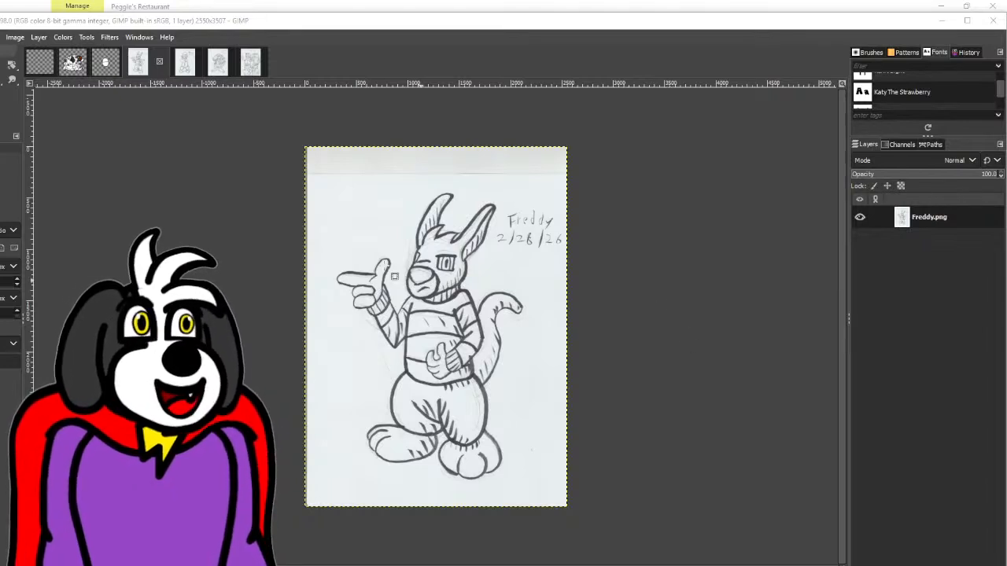
- Scale the Freddy layer up to 2974 × 4140 px and position it so the character fills the canvas
{"action": "left_click", "coordinate": [10, 67]}
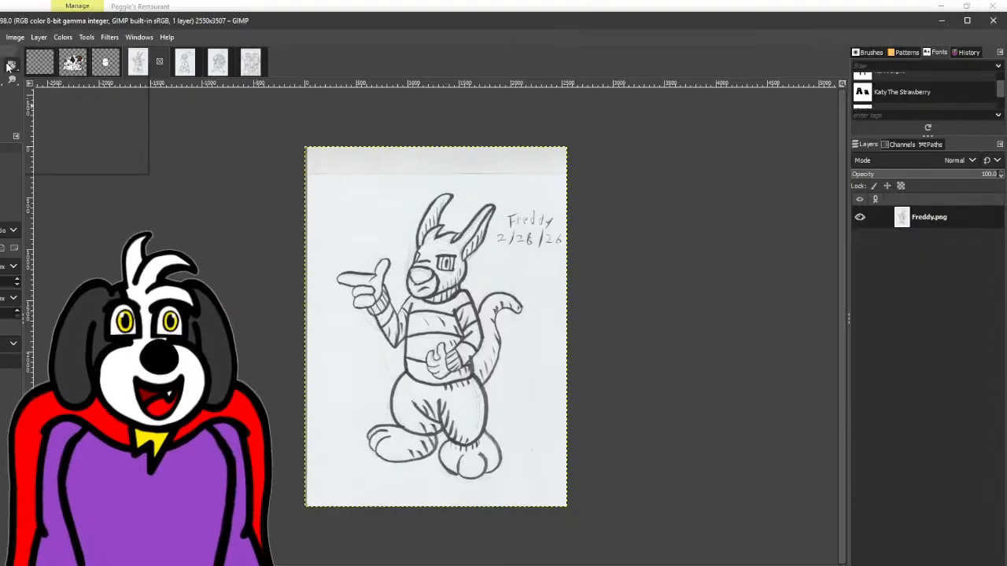
{"action": "left_click", "coordinate": [50, 104]}
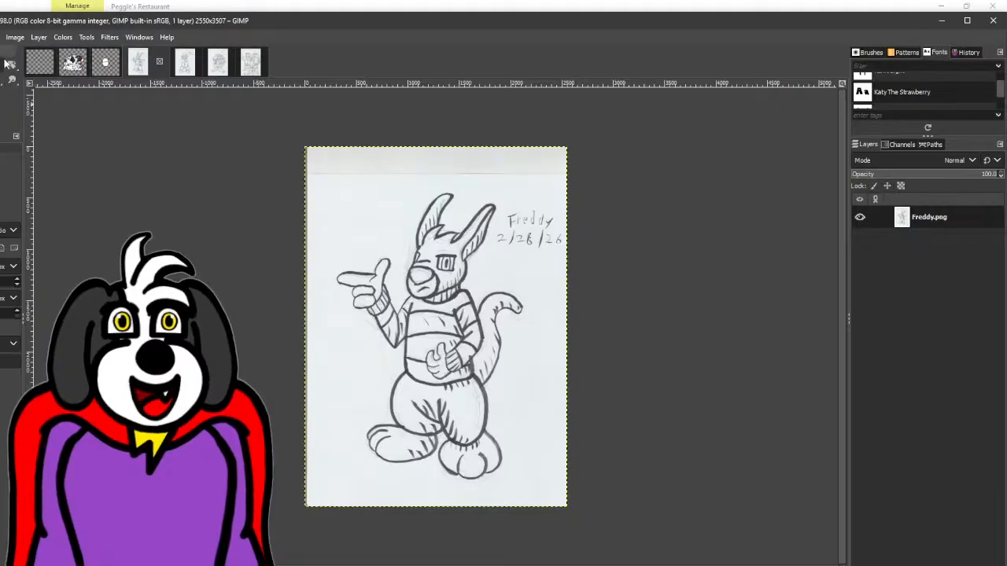
{"action": "mouse_move", "coordinate": [11, 67]}
{"action": "left_click", "coordinate": [51, 95]}
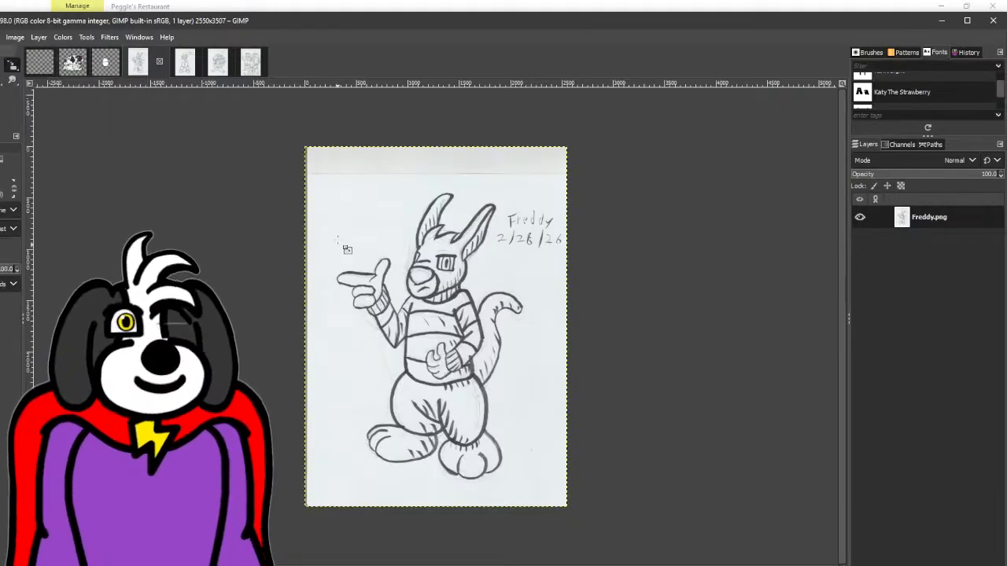
{"action": "left_click", "coordinate": [358, 233]}
{"action": "left_click_drag", "start_coordinate": [425, 309], "coordinate": [403, 267]}
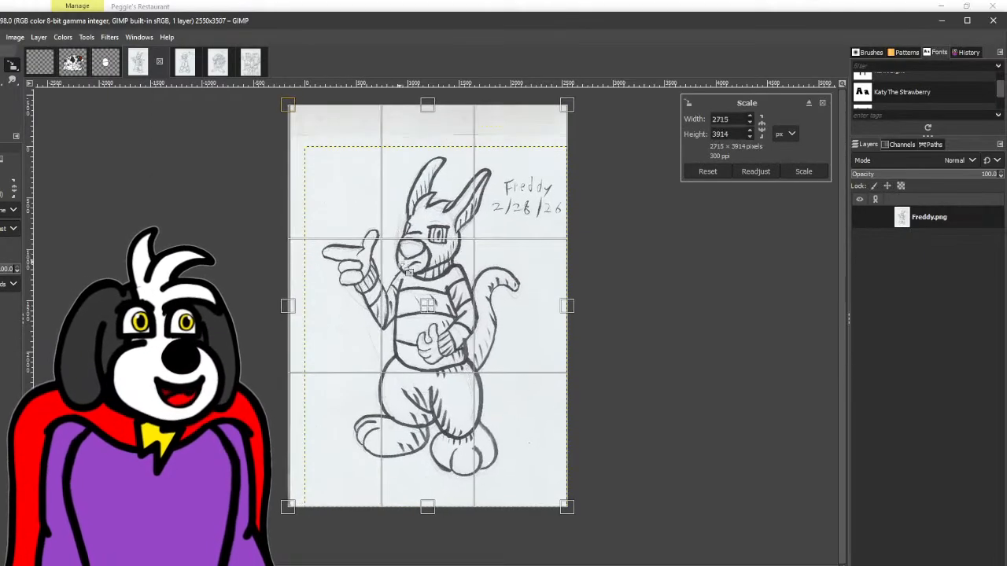
{"action": "left_click_drag", "start_coordinate": [568, 462], "coordinate": [585, 475]}
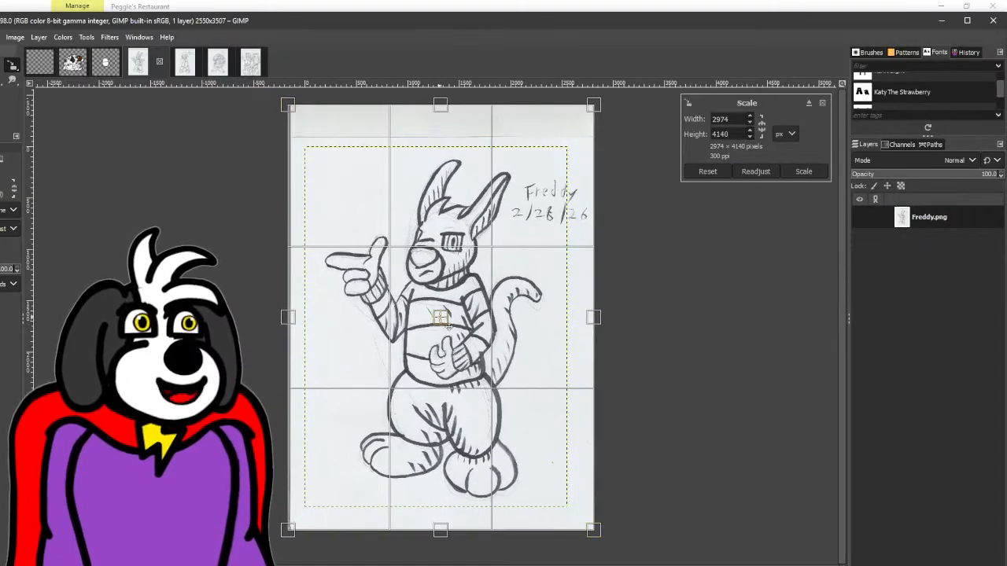
{"action": "left_click_drag", "start_coordinate": [439, 318], "coordinate": [443, 316]}
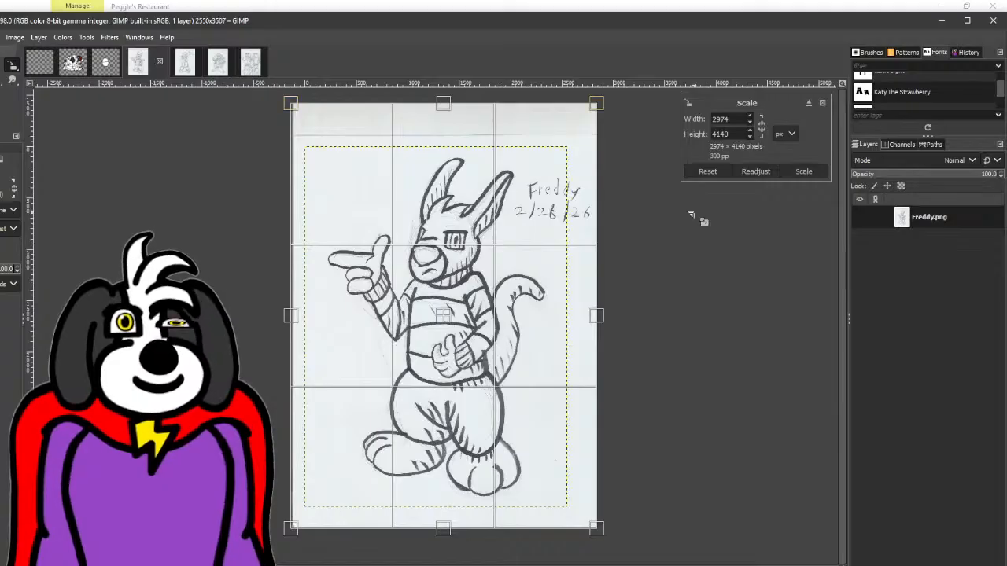
{"action": "left_click", "coordinate": [803, 171]}
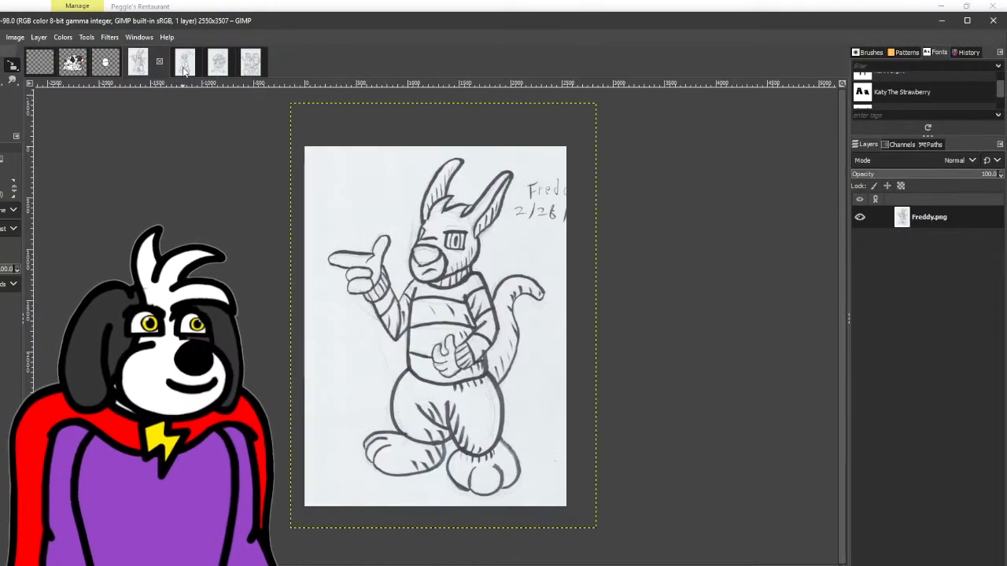
- Scale the Blueberry layer up to 3127 × 4354 px so the character fills its canvas
{"action": "left_click", "coordinate": [184, 71]}
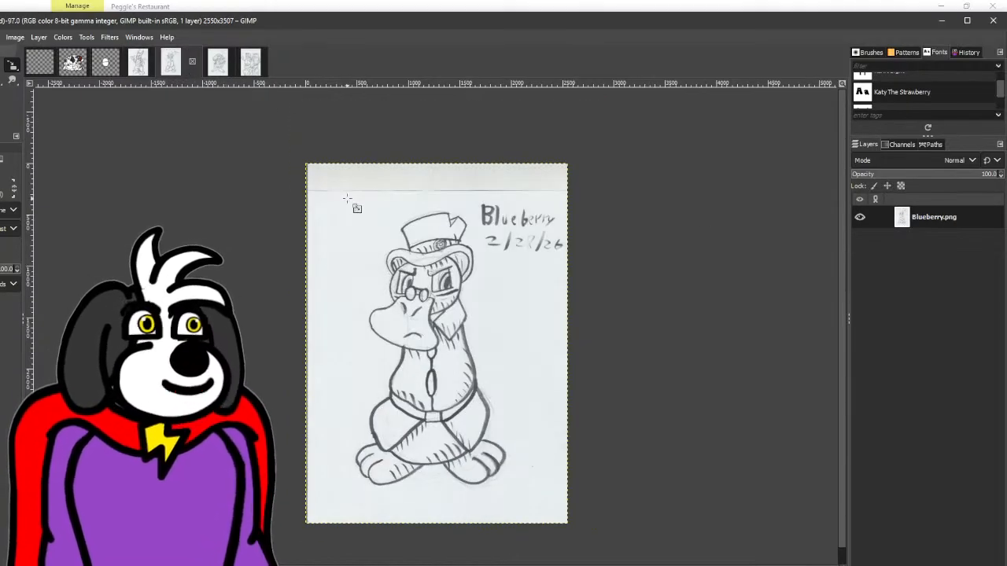
{"action": "left_click", "coordinate": [354, 224]}
{"action": "left_click_drag", "start_coordinate": [341, 218], "coordinate": [328, 179]}
{"action": "left_click_drag", "start_coordinate": [464, 321], "coordinate": [497, 409]}
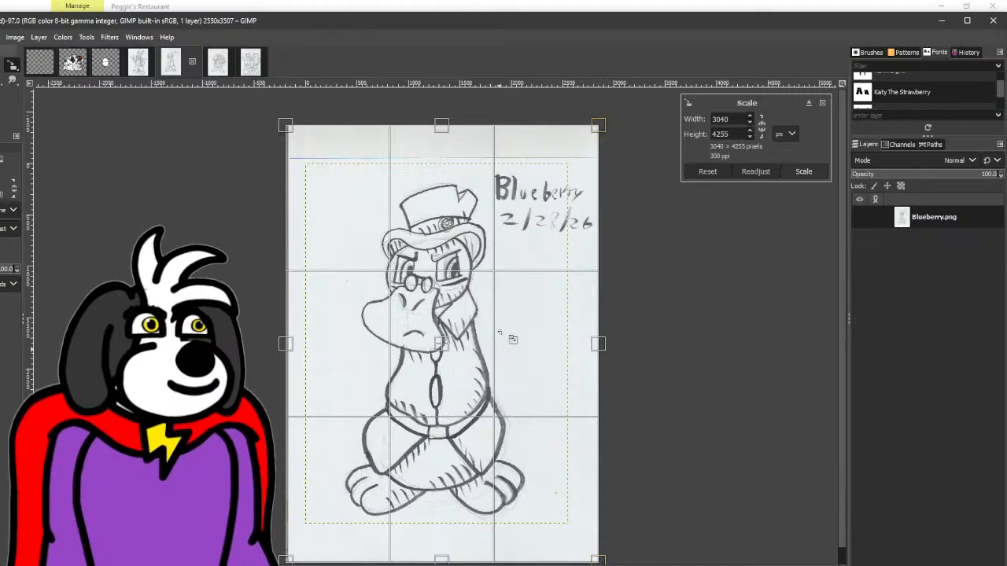
{"action": "left_click_drag", "start_coordinate": [524, 231], "coordinate": [531, 226]}
{"action": "left_click", "coordinate": [803, 171]}
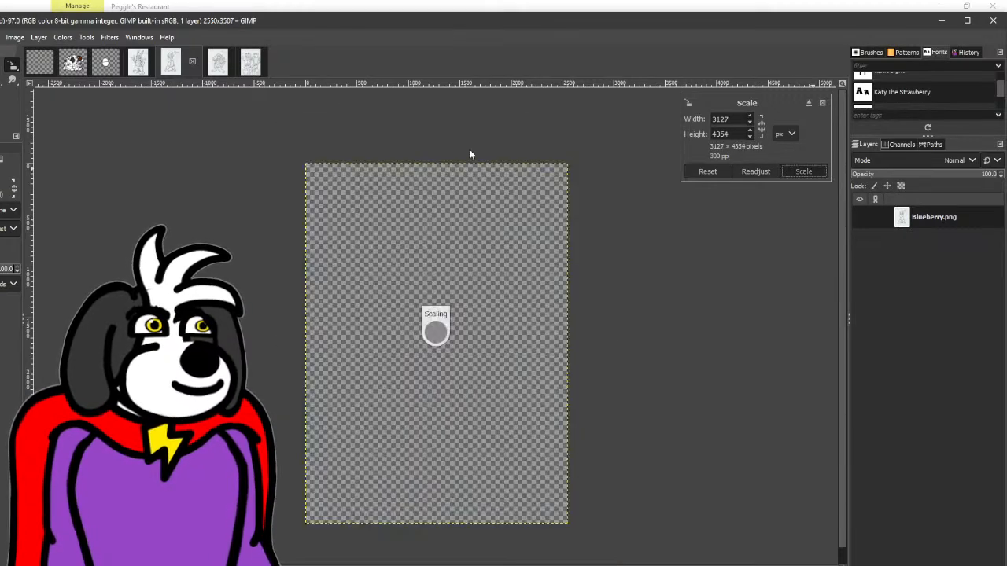
- Scale the Snap layer up to 3204 × 4563 px and position it so the crocodile fills its canvas
{"action": "left_click", "coordinate": [218, 63]}
{"action": "left_click", "coordinate": [373, 234]}
{"action": "left_click_drag", "start_coordinate": [373, 234], "coordinate": [325, 178]}
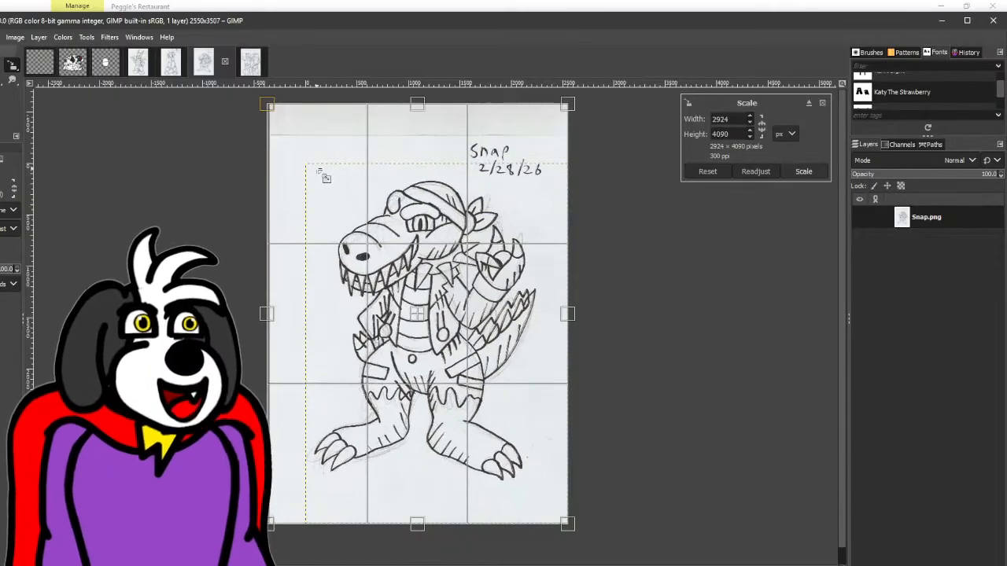
{"action": "left_click_drag", "start_coordinate": [491, 400], "coordinate": [519, 431]}
{"action": "left_click_drag", "start_coordinate": [360, 236], "coordinate": [355, 228]}
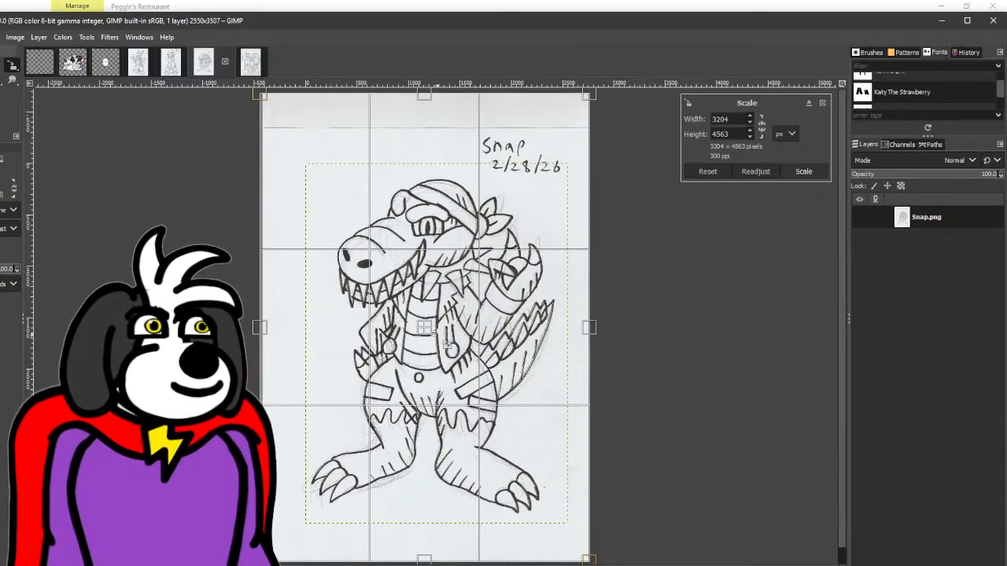
{"action": "left_click", "coordinate": [803, 171]}
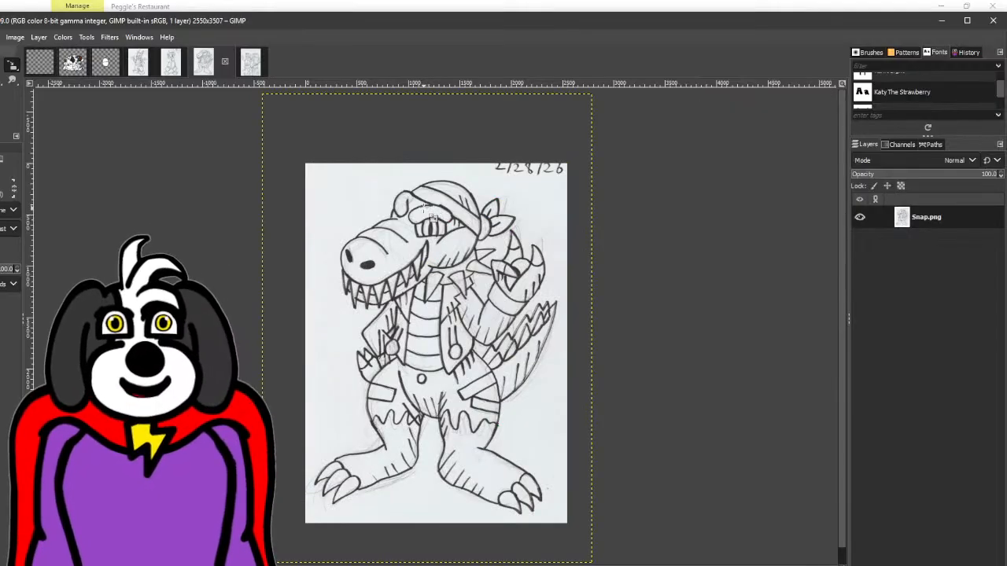
- Scale the PR15 layer up to 2616 × 3965 px so the four frogs reach the canvas's lower edge
{"action": "left_click", "coordinate": [249, 71]}
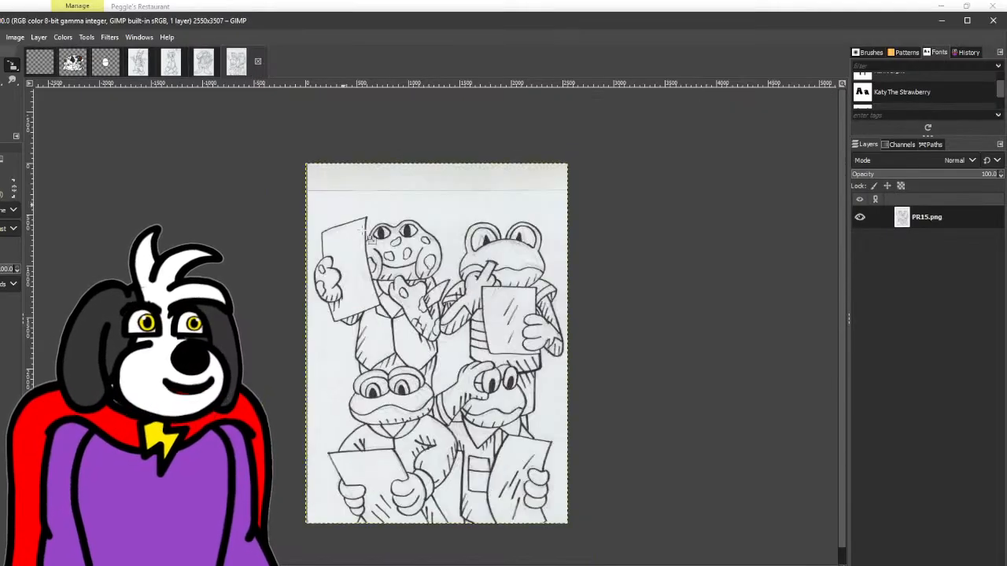
{"action": "left_click", "coordinate": [384, 255]}
{"action": "left_click_drag", "start_coordinate": [379, 255], "coordinate": [367, 230]}
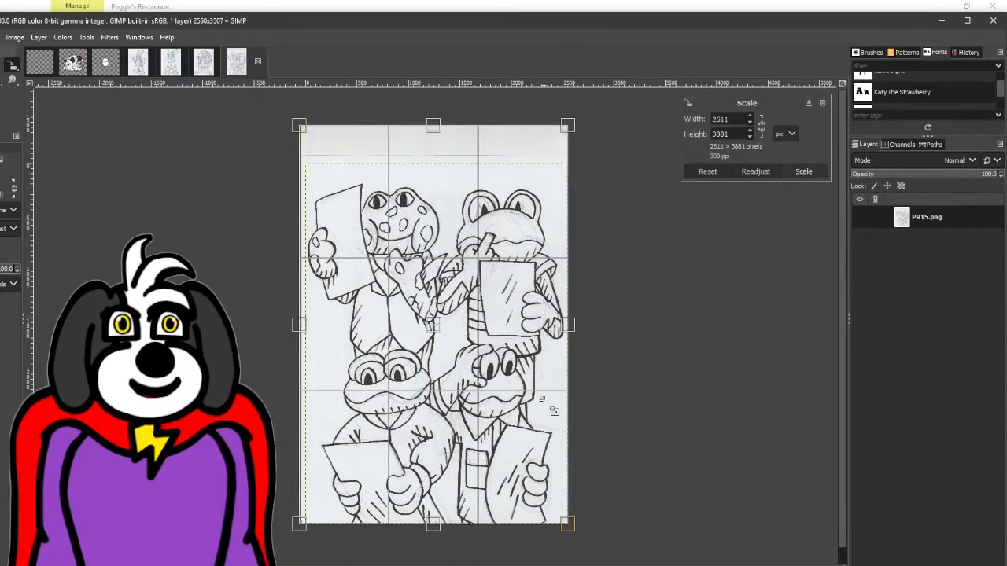
{"action": "left_click_drag", "start_coordinate": [537, 192], "coordinate": [538, 184]}
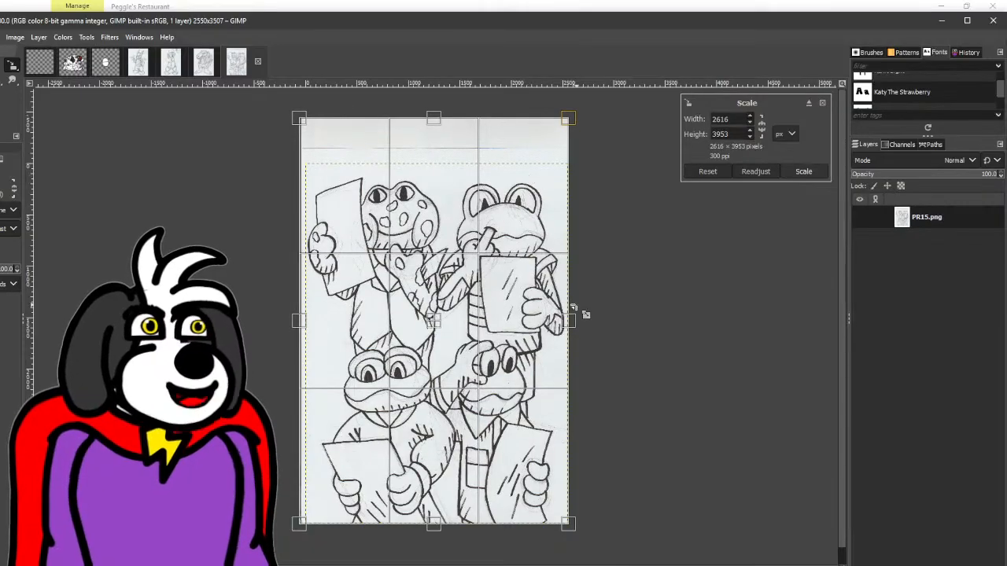
{"action": "scroll", "coordinate": [486, 455], "scroll_direction": "up", "scroll_amount": 2}
{"action": "scroll", "coordinate": [476, 446], "scroll_direction": "down", "scroll_amount": 1}
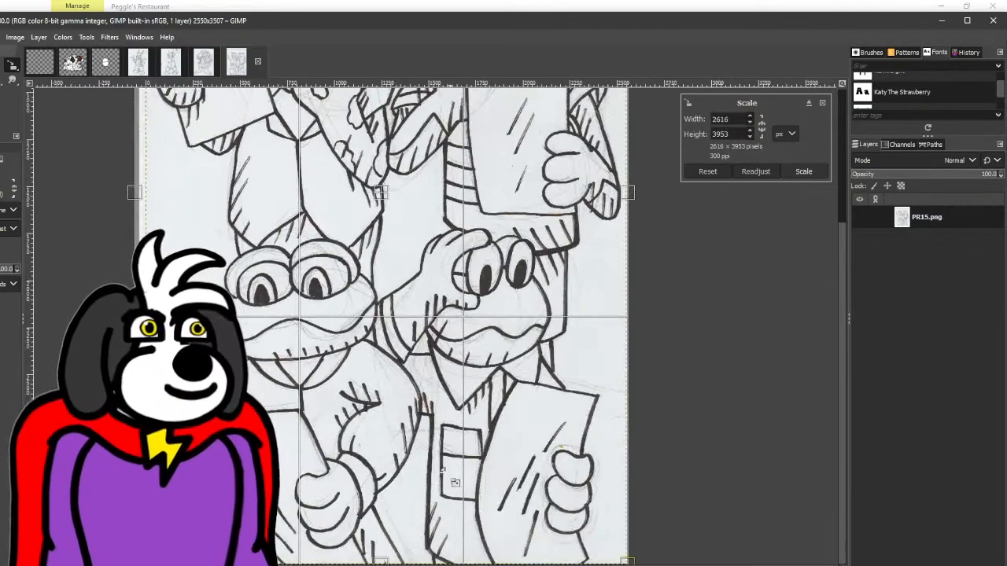
{"action": "scroll", "coordinate": [448, 486], "scroll_direction": "down", "scroll_amount": 5}
{"action": "scroll", "coordinate": [434, 502], "scroll_direction": "up", "scroll_amount": 5}
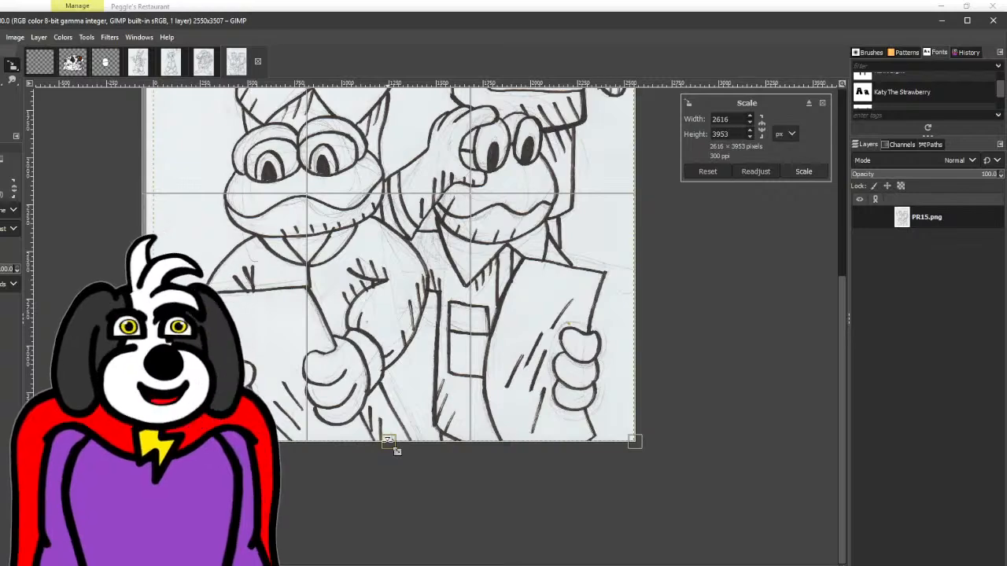
{"action": "left_click_drag", "start_coordinate": [395, 450], "coordinate": [396, 455]}
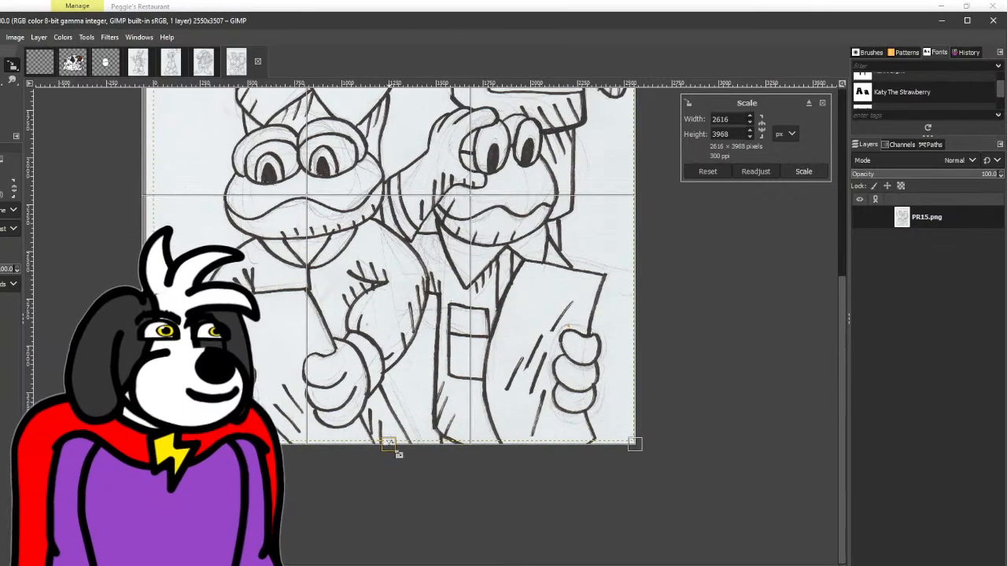
{"action": "scroll", "coordinate": [417, 434], "scroll_direction": "up", "scroll_amount": 5}
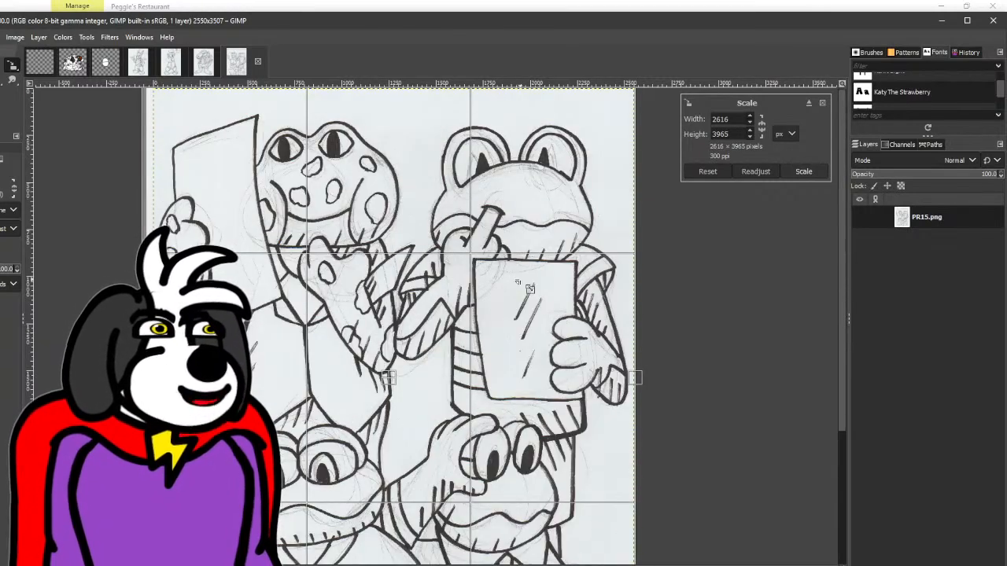
{"action": "left_click", "coordinate": [803, 172]}
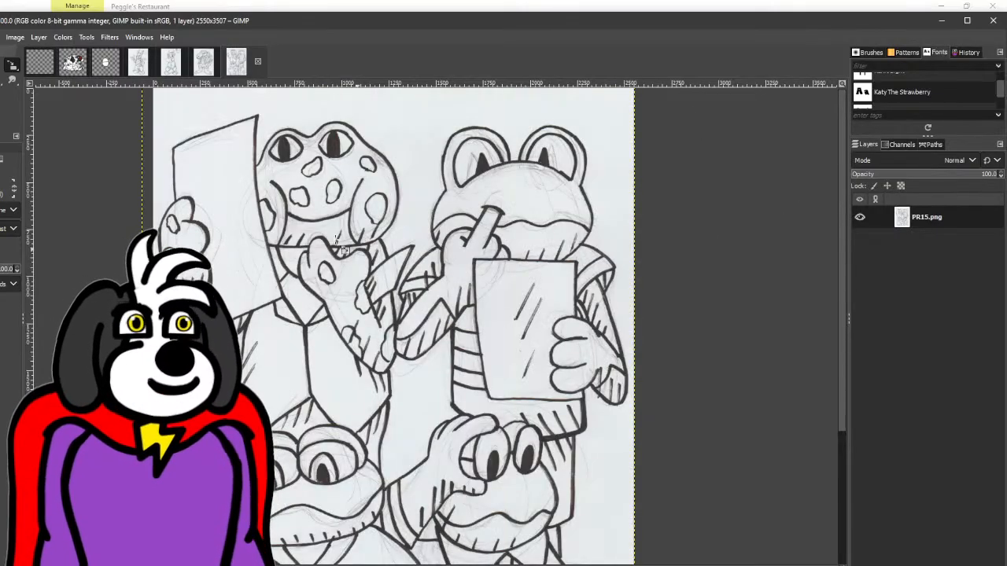
- Apply Threshold to the Freddy drawing with a lower limit of 186
{"action": "left_click", "coordinate": [138, 65]}
{"action": "left_click", "coordinate": [63, 38]}
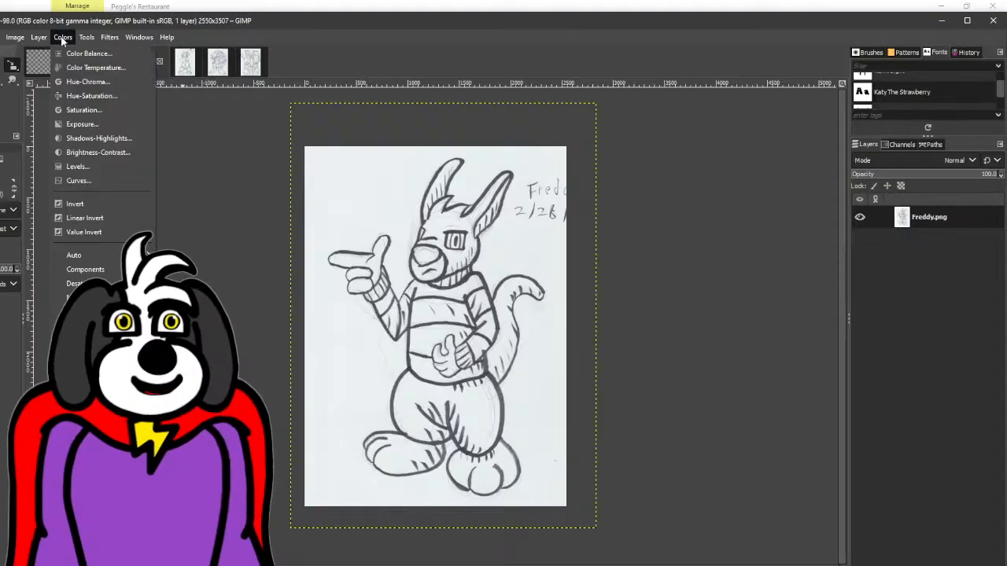
{"action": "left_click", "coordinate": [88, 348]}
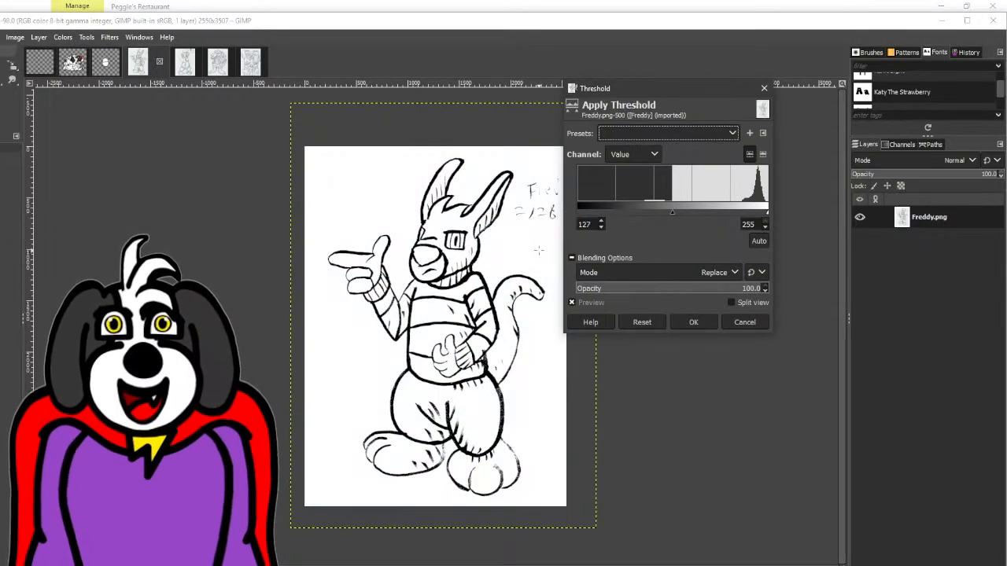
{"action": "left_click_drag", "start_coordinate": [670, 214], "coordinate": [715, 213]}
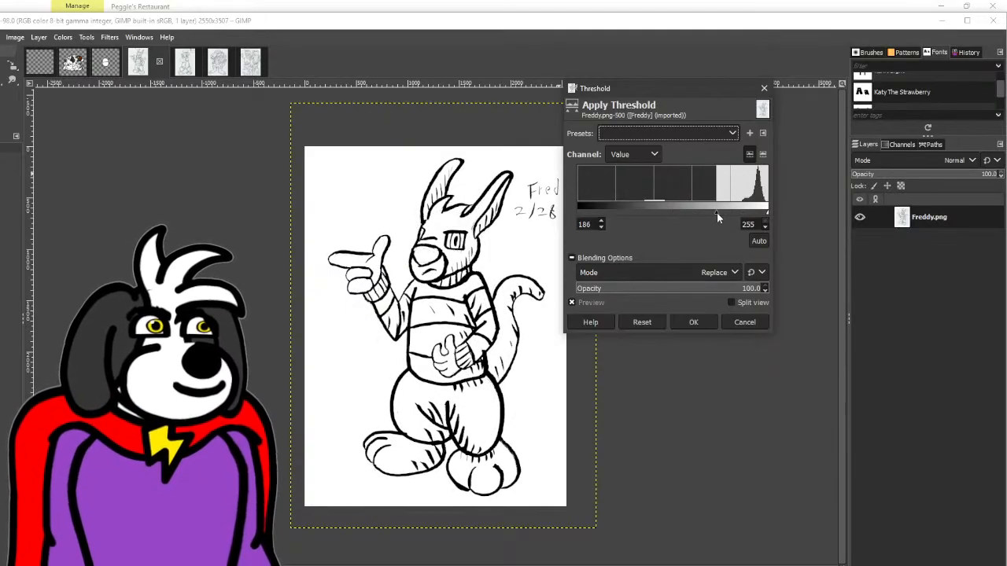
{"action": "left_click", "coordinate": [700, 322]}
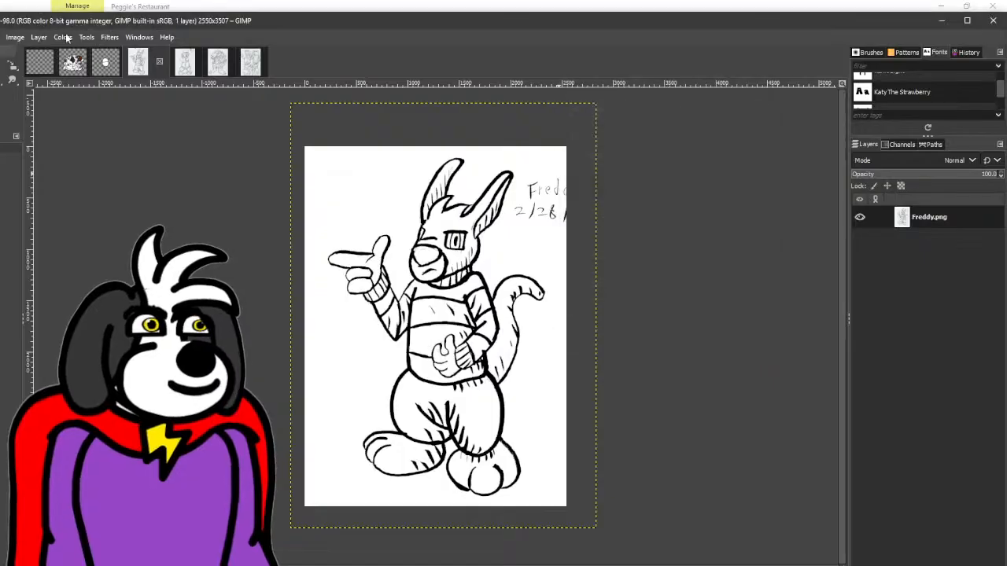
- Apply a Gaussian Blur to the Freddy drawing with Size X and Size Y at 3.50
{"action": "left_click", "coordinate": [114, 39]}
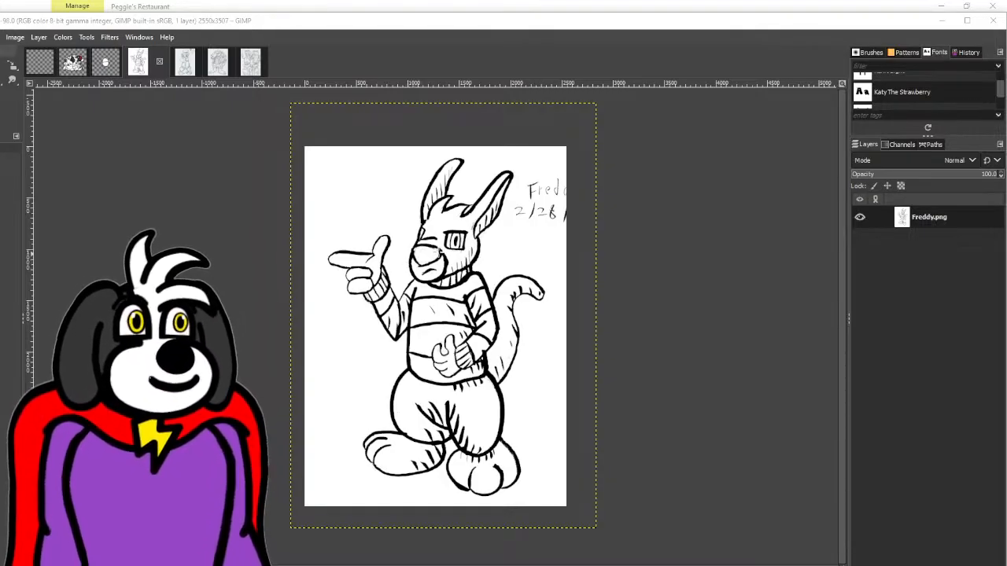
{"action": "scroll", "coordinate": [579, 259], "scroll_direction": "up", "scroll_amount": 1}
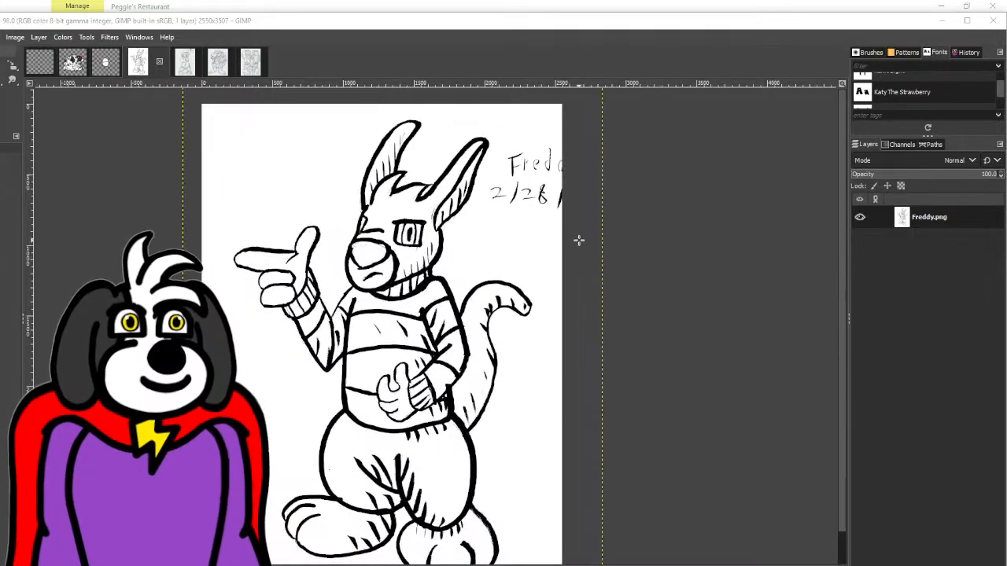
{"action": "left_click", "coordinate": [109, 37]}
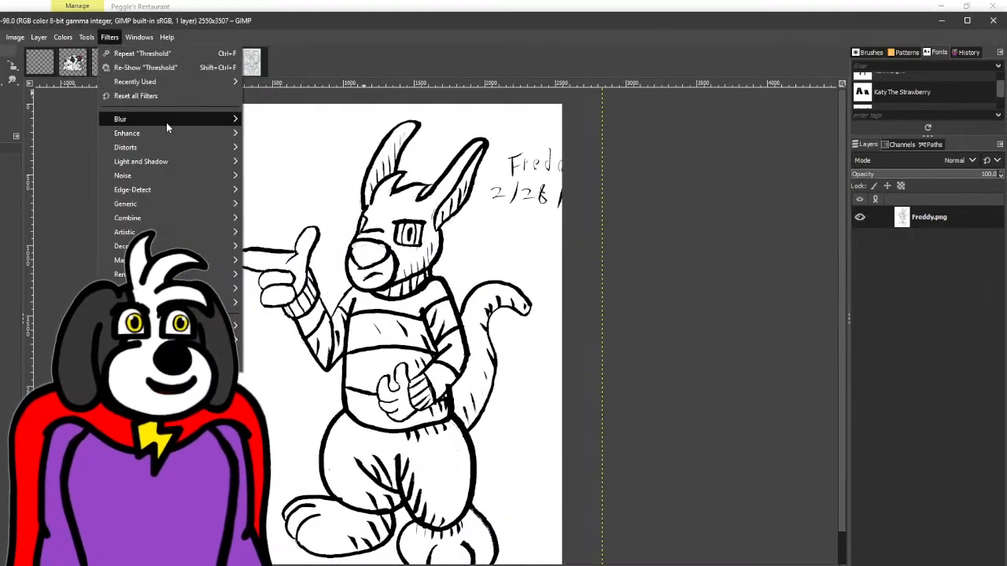
{"action": "mouse_move", "coordinate": [166, 122]}
{"action": "left_click", "coordinate": [250, 134]}
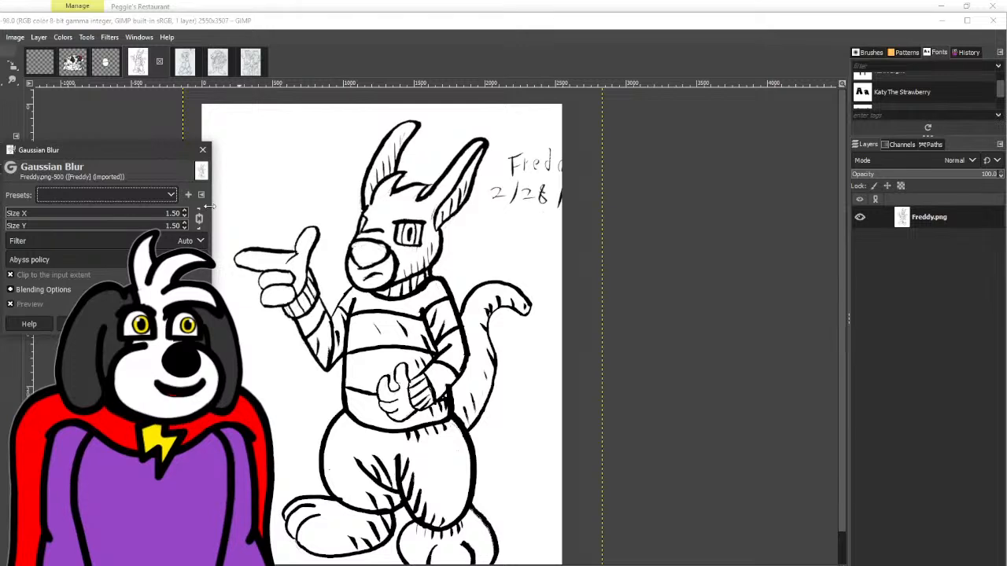
{"action": "left_click", "coordinate": [184, 210]}
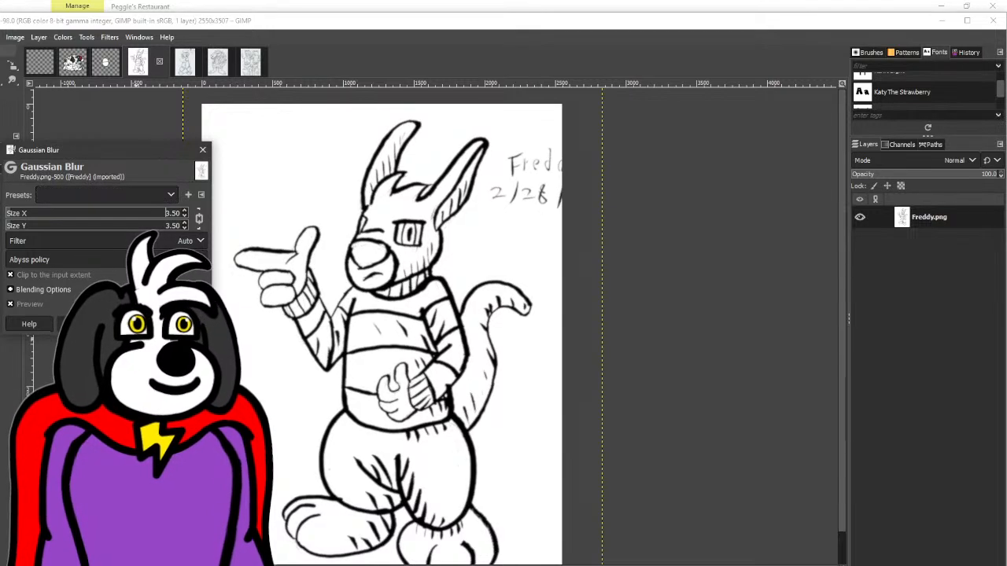
{"action": "left_click", "coordinate": [136, 324]}
- Apply Threshold to the blurred Freddy drawing with a lower limit of 218
{"action": "left_click", "coordinate": [63, 37]}
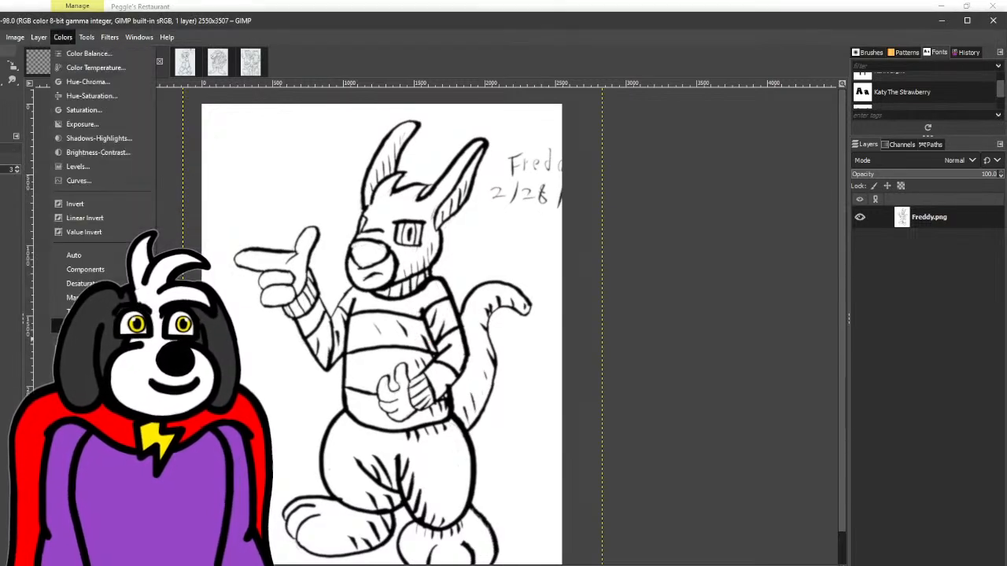
{"action": "left_click", "coordinate": [86, 346]}
{"action": "left_click_drag", "start_coordinate": [671, 212], "coordinate": [741, 220]}
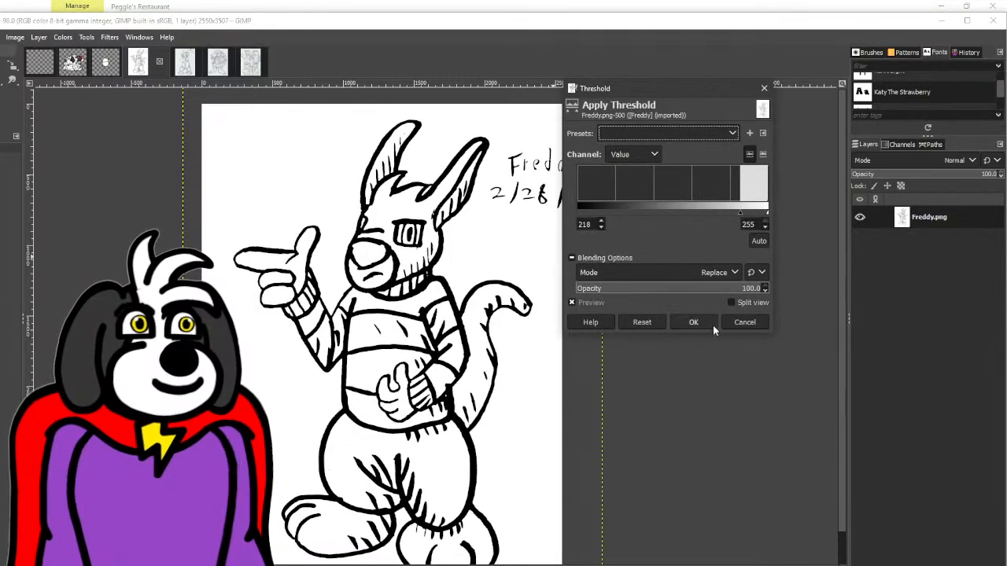
{"action": "left_click", "coordinate": [693, 322]}
- Brush out the handwritten name and date beside the Freddy character
{"action": "left_click", "coordinate": [1, 79]}
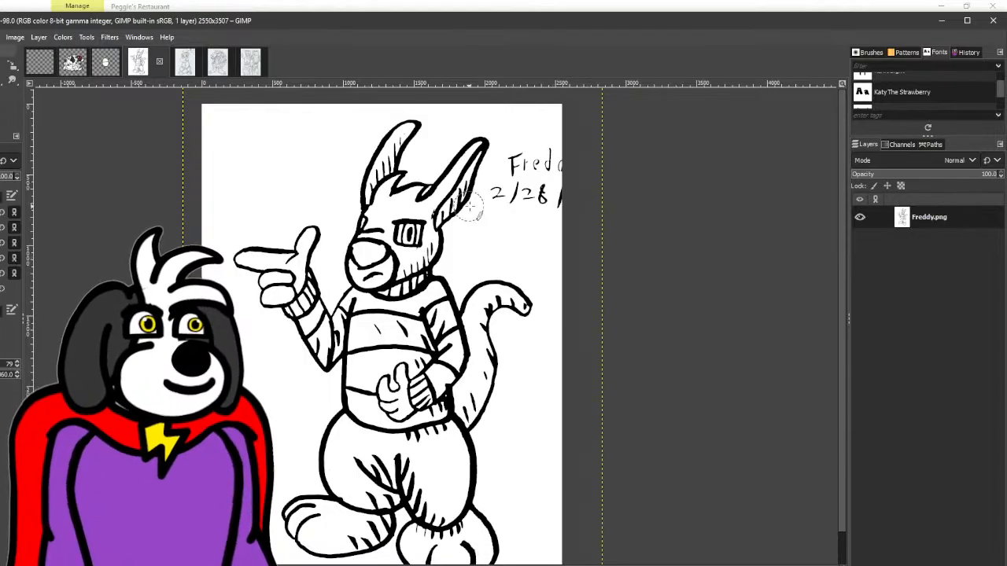
{"action": "mouse_move", "coordinate": [569, 213]}
{"action": "left_mouse_down"}
{"action": "mouse_move", "coordinate": [504, 201]}
{"action": "mouse_move", "coordinate": [515, 183]}
{"action": "mouse_move", "coordinate": [589, 198]}
{"action": "left_mouse_up"}
- Apply Threshold to the Blueberry drawing with a lower limit of 189 and erase the handwritten name and date beside the character
{"action": "left_click", "coordinate": [184, 63]}
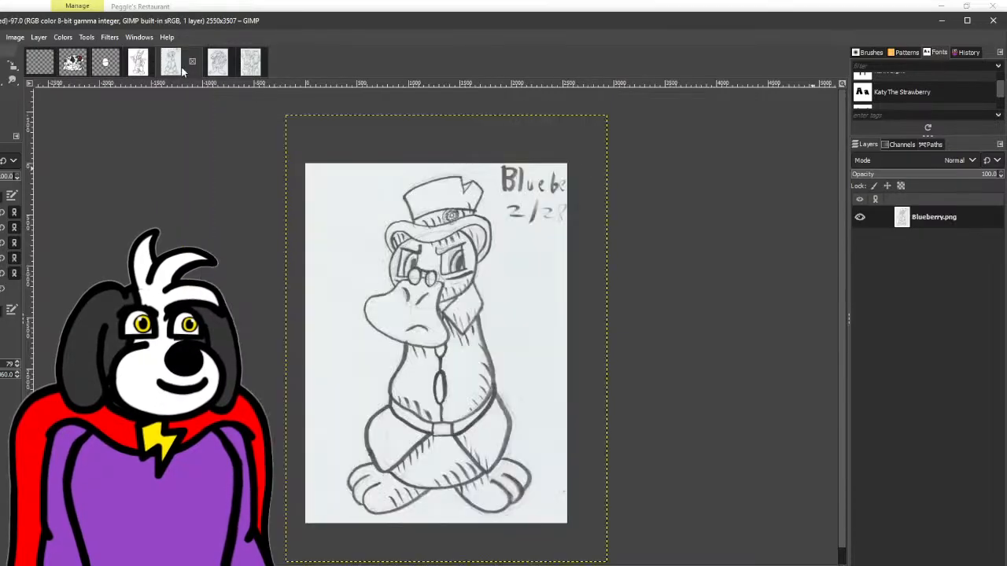
{"action": "left_click", "coordinate": [62, 37]}
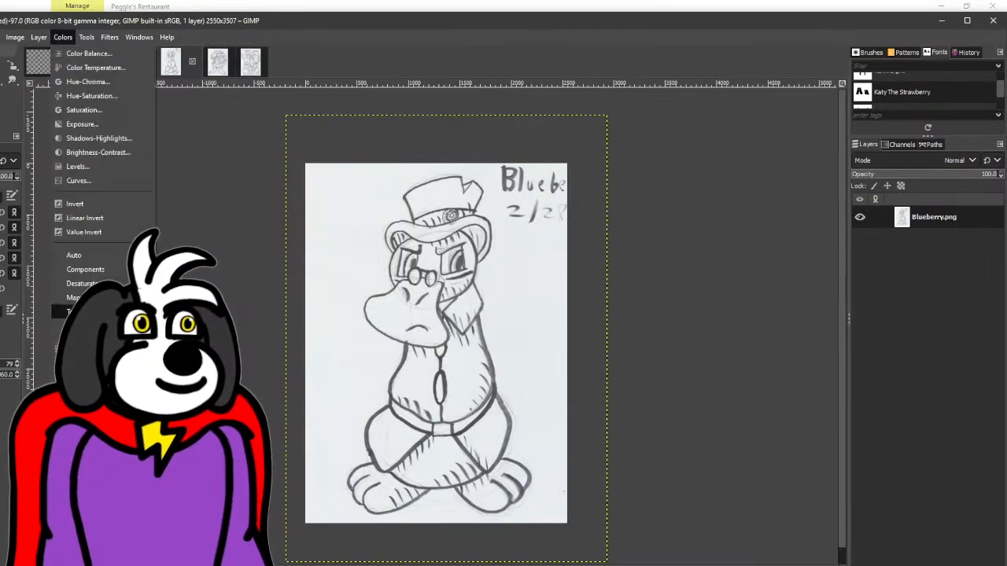
{"action": "left_click", "coordinate": [75, 312]}
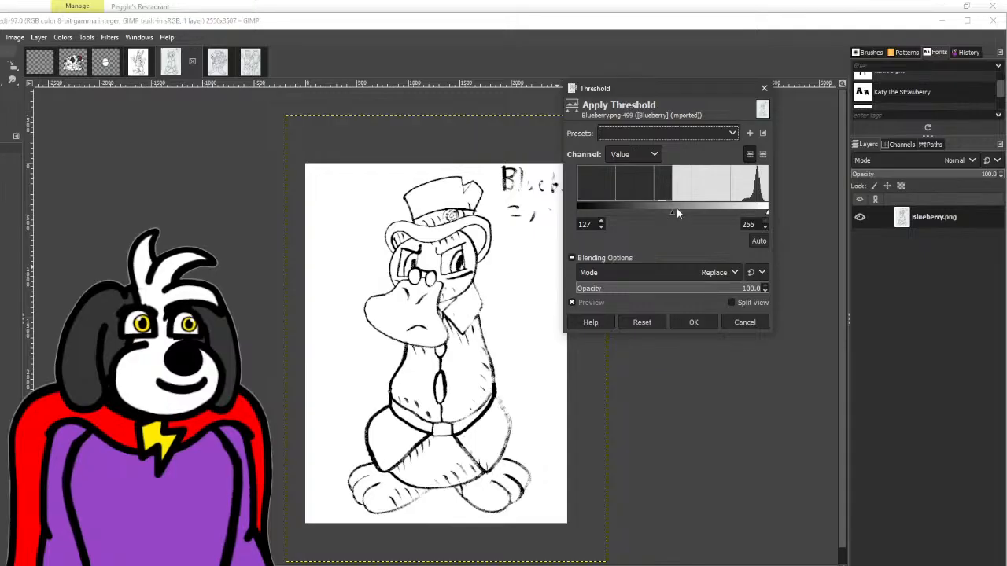
{"action": "left_click_drag", "start_coordinate": [677, 209], "coordinate": [718, 208]}
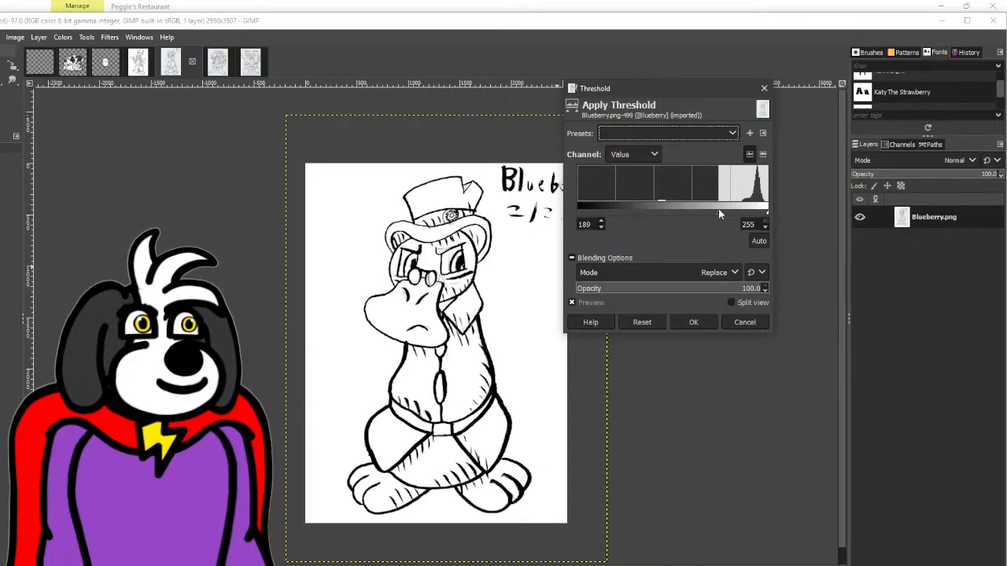
{"action": "left_click", "coordinate": [692, 323]}
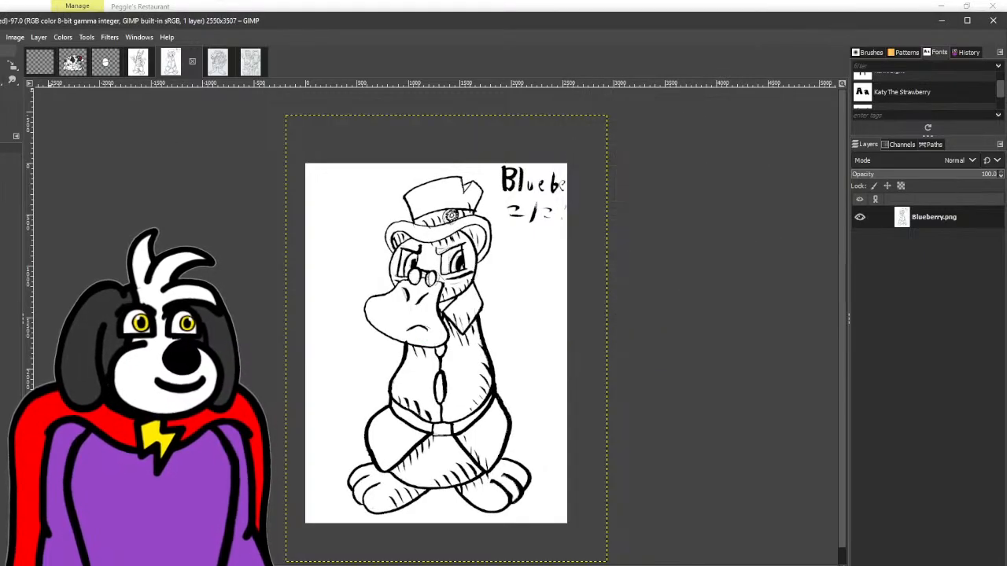
{"action": "key", "text": "shift+e"}
{"action": "mouse_move", "coordinate": [525, 208]}
{"action": "left_mouse_down"}
{"action": "mouse_move", "coordinate": [560, 212]}
{"action": "mouse_move", "coordinate": [515, 207]}
{"action": "left_mouse_up"}
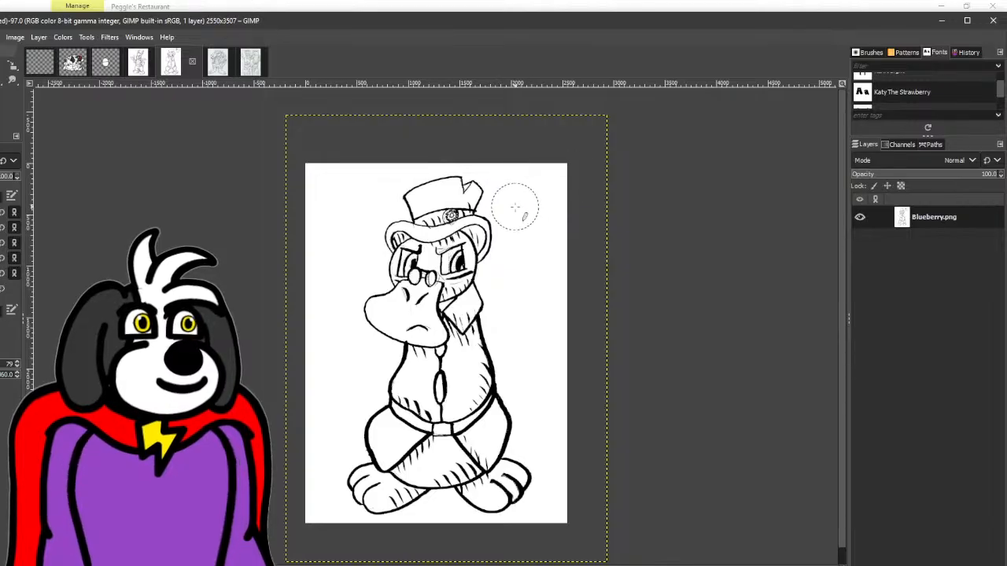
- Apply a Gaussian Blur to the Blueberry drawing with Size X and Size Y at 2.50
{"action": "left_click", "coordinate": [110, 37]}
{"action": "mouse_move", "coordinate": [151, 119]}
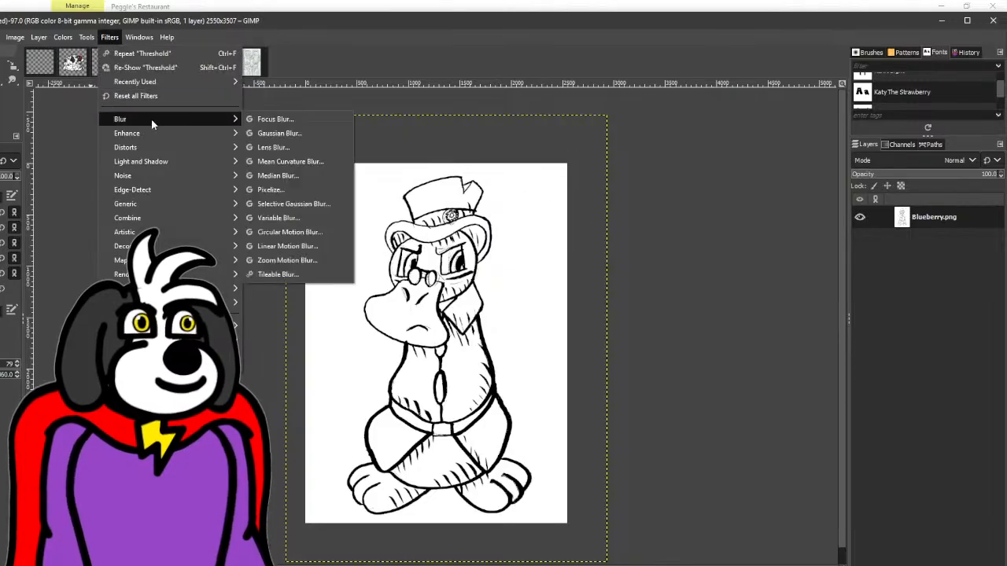
{"action": "left_click", "coordinate": [263, 134]}
{"action": "left_click", "coordinate": [185, 211]}
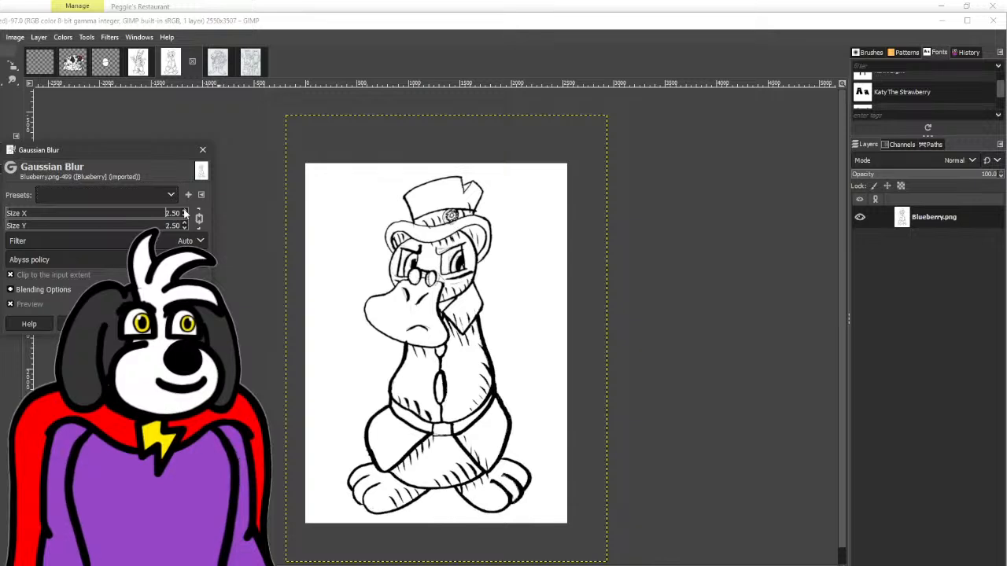
{"action": "key", "text": "Return"}
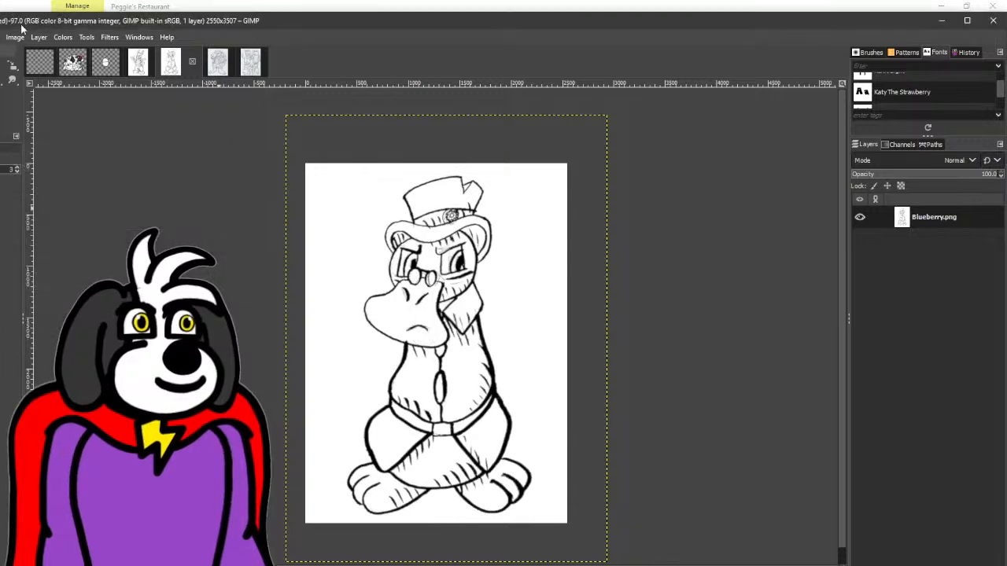
- Apply Threshold to the blurred Blueberry drawing with a lower limit of 195
{"action": "left_click", "coordinate": [63, 37]}
{"action": "left_click", "coordinate": [78, 348]}
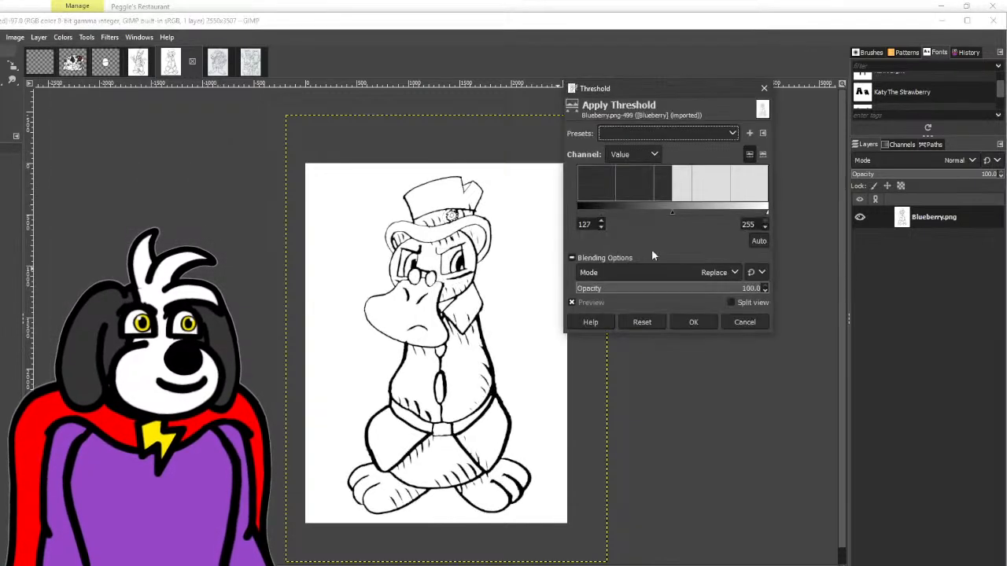
{"action": "left_click_drag", "start_coordinate": [673, 208], "coordinate": [720, 212]}
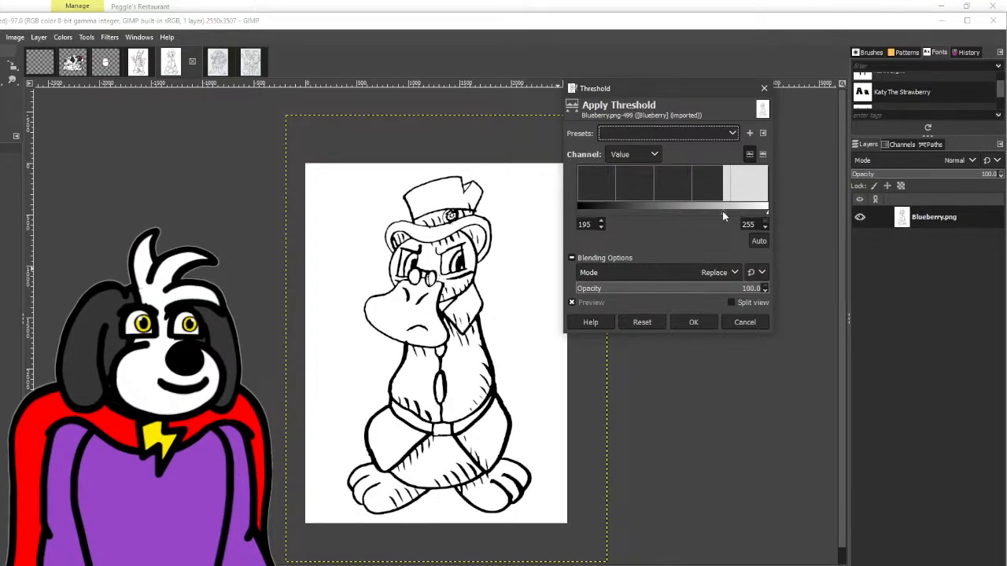
{"action": "left_click", "coordinate": [694, 322]}
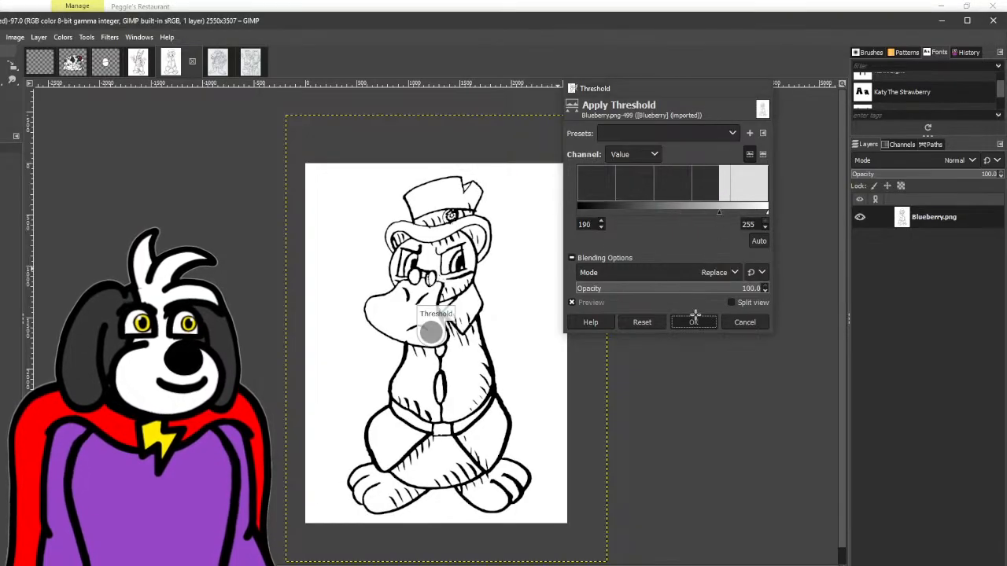
- Apply Threshold to the Snap drawing with a lower limit of 197
{"action": "left_click", "coordinate": [218, 67]}
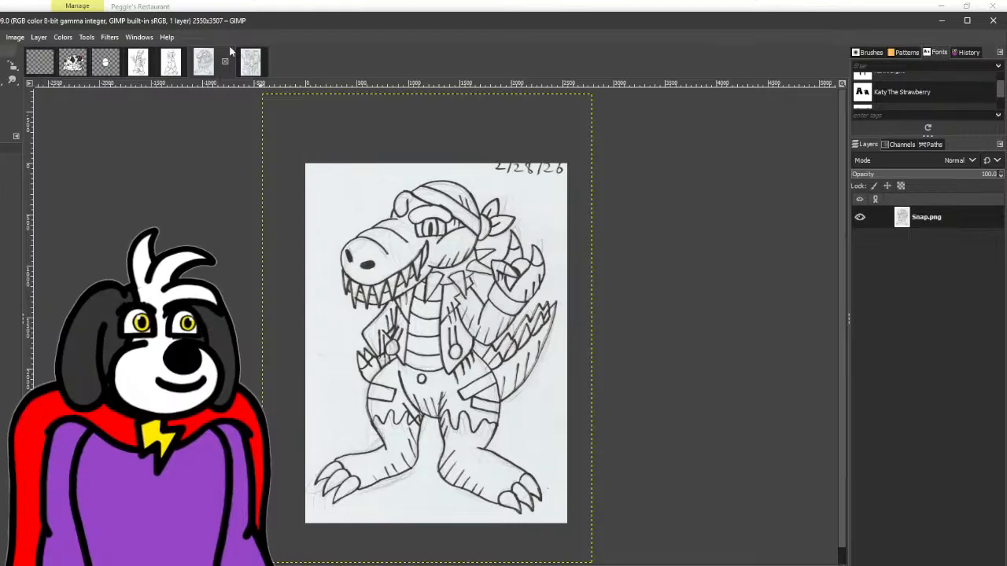
{"action": "left_click", "coordinate": [69, 37]}
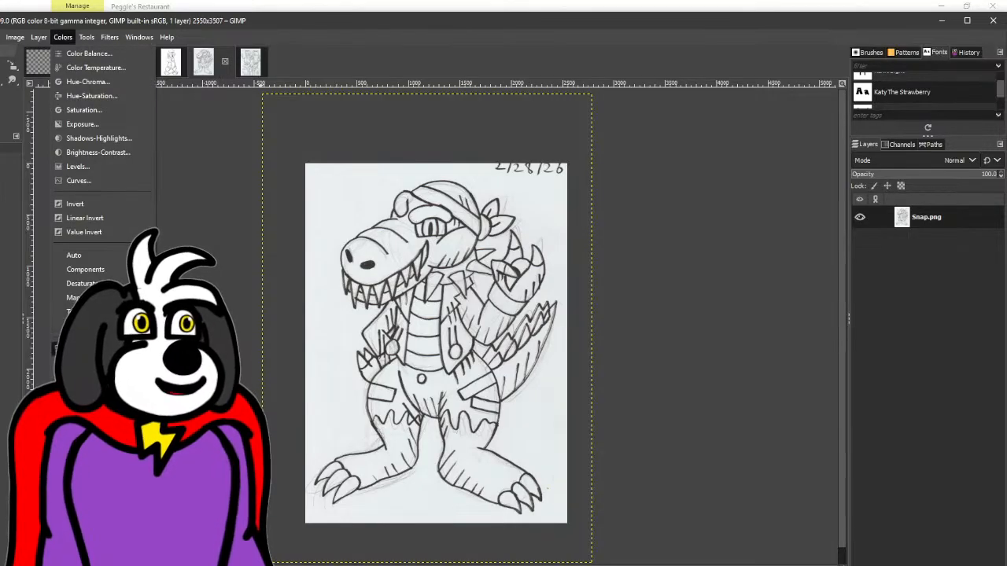
{"action": "left_click", "coordinate": [95, 139]}
{"action": "left_click_drag", "start_coordinate": [671, 211], "coordinate": [722, 211]}
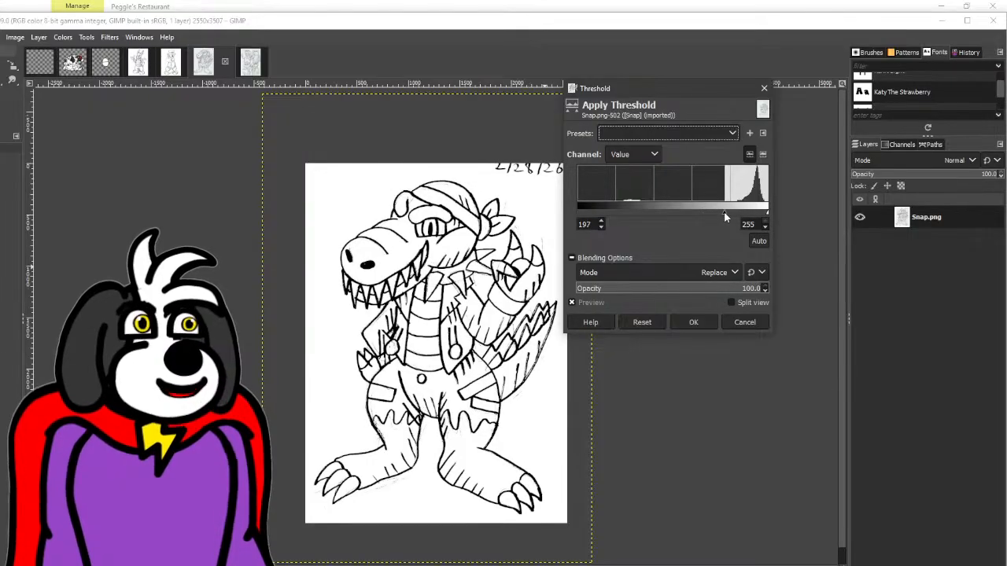
{"action": "left_click", "coordinate": [697, 322]}
- Apply a Gaussian Blur to the Snap drawing with Size X and Size Y at 4.50
{"action": "left_click", "coordinate": [110, 37]}
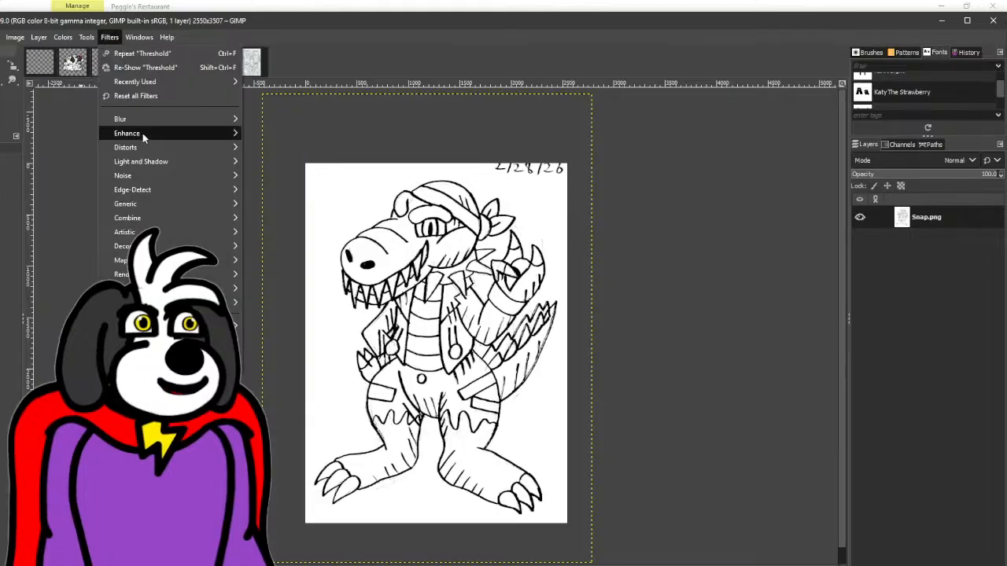
{"action": "mouse_move", "coordinate": [144, 120]}
{"action": "left_click", "coordinate": [276, 137]}
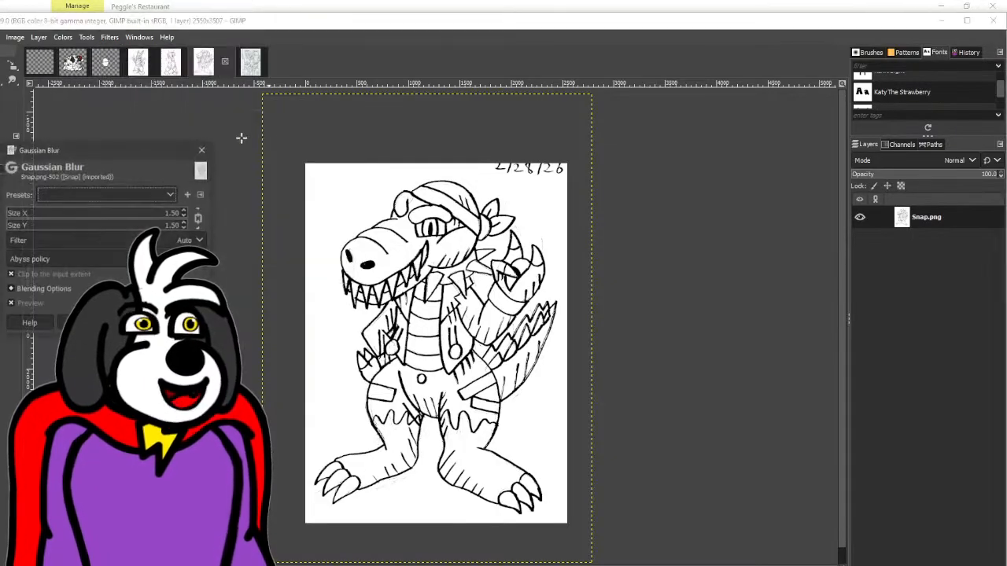
{"action": "left_click", "coordinate": [185, 212]}
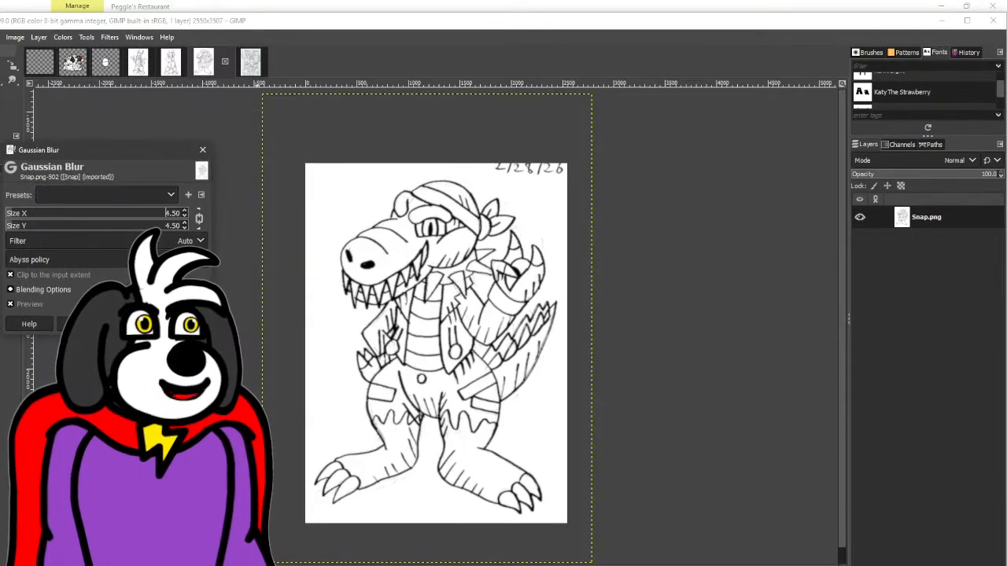
{"action": "left_click", "coordinate": [132, 324]}
- Apply Threshold to the blurred Snap drawing with a lower limit of 179
{"action": "left_click", "coordinate": [62, 37]}
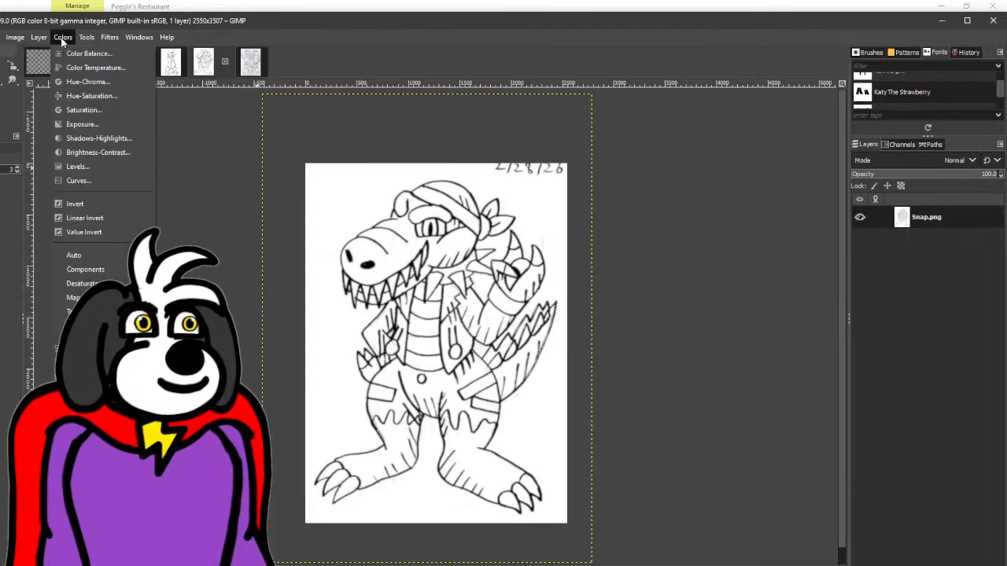
{"action": "left_click", "coordinate": [86, 348]}
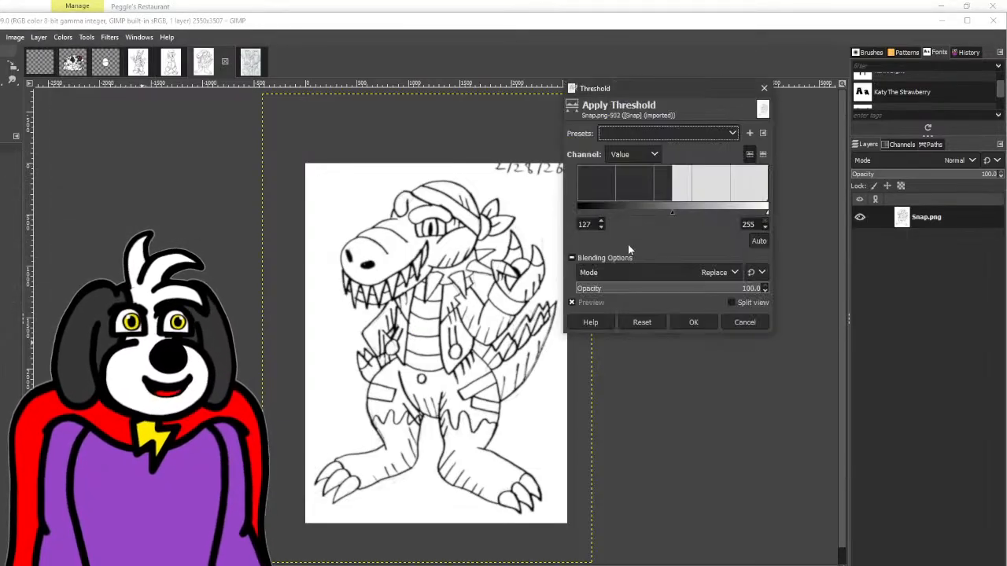
{"action": "left_click_drag", "start_coordinate": [680, 210], "coordinate": [708, 210]}
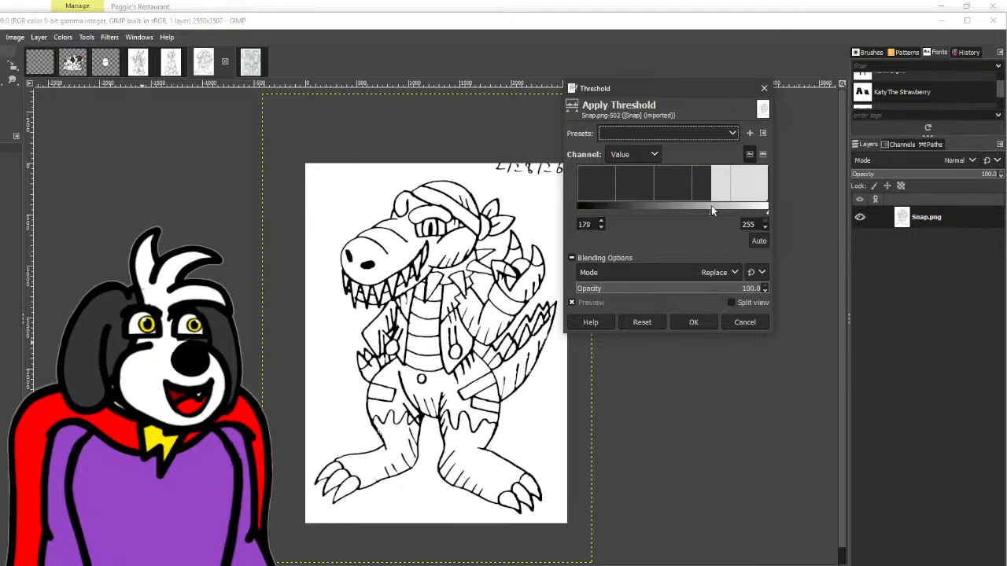
{"action": "left_click", "coordinate": [693, 321]}
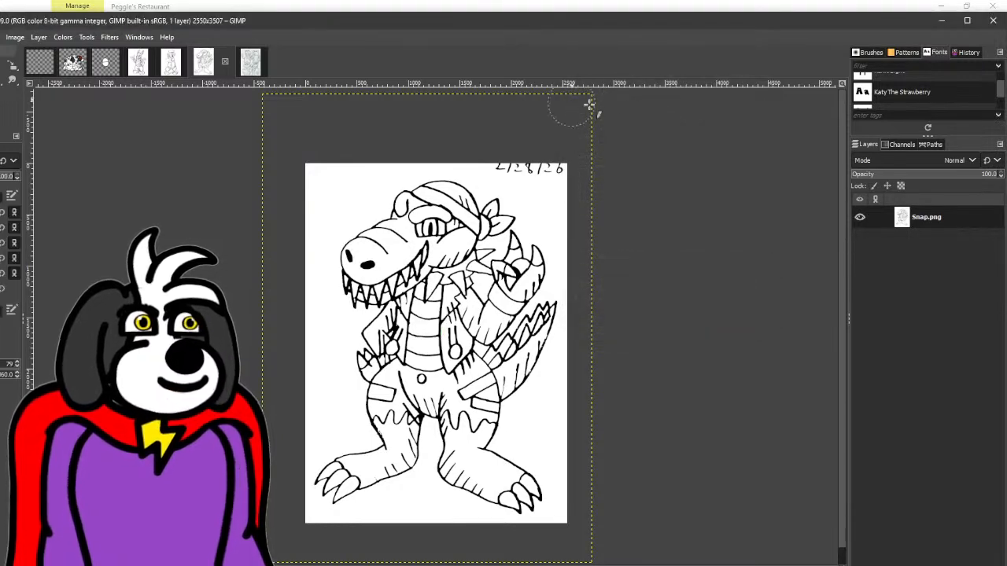
- Apply Threshold to the PR15 group drawing with a lower limit of 162
{"action": "left_click", "coordinate": [246, 66]}
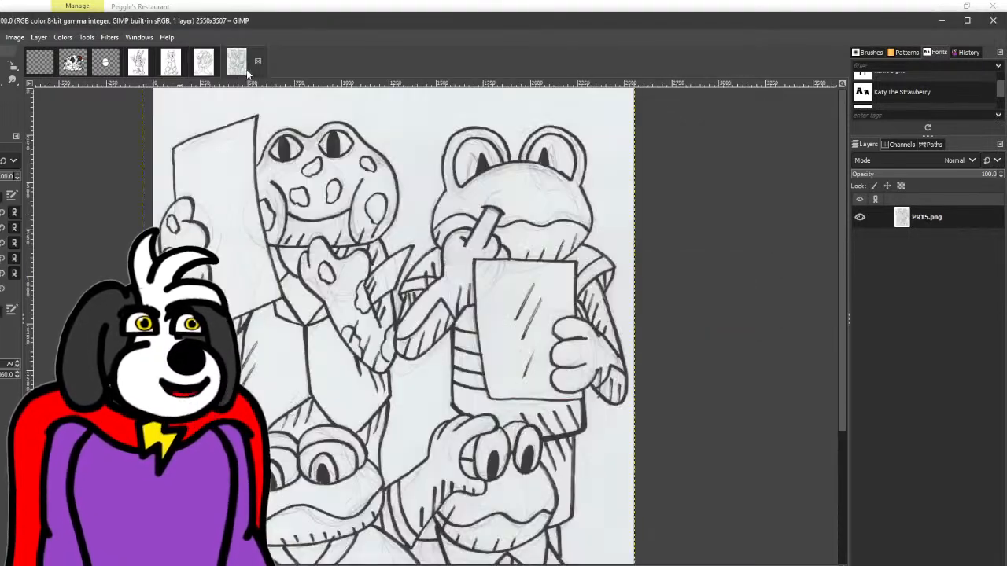
{"action": "left_click", "coordinate": [62, 37]}
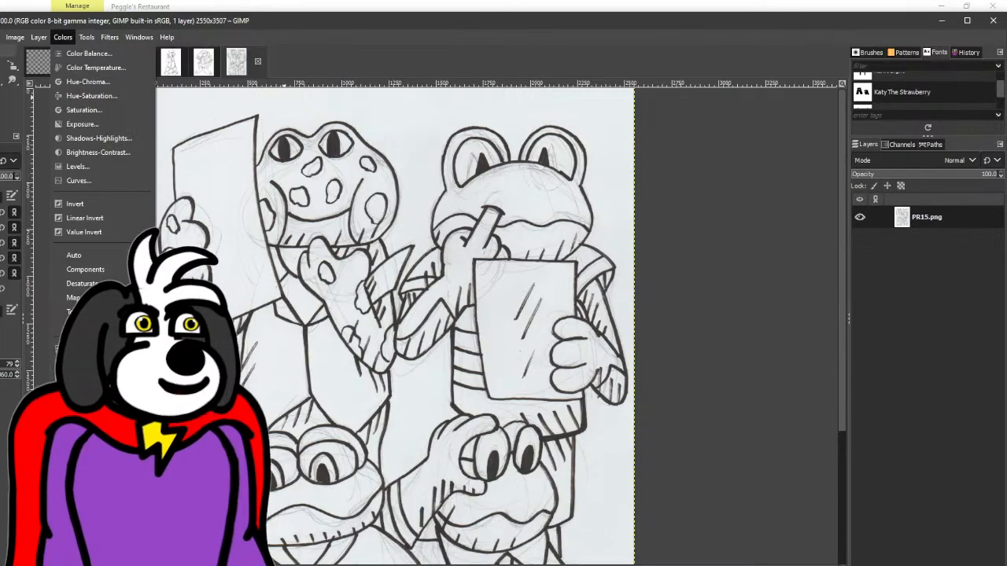
{"action": "key", "text": "Escape"}
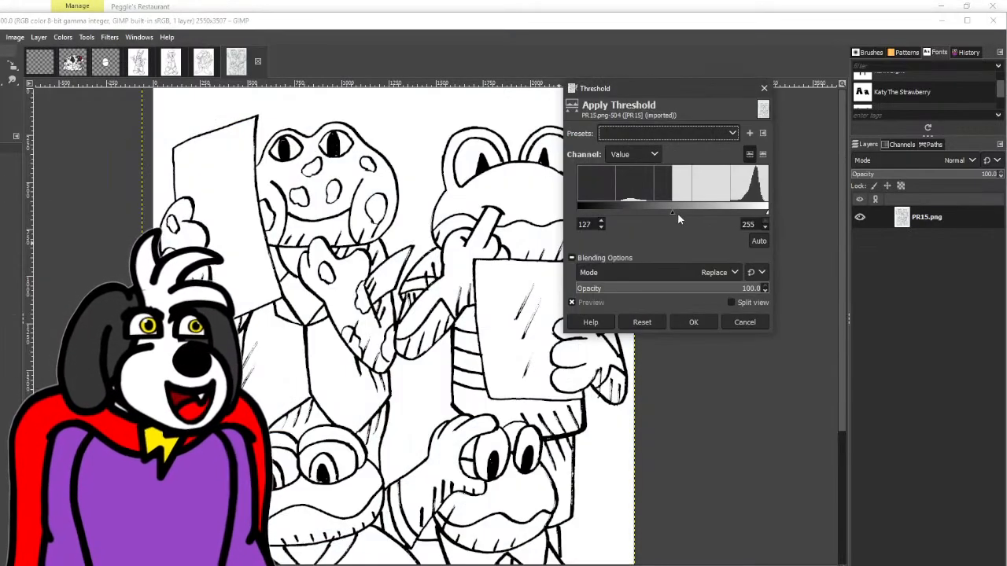
{"action": "left_click_drag", "start_coordinate": [673, 211], "coordinate": [698, 222]}
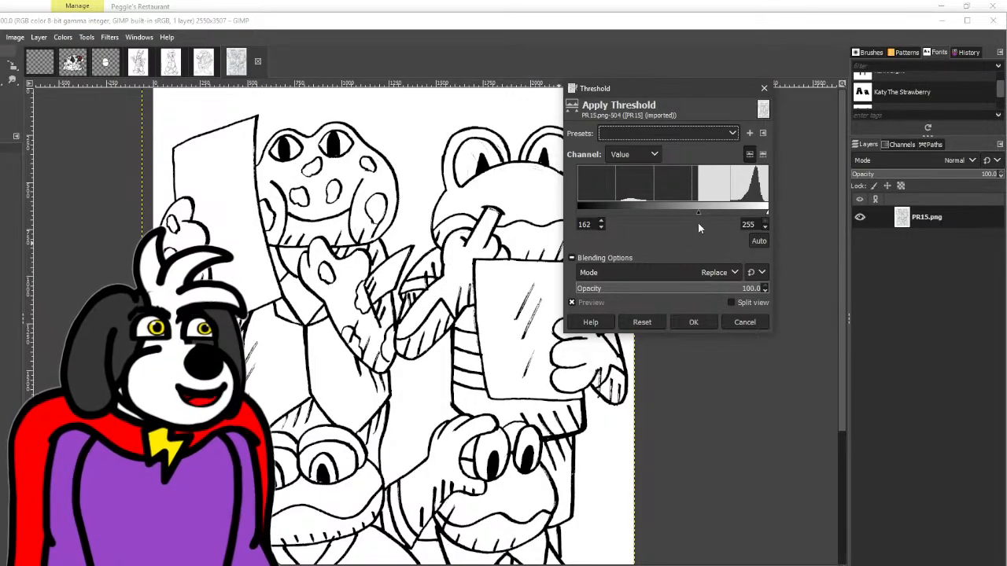
{"action": "left_click", "coordinate": [695, 324]}
- Apply a Gaussian Blur to the PR15 drawing with Size X and Size Y at 3.50
{"action": "left_click", "coordinate": [110, 38]}
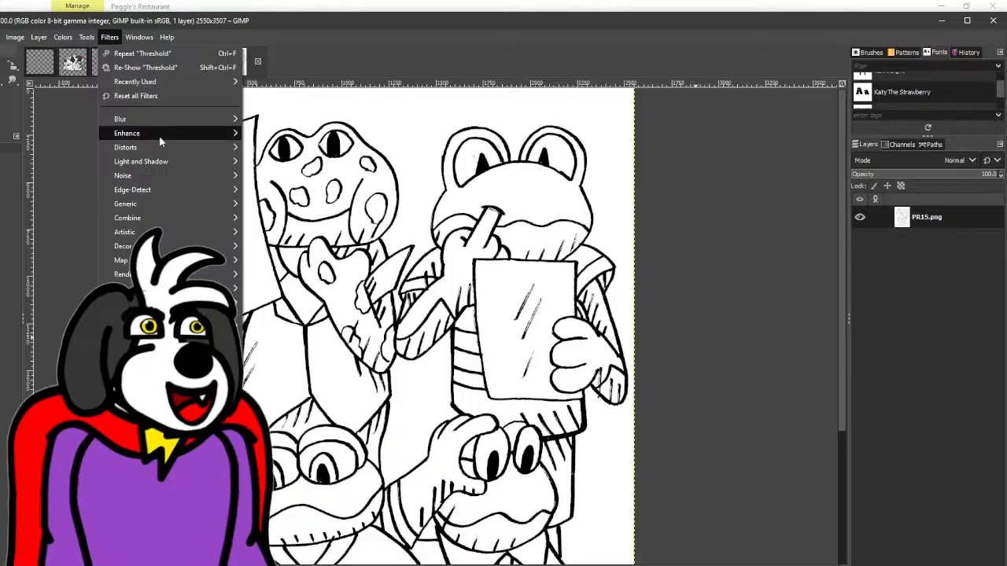
{"action": "mouse_move", "coordinate": [160, 119]}
{"action": "left_click", "coordinate": [270, 139]}
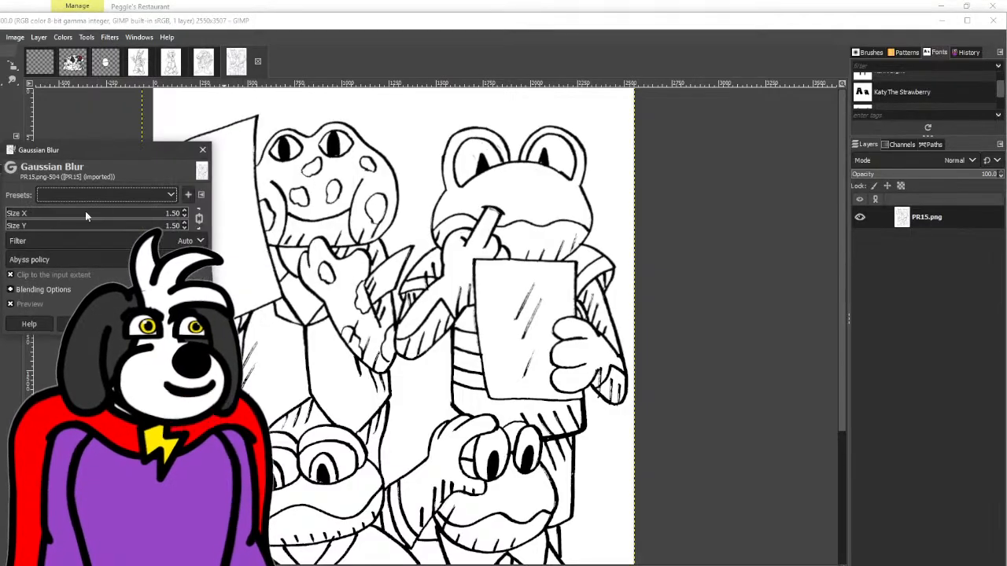
{"action": "left_click", "coordinate": [185, 212]}
{"action": "left_click", "coordinate": [185, 212]}
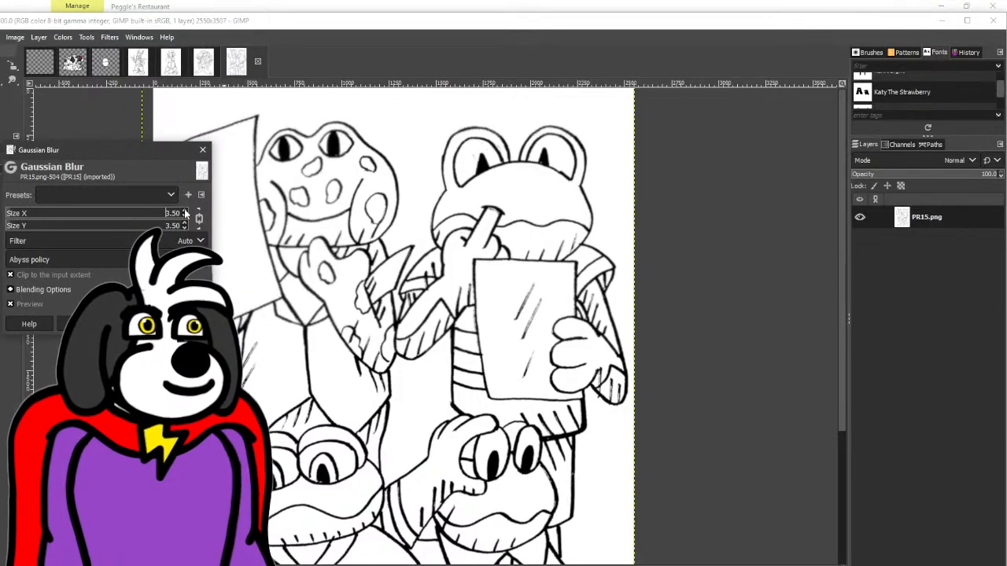
{"action": "left_click", "coordinate": [132, 324]}
- Apply Threshold to the blurred PR15 drawing with the lower limit raised above the default to restore its thin lines
{"action": "left_click", "coordinate": [63, 37]}
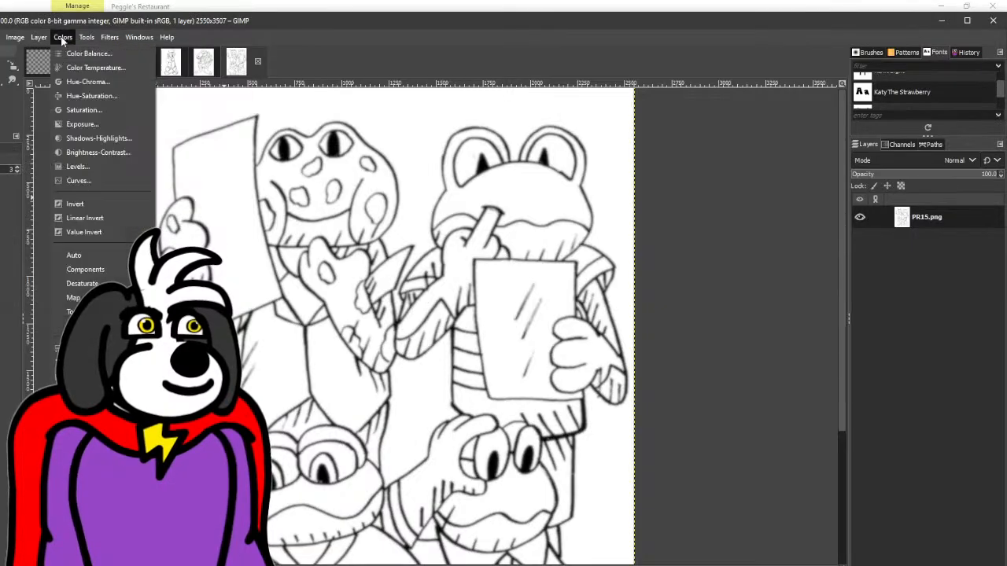
{"action": "left_click", "coordinate": [87, 326]}
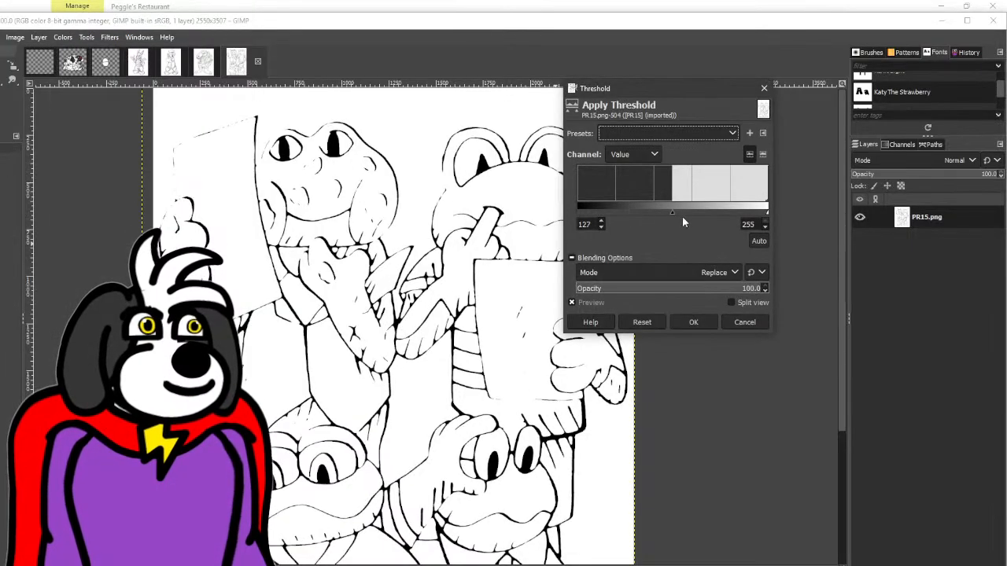
{"action": "left_click_drag", "start_coordinate": [691, 209], "coordinate": [718, 211]}
{"action": "left_click", "coordinate": [693, 321]}
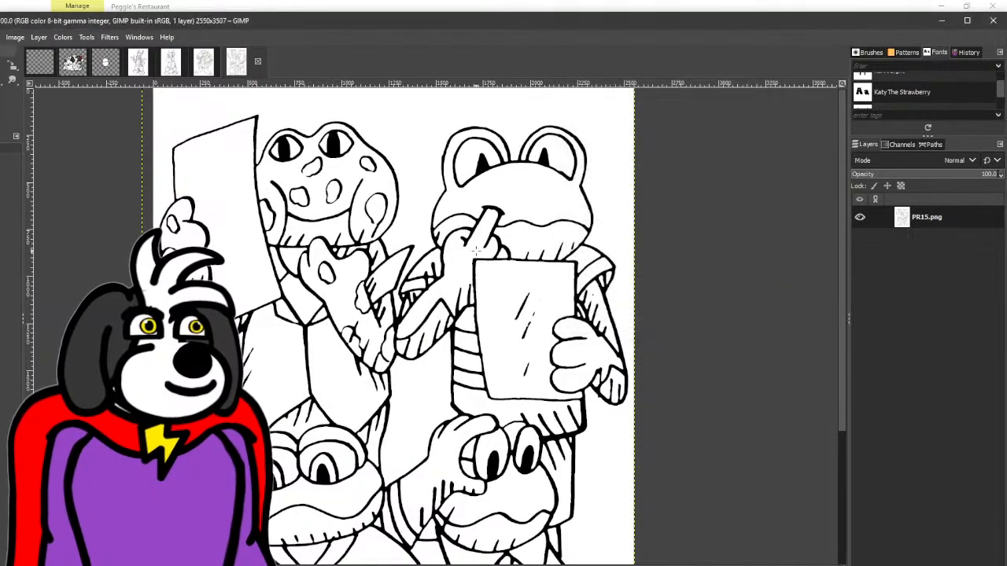
- Look over the cleaned line art of the PR15 drawing and the Freddy drawing
{"action": "scroll", "coordinate": [475, 227], "scroll_direction": "down", "scroll_amount": 5}
{"action": "scroll", "coordinate": [480, 226], "scroll_direction": "up", "scroll_amount": 5}
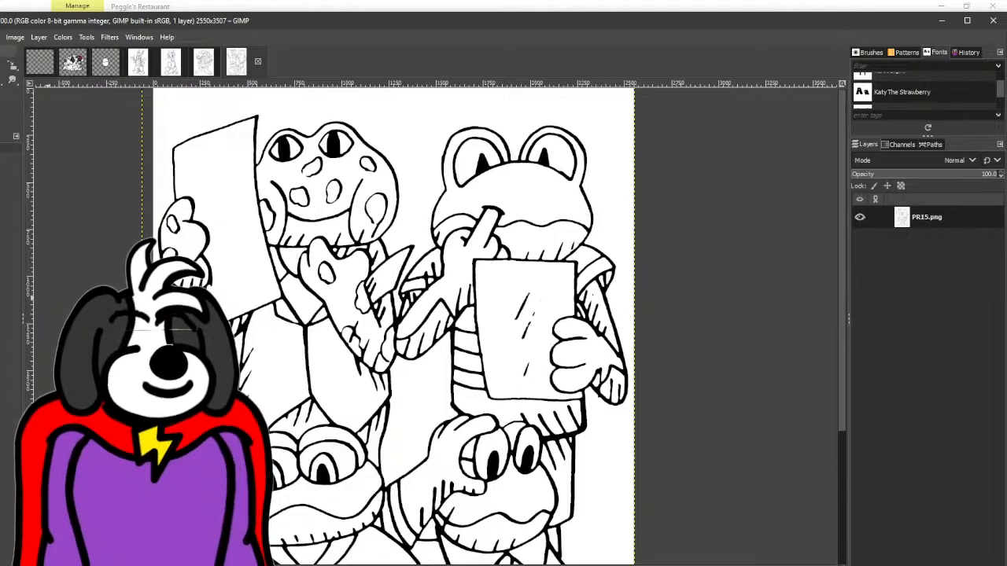
{"action": "left_click", "coordinate": [140, 69]}
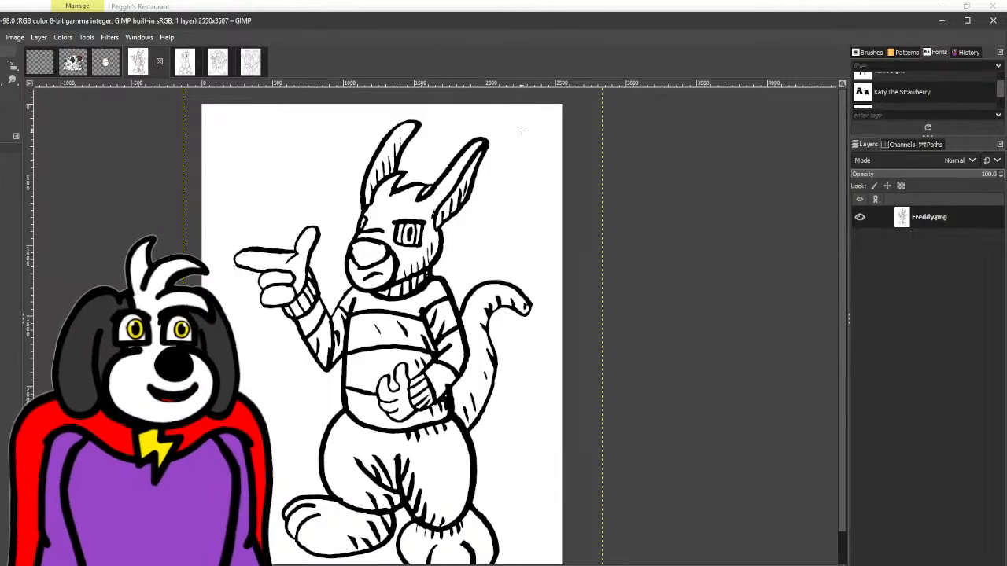
{"action": "scroll", "coordinate": [456, 262], "scroll_direction": "down", "scroll_amount": 1}
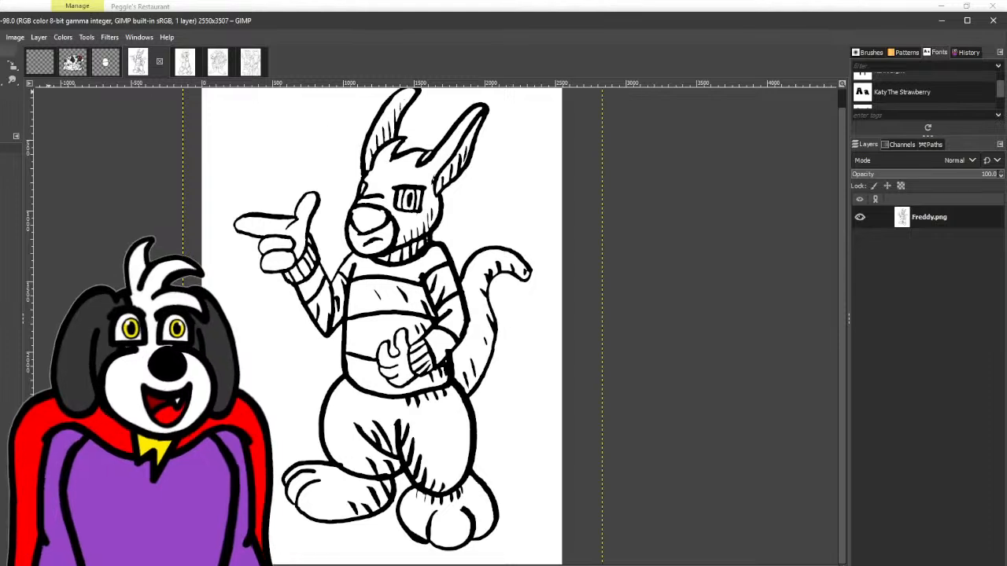
- Apply a Gaussian Blur to the Freddy drawing with Size X and Size Y raised above the default
{"action": "key", "text": "p"}
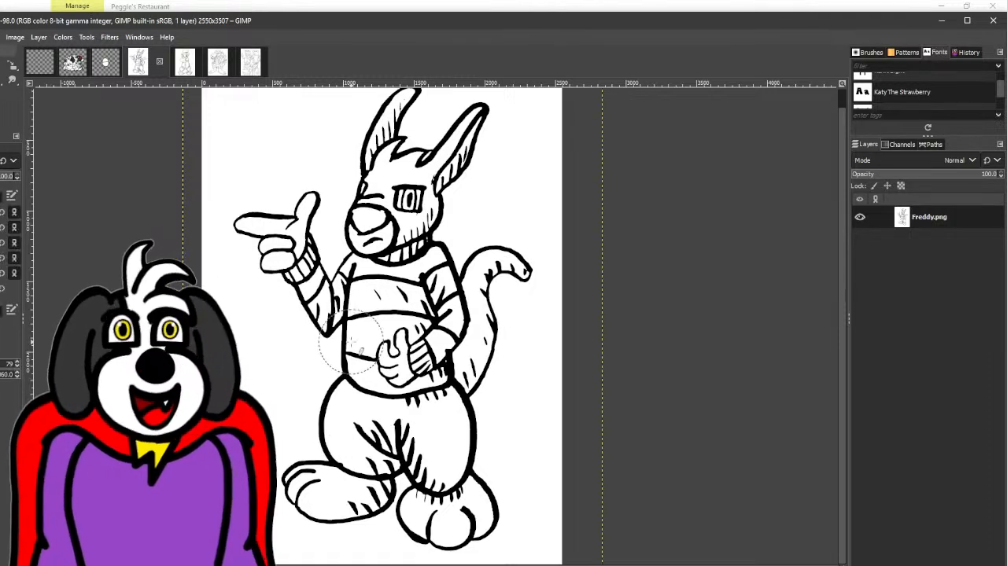
{"action": "scroll", "coordinate": [353, 344], "scroll_direction": "down", "scroll_amount": 1}
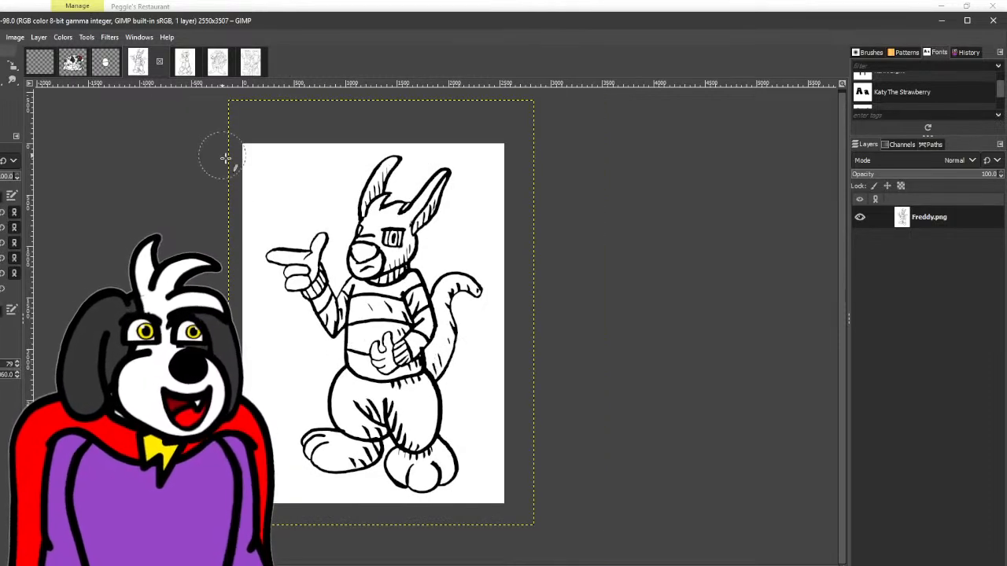
{"action": "left_click", "coordinate": [110, 37]}
{"action": "mouse_move", "coordinate": [151, 120]}
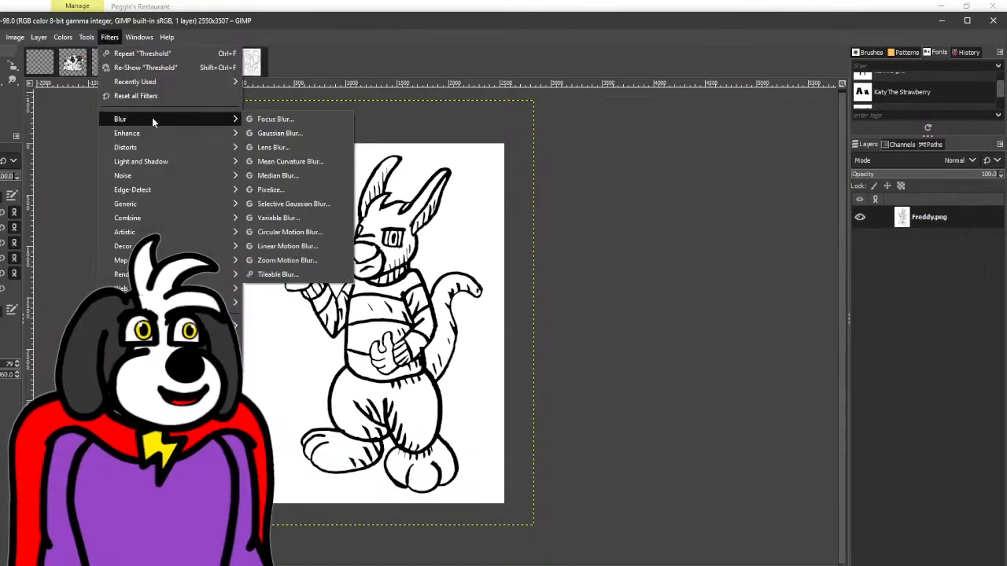
{"action": "left_click", "coordinate": [280, 133]}
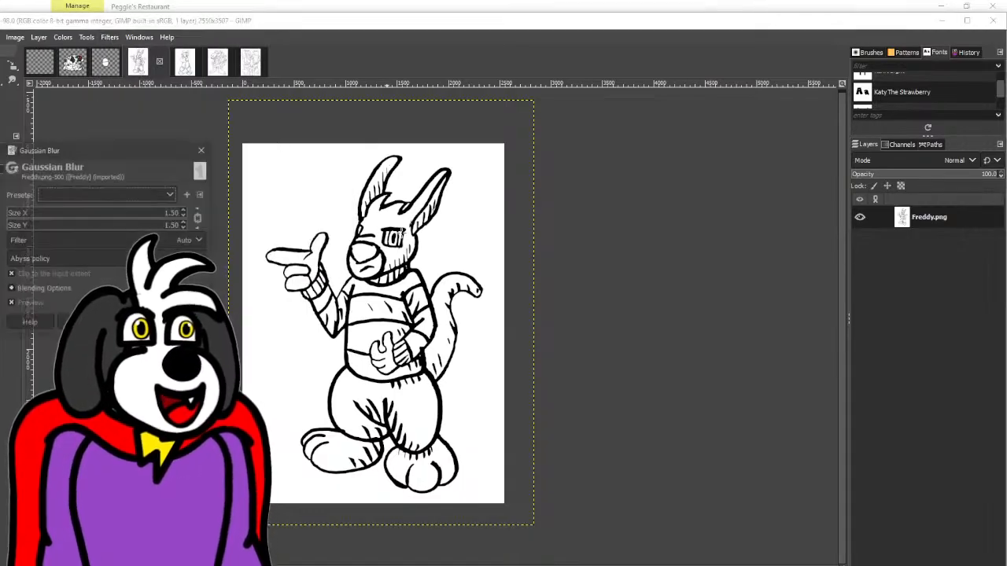
{"action": "left_click", "coordinate": [185, 210]}
{"action": "left_click", "coordinate": [132, 323]}
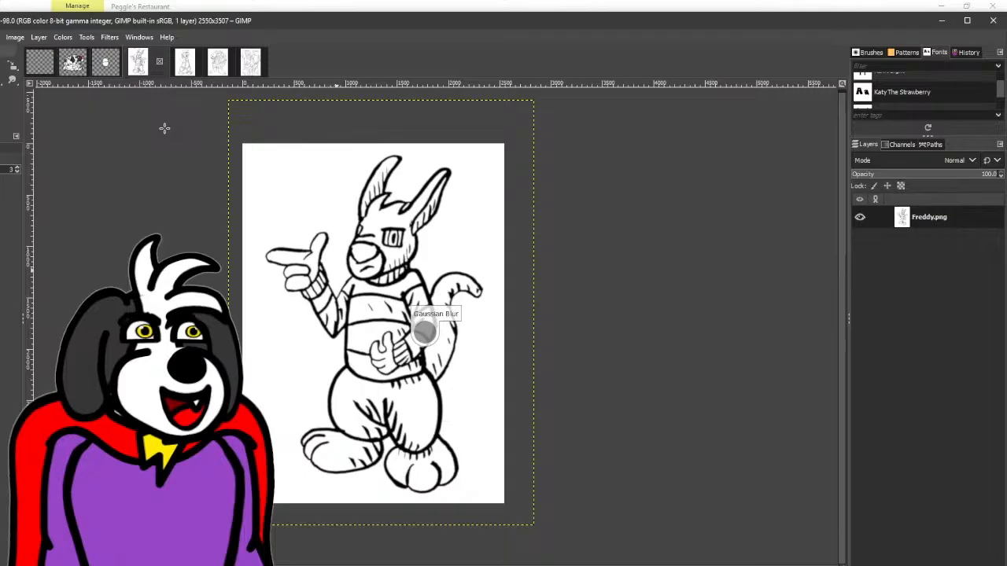
- Apply Threshold to the blurred Freddy drawing with a raised lower limit to sharpen its lines
{"action": "left_click", "coordinate": [69, 38]}
{"action": "left_click", "coordinate": [84, 349]}
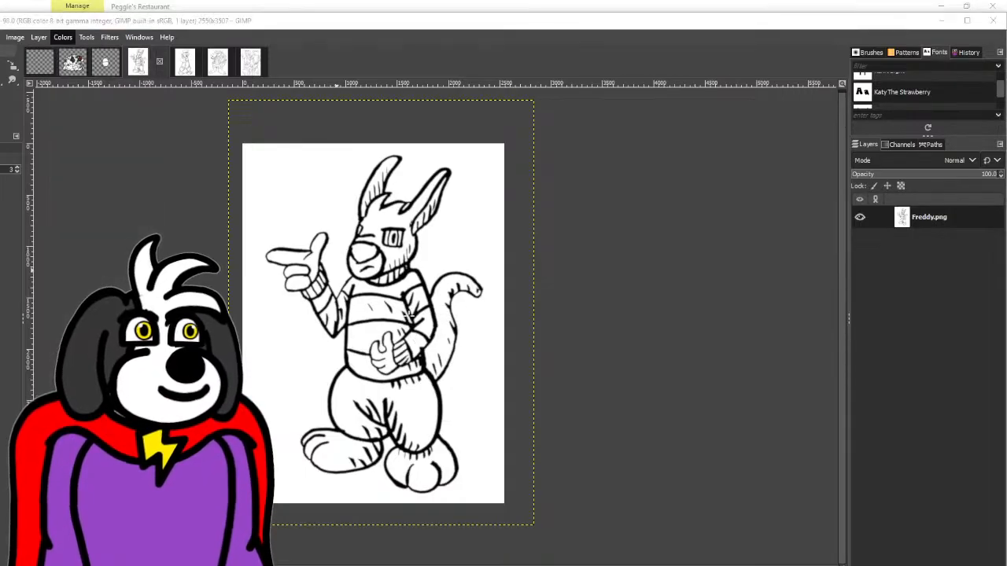
{"action": "mouse_move", "coordinate": [675, 210]}
{"action": "left_mouse_down"}
{"action": "mouse_move", "coordinate": [729, 217]}
{"action": "mouse_move", "coordinate": [720, 220]}
{"action": "left_mouse_up"}
{"action": "left_click", "coordinate": [692, 322]}
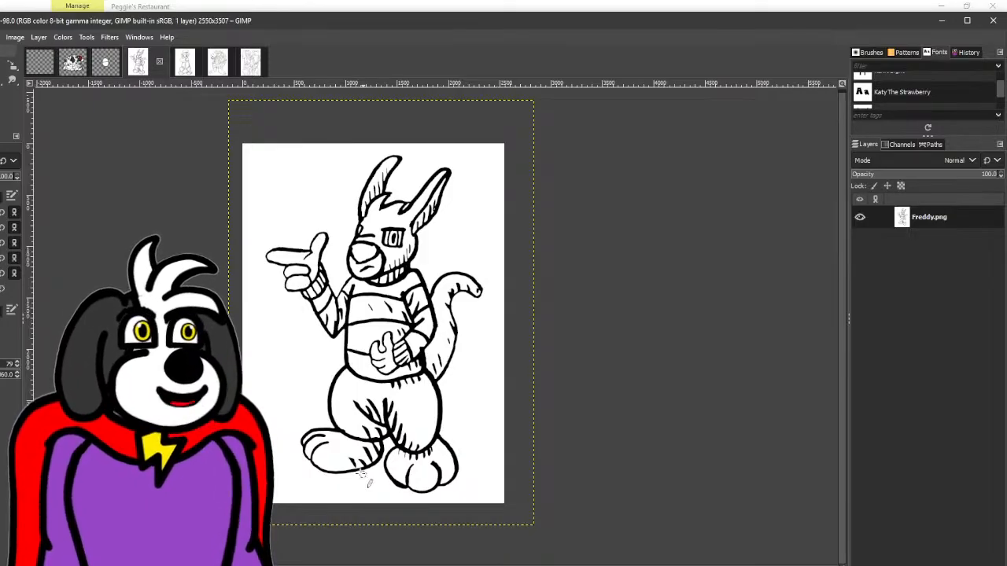
- Touch up the outline joint where two toes meet at the lower edge of Freddy's foot
{"action": "scroll", "coordinate": [322, 346], "scroll_direction": "up", "scroll_amount": 5}
{"action": "scroll", "coordinate": [322, 347], "scroll_direction": "up", "scroll_amount": 3}
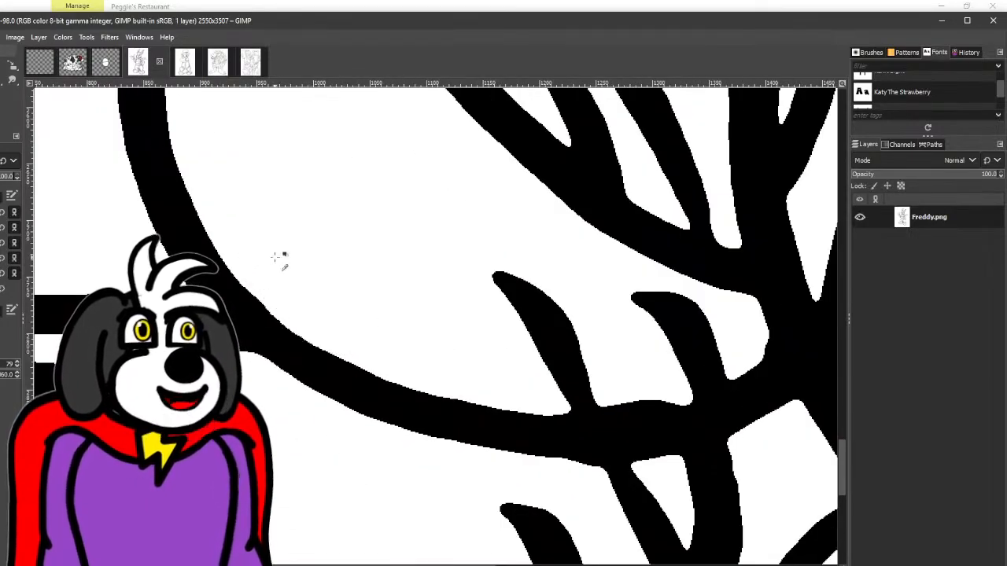
{"action": "scroll", "coordinate": [280, 261], "scroll_direction": "down", "scroll_amount": 4}
{"action": "scroll", "coordinate": [326, 404], "scroll_direction": "down", "scroll_amount": 1}
{"action": "scroll", "coordinate": [331, 355], "scroll_direction": "up", "scroll_amount": 4}
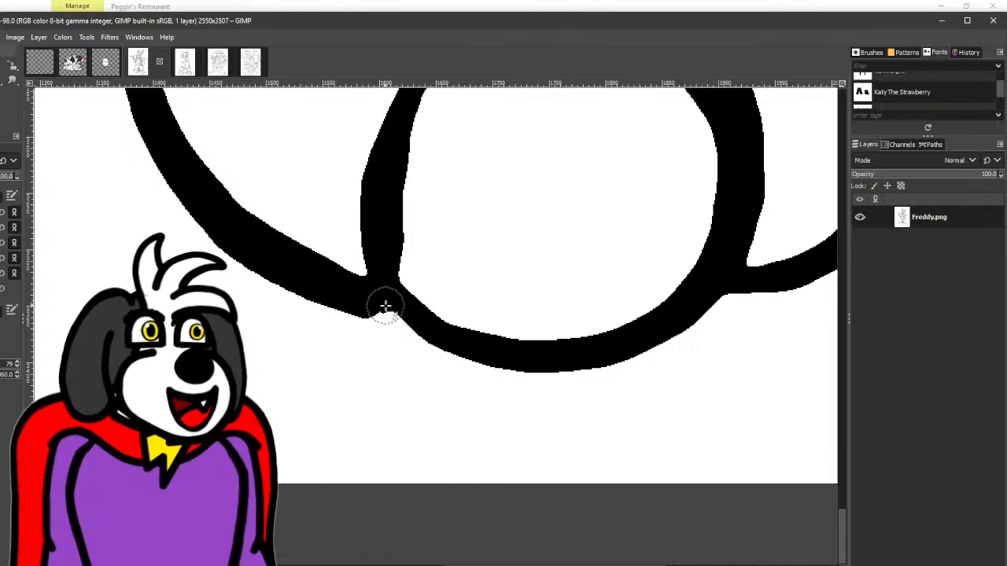
{"action": "left_click_drag", "start_coordinate": [386, 306], "coordinate": [423, 319]}
- Trim the inner edges of the two toe lines on the same foot into thinner, tapered strokes
{"action": "mouse_move", "coordinate": [447, 248]}
{"action": "left_mouse_down"}
{"action": "mouse_move", "coordinate": [328, 413]}
{"action": "mouse_move", "coordinate": [248, 413]}
{"action": "left_mouse_up"}
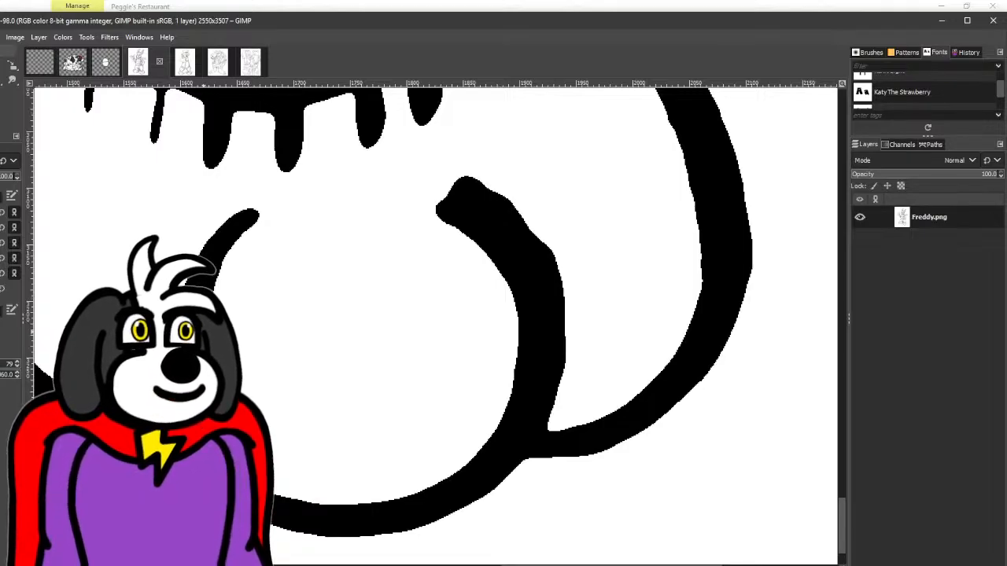
{"action": "mouse_move", "coordinate": [250, 228]}
{"action": "left_mouse_down"}
{"action": "mouse_move", "coordinate": [310, 205]}
{"action": "mouse_move", "coordinate": [427, 205]}
{"action": "mouse_move", "coordinate": [470, 254]}
{"action": "mouse_move", "coordinate": [507, 335]}
{"action": "mouse_move", "coordinate": [474, 413]}
{"action": "left_mouse_up"}
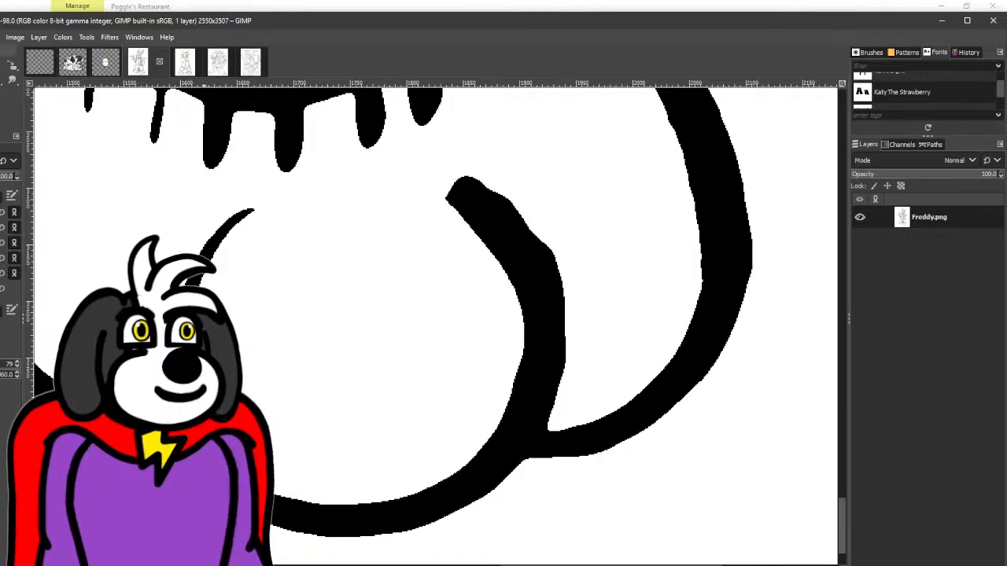
{"action": "left_click_drag", "start_coordinate": [438, 270], "coordinate": [175, 303]}
{"action": "mouse_move", "coordinate": [203, 198]}
{"action": "left_mouse_down"}
{"action": "mouse_move", "coordinate": [194, 196]}
{"action": "mouse_move", "coordinate": [306, 272]}
{"action": "mouse_move", "coordinate": [328, 414]}
{"action": "left_mouse_up"}
{"action": "mouse_move", "coordinate": [322, 362]}
{"action": "left_mouse_down"}
{"action": "mouse_move", "coordinate": [247, 225]}
{"action": "mouse_move", "coordinate": [128, 204]}
{"action": "mouse_move", "coordinate": [150, 226]}
{"action": "mouse_move", "coordinate": [491, 341]}
{"action": "left_mouse_up"}
{"action": "scroll", "coordinate": [135, 217], "scroll_direction": "down", "scroll_amount": 3}
{"action": "left_click_drag", "start_coordinate": [170, 320], "coordinate": [315, 353]}
{"action": "left_click_drag", "start_coordinate": [340, 287], "coordinate": [234, 417]}
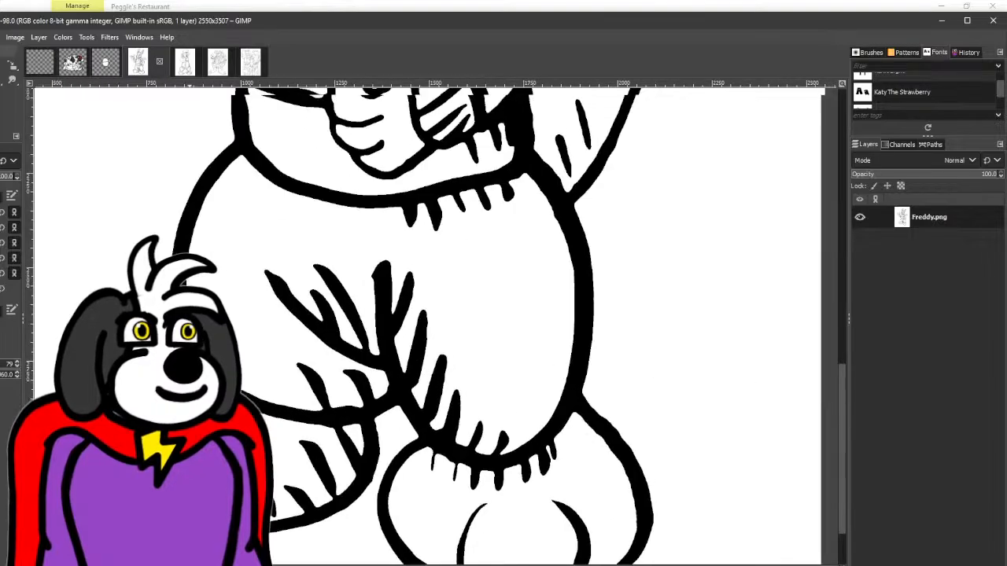
- Thicken and smooth the outline around the curled tip of Freddy's tail with black paint
{"action": "left_click_drag", "start_coordinate": [304, 257], "coordinate": [181, 420]}
{"action": "left_click_drag", "start_coordinate": [258, 281], "coordinate": [251, 292]}
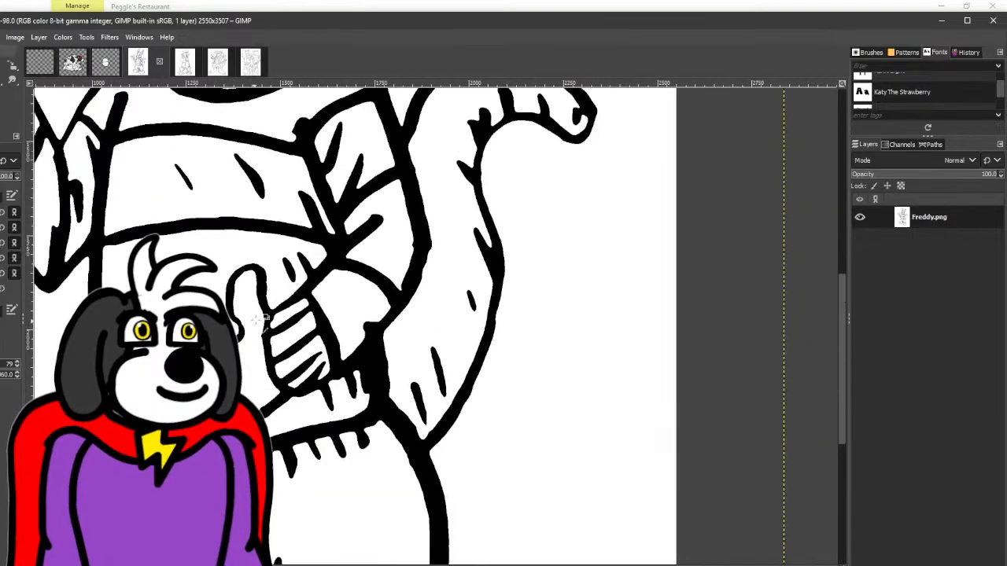
{"action": "scroll", "coordinate": [253, 364], "scroll_direction": "up", "scroll_amount": 3}
{"action": "scroll", "coordinate": [243, 464], "scroll_direction": "down", "scroll_amount": 4}
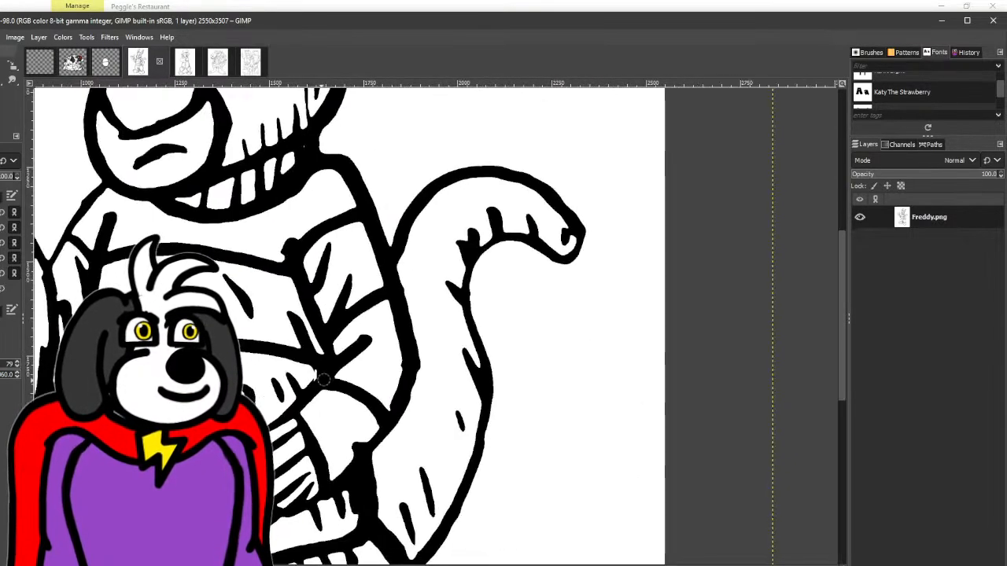
{"action": "left_click_drag", "start_coordinate": [244, 460], "coordinate": [73, 501]}
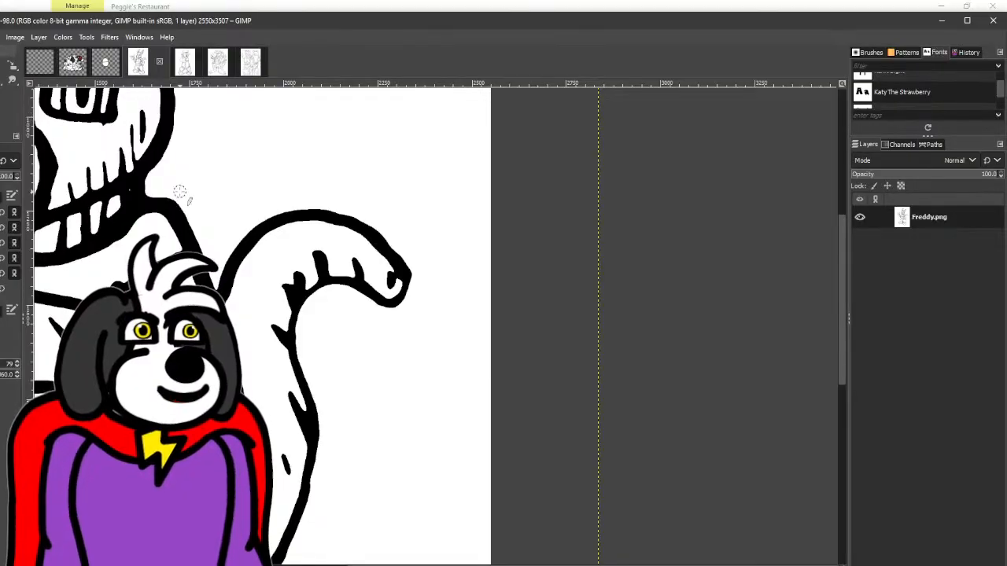
{"action": "scroll", "coordinate": [397, 275], "scroll_direction": "up", "scroll_amount": 3}
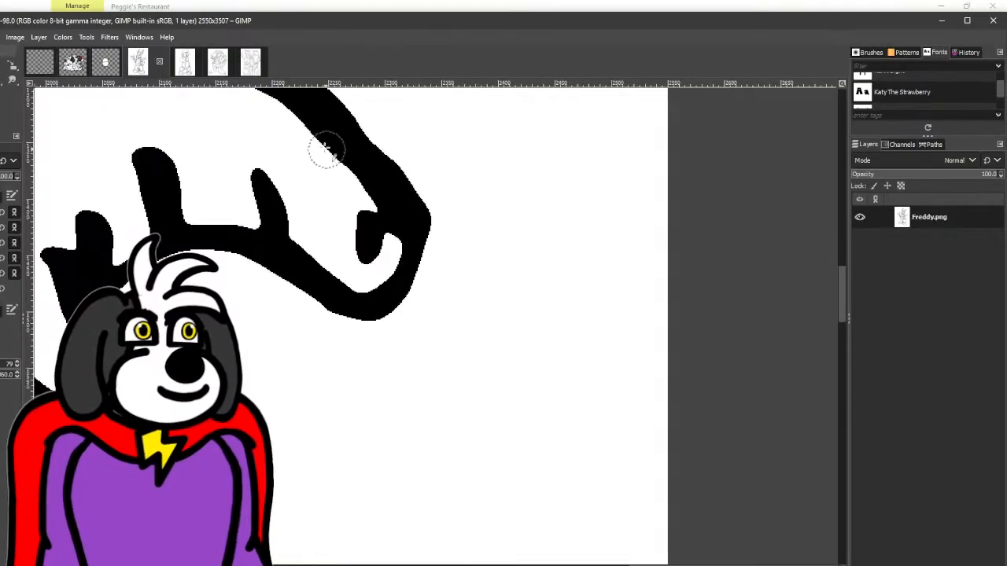
{"action": "left_click_drag", "start_coordinate": [350, 321], "coordinate": [244, 244]}
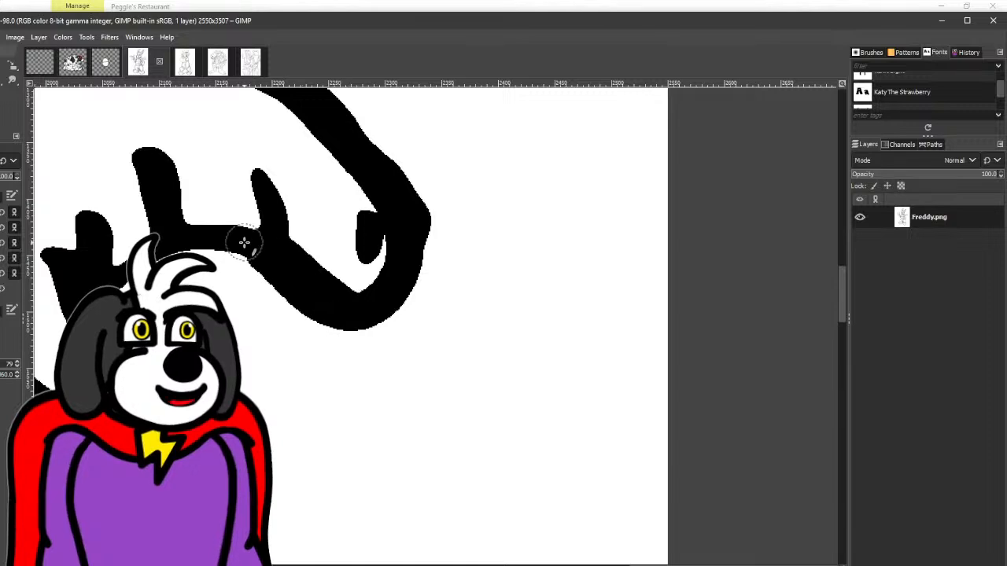
{"action": "key", "text": "ctrl+z"}
{"action": "scroll", "coordinate": [315, 212], "scroll_direction": "up", "scroll_amount": 3}
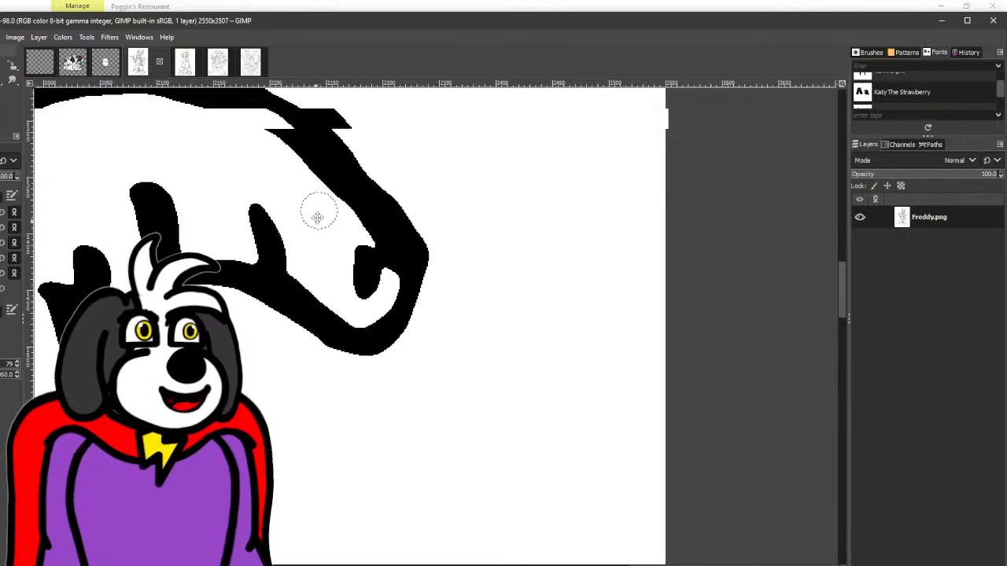
{"action": "mouse_move", "coordinate": [270, 134]}
{"action": "left_mouse_down"}
{"action": "mouse_move", "coordinate": [386, 230]}
{"action": "mouse_move", "coordinate": [405, 271]}
{"action": "mouse_move", "coordinate": [406, 315]}
{"action": "mouse_move", "coordinate": [367, 358]}
{"action": "mouse_move", "coordinate": [245, 297]}
{"action": "left_mouse_up"}
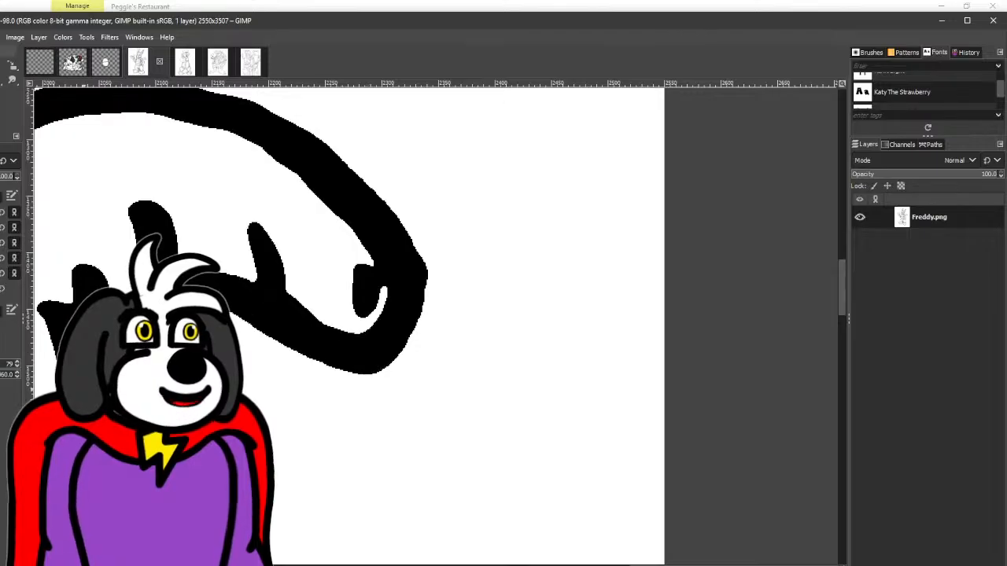
{"action": "scroll", "coordinate": [318, 470], "scroll_direction": "down", "scroll_amount": 3}
- Trim the bump off the muzzle outline below Freddy's open eye with white paint
{"action": "mouse_move", "coordinate": [91, 305]}
{"action": "left_mouse_down"}
{"action": "mouse_move", "coordinate": [195, 340]}
{"action": "mouse_move", "coordinate": [354, 344]}
{"action": "left_mouse_up"}
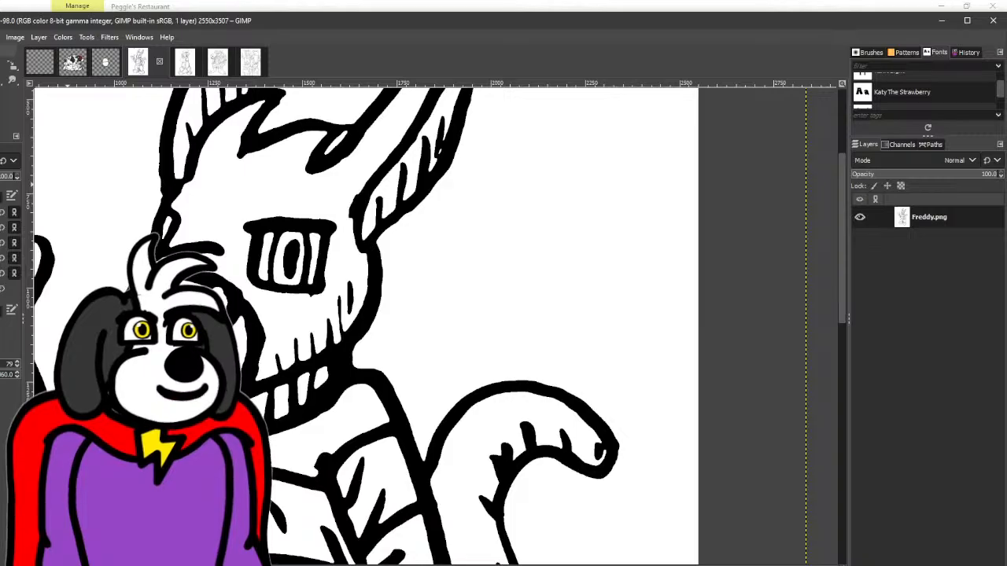
{"action": "scroll", "coordinate": [140, 296], "scroll_direction": "up", "scroll_amount": 3}
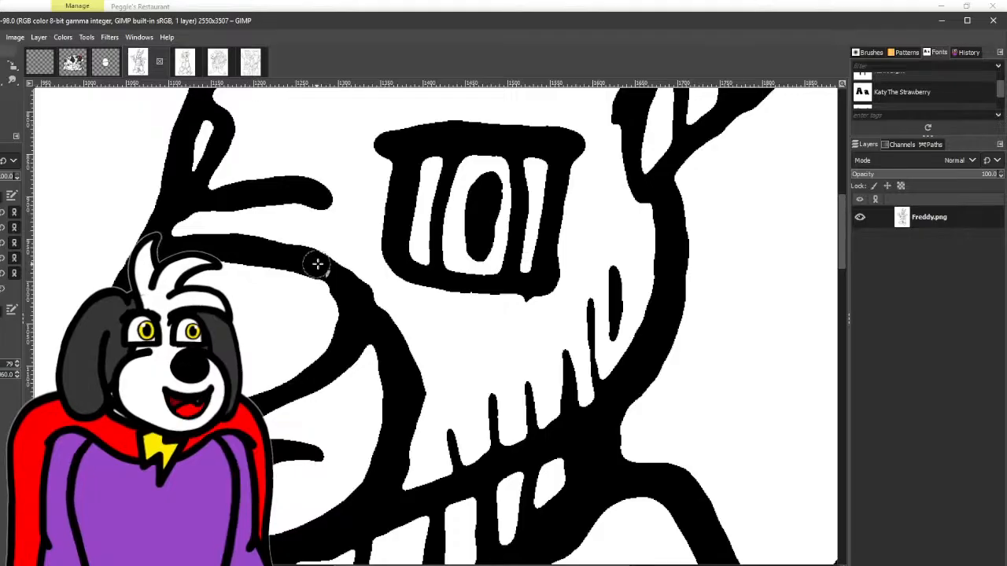
{"action": "left_click_drag", "start_coordinate": [382, 337], "coordinate": [309, 209]}
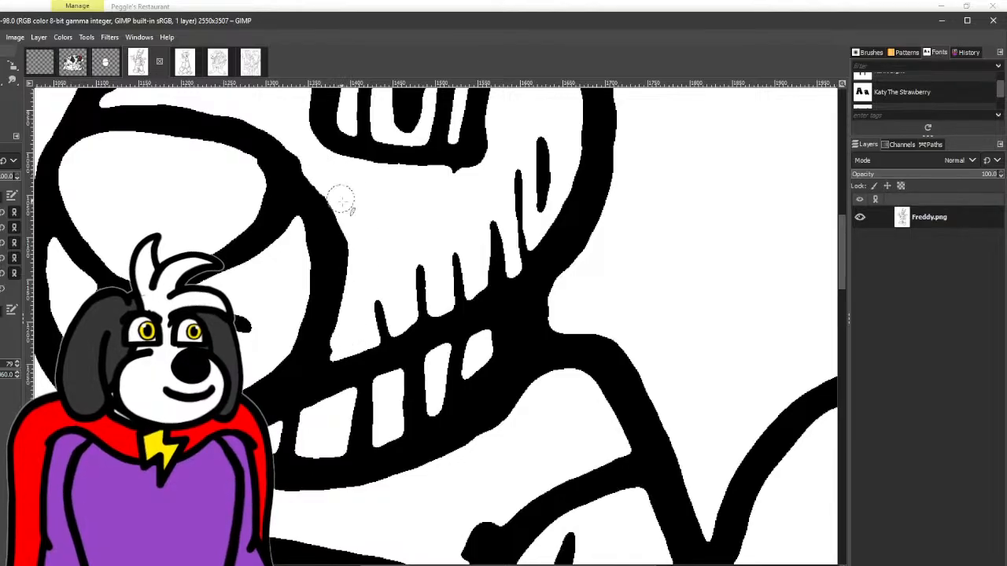
{"action": "mouse_move", "coordinate": [341, 202]}
{"action": "left_mouse_down"}
{"action": "mouse_move", "coordinate": [350, 243]}
{"action": "mouse_move", "coordinate": [339, 343]}
{"action": "left_mouse_up"}
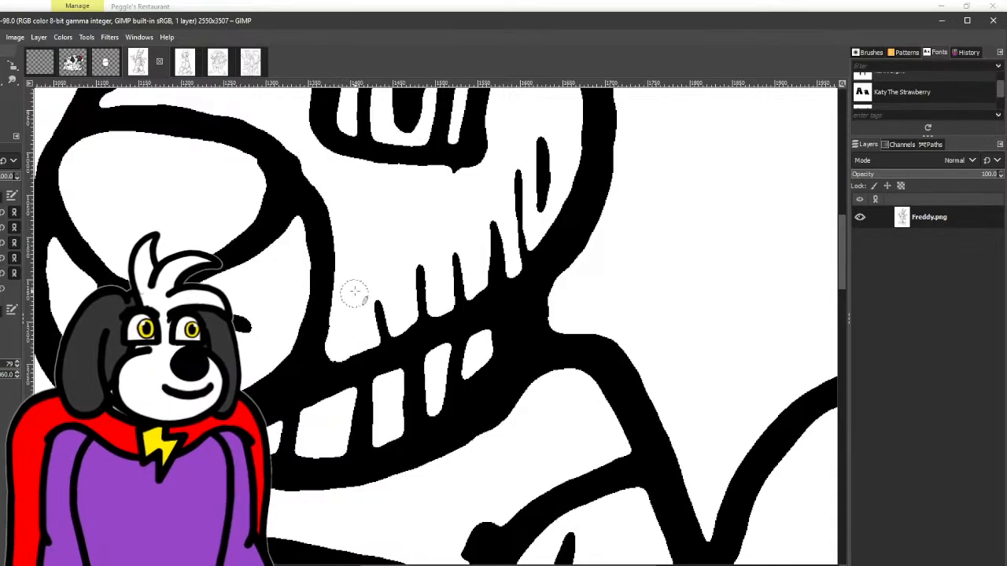
- Inspect the line art of Freddy's pointing hand, body and face for remaining rough spots
{"action": "scroll", "coordinate": [395, 163], "scroll_direction": "down", "scroll_amount": 3}
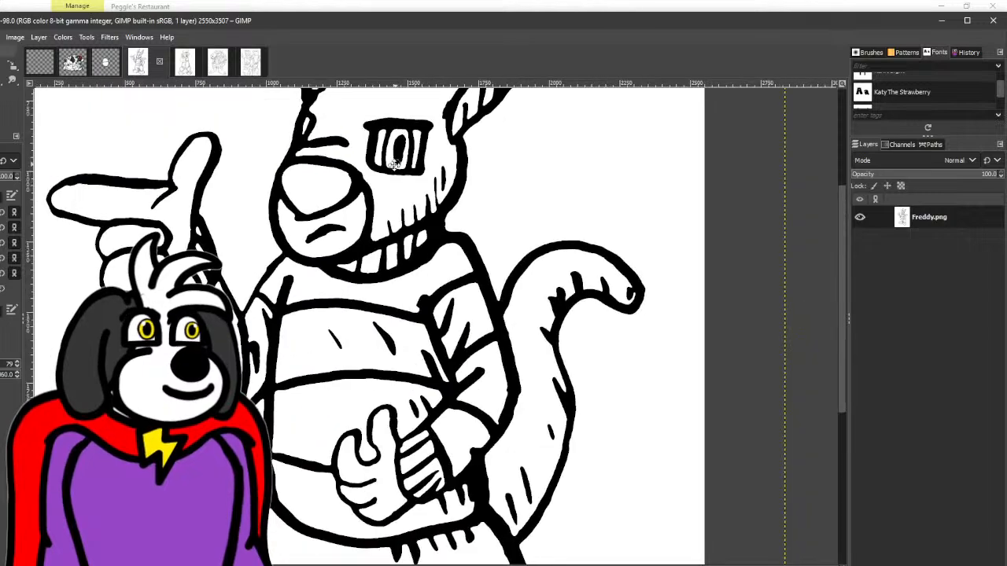
{"action": "scroll", "coordinate": [395, 163], "scroll_direction": "up", "scroll_amount": 3}
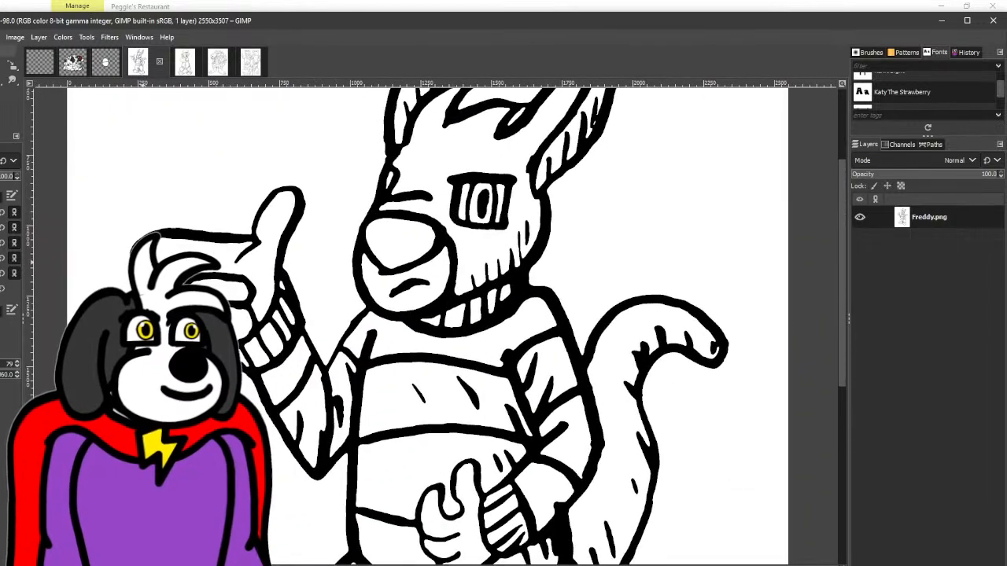
{"action": "scroll", "coordinate": [161, 250], "scroll_direction": "up", "scroll_amount": 3}
{"action": "mouse_move", "coordinate": [183, 248]}
{"action": "left_mouse_down"}
{"action": "mouse_move", "coordinate": [223, 236]}
{"action": "mouse_move", "coordinate": [432, 257]}
{"action": "left_mouse_up"}
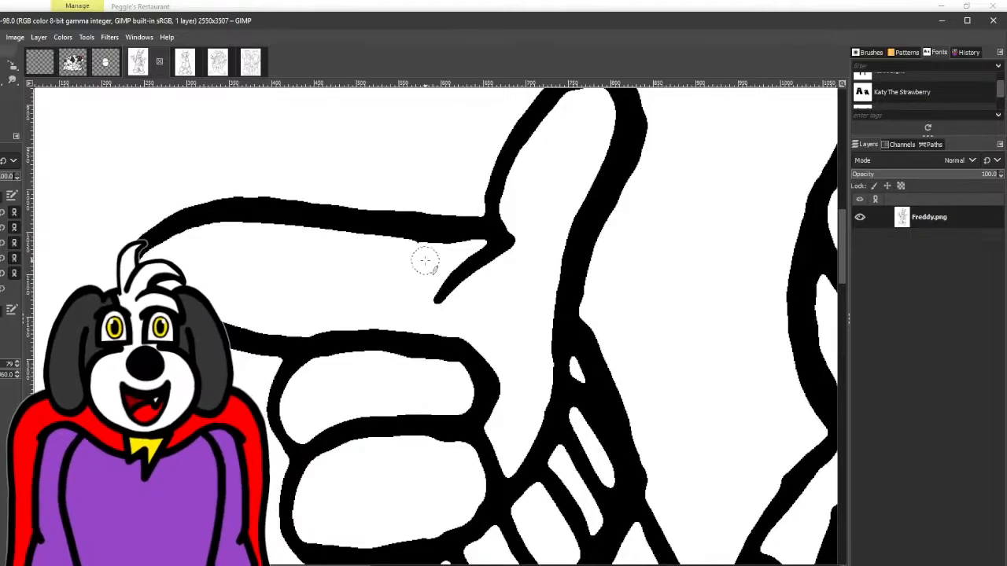
{"action": "scroll", "coordinate": [404, 276], "scroll_direction": "down", "scroll_amount": 3}
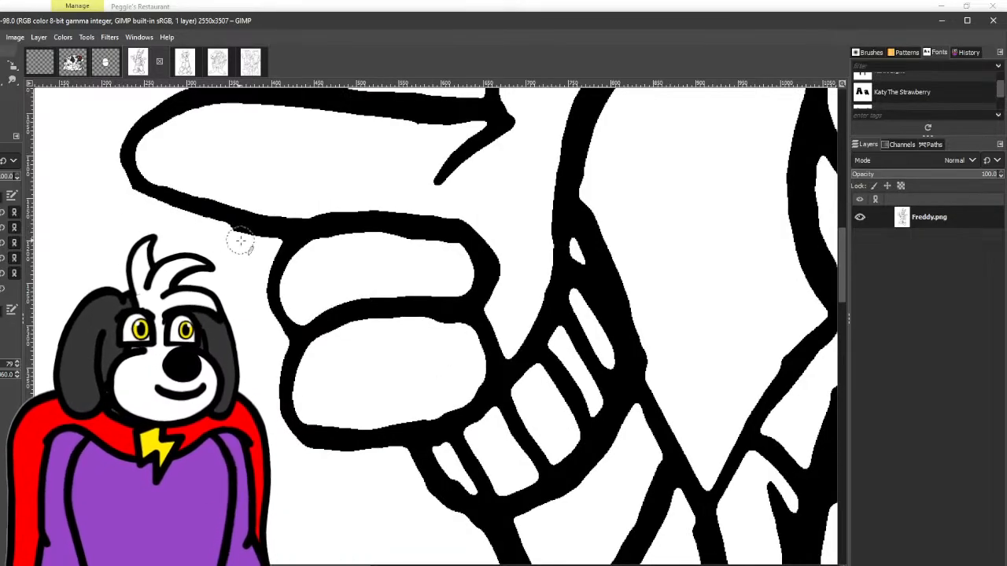
{"action": "scroll", "coordinate": [252, 250], "scroll_direction": "down", "scroll_amount": 5}
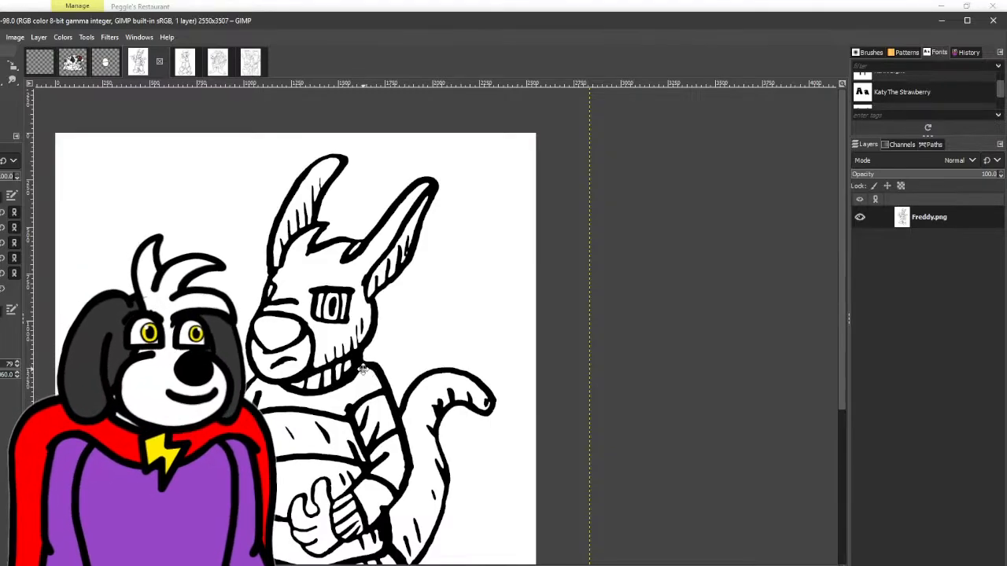
{"action": "left_click_drag", "start_coordinate": [362, 370], "coordinate": [379, 355]}
{"action": "scroll", "coordinate": [280, 346], "scroll_direction": "up", "scroll_amount": 6}
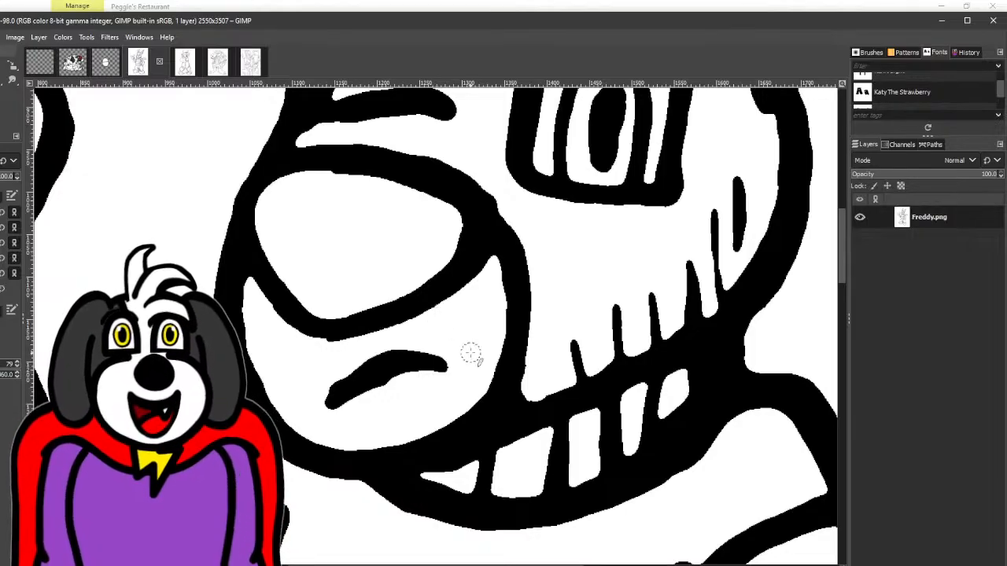
{"action": "scroll", "coordinate": [470, 354], "scroll_direction": "down", "scroll_amount": 2}
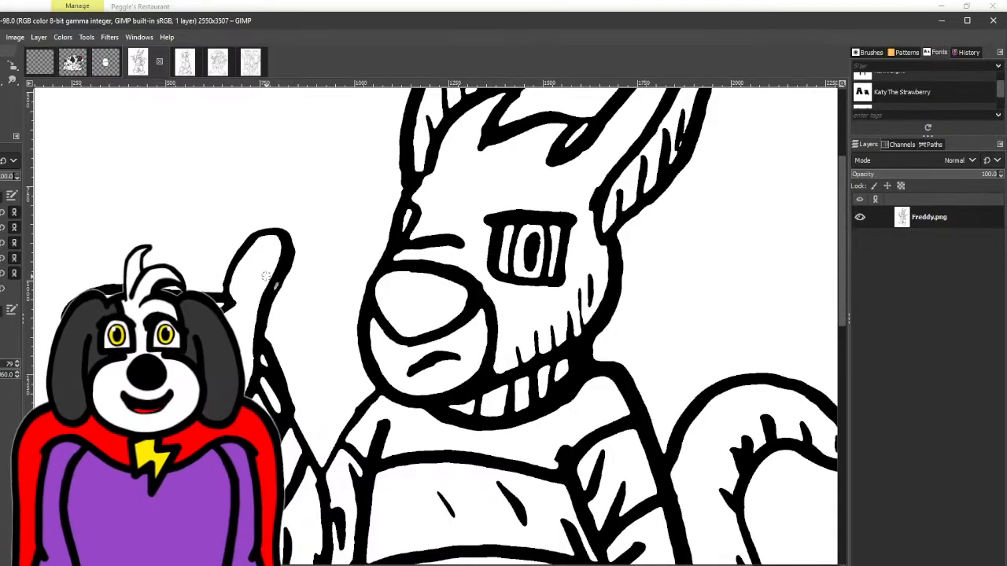
- Thicken the thumb outline and the index finger's upper outline on Freddy's pointing hand with black paint
{"action": "scroll", "coordinate": [283, 230], "scroll_direction": "up", "scroll_amount": 3}
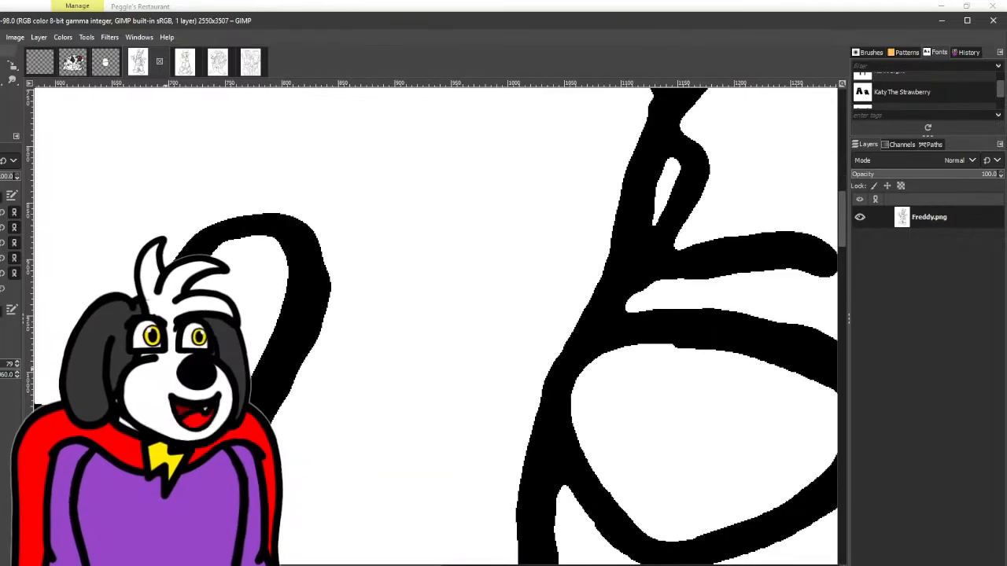
{"action": "mouse_move", "coordinate": [193, 230]}
{"action": "left_mouse_down"}
{"action": "mouse_move", "coordinate": [229, 217]}
{"action": "mouse_move", "coordinate": [285, 212]}
{"action": "mouse_move", "coordinate": [319, 261]}
{"action": "mouse_move", "coordinate": [302, 325]}
{"action": "left_mouse_up"}
{"action": "scroll", "coordinate": [302, 325], "scroll_direction": "down", "scroll_amount": 4}
{"action": "scroll", "coordinate": [370, 259], "scroll_direction": "up", "scroll_amount": 2}
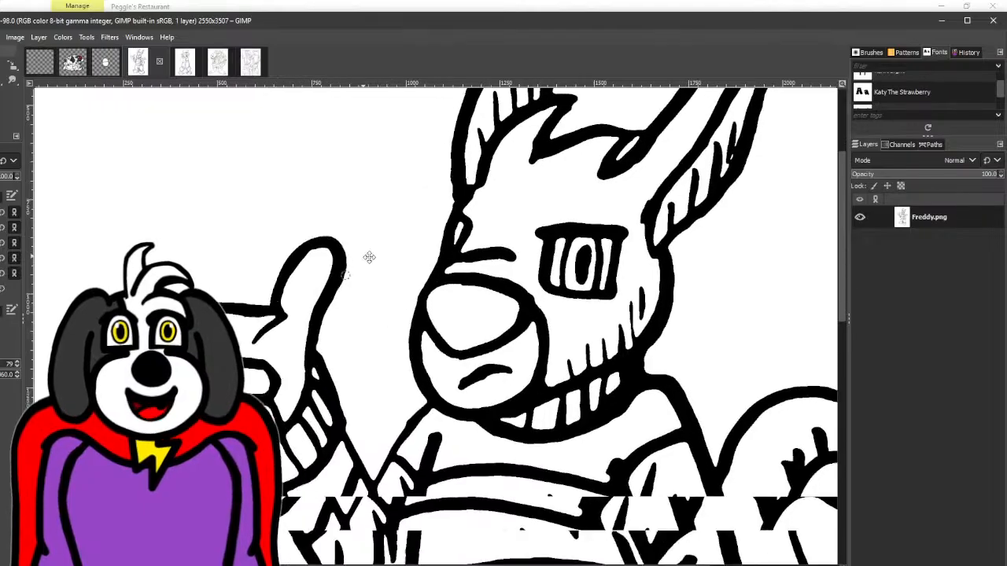
{"action": "scroll", "coordinate": [320, 352], "scroll_direction": "up", "scroll_amount": 2}
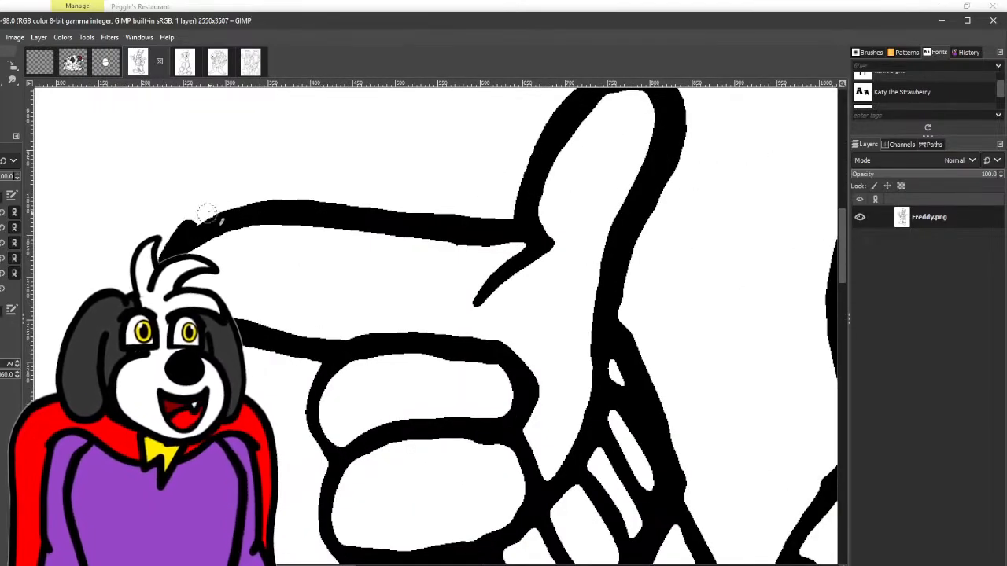
{"action": "mouse_move", "coordinate": [207, 211]}
{"action": "left_mouse_down"}
{"action": "mouse_move", "coordinate": [263, 202]}
{"action": "mouse_move", "coordinate": [445, 222]}
{"action": "left_mouse_up"}
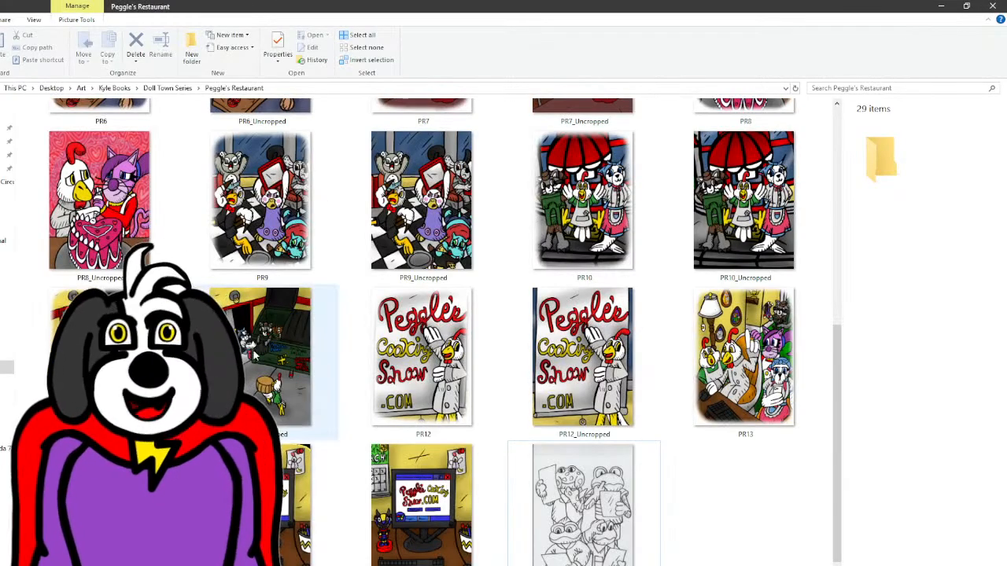
- Browse to the Animations folder under Kyle Books > Game and look at the Orvie_Normal_Old Idle GIF
{"action": "left_click", "coordinate": [166, 88]}
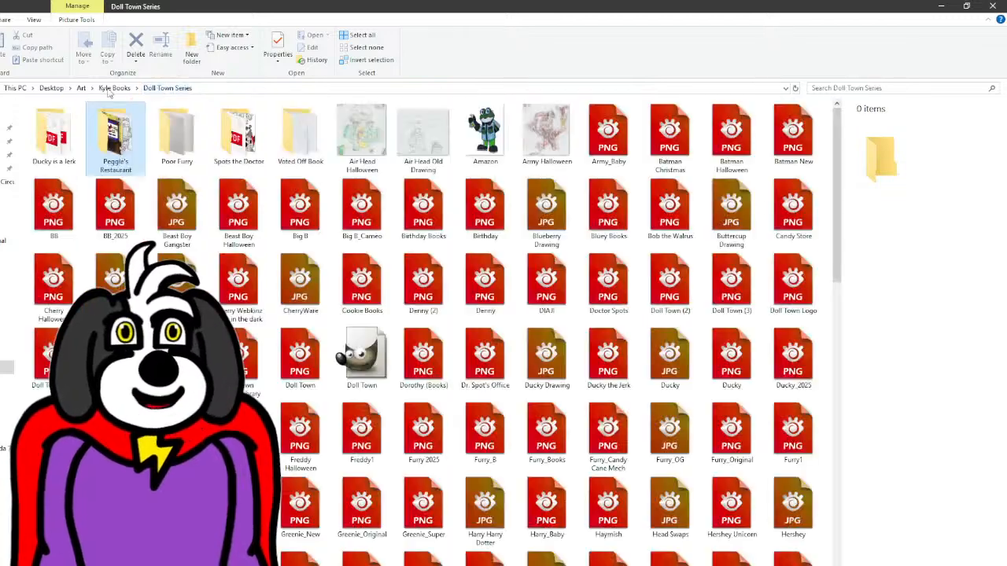
{"action": "left_click", "coordinate": [111, 88]}
{"action": "left_click", "coordinate": [245, 130]}
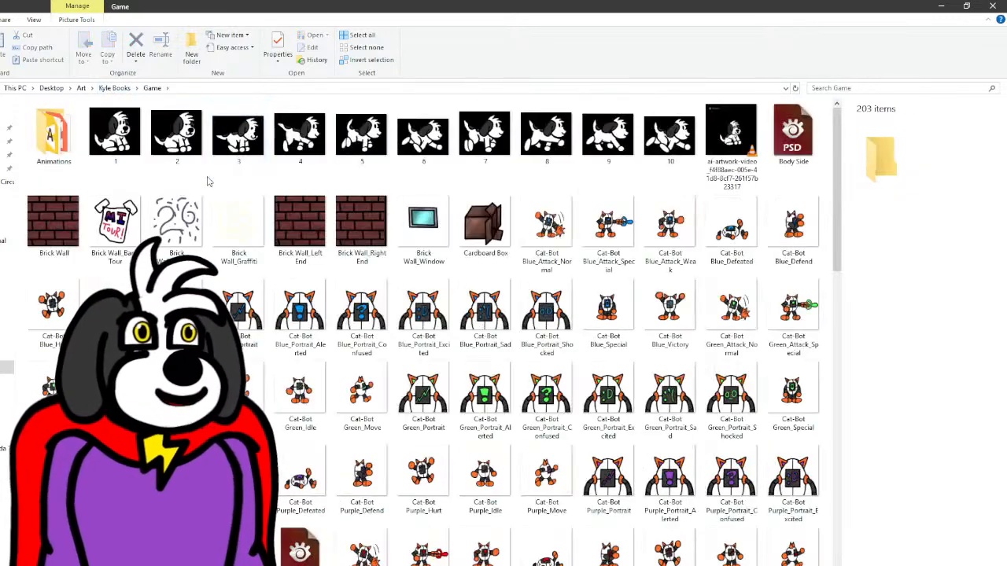
{"action": "double_click", "coordinate": [63, 148]}
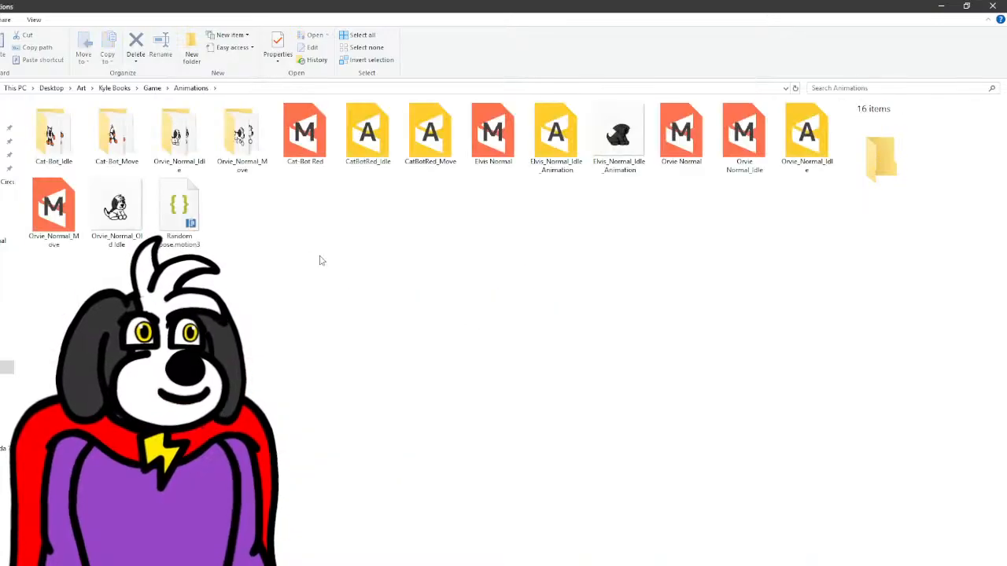
{"action": "left_click", "coordinate": [108, 228]}
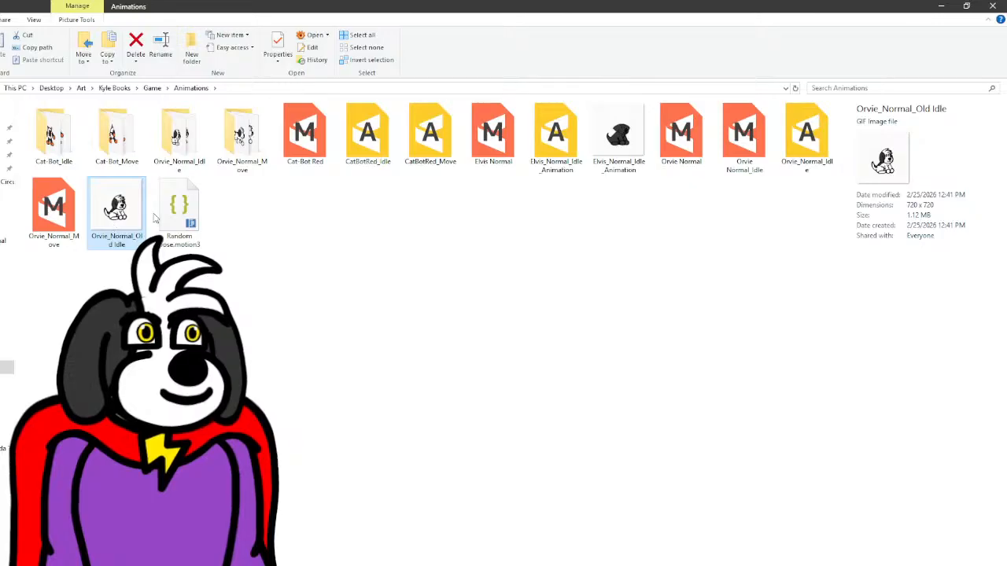
{"action": "left_click", "coordinate": [624, 216]}
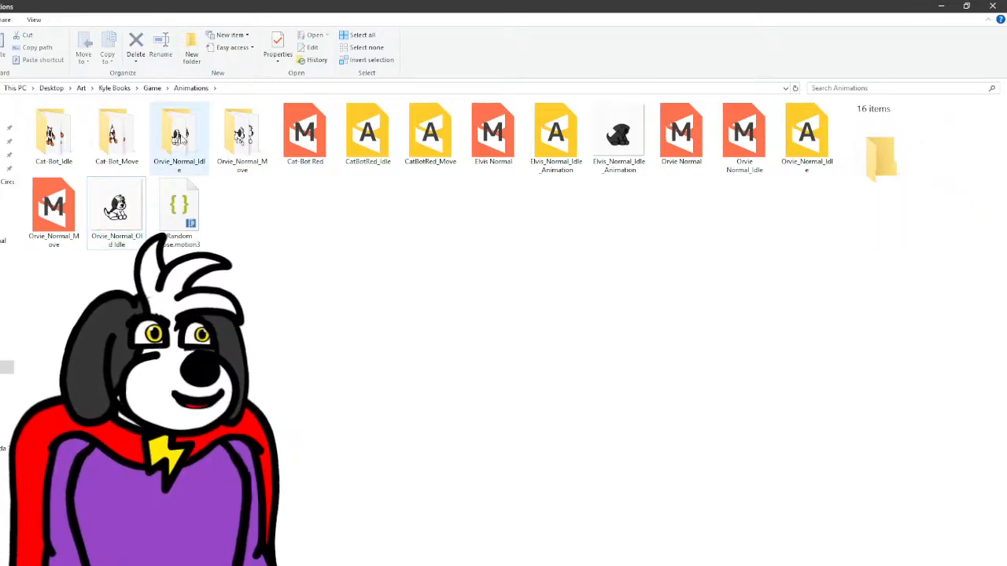
{"action": "left_click", "coordinate": [116, 211]}
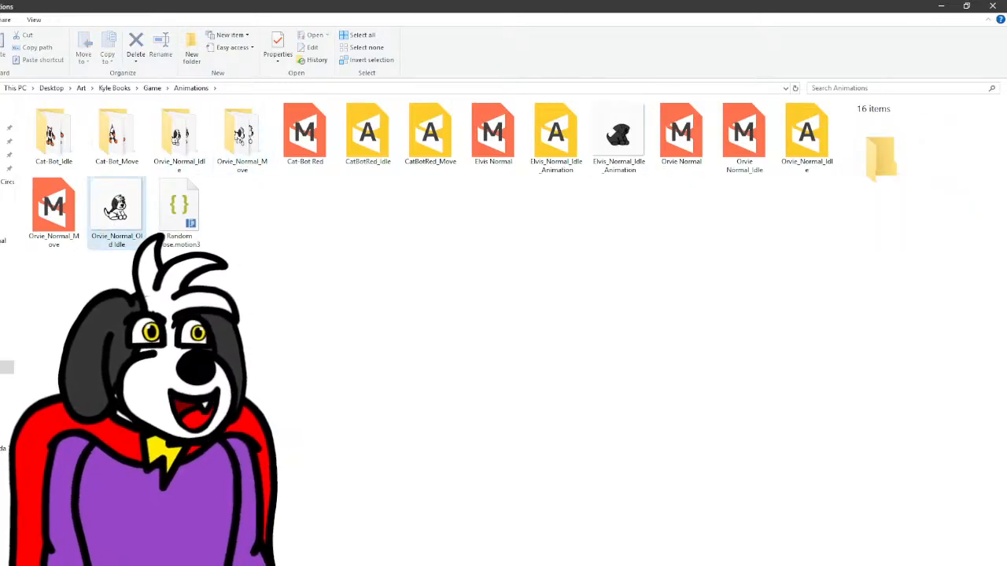
- View the frame images in the Orvie_Normal_Idle folder and return to the Kyle Books folder
{"action": "left_click", "coordinate": [187, 152]}
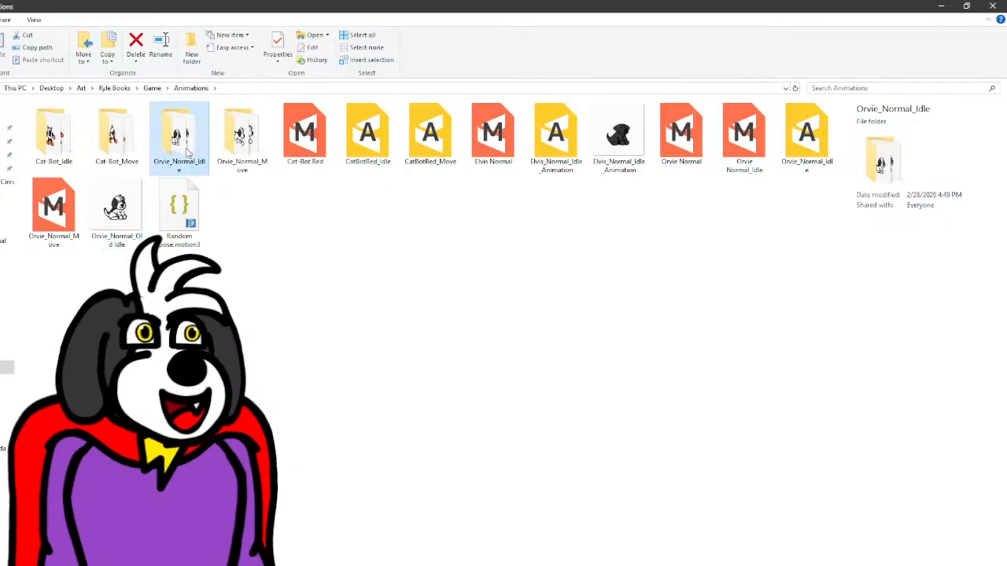
{"action": "double_click", "coordinate": [187, 152]}
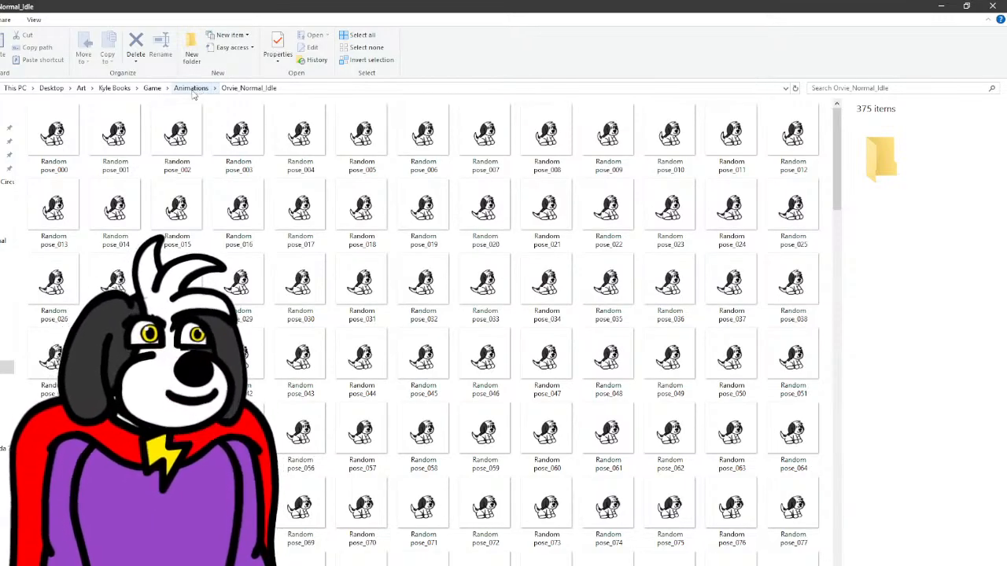
{"action": "left_click", "coordinate": [115, 88]}
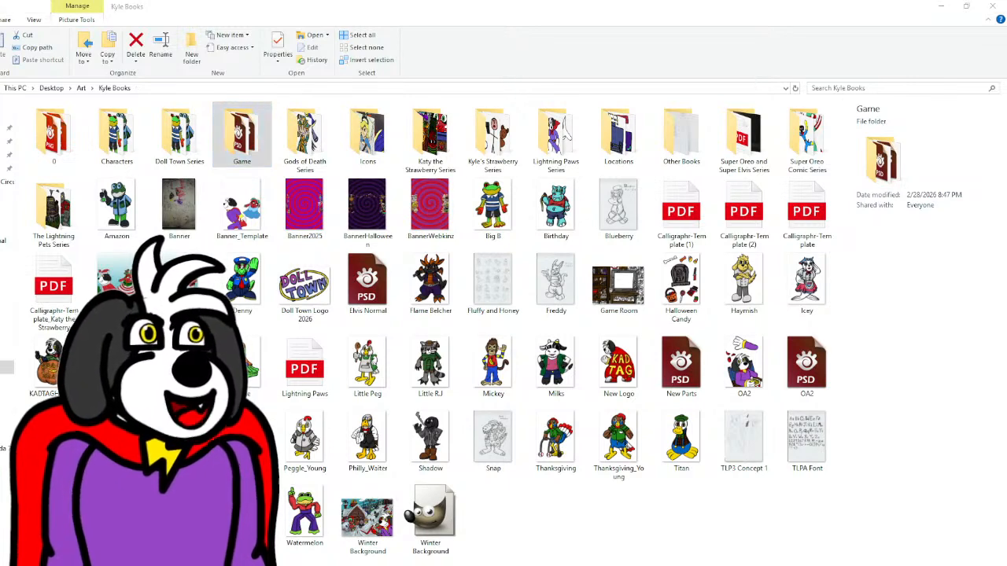
- Switch to GameMaker, stop the debugging session and open the Orvie_Normal sprite
{"action": "key", "text": "alt+Tab"}
{"action": "key", "text": "shift+F5"}
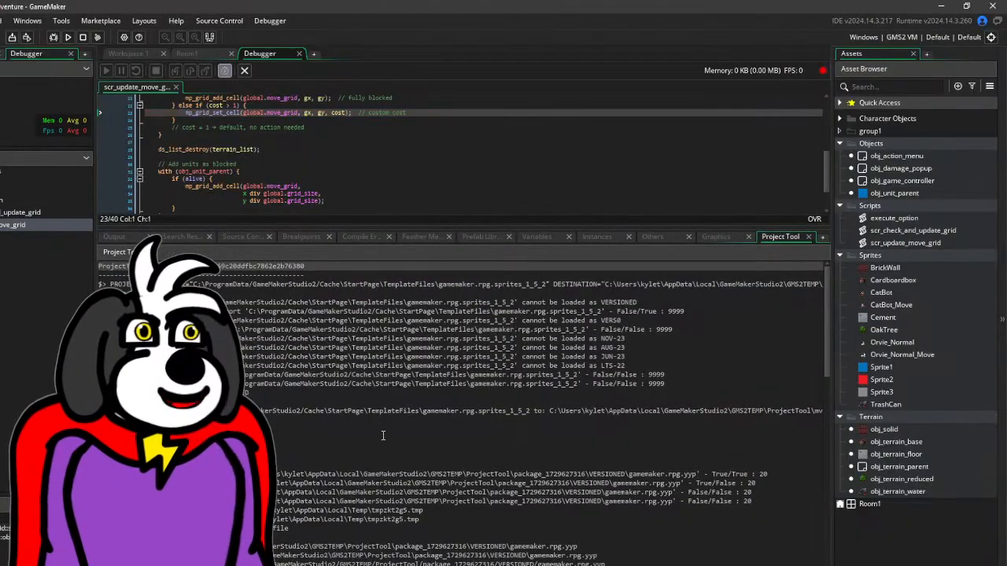
{"action": "left_click", "coordinate": [909, 347]}
{"action": "double_click", "coordinate": [909, 346]}
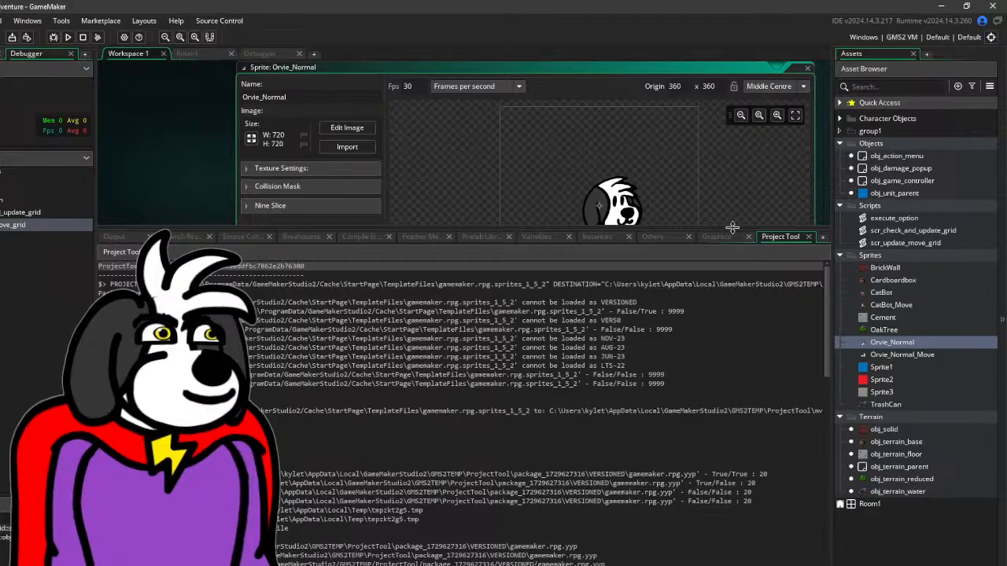
- Enlarge the workspace area above the output pane and preview the Orvie_Normal sprite's animation
{"action": "left_click_drag", "start_coordinate": [731, 228], "coordinate": [684, 466]}
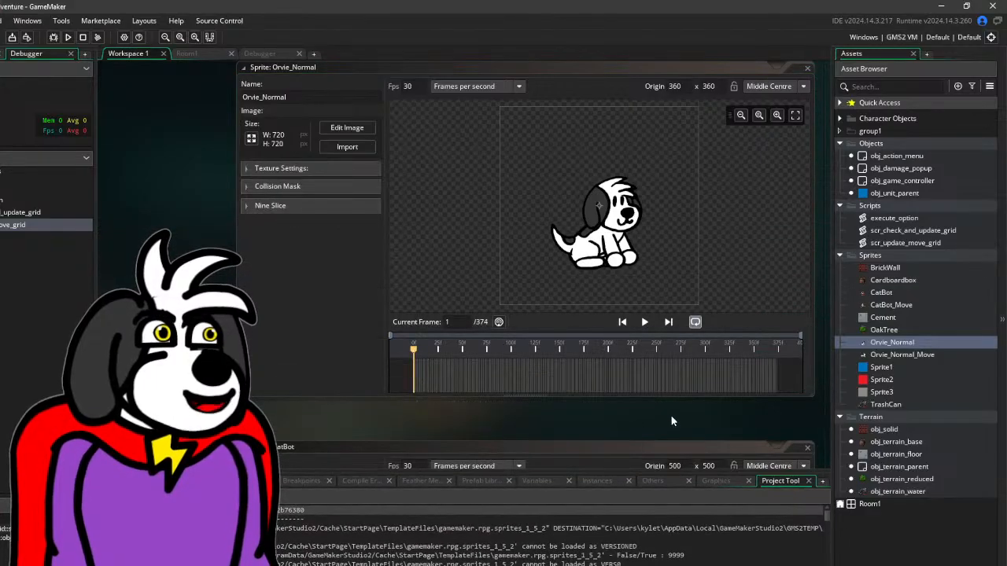
{"action": "left_click_drag", "start_coordinate": [667, 414], "coordinate": [536, 446]}
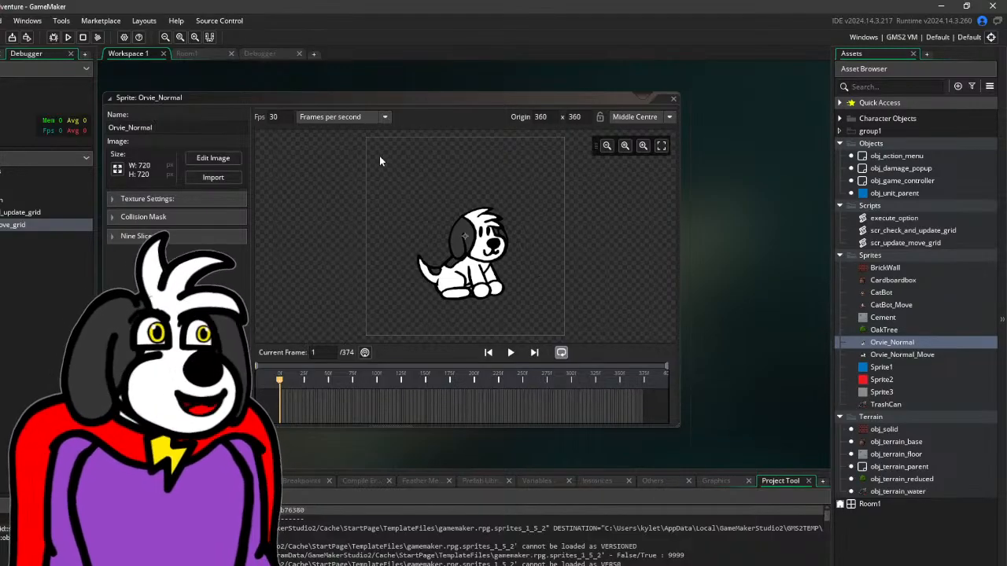
{"action": "left_click", "coordinate": [509, 353]}
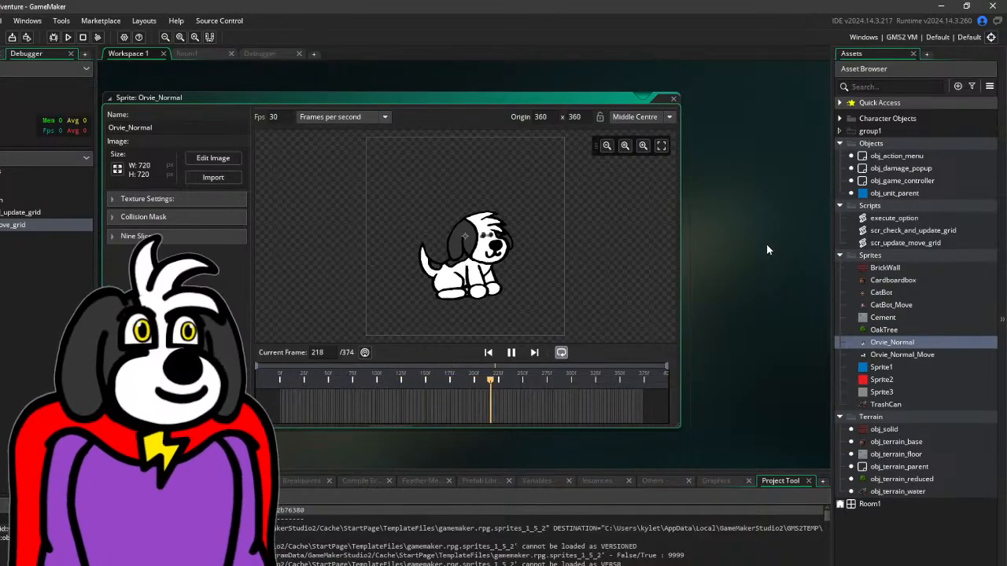
{"action": "left_click", "coordinate": [513, 353]}
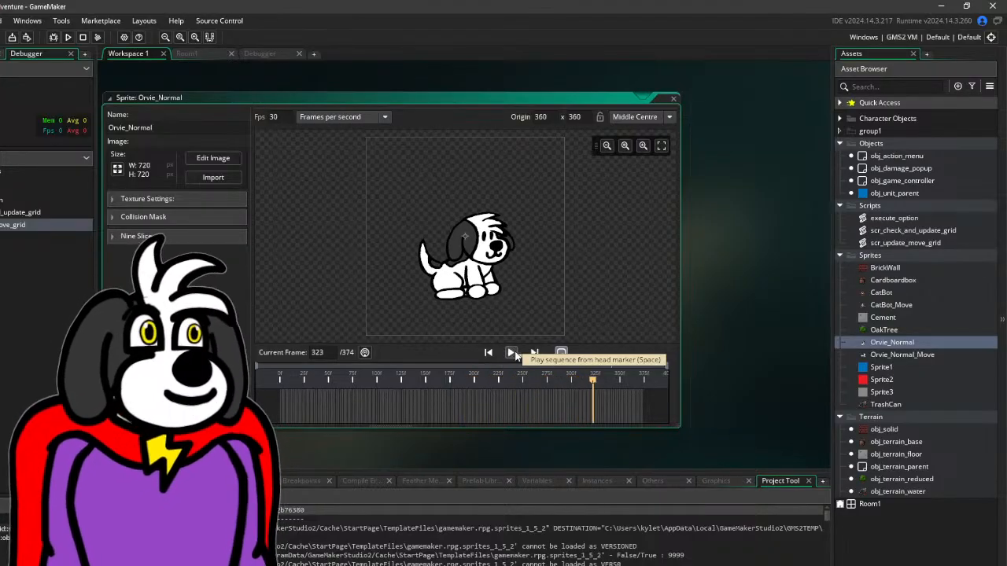
- Open the CatBot sprite and preview its animation
{"action": "double_click", "coordinate": [883, 293]}
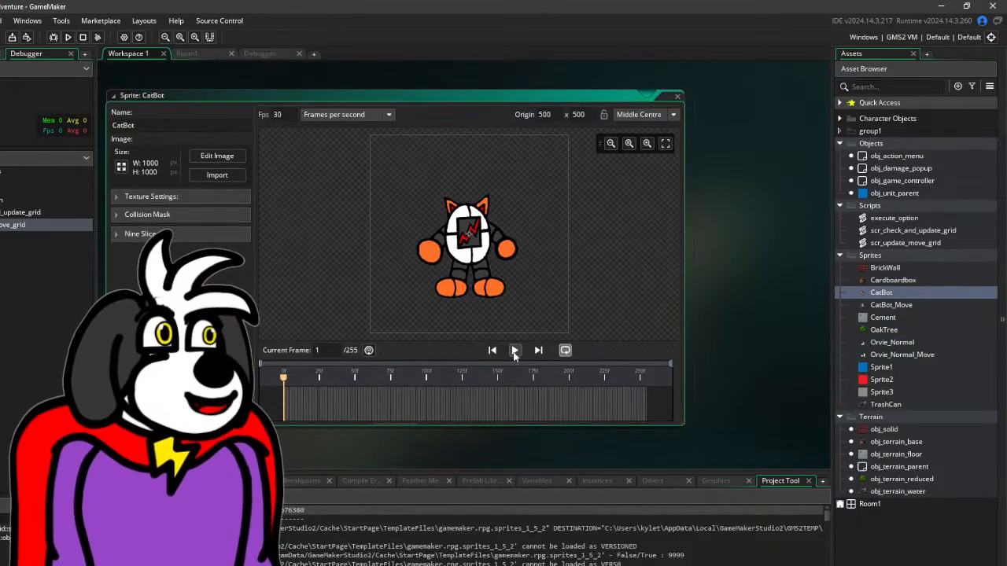
{"action": "left_click", "coordinate": [514, 353]}
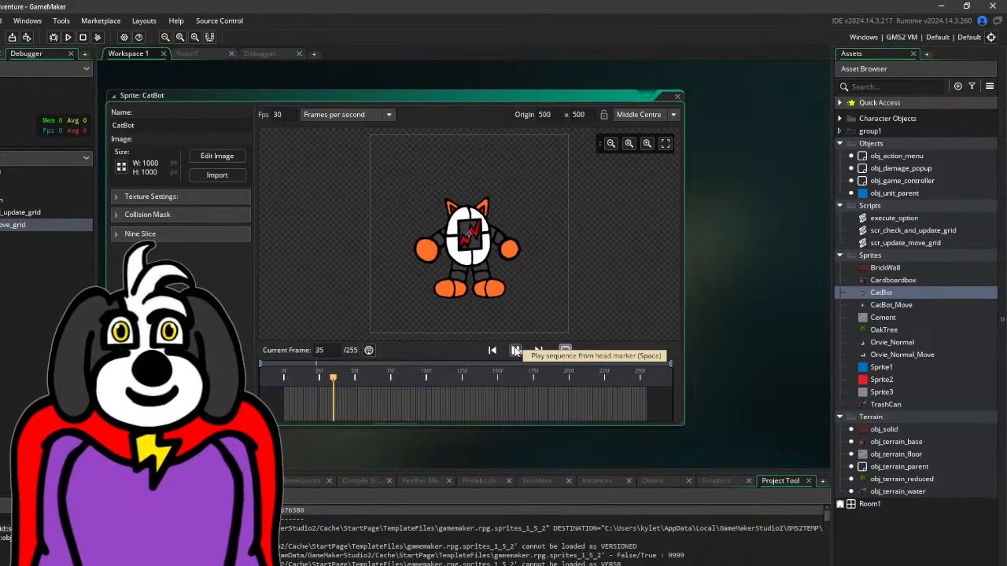
{"action": "left_click", "coordinate": [515, 351]}
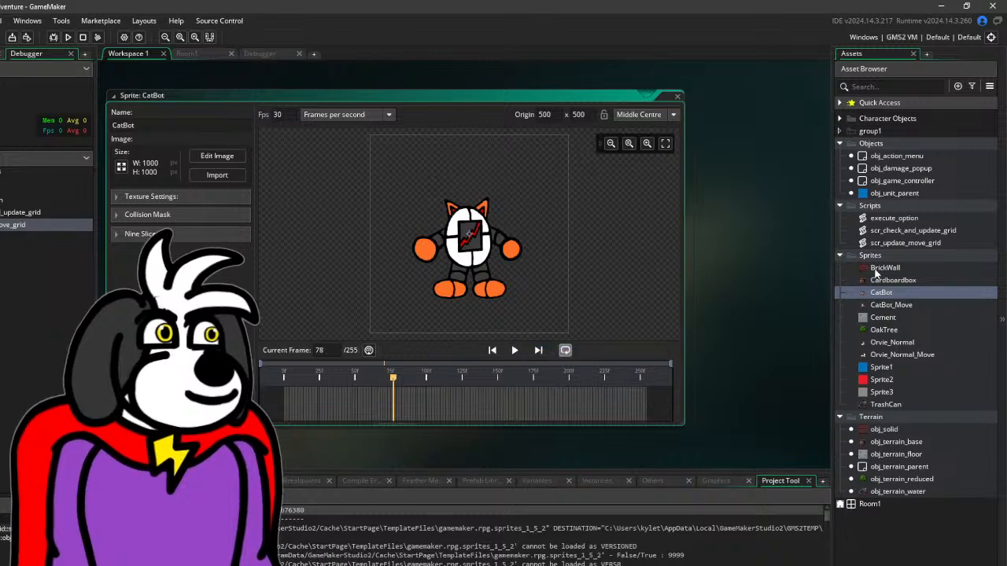
- Open the Orvie_Normal_Move sprite and preview its movement animation
{"action": "double_click", "coordinate": [896, 354]}
{"action": "left_click", "coordinate": [514, 350]}
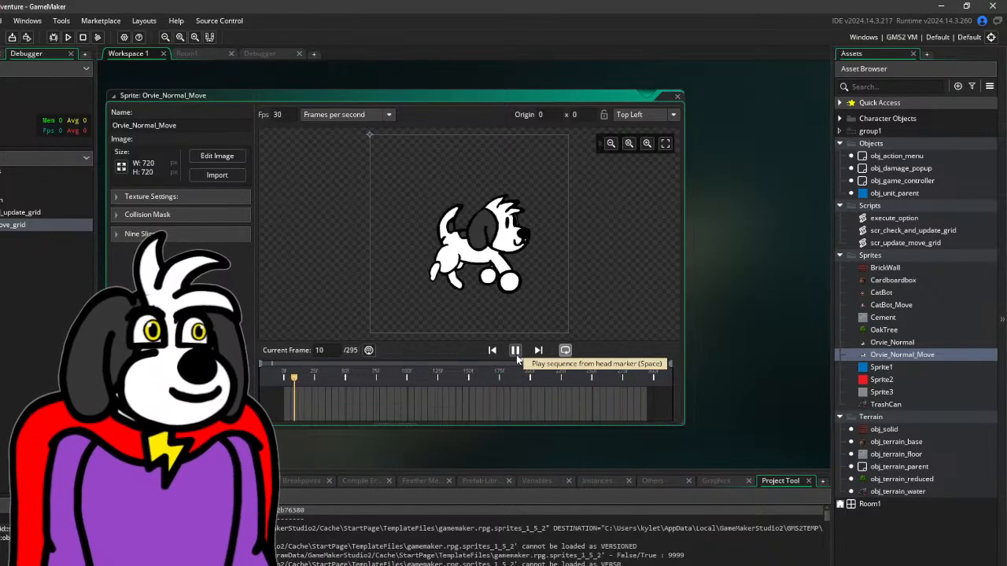
{"action": "left_click", "coordinate": [516, 354]}
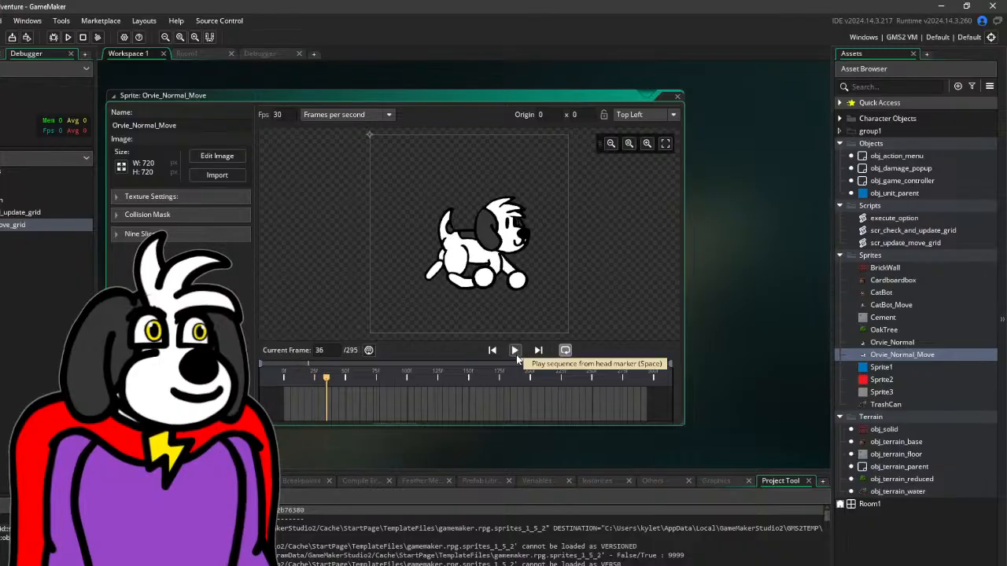
- Open the CatBot_Move sprite and preview its movement animation
{"action": "left_click", "coordinate": [892, 309]}
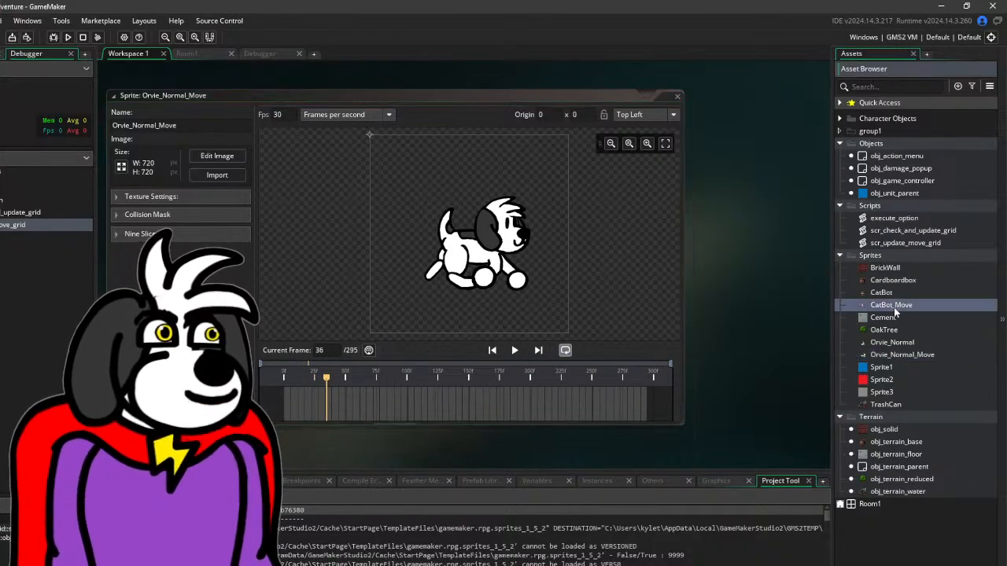
{"action": "double_click", "coordinate": [892, 307]}
{"action": "left_click", "coordinate": [516, 351]}
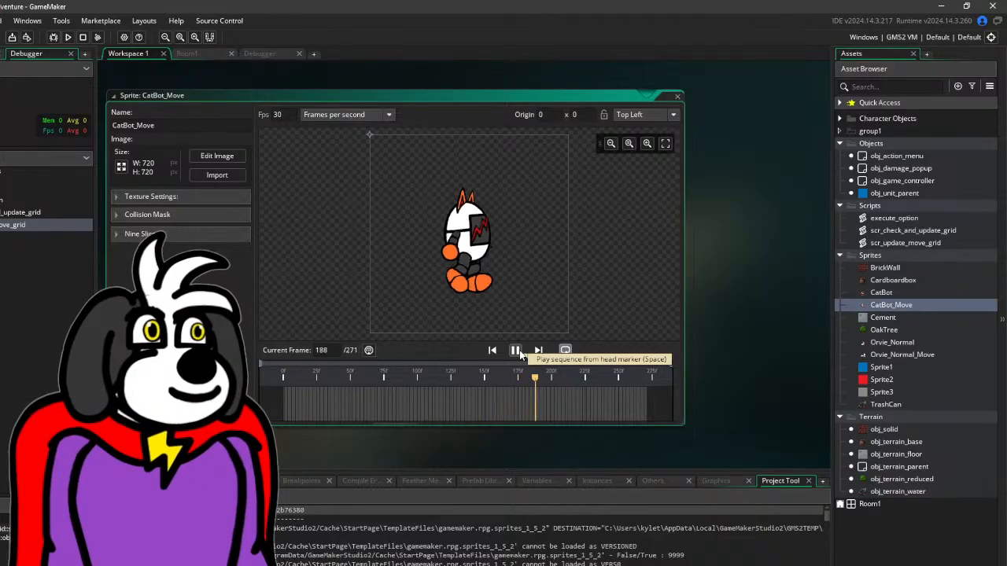
{"action": "left_click", "coordinate": [515, 351]}
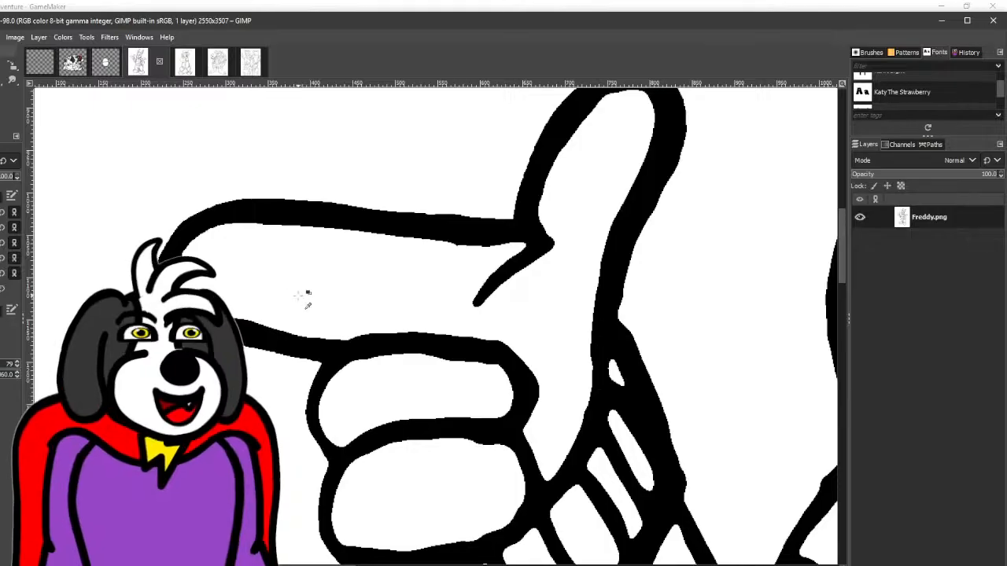
- Return to the Freddy drawing in GIMP and apply a Gaussian Blur with Size X and Size Y of 3.50
{"action": "scroll", "coordinate": [306, 294], "scroll_direction": "down", "scroll_amount": 5}
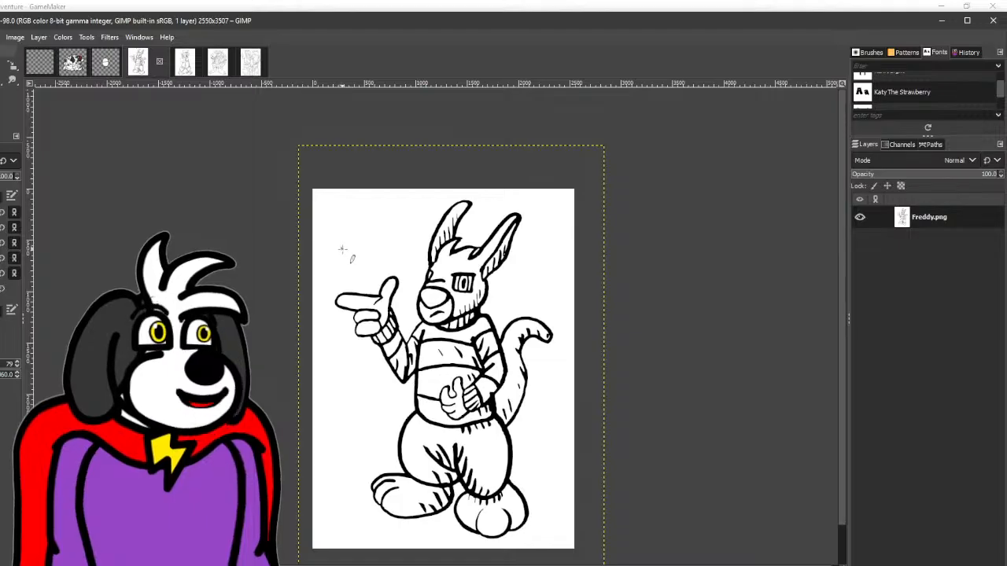
{"action": "left_click", "coordinate": [110, 37]}
{"action": "mouse_move", "coordinate": [146, 119]}
{"action": "left_click", "coordinate": [287, 133]}
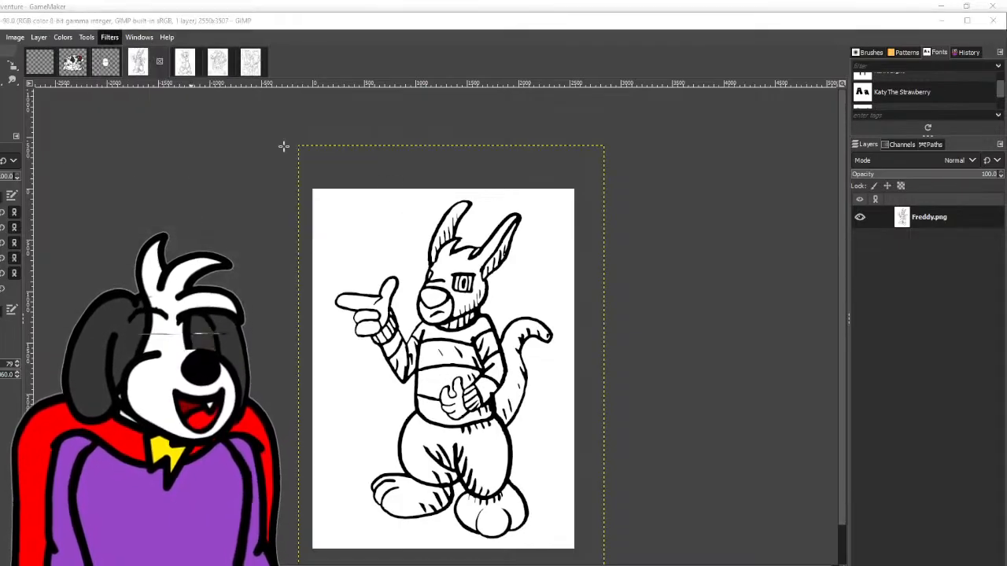
{"action": "left_click", "coordinate": [185, 211]}
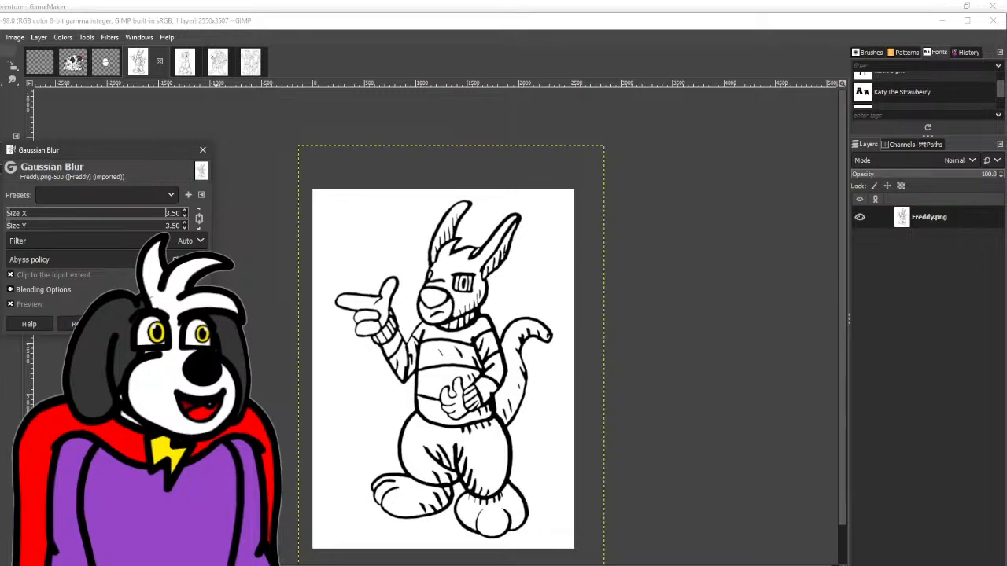
{"action": "left_click", "coordinate": [130, 324]}
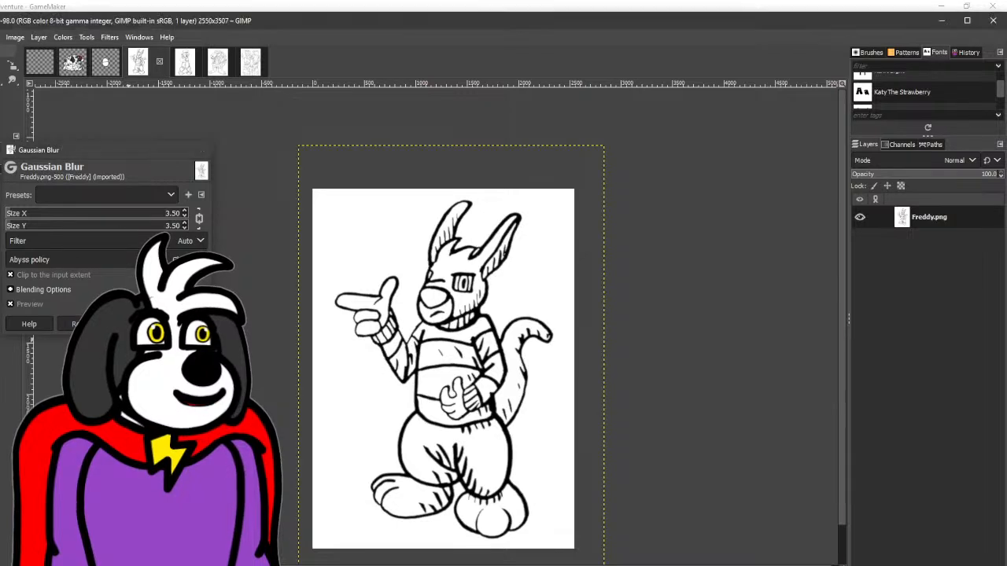
- Apply Threshold to the blurred Freddy drawing with a range of 174 to 255 on the Value channel
{"action": "left_click", "coordinate": [63, 37]}
{"action": "left_click", "coordinate": [86, 354]}
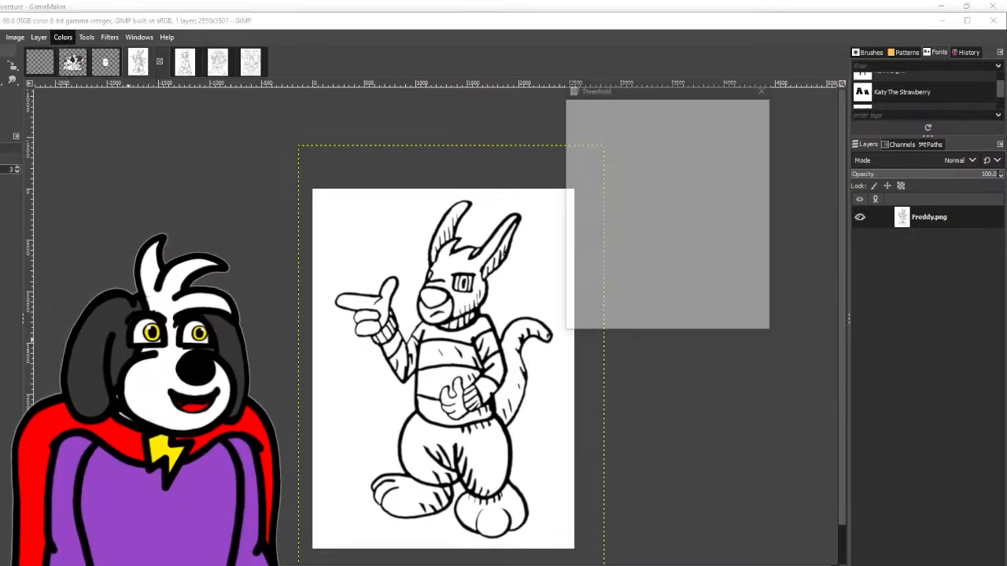
{"action": "mouse_move", "coordinate": [672, 209]}
{"action": "left_mouse_down"}
{"action": "mouse_move", "coordinate": [726, 208]}
{"action": "mouse_move", "coordinate": [707, 215]}
{"action": "left_mouse_up"}
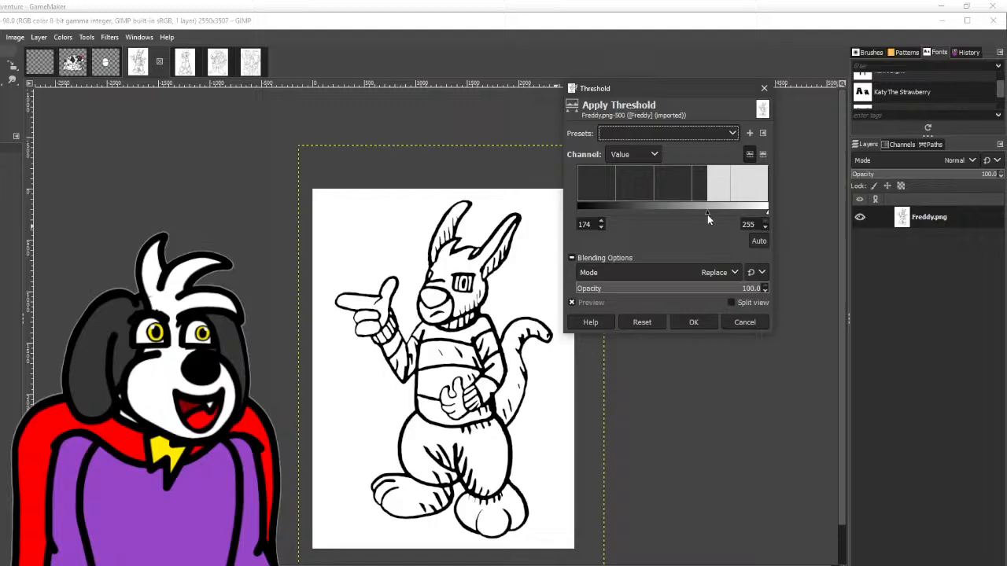
{"action": "left_click", "coordinate": [699, 320]}
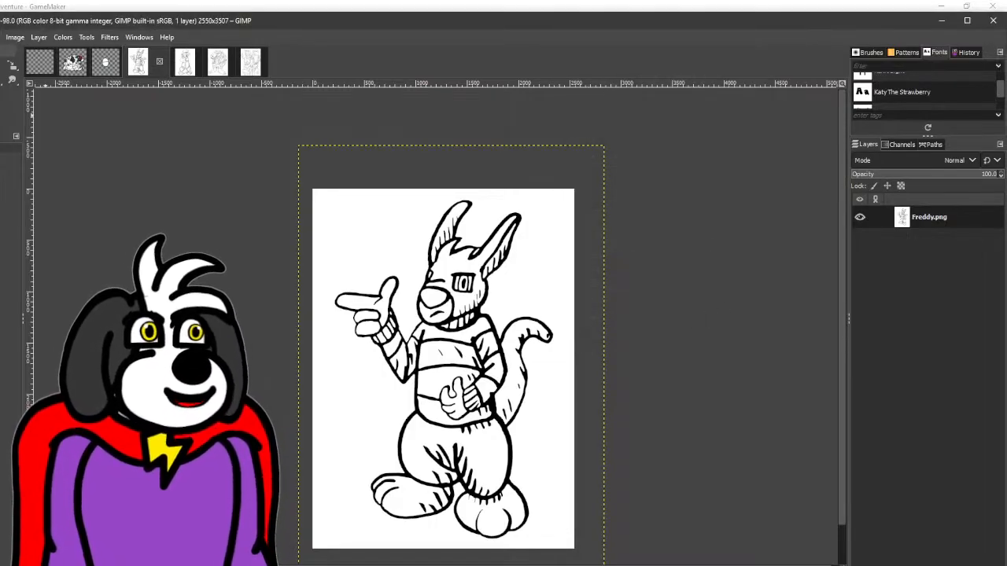
- Thicken and smooth the outlines of the curled fingers on Freddy's pointing hand with the brush
{"action": "scroll", "coordinate": [370, 302], "scroll_direction": "up", "scroll_amount": 5}
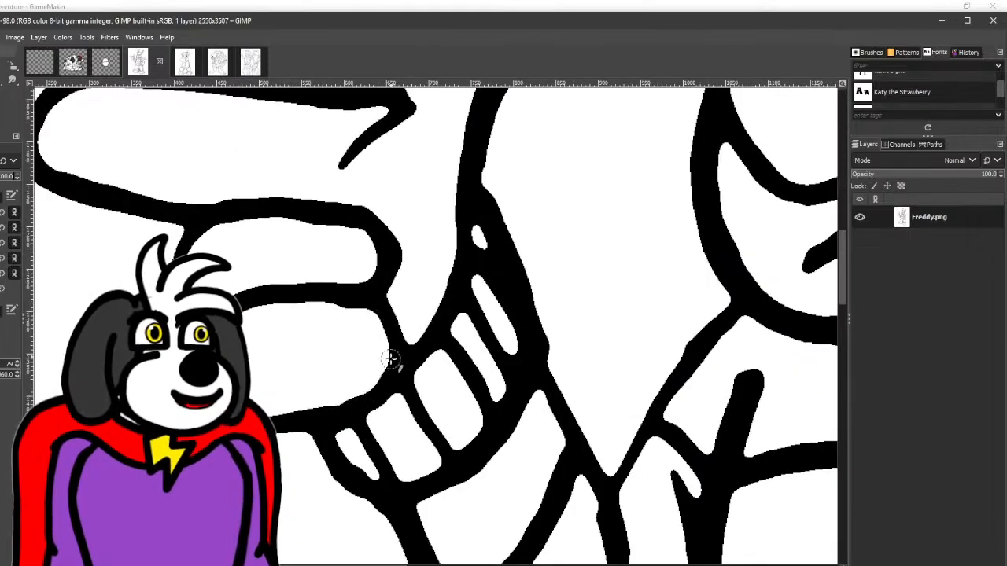
{"action": "mouse_move", "coordinate": [291, 416]}
{"action": "left_mouse_down"}
{"action": "mouse_move", "coordinate": [368, 401]}
{"action": "mouse_move", "coordinate": [391, 378]}
{"action": "mouse_move", "coordinate": [399, 347]}
{"action": "mouse_move", "coordinate": [380, 310]}
{"action": "mouse_move", "coordinate": [329, 290]}
{"action": "mouse_move", "coordinate": [257, 296]}
{"action": "left_mouse_up"}
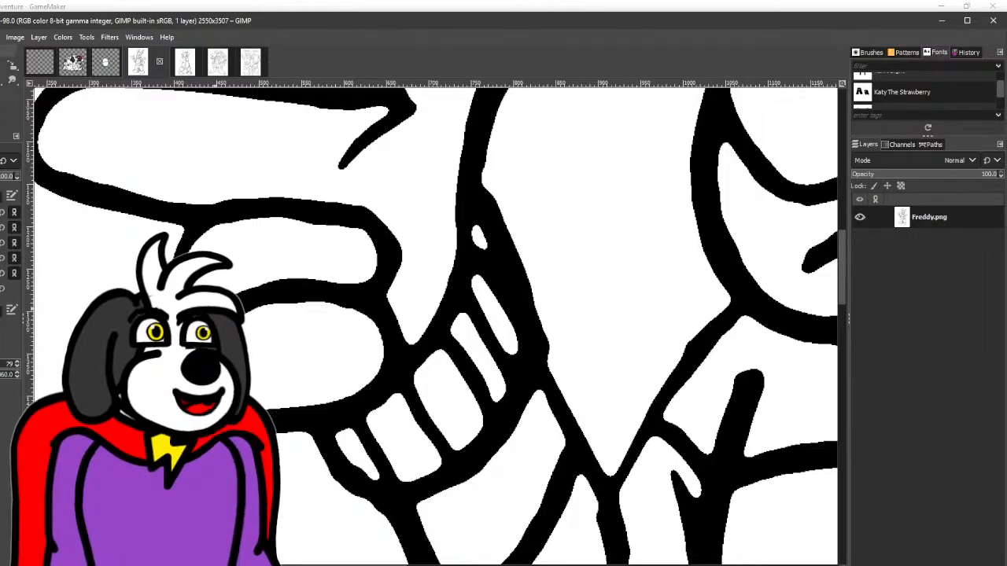
{"action": "mouse_move", "coordinate": [173, 244]}
{"action": "left_mouse_down"}
{"action": "mouse_move", "coordinate": [197, 218]}
{"action": "mouse_move", "coordinate": [236, 208]}
{"action": "mouse_move", "coordinate": [347, 219]}
{"action": "mouse_move", "coordinate": [383, 241]}
{"action": "mouse_move", "coordinate": [366, 318]}
{"action": "left_mouse_up"}
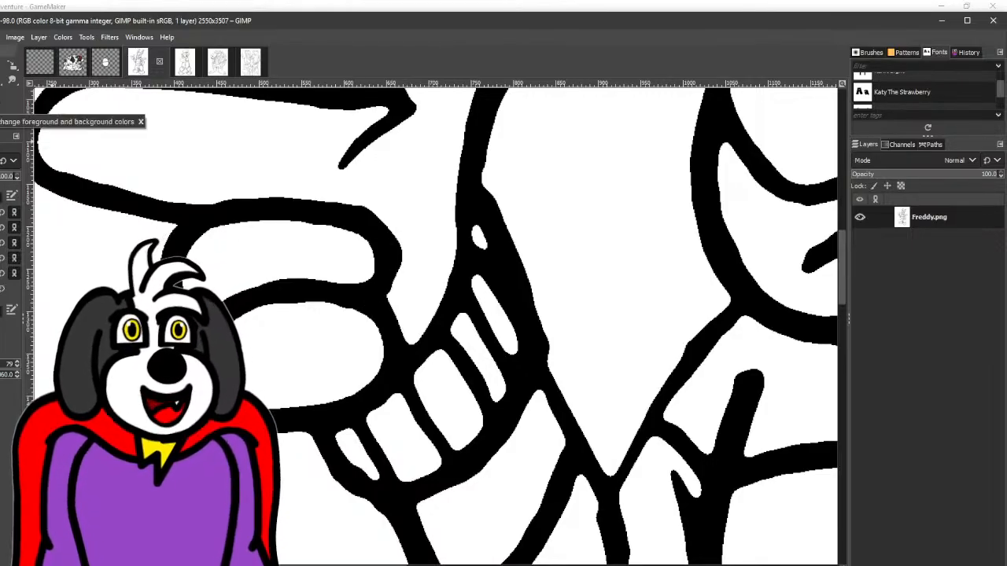
{"action": "mouse_move", "coordinate": [397, 297]}
{"action": "left_mouse_down"}
{"action": "mouse_move", "coordinate": [404, 231]}
{"action": "mouse_move", "coordinate": [341, 197]}
{"action": "mouse_move", "coordinate": [167, 190]}
{"action": "left_mouse_up"}
{"action": "left_click_drag", "start_coordinate": [516, 238], "coordinate": [303, 196]}
- Smooth and even out the thumb, index finger and finger crease lines on Freddy's thumbs-up hand with the brush
{"action": "scroll", "coordinate": [330, 220], "scroll_direction": "down", "scroll_amount": 2}
{"action": "left_click_drag", "start_coordinate": [425, 226], "coordinate": [351, 143]}
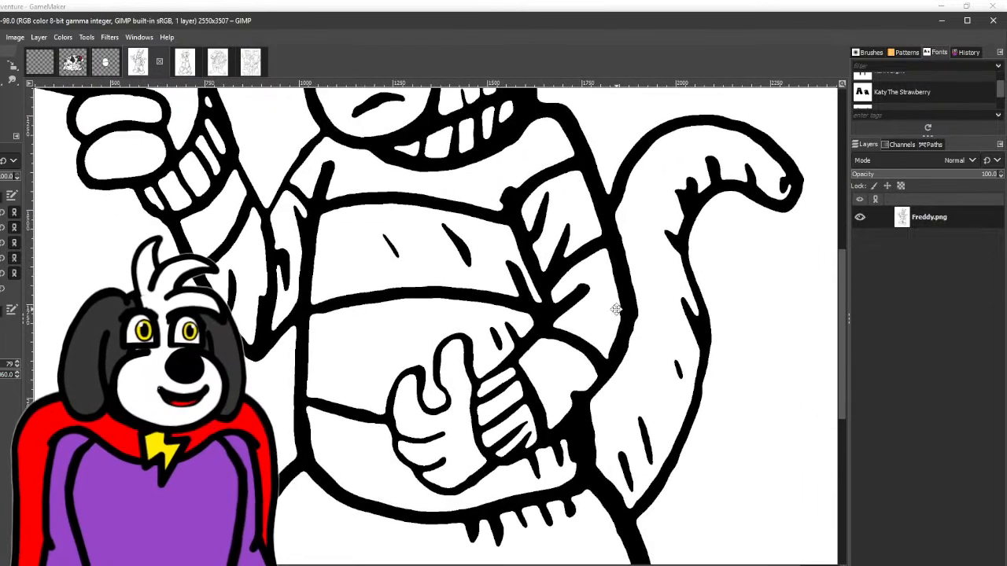
{"action": "left_click_drag", "start_coordinate": [616, 310], "coordinate": [493, 238]}
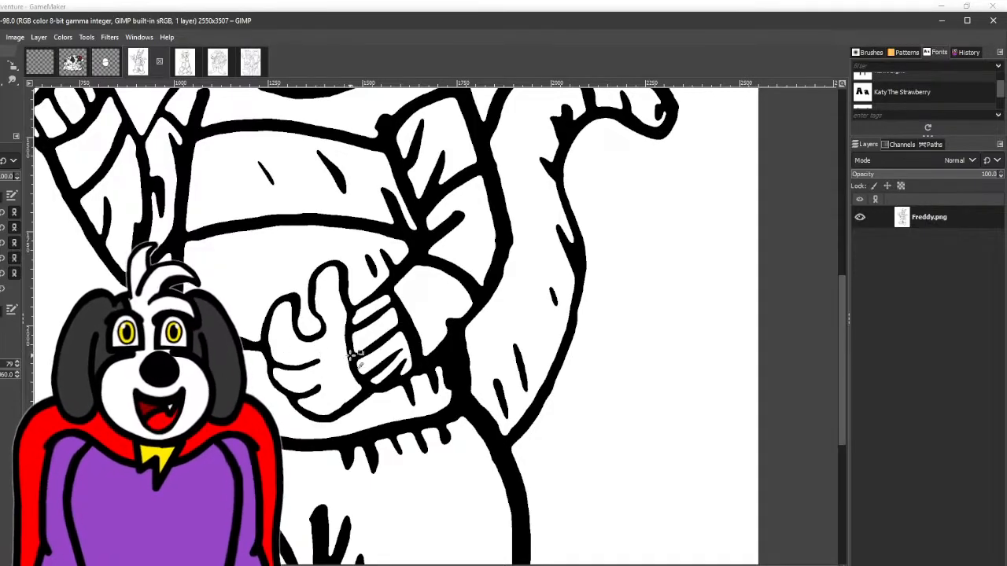
{"action": "scroll", "coordinate": [303, 363], "scroll_direction": "up", "scroll_amount": 2}
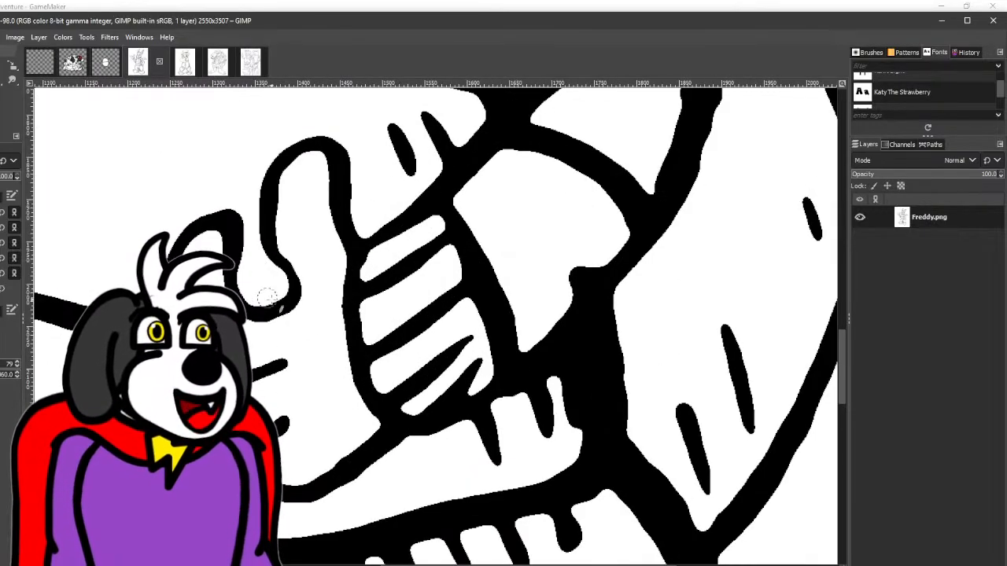
{"action": "left_click_drag", "start_coordinate": [294, 296], "coordinate": [288, 304]}
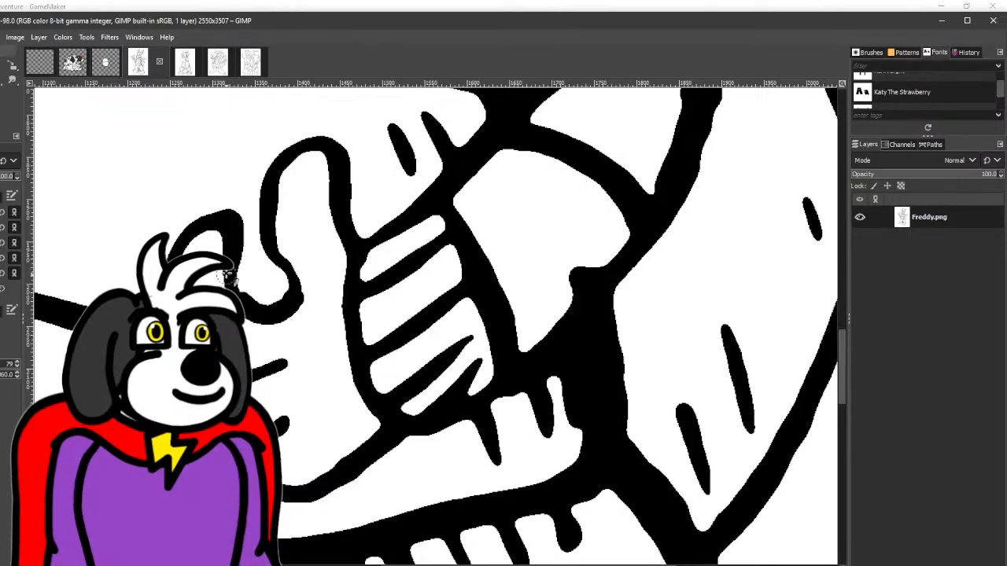
{"action": "left_click_drag", "start_coordinate": [219, 219], "coordinate": [203, 221]}
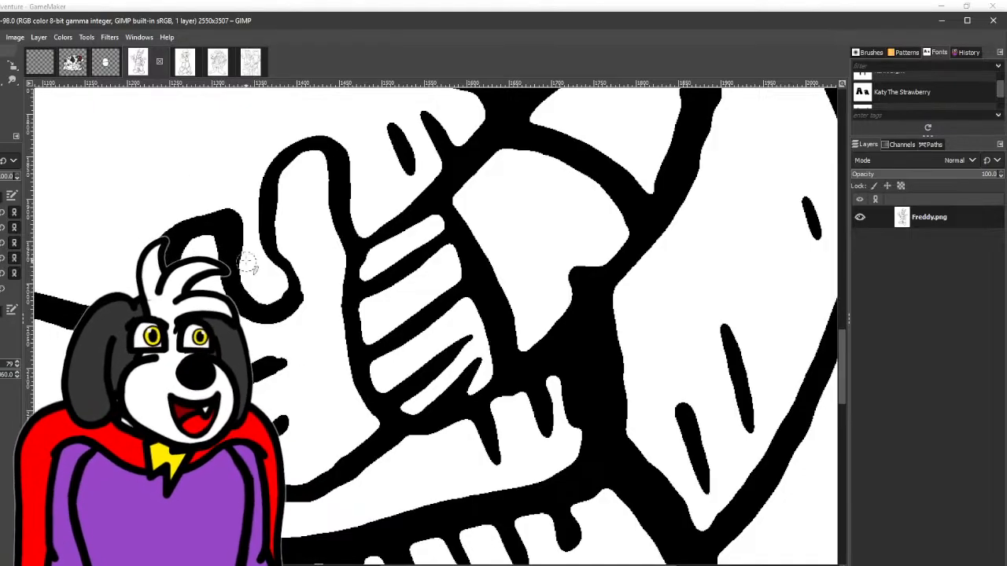
{"action": "left_click_drag", "start_coordinate": [225, 211], "coordinate": [198, 217]}
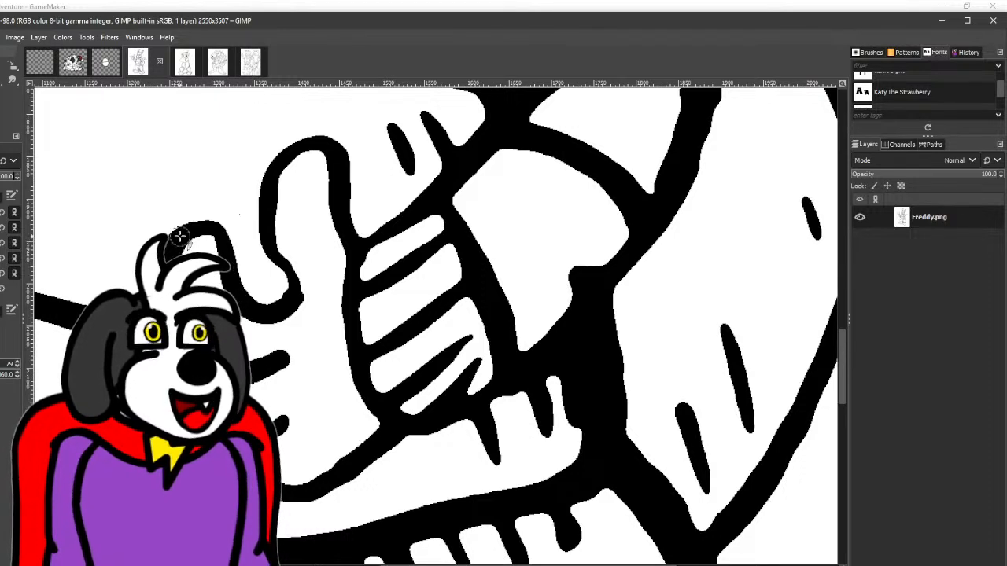
{"action": "mouse_move", "coordinate": [288, 304]}
{"action": "left_mouse_down"}
{"action": "mouse_move", "coordinate": [267, 244]}
{"action": "mouse_move", "coordinate": [261, 200]}
{"action": "mouse_move", "coordinate": [293, 143]}
{"action": "mouse_move", "coordinate": [344, 142]}
{"action": "mouse_move", "coordinate": [339, 195]}
{"action": "mouse_move", "coordinate": [355, 260]}
{"action": "left_mouse_up"}
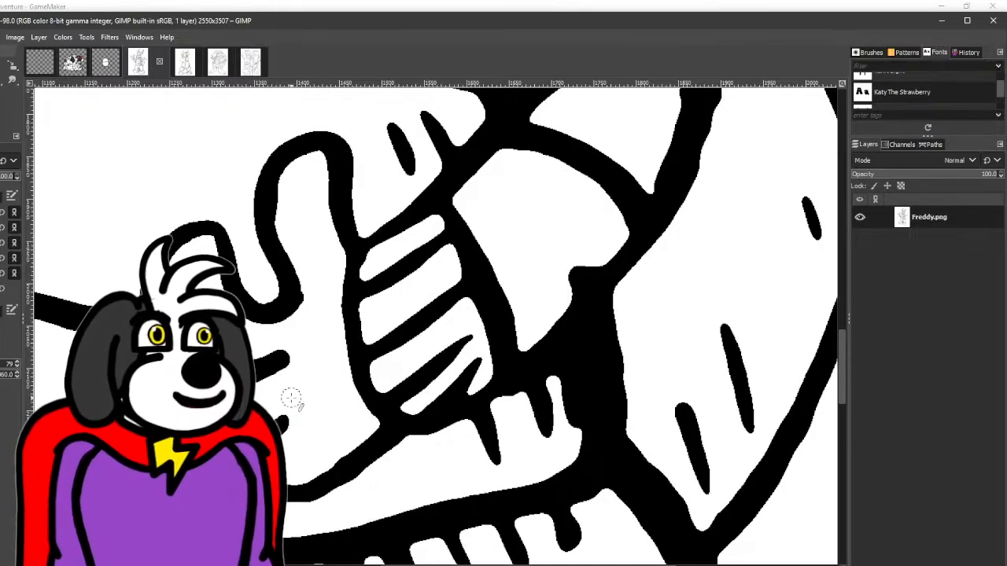
{"action": "scroll", "coordinate": [291, 399], "scroll_direction": "down", "scroll_amount": 3}
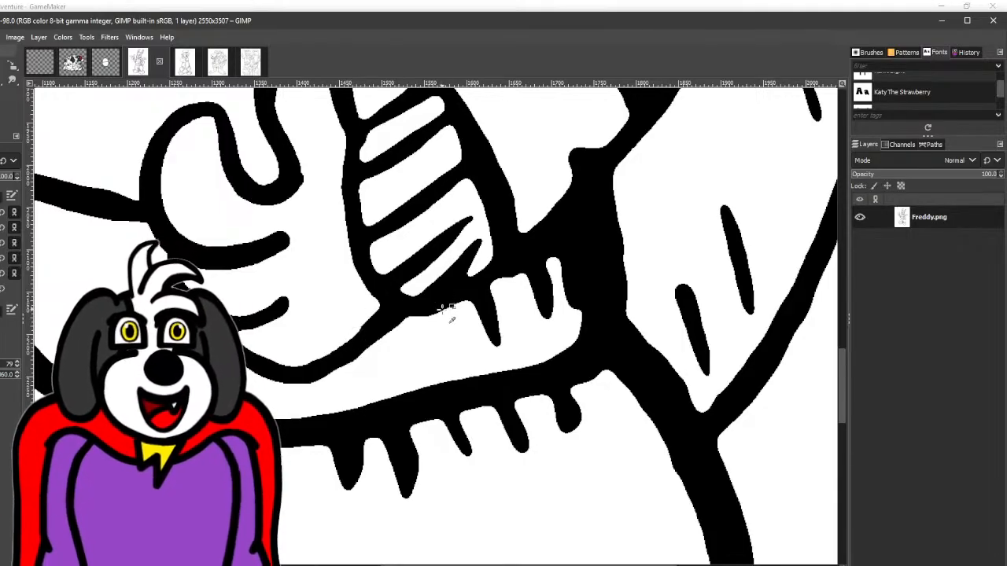
- Smooth the side outline of Freddy's torso where it meets the lowest sweater stripe
{"action": "scroll", "coordinate": [449, 315], "scroll_direction": "down", "scroll_amount": 3, "text": "ctrl"}
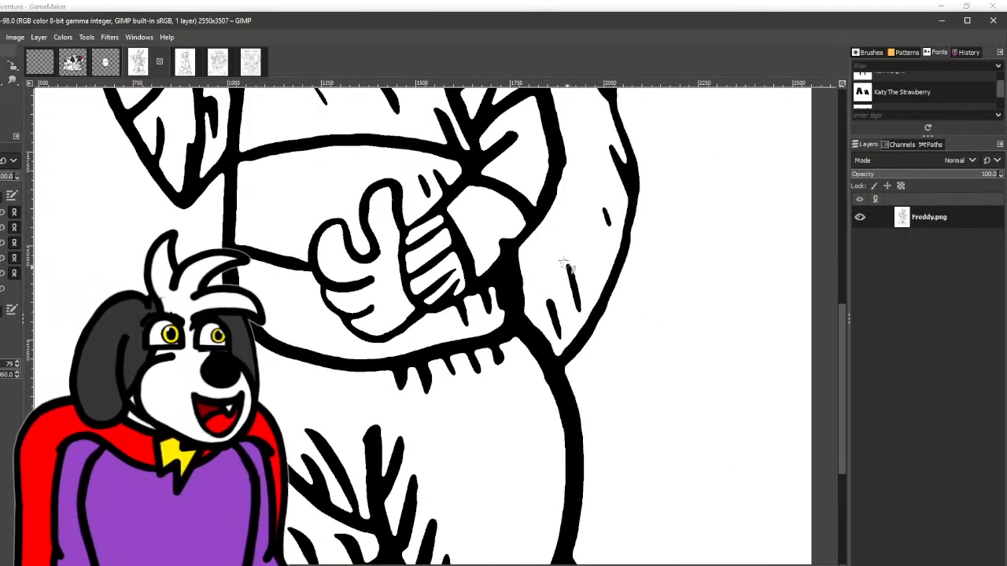
{"action": "scroll", "coordinate": [534, 248], "scroll_direction": "up", "scroll_amount": 2, "text": "ctrl"}
{"action": "scroll", "coordinate": [503, 287], "scroll_direction": "down", "scroll_amount": 3, "text": "ctrl"}
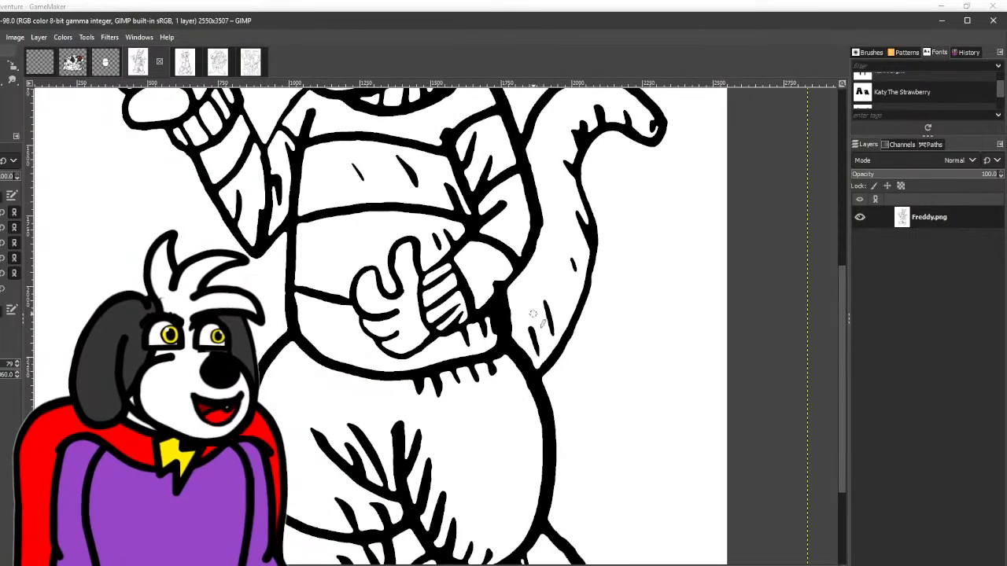
{"action": "scroll", "coordinate": [532, 314], "scroll_direction": "down", "scroll_amount": 3}
{"action": "scroll", "coordinate": [599, 307], "scroll_direction": "up", "scroll_amount": 3}
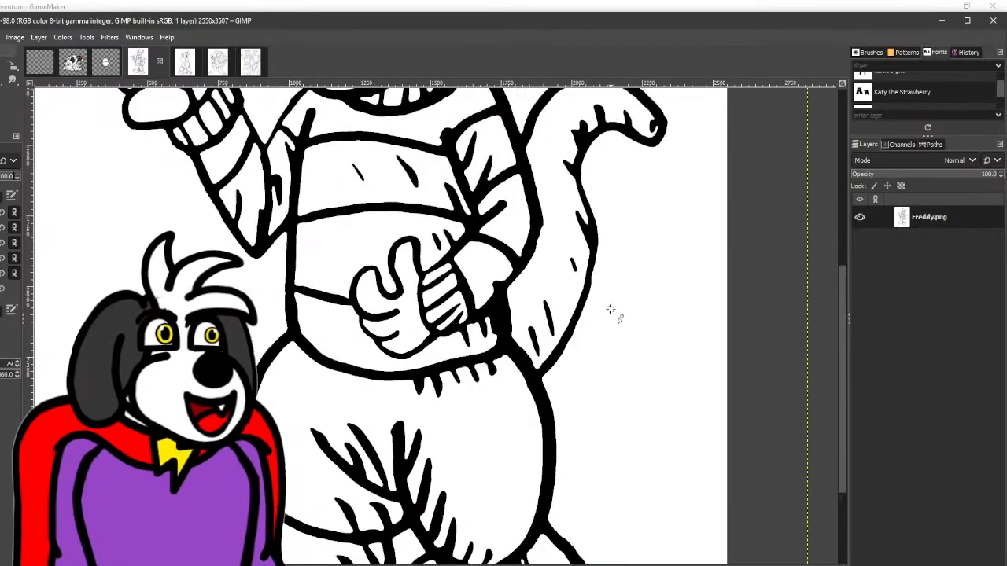
{"action": "scroll", "coordinate": [289, 313], "scroll_direction": "up", "scroll_amount": 2, "text": "ctrl"}
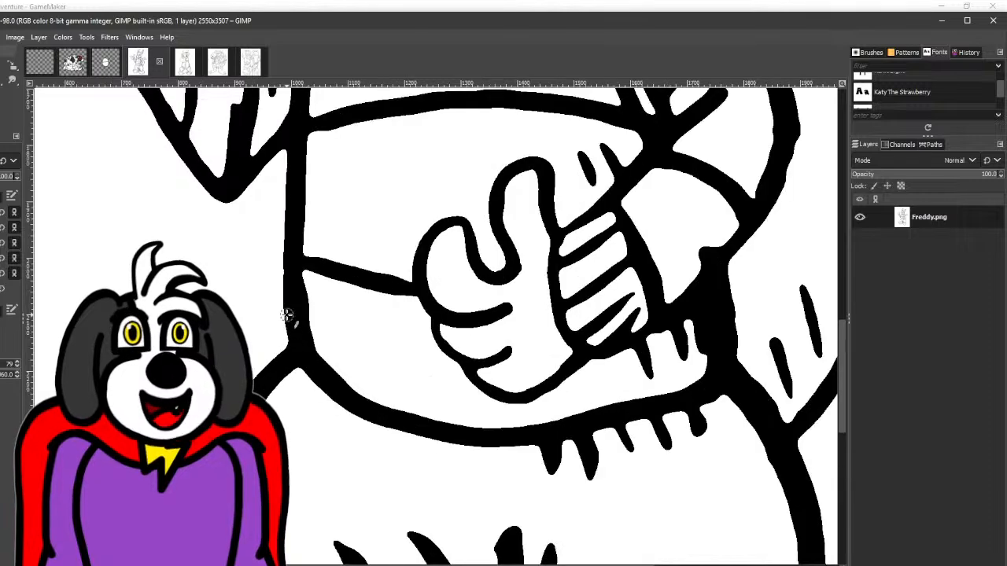
{"action": "scroll", "coordinate": [304, 360], "scroll_direction": "up", "scroll_amount": 2, "text": "ctrl"}
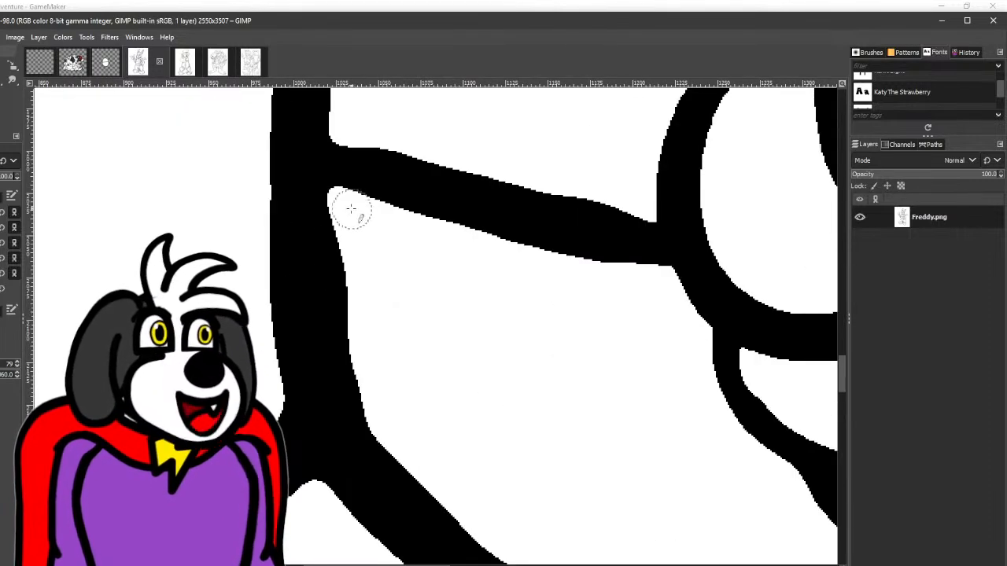
{"action": "mouse_move", "coordinate": [356, 297]}
{"action": "left_mouse_down"}
{"action": "mouse_move", "coordinate": [372, 402]}
{"action": "mouse_move", "coordinate": [397, 433]}
{"action": "mouse_move", "coordinate": [376, 416]}
{"action": "mouse_move", "coordinate": [331, 319]}
{"action": "mouse_move", "coordinate": [338, 203]}
{"action": "mouse_move", "coordinate": [385, 296]}
{"action": "mouse_move", "coordinate": [332, 205]}
{"action": "mouse_move", "coordinate": [354, 249]}
{"action": "mouse_move", "coordinate": [331, 241]}
{"action": "left_mouse_up"}
{"action": "scroll", "coordinate": [377, 337], "scroll_direction": "up", "scroll_amount": 6}
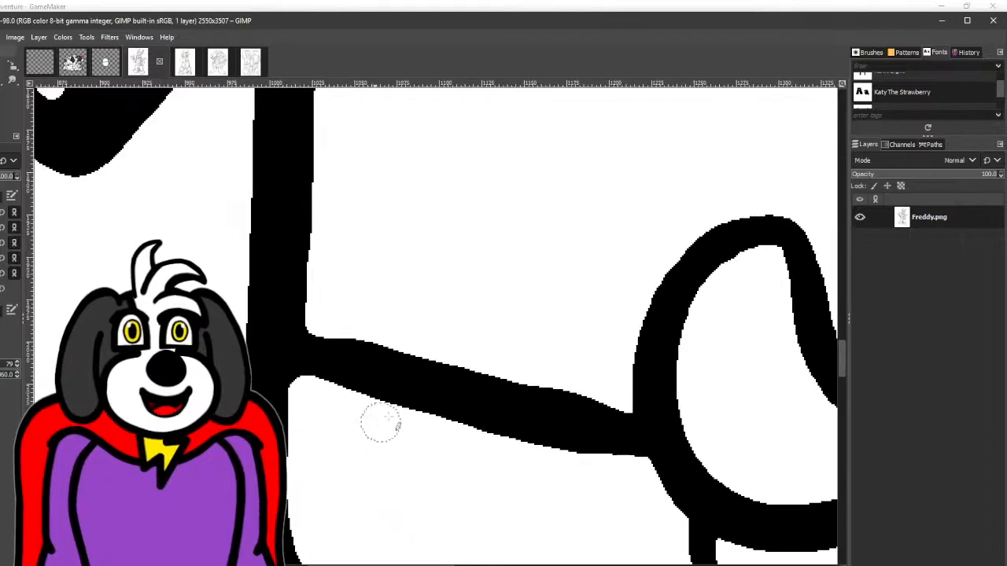
- Even out the edges of the lowest sweater stripe line between the torso outline and the thumbs-up hand
{"action": "scroll", "coordinate": [444, 366], "scroll_direction": "down", "scroll_amount": 1}
{"action": "scroll", "coordinate": [445, 366], "scroll_direction": "right", "scroll_amount": 1}
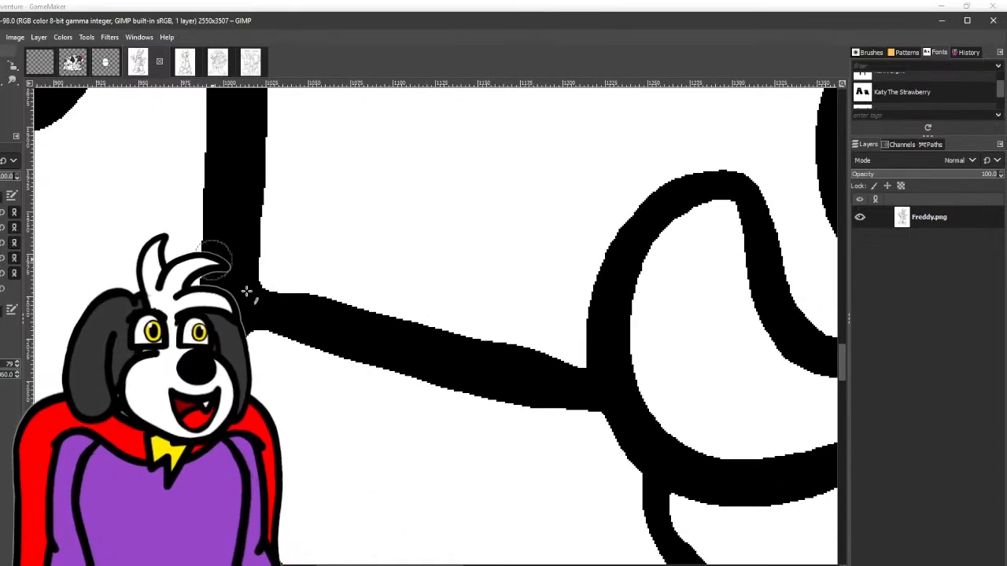
{"action": "mouse_move", "coordinate": [231, 280]}
{"action": "left_mouse_down"}
{"action": "mouse_move", "coordinate": [622, 391]}
{"action": "mouse_move", "coordinate": [611, 402]}
{"action": "mouse_move", "coordinate": [448, 360]}
{"action": "left_mouse_up"}
{"action": "scroll", "coordinate": [433, 342], "scroll_direction": "up", "scroll_amount": 2}
{"action": "scroll", "coordinate": [433, 342], "scroll_direction": "right", "scroll_amount": 1}
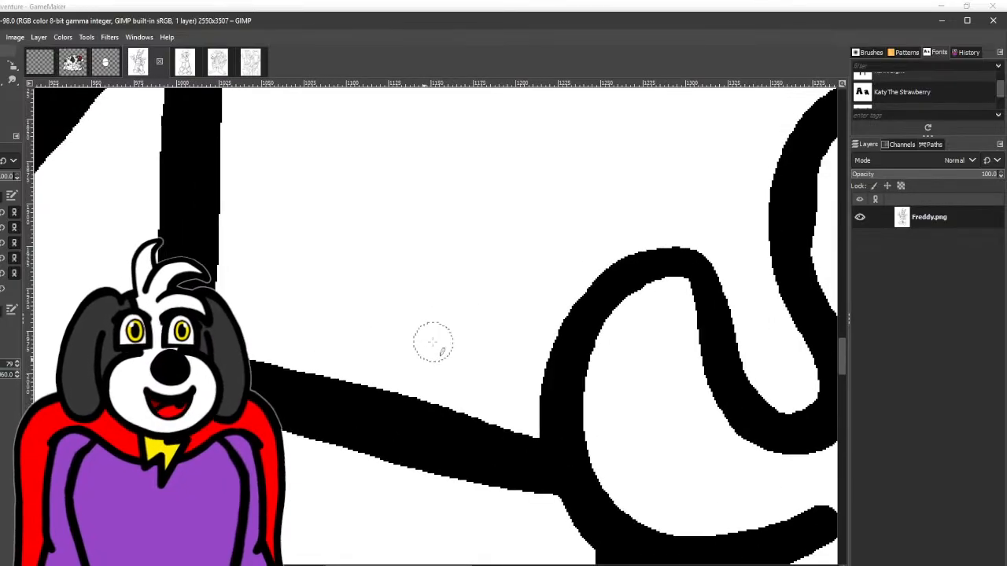
- Thin the crease line above Freddy's nose by painting white along its lower edge
{"action": "left_click_drag", "start_coordinate": [400, 212], "coordinate": [393, 406]}
{"action": "left_click_drag", "start_coordinate": [346, 267], "coordinate": [247, 410]}
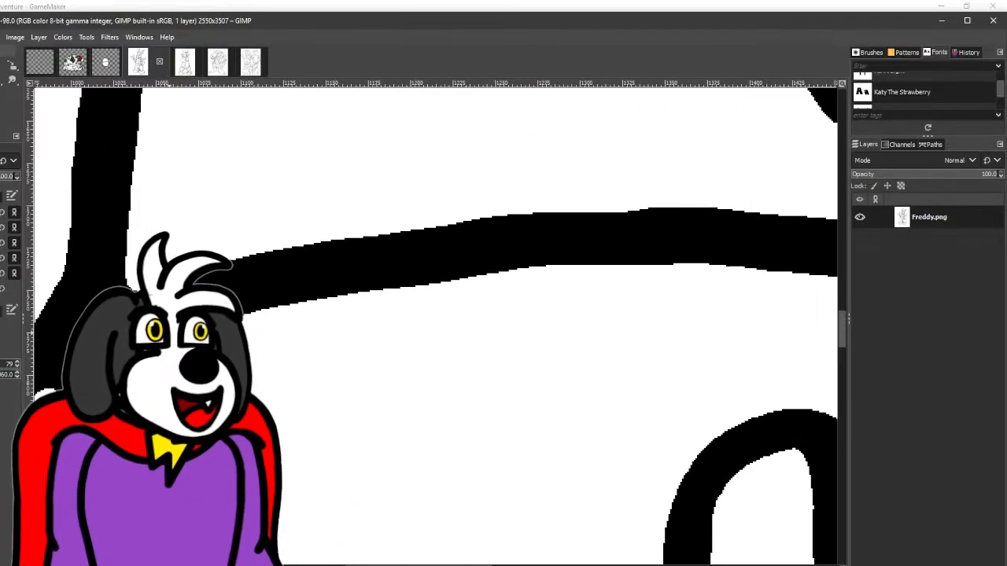
{"action": "scroll", "coordinate": [179, 307], "scroll_direction": "down", "scroll_amount": 3}
{"action": "left_click_drag", "start_coordinate": [234, 281], "coordinate": [380, 435]}
{"action": "left_click_drag", "start_coordinate": [439, 315], "coordinate": [398, 346]}
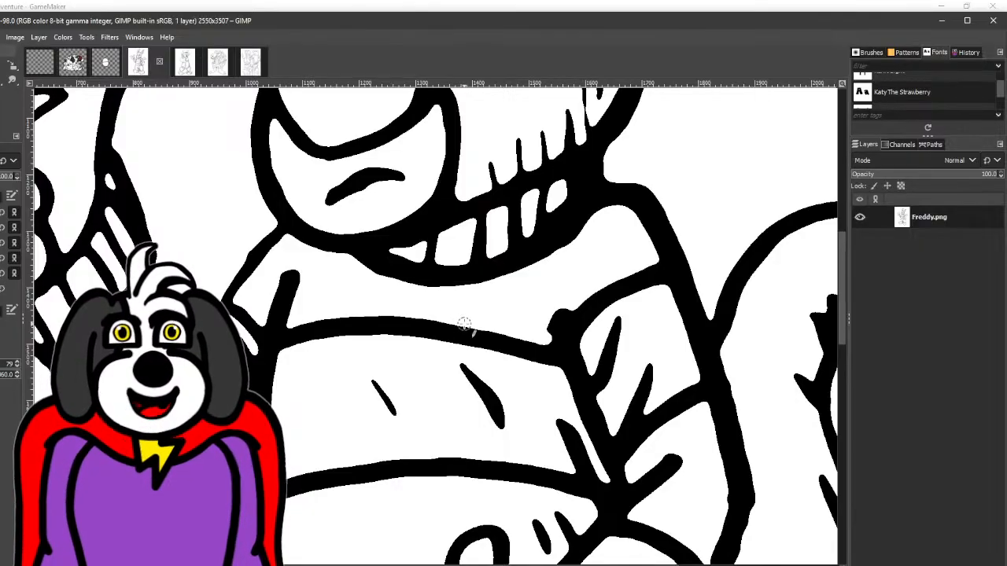
{"action": "left_click_drag", "start_coordinate": [525, 342], "coordinate": [372, 452]}
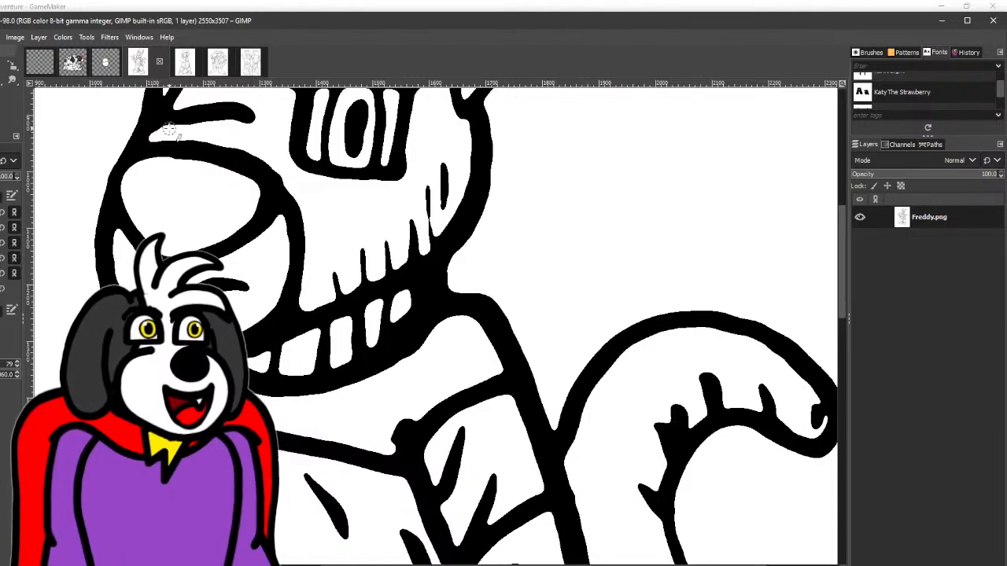
{"action": "scroll", "coordinate": [169, 130], "scroll_direction": "up", "scroll_amount": 2}
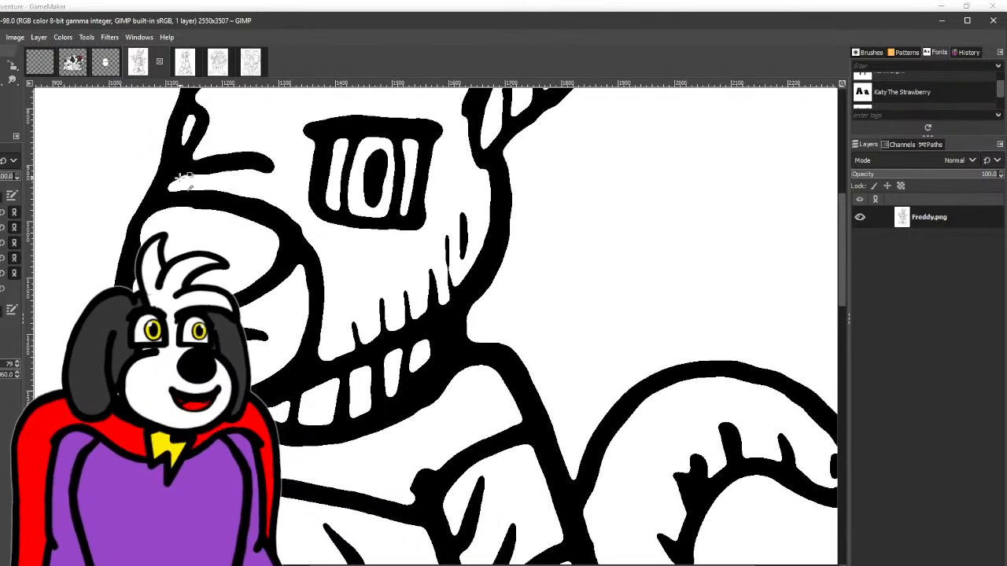
{"action": "scroll", "coordinate": [175, 186], "scroll_direction": "up", "scroll_amount": 2}
{"action": "left_click_drag", "start_coordinate": [180, 218], "coordinate": [220, 168]}
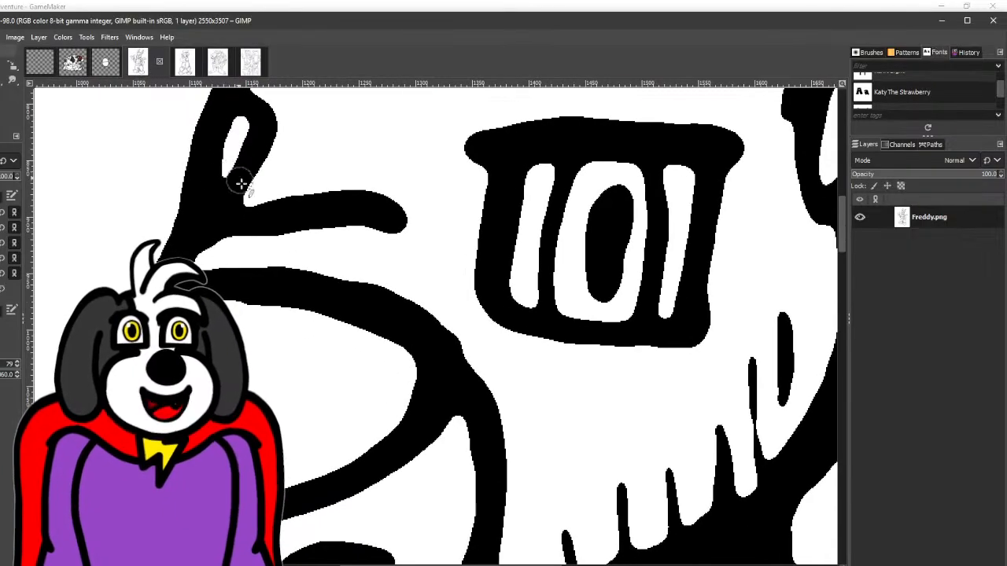
{"action": "mouse_move", "coordinate": [293, 238]}
{"action": "left_mouse_down"}
{"action": "mouse_move", "coordinate": [372, 225]}
{"action": "mouse_move", "coordinate": [423, 234]}
{"action": "left_mouse_up"}
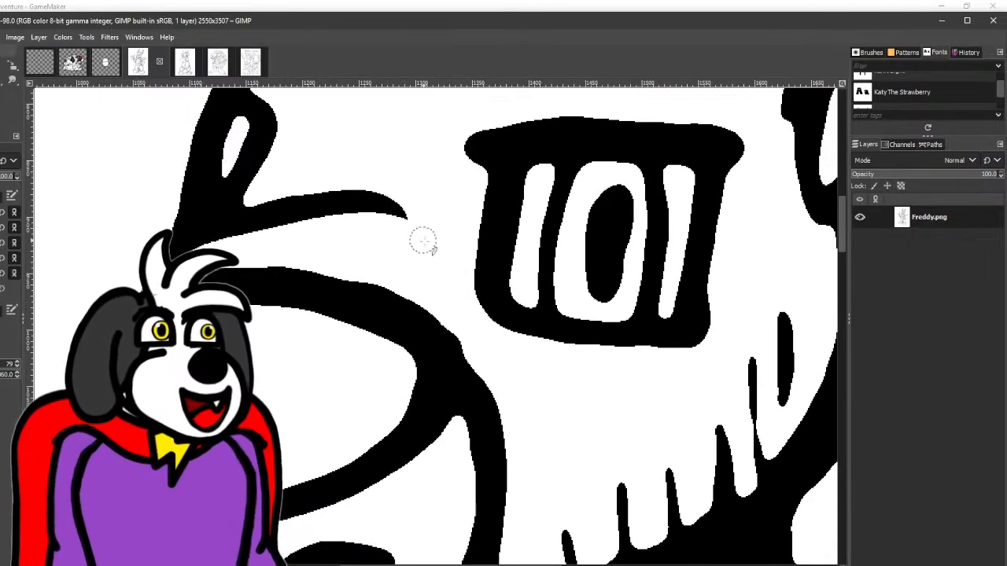
- Smooth the upper outline of Freddy's nose and muzzle and round off the end of the crease above it
{"action": "mouse_move", "coordinate": [273, 264]}
{"action": "left_mouse_down"}
{"action": "mouse_move", "coordinate": [353, 272]}
{"action": "mouse_move", "coordinate": [448, 327]}
{"action": "mouse_move", "coordinate": [495, 368]}
{"action": "mouse_move", "coordinate": [485, 344]}
{"action": "left_mouse_up"}
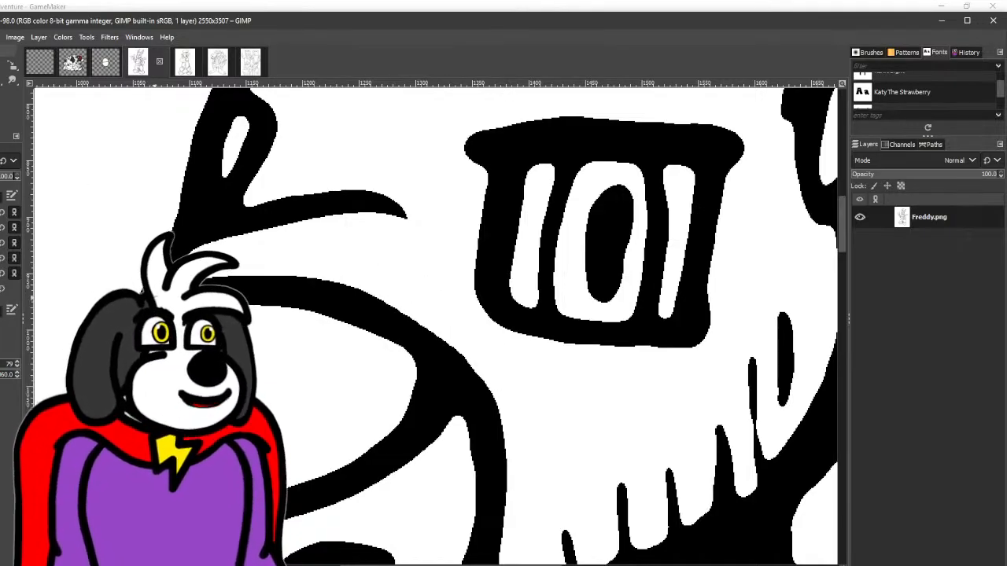
{"action": "mouse_move", "coordinate": [221, 236]}
{"action": "left_mouse_down"}
{"action": "mouse_move", "coordinate": [360, 210]}
{"action": "mouse_move", "coordinate": [400, 215]}
{"action": "mouse_move", "coordinate": [370, 166]}
{"action": "left_mouse_up"}
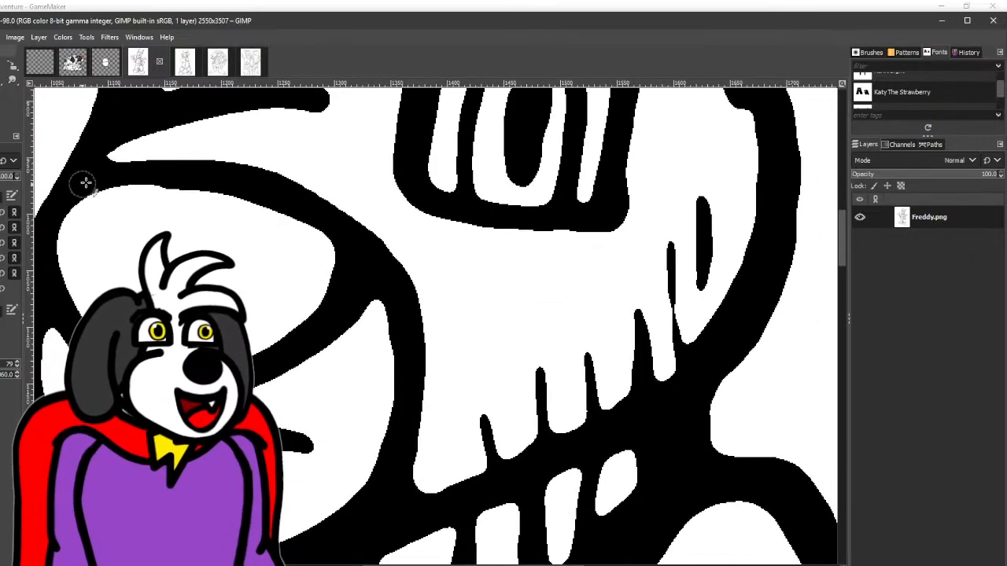
{"action": "left_click_drag", "start_coordinate": [391, 290], "coordinate": [477, 215]}
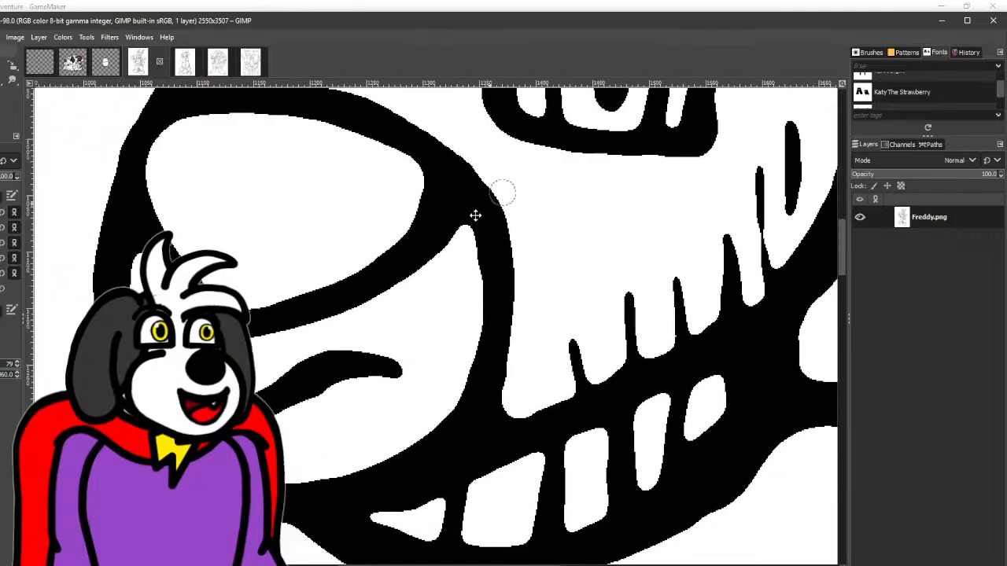
- Smooth the short curved mouth line below Freddy's nose
{"action": "mouse_move", "coordinate": [284, 381]}
{"action": "left_mouse_down"}
{"action": "mouse_move", "coordinate": [348, 364]}
{"action": "mouse_move", "coordinate": [404, 377]}
{"action": "left_mouse_up"}
{"action": "scroll", "coordinate": [405, 378], "scroll_direction": "down", "scroll_amount": 3}
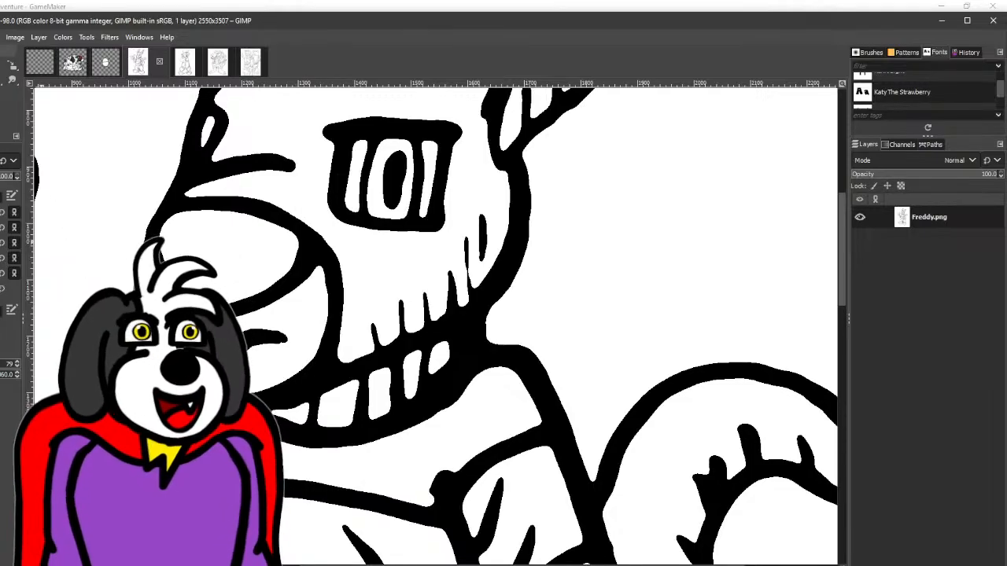
{"action": "scroll", "coordinate": [229, 379], "scroll_direction": "up", "scroll_amount": 3}
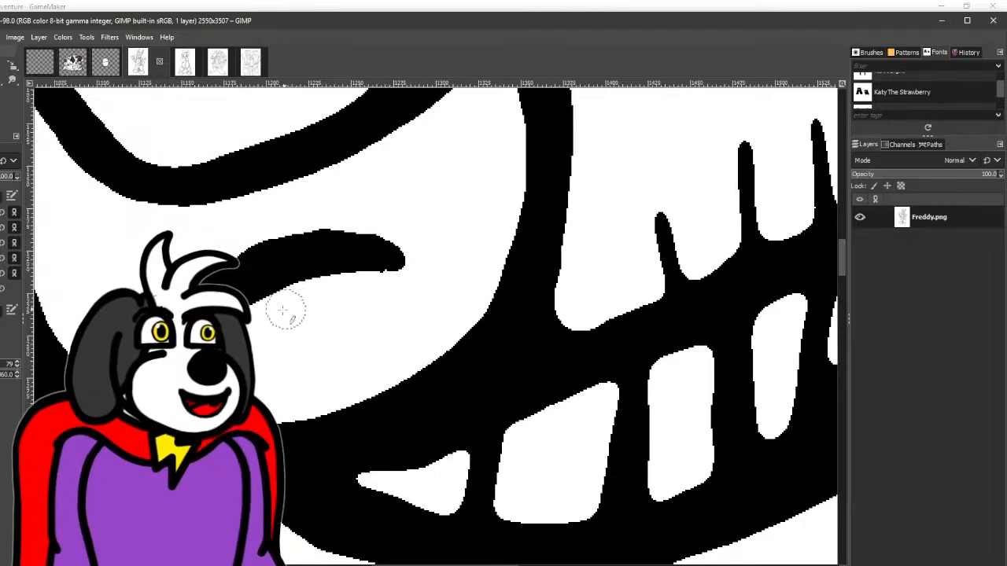
{"action": "scroll", "coordinate": [268, 318], "scroll_direction": "down", "scroll_amount": 2, "text": "ctrl"}
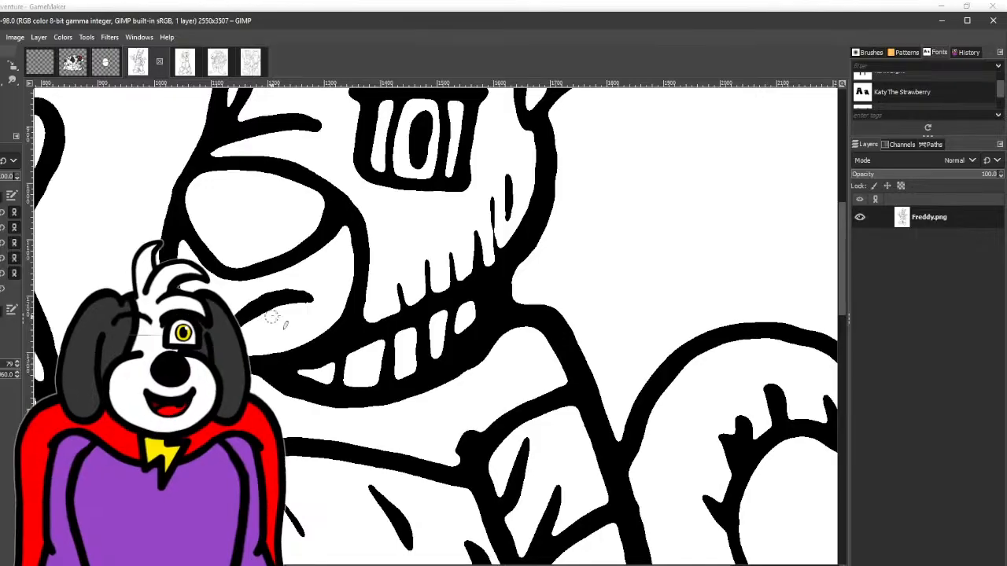
- Redraw the thin, broken fur strands inside Freddy's left-hand ear as thicker strokes joined to the ear outline
{"action": "scroll", "coordinate": [109, 417], "scroll_direction": "up", "scroll_amount": 3, "text": "ctrl"}
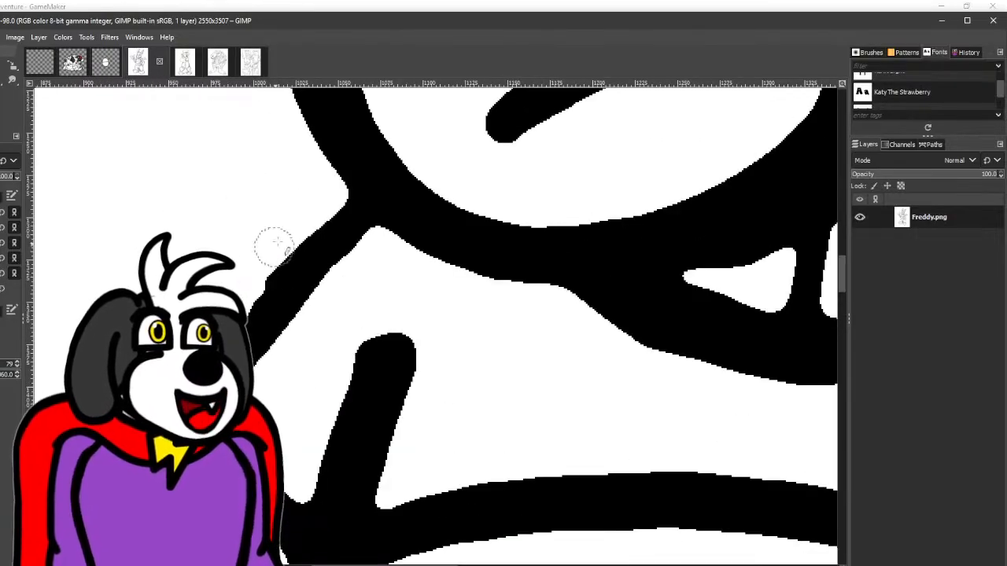
{"action": "scroll", "coordinate": [309, 196], "scroll_direction": "down", "scroll_amount": 2, "text": "ctrl"}
{"action": "mouse_move", "coordinate": [373, 209]}
{"action": "left_mouse_down"}
{"action": "mouse_move", "coordinate": [254, 333]}
{"action": "mouse_move", "coordinate": [225, 386]}
{"action": "mouse_move", "coordinate": [271, 339]}
{"action": "mouse_move", "coordinate": [187, 378]}
{"action": "left_mouse_up"}
{"action": "left_click_drag", "start_coordinate": [335, 266], "coordinate": [252, 413]}
{"action": "left_click_drag", "start_coordinate": [291, 232], "coordinate": [265, 383]}
{"action": "scroll", "coordinate": [266, 384], "scroll_direction": "down", "scroll_amount": 2, "text": "ctrl"}
{"action": "left_click_drag", "start_coordinate": [250, 278], "coordinate": [264, 345]}
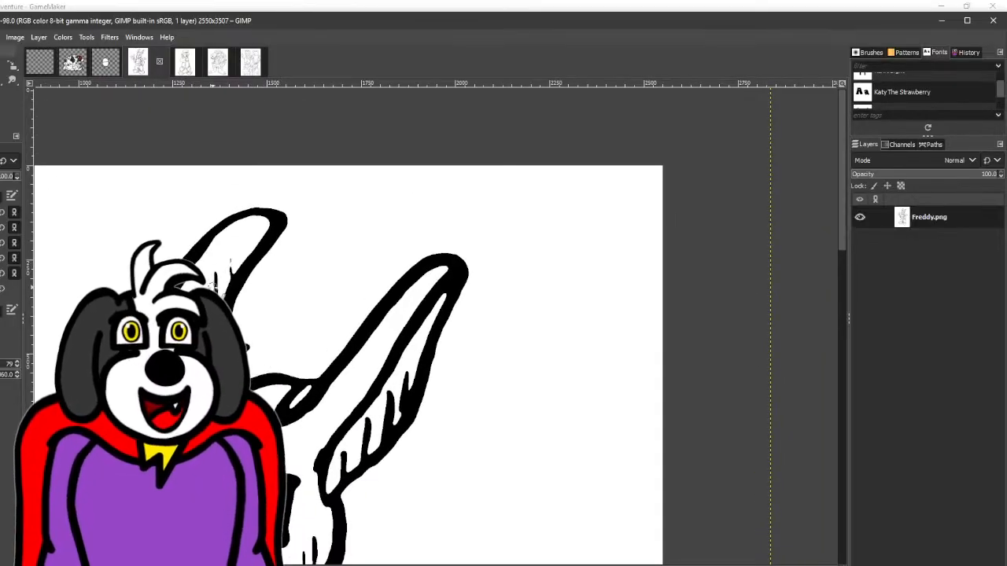
{"action": "scroll", "coordinate": [214, 283], "scroll_direction": "up", "scroll_amount": 4, "text": "ctrl"}
{"action": "left_click_drag", "start_coordinate": [290, 187], "coordinate": [289, 314]}
{"action": "key", "text": "ctrl+z"}
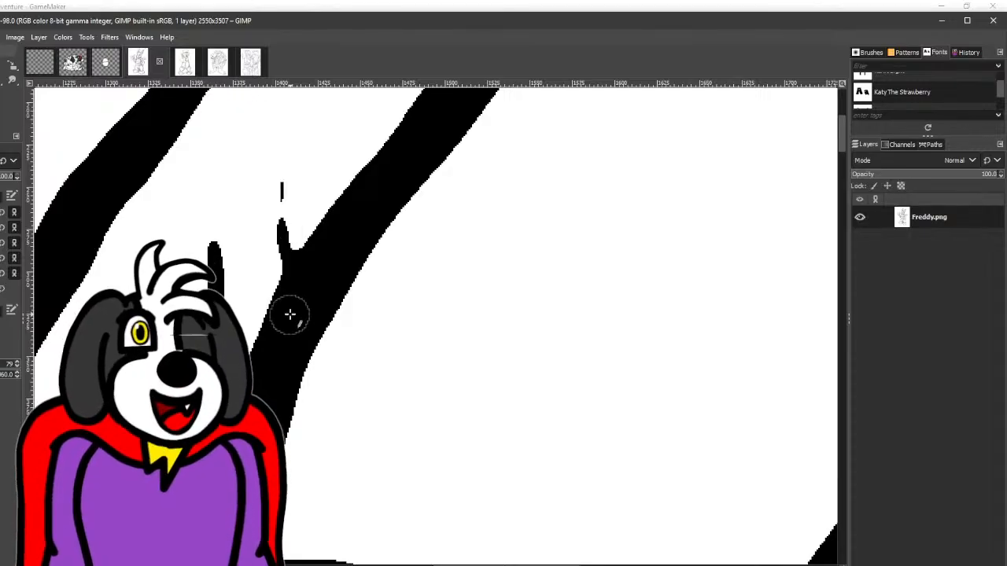
{"action": "mouse_move", "coordinate": [288, 263]}
{"action": "left_mouse_down"}
{"action": "mouse_move", "coordinate": [282, 181]}
{"action": "mouse_move", "coordinate": [202, 277]}
{"action": "mouse_move", "coordinate": [248, 270]}
{"action": "left_mouse_up"}
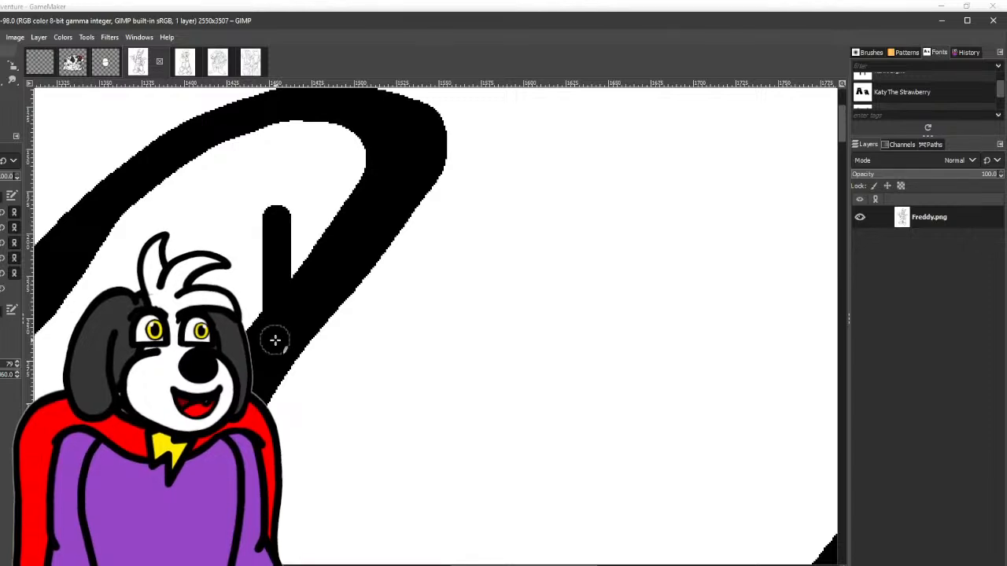
{"action": "scroll", "coordinate": [275, 334], "scroll_direction": "down", "scroll_amount": 5}
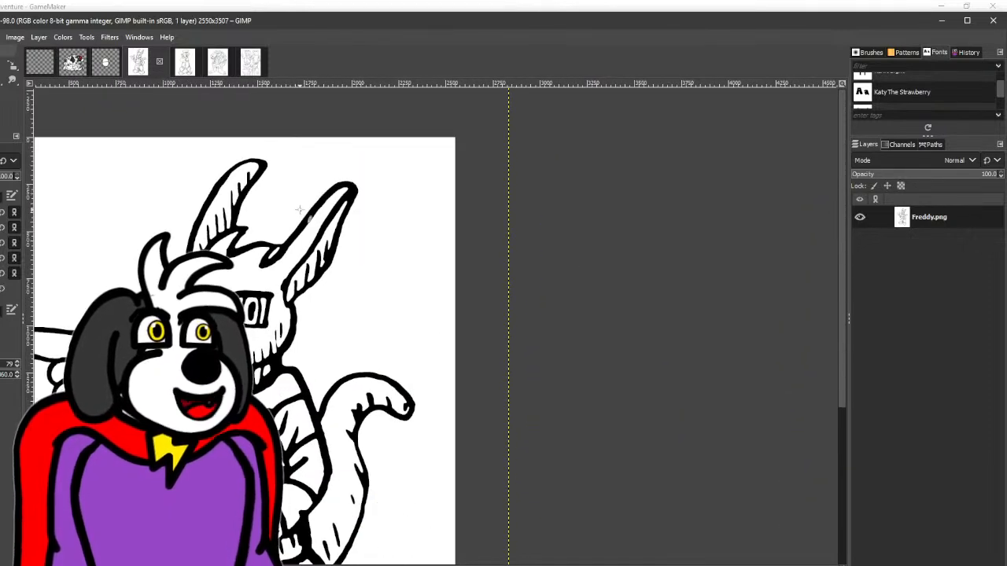
{"action": "left_click_drag", "start_coordinate": [325, 271], "coordinate": [400, 184]}
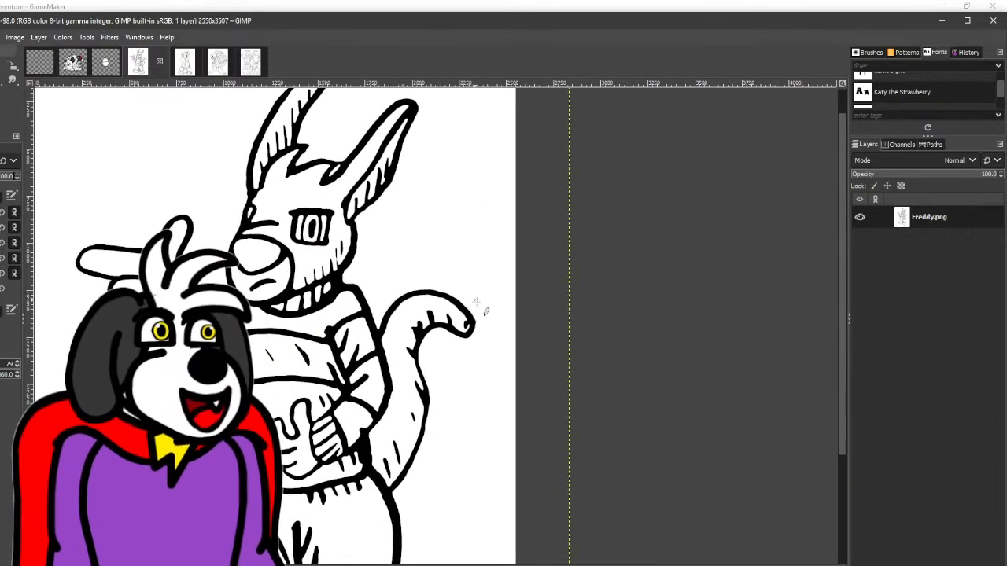
{"action": "left_click_drag", "start_coordinate": [476, 302], "coordinate": [493, 203]}
{"action": "left_click_drag", "start_coordinate": [495, 331], "coordinate": [490, 278]}
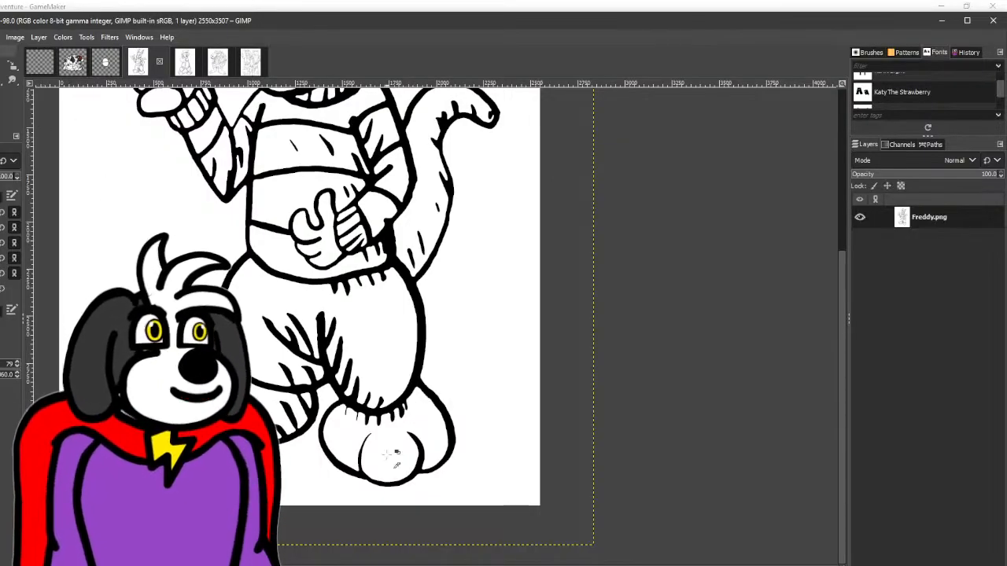
- Examine the outlines of Freddy's foot, legs, body and head for remaining rough spots
{"action": "scroll", "coordinate": [387, 455], "scroll_direction": "up", "scroll_amount": 5, "text": "ctrl"}
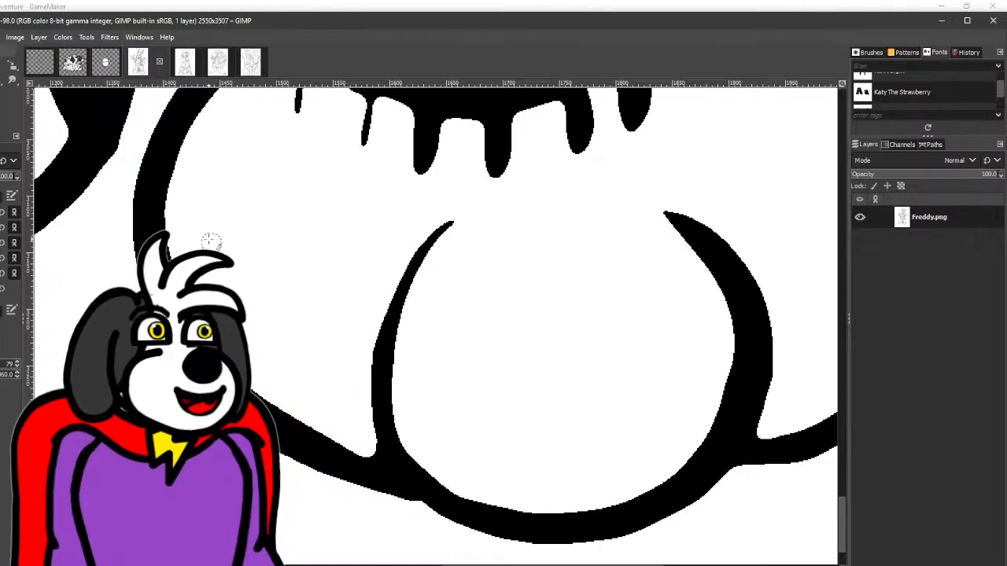
{"action": "left_click_drag", "start_coordinate": [224, 259], "coordinate": [177, 238]}
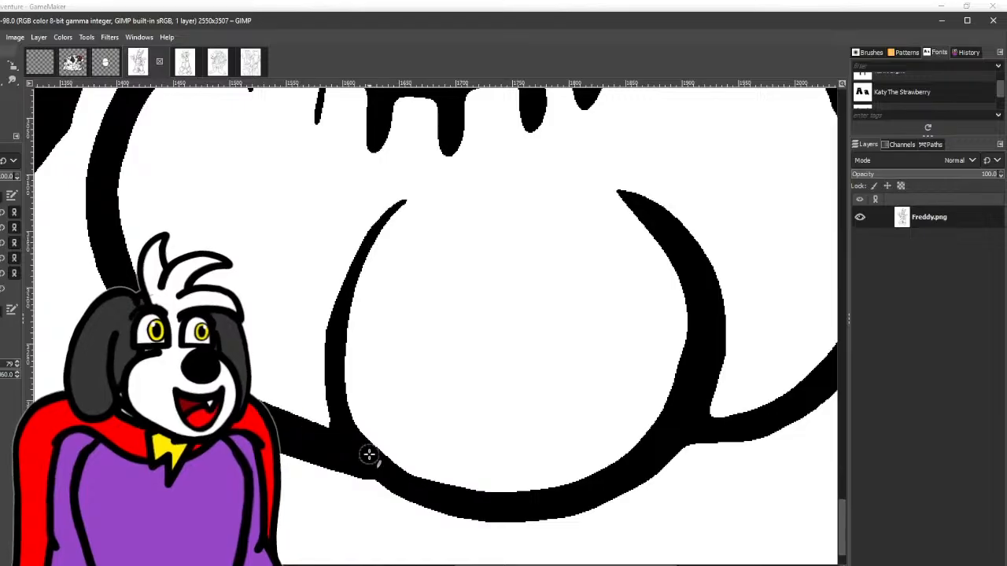
{"action": "scroll", "coordinate": [351, 451], "scroll_direction": "down", "scroll_amount": 2, "text": "ctrl"}
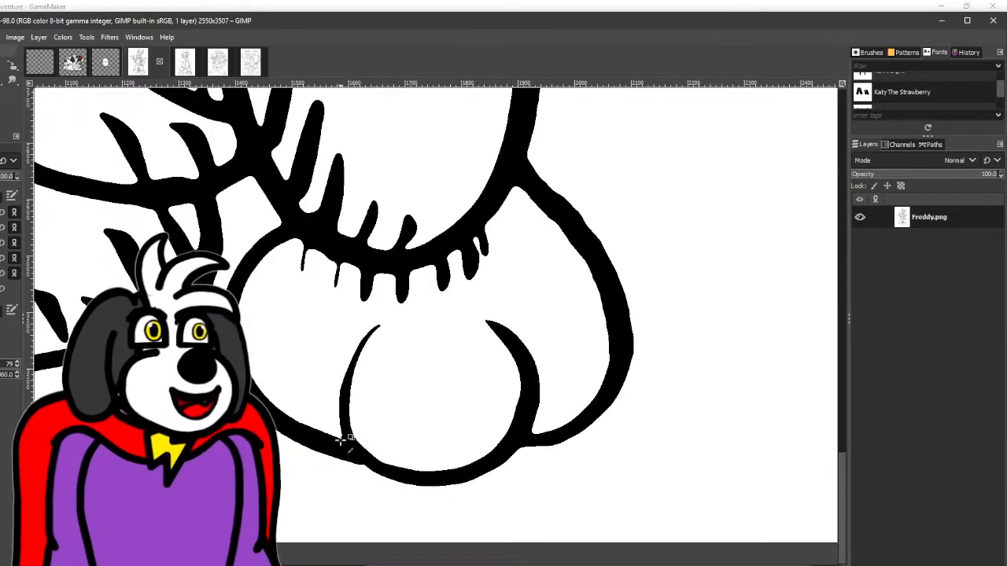
{"action": "scroll", "coordinate": [347, 448], "scroll_direction": "up", "scroll_amount": 3, "text": "ctrl"}
{"action": "mouse_move", "coordinate": [370, 461]}
{"action": "left_mouse_down"}
{"action": "mouse_move", "coordinate": [340, 377]}
{"action": "mouse_move", "coordinate": [344, 250]}
{"action": "mouse_move", "coordinate": [370, 183]}
{"action": "mouse_move", "coordinate": [418, 122]}
{"action": "mouse_move", "coordinate": [474, 89]}
{"action": "left_mouse_up"}
{"action": "scroll", "coordinate": [465, 180], "scroll_direction": "down", "scroll_amount": 4, "text": "ctrl"}
{"action": "left_click_drag", "start_coordinate": [385, 172], "coordinate": [478, 376]}
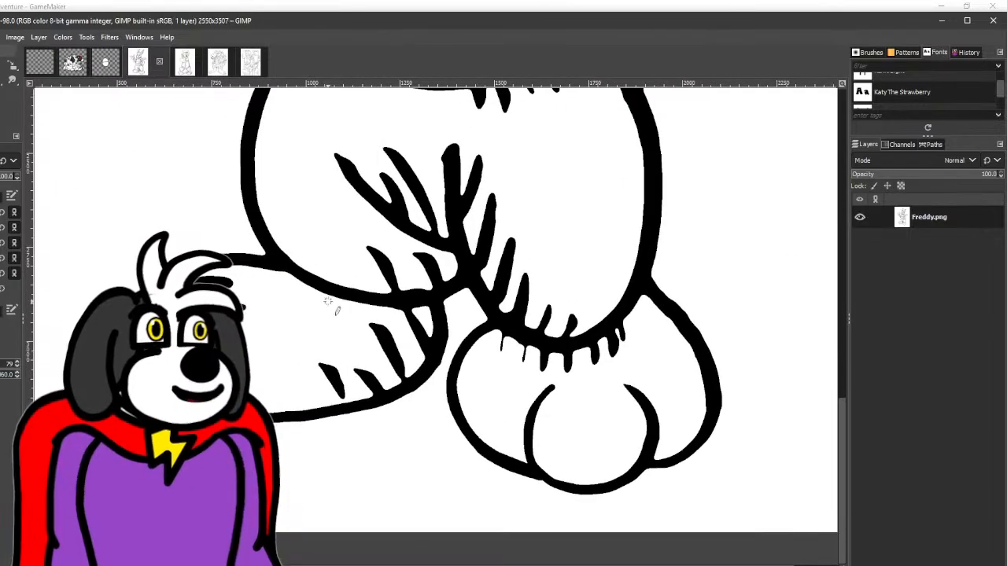
{"action": "left_click_drag", "start_coordinate": [328, 301], "coordinate": [323, 430]}
{"action": "scroll", "coordinate": [326, 428], "scroll_direction": "down", "scroll_amount": 2, "text": "ctrl"}
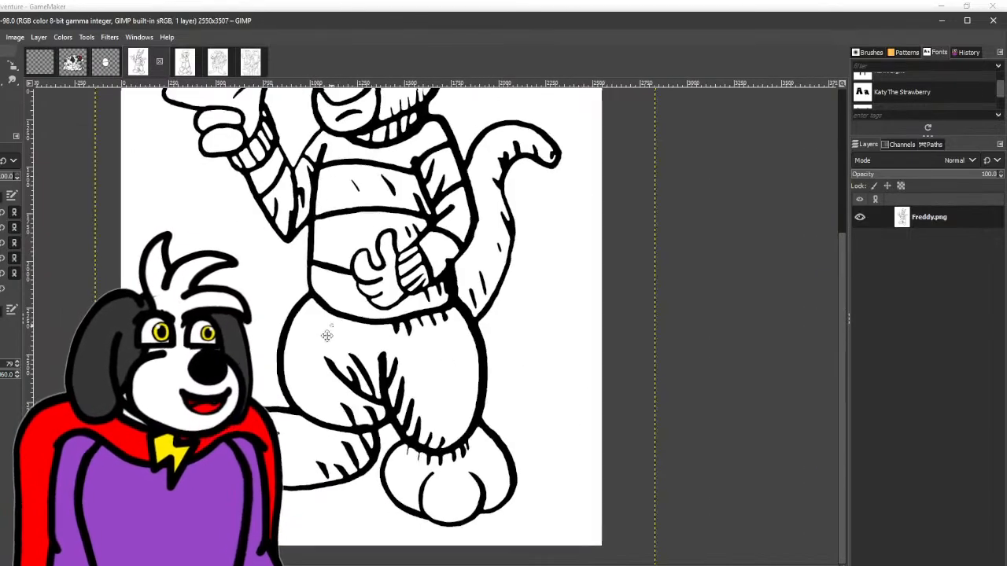
{"action": "left_click_drag", "start_coordinate": [327, 333], "coordinate": [272, 423]}
{"action": "left_click_drag", "start_coordinate": [318, 271], "coordinate": [296, 363]}
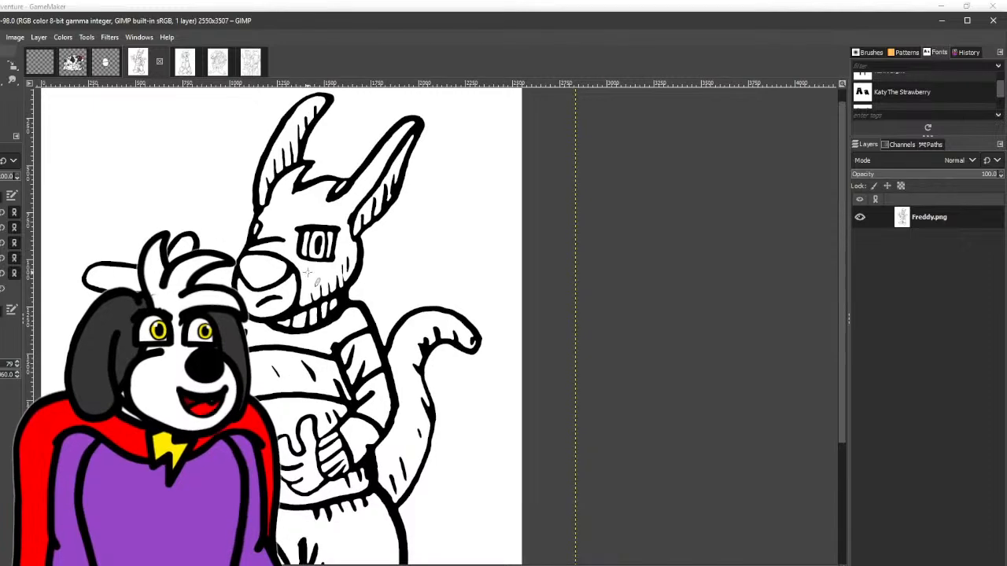
{"action": "left_click_drag", "start_coordinate": [311, 273], "coordinate": [303, 323]}
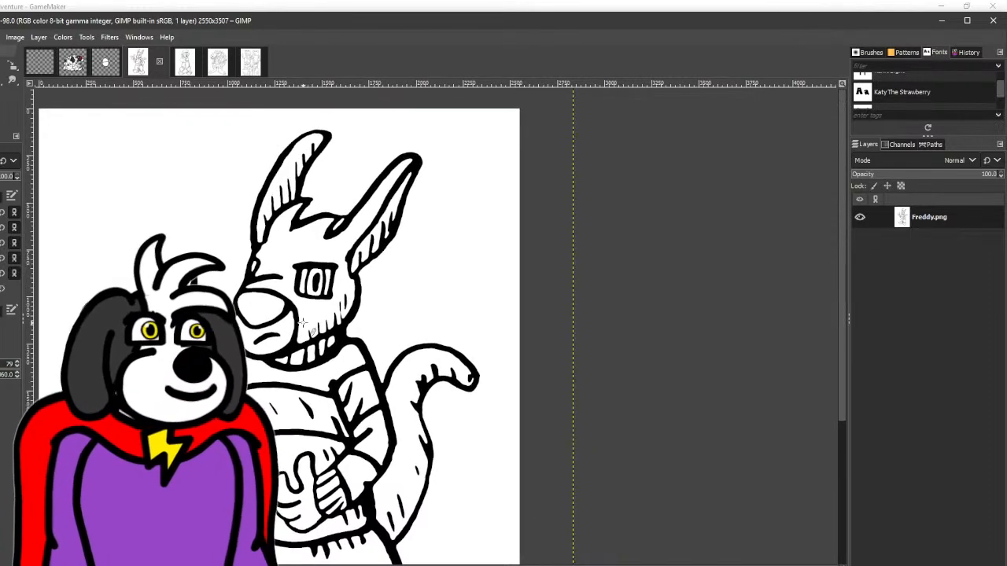
{"action": "scroll", "coordinate": [288, 162], "scroll_direction": "up", "scroll_amount": 4, "text": "ctrl"}
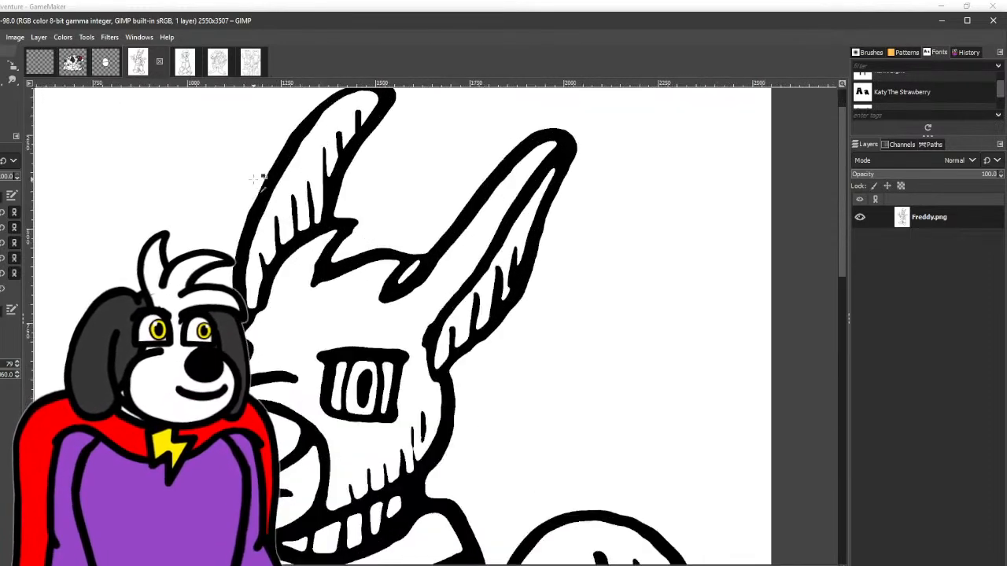
{"action": "scroll", "coordinate": [285, 176], "scroll_direction": "down", "scroll_amount": 4, "text": "ctrl"}
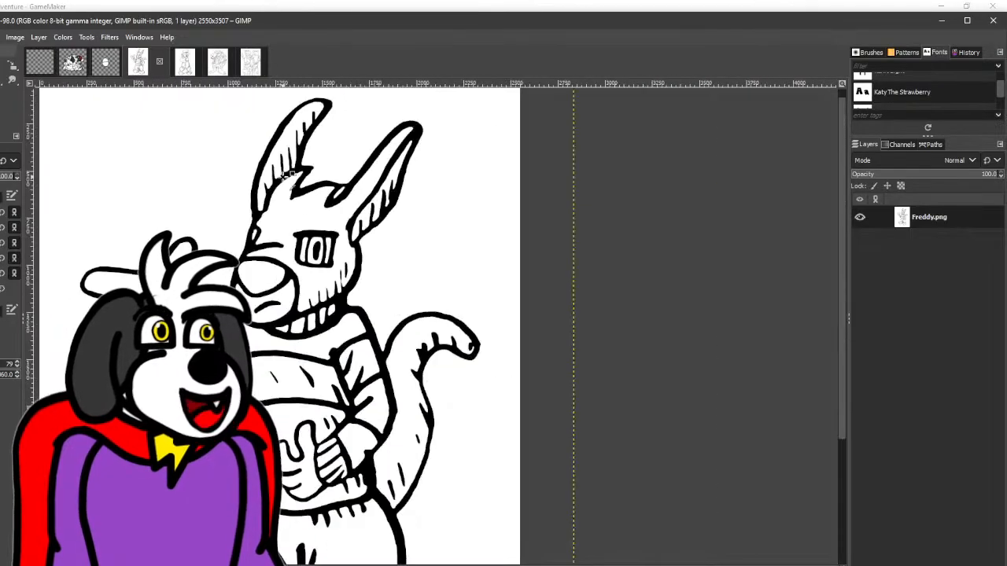
{"action": "left_click_drag", "start_coordinate": [309, 221], "coordinate": [308, 199]}
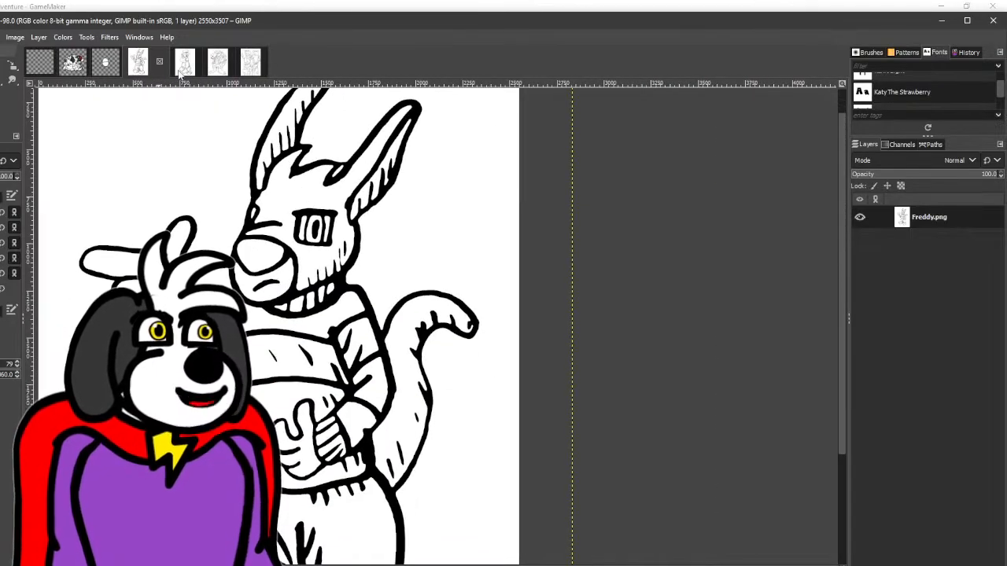
- Open the Blueberry drawing, erase the stray inner line from the right-hand glasses lens, and clean up the gap in the bridge
{"action": "left_click", "coordinate": [183, 68]}
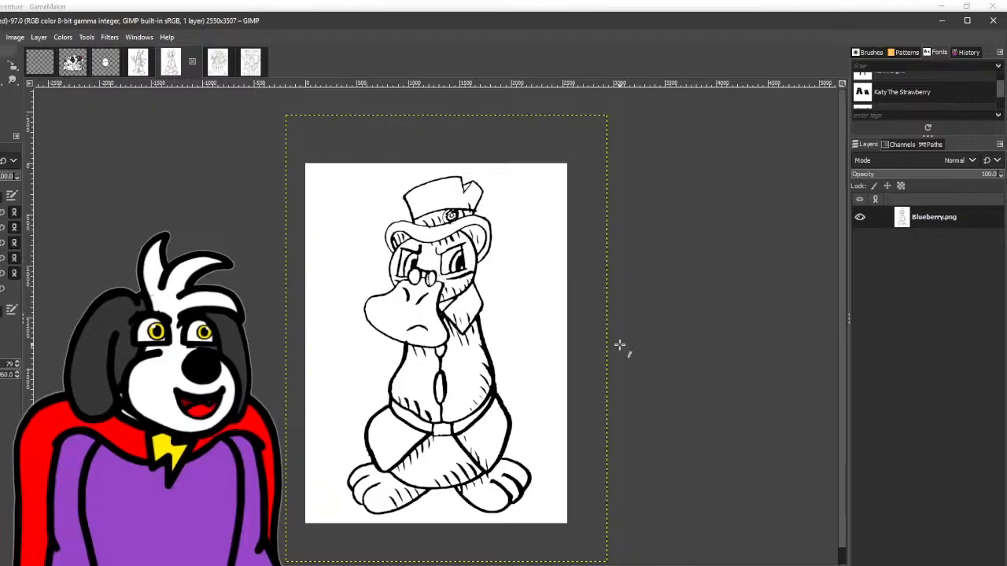
{"action": "left_click_drag", "start_coordinate": [671, 352], "coordinate": [590, 331]}
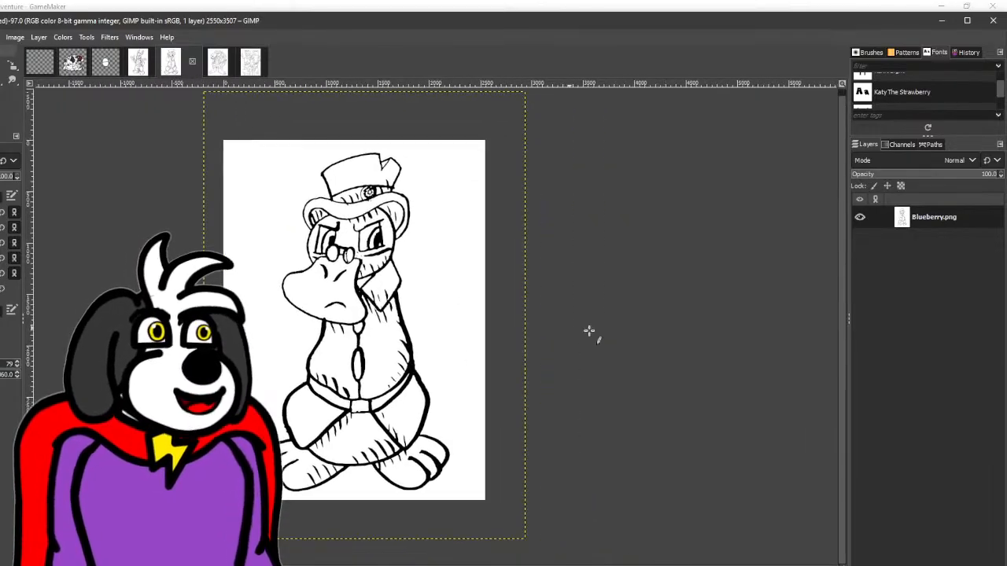
{"action": "scroll", "coordinate": [497, 346], "scroll_direction": "up", "scroll_amount": 1}
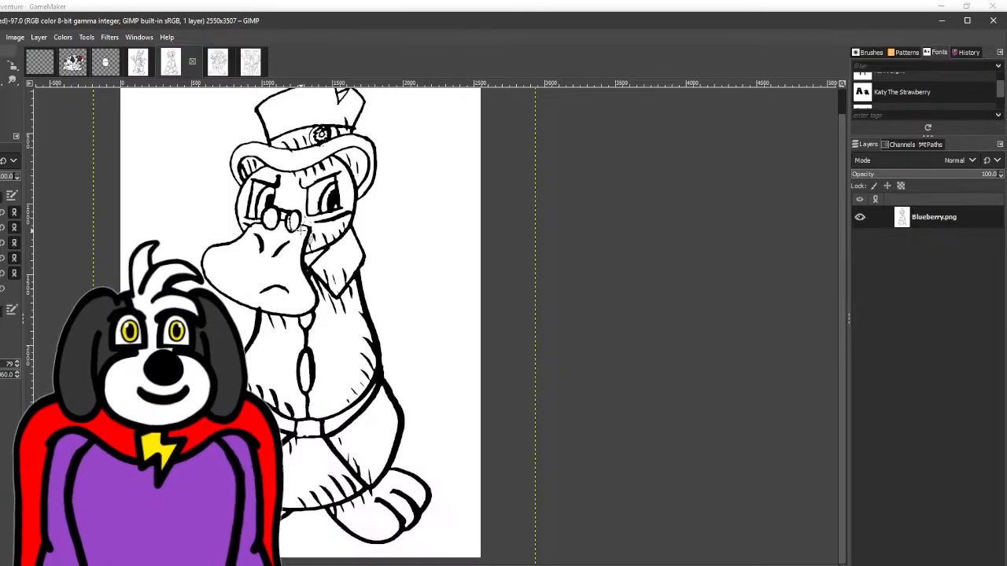
{"action": "scroll", "coordinate": [300, 227], "scroll_direction": "up", "scroll_amount": 3}
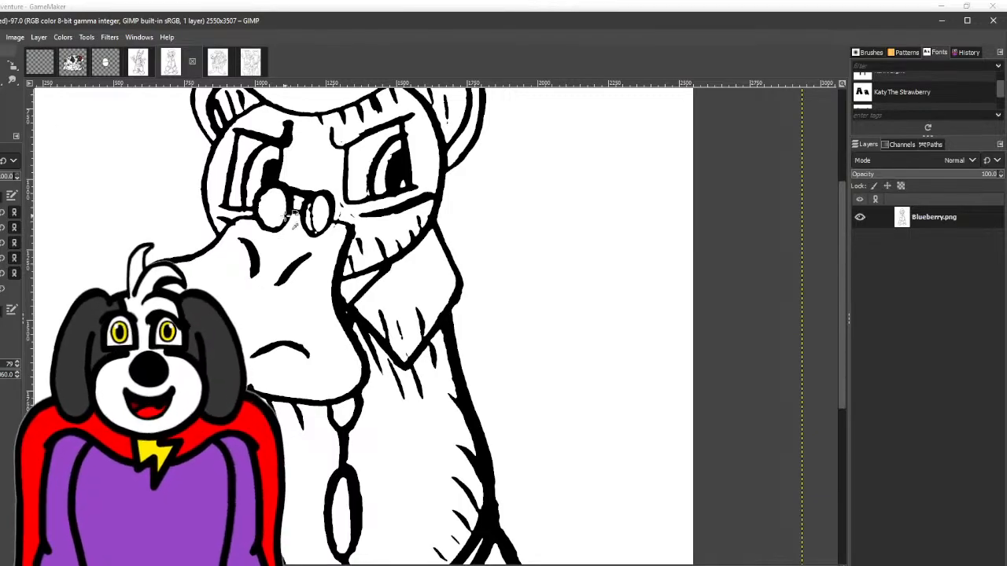
{"action": "scroll", "coordinate": [287, 215], "scroll_direction": "up", "scroll_amount": 2}
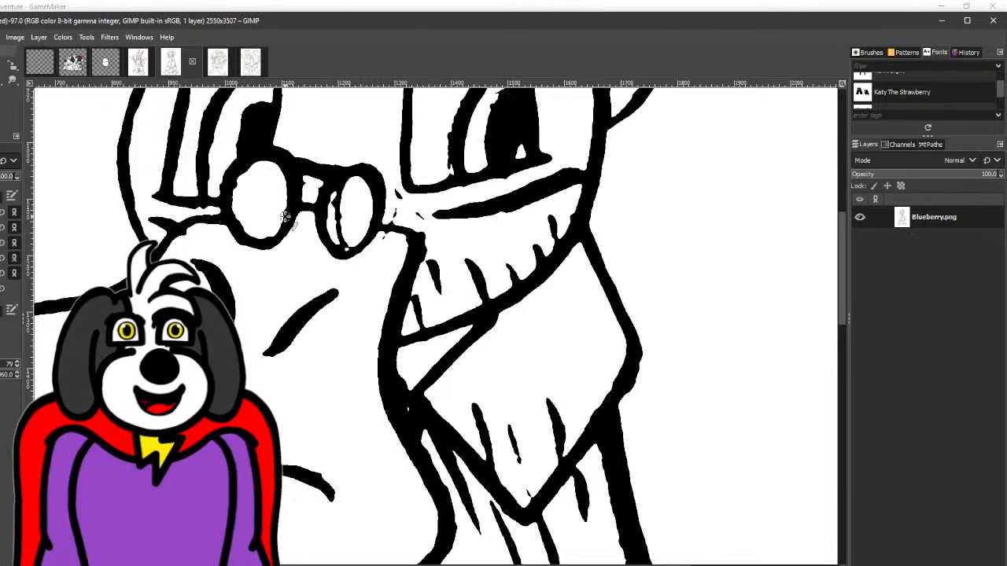
{"action": "scroll", "coordinate": [285, 217], "scroll_direction": "up", "scroll_amount": 3}
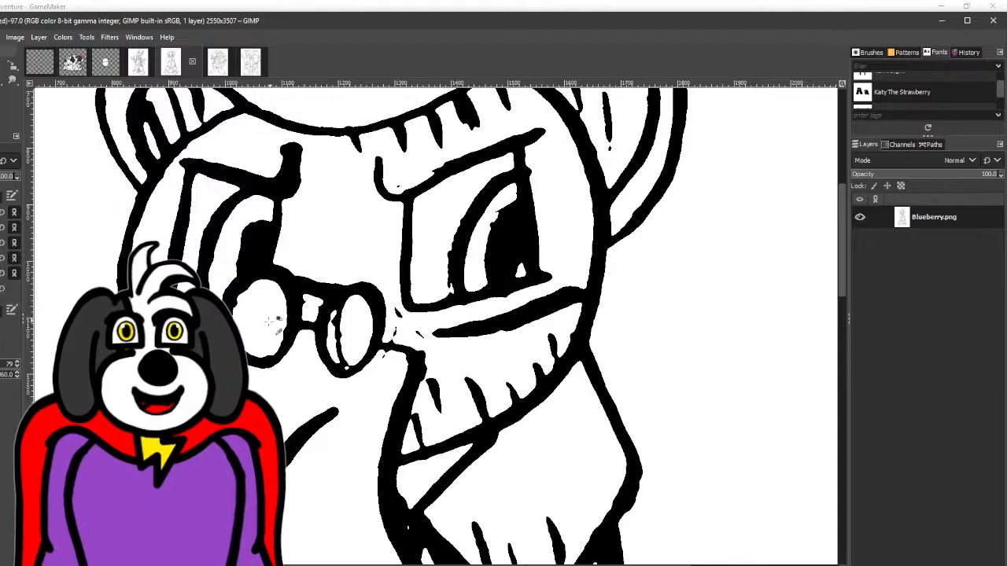
{"action": "scroll", "coordinate": [248, 334], "scroll_direction": "up", "scroll_amount": 3, "text": "ctrl"}
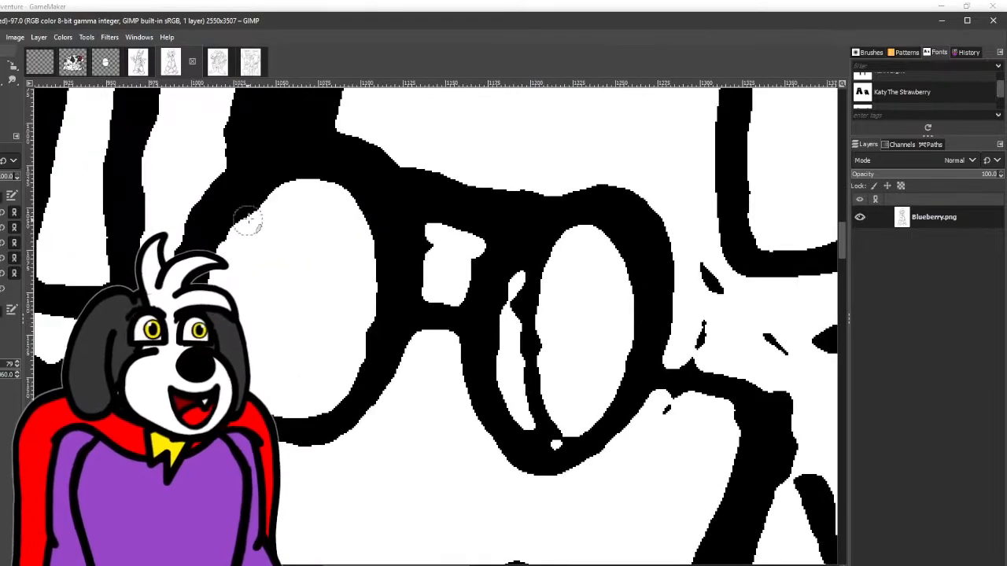
{"action": "mouse_move", "coordinate": [247, 221]}
{"action": "left_mouse_down"}
{"action": "mouse_move", "coordinate": [308, 191]}
{"action": "mouse_move", "coordinate": [366, 261]}
{"action": "mouse_move", "coordinate": [329, 375]}
{"action": "mouse_move", "coordinate": [93, 327]}
{"action": "left_mouse_up"}
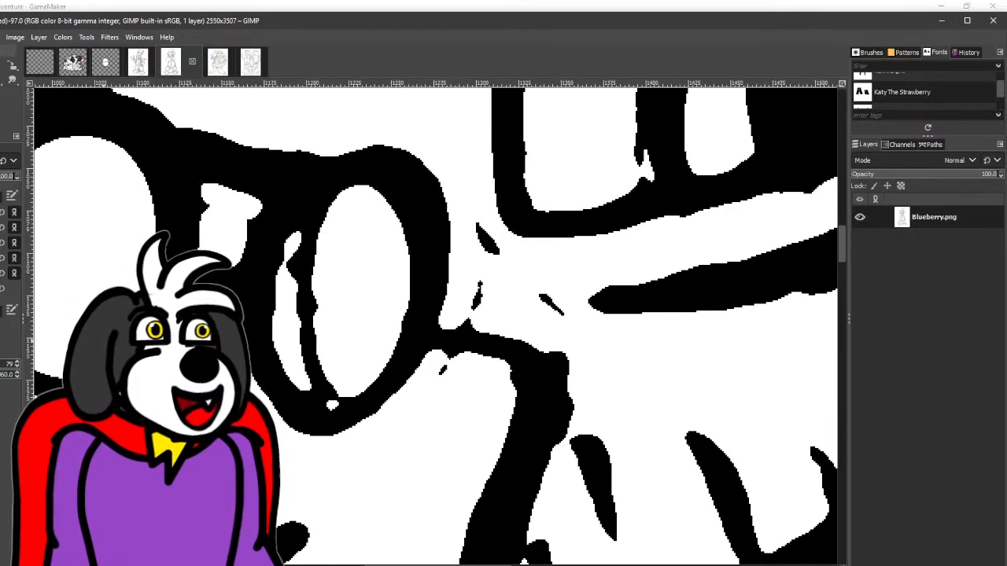
{"action": "mouse_move", "coordinate": [332, 404]}
{"action": "left_mouse_down"}
{"action": "mouse_move", "coordinate": [344, 378]}
{"action": "mouse_move", "coordinate": [323, 393]}
{"action": "mouse_move", "coordinate": [277, 321]}
{"action": "mouse_move", "coordinate": [307, 216]}
{"action": "mouse_move", "coordinate": [376, 195]}
{"action": "mouse_move", "coordinate": [404, 288]}
{"action": "mouse_move", "coordinate": [348, 386]}
{"action": "mouse_move", "coordinate": [328, 225]}
{"action": "mouse_move", "coordinate": [319, 322]}
{"action": "mouse_move", "coordinate": [314, 285]}
{"action": "left_mouse_up"}
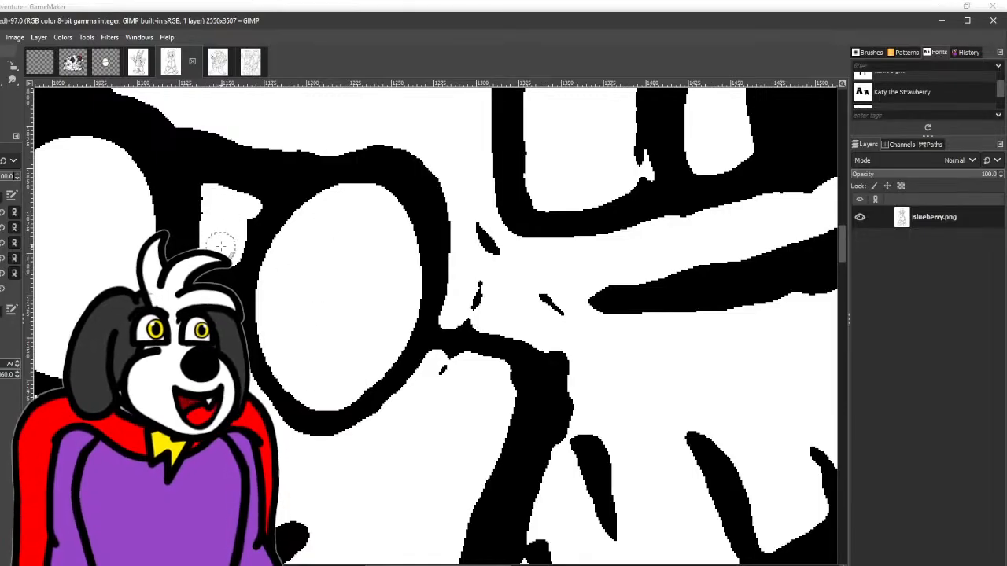
{"action": "left_click_drag", "start_coordinate": [220, 216], "coordinate": [110, 176]}
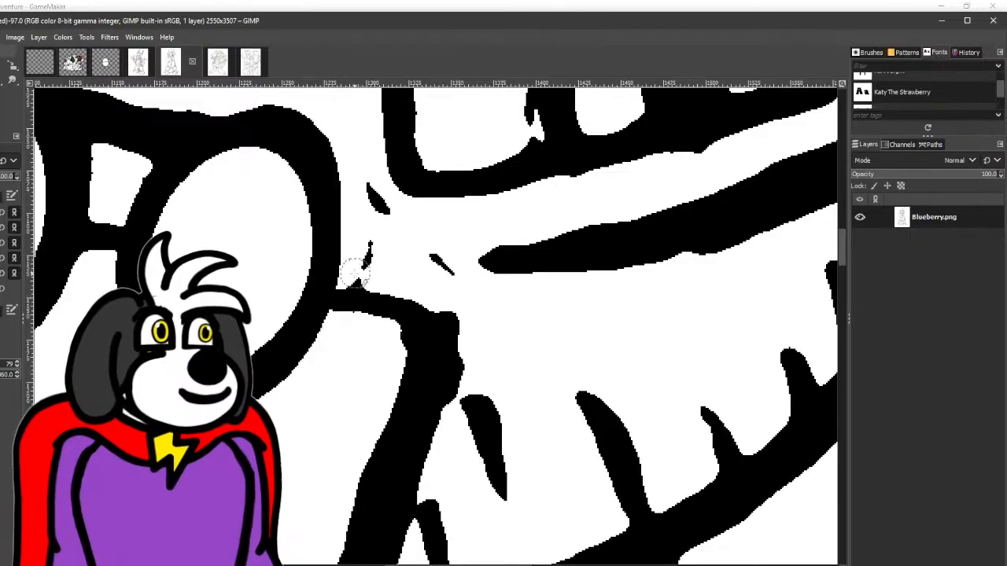
- Erase the stray specks between Blueberry's glasses and right-hand eye and smooth the bill outline's corner beside them
{"action": "mouse_move", "coordinate": [355, 272]}
{"action": "left_mouse_down"}
{"action": "mouse_move", "coordinate": [362, 171]}
{"action": "mouse_move", "coordinate": [417, 256]}
{"action": "mouse_move", "coordinate": [468, 302]}
{"action": "mouse_move", "coordinate": [446, 300]}
{"action": "mouse_move", "coordinate": [474, 342]}
{"action": "mouse_move", "coordinate": [438, 423]}
{"action": "left_mouse_up"}
{"action": "scroll", "coordinate": [405, 343], "scroll_direction": "down", "scroll_amount": 4}
{"action": "left_click_drag", "start_coordinate": [420, 253], "coordinate": [344, 291]}
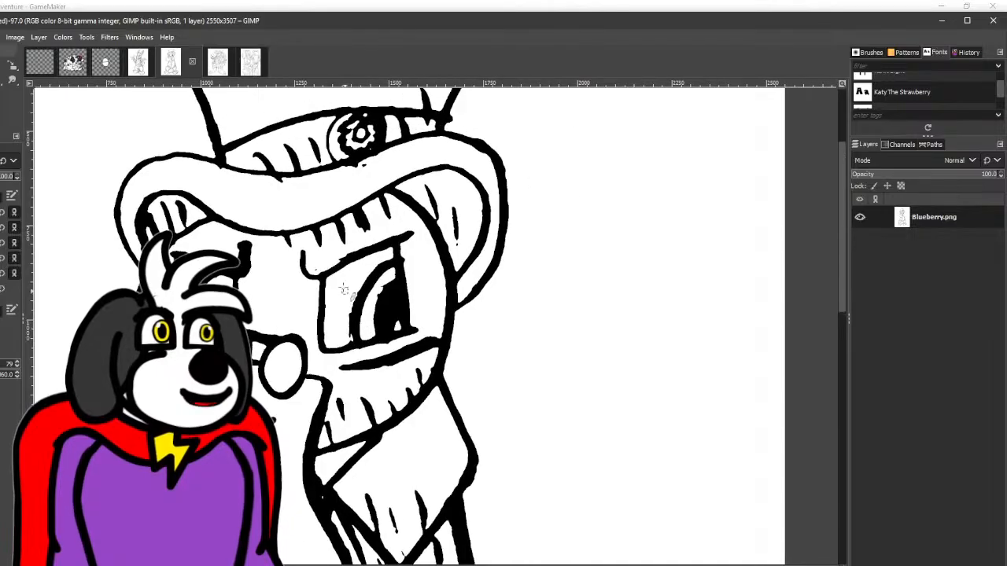
- Smooth the bumpy inner and outer edges of the outer outline where Blueberry's hat brim curves down on the right-hand side
{"action": "scroll", "coordinate": [344, 290], "scroll_direction": "up", "scroll_amount": 2}
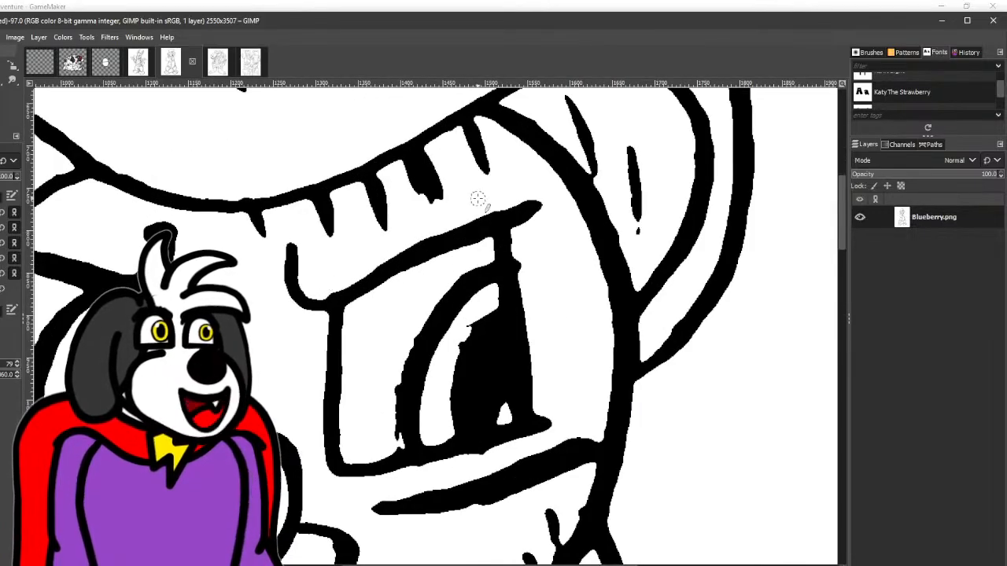
{"action": "scroll", "coordinate": [401, 319], "scroll_direction": "up", "scroll_amount": 5}
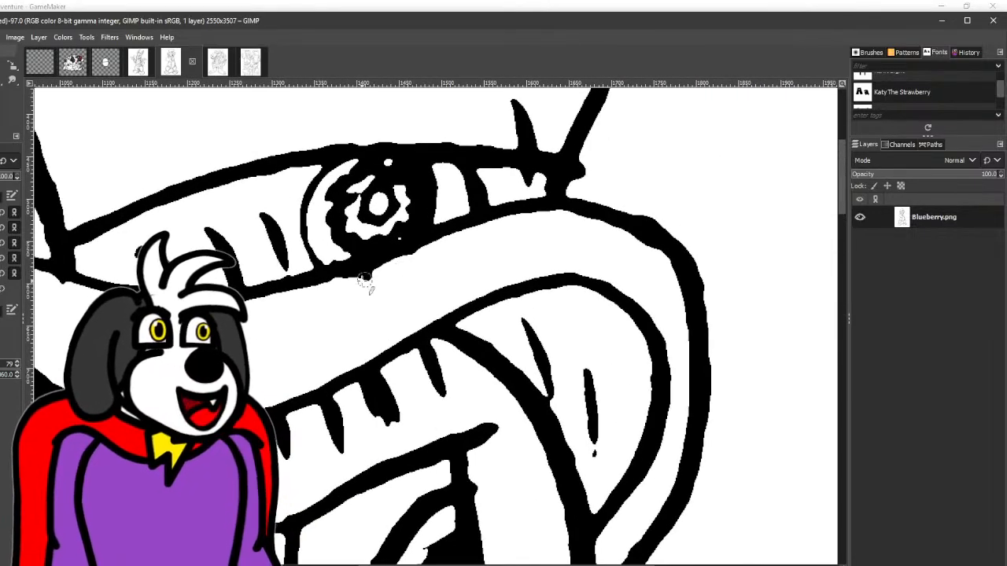
{"action": "scroll", "coordinate": [566, 241], "scroll_direction": "down", "scroll_amount": 2}
{"action": "scroll", "coordinate": [512, 353], "scroll_direction": "down", "scroll_amount": 1}
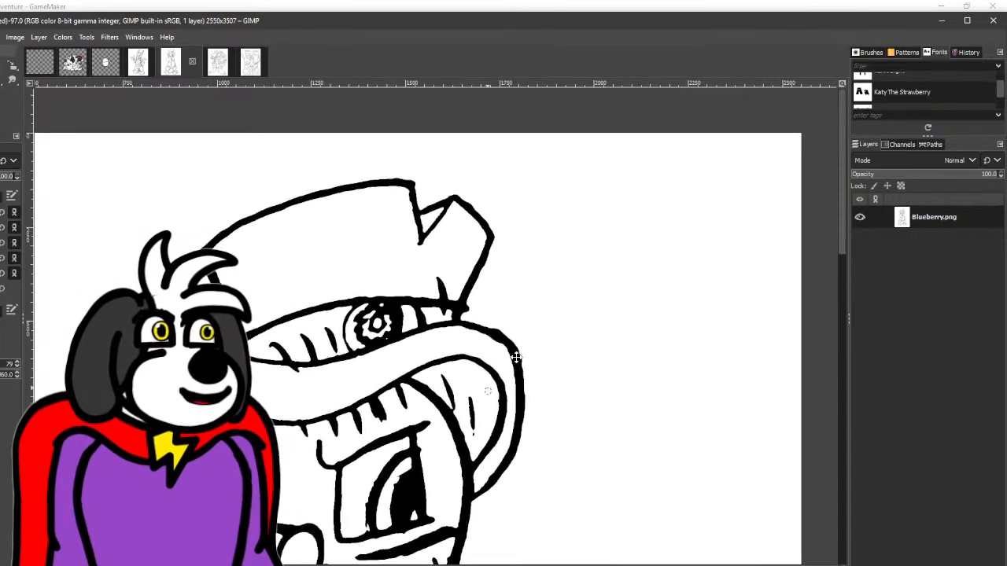
{"action": "scroll", "coordinate": [485, 274], "scroll_direction": "up", "scroll_amount": 3}
{"action": "scroll", "coordinate": [434, 238], "scroll_direction": "up", "scroll_amount": 2}
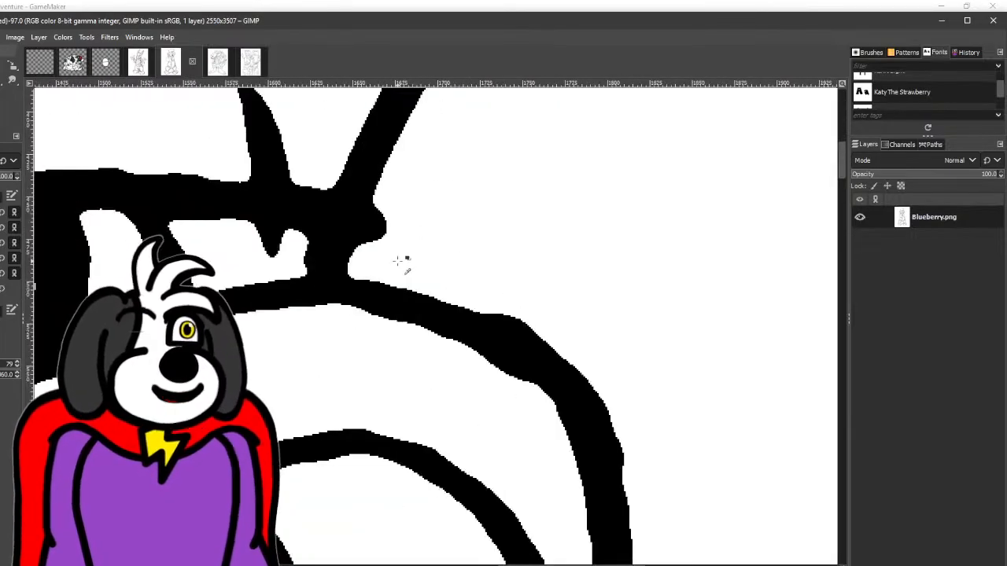
{"action": "left_click_drag", "start_coordinate": [538, 363], "coordinate": [459, 189]}
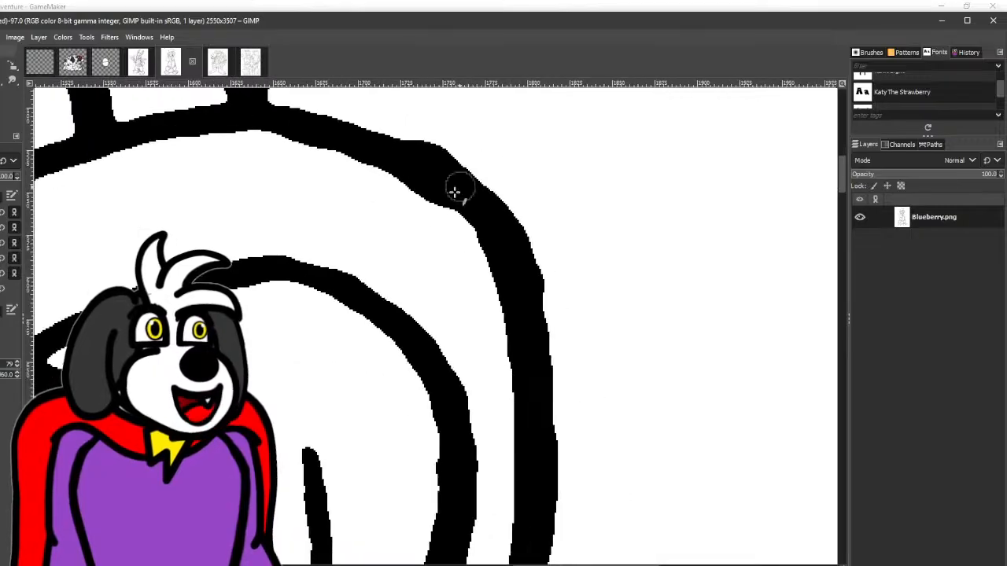
{"action": "mouse_move", "coordinate": [274, 155]}
{"action": "left_mouse_down"}
{"action": "mouse_move", "coordinate": [368, 179]}
{"action": "mouse_move", "coordinate": [440, 213]}
{"action": "mouse_move", "coordinate": [474, 257]}
{"action": "mouse_move", "coordinate": [499, 356]}
{"action": "left_mouse_up"}
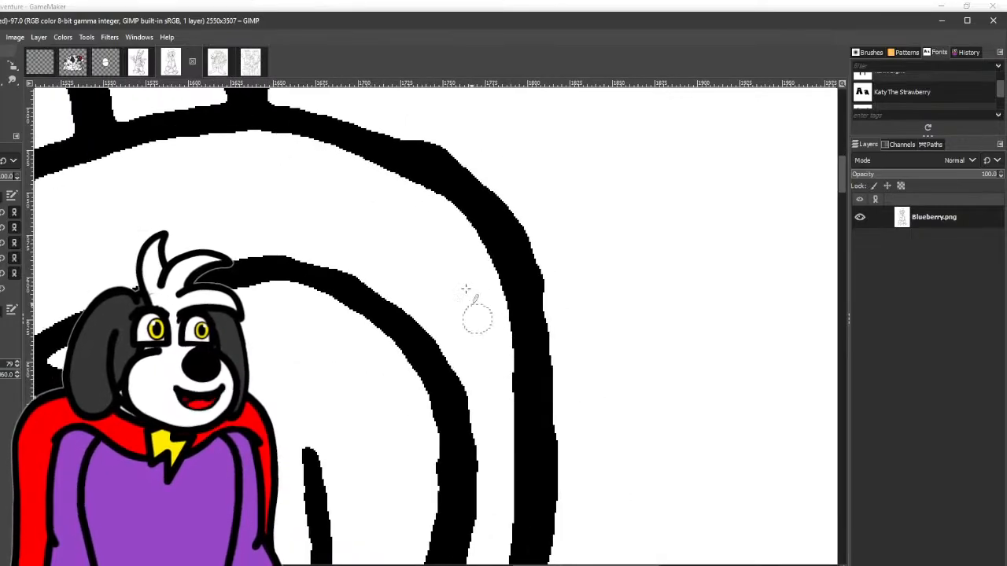
{"action": "mouse_move", "coordinate": [405, 119]}
{"action": "left_mouse_down"}
{"action": "mouse_move", "coordinate": [472, 159]}
{"action": "mouse_move", "coordinate": [534, 229]}
{"action": "mouse_move", "coordinate": [570, 321]}
{"action": "left_mouse_up"}
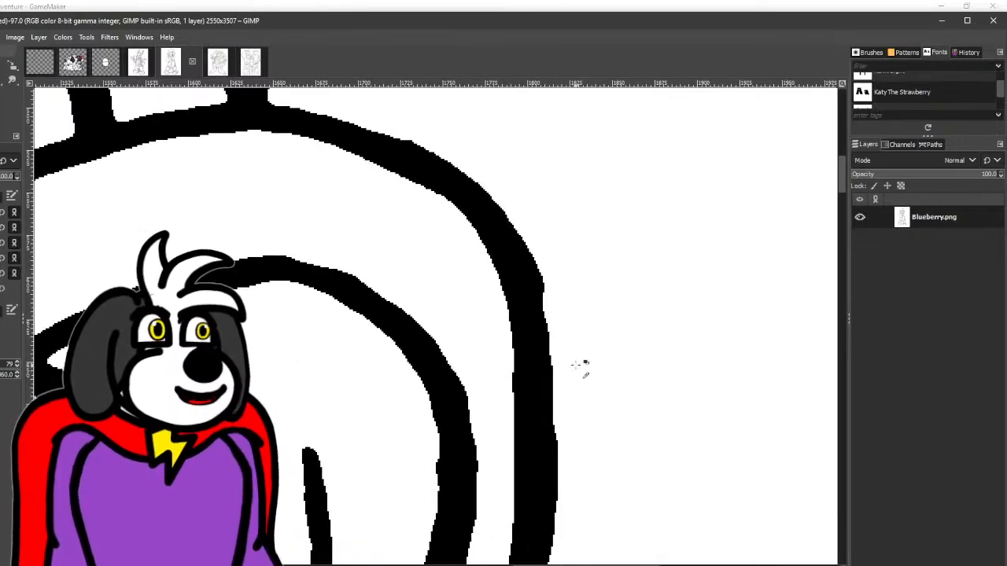
- Erase the shading stroke's tip that pokes below the hat band into Blueberry's brim and smooth the line's lower edge
{"action": "scroll", "coordinate": [580, 364], "scroll_direction": "down", "scroll_amount": 4}
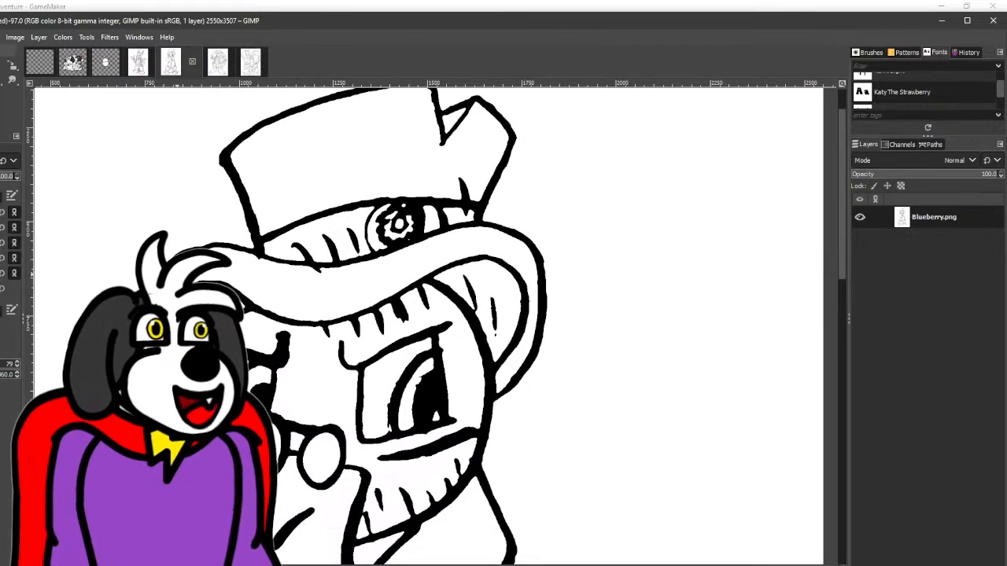
{"action": "scroll", "coordinate": [240, 260], "scroll_direction": "up", "scroll_amount": 4}
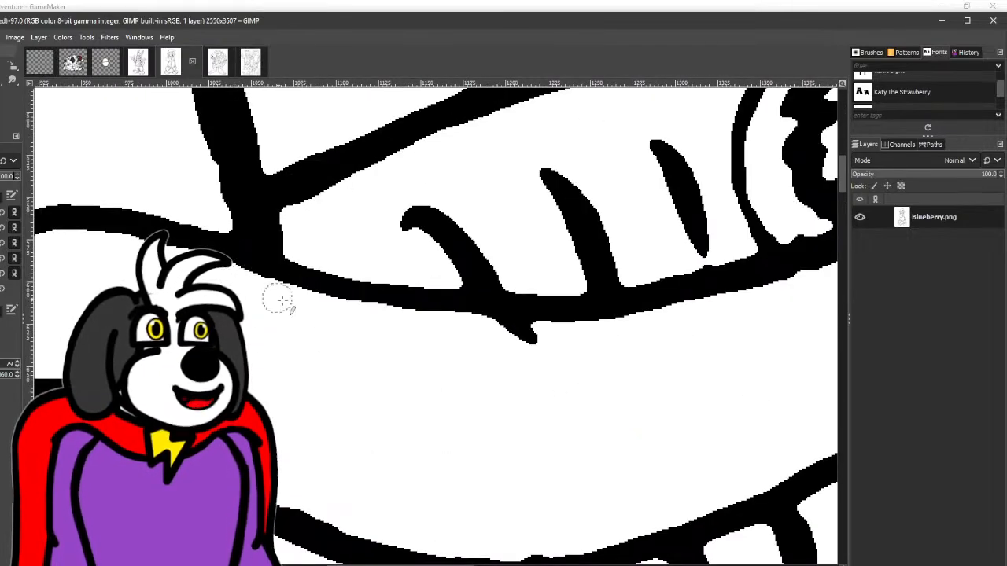
{"action": "left_click_drag", "start_coordinate": [416, 331], "coordinate": [585, 338]}
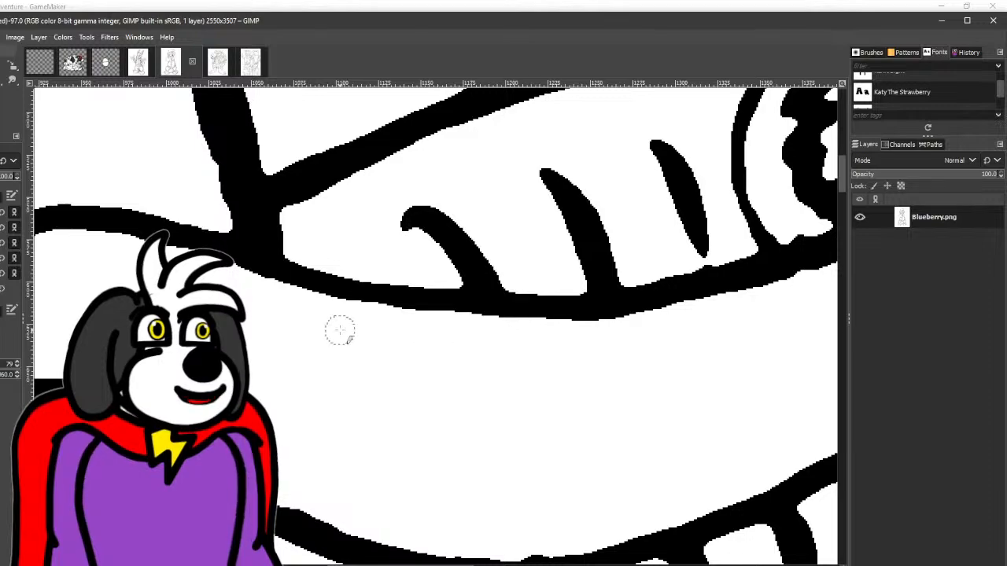
{"action": "scroll", "coordinate": [340, 332], "scroll_direction": "down", "scroll_amount": 3}
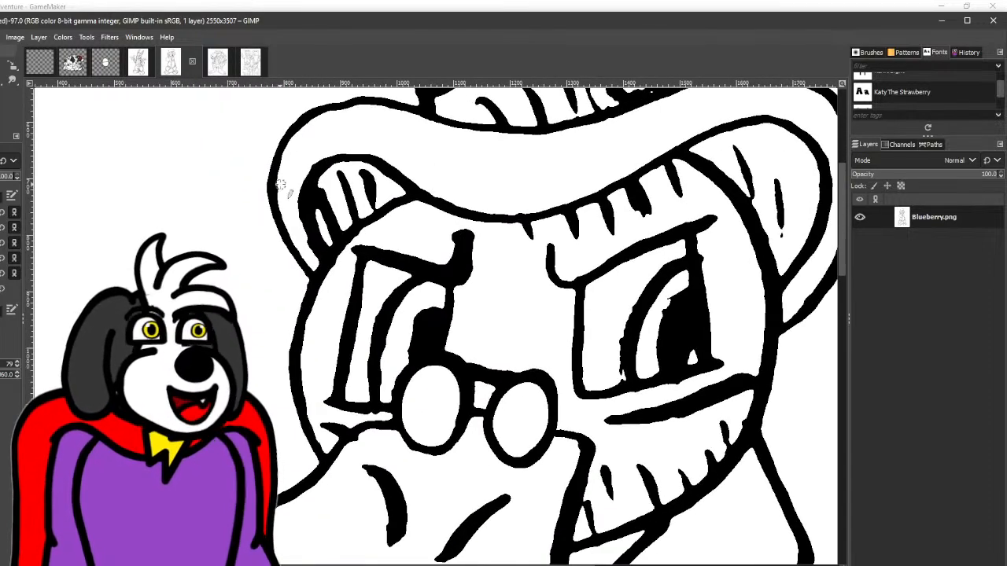
{"action": "scroll", "coordinate": [280, 186], "scroll_direction": "up", "scroll_amount": 2}
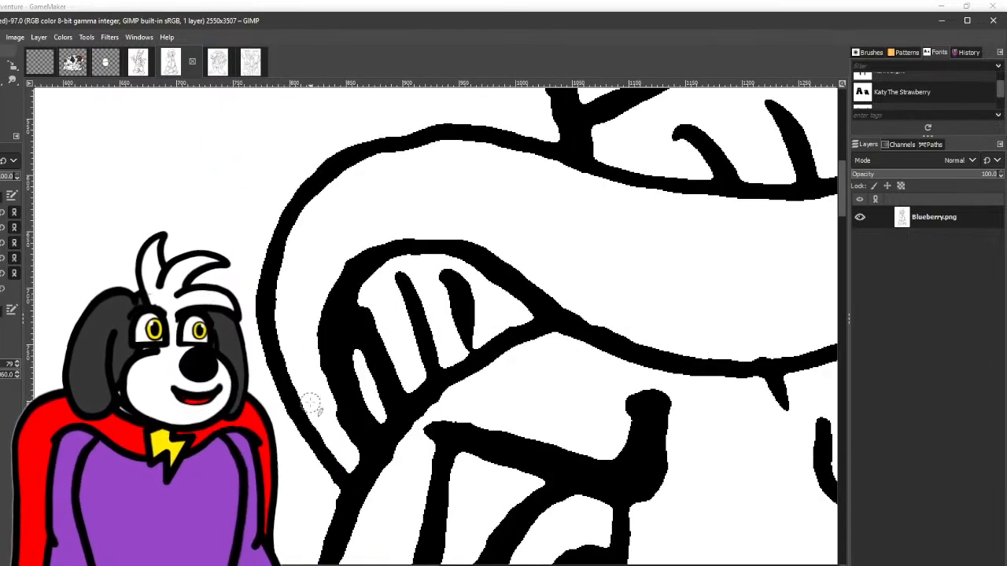
{"action": "left_click_drag", "start_coordinate": [311, 402], "coordinate": [163, 115]}
{"action": "left_click_drag", "start_coordinate": [395, 250], "coordinate": [286, 62]}
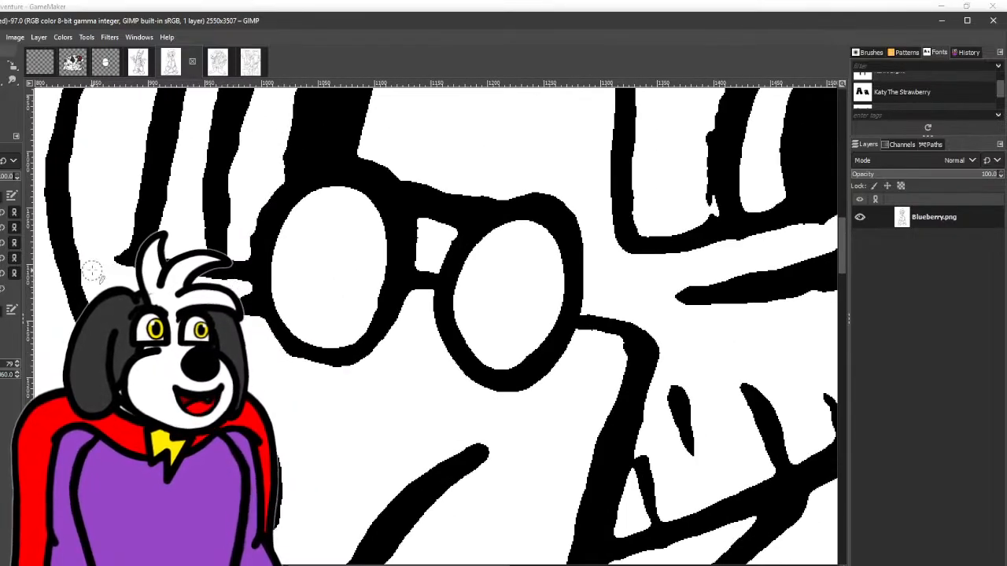
{"action": "scroll", "coordinate": [164, 357], "scroll_direction": "down", "scroll_amount": 3}
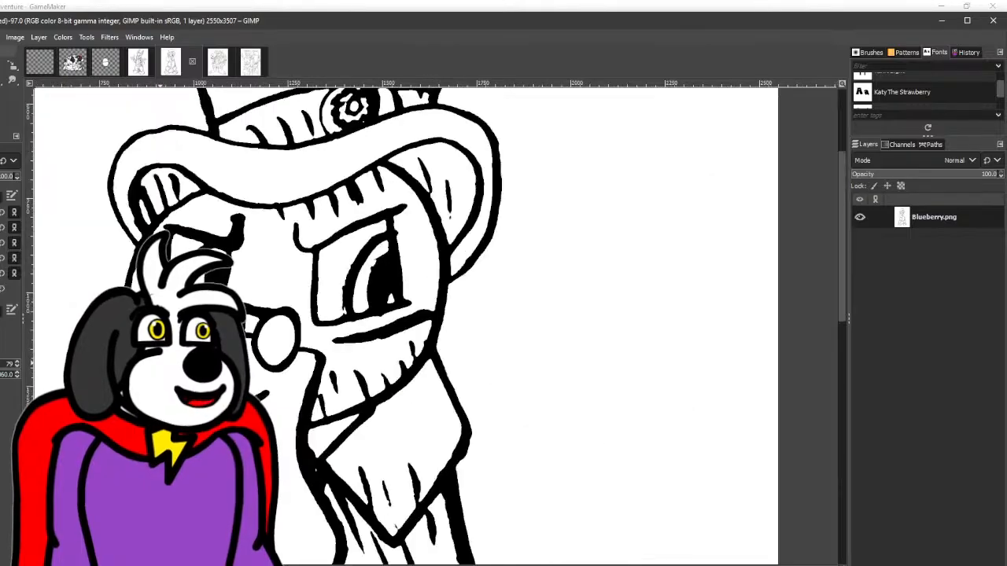
- Erase the small nub on the inner edge of Blueberry's left-hand body outline, just above the belt
{"action": "left_click_drag", "start_coordinate": [304, 541], "coordinate": [312, 269]}
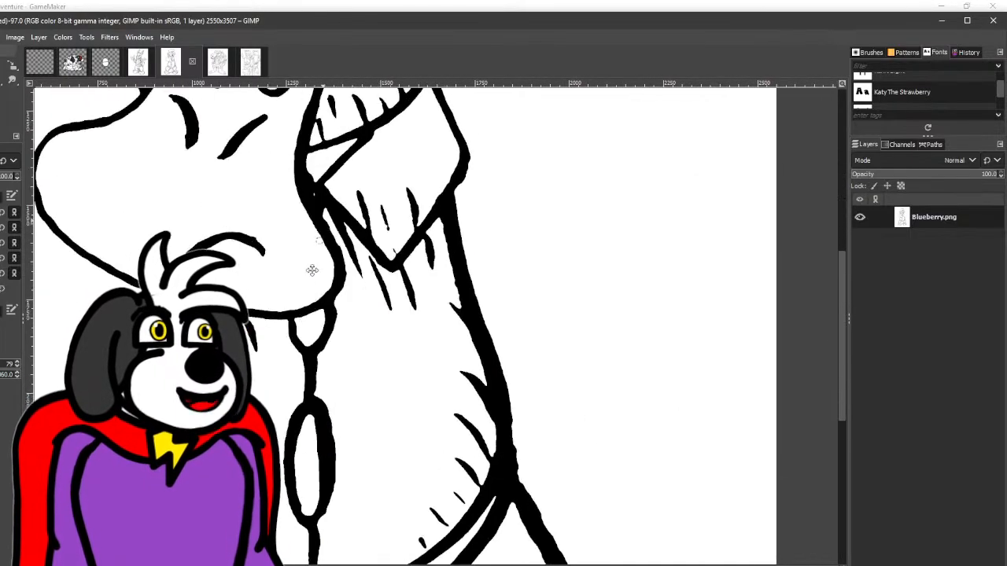
{"action": "scroll", "coordinate": [186, 287], "scroll_direction": "up", "scroll_amount": 4}
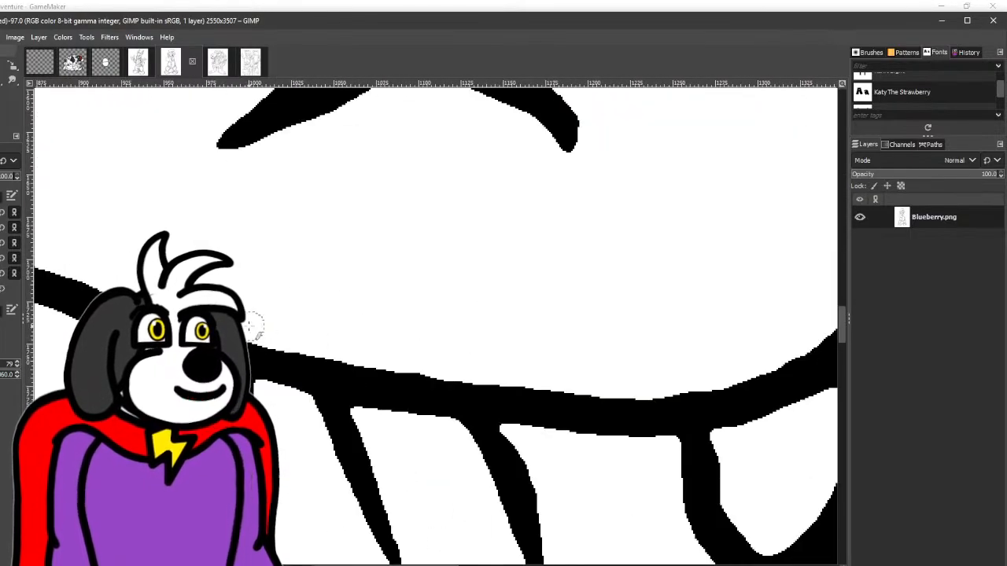
{"action": "scroll", "coordinate": [298, 330], "scroll_direction": "down", "scroll_amount": 3}
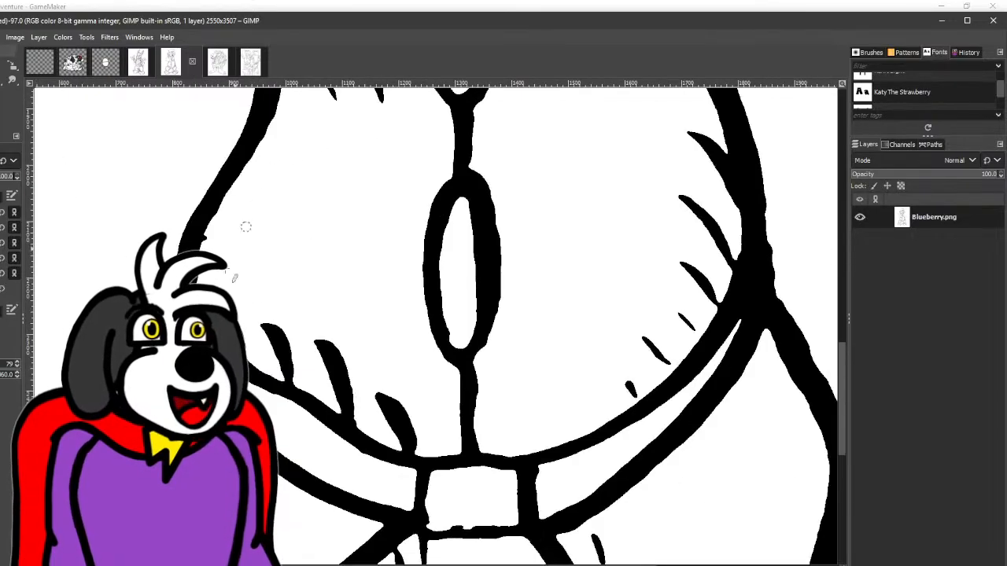
{"action": "scroll", "coordinate": [221, 246], "scroll_direction": "up", "scroll_amount": 2}
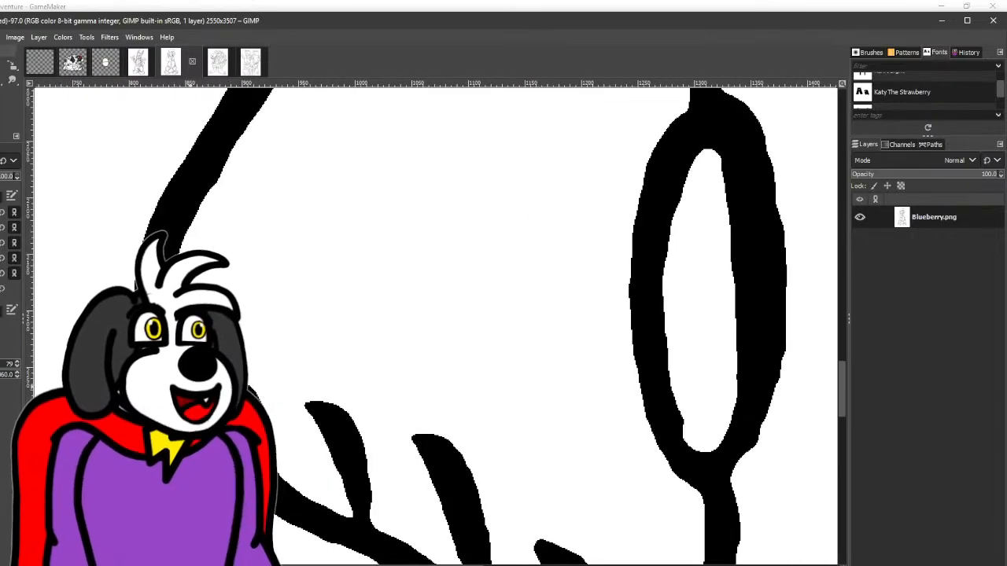
{"action": "left_click_drag", "start_coordinate": [129, 482], "coordinate": [178, 255]}
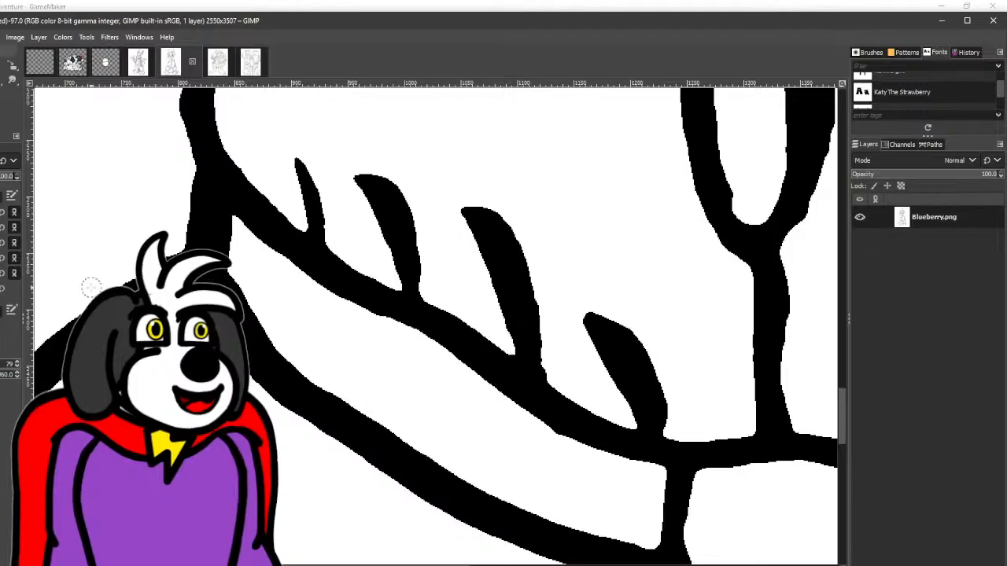
- Erase the bumps along the inner lower edge of Blueberry's belt buckle to leave an even line
{"action": "scroll", "coordinate": [92, 288], "scroll_direction": "down", "scroll_amount": 4}
{"action": "left_click_drag", "start_coordinate": [152, 297], "coordinate": [162, 208]}
{"action": "scroll", "coordinate": [272, 257], "scroll_direction": "up", "scroll_amount": 5}
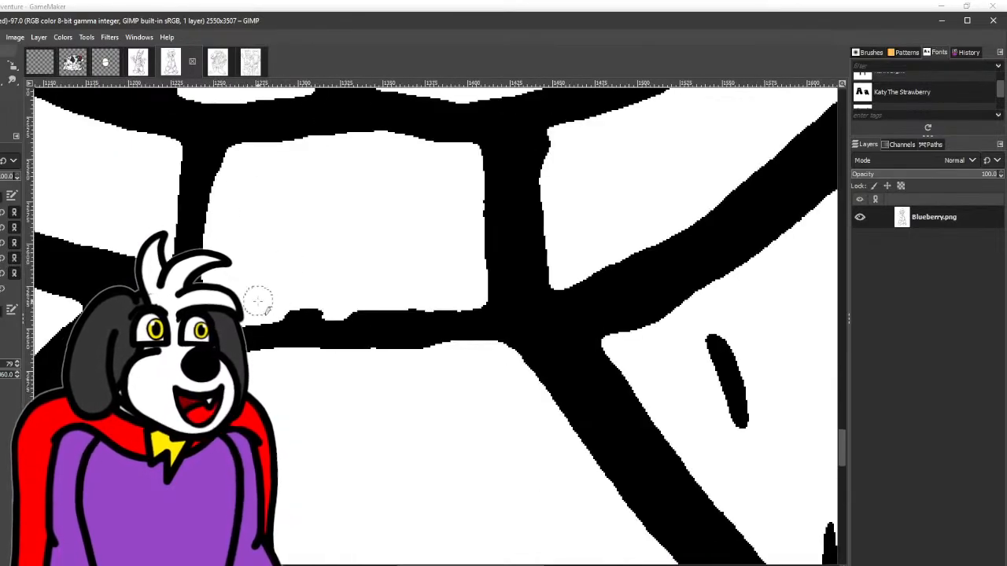
{"action": "mouse_move", "coordinate": [258, 300]}
{"action": "left_mouse_down"}
{"action": "mouse_move", "coordinate": [307, 307]}
{"action": "mouse_move", "coordinate": [443, 297]}
{"action": "mouse_move", "coordinate": [467, 280]}
{"action": "left_mouse_up"}
{"action": "scroll", "coordinate": [446, 252], "scroll_direction": "down", "scroll_amount": 2}
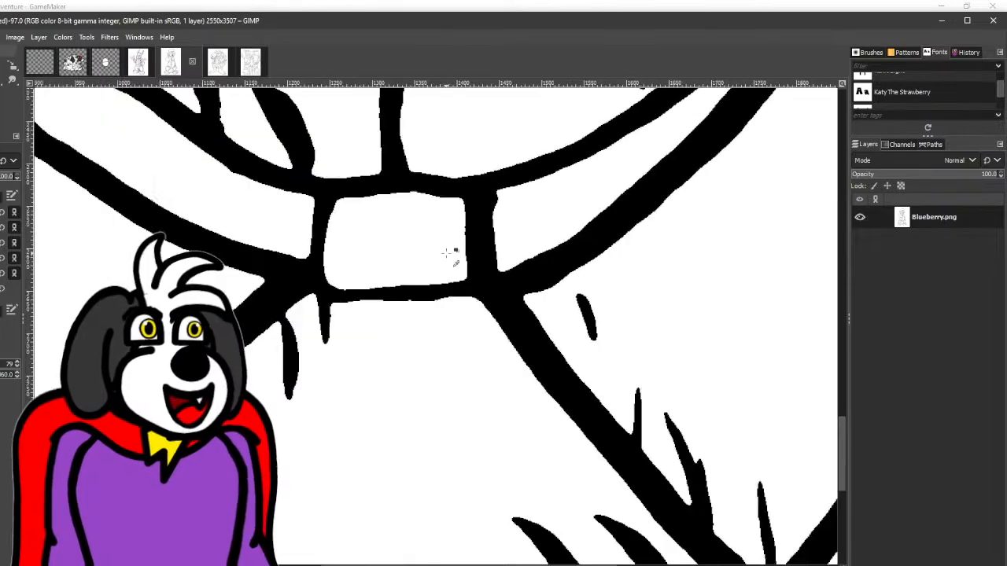
{"action": "scroll", "coordinate": [446, 252], "scroll_direction": "down", "scroll_amount": 5}
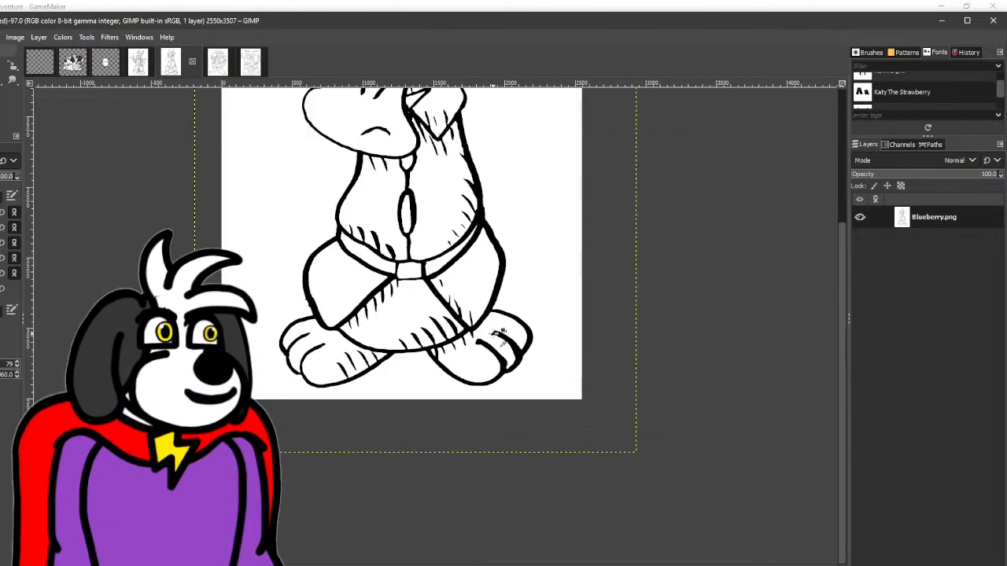
- Erase the stray bumps from the outer edge of Blueberry's left-hand thigh outline, just above the foot
{"action": "left_click_drag", "start_coordinate": [494, 334], "coordinate": [465, 364]}
{"action": "scroll", "coordinate": [276, 335], "scroll_direction": "up", "scroll_amount": 5}
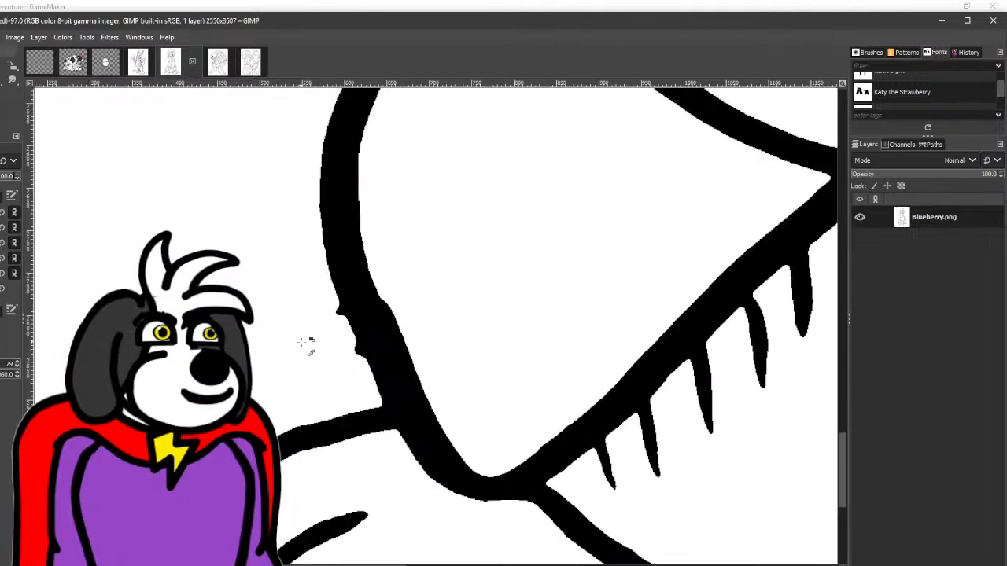
{"action": "scroll", "coordinate": [305, 342], "scroll_direction": "up", "scroll_amount": 3}
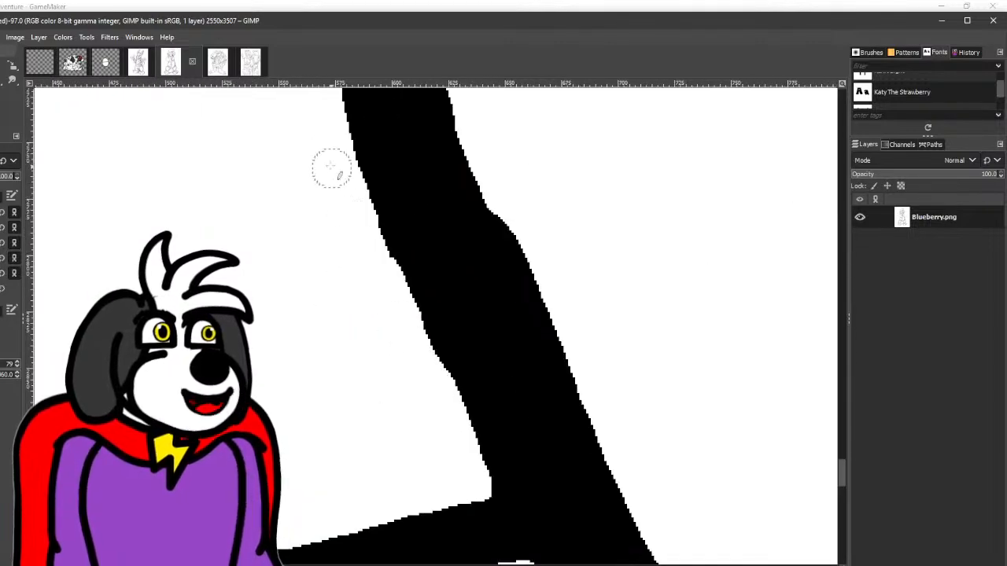
{"action": "scroll", "coordinate": [332, 168], "scroll_direction": "down", "scroll_amount": 8}
{"action": "scroll", "coordinate": [356, 344], "scroll_direction": "up", "scroll_amount": 2}
{"action": "scroll", "coordinate": [356, 344], "scroll_direction": "up", "scroll_amount": 2}
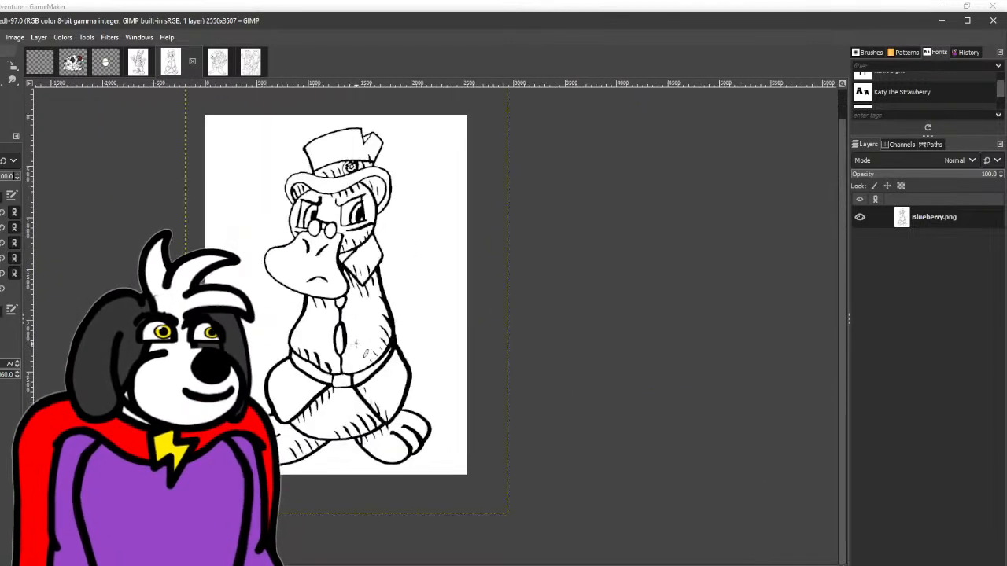
- Apply a Gaussian Blur to the whole Blueberry drawing to soften the jagged line edges
{"action": "left_click", "coordinate": [109, 37]}
{"action": "mouse_move", "coordinate": [145, 118]}
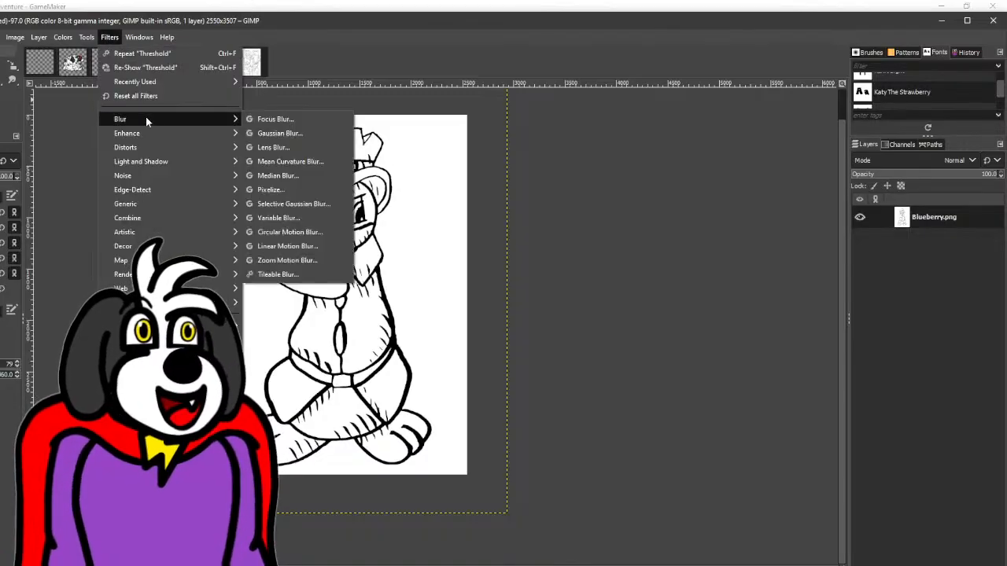
{"action": "left_click", "coordinate": [279, 133]}
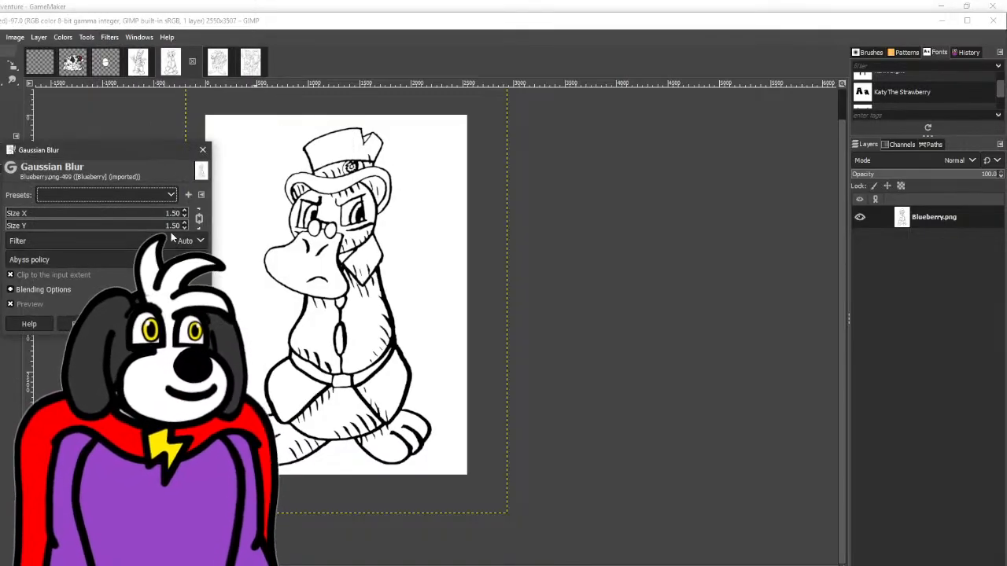
{"action": "left_click", "coordinate": [185, 212]}
{"action": "left_click", "coordinate": [133, 324]}
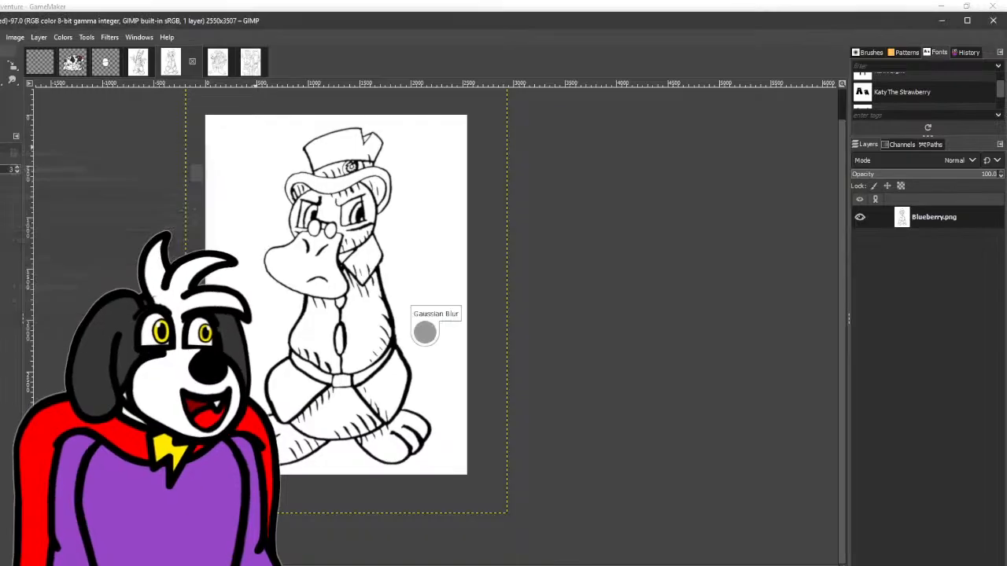
- Apply a Threshold to the blurred Blueberry drawing with the lower limit set to 213
{"action": "left_click", "coordinate": [62, 37]}
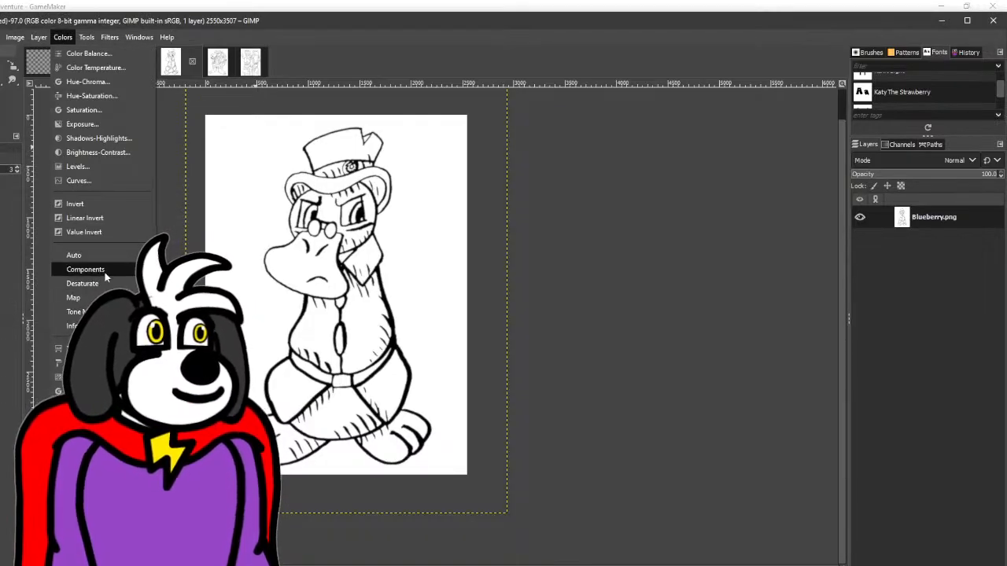
{"action": "left_click", "coordinate": [79, 348]}
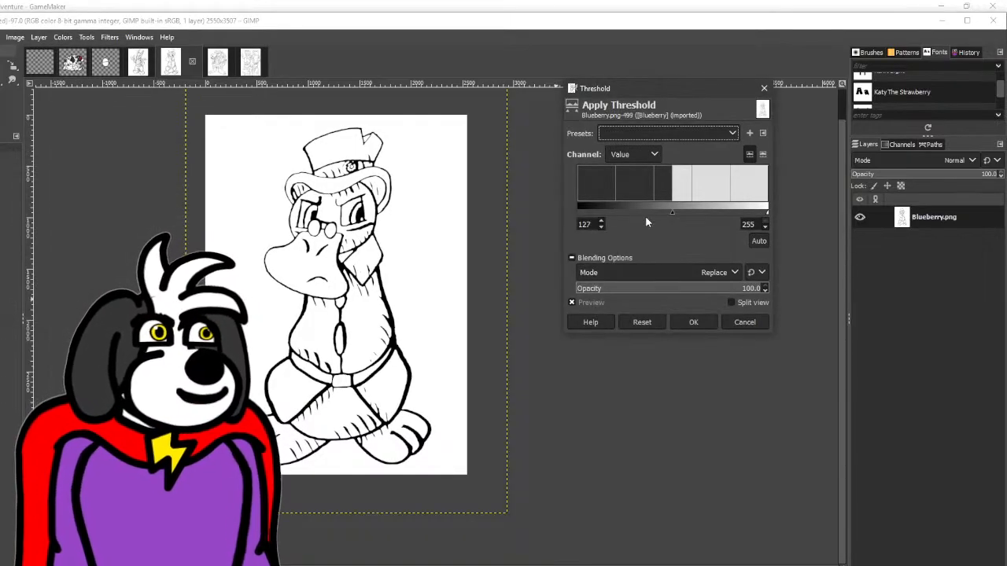
{"action": "left_click_drag", "start_coordinate": [672, 212], "coordinate": [736, 213]}
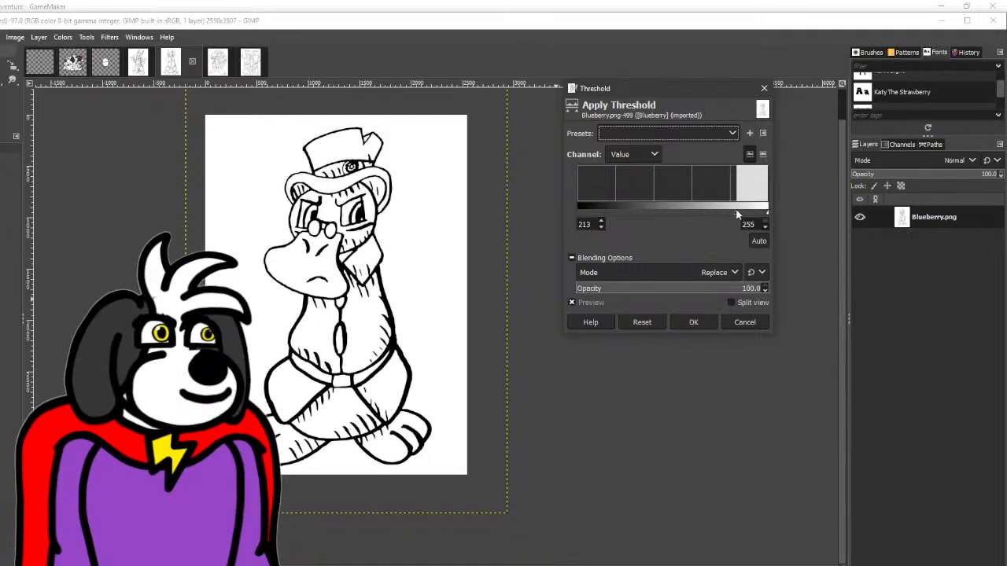
{"action": "left_click", "coordinate": [691, 321]}
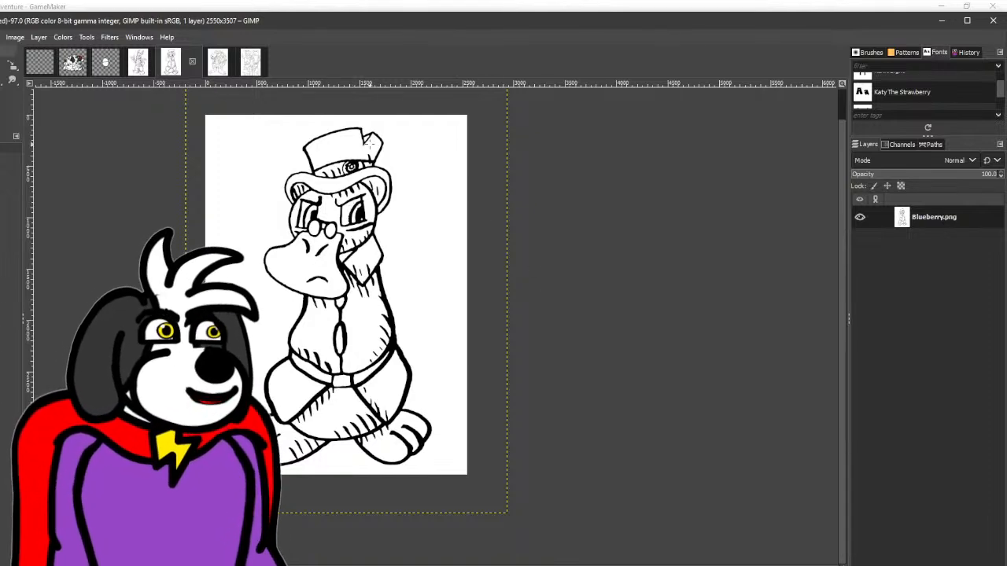
- Paint the smudged gear emblem on Blueberry's hat band white, leaving only an empty round badge
{"action": "scroll", "coordinate": [368, 142], "scroll_direction": "up", "scroll_amount": 3}
{"action": "key", "text": "p"}
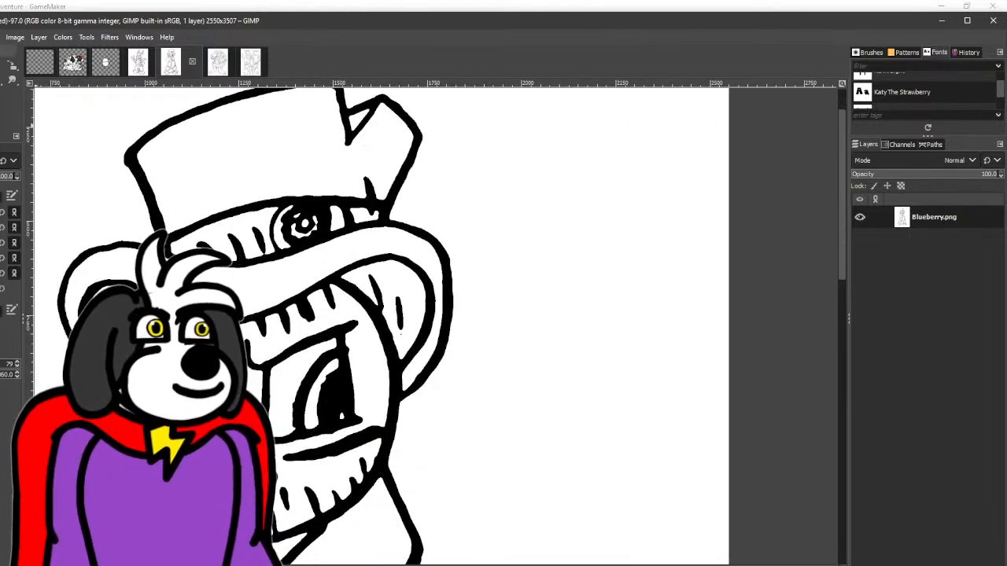
{"action": "scroll", "coordinate": [110, 258], "scroll_direction": "up", "scroll_amount": 3}
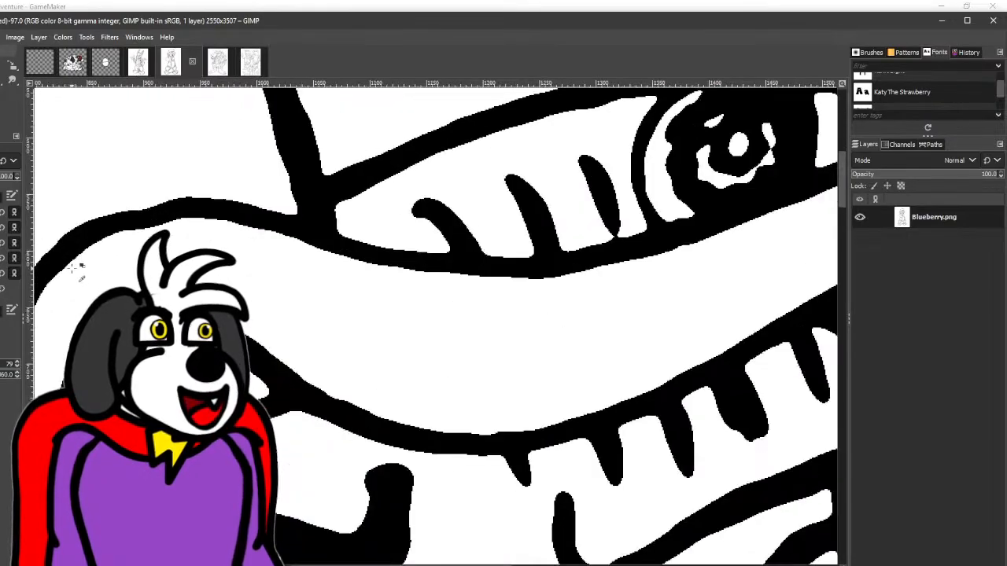
{"action": "left_click_drag", "start_coordinate": [503, 204], "coordinate": [109, 386]}
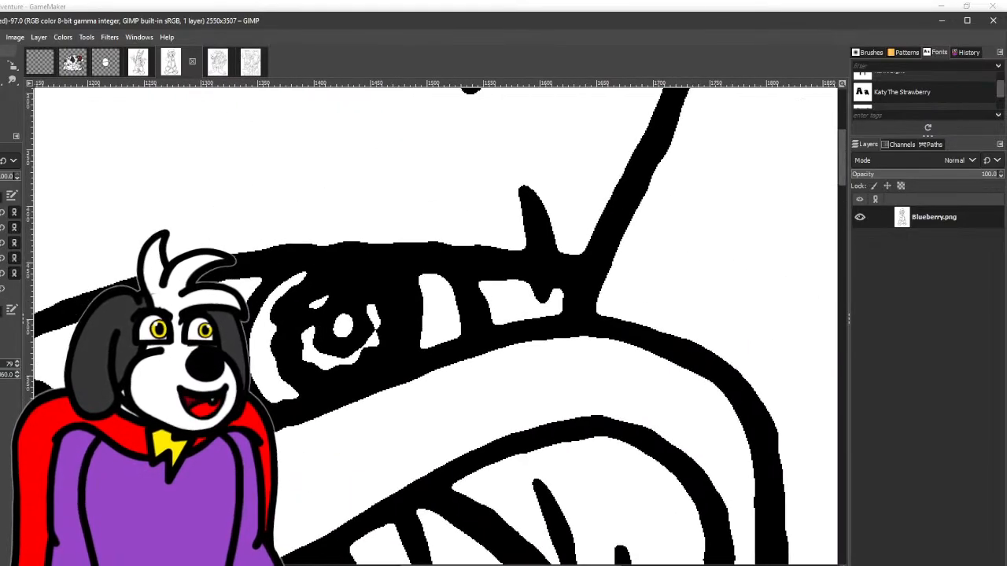
{"action": "mouse_move", "coordinate": [260, 335]}
{"action": "left_mouse_down"}
{"action": "mouse_move", "coordinate": [278, 288]}
{"action": "mouse_move", "coordinate": [329, 268]}
{"action": "mouse_move", "coordinate": [378, 272]}
{"action": "mouse_move", "coordinate": [397, 288]}
{"action": "mouse_move", "coordinate": [408, 326]}
{"action": "mouse_move", "coordinate": [393, 356]}
{"action": "mouse_move", "coordinate": [264, 400]}
{"action": "mouse_move", "coordinate": [258, 390]}
{"action": "mouse_move", "coordinate": [302, 351]}
{"action": "mouse_move", "coordinate": [304, 380]}
{"action": "mouse_move", "coordinate": [280, 369]}
{"action": "mouse_move", "coordinate": [295, 292]}
{"action": "mouse_move", "coordinate": [361, 283]}
{"action": "mouse_move", "coordinate": [390, 307]}
{"action": "mouse_move", "coordinate": [349, 368]}
{"action": "mouse_move", "coordinate": [291, 331]}
{"action": "mouse_move", "coordinate": [381, 317]}
{"action": "mouse_move", "coordinate": [310, 326]}
{"action": "mouse_move", "coordinate": [384, 327]}
{"action": "mouse_move", "coordinate": [324, 369]}
{"action": "mouse_move", "coordinate": [280, 343]}
{"action": "mouse_move", "coordinate": [337, 294]}
{"action": "mouse_move", "coordinate": [399, 341]}
{"action": "mouse_move", "coordinate": [337, 339]}
{"action": "left_mouse_up"}
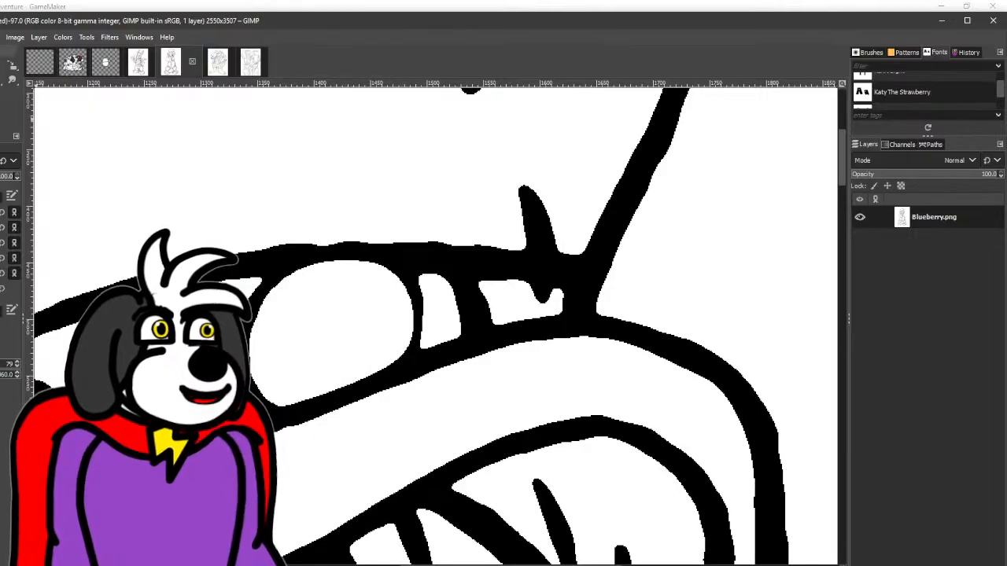
- Redraw the hat badge's emblem as a toothed black gear outline with a thick ring at its centre
{"action": "mouse_move", "coordinate": [364, 356]}
{"action": "left_mouse_down"}
{"action": "mouse_move", "coordinate": [308, 335]}
{"action": "mouse_move", "coordinate": [353, 300]}
{"action": "mouse_move", "coordinate": [383, 327]}
{"action": "mouse_move", "coordinate": [348, 367]}
{"action": "left_mouse_up"}
{"action": "mouse_move", "coordinate": [288, 399]}
{"action": "left_mouse_down"}
{"action": "mouse_move", "coordinate": [318, 412]}
{"action": "mouse_move", "coordinate": [353, 395]}
{"action": "mouse_move", "coordinate": [382, 446]}
{"action": "mouse_move", "coordinate": [405, 386]}
{"action": "mouse_move", "coordinate": [457, 384]}
{"action": "mouse_move", "coordinate": [418, 316]}
{"action": "mouse_move", "coordinate": [454, 262]}
{"action": "mouse_move", "coordinate": [393, 270]}
{"action": "mouse_move", "coordinate": [374, 264]}
{"action": "mouse_move", "coordinate": [348, 228]}
{"action": "mouse_move", "coordinate": [323, 282]}
{"action": "mouse_move", "coordinate": [253, 259]}
{"action": "mouse_move", "coordinate": [283, 319]}
{"action": "mouse_move", "coordinate": [262, 365]}
{"action": "left_mouse_up"}
{"action": "scroll", "coordinate": [287, 424], "scroll_direction": "down", "scroll_amount": 3}
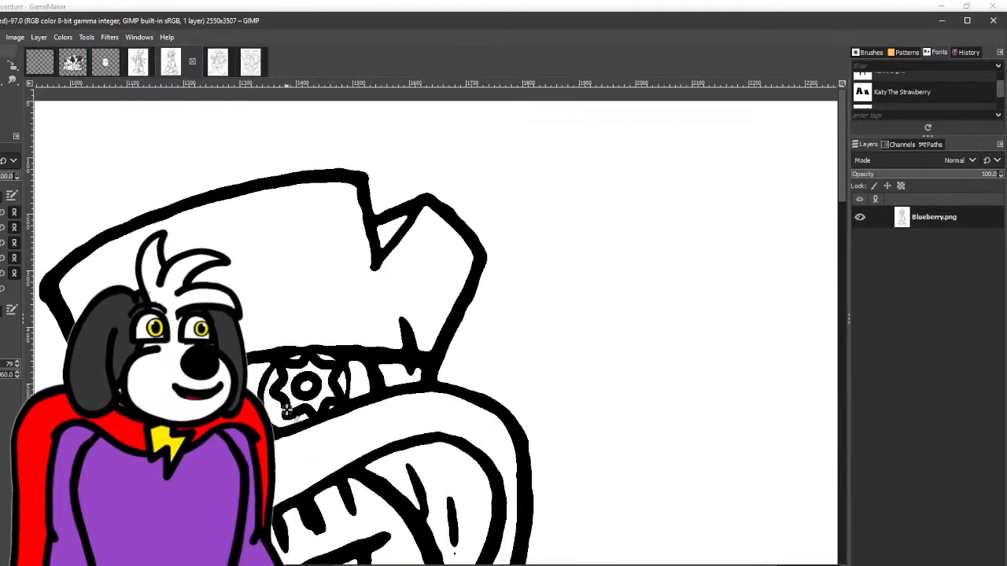
{"action": "left_click_drag", "start_coordinate": [287, 411], "coordinate": [349, 174]}
- Thicken the shading stroke beside the hat badge down to the band's edge and smooth the brim line below it
{"action": "scroll", "coordinate": [313, 194], "scroll_direction": "up", "scroll_amount": 3}
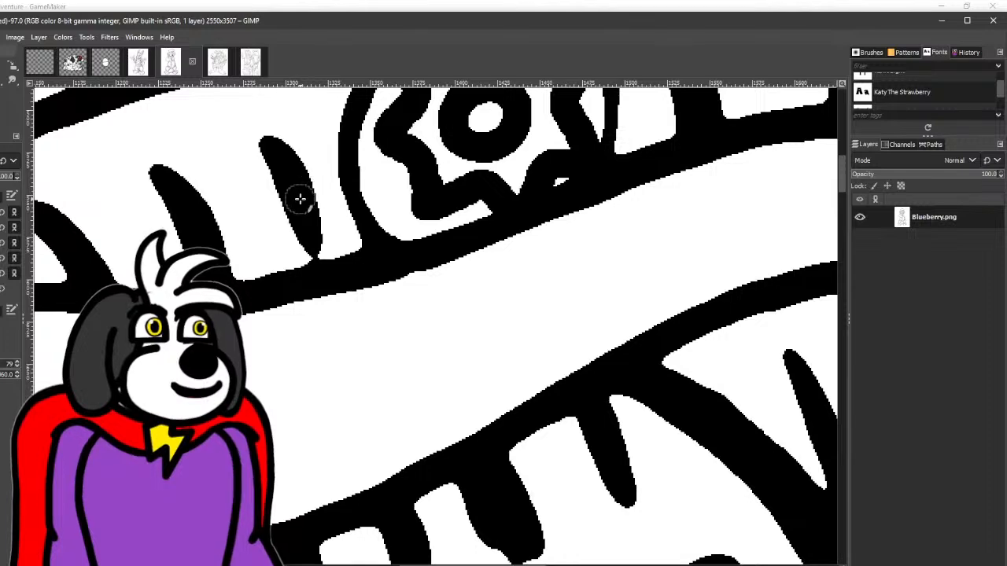
{"action": "scroll", "coordinate": [331, 273], "scroll_direction": "down", "scroll_amount": 1}
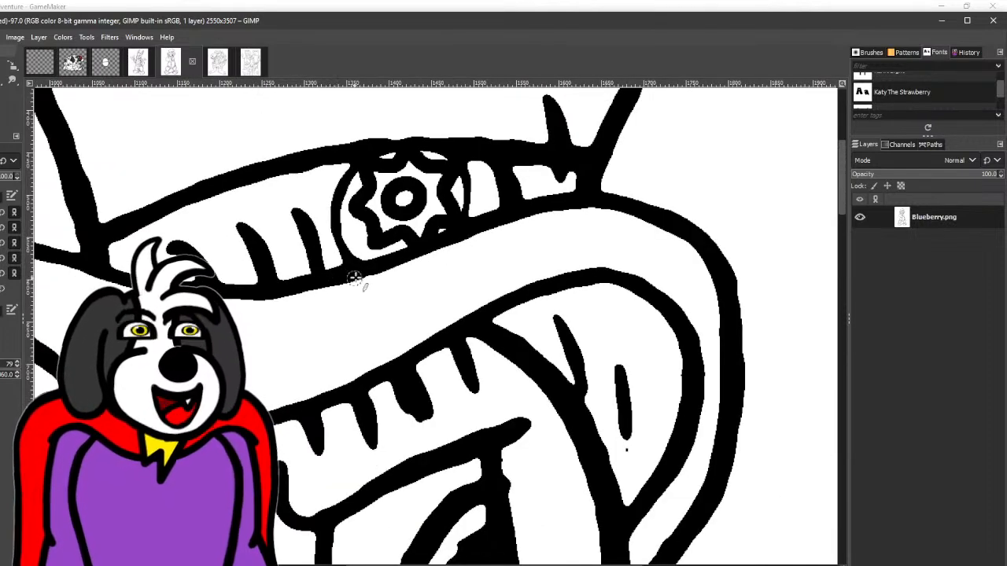
{"action": "scroll", "coordinate": [354, 273], "scroll_direction": "up", "scroll_amount": 2}
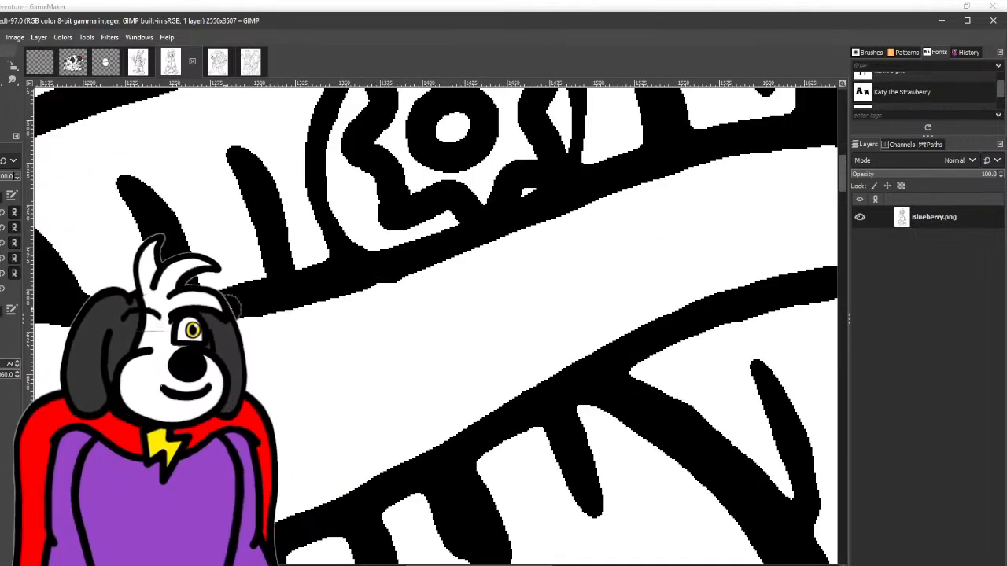
{"action": "left_click_drag", "start_coordinate": [228, 306], "coordinate": [146, 328]}
{"action": "left_click_drag", "start_coordinate": [314, 288], "coordinate": [199, 319]}
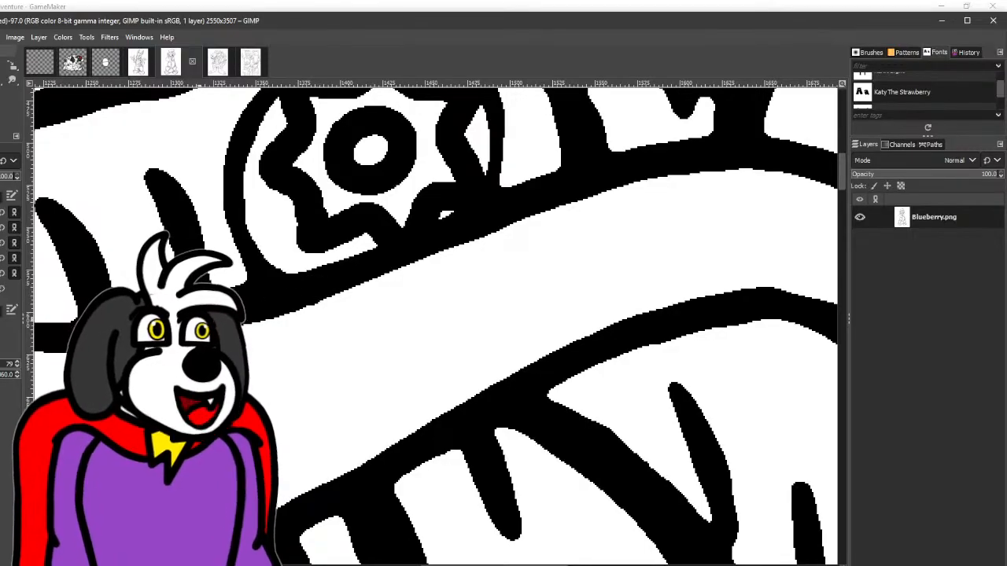
{"action": "scroll", "coordinate": [508, 288], "scroll_direction": "down", "scroll_amount": 1}
{"action": "scroll", "coordinate": [452, 292], "scroll_direction": "down", "scroll_amount": 1}
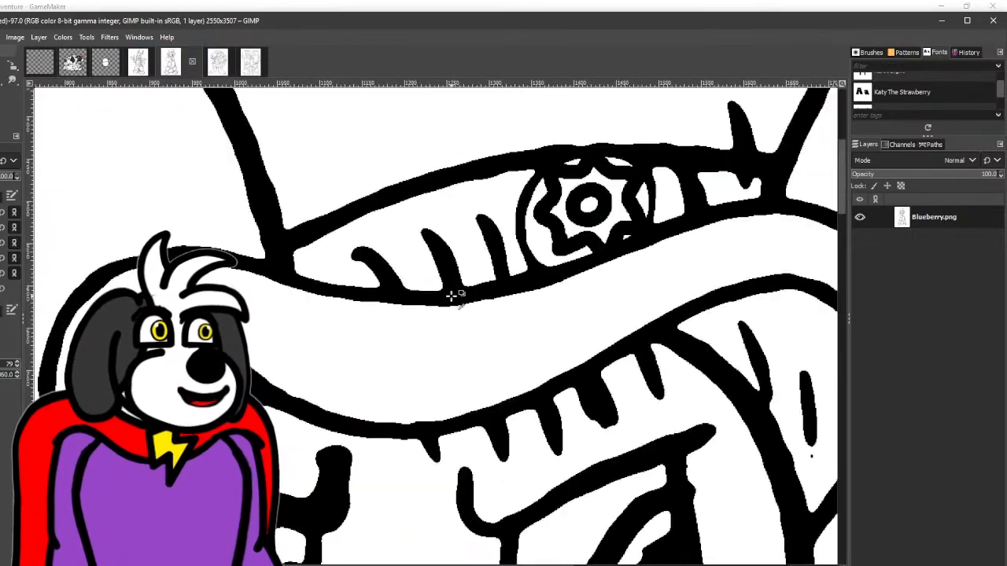
- Even out the outer outline where Blueberry's hat brim curves down on the left-hand side
{"action": "left_click_drag", "start_coordinate": [434, 257], "coordinate": [431, 218]}
{"action": "left_click_drag", "start_coordinate": [192, 170], "coordinate": [344, 235]}
{"action": "scroll", "coordinate": [227, 255], "scroll_direction": "up", "scroll_amount": 1}
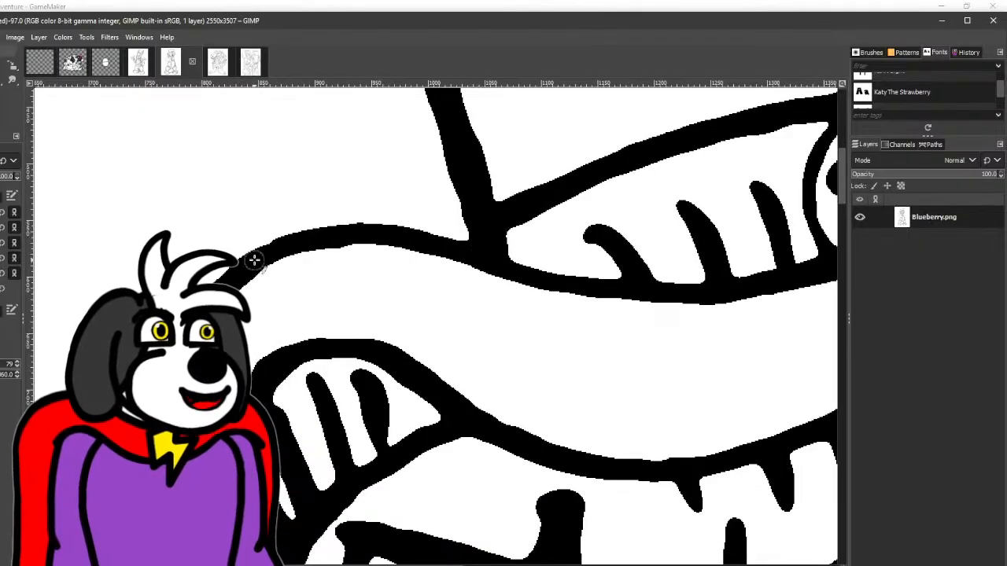
{"action": "left_click_drag", "start_coordinate": [210, 329], "coordinate": [187, 173]}
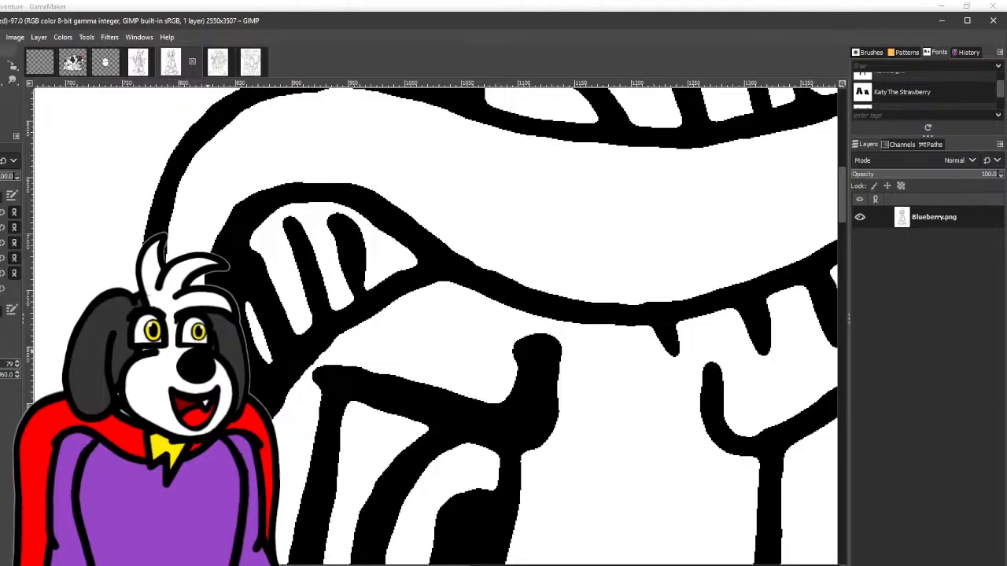
{"action": "scroll", "coordinate": [443, 220], "scroll_direction": "down", "scroll_amount": 2}
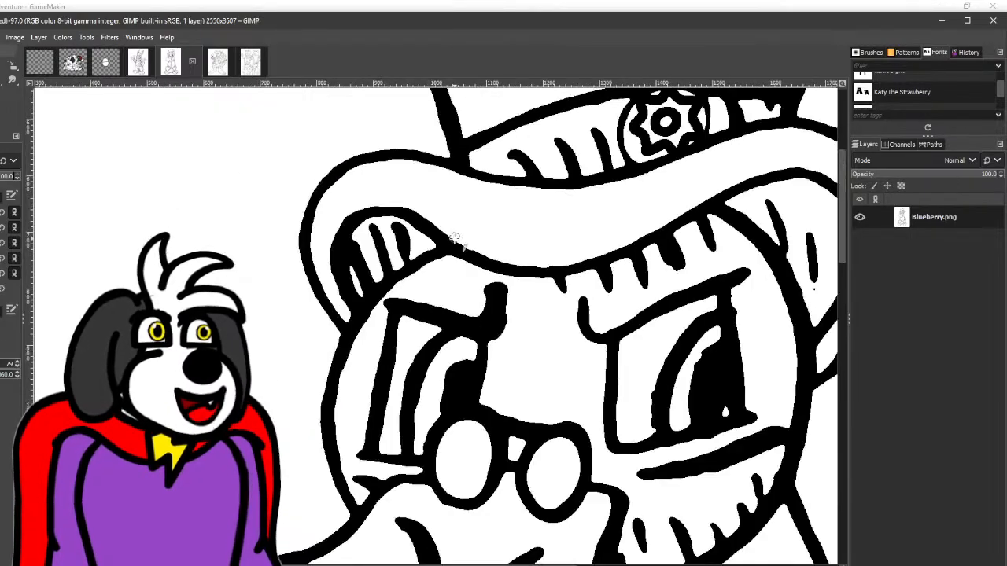
- Trim the blunt inner end of Blueberry's left-hand eyebrow into a curved, tapered point
{"action": "scroll", "coordinate": [353, 226], "scroll_direction": "up", "scroll_amount": 4}
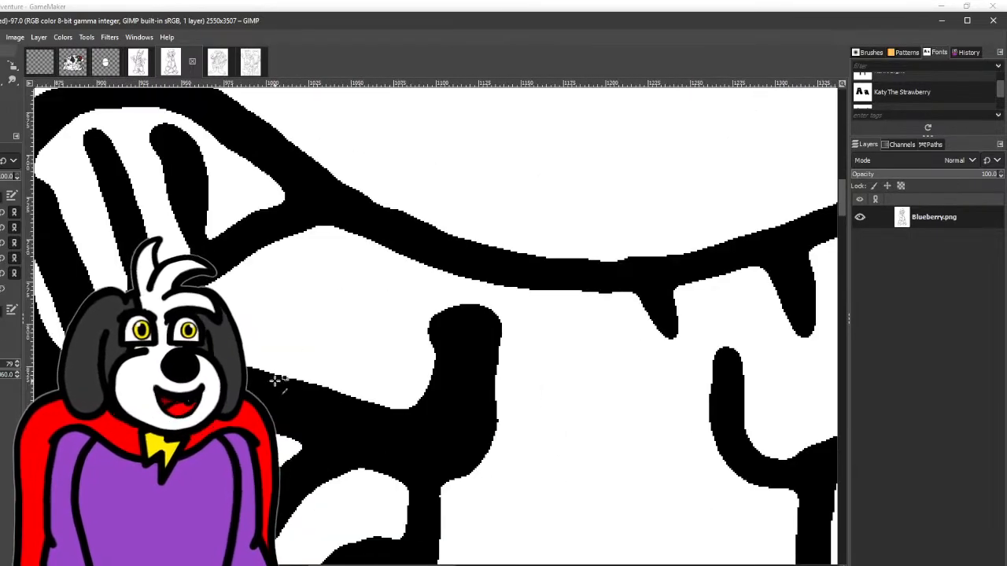
{"action": "mouse_move", "coordinate": [303, 363]}
{"action": "left_mouse_down"}
{"action": "mouse_move", "coordinate": [455, 423]}
{"action": "mouse_move", "coordinate": [491, 408]}
{"action": "mouse_move", "coordinate": [508, 344]}
{"action": "mouse_move", "coordinate": [449, 265]}
{"action": "left_mouse_up"}
{"action": "scroll", "coordinate": [409, 277], "scroll_direction": "right", "scroll_amount": 3}
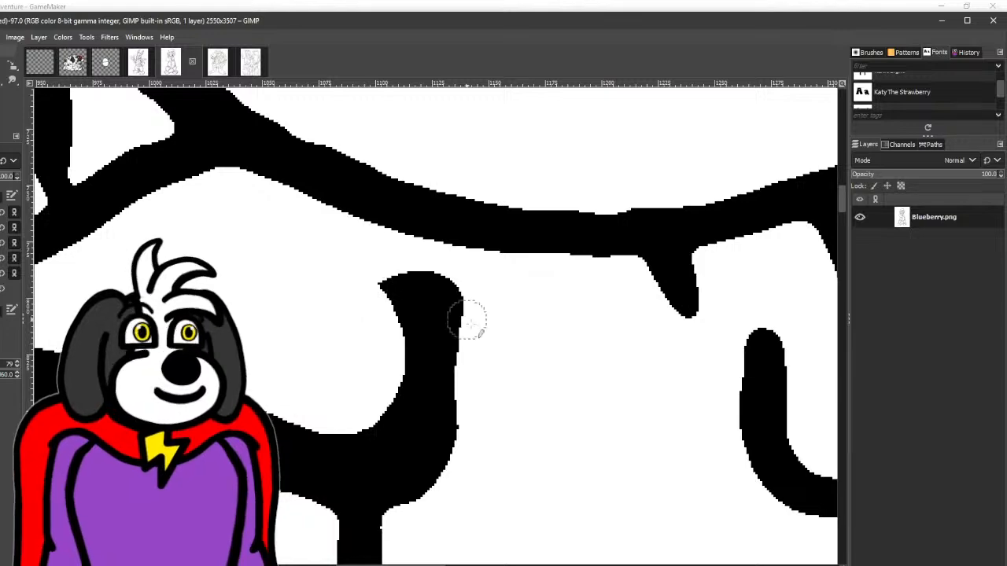
{"action": "mouse_move", "coordinate": [479, 353]}
{"action": "left_mouse_down"}
{"action": "mouse_move", "coordinate": [456, 295]}
{"action": "mouse_move", "coordinate": [394, 261]}
{"action": "left_mouse_up"}
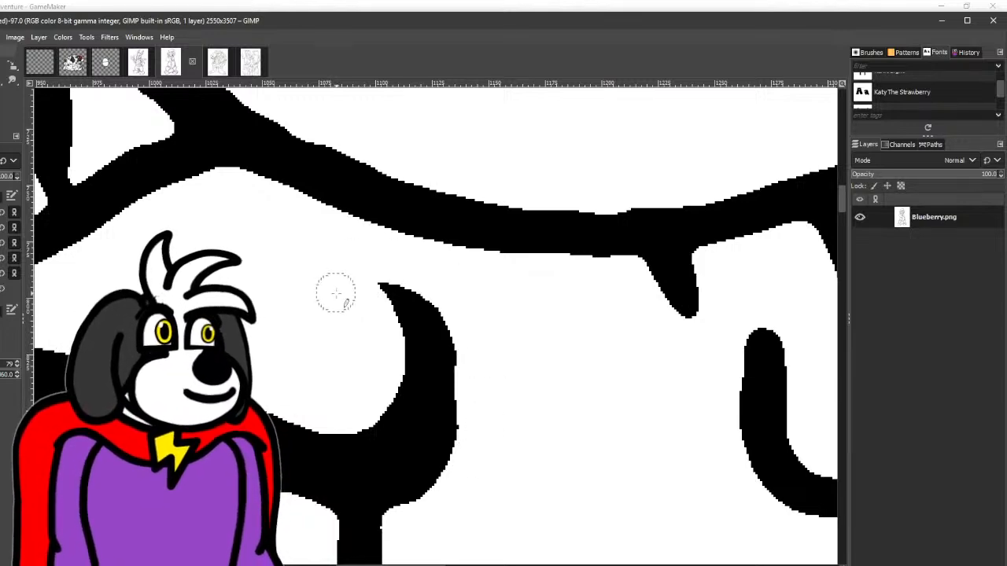
{"action": "scroll", "coordinate": [404, 283], "scroll_direction": "down", "scroll_amount": 4}
{"action": "scroll", "coordinate": [322, 409], "scroll_direction": "up", "scroll_amount": 2}
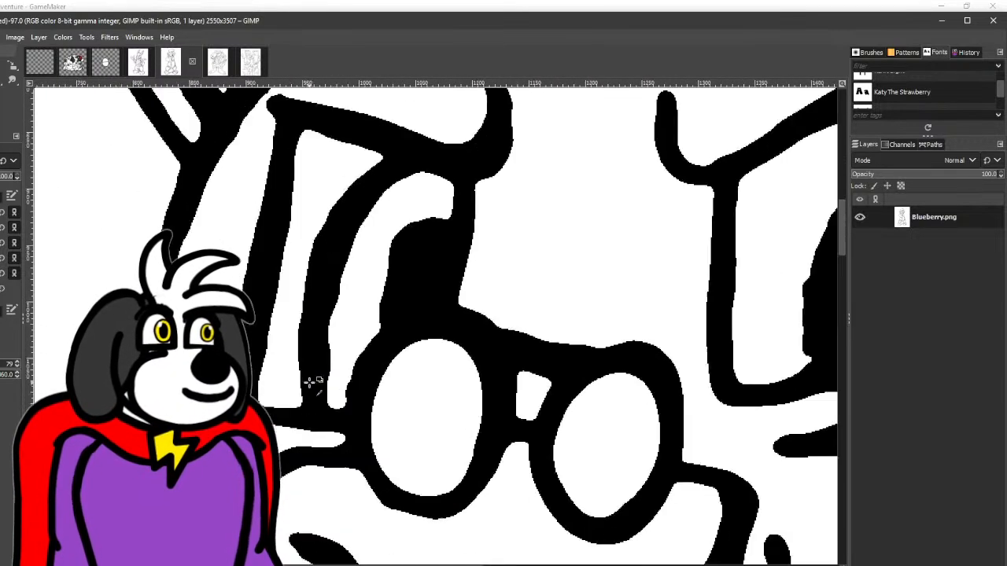
- Smooth the curved iris outline in Blueberry's left-hand eye and straighten the inner side of that eye's outer edge
{"action": "mouse_move", "coordinate": [334, 406]}
{"action": "left_mouse_down"}
{"action": "mouse_move", "coordinate": [351, 255]}
{"action": "mouse_move", "coordinate": [365, 223]}
{"action": "mouse_move", "coordinate": [420, 191]}
{"action": "left_mouse_up"}
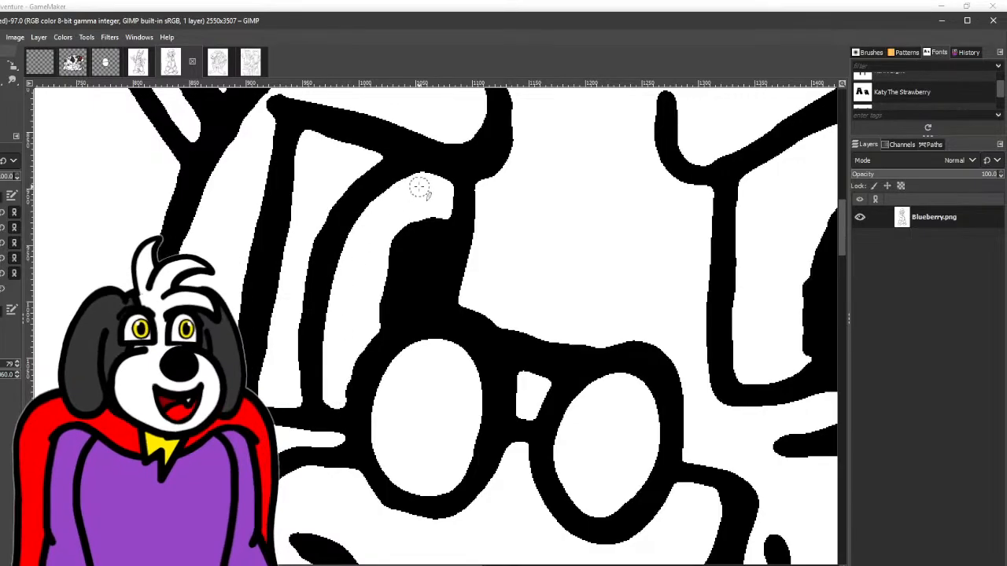
{"action": "left_click", "coordinate": [305, 141]}
{"action": "left_click", "coordinate": [276, 362], "text": "shift"}
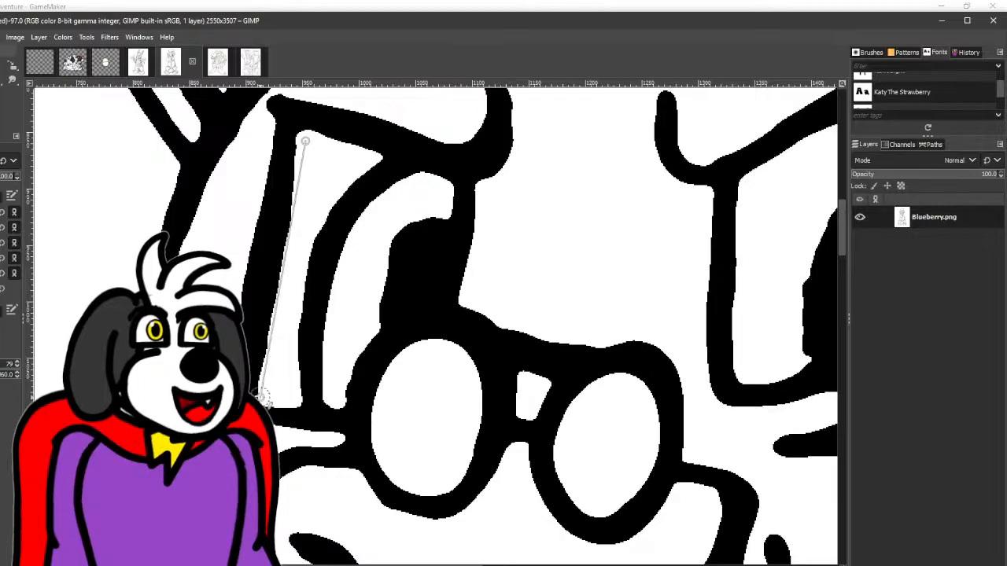
{"action": "scroll", "coordinate": [382, 292], "scroll_direction": "right", "scroll_amount": 3}
{"action": "left_click_drag", "start_coordinate": [203, 288], "coordinate": [178, 290]}
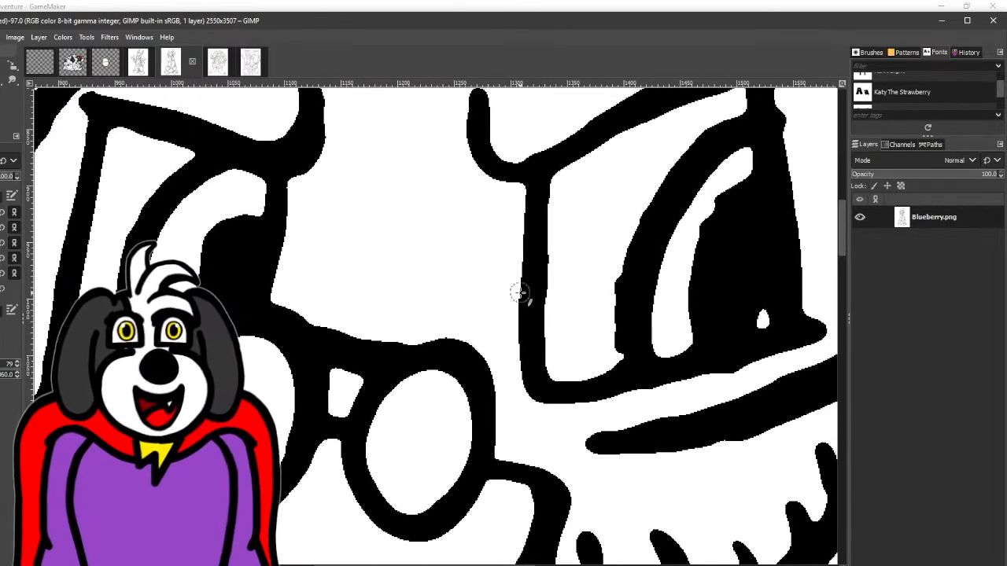
- Trim the bumps off the inner side of the iris outline in Blueberry's right-hand eye
{"action": "left_click_drag", "start_coordinate": [521, 292], "coordinate": [254, 302]}
{"action": "left_click_drag", "start_coordinate": [340, 285], "coordinate": [308, 353]}
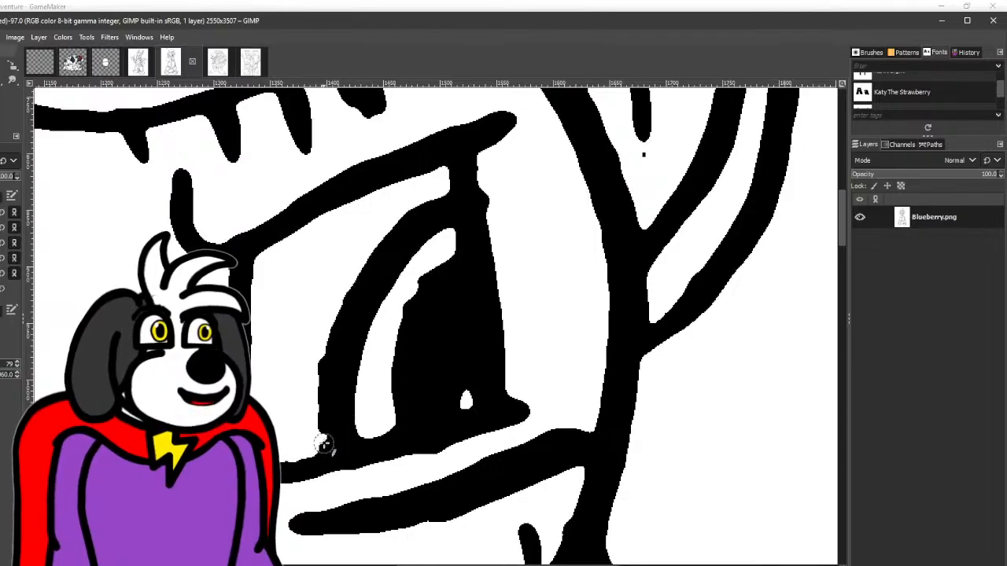
{"action": "left_click_drag", "start_coordinate": [323, 444], "coordinate": [322, 310]}
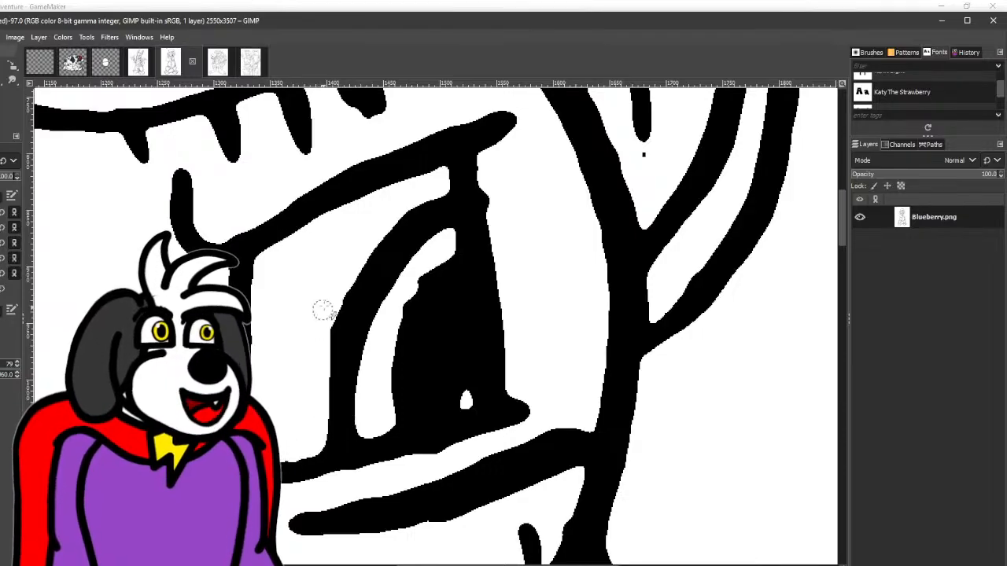
- Straighten the outer edge of Blueberry's right-hand eye and erase the stray speck below the hat brim's shading stroke
{"action": "left_click", "coordinate": [488, 163]}
{"action": "left_click", "coordinate": [515, 391], "text": "shift"}
{"action": "mouse_move", "coordinate": [634, 156]}
{"action": "left_mouse_down"}
{"action": "mouse_move", "coordinate": [452, 296]}
{"action": "mouse_move", "coordinate": [550, 222]}
{"action": "left_mouse_up"}
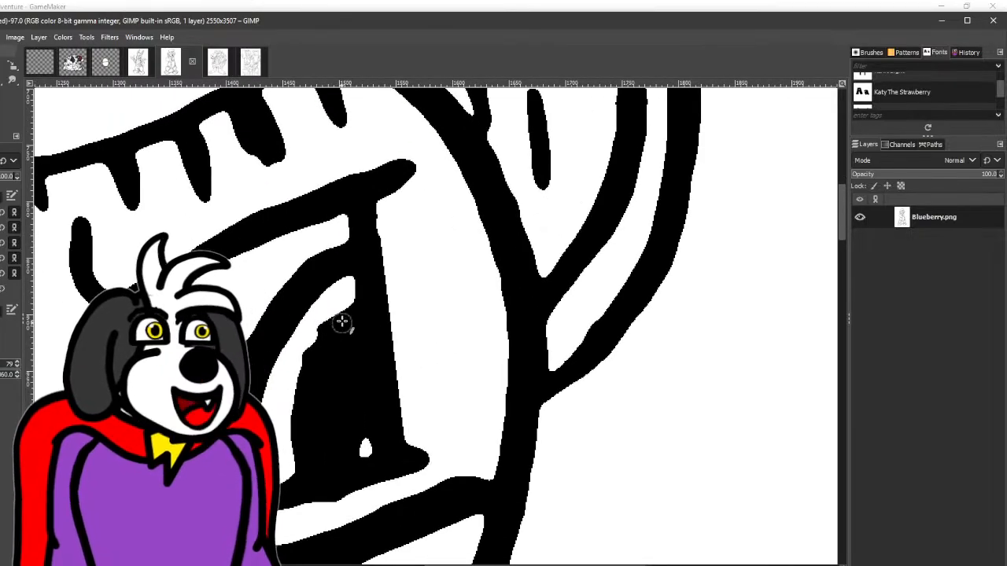
- Smooth the right-hand pupil's edge beside its white highlight and even out the underside of the eye's lower line
{"action": "left_click_drag", "start_coordinate": [344, 303], "coordinate": [284, 371]}
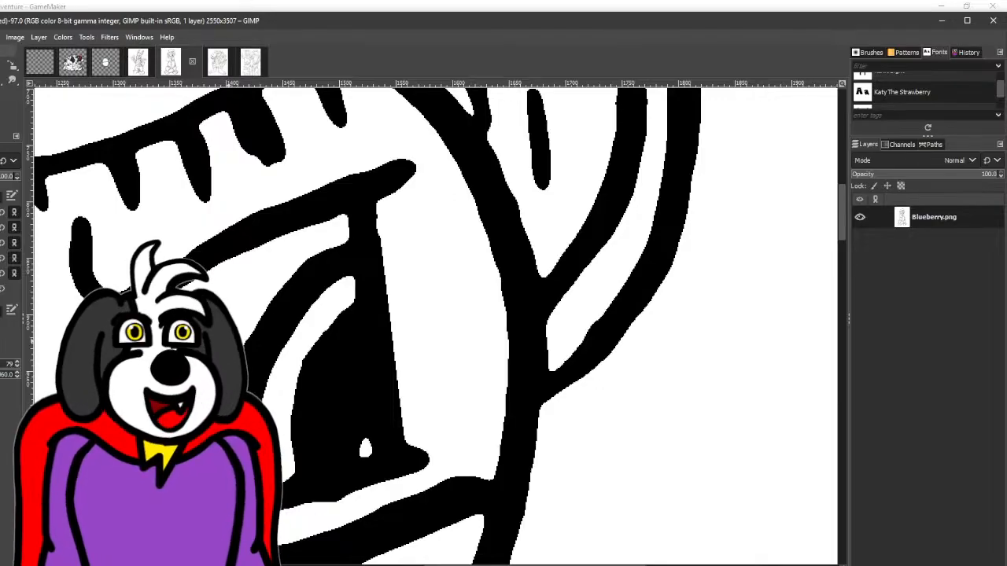
{"action": "scroll", "coordinate": [235, 293], "scroll_direction": "down", "scroll_amount": 2}
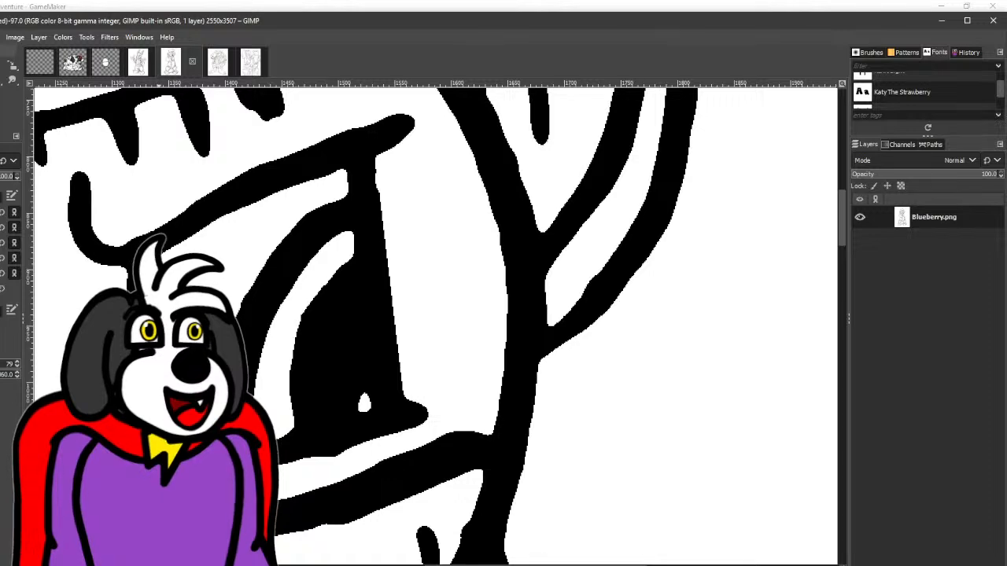
{"action": "left_click", "coordinate": [460, 420], "text": "shift"}
{"action": "mouse_move", "coordinate": [463, 418]}
{"action": "left_mouse_down"}
{"action": "mouse_move", "coordinate": [487, 322]}
{"action": "mouse_move", "coordinate": [323, 393]}
{"action": "mouse_move", "coordinate": [495, 400]}
{"action": "left_mouse_up"}
{"action": "scroll", "coordinate": [496, 399], "scroll_direction": "down", "scroll_amount": 1}
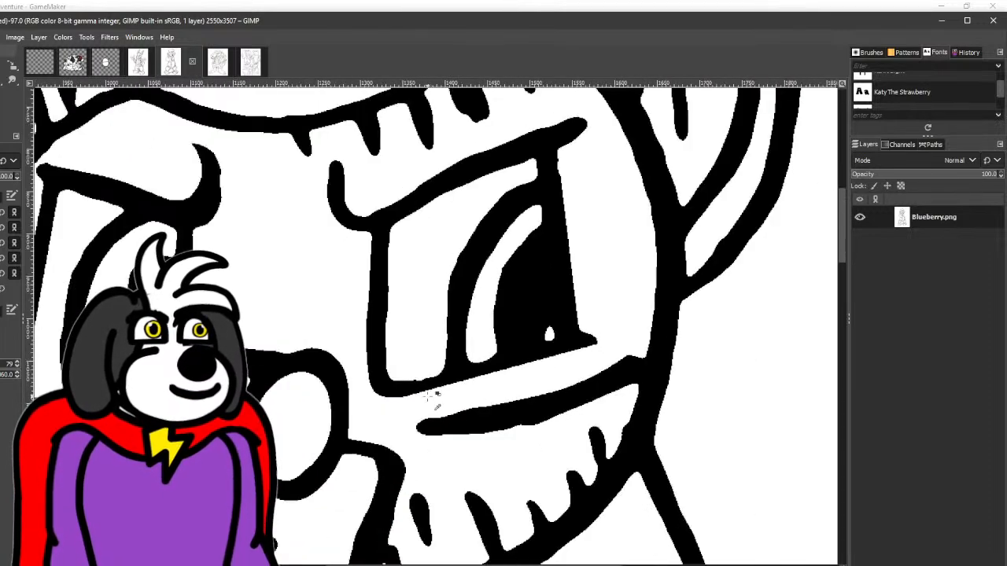
- Examine Blueberry's face and glasses up close and check the line work over the whole figure
{"action": "scroll", "coordinate": [356, 258], "scroll_direction": "down", "scroll_amount": 3}
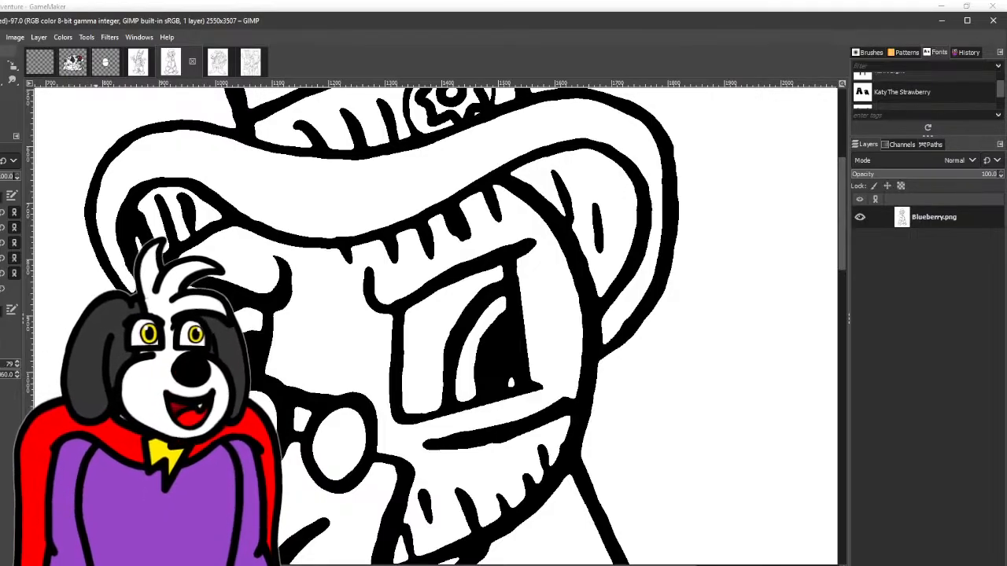
{"action": "scroll", "coordinate": [404, 378], "scroll_direction": "up", "scroll_amount": 3}
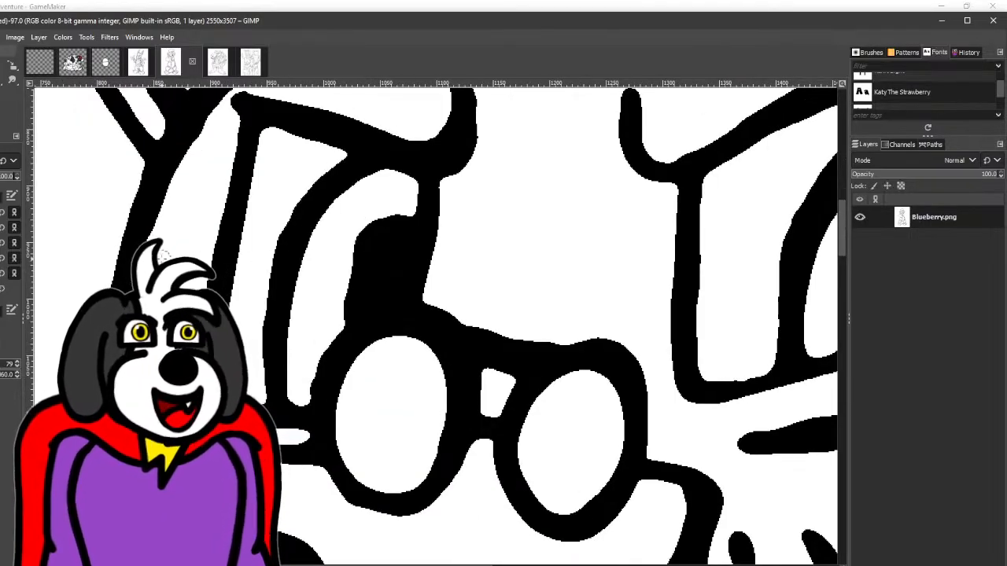
{"action": "scroll", "coordinate": [197, 249], "scroll_direction": "down", "scroll_amount": 3}
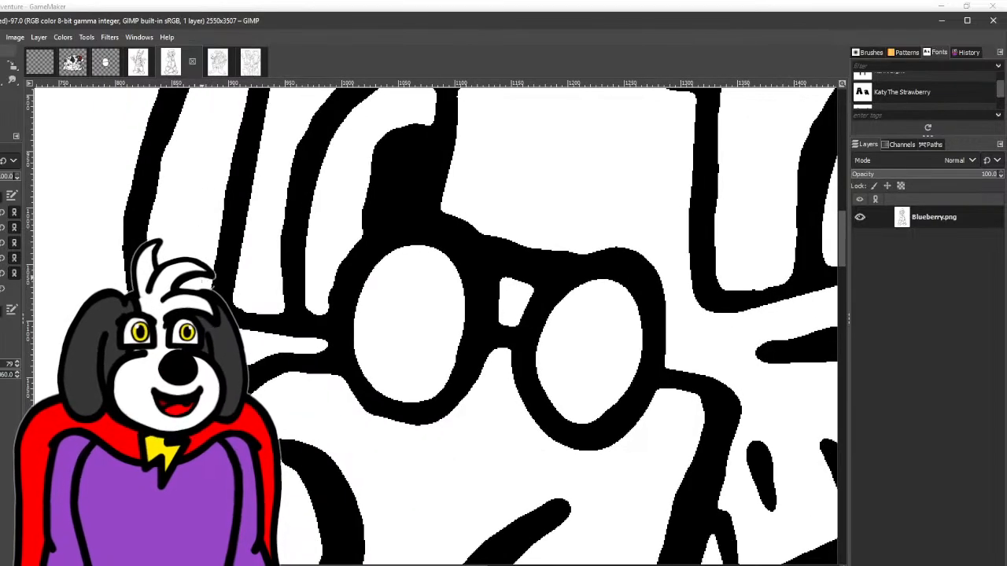
{"action": "left_click_drag", "start_coordinate": [174, 350], "coordinate": [107, 471]}
{"action": "scroll", "coordinate": [107, 471], "scroll_direction": "down", "scroll_amount": 2}
{"action": "left_click_drag", "start_coordinate": [181, 460], "coordinate": [192, 371]}
{"action": "scroll", "coordinate": [192, 371], "scroll_direction": "down", "scroll_amount": 2}
{"action": "left_click_drag", "start_coordinate": [206, 411], "coordinate": [201, 294]}
{"action": "scroll", "coordinate": [201, 294], "scroll_direction": "down", "scroll_amount": 2}
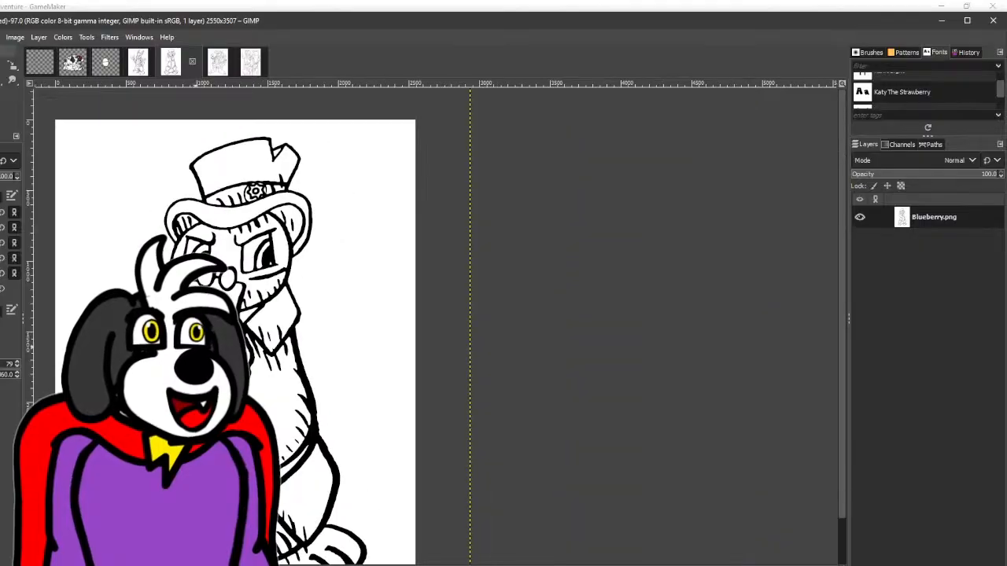
{"action": "left_click_drag", "start_coordinate": [195, 344], "coordinate": [207, 268]}
- Apply a Gaussian Blur of 2.50 in X and Y to the Blueberry drawing
{"action": "left_click", "coordinate": [71, 37]}
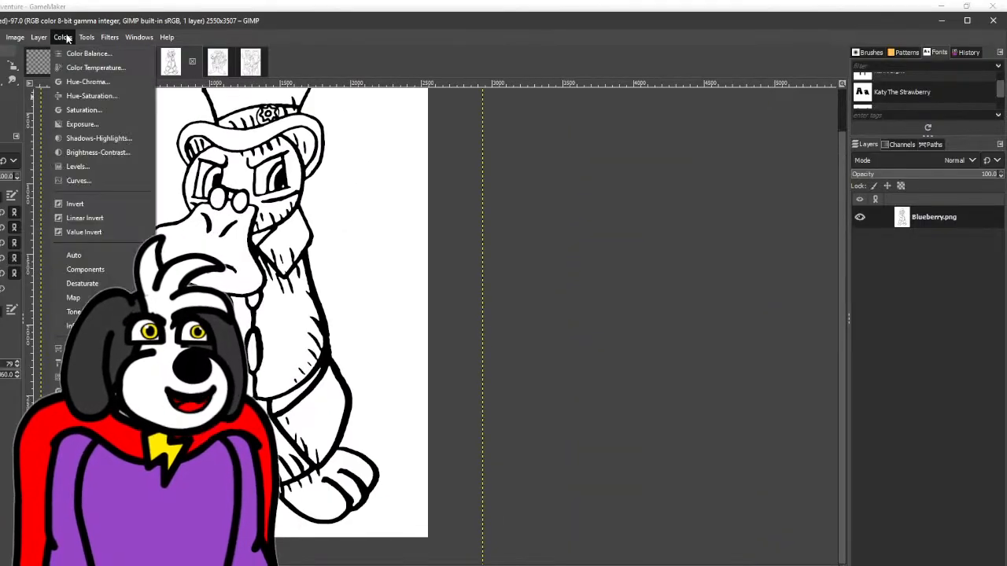
{"action": "left_click", "coordinate": [18, 38]}
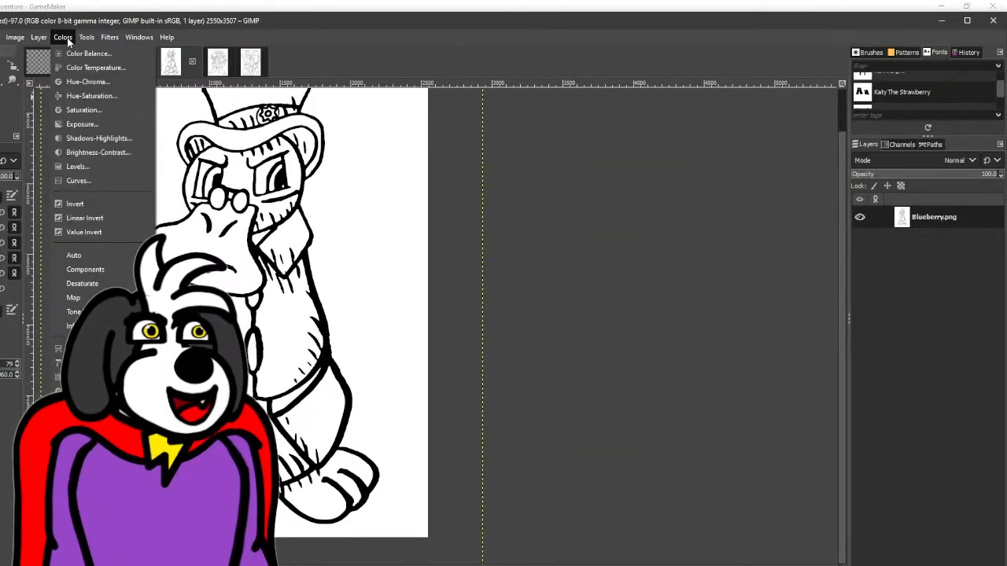
{"action": "mouse_move", "coordinate": [109, 38]}
{"action": "mouse_move", "coordinate": [137, 118]}
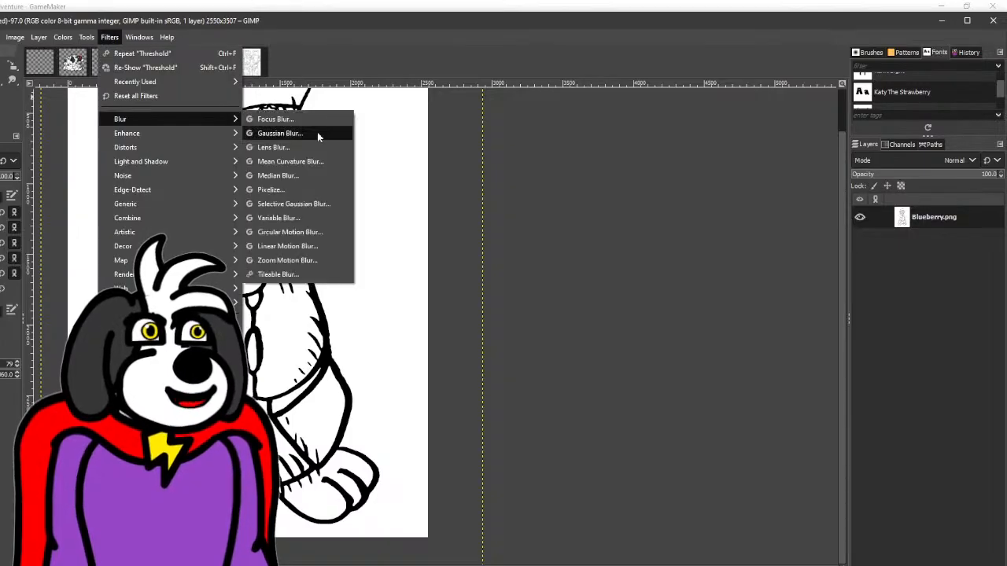
{"action": "left_click", "coordinate": [313, 133]}
{"action": "left_click", "coordinate": [185, 211]}
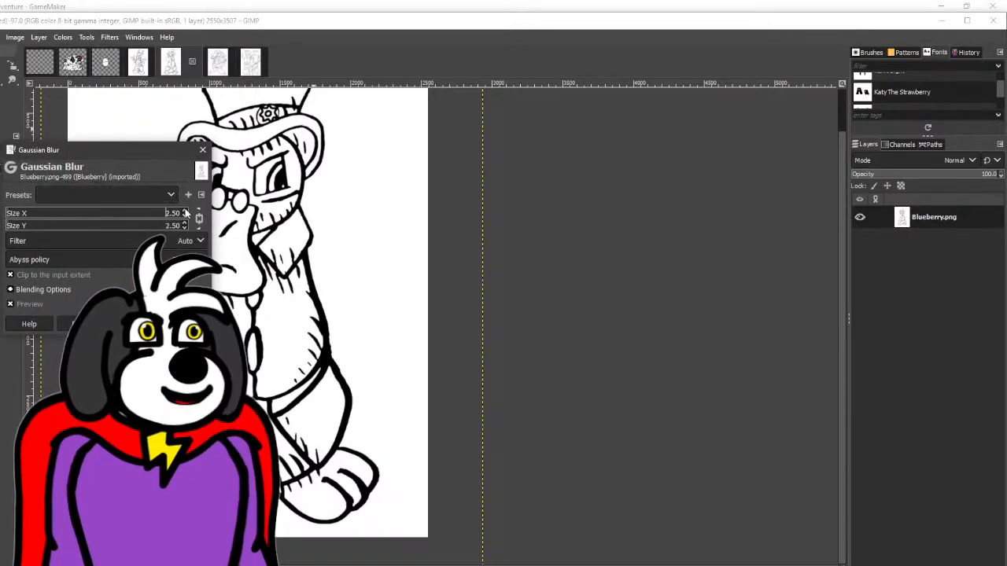
{"action": "left_click", "coordinate": [131, 324]}
- Apply Threshold to the blurred Blueberry drawing with a lower limit of 181 and an upper limit of 255
{"action": "left_click", "coordinate": [64, 38]}
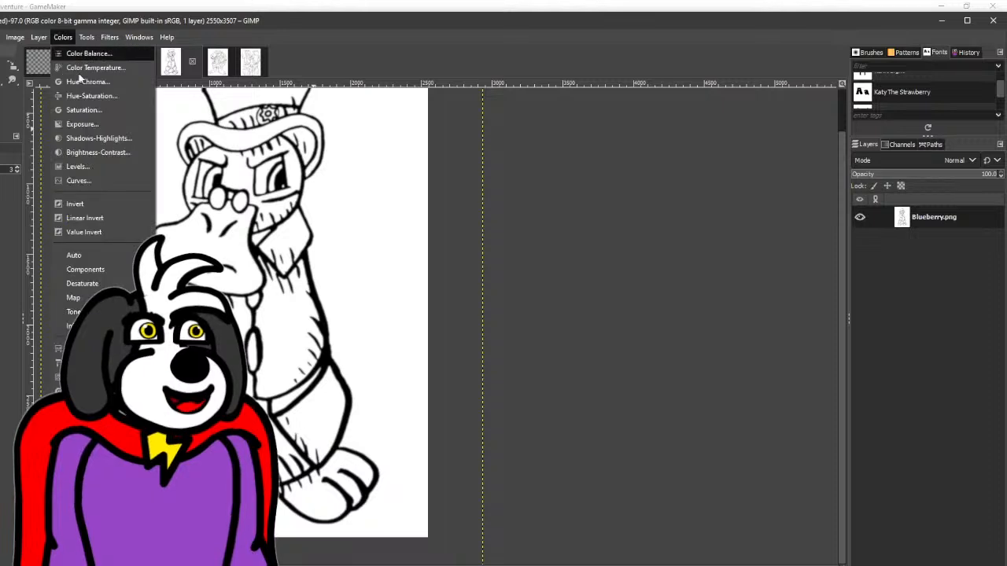
{"action": "left_click", "coordinate": [82, 350]}
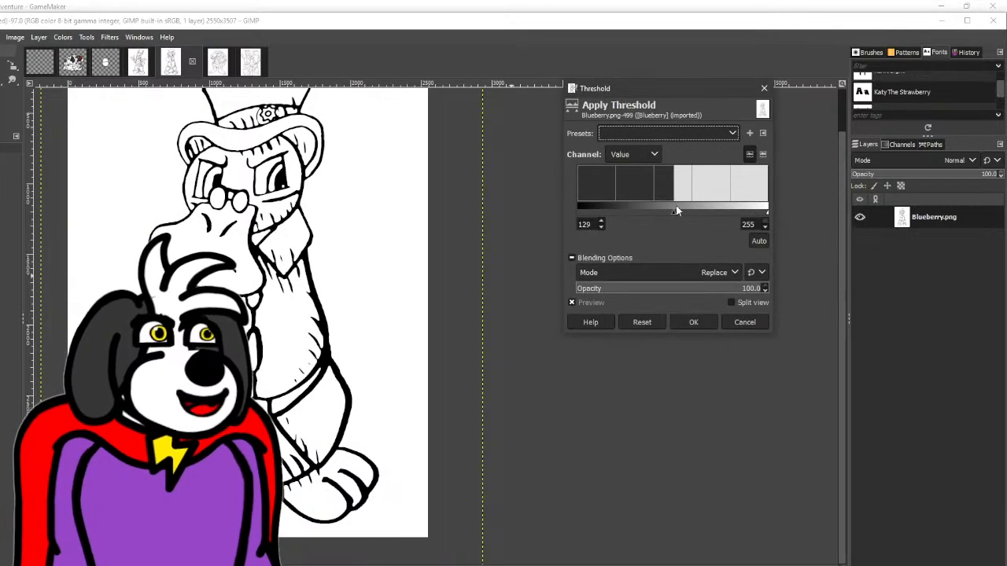
{"action": "left_click_drag", "start_coordinate": [673, 212], "coordinate": [712, 213]}
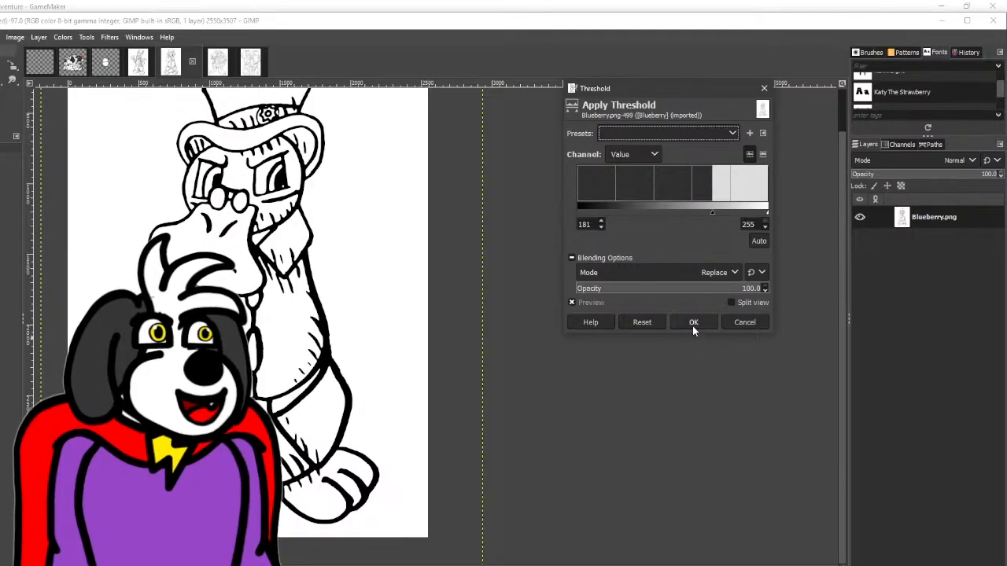
{"action": "left_click", "coordinate": [694, 323]}
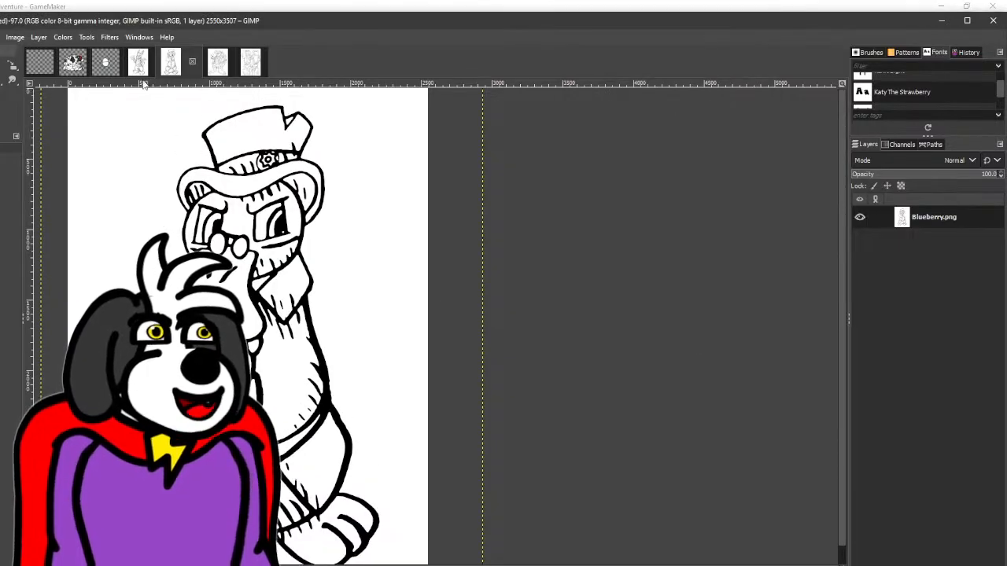
- Review the Freddy, Blueberry and PR15 drawings and return to the Snap drawing
{"action": "left_click", "coordinate": [140, 69]}
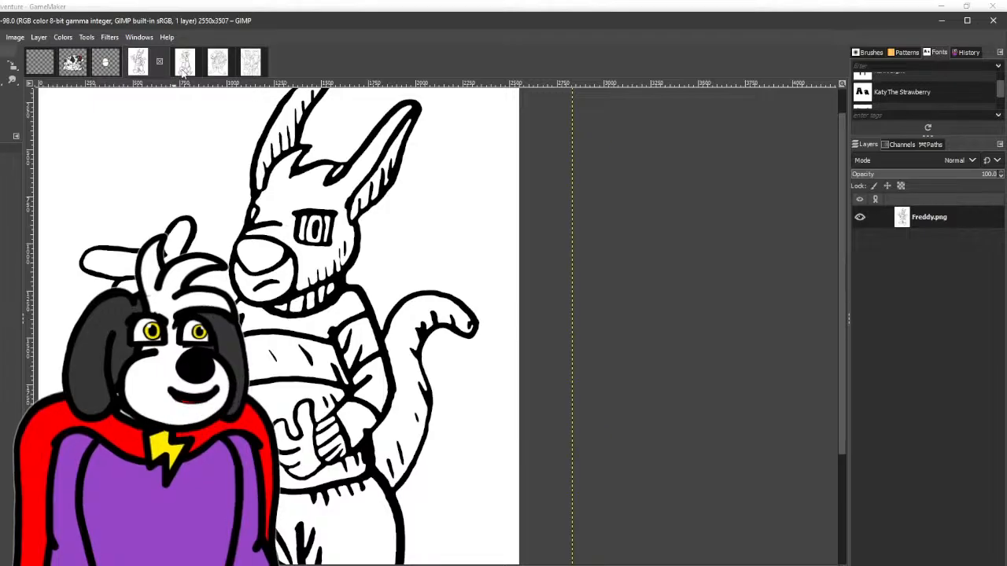
{"action": "left_click", "coordinate": [183, 71]}
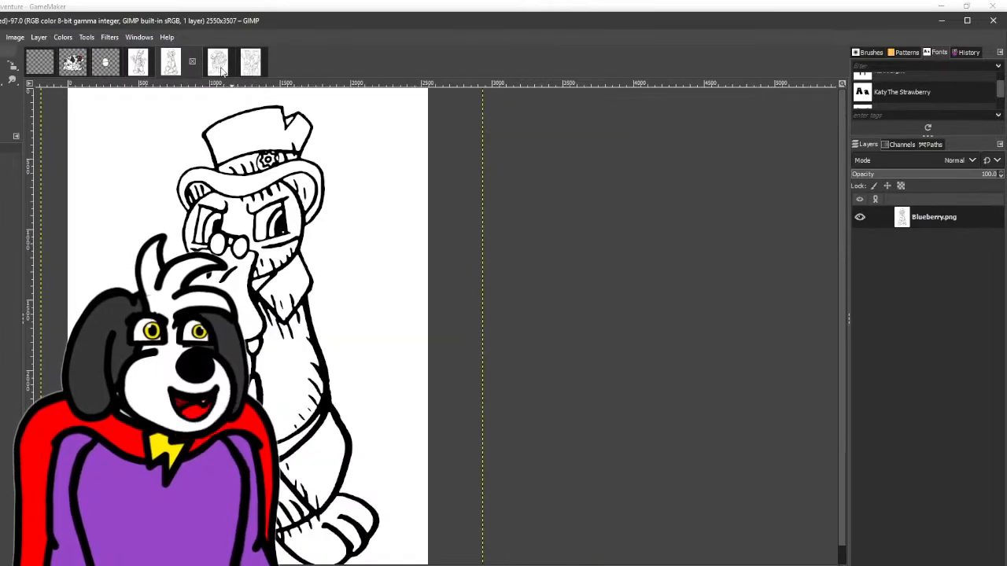
{"action": "left_click", "coordinate": [219, 67]}
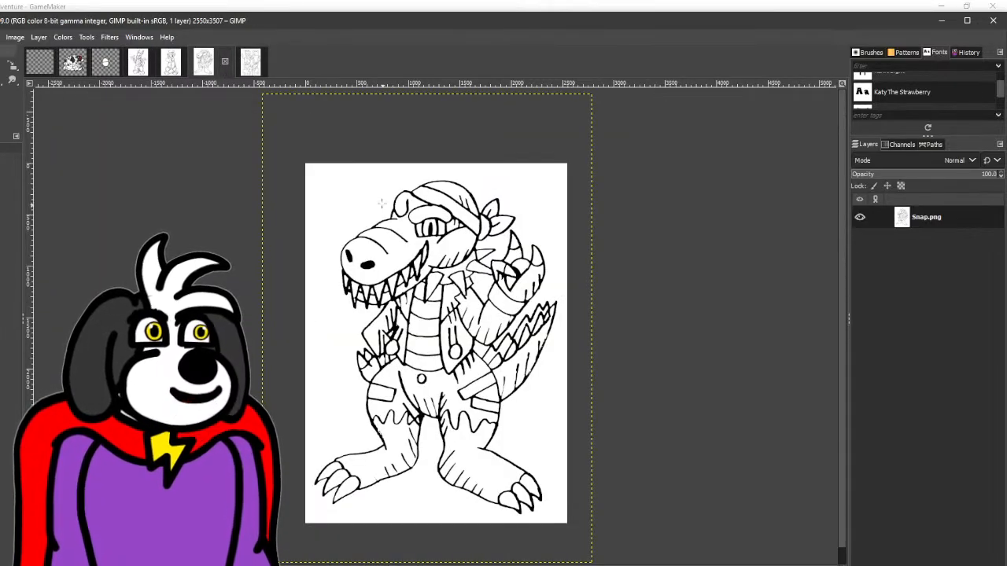
{"action": "left_click", "coordinate": [245, 70]}
{"action": "scroll", "coordinate": [393, 327], "scroll_direction": "down", "scroll_amount": 5}
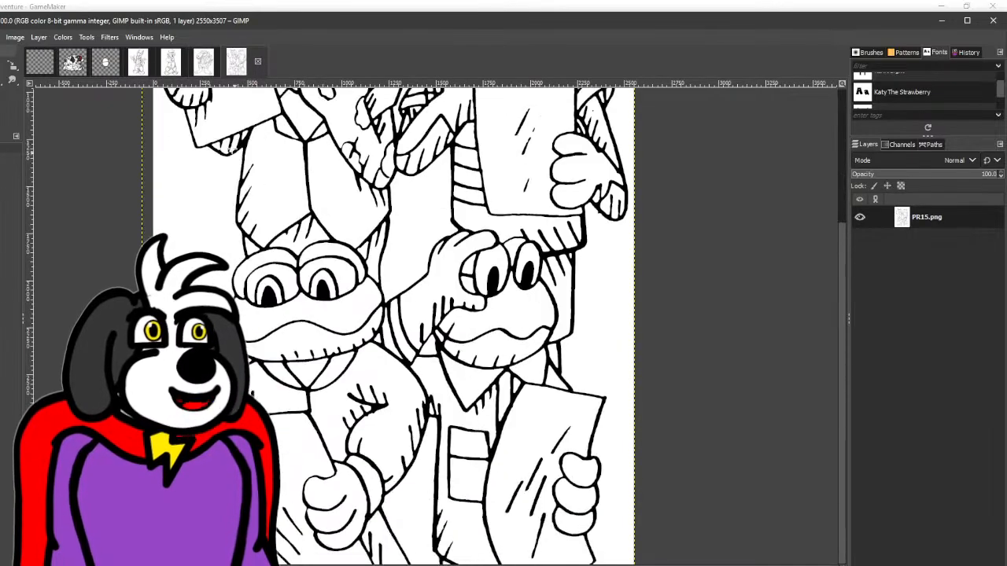
{"action": "left_click", "coordinate": [204, 73]}
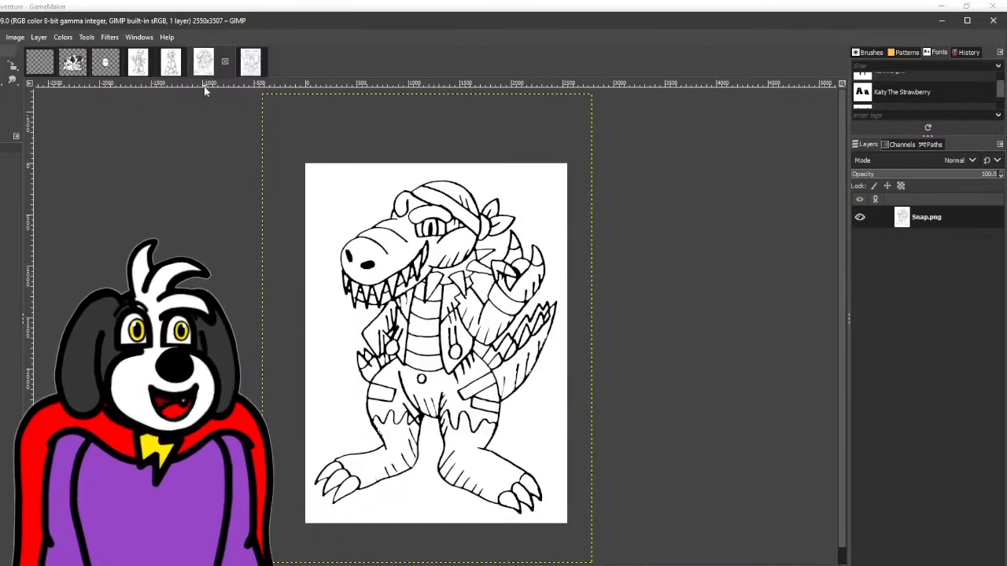
{"action": "scroll", "coordinate": [598, 350], "scroll_direction": "up", "scroll_amount": 2}
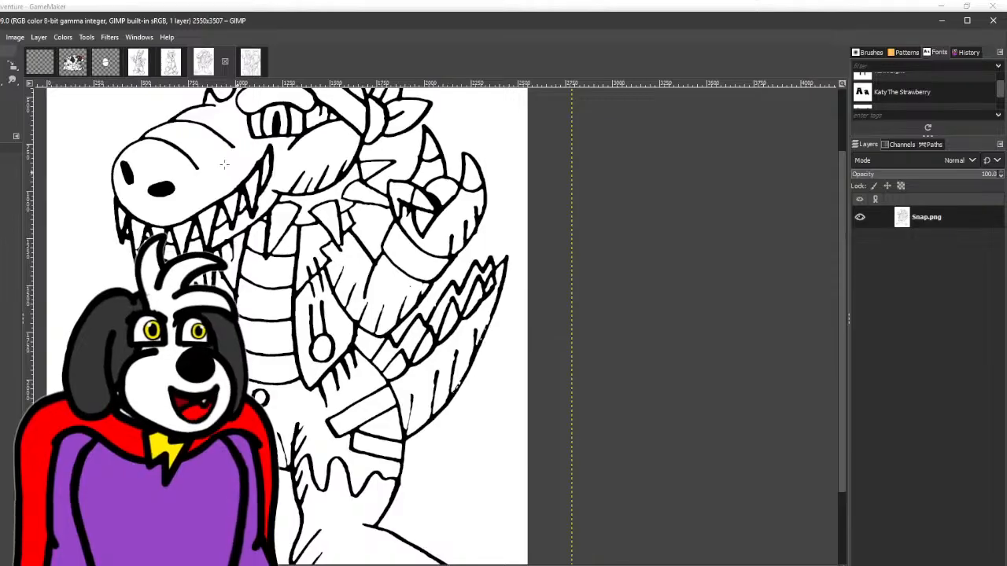
{"action": "left_click", "coordinate": [72, 37]}
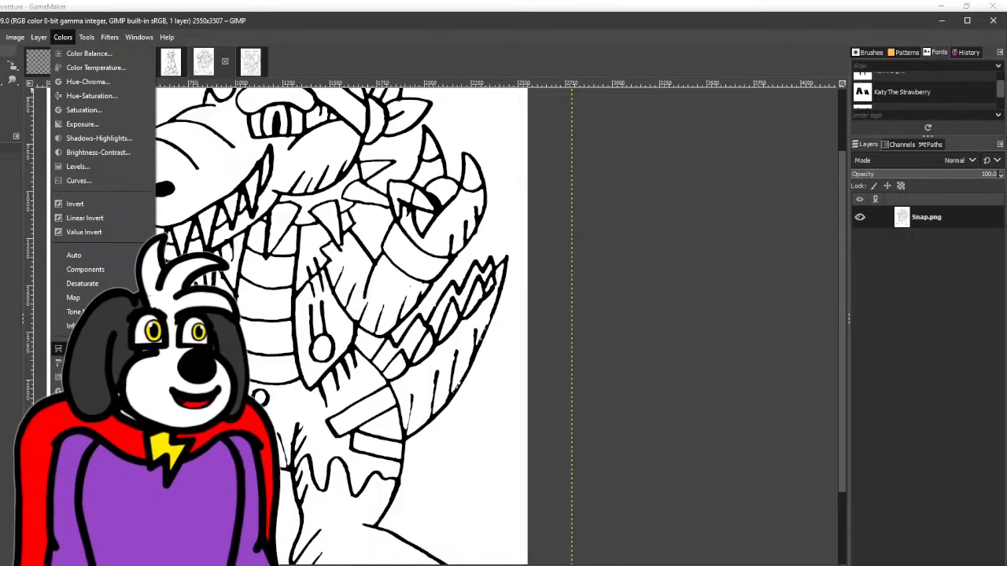
{"action": "left_click", "coordinate": [79, 348]}
{"action": "left_click", "coordinate": [763, 89]}
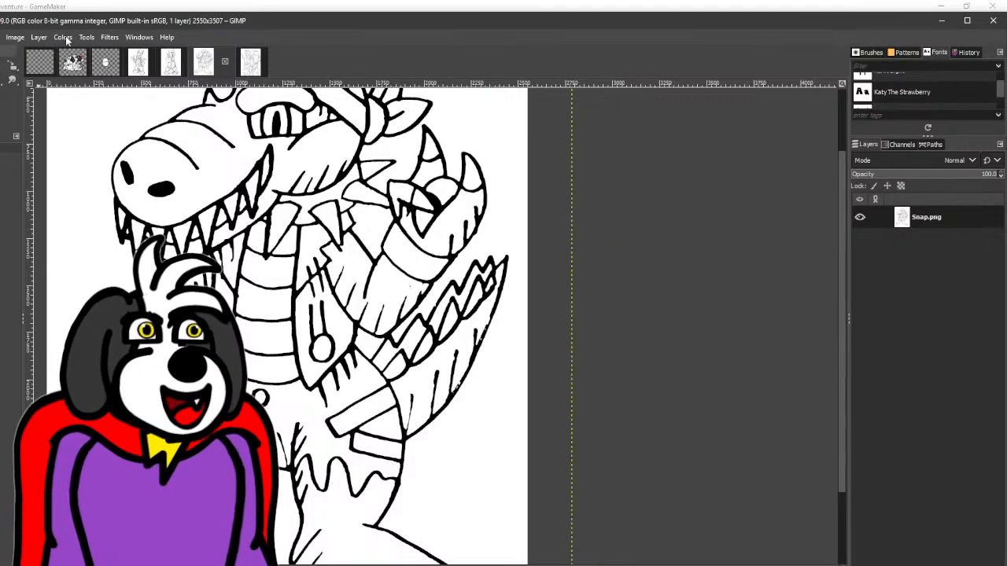
- Apply a Gaussian Blur of 3.50 in X and Y to the Snap drawing
{"action": "left_click", "coordinate": [107, 37]}
{"action": "mouse_move", "coordinate": [180, 119]}
{"action": "left_click", "coordinate": [293, 133]}
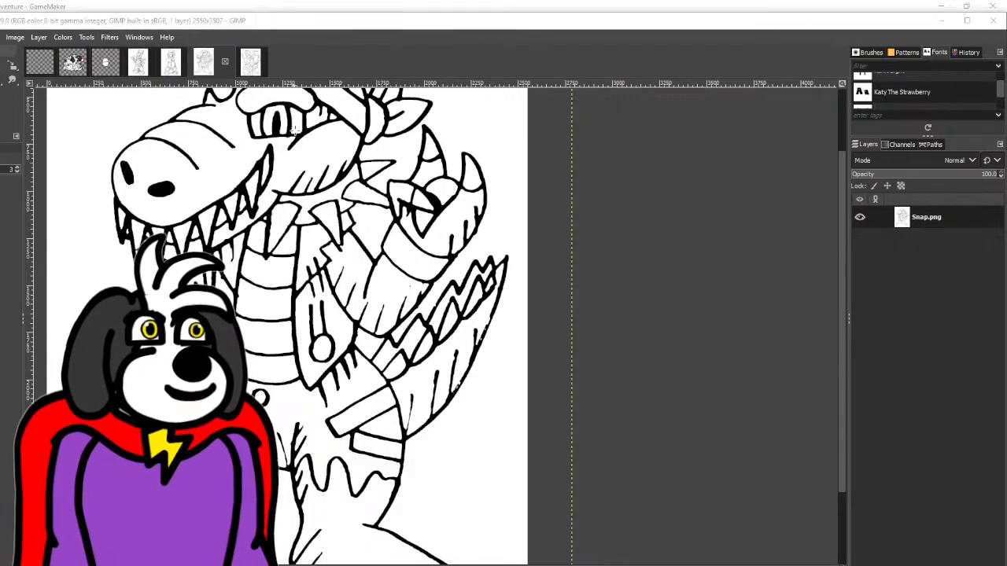
{"action": "left_click", "coordinate": [186, 211]}
{"action": "left_click", "coordinate": [186, 211]}
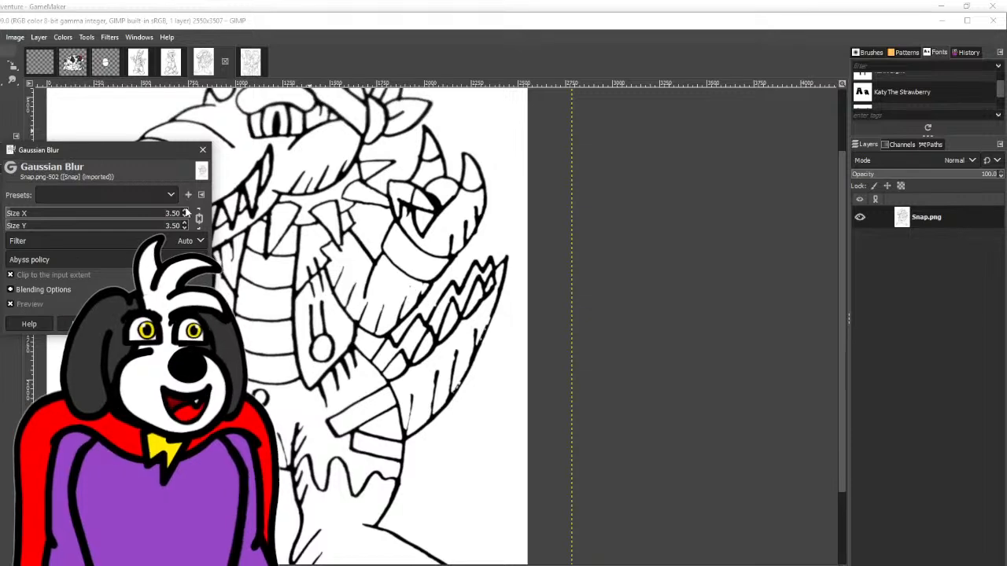
{"action": "left_click", "coordinate": [131, 323]}
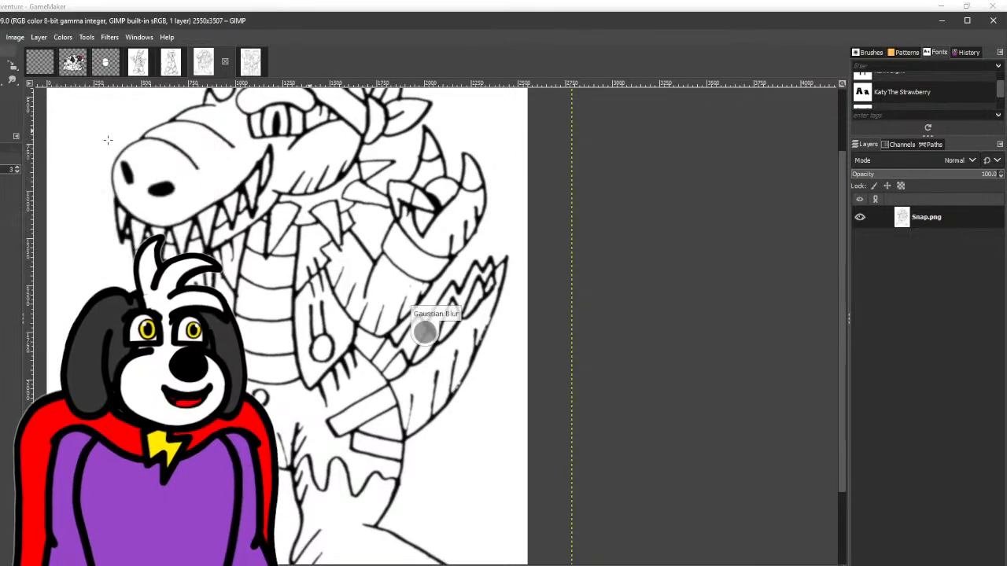
- Apply Threshold to the blurred Snap drawing with a lower limit of 182 and an upper limit of 255
{"action": "left_click", "coordinate": [63, 37]}
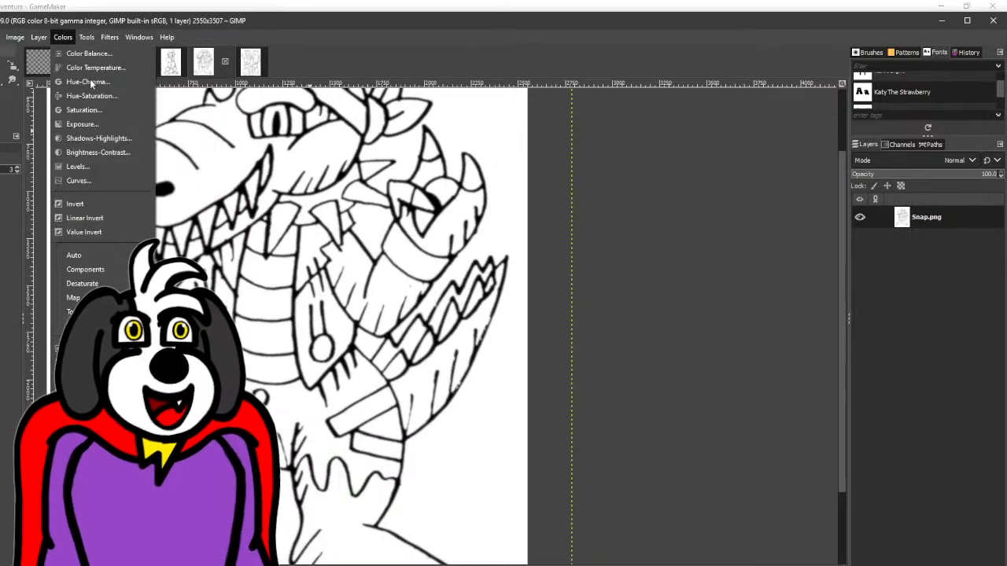
{"action": "left_click", "coordinate": [79, 347]}
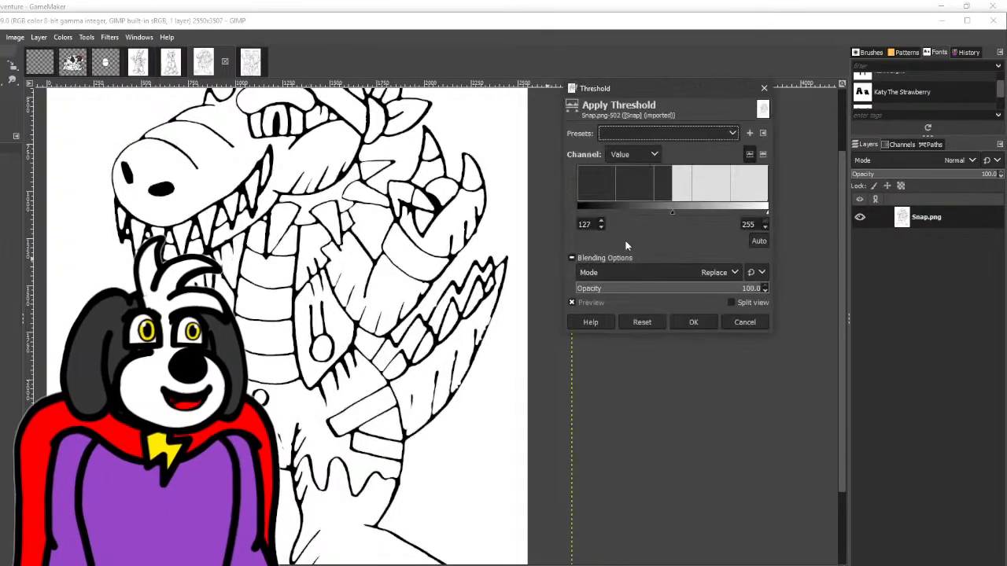
{"action": "left_click_drag", "start_coordinate": [674, 213], "coordinate": [714, 213]}
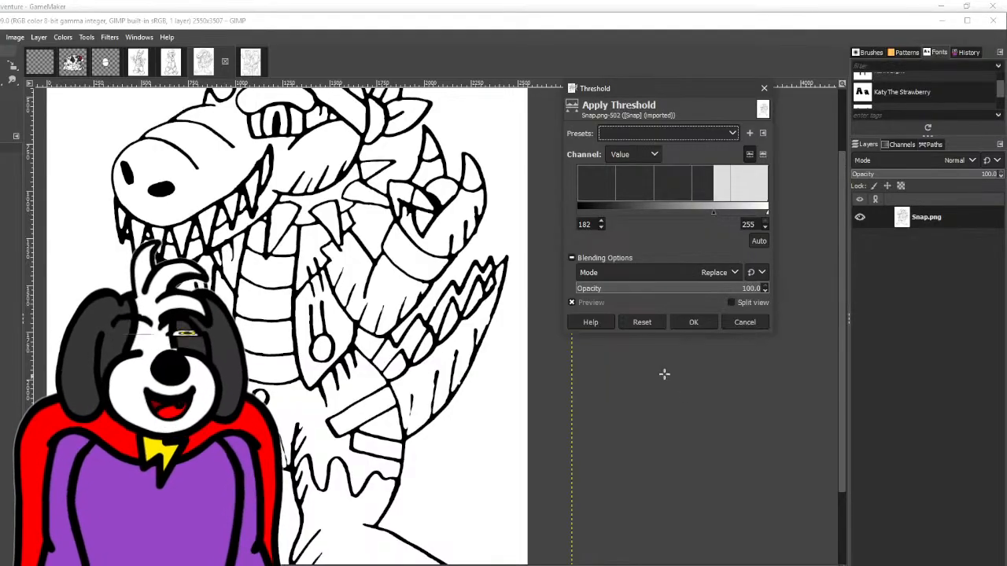
{"action": "left_click", "coordinate": [692, 323]}
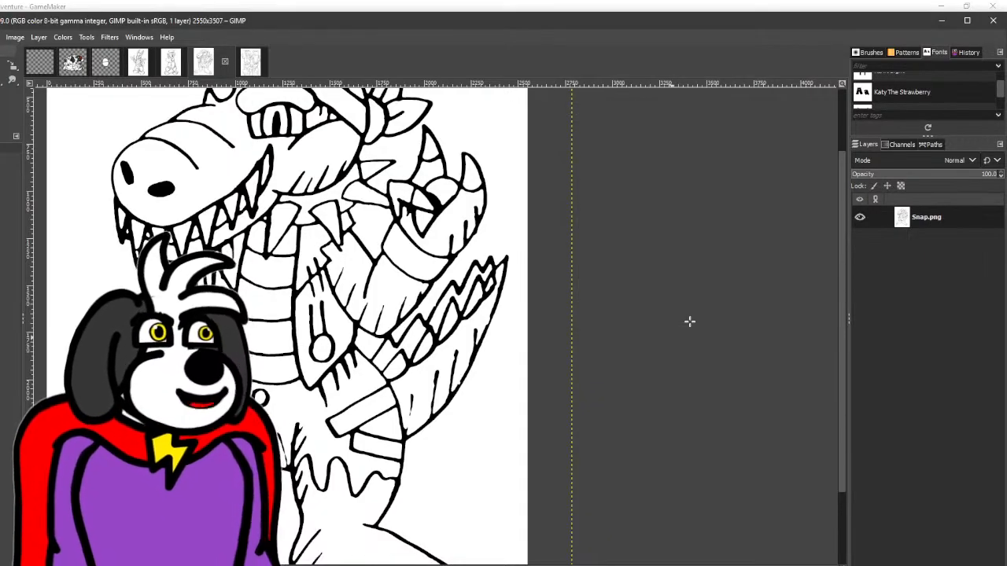
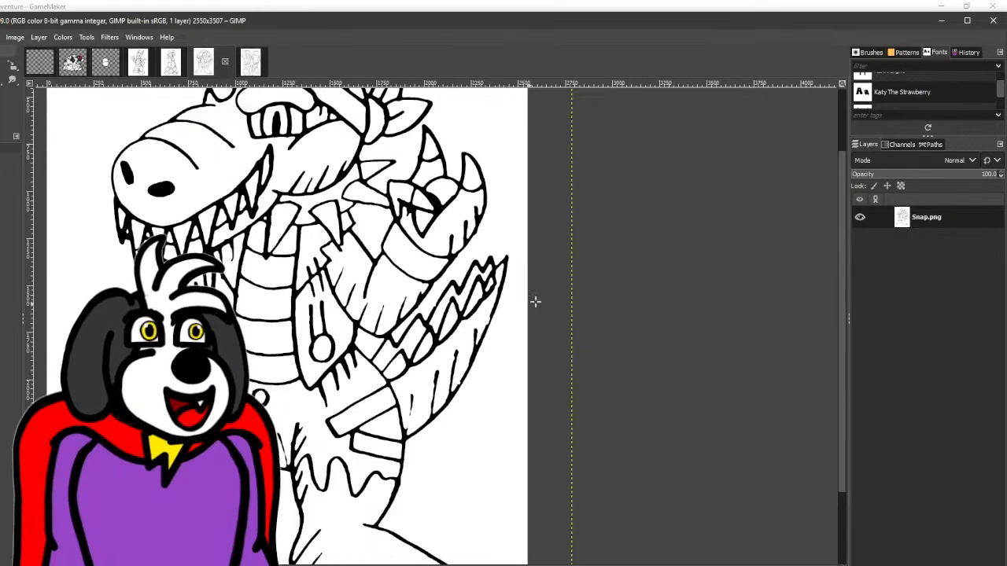
- Touch up the outlines of the collar spikes below Snap's jaw with straight Paintbrush lines
{"action": "key", "text": "p"}
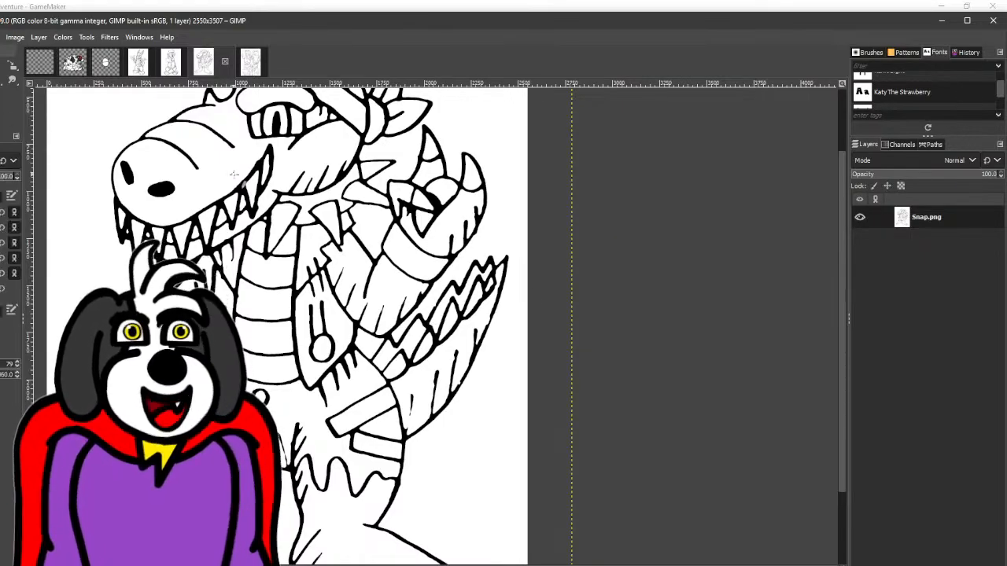
{"action": "scroll", "coordinate": [298, 156], "scroll_direction": "up", "scroll_amount": 1}
{"action": "scroll", "coordinate": [269, 209], "scroll_direction": "up", "scroll_amount": 3}
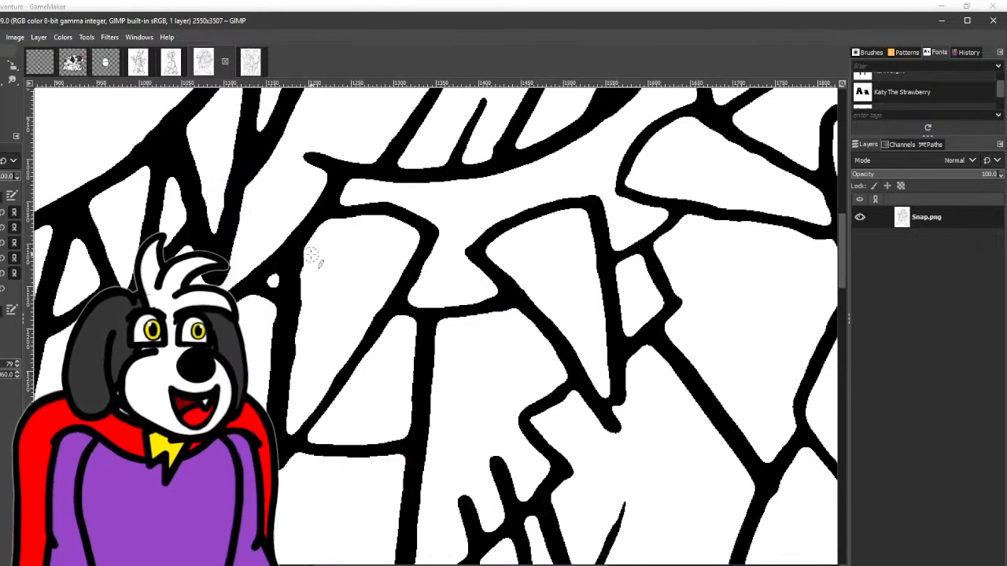
{"action": "left_click", "coordinate": [309, 255]}
{"action": "left_click", "coordinate": [288, 430], "text": "shift"}
{"action": "left_click", "coordinate": [397, 240], "text": "shift"}
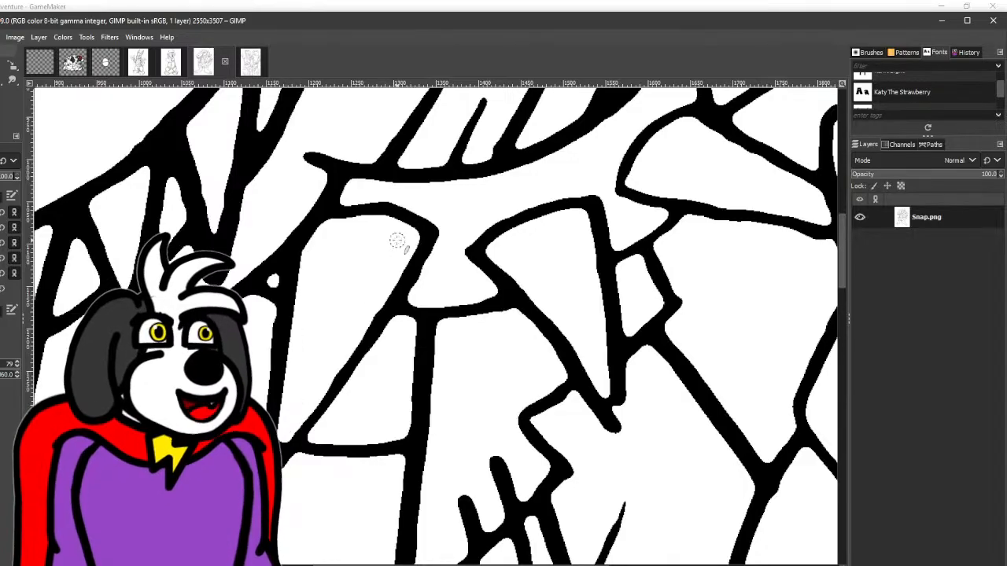
{"action": "left_click_drag", "start_coordinate": [420, 229], "coordinate": [126, 222]}
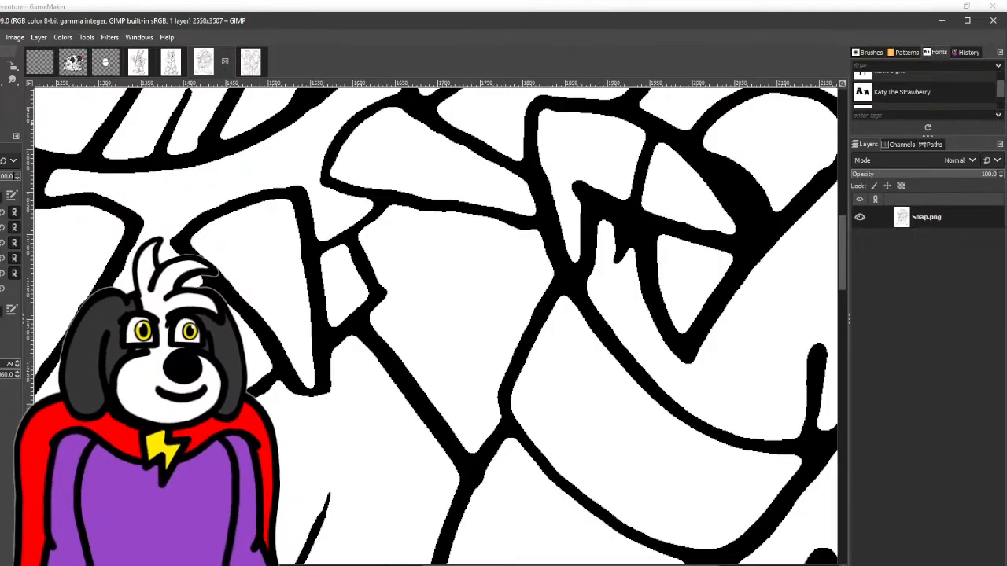
{"action": "left_click", "coordinate": [317, 400], "text": "shift"}
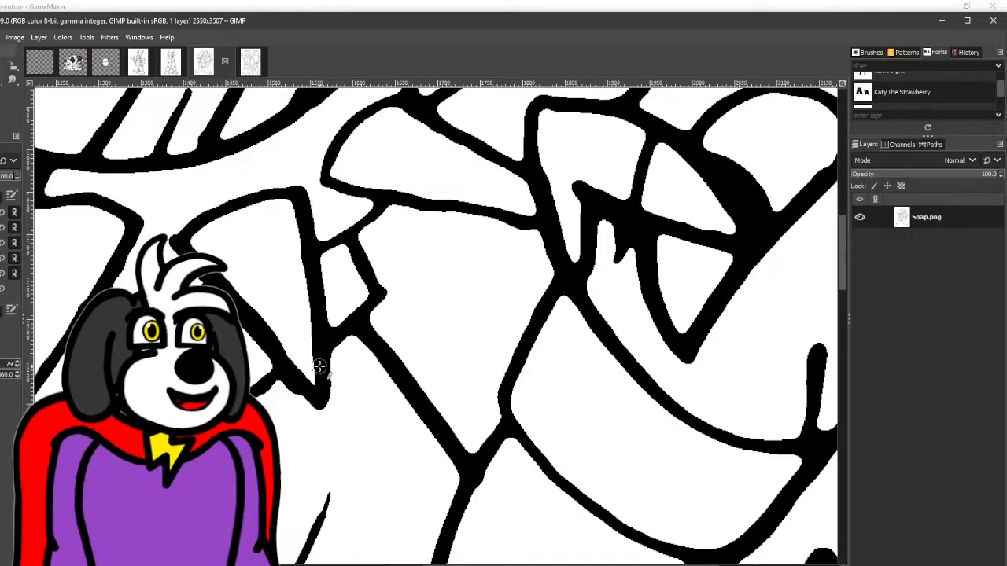
- Straighten the lower outline of the collar spike beside Snap's raised hand with a straight brush line
{"action": "left_click_drag", "start_coordinate": [364, 262], "coordinate": [244, 330]}
{"action": "left_click", "coordinate": [206, 249]}
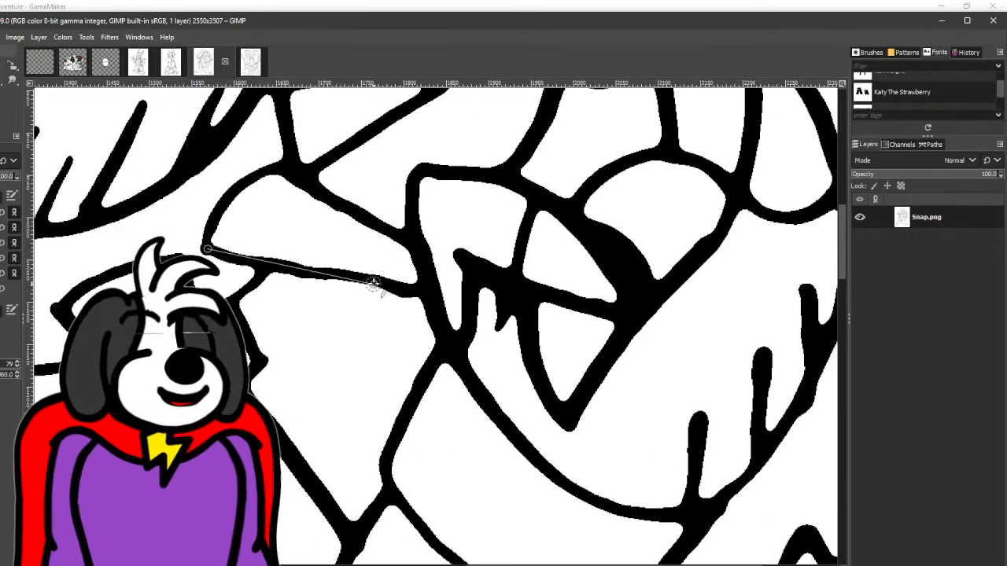
{"action": "left_click", "coordinate": [425, 297], "text": "shift"}
{"action": "scroll", "coordinate": [425, 294], "scroll_direction": "down", "scroll_amount": 3}
{"action": "scroll", "coordinate": [409, 268], "scroll_direction": "down", "scroll_amount": 5}
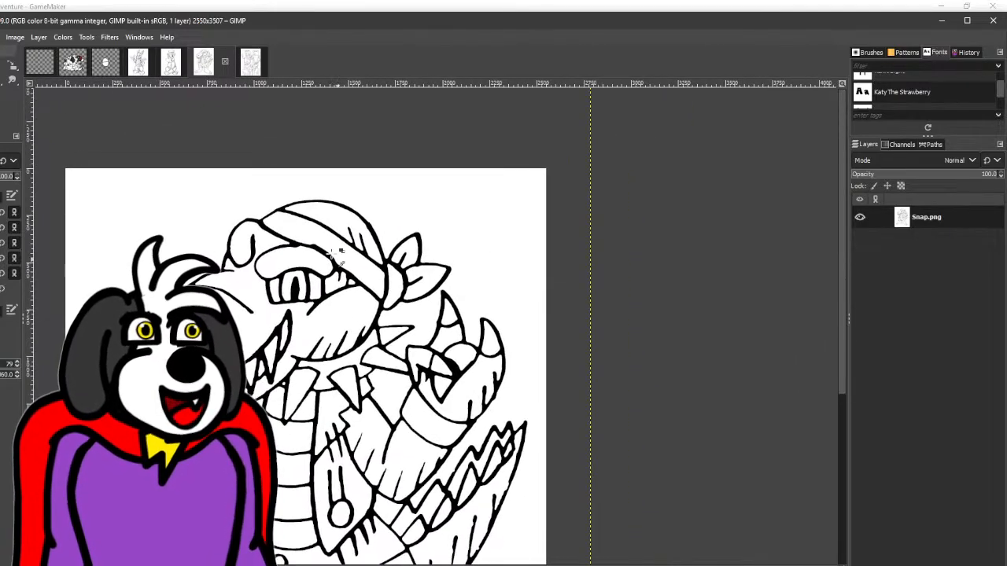
- Clean up the bump on the left outline of Snap's belly plates with a brush stroke
{"action": "scroll", "coordinate": [307, 254], "scroll_direction": "up", "scroll_amount": 6}
{"action": "mouse_move", "coordinate": [358, 201]}
{"action": "left_mouse_down"}
{"action": "mouse_move", "coordinate": [425, 216]}
{"action": "mouse_move", "coordinate": [464, 152]}
{"action": "mouse_move", "coordinate": [558, 198]}
{"action": "mouse_move", "coordinate": [704, 299]}
{"action": "mouse_move", "coordinate": [331, 107]}
{"action": "left_mouse_up"}
{"action": "scroll", "coordinate": [716, 302], "scroll_direction": "down", "scroll_amount": 4}
{"action": "left_click_drag", "start_coordinate": [294, 265], "coordinate": [453, 188]}
{"action": "left_click_drag", "start_coordinate": [315, 428], "coordinate": [275, 288]}
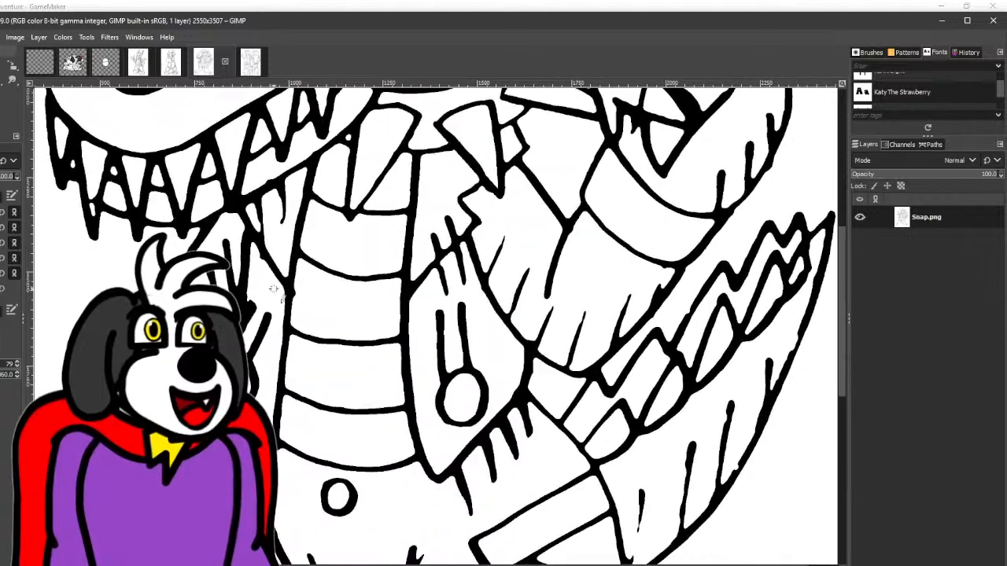
{"action": "scroll", "coordinate": [258, 264], "scroll_direction": "up", "scroll_amount": 3}
{"action": "left_click_drag", "start_coordinate": [308, 351], "coordinate": [199, 166]}
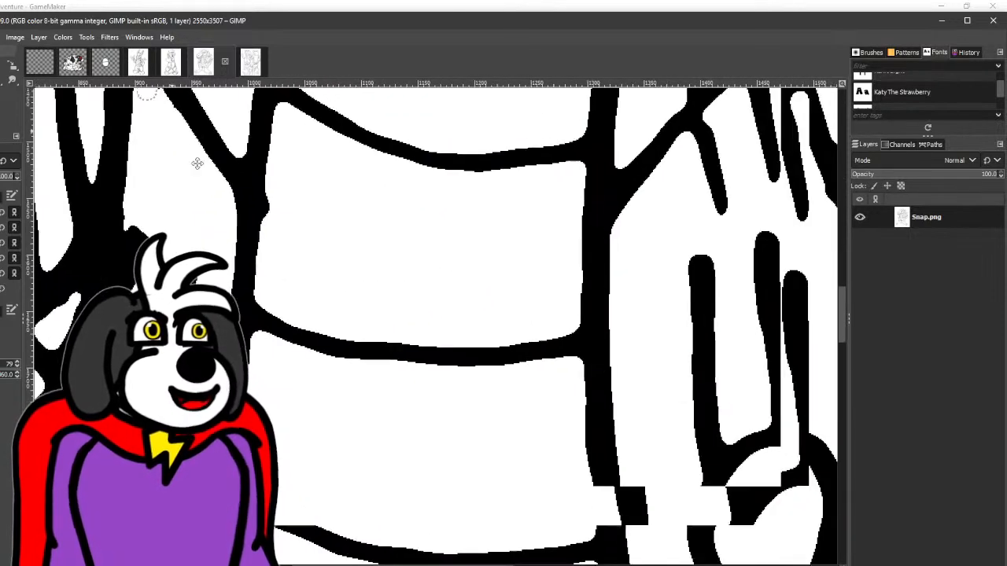
{"action": "left_click_drag", "start_coordinate": [268, 247], "coordinate": [280, 143]}
{"action": "scroll", "coordinate": [295, 173], "scroll_direction": "down", "scroll_amount": 3}
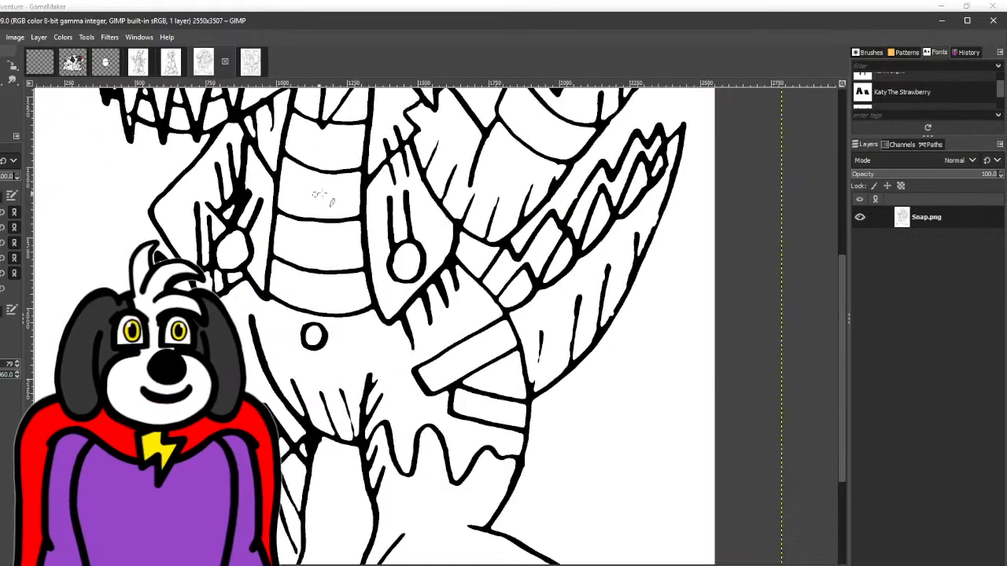
{"action": "left_click_drag", "start_coordinate": [308, 202], "coordinate": [273, 239]}
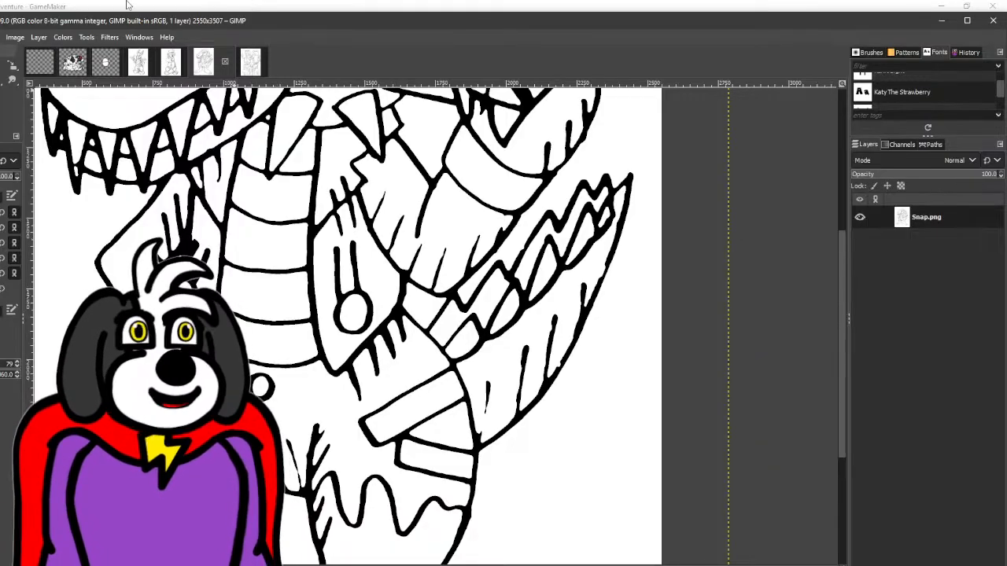
- Smooth the bump on the sole outline of the foot on the drawing's left side
{"action": "scroll", "coordinate": [369, 294], "scroll_direction": "down", "scroll_amount": 3}
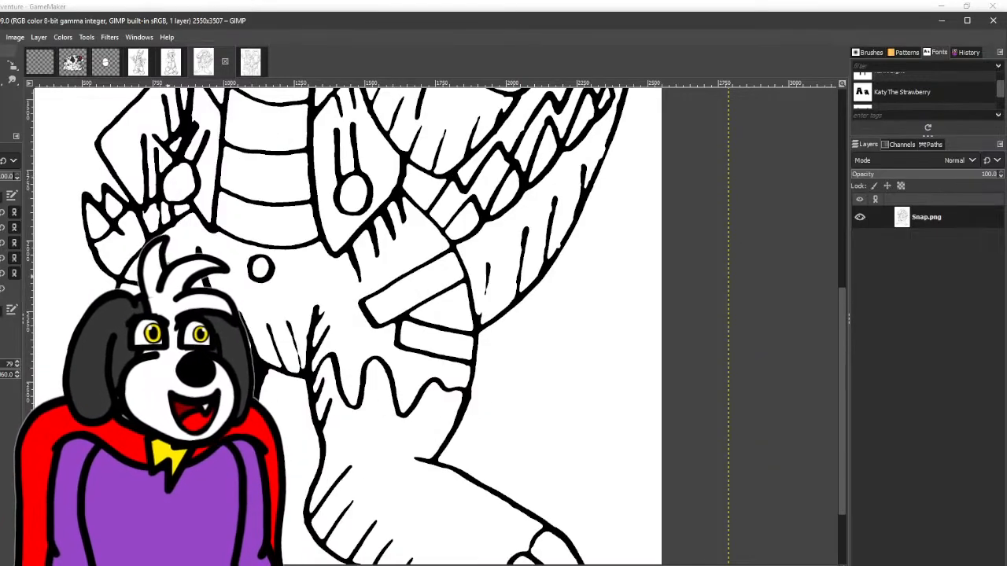
{"action": "scroll", "coordinate": [199, 296], "scroll_direction": "down", "scroll_amount": 2}
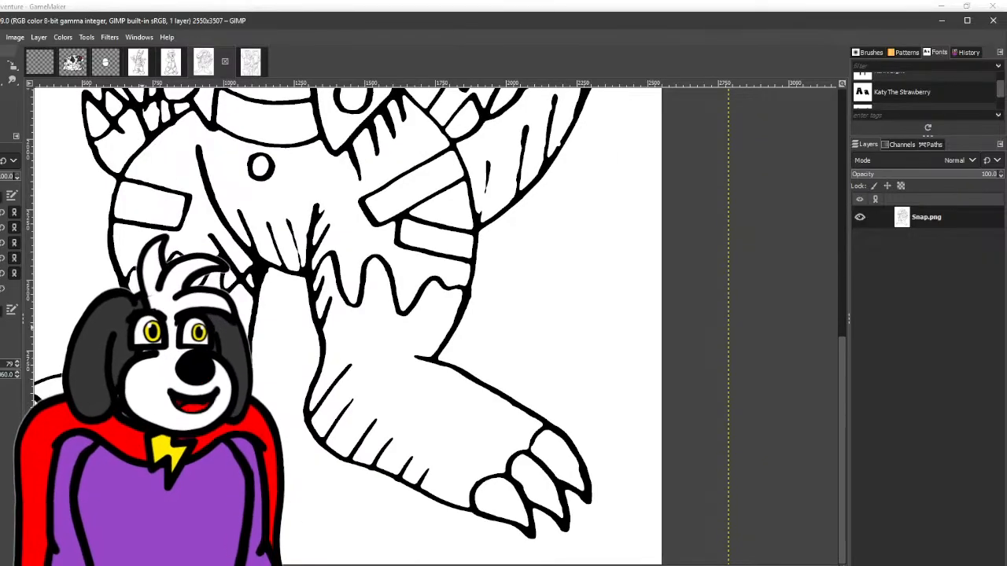
{"action": "scroll", "coordinate": [140, 320], "scroll_direction": "up", "scroll_amount": 3}
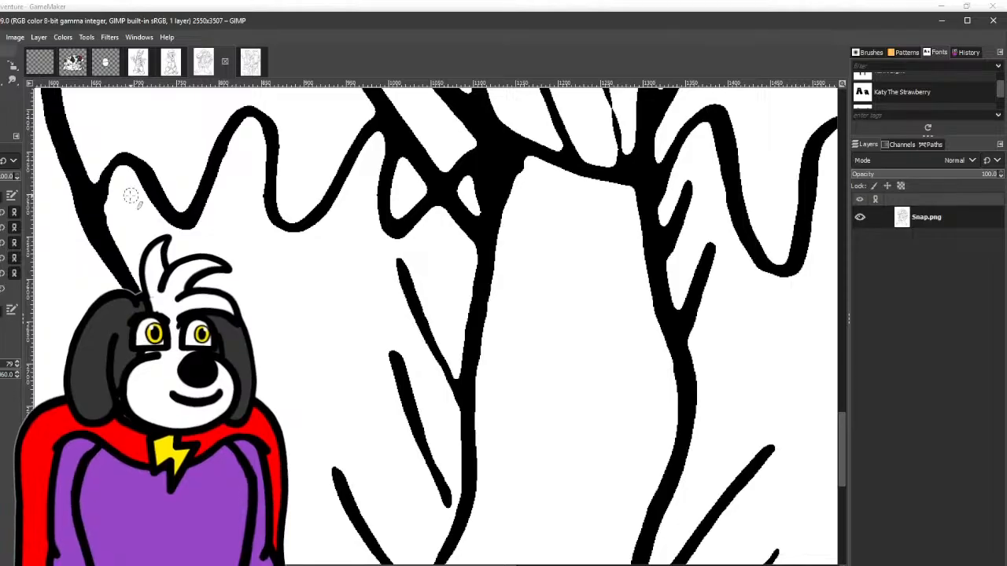
{"action": "scroll", "coordinate": [317, 212], "scroll_direction": "down", "scroll_amount": 3}
{"action": "left_click_drag", "start_coordinate": [317, 213], "coordinate": [337, 259]}
{"action": "left_click_drag", "start_coordinate": [311, 295], "coordinate": [434, 179]}
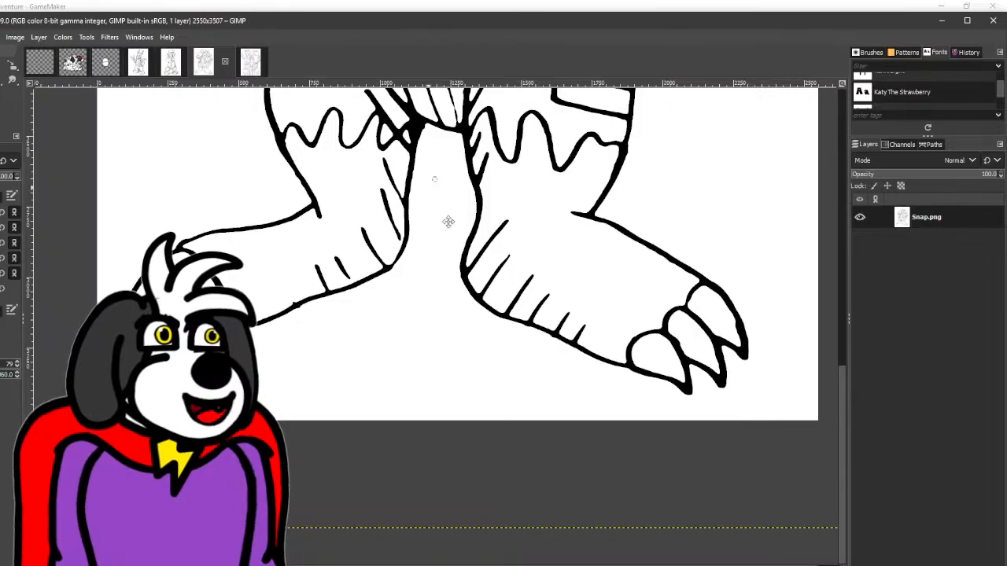
{"action": "scroll", "coordinate": [311, 244], "scroll_direction": "up", "scroll_amount": 2}
{"action": "scroll", "coordinate": [238, 320], "scroll_direction": "up", "scroll_amount": 2}
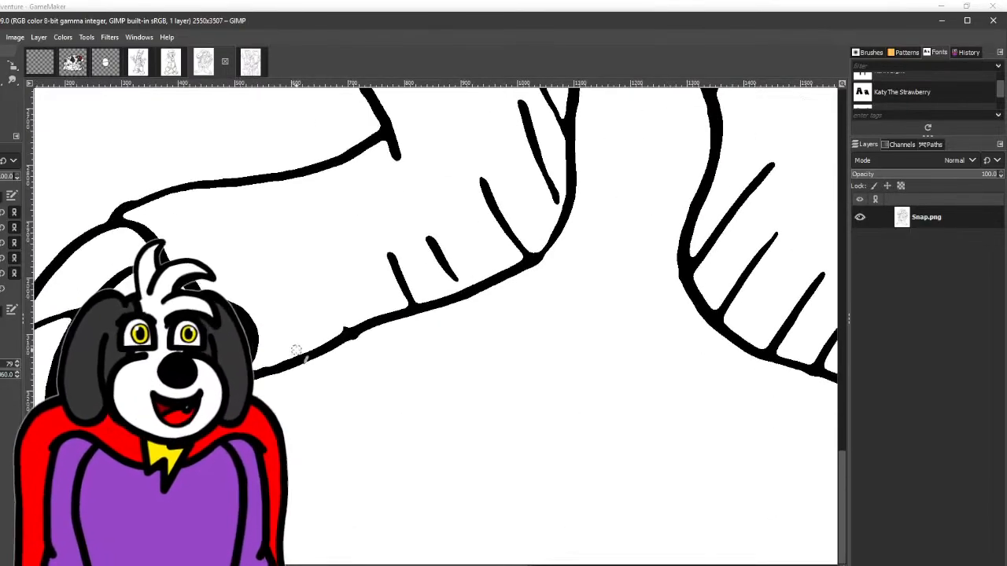
{"action": "scroll", "coordinate": [393, 317], "scroll_direction": "up", "scroll_amount": 2}
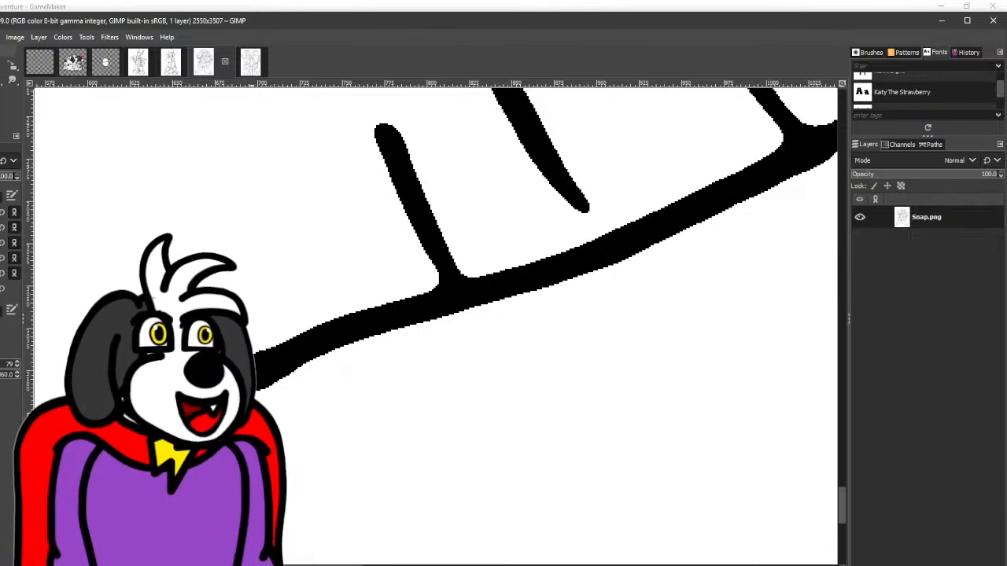
{"action": "scroll", "coordinate": [326, 373], "scroll_direction": "down", "scroll_amount": 4}
{"action": "left_click_drag", "start_coordinate": [340, 379], "coordinate": [345, 365]}
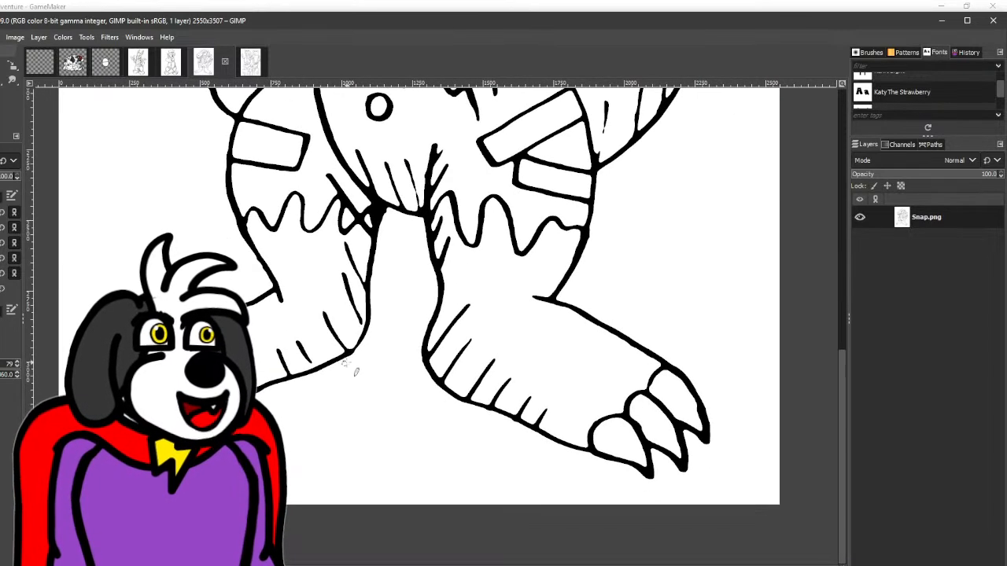
- Paint a higher, arched upper outline for the left-hand foot and cut the old line off from the ankle
{"action": "left_click_drag", "start_coordinate": [420, 301], "coordinate": [533, 309]}
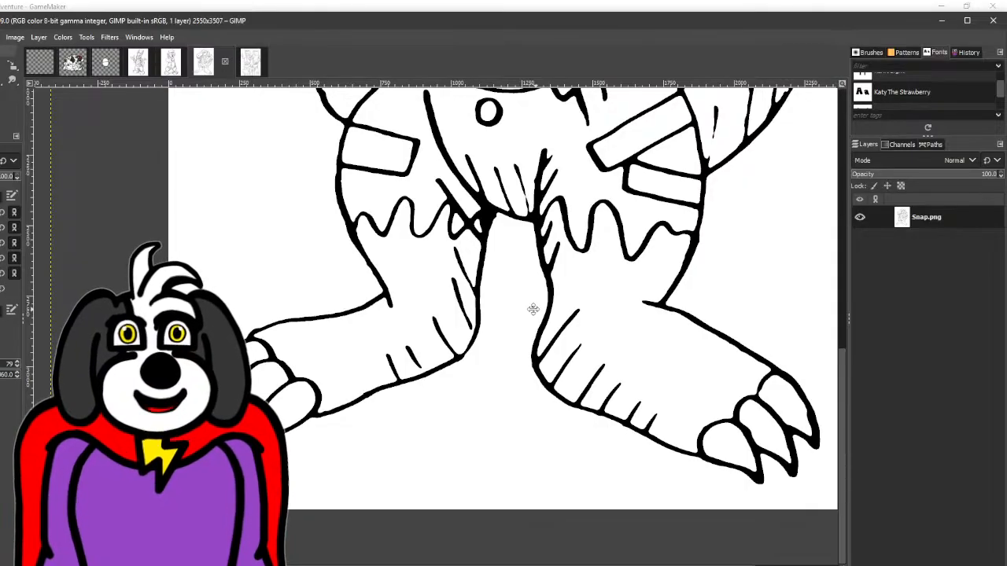
{"action": "left_click_drag", "start_coordinate": [532, 309], "coordinate": [485, 333]}
{"action": "left_click_drag", "start_coordinate": [612, 352], "coordinate": [601, 350]}
{"action": "left_click_drag", "start_coordinate": [270, 370], "coordinate": [322, 344]}
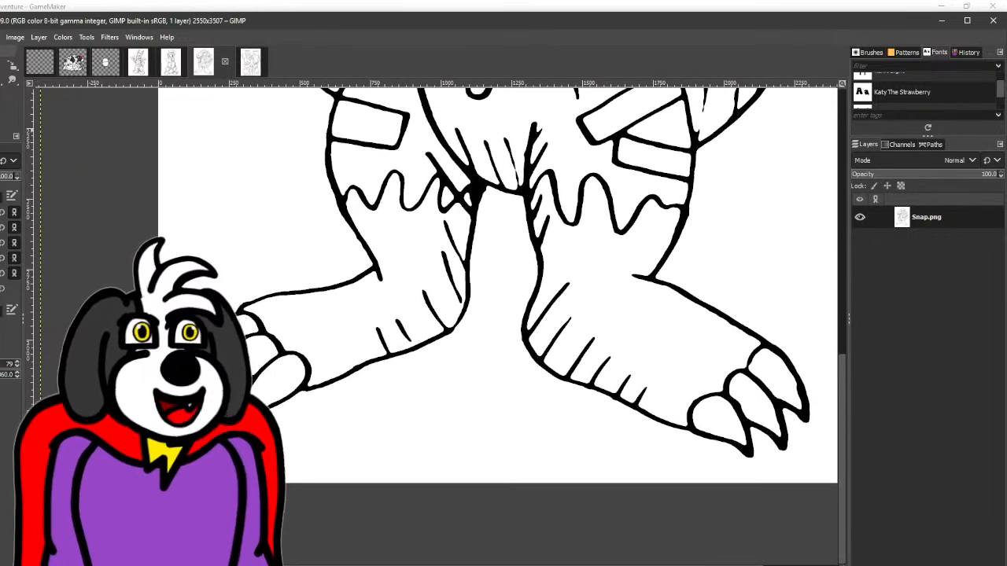
{"action": "scroll", "coordinate": [334, 279], "scroll_direction": "up", "scroll_amount": 2}
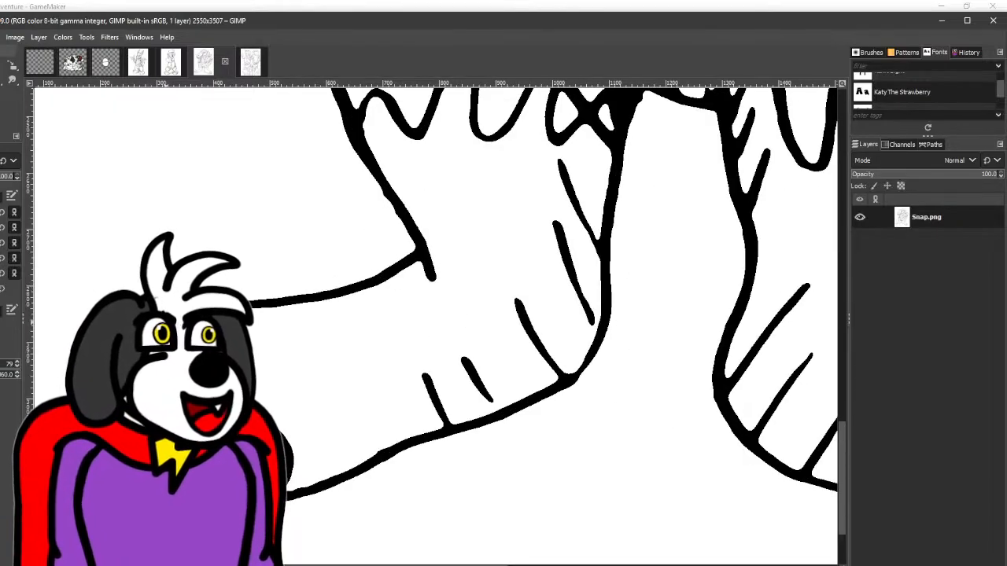
{"action": "mouse_move", "coordinate": [272, 276]}
{"action": "left_mouse_down"}
{"action": "mouse_move", "coordinate": [346, 251]}
{"action": "mouse_move", "coordinate": [431, 249]}
{"action": "left_mouse_up"}
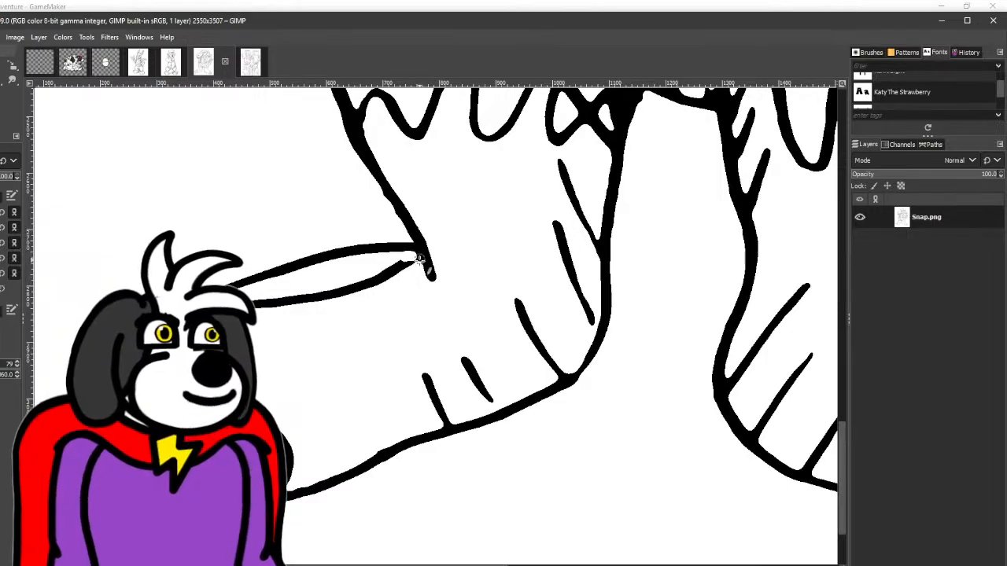
- Remove the old upper foot line by filling it with white, and return to the Paintbrush
{"action": "left_click", "coordinate": [1, 80]}
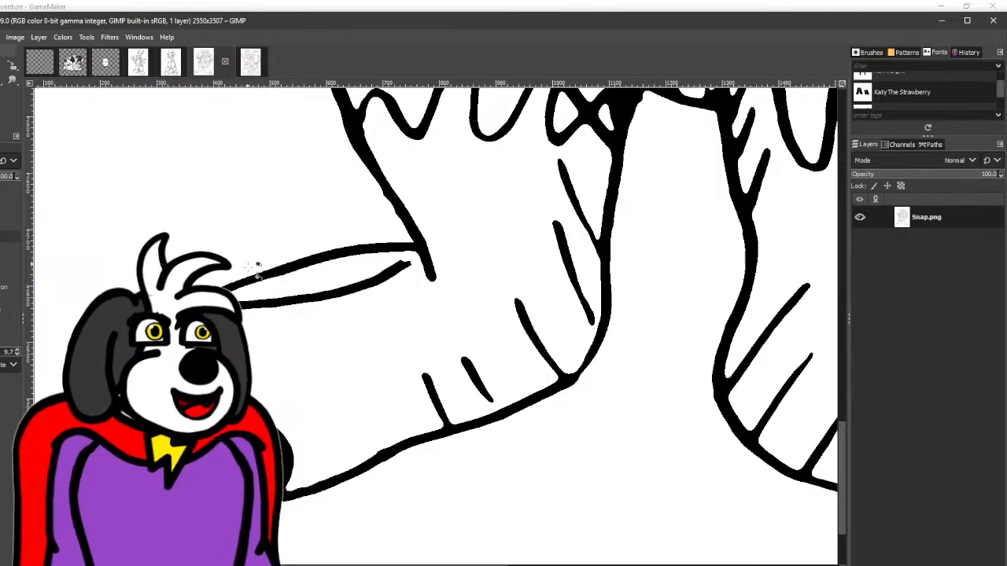
{"action": "left_click", "coordinate": [266, 303]}
{"action": "left_click", "coordinate": [2, 80]}
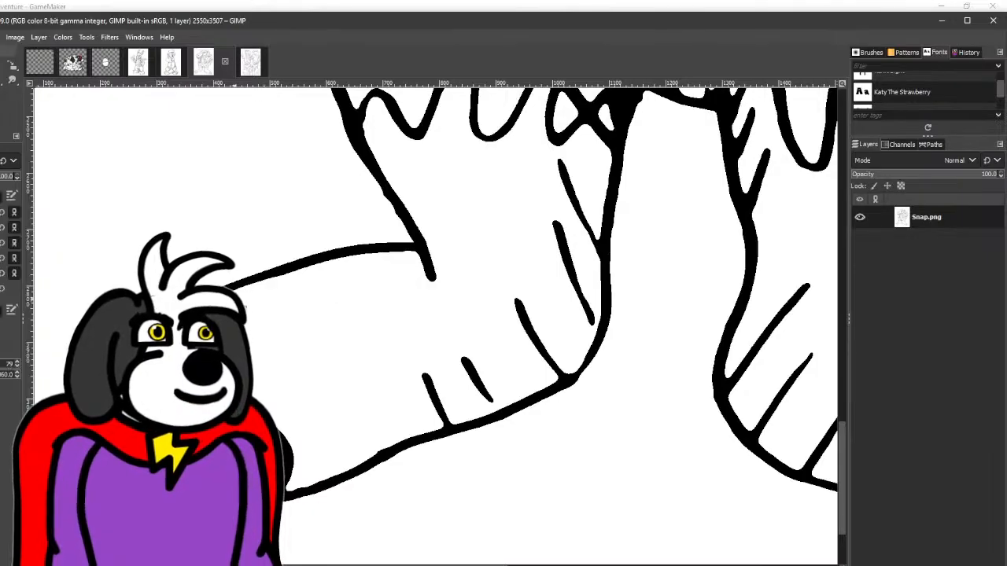
{"action": "scroll", "coordinate": [132, 318], "scroll_direction": "up", "scroll_amount": 3}
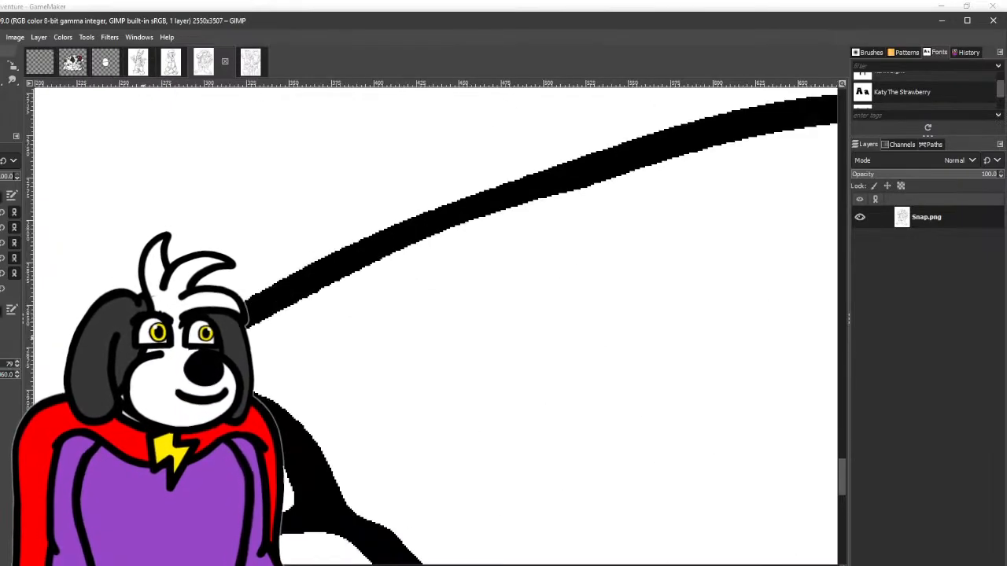
{"action": "scroll", "coordinate": [132, 317], "scroll_direction": "down", "scroll_amount": 5}
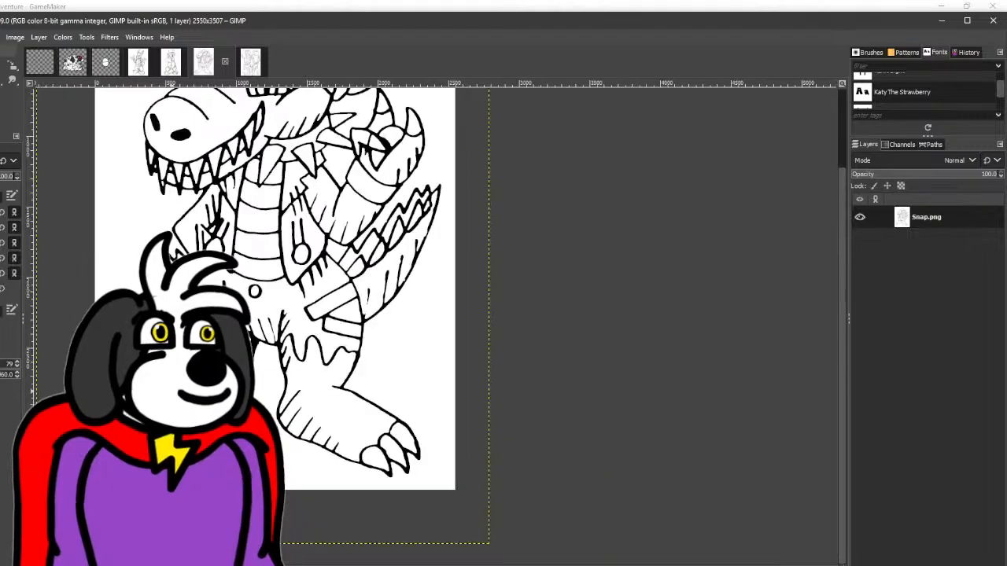
- Extend the new upper foot line slightly past the ankle and erase the end of the leg line below it
{"action": "scroll", "coordinate": [132, 318], "scroll_direction": "up", "scroll_amount": 3}
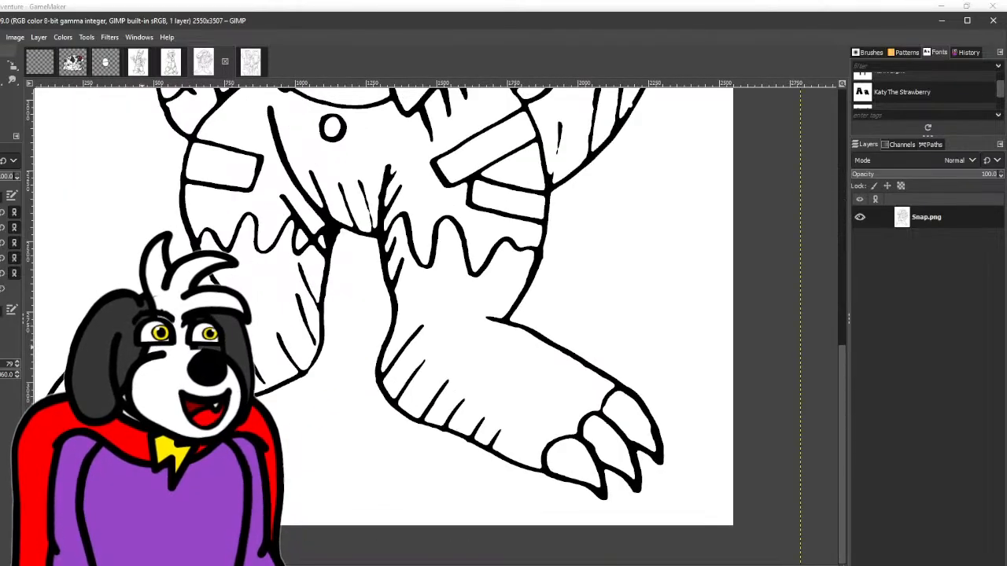
{"action": "scroll", "coordinate": [158, 323], "scroll_direction": "up", "scroll_amount": 2}
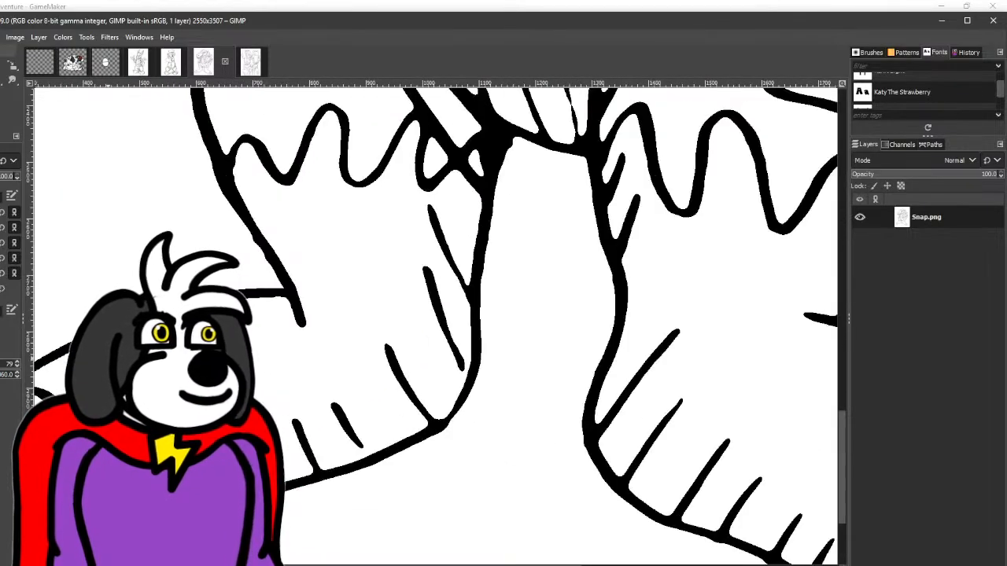
{"action": "left_click_drag", "start_coordinate": [285, 293], "coordinate": [322, 299]}
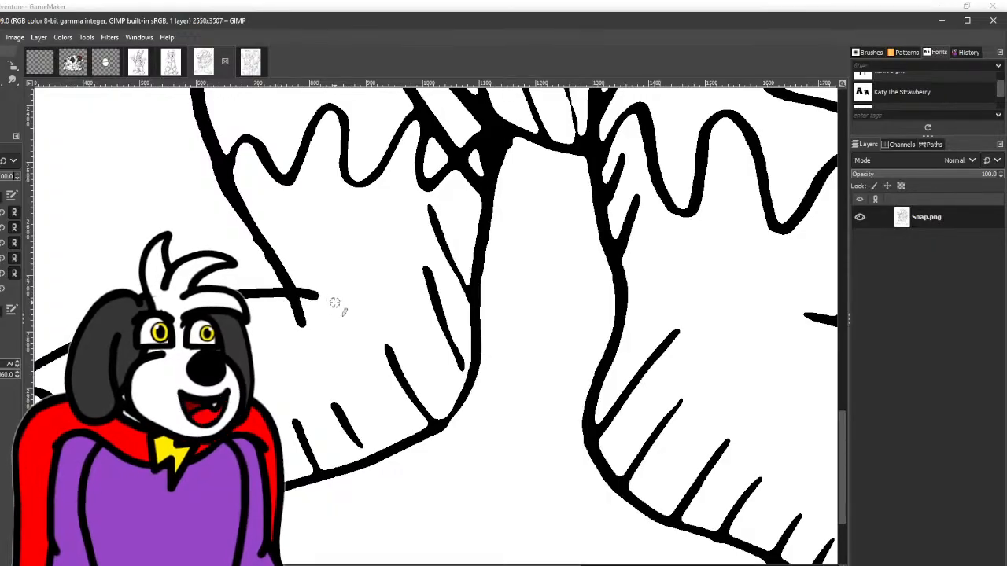
{"action": "scroll", "coordinate": [265, 295], "scroll_direction": "up", "scroll_amount": 3}
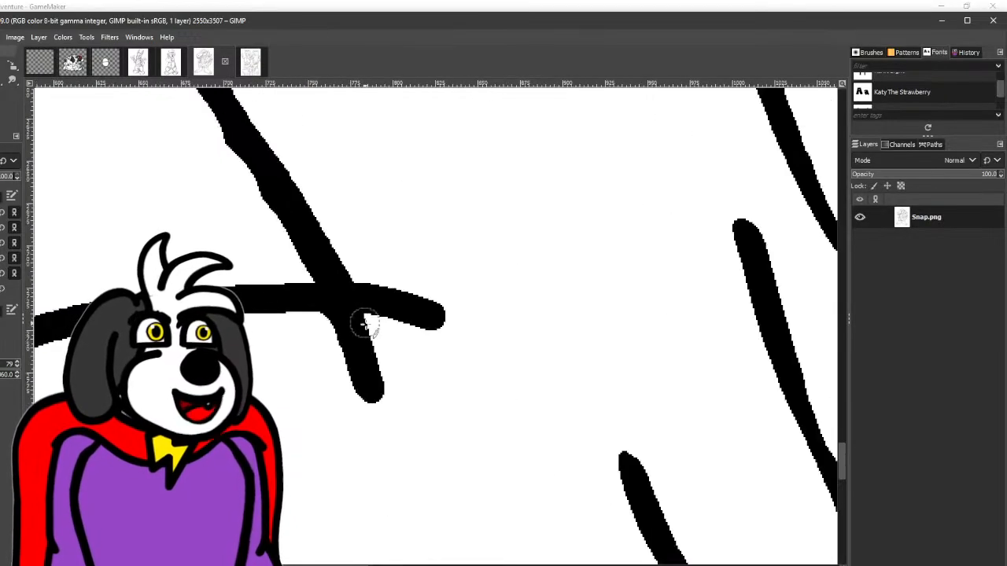
{"action": "mouse_move", "coordinate": [295, 328]}
{"action": "left_mouse_down"}
{"action": "mouse_move", "coordinate": [376, 391]}
{"action": "mouse_move", "coordinate": [360, 356]}
{"action": "mouse_move", "coordinate": [380, 391]}
{"action": "mouse_move", "coordinate": [346, 382]}
{"action": "left_mouse_up"}
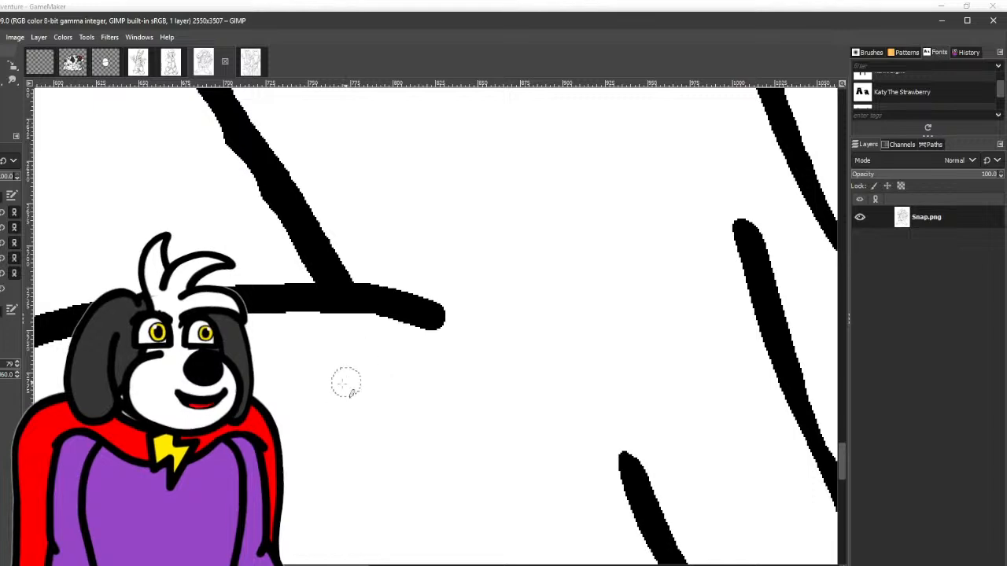
{"action": "scroll", "coordinate": [338, 374], "scroll_direction": "down", "scroll_amount": 4}
{"action": "scroll", "coordinate": [346, 378], "scroll_direction": "down", "scroll_amount": 4}
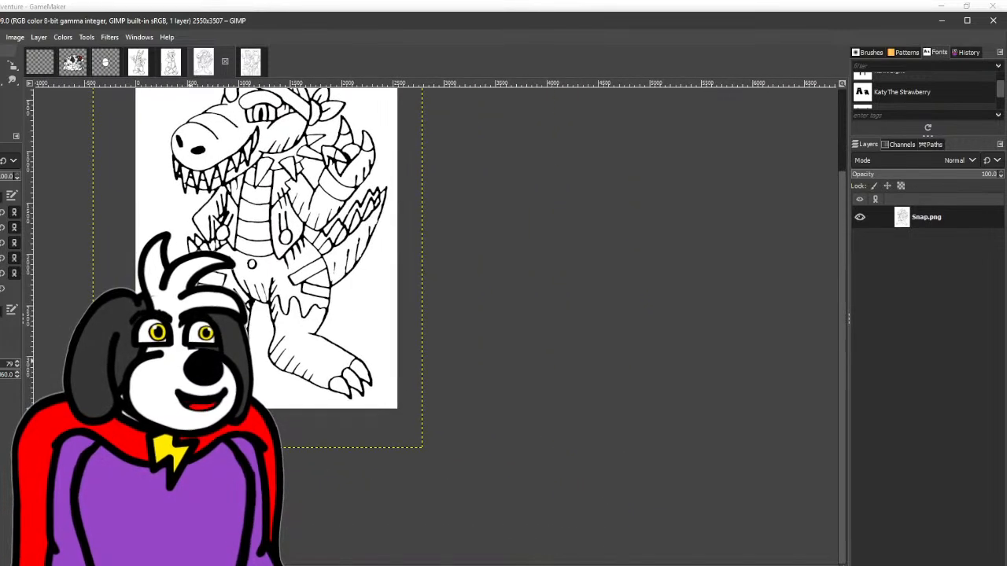
- Cut the hatch marks free of the left-hand foot's heel and sole outline, and fill that old outline with white
{"action": "scroll", "coordinate": [200, 357], "scroll_direction": "up", "scroll_amount": 1}
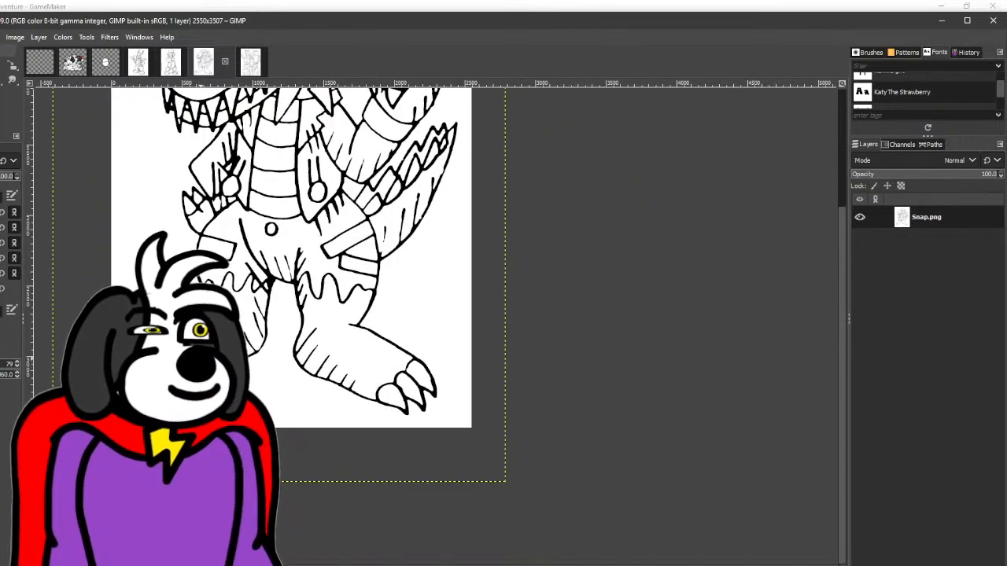
{"action": "scroll", "coordinate": [257, 372], "scroll_direction": "up", "scroll_amount": 2}
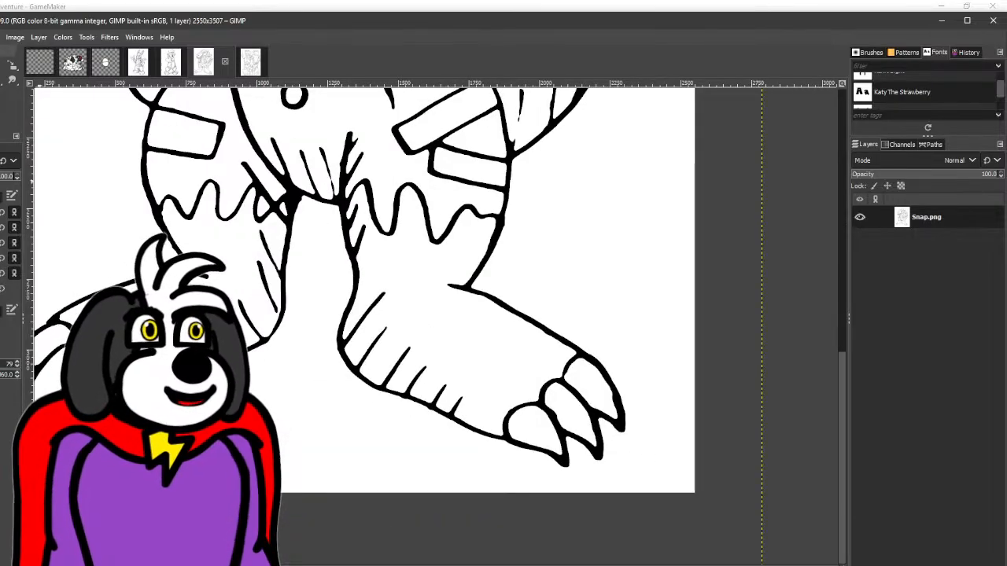
{"action": "scroll", "coordinate": [132, 422], "scroll_direction": "up", "scroll_amount": 3}
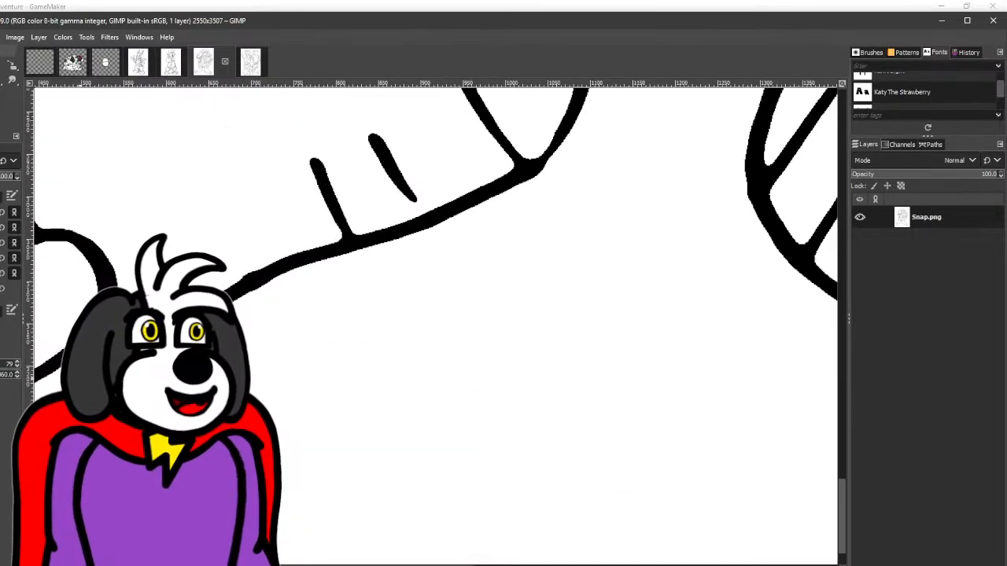
{"action": "scroll", "coordinate": [353, 286], "scroll_direction": "right", "scroll_amount": 3}
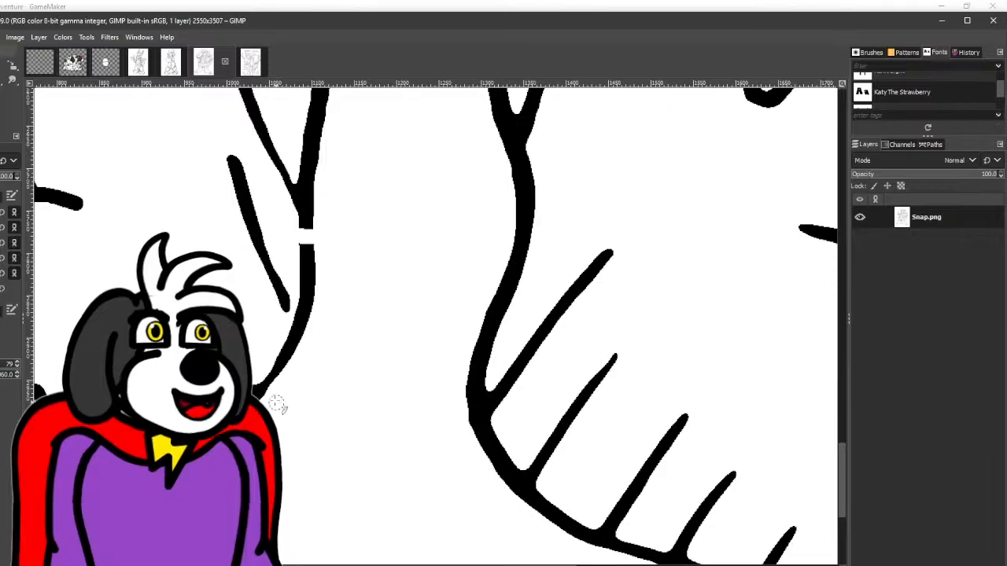
{"action": "scroll", "coordinate": [512, 152], "scroll_direction": "left", "scroll_amount": 3}
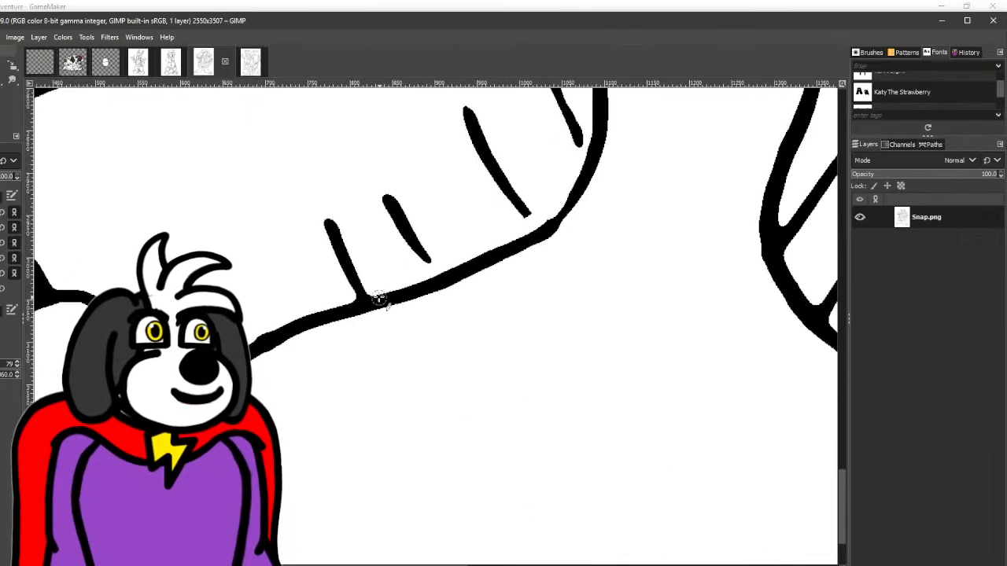
{"action": "key", "text": "shift+b"}
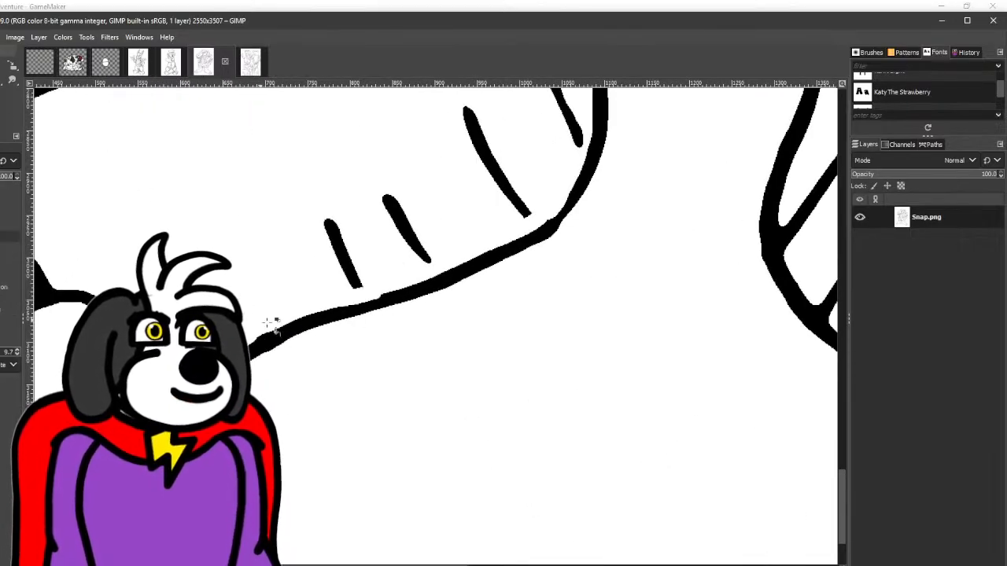
{"action": "left_click_drag", "start_coordinate": [315, 308], "coordinate": [299, 337]}
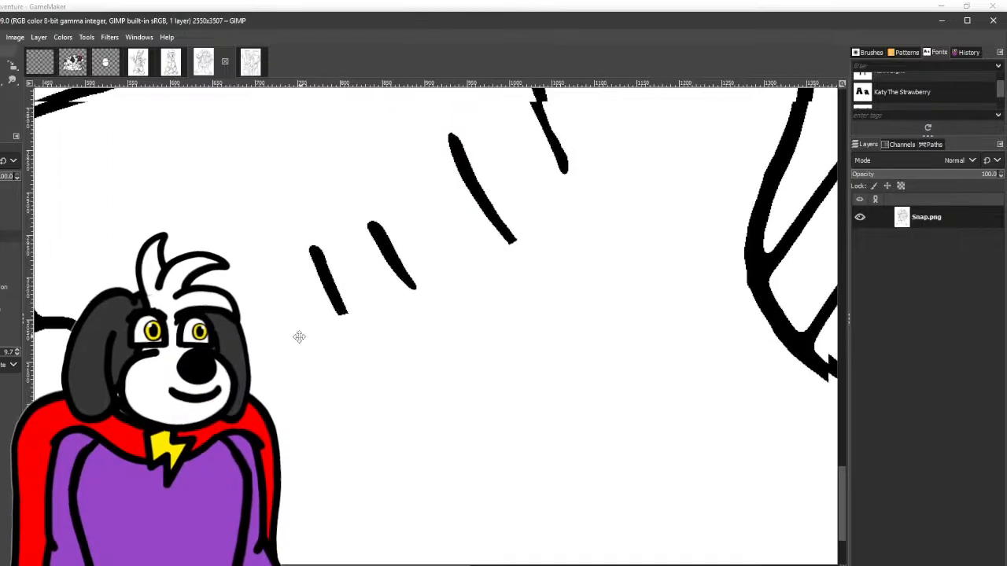
{"action": "left_click", "coordinate": [1, 82]}
{"action": "scroll", "coordinate": [259, 253], "scroll_direction": "down", "scroll_amount": 1, "text": "ctrl"}
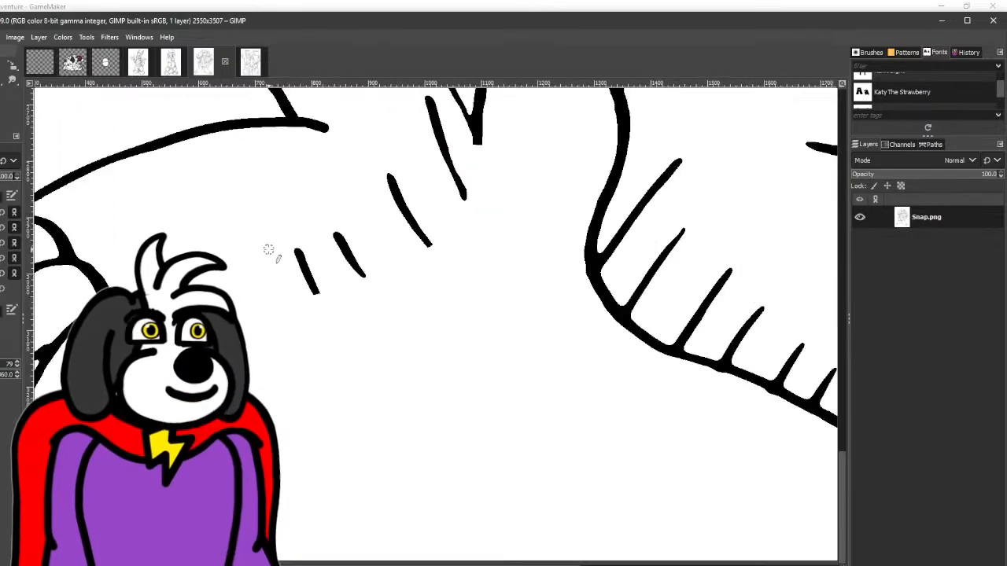
- Paint a smooth rounded black outline from the left-hand leg around the heel and along the sole
{"action": "mouse_move", "coordinate": [477, 136]}
{"action": "left_mouse_down"}
{"action": "mouse_move", "coordinate": [496, 207]}
{"action": "mouse_move", "coordinate": [490, 250]}
{"action": "mouse_move", "coordinate": [457, 296]}
{"action": "mouse_move", "coordinate": [360, 325]}
{"action": "mouse_move", "coordinate": [258, 380]}
{"action": "left_mouse_up"}
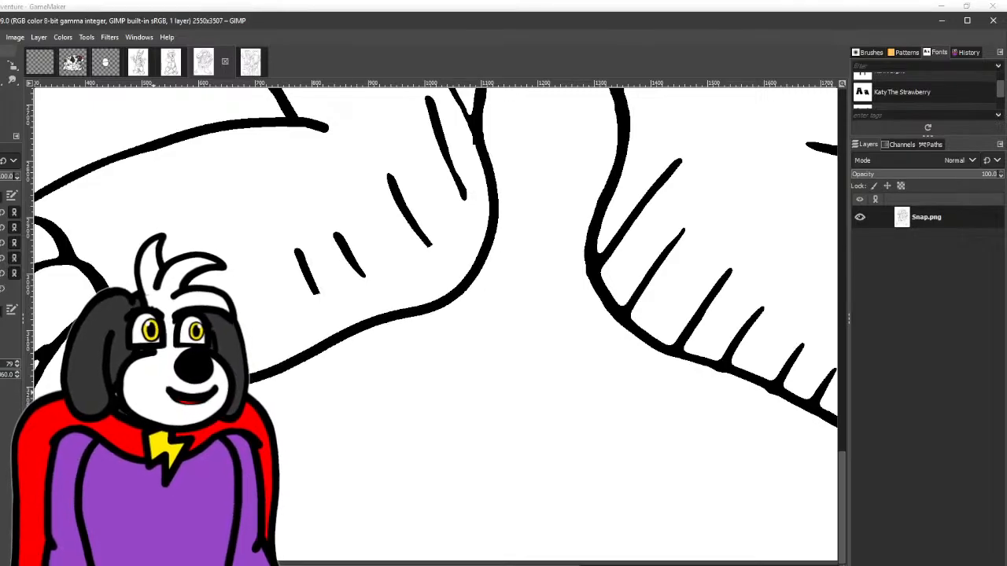
{"action": "scroll", "coordinate": [297, 299], "scroll_direction": "down", "scroll_amount": 3, "text": "ctrl"}
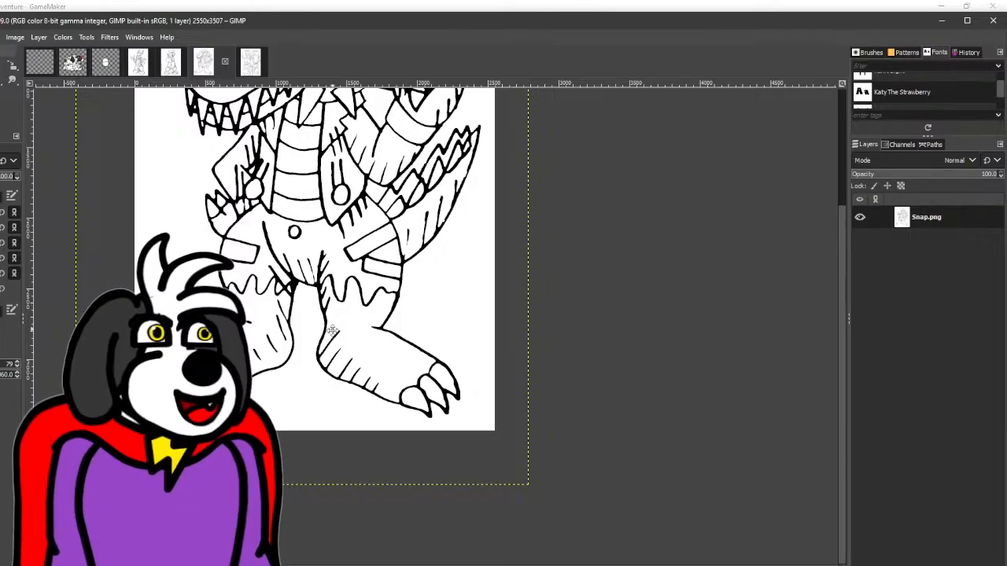
{"action": "scroll", "coordinate": [331, 340], "scroll_direction": "up", "scroll_amount": 1}
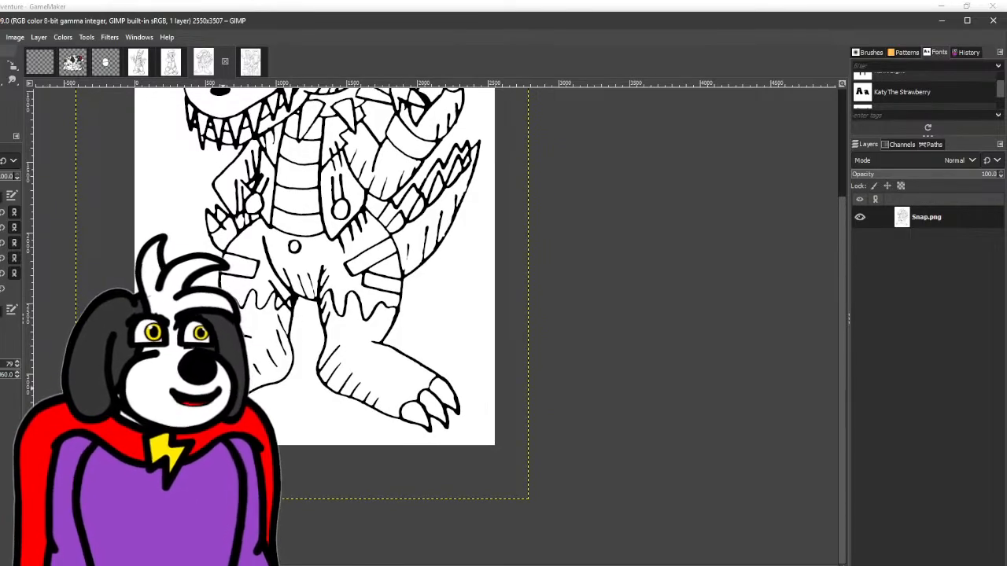
{"action": "scroll", "coordinate": [266, 391], "scroll_direction": "down", "scroll_amount": 2, "text": "ctrl"}
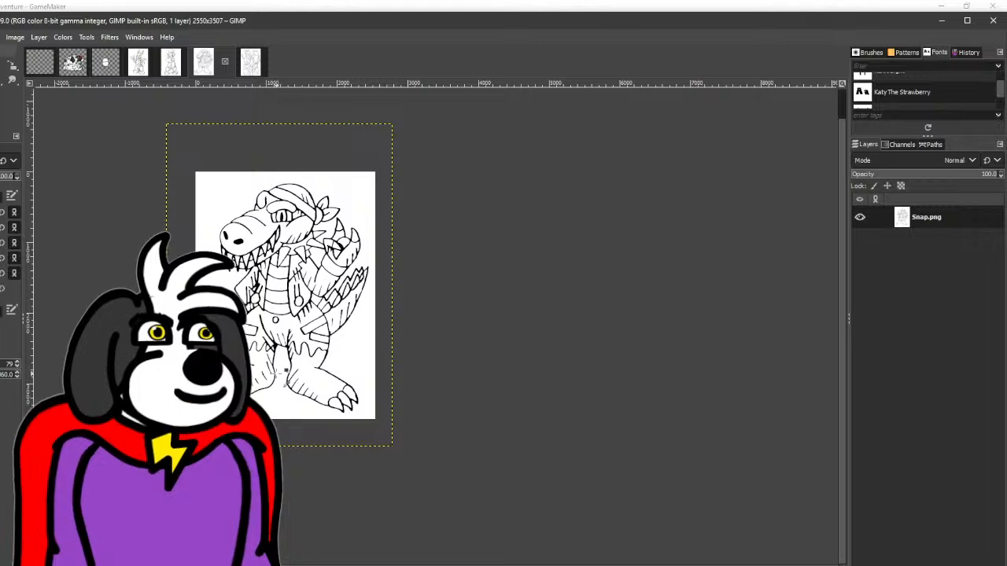
{"action": "scroll", "coordinate": [257, 380], "scroll_direction": "up", "scroll_amount": 2, "text": "ctrl"}
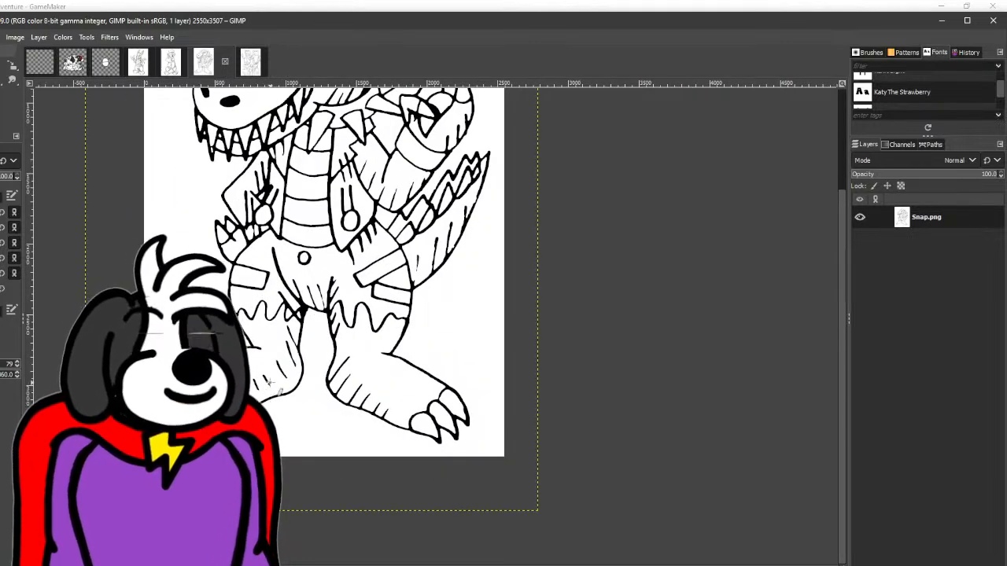
{"action": "scroll", "coordinate": [269, 384], "scroll_direction": "up", "scroll_amount": 3}
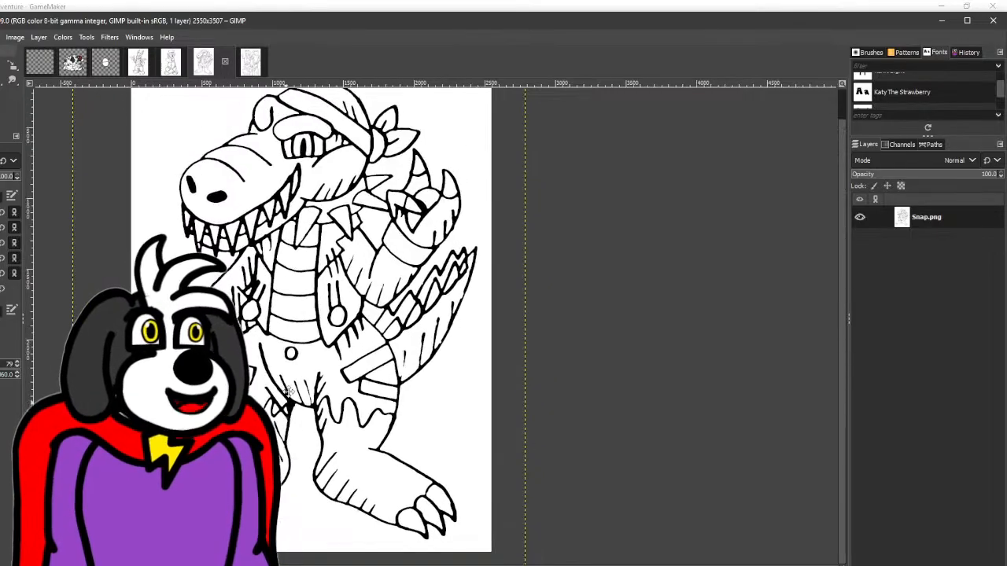
- In the Freddy image, add a transparent layer, place it beneath the drawing and merge the drawing down onto it
{"action": "left_click", "coordinate": [138, 61]}
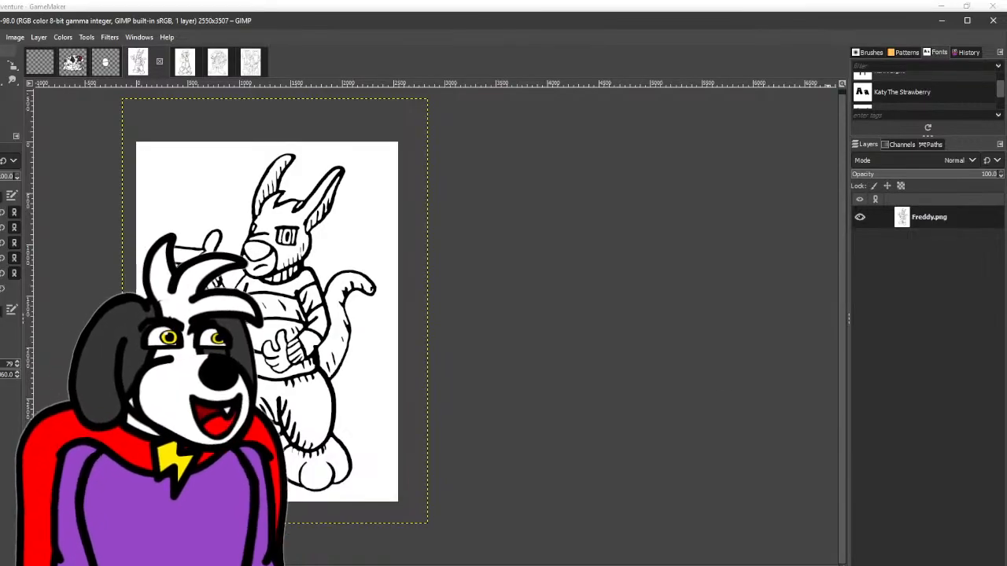
{"action": "key", "text": "ctrl+shift+n"}
{"action": "key", "text": "Return"}
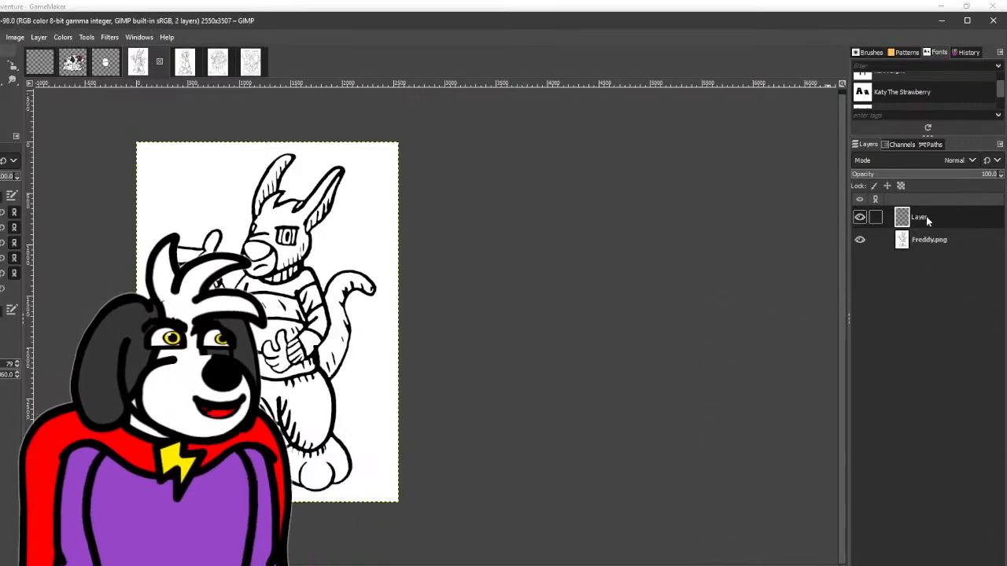
{"action": "left_click_drag", "start_coordinate": [926, 217], "coordinate": [935, 253]}
{"action": "left_click", "coordinate": [938, 217]}
{"action": "right_click", "coordinate": [938, 218]}
{"action": "left_click", "coordinate": [850, 147]}
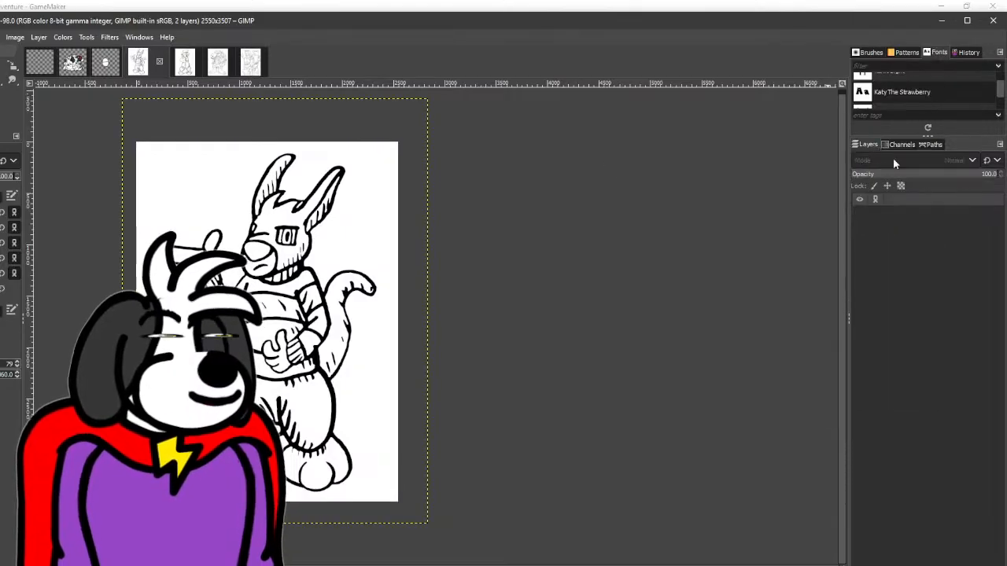
- Delete the white background surrounding Freddy to transparency and clear the selection
{"action": "left_click", "coordinate": [206, 200]}
{"action": "key", "text": "Delete"}
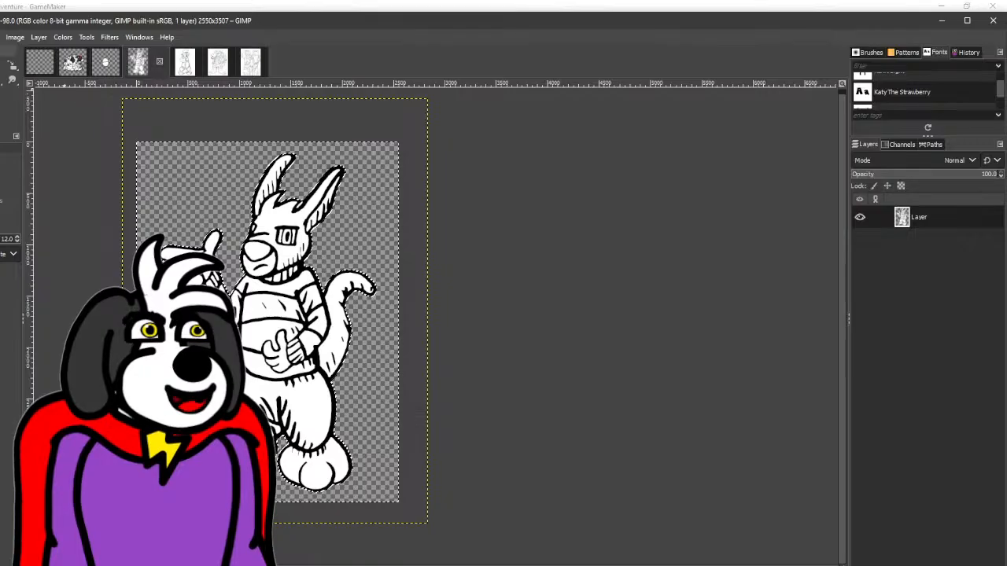
{"action": "key", "text": "ctrl+shift+a"}
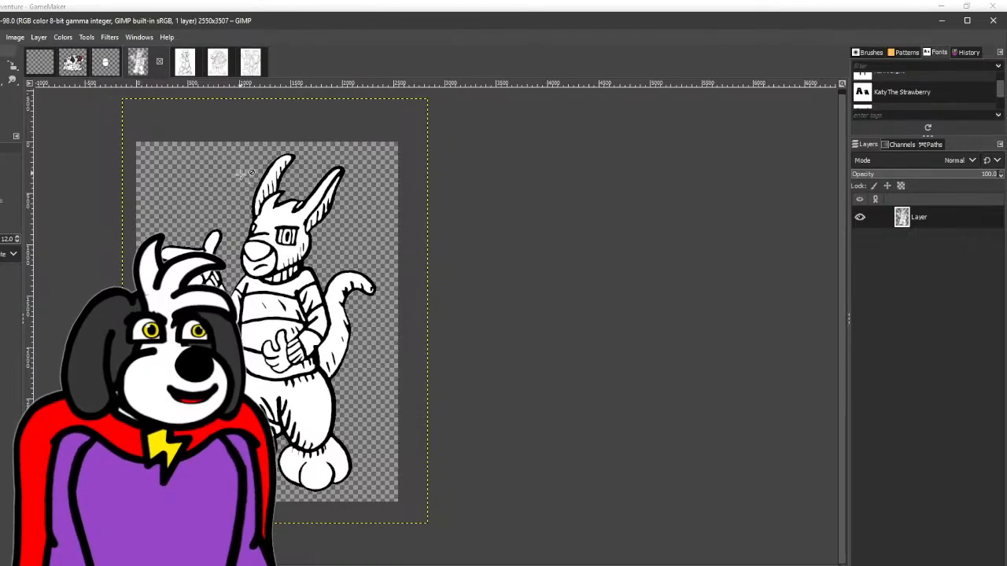
- Delete the small white patch enclosed between Freddy's hair and the right-hand ear, and clear the selection
{"action": "scroll", "coordinate": [245, 174], "scroll_direction": "up", "scroll_amount": 4}
{"action": "key", "text": "Delete"}
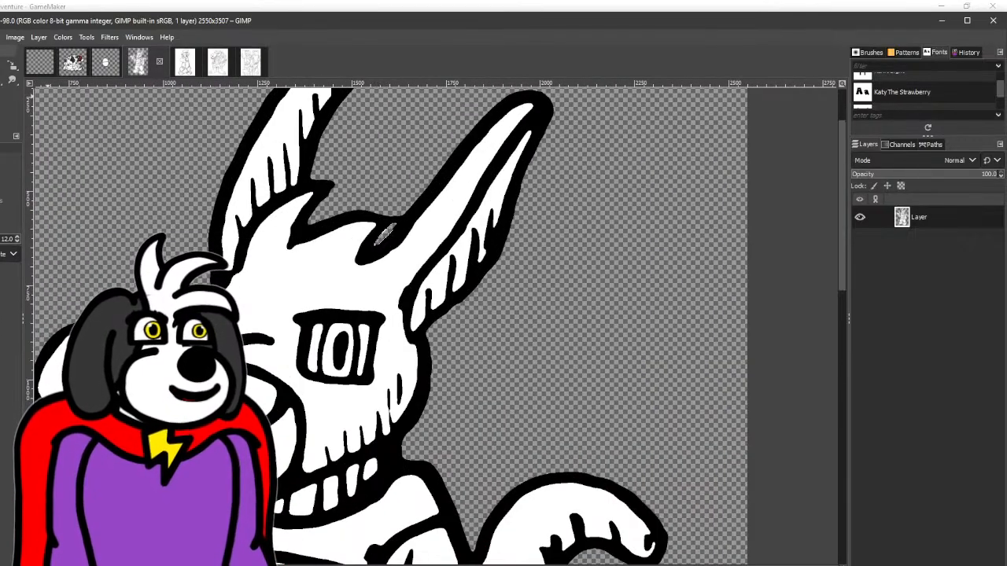
{"action": "key", "text": "r"}
{"action": "left_click", "coordinate": [68, 125]}
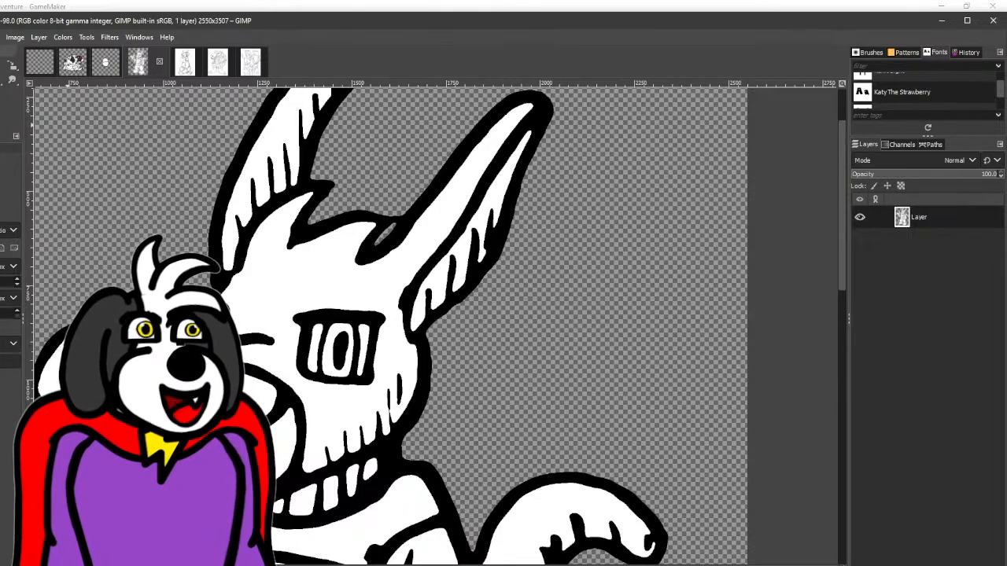
- Erase the black line joining Freddy's hair tuft to the right-hand ear and paint the tuft's tip rounded in black
{"action": "key", "text": "shift+e"}
{"action": "scroll", "coordinate": [402, 216], "scroll_direction": "up", "scroll_amount": 4}
{"action": "mouse_move", "coordinate": [369, 215]}
{"action": "left_mouse_down"}
{"action": "mouse_move", "coordinate": [318, 277]}
{"action": "mouse_move", "coordinate": [376, 193]}
{"action": "mouse_move", "coordinate": [250, 364]}
{"action": "mouse_move", "coordinate": [331, 282]}
{"action": "mouse_move", "coordinate": [427, 149]}
{"action": "left_mouse_up"}
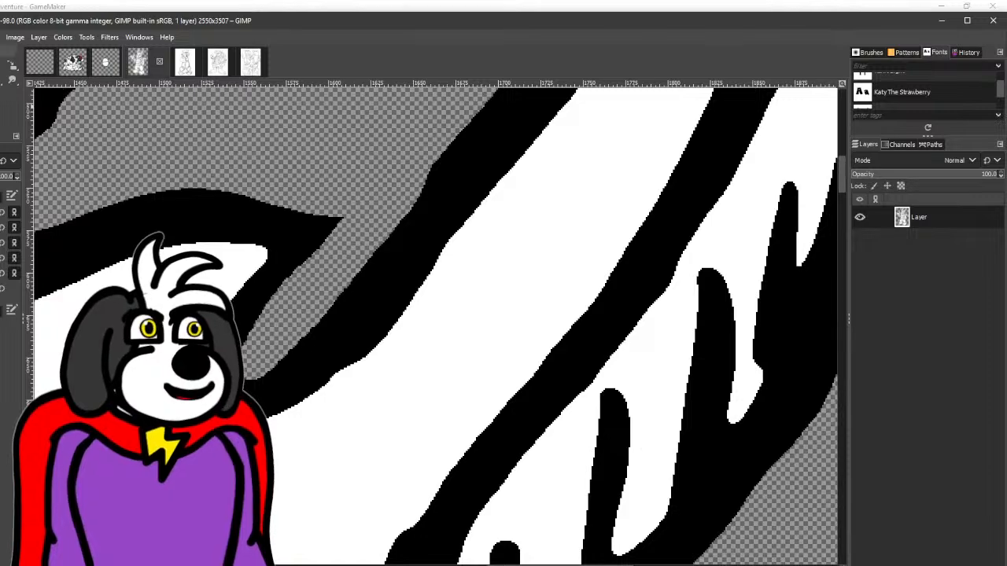
{"action": "key", "text": "p"}
{"action": "mouse_move", "coordinate": [221, 209]}
{"action": "left_mouse_down"}
{"action": "mouse_move", "coordinate": [335, 224]}
{"action": "mouse_move", "coordinate": [262, 298]}
{"action": "left_mouse_up"}
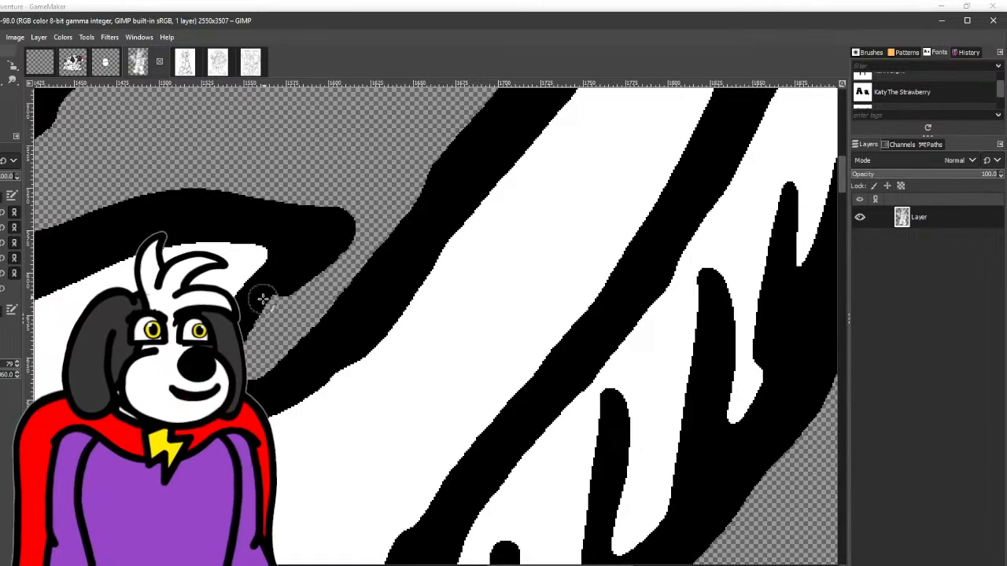
{"action": "scroll", "coordinate": [496, 118], "scroll_direction": "down", "scroll_amount": 4}
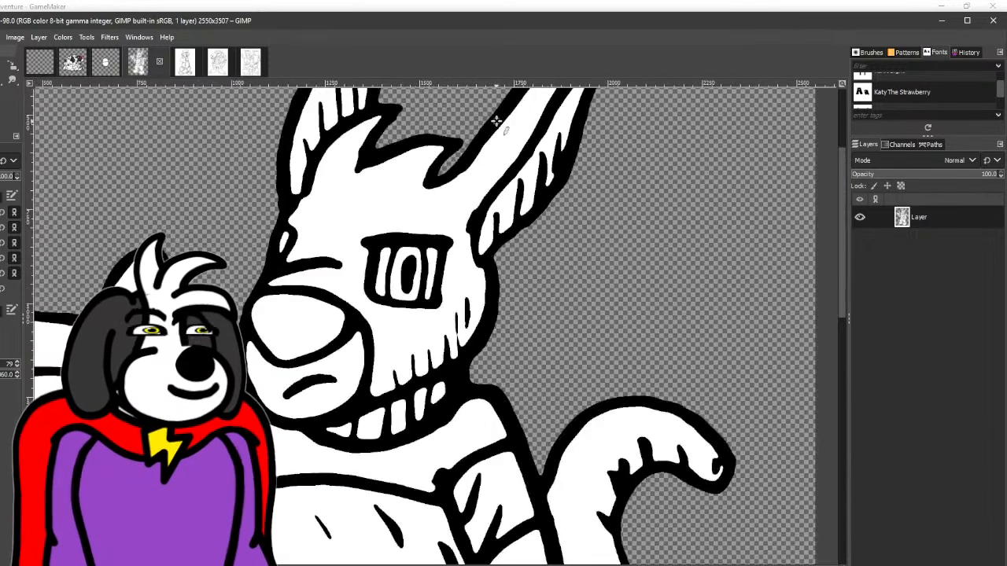
- Thicken and round the tip of Freddy's other hair tuft beside the left-hand ear with black brush strokes
{"action": "scroll", "coordinate": [495, 120], "scroll_direction": "up", "scroll_amount": 5}
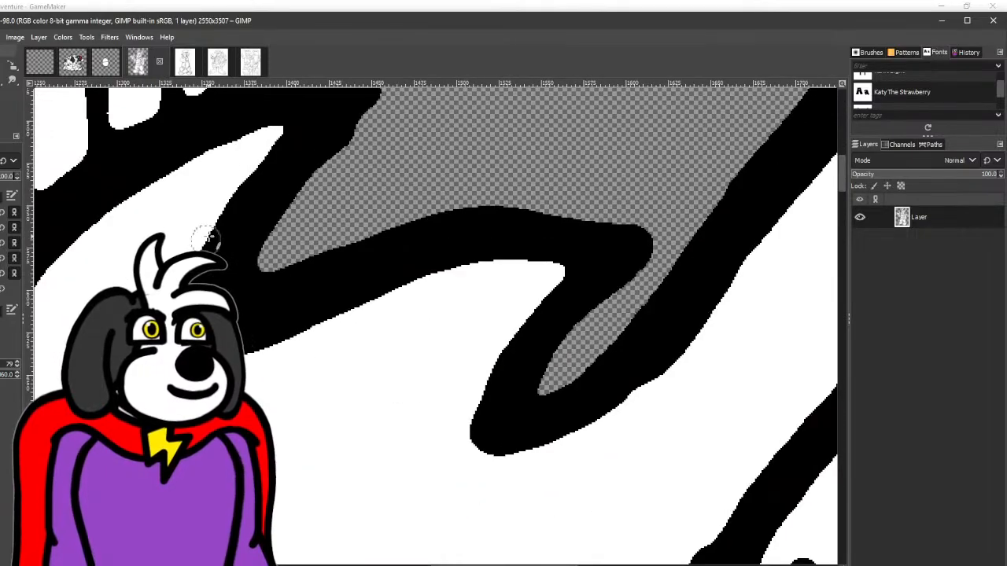
{"action": "left_click_drag", "start_coordinate": [206, 237], "coordinate": [303, 130]}
{"action": "mouse_move", "coordinate": [355, 108]}
{"action": "left_mouse_down"}
{"action": "mouse_move", "coordinate": [264, 252]}
{"action": "mouse_move", "coordinate": [254, 223]}
{"action": "left_mouse_up"}
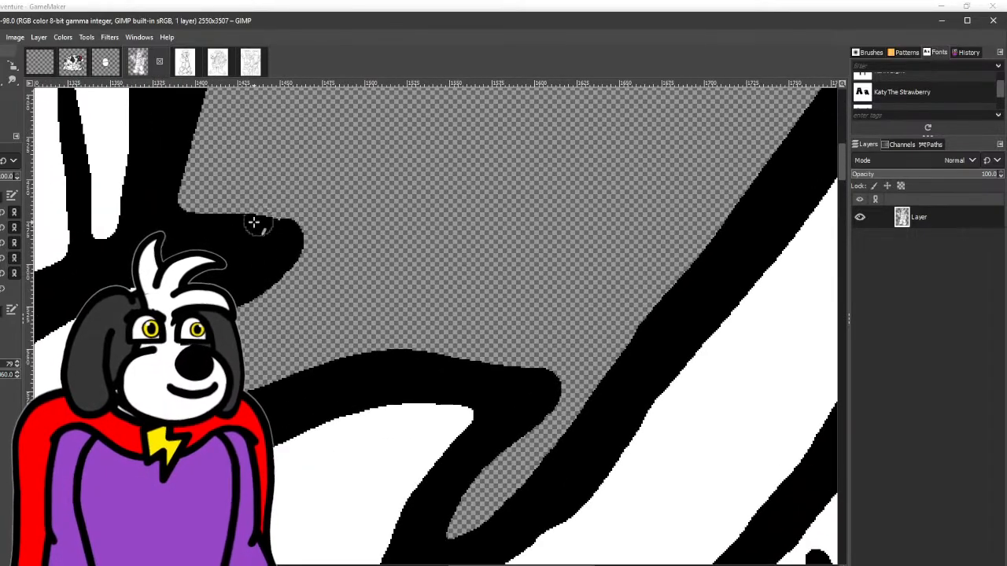
{"action": "scroll", "coordinate": [254, 223], "scroll_direction": "down", "scroll_amount": 6}
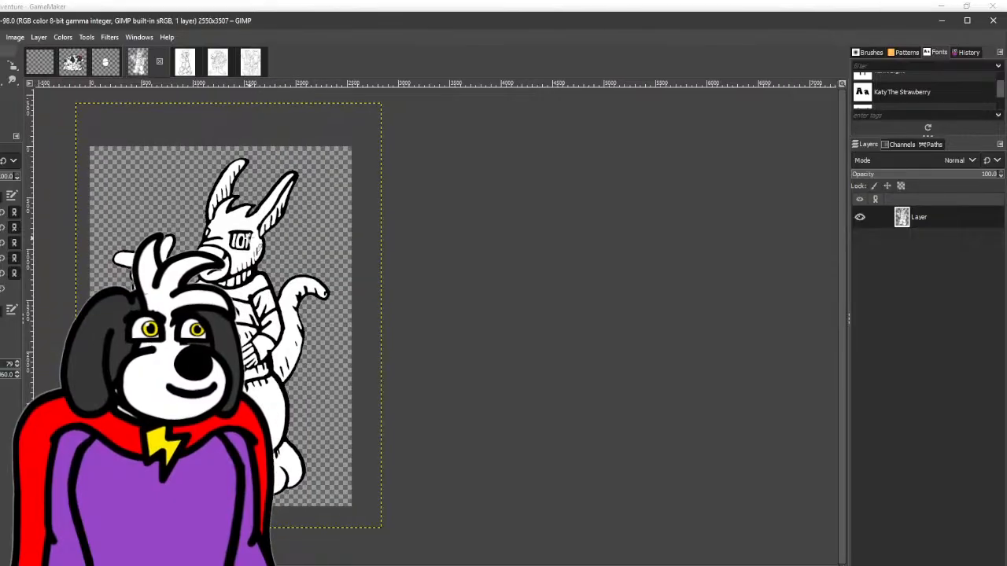
- Move the Yippe_Books_New.png reference layer to the left of the Freddy drawing
{"action": "left_click_drag", "start_coordinate": [249, 238], "coordinate": [282, 227]}
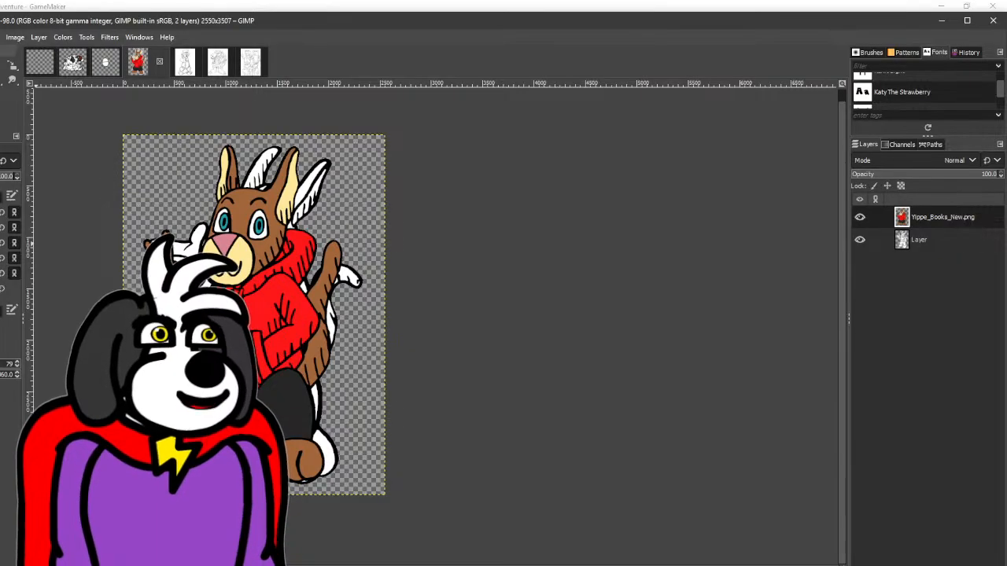
{"action": "key", "text": "m"}
{"action": "left_click_drag", "start_coordinate": [284, 358], "coordinate": [202, 371]}
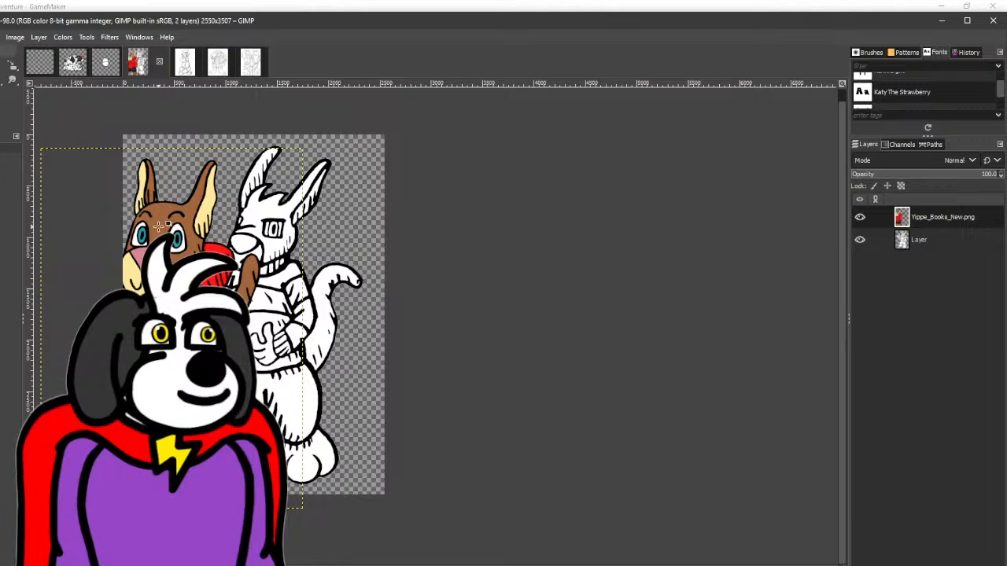
- Bucket-fill Freddy's head and the outer part of the right-hand ear with brown on the drawing layer
{"action": "key", "text": "shift+b"}
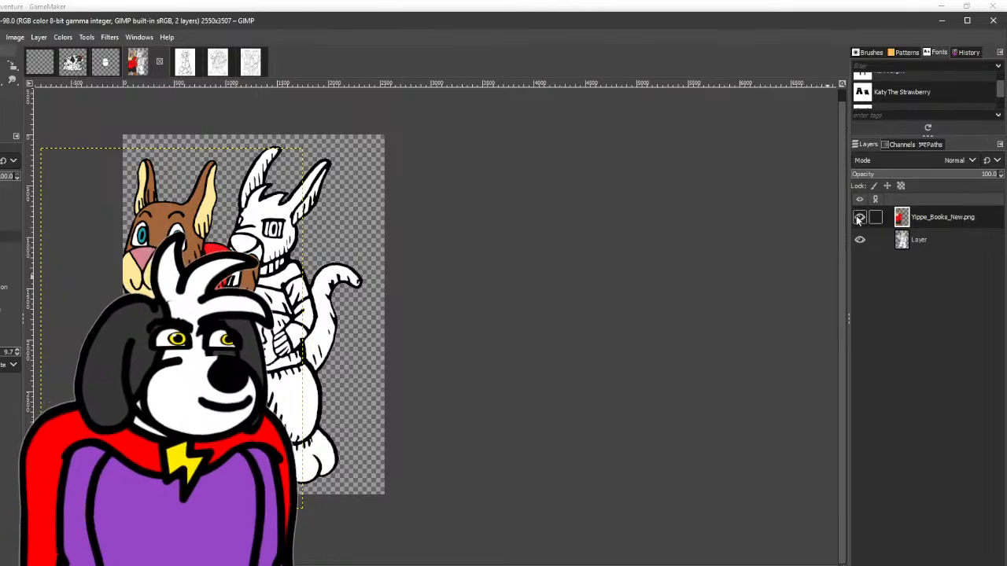
{"action": "left_click", "coordinate": [918, 239]}
{"action": "left_click", "coordinate": [275, 203]}
{"action": "left_click", "coordinate": [271, 217]}
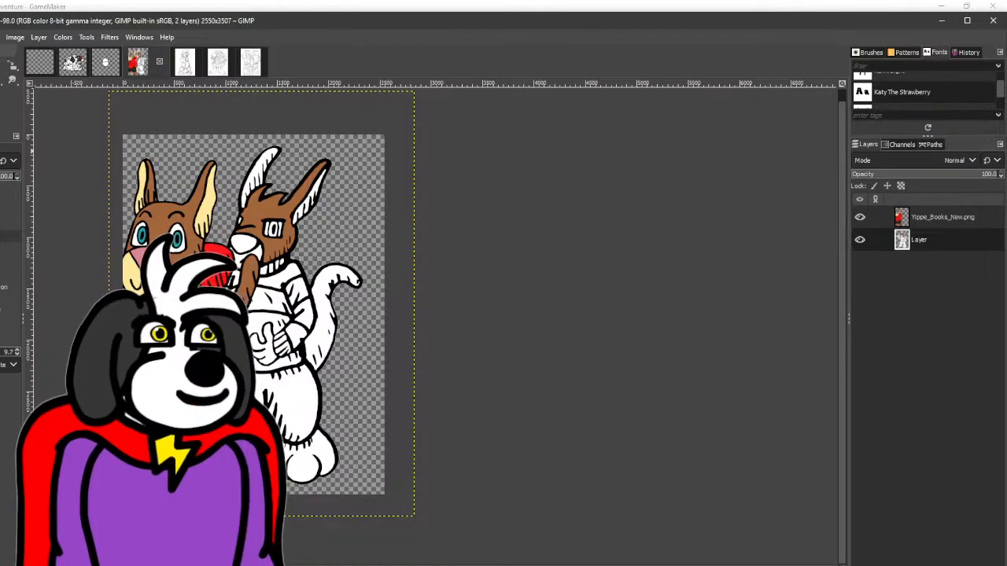
- Change the foreground colour to a slightly darker brown and refill Freddy's head with it
{"action": "left_click", "coordinate": [2, 109]}
{"action": "left_click_drag", "start_coordinate": [719, 205], "coordinate": [712, 206]}
{"action": "left_click", "coordinate": [711, 309]}
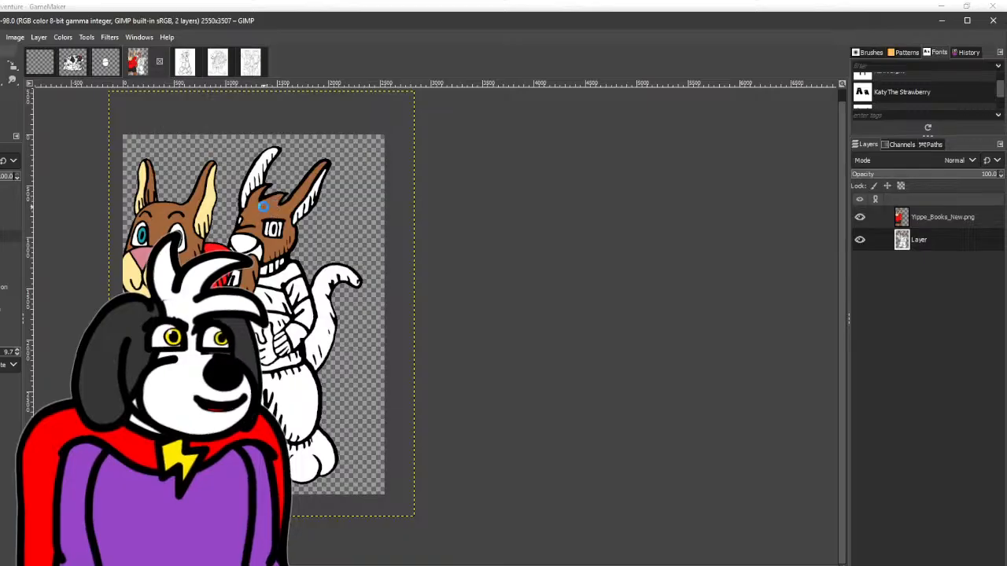
{"action": "left_click", "coordinate": [263, 206]}
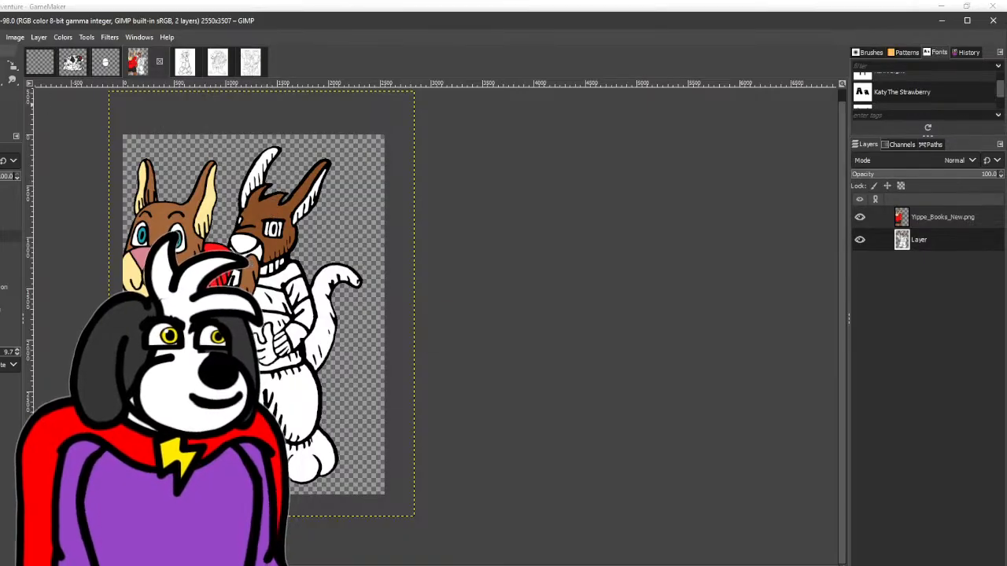
- Readjust the brown foreground colour's shade slightly and accept it
{"action": "key", "text": "f"}
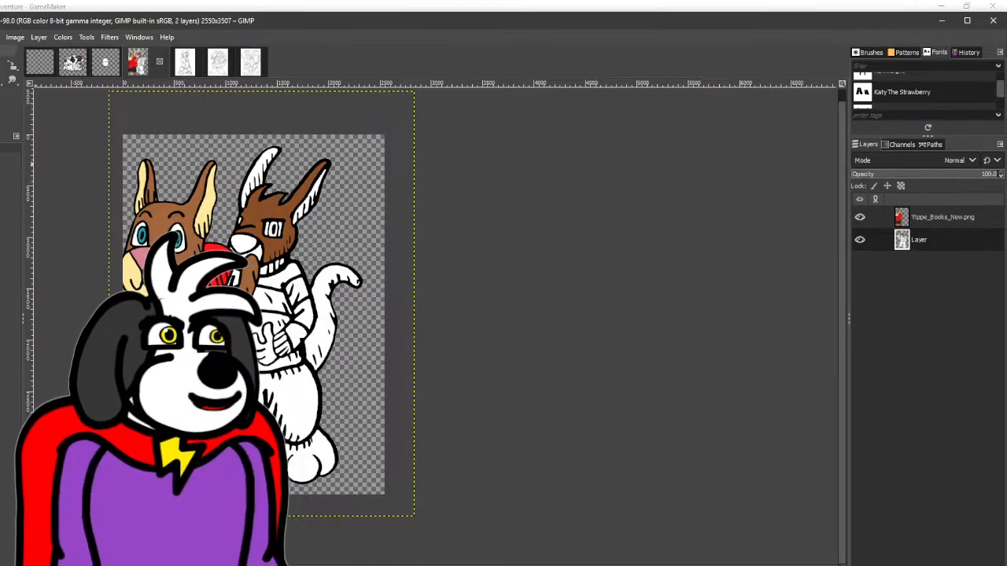
{"action": "left_click", "coordinate": [2, 116]}
{"action": "left_click_drag", "start_coordinate": [719, 207], "coordinate": [723, 206]}
{"action": "left_click", "coordinate": [713, 311]}
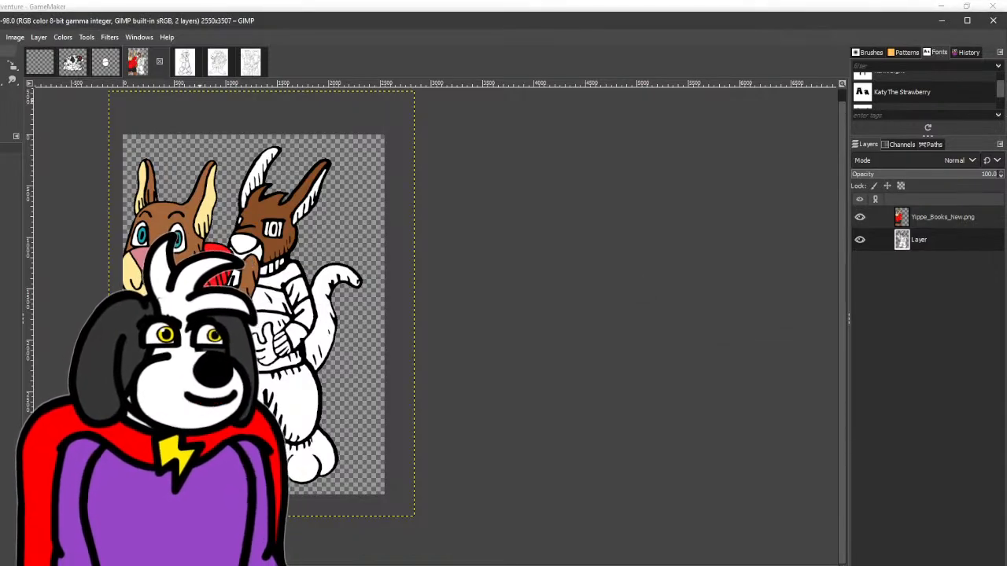
- Bucket-fill Freddy's head, the other ear and the tail with the adjusted brown, hiding the Yippe_Books_New.png reference layer
{"action": "key", "text": "shift+b"}
{"action": "left_click", "coordinate": [262, 218]}
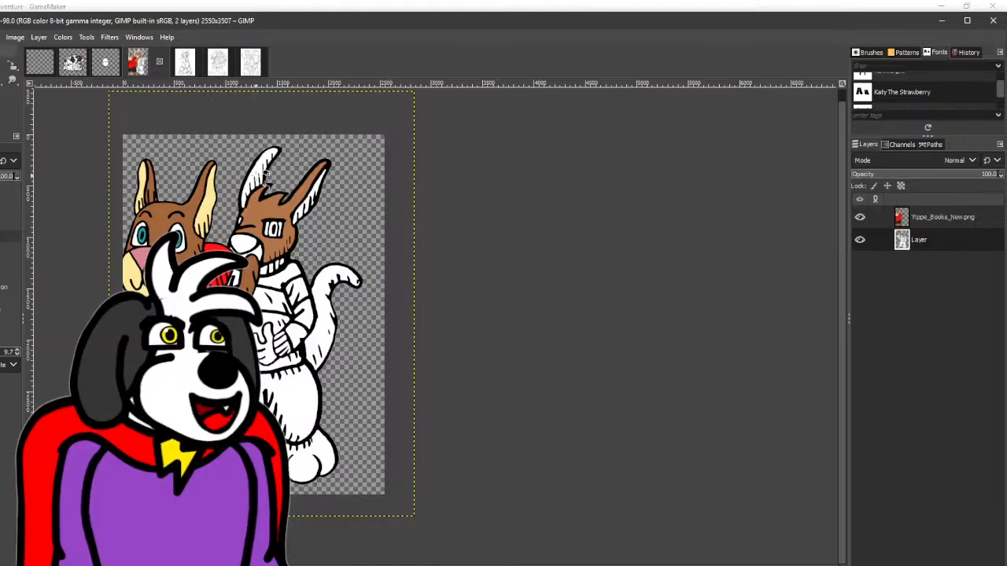
{"action": "left_click", "coordinate": [263, 176]}
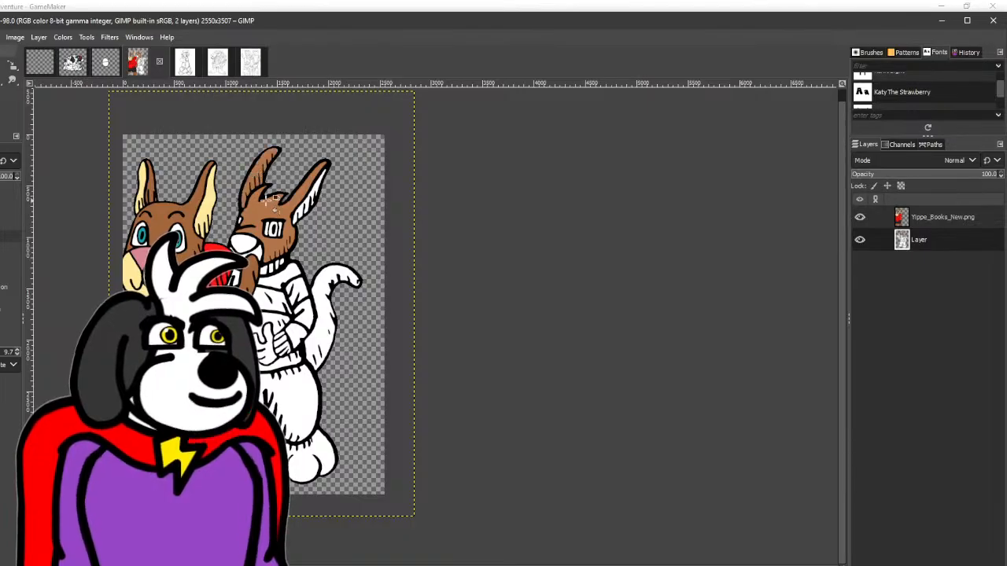
{"action": "left_click", "coordinate": [859, 218]}
{"action": "left_click", "coordinate": [331, 345]}
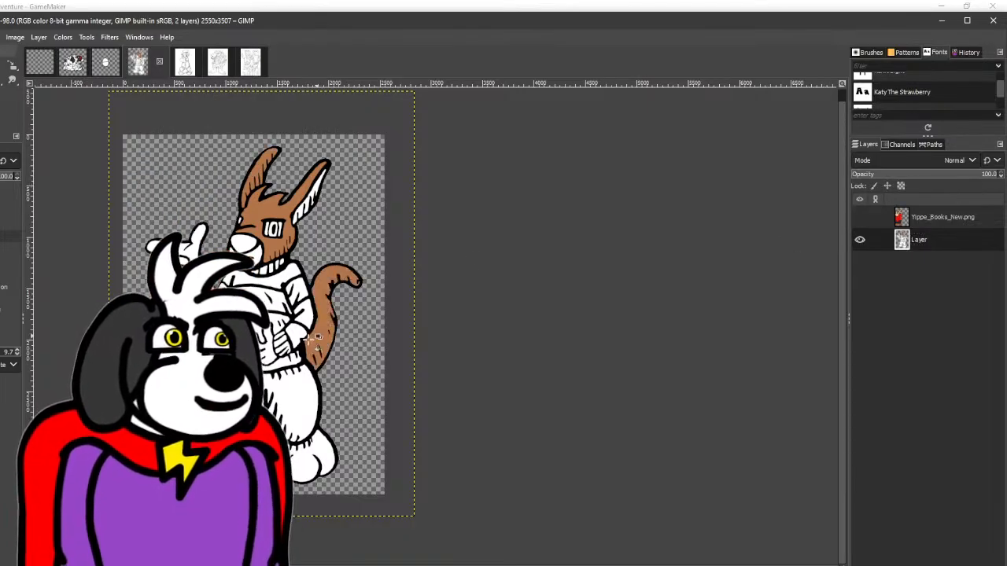
- Bucket-fill Freddy's hands and feet with the same brown on the drawing layer
{"action": "left_click", "coordinate": [264, 349]}
{"action": "key", "text": "ctrl+z"}
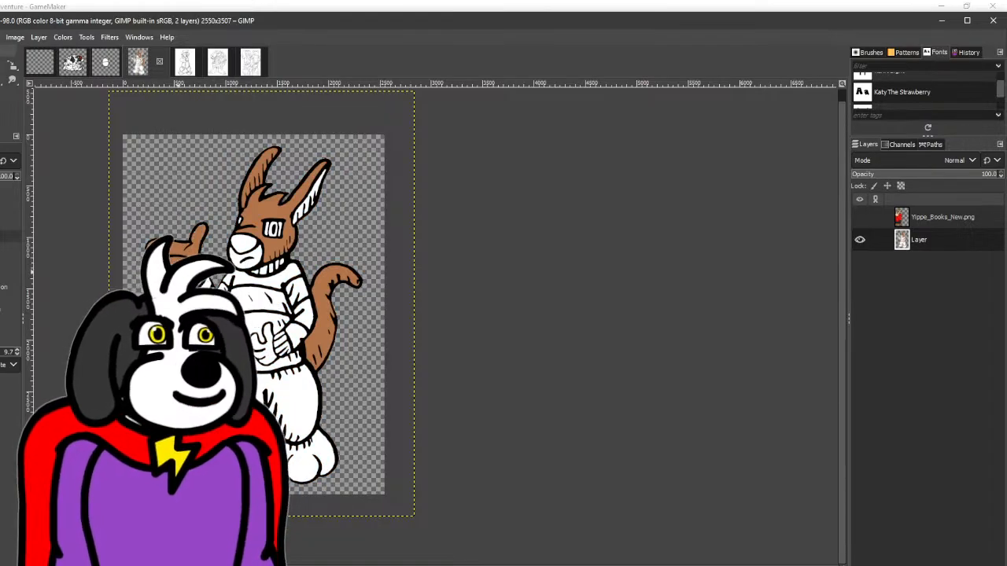
{"action": "left_click", "coordinate": [266, 348]}
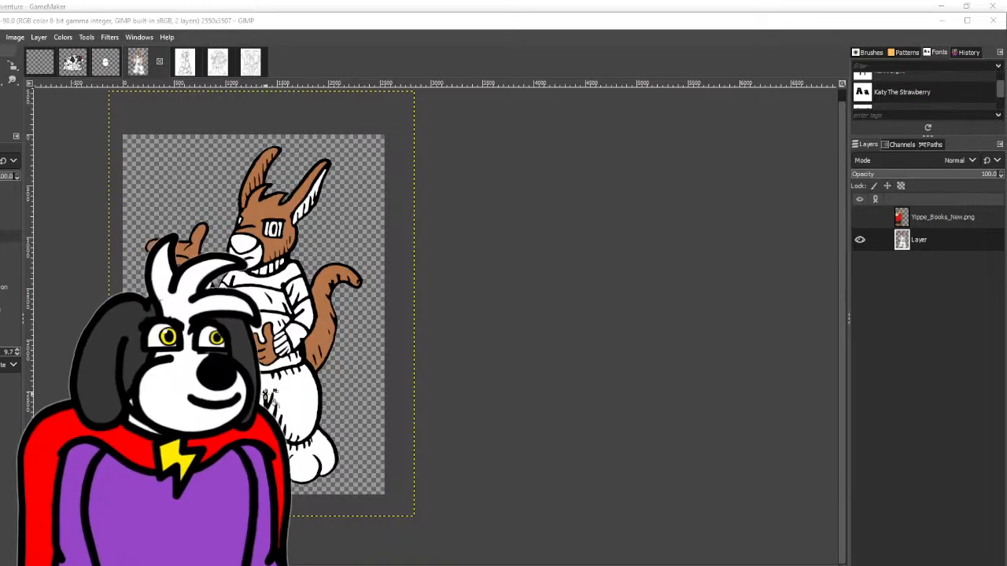
{"action": "left_click", "coordinate": [434, 323]}
{"action": "left_click", "coordinate": [308, 462]}
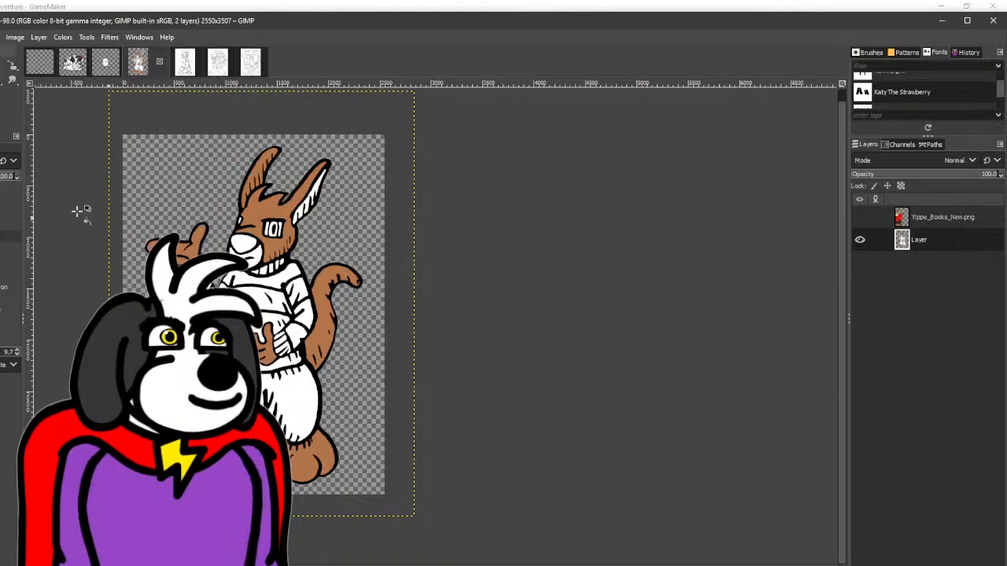
- Sample the cream from the reference character, adjust its shade slightly, and fill Freddy's inner ear and chin with it
{"action": "left_click", "coordinate": [860, 217]}
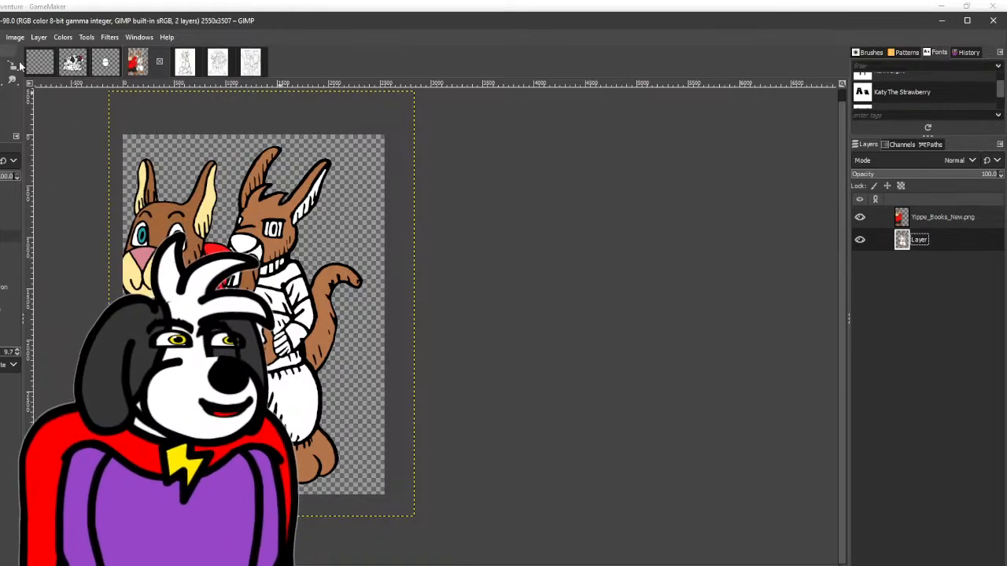
{"action": "left_click", "coordinate": [3, 66]}
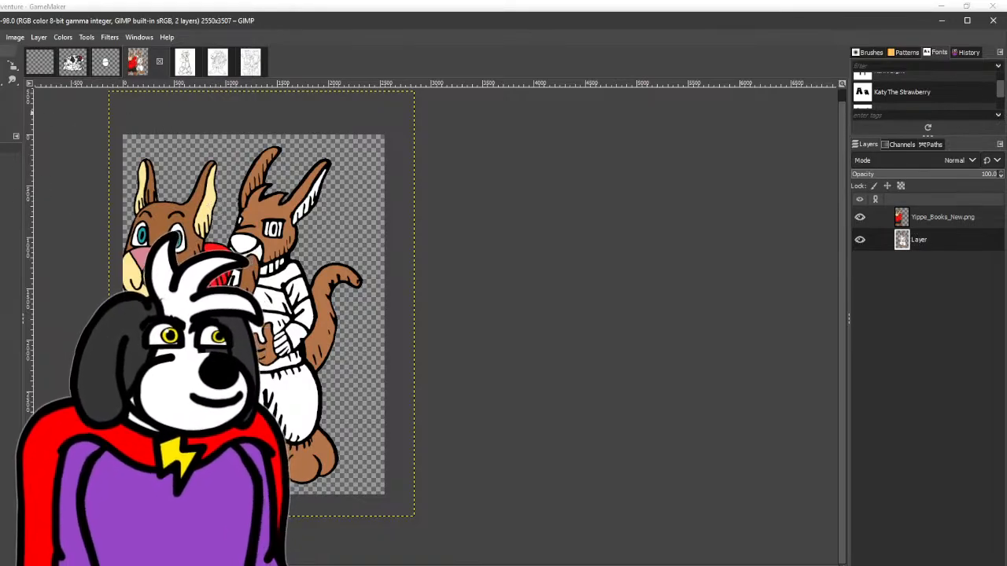
{"action": "left_click", "coordinate": [3, 112]}
{"action": "left_click_drag", "start_coordinate": [727, 191], "coordinate": [733, 190]}
{"action": "left_click", "coordinate": [709, 309]}
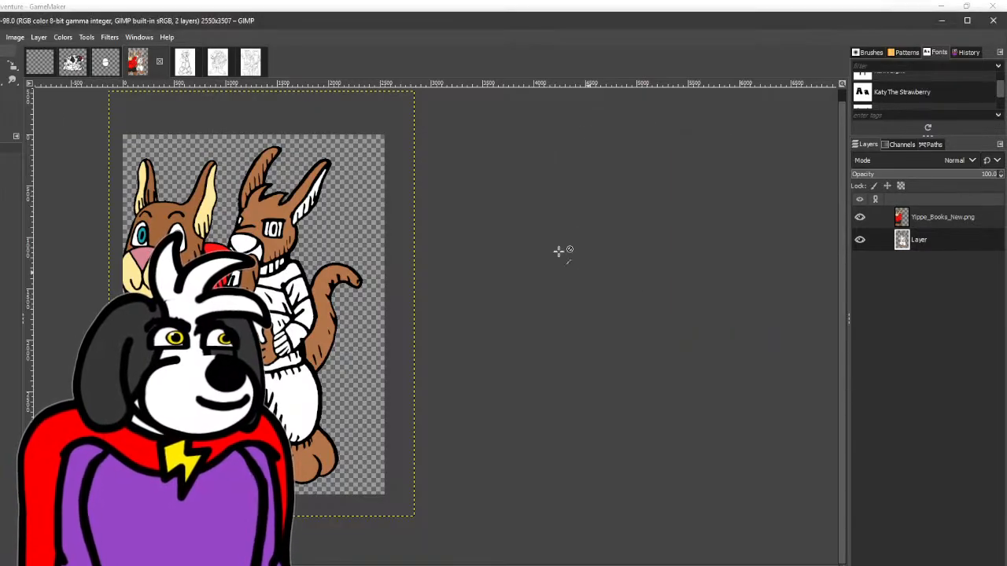
{"action": "left_click", "coordinate": [862, 220]}
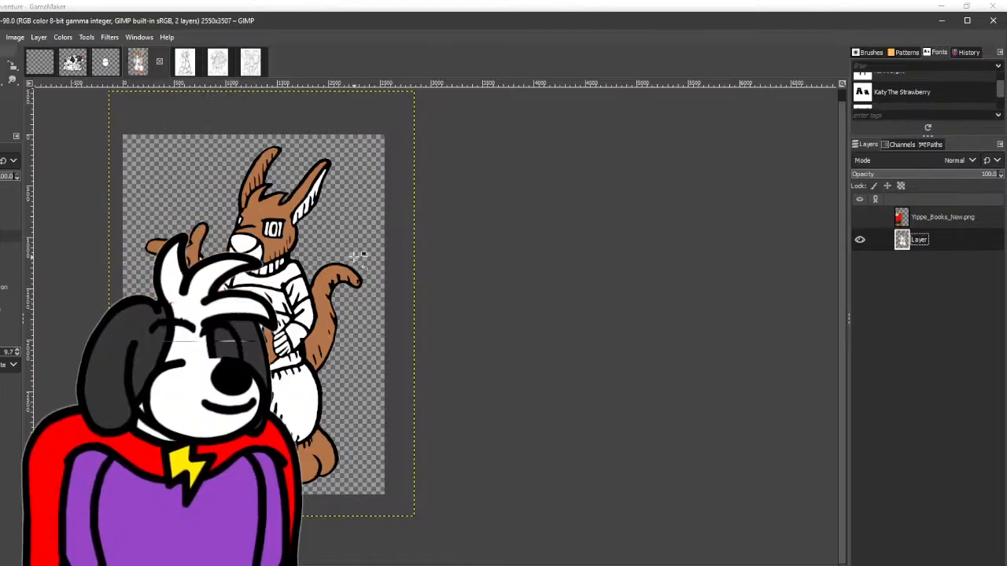
{"action": "left_click", "coordinate": [314, 190]}
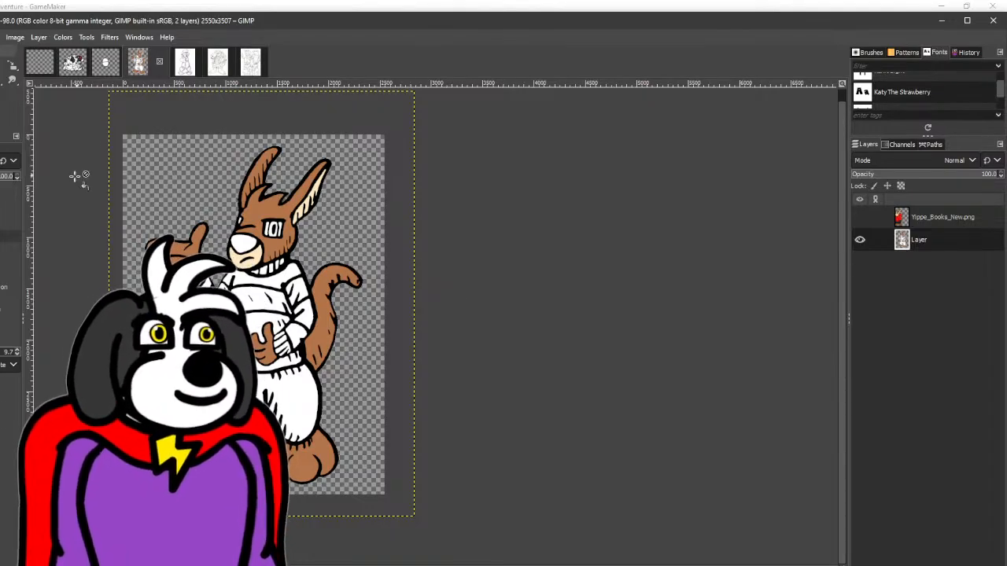
- Sample the reference character's pink nose colour, darken it to a85b66, fill Freddy's nose and hide the reference layer
{"action": "left_click", "coordinate": [0, 67]}
{"action": "left_click", "coordinate": [861, 217]}
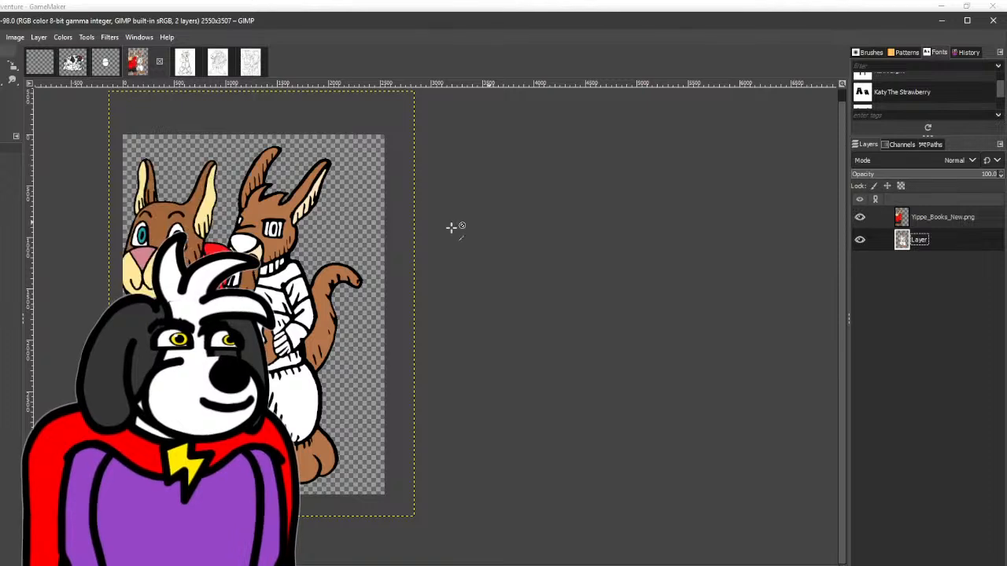
{"action": "left_click", "coordinate": [4, 96]}
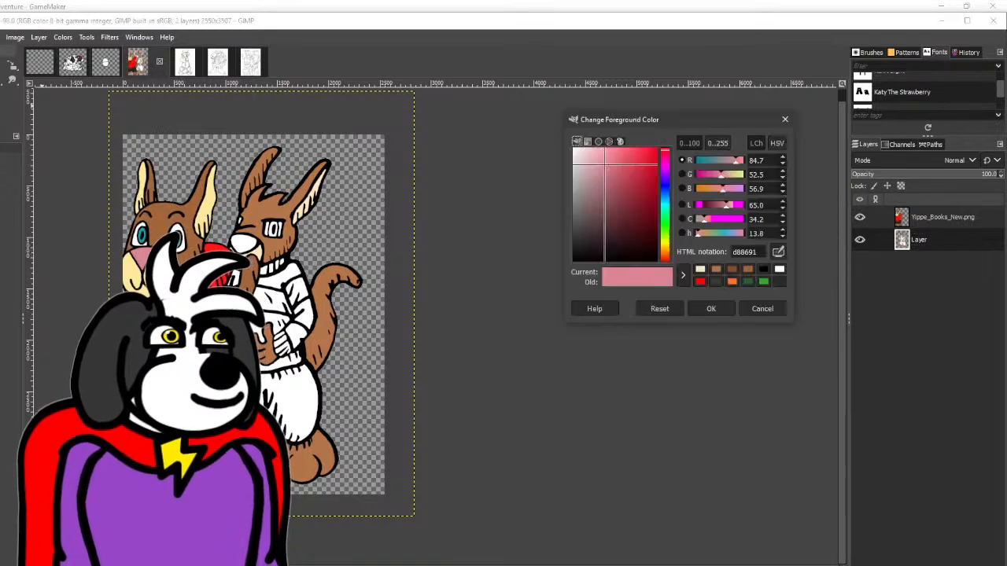
{"action": "left_click_drag", "start_coordinate": [727, 207], "coordinate": [719, 207]}
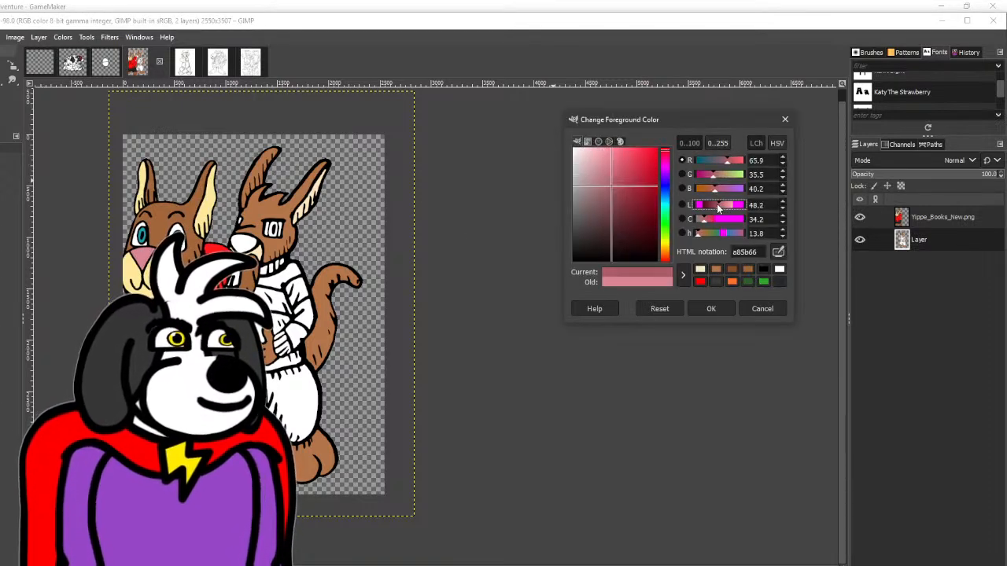
{"action": "left_click", "coordinate": [711, 309]}
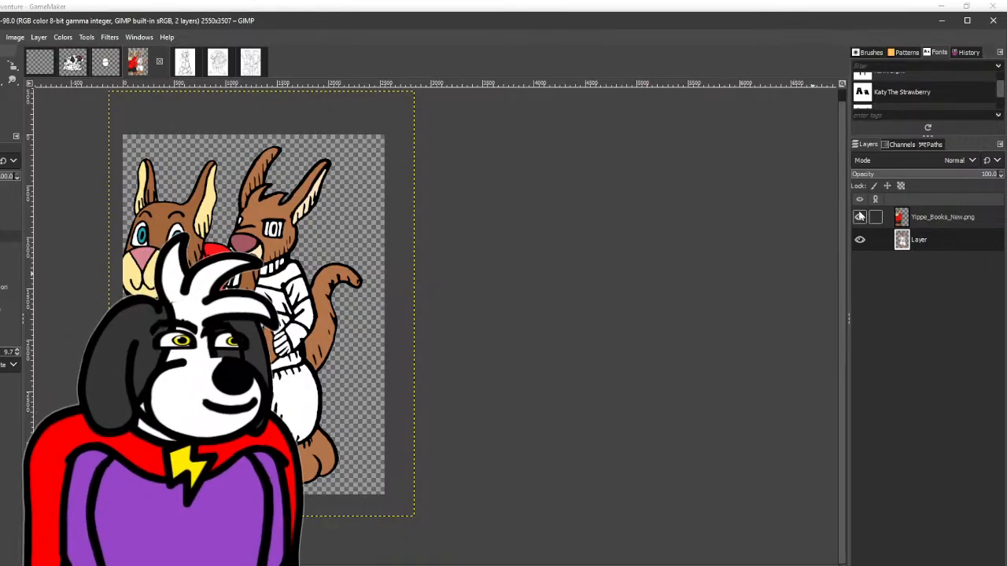
{"action": "left_click", "coordinate": [860, 217]}
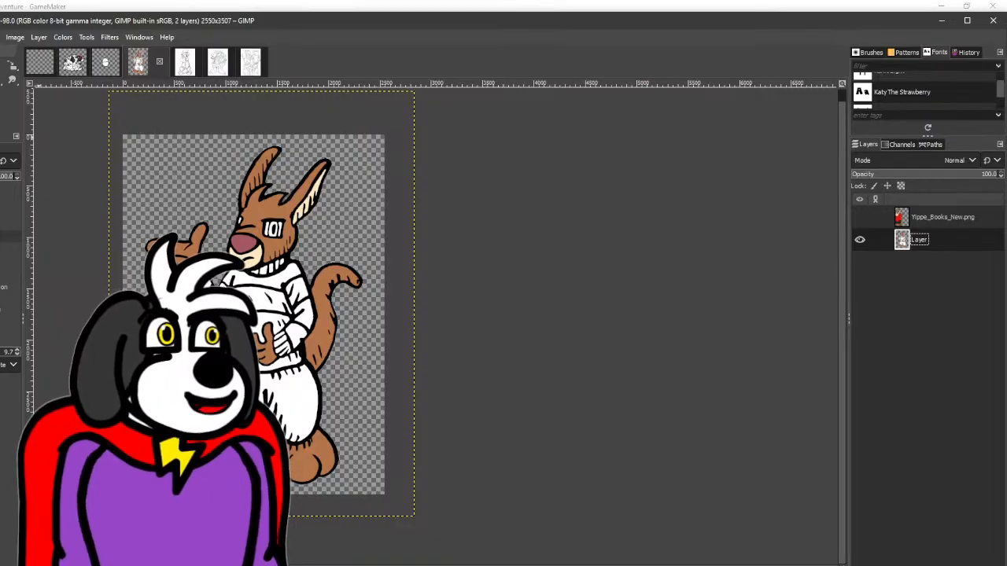
- Set the foreground colour to green 2b5e2a and fill alternate stripes of Freddy's sweater and sleeve with it
{"action": "left_click", "coordinate": [763, 284]}
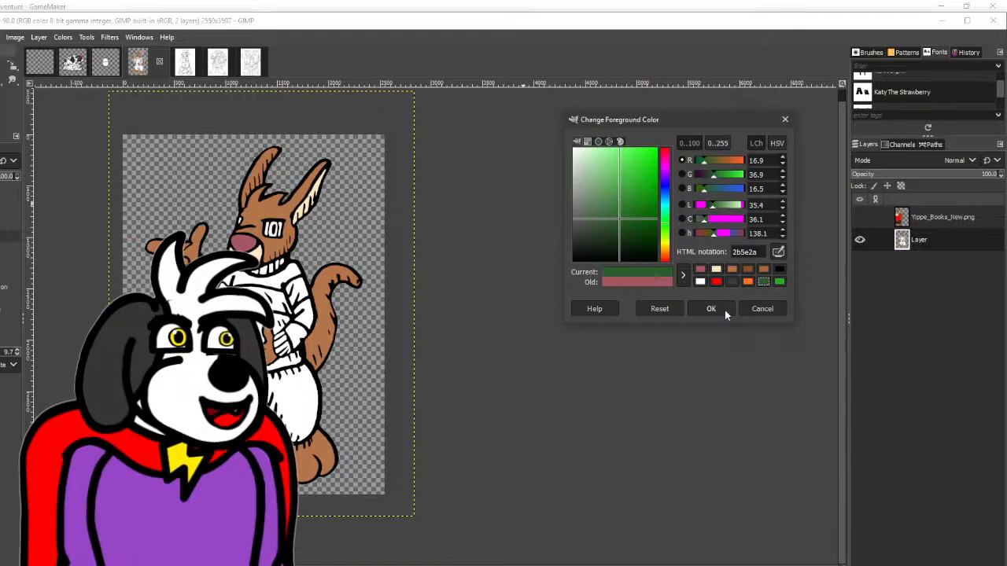
{"action": "left_click", "coordinate": [719, 309]}
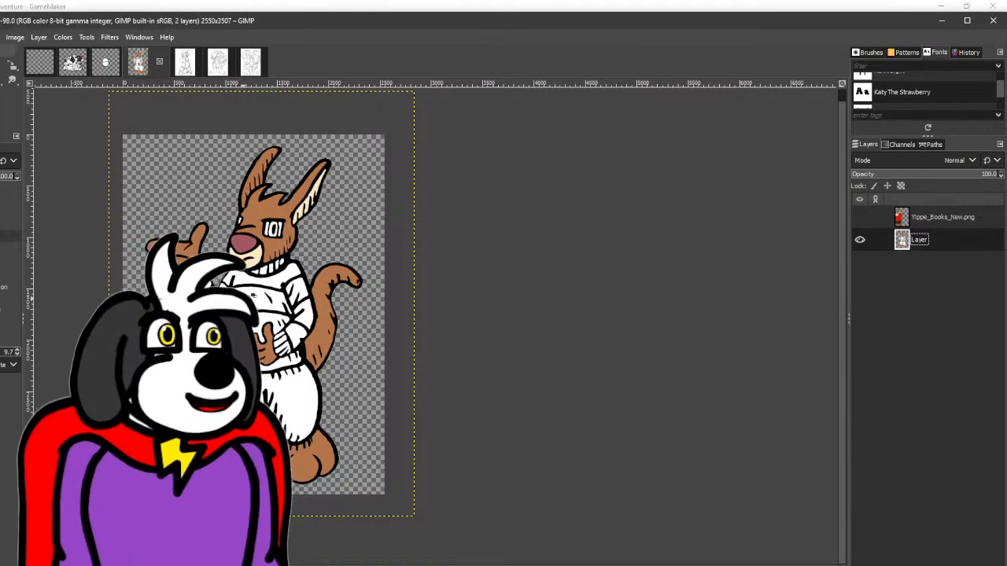
{"action": "left_click", "coordinate": [251, 280]}
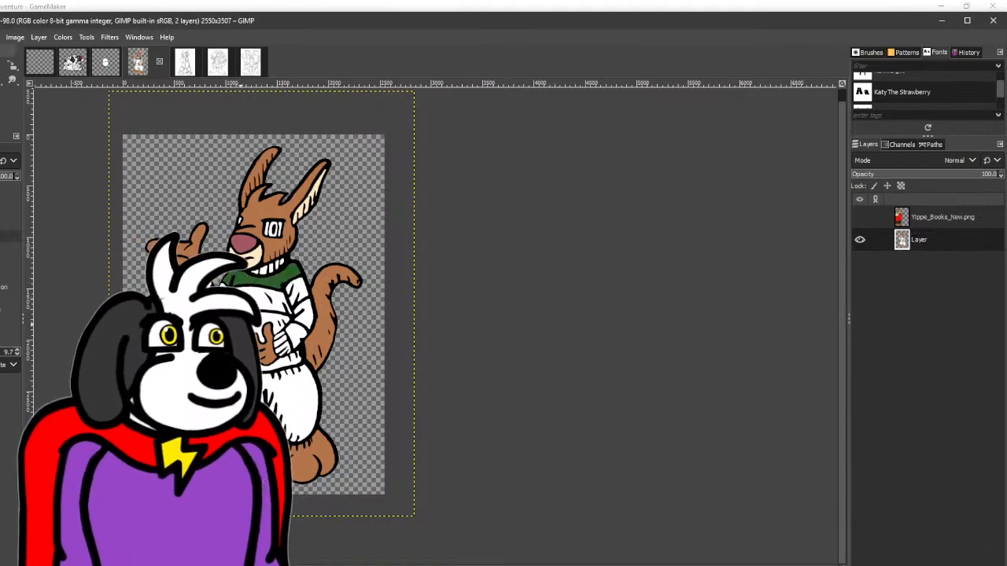
{"action": "left_click", "coordinate": [243, 323]}
{"action": "left_click", "coordinate": [306, 315]}
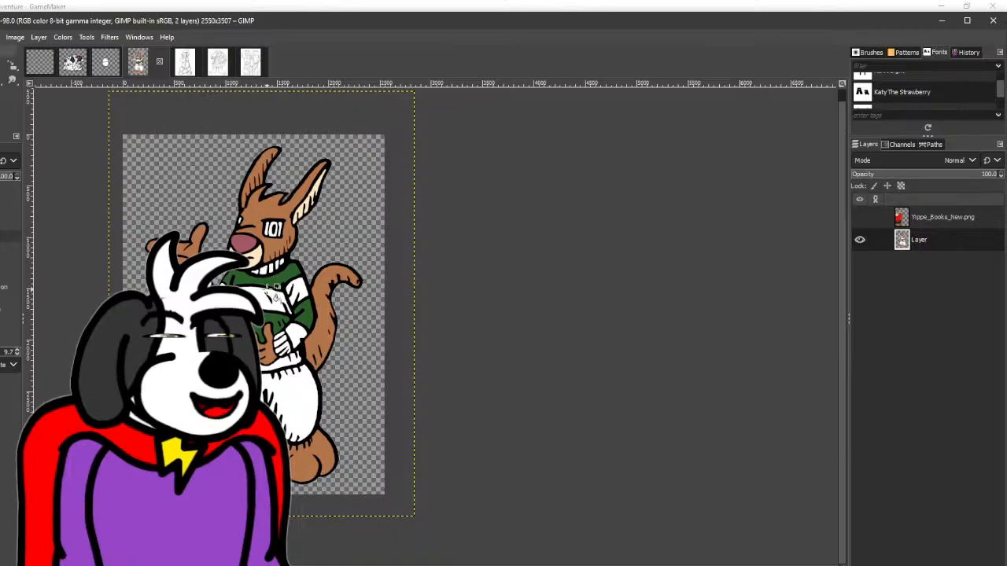
- Fill the ribbed segments of the sweater's collar and the raised arm's cuff with the same green
{"action": "scroll", "coordinate": [266, 285], "scroll_direction": "up", "scroll_amount": 3}
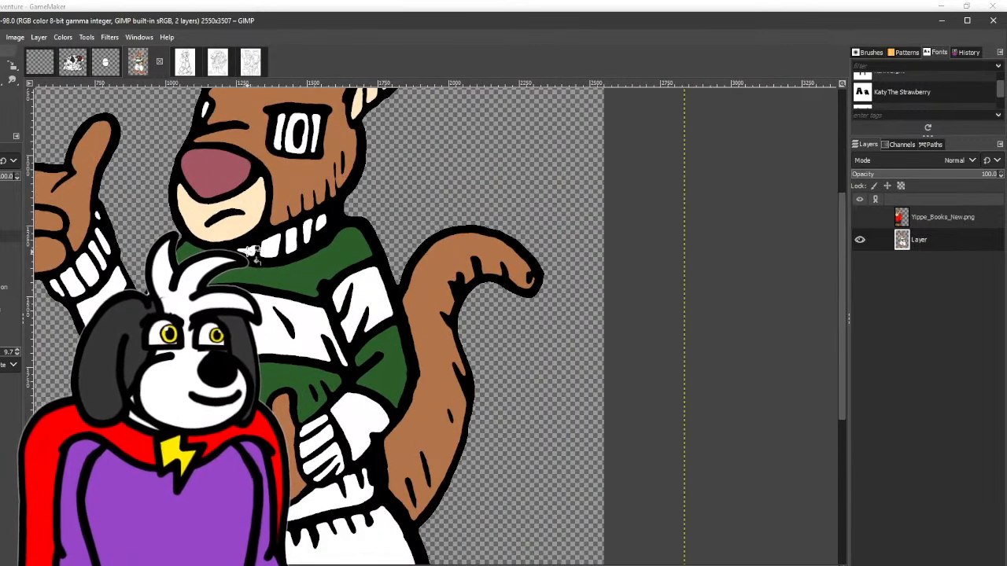
{"action": "left_click", "coordinate": [248, 251]}
{"action": "left_click", "coordinate": [270, 246]}
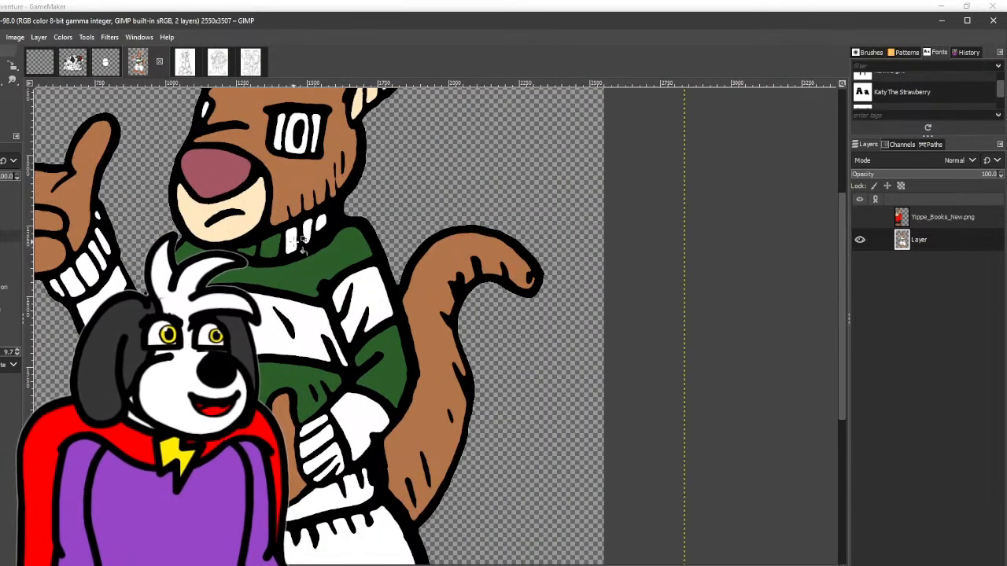
{"action": "left_click", "coordinate": [290, 241]}
{"action": "left_click", "coordinate": [306, 231]}
{"action": "left_click", "coordinate": [321, 222]}
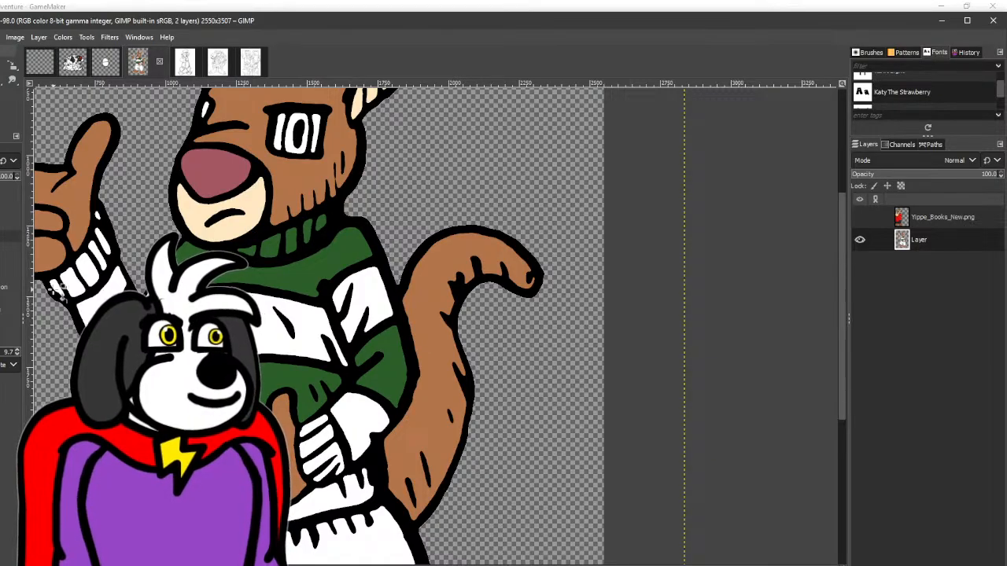
{"action": "left_click", "coordinate": [74, 275]}
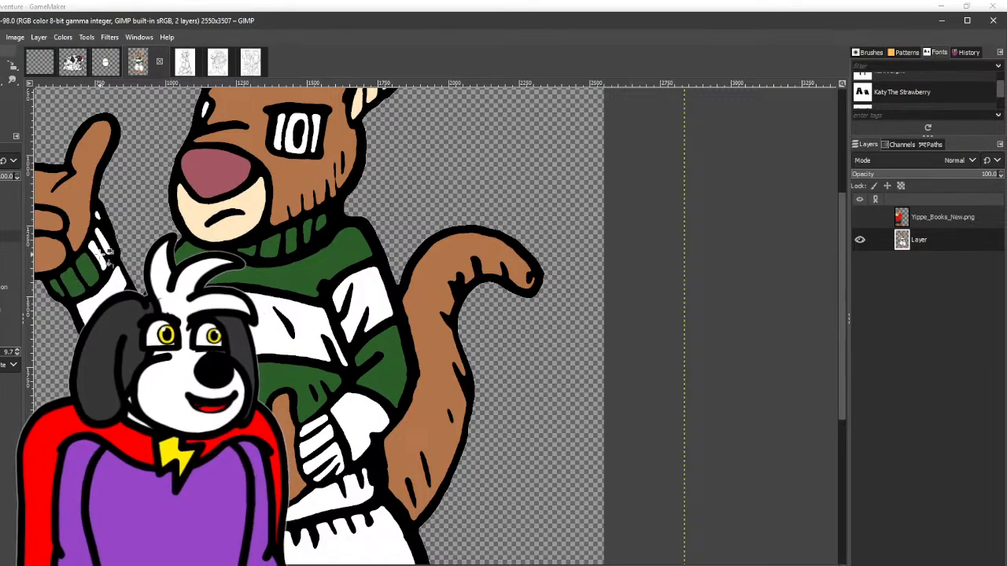
{"action": "left_click", "coordinate": [100, 254]}
{"action": "left_click", "coordinate": [103, 236]}
- Erase the stray white speck and the outline spur around it beside Freddy's raised wrist
{"action": "left_click", "coordinate": [1, 80]}
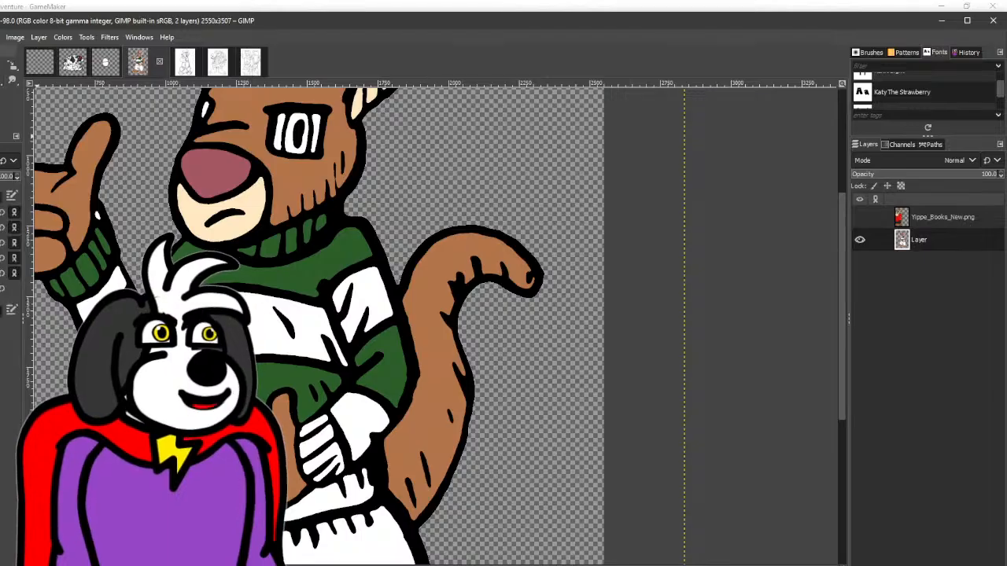
{"action": "scroll", "coordinate": [77, 187], "scroll_direction": "up", "scroll_amount": 6, "text": "ctrl"}
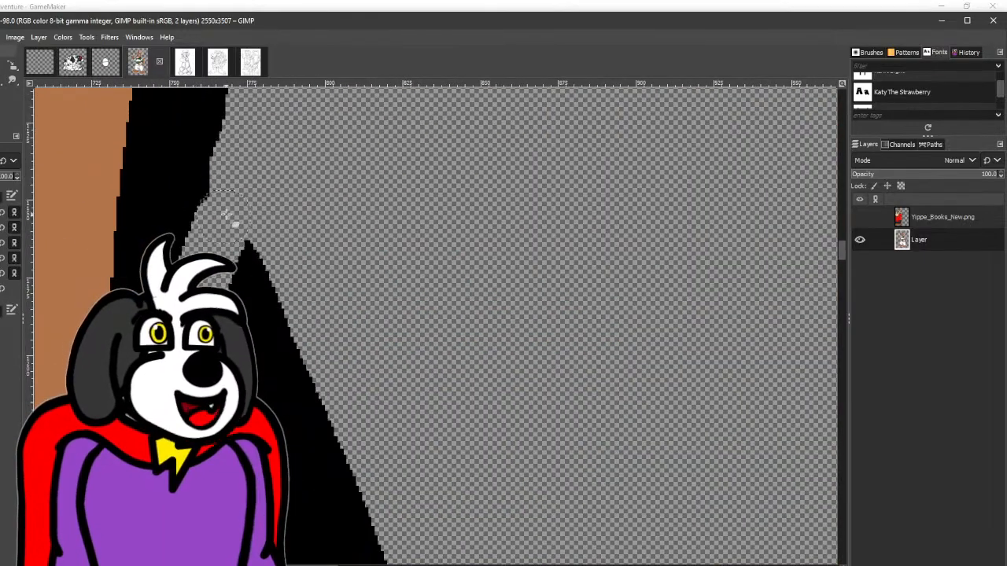
{"action": "left_click_drag", "start_coordinate": [234, 190], "coordinate": [159, 2]}
{"action": "mouse_move", "coordinate": [139, 203]}
{"action": "left_mouse_down"}
{"action": "mouse_move", "coordinate": [236, 276]}
{"action": "mouse_move", "coordinate": [359, 438]}
{"action": "mouse_move", "coordinate": [176, 139]}
{"action": "mouse_move", "coordinate": [199, 255]}
{"action": "left_mouse_up"}
{"action": "left_click_drag", "start_coordinate": [191, 173], "coordinate": [216, 316]}
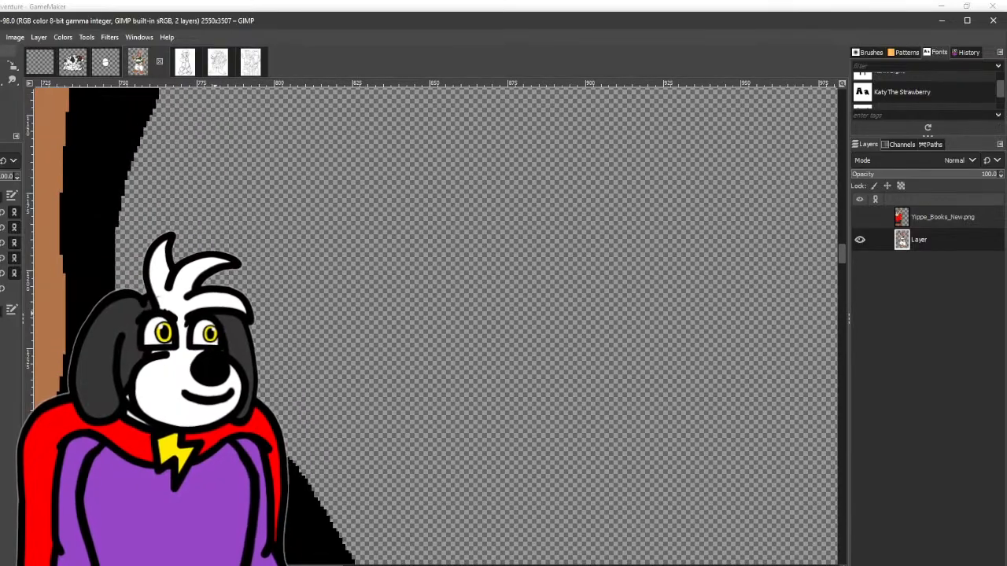
{"action": "scroll", "coordinate": [241, 189], "scroll_direction": "down", "scroll_amount": 6, "text": "ctrl"}
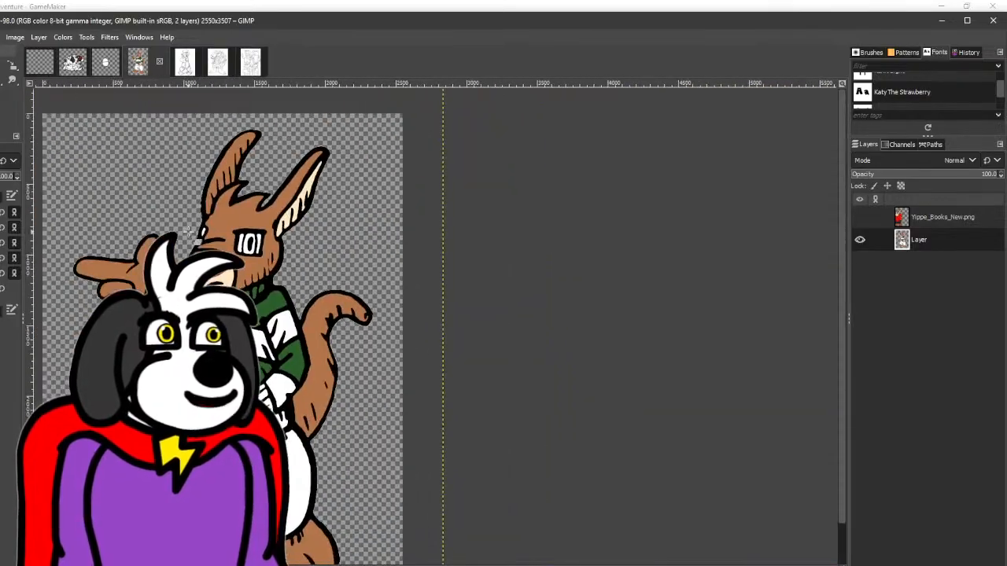
- Bucket-fill the lower arm's cuff with green and change the foreground colour to dark green 152c17
{"action": "key", "text": "shift+b"}
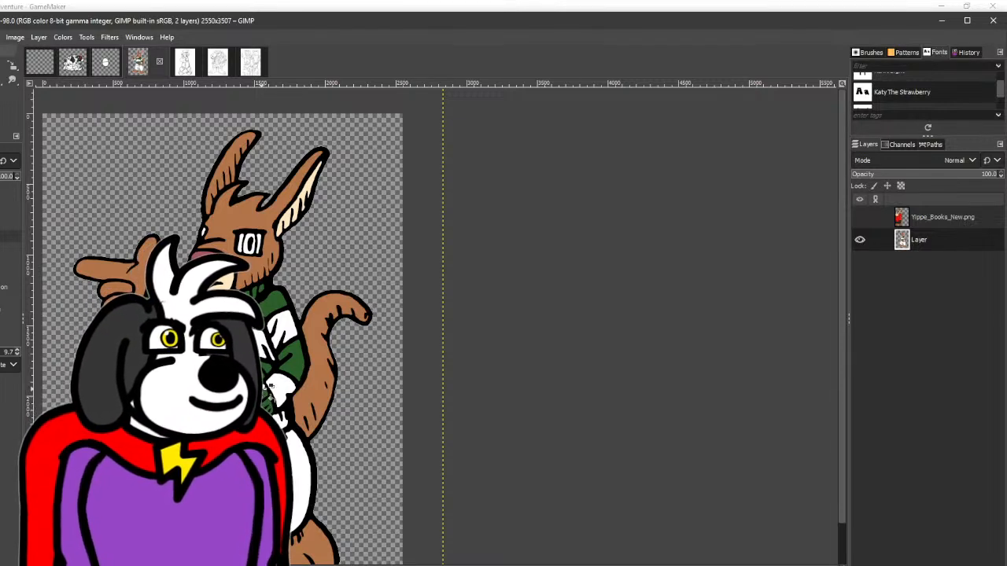
{"action": "left_click", "coordinate": [1, 106]}
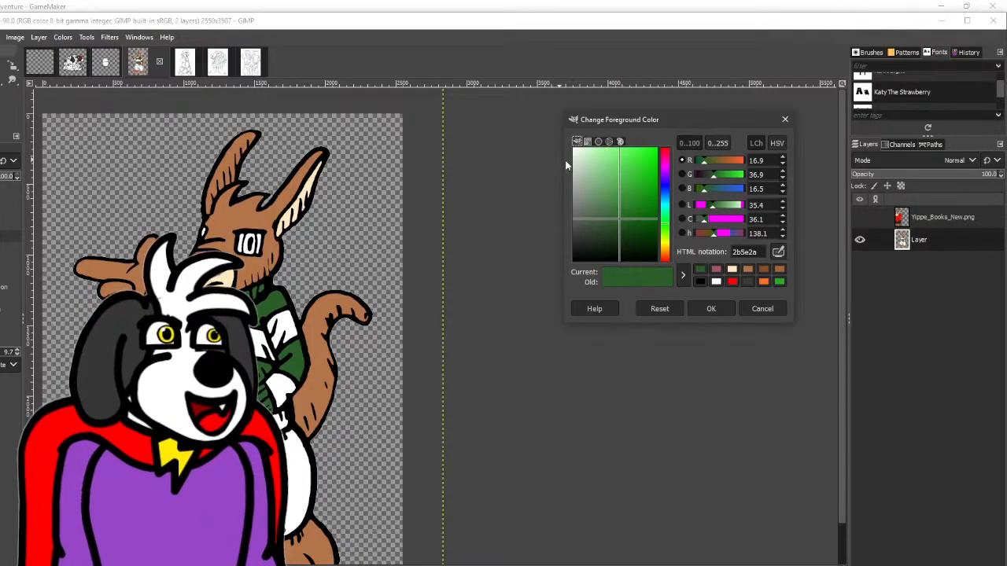
{"action": "left_click_drag", "start_coordinate": [715, 205], "coordinate": [704, 209]}
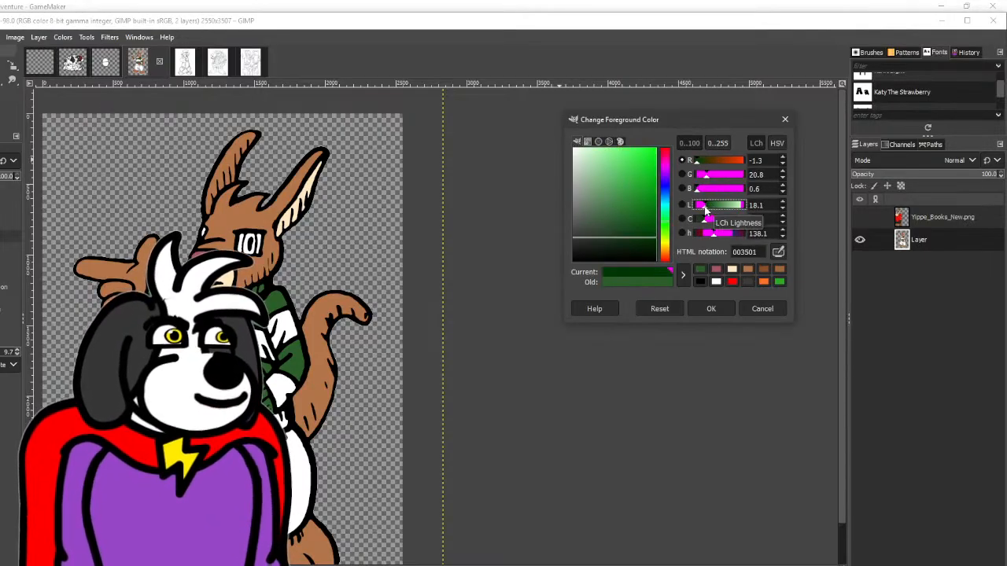
{"action": "left_click_drag", "start_coordinate": [648, 244], "coordinate": [618, 241]}
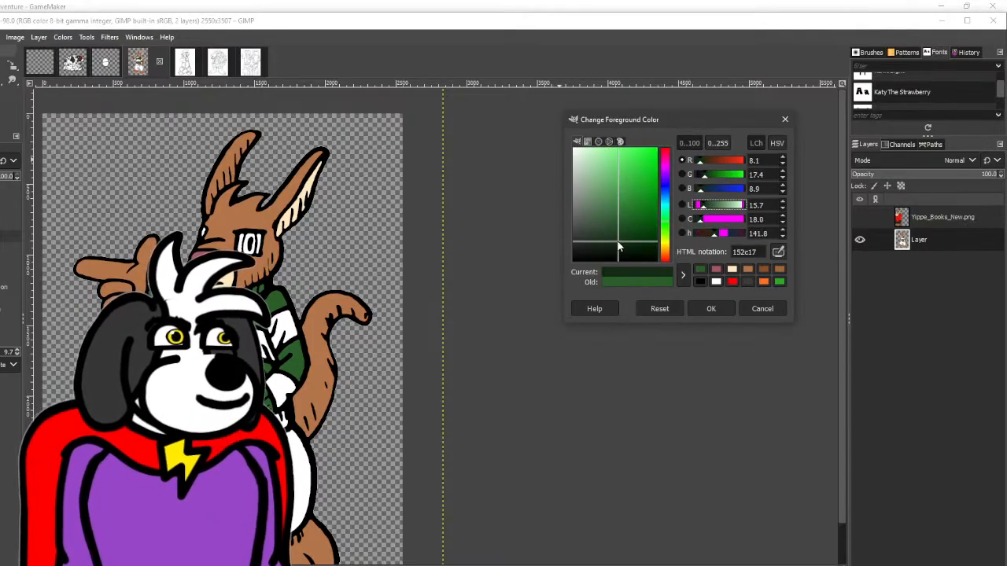
{"action": "left_click", "coordinate": [710, 308]}
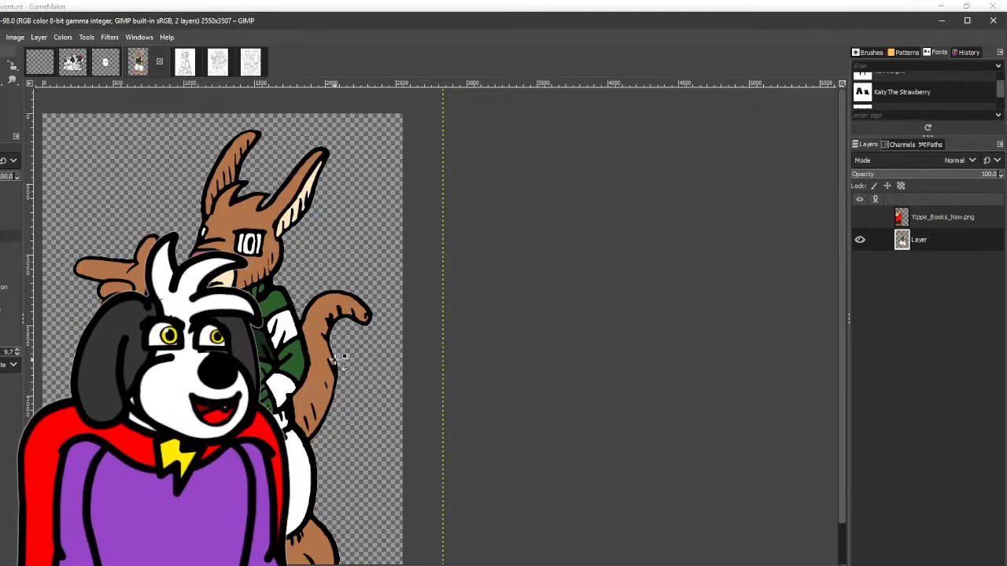
- Make the dark green foreground colour slightly greyer and fill the sweater's remaining stripes with it
{"action": "left_click", "coordinate": [1, 118]}
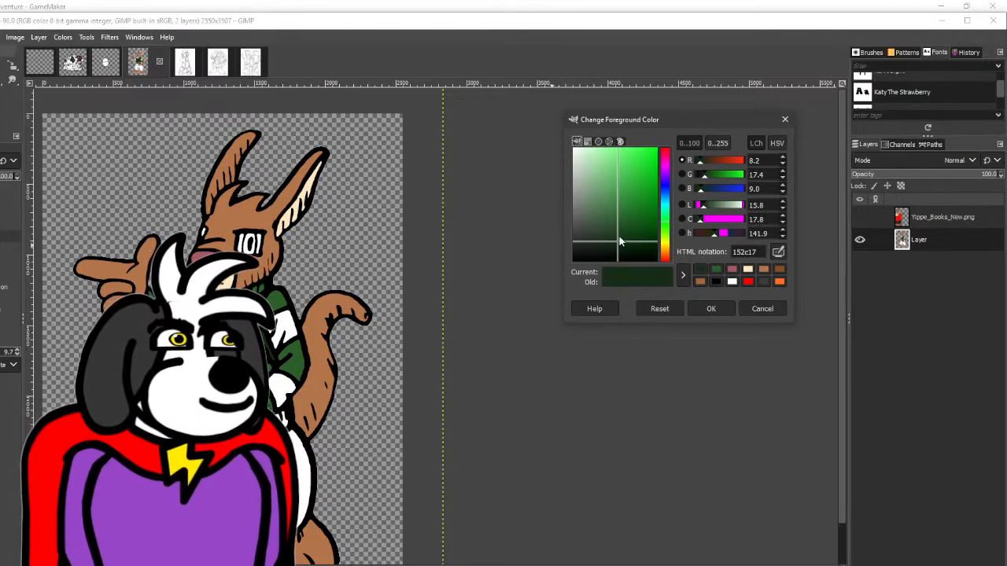
{"action": "left_click_drag", "start_coordinate": [619, 238], "coordinate": [603, 239]}
{"action": "left_click", "coordinate": [710, 309]}
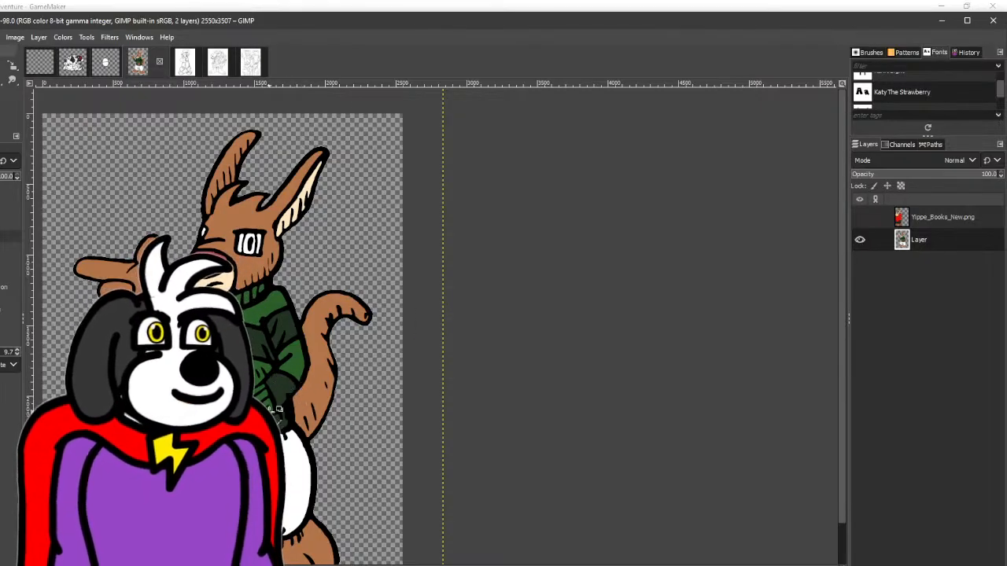
- Fill Freddy's trousers with the dark stripe green, change the foreground colour to a greyer shade and refill the trousers with it
{"action": "scroll", "coordinate": [217, 437], "scroll_direction": "down", "scroll_amount": 2}
{"action": "scroll", "coordinate": [156, 471], "scroll_direction": "up", "scroll_amount": 2}
{"action": "scroll", "coordinate": [223, 436], "scroll_direction": "up", "scroll_amount": 1}
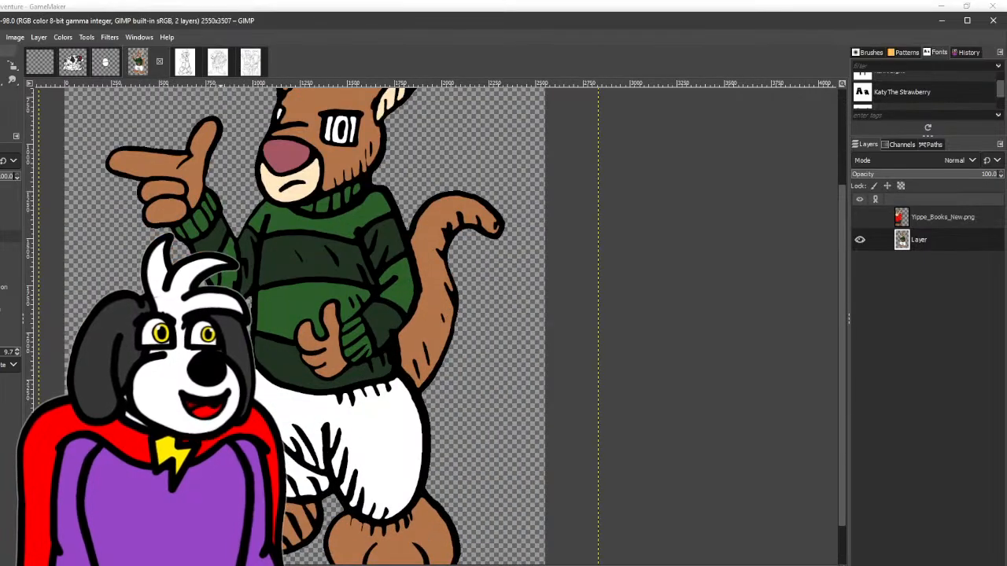
{"action": "left_click", "coordinate": [282, 407]}
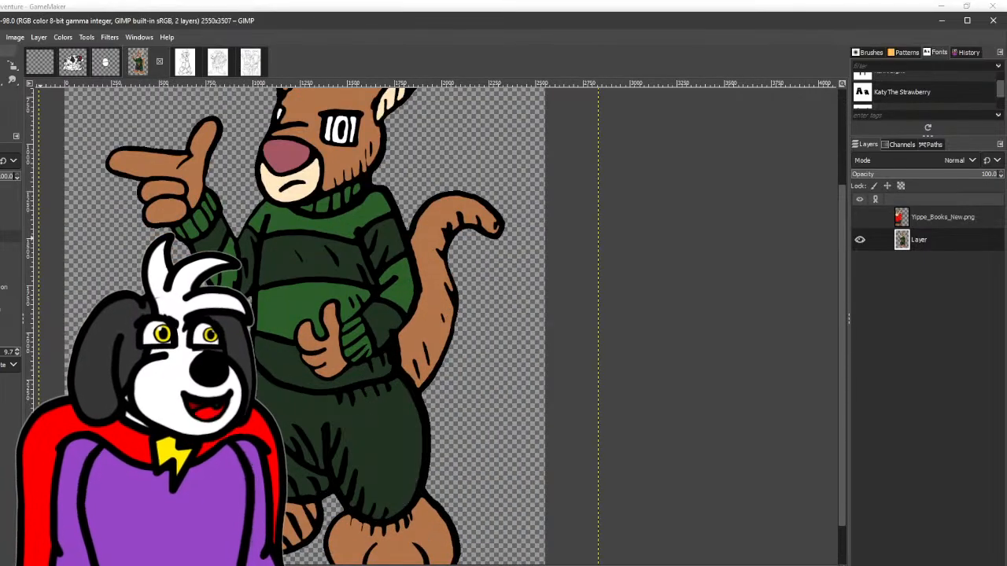
{"action": "left_click", "coordinate": [1, 109]}
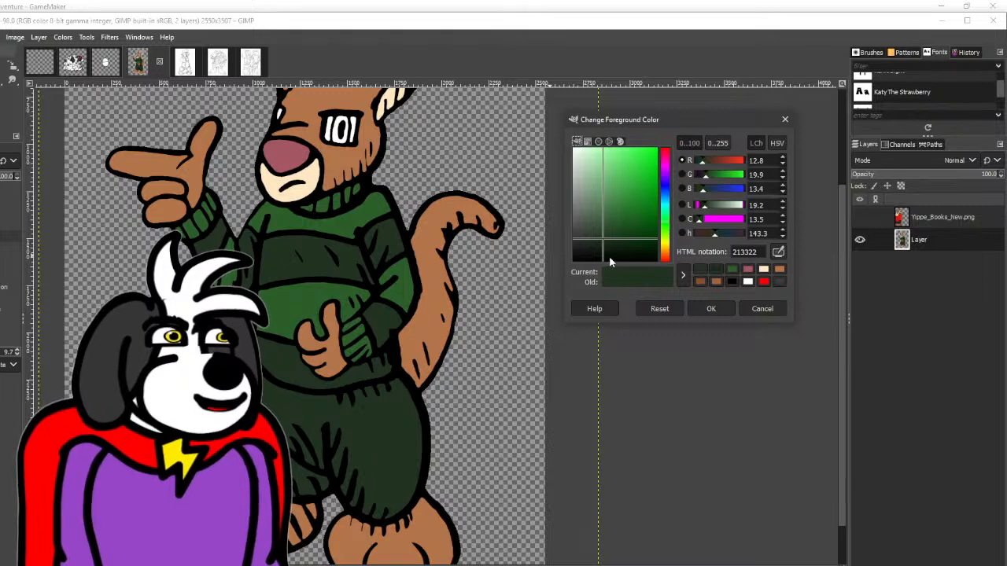
{"action": "left_click_drag", "start_coordinate": [600, 245], "coordinate": [583, 242]}
{"action": "left_click", "coordinate": [710, 308]}
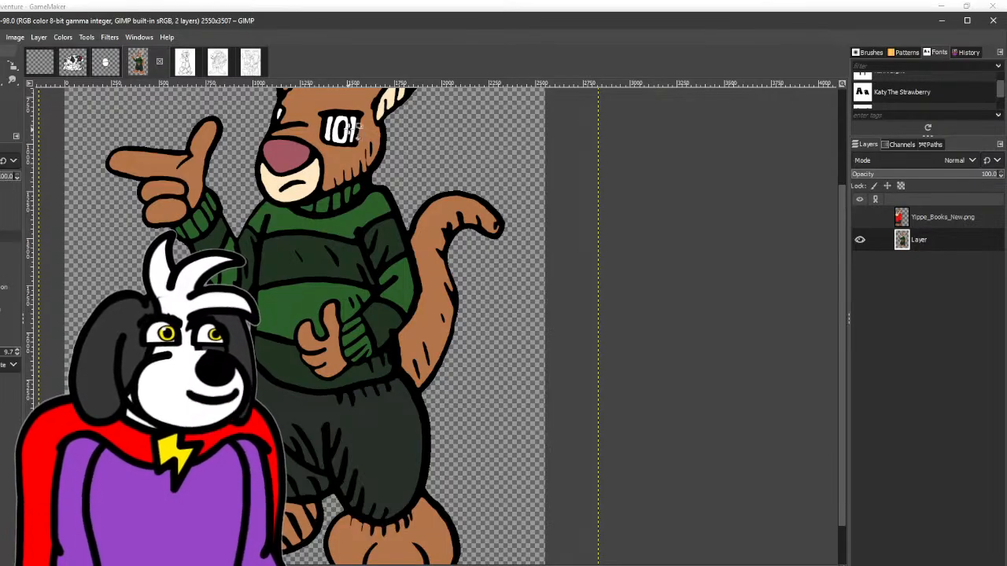
- Fill the iris and pupil of Freddy's eye with the sweater's green and dark green, and look over the coloured figure
{"action": "scroll", "coordinate": [427, 326], "scroll_direction": "down", "scroll_amount": 4}
{"action": "scroll", "coordinate": [438, 299], "scroll_direction": "up", "scroll_amount": 3}
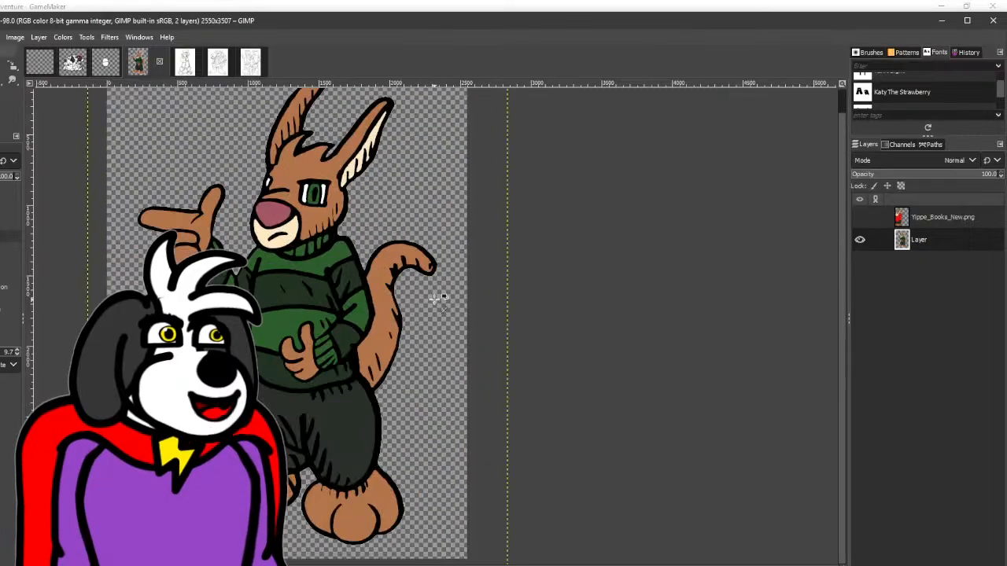
{"action": "scroll", "coordinate": [434, 302], "scroll_direction": "up", "scroll_amount": 1}
{"action": "scroll", "coordinate": [433, 303], "scroll_direction": "down", "scroll_amount": 1}
{"action": "scroll", "coordinate": [433, 304], "scroll_direction": "up", "scroll_amount": 1}
{"action": "scroll", "coordinate": [433, 304], "scroll_direction": "down", "scroll_amount": 1}
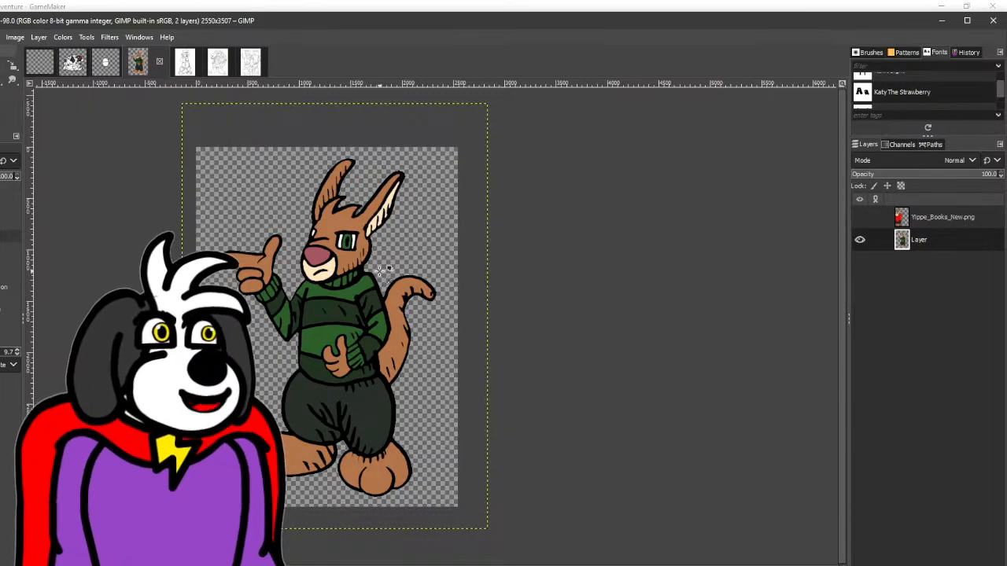
{"action": "scroll", "coordinate": [384, 269], "scroll_direction": "up", "scroll_amount": 1, "text": "ctrl"}
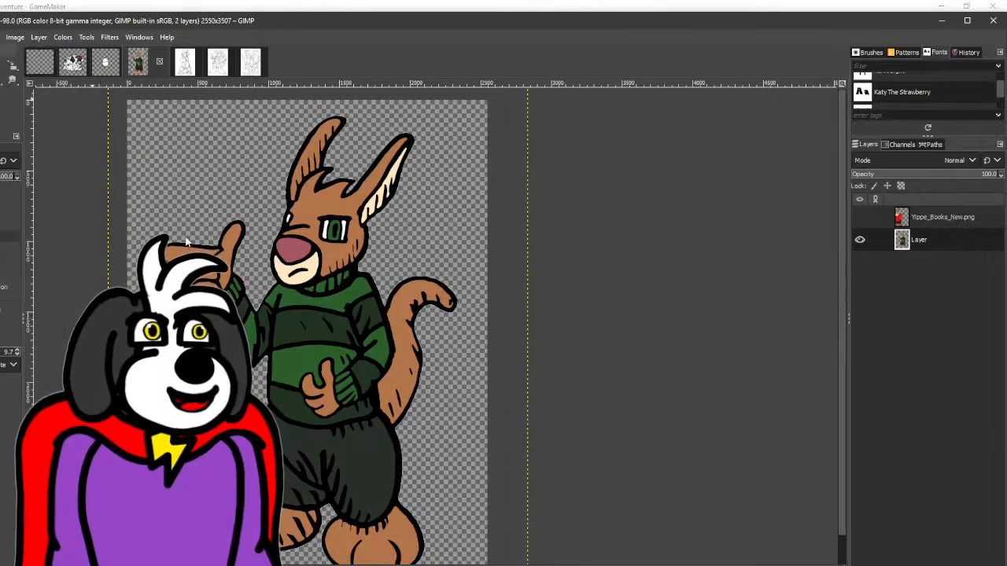
- Export the coloured drawing as Freddy.png in the Kyle Books folder, replacing the existing file, and close the image without saving
{"action": "key", "text": "ctrl+shift+e"}
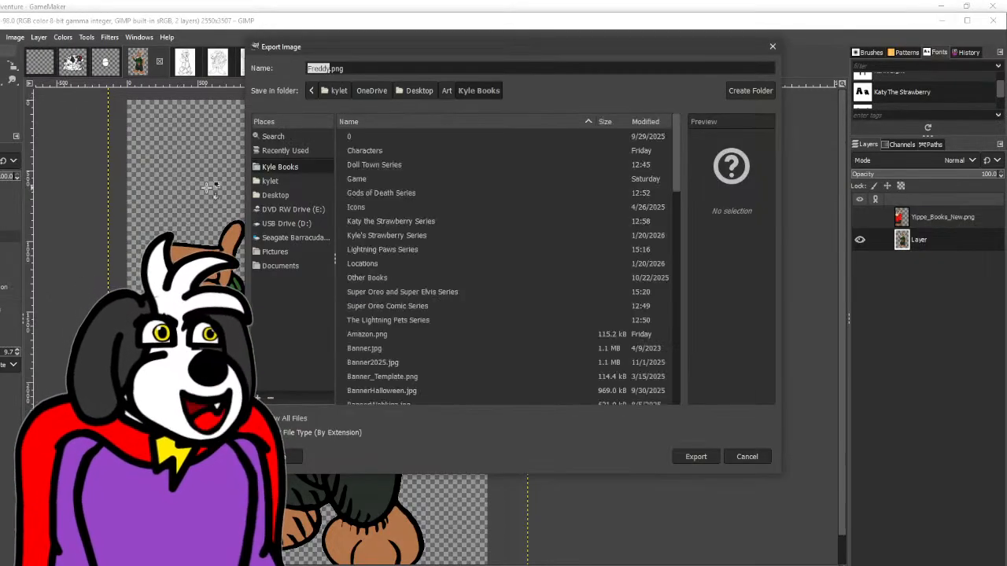
{"action": "left_click", "coordinate": [690, 456]}
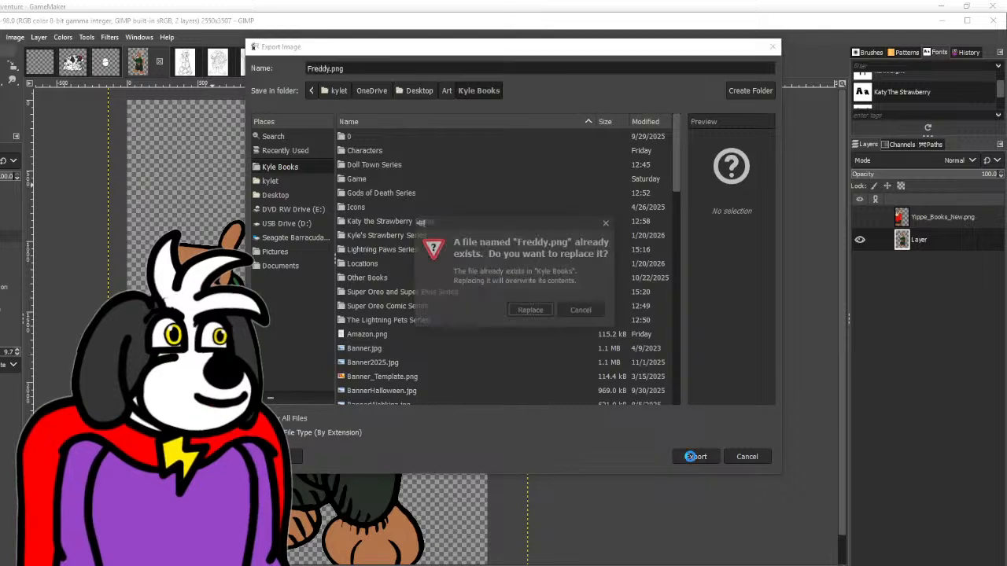
{"action": "left_click", "coordinate": [525, 308]}
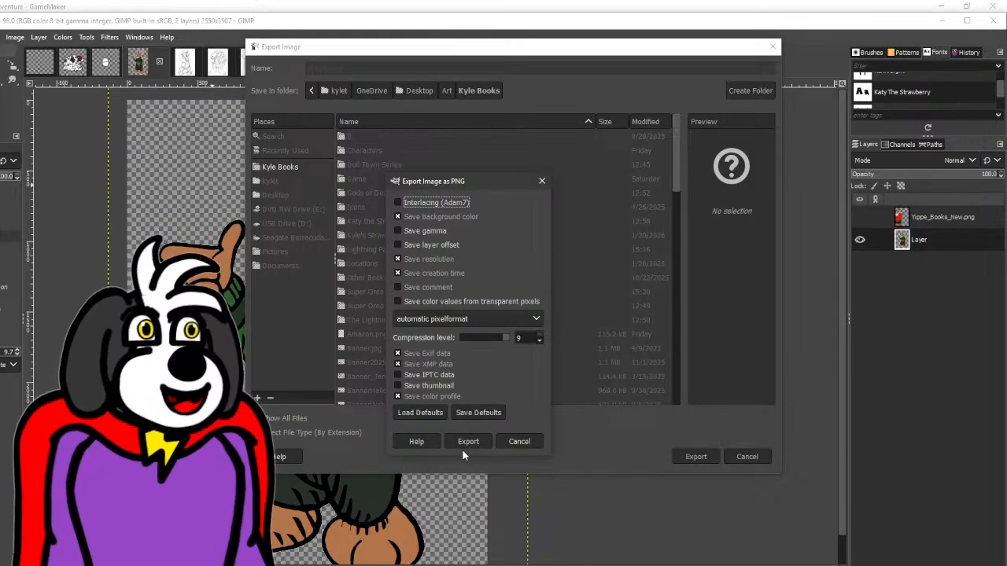
{"action": "left_click", "coordinate": [471, 443]}
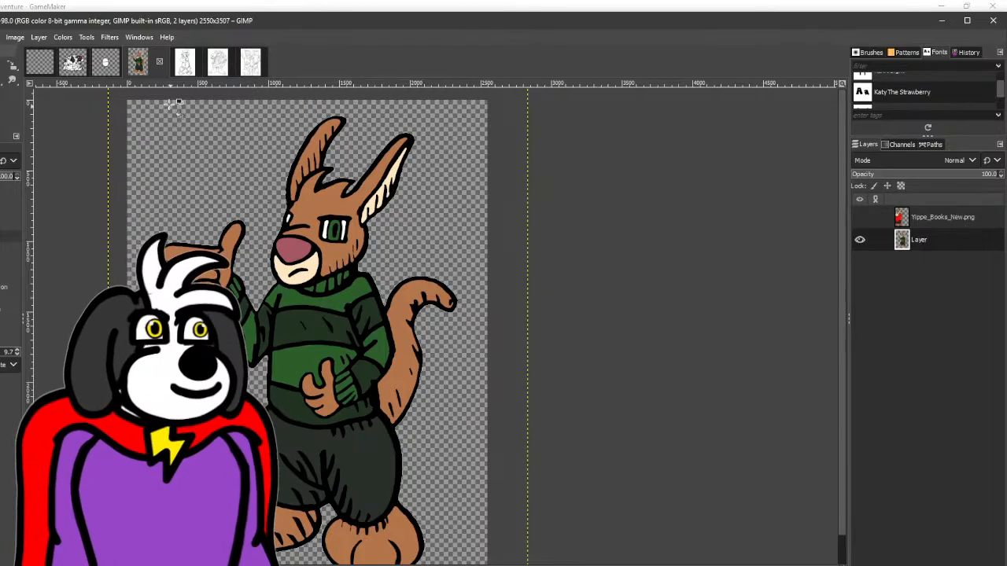
{"action": "left_click", "coordinate": [160, 62]}
{"action": "left_click", "coordinate": [486, 386]}
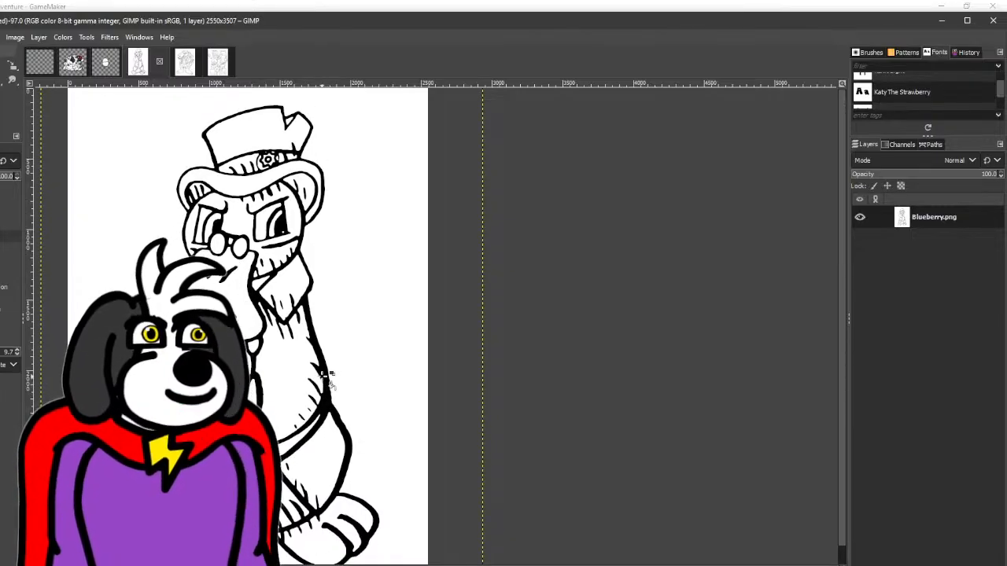
- Switch to the Paintbrush and touch up Blueberry's line art around the haunch and belt
{"action": "scroll", "coordinate": [326, 376], "scroll_direction": "down", "scroll_amount": 1}
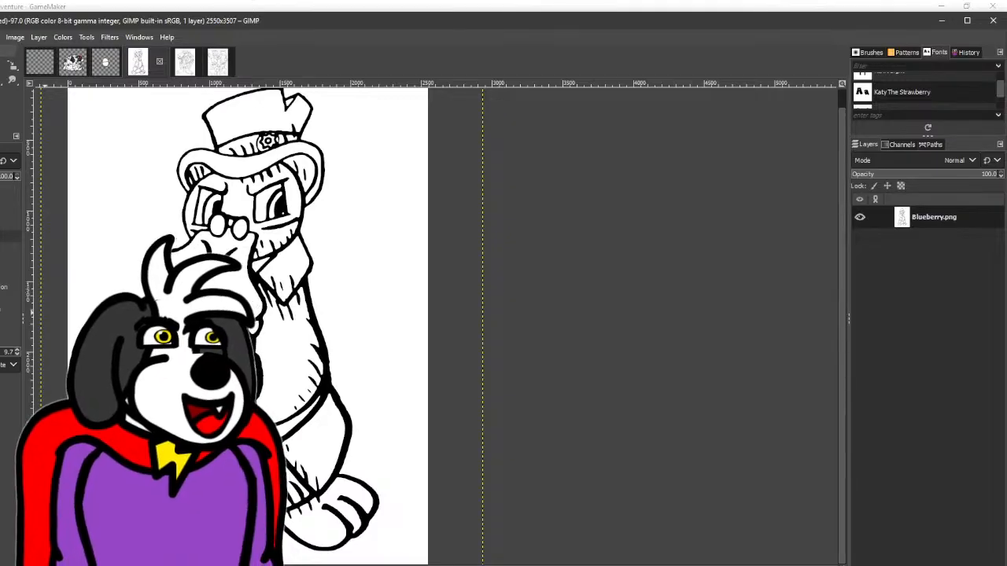
{"action": "key", "text": "p"}
{"action": "scroll", "coordinate": [152, 315], "scroll_direction": "up", "scroll_amount": 1}
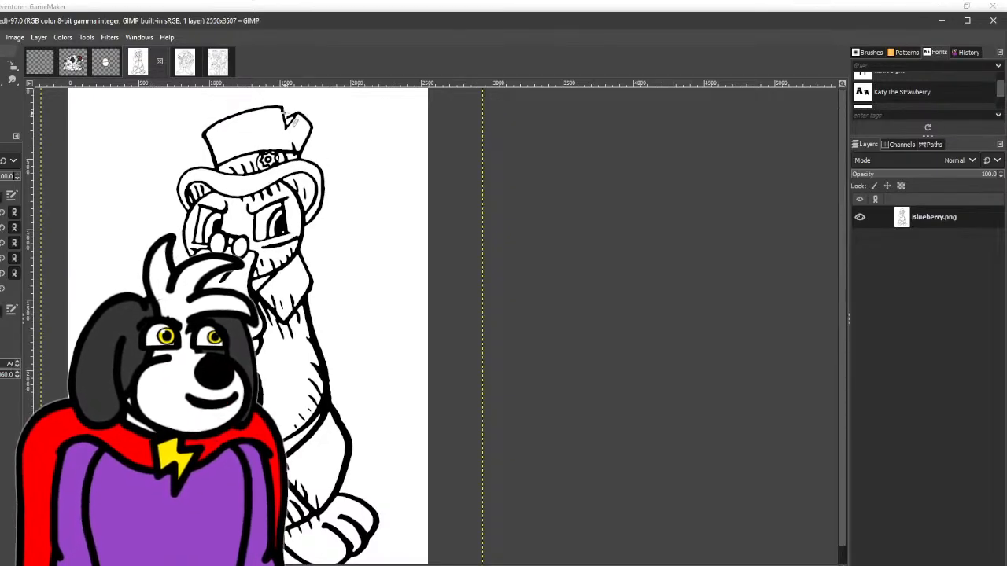
{"action": "scroll", "coordinate": [290, 117], "scroll_direction": "down", "scroll_amount": 1}
{"action": "scroll", "coordinate": [145, 501], "scroll_direction": "up", "scroll_amount": 4}
{"action": "scroll", "coordinate": [204, 424], "scroll_direction": "up", "scroll_amount": 5}
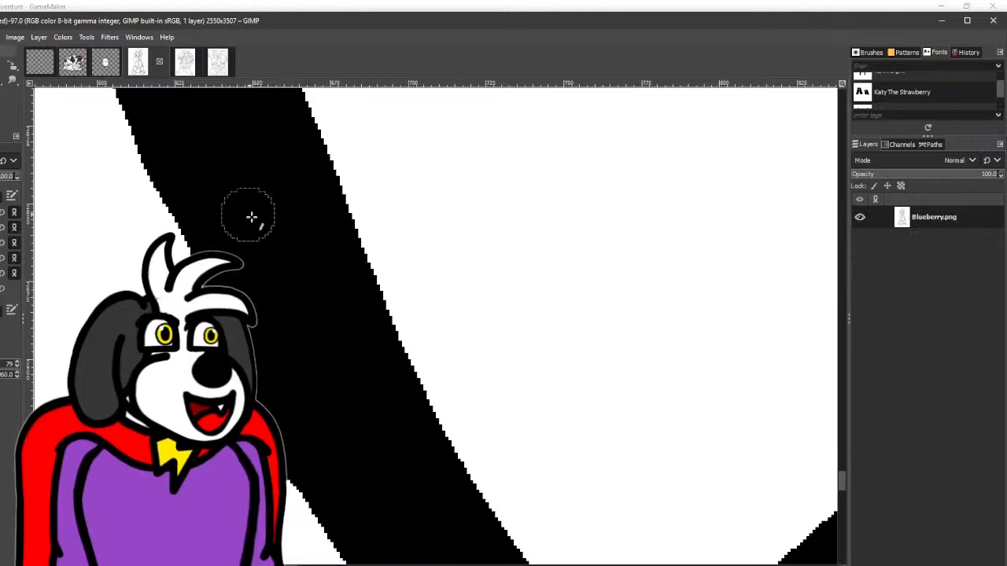
{"action": "scroll", "coordinate": [252, 205], "scroll_direction": "down", "scroll_amount": 4}
{"action": "scroll", "coordinate": [256, 236], "scroll_direction": "up", "scroll_amount": 5}
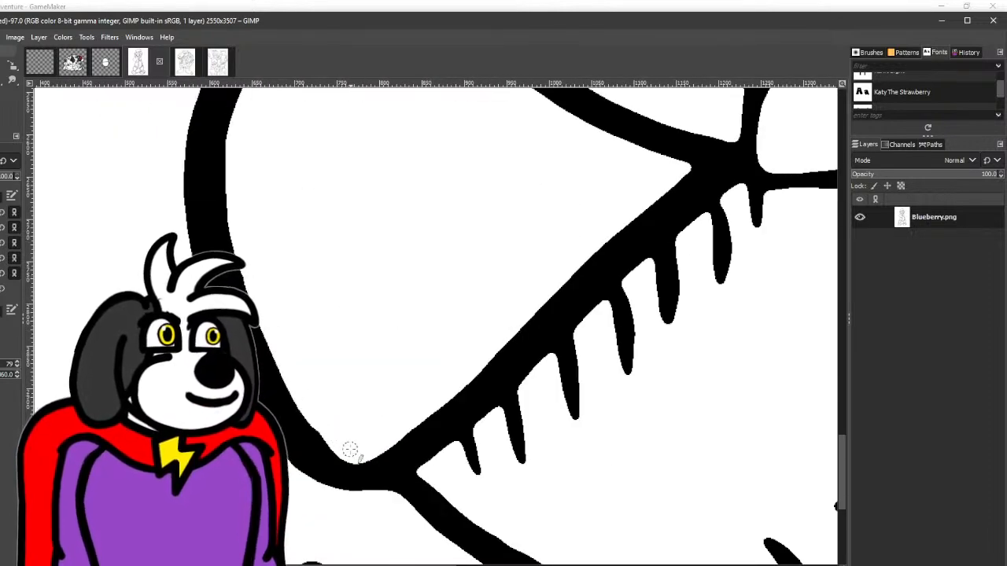
{"action": "left_click_drag", "start_coordinate": [513, 180], "coordinate": [239, 360]}
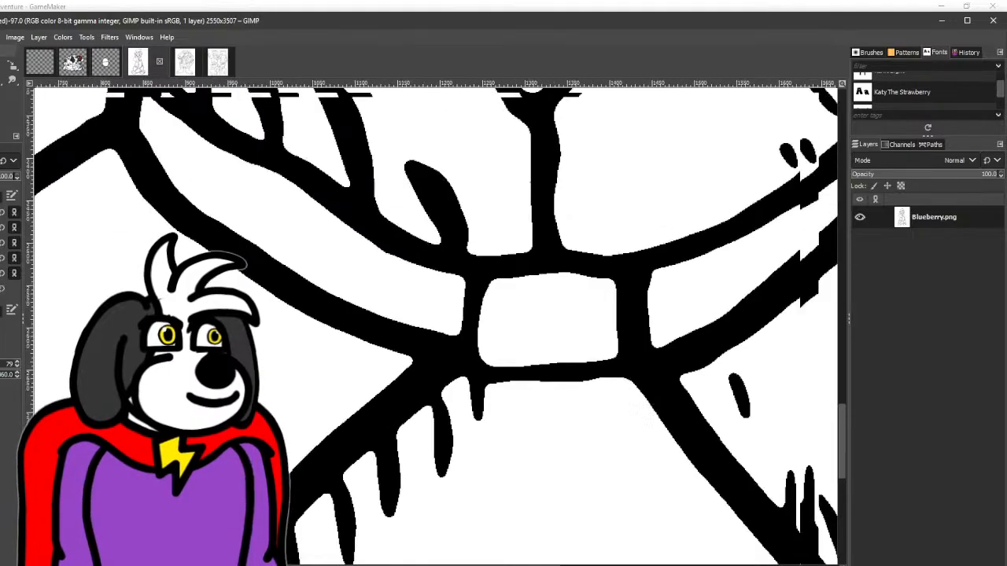
{"action": "scroll", "coordinate": [239, 360], "scroll_direction": "down", "scroll_amount": 3}
{"action": "left_click_drag", "start_coordinate": [325, 320], "coordinate": [211, 383]}
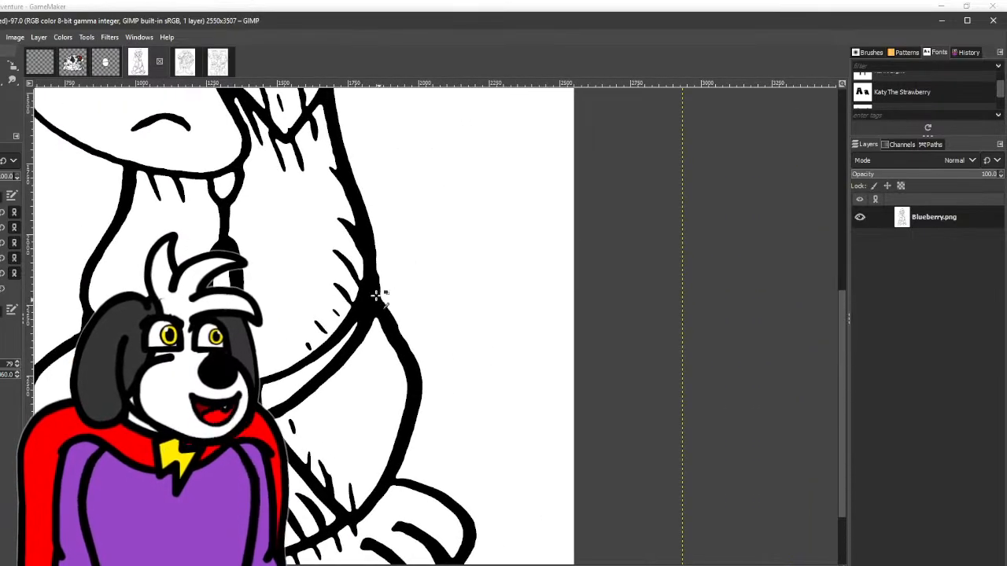
- Tidy the outer edge of Blueberry's hip and thigh outline
{"action": "scroll", "coordinate": [378, 291], "scroll_direction": "up", "scroll_amount": 4}
{"action": "left_click_drag", "start_coordinate": [415, 322], "coordinate": [292, 165]}
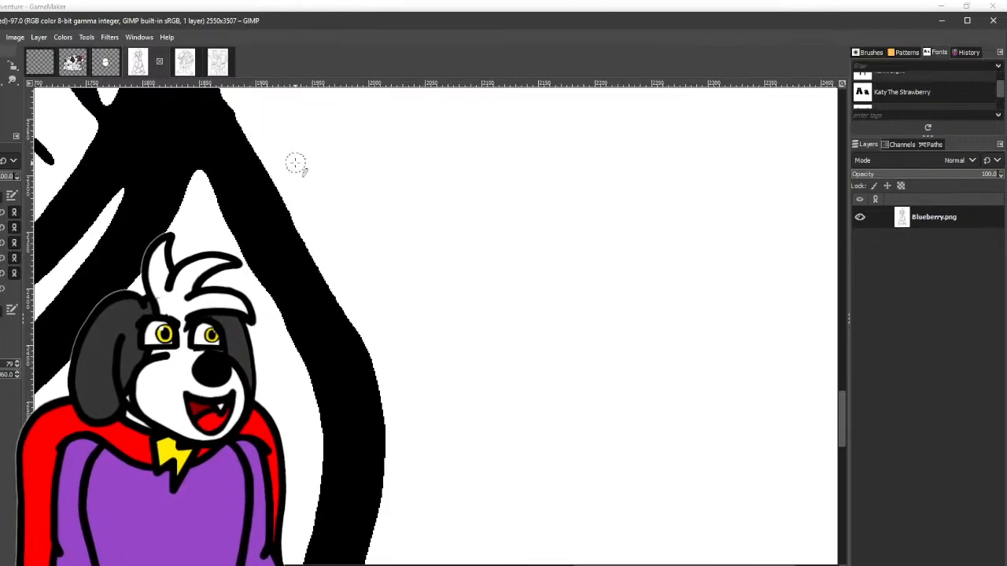
{"action": "left_click_drag", "start_coordinate": [314, 225], "coordinate": [428, 462]}
{"action": "left_click_drag", "start_coordinate": [353, 189], "coordinate": [366, 392]}
{"action": "scroll", "coordinate": [364, 386], "scroll_direction": "down", "scroll_amount": 3}
{"action": "scroll", "coordinate": [370, 384], "scroll_direction": "down", "scroll_amount": 2}
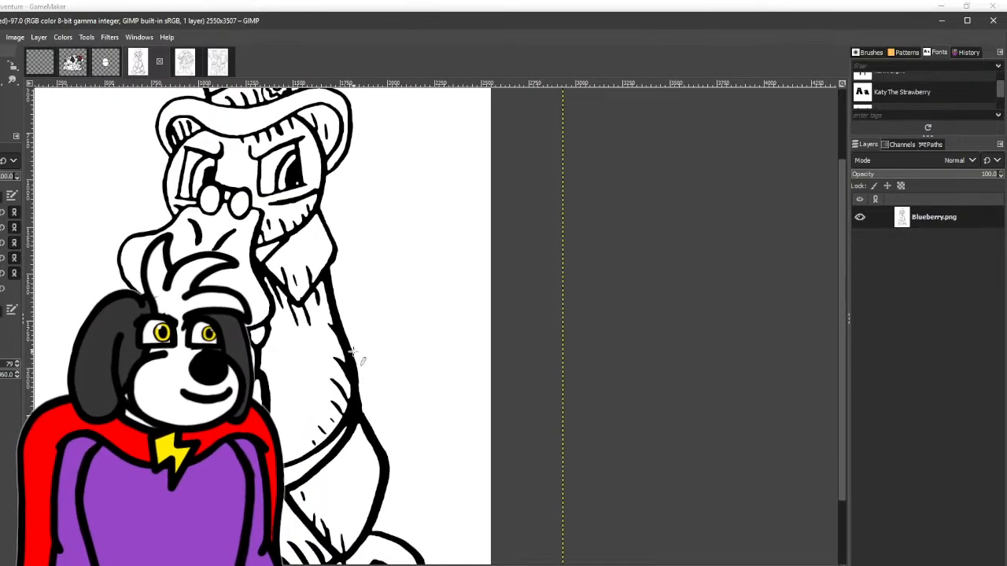
- Clean up the inner edge of the outline at the pointed tip of Blueberry's collar
{"action": "scroll", "coordinate": [346, 267], "scroll_direction": "up", "scroll_amount": 7}
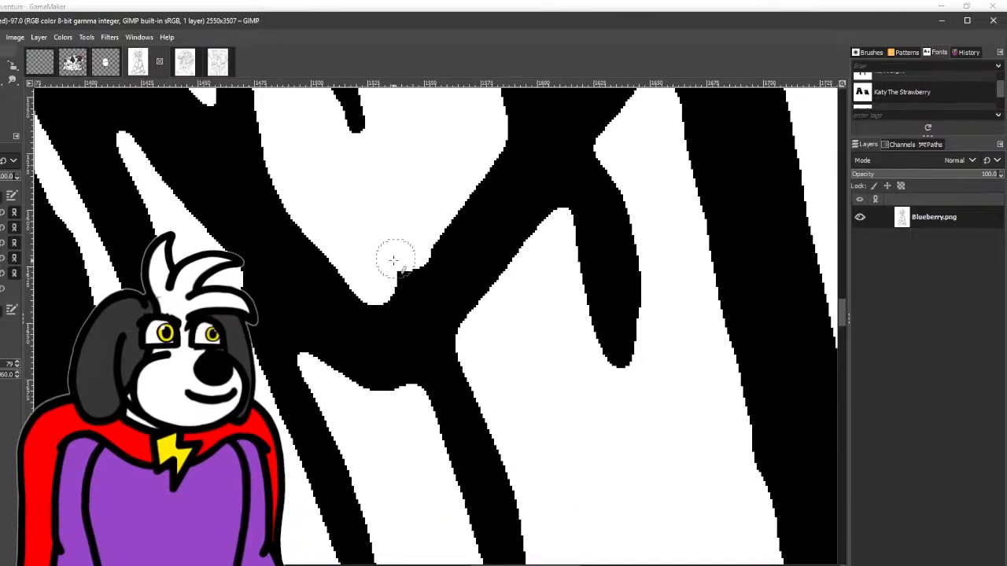
{"action": "scroll", "coordinate": [444, 177], "scroll_direction": "down", "scroll_amount": 4}
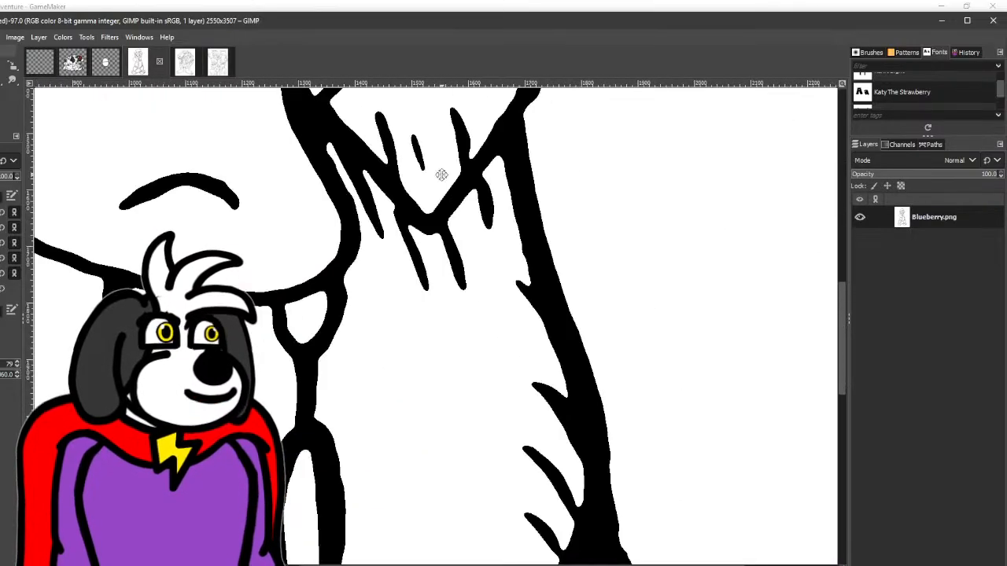
{"action": "scroll", "coordinate": [474, 359], "scroll_direction": "down", "scroll_amount": 1}
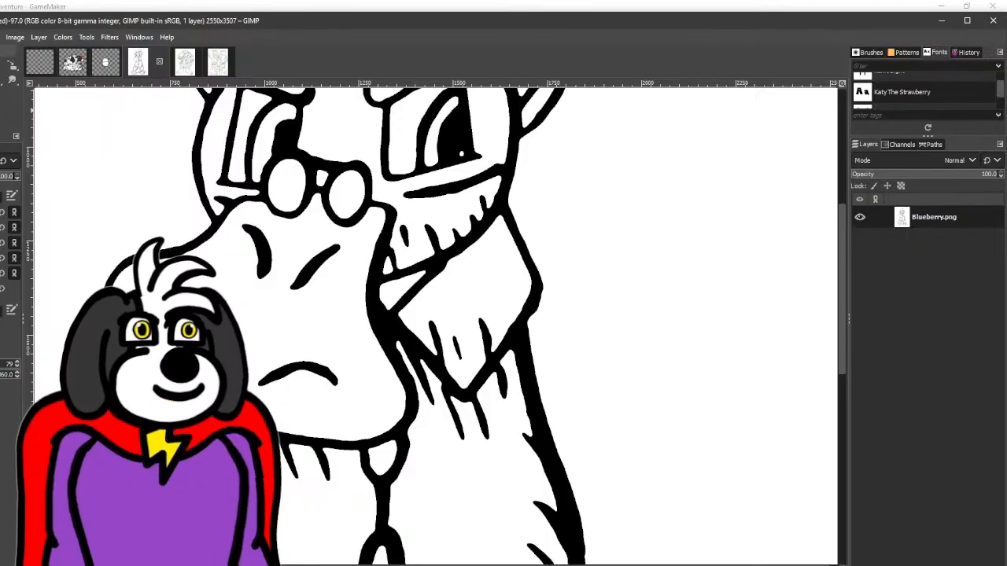
- Close the gaps in the outlines of Blueberry's two eyes and irises with black brush strokes
{"action": "left_click_drag", "start_coordinate": [358, 154], "coordinate": [304, 258]}
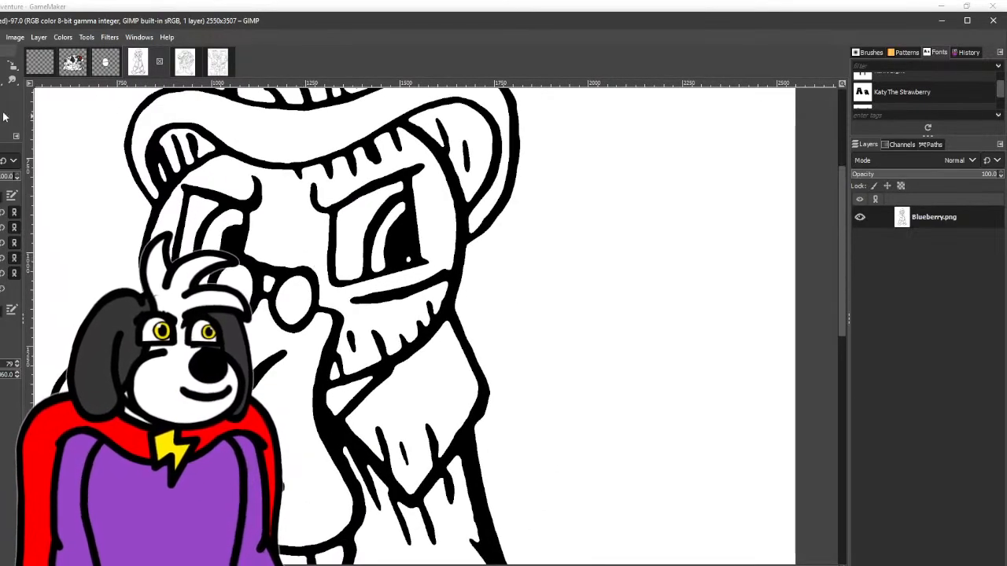
{"action": "left_click_drag", "start_coordinate": [380, 258], "coordinate": [277, 334]}
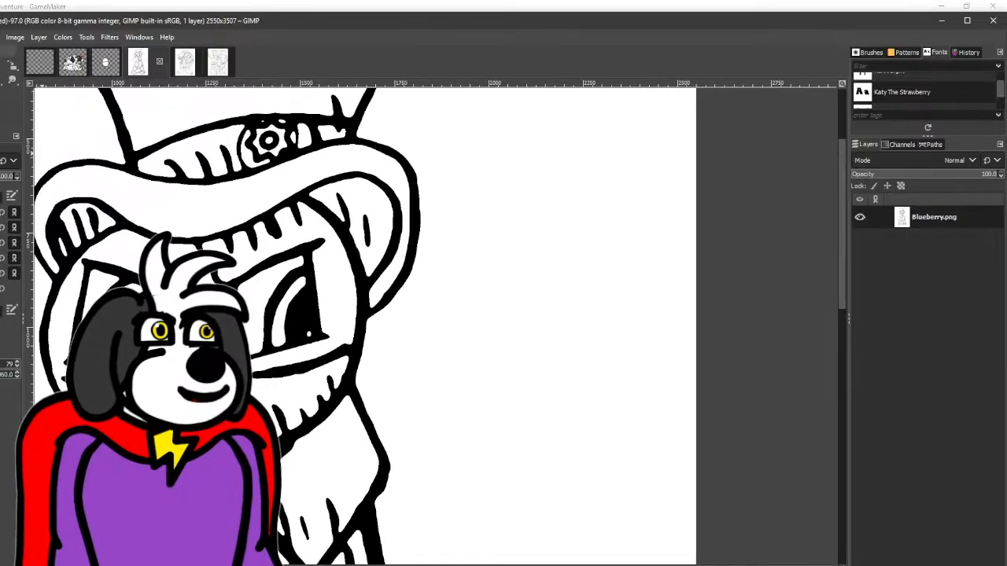
{"action": "scroll", "coordinate": [335, 310], "scroll_direction": "up", "scroll_amount": 2}
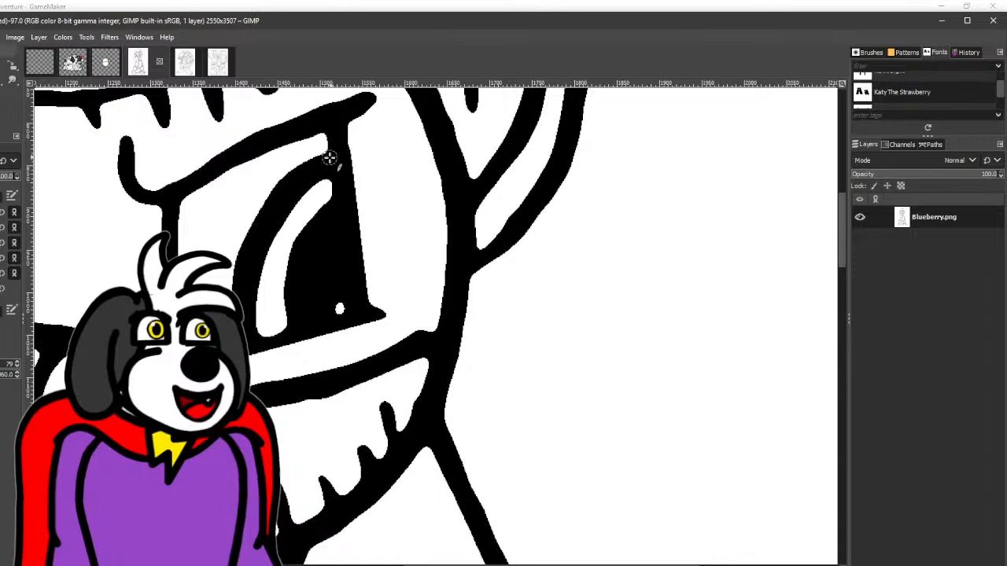
{"action": "scroll", "coordinate": [390, 214], "scroll_direction": "up", "scroll_amount": 2}
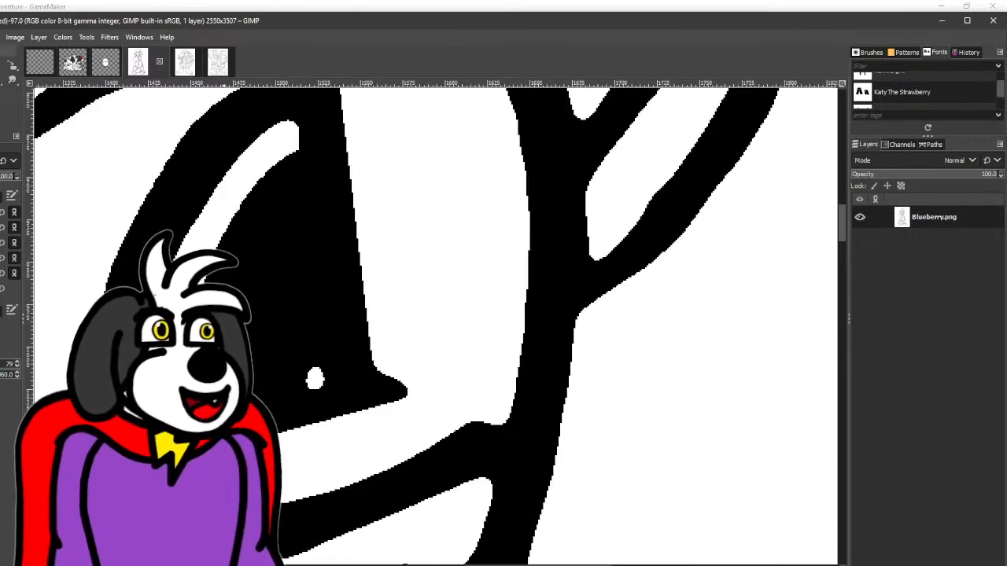
{"action": "scroll", "coordinate": [286, 414], "scroll_direction": "down", "scroll_amount": 3}
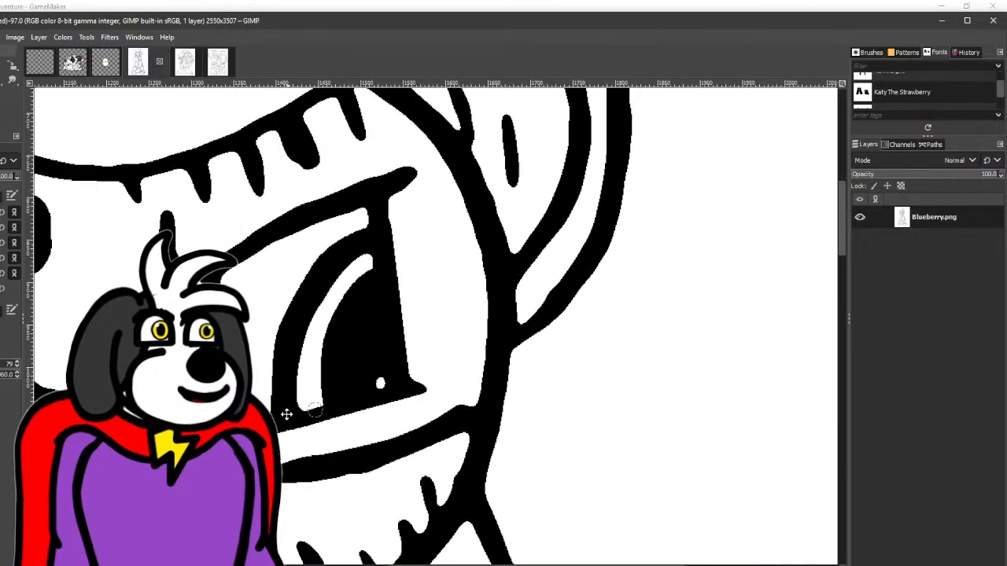
{"action": "scroll", "coordinate": [185, 252], "scroll_direction": "up", "scroll_amount": 2}
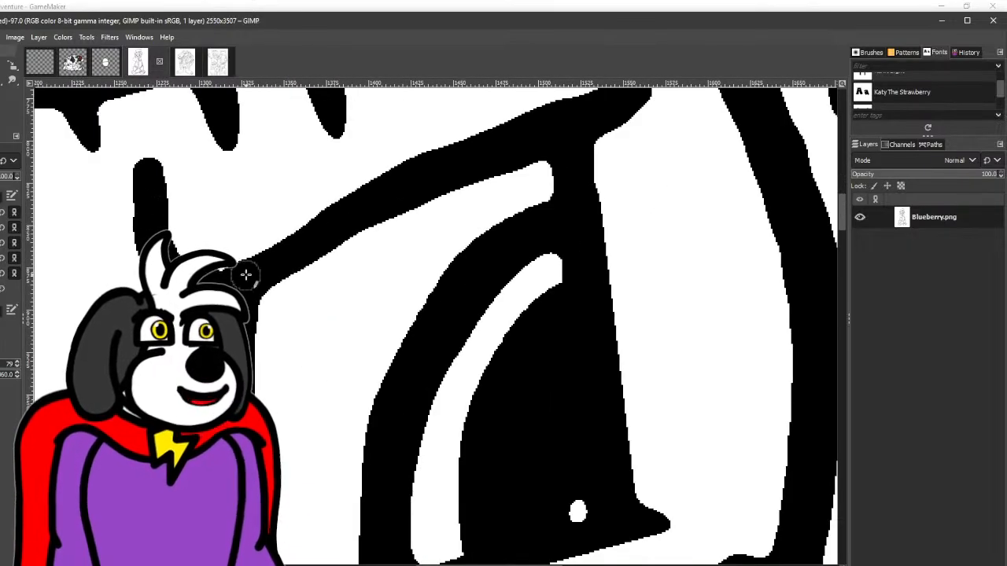
{"action": "scroll", "coordinate": [439, 166], "scroll_direction": "down", "scroll_amount": 4}
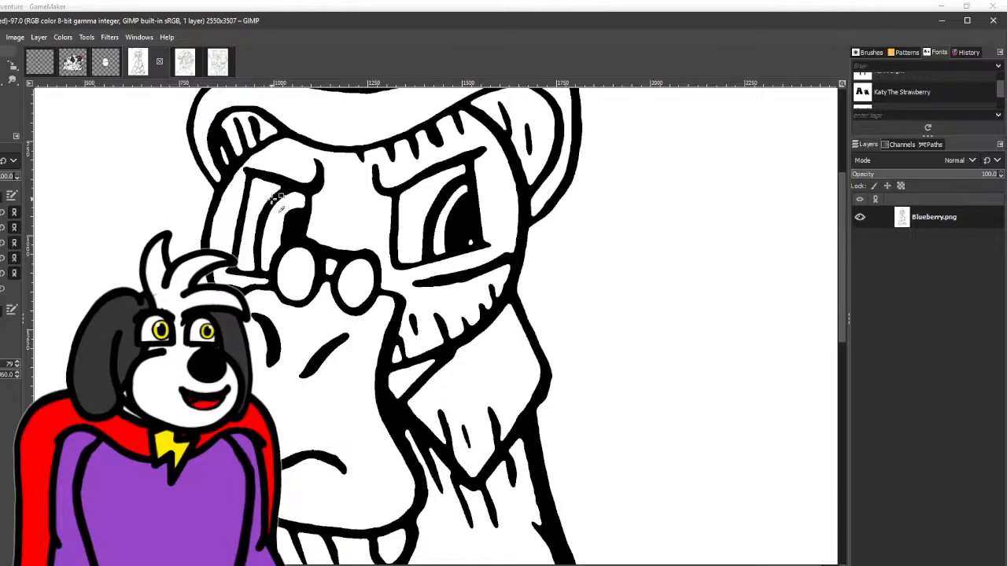
{"action": "scroll", "coordinate": [277, 200], "scroll_direction": "up", "scroll_amount": 3}
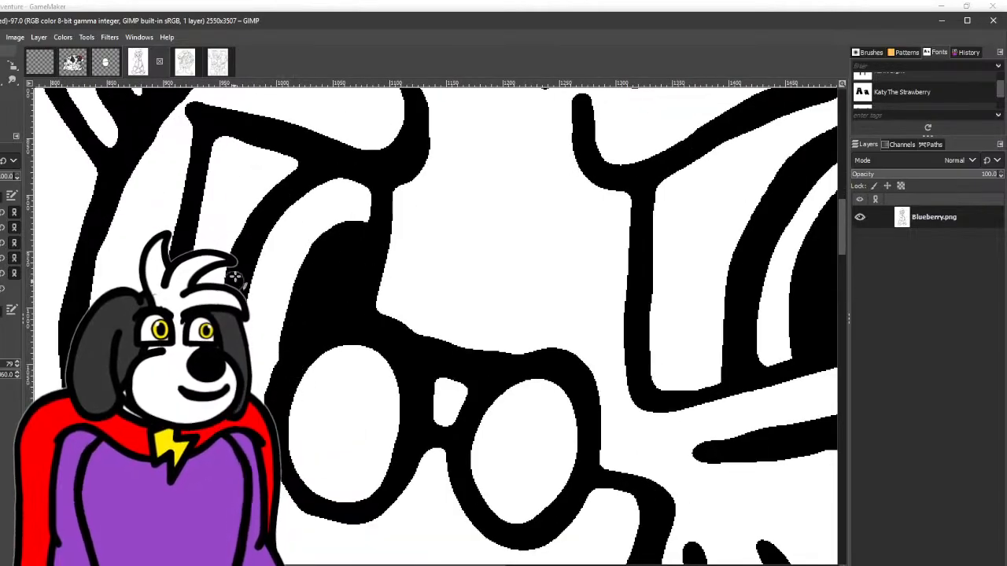
{"action": "scroll", "coordinate": [236, 191], "scroll_direction": "down", "scroll_amount": 4}
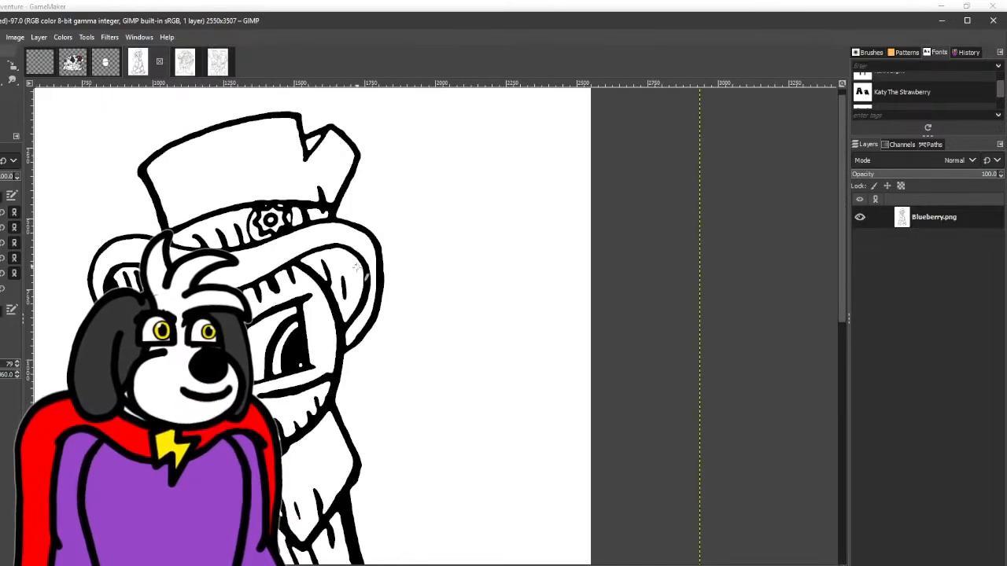
- Touch up the line art between the toes of Blueberry's foot and check the whole figure
{"action": "scroll", "coordinate": [365, 272], "scroll_direction": "down", "scroll_amount": 2}
{"action": "left_click_drag", "start_coordinate": [370, 303], "coordinate": [340, 192]}
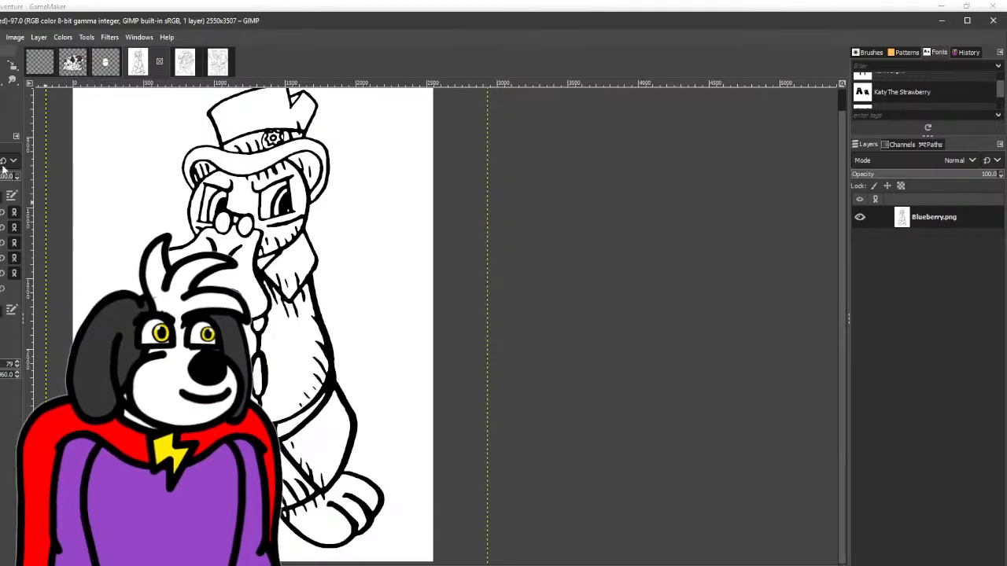
{"action": "scroll", "coordinate": [358, 550], "scroll_direction": "up", "scroll_amount": 7}
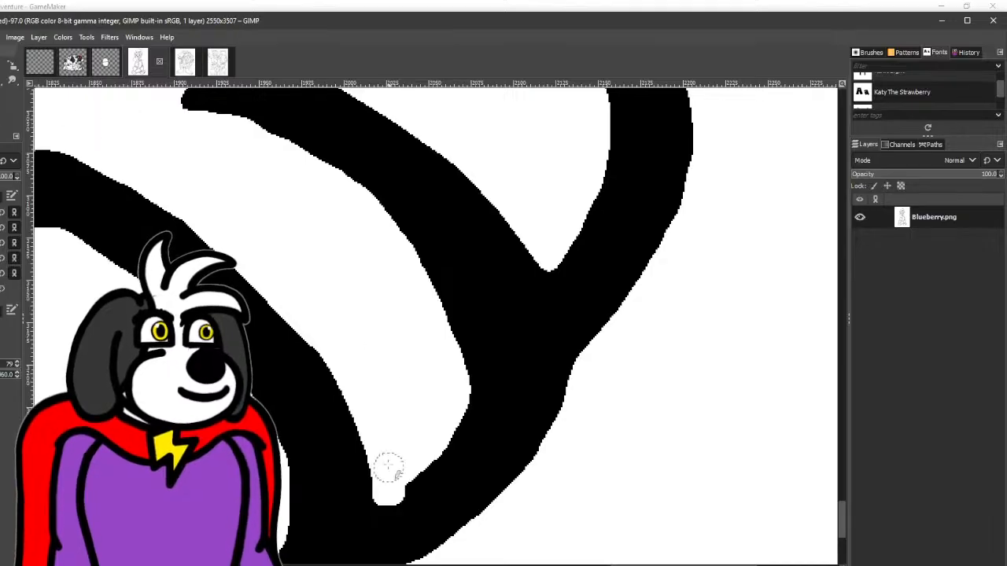
{"action": "scroll", "coordinate": [506, 380], "scroll_direction": "down", "scroll_amount": 1, "text": "ctrl"}
{"action": "scroll", "coordinate": [506, 380], "scroll_direction": "down", "scroll_amount": 4, "text": "ctrl"}
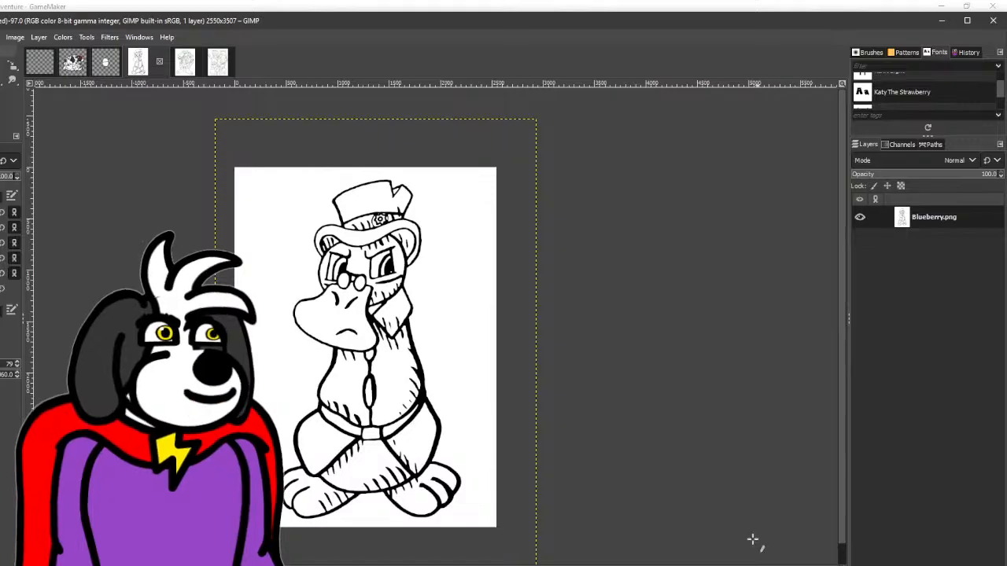
- Remove the misshapen hatch mark from Blueberry's thigh by cutting it off the outline and filling it white
{"action": "scroll", "coordinate": [421, 485], "scroll_direction": "up", "scroll_amount": 5, "text": "ctrl"}
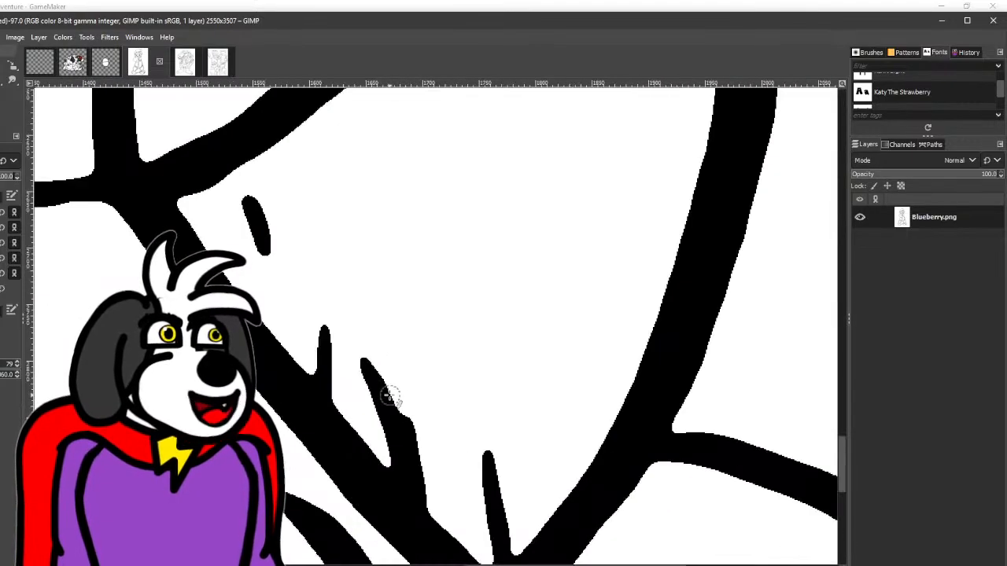
{"action": "key", "text": "ctrl+z"}
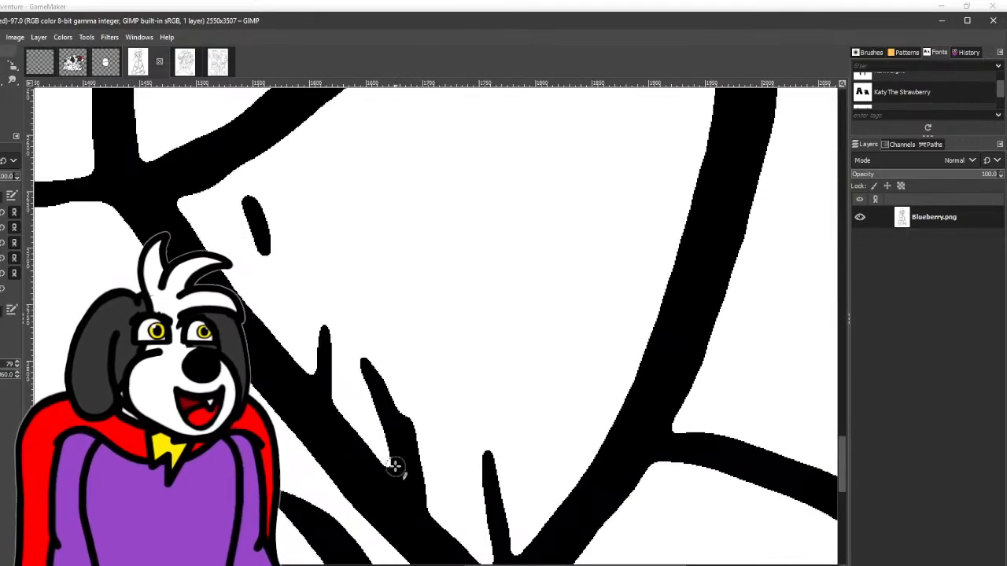
{"action": "left_click_drag", "start_coordinate": [395, 457], "coordinate": [452, 518]}
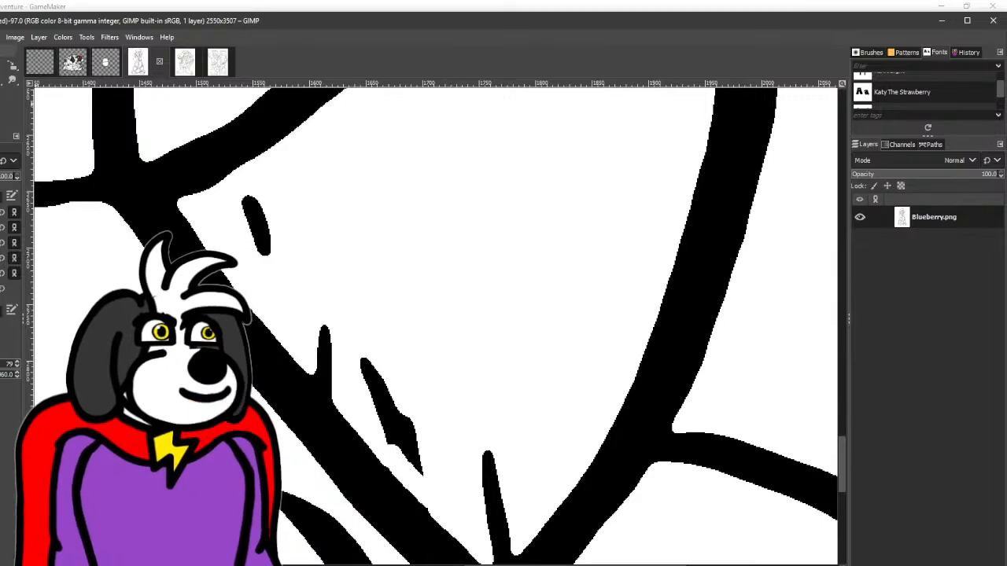
{"action": "key", "text": "shift+b"}
{"action": "left_click", "coordinate": [393, 421]}
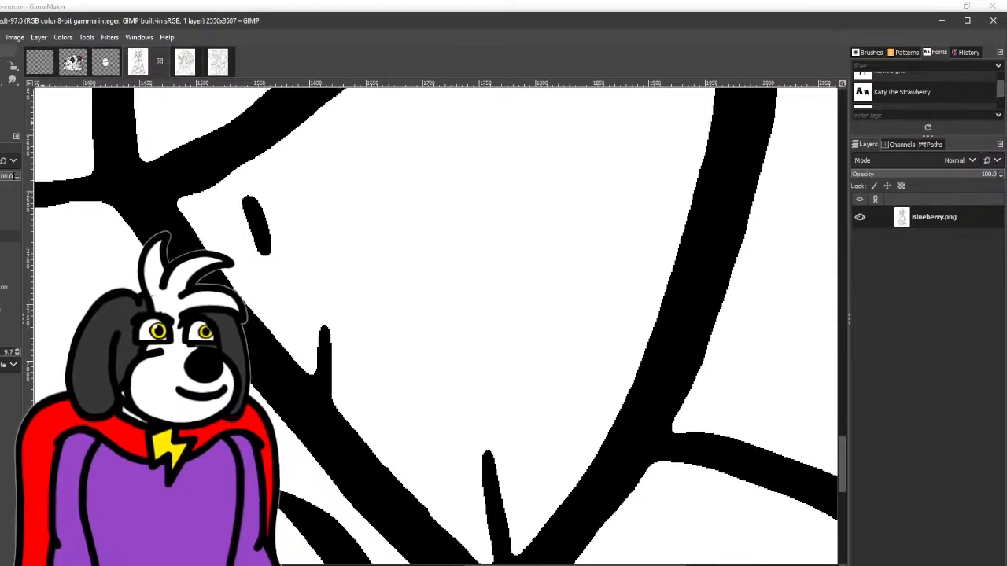
- Redraw the removed thigh hatch mark as a thin black pencil stroke rising from the outline
{"action": "key", "text": "p"}
{"action": "mouse_move", "coordinate": [391, 385]}
{"action": "left_mouse_down"}
{"action": "mouse_move", "coordinate": [414, 517]}
{"action": "mouse_move", "coordinate": [388, 359]}
{"action": "left_mouse_up"}
{"action": "key", "text": "ctrl+z"}
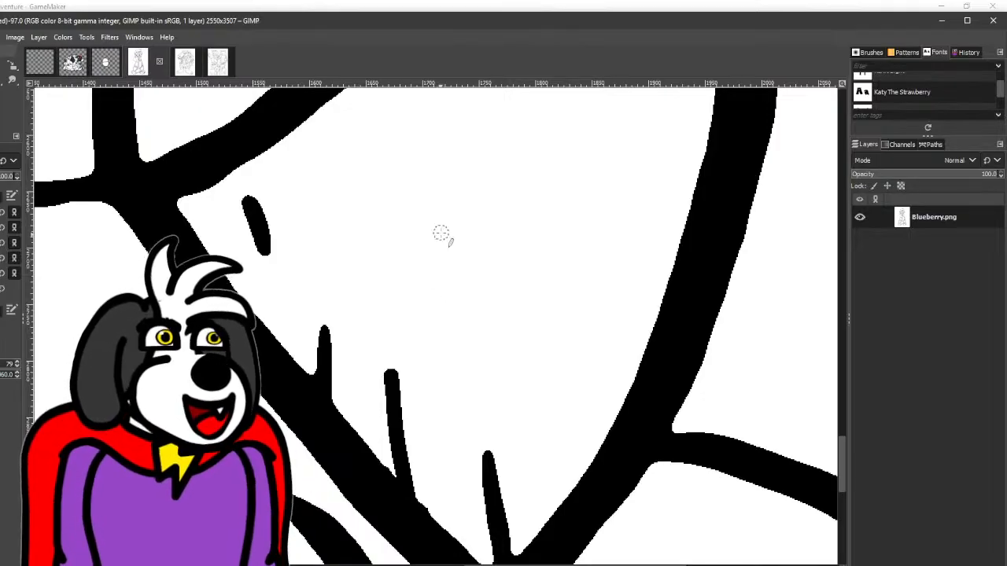
{"action": "mouse_move", "coordinate": [445, 210]}
{"action": "left_mouse_down"}
{"action": "mouse_move", "coordinate": [416, 211]}
{"action": "mouse_move", "coordinate": [409, 289]}
{"action": "mouse_move", "coordinate": [446, 286]}
{"action": "left_mouse_up"}
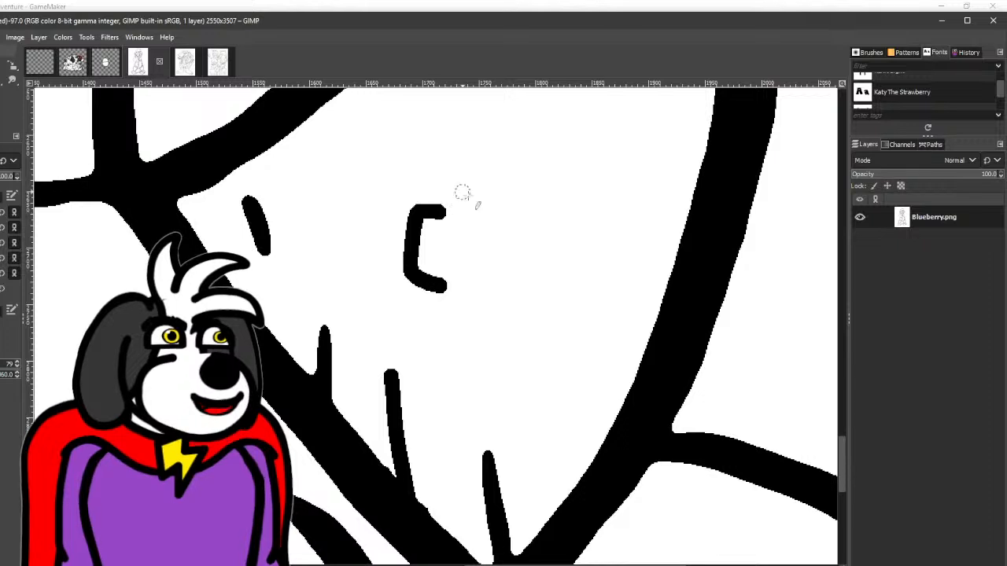
{"action": "mouse_move", "coordinate": [486, 209]}
{"action": "left_mouse_down"}
{"action": "mouse_move", "coordinate": [513, 212]}
{"action": "mouse_move", "coordinate": [533, 283]}
{"action": "mouse_move", "coordinate": [496, 294]}
{"action": "left_mouse_up"}
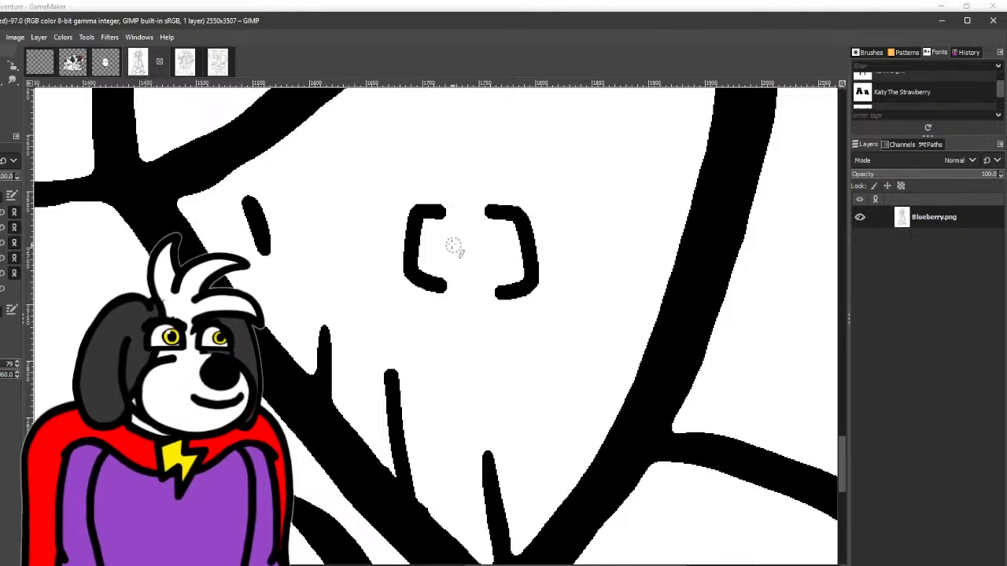
{"action": "scroll", "coordinate": [460, 260], "scroll_direction": "up", "scroll_amount": 3}
{"action": "mouse_move", "coordinate": [445, 297]}
{"action": "left_mouse_down"}
{"action": "mouse_move", "coordinate": [419, 286]}
{"action": "mouse_move", "coordinate": [428, 265]}
{"action": "mouse_move", "coordinate": [365, 259]}
{"action": "mouse_move", "coordinate": [423, 252]}
{"action": "mouse_move", "coordinate": [454, 213]}
{"action": "left_mouse_up"}
{"action": "mouse_move", "coordinate": [494, 301]}
{"action": "left_mouse_down"}
{"action": "mouse_move", "coordinate": [544, 271]}
{"action": "mouse_move", "coordinate": [514, 251]}
{"action": "mouse_move", "coordinate": [502, 201]}
{"action": "mouse_move", "coordinate": [472, 198]}
{"action": "left_mouse_up"}
{"action": "key", "text": "ctrl+z"}
{"action": "key", "text": "ctrl+z"}
{"action": "key", "text": "ctrl+z"}
{"action": "key", "text": "ctrl+z"}
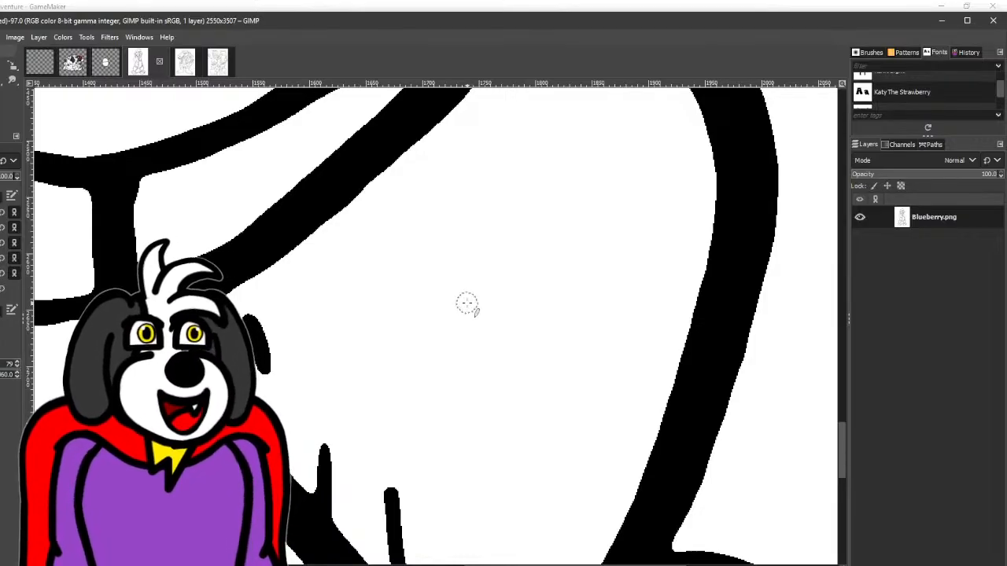
{"action": "key", "text": "bracketright"}
{"action": "key", "text": "bracketright"}
{"action": "key", "text": "bracketright"}
{"action": "key", "text": "bracketright"}
{"action": "key", "text": "bracketright"}
{"action": "key", "text": "bracketright"}
{"action": "key", "text": "bracketright"}
{"action": "key", "text": "bracketright"}
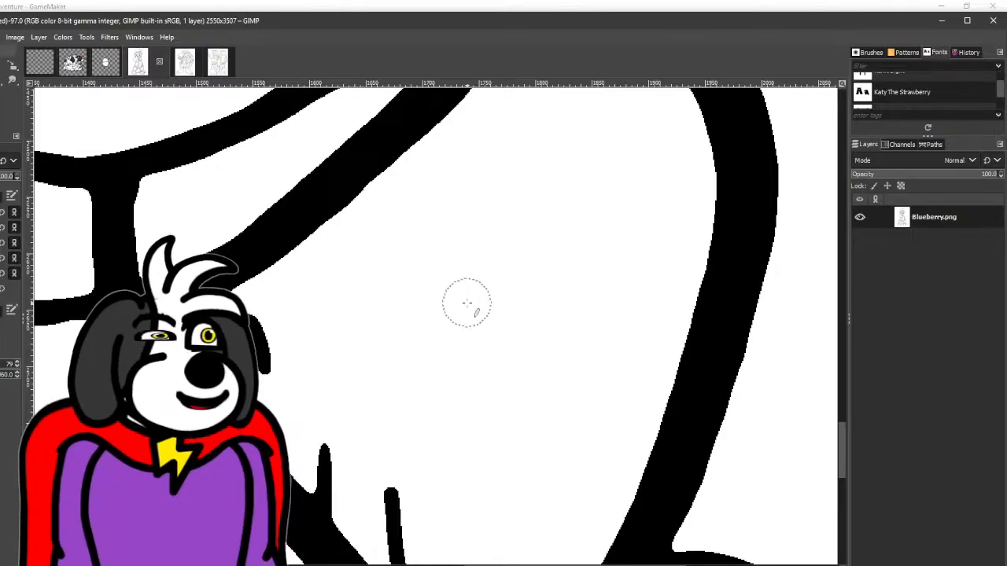
{"action": "key", "text": "bracketright"}
{"action": "key", "text": "bracketright"}
{"action": "key", "text": "bracketright"}
{"action": "key", "text": "bracketright"}
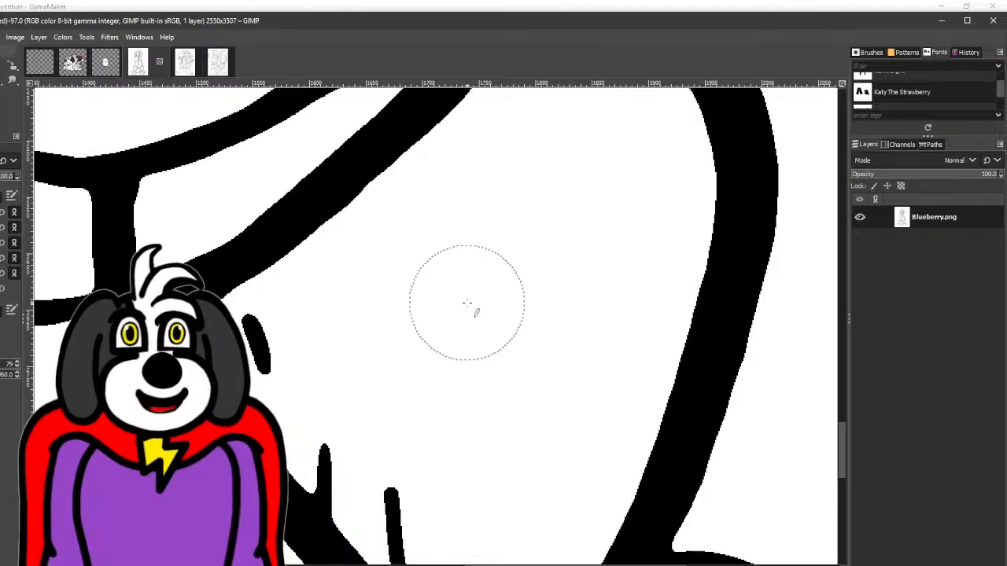
{"action": "key", "text": "bracketleft"}
{"action": "key", "text": "bracketleft"}
{"action": "key", "text": "bracketleft"}
{"action": "key", "text": "bracketleft"}
{"action": "key", "text": "bracketleft"}
{"action": "key", "text": "bracketleft"}
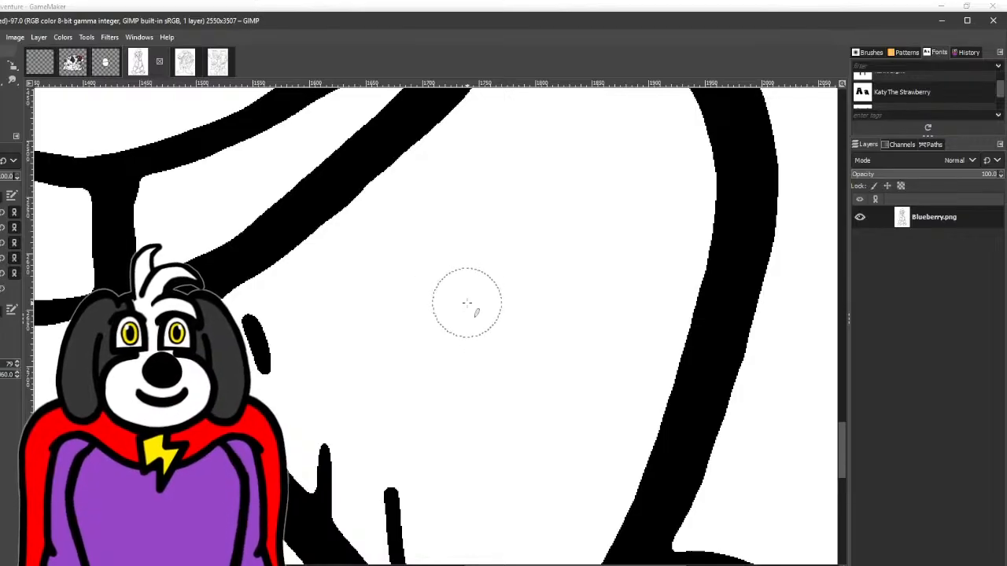
{"action": "key", "text": "bracketright"}
{"action": "key", "text": "bracketright"}
{"action": "key", "text": "bracketright"}
{"action": "key", "text": "bracketright"}
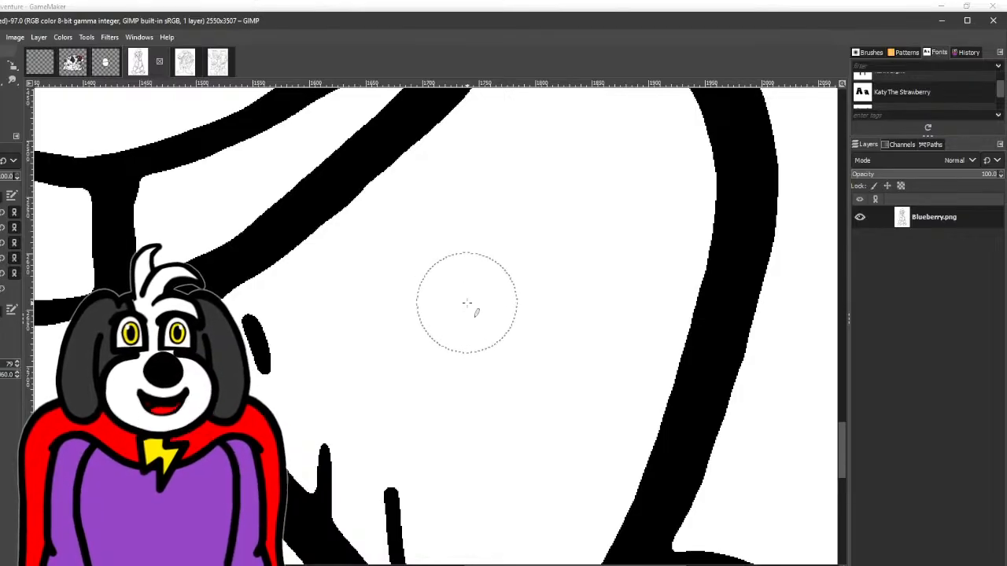
- Redraw the outer outline of Blueberry's ear as a wider, rounder curve, whitening the old line inside it and evening its thickness
{"action": "scroll", "coordinate": [445, 364], "scroll_direction": "down", "scroll_amount": 5}
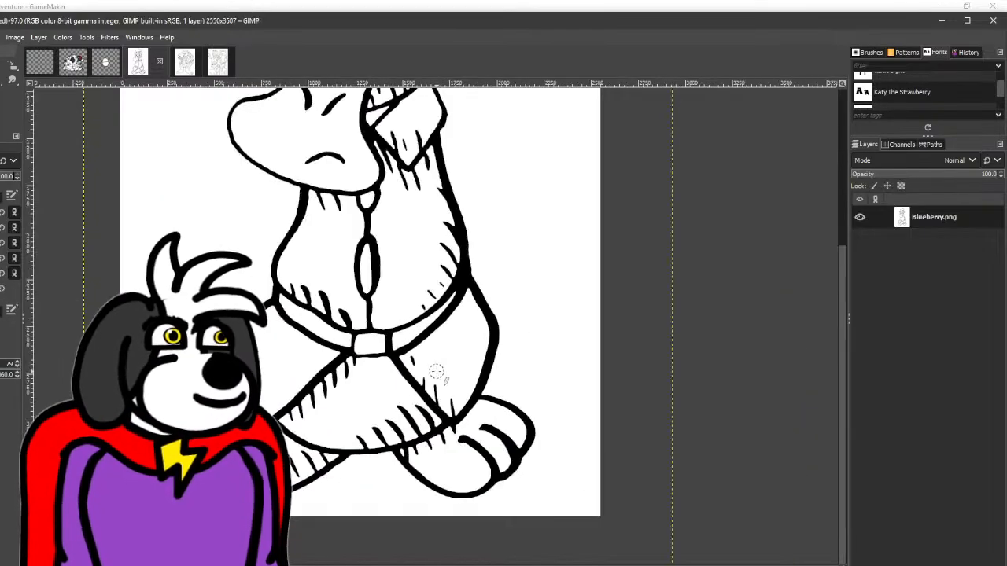
{"action": "scroll", "coordinate": [446, 403], "scroll_direction": "up", "scroll_amount": 3}
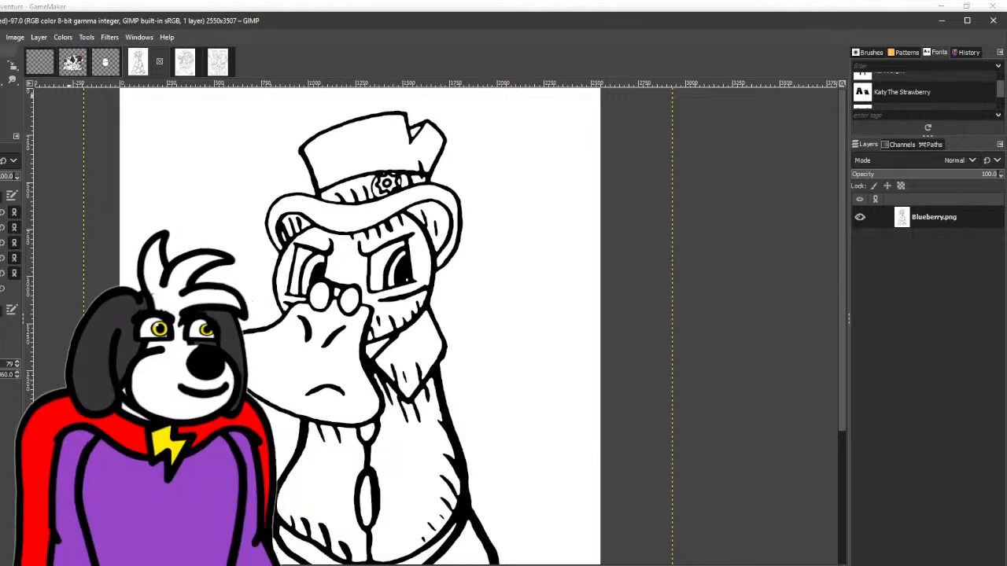
{"action": "scroll", "coordinate": [501, 211], "scroll_direction": "up", "scroll_amount": 3}
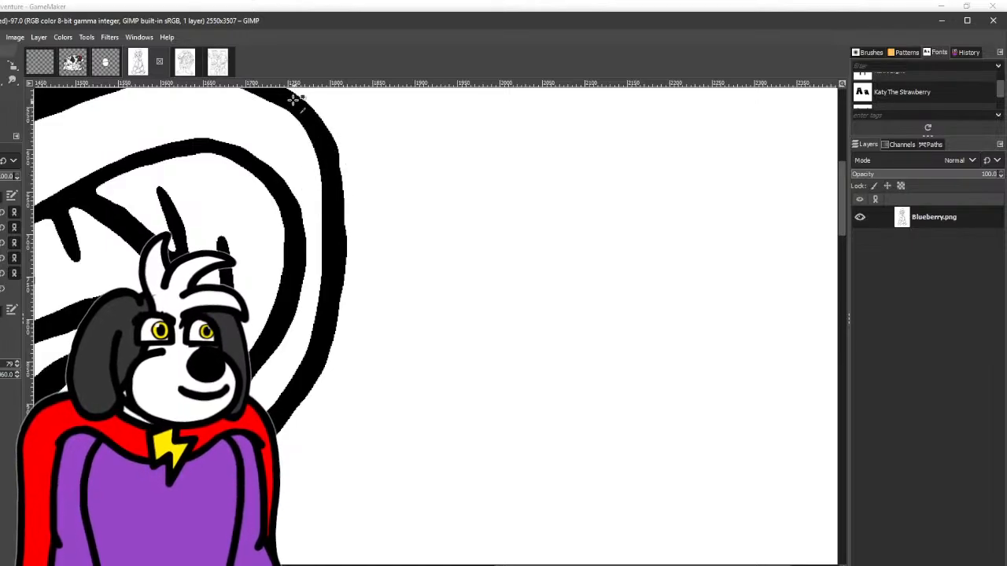
{"action": "mouse_move", "coordinate": [289, 101]}
{"action": "left_mouse_down"}
{"action": "mouse_move", "coordinate": [338, 141]}
{"action": "mouse_move", "coordinate": [361, 231]}
{"action": "mouse_move", "coordinate": [348, 305]}
{"action": "mouse_move", "coordinate": [299, 409]}
{"action": "left_mouse_up"}
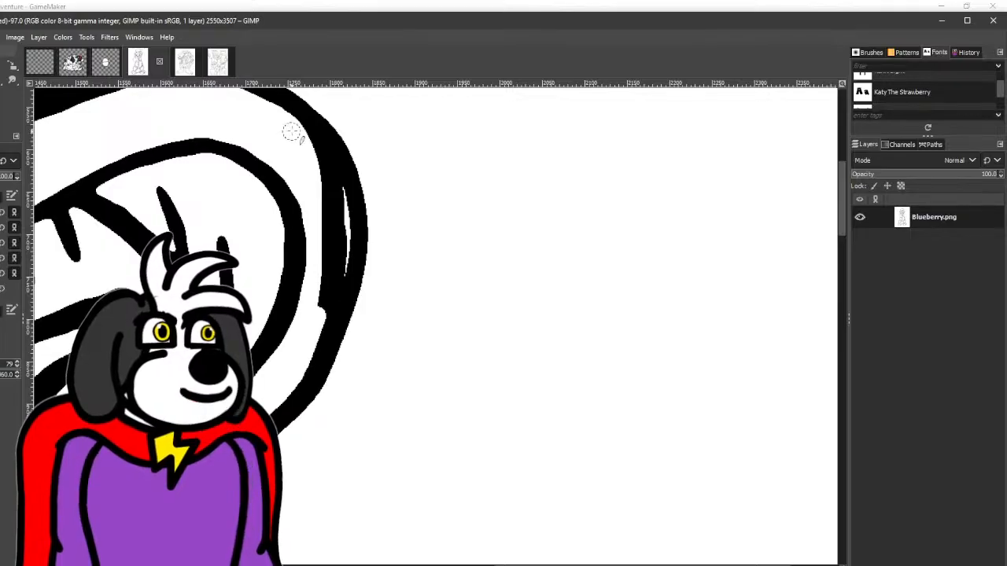
{"action": "mouse_move", "coordinate": [312, 155]}
{"action": "left_mouse_down"}
{"action": "mouse_move", "coordinate": [346, 213]}
{"action": "mouse_move", "coordinate": [341, 281]}
{"action": "mouse_move", "coordinate": [298, 388]}
{"action": "left_mouse_up"}
{"action": "mouse_move", "coordinate": [325, 278]}
{"action": "left_mouse_down"}
{"action": "mouse_move", "coordinate": [315, 168]}
{"action": "mouse_move", "coordinate": [331, 250]}
{"action": "mouse_move", "coordinate": [322, 336]}
{"action": "left_mouse_up"}
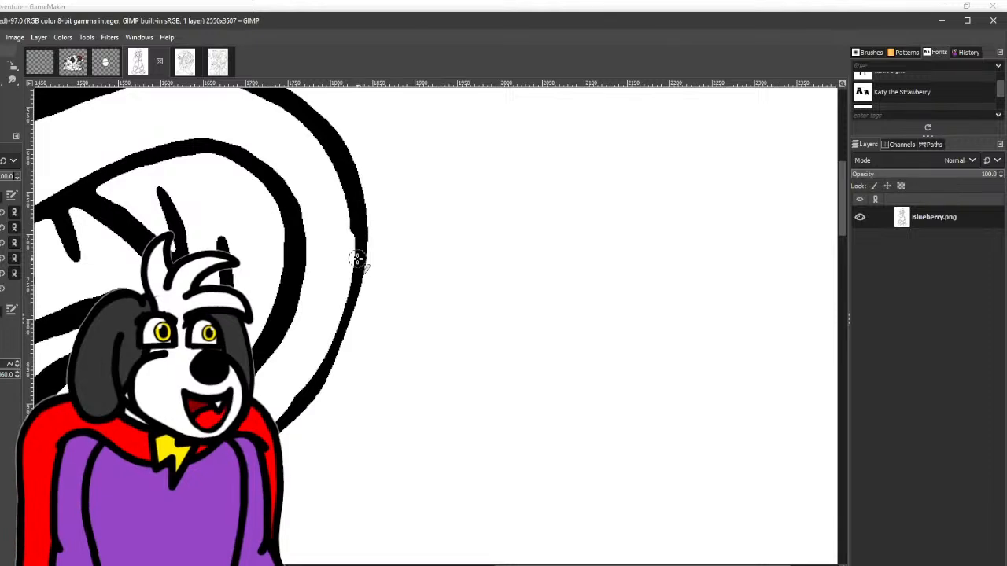
{"action": "left_click_drag", "start_coordinate": [314, 383], "coordinate": [281, 431]}
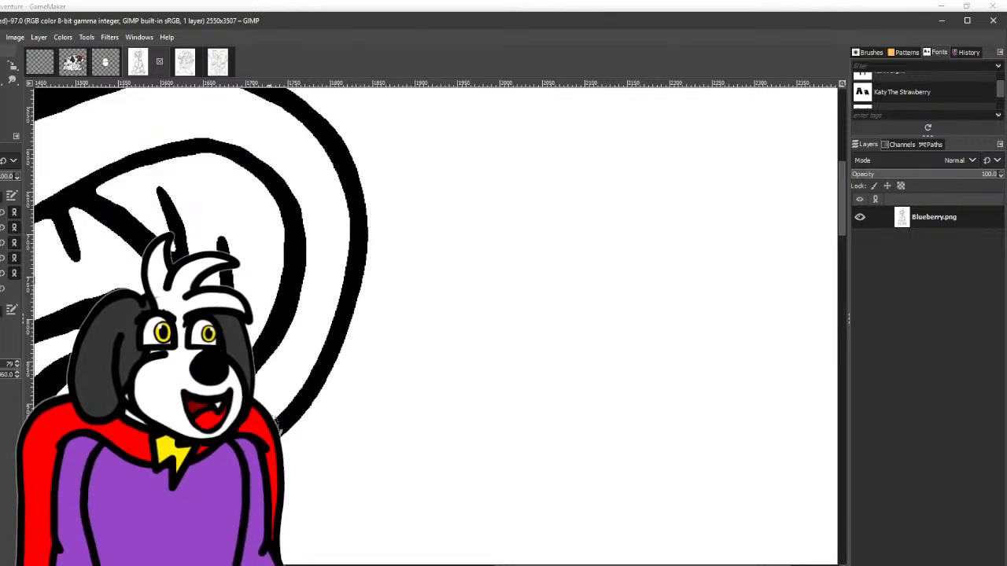
{"action": "mouse_move", "coordinate": [269, 420]}
{"action": "left_mouse_down"}
{"action": "mouse_move", "coordinate": [331, 357]}
{"action": "mouse_move", "coordinate": [346, 296]}
{"action": "mouse_move", "coordinate": [354, 228]}
{"action": "mouse_move", "coordinate": [343, 153]}
{"action": "left_mouse_up"}
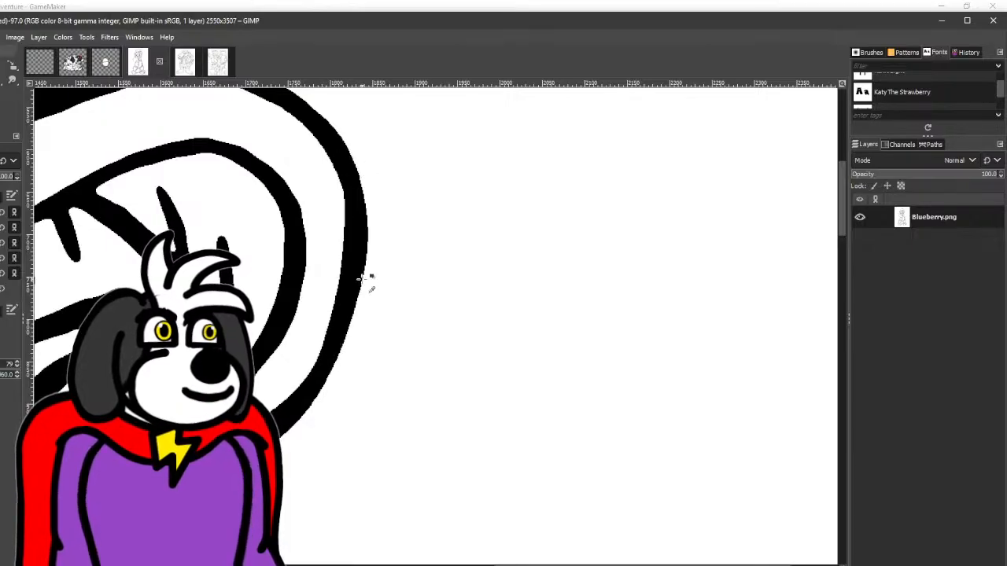
{"action": "scroll", "coordinate": [363, 276], "scroll_direction": "down", "scroll_amount": 3}
{"action": "scroll", "coordinate": [367, 315], "scroll_direction": "up", "scroll_amount": 3}
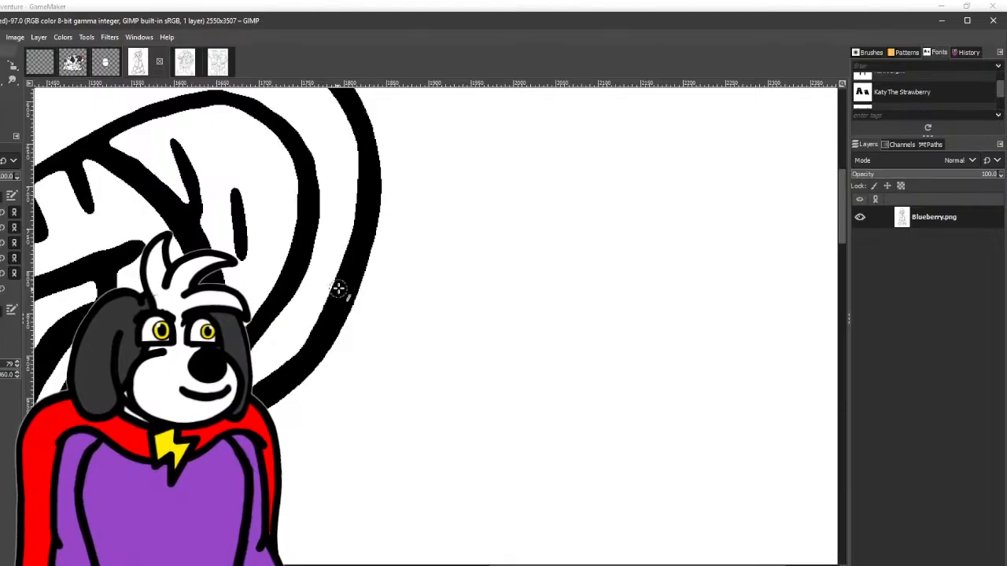
{"action": "scroll", "coordinate": [292, 378], "scroll_direction": "down", "scroll_amount": 4}
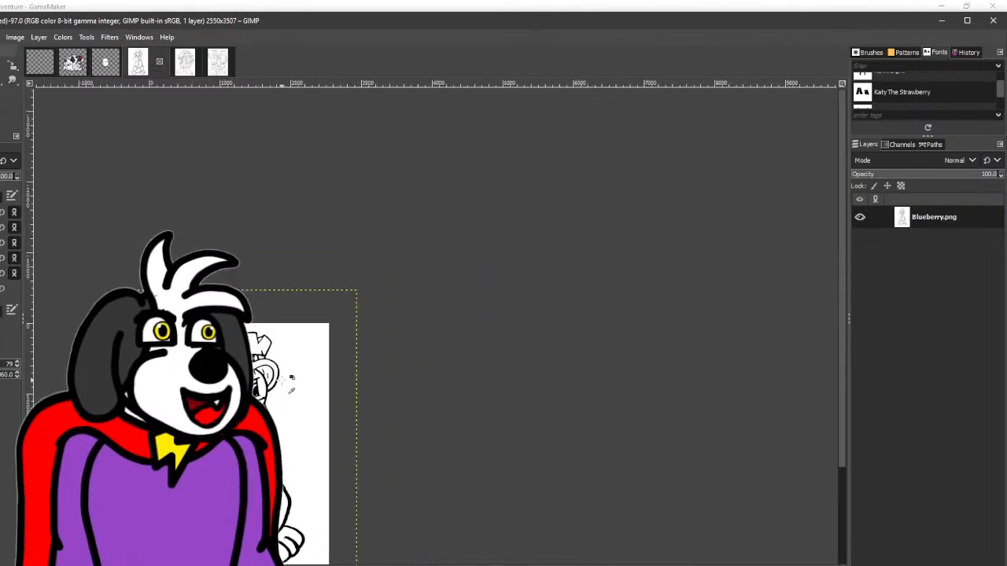
- Add a new transparent layer, place it beneath the Blueberry.png layer and merge the artwork down into it
{"action": "left_click_drag", "start_coordinate": [290, 367], "coordinate": [299, 254]}
{"action": "key", "text": "u"}
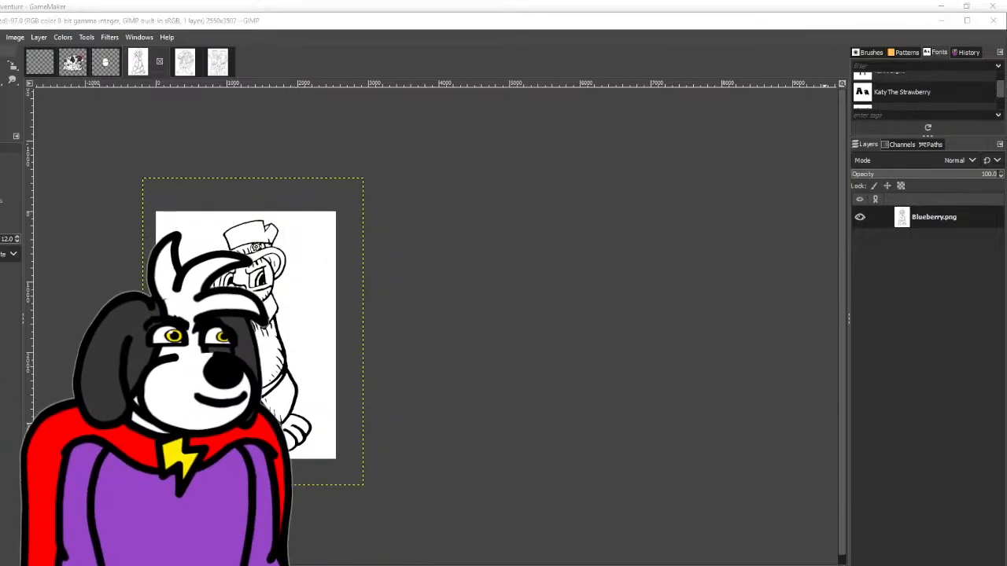
{"action": "key", "text": "ctrl+shift+n"}
{"action": "key", "text": "Return"}
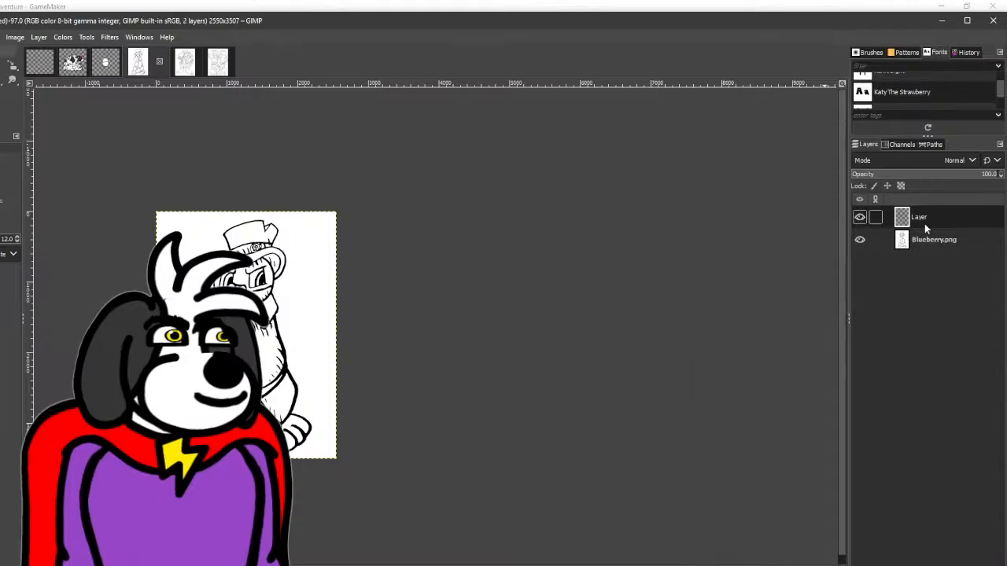
{"action": "left_click_drag", "start_coordinate": [924, 223], "coordinate": [931, 248]}
{"action": "right_click", "coordinate": [932, 220]}
{"action": "left_click", "coordinate": [896, 145]}
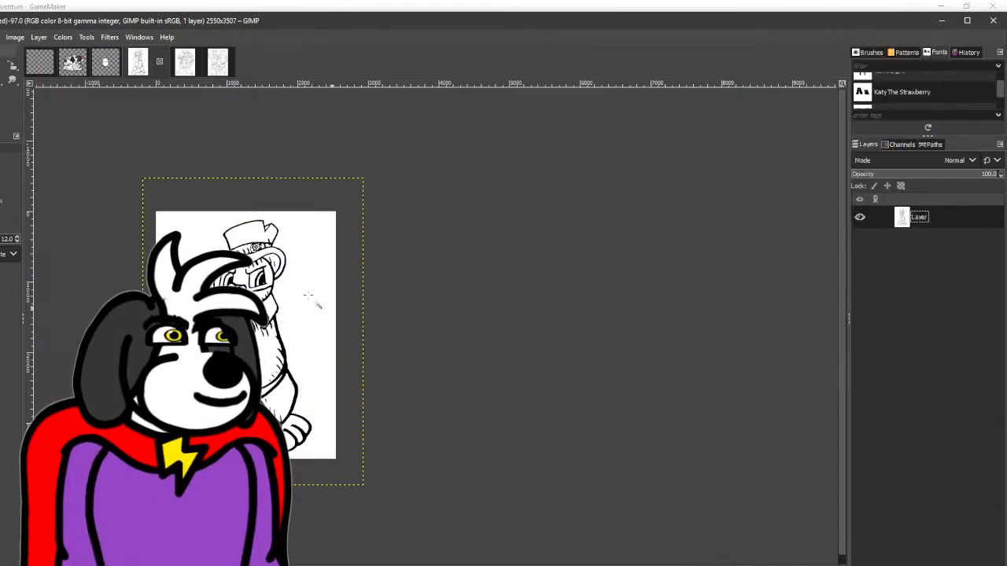
- Delete the selected white background around Blueberry to leave it transparent, and clear the selection
{"action": "key", "text": "Delete"}
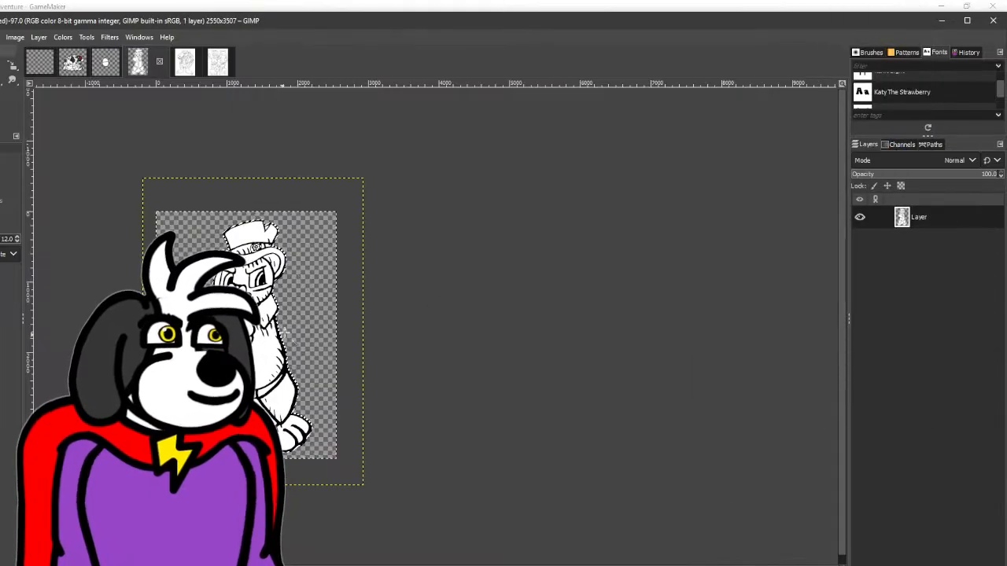
{"action": "key", "text": "r"}
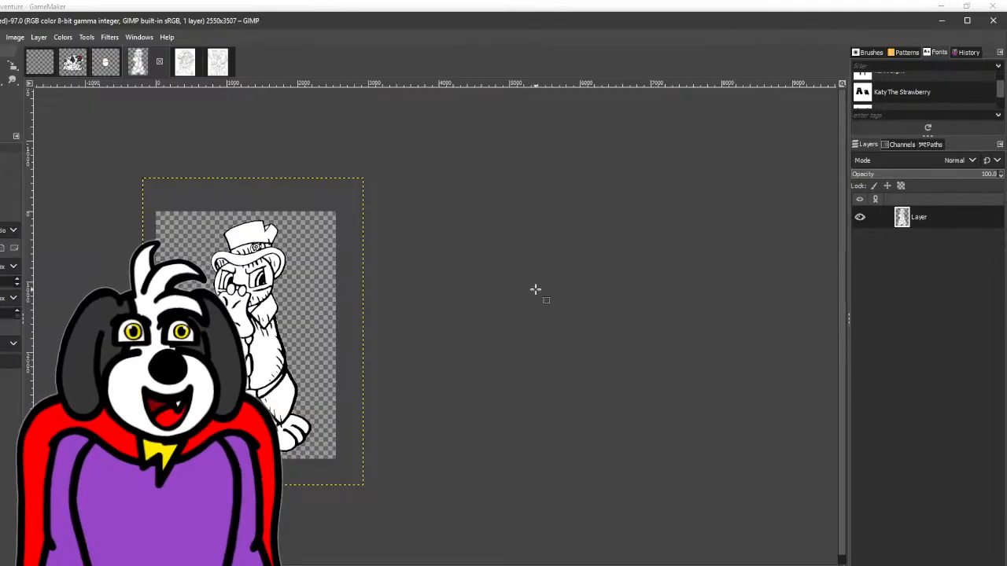
{"action": "scroll", "coordinate": [258, 314], "scroll_direction": "left", "scroll_amount": 3}
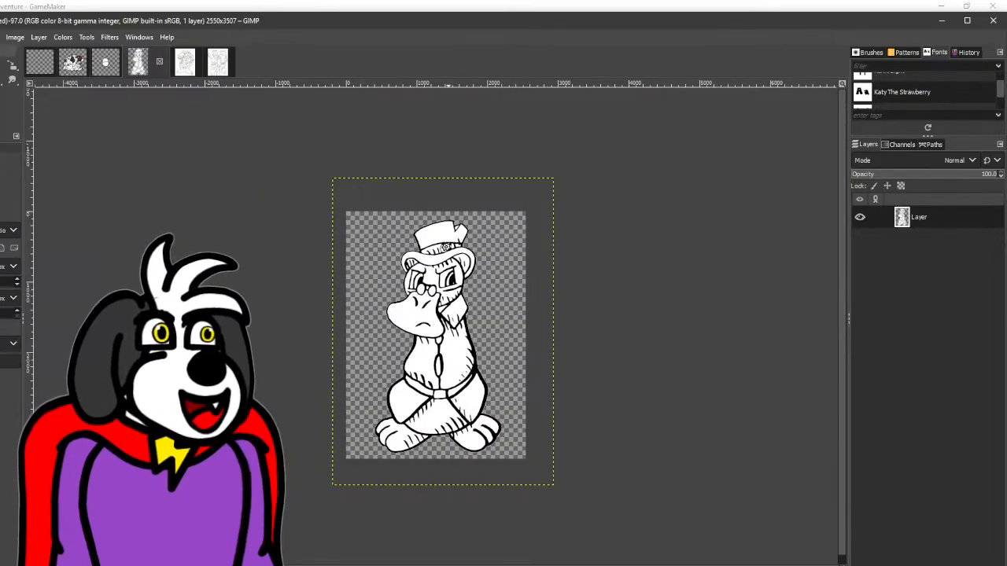
- Bring the coloured Birthday.png and Titan.png artwork into the Blueberry image as separate layers
{"action": "key", "text": "ctrl+shift+e"}
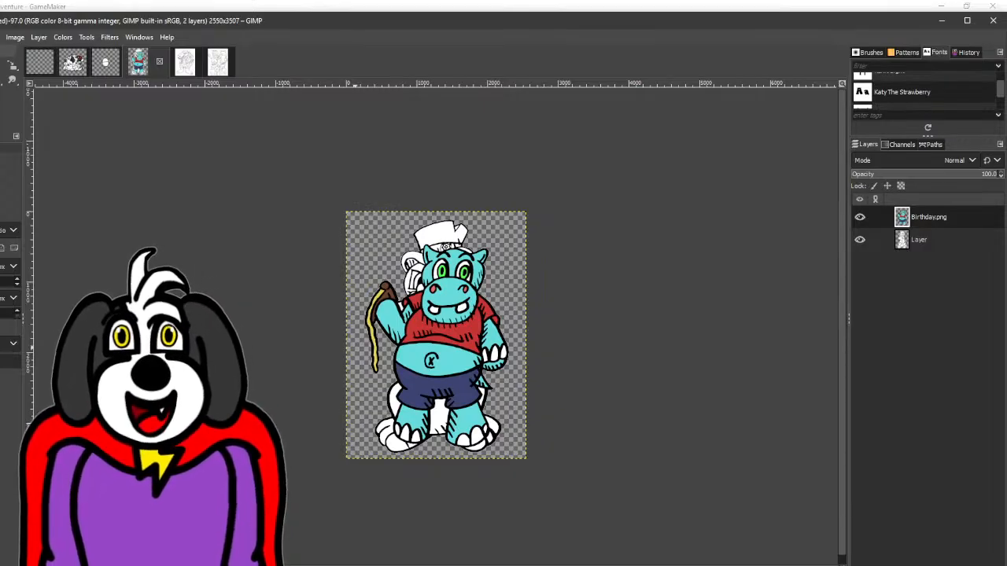
{"action": "key", "text": "alt+Tab"}
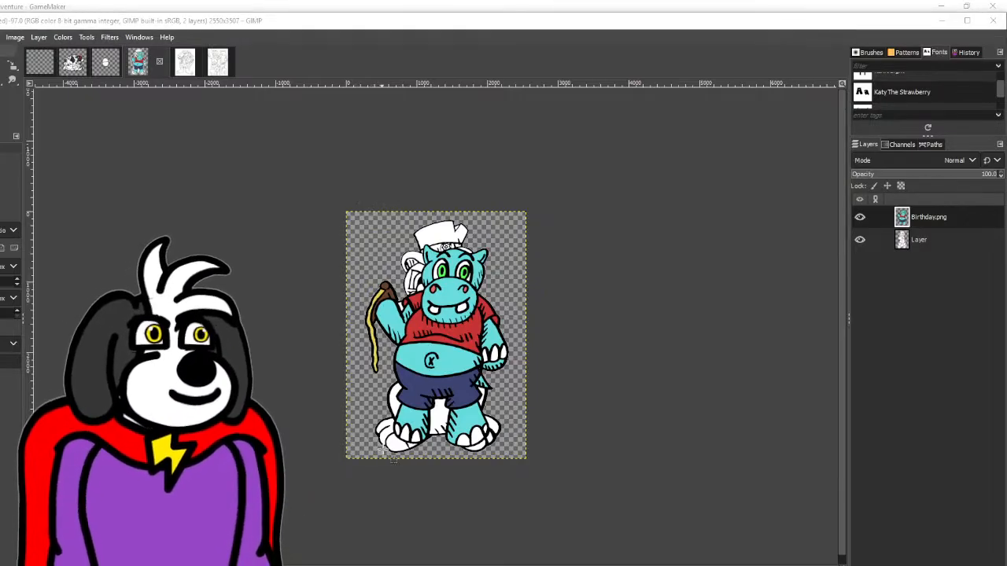
{"action": "left_click_drag", "start_coordinate": [383, 450], "coordinate": [383, 452]}
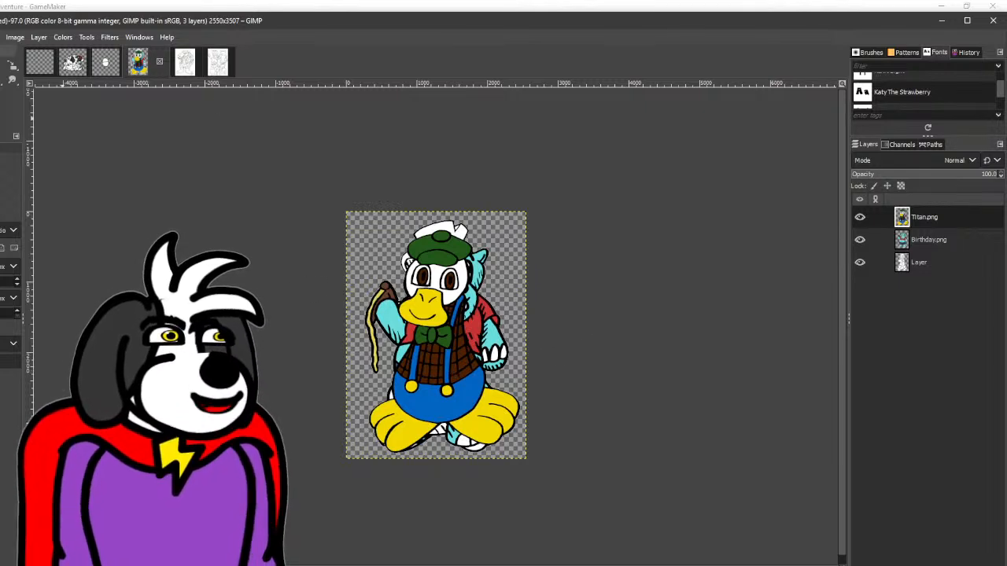
- Move the Titan and Birthday characters to opposite sides of Blueberry and put both layers beneath the Blueberry layer
{"action": "key", "text": "m"}
{"action": "left_click_drag", "start_coordinate": [449, 404], "coordinate": [543, 382]}
{"action": "left_click", "coordinate": [948, 240]}
{"action": "left_click_drag", "start_coordinate": [427, 349], "coordinate": [343, 352]}
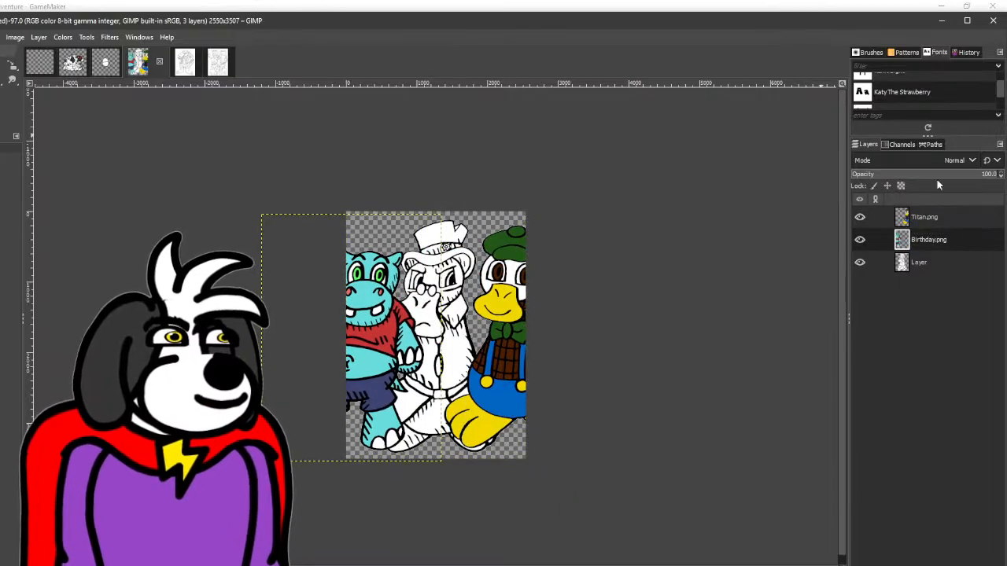
{"action": "left_click_drag", "start_coordinate": [954, 245], "coordinate": [952, 276]}
{"action": "left_click_drag", "start_coordinate": [942, 207], "coordinate": [947, 277]}
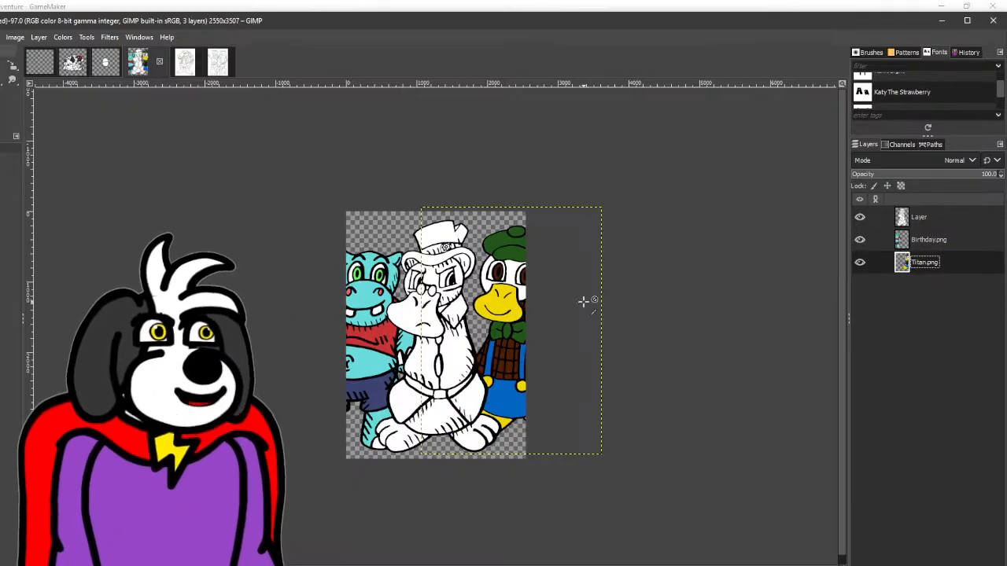
- Fill Blueberry's face with Birthday's light cyan on the Blueberry layer
{"action": "scroll", "coordinate": [429, 303], "scroll_direction": "up", "scroll_amount": 2}
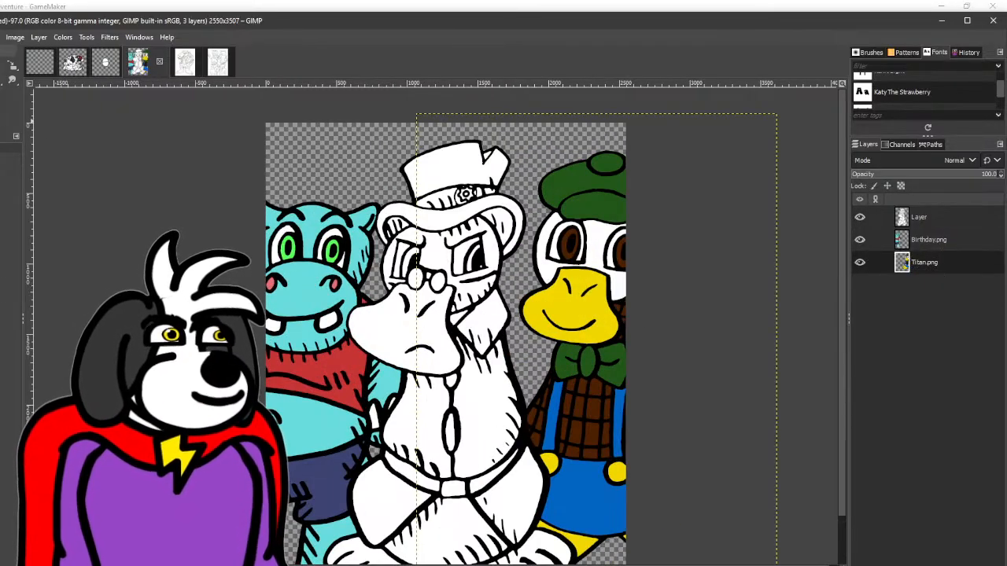
{"action": "left_click", "coordinate": [919, 217]}
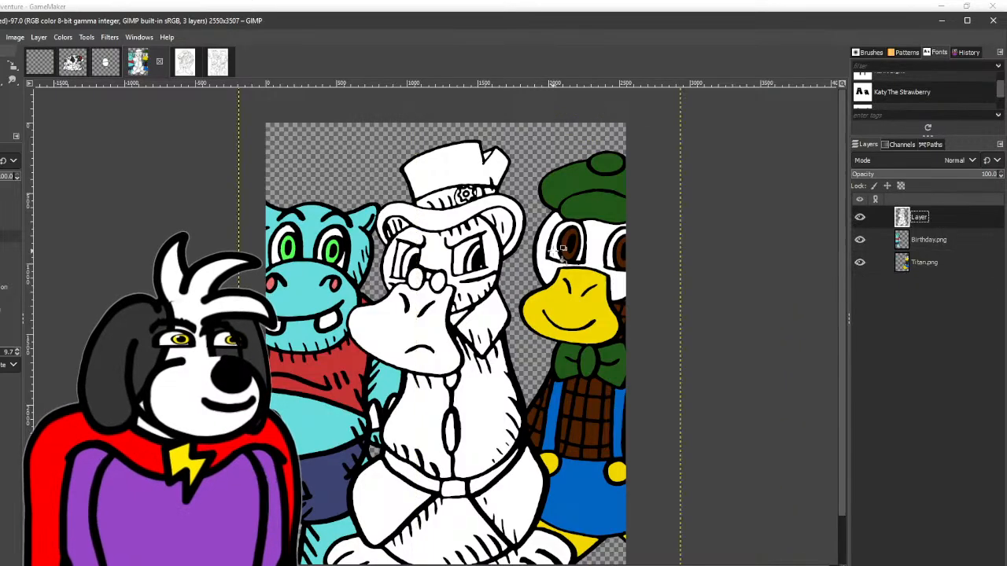
{"action": "left_click", "coordinate": [451, 258]}
{"action": "scroll", "coordinate": [460, 264], "scroll_direction": "up", "scroll_amount": 3}
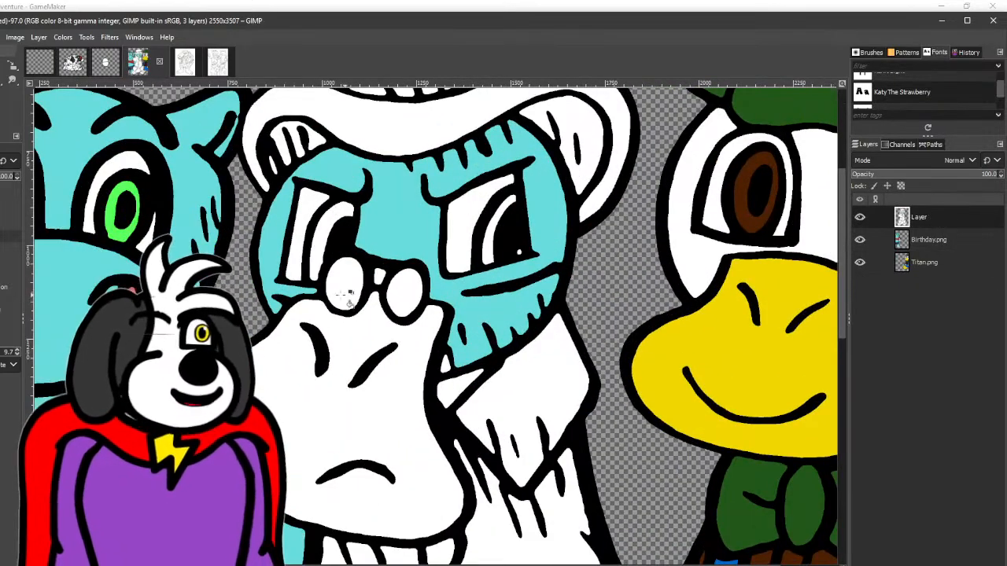
{"action": "left_click", "coordinate": [453, 337]}
{"action": "scroll", "coordinate": [452, 370], "scroll_direction": "down", "scroll_amount": 3}
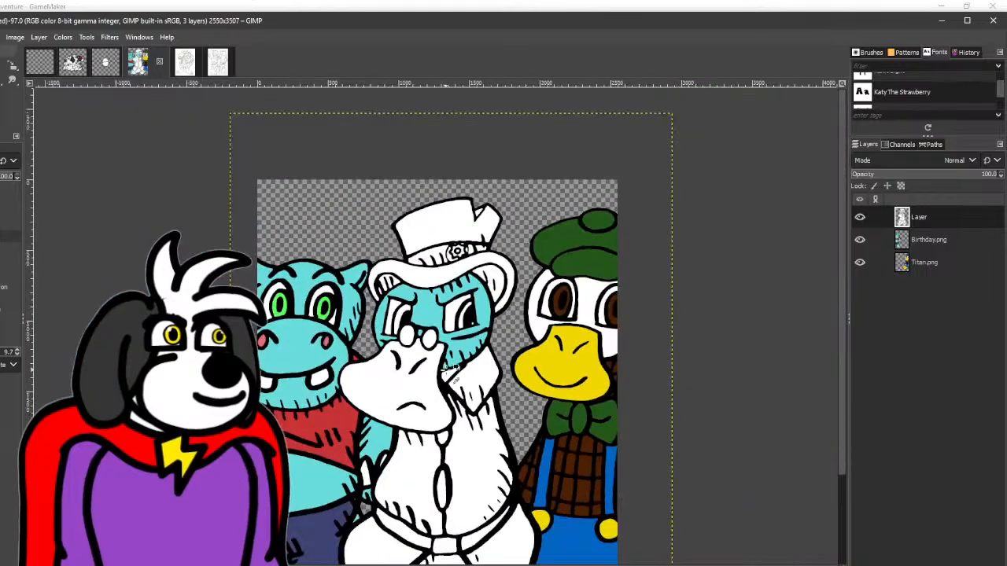
- Change the fill colour to the bluer 68b4dd, recolour Blueberry's face with it and fill the lower belly
{"action": "left_click", "coordinate": [2, 111]}
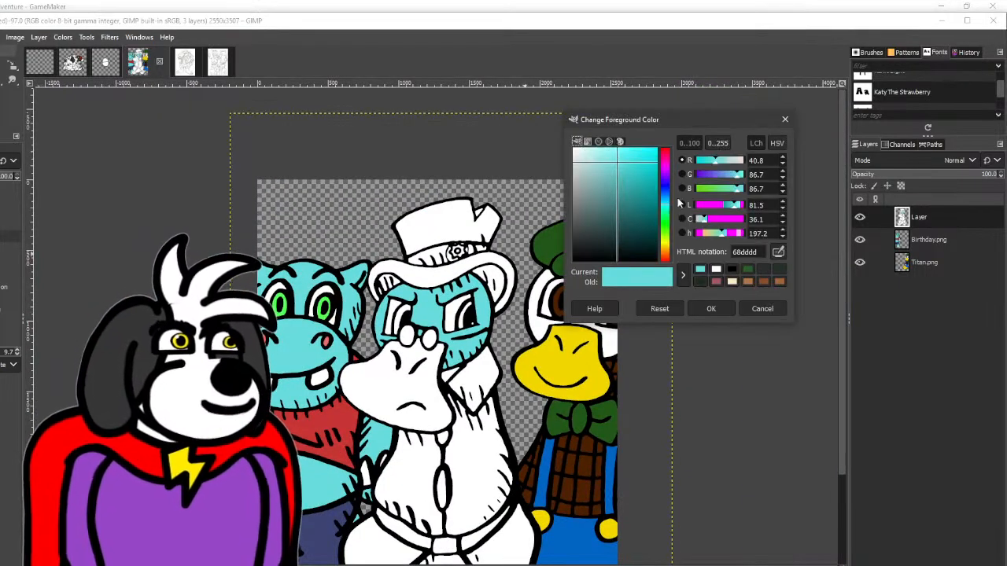
{"action": "left_click_drag", "start_coordinate": [729, 172], "coordinate": [728, 178]}
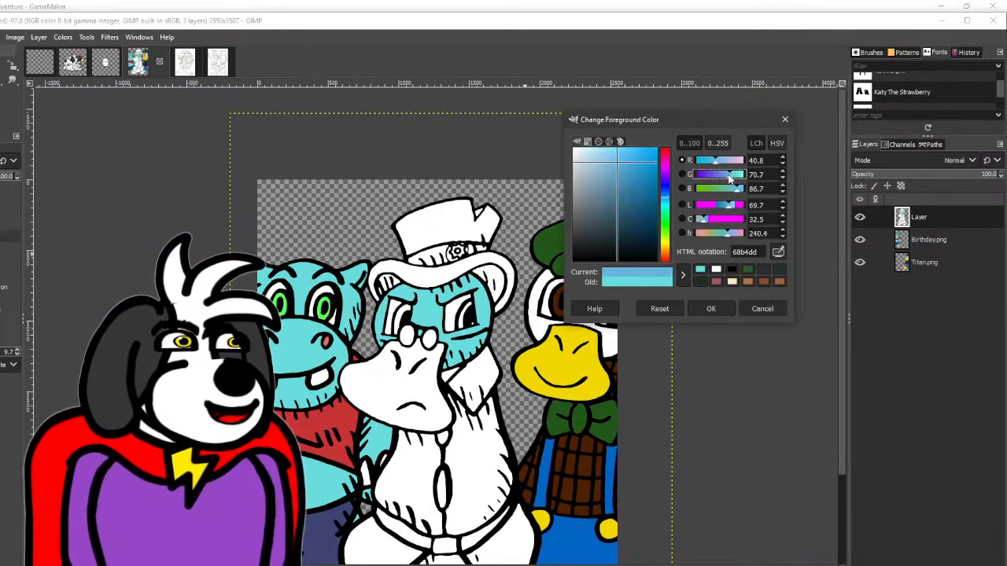
{"action": "left_click", "coordinate": [698, 311]}
{"action": "left_click", "coordinate": [431, 327]}
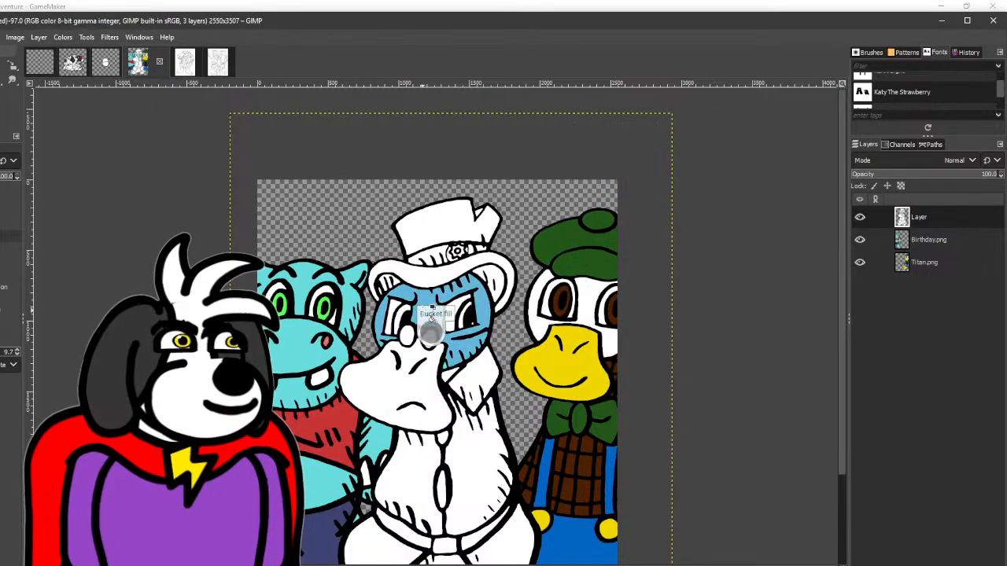
{"action": "scroll", "coordinate": [450, 355], "scroll_direction": "up", "scroll_amount": 2}
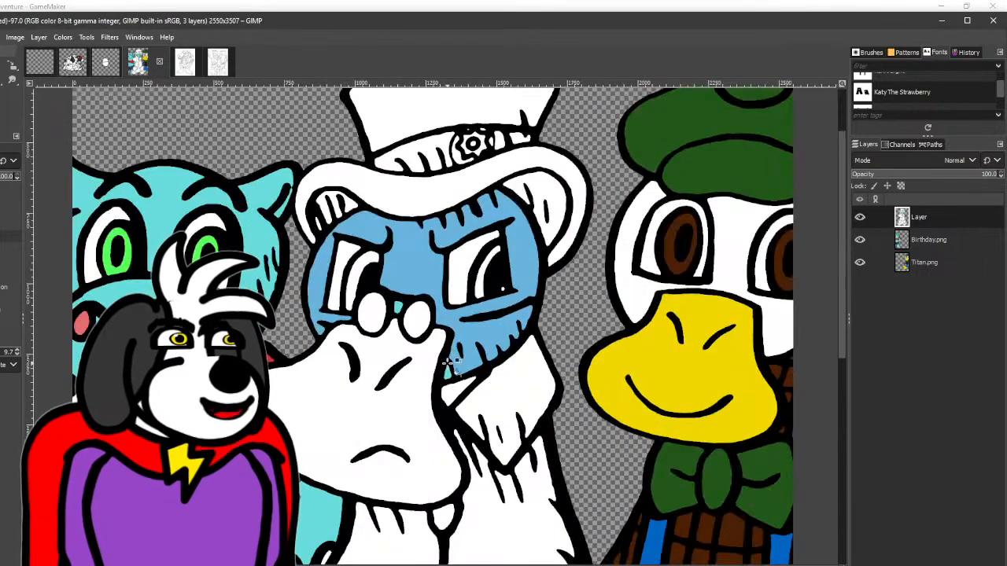
{"action": "scroll", "coordinate": [408, 313], "scroll_direction": "down", "scroll_amount": 4}
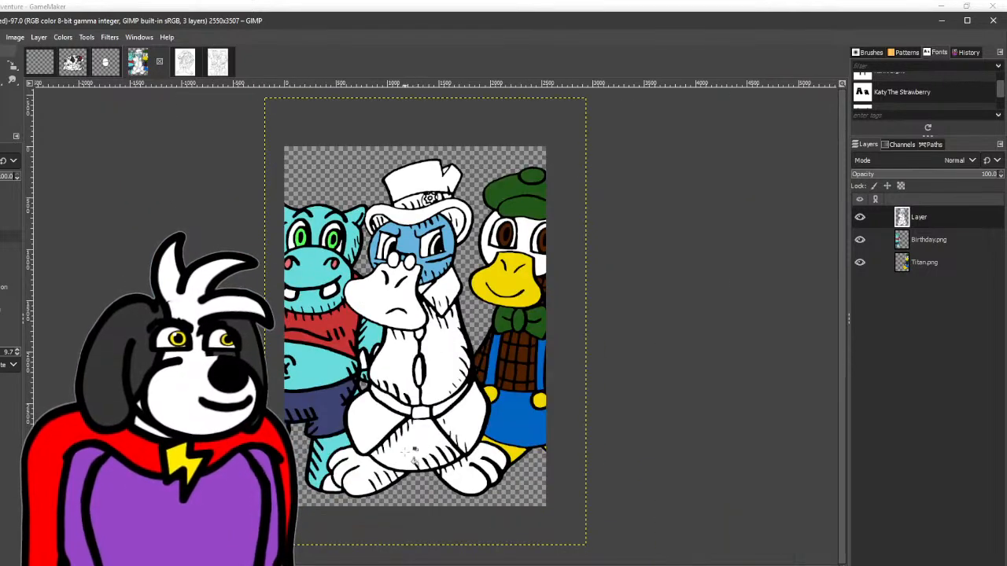
{"action": "left_click", "coordinate": [412, 451]}
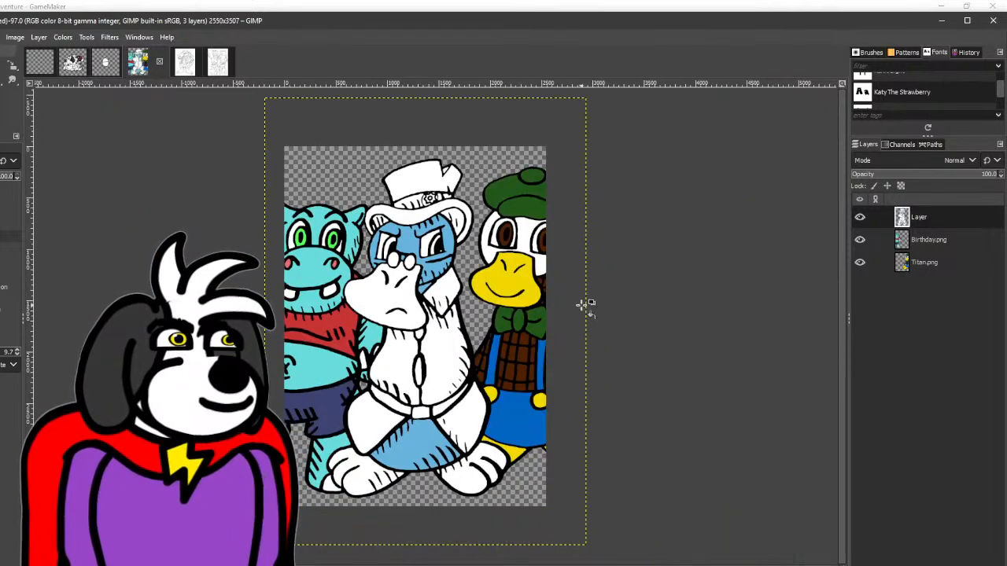
- Fill Blueberry's bill and both feet with the yellow of Titan's bill
{"action": "scroll", "coordinate": [573, 339], "scroll_direction": "up", "scroll_amount": 1}
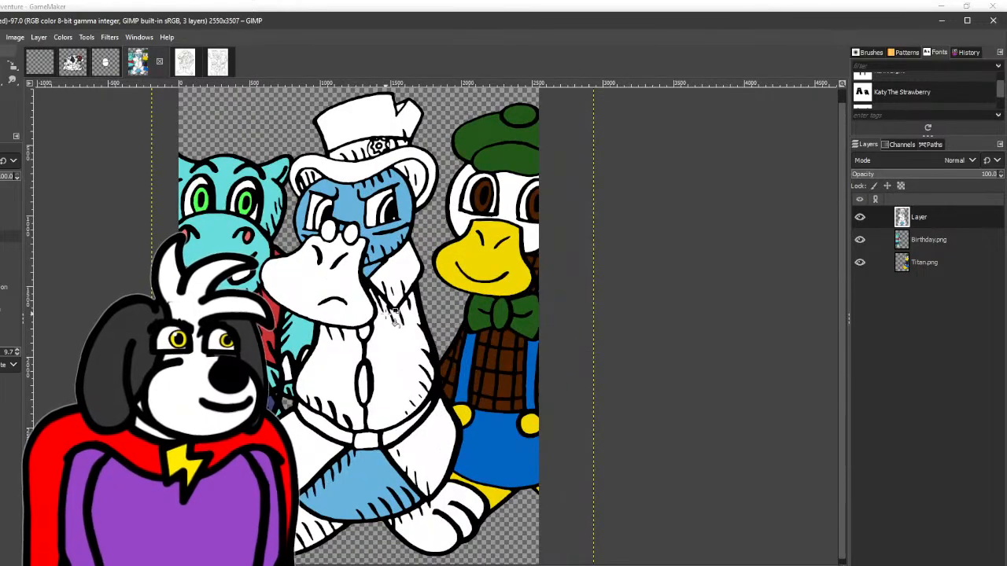
{"action": "left_click", "coordinate": [1, 96]}
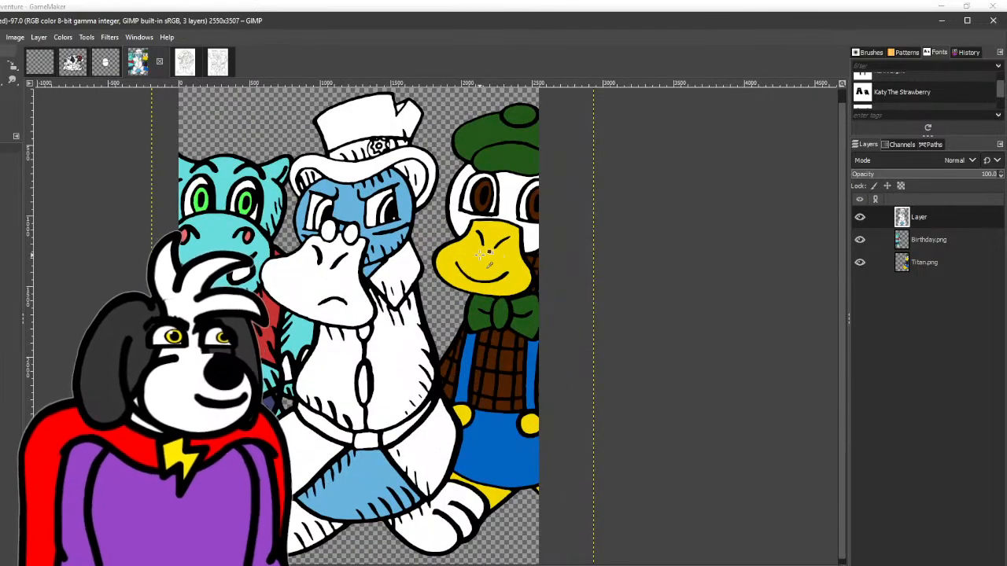
{"action": "left_click", "coordinate": [314, 283]}
{"action": "left_click", "coordinate": [340, 527]}
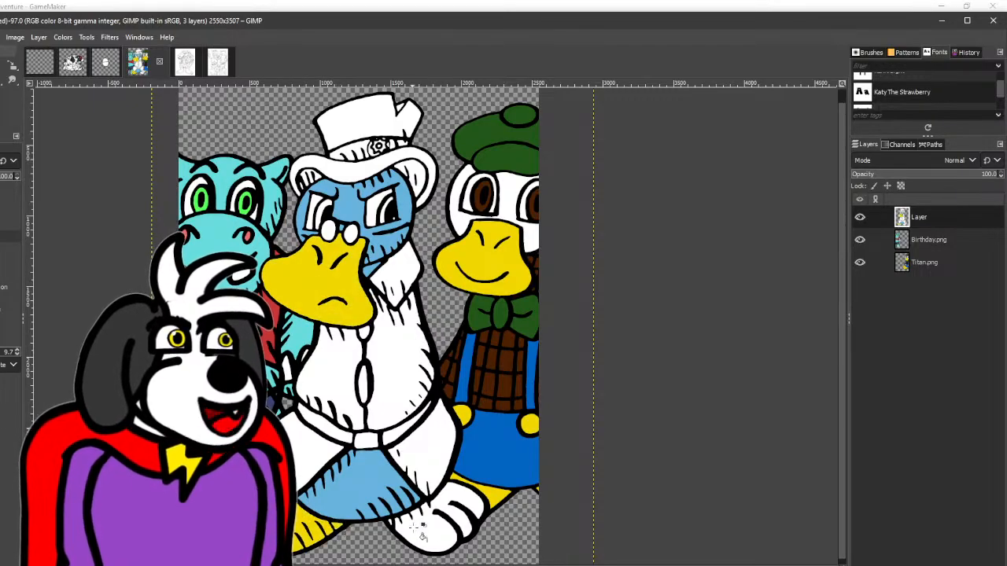
{"action": "left_click", "coordinate": [441, 536]}
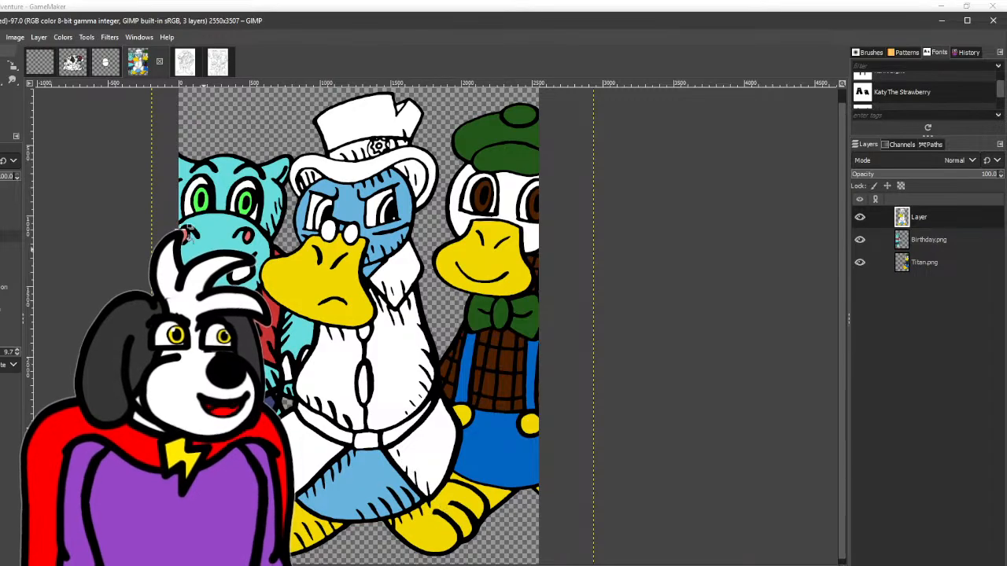
- Sample Titan's blue overalls, mute the colour to dark slate 354452, and fill Blueberry's coat front, coat tails and collar
{"action": "key", "text": "o"}
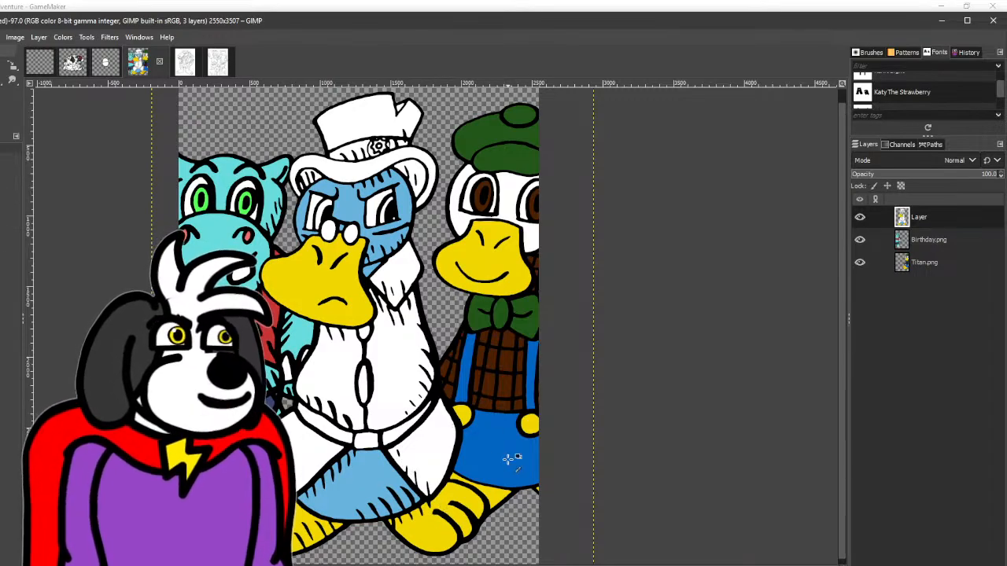
{"action": "left_click", "coordinate": [1, 114]}
{"action": "left_click_drag", "start_coordinate": [647, 223], "coordinate": [604, 225]}
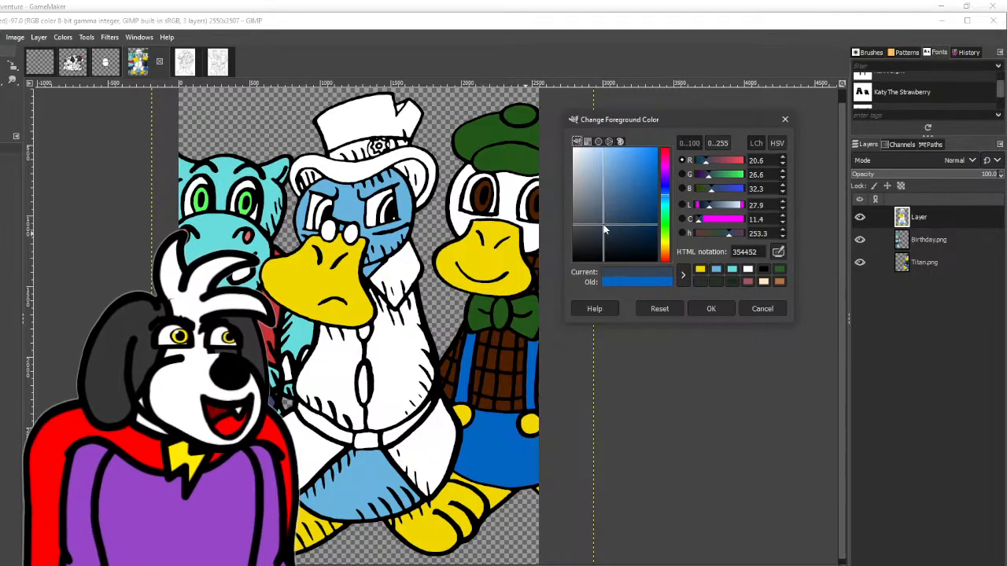
{"action": "left_click", "coordinate": [710, 308]}
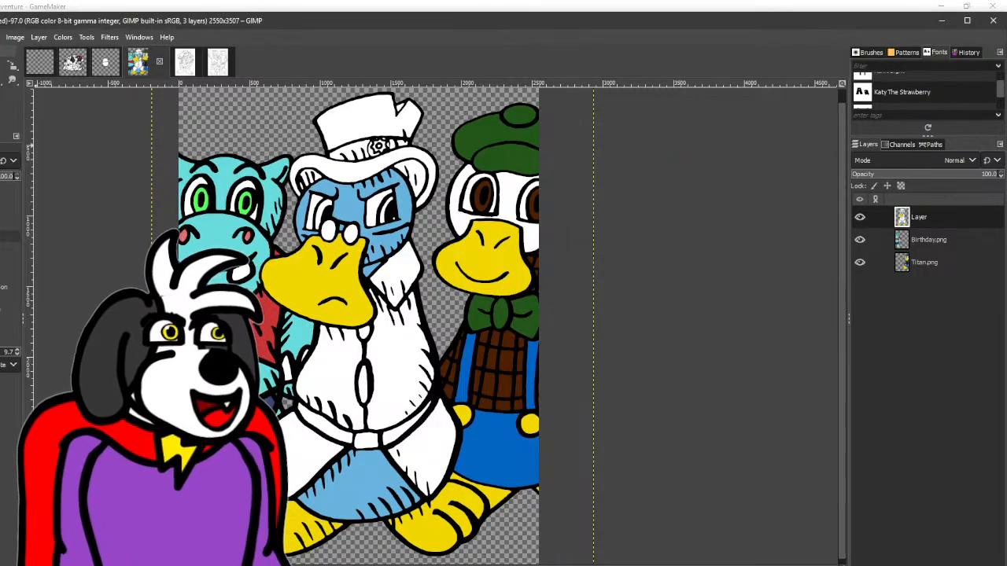
{"action": "left_click", "coordinate": [401, 364]}
{"action": "left_click", "coordinate": [340, 370]}
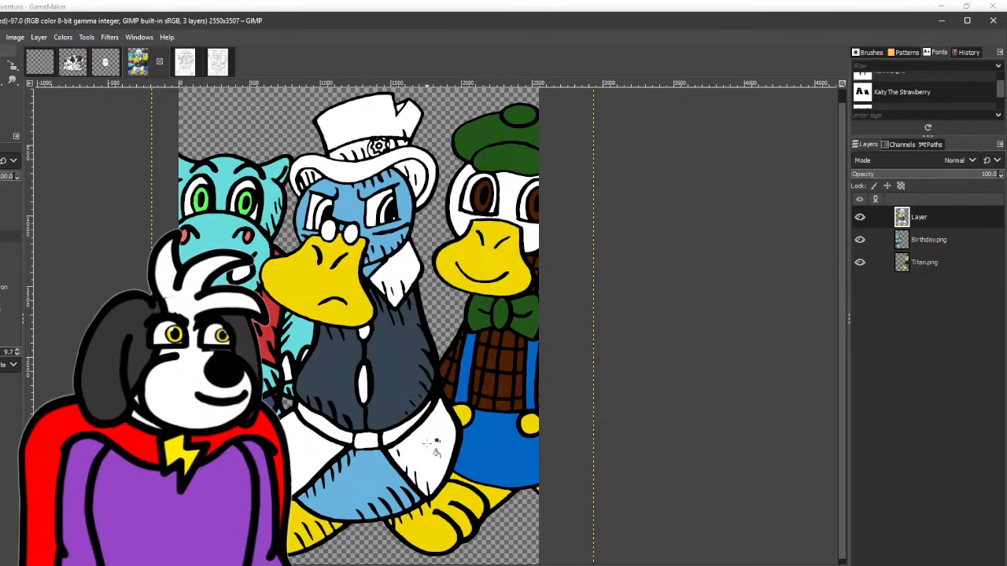
{"action": "left_click", "coordinate": [437, 454]}
{"action": "left_click", "coordinate": [407, 277]}
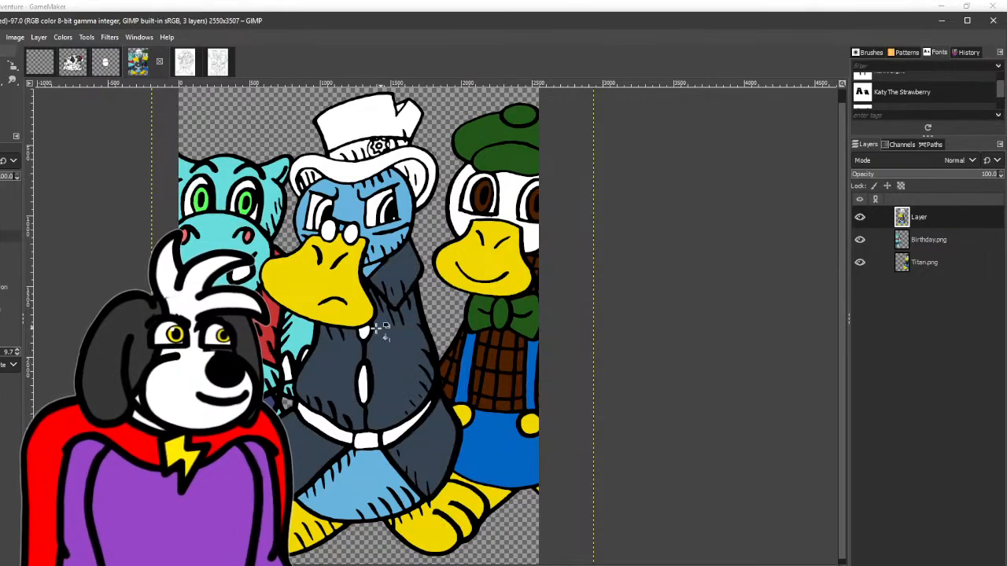
- Fill the brim and crown of Blueberry's top hat with the coat's dark slate 354452
{"action": "left_click", "coordinate": [1, 106]}
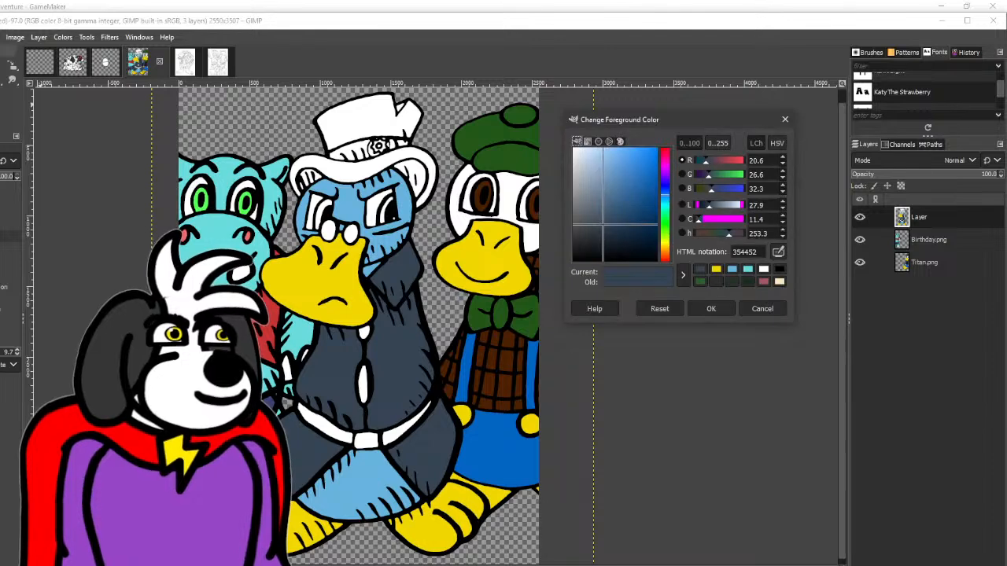
{"action": "left_click", "coordinate": [711, 309]}
{"action": "left_click", "coordinate": [409, 164]}
{"action": "left_click", "coordinate": [358, 118]}
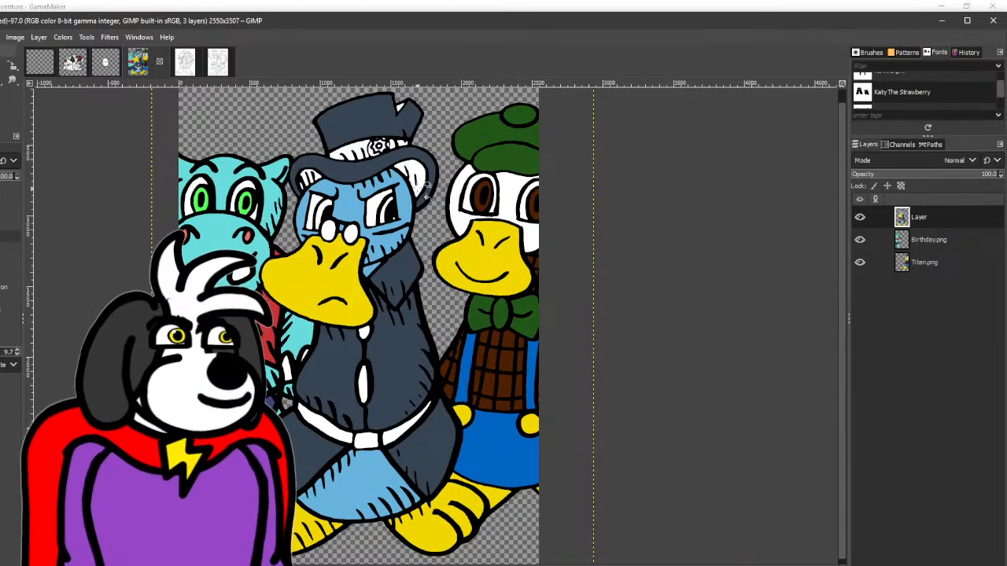
- Recolour Blueberry's collar and fill the belt and hat band with the red of Birthday's shirt
{"action": "left_click", "coordinate": [400, 264]}
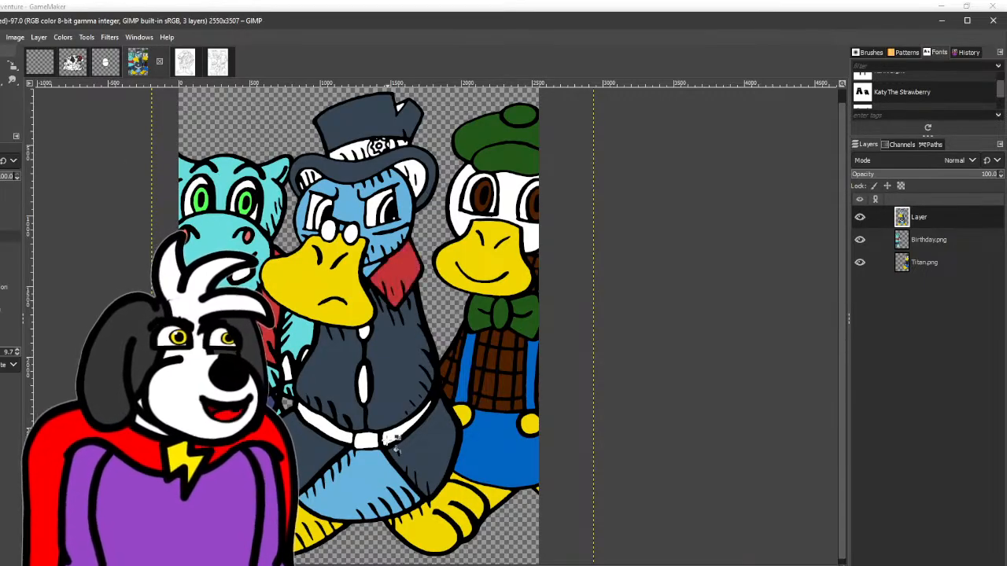
{"action": "left_click", "coordinate": [403, 429]}
{"action": "left_click", "coordinate": [347, 433]}
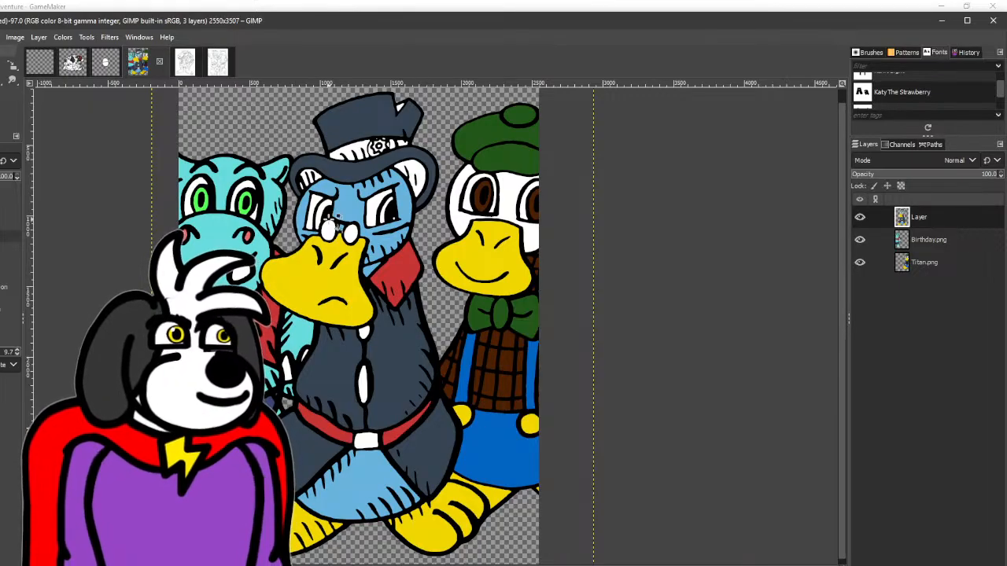
{"action": "left_click", "coordinate": [365, 148]}
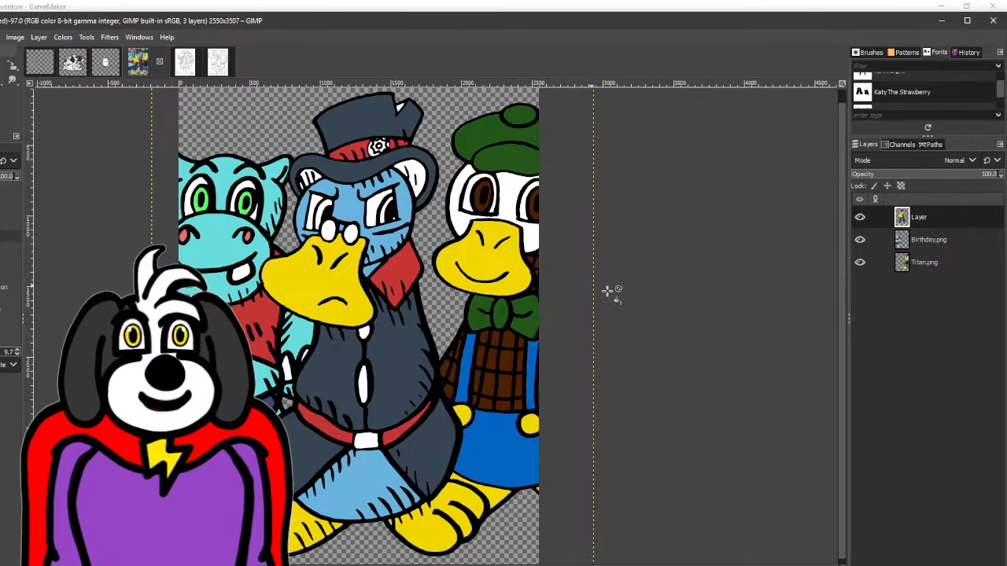
- Hide the Titan.png and Birthday.png reference layers and thicken the black seam line down the front of Blueberry's coat
{"action": "left_click", "coordinate": [859, 263]}
{"action": "left_click", "coordinate": [859, 241]}
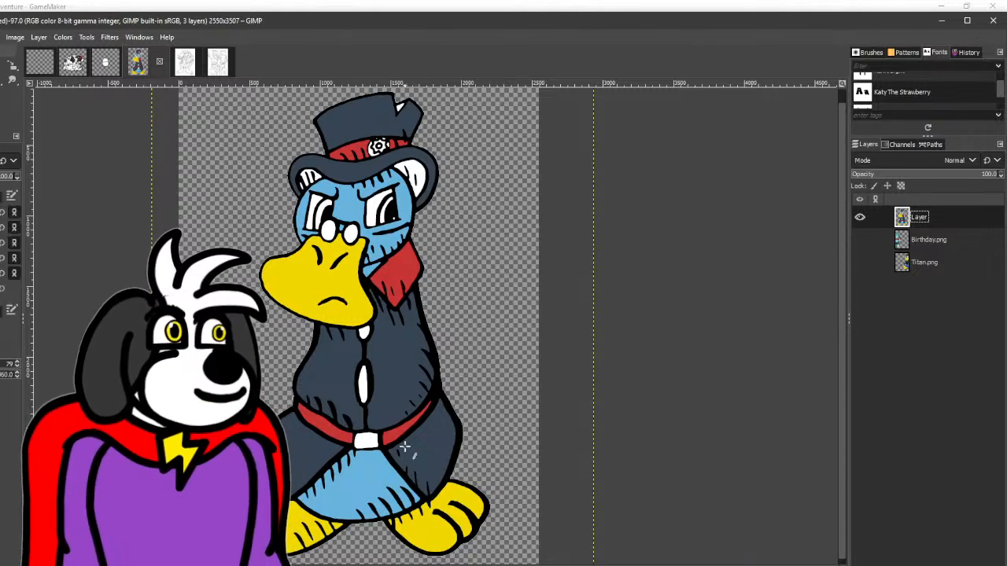
{"action": "scroll", "coordinate": [361, 405], "scroll_direction": "up", "scroll_amount": 5}
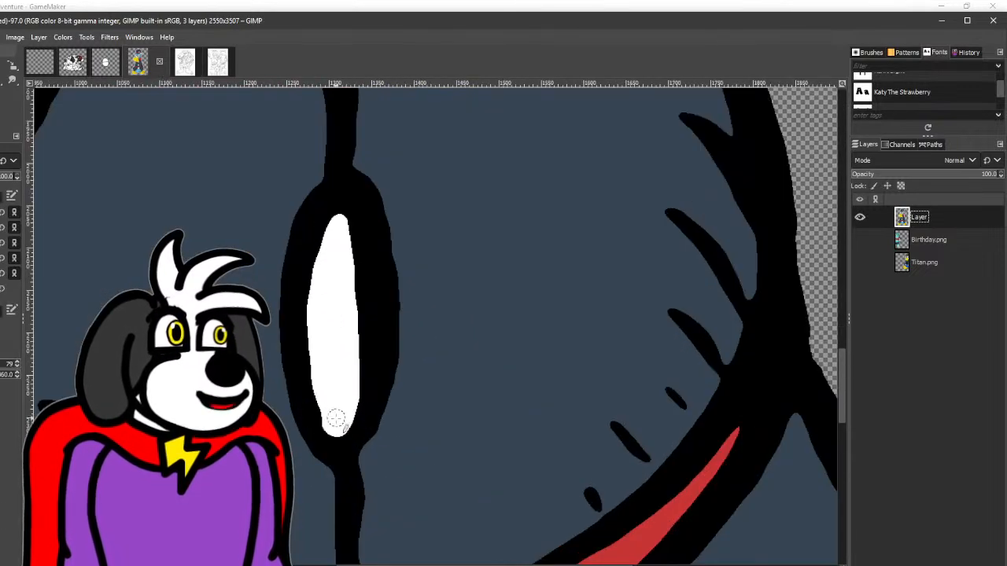
{"action": "mouse_move", "coordinate": [336, 419]}
{"action": "left_mouse_down"}
{"action": "mouse_move", "coordinate": [307, 387]}
{"action": "mouse_move", "coordinate": [308, 253]}
{"action": "mouse_move", "coordinate": [347, 199]}
{"action": "mouse_move", "coordinate": [378, 289]}
{"action": "mouse_move", "coordinate": [374, 387]}
{"action": "mouse_move", "coordinate": [358, 424]}
{"action": "mouse_move", "coordinate": [337, 439]}
{"action": "mouse_move", "coordinate": [322, 413]}
{"action": "mouse_move", "coordinate": [320, 347]}
{"action": "mouse_move", "coordinate": [355, 399]}
{"action": "mouse_move", "coordinate": [360, 280]}
{"action": "mouse_move", "coordinate": [324, 215]}
{"action": "left_mouse_up"}
{"action": "mouse_move", "coordinate": [347, 184]}
{"action": "left_mouse_down"}
{"action": "mouse_move", "coordinate": [394, 274]}
{"action": "mouse_move", "coordinate": [393, 368]}
{"action": "mouse_move", "coordinate": [369, 443]}
{"action": "mouse_move", "coordinate": [328, 474]}
{"action": "mouse_move", "coordinate": [329, 383]}
{"action": "mouse_move", "coordinate": [309, 253]}
{"action": "left_mouse_up"}
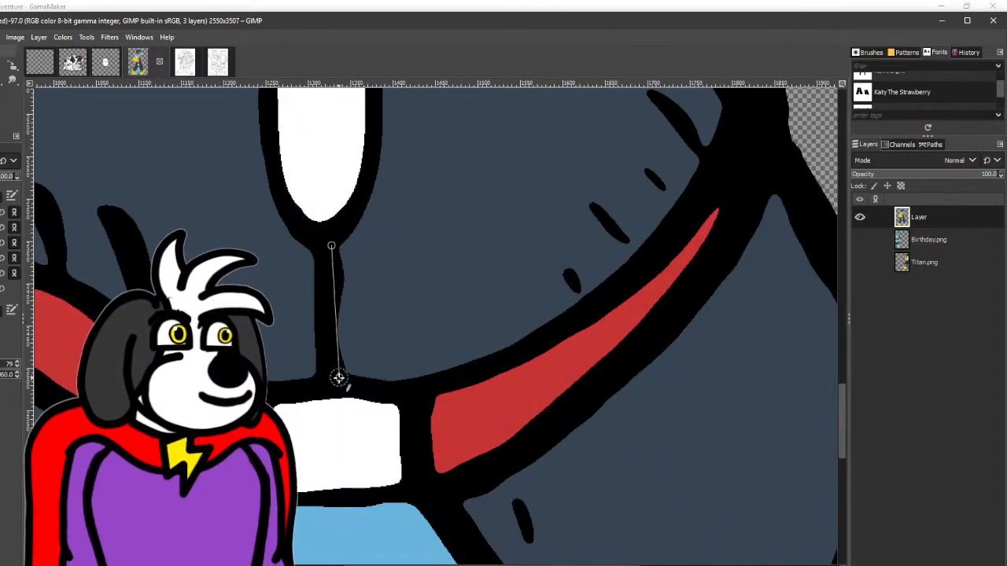
{"action": "left_click_drag", "start_coordinate": [344, 370], "coordinate": [338, 329]}
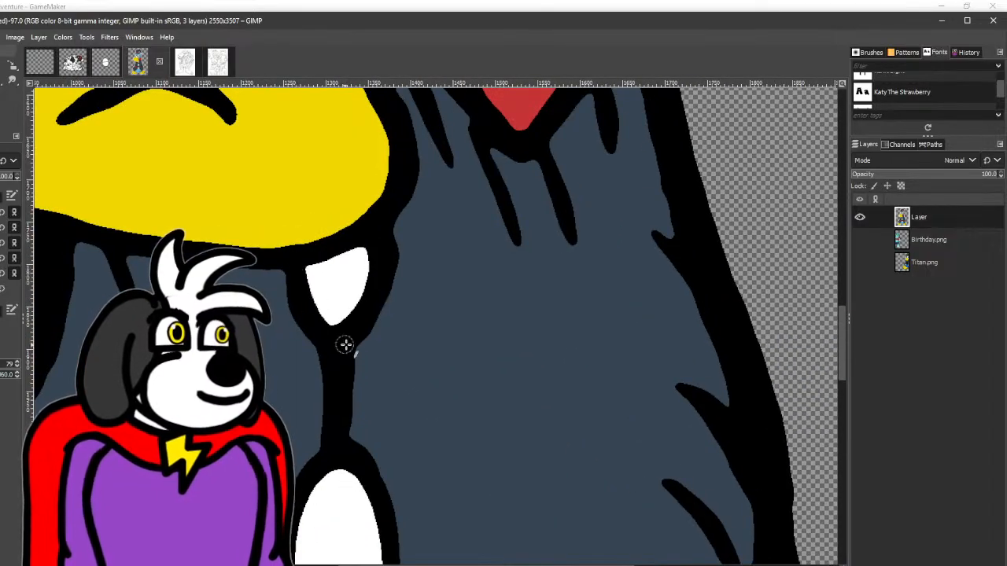
{"action": "scroll", "coordinate": [397, 244], "scroll_direction": "down", "scroll_amount": 5, "text": "ctrl"}
{"action": "left_click_drag", "start_coordinate": [402, 249], "coordinate": [349, 338]}
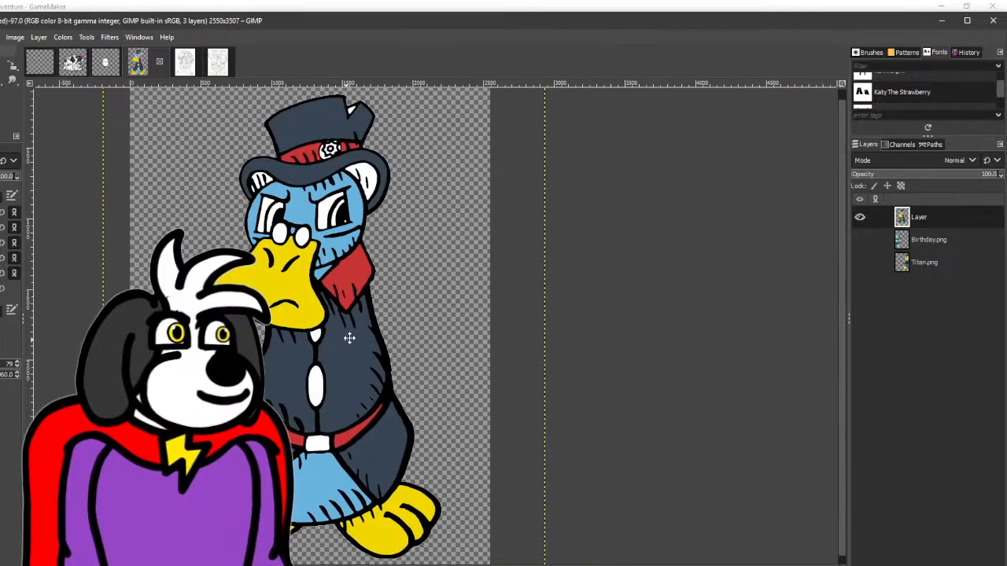
{"action": "scroll", "coordinate": [356, 252], "scroll_direction": "up", "scroll_amount": 4}
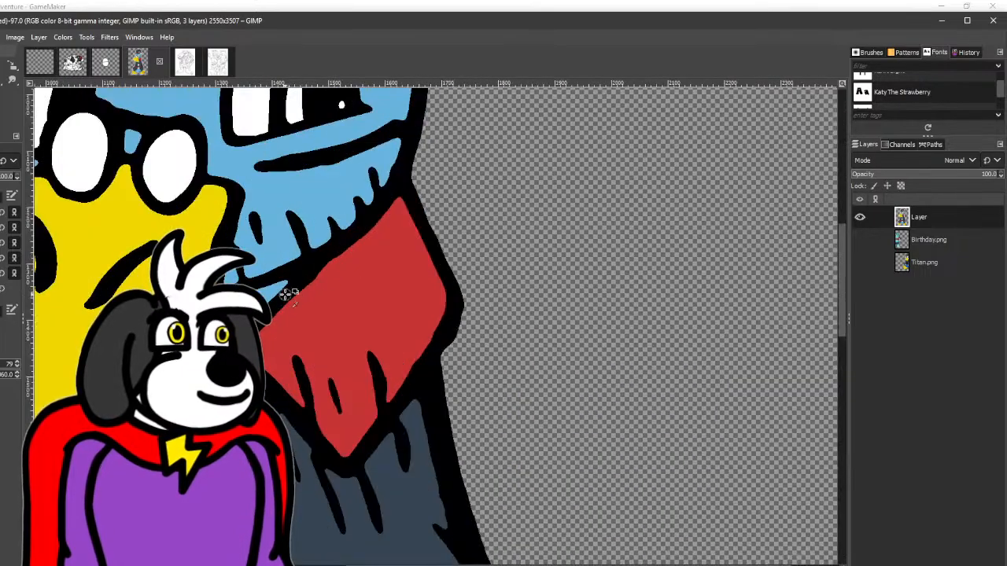
{"action": "scroll", "coordinate": [286, 293], "scroll_direction": "down", "scroll_amount": 4}
{"action": "scroll", "coordinate": [330, 214], "scroll_direction": "up", "scroll_amount": 2}
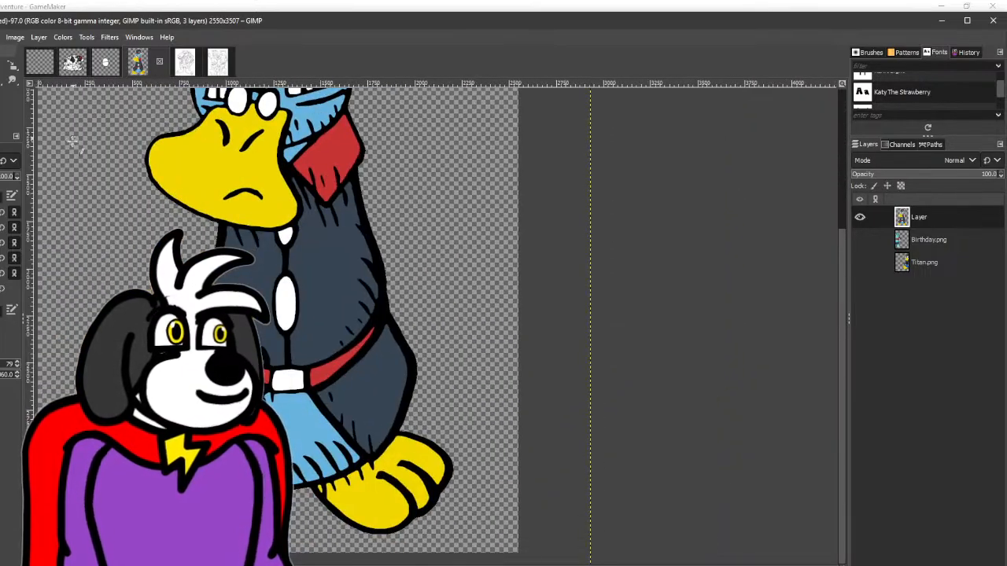
- Sample the coat's slate, darken it to 273643, and fill the white inner areas under both sides of the hat brim
{"action": "left_click", "coordinate": [1, 66]}
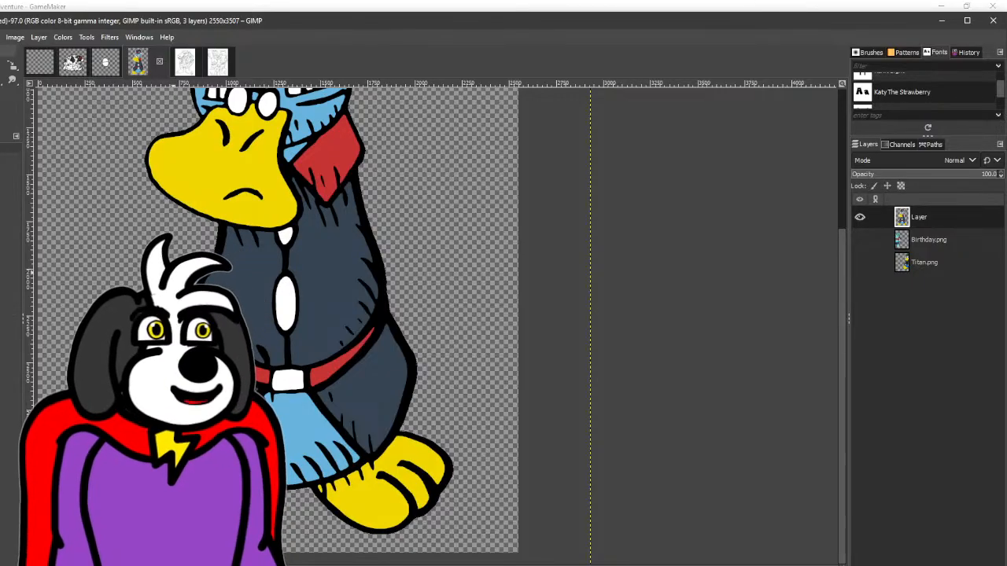
{"action": "left_click_drag", "start_coordinate": [234, 284], "coordinate": [272, 379]}
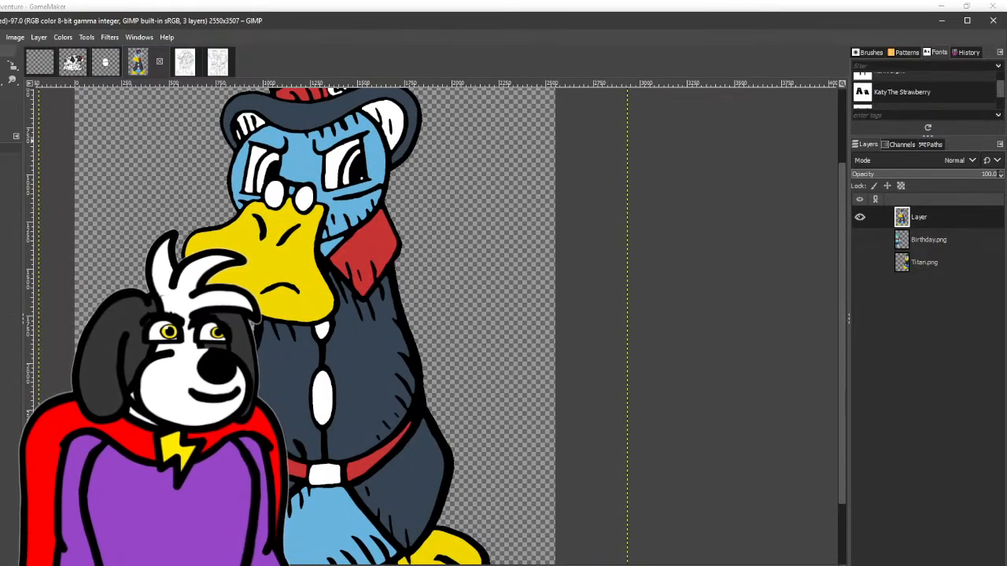
{"action": "left_click", "coordinate": [1, 107]}
{"action": "left_click_drag", "start_coordinate": [695, 207], "coordinate": [707, 206]}
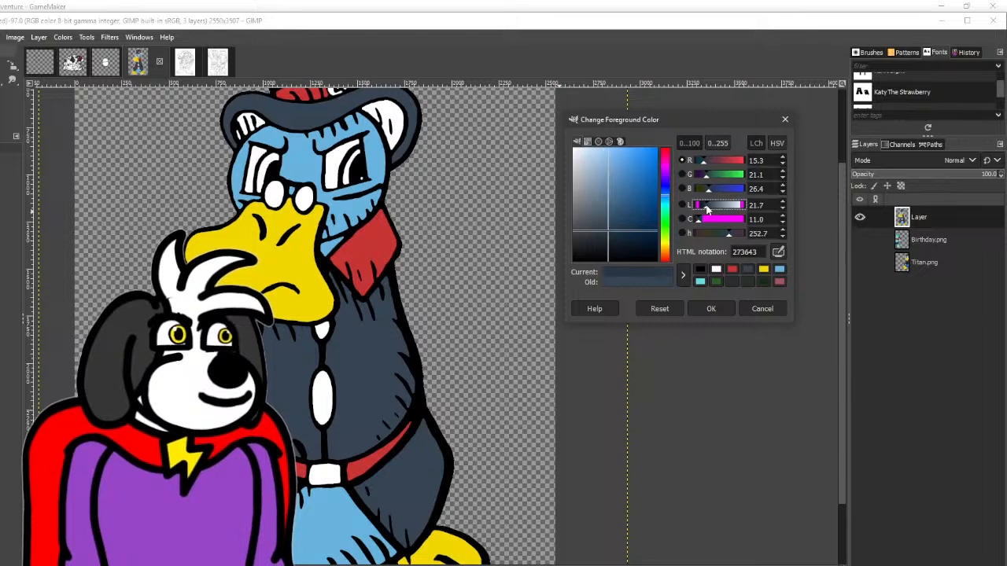
{"action": "left_click", "coordinate": [723, 308]}
{"action": "left_click", "coordinate": [1, 80]}
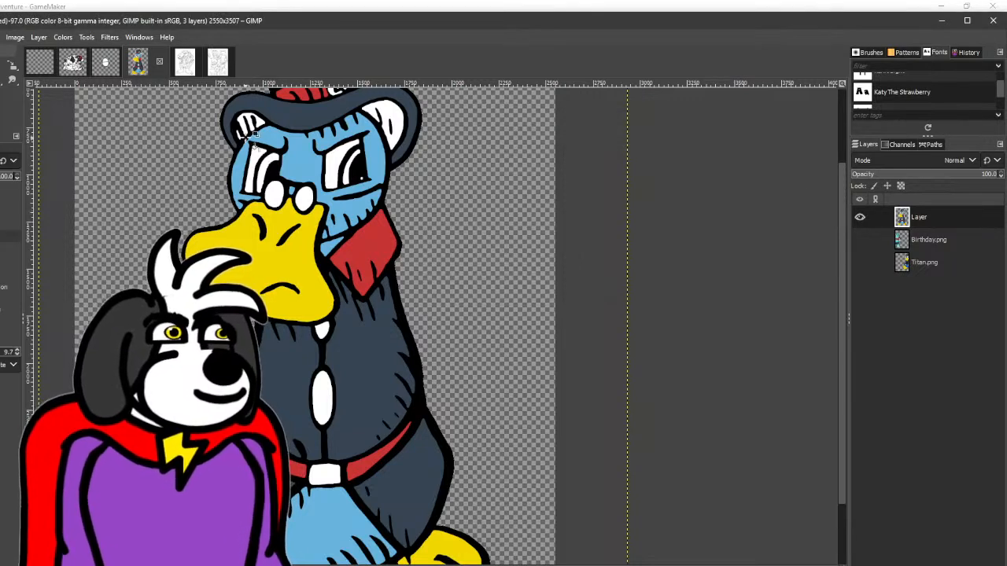
{"action": "left_click", "coordinate": [251, 122]}
{"action": "key", "text": "ctrl+z"}
{"action": "left_click", "coordinate": [251, 121]}
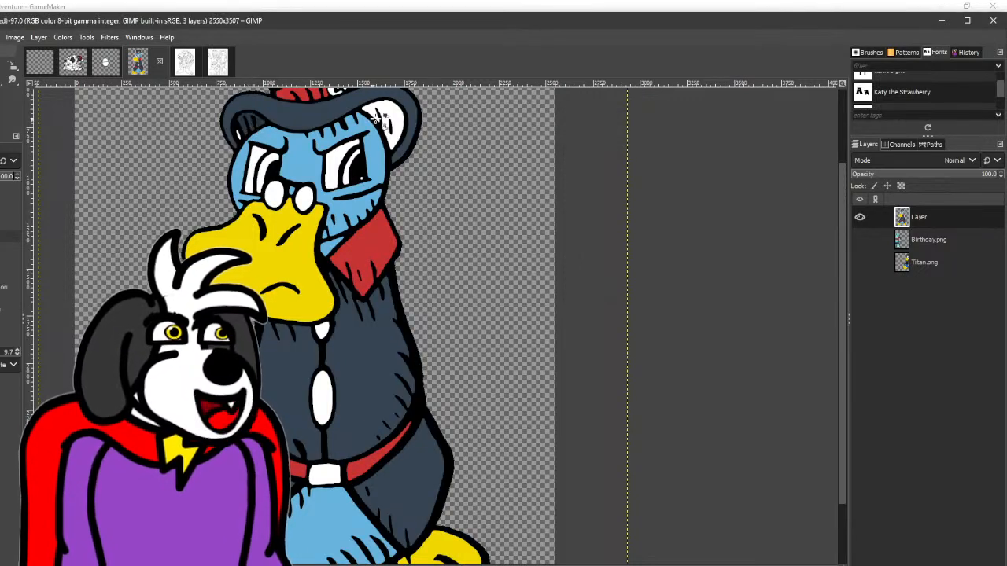
{"action": "left_click", "coordinate": [389, 124]}
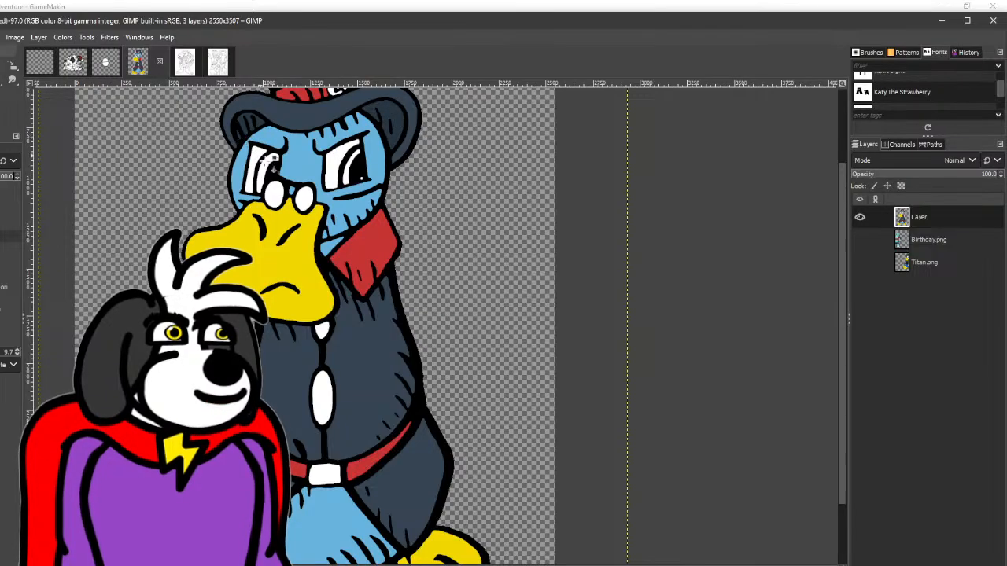
- Fill Blueberry's white belt buckle with the yellow of the beak and feet
{"action": "scroll", "coordinate": [232, 106], "scroll_direction": "down", "scroll_amount": 3}
{"action": "left_click", "coordinate": [1, 80]}
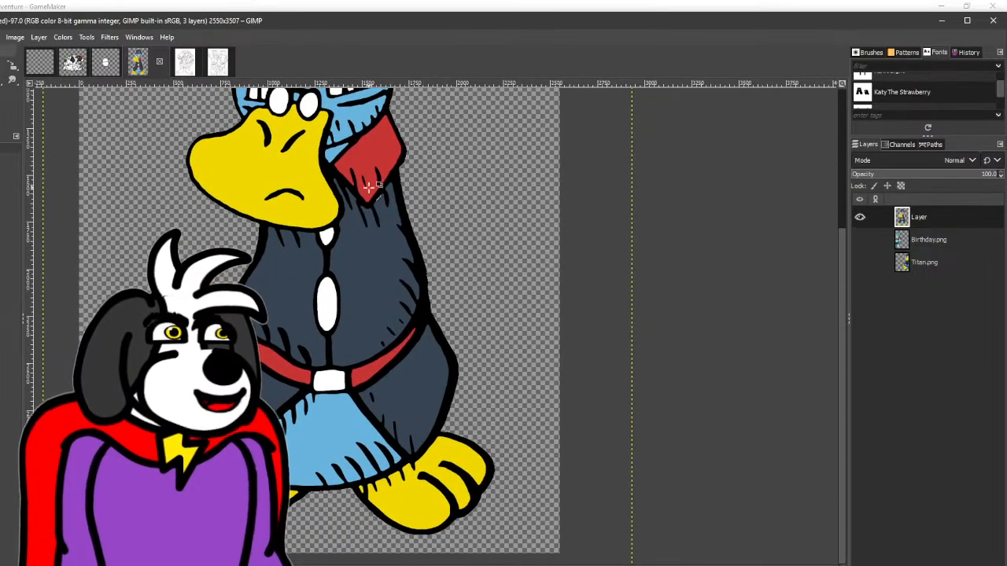
{"action": "left_click", "coordinate": [12, 66]}
{"action": "left_click", "coordinate": [336, 381]}
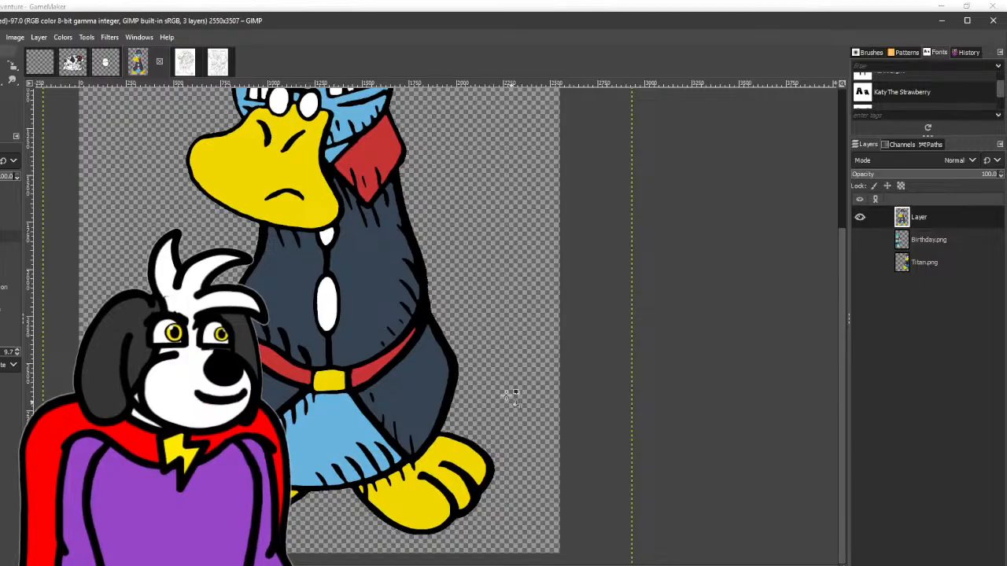
- Sample the belt's red and fill both white buttons down the front of the coat
{"action": "left_click", "coordinate": [0, 80]}
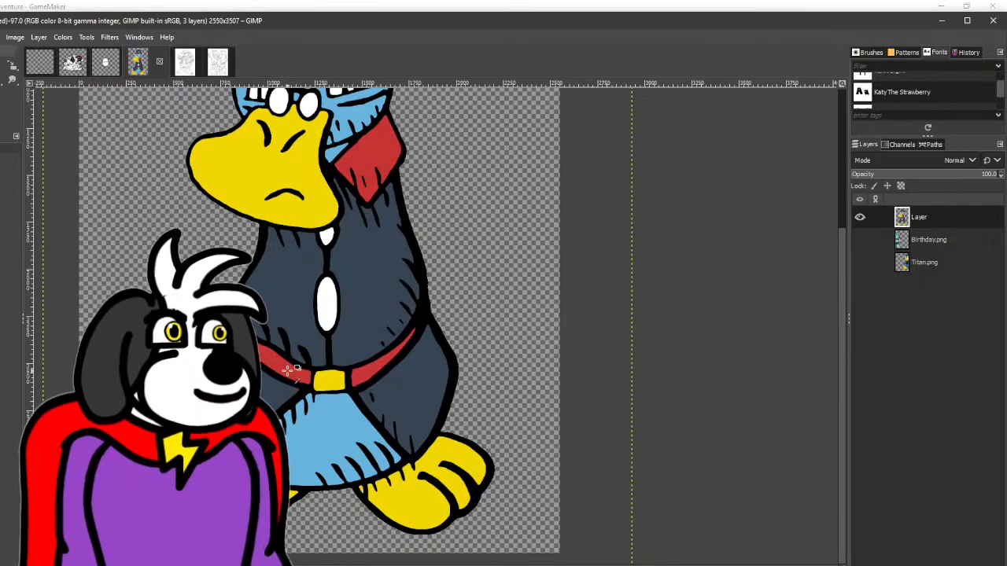
{"action": "left_click", "coordinate": [11, 66]}
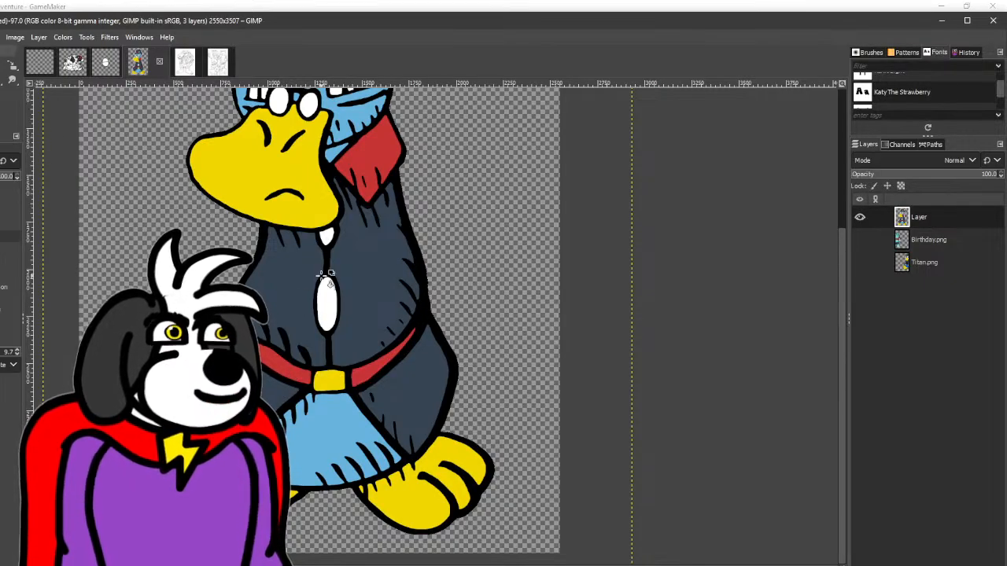
{"action": "left_click", "coordinate": [327, 284]}
{"action": "left_click", "coordinate": [325, 235]}
- Fill the white notch in the crown of the top hat with the hat's dark slate
{"action": "left_click_drag", "start_coordinate": [324, 233], "coordinate": [308, 412]}
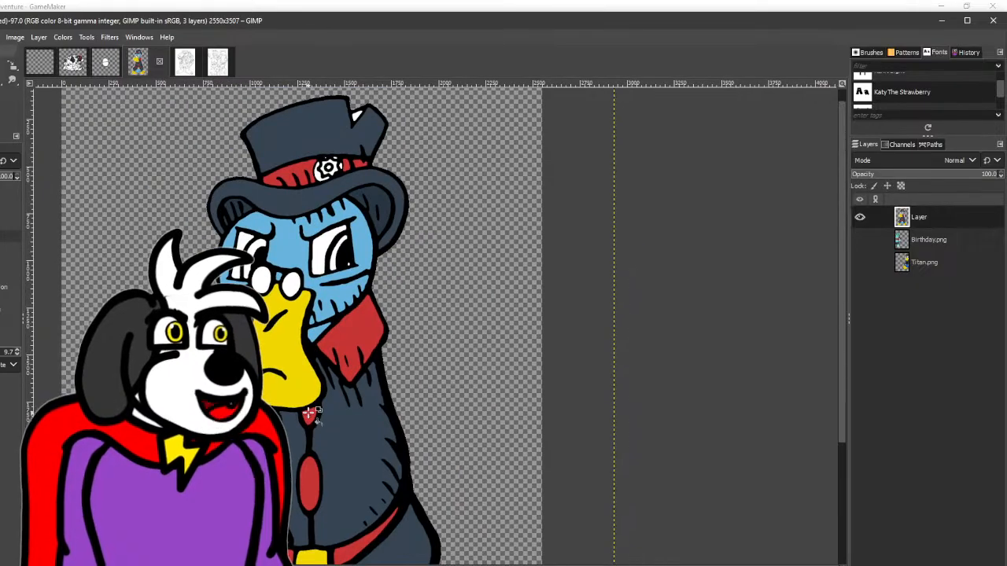
{"action": "key", "text": "o"}
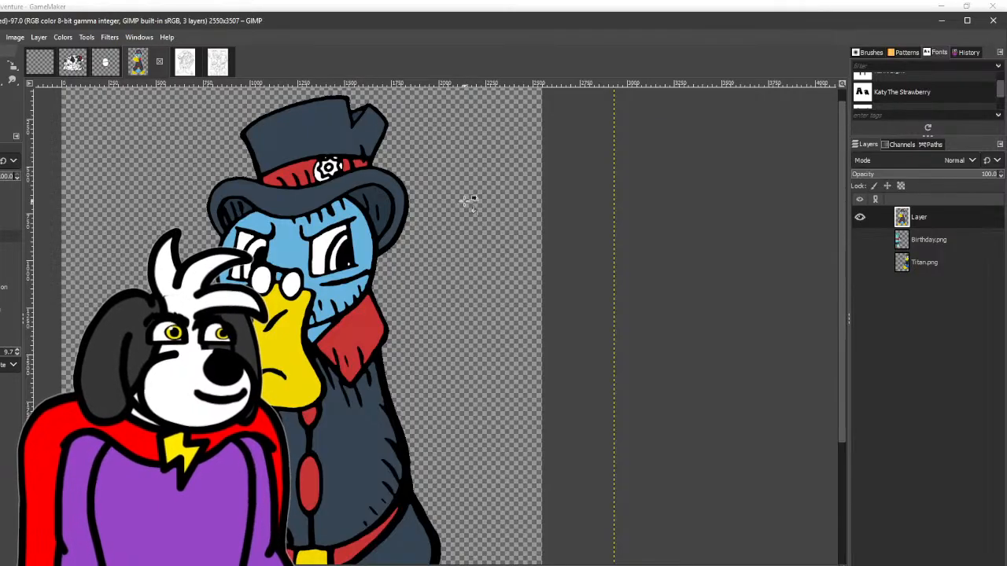
{"action": "scroll", "coordinate": [469, 201], "scroll_direction": "down", "scroll_amount": 4}
{"action": "scroll", "coordinate": [472, 216], "scroll_direction": "up", "scroll_amount": 3}
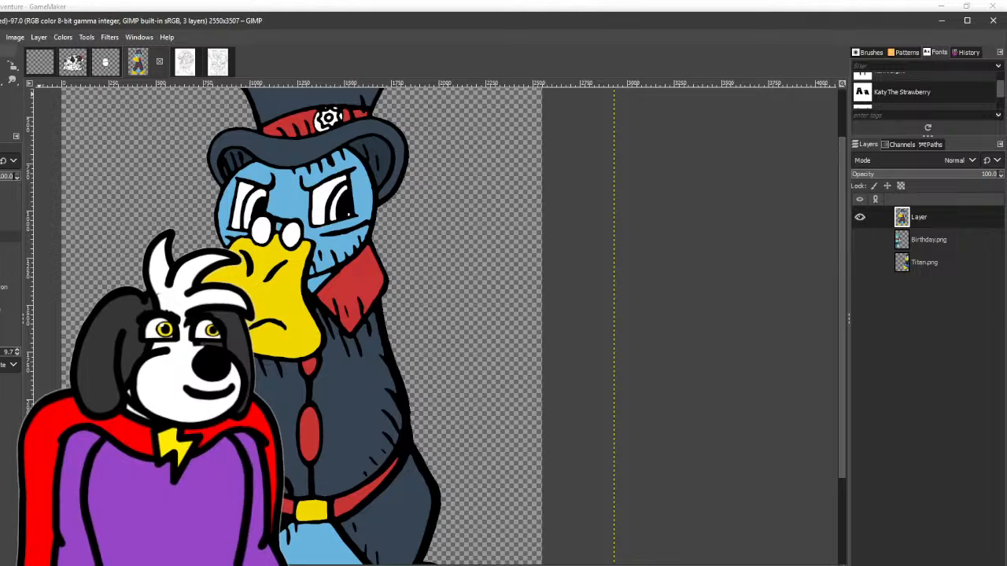
- Sample the body blue, shift it to purple-blue 4337be, and fill the gear emblem on the hat band
{"action": "left_click", "coordinate": [1, 66]}
{"action": "left_click", "coordinate": [1, 112]}
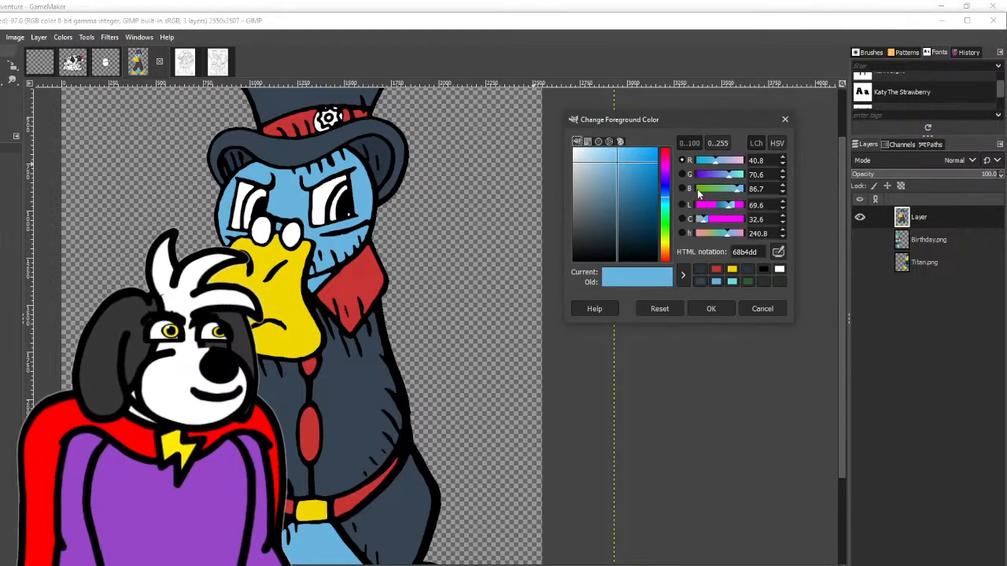
{"action": "left_click_drag", "start_coordinate": [724, 175], "coordinate": [715, 176]}
{"action": "left_click_drag", "start_coordinate": [648, 188], "coordinate": [633, 175]}
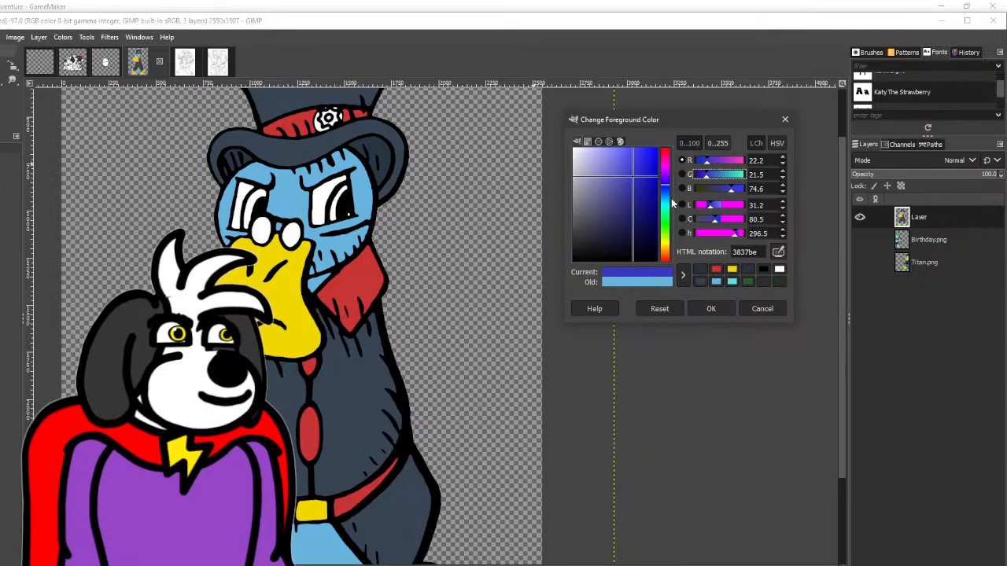
{"action": "left_click", "coordinate": [713, 310]}
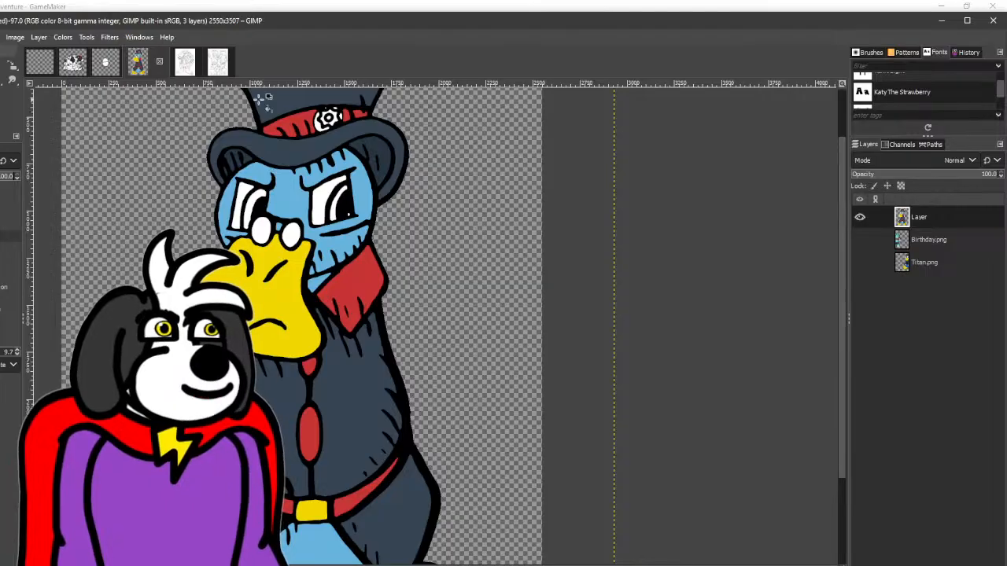
{"action": "scroll", "coordinate": [347, 103], "scroll_direction": "up", "scroll_amount": 3}
{"action": "left_click", "coordinate": [258, 169]}
{"action": "left_click", "coordinate": [283, 162]}
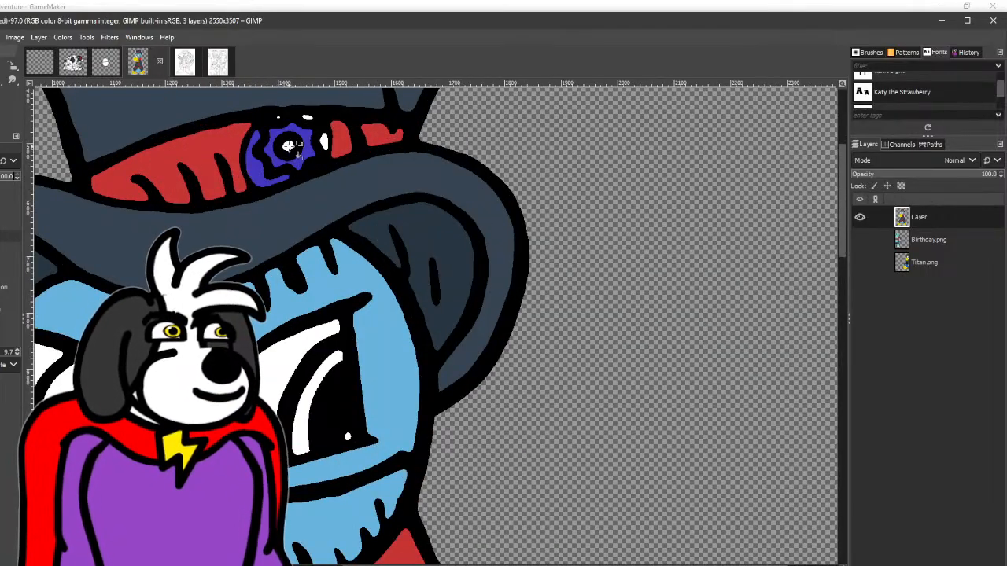
{"action": "left_click", "coordinate": [288, 145]}
{"action": "left_click", "coordinate": [306, 118]}
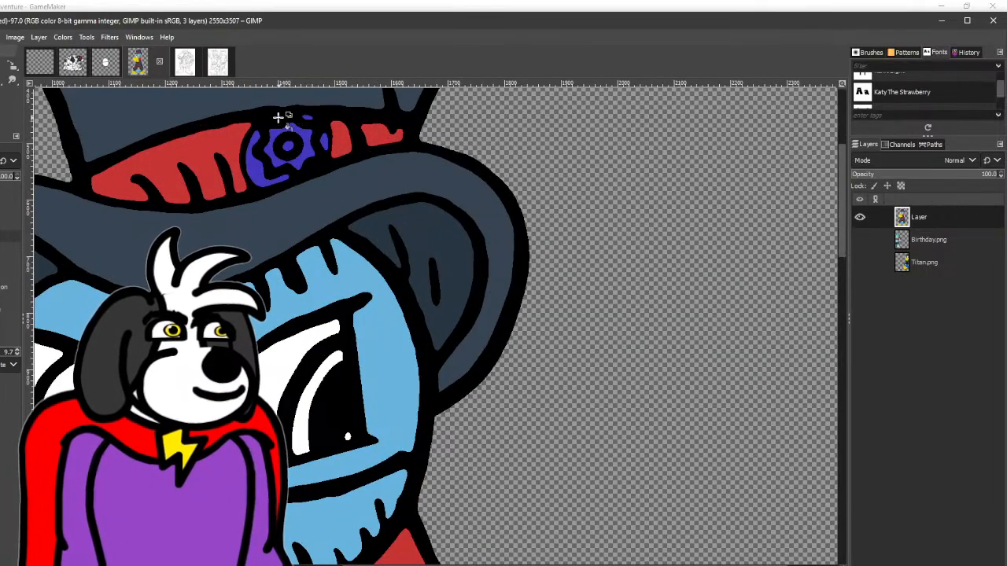
- Recolour the two coat buttons with the purple-blue 4337be of the gear emblem
{"action": "scroll", "coordinate": [346, 212], "scroll_direction": "down", "scroll_amount": 3}
{"action": "scroll", "coordinate": [354, 236], "scroll_direction": "down", "scroll_amount": 3}
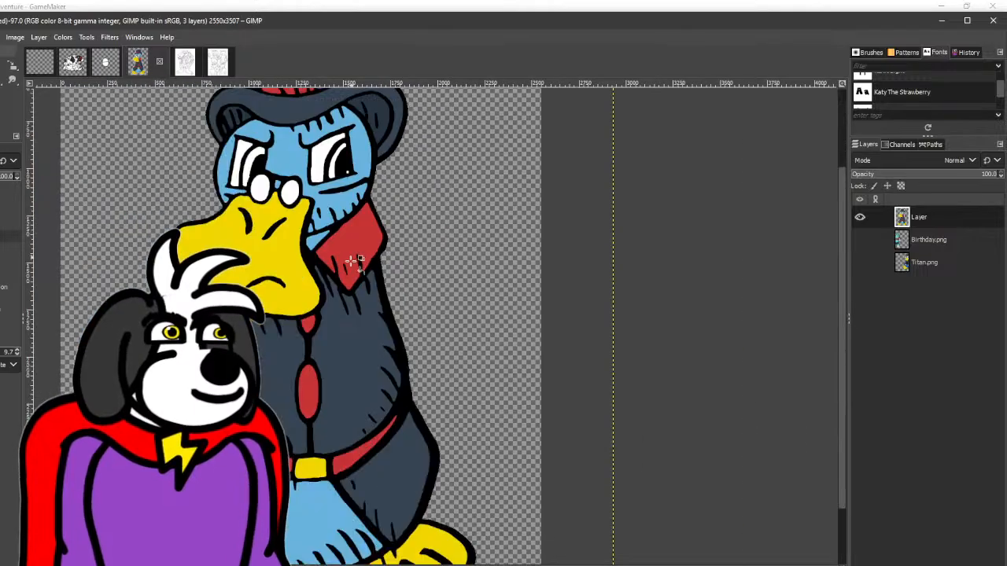
{"action": "left_click", "coordinate": [308, 394]}
{"action": "left_click", "coordinate": [309, 324]}
- Fill the iris arcs in both eyes and the small pupil highlight with purple-blue 4337be
{"action": "scroll", "coordinate": [362, 359], "scroll_direction": "down", "scroll_amount": 1}
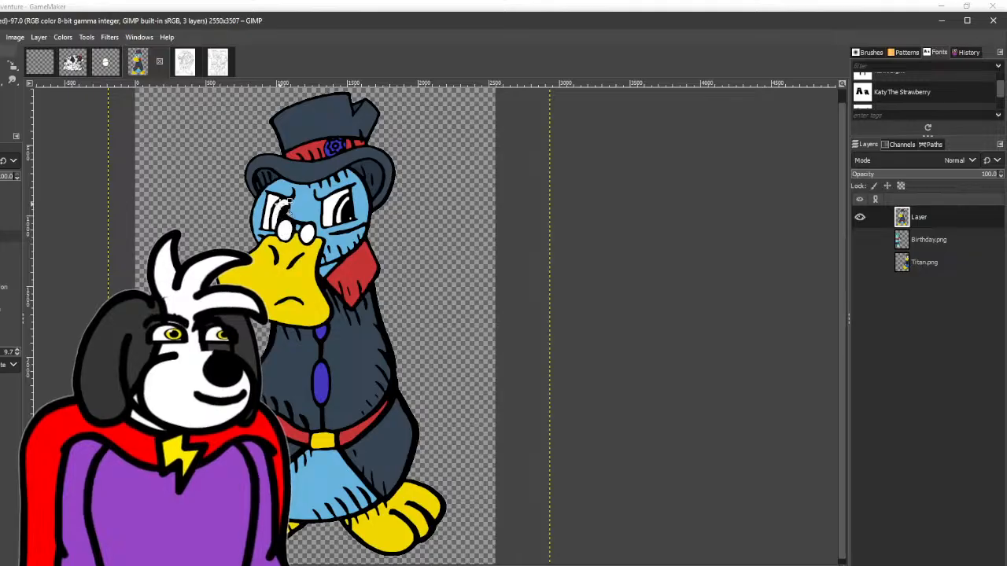
{"action": "scroll", "coordinate": [352, 210], "scroll_direction": "up", "scroll_amount": 4}
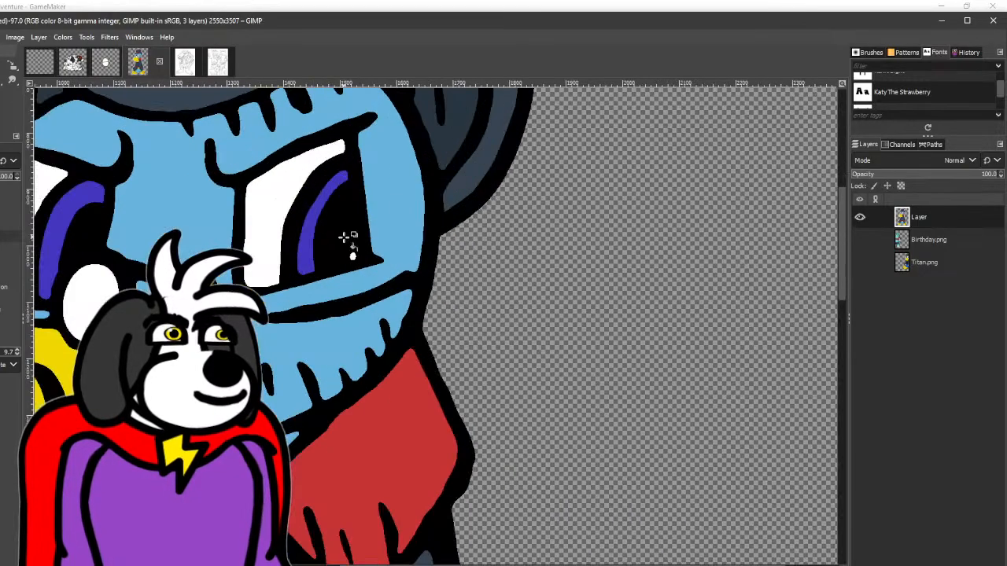
{"action": "left_click", "coordinate": [352, 256]}
- Brush along the purple-blue iris arcs in Blueberry's eyes to make them thicker
{"action": "left_click", "coordinate": [2, 80]}
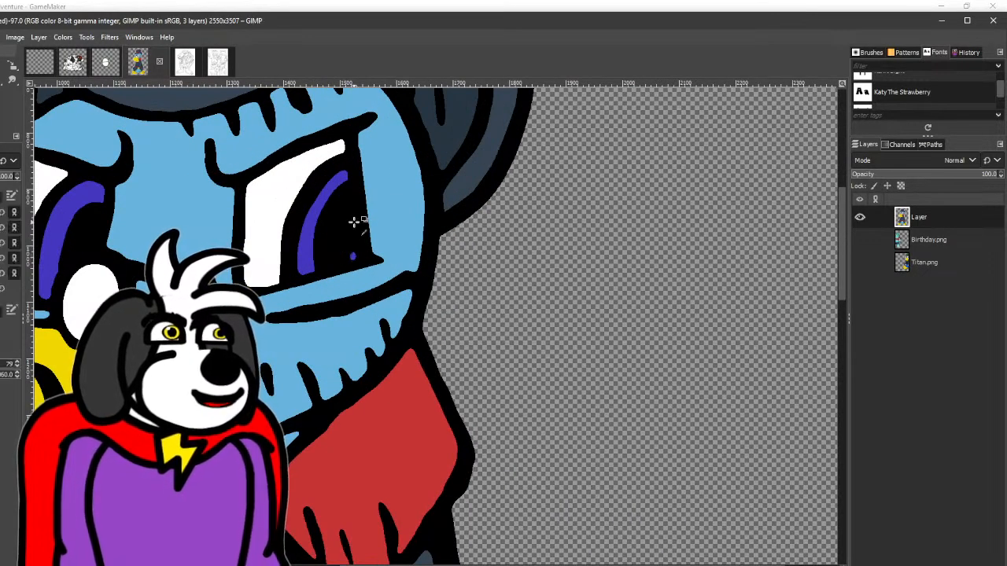
{"action": "scroll", "coordinate": [354, 222], "scroll_direction": "up", "scroll_amount": 2}
{"action": "left_click_drag", "start_coordinate": [214, 340], "coordinate": [232, 406]}
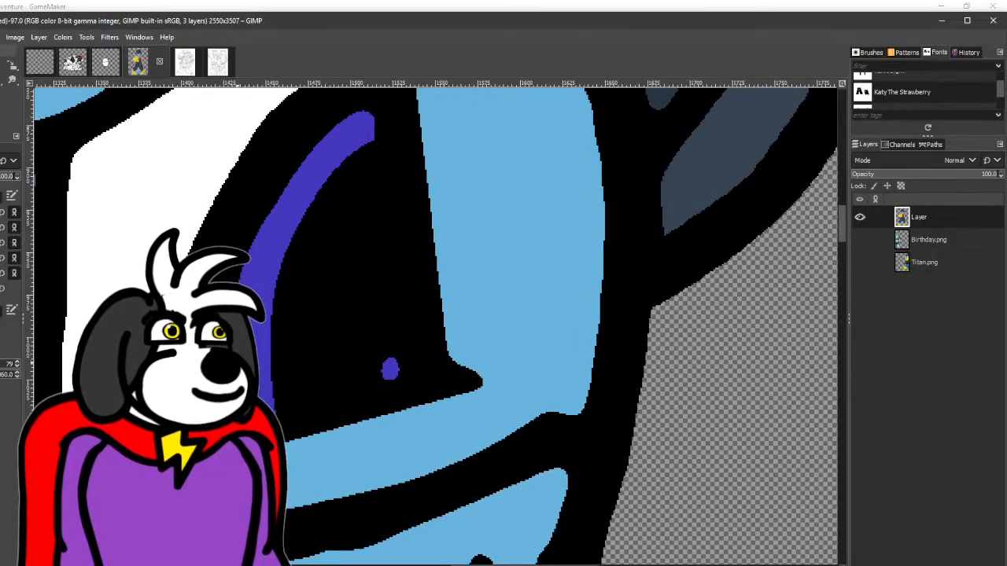
{"action": "mouse_move", "coordinate": [268, 205]}
{"action": "left_mouse_down"}
{"action": "mouse_move", "coordinate": [363, 124]}
{"action": "mouse_move", "coordinate": [341, 126]}
{"action": "mouse_move", "coordinate": [290, 165]}
{"action": "mouse_move", "coordinate": [248, 237]}
{"action": "left_mouse_up"}
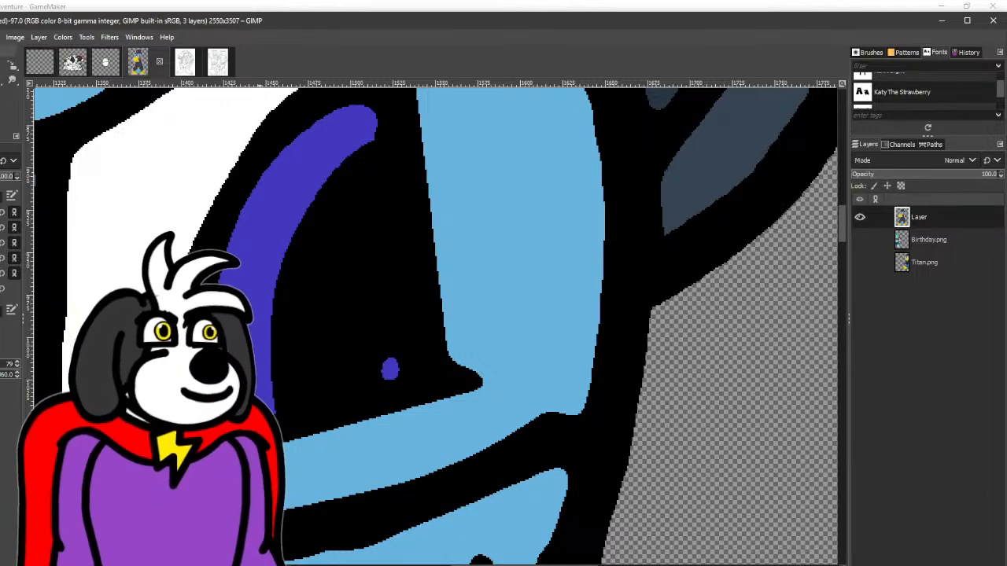
{"action": "scroll", "coordinate": [483, 370], "scroll_direction": "down", "scroll_amount": 4}
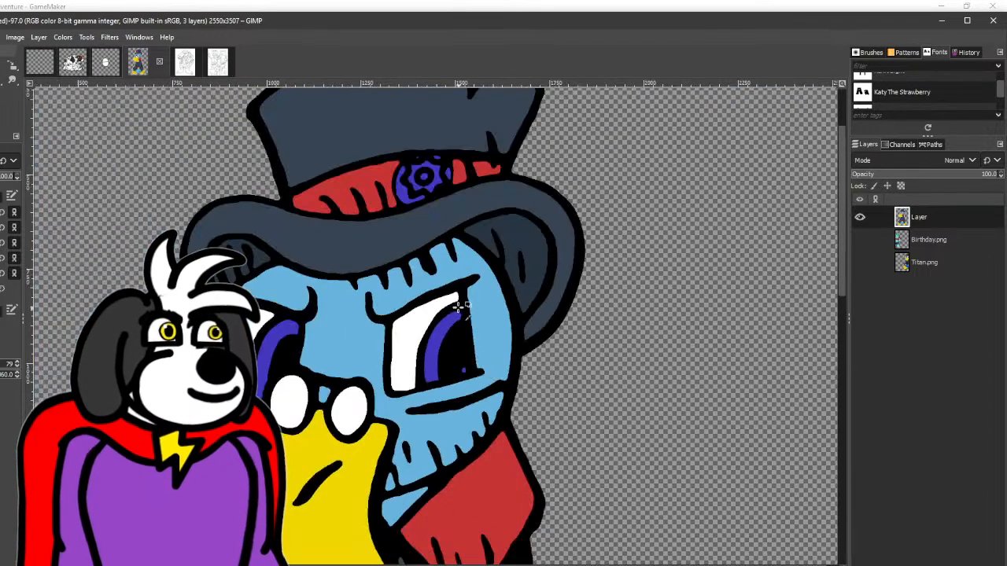
{"action": "scroll", "coordinate": [459, 307], "scroll_direction": "up", "scroll_amount": 4}
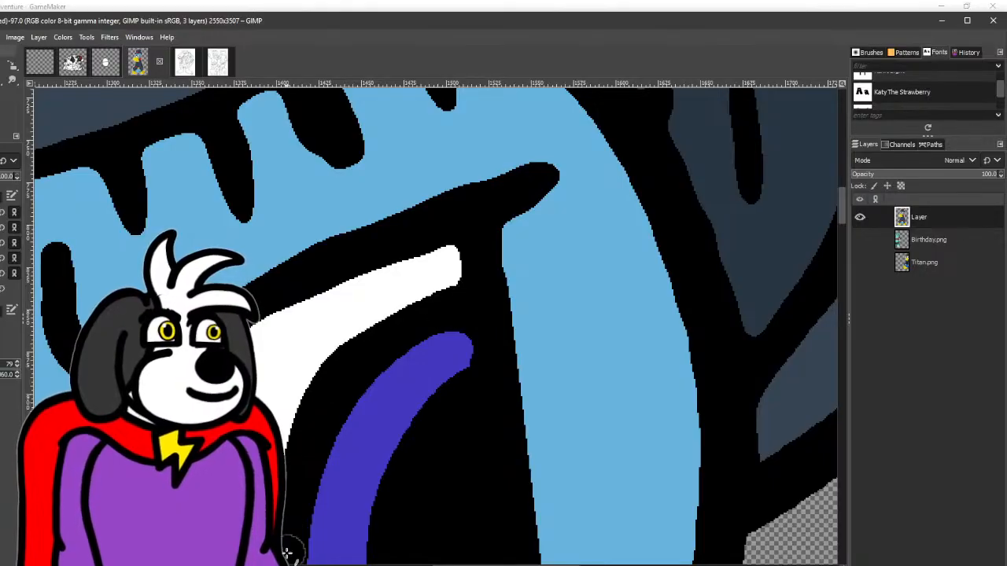
{"action": "scroll", "coordinate": [325, 283], "scroll_direction": "down", "scroll_amount": 6}
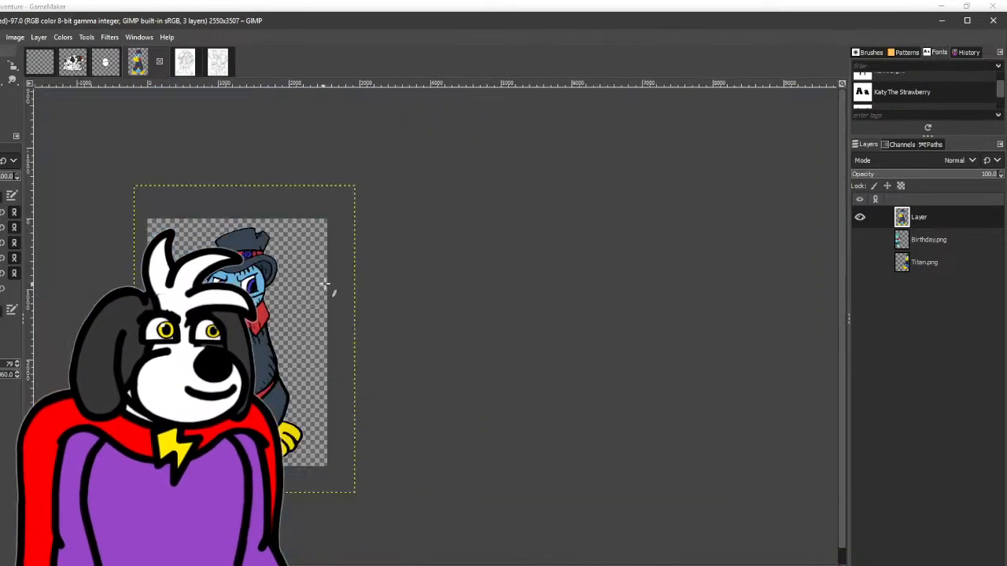
{"action": "scroll", "coordinate": [325, 283], "scroll_direction": "up", "scroll_amount": 2}
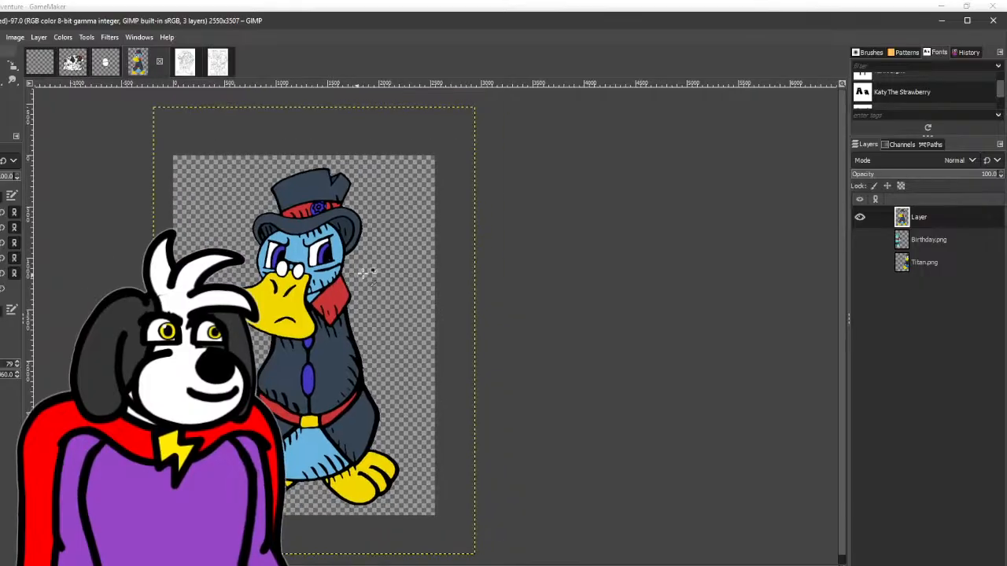
{"action": "scroll", "coordinate": [368, 271], "scroll_direction": "up", "scroll_amount": 1}
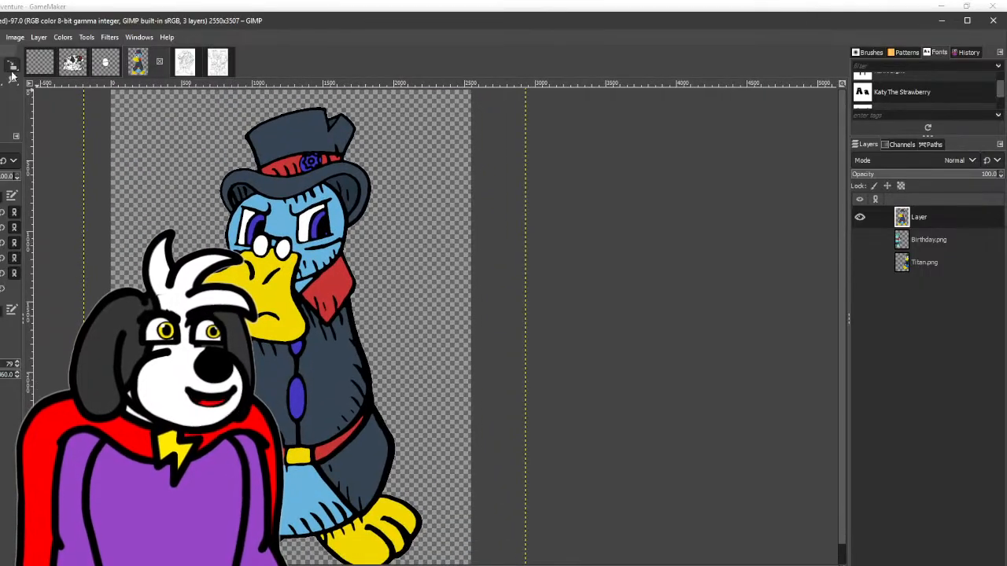
- Sample the buttons' purple-blue and recolour Blueberry's collar and belt with it
{"action": "left_click", "coordinate": [1, 66]}
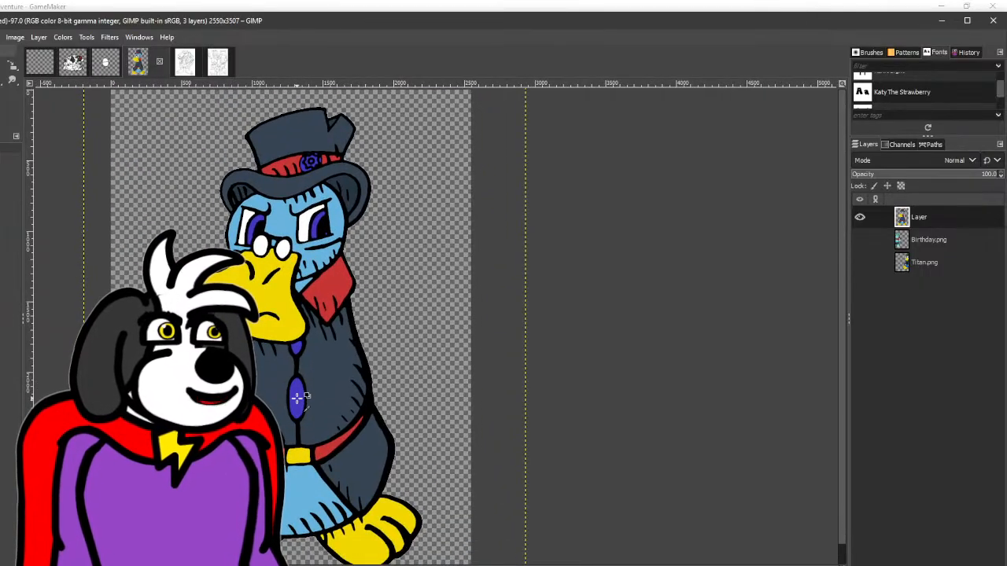
{"action": "left_click", "coordinate": [0, 80]}
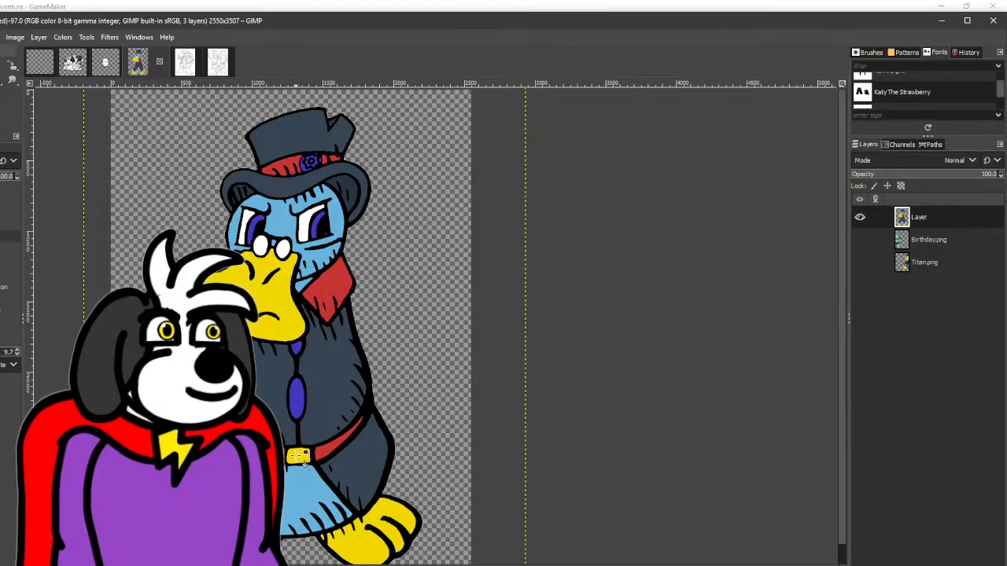
{"action": "left_click", "coordinate": [301, 460]}
{"action": "key", "text": "ctrl+z"}
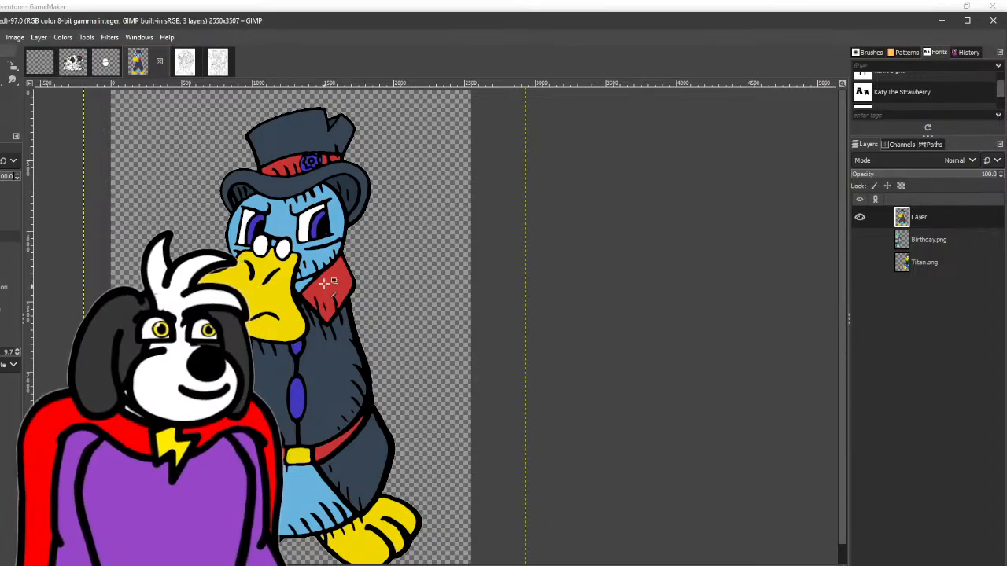
{"action": "left_click", "coordinate": [326, 283]}
{"action": "left_click", "coordinate": [325, 446]}
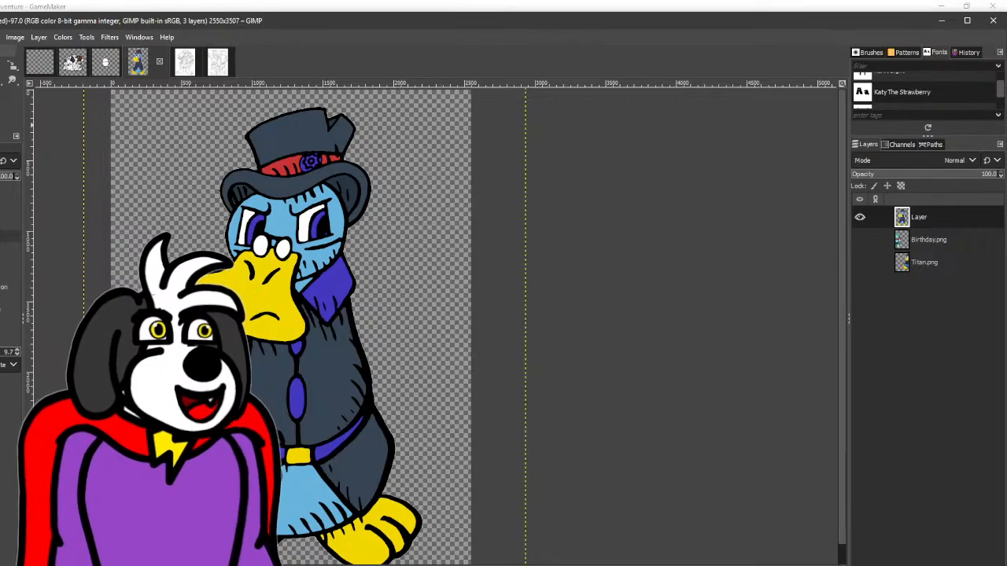
- Sample the hat band's red and fill the belt buckle and the coat buttons with it
{"action": "key", "text": "o"}
{"action": "left_click", "coordinate": [285, 164]}
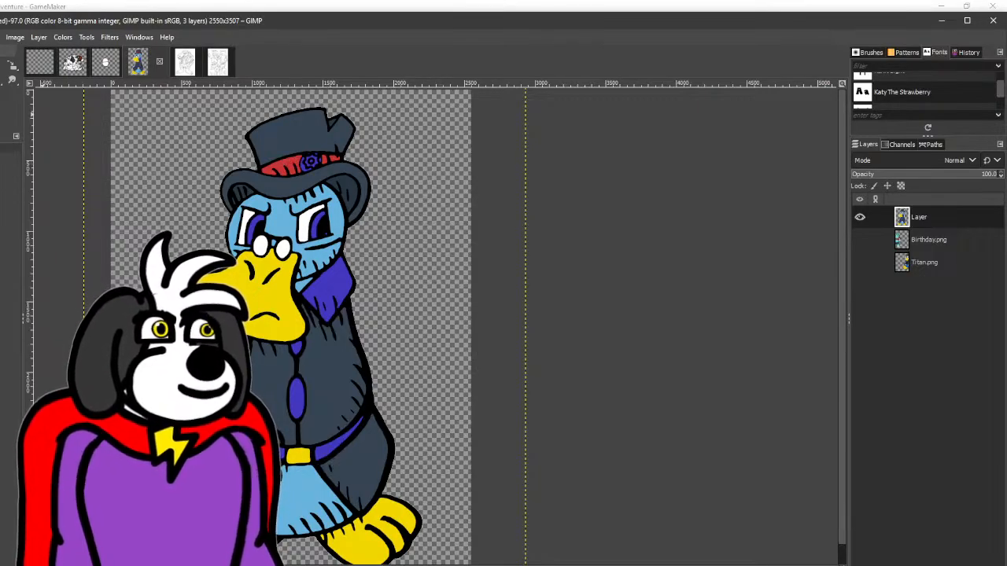
{"action": "key", "text": "shift+b"}
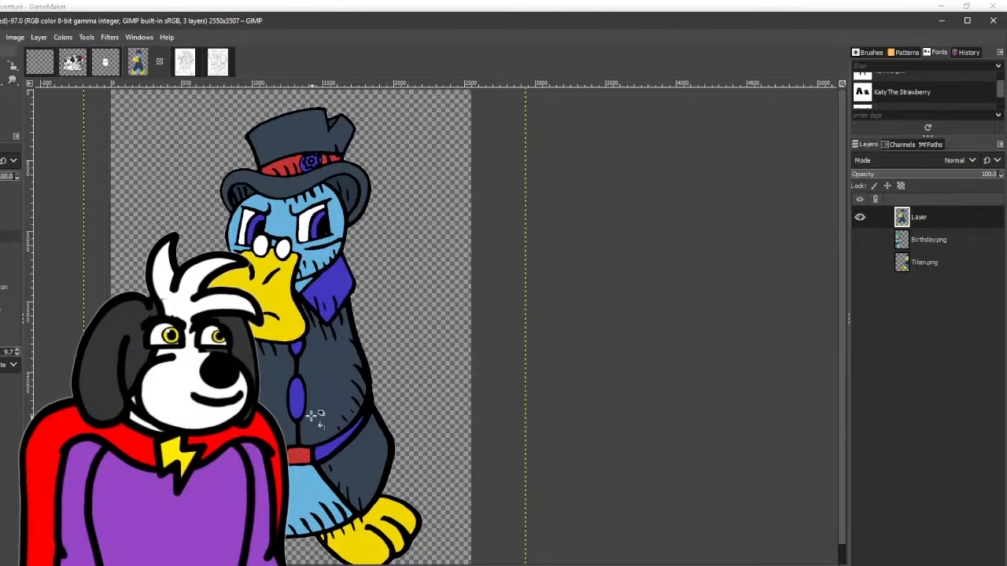
{"action": "left_click", "coordinate": [299, 400]}
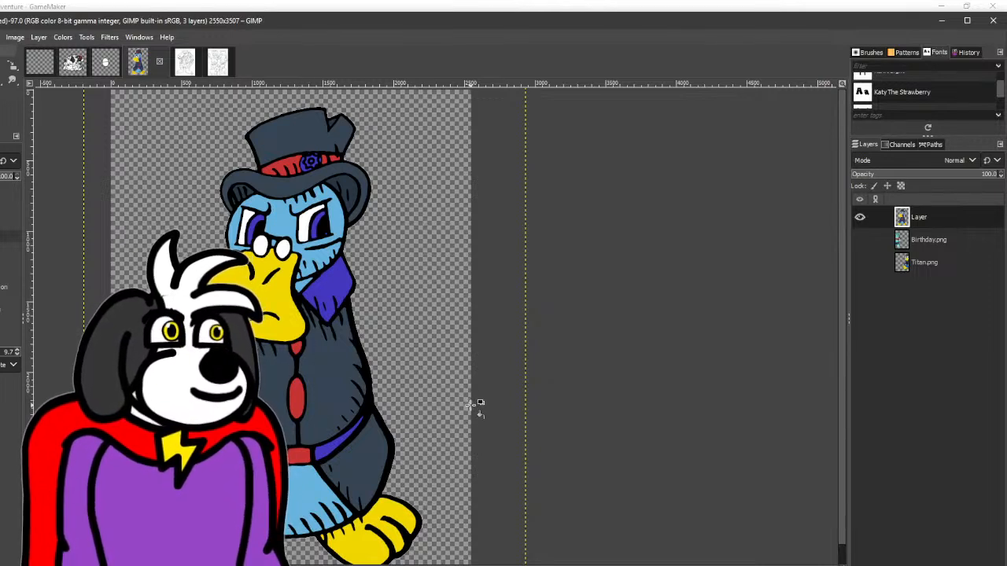
- Sample the beak's yellow and recolour the belt buckle with it
{"action": "key", "text": "o"}
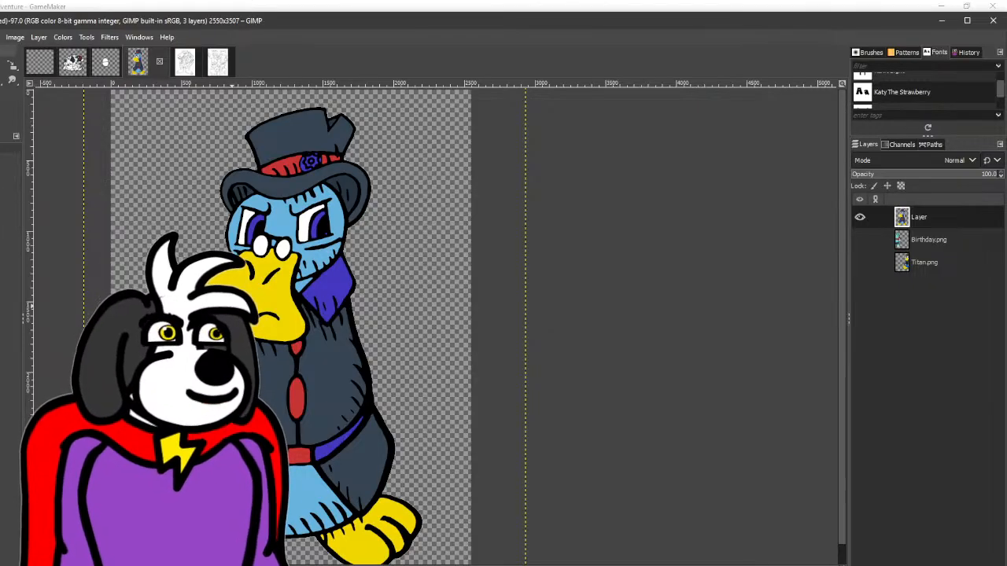
{"action": "key", "text": "shift+b"}
{"action": "left_click", "coordinate": [297, 451]}
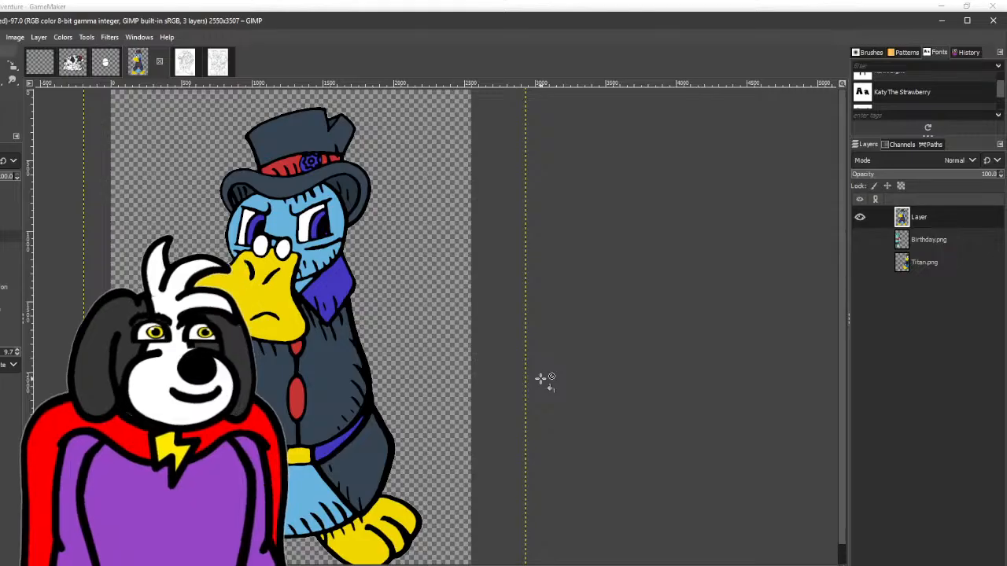
{"action": "scroll", "coordinate": [472, 381], "scroll_direction": "down", "scroll_amount": 1}
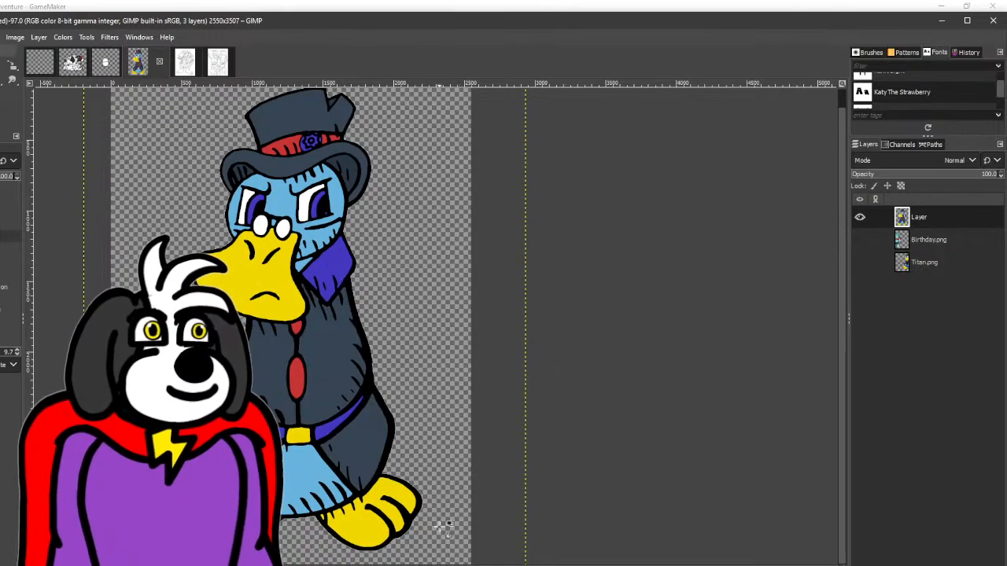
{"action": "scroll", "coordinate": [438, 556], "scroll_direction": "left", "scroll_amount": 4}
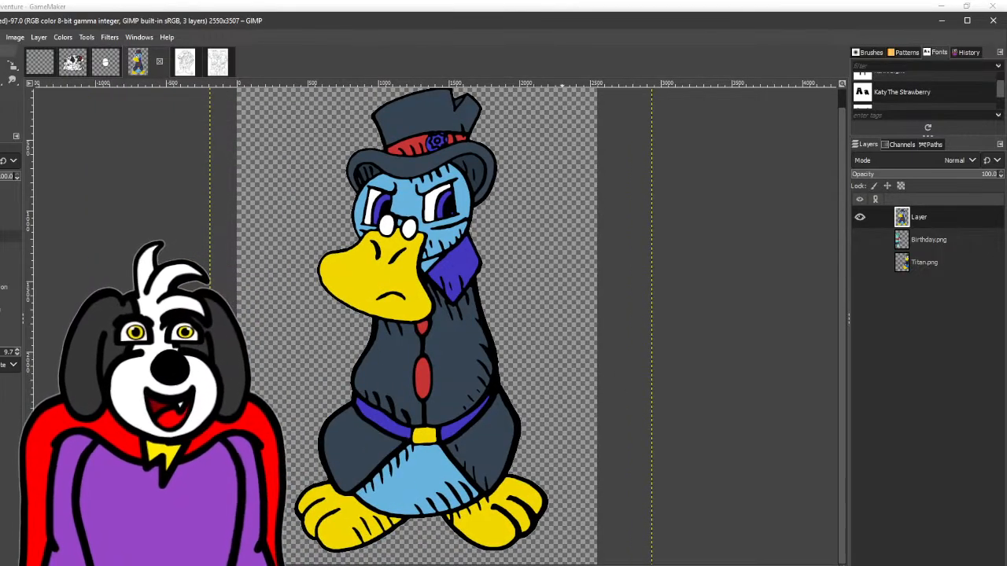
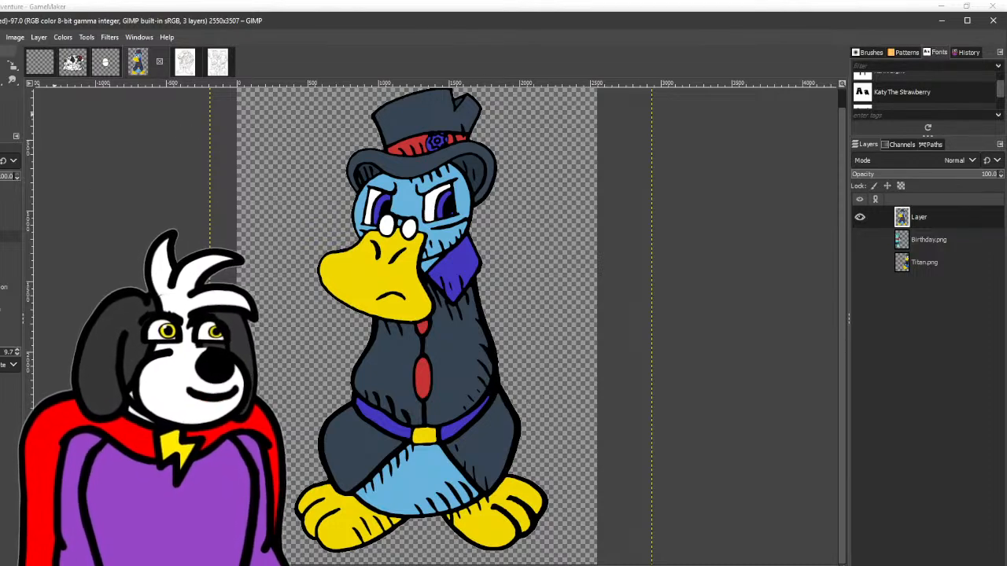
- Brush short black fur strokes onto the small light-blue neck patch between Blueberry's beak and collar
{"action": "scroll", "coordinate": [434, 265], "scroll_direction": "up", "scroll_amount": 5}
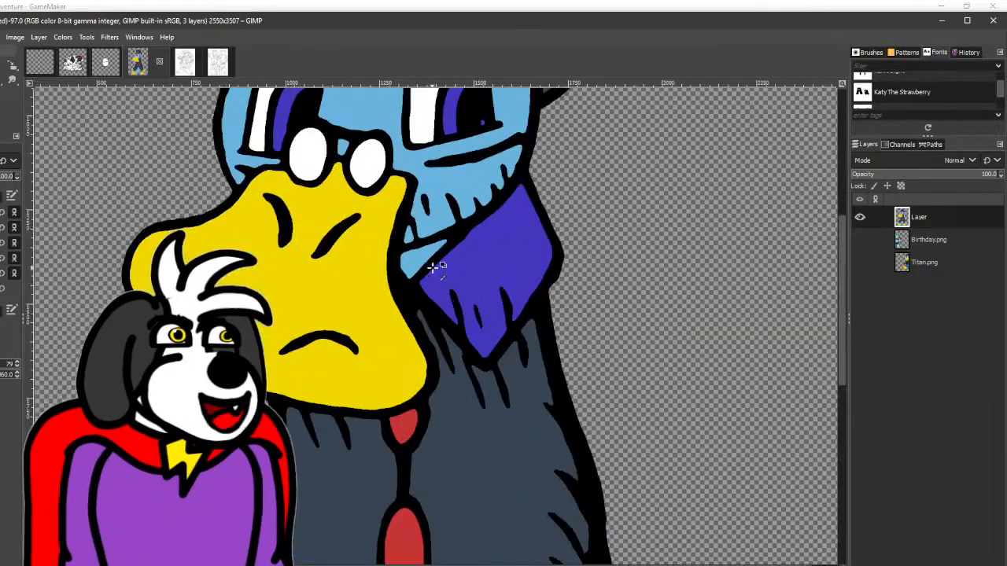
{"action": "left_click_drag", "start_coordinate": [340, 210], "coordinate": [400, 309]}
{"action": "key", "text": "ctrl+z"}
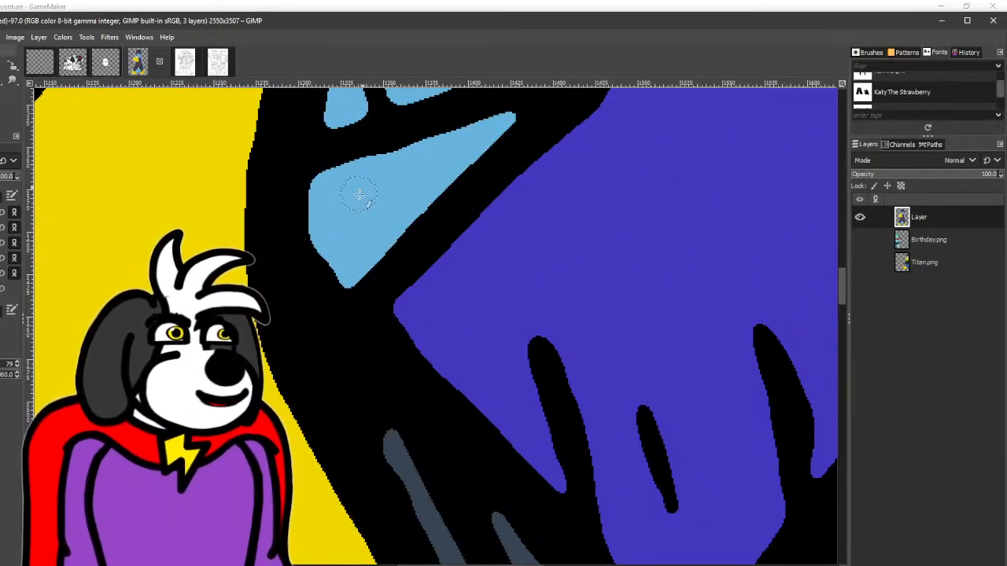
{"action": "left_click_drag", "start_coordinate": [330, 214], "coordinate": [380, 297]}
{"action": "left_click_drag", "start_coordinate": [392, 171], "coordinate": [409, 226]}
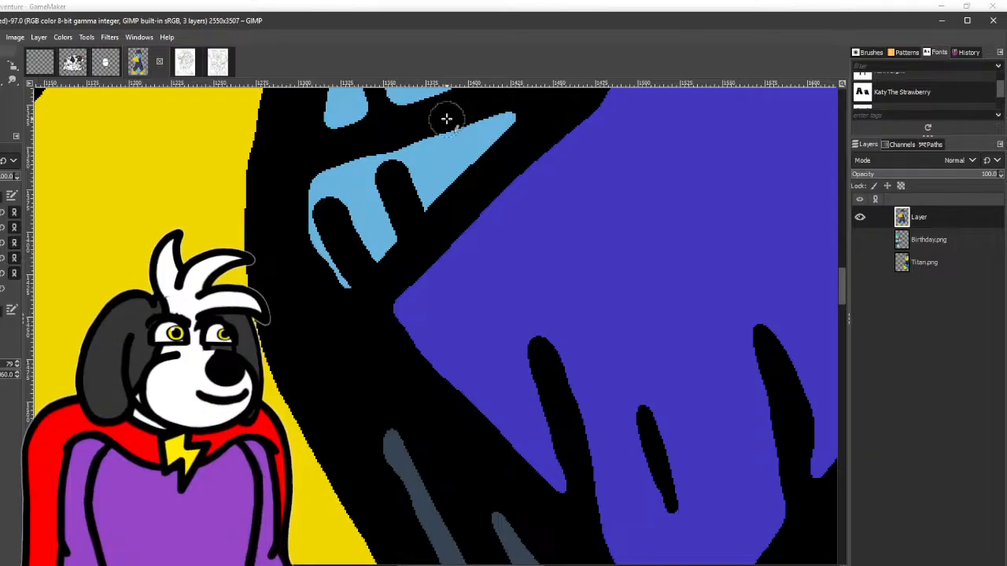
{"action": "left_click_drag", "start_coordinate": [447, 118], "coordinate": [470, 162]}
{"action": "scroll", "coordinate": [476, 288], "scroll_direction": "down", "scroll_amount": 3}
- Brush along the frowning mouth line on Blueberry's beak in black to thicken and smooth it
{"action": "scroll", "coordinate": [386, 274], "scroll_direction": "up", "scroll_amount": 3}
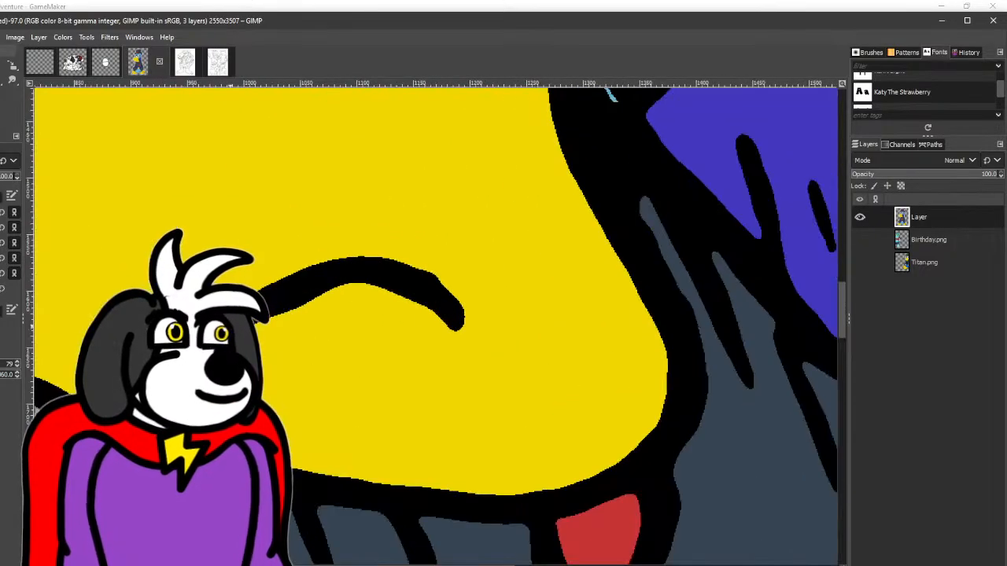
{"action": "mouse_move", "coordinate": [341, 265]}
{"action": "left_mouse_down"}
{"action": "mouse_move", "coordinate": [468, 318]}
{"action": "mouse_move", "coordinate": [475, 345]}
{"action": "mouse_move", "coordinate": [420, 294]}
{"action": "mouse_move", "coordinate": [338, 277]}
{"action": "mouse_move", "coordinate": [276, 302]}
{"action": "left_mouse_up"}
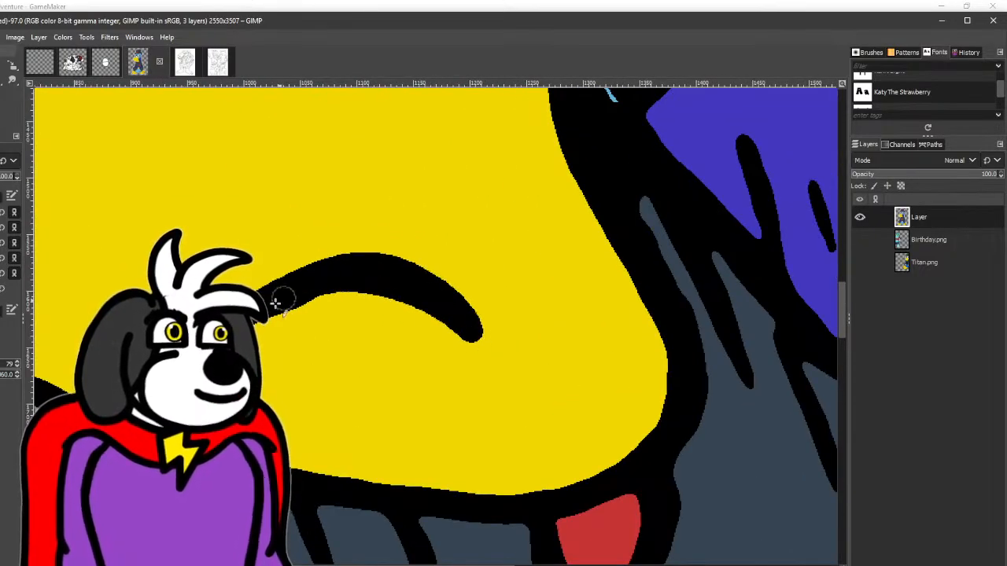
{"action": "mouse_move", "coordinate": [305, 260]}
{"action": "left_mouse_down"}
{"action": "mouse_move", "coordinate": [398, 261]}
{"action": "mouse_move", "coordinate": [456, 302]}
{"action": "mouse_move", "coordinate": [472, 330]}
{"action": "left_mouse_up"}
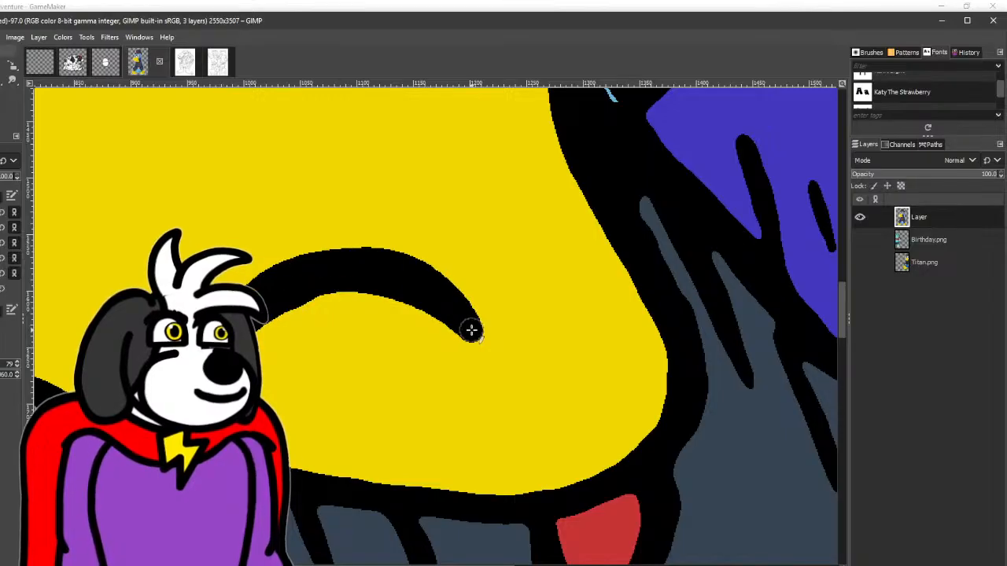
- Draw straight black brush lines along the four sides of the yellow belt buckle to even out its outline
{"action": "scroll", "coordinate": [477, 311], "scroll_direction": "down", "scroll_amount": 3}
{"action": "scroll", "coordinate": [517, 280], "scroll_direction": "down", "scroll_amount": 2}
{"action": "left_click_drag", "start_coordinate": [654, 299], "coordinate": [489, 291]}
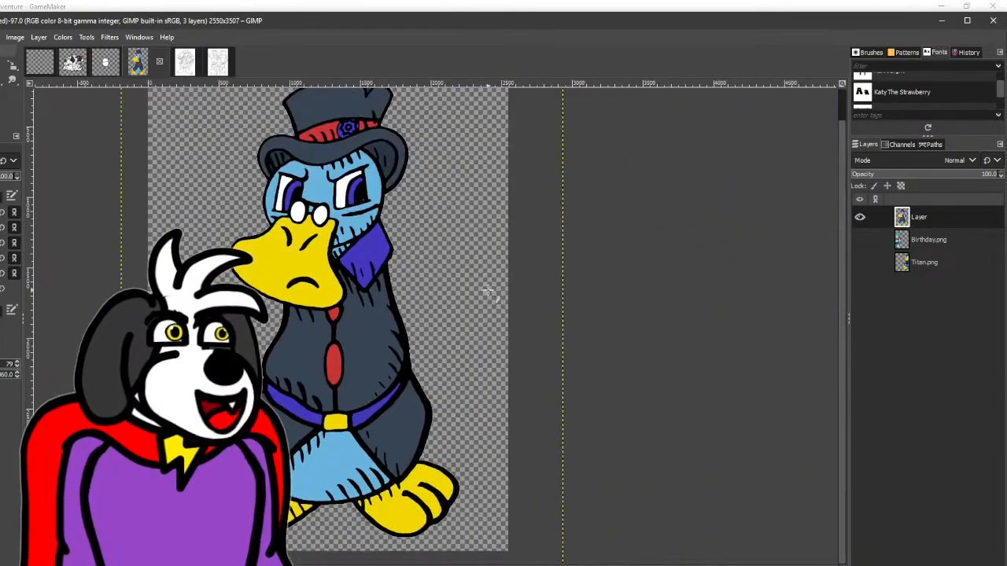
{"action": "left_click_drag", "start_coordinate": [478, 254], "coordinate": [468, 235]}
{"action": "scroll", "coordinate": [311, 421], "scroll_direction": "up", "scroll_amount": 4}
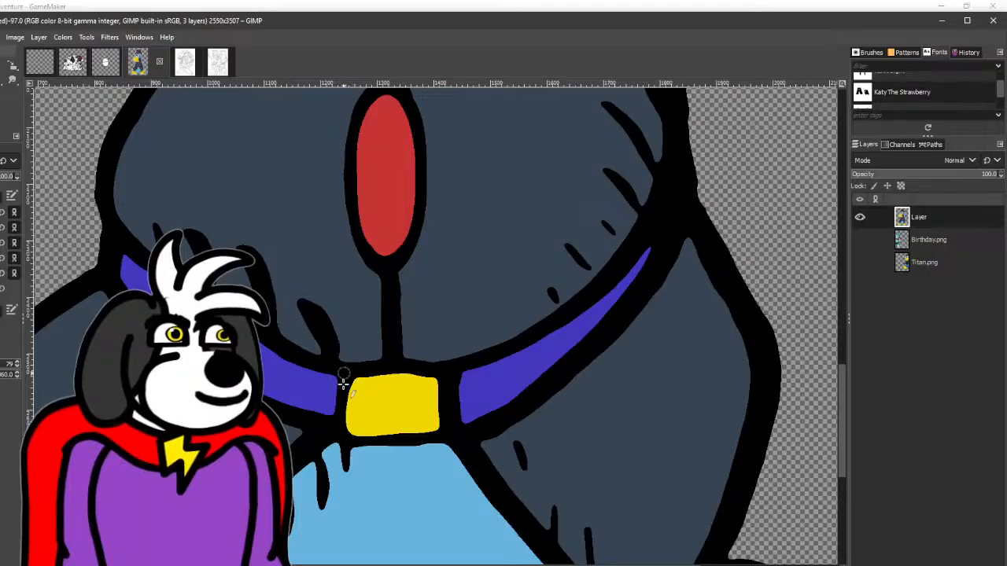
{"action": "left_click", "coordinate": [341, 442], "text": "shift"}
{"action": "left_click", "coordinate": [452, 438], "text": "shift"}
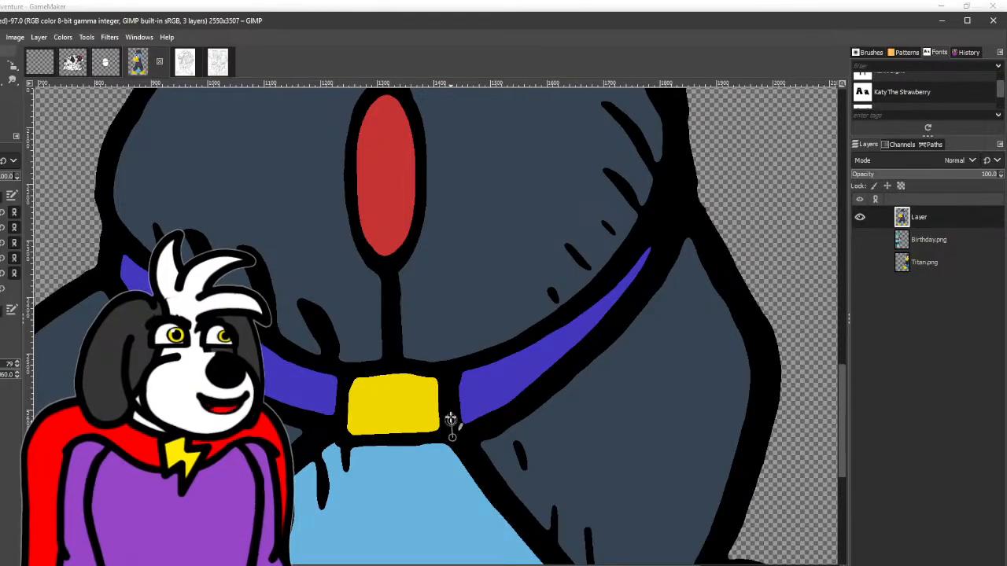
{"action": "left_click", "coordinate": [448, 369], "text": "shift"}
{"action": "left_click", "coordinate": [352, 369], "text": "shift"}
{"action": "scroll", "coordinate": [352, 369], "scroll_direction": "down", "scroll_amount": 5}
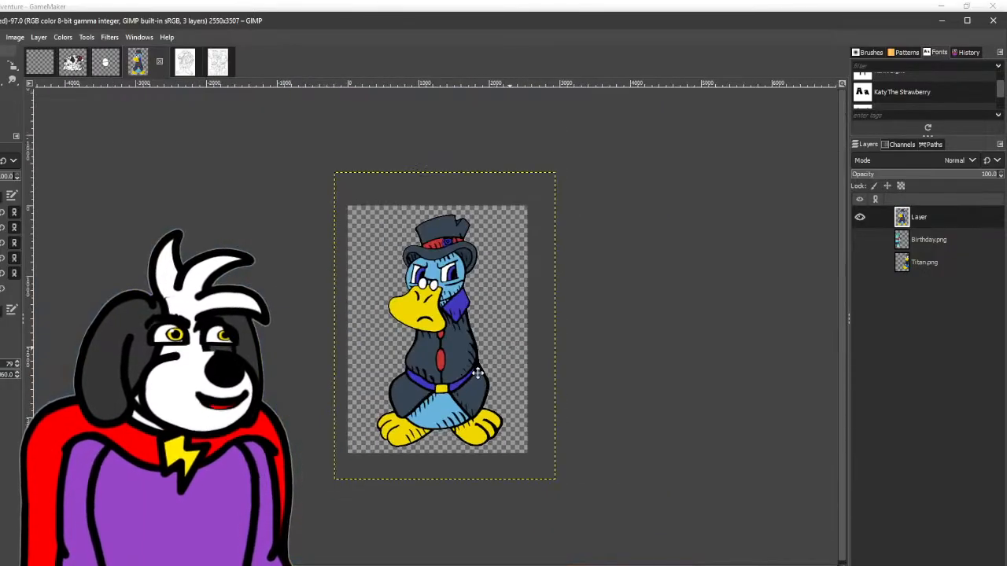
- Select both white glasses lenses, sample the face's light blue and lighten the foreground colour to 9bc7dd
{"action": "scroll", "coordinate": [438, 393], "scroll_direction": "up", "scroll_amount": 1}
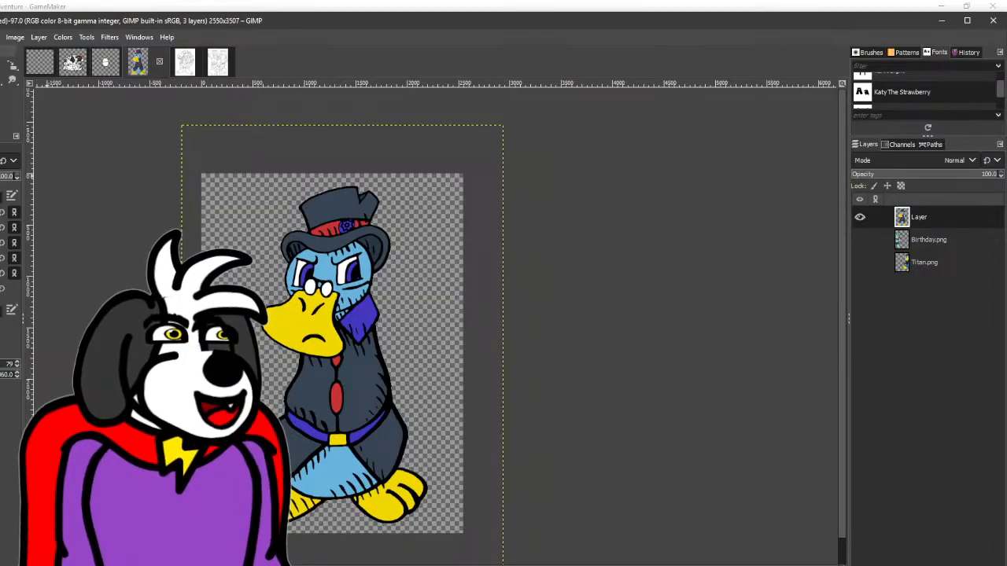
{"action": "scroll", "coordinate": [351, 365], "scroll_direction": "up", "scroll_amount": 3}
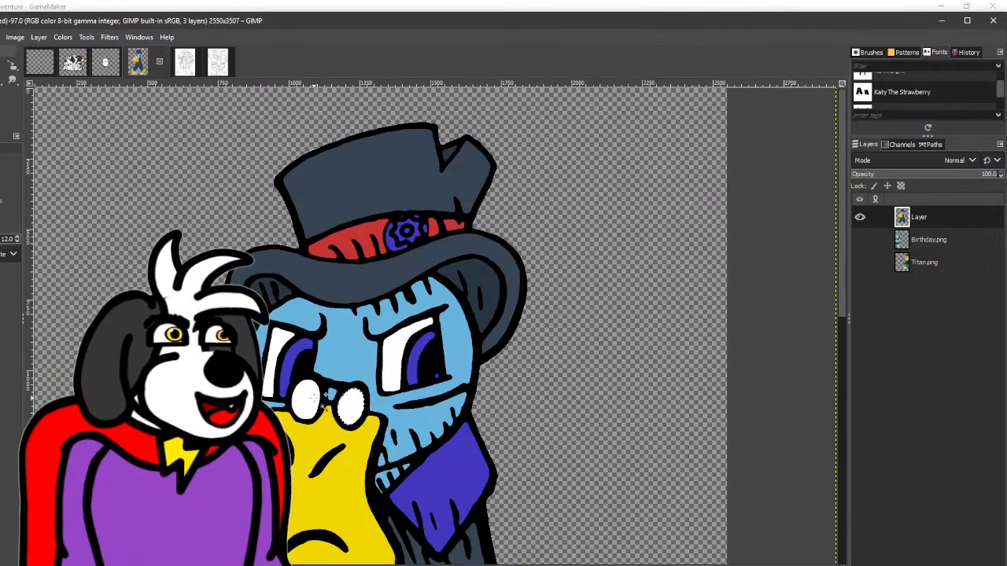
{"action": "left_click", "coordinate": [1, 81]}
{"action": "left_click", "coordinate": [341, 346]}
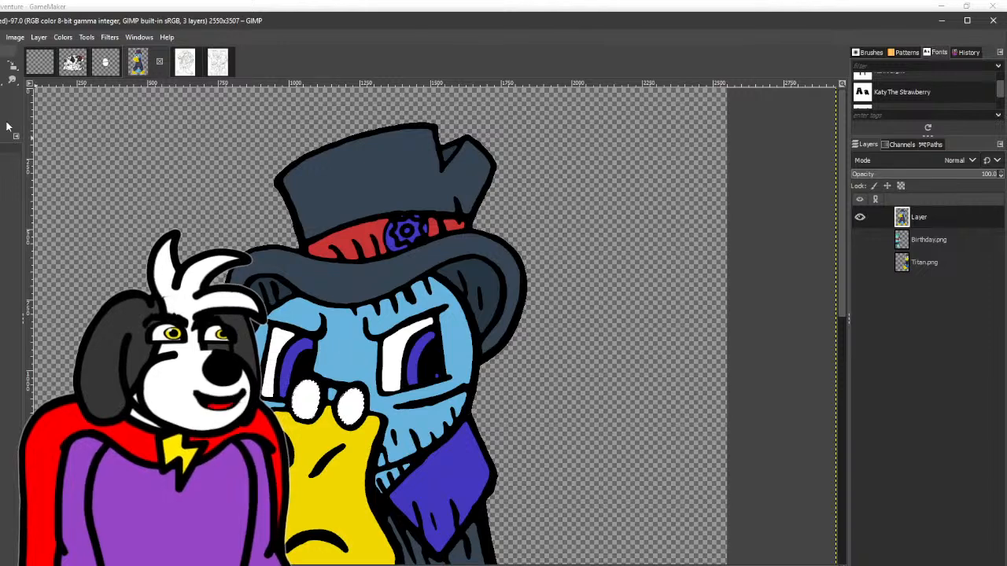
{"action": "left_click", "coordinate": [2, 118]}
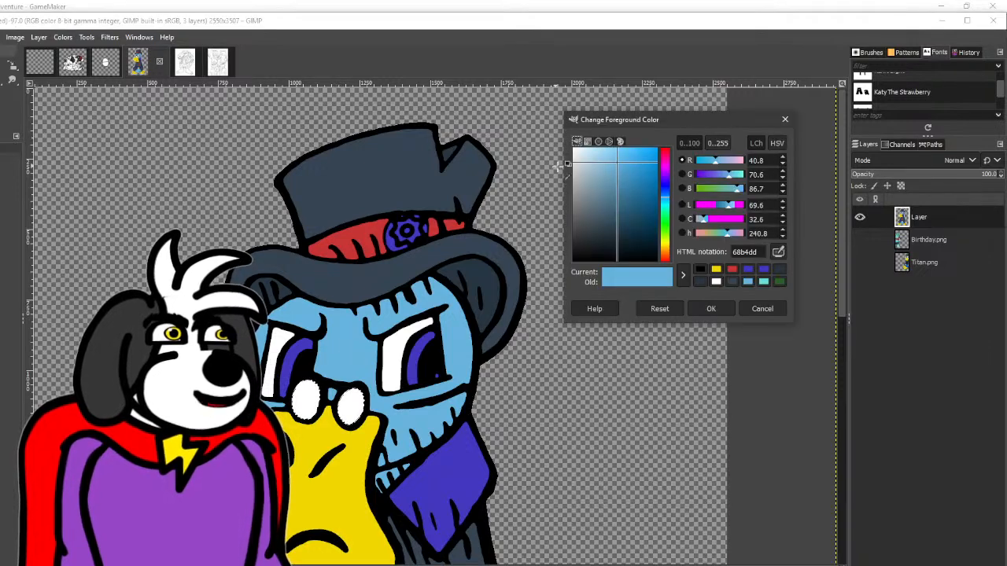
{"action": "left_click", "coordinate": [733, 175]}
{"action": "left_click_drag", "start_coordinate": [719, 161], "coordinate": [726, 162]}
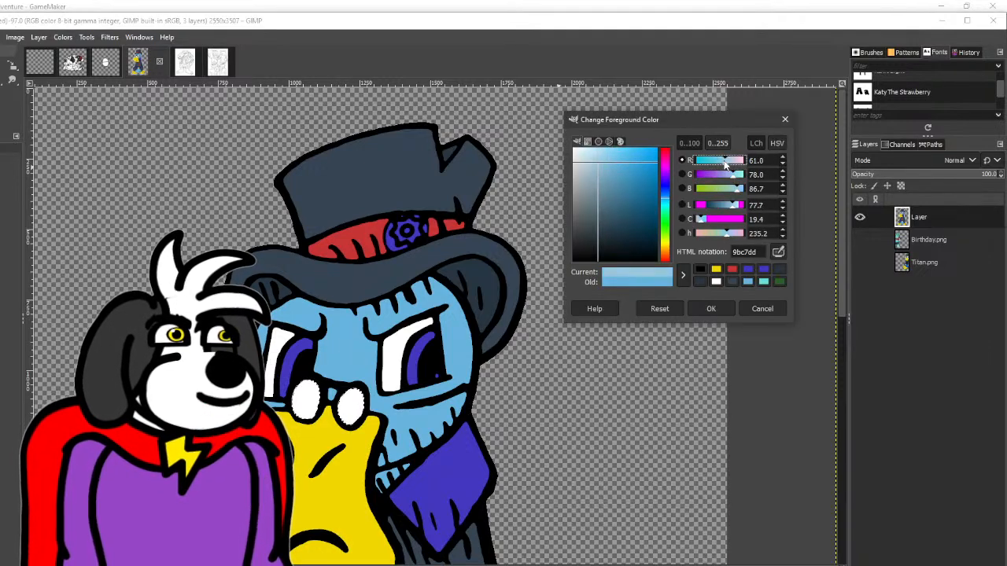
{"action": "left_click", "coordinate": [710, 309]}
- Paint a wide diagonal pale-blue reflection stripe across each of the two glasses lenses with straight brush lines
{"action": "scroll", "coordinate": [325, 405], "scroll_direction": "up", "scroll_amount": 4}
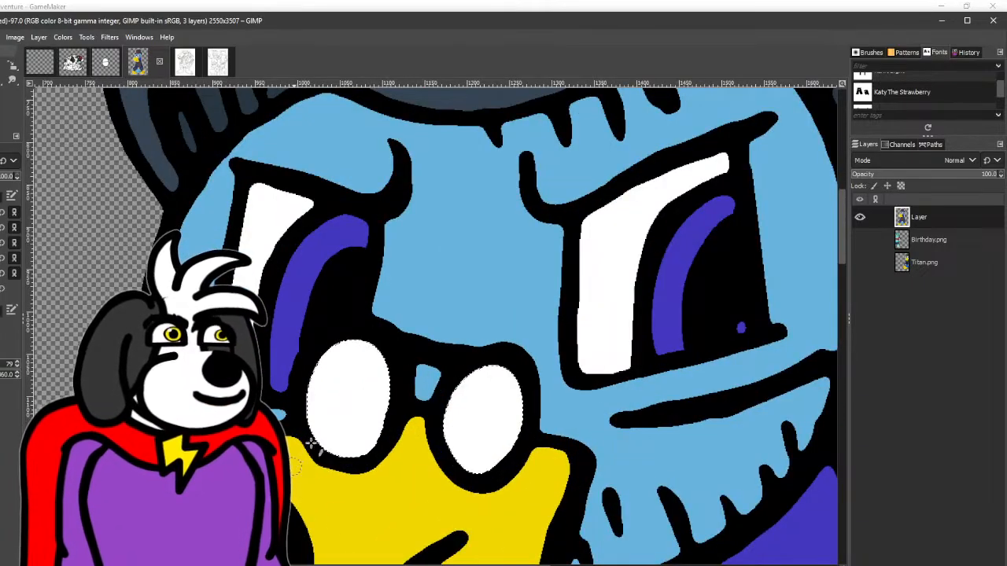
{"action": "left_click", "coordinate": [427, 339], "text": "shift"}
{"action": "left_click", "coordinate": [245, 460], "text": "shift"}
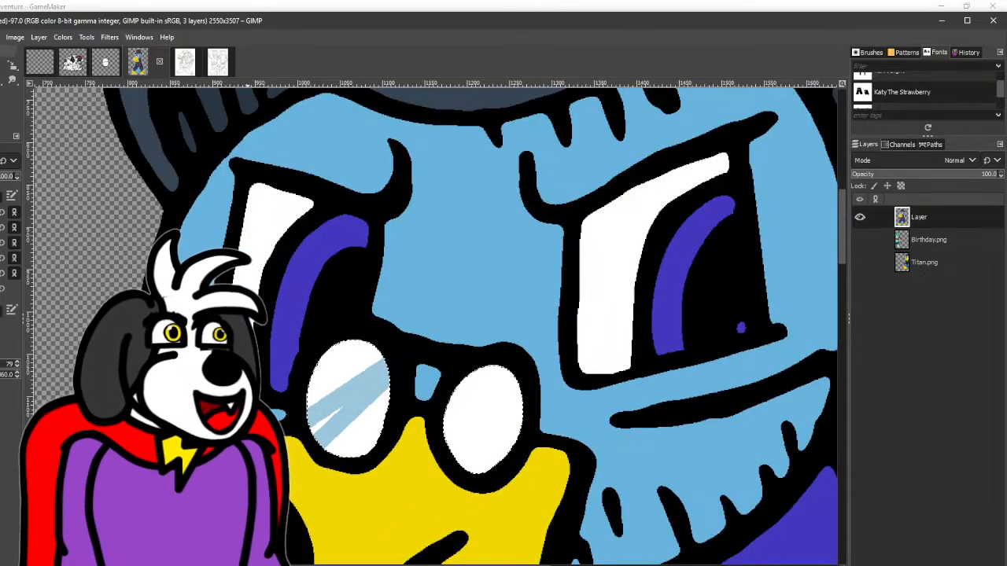
{"action": "left_click", "coordinate": [418, 320], "text": "shift"}
{"action": "left_click", "coordinate": [291, 460], "text": "shift"}
{"action": "left_click_drag", "start_coordinate": [429, 464], "coordinate": [398, 327]}
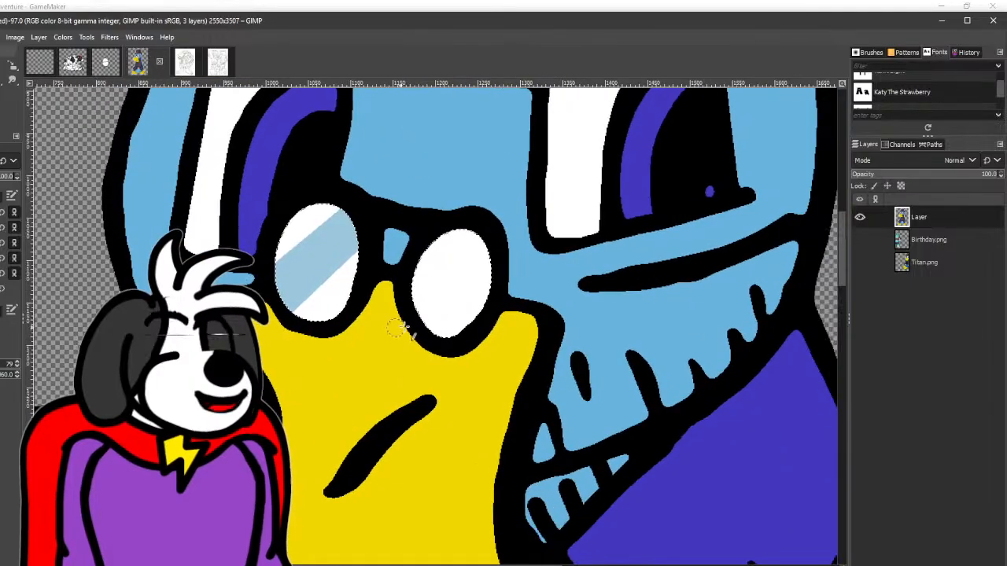
{"action": "left_click", "coordinate": [387, 334]}
{"action": "left_click", "coordinate": [526, 207], "text": "shift"}
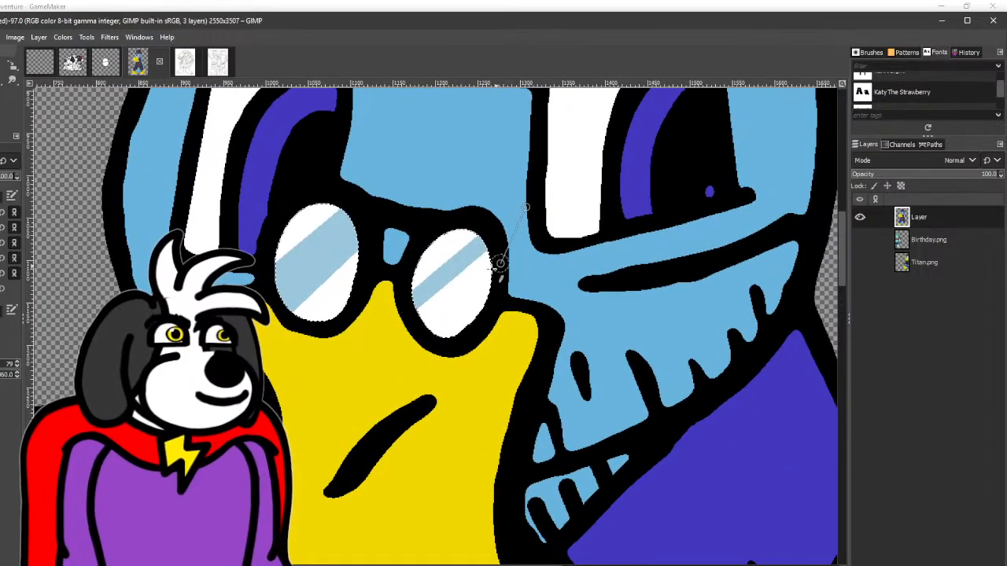
{"action": "left_click", "coordinate": [393, 337], "text": "shift"}
{"action": "left_click", "coordinate": [543, 225], "text": "shift"}
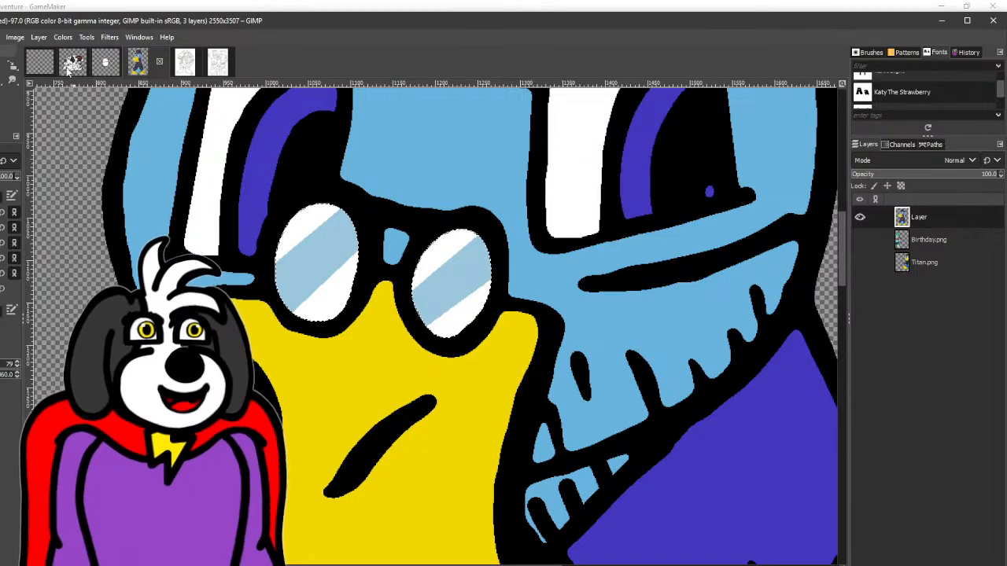
- Clear the lens selection, sample the iris's purple-blue and fill the diagonal stripes of both lenses with it
{"action": "left_click", "coordinate": [1, 66]}
{"action": "scroll", "coordinate": [180, 295], "scroll_direction": "down", "scroll_amount": 5}
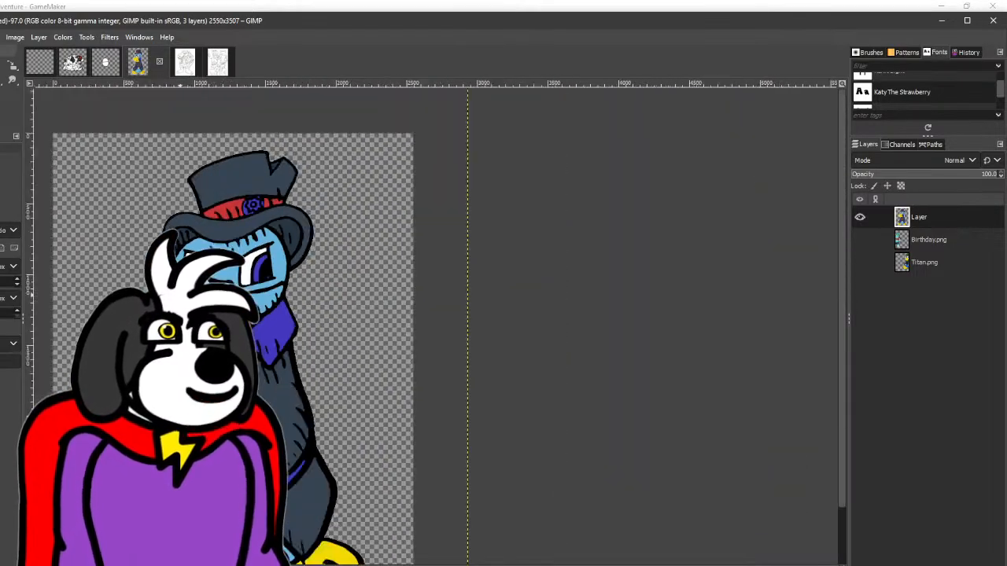
{"action": "left_click_drag", "start_coordinate": [167, 271], "coordinate": [218, 241]}
{"action": "scroll", "coordinate": [216, 242], "scroll_direction": "up", "scroll_amount": 3}
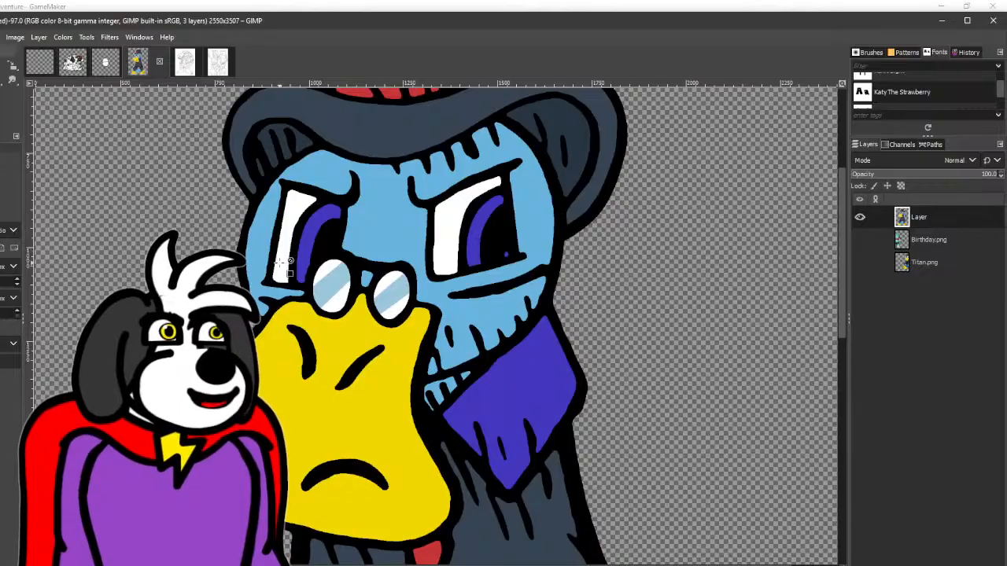
{"action": "scroll", "coordinate": [289, 265], "scroll_direction": "up", "scroll_amount": 2}
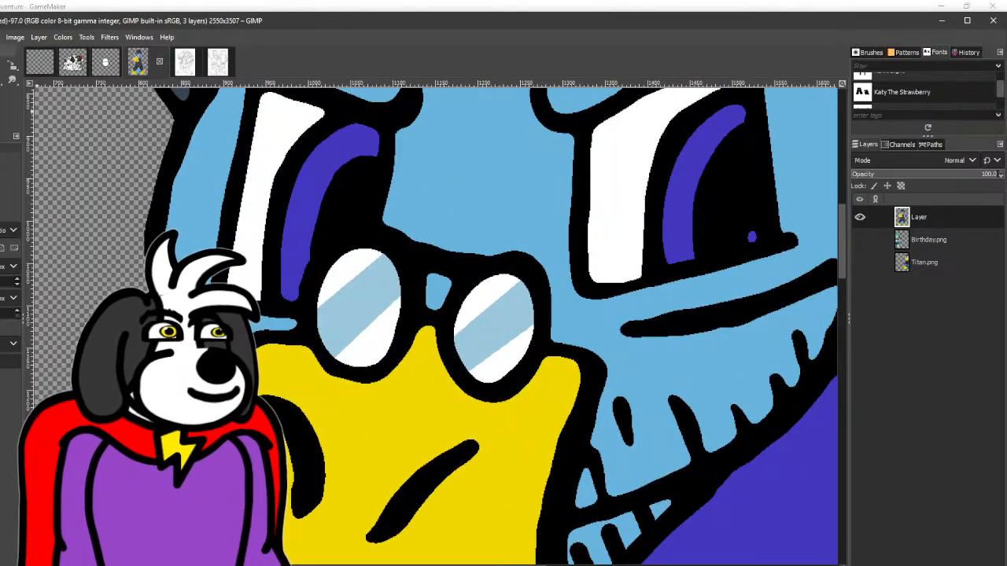
{"action": "left_click", "coordinate": [1, 94]}
{"action": "left_click", "coordinate": [312, 191]}
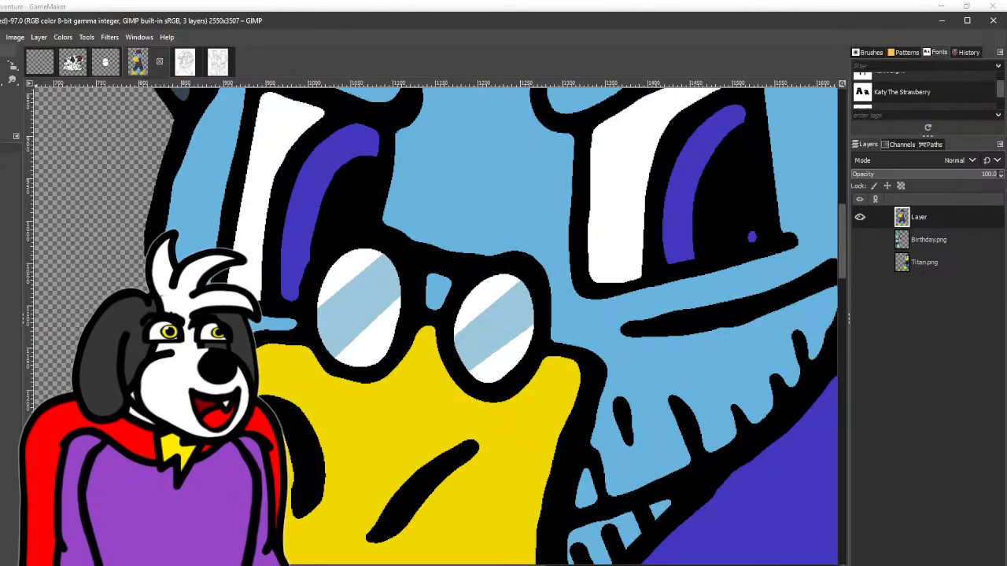
{"action": "left_click", "coordinate": [1, 80]}
{"action": "left_click", "coordinate": [379, 301]}
{"action": "left_click", "coordinate": [490, 324]}
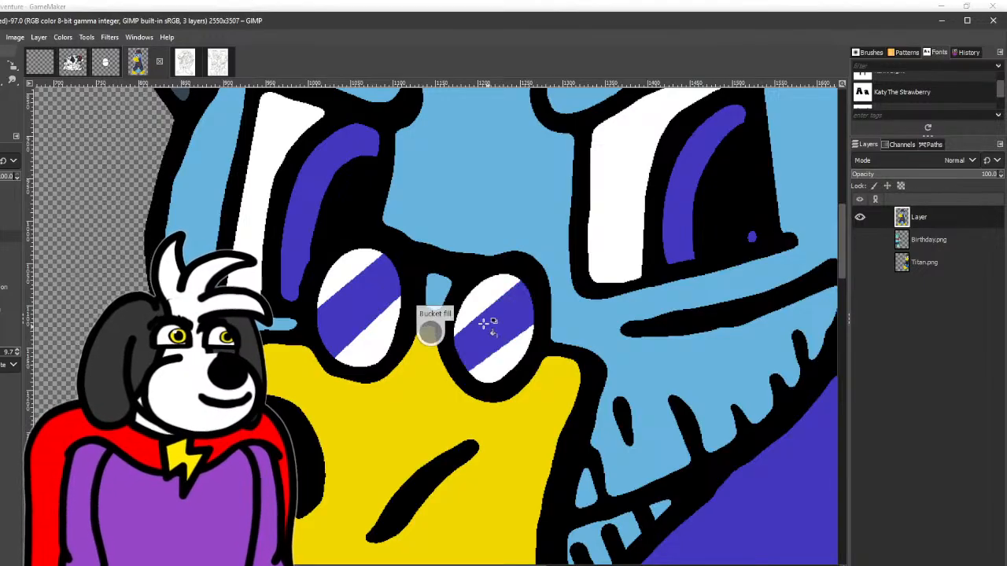
- Restore the recently used pale blue as foreground colour and fill the white areas on both sides of each lens stripe
{"action": "left_click", "coordinate": [1, 94]}
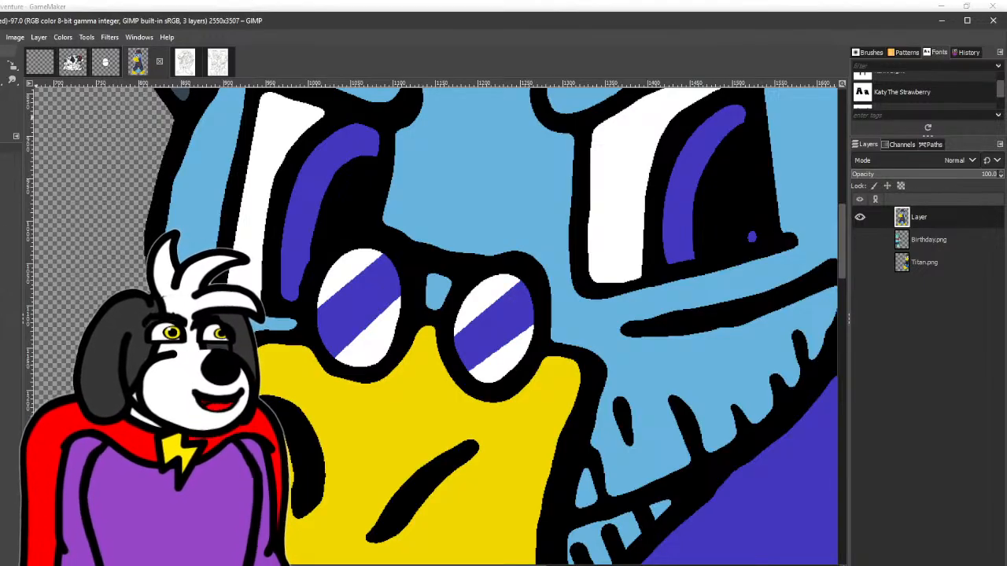
{"action": "left_click", "coordinate": [2, 112]}
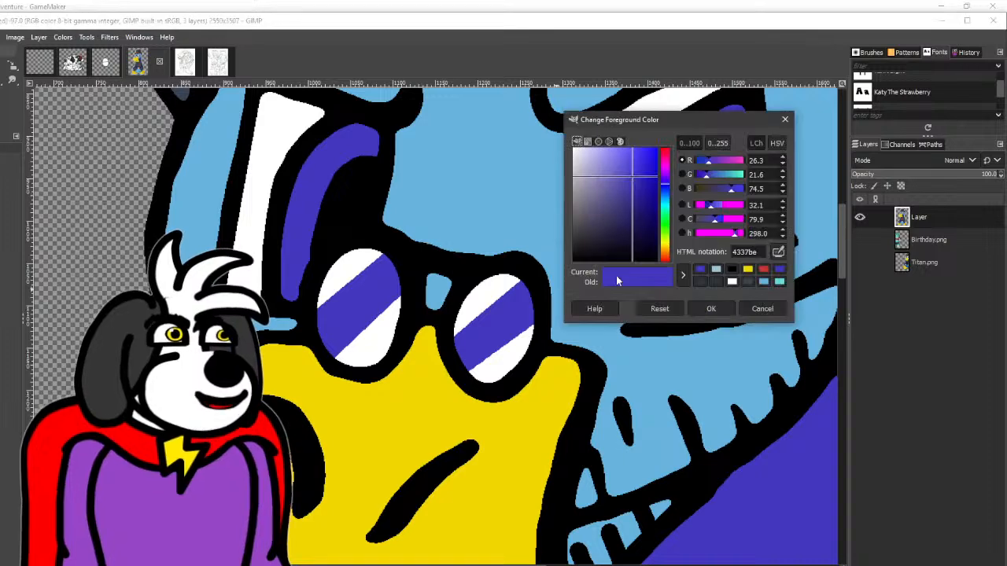
{"action": "left_click", "coordinate": [716, 270]}
{"action": "left_click", "coordinate": [710, 309]}
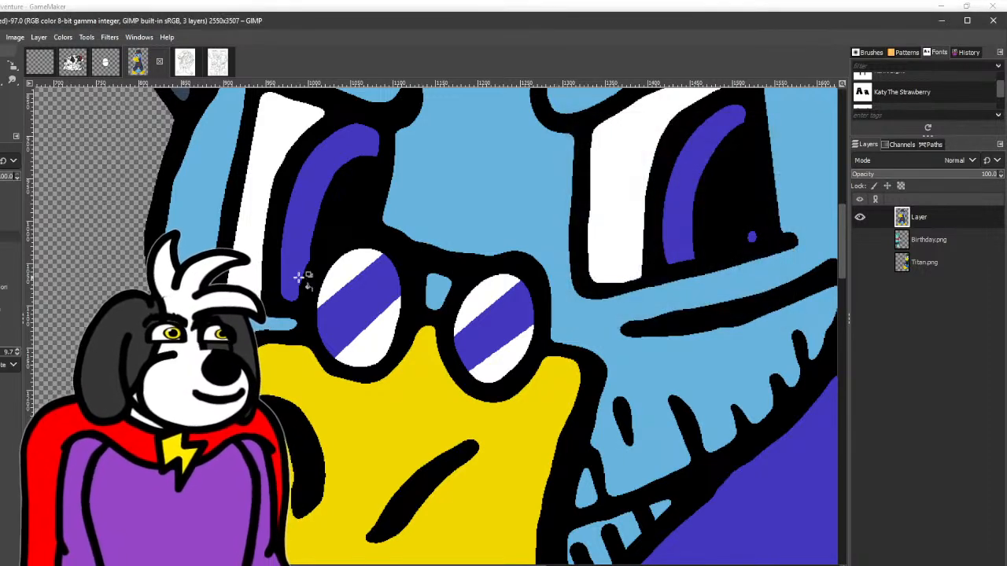
{"action": "left_click", "coordinate": [358, 297]}
{"action": "left_click", "coordinate": [352, 271]}
{"action": "left_click", "coordinate": [476, 297]}
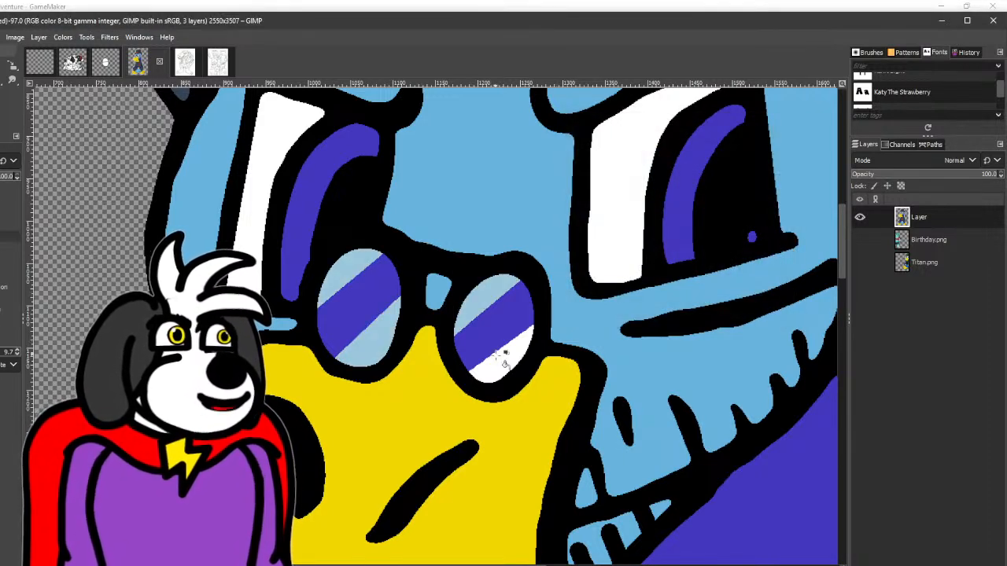
{"action": "left_click", "coordinate": [505, 367]}
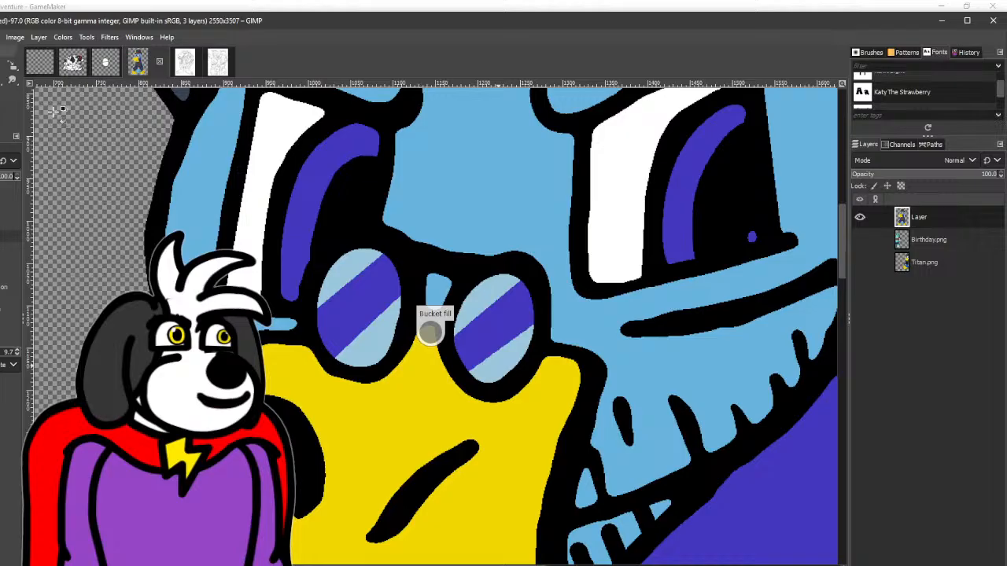
- Fill the diagonal stripes of both lenses with white and the areas beside them with purple-blue
{"action": "left_click", "coordinate": [366, 300]}
{"action": "left_click", "coordinate": [485, 331]}
{"action": "scroll", "coordinate": [489, 335], "scroll_direction": "down", "scroll_amount": 3, "text": "ctrl"}
{"action": "scroll", "coordinate": [557, 338], "scroll_direction": "up", "scroll_amount": 3, "text": "ctrl"}
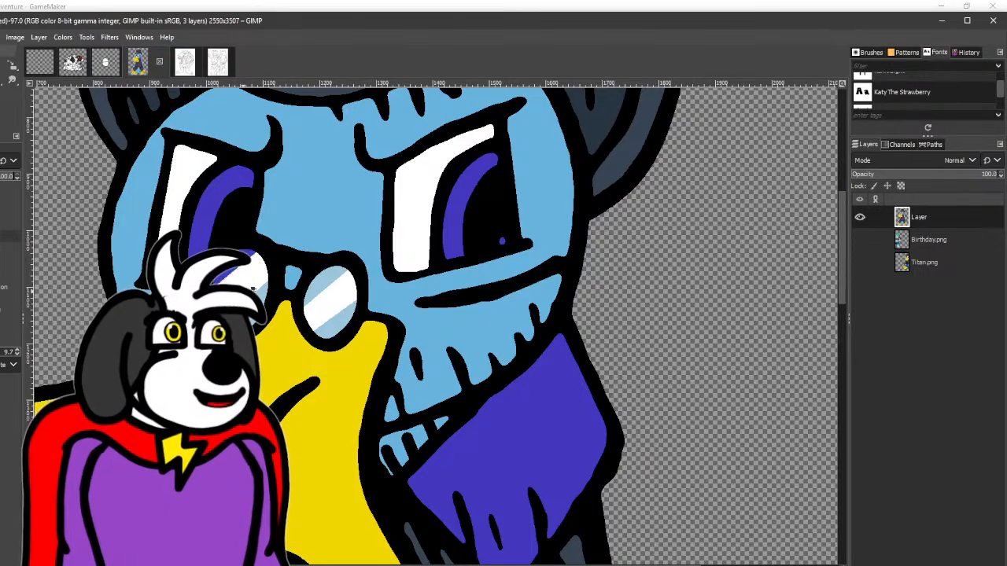
{"action": "left_click", "coordinate": [329, 293]}
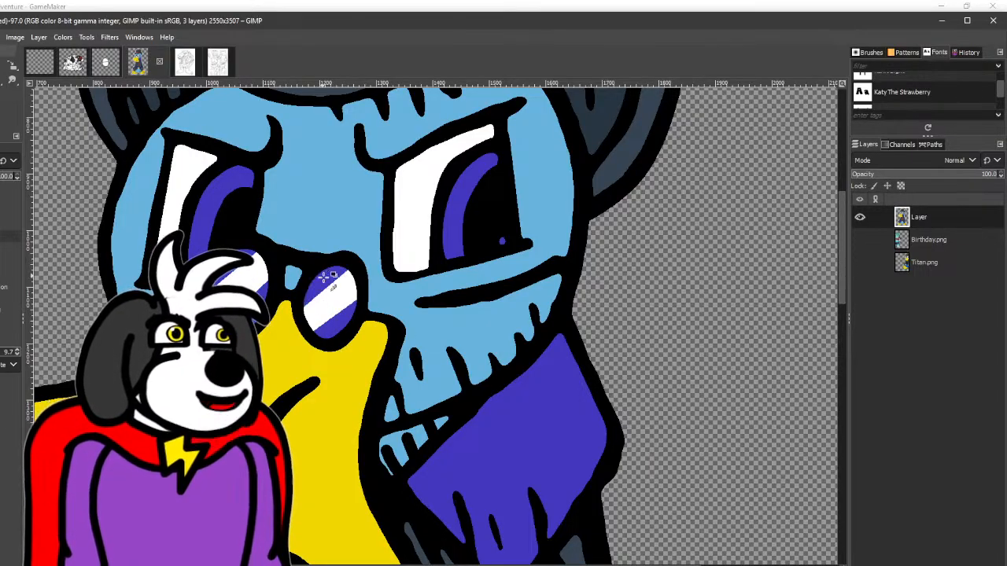
{"action": "scroll", "coordinate": [325, 277], "scroll_direction": "down", "scroll_amount": 5, "text": "ctrl"}
{"action": "scroll", "coordinate": [405, 288], "scroll_direction": "up", "scroll_amount": 3, "text": "ctrl"}
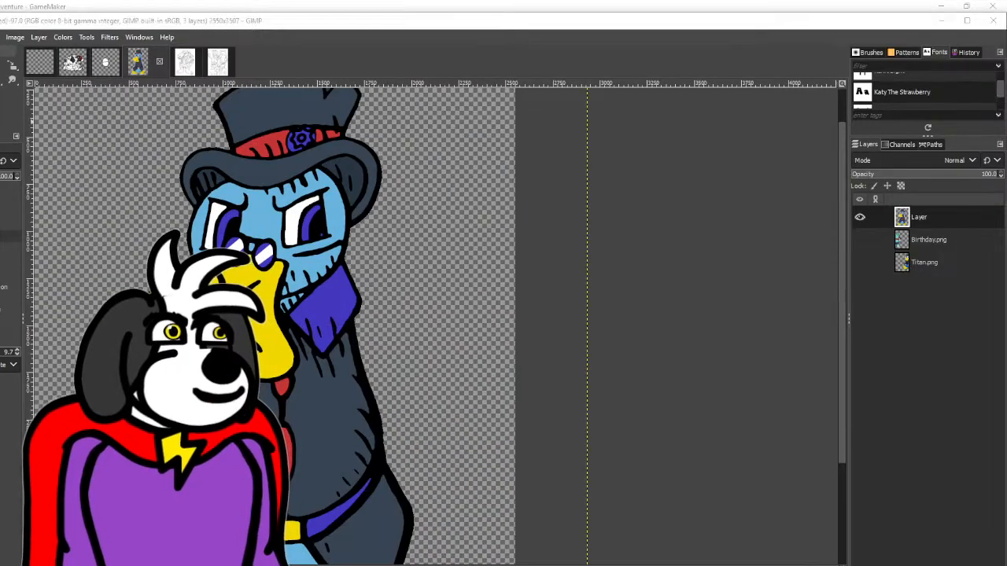
- Choose a paler purple as foreground colour and fill the purple-blue areas beside the white stripes in both glasses lenses
{"action": "left_click_drag", "start_coordinate": [653, 172], "coordinate": [600, 170]}
{"action": "left_click", "coordinate": [711, 309]}
{"action": "scroll", "coordinate": [240, 270], "scroll_direction": "up", "scroll_amount": 3, "text": "ctrl"}
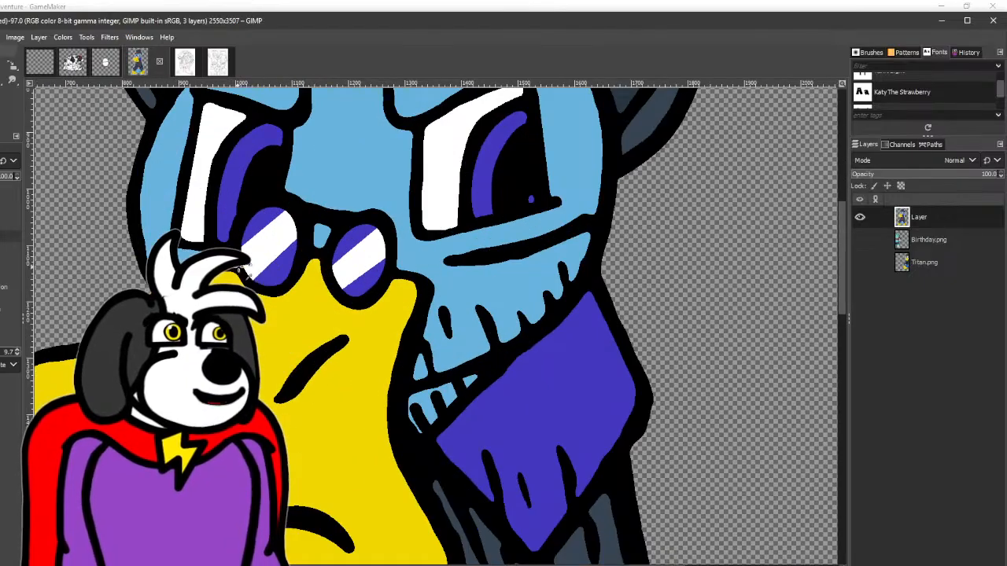
{"action": "left_click", "coordinate": [279, 273]}
{"action": "left_click", "coordinate": [270, 225]}
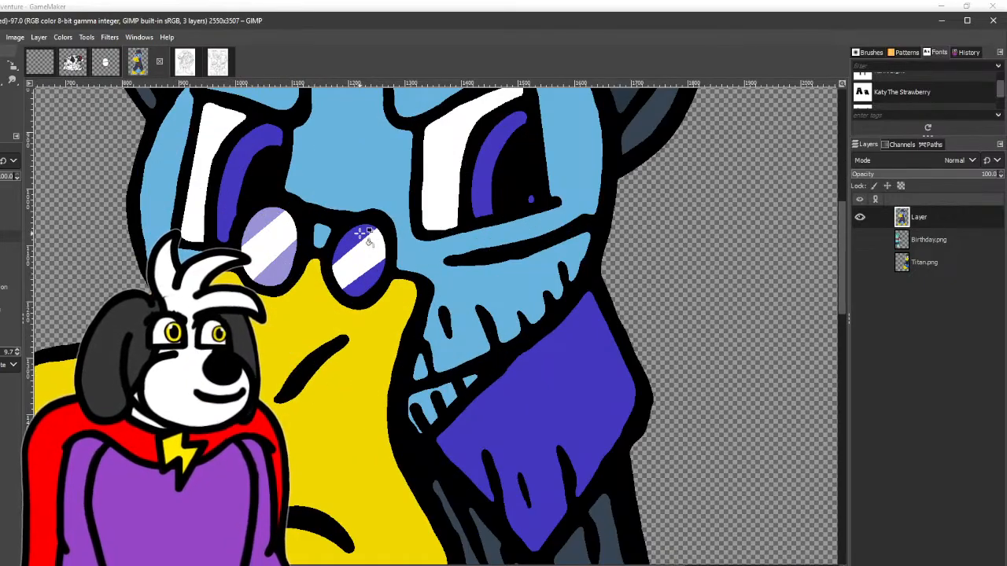
{"action": "left_click", "coordinate": [361, 237]}
{"action": "left_click", "coordinate": [363, 280]}
{"action": "scroll", "coordinate": [363, 280], "scroll_direction": "down", "scroll_amount": 4, "text": "ctrl"}
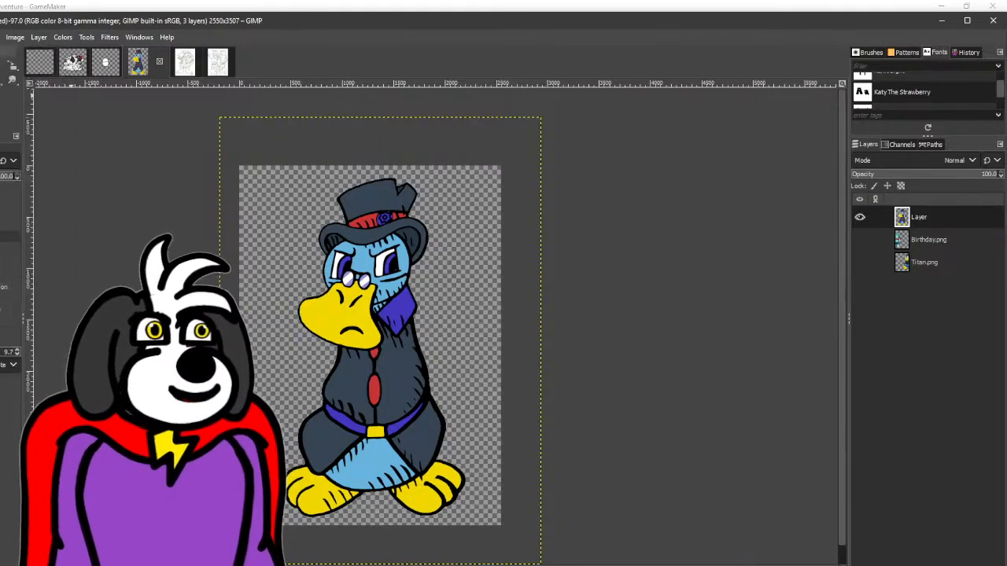
- Export the artwork as Blueberry.png in the Kyle Books folder, replacing the existing file, and close the image
{"action": "key", "text": "ctrl+shift+e"}
{"action": "left_click", "coordinate": [696, 456]}
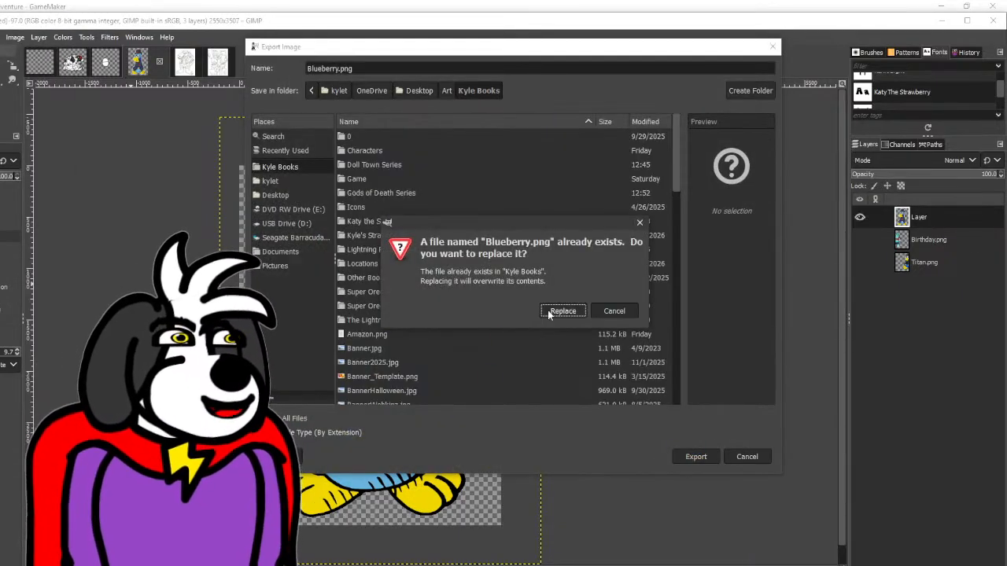
{"action": "left_click", "coordinate": [552, 313]}
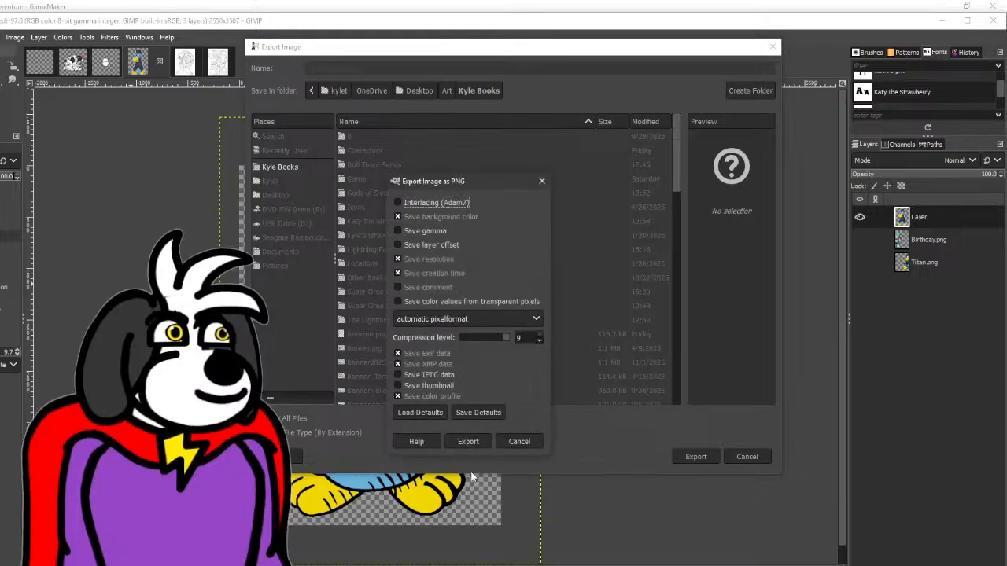
{"action": "left_click", "coordinate": [468, 441]}
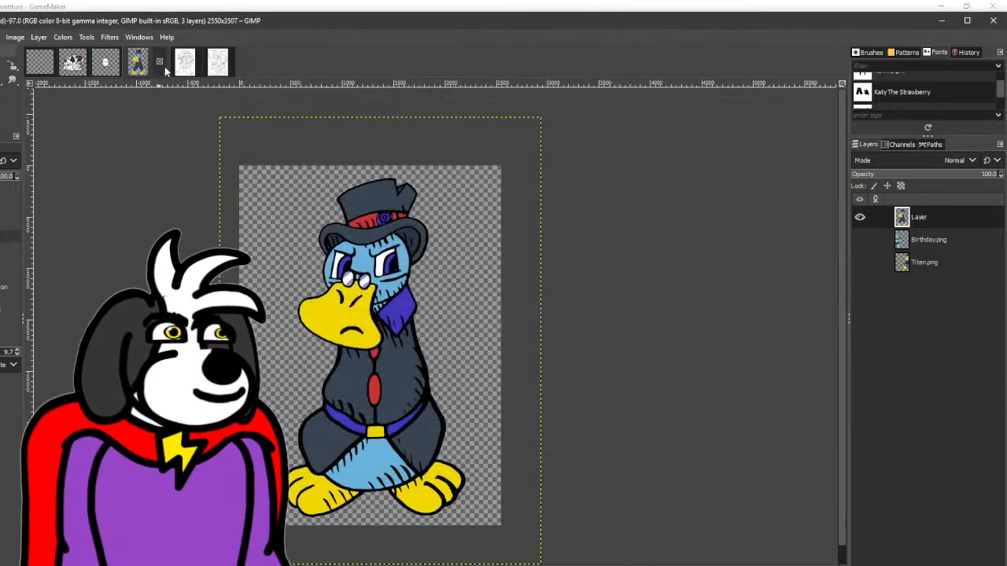
{"action": "left_click", "coordinate": [159, 61]}
{"action": "left_click", "coordinate": [493, 383]}
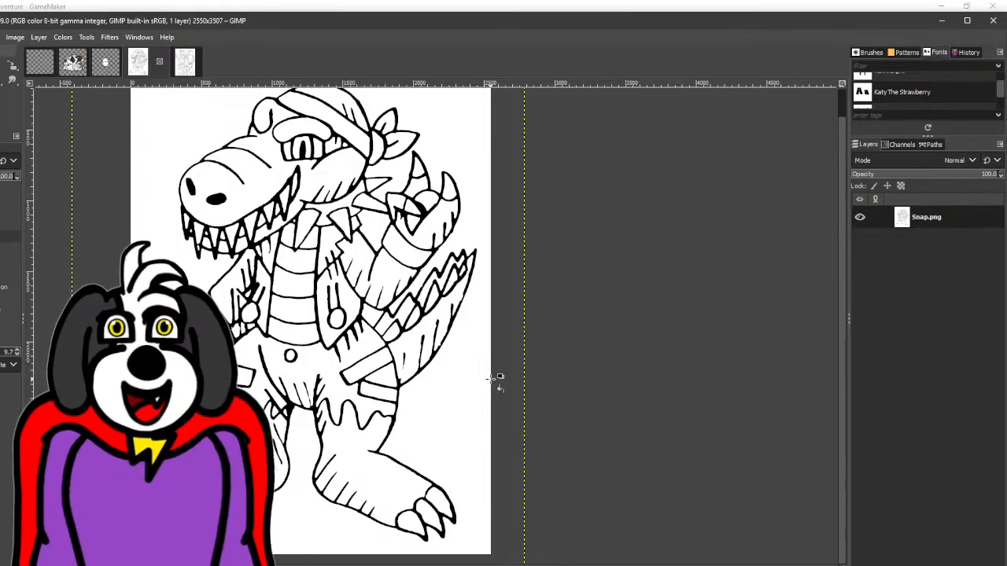
- Apply a Gaussian Blur with size X and Y of 1.50 to the Snap.png line art
{"action": "scroll", "coordinate": [336, 196], "scroll_direction": "up", "scroll_amount": 2}
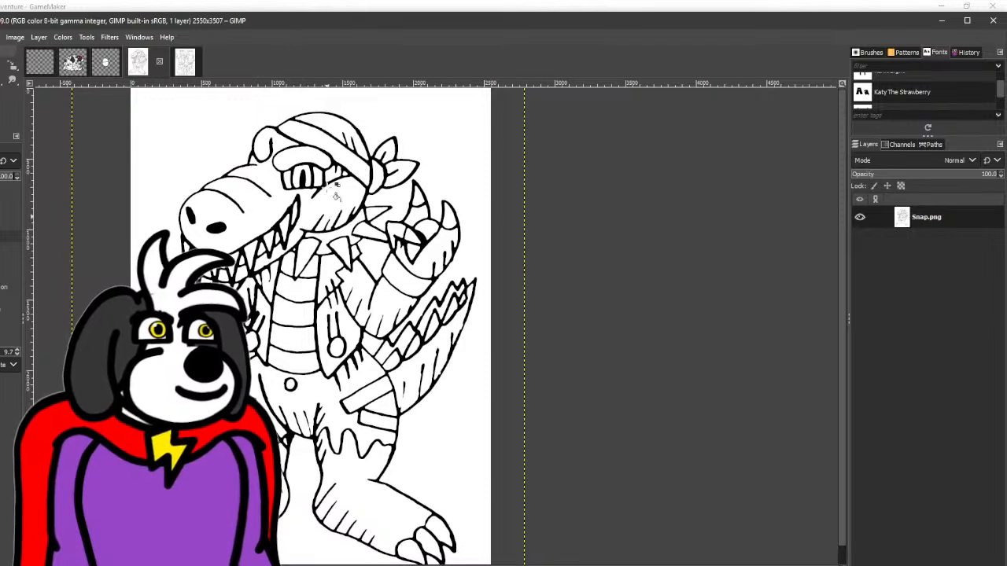
{"action": "scroll", "coordinate": [336, 195], "scroll_direction": "down", "scroll_amount": 2}
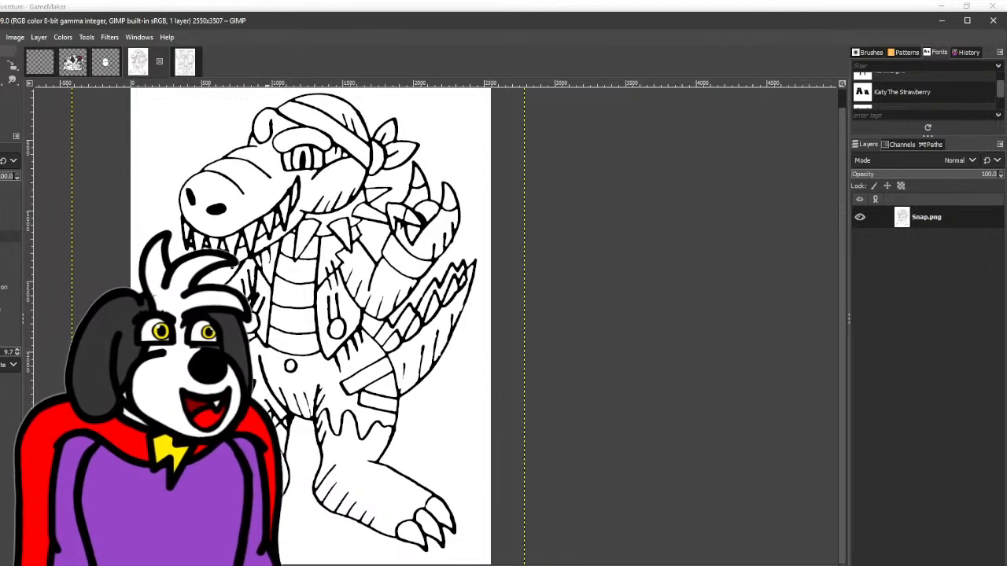
{"action": "key", "text": "p"}
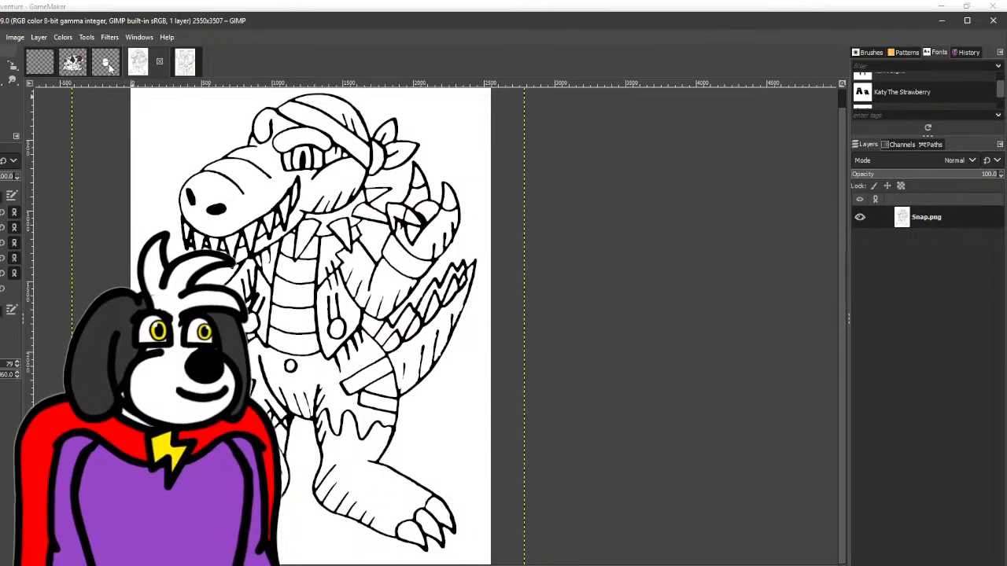
{"action": "left_click", "coordinate": [109, 37]}
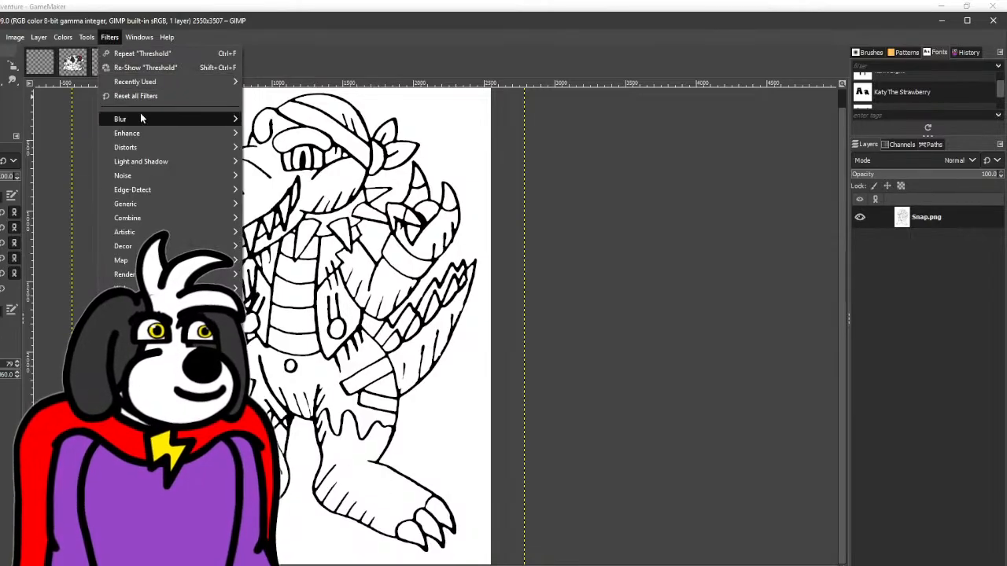
{"action": "mouse_move", "coordinate": [138, 119]}
{"action": "left_click", "coordinate": [246, 131]}
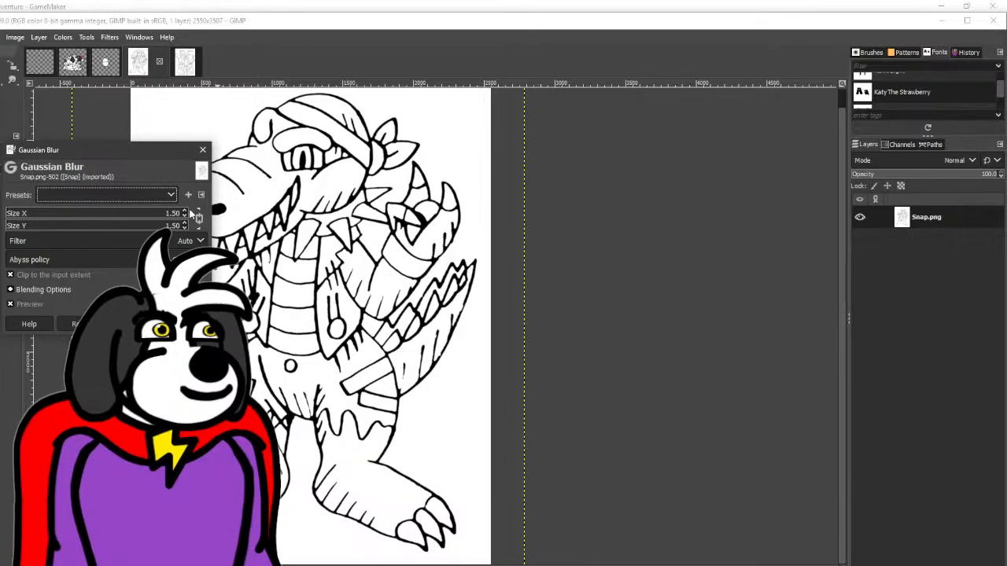
{"action": "left_click", "coordinate": [131, 324]}
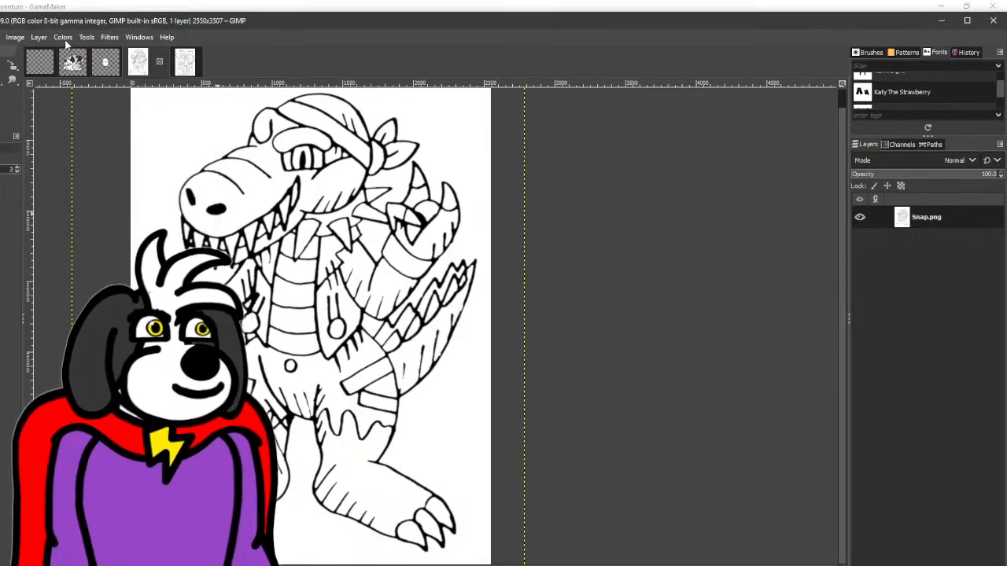
- Apply a Threshold of 177 to 255 on the Value channel to sharpen Snap's blurred line art
{"action": "left_click", "coordinate": [65, 38]}
{"action": "left_click", "coordinate": [78, 348]}
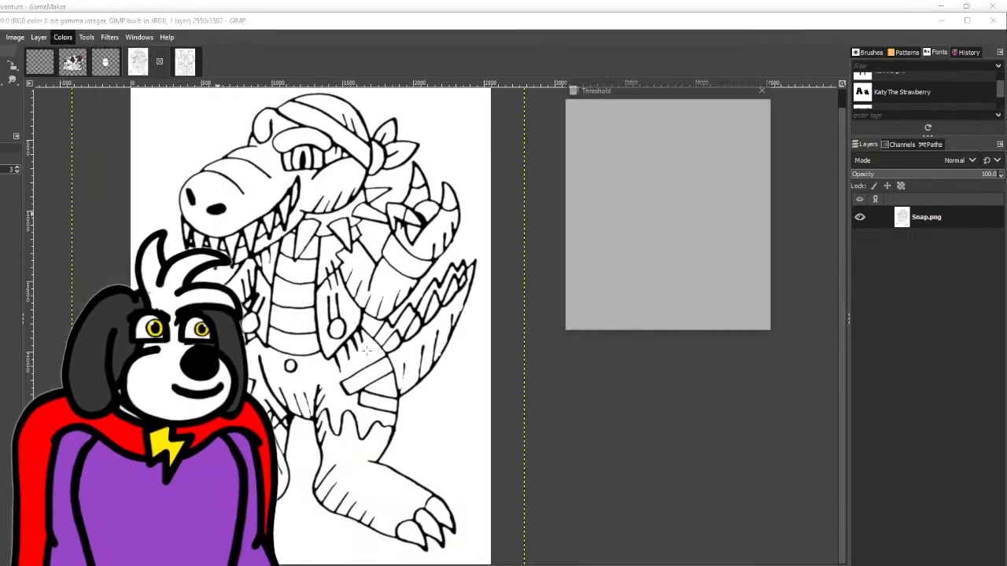
{"action": "left_click_drag", "start_coordinate": [676, 210], "coordinate": [708, 211]}
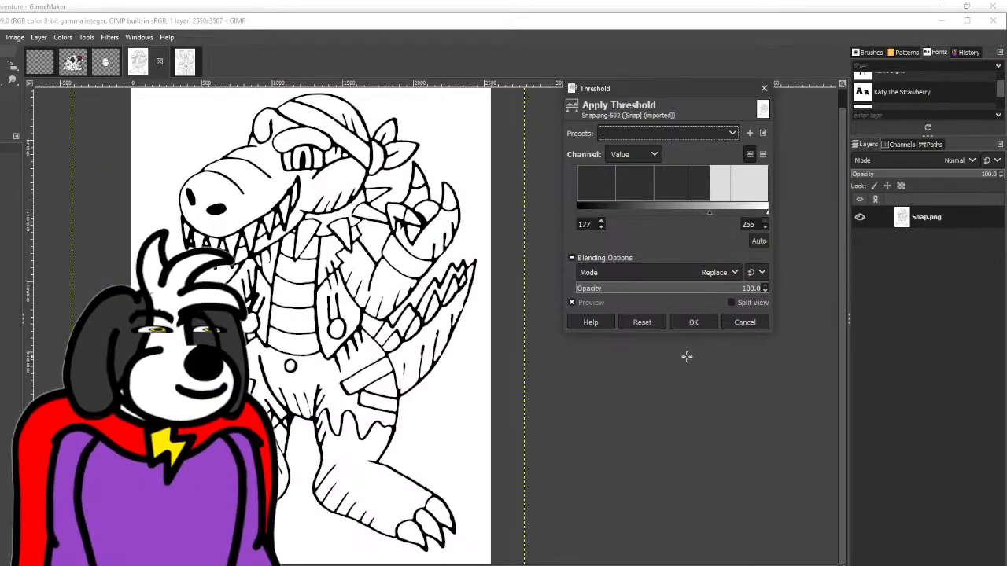
{"action": "left_click", "coordinate": [694, 322]}
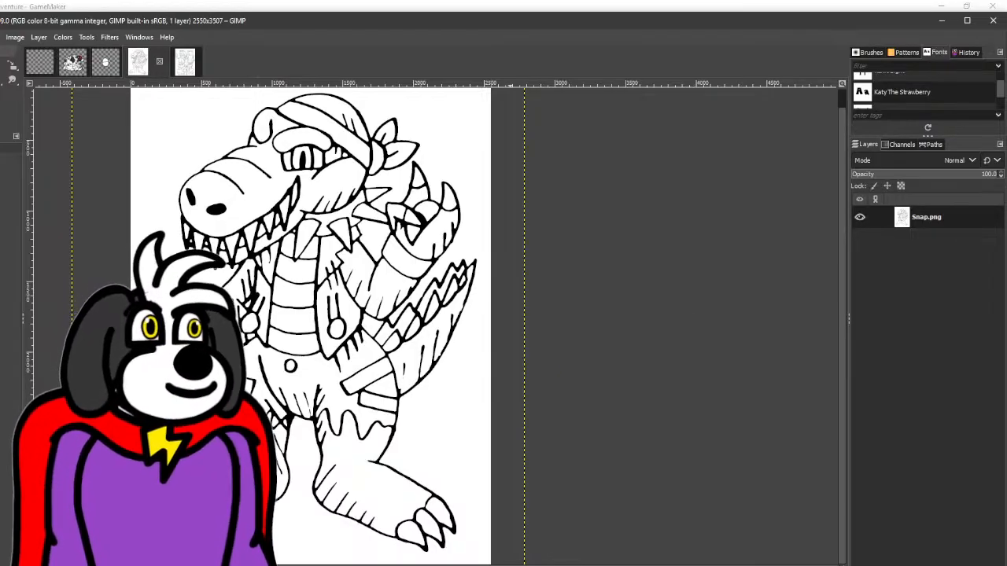
- Thicken the black outline around the inner claw of Snap's left-hand foot with the Pencil tool
{"action": "scroll", "coordinate": [203, 541], "scroll_direction": "up", "scroll_amount": 6}
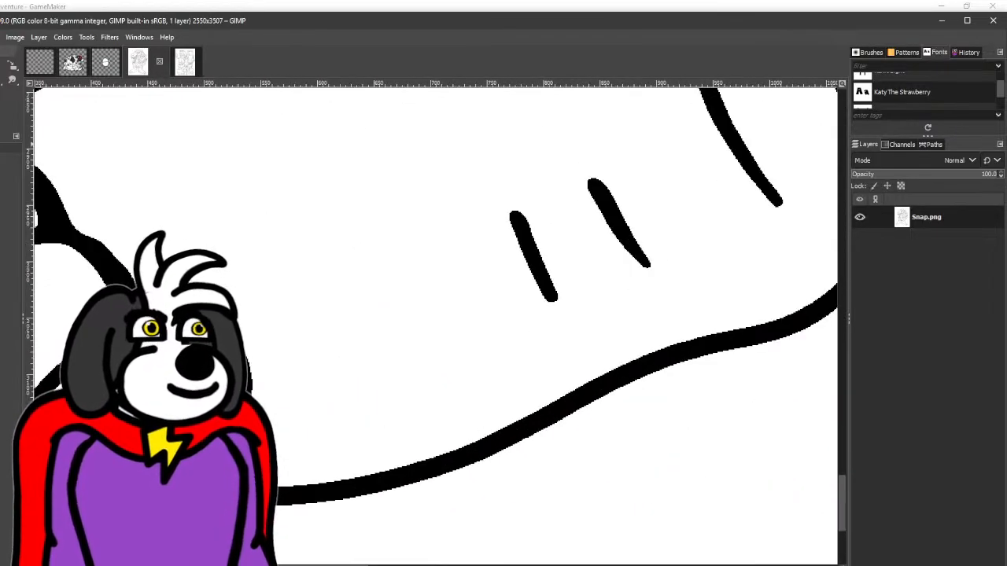
{"action": "key", "text": "n"}
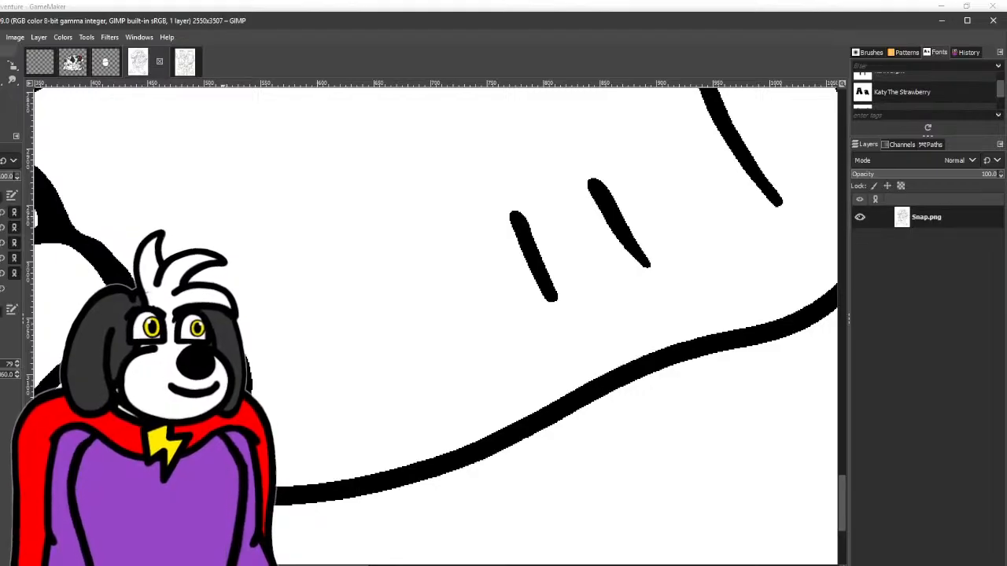
{"action": "left_click_drag", "start_coordinate": [283, 387], "coordinate": [394, 244]}
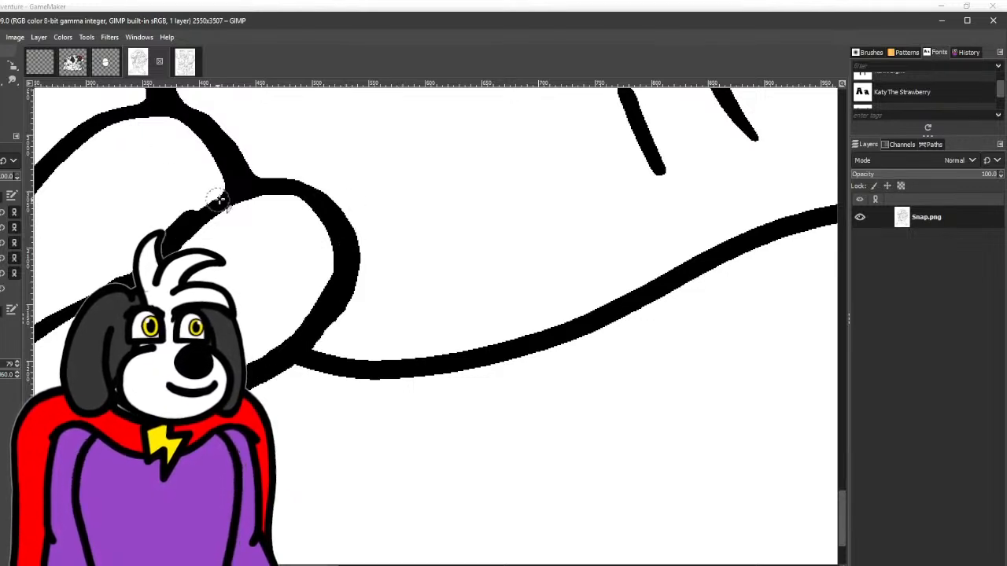
{"action": "mouse_move", "coordinate": [218, 199]}
{"action": "left_mouse_down"}
{"action": "mouse_move", "coordinate": [267, 182]}
{"action": "mouse_move", "coordinate": [316, 188]}
{"action": "mouse_move", "coordinate": [347, 227]}
{"action": "mouse_move", "coordinate": [351, 260]}
{"action": "left_mouse_up"}
- Thicken and smooth the black outlines of the claws on Snap's right-hand foot with the Pencil tool
{"action": "scroll", "coordinate": [354, 260], "scroll_direction": "down", "scroll_amount": 4}
{"action": "left_click_drag", "start_coordinate": [527, 236], "coordinate": [118, 236]}
{"action": "scroll", "coordinate": [431, 279], "scroll_direction": "up", "scroll_amount": 3}
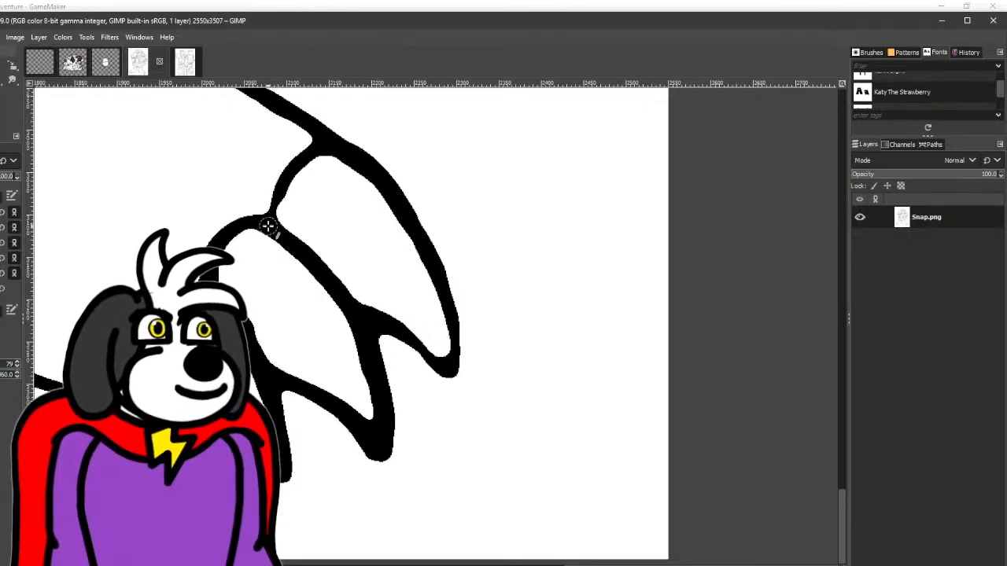
{"action": "mouse_move", "coordinate": [270, 224]}
{"action": "left_mouse_down"}
{"action": "mouse_move", "coordinate": [320, 140]}
{"action": "mouse_move", "coordinate": [372, 159]}
{"action": "mouse_move", "coordinate": [432, 245]}
{"action": "mouse_move", "coordinate": [453, 302]}
{"action": "mouse_move", "coordinate": [448, 386]}
{"action": "mouse_move", "coordinate": [384, 318]}
{"action": "mouse_move", "coordinate": [333, 297]}
{"action": "left_mouse_up"}
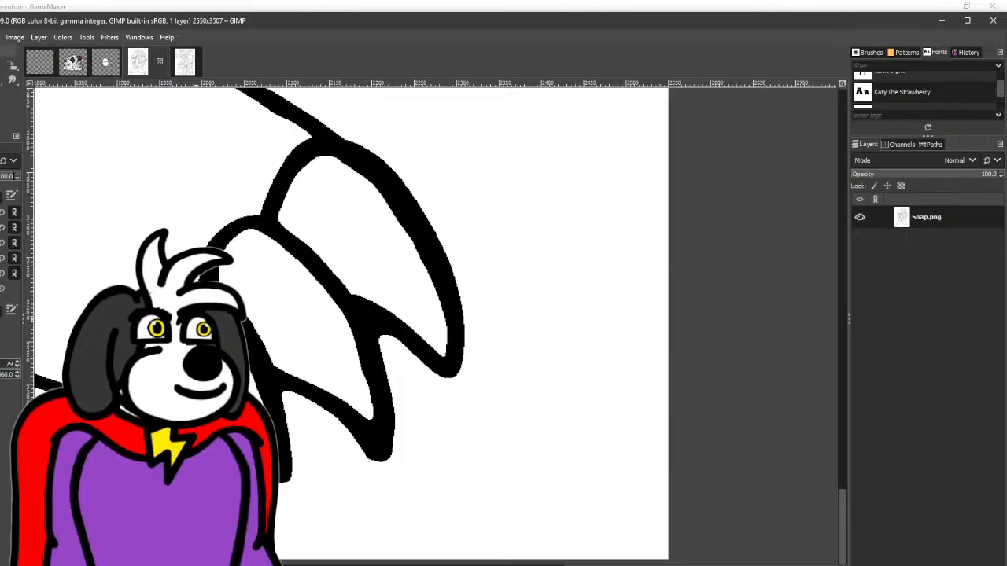
{"action": "left_click_drag", "start_coordinate": [195, 318], "coordinate": [511, 402]}
- Draw a smoother black sole outline on Snap's right-hand foot, curving from the heel to the first claw
{"action": "scroll", "coordinate": [557, 338], "scroll_direction": "down", "scroll_amount": 2}
{"action": "left_click_drag", "start_coordinate": [344, 386], "coordinate": [415, 334]}
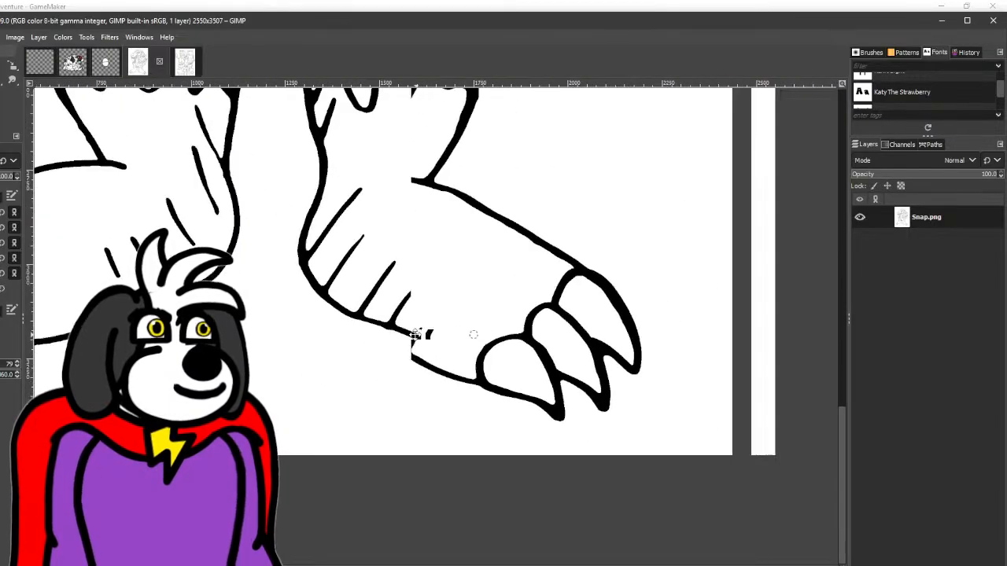
{"action": "scroll", "coordinate": [312, 351], "scroll_direction": "up", "scroll_amount": 1}
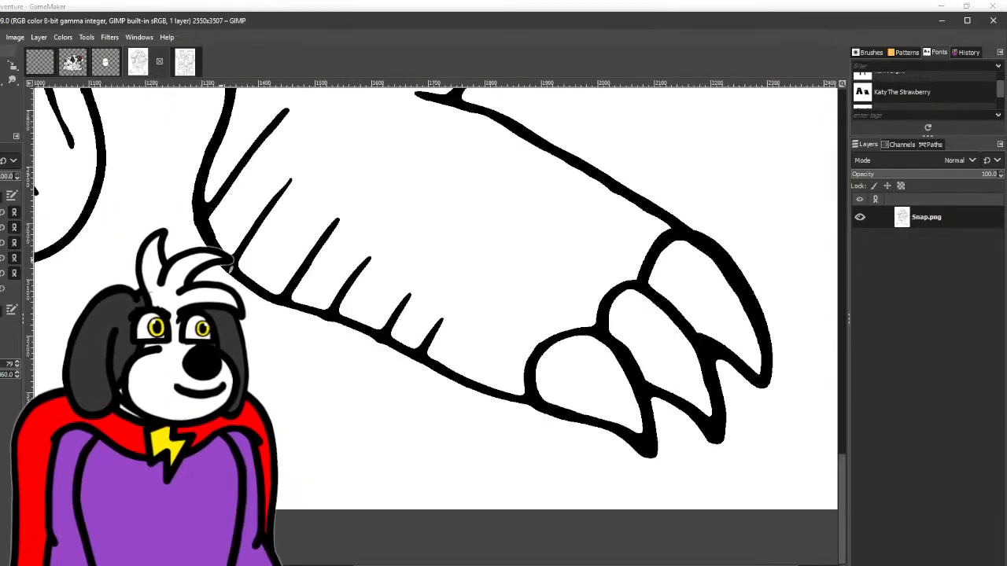
{"action": "mouse_move", "coordinate": [295, 293]}
{"action": "left_mouse_down"}
{"action": "mouse_move", "coordinate": [382, 315]}
{"action": "mouse_move", "coordinate": [480, 385]}
{"action": "mouse_move", "coordinate": [560, 406]}
{"action": "left_mouse_up"}
- Redraw the top outline of the right-hand foot as a rounder curve from ankle to outer claw and erase the old line beneath
{"action": "left_click_drag", "start_coordinate": [551, 329], "coordinate": [353, 423]}
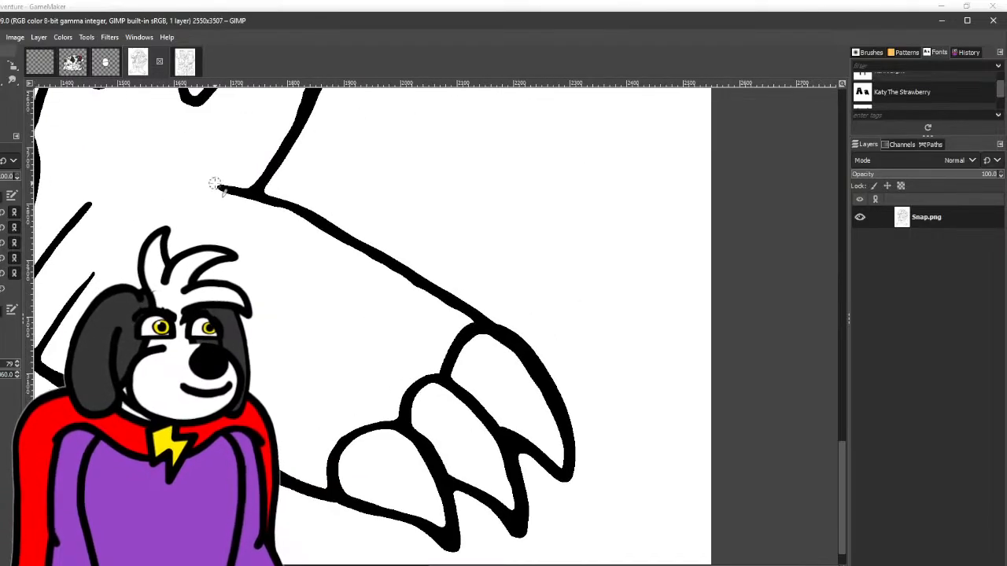
{"action": "mouse_move", "coordinate": [214, 183]}
{"action": "left_mouse_down"}
{"action": "mouse_move", "coordinate": [292, 203]}
{"action": "mouse_move", "coordinate": [446, 279]}
{"action": "mouse_move", "coordinate": [506, 342]}
{"action": "mouse_move", "coordinate": [496, 346]}
{"action": "left_mouse_up"}
{"action": "scroll", "coordinate": [208, 204], "scroll_direction": "up", "scroll_amount": 1}
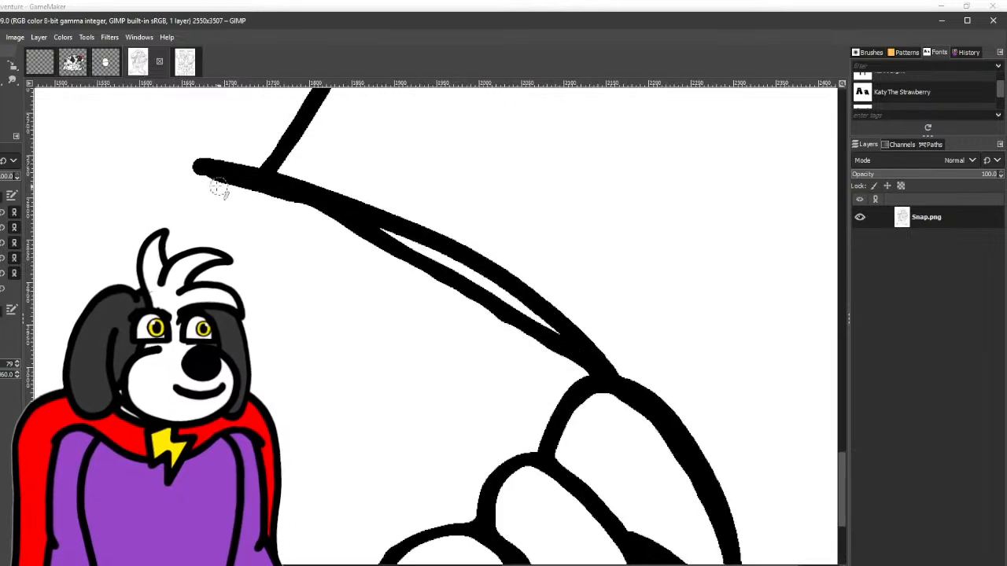
{"action": "mouse_move", "coordinate": [199, 169]}
{"action": "left_mouse_down"}
{"action": "mouse_move", "coordinate": [338, 216]}
{"action": "mouse_move", "coordinate": [433, 264]}
{"action": "mouse_move", "coordinate": [541, 327]}
{"action": "mouse_move", "coordinate": [595, 386]}
{"action": "mouse_move", "coordinate": [563, 342]}
{"action": "mouse_move", "coordinate": [297, 232]}
{"action": "mouse_move", "coordinate": [481, 311]}
{"action": "mouse_move", "coordinate": [560, 362]}
{"action": "left_mouse_up"}
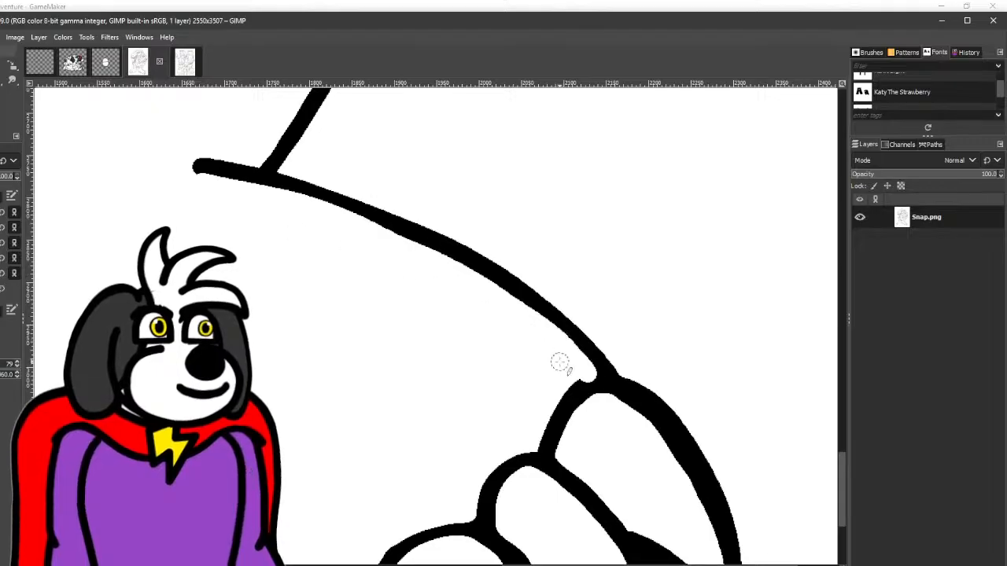
- Erase the old line below the new sole curve and clean up the remaining single outline up to the first claw
{"action": "left_click_drag", "start_coordinate": [432, 470], "coordinate": [573, 231]}
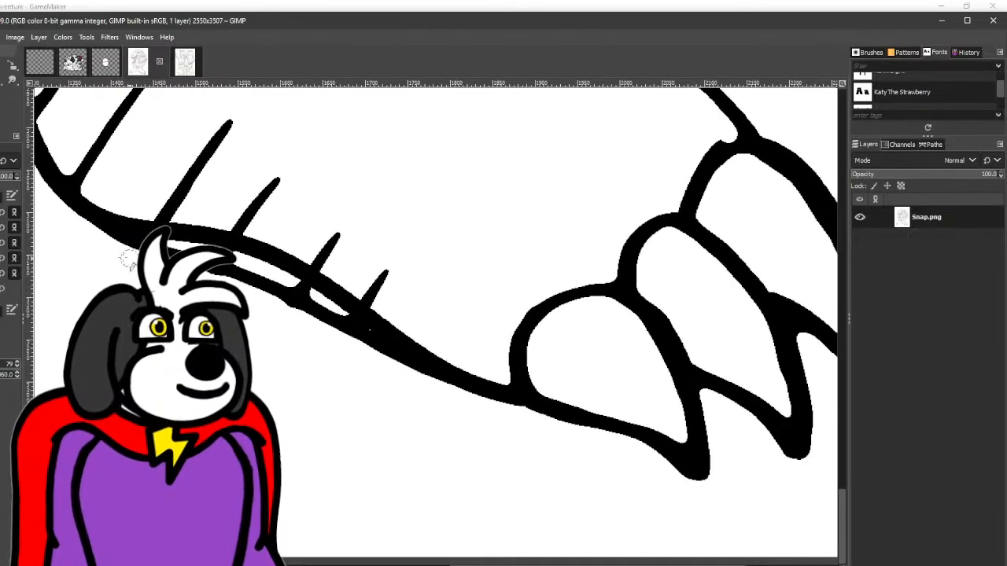
{"action": "mouse_move", "coordinate": [292, 289]}
{"action": "left_mouse_down"}
{"action": "mouse_move", "coordinate": [393, 353]}
{"action": "mouse_move", "coordinate": [528, 416]}
{"action": "left_mouse_up"}
{"action": "left_click_drag", "start_coordinate": [322, 324], "coordinate": [126, 250]}
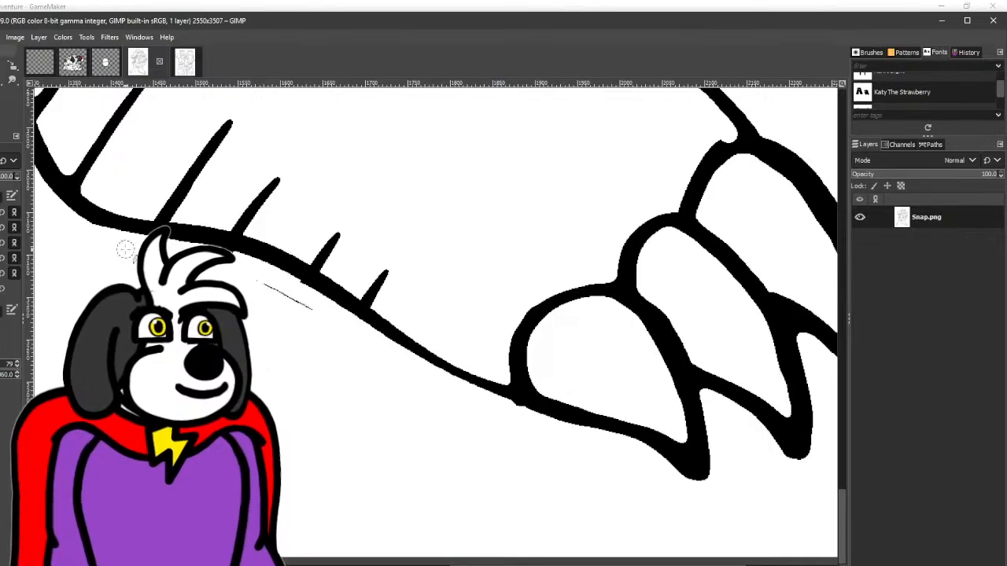
{"action": "mouse_move", "coordinate": [290, 283]}
{"action": "left_mouse_down"}
{"action": "mouse_move", "coordinate": [326, 318]}
{"action": "mouse_move", "coordinate": [528, 410]}
{"action": "mouse_move", "coordinate": [489, 399]}
{"action": "left_mouse_up"}
- Fill the notch in the black outline where the top of the right-hand foot meets the outer claw
{"action": "scroll", "coordinate": [373, 361], "scroll_direction": "left", "scroll_amount": 1}
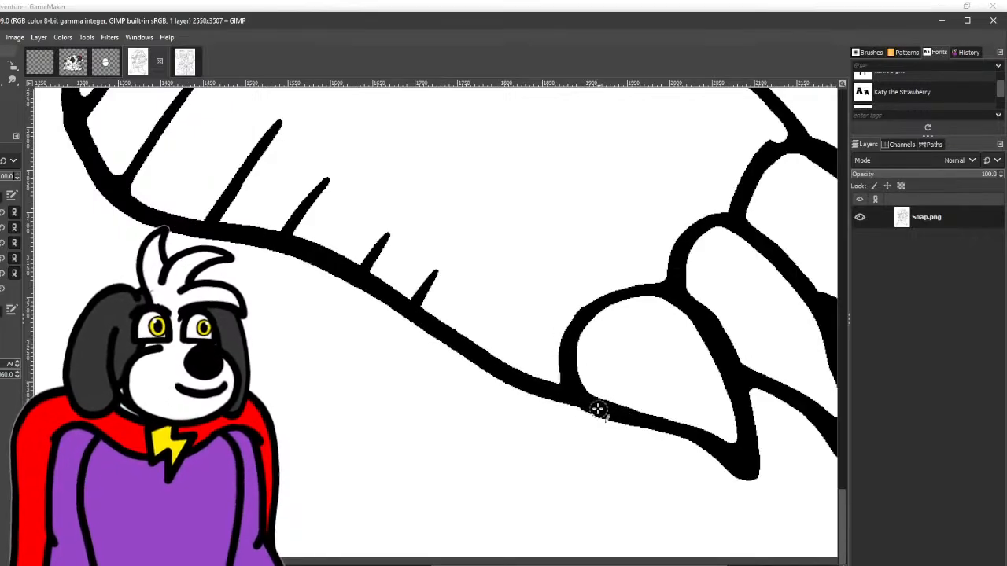
{"action": "mouse_move", "coordinate": [562, 334]}
{"action": "left_mouse_down"}
{"action": "mouse_move", "coordinate": [639, 281]}
{"action": "mouse_move", "coordinate": [677, 293]}
{"action": "mouse_move", "coordinate": [718, 340]}
{"action": "mouse_move", "coordinate": [480, 392]}
{"action": "mouse_move", "coordinate": [428, 387]}
{"action": "mouse_move", "coordinate": [394, 438]}
{"action": "left_mouse_up"}
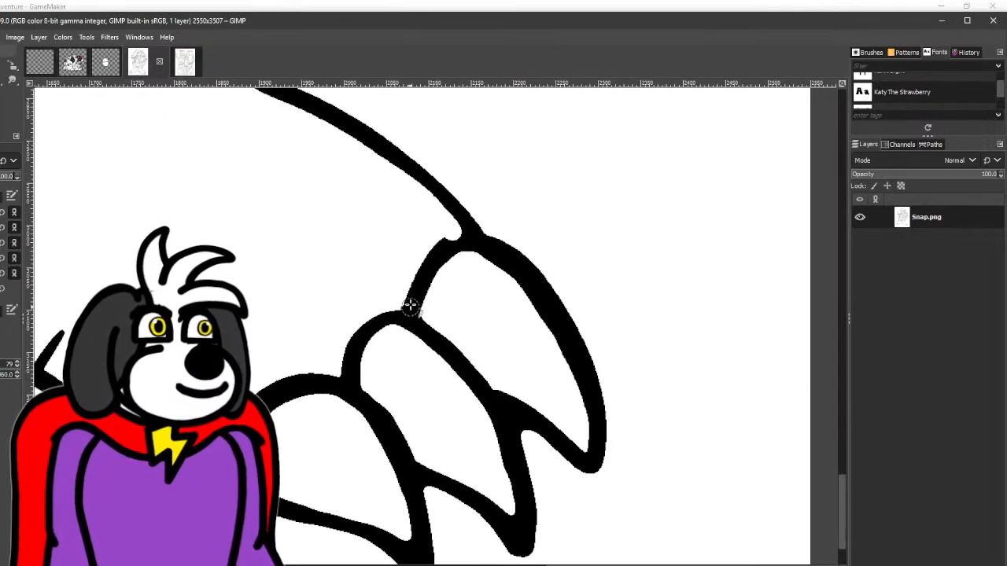
{"action": "scroll", "coordinate": [589, 418], "scroll_direction": "down", "scroll_amount": 4}
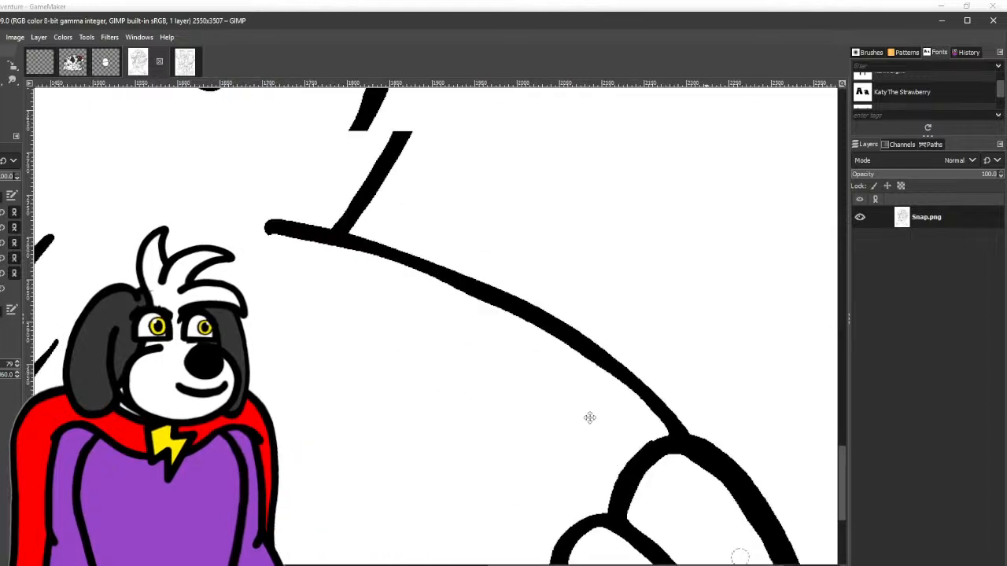
{"action": "scroll", "coordinate": [526, 268], "scroll_direction": "up", "scroll_amount": 1}
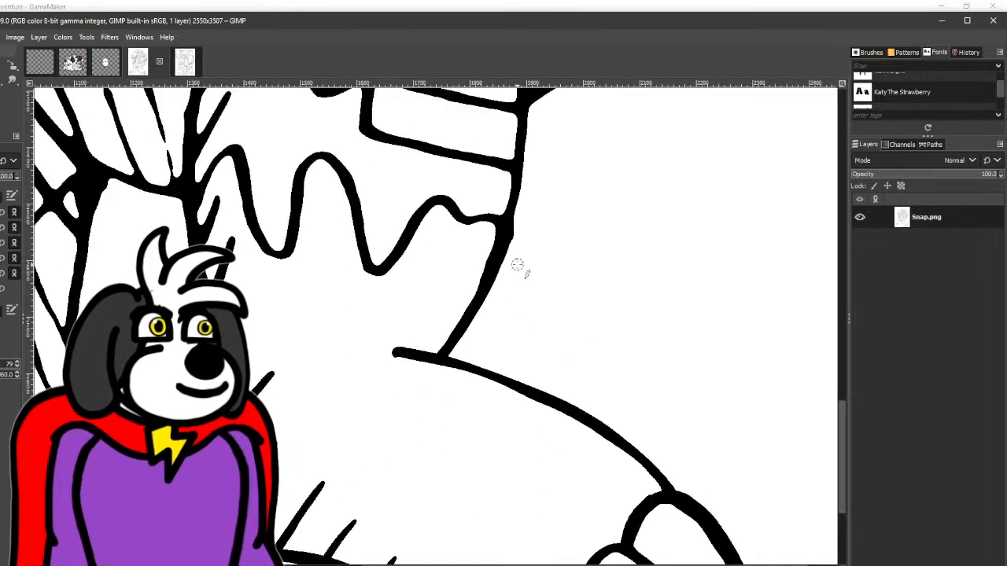
{"action": "scroll", "coordinate": [519, 271], "scroll_direction": "down", "scroll_amount": 1}
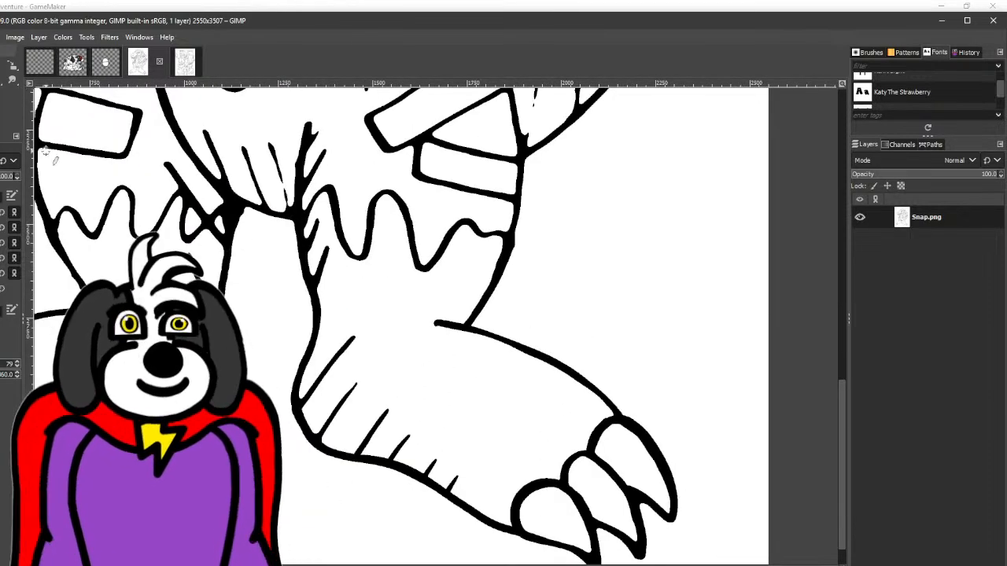
{"action": "left_click_drag", "start_coordinate": [171, 240], "coordinate": [299, 194]}
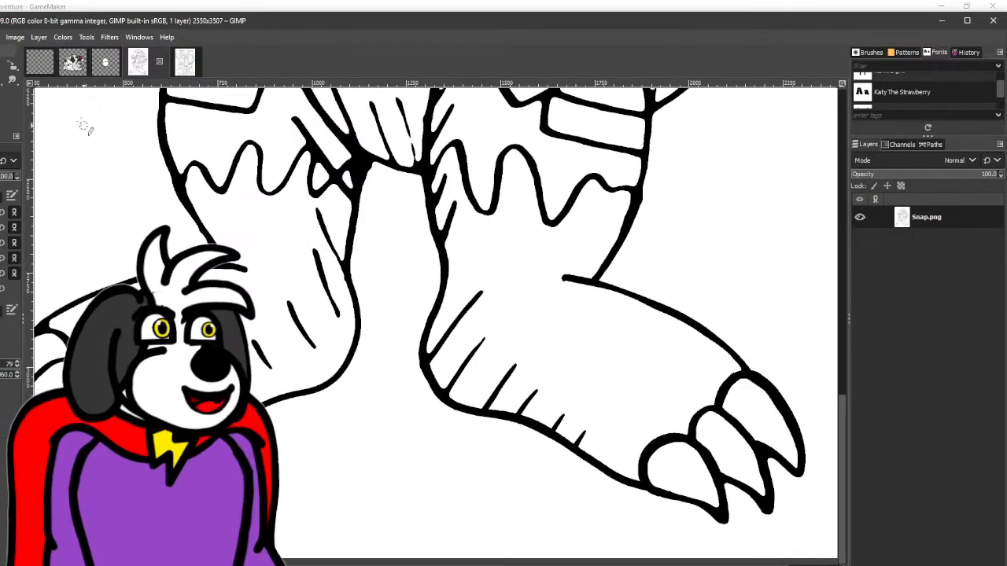
{"action": "scroll", "coordinate": [397, 261], "scroll_direction": "down", "scroll_amount": 1}
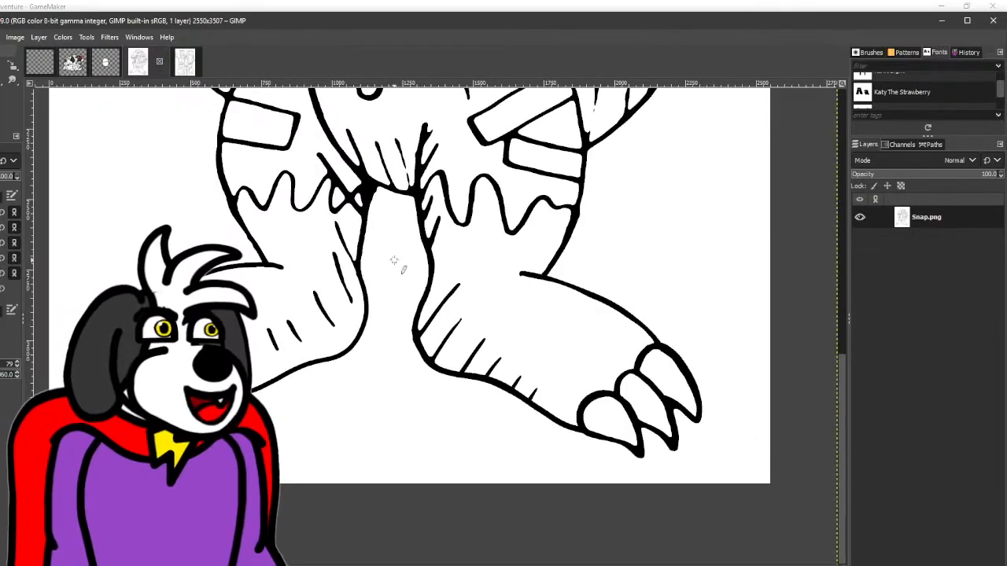
- Clean up the inner outline of Snap's bandana knot, erasing the notch near its upper corner and straightening the adjoining black edge
{"action": "scroll", "coordinate": [228, 232], "scroll_direction": "up", "scroll_amount": 3}
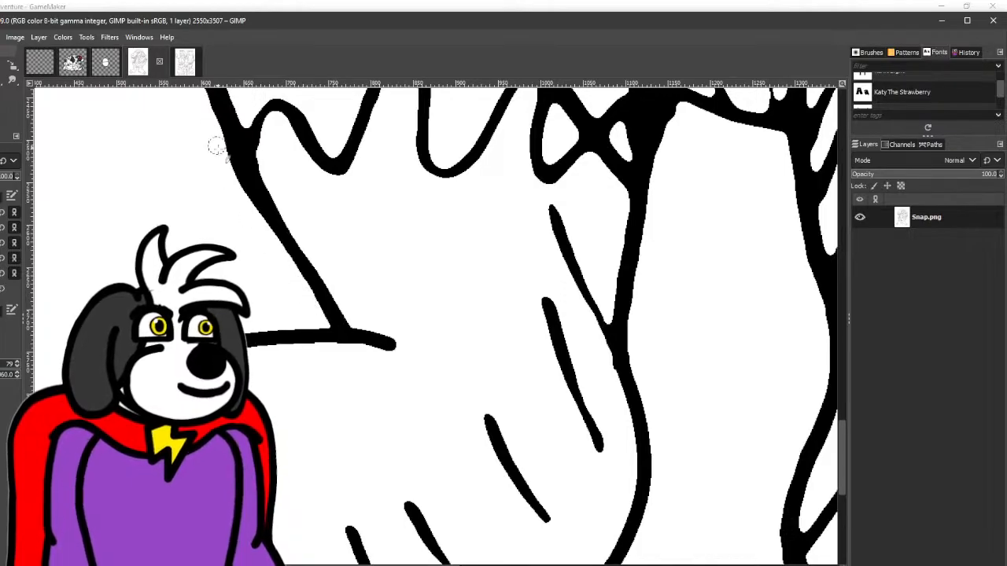
{"action": "scroll", "coordinate": [287, 272], "scroll_direction": "down", "scroll_amount": 4}
{"action": "scroll", "coordinate": [289, 269], "scroll_direction": "up", "scroll_amount": 5}
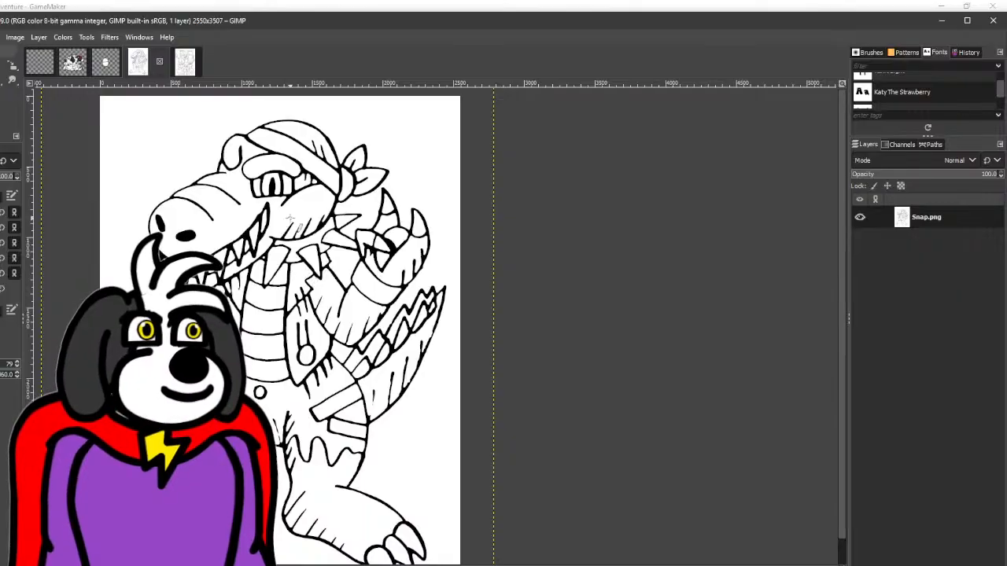
{"action": "scroll", "coordinate": [229, 142], "scroll_direction": "up", "scroll_amount": 6}
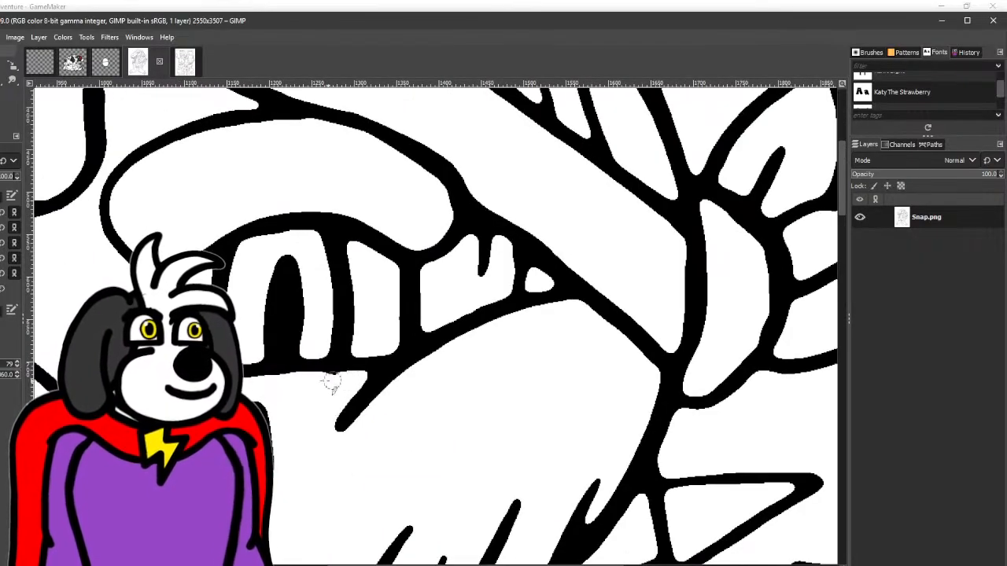
{"action": "scroll", "coordinate": [292, 353], "scroll_direction": "down", "scroll_amount": 4}
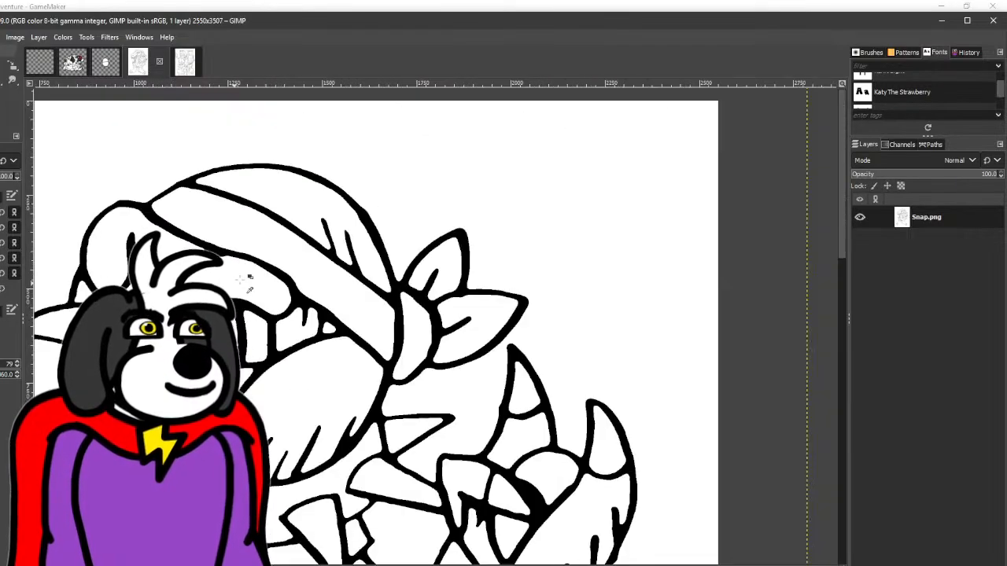
{"action": "scroll", "coordinate": [324, 280], "scroll_direction": "up", "scroll_amount": 5}
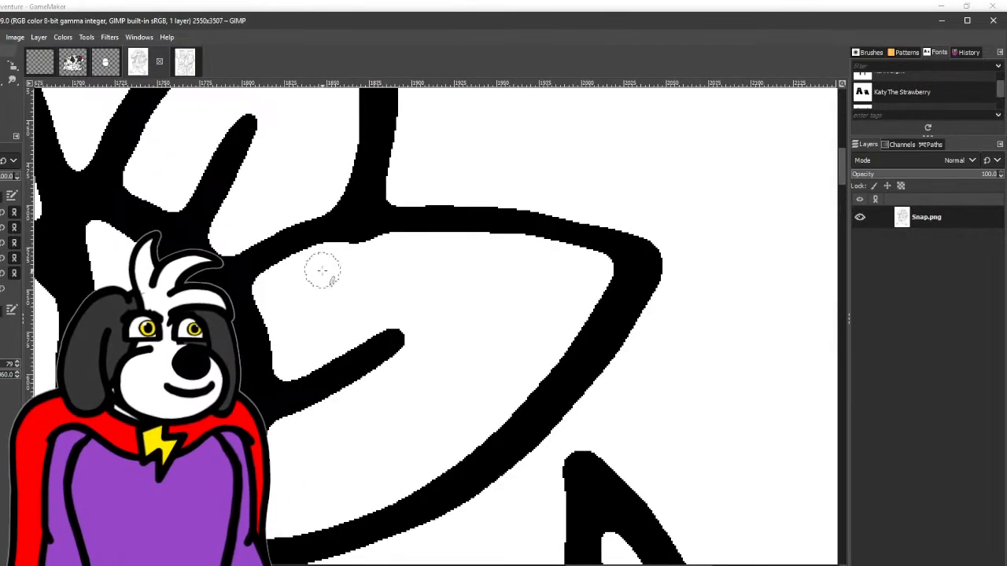
{"action": "left_click_drag", "start_coordinate": [264, 350], "coordinate": [376, 192]}
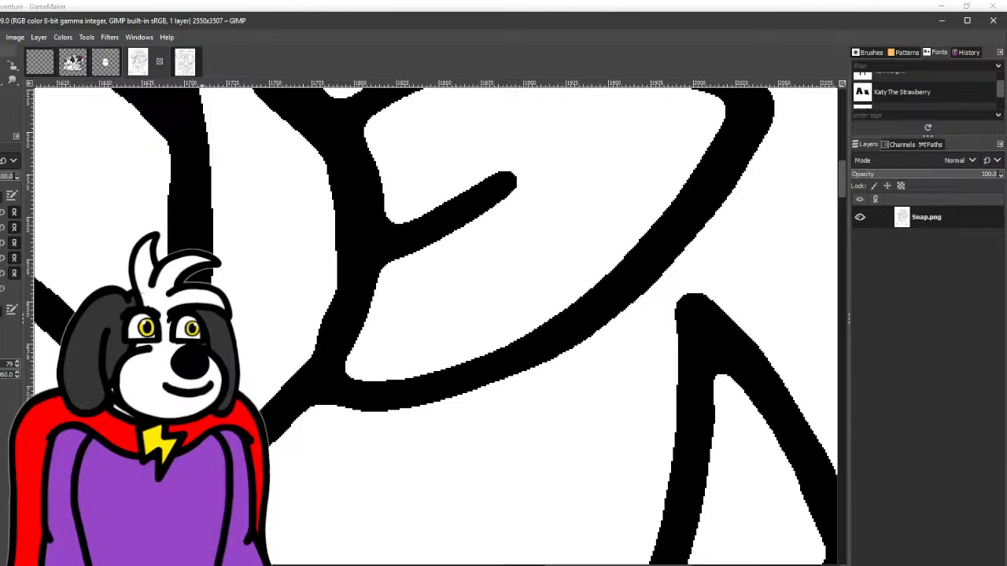
{"action": "left_click_drag", "start_coordinate": [264, 143], "coordinate": [254, 254]}
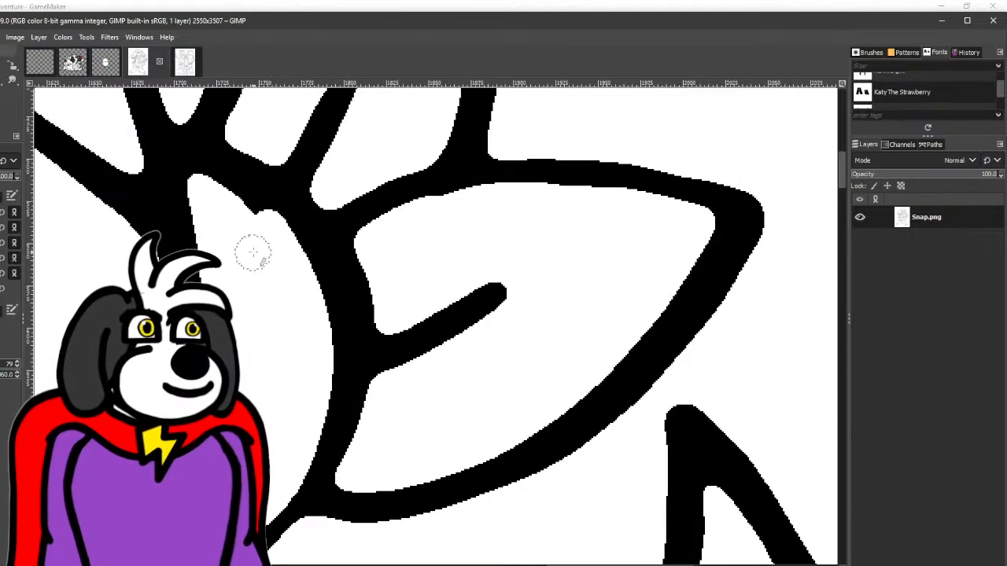
{"action": "left_click_drag", "start_coordinate": [206, 189], "coordinate": [195, 178]}
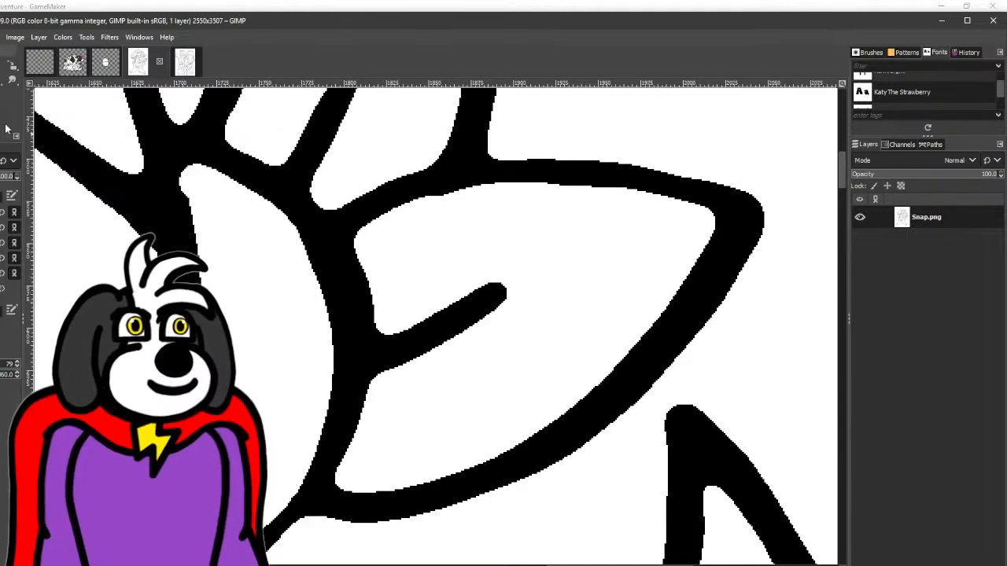
{"action": "left_click_drag", "start_coordinate": [172, 167], "coordinate": [171, 181]}
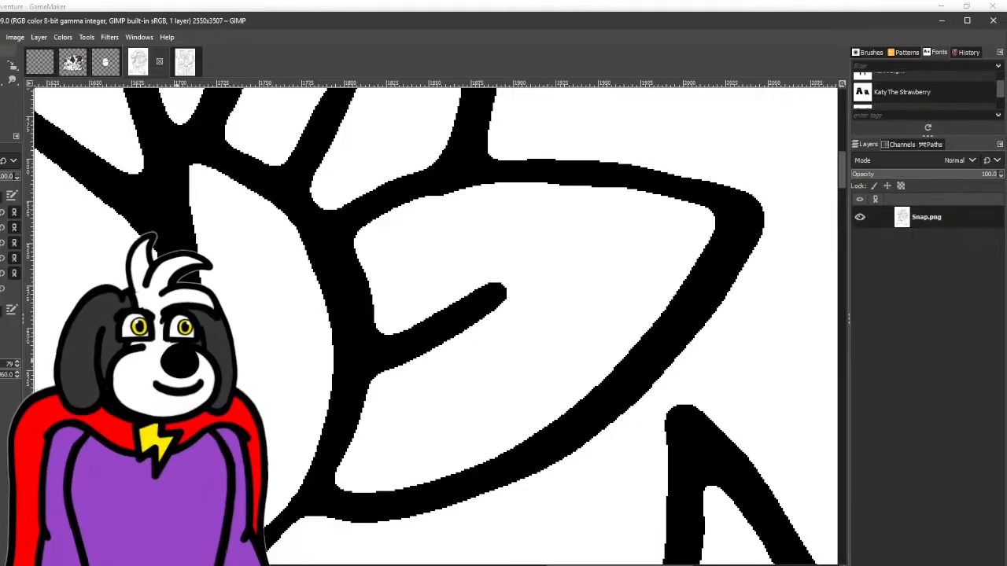
- Even out the black outline along the bandana knot's outer curve and the upper edge of the right bandana tail
{"action": "scroll", "coordinate": [44, 198], "scroll_direction": "down", "scroll_amount": 2}
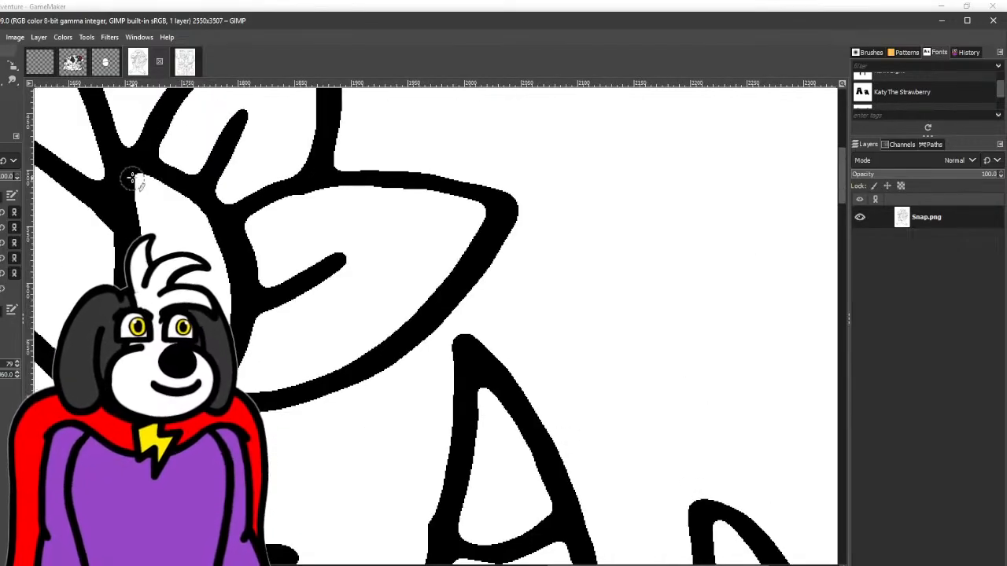
{"action": "mouse_move", "coordinate": [145, 168]}
{"action": "left_mouse_down"}
{"action": "mouse_move", "coordinate": [188, 189]}
{"action": "mouse_move", "coordinate": [223, 225]}
{"action": "left_mouse_up"}
{"action": "scroll", "coordinate": [244, 346], "scroll_direction": "down", "scroll_amount": 3}
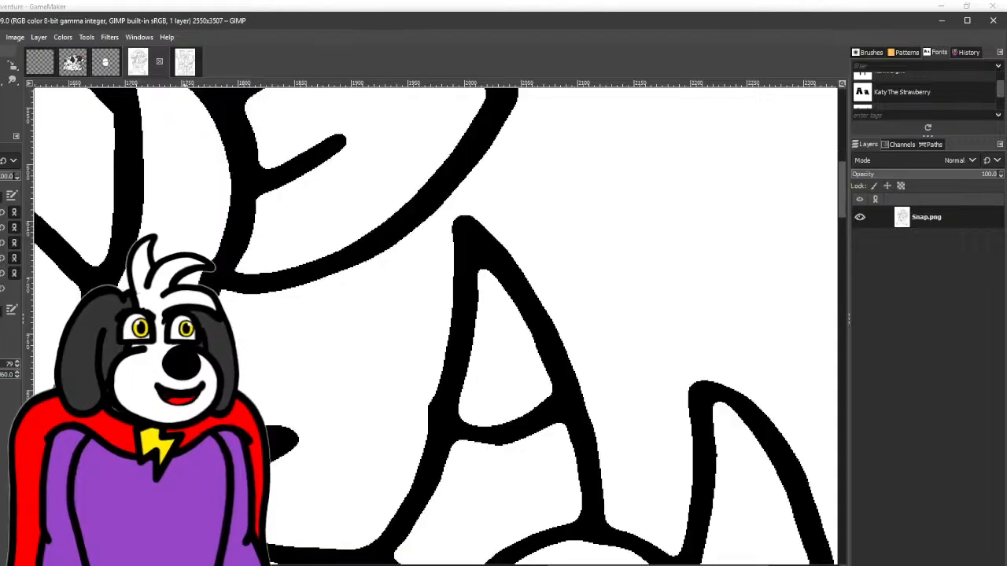
{"action": "scroll", "coordinate": [244, 346], "scroll_direction": "up", "scroll_amount": 3}
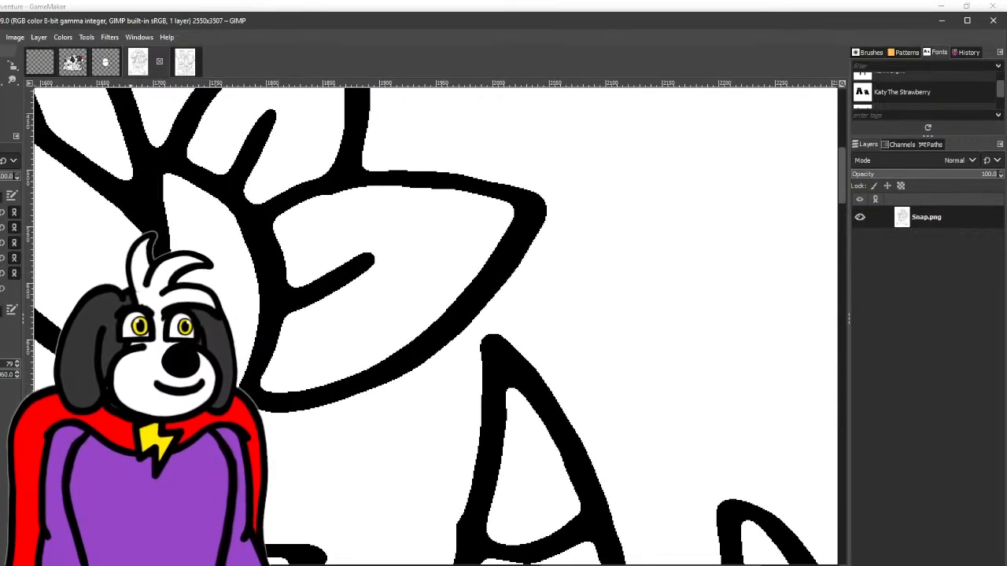
{"action": "mouse_move", "coordinate": [268, 299]}
{"action": "left_mouse_down"}
{"action": "mouse_move", "coordinate": [260, 249]}
{"action": "mouse_move", "coordinate": [234, 206]}
{"action": "mouse_move", "coordinate": [195, 172]}
{"action": "mouse_move", "coordinate": [141, 158]}
{"action": "left_mouse_up"}
{"action": "mouse_move", "coordinate": [269, 213]}
{"action": "left_mouse_down"}
{"action": "mouse_move", "coordinate": [366, 177]}
{"action": "mouse_move", "coordinate": [433, 177]}
{"action": "mouse_move", "coordinate": [551, 208]}
{"action": "left_mouse_up"}
{"action": "scroll", "coordinate": [548, 209], "scroll_direction": "down", "scroll_amount": 4}
{"action": "left_click_drag", "start_coordinate": [579, 245], "coordinate": [280, 181]}
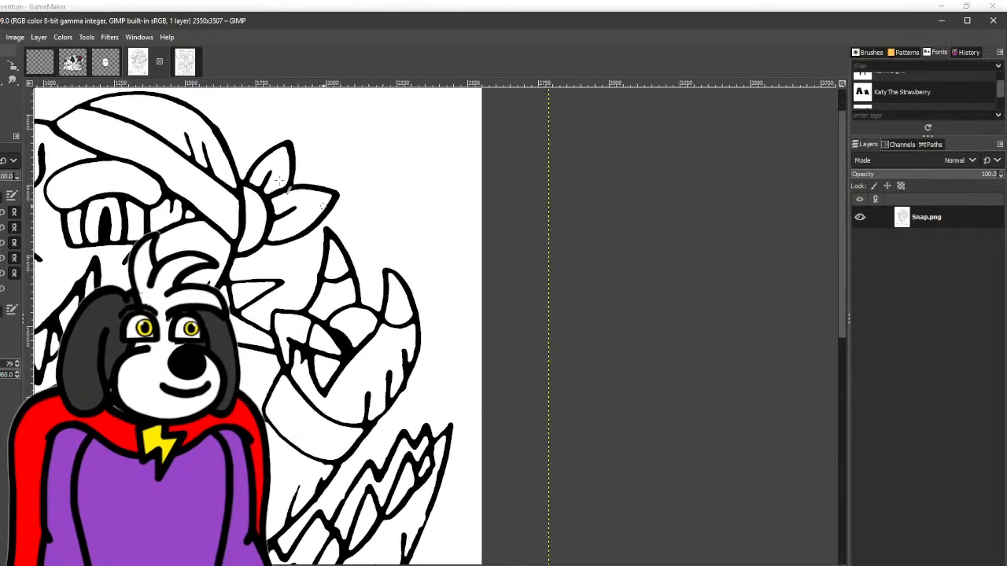
- Erase the short stub inside Snap's raised hand and smooth the palm's inner outline into one continuous curve
{"action": "scroll", "coordinate": [268, 272], "scroll_direction": "up", "scroll_amount": 3}
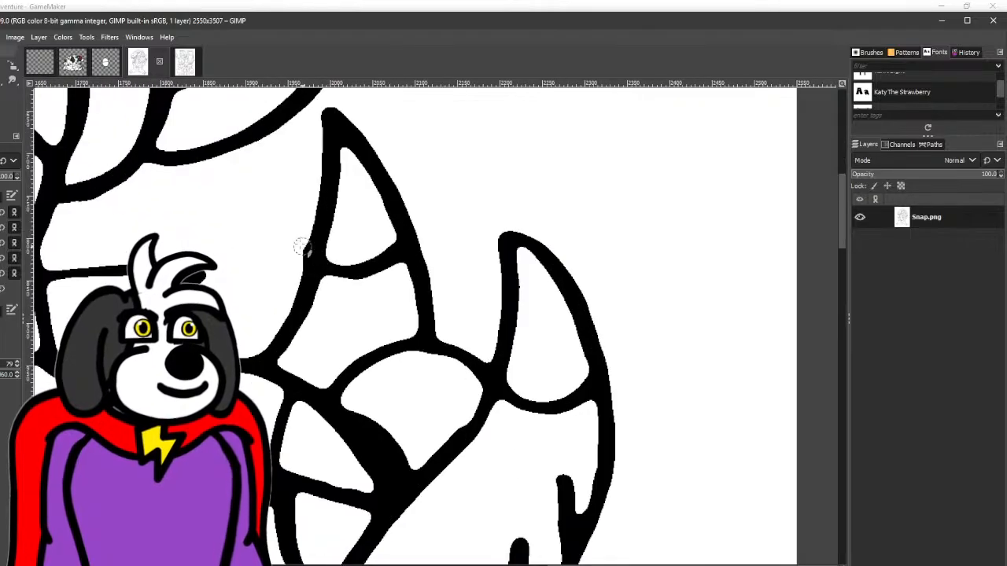
{"action": "scroll", "coordinate": [272, 309], "scroll_direction": "down", "scroll_amount": 1}
{"action": "scroll", "coordinate": [267, 310], "scroll_direction": "down", "scroll_amount": 1}
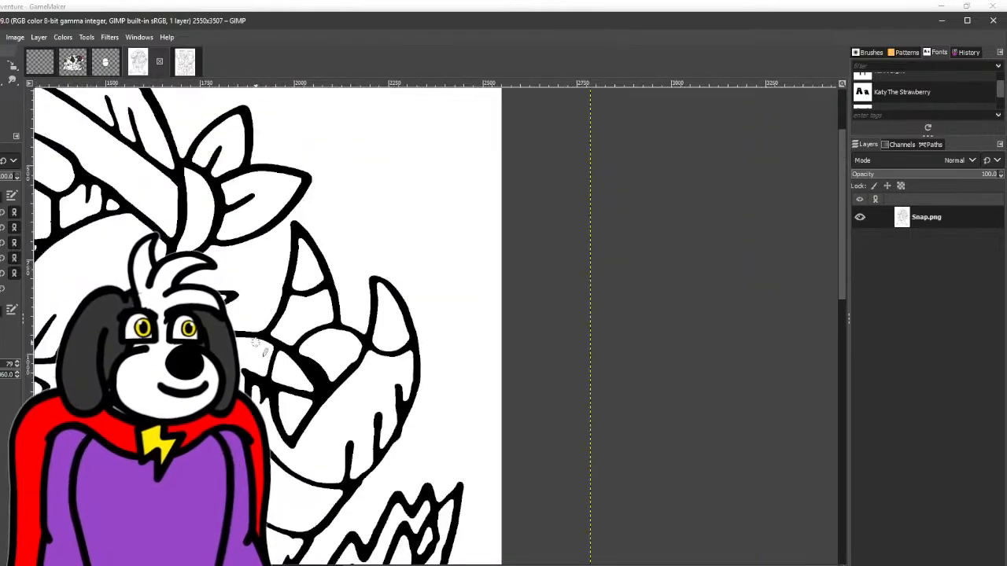
{"action": "mouse_move", "coordinate": [252, 349]}
{"action": "left_mouse_down"}
{"action": "mouse_move", "coordinate": [283, 264]}
{"action": "mouse_move", "coordinate": [449, 227]}
{"action": "left_mouse_up"}
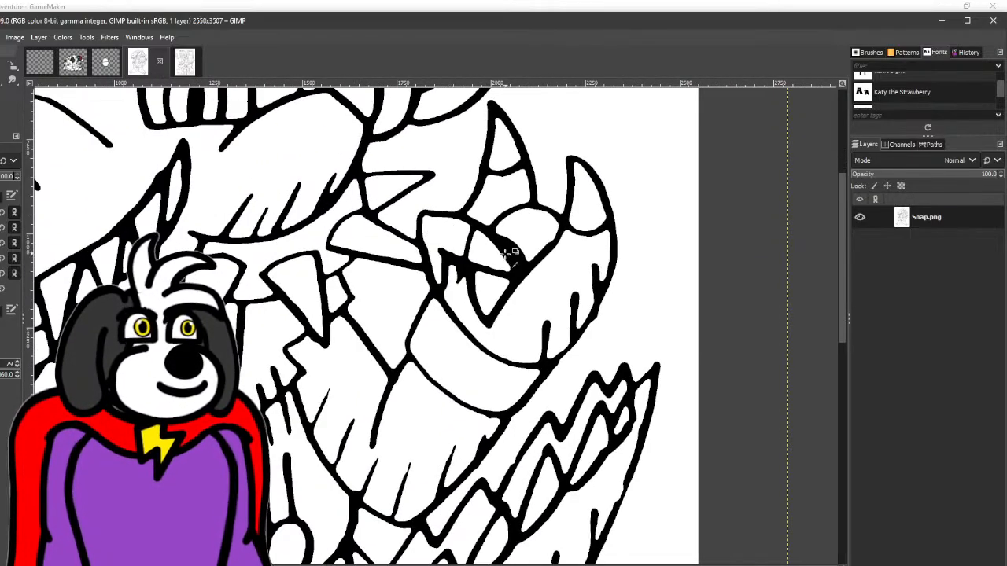
{"action": "scroll", "coordinate": [507, 254], "scroll_direction": "up", "scroll_amount": 3}
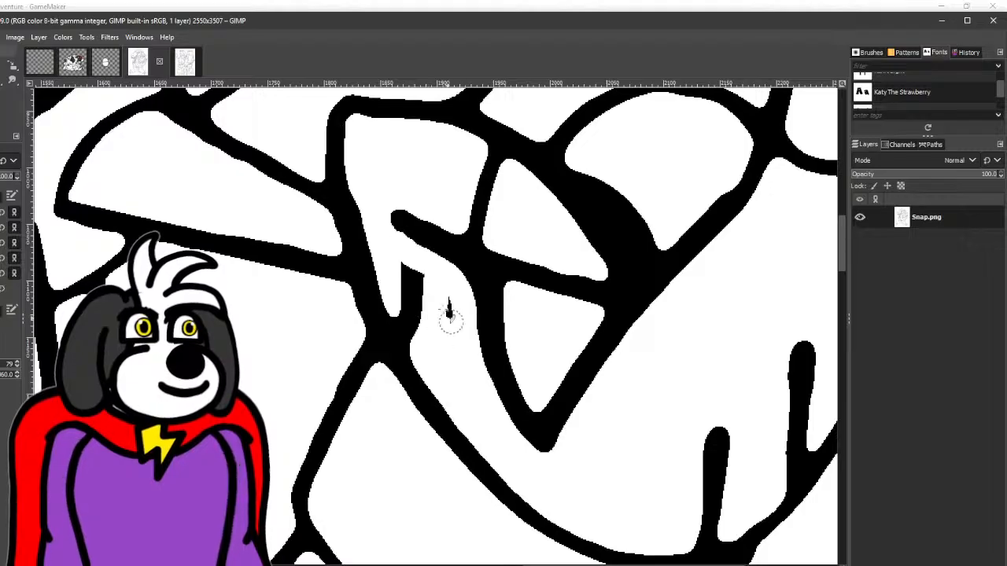
{"action": "left_click_drag", "start_coordinate": [434, 294], "coordinate": [395, 253]}
{"action": "mouse_move", "coordinate": [356, 130]}
{"action": "left_mouse_down"}
{"action": "mouse_move", "coordinate": [373, 249]}
{"action": "mouse_move", "coordinate": [394, 307]}
{"action": "mouse_move", "coordinate": [440, 375]}
{"action": "mouse_move", "coordinate": [412, 285]}
{"action": "left_mouse_up"}
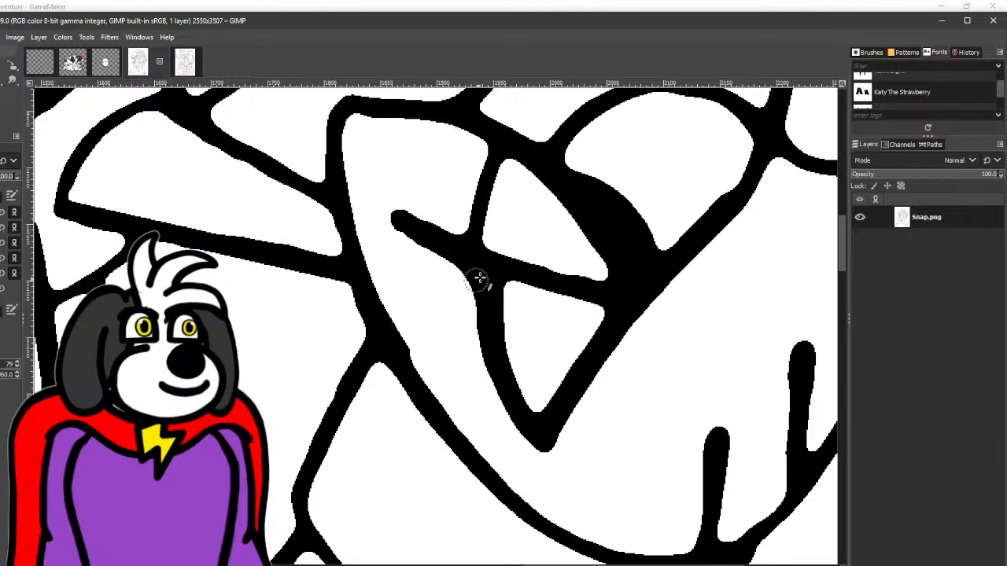
- Erase the thick black shading and rough outline segments around the pointed thumb of the raised hand
{"action": "scroll", "coordinate": [479, 279], "scroll_direction": "right", "scroll_amount": 5}
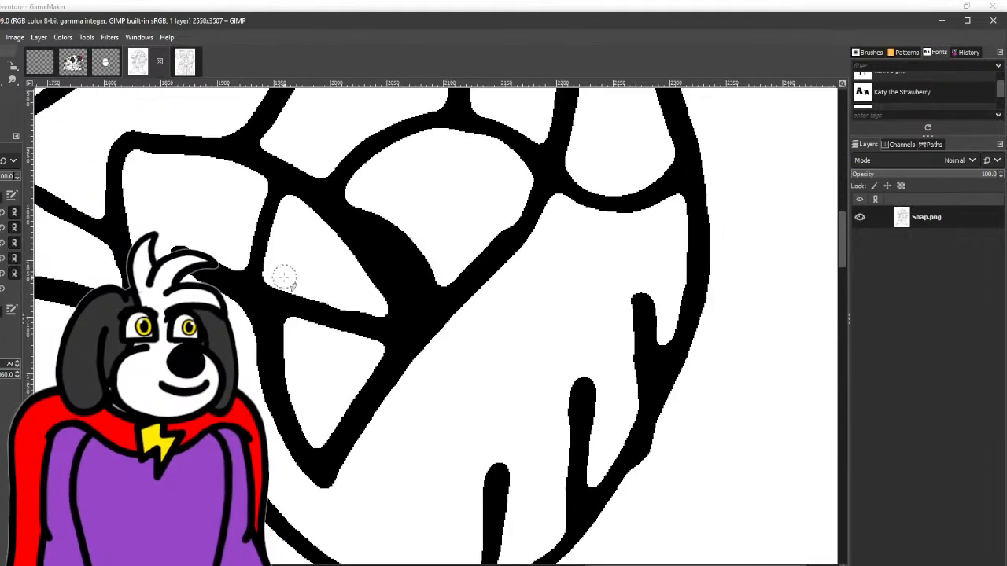
{"action": "scroll", "coordinate": [285, 277], "scroll_direction": "down", "scroll_amount": 5}
{"action": "scroll", "coordinate": [292, 241], "scroll_direction": "up", "scroll_amount": 5}
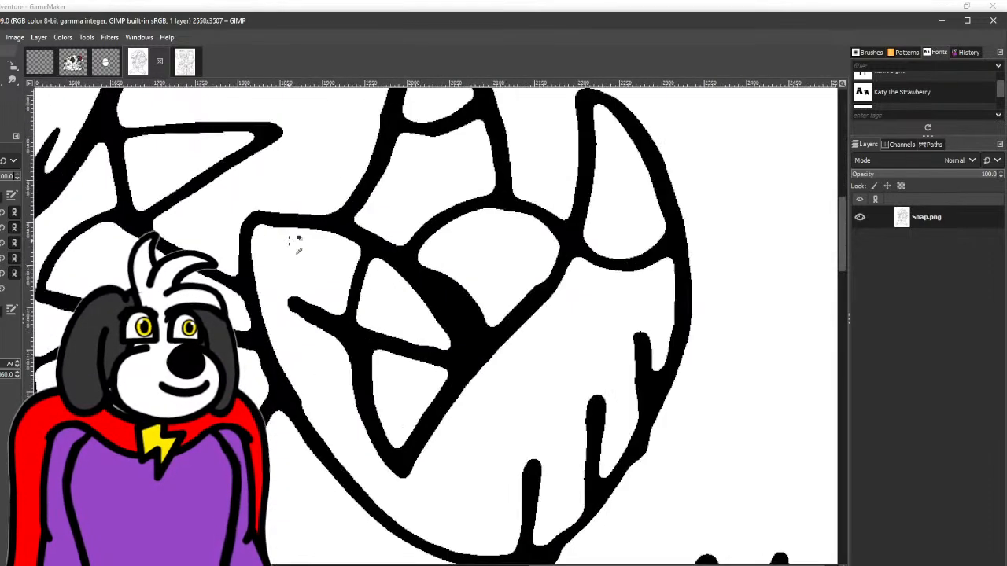
{"action": "scroll", "coordinate": [291, 240], "scroll_direction": "up", "scroll_amount": 3}
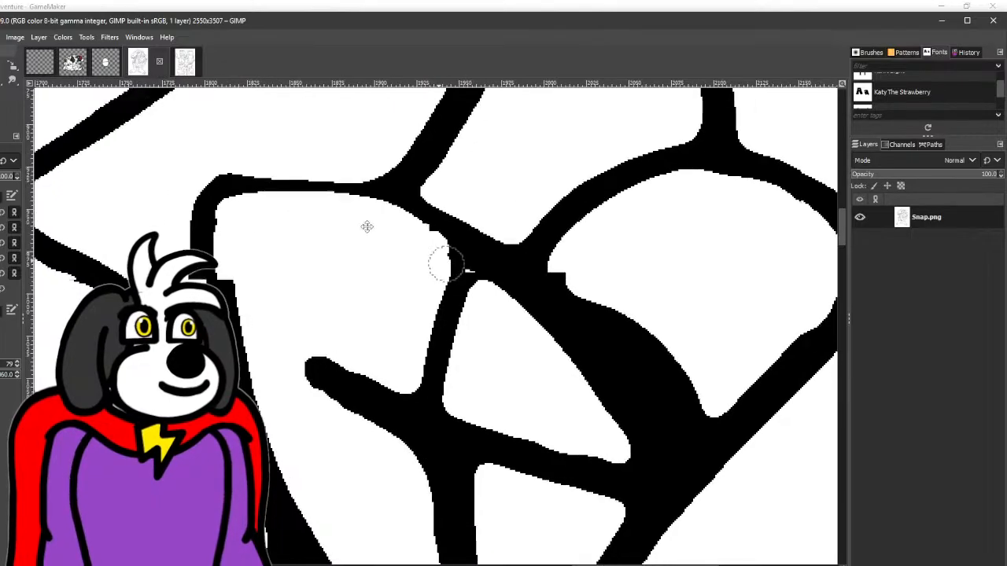
{"action": "scroll", "coordinate": [367, 227], "scroll_direction": "down", "scroll_amount": 1}
{"action": "mouse_move", "coordinate": [334, 206]}
{"action": "left_mouse_down"}
{"action": "mouse_move", "coordinate": [424, 245]}
{"action": "mouse_move", "coordinate": [517, 335]}
{"action": "mouse_move", "coordinate": [589, 471]}
{"action": "mouse_move", "coordinate": [291, 337]}
{"action": "left_mouse_up"}
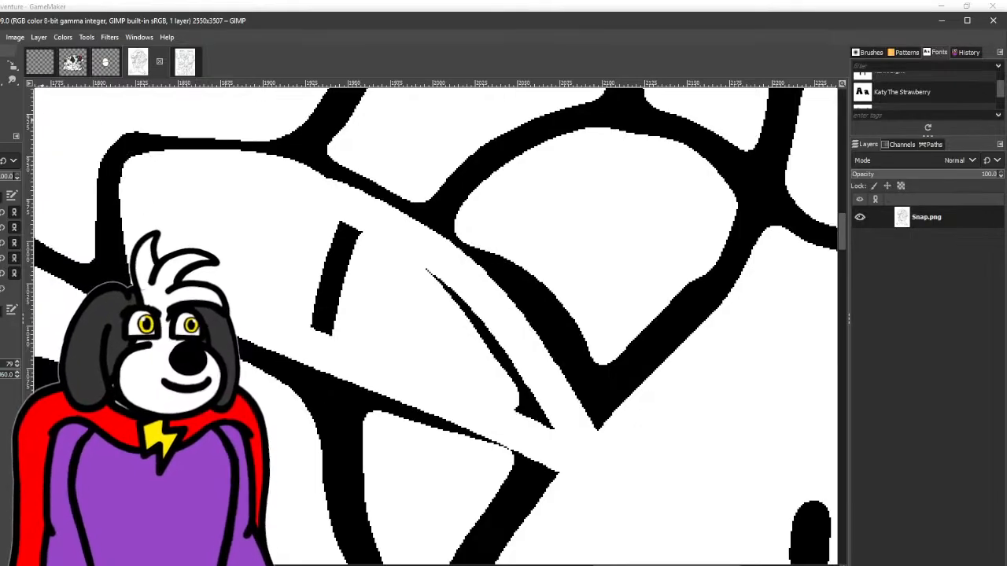
- Redraw the thumb and its claw with even black outlines meeting at a point, and erase the leftover black wedge inside
{"action": "mouse_move", "coordinate": [115, 277]}
{"action": "left_mouse_down"}
{"action": "mouse_move", "coordinate": [111, 169]}
{"action": "mouse_move", "coordinate": [138, 128]}
{"action": "mouse_move", "coordinate": [355, 177]}
{"action": "mouse_move", "coordinate": [505, 267]}
{"action": "mouse_move", "coordinate": [559, 345]}
{"action": "mouse_move", "coordinate": [616, 484]}
{"action": "mouse_move", "coordinate": [545, 470]}
{"action": "mouse_move", "coordinate": [250, 340]}
{"action": "mouse_move", "coordinate": [330, 299]}
{"action": "mouse_move", "coordinate": [358, 234]}
{"action": "mouse_move", "coordinate": [399, 195]}
{"action": "mouse_move", "coordinate": [368, 214]}
{"action": "left_mouse_up"}
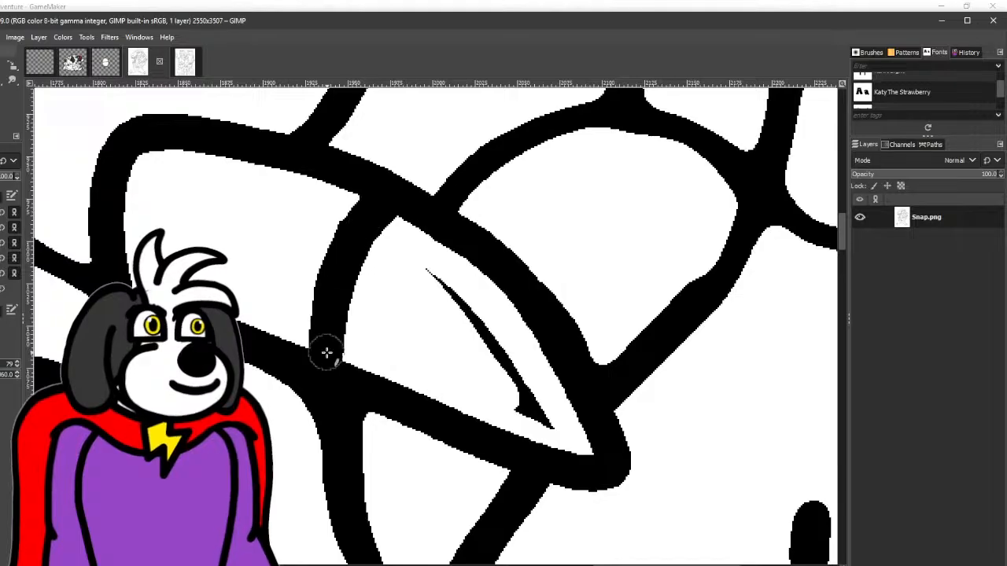
{"action": "mouse_move", "coordinate": [554, 425]}
{"action": "left_mouse_down"}
{"action": "mouse_move", "coordinate": [526, 405]}
{"action": "mouse_move", "coordinate": [442, 289]}
{"action": "mouse_move", "coordinate": [405, 263]}
{"action": "left_mouse_up"}
{"action": "scroll", "coordinate": [443, 348], "scroll_direction": "down", "scroll_amount": 3}
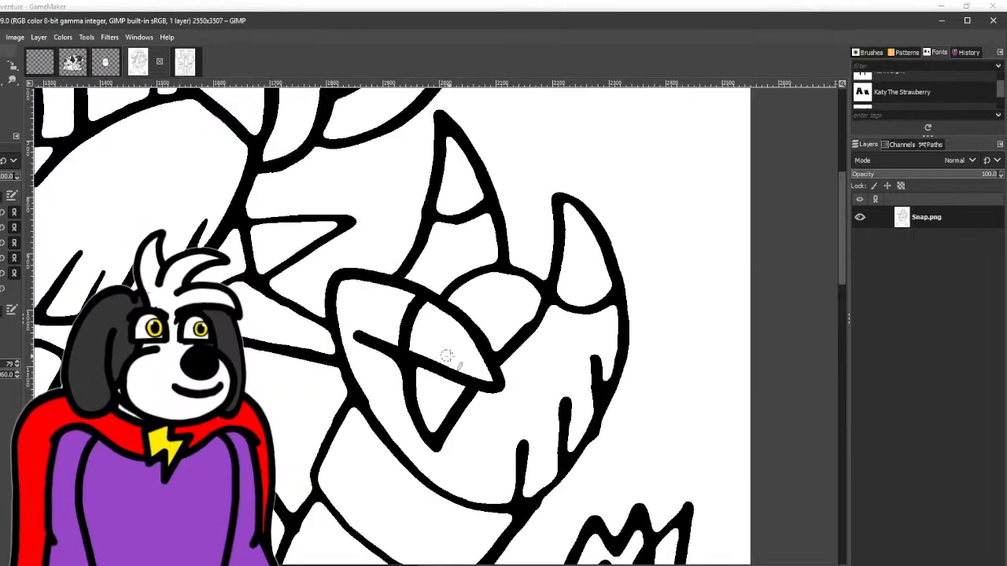
- Straighten the black outline along one side of a front tooth in Snap's mouth with a straight stroke
{"action": "left_click_drag", "start_coordinate": [448, 358], "coordinate": [339, 312]}
{"action": "scroll", "coordinate": [501, 416], "scroll_direction": "down", "scroll_amount": 3}
{"action": "scroll", "coordinate": [504, 377], "scroll_direction": "down", "scroll_amount": 3}
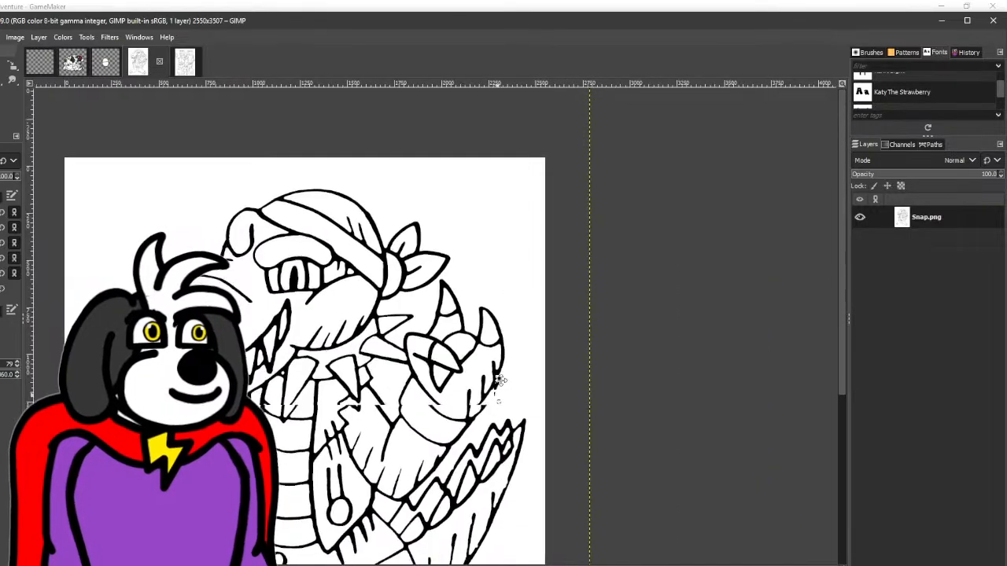
{"action": "scroll", "coordinate": [130, 287], "scroll_direction": "up", "scroll_amount": 6}
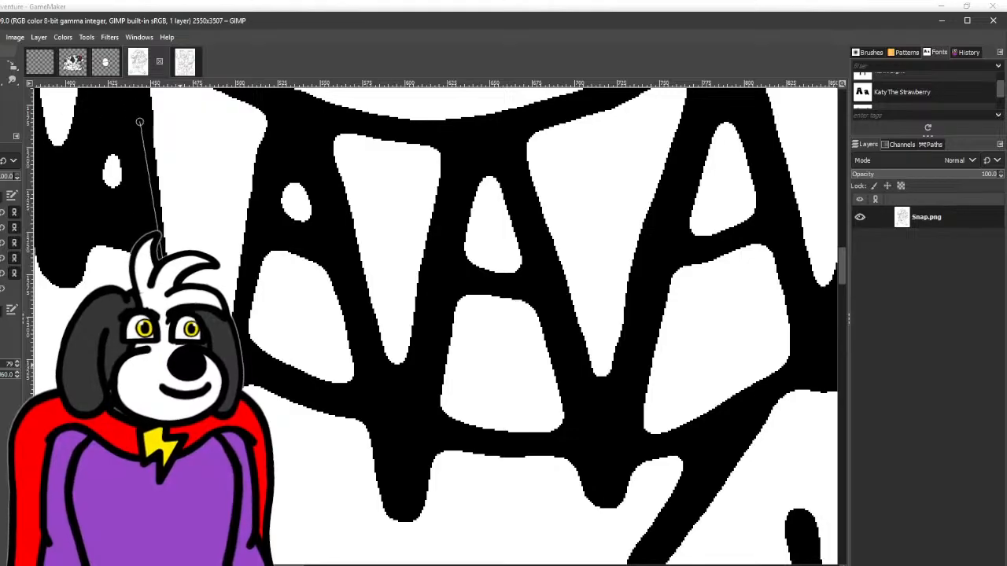
{"action": "left_click", "coordinate": [276, 105], "text": "shift"}
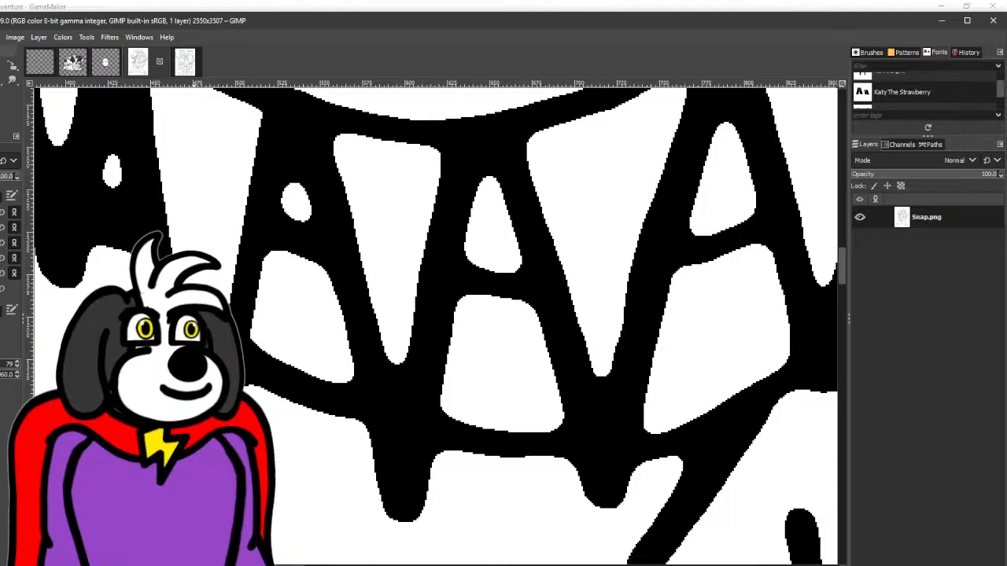
- Add short black crease strokes along Snap's lower jaw beneath the teeth, just above the neck
{"action": "scroll", "coordinate": [246, 271], "scroll_direction": "down", "scroll_amount": 5}
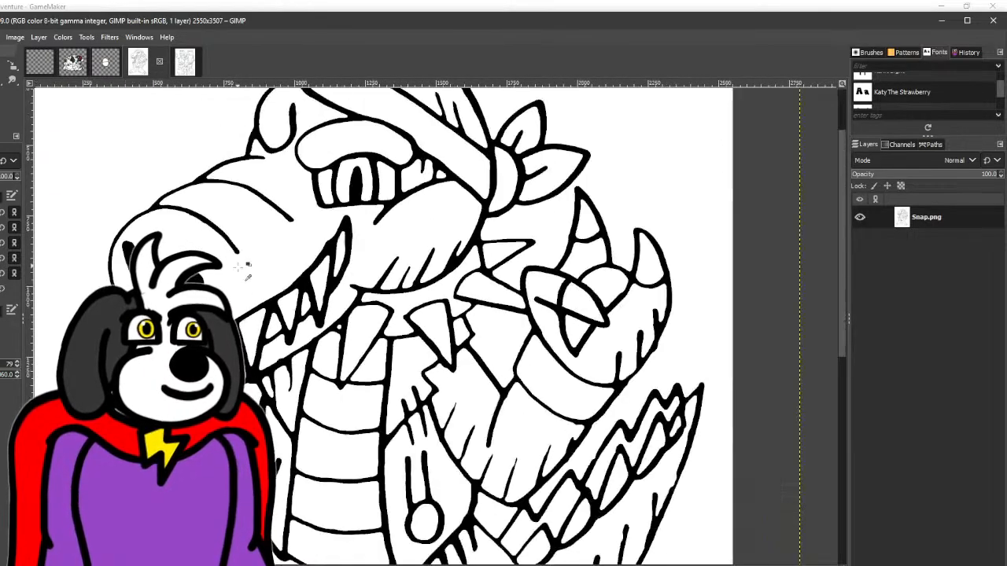
{"action": "scroll", "coordinate": [246, 272], "scroll_direction": "down", "scroll_amount": 1}
{"action": "scroll", "coordinate": [325, 287], "scroll_direction": "up", "scroll_amount": 5}
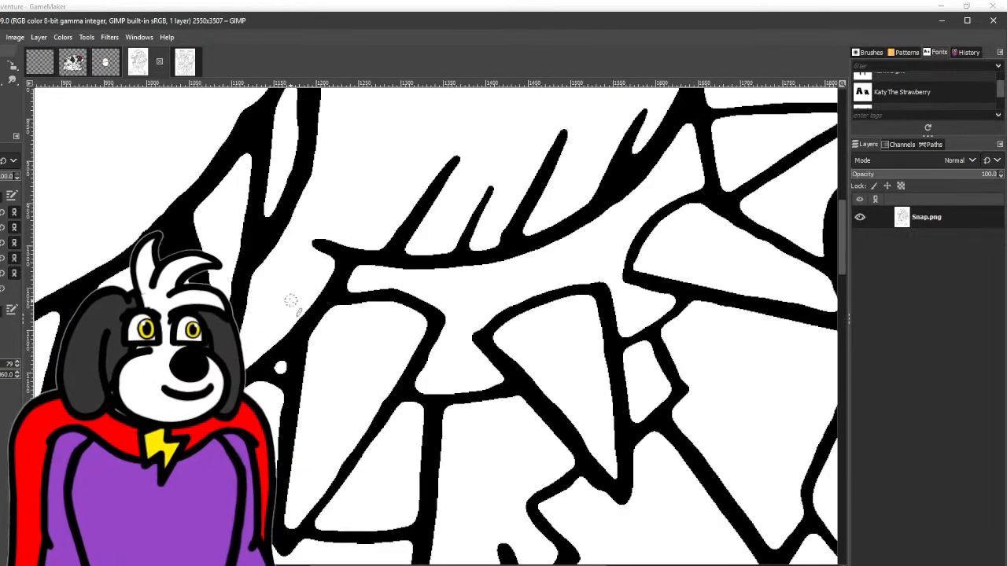
{"action": "left_click_drag", "start_coordinate": [291, 334], "coordinate": [301, 344]}
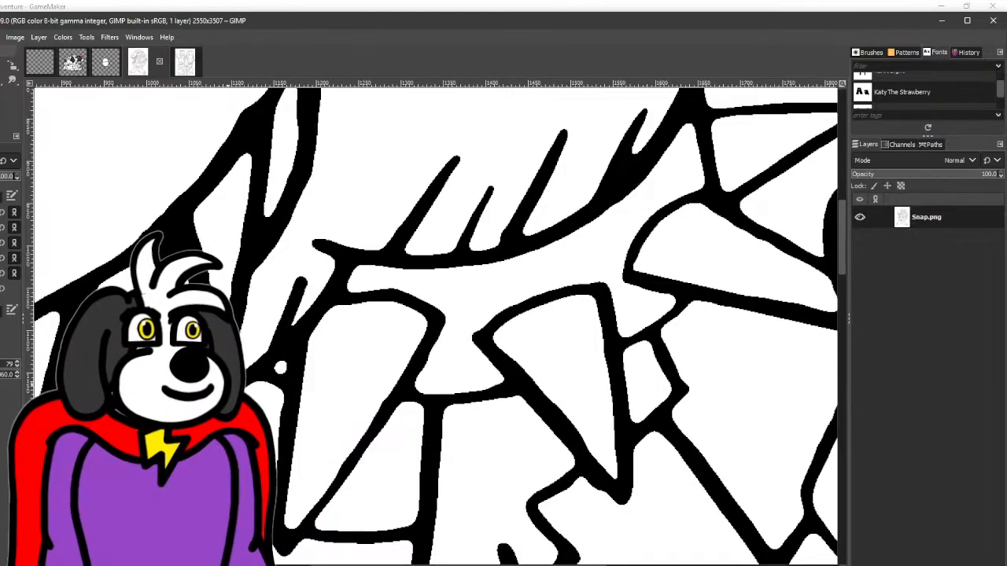
{"action": "left_click_drag", "start_coordinate": [227, 367], "coordinate": [301, 260]}
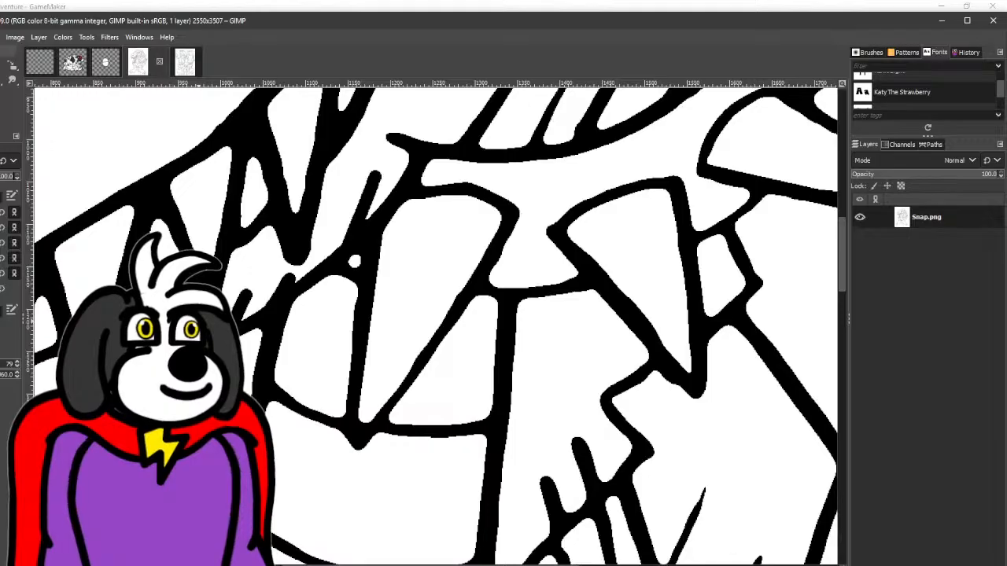
{"action": "left_click_drag", "start_coordinate": [160, 343], "coordinate": [263, 248]}
- Thicken the black outline along the curved upper edge of the right-hand collar spike on Snap's neck
{"action": "scroll", "coordinate": [301, 315], "scroll_direction": "down", "scroll_amount": 3}
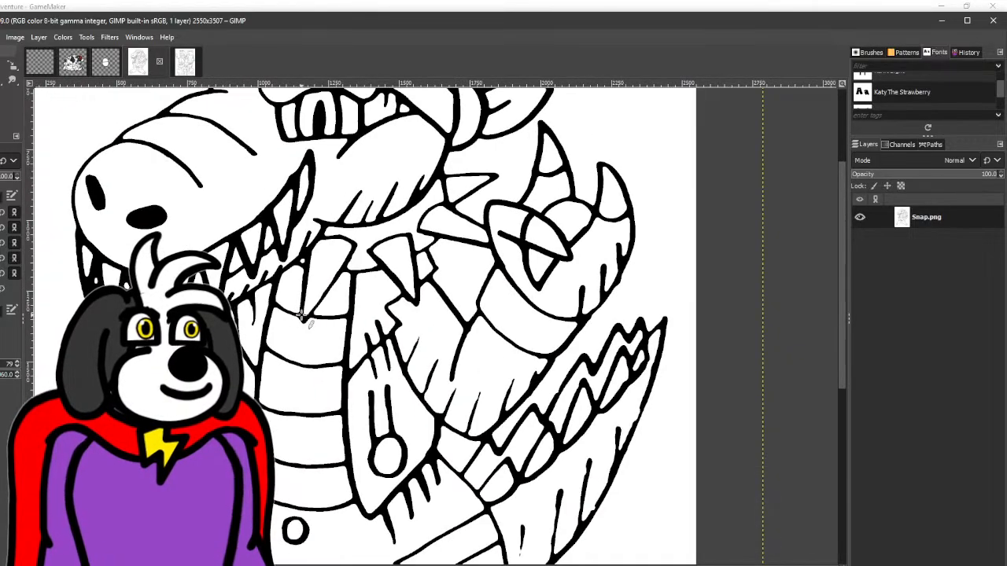
{"action": "left_click_drag", "start_coordinate": [300, 314], "coordinate": [225, 297]}
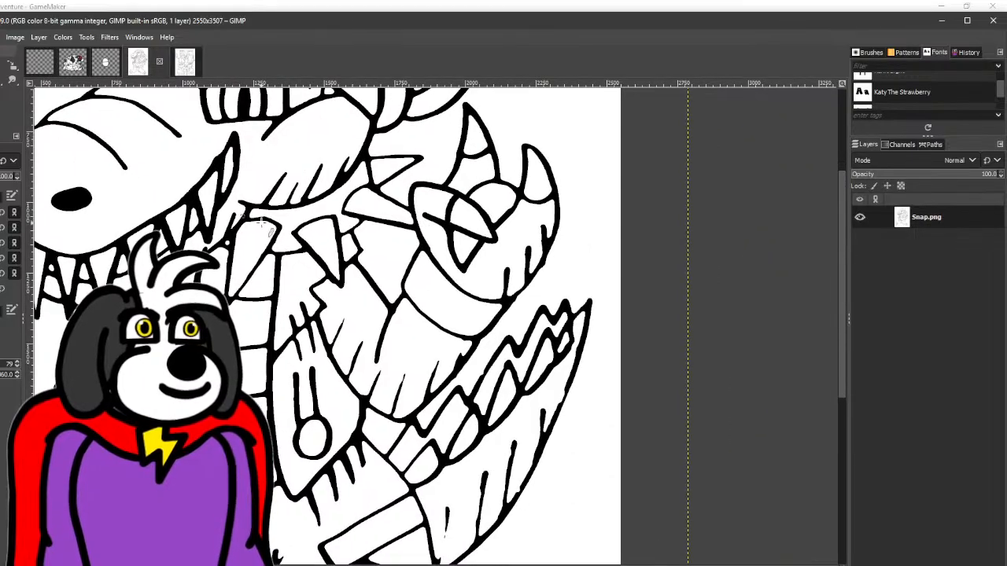
{"action": "scroll", "coordinate": [341, 243], "scroll_direction": "up", "scroll_amount": 3}
{"action": "left_click", "coordinate": [221, 206]}
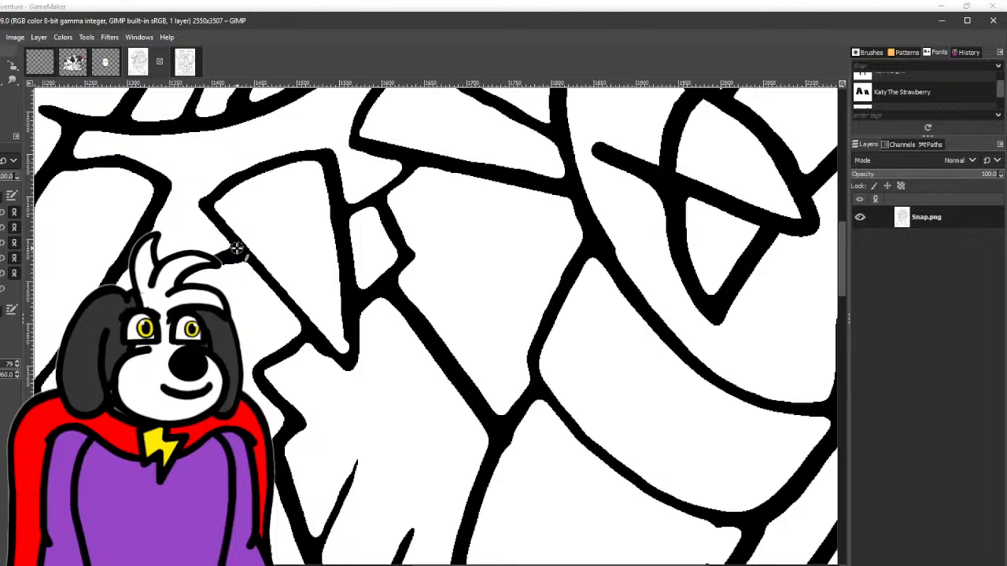
{"action": "mouse_move", "coordinate": [210, 207]}
{"action": "left_mouse_down"}
{"action": "mouse_move", "coordinate": [272, 157]}
{"action": "mouse_move", "coordinate": [330, 149]}
{"action": "mouse_move", "coordinate": [345, 164]}
{"action": "left_mouse_up"}
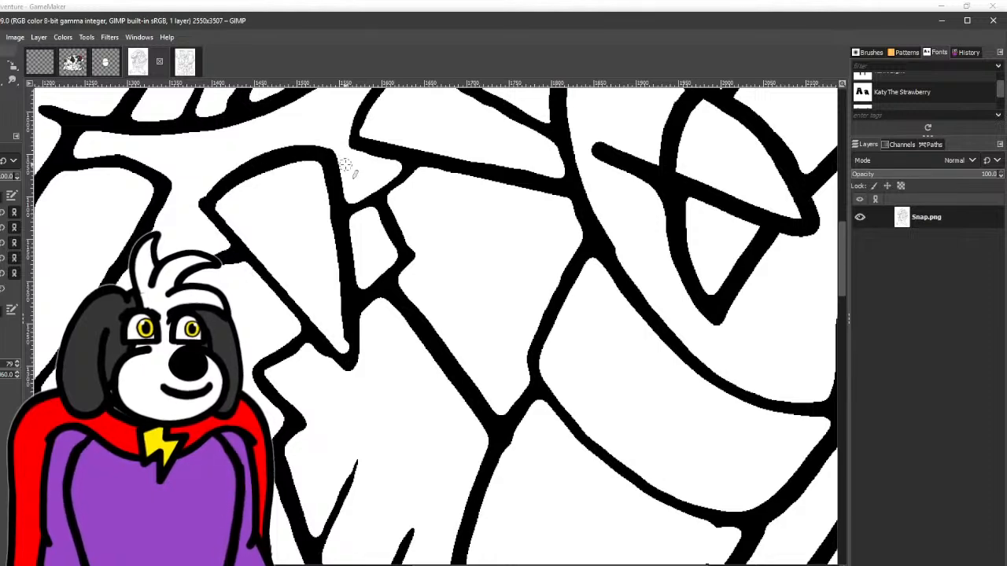
- Trim the inner edge of the black outline along the collar spike's right side with a straight white stroke
{"action": "scroll", "coordinate": [180, 196], "scroll_direction": "up", "scroll_amount": 3}
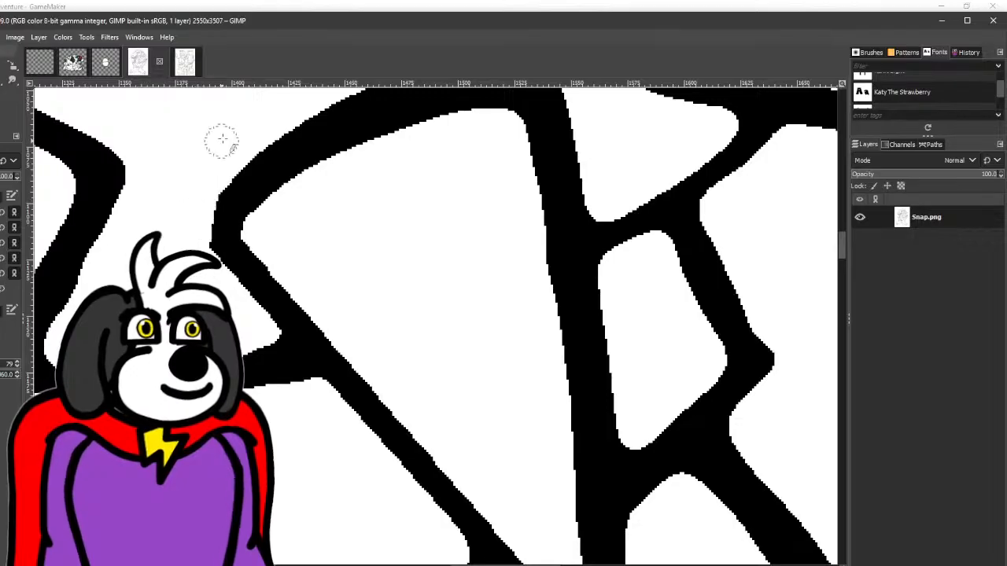
{"action": "scroll", "coordinate": [218, 142], "scroll_direction": "down", "scroll_amount": 4}
{"action": "scroll", "coordinate": [366, 279], "scroll_direction": "up", "scroll_amount": 2}
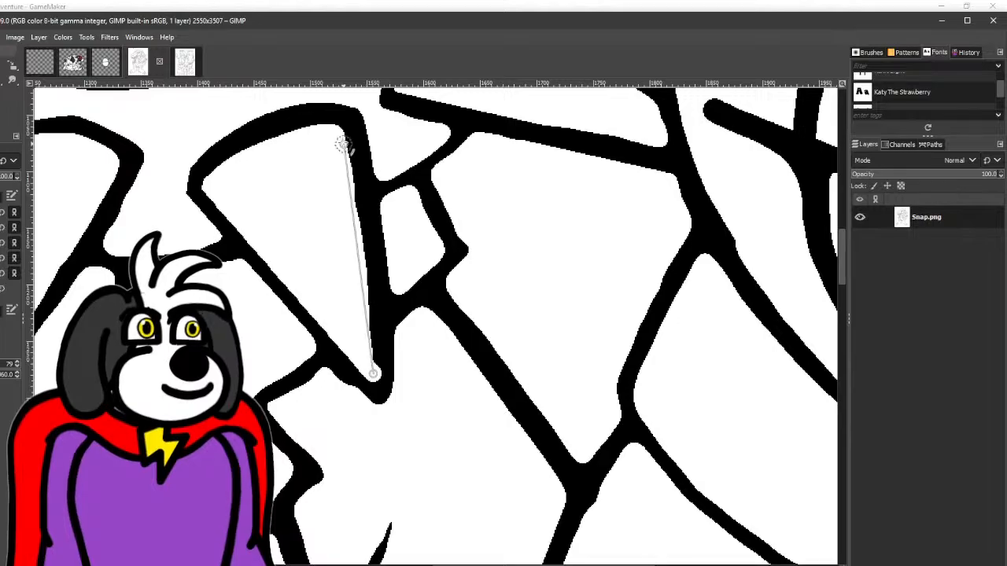
{"action": "left_click", "coordinate": [339, 135], "text": "shift"}
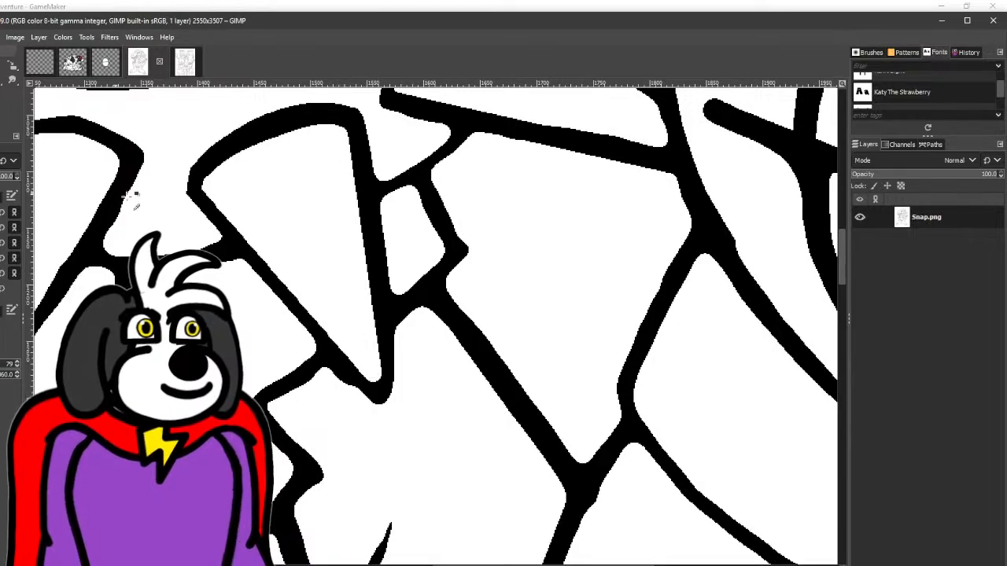
- Inspect Snap's head, teeth, vest and legs for outlines that still need cleaning
{"action": "scroll", "coordinate": [135, 198], "scroll_direction": "down", "scroll_amount": 3}
{"action": "left_click_drag", "start_coordinate": [260, 183], "coordinate": [178, 355]}
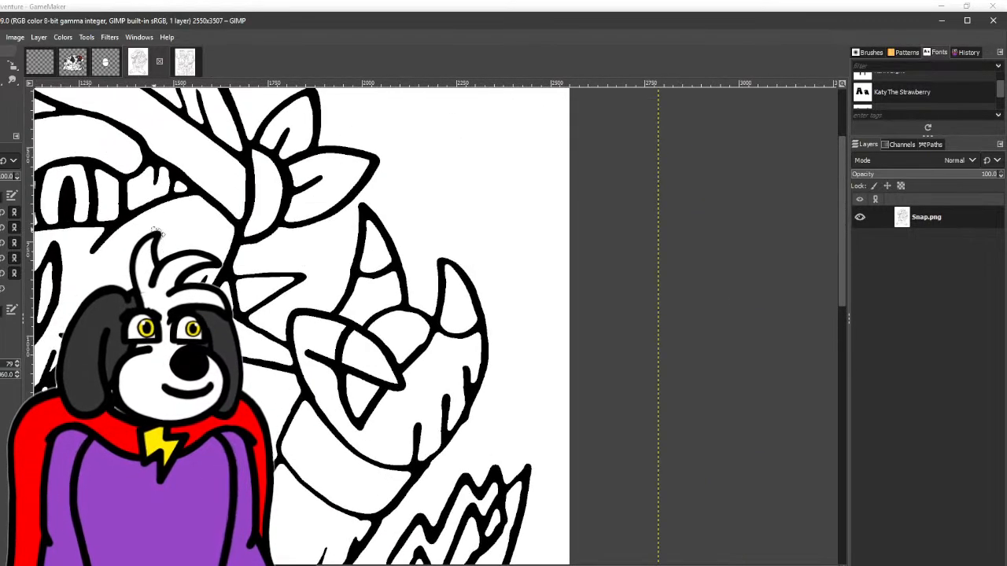
{"action": "left_click_drag", "start_coordinate": [155, 233], "coordinate": [299, 299]}
{"action": "scroll", "coordinate": [173, 209], "scroll_direction": "down", "scroll_amount": 3}
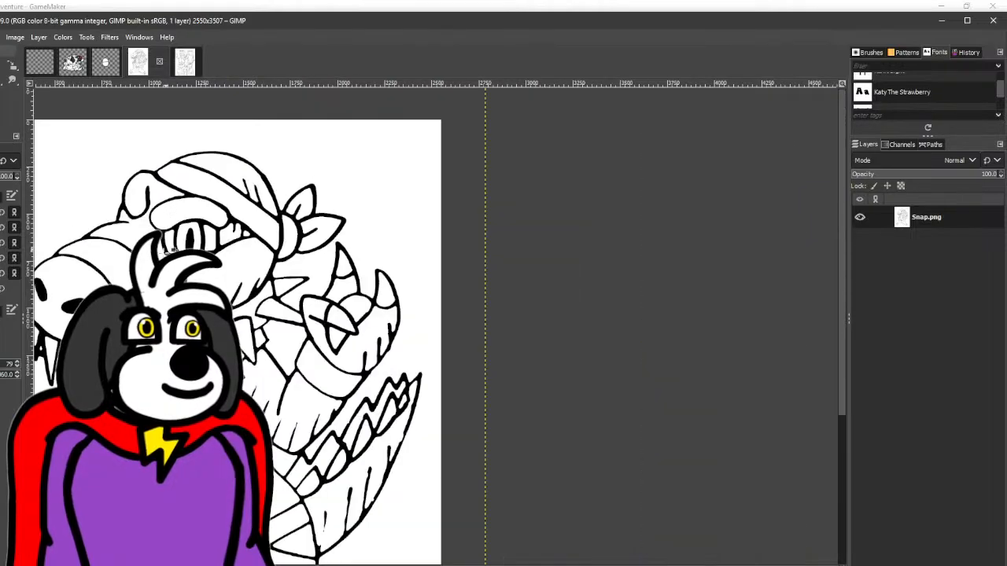
{"action": "scroll", "coordinate": [267, 174], "scroll_direction": "up", "scroll_amount": 1}
{"action": "left_click_drag", "start_coordinate": [267, 174], "coordinate": [264, 161]}
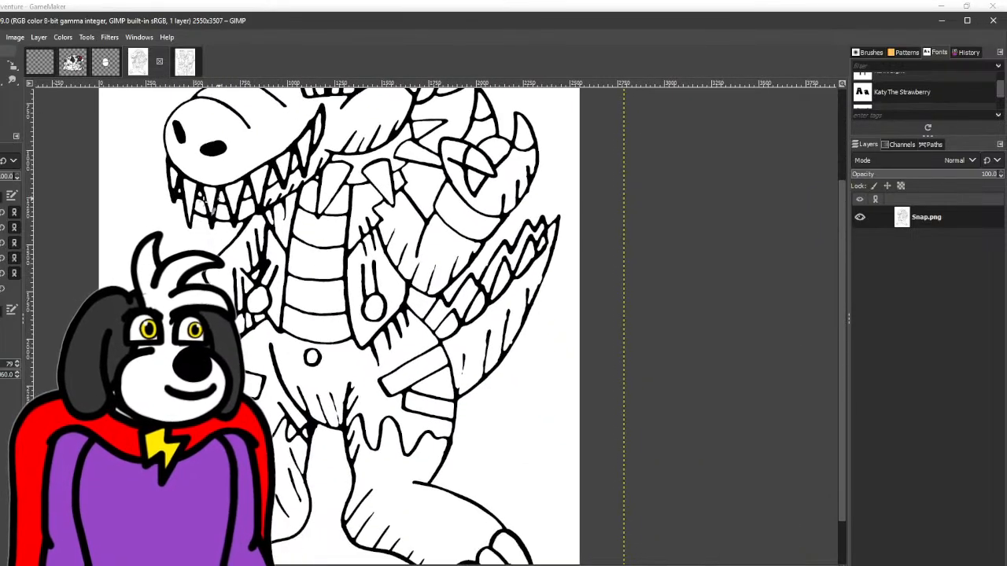
{"action": "scroll", "coordinate": [191, 360], "scroll_direction": "up", "scroll_amount": 6}
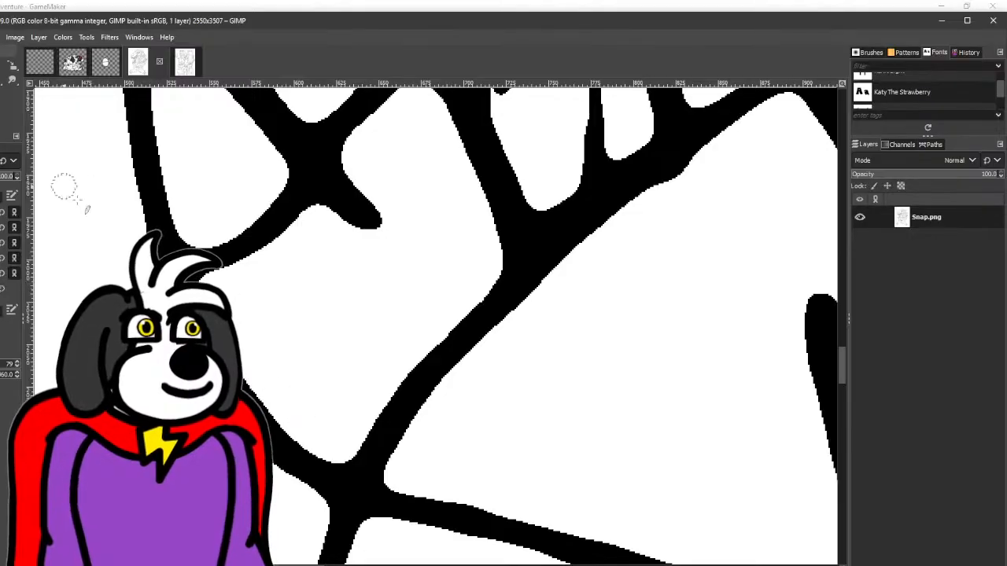
{"action": "scroll", "coordinate": [281, 429], "scroll_direction": "down", "scroll_amount": 6}
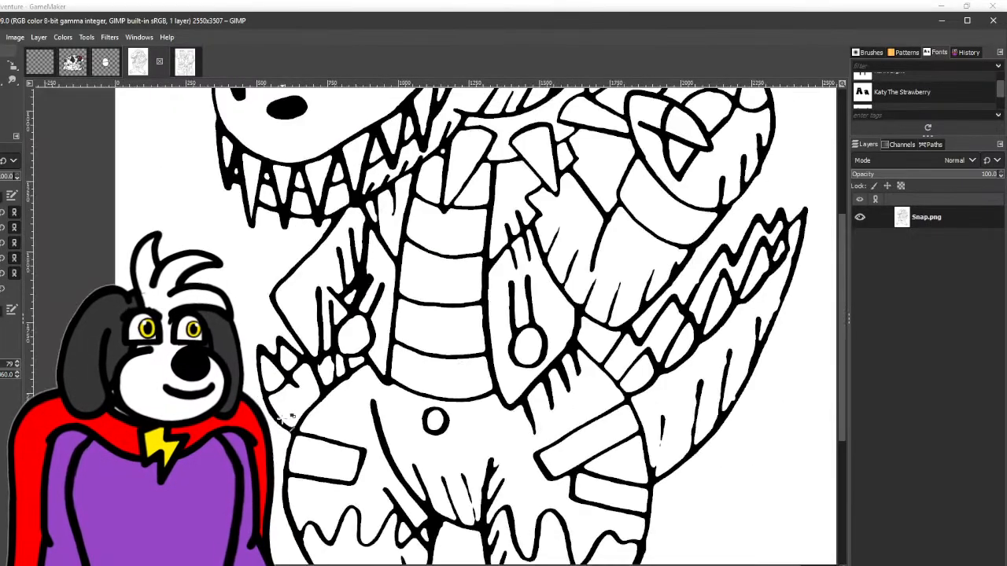
{"action": "scroll", "coordinate": [327, 412], "scroll_direction": "up", "scroll_amount": 1}
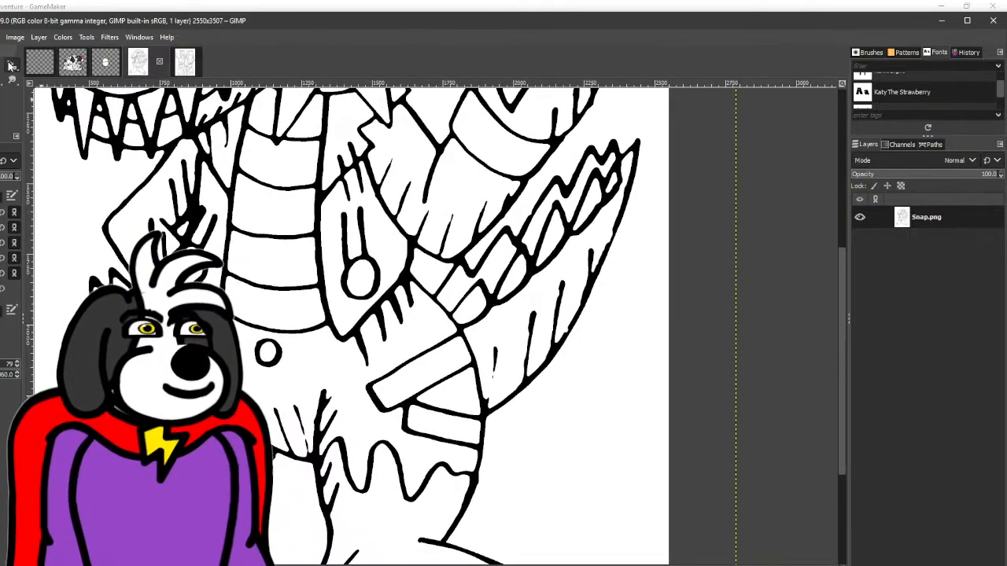
{"action": "scroll", "coordinate": [181, 249], "scroll_direction": "up", "scroll_amount": 3}
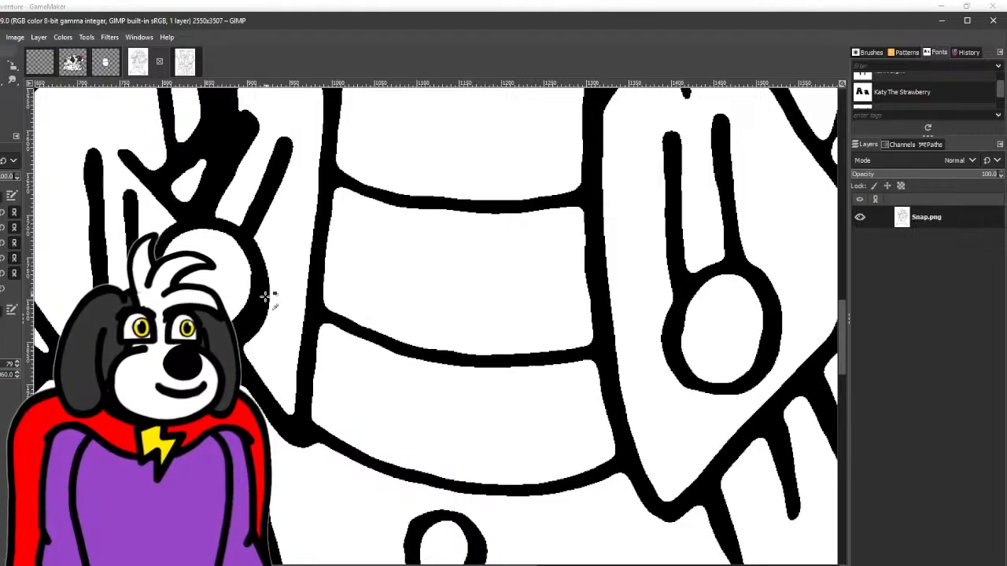
- Even out the ring of the round zipper pull on the vest's right panel, rounding its inner edge in black and trimming its outer edge in white
{"action": "left_click_drag", "start_coordinate": [232, 324], "coordinate": [40, 332]}
{"action": "left_click_drag", "start_coordinate": [522, 346], "coordinate": [385, 328]}
{"action": "scroll", "coordinate": [385, 328], "scroll_direction": "up", "scroll_amount": 1}
{"action": "scroll", "coordinate": [386, 328], "scroll_direction": "up", "scroll_amount": 1}
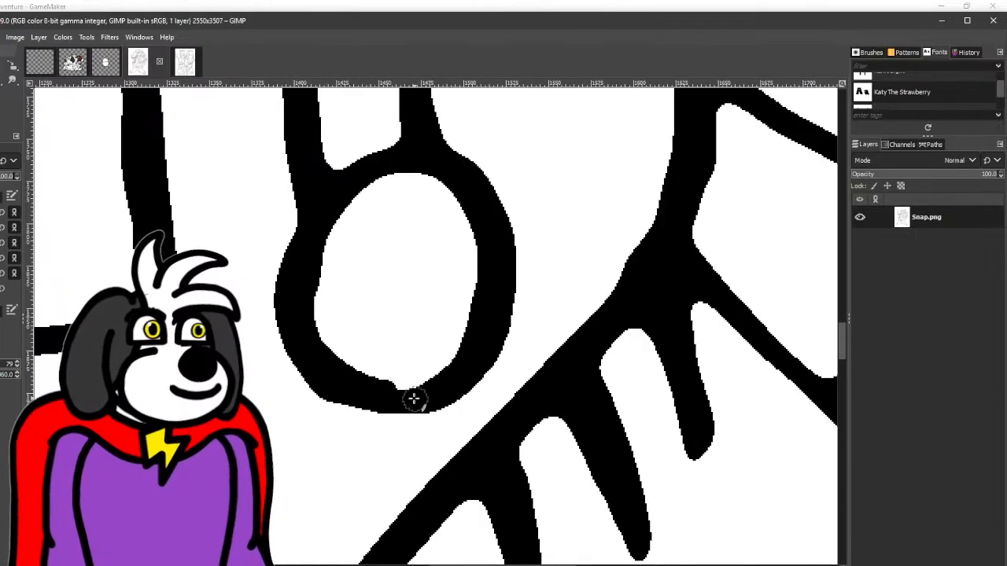
{"action": "mouse_move", "coordinate": [453, 179]}
{"action": "left_mouse_down"}
{"action": "mouse_move", "coordinate": [337, 206]}
{"action": "mouse_move", "coordinate": [308, 261]}
{"action": "mouse_move", "coordinate": [311, 327]}
{"action": "mouse_move", "coordinate": [346, 379]}
{"action": "mouse_move", "coordinate": [412, 404]}
{"action": "left_mouse_up"}
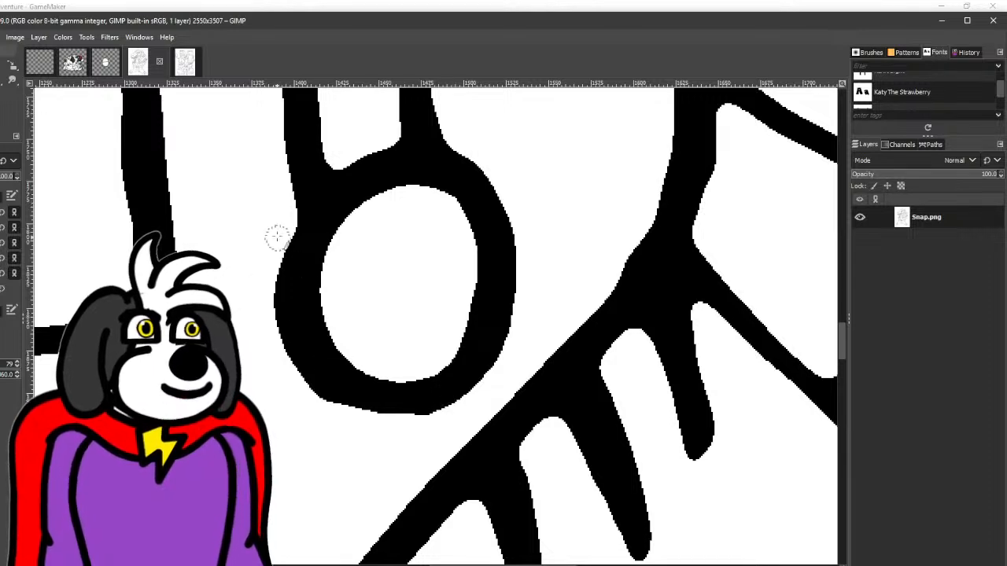
{"action": "mouse_move", "coordinate": [277, 236]}
{"action": "left_mouse_down"}
{"action": "mouse_move", "coordinate": [269, 260]}
{"action": "mouse_move", "coordinate": [275, 351]}
{"action": "mouse_move", "coordinate": [323, 396]}
{"action": "mouse_move", "coordinate": [388, 420]}
{"action": "mouse_move", "coordinate": [449, 415]}
{"action": "mouse_move", "coordinate": [513, 366]}
{"action": "mouse_move", "coordinate": [527, 257]}
{"action": "left_mouse_up"}
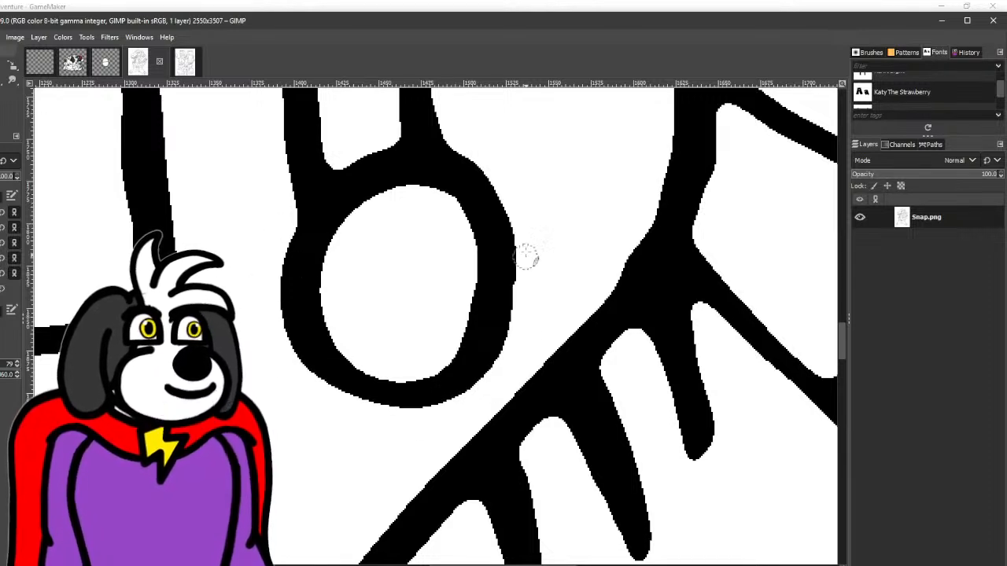
- Straighten two crease lines on Snap's lower tail with straight black strokes down to the outline, and fill the notch in the tail's outer outline
{"action": "scroll", "coordinate": [464, 132], "scroll_direction": "down", "scroll_amount": 4}
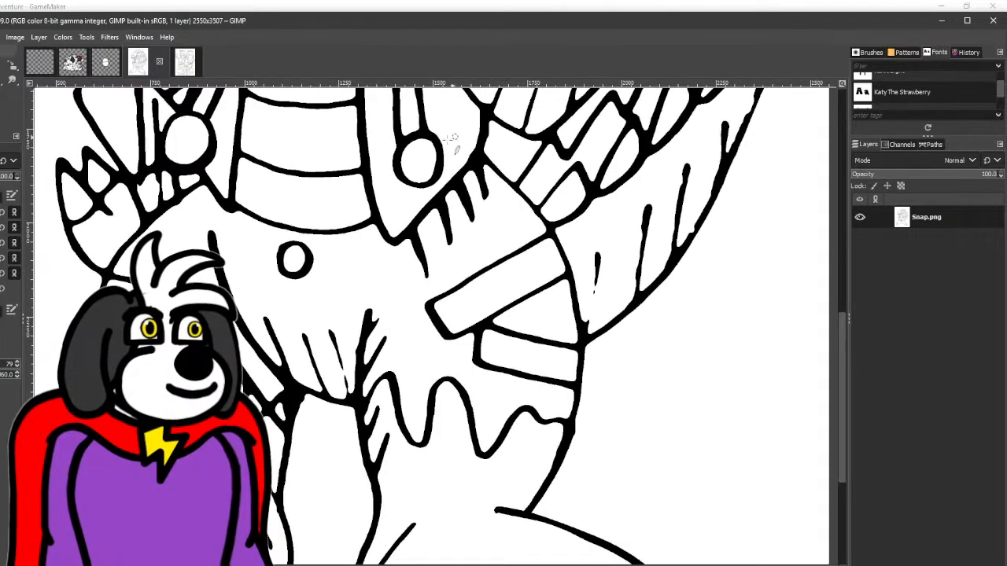
{"action": "scroll", "coordinate": [292, 249], "scroll_direction": "down", "scroll_amount": 1}
{"action": "left_click_drag", "start_coordinate": [328, 273], "coordinate": [265, 253]}
{"action": "left_click_drag", "start_coordinate": [373, 216], "coordinate": [242, 304]}
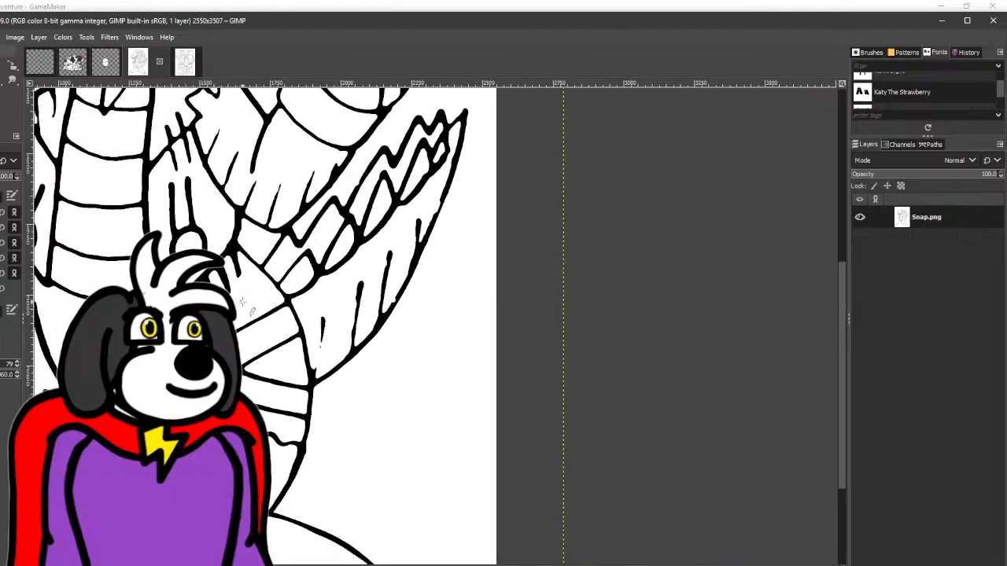
{"action": "scroll", "coordinate": [328, 340], "scroll_direction": "up", "scroll_amount": 3}
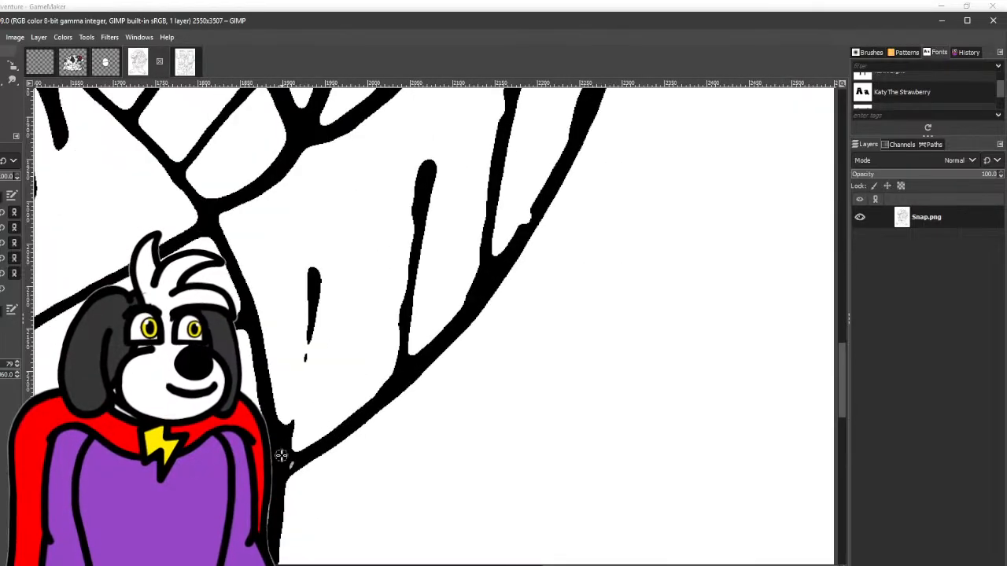
{"action": "left_click", "coordinate": [419, 194]}
{"action": "left_click", "coordinate": [393, 377], "text": "shift"}
{"action": "left_click_drag", "start_coordinate": [382, 380], "coordinate": [231, 516]}
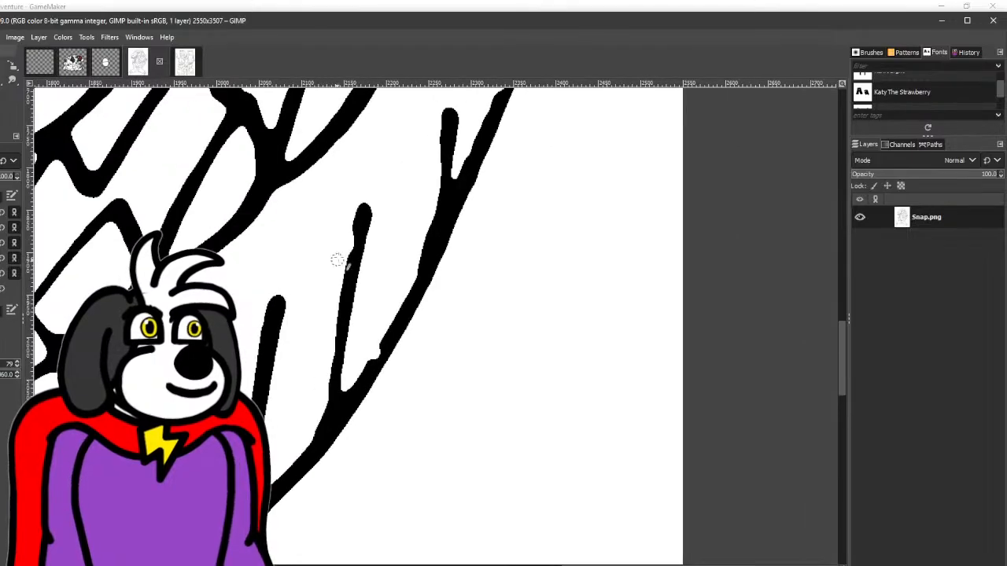
{"action": "left_click", "coordinate": [362, 218]}
{"action": "left_click", "coordinate": [322, 442], "text": "shift"}
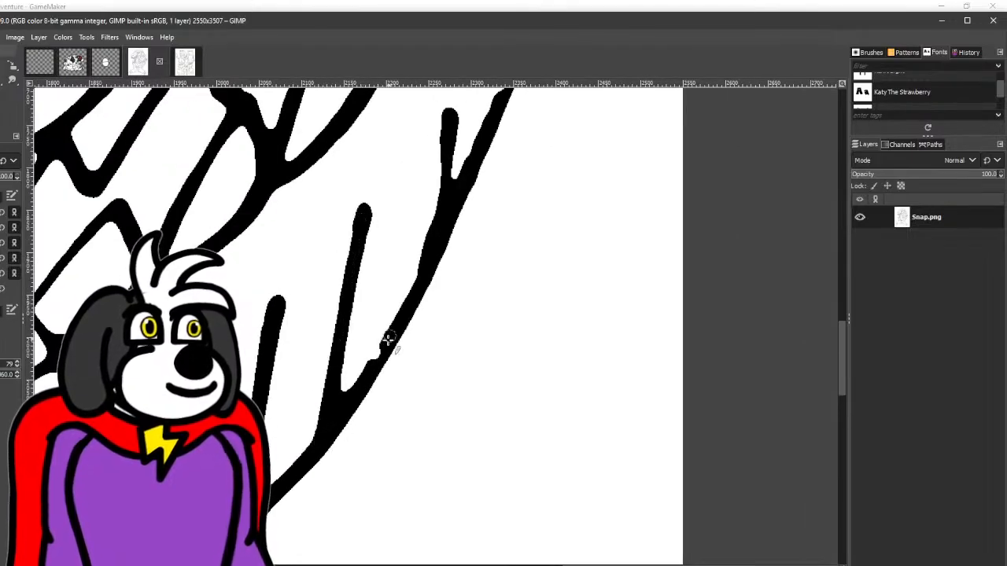
{"action": "left_click_drag", "start_coordinate": [388, 342], "coordinate": [377, 353]}
{"action": "left_click_drag", "start_coordinate": [442, 199], "coordinate": [339, 344]}
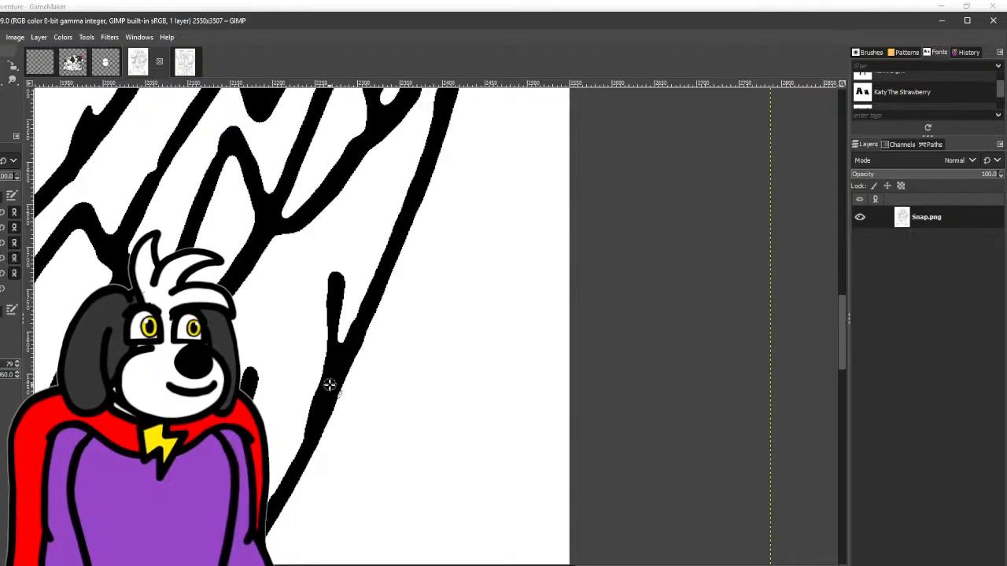
- Smooth the ragged inner edge of the small scale near Snap's tail tip
{"action": "scroll", "coordinate": [329, 385], "scroll_direction": "down", "scroll_amount": 2}
{"action": "scroll", "coordinate": [352, 275], "scroll_direction": "up", "scroll_amount": 1}
{"action": "scroll", "coordinate": [354, 272], "scroll_direction": "up", "scroll_amount": 2}
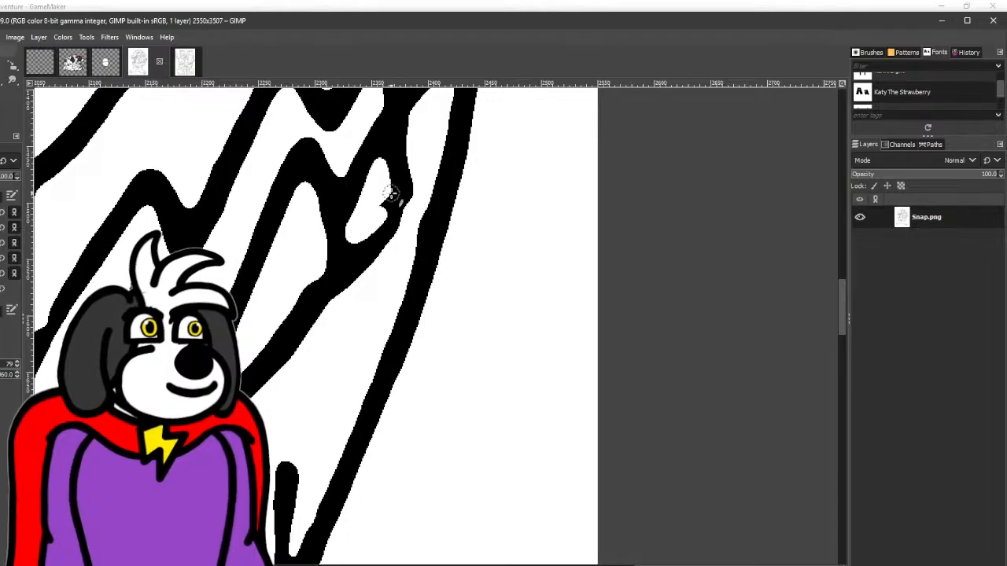
{"action": "mouse_move", "coordinate": [379, 134]}
{"action": "left_mouse_down"}
{"action": "mouse_move", "coordinate": [343, 251]}
{"action": "mouse_move", "coordinate": [297, 298]}
{"action": "mouse_move", "coordinate": [307, 274]}
{"action": "mouse_move", "coordinate": [316, 270]}
{"action": "mouse_move", "coordinate": [287, 321]}
{"action": "left_mouse_up"}
- Widen the white area inside the tail tip and redraw its outline with straight black strokes meeting at the point
{"action": "left_click_drag", "start_coordinate": [324, 267], "coordinate": [295, 384]}
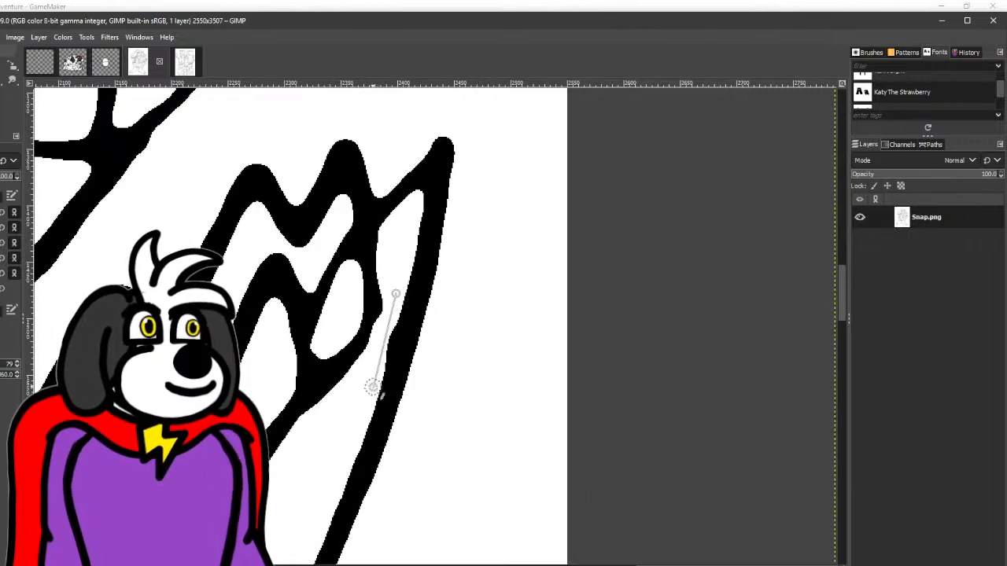
{"action": "left_click", "coordinate": [402, 223]}
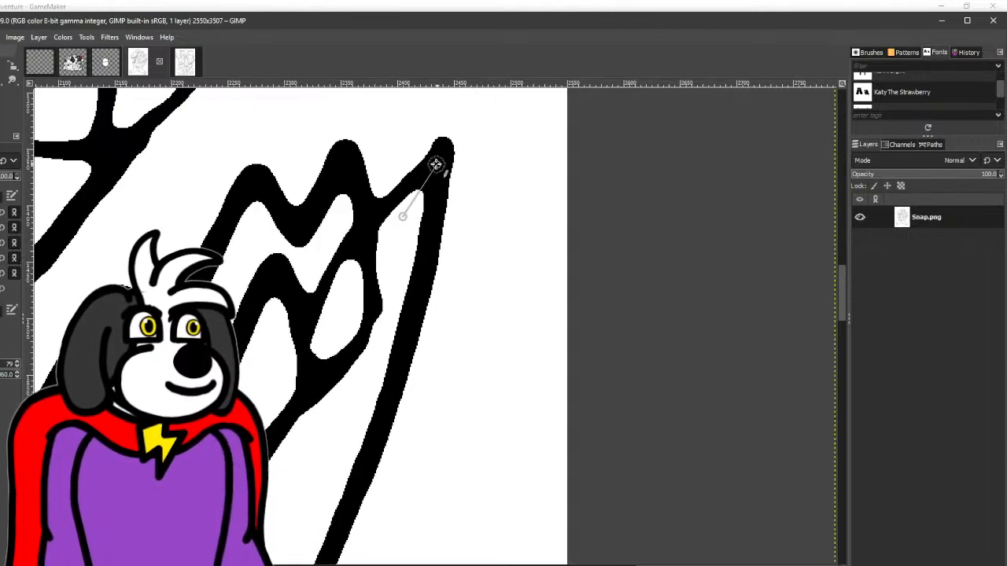
{"action": "left_click", "coordinate": [433, 163], "text": "shift"}
{"action": "left_click", "coordinate": [385, 334], "text": "shift"}
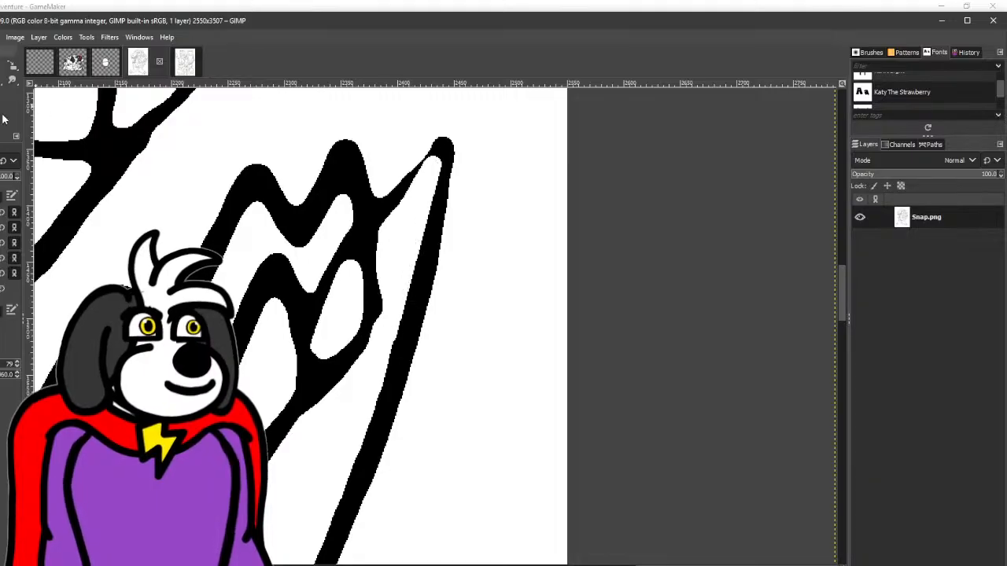
{"action": "left_click", "coordinate": [378, 214]}
{"action": "left_click", "coordinate": [445, 143], "text": "shift"}
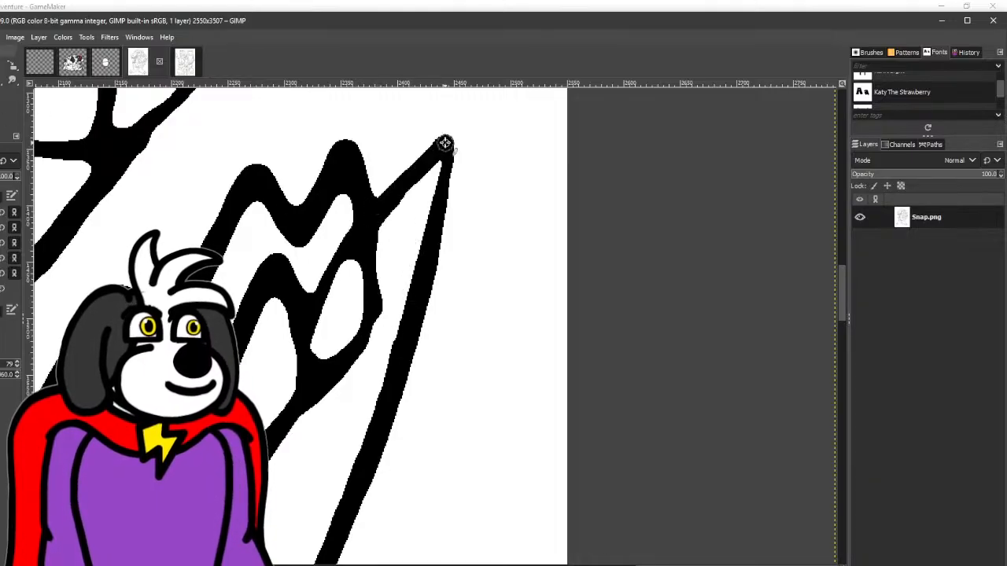
{"action": "left_click", "coordinate": [429, 252], "text": "shift"}
- Redraw the black divider between the two scales nearest the tail tip with a straight stroke, and undo the extra touch-up stroke
{"action": "left_click_drag", "start_coordinate": [430, 253], "coordinate": [496, 200]}
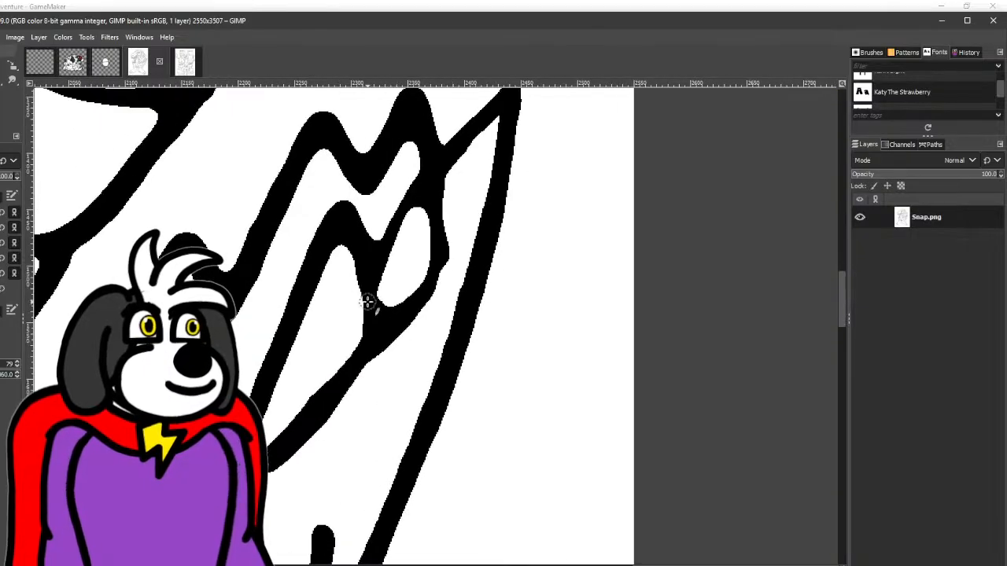
{"action": "left_click", "coordinate": [351, 222]}
{"action": "left_click", "coordinate": [378, 337], "text": "shift"}
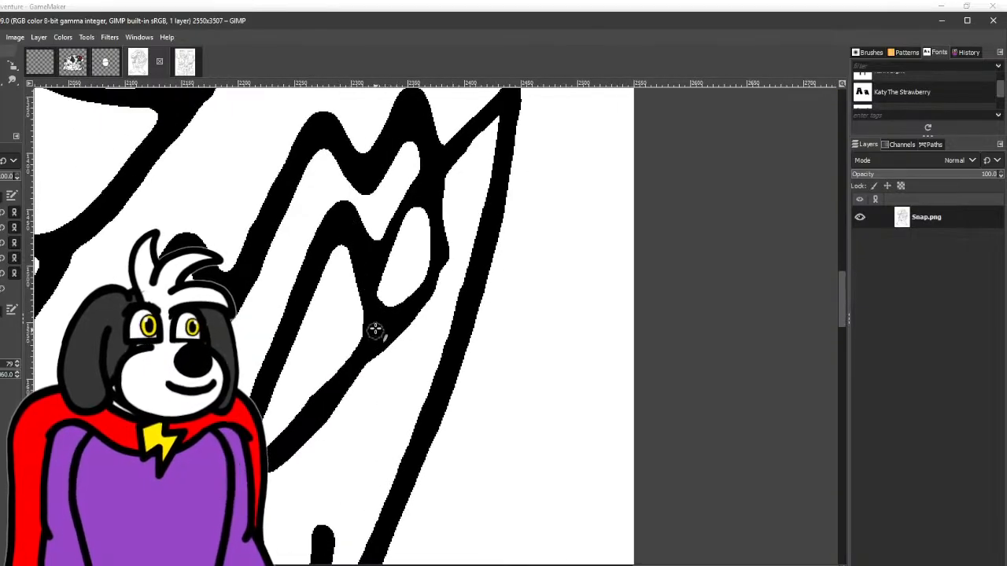
{"action": "mouse_move", "coordinate": [367, 304]}
{"action": "left_mouse_down"}
{"action": "mouse_move", "coordinate": [402, 300]}
{"action": "mouse_move", "coordinate": [440, 273]}
{"action": "mouse_move", "coordinate": [396, 307]}
{"action": "mouse_move", "coordinate": [435, 287]}
{"action": "mouse_move", "coordinate": [446, 254]}
{"action": "mouse_move", "coordinate": [426, 160]}
{"action": "mouse_move", "coordinate": [376, 305]}
{"action": "left_mouse_up"}
{"action": "key", "text": "ctrl+z"}
- Add a new transparent layer above the Snap.png layer
{"action": "left_click_drag", "start_coordinate": [368, 257], "coordinate": [562, 149]}
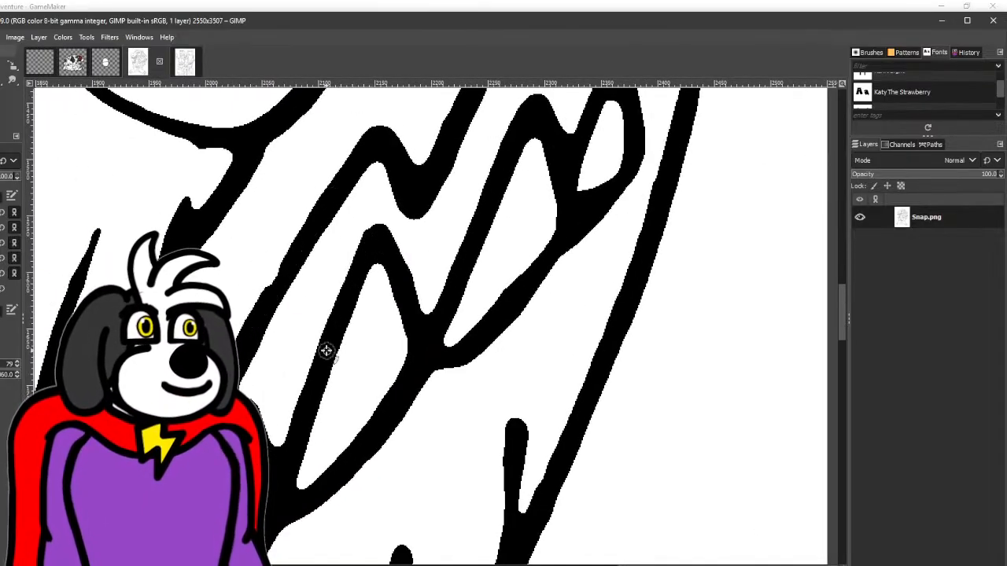
{"action": "scroll", "coordinate": [454, 142], "scroll_direction": "down", "scroll_amount": 3}
{"action": "scroll", "coordinate": [346, 264], "scroll_direction": "down", "scroll_amount": 3}
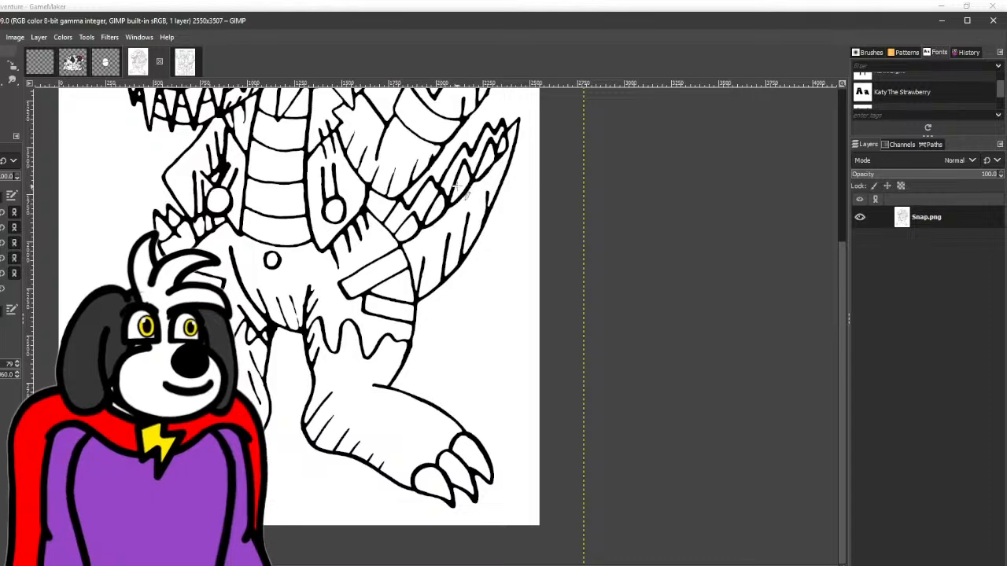
{"action": "left_click_drag", "start_coordinate": [459, 186], "coordinate": [446, 357]}
{"action": "left_click_drag", "start_coordinate": [453, 243], "coordinate": [435, 288]}
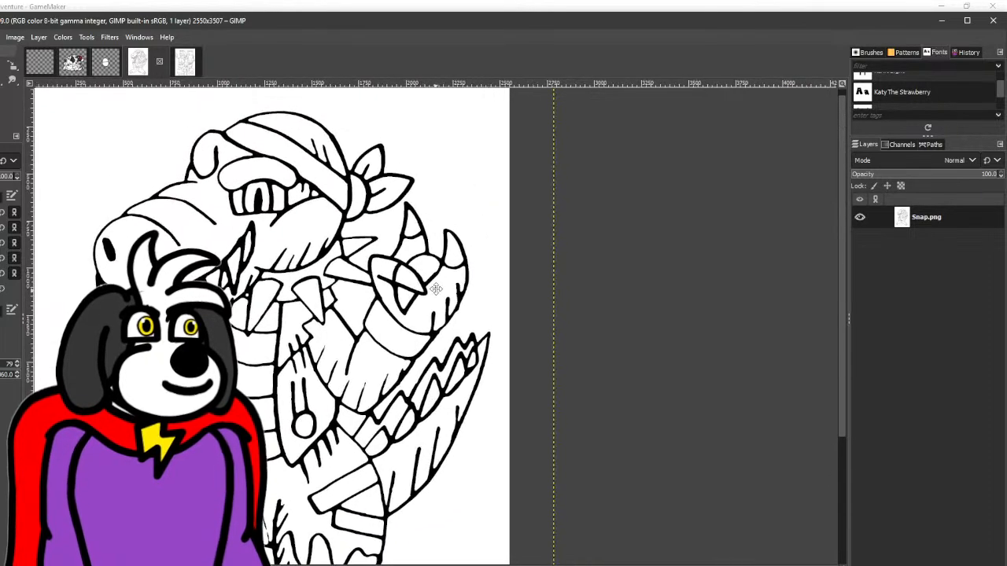
{"action": "scroll", "coordinate": [164, 249], "scroll_direction": "down", "scroll_amount": 2}
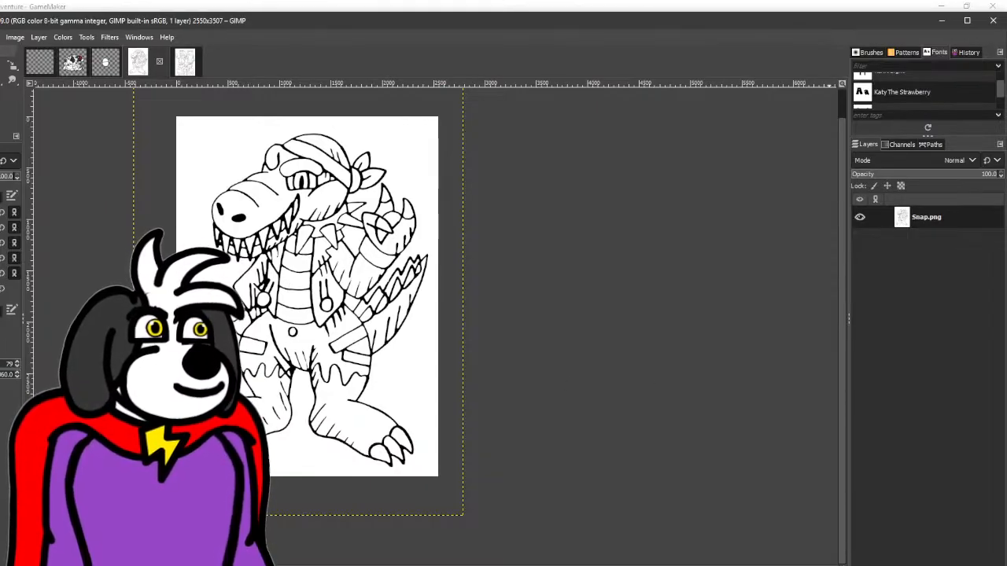
{"action": "key", "text": "shift+ctrl+n"}
{"action": "key", "text": "Return"}
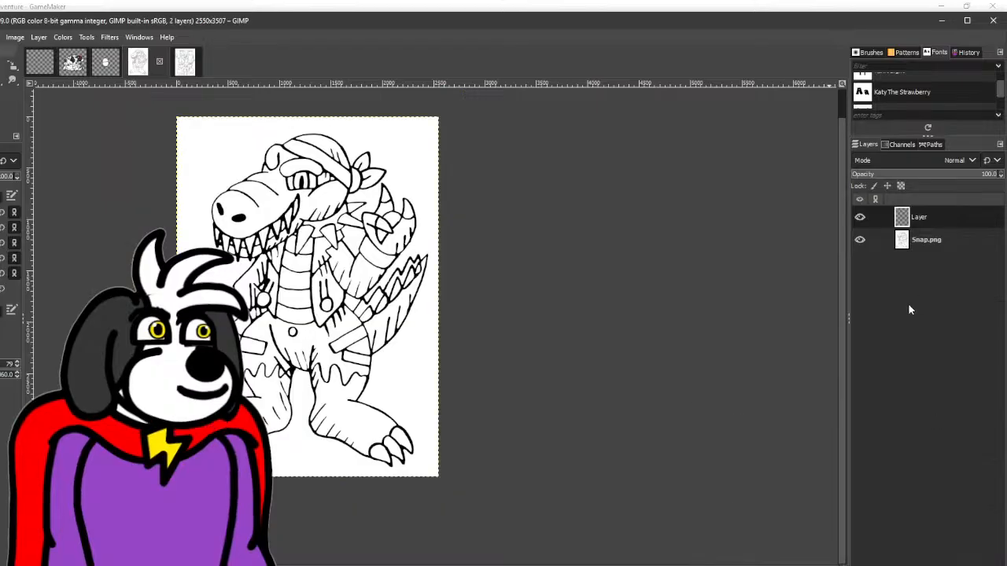
- Extend the two short shading lines on Snap's left-hand foot down to the foot outline with straight black strokes
{"action": "scroll", "coordinate": [286, 296], "scroll_direction": "up", "scroll_amount": 5}
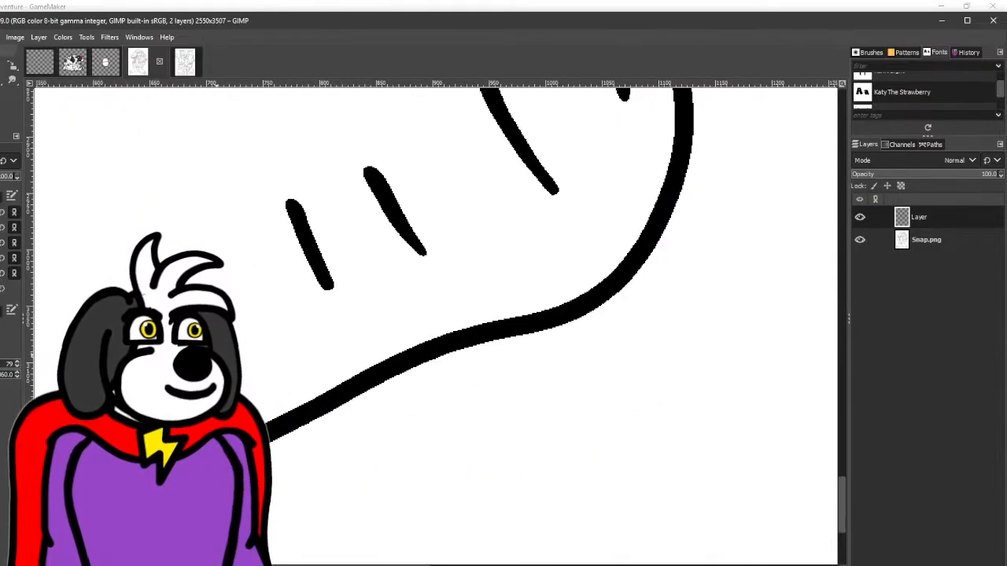
{"action": "left_click", "coordinate": [297, 211]}
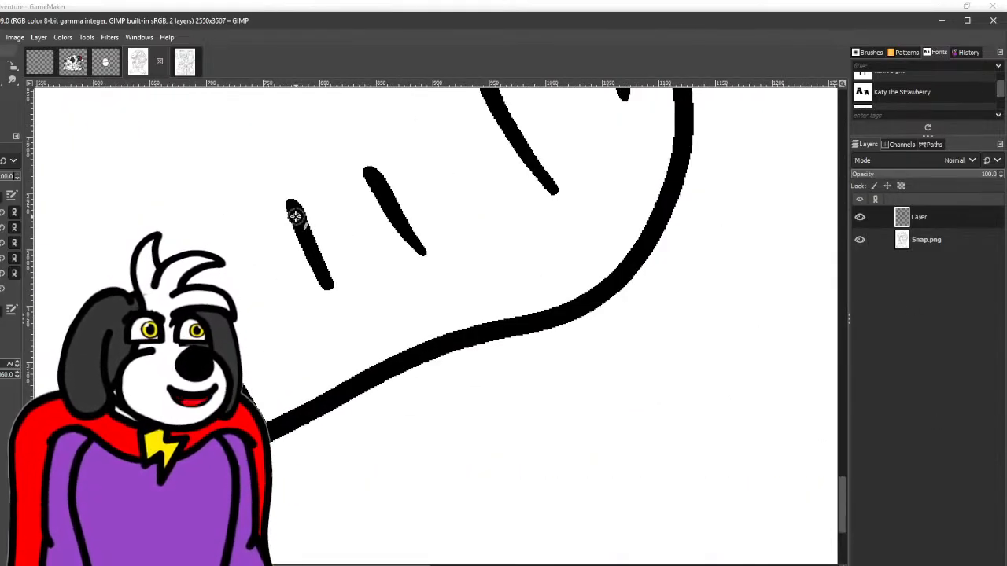
{"action": "left_click", "coordinate": [367, 363], "text": "shift"}
{"action": "left_click", "coordinate": [372, 171]}
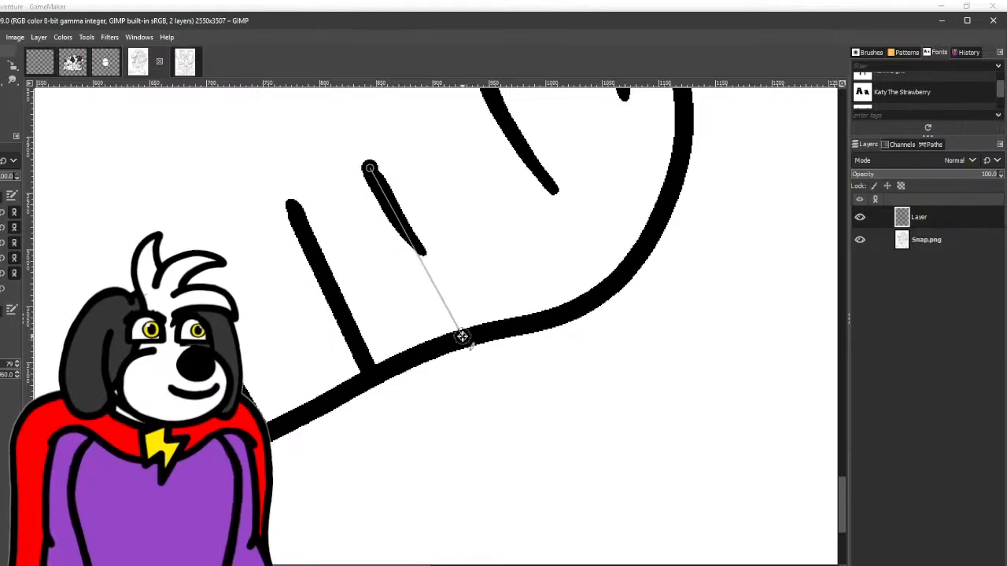
{"action": "left_click", "coordinate": [462, 336], "text": "shift"}
- Extend the longer shading lines at the heel and ankle of the same foot to the outline with straight black strokes
{"action": "left_click_drag", "start_coordinate": [531, 290], "coordinate": [401, 388]}
{"action": "mouse_move", "coordinate": [333, 161]}
{"action": "left_mouse_down"}
{"action": "mouse_move", "coordinate": [339, 193]}
{"action": "mouse_move", "coordinate": [470, 376]}
{"action": "left_mouse_up"}
{"action": "left_click_drag", "start_coordinate": [482, 264], "coordinate": [411, 382]}
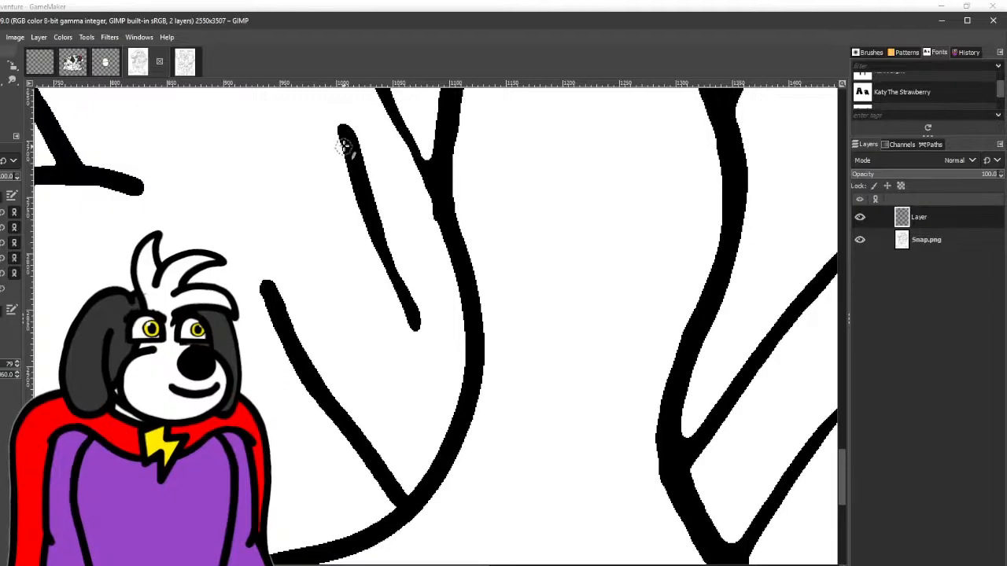
{"action": "left_click", "coordinate": [456, 416], "text": "shift"}
{"action": "scroll", "coordinate": [460, 416], "scroll_direction": "down", "scroll_amount": 5}
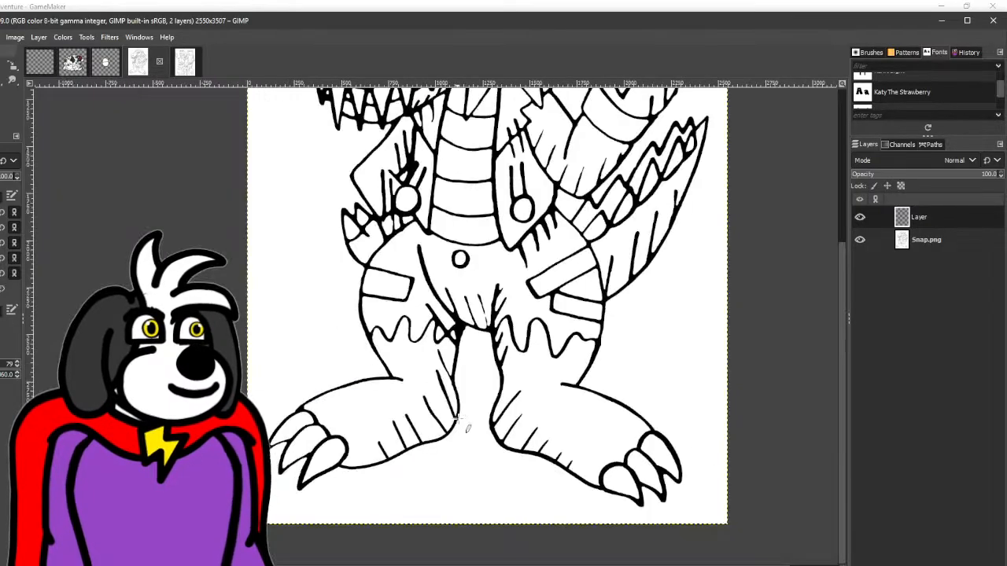
- Add a short straight black shading line below the ragged trouser hem, running to the inner leg outline
{"action": "scroll", "coordinate": [467, 416], "scroll_direction": "up", "scroll_amount": 3}
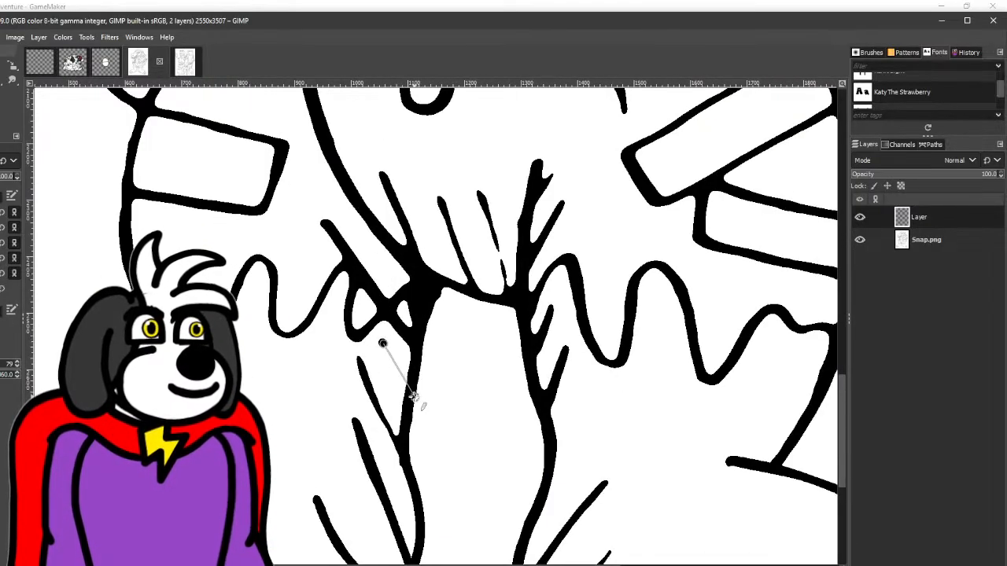
{"action": "scroll", "coordinate": [409, 399], "scroll_direction": "down", "scroll_amount": 4}
{"action": "left_click_drag", "start_coordinate": [459, 409], "coordinate": [362, 332]}
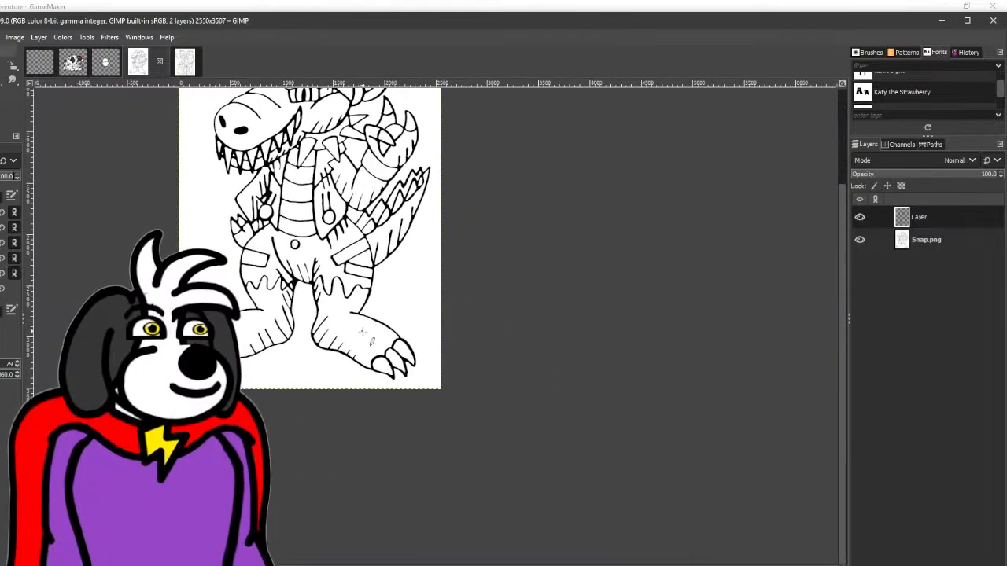
- With white as the foreground colour, trim the upper ends of the shading lines along Snap's foot
{"action": "left_click", "coordinate": [8, 125]}
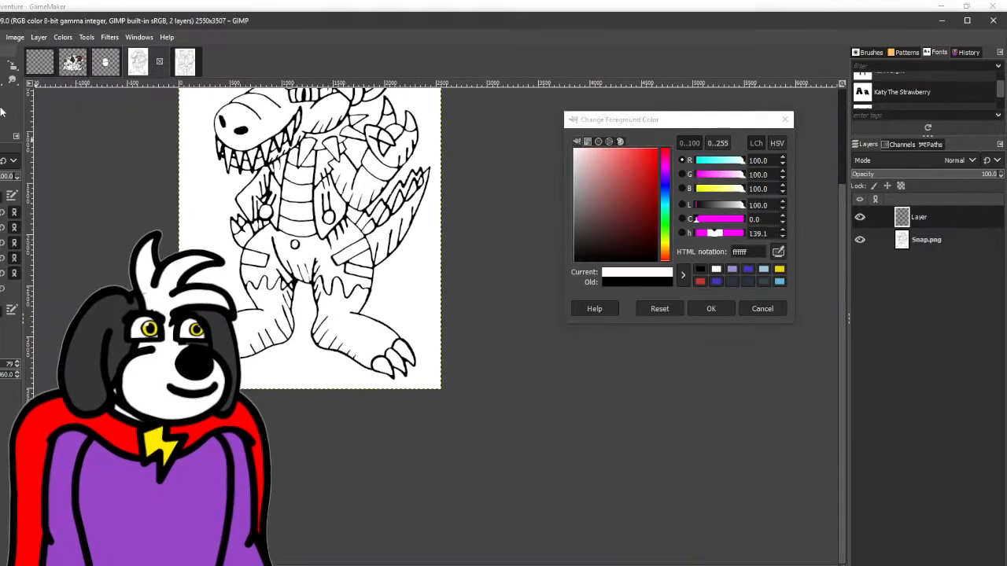
{"action": "left_click", "coordinate": [787, 117]}
{"action": "scroll", "coordinate": [368, 329], "scroll_direction": "up", "scroll_amount": 3}
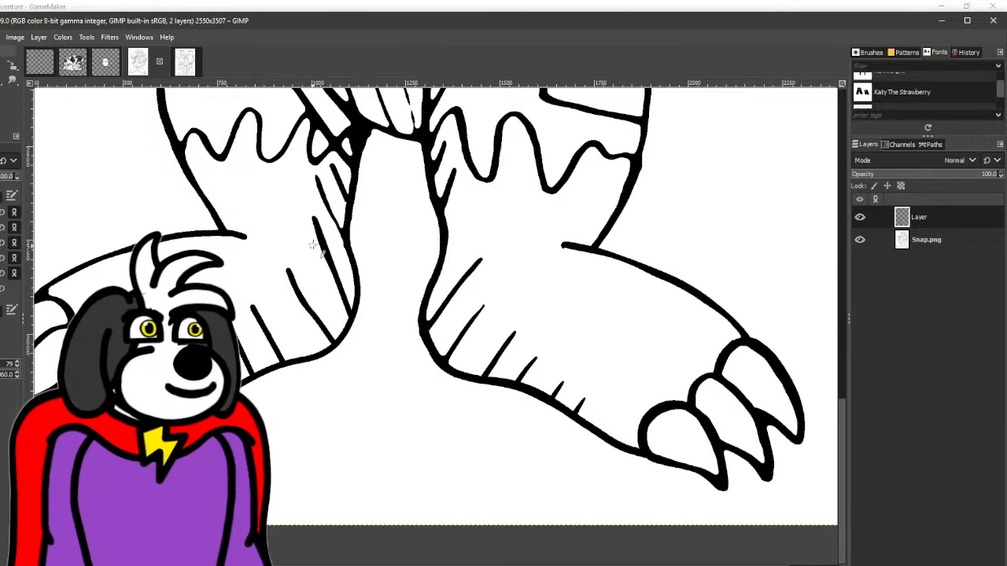
{"action": "left_click", "coordinate": [283, 291], "text": "shift"}
{"action": "scroll", "coordinate": [247, 252], "scroll_direction": "up", "scroll_amount": 3}
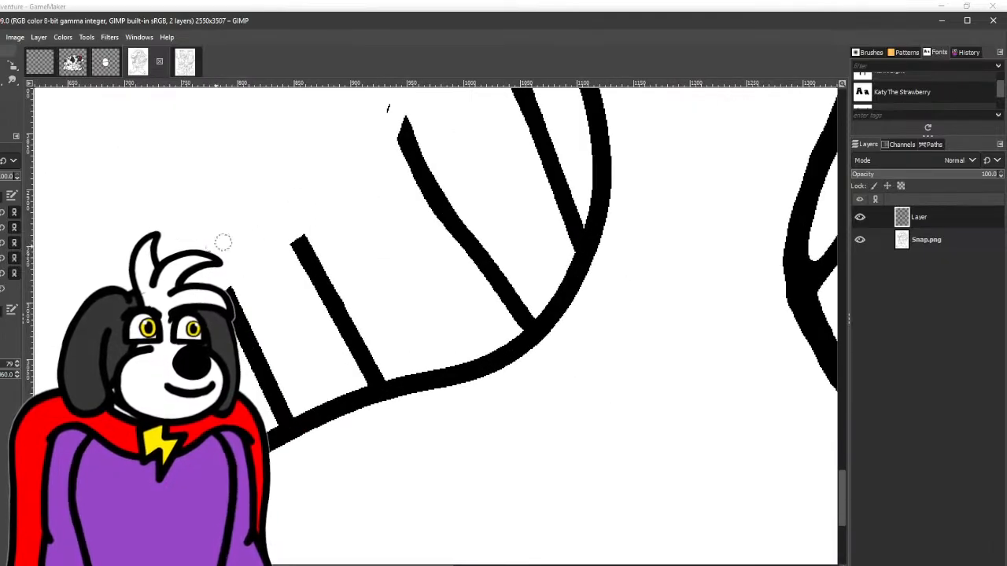
{"action": "left_click_drag", "start_coordinate": [372, 125], "coordinate": [255, 376]}
{"action": "left_click", "coordinate": [273, 361]}
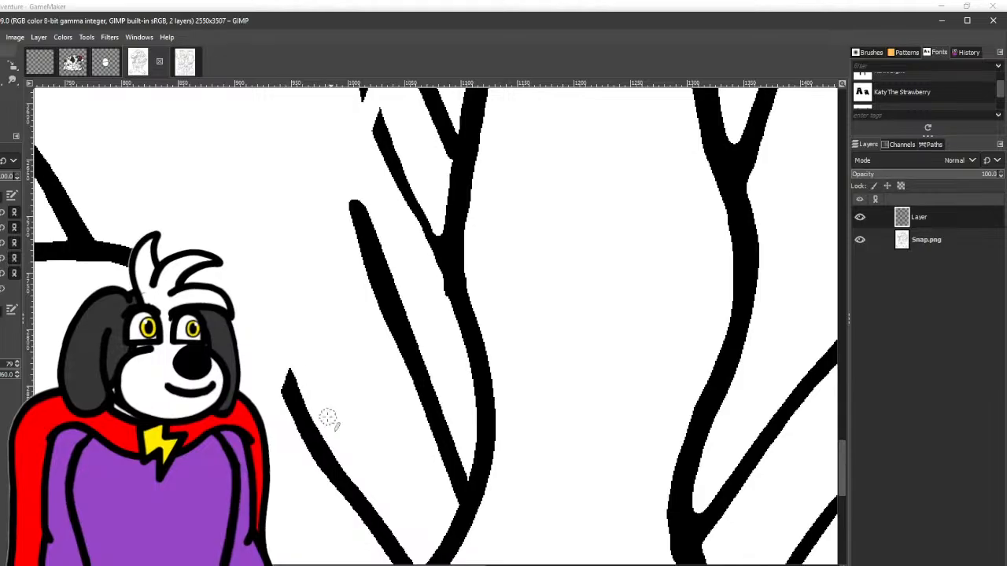
- Shorten the two long shading lines at the ankle and heel further with white strokes
{"action": "left_click_drag", "start_coordinate": [314, 441], "coordinate": [299, 422]}
{"action": "mouse_move", "coordinate": [400, 229]}
{"action": "left_mouse_down"}
{"action": "mouse_move", "coordinate": [386, 264]}
{"action": "mouse_move", "coordinate": [365, 230]}
{"action": "mouse_move", "coordinate": [358, 191]}
{"action": "mouse_move", "coordinate": [390, 270]}
{"action": "mouse_move", "coordinate": [367, 298]}
{"action": "mouse_move", "coordinate": [355, 226]}
{"action": "left_mouse_up"}
{"action": "left_click_drag", "start_coordinate": [377, 270], "coordinate": [373, 252]}
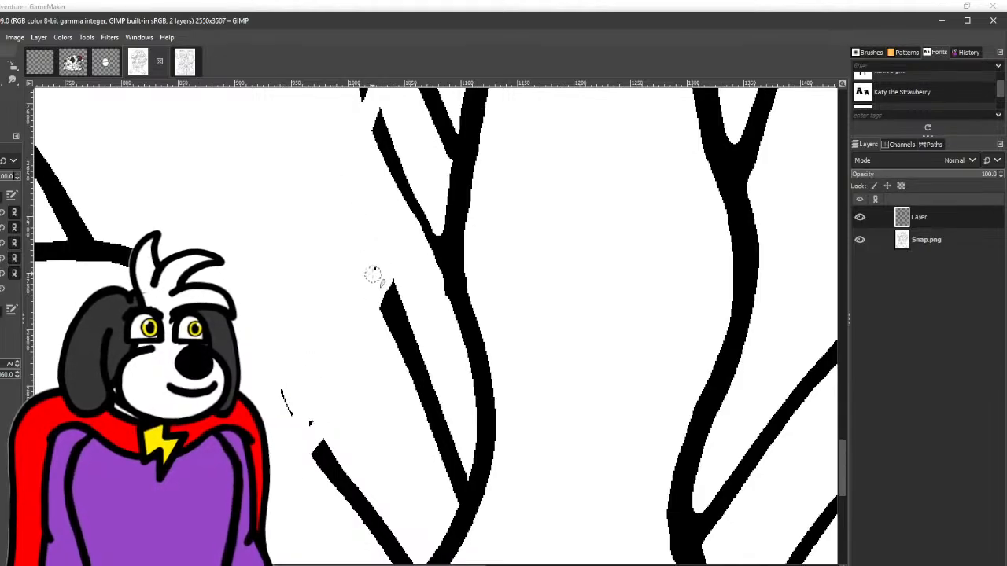
{"action": "left_click_drag", "start_coordinate": [315, 421], "coordinate": [259, 360]}
- Redraw the trimmed shading line on the lower inner leg with a straight black stroke meeting the leg outline
{"action": "scroll", "coordinate": [276, 409], "scroll_direction": "up", "scroll_amount": 5}
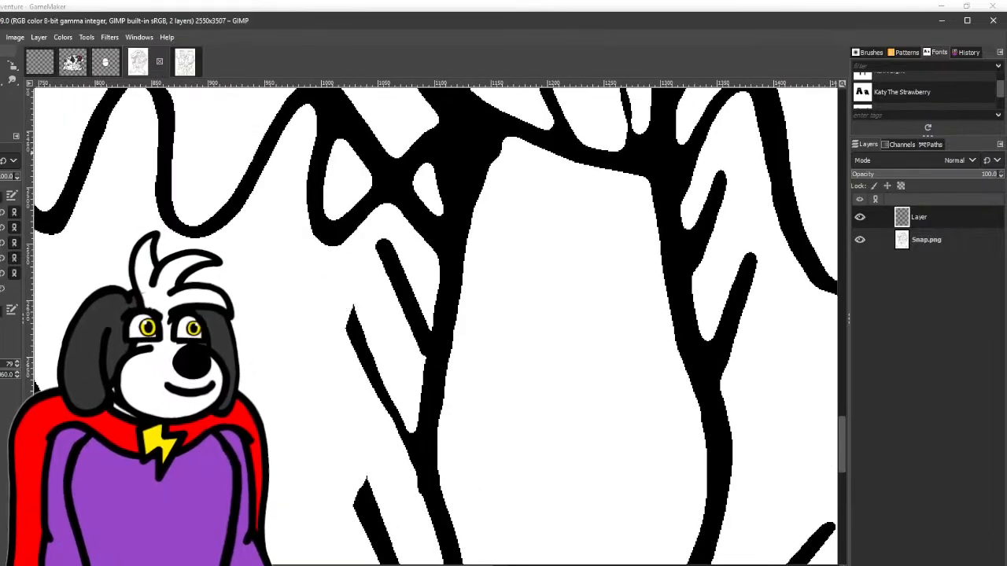
{"action": "left_click", "coordinate": [348, 315]}
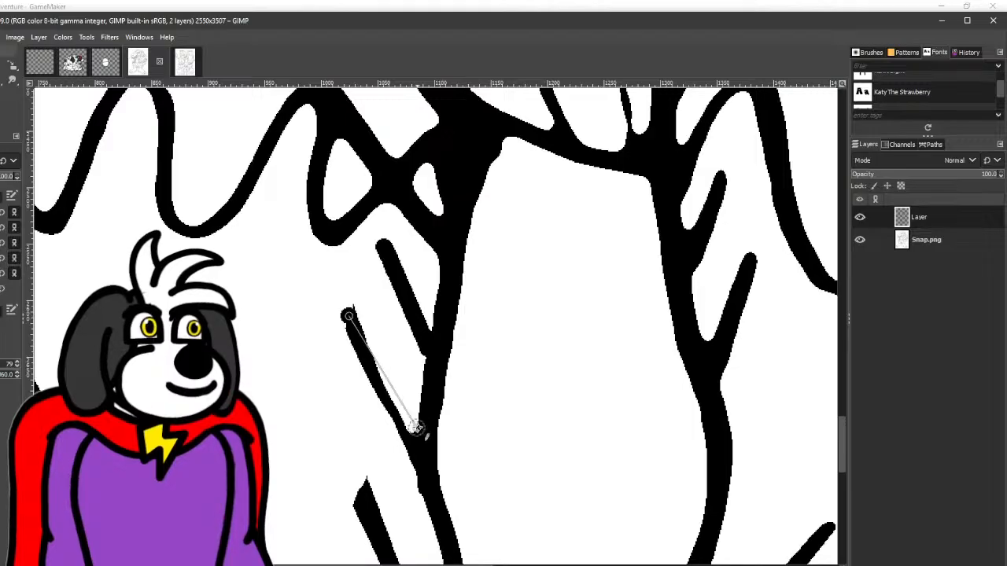
{"action": "left_click", "coordinate": [419, 452], "text": "shift"}
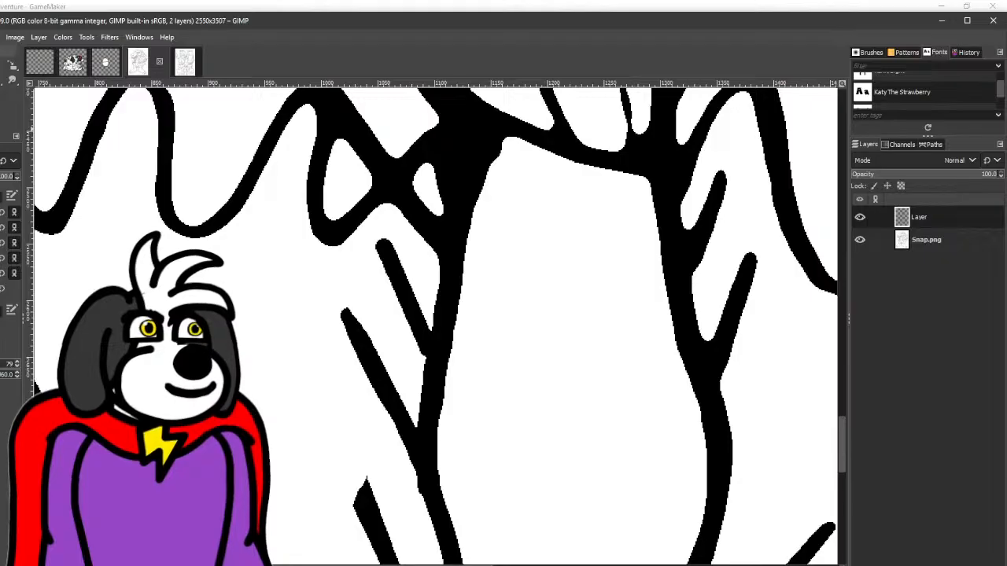
{"action": "left_click", "coordinate": [350, 316]}
{"action": "left_click", "coordinate": [402, 422], "text": "shift"}
- Redraw the trimmed ankle and foot shading lines in black so their upper ends are rounded
{"action": "scroll", "coordinate": [386, 314], "scroll_direction": "down", "scroll_amount": 3}
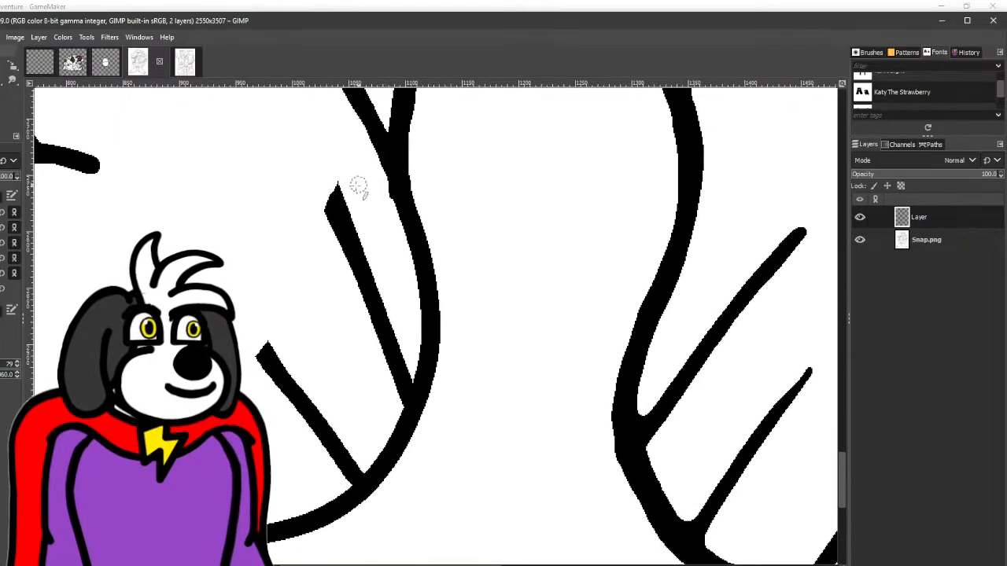
{"action": "mouse_move", "coordinate": [345, 233]}
{"action": "left_mouse_down"}
{"action": "mouse_move", "coordinate": [332, 185]}
{"action": "mouse_move", "coordinate": [341, 221]}
{"action": "mouse_move", "coordinate": [382, 118]}
{"action": "left_mouse_up"}
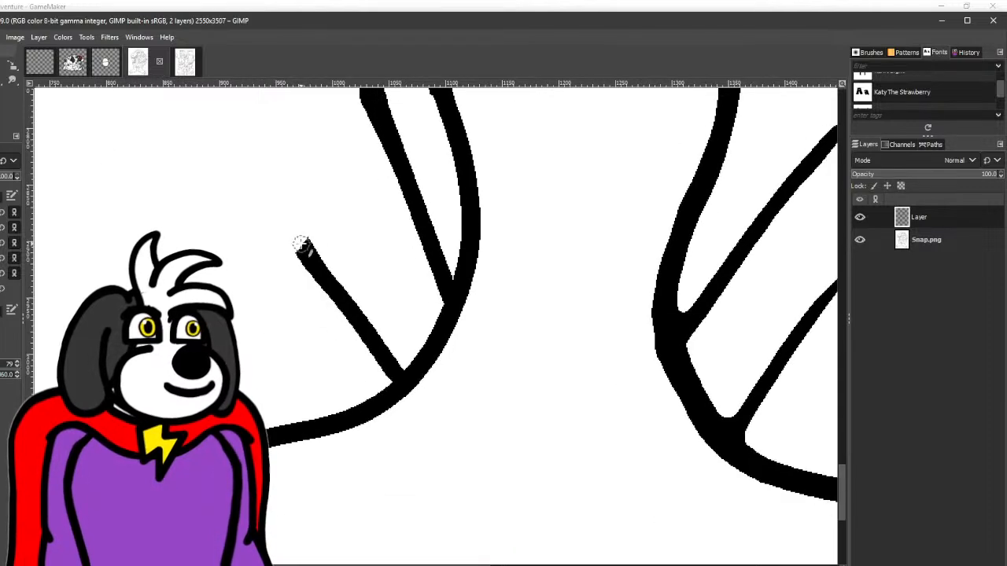
{"action": "left_click_drag", "start_coordinate": [298, 244], "coordinate": [400, 377]}
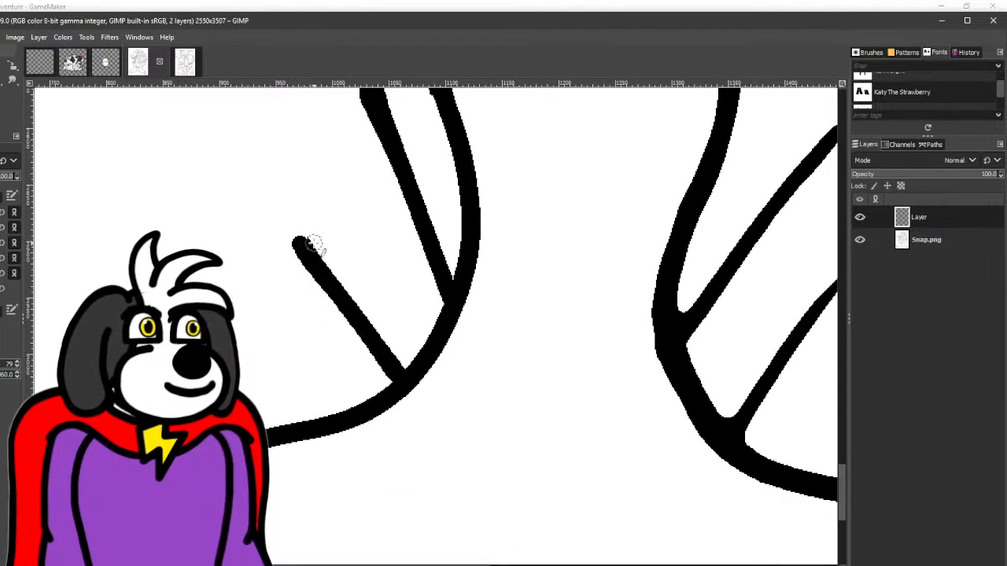
{"action": "left_click_drag", "start_coordinate": [315, 267], "coordinate": [534, 150]}
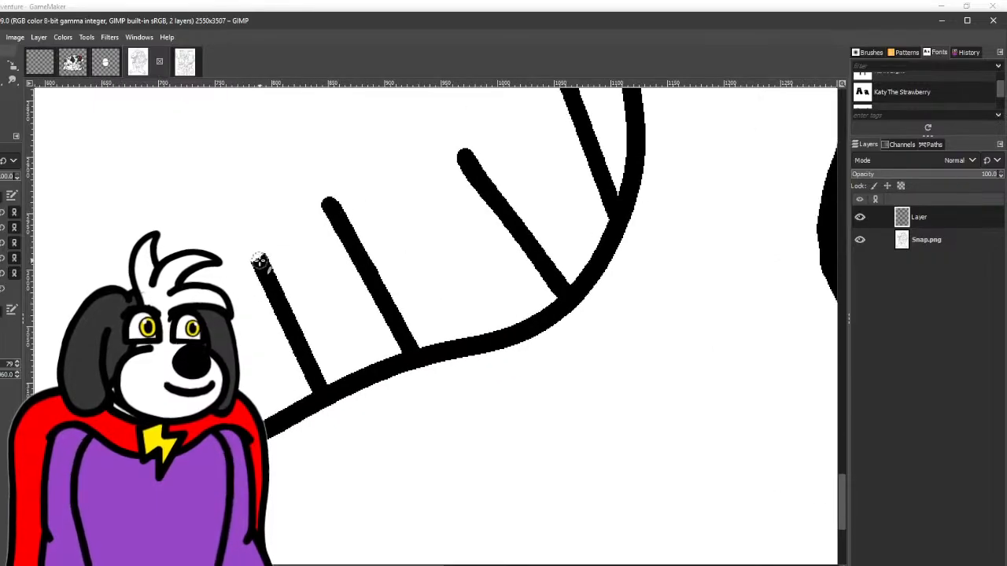
{"action": "scroll", "coordinate": [167, 347], "scroll_direction": "down", "scroll_amount": 5}
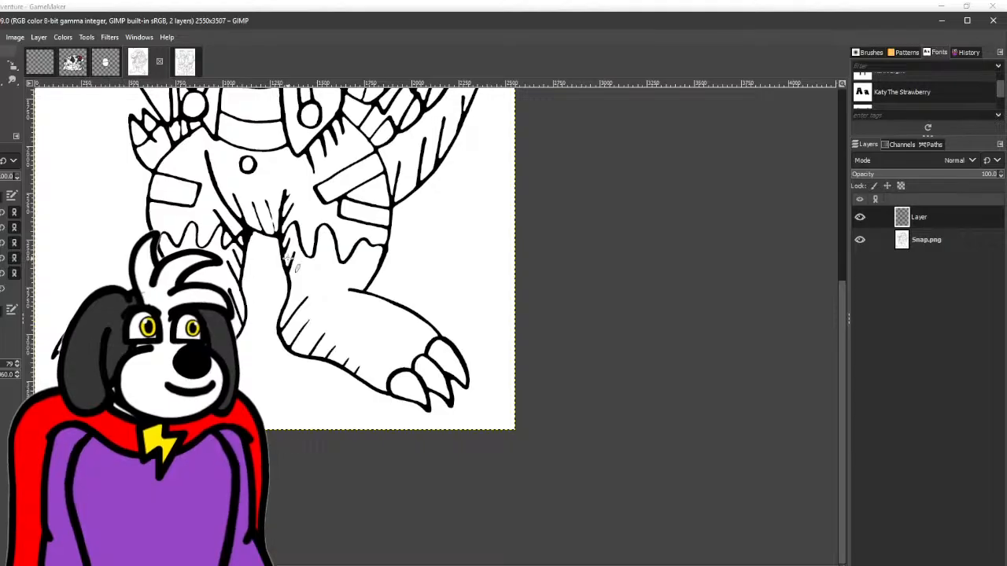
- Merge the touch-up layer and the Snap.png layer into a single layer
{"action": "mouse_move", "coordinate": [288, 258]}
{"action": "left_mouse_down"}
{"action": "mouse_move", "coordinate": [330, 345]}
{"action": "mouse_move", "coordinate": [330, 325]}
{"action": "mouse_move", "coordinate": [311, 411]}
{"action": "left_mouse_up"}
{"action": "scroll", "coordinate": [332, 319], "scroll_direction": "down", "scroll_amount": 1}
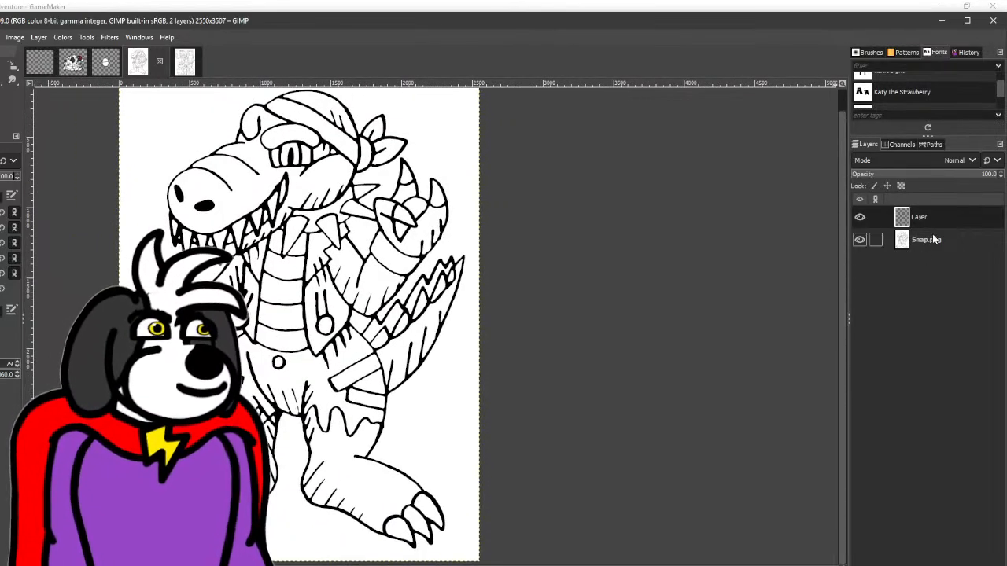
{"action": "left_click_drag", "start_coordinate": [934, 239], "coordinate": [936, 216]}
{"action": "right_click", "coordinate": [936, 217]}
{"action": "left_click", "coordinate": [840, 138]}
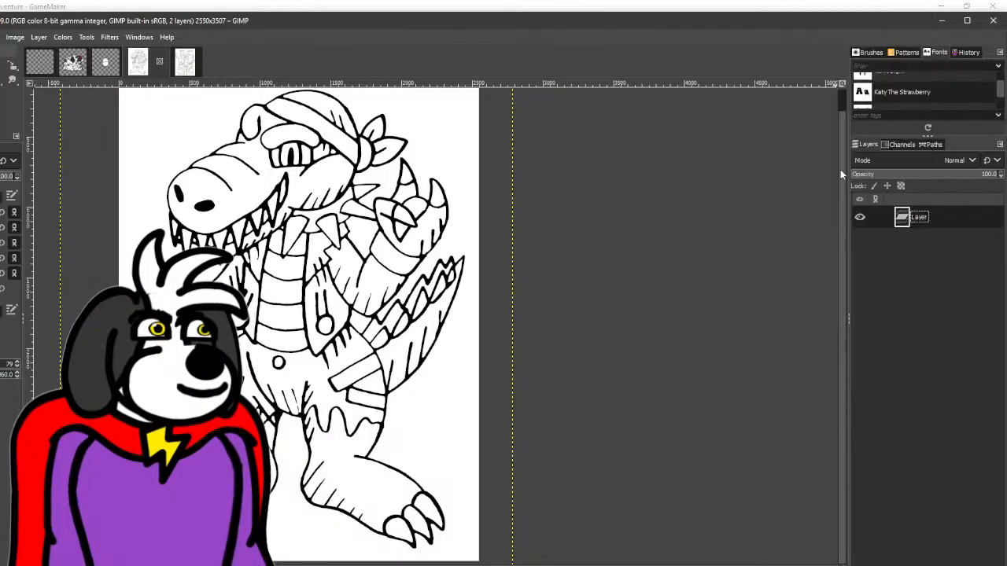
- Select and delete the white background around Snap and in the enclosed gap between the raised arm and tail
{"action": "left_click", "coordinate": [1, 67]}
{"action": "left_click", "coordinate": [184, 116]}
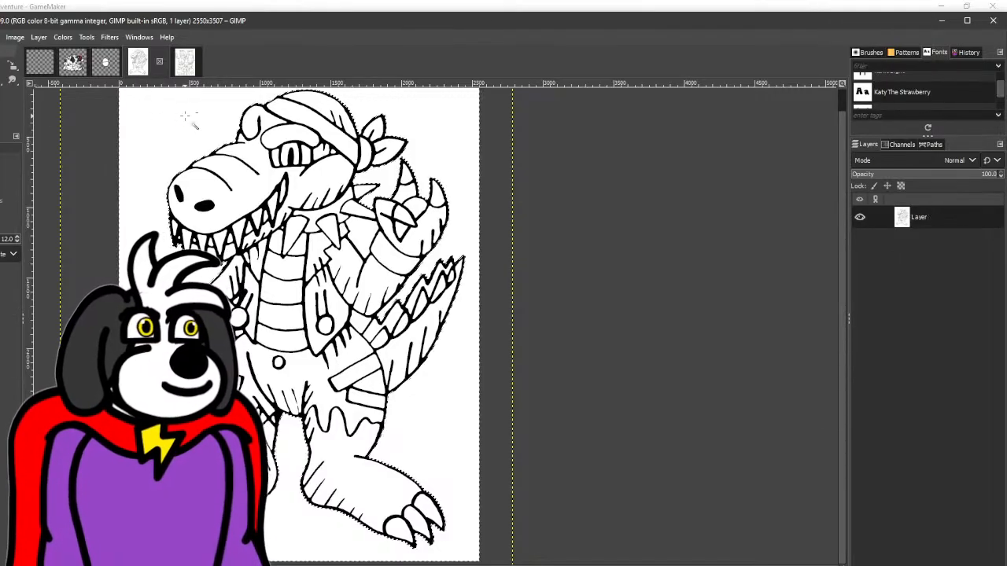
{"action": "key", "text": "Delete"}
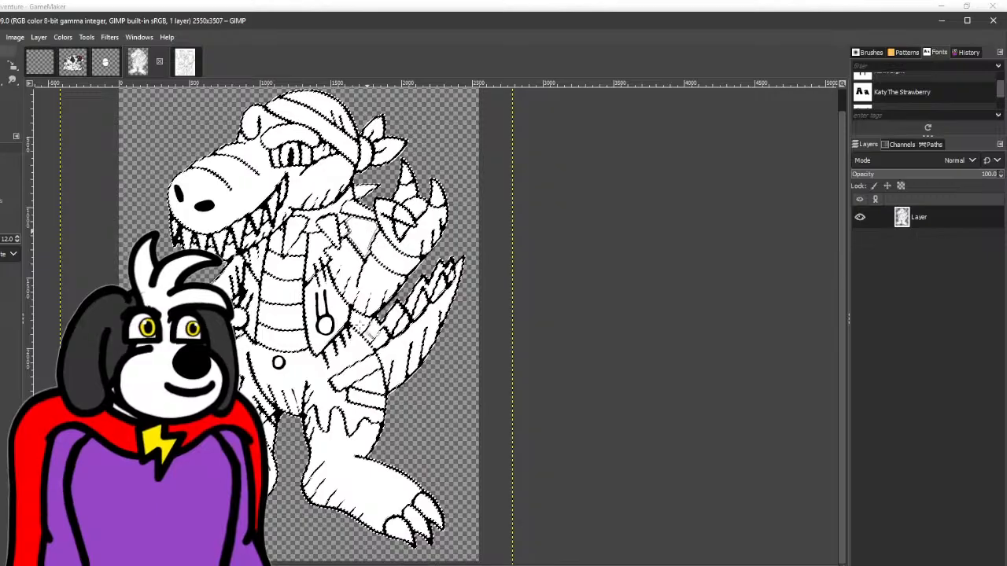
{"action": "left_click", "coordinate": [357, 321]}
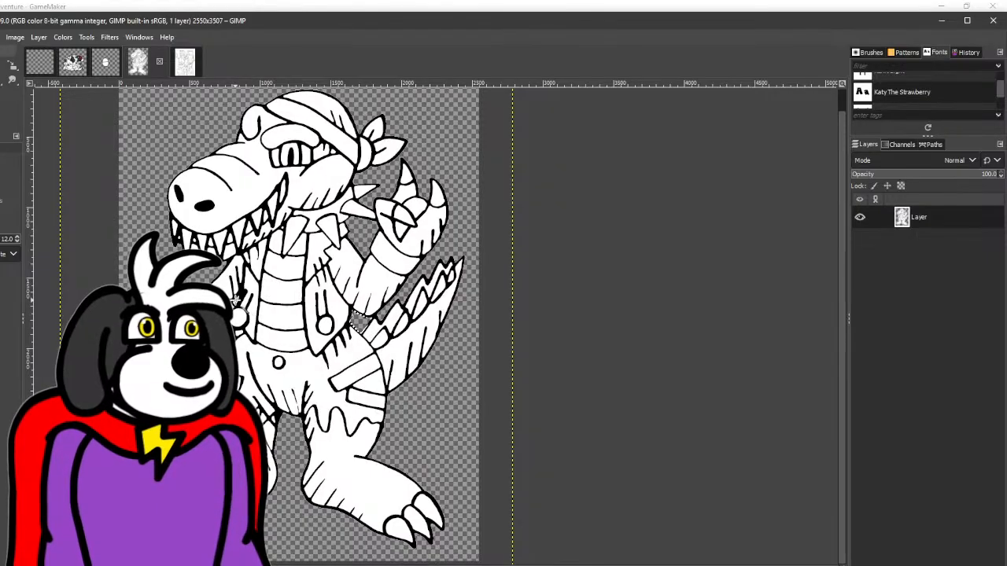
{"action": "key", "text": "Delete"}
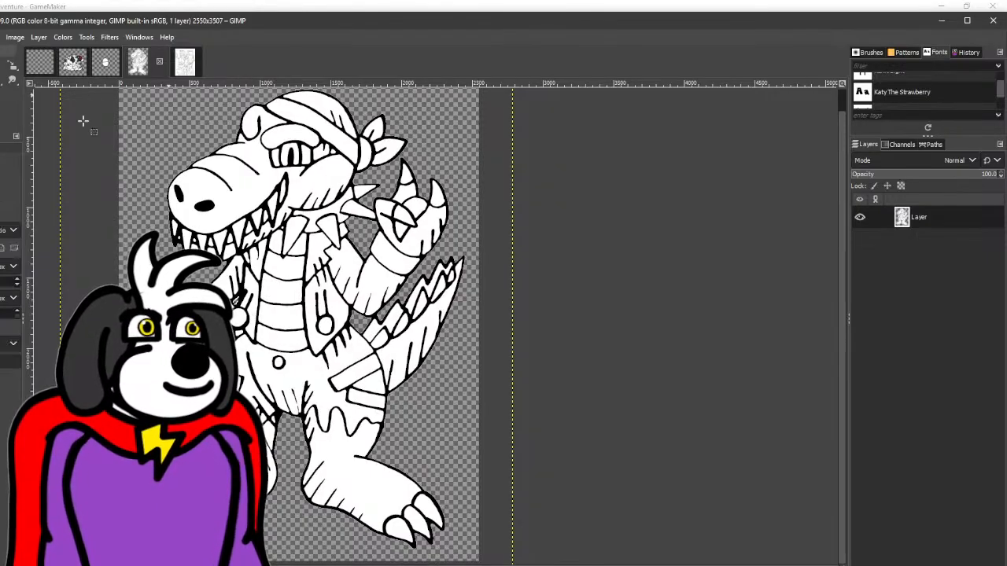
{"action": "scroll", "coordinate": [573, 270], "scroll_direction": "down", "scroll_amount": 2}
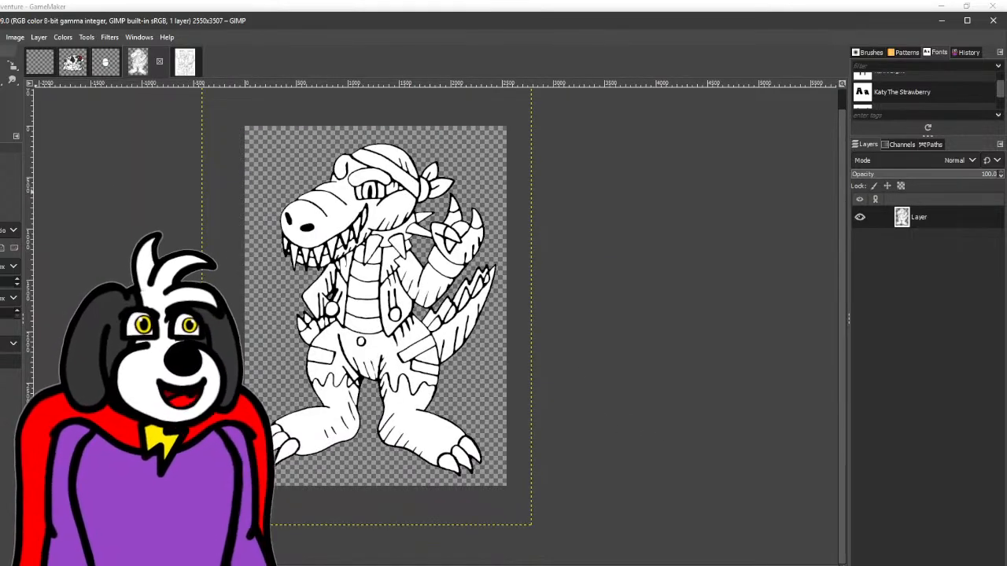
{"action": "scroll", "coordinate": [356, 173], "scroll_direction": "up", "scroll_amount": 5}
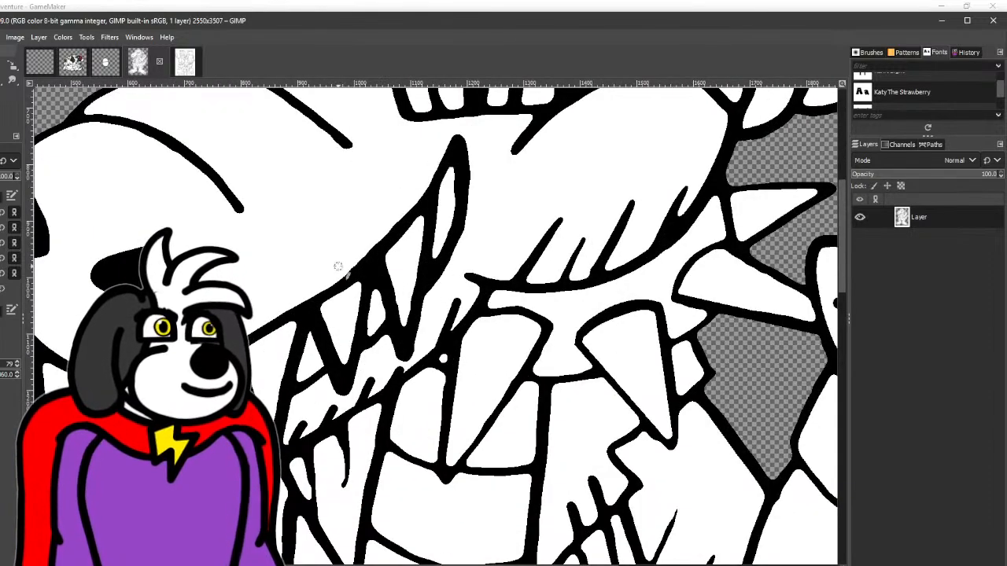
{"action": "scroll", "coordinate": [343, 266], "scroll_direction": "down", "scroll_amount": 5}
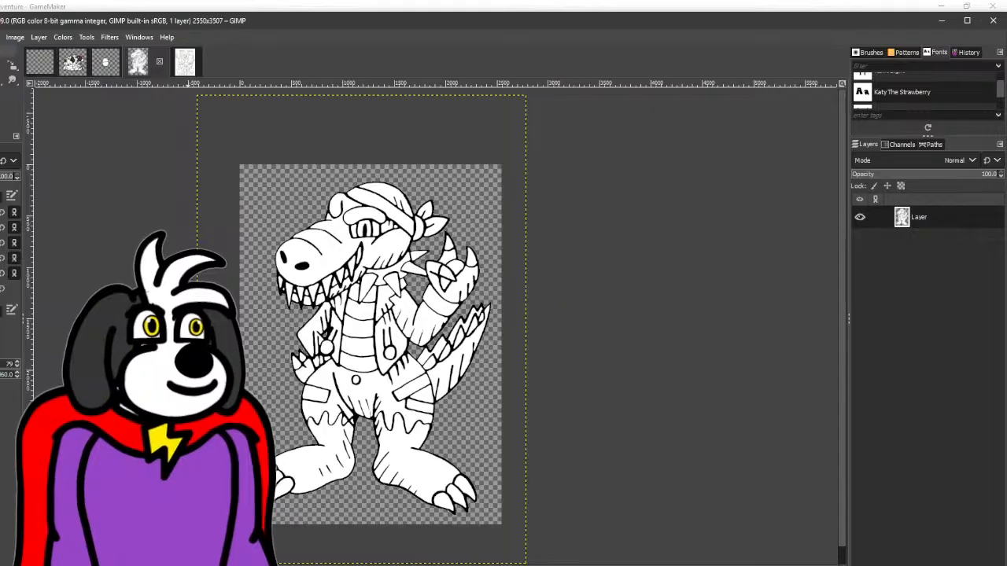
- Bring in Watermelon.png as a layer above Snap and move the frog aside to uncover Snap's head
{"action": "key", "text": "alt+Tab"}
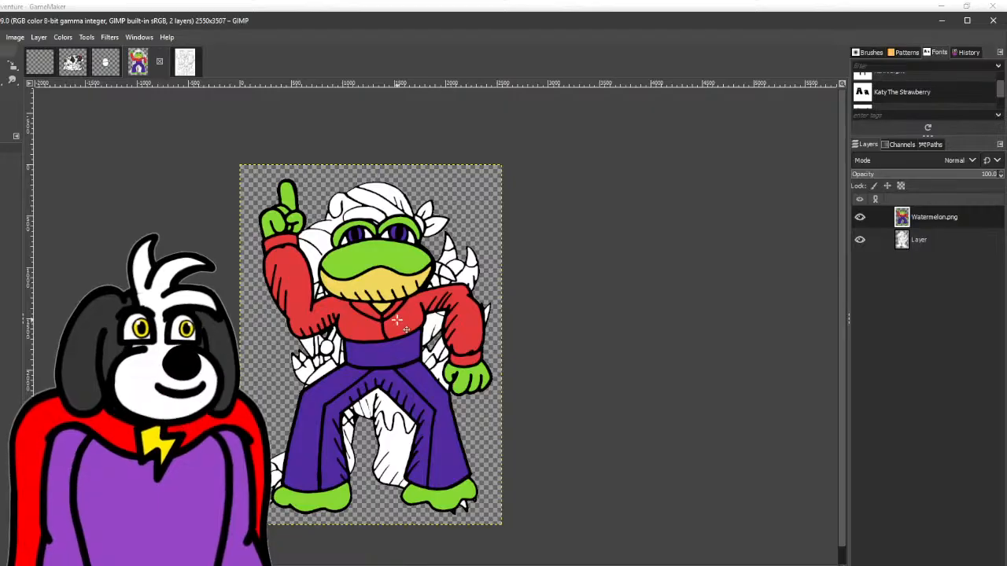
{"action": "mouse_move", "coordinate": [393, 324]}
{"action": "left_mouse_down"}
{"action": "mouse_move", "coordinate": [330, 441]}
{"action": "mouse_move", "coordinate": [280, 383]}
{"action": "left_mouse_up"}
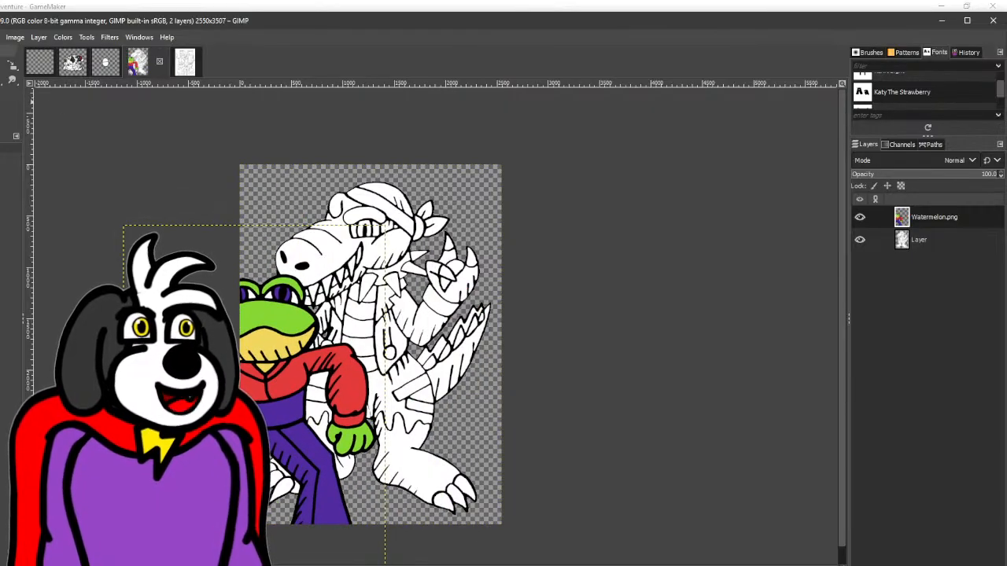
- Bucket-fill Snap's head, tail, legs and hands with Watermelon's light green on Snap's layer, and hide the Watermelon.png layer
{"action": "key", "text": "shift+b"}
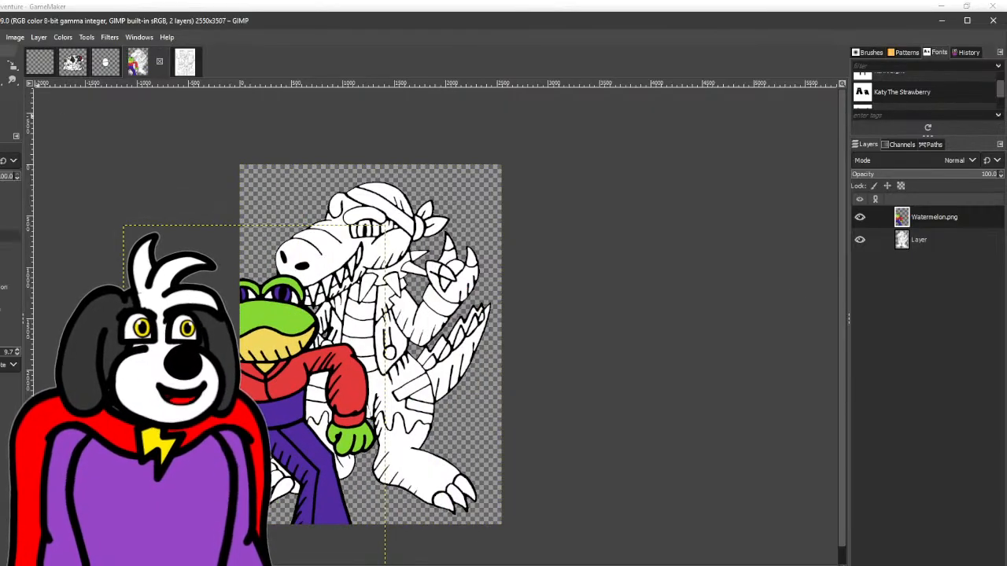
{"action": "left_click", "coordinate": [936, 242]}
{"action": "left_click", "coordinate": [340, 266]}
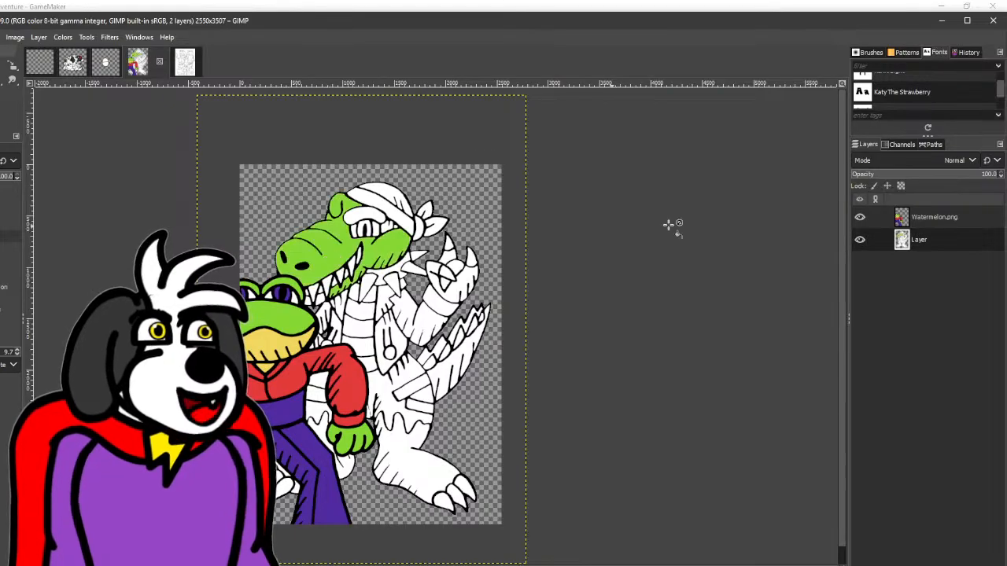
{"action": "left_click", "coordinate": [859, 217]}
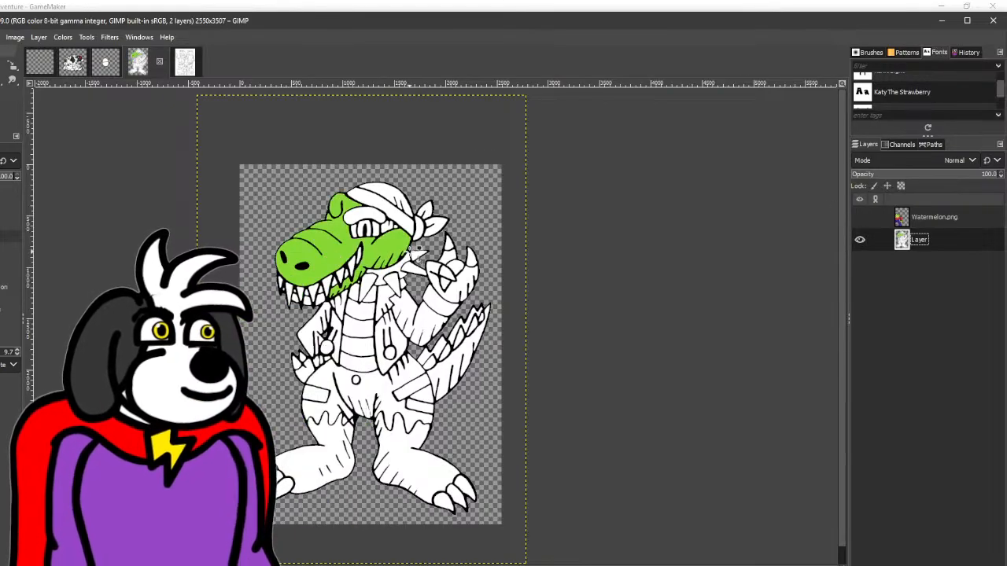
{"action": "left_click", "coordinate": [457, 368]}
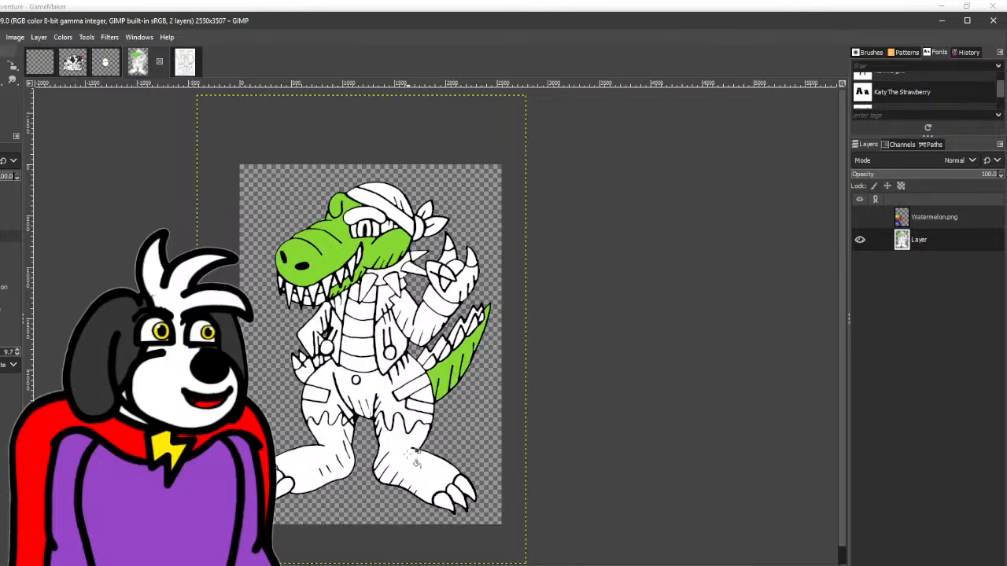
{"action": "left_click", "coordinate": [407, 455]}
{"action": "left_click", "coordinate": [346, 441]}
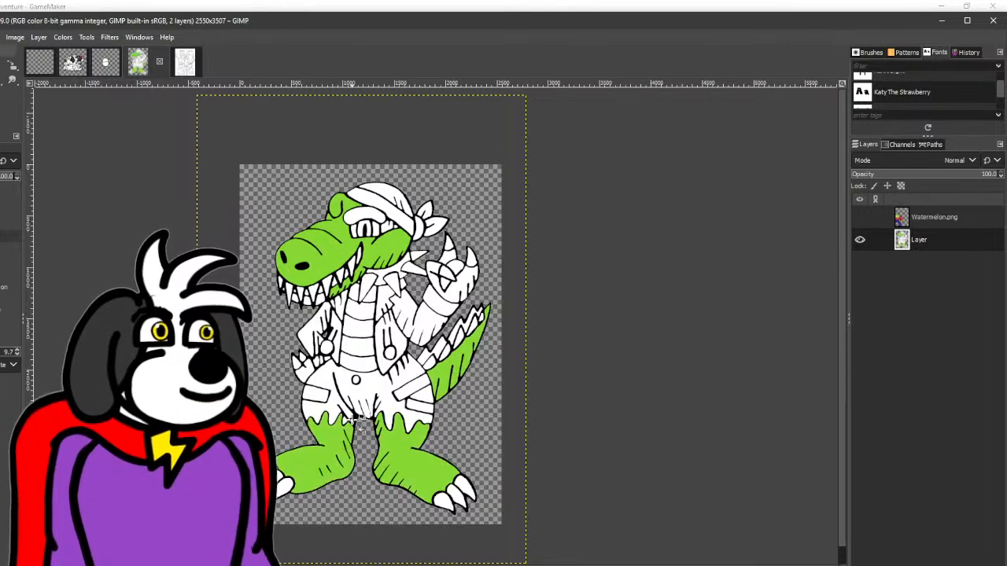
{"action": "left_click", "coordinate": [462, 283]}
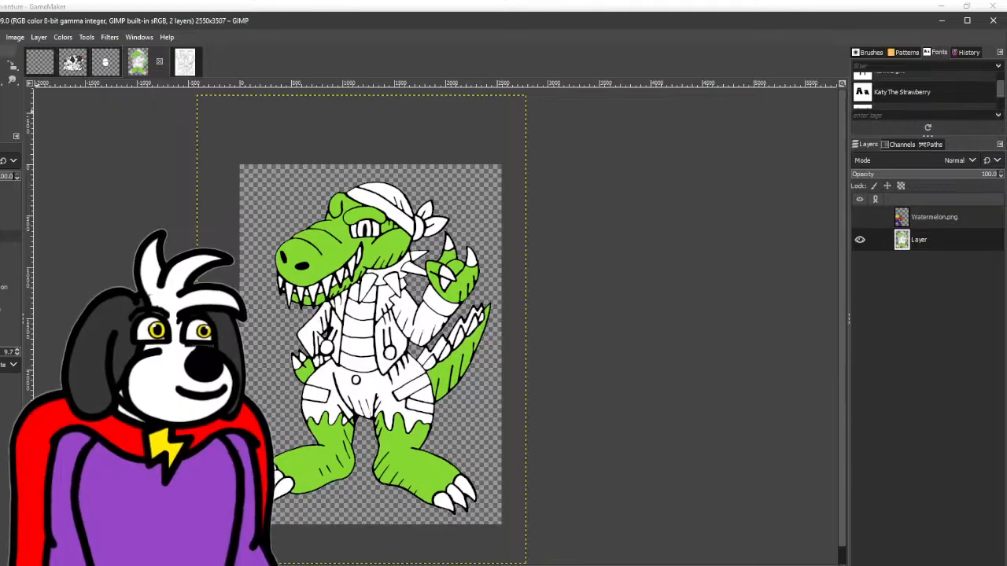
- Darken the light green to a deep green and fill the tail spikes and the eye's iris with it
{"action": "left_click", "coordinate": [0, 108]}
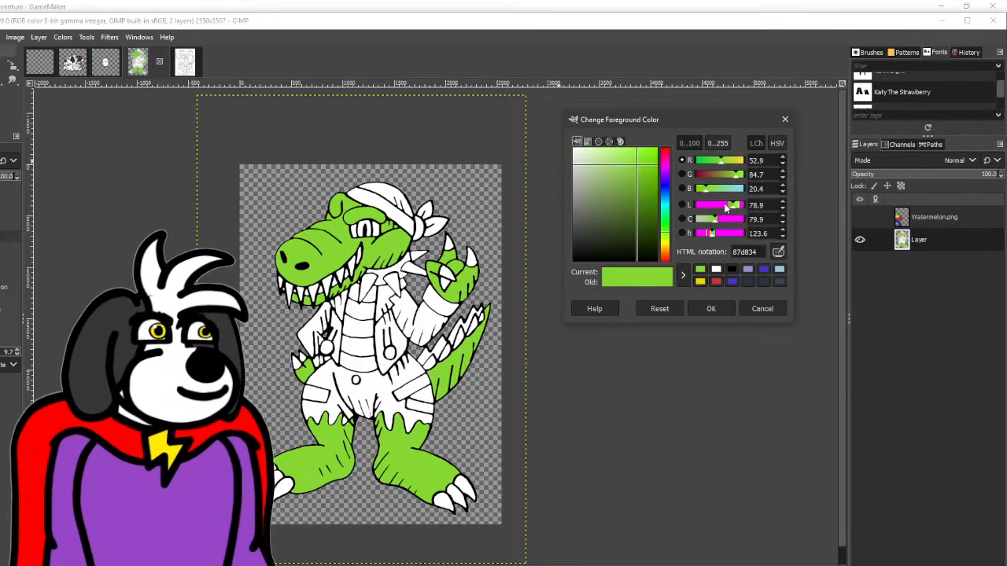
{"action": "left_click_drag", "start_coordinate": [725, 207], "coordinate": [716, 208]}
{"action": "left_click", "coordinate": [710, 310]}
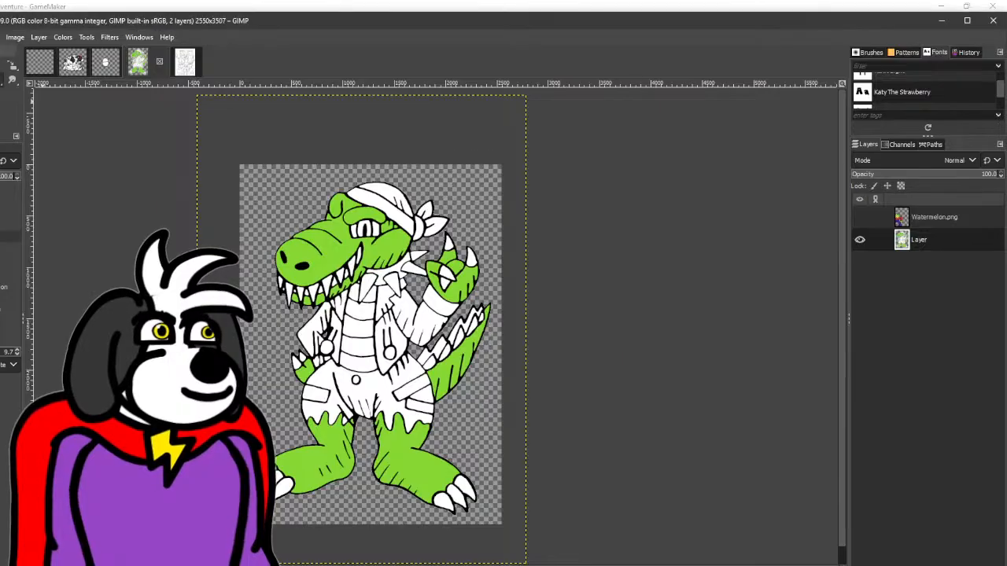
{"action": "left_click", "coordinate": [428, 360]}
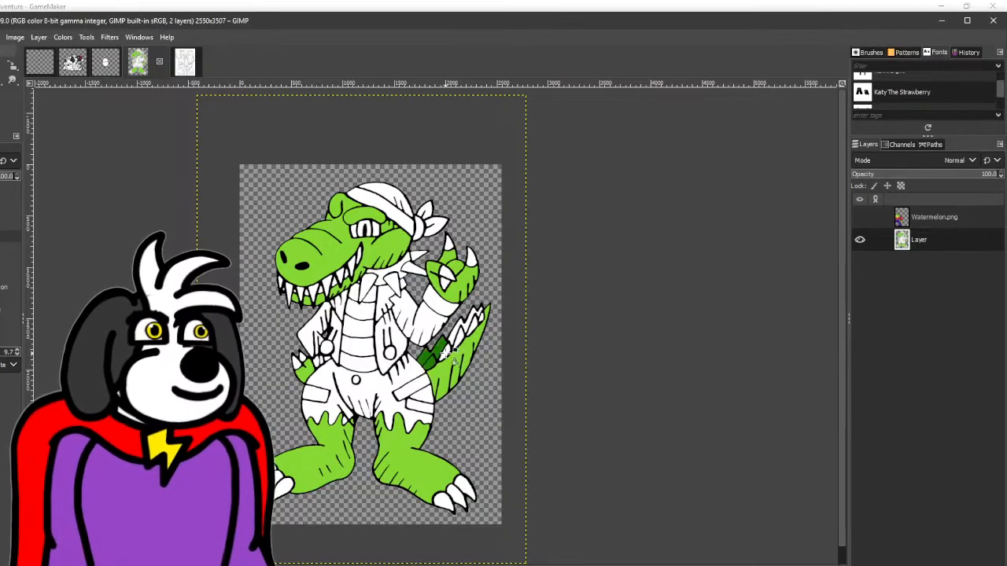
{"action": "left_click", "coordinate": [443, 350]}
{"action": "left_click", "coordinate": [454, 336]}
{"action": "left_click", "coordinate": [461, 336]}
{"action": "left_click", "coordinate": [472, 323]}
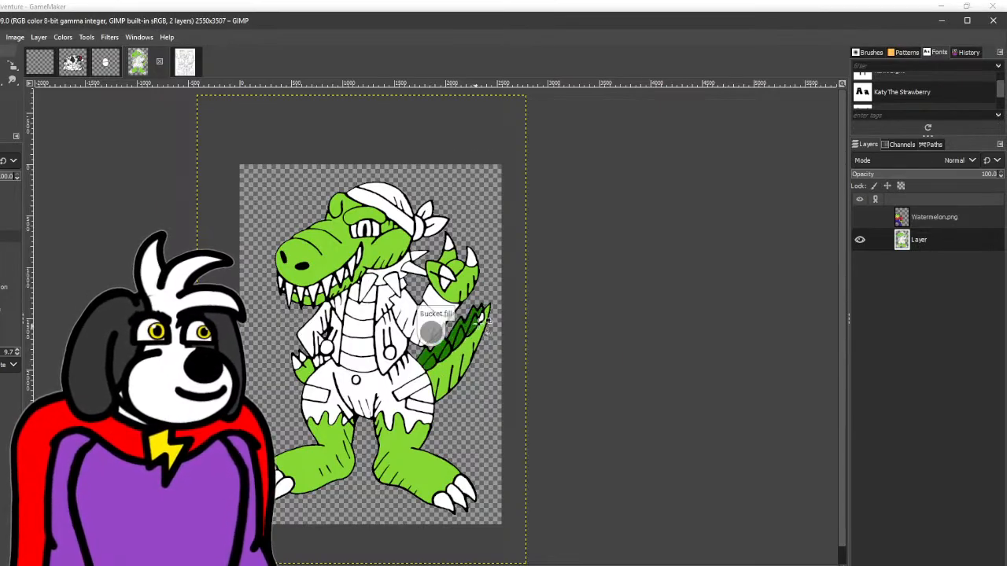
{"action": "left_click", "coordinate": [483, 316]}
{"action": "left_click", "coordinate": [492, 324]}
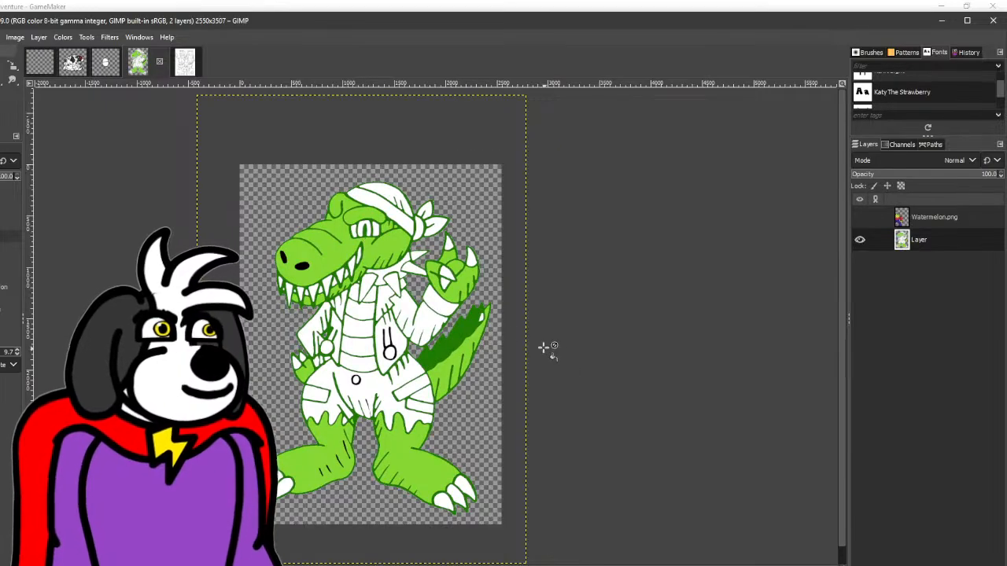
{"action": "key", "text": "ctrl+z"}
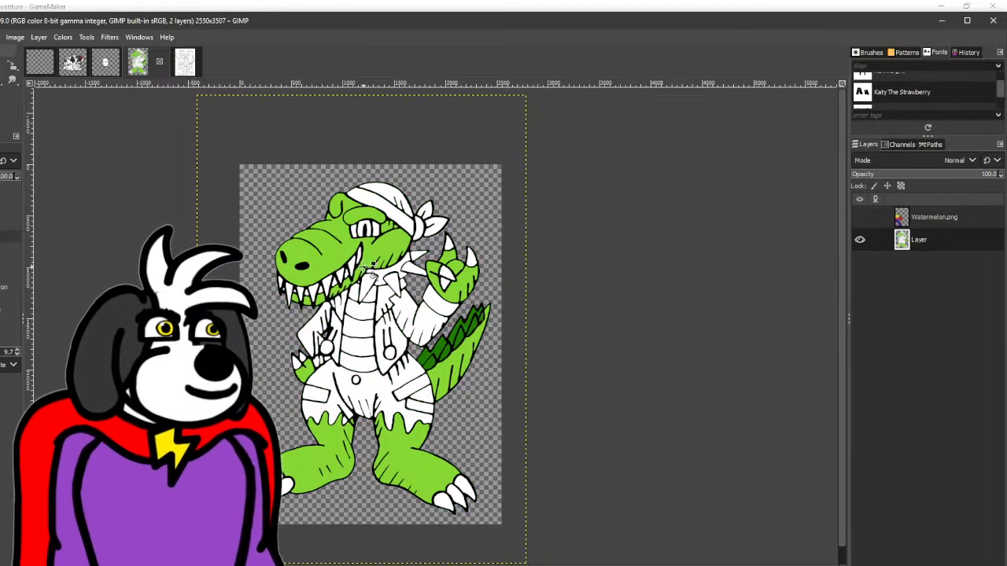
{"action": "left_click", "coordinate": [366, 229]}
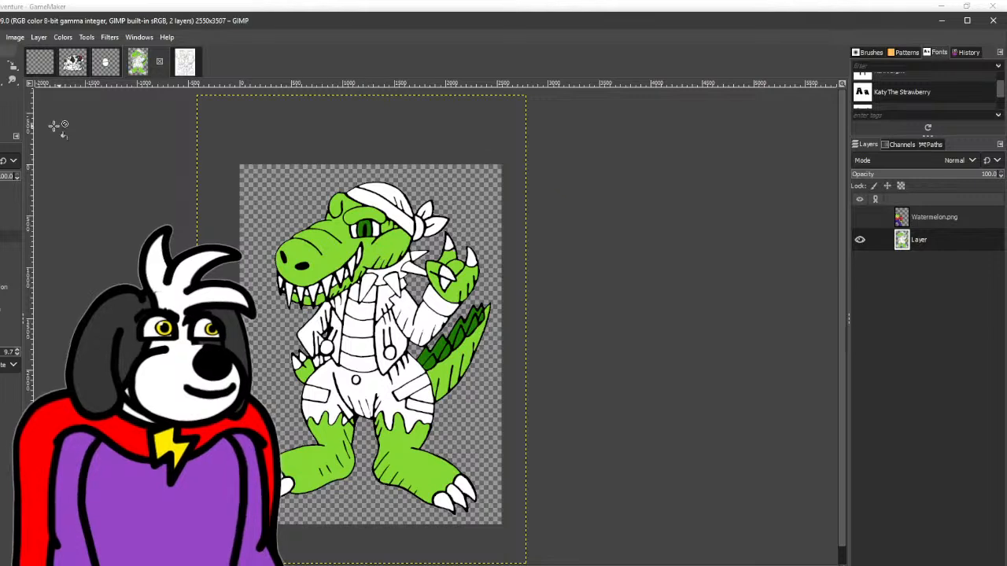
- Briefly show Watermelon.png for its yellow, hide it again, and fill Snap's belly plates with that yellow
{"action": "left_click", "coordinate": [860, 218]}
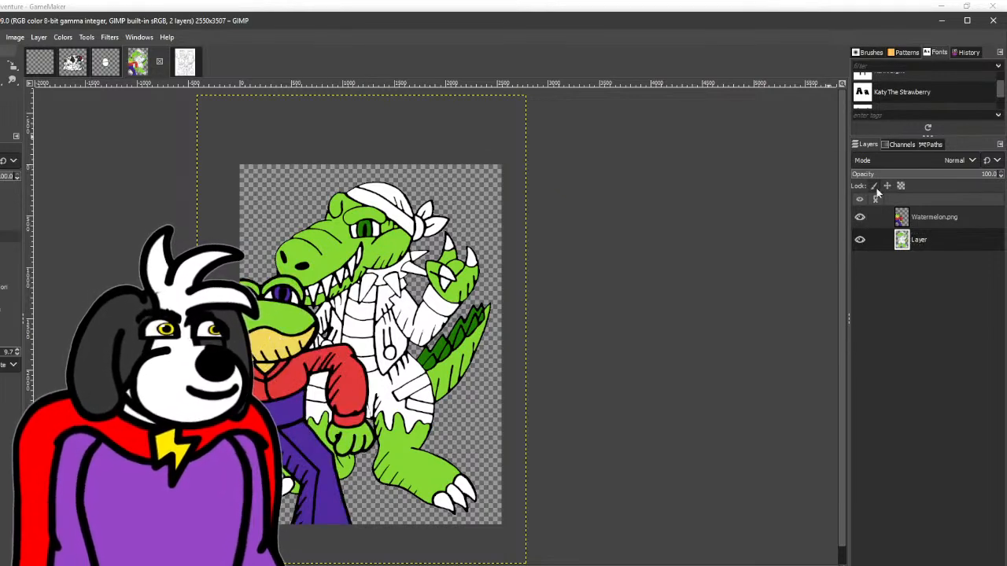
{"action": "left_click", "coordinate": [860, 217]}
{"action": "left_click_drag", "start_coordinate": [364, 361], "coordinate": [376, 296]}
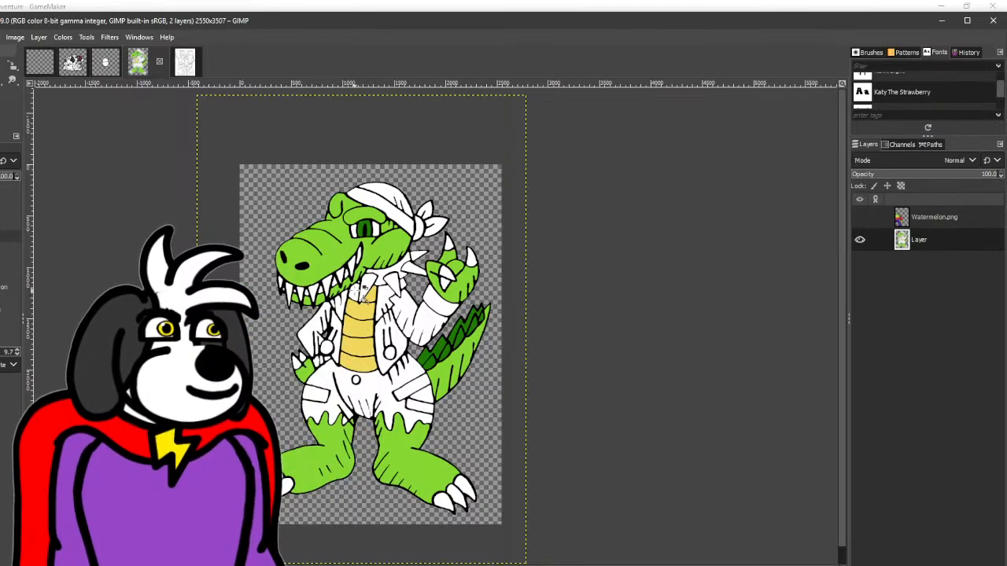
{"action": "left_click", "coordinate": [356, 290]}
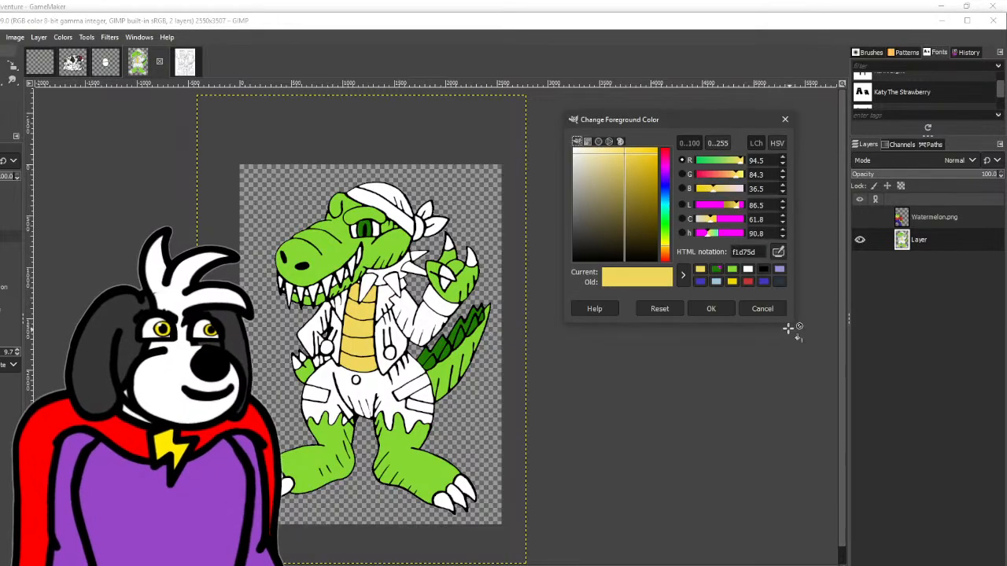
- Choose Watermelon's blue-purple from the recent colours and fill the bandana and its knot with it
{"action": "left_click", "coordinate": [761, 281]}
{"action": "left_click", "coordinate": [708, 311]}
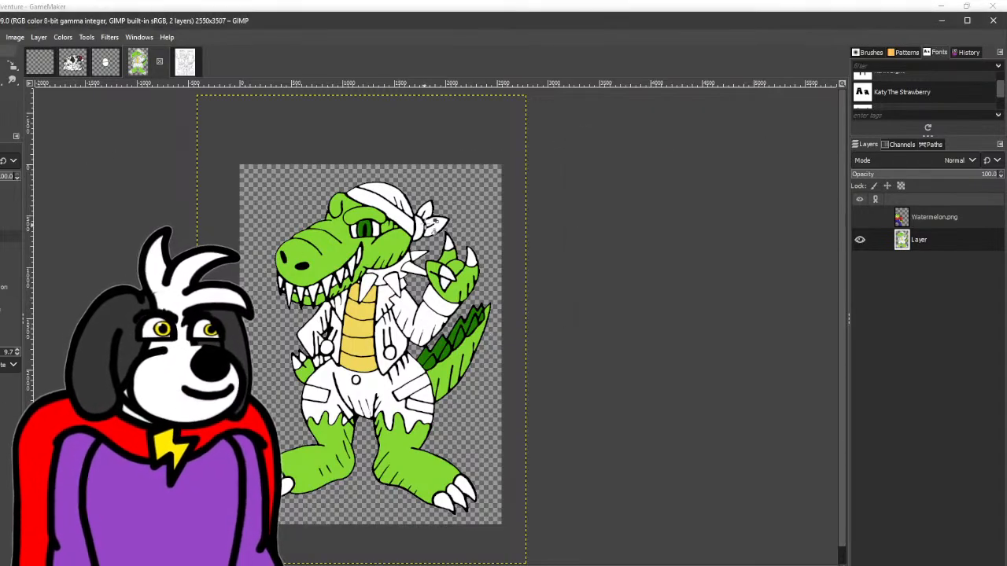
{"action": "left_click", "coordinate": [403, 219]}
{"action": "left_click", "coordinate": [391, 198]}
{"action": "left_click", "coordinate": [419, 227]}
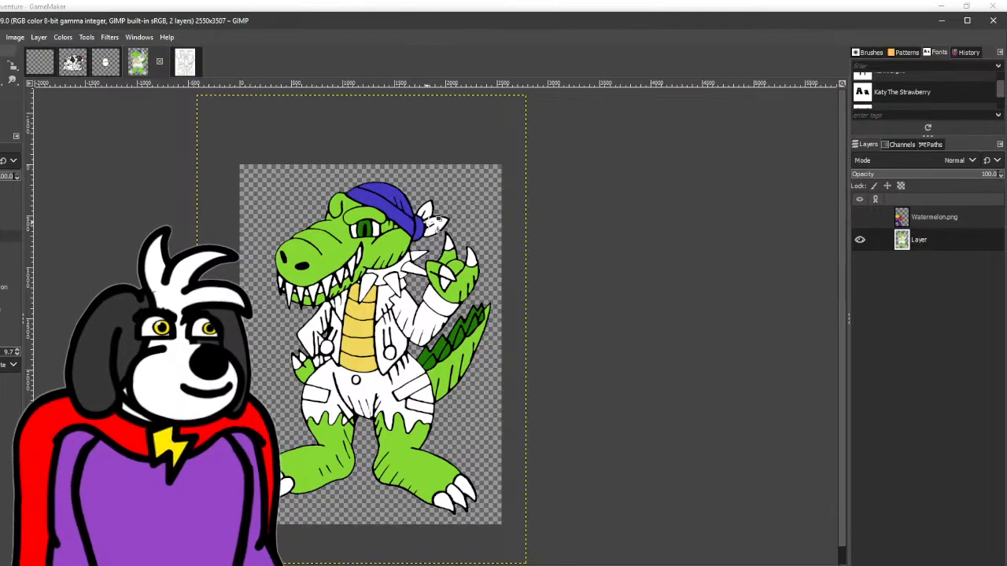
{"action": "left_click", "coordinate": [433, 222]}
- Fill the front and sleeves of Snap's jacket with the same blue-purple
{"action": "left_click", "coordinate": [401, 334]}
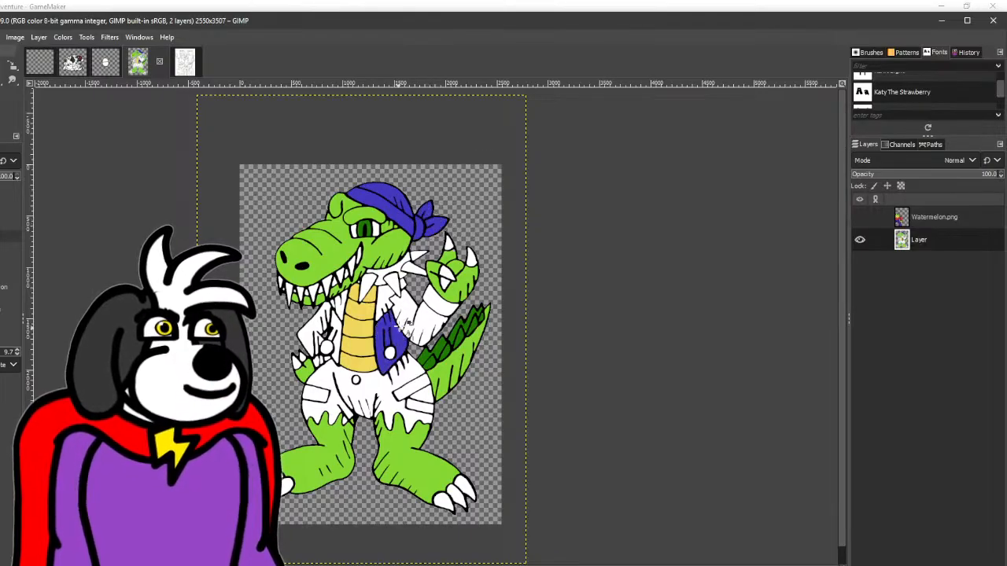
{"action": "left_click", "coordinate": [413, 315]}
{"action": "left_click", "coordinate": [342, 329]}
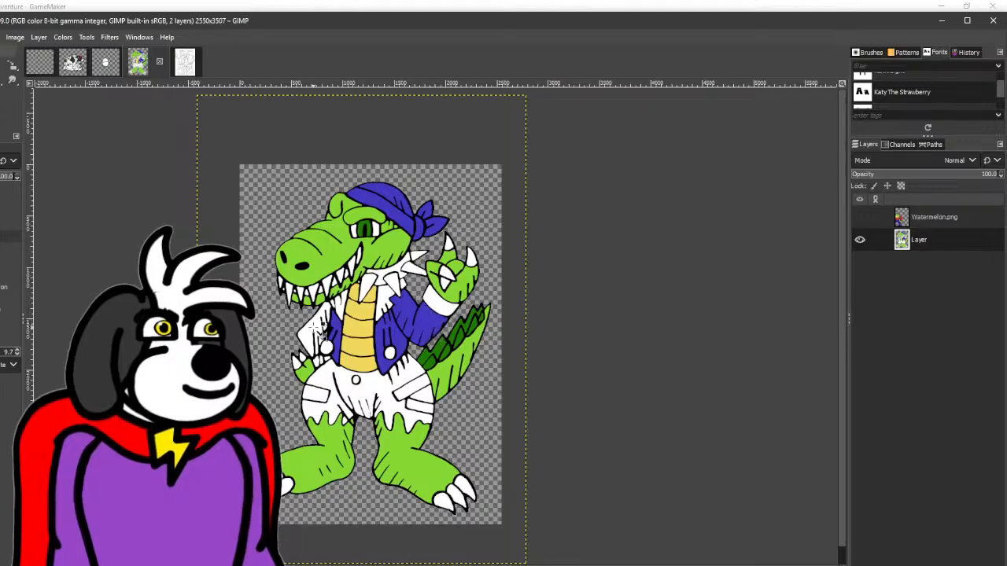
{"action": "left_click", "coordinate": [319, 331]}
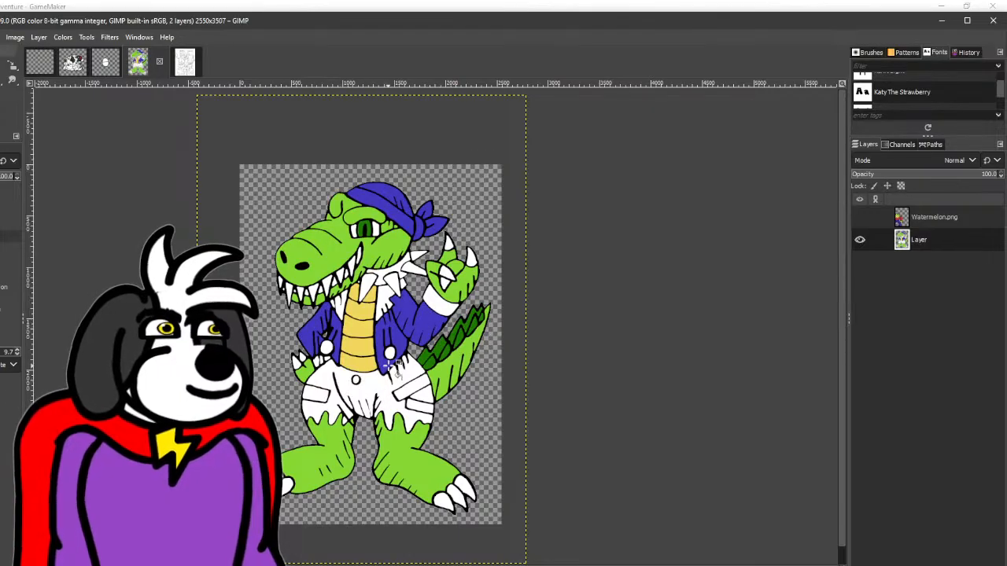
- Change the colour to a darker, greyer purple and fill the shorts, jacket lapels and sleeve cuff with it
{"action": "scroll", "coordinate": [337, 308], "scroll_direction": "up", "scroll_amount": 1}
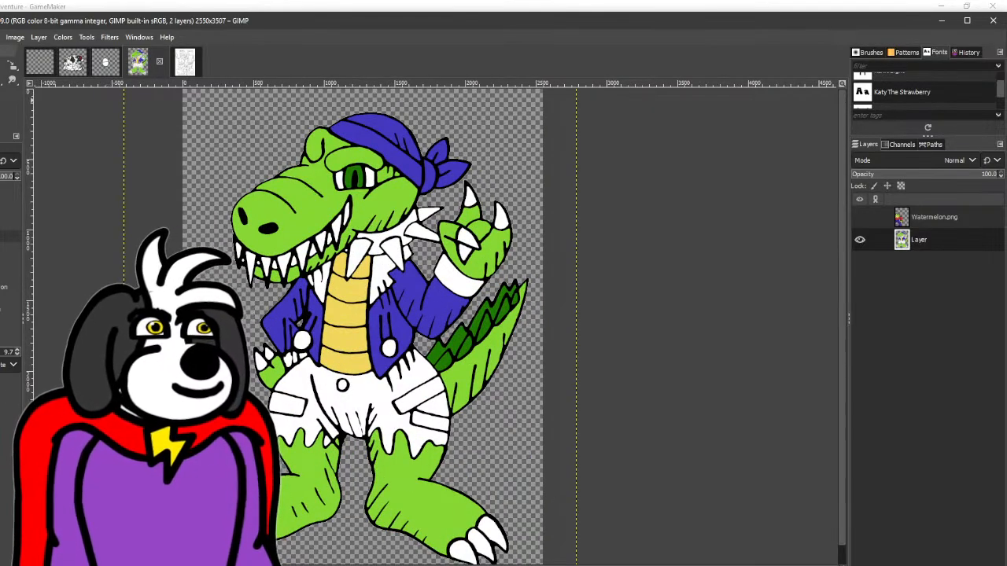
{"action": "left_click", "coordinate": [0, 104]}
{"action": "left_click_drag", "start_coordinate": [633, 193], "coordinate": [611, 224]}
{"action": "left_click", "coordinate": [710, 309]}
{"action": "left_click", "coordinate": [380, 391]}
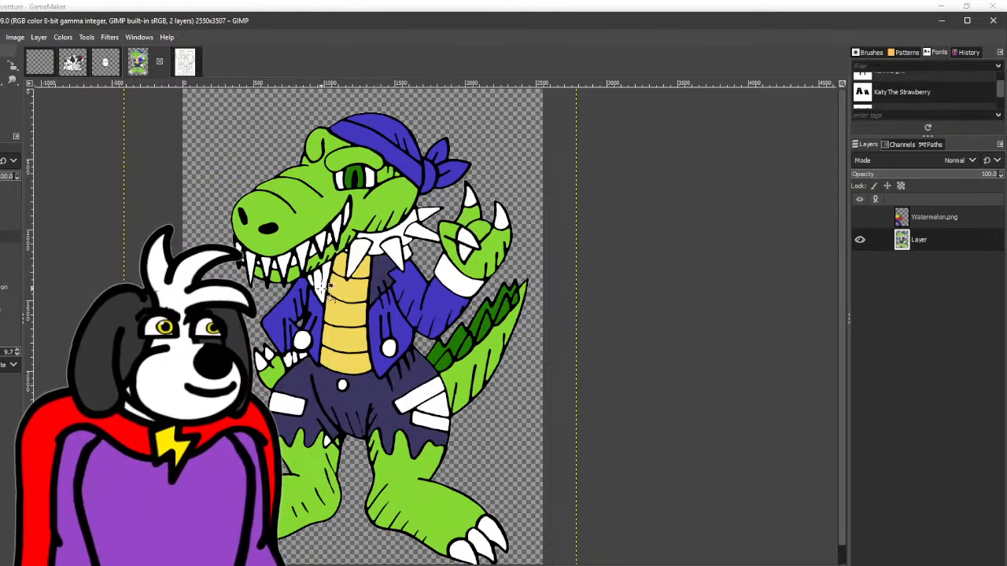
{"action": "left_click", "coordinate": [462, 284]}
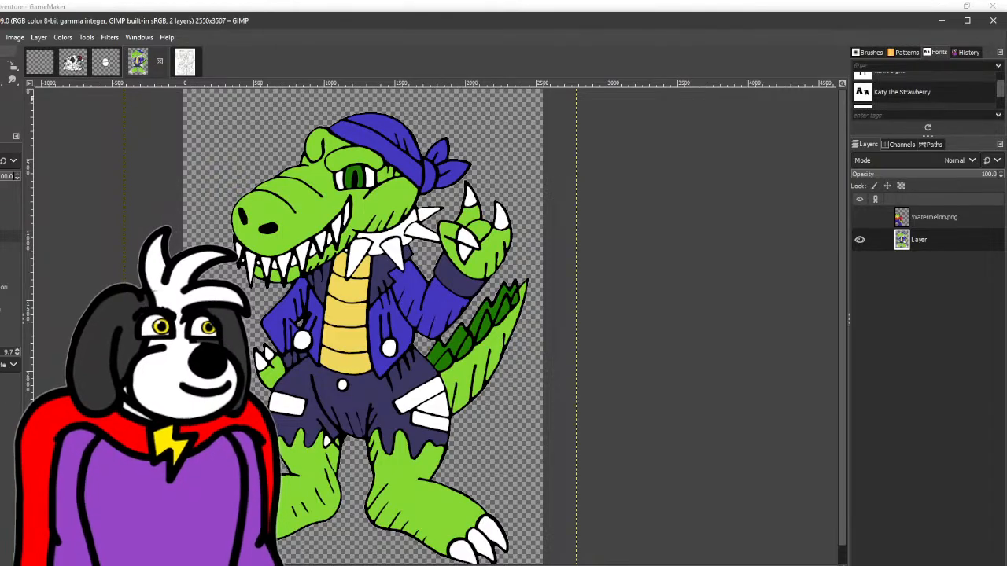
- Fill the white gap between the two patches on the shorts beside the tail with the light green skin colour
{"action": "key", "text": "shift+b"}
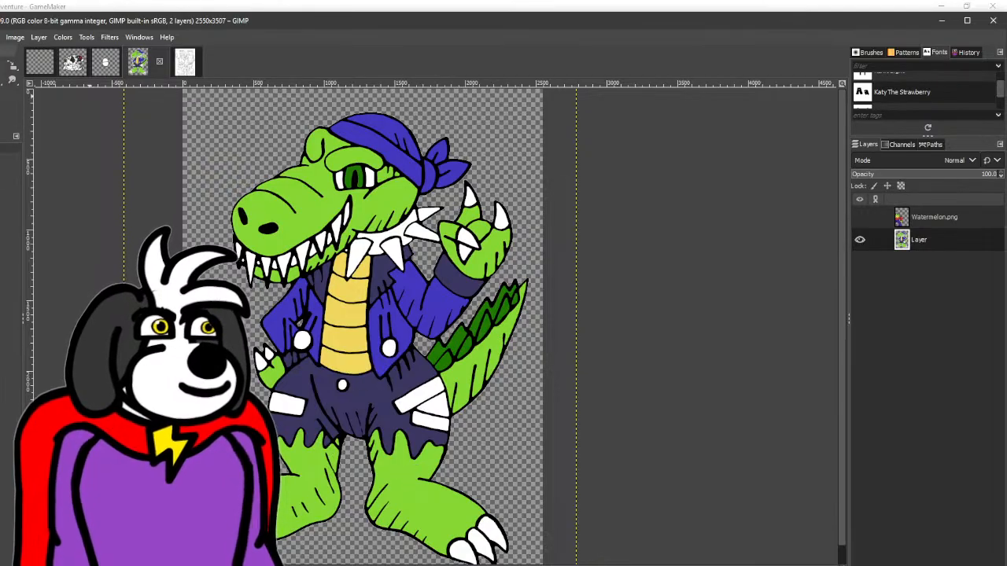
{"action": "key", "text": "shift+b"}
{"action": "left_click", "coordinate": [441, 402]}
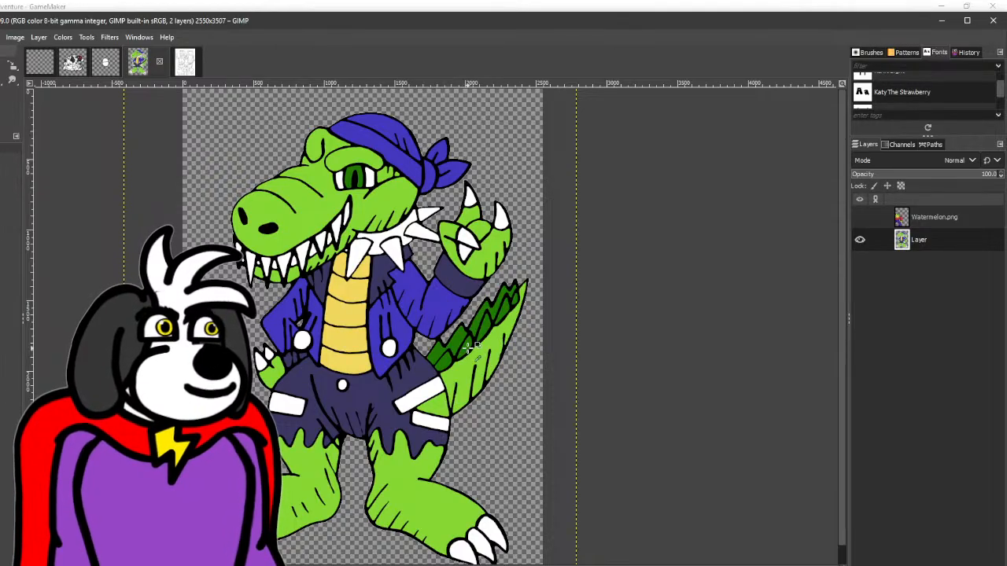
- Fill the spiked collar's band with the tail spikes' dark green and undo the fill that spills into the outlines
{"action": "left_click", "coordinate": [390, 236]}
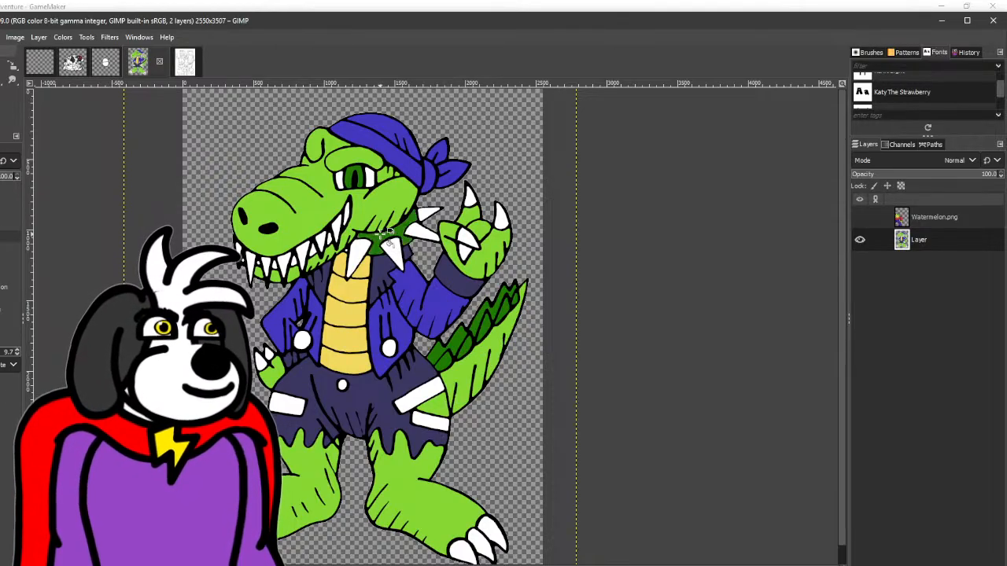
{"action": "left_click", "coordinate": [345, 248]}
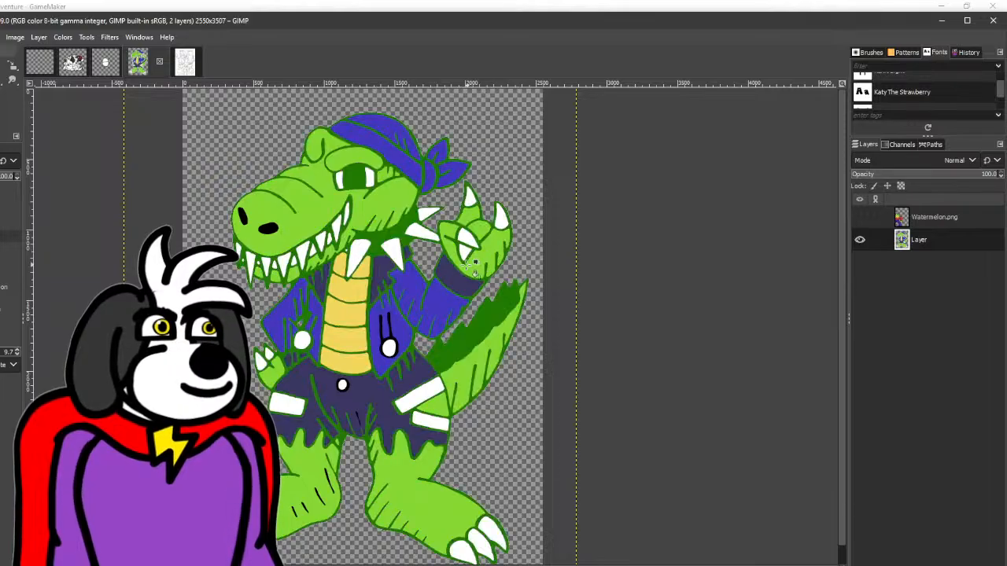
{"action": "key", "text": "ctrl+z"}
{"action": "scroll", "coordinate": [351, 248], "scroll_direction": "up", "scroll_amount": 2}
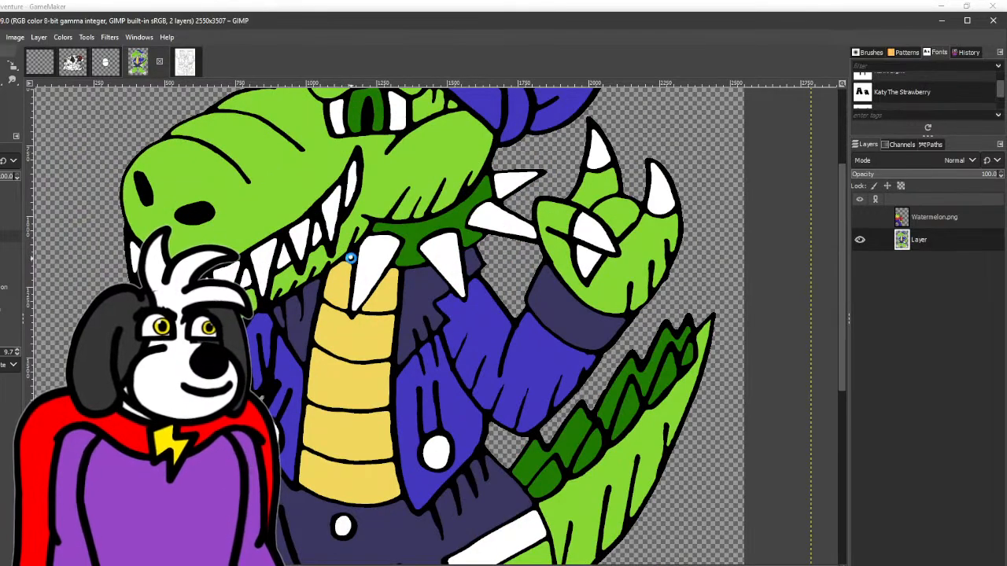
{"action": "scroll", "coordinate": [354, 264], "scroll_direction": "down", "scroll_amount": 2}
- Fill the patches on the shorts, the shorts button and the round jacket buttons with dark green
{"action": "left_click_drag", "start_coordinate": [466, 257], "coordinate": [368, 232]}
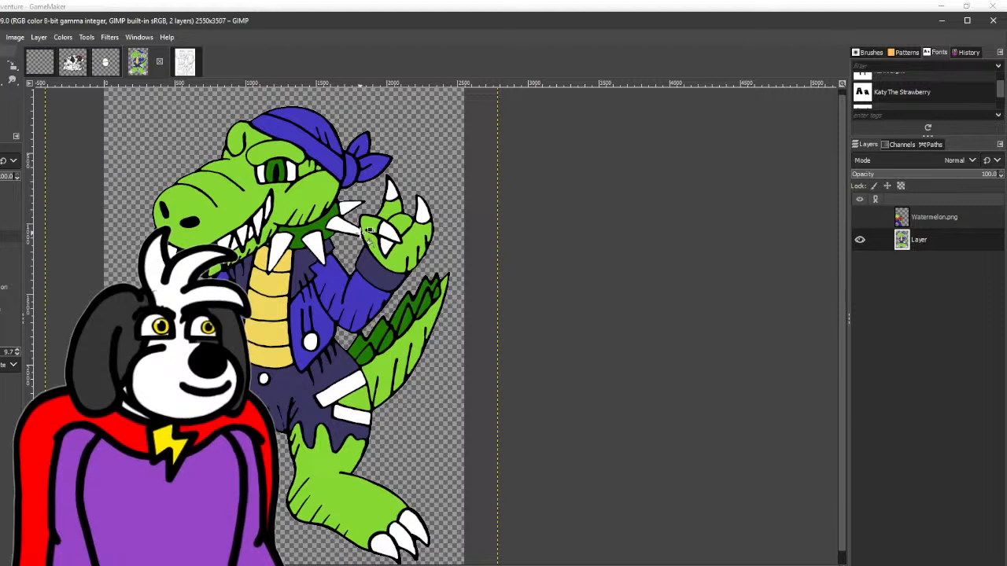
{"action": "left_click", "coordinate": [309, 113]}
{"action": "key", "text": "ctrl+z"}
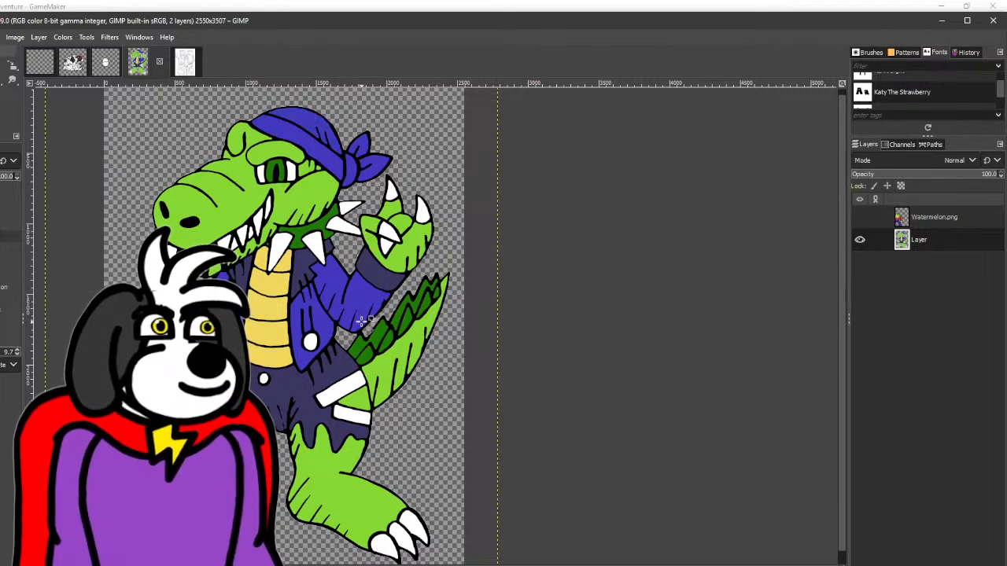
{"action": "left_click", "coordinate": [351, 386]}
{"action": "left_click", "coordinate": [365, 418]}
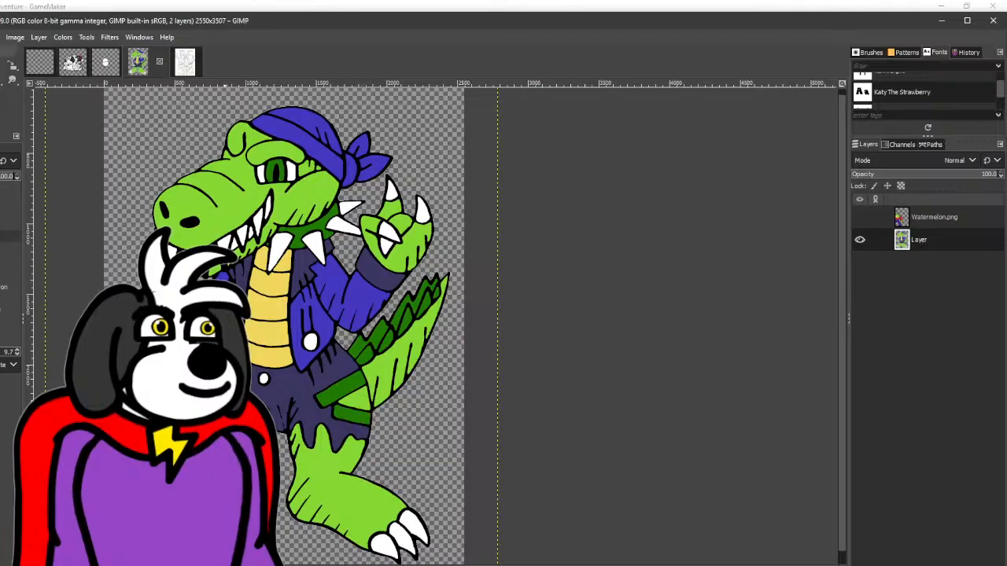
{"action": "left_click", "coordinate": [265, 382]}
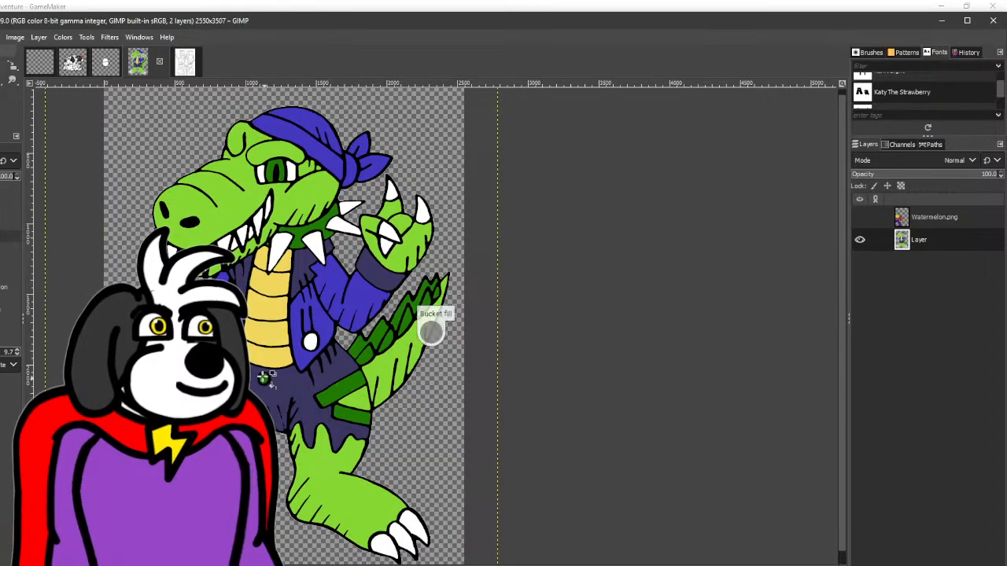
{"action": "left_click", "coordinate": [311, 340]}
{"action": "scroll", "coordinate": [438, 305], "scroll_direction": "left", "scroll_amount": 3}
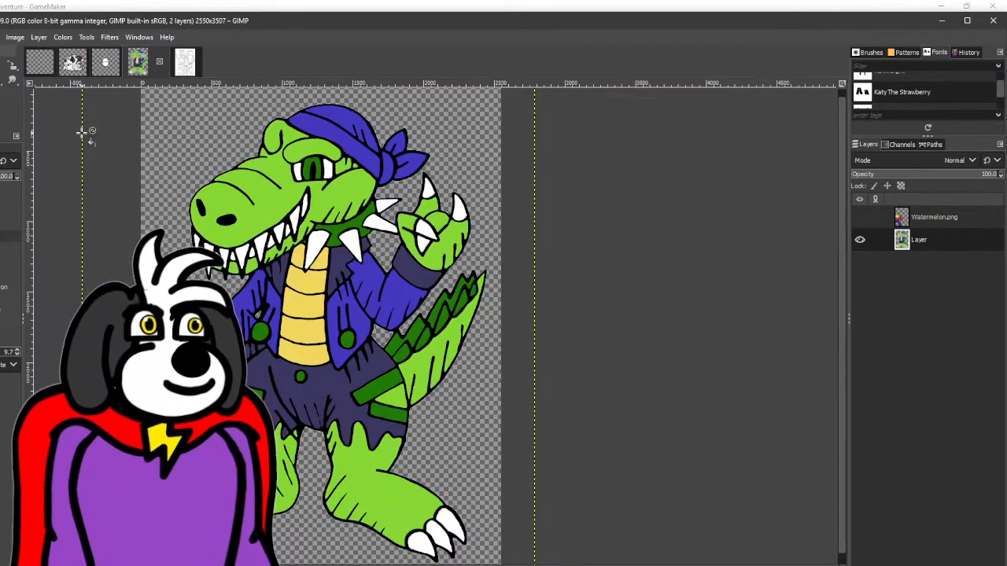
{"action": "left_click", "coordinate": [0, 80]}
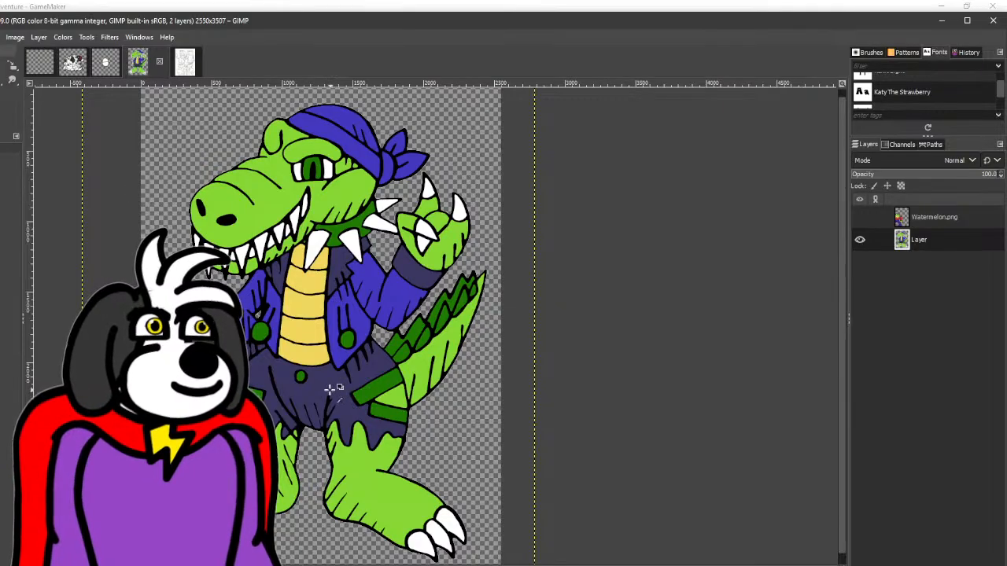
- Try the shorts' dark purple as the fill for the spiked collar's band and undo that fill
{"action": "left_click", "coordinate": [0, 65]}
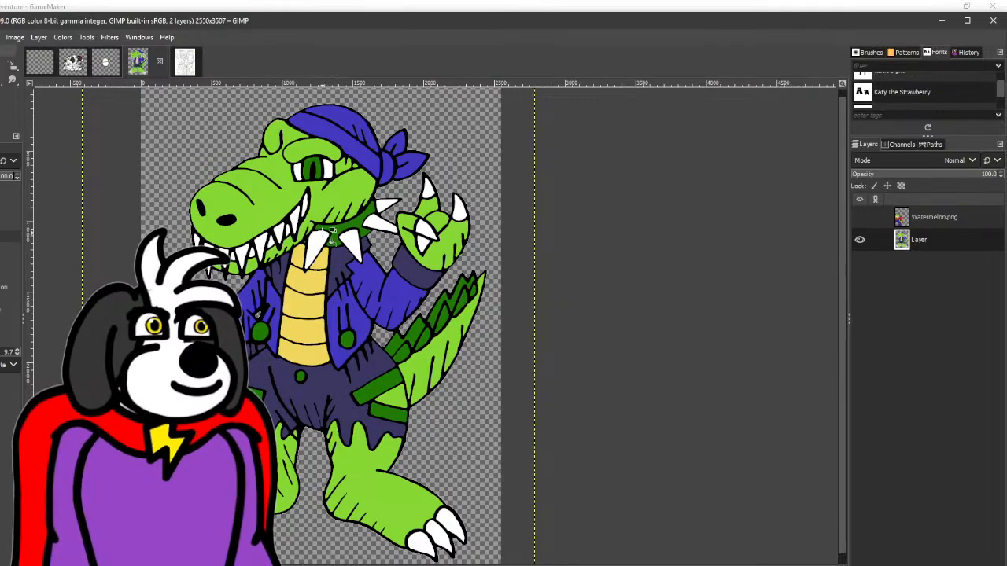
{"action": "left_click", "coordinate": [333, 230]}
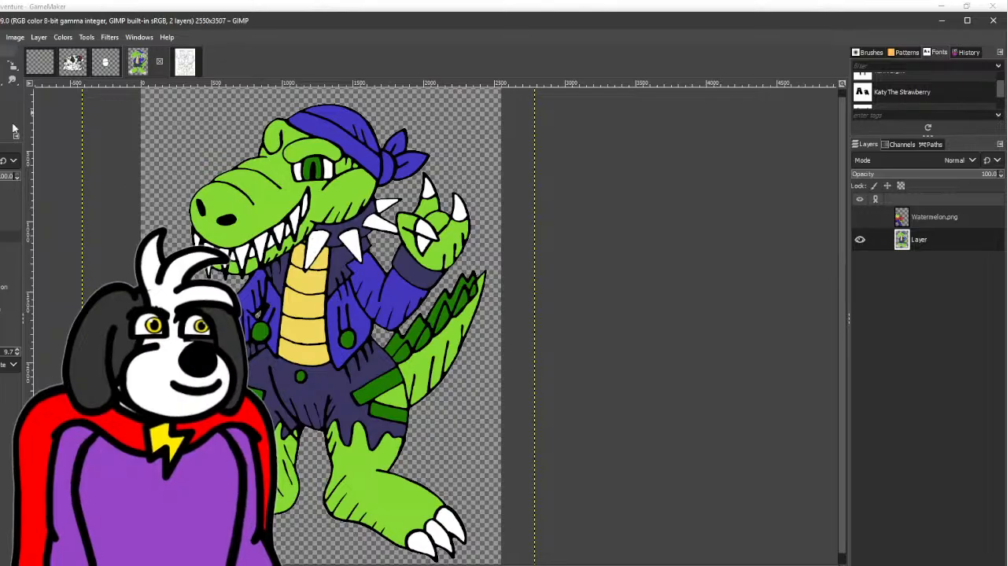
{"action": "key", "text": "ctrl+z"}
- Fill the spiked collar's band, including the small gap beside the front spike, with the jacket's bright blue-purple
{"action": "key", "text": "f"}
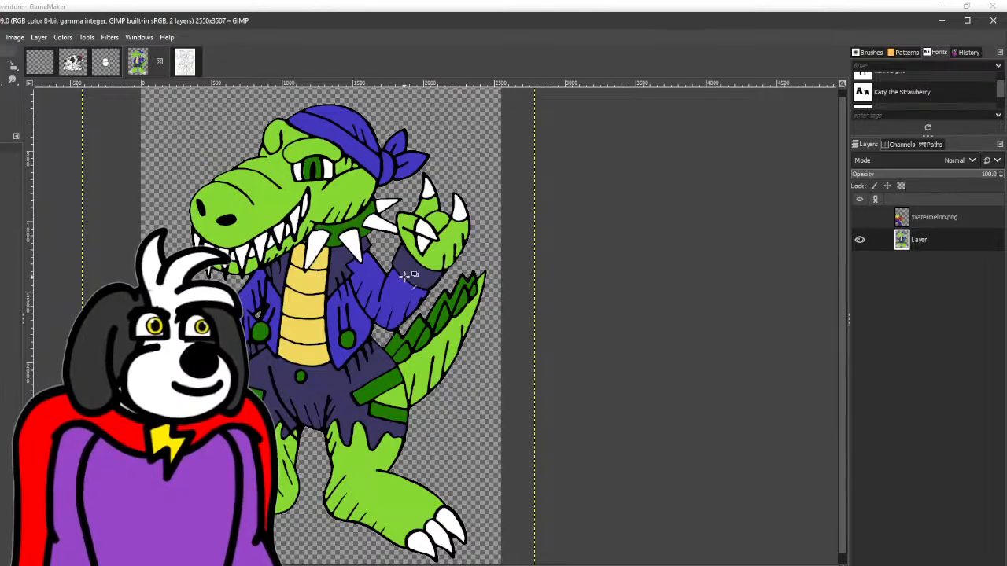
{"action": "key", "text": "shift+b"}
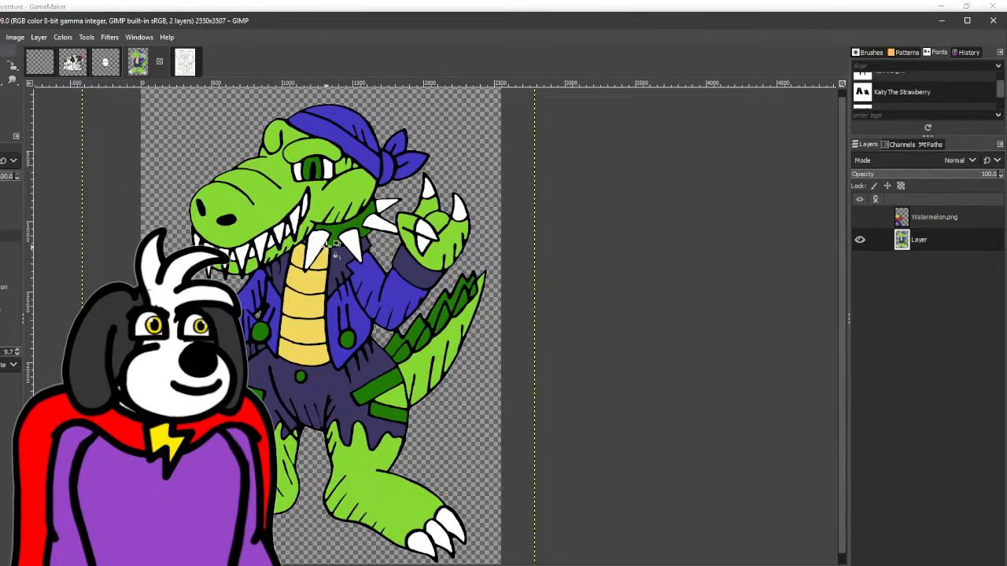
{"action": "left_click", "coordinate": [334, 228]}
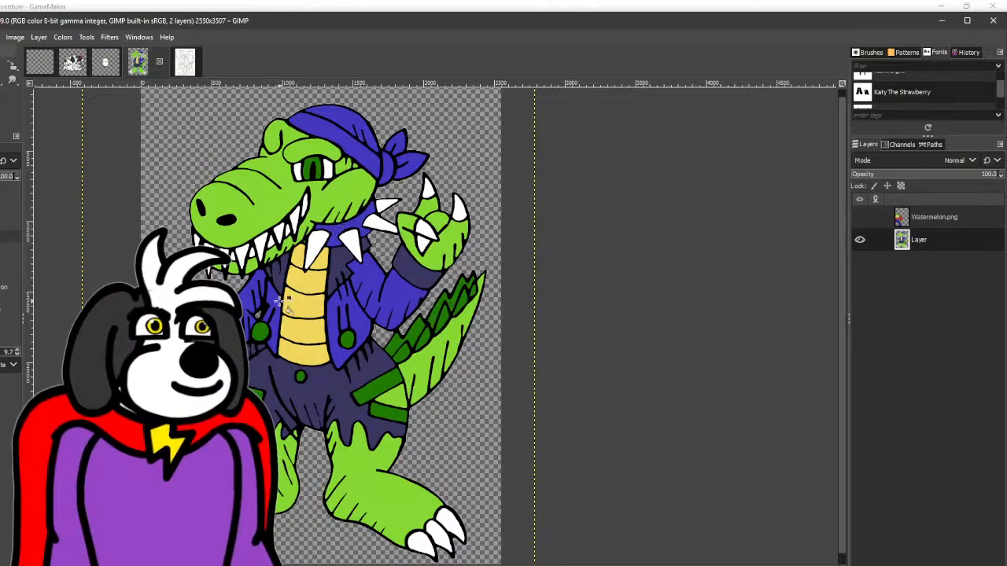
{"action": "scroll", "coordinate": [297, 238], "scroll_direction": "up", "scroll_amount": 3}
{"action": "scroll", "coordinate": [308, 250], "scroll_direction": "down", "scroll_amount": 2}
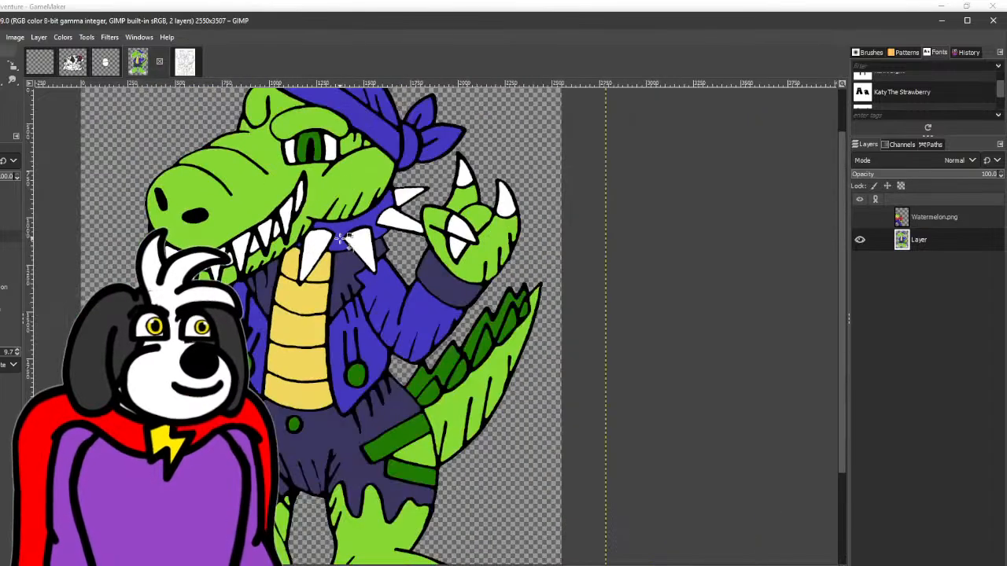
{"action": "left_click", "coordinate": [330, 261]}
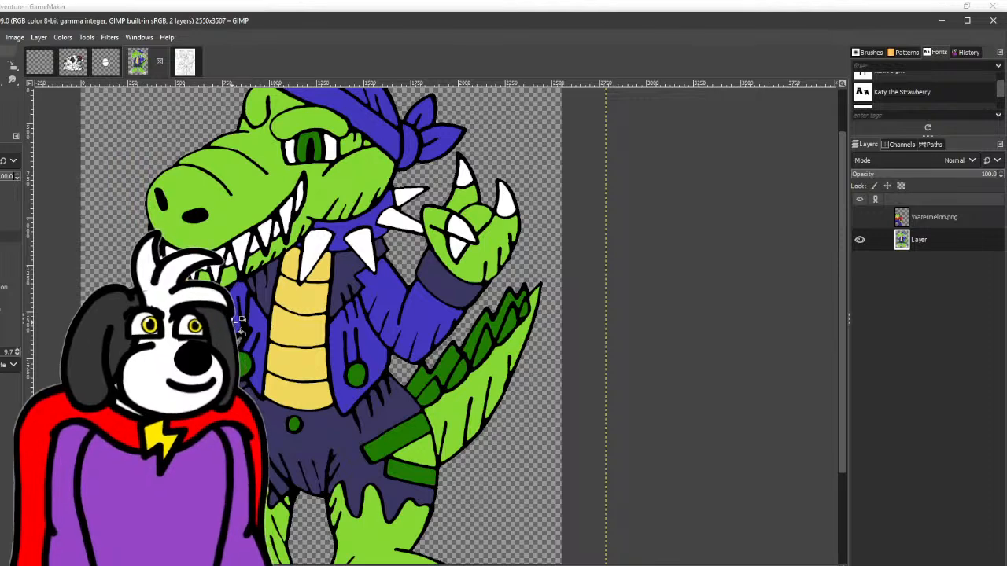
{"action": "scroll", "coordinate": [321, 326], "scroll_direction": "down", "scroll_amount": 3}
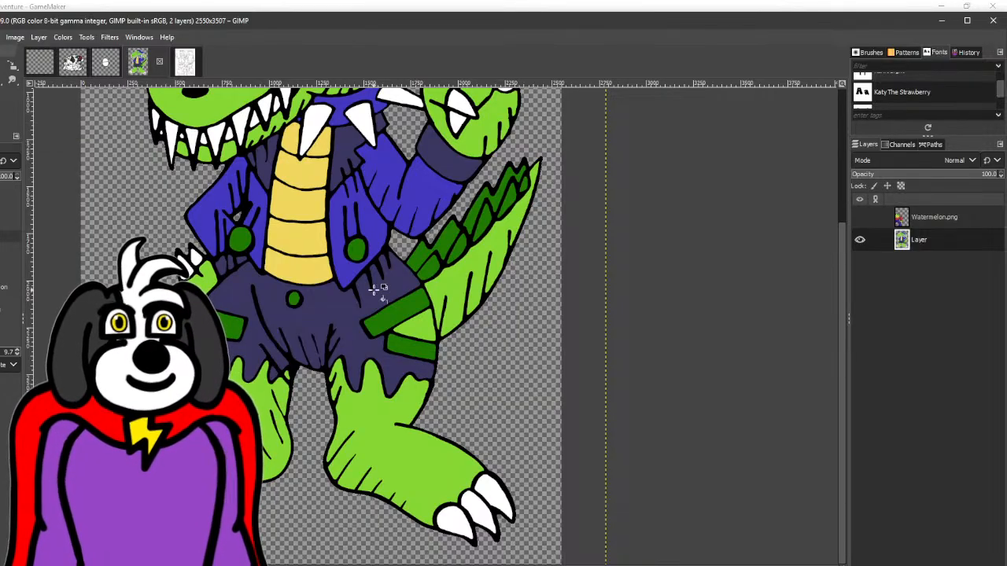
{"action": "scroll", "coordinate": [377, 287], "scroll_direction": "up", "scroll_amount": 3}
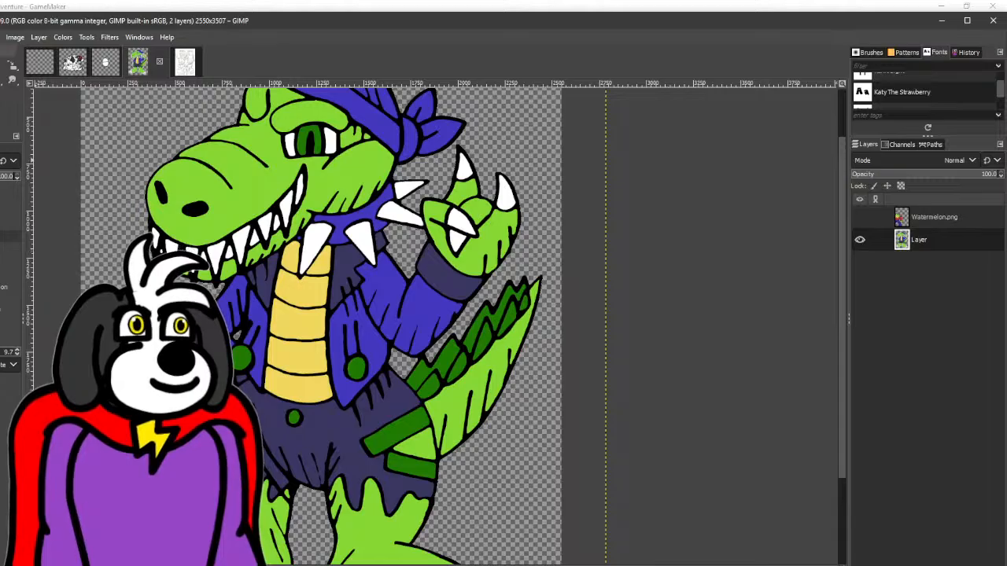
- Change the foreground colour to grey 484655 and fill the shorts button, the shorts patches and the round jacket buttons with it
{"action": "key", "text": "r"}
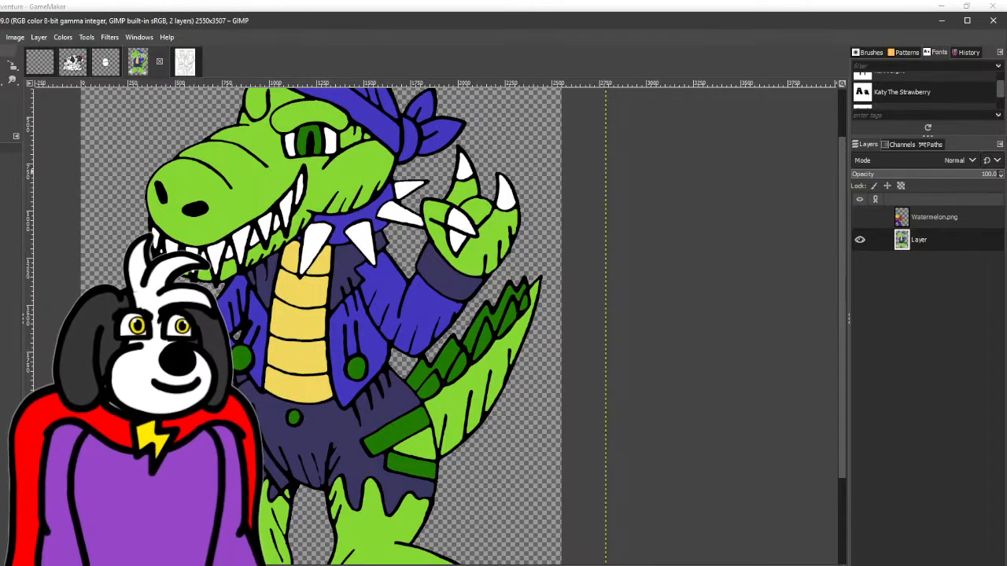
{"action": "left_click_drag", "start_coordinate": [620, 225], "coordinate": [588, 228]}
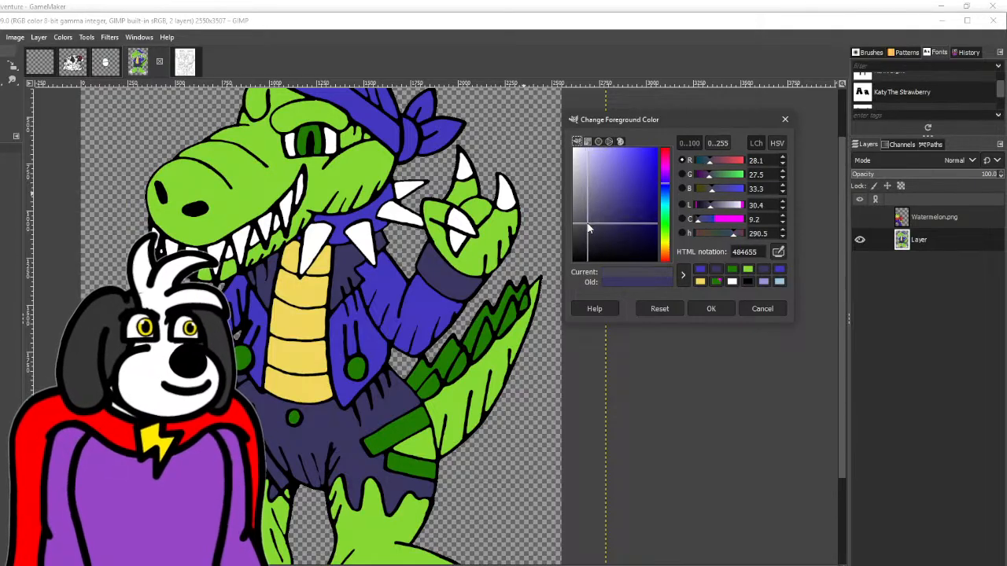
{"action": "left_click", "coordinate": [712, 310]}
{"action": "key", "text": "shift+b"}
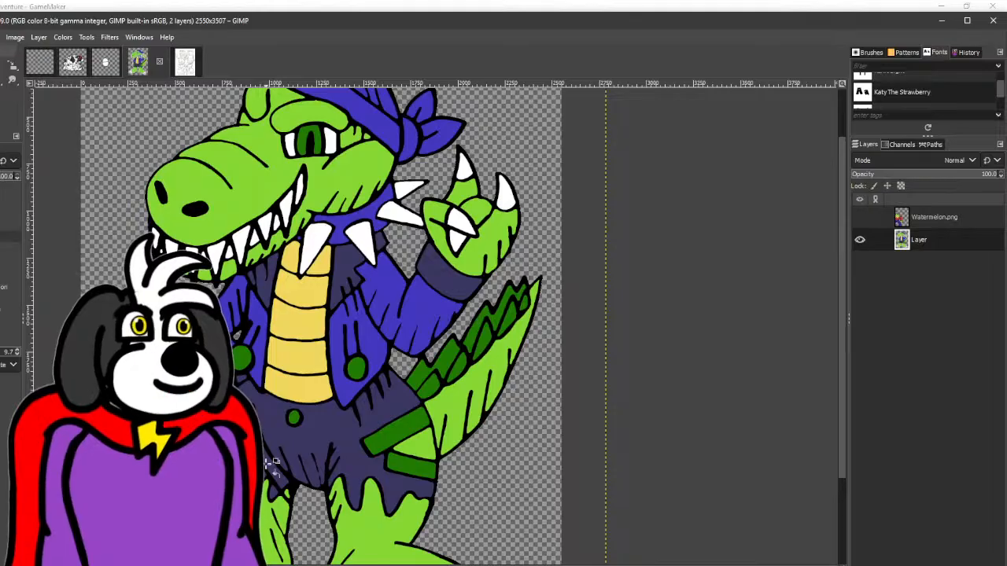
{"action": "left_click", "coordinate": [273, 472]}
{"action": "left_click", "coordinate": [295, 417]}
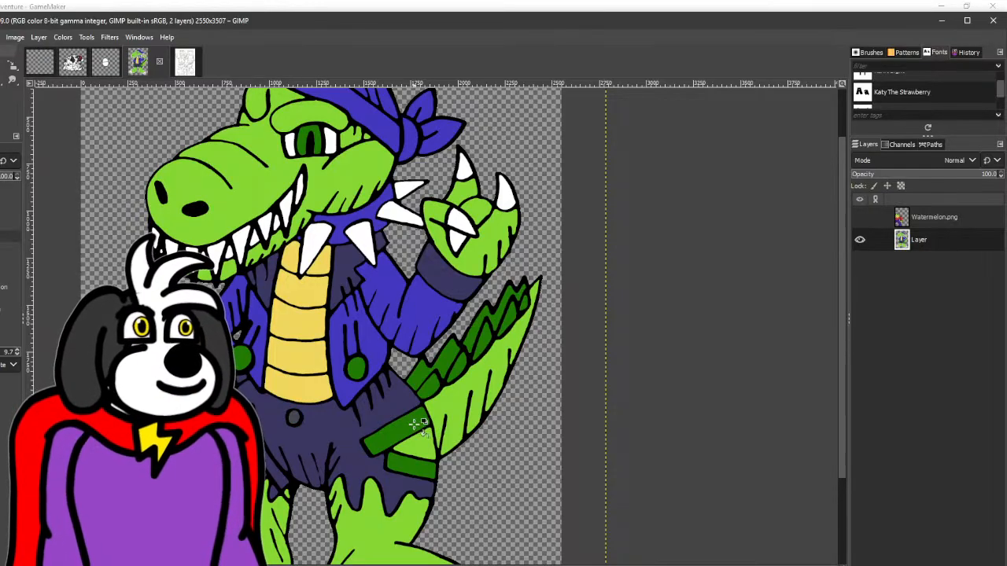
{"action": "left_click", "coordinate": [421, 429]}
{"action": "left_click", "coordinate": [413, 464]}
{"action": "left_click", "coordinate": [358, 367]}
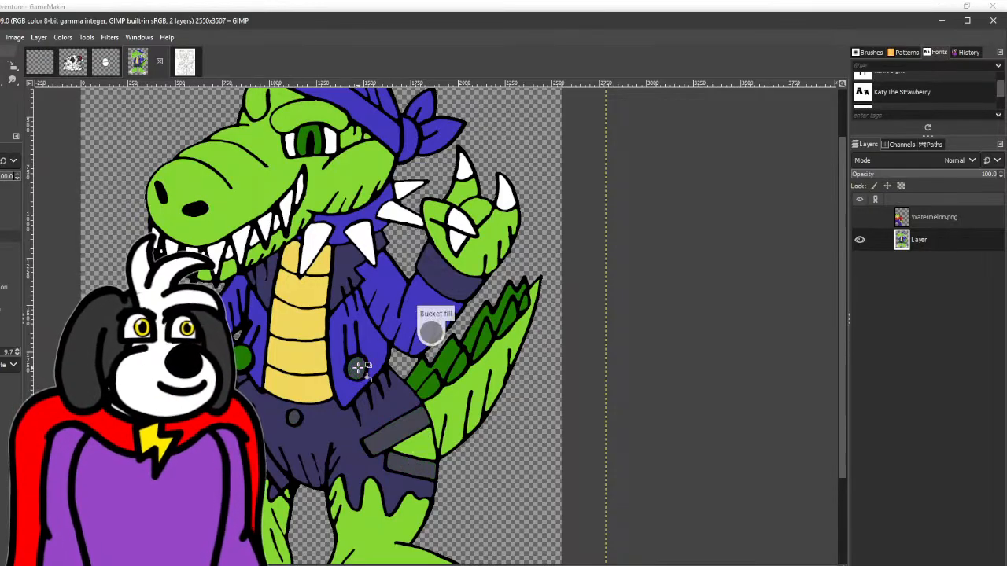
{"action": "left_click", "coordinate": [242, 358]}
- Change the foreground colour to neutral dark grey 434343 and refill the shorts patches, shorts button and jacket buttons with it
{"action": "left_click", "coordinate": [2, 108]}
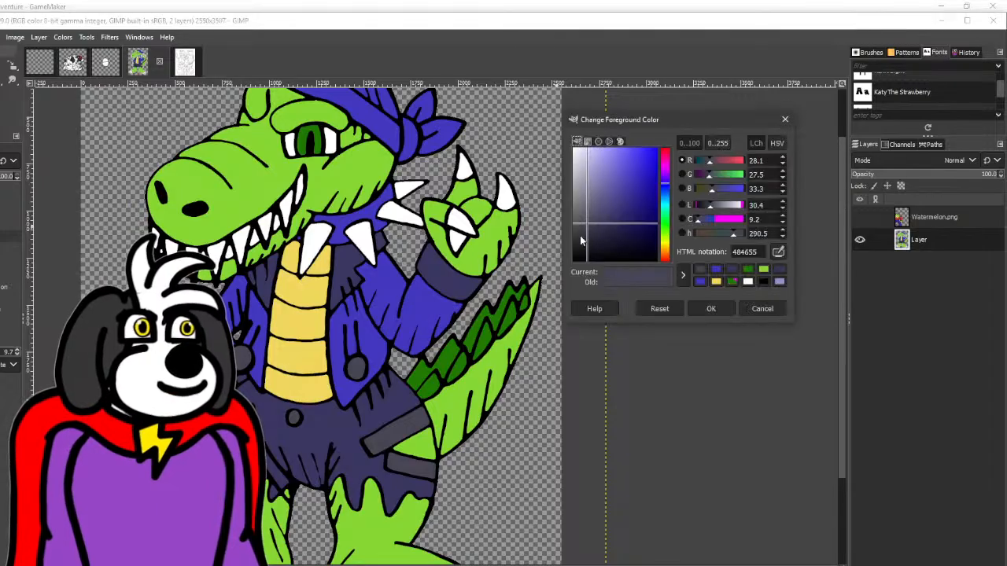
{"action": "left_click_drag", "start_coordinate": [580, 227], "coordinate": [572, 231]}
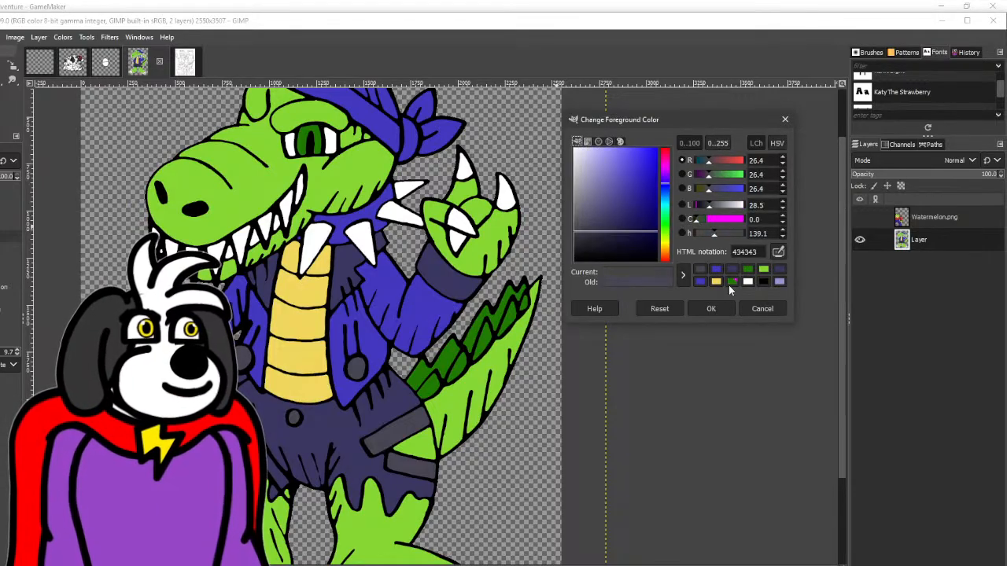
{"action": "left_click", "coordinate": [707, 307]}
{"action": "scroll", "coordinate": [432, 333], "scroll_direction": "down", "scroll_amount": 3}
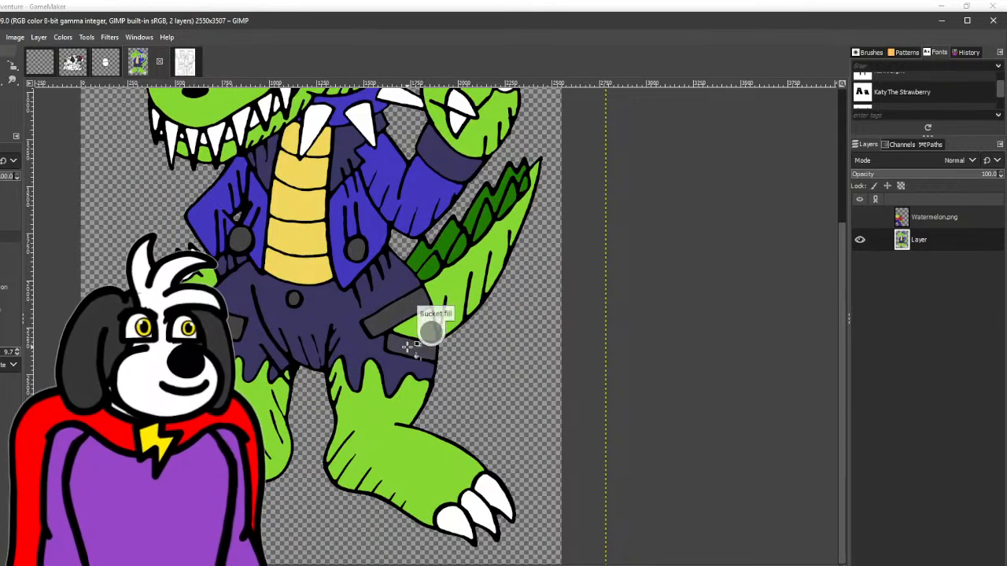
{"action": "scroll", "coordinate": [543, 329], "scroll_direction": "up", "scroll_amount": 3}
{"action": "scroll", "coordinate": [543, 329], "scroll_direction": "up", "scroll_amount": 1}
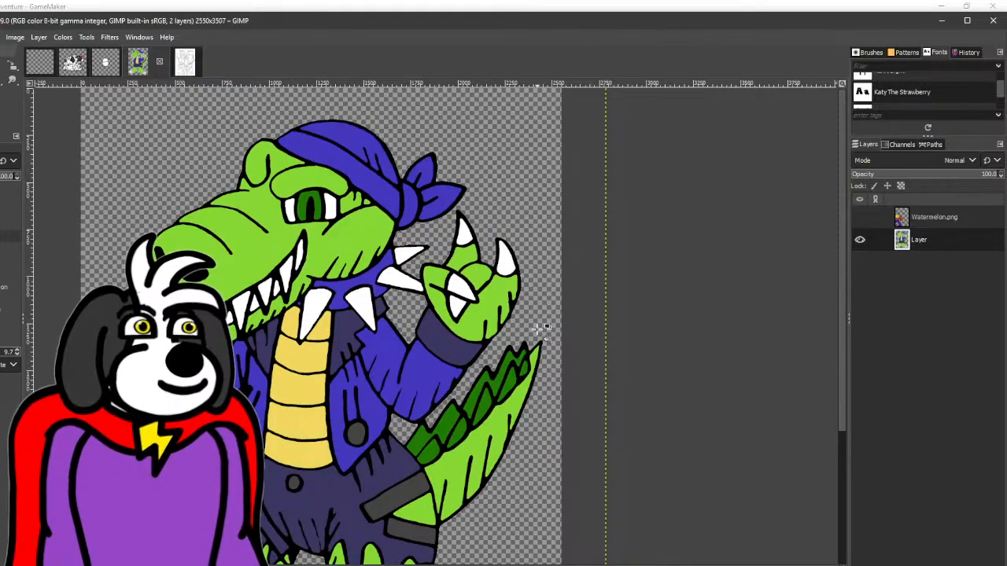
- Fill the bandana's band, its knot and both tied ends with the shorts' dark purple
{"action": "scroll", "coordinate": [542, 329], "scroll_direction": "down", "scroll_amount": 5}
{"action": "scroll", "coordinate": [543, 329], "scroll_direction": "up", "scroll_amount": 5}
{"action": "scroll", "coordinate": [542, 329], "scroll_direction": "down", "scroll_amount": 5}
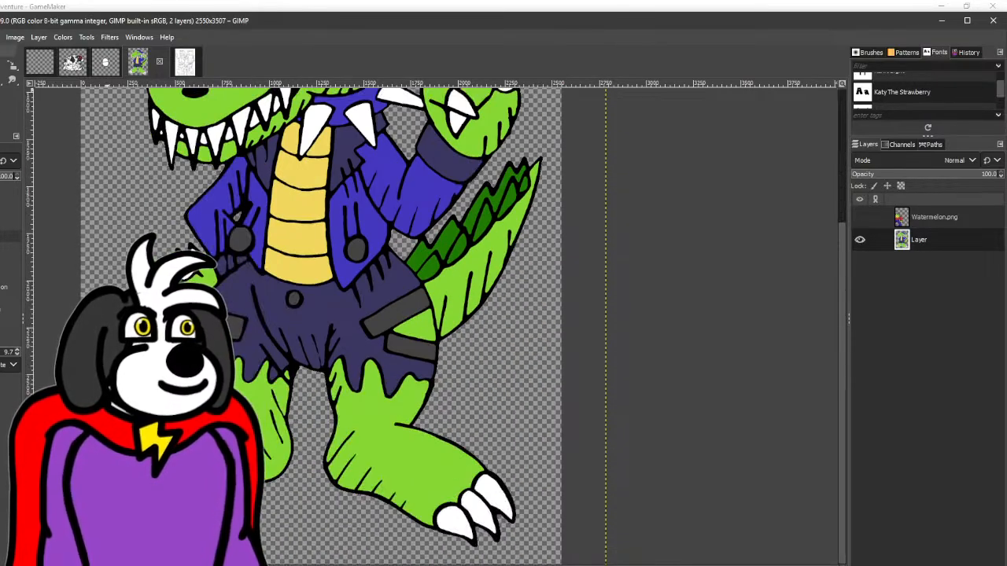
{"action": "scroll", "coordinate": [480, 252], "scroll_direction": "up", "scroll_amount": 5}
{"action": "scroll", "coordinate": [476, 255], "scroll_direction": "down", "scroll_amount": 3}
{"action": "scroll", "coordinate": [415, 327], "scroll_direction": "down", "scroll_amount": 3}
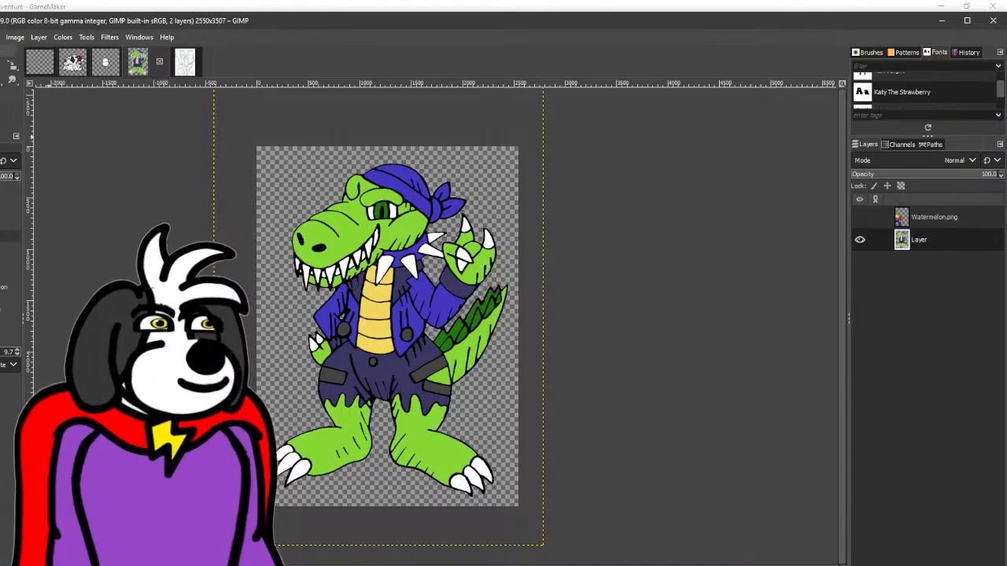
{"action": "left_click", "coordinate": [2, 66]}
{"action": "key", "text": "shift+b"}
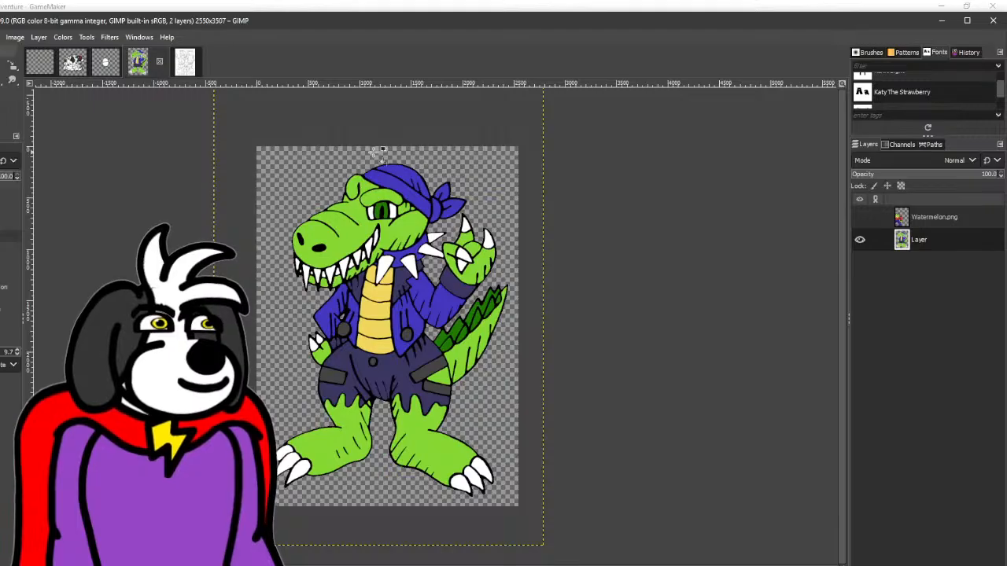
{"action": "left_click", "coordinate": [421, 208]}
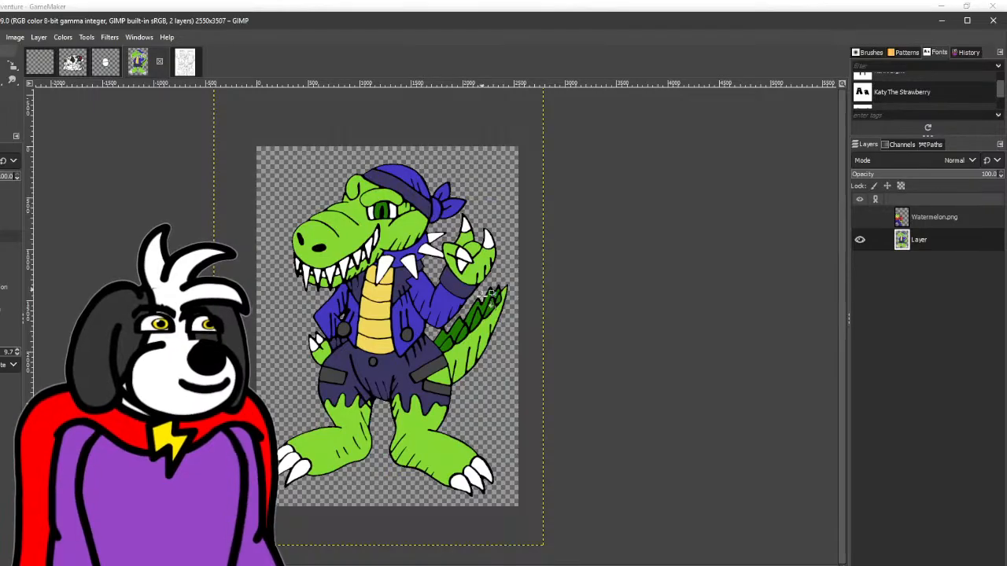
{"action": "left_click", "coordinate": [437, 210]}
{"action": "left_click", "coordinate": [458, 205]}
{"action": "left_click", "coordinate": [444, 191]}
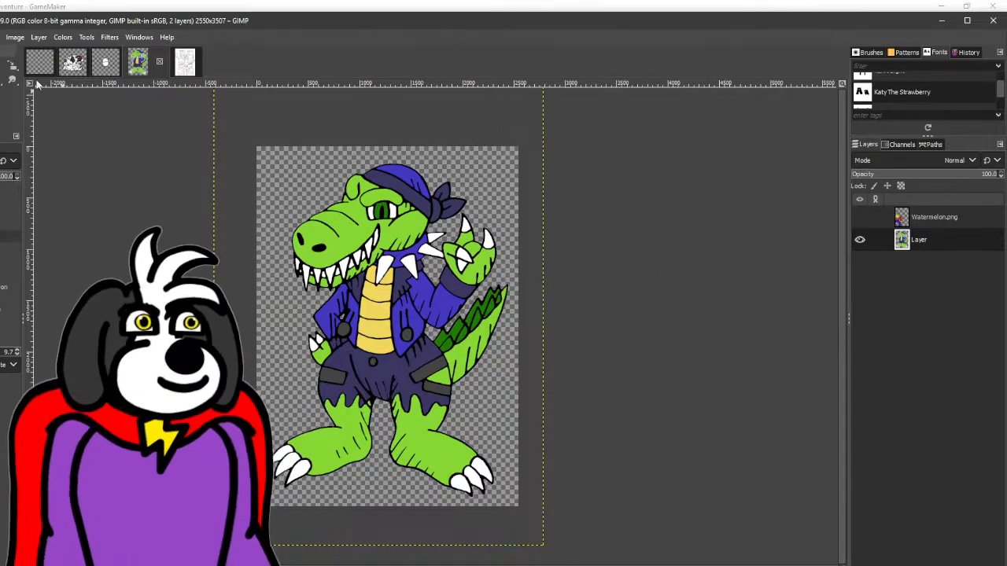
- Export the coloured crocodile as Snap.png, replacing the existing file, and close the image with its unsaved changes discarded
{"action": "left_click", "coordinate": [0, 37]}
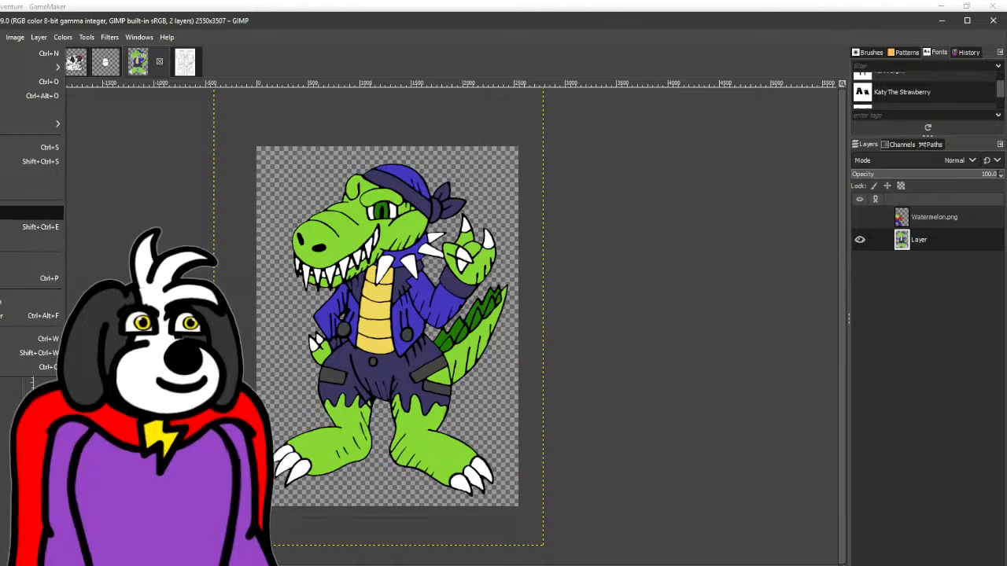
{"action": "left_click", "coordinate": [2, 227]}
{"action": "left_click", "coordinate": [697, 456]}
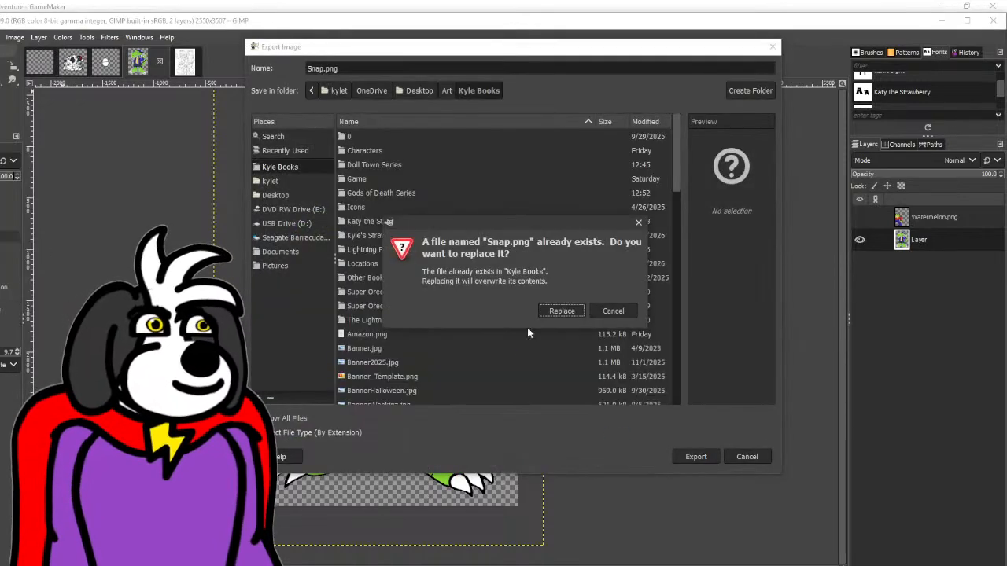
{"action": "left_click", "coordinate": [559, 310]}
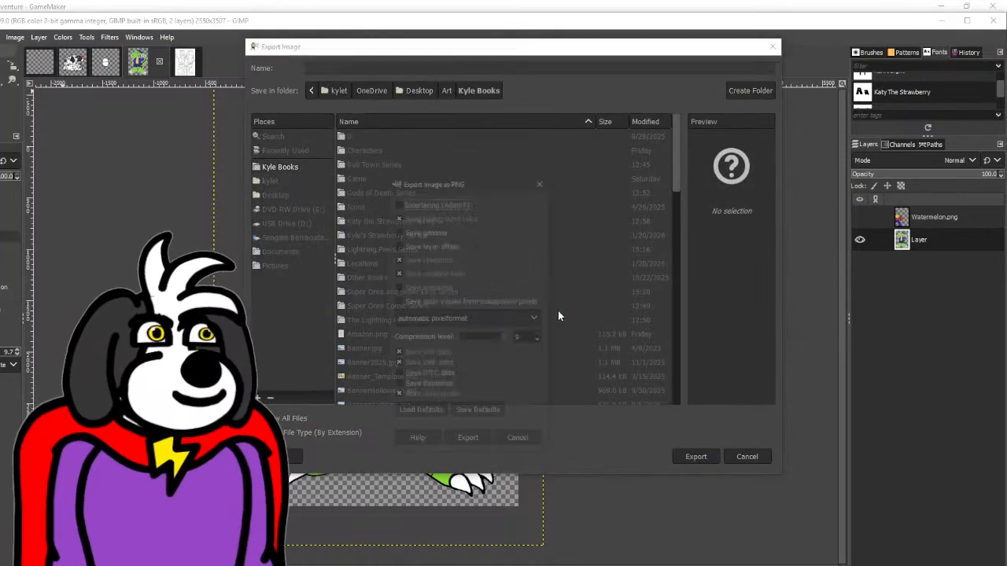
{"action": "left_click", "coordinate": [472, 445]}
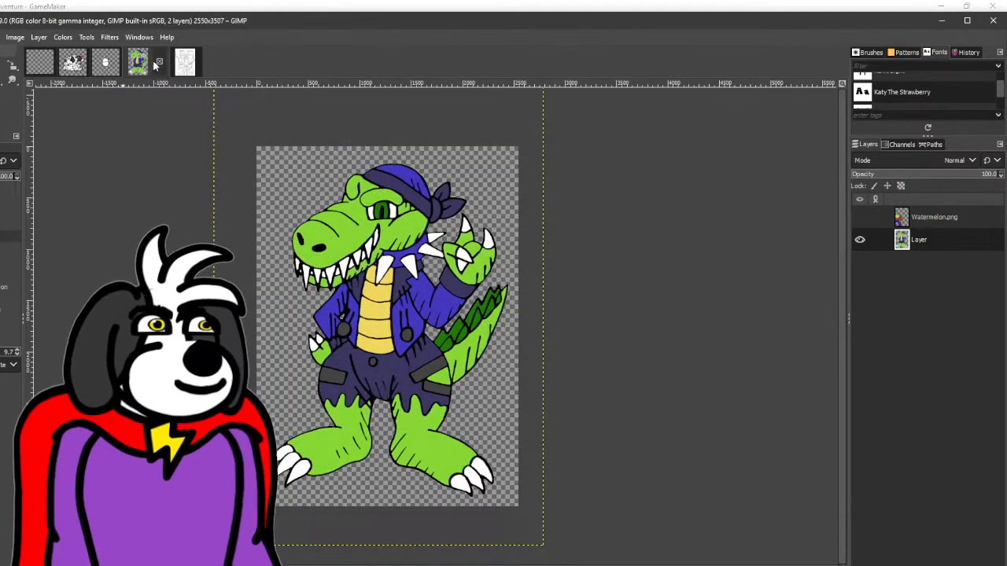
{"action": "left_click", "coordinate": [159, 61]}
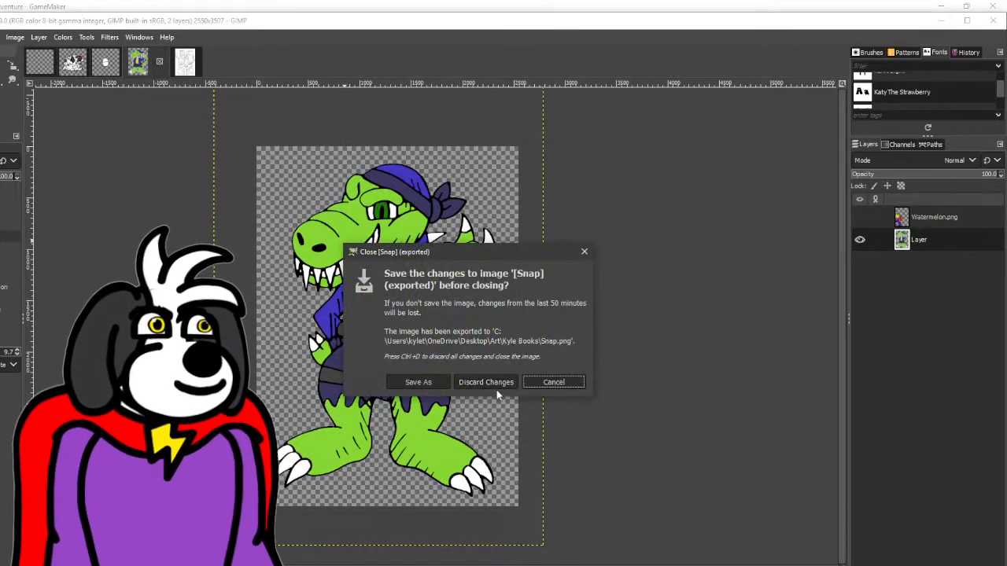
{"action": "left_click", "coordinate": [496, 385]}
- Apply a Gaussian Blur of size 1.50 to the PR15 line drawing
{"action": "scroll", "coordinate": [503, 385], "scroll_direction": "down", "scroll_amount": 1}
{"action": "scroll", "coordinate": [504, 388], "scroll_direction": "up", "scroll_amount": 3}
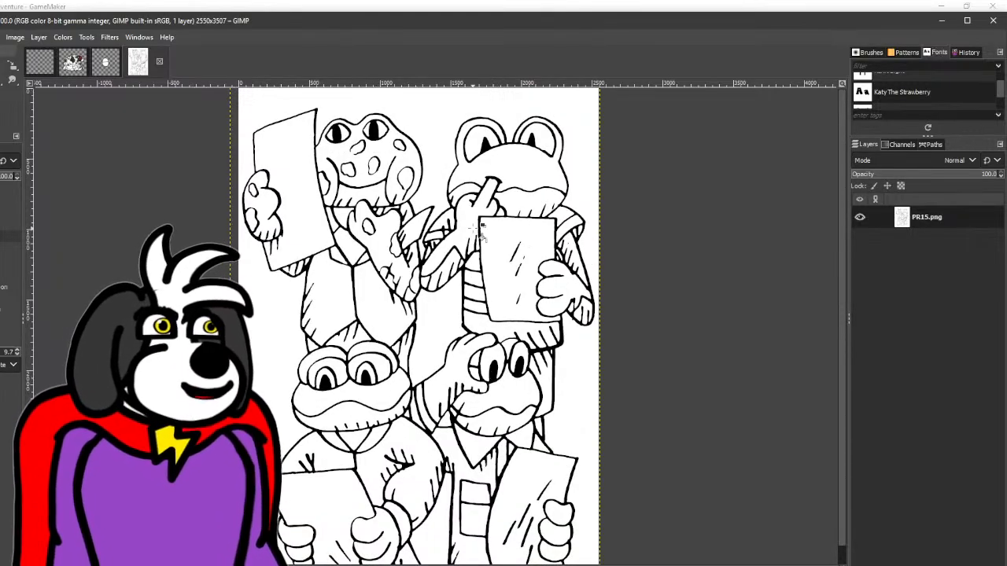
{"action": "scroll", "coordinate": [478, 240], "scroll_direction": "down", "scroll_amount": 1}
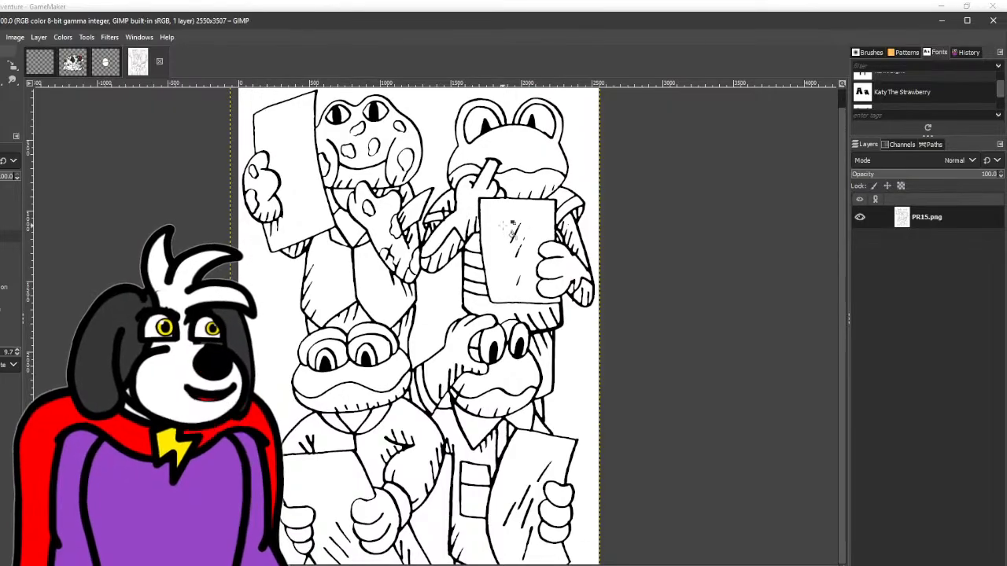
{"action": "scroll", "coordinate": [509, 229], "scroll_direction": "up", "scroll_amount": 1}
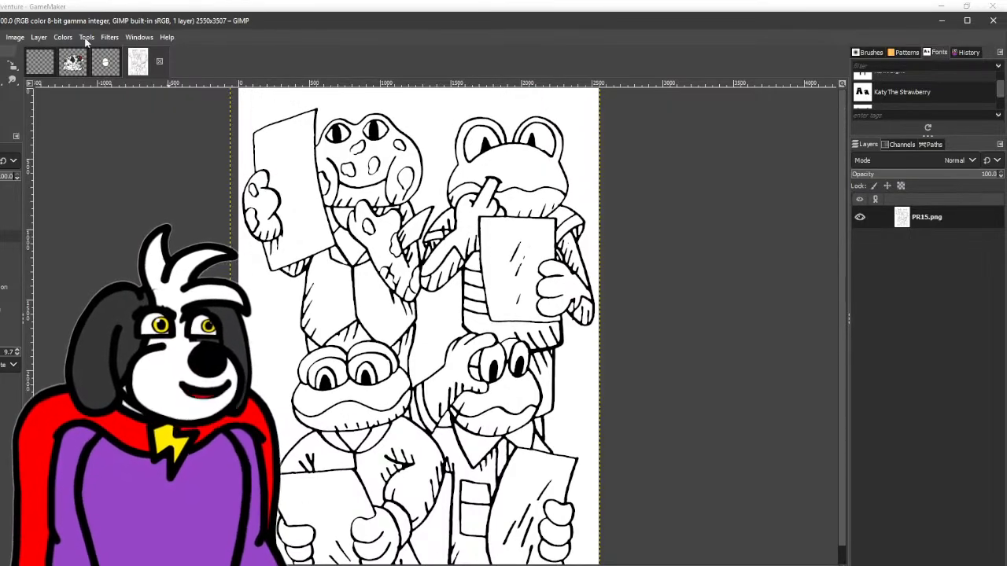
{"action": "left_click", "coordinate": [110, 37]}
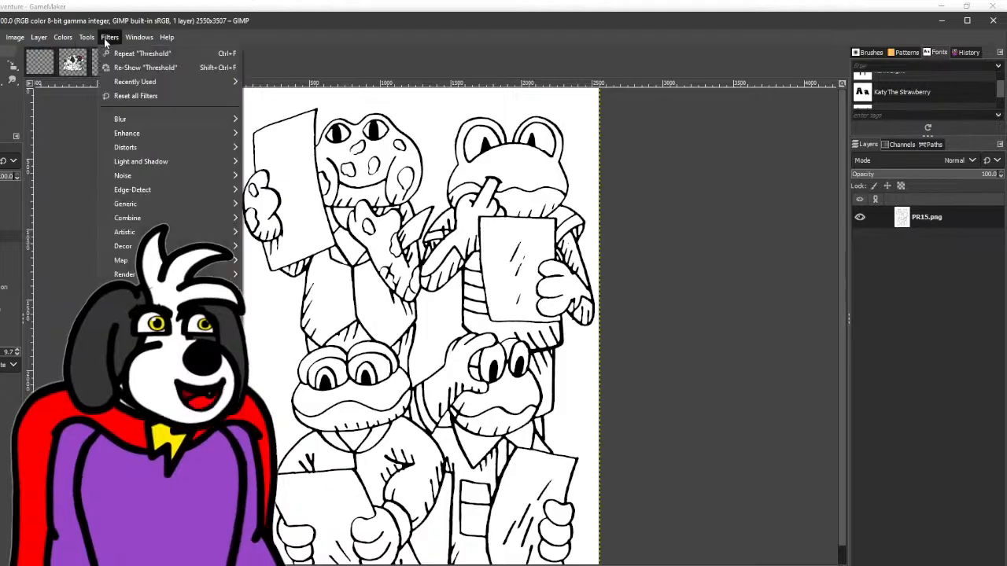
{"action": "left_click", "coordinate": [287, 142]}
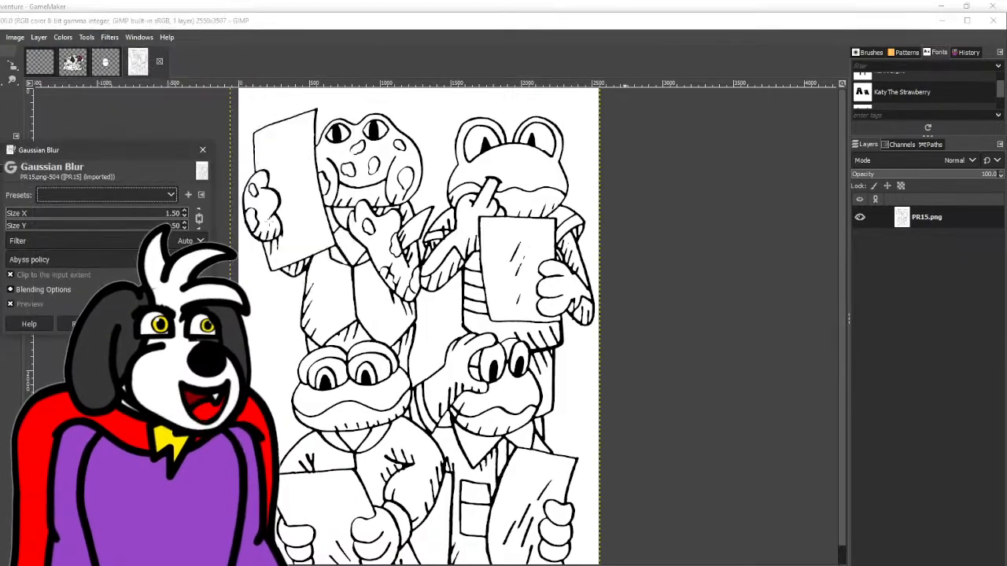
{"action": "left_click", "coordinate": [136, 324]}
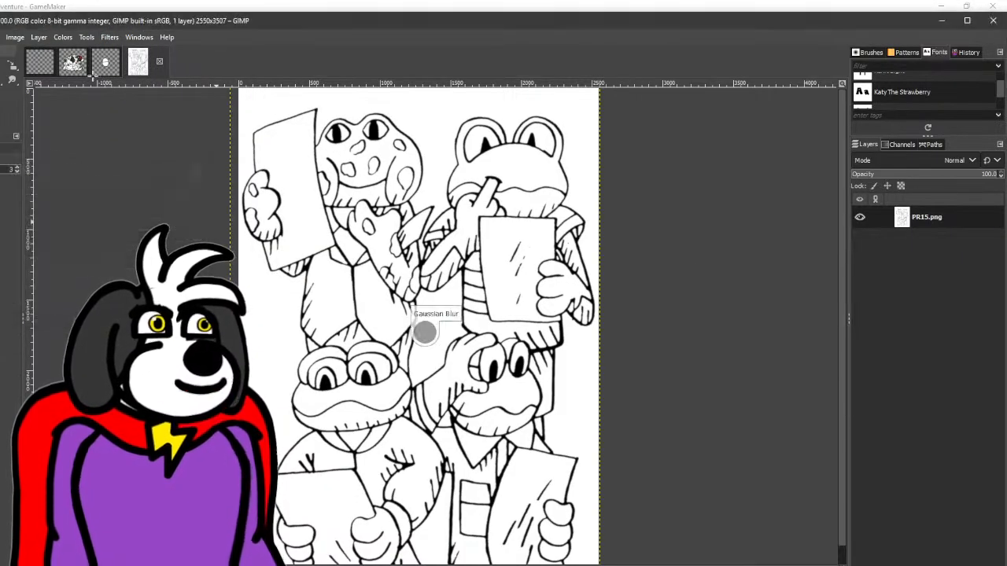
- Apply a Threshold with a lower limit of 205 to the blurred PR15 line drawing
{"action": "left_click", "coordinate": [45, 36]}
{"action": "mouse_move", "coordinate": [62, 36]}
{"action": "left_click", "coordinate": [84, 348]}
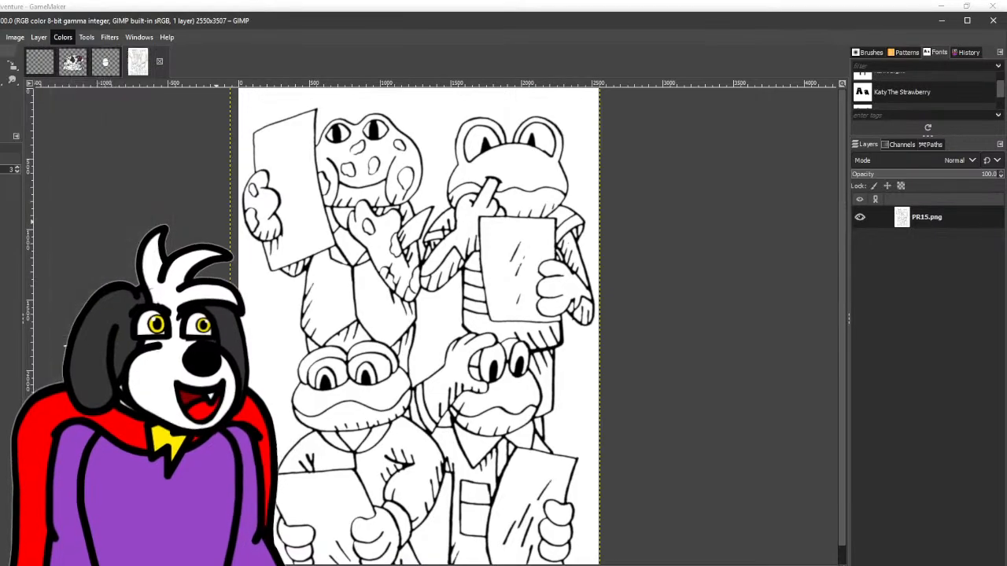
{"action": "left_click_drag", "start_coordinate": [673, 213], "coordinate": [730, 214]}
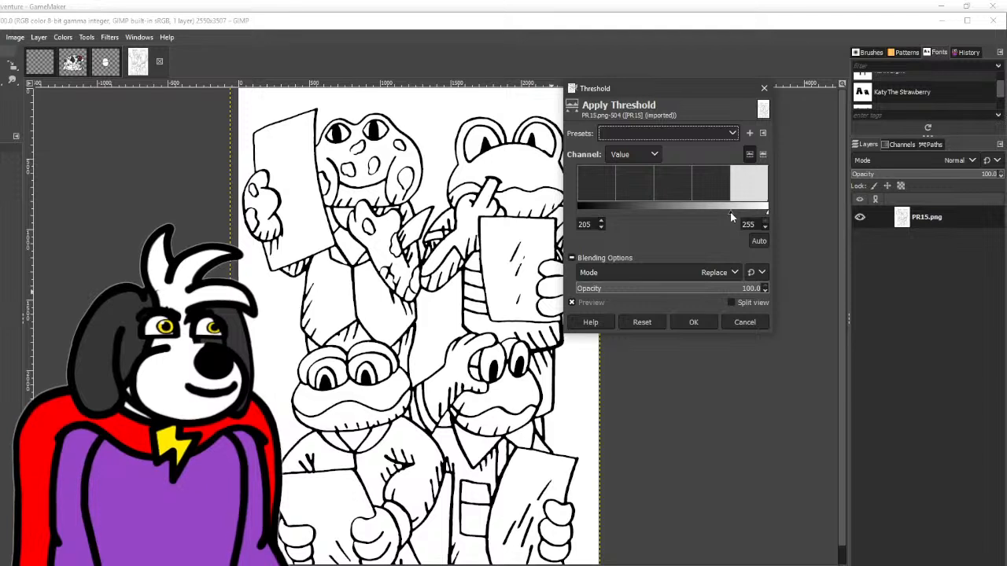
{"action": "left_click", "coordinate": [694, 322]}
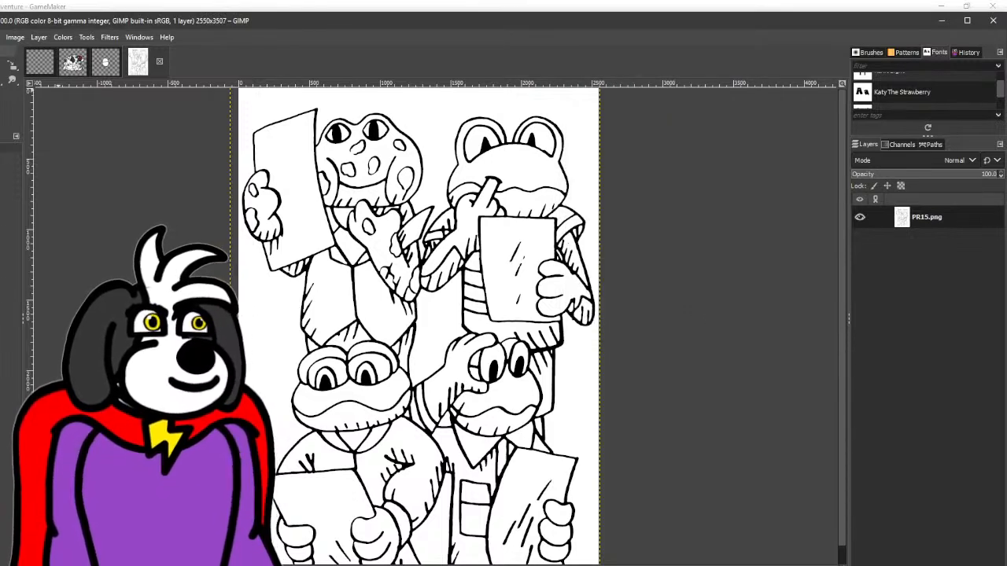
- Close the gap in the outline of the broken spot between the upper-left frog's eyes
{"action": "scroll", "coordinate": [360, 156], "scroll_direction": "up", "scroll_amount": 7}
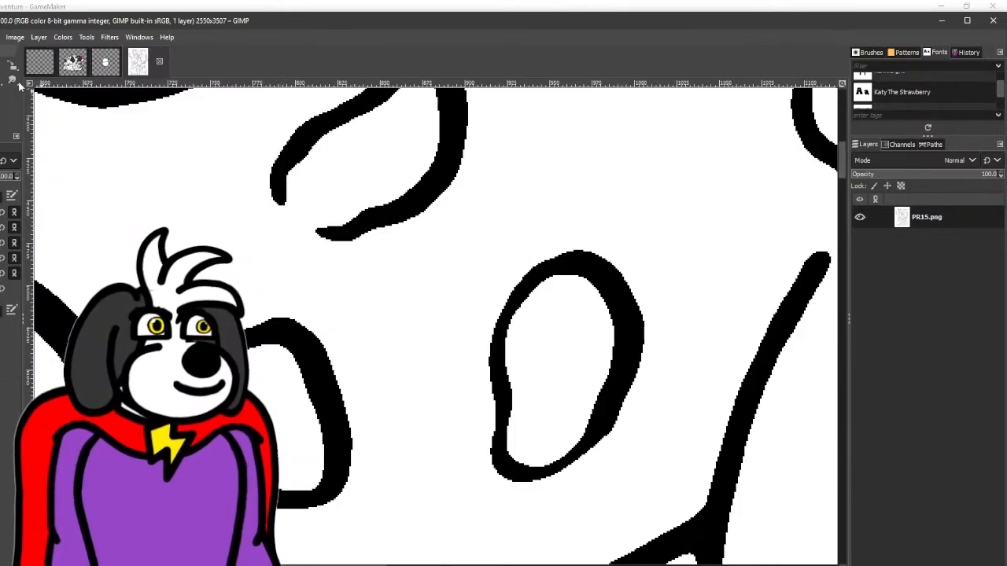
{"action": "left_click", "coordinate": [278, 199]}
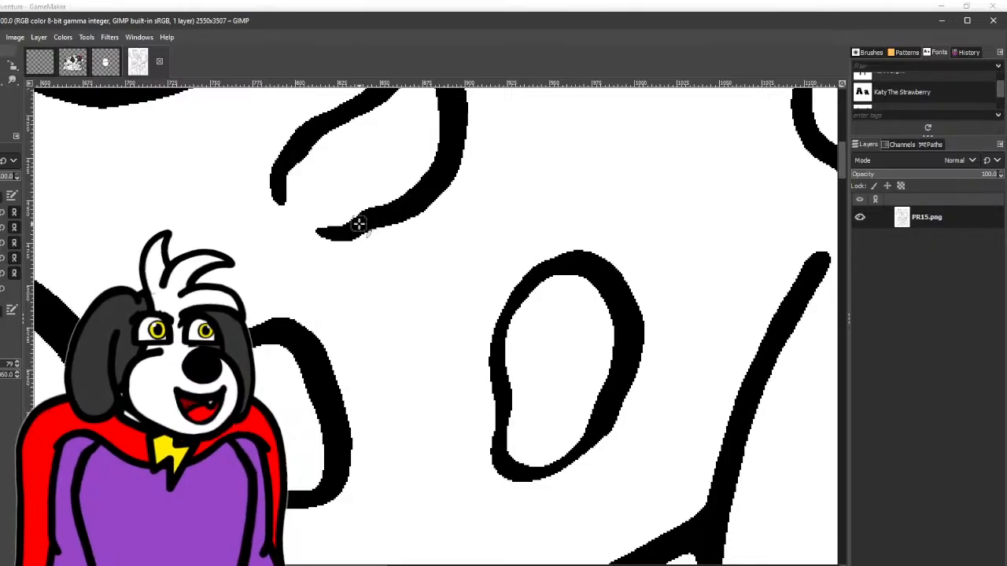
{"action": "mouse_move", "coordinate": [355, 225]}
{"action": "left_mouse_down"}
{"action": "mouse_move", "coordinate": [316, 238]}
{"action": "mouse_move", "coordinate": [280, 213]}
{"action": "mouse_move", "coordinate": [277, 171]}
{"action": "mouse_move", "coordinate": [302, 136]}
{"action": "left_mouse_up"}
{"action": "scroll", "coordinate": [303, 142], "scroll_direction": "down", "scroll_amount": 4}
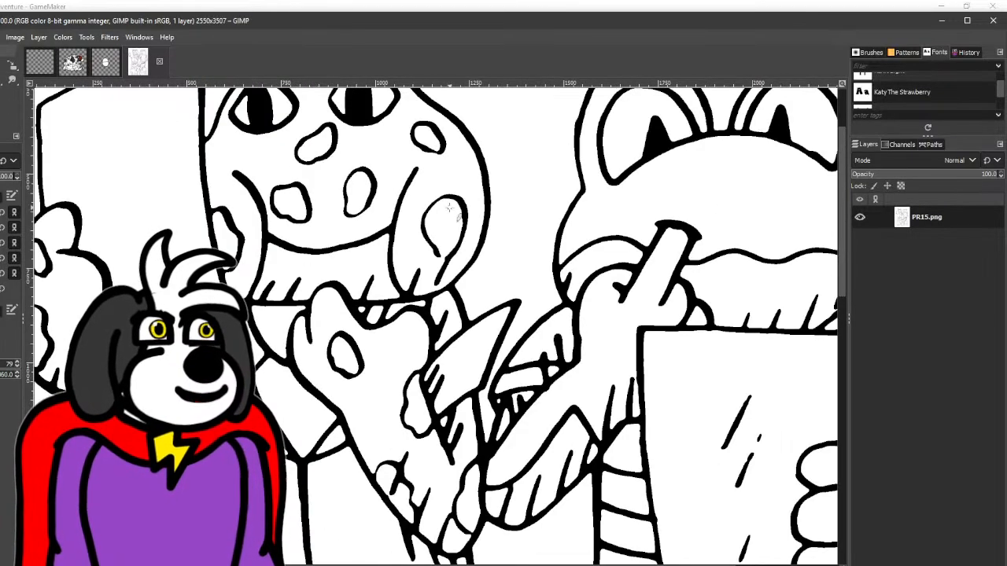
- Smooth the bumpy lower outline of the right-hand eye on the upper-right frog
{"action": "left_click_drag", "start_coordinate": [451, 211], "coordinate": [376, 167]}
{"action": "scroll", "coordinate": [326, 319], "scroll_direction": "down", "scroll_amount": 2}
{"action": "scroll", "coordinate": [333, 283], "scroll_direction": "down", "scroll_amount": 1}
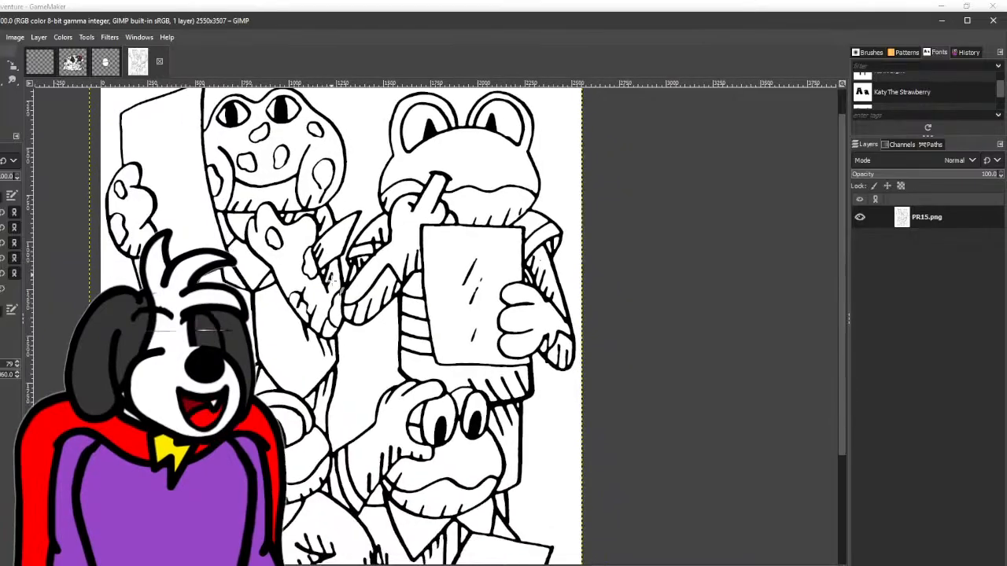
{"action": "mouse_move", "coordinate": [388, 292]}
{"action": "left_mouse_down"}
{"action": "mouse_move", "coordinate": [301, 354]}
{"action": "mouse_move", "coordinate": [337, 339]}
{"action": "mouse_move", "coordinate": [306, 324]}
{"action": "left_mouse_up"}
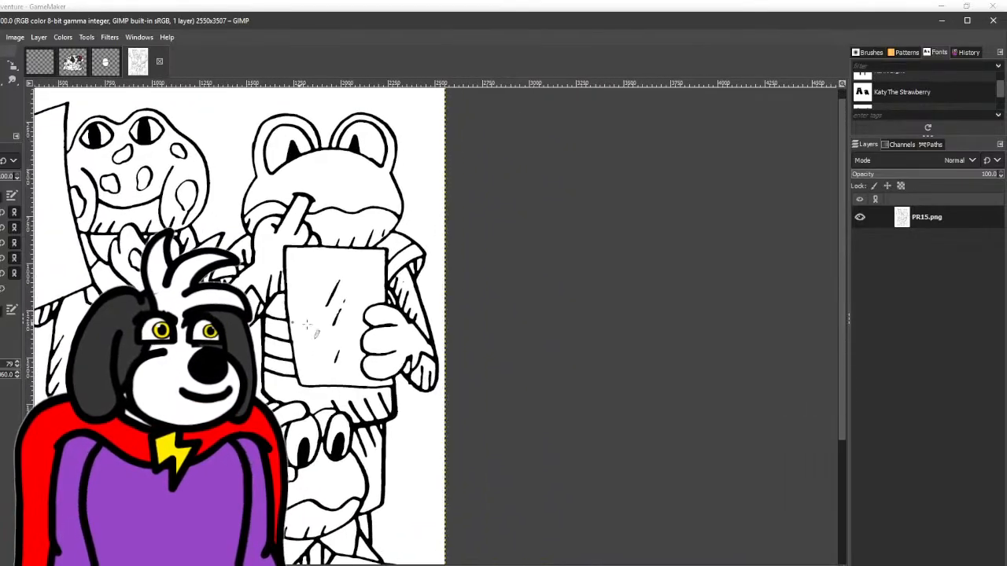
{"action": "left_click_drag", "start_coordinate": [404, 335], "coordinate": [339, 329]}
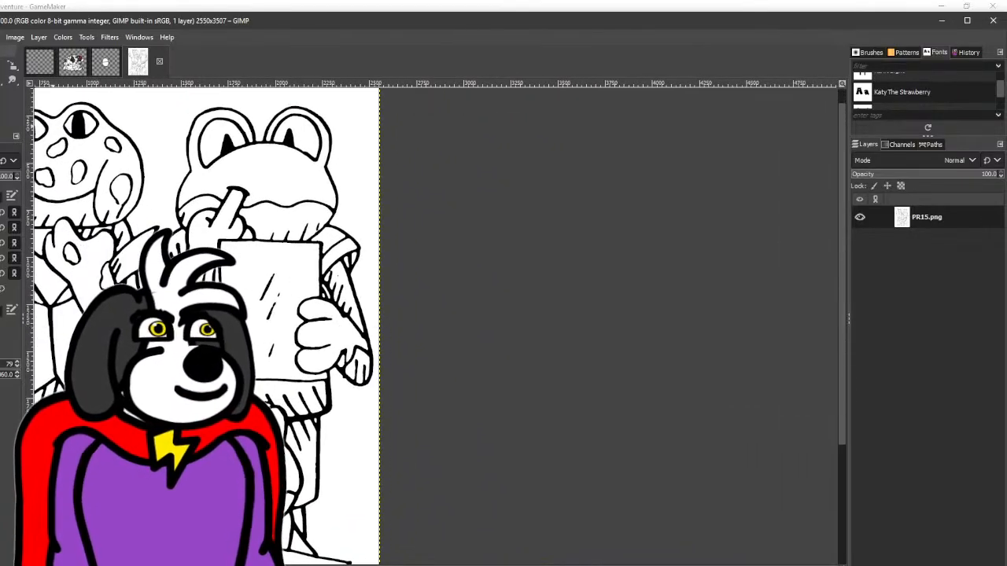
{"action": "scroll", "coordinate": [350, 236], "scroll_direction": "up", "scroll_amount": 3}
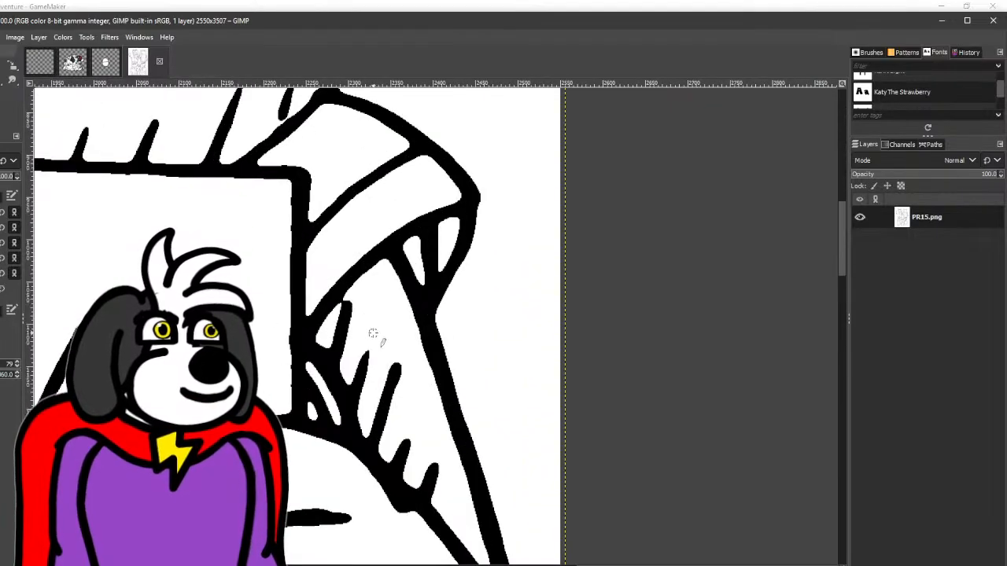
{"action": "left_click_drag", "start_coordinate": [340, 120], "coordinate": [459, 416]}
{"action": "left_click_drag", "start_coordinate": [431, 320], "coordinate": [418, 523]}
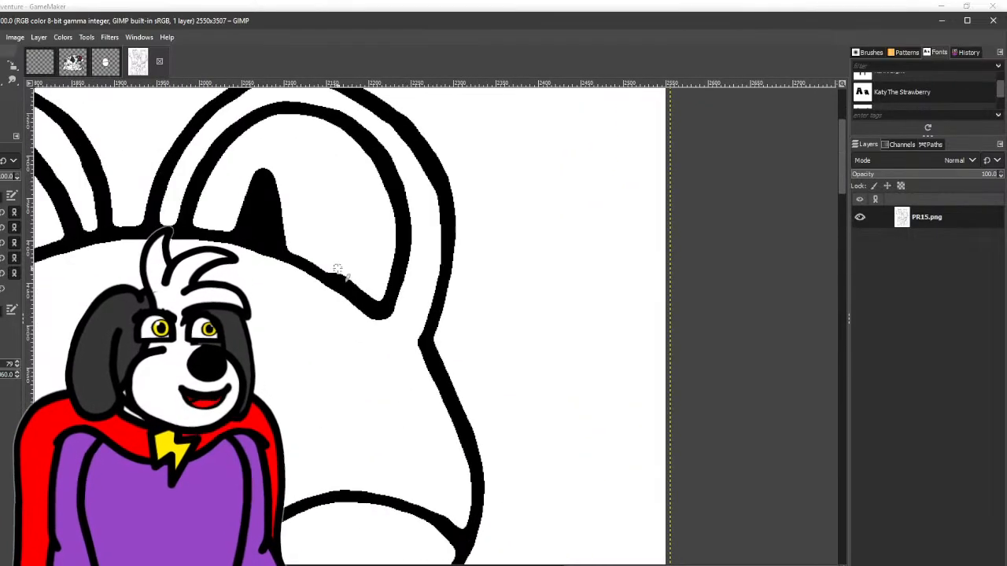
{"action": "left_click_drag", "start_coordinate": [339, 270], "coordinate": [374, 330]}
{"action": "scroll", "coordinate": [375, 331], "scroll_direction": "up", "scroll_amount": 1}
{"action": "scroll", "coordinate": [375, 332], "scroll_direction": "up", "scroll_amount": 2}
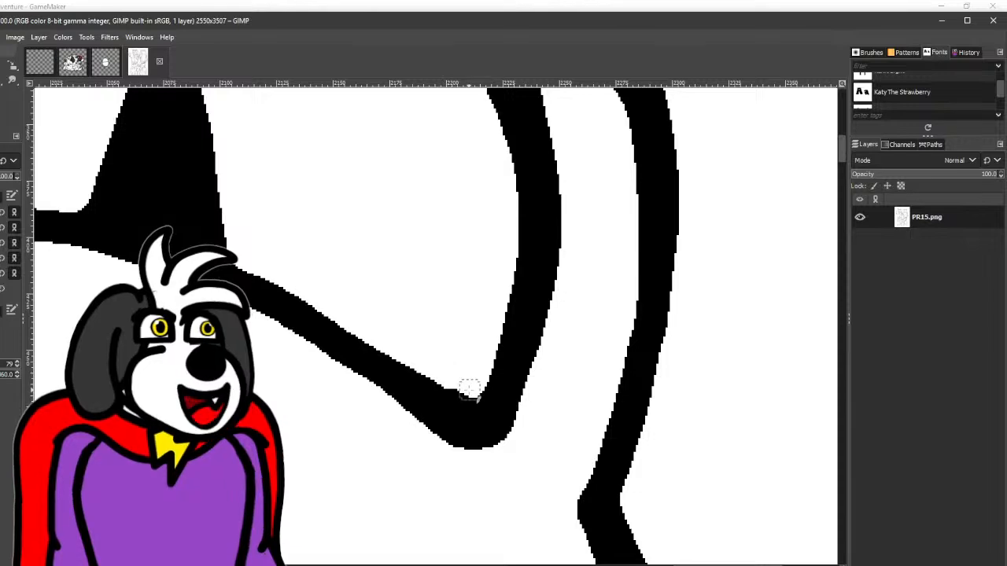
- Redraw the outer outline of the upper-right frog's left-hand eye as a smoother, thicker black curve
{"action": "scroll", "coordinate": [403, 306], "scroll_direction": "down", "scroll_amount": 2}
{"action": "left_click_drag", "start_coordinate": [310, 297], "coordinate": [512, 389]}
{"action": "left_click_drag", "start_coordinate": [254, 358], "coordinate": [473, 327]}
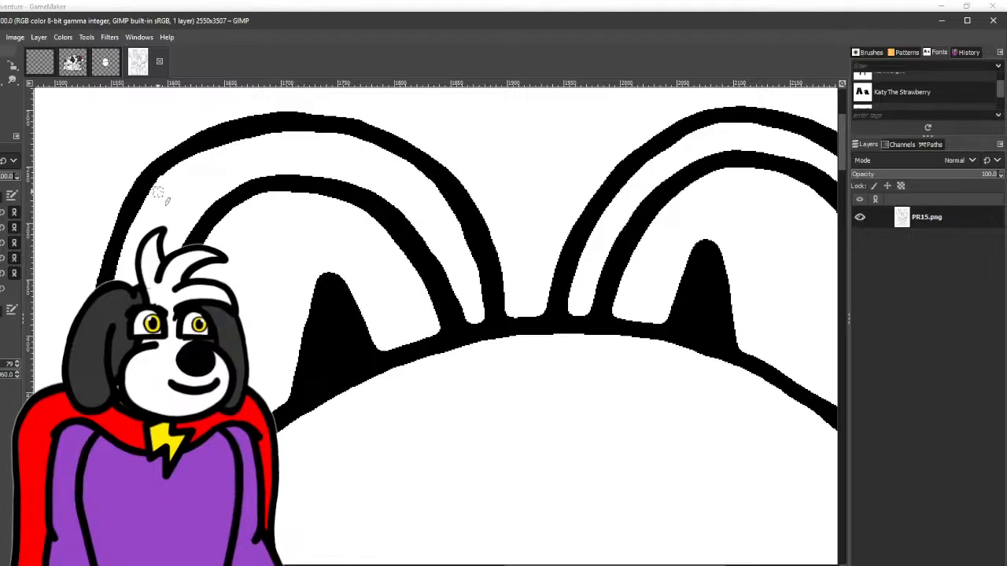
{"action": "mouse_move", "coordinate": [157, 198]}
{"action": "left_mouse_down"}
{"action": "mouse_move", "coordinate": [194, 150]}
{"action": "mouse_move", "coordinate": [242, 134]}
{"action": "left_mouse_up"}
{"action": "key", "text": "ctrl+z"}
{"action": "mouse_move", "coordinate": [151, 194]}
{"action": "left_mouse_down"}
{"action": "mouse_move", "coordinate": [245, 138]}
{"action": "mouse_move", "coordinate": [288, 132]}
{"action": "mouse_move", "coordinate": [358, 148]}
{"action": "left_mouse_up"}
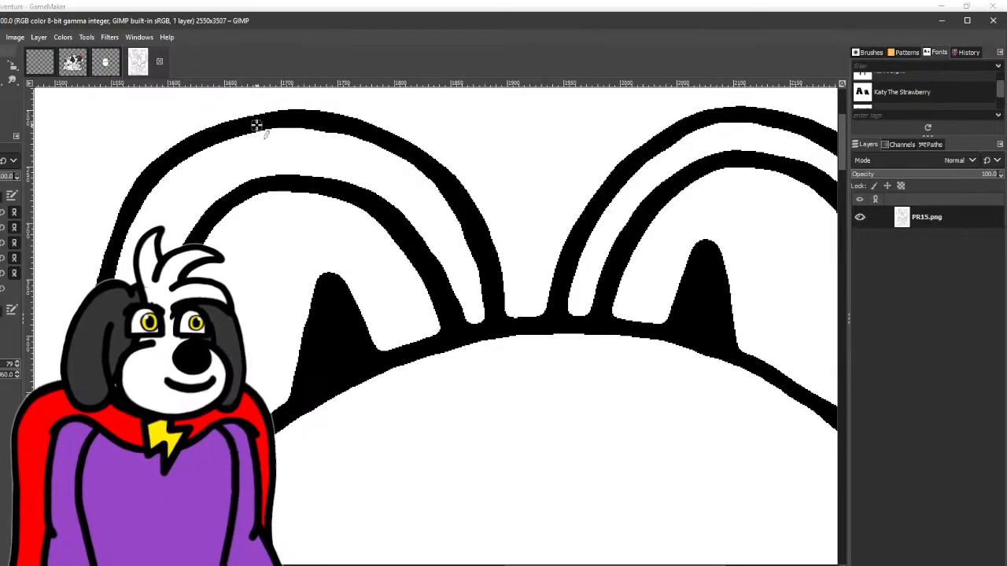
- Touch up the uneven eyelid line over the right-hand eye of the lower-left frog
{"action": "scroll", "coordinate": [396, 224], "scroll_direction": "down", "scroll_amount": 4}
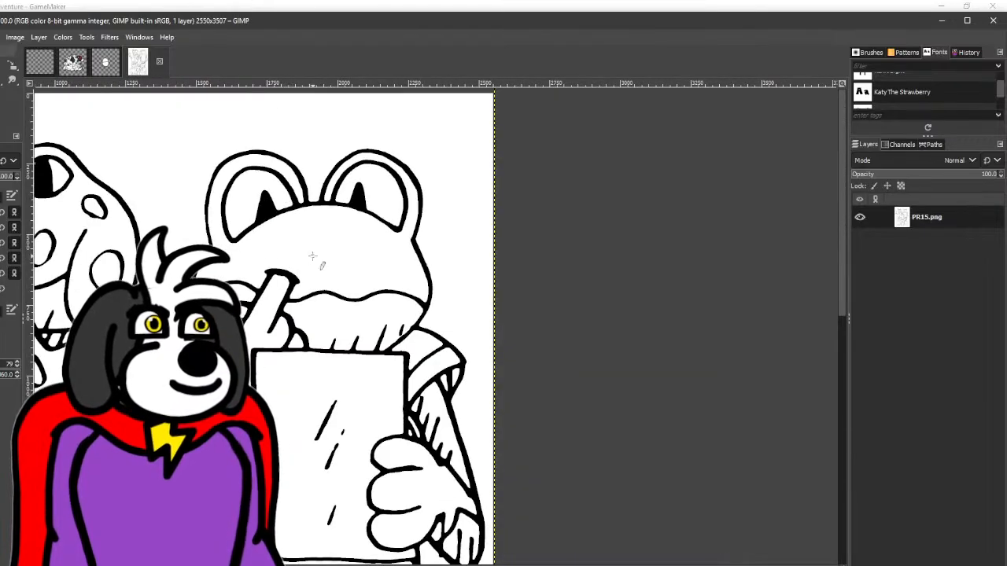
{"action": "left_click_drag", "start_coordinate": [326, 243], "coordinate": [320, 214]}
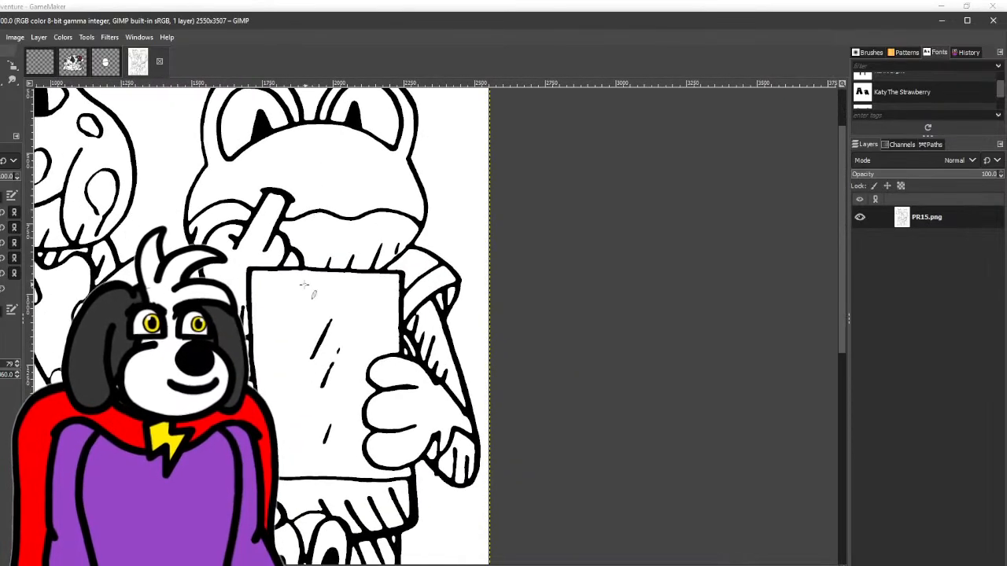
{"action": "left_click_drag", "start_coordinate": [305, 286], "coordinate": [388, 190]}
{"action": "left_click_drag", "start_coordinate": [255, 241], "coordinate": [367, 144]}
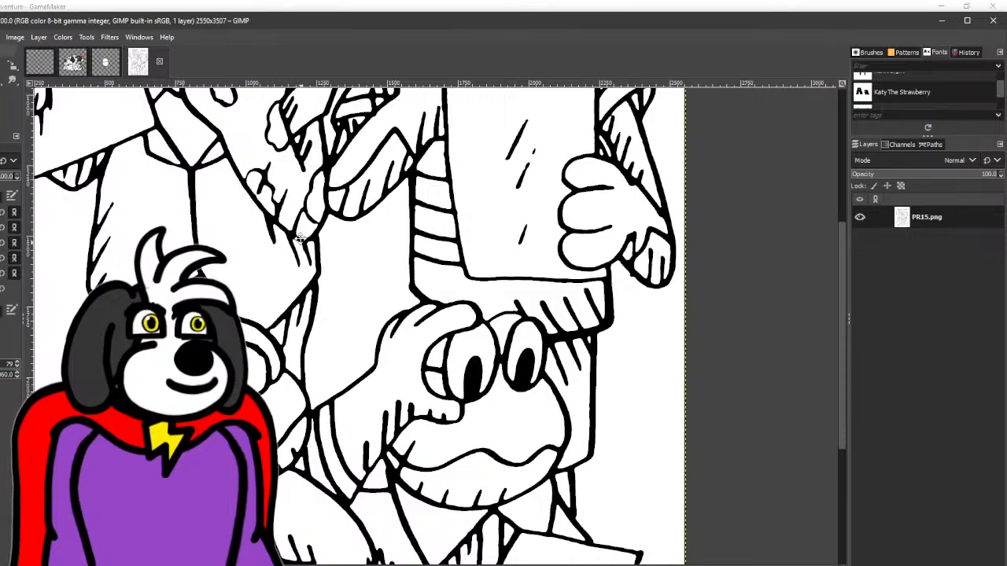
{"action": "left_click_drag", "start_coordinate": [299, 237], "coordinate": [353, 110]}
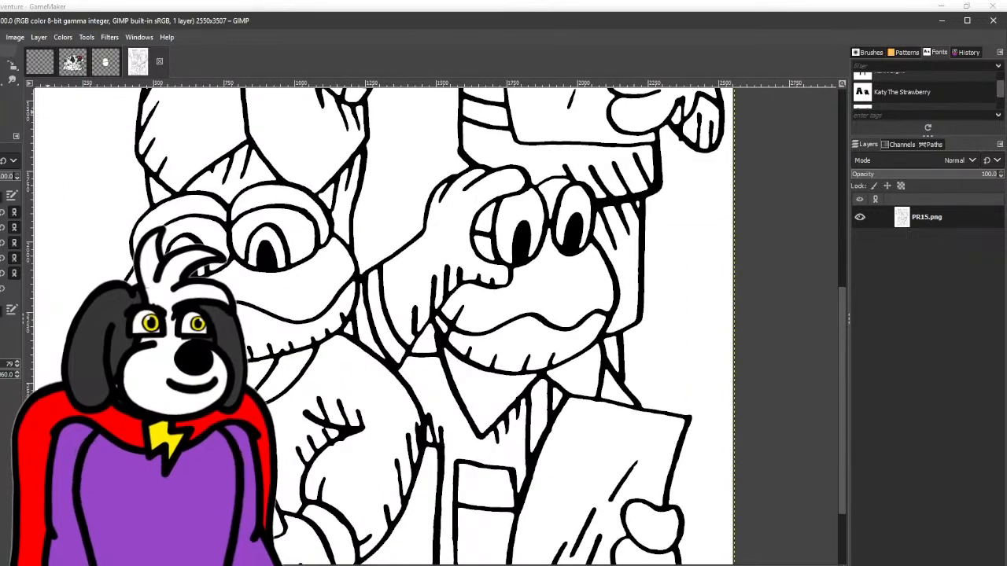
{"action": "scroll", "coordinate": [364, 266], "scroll_direction": "up", "scroll_amount": 5}
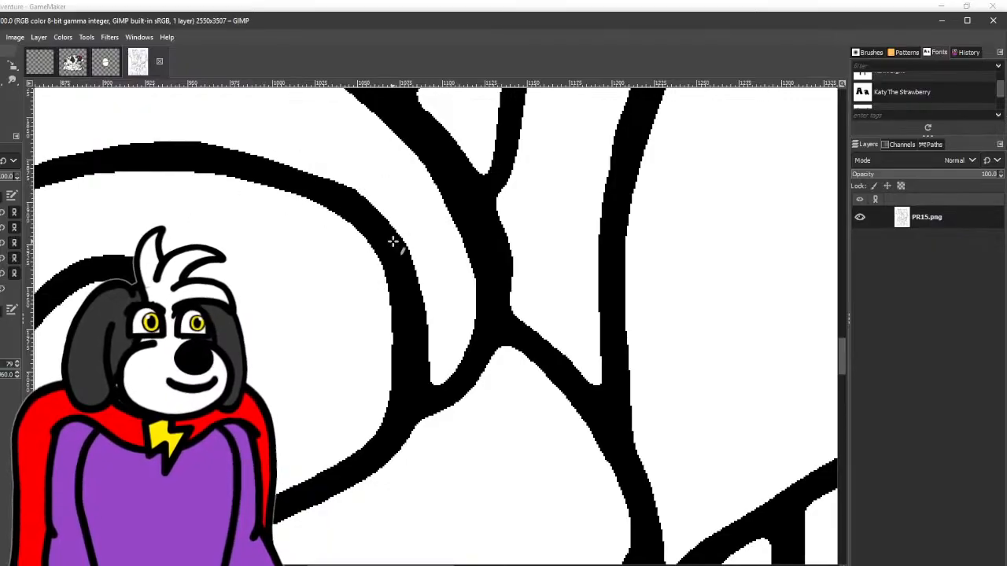
{"action": "key", "text": "ctrl+z"}
{"action": "mouse_move", "coordinate": [418, 250]}
{"action": "left_mouse_down"}
{"action": "mouse_move", "coordinate": [248, 148]}
{"action": "mouse_move", "coordinate": [41, 147]}
{"action": "mouse_move", "coordinate": [369, 96]}
{"action": "left_mouse_up"}
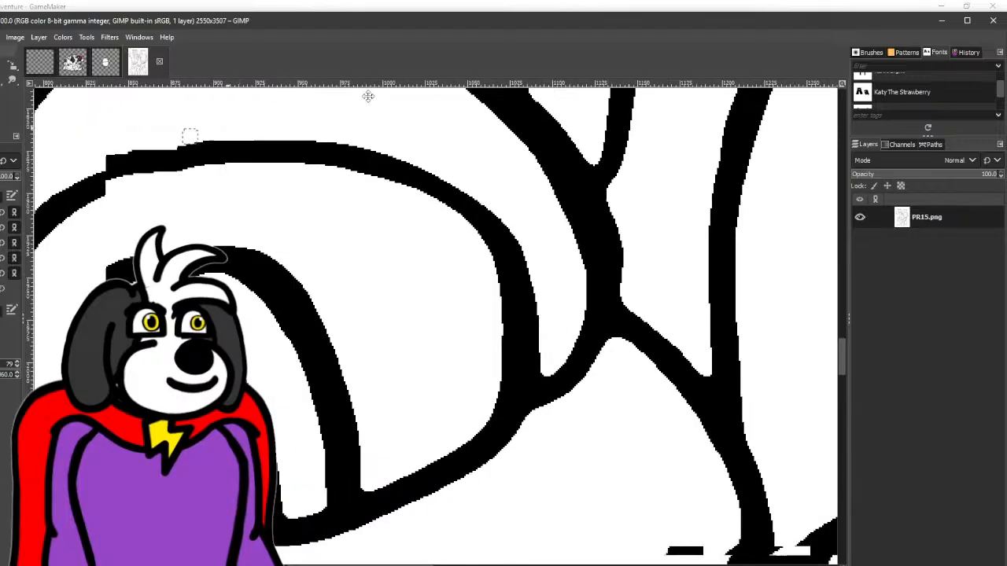
- Thicken the eyelid line over the lower-left frog's left-hand eye with black strokes along its underside
{"action": "scroll", "coordinate": [265, 194], "scroll_direction": "down", "scroll_amount": 4}
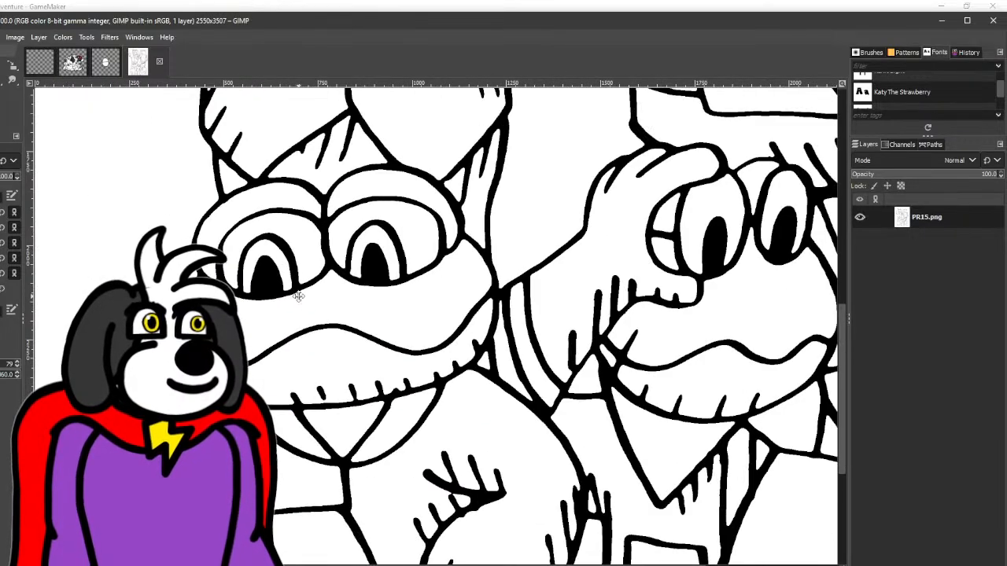
{"action": "mouse_move", "coordinate": [298, 295]}
{"action": "left_mouse_down"}
{"action": "mouse_move", "coordinate": [267, 260]}
{"action": "mouse_move", "coordinate": [249, 206]}
{"action": "mouse_move", "coordinate": [302, 236]}
{"action": "mouse_move", "coordinate": [308, 279]}
{"action": "left_mouse_up"}
{"action": "scroll", "coordinate": [308, 279], "scroll_direction": "up", "scroll_amount": 3}
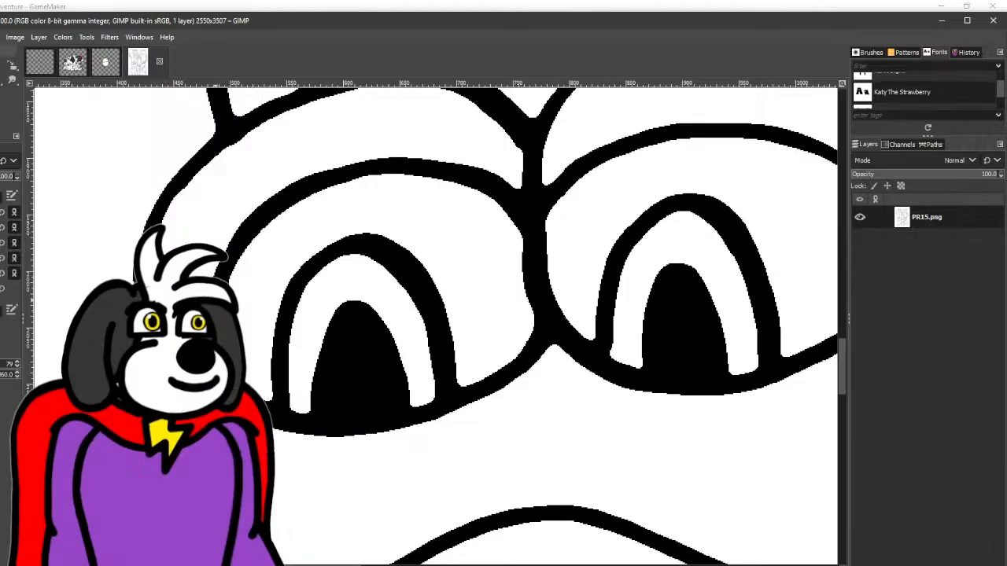
{"action": "mouse_move", "coordinate": [262, 206]}
{"action": "left_mouse_down"}
{"action": "mouse_move", "coordinate": [324, 176]}
{"action": "mouse_move", "coordinate": [449, 167]}
{"action": "mouse_move", "coordinate": [493, 181]}
{"action": "mouse_move", "coordinate": [533, 238]}
{"action": "mouse_move", "coordinate": [468, 193]}
{"action": "left_mouse_up"}
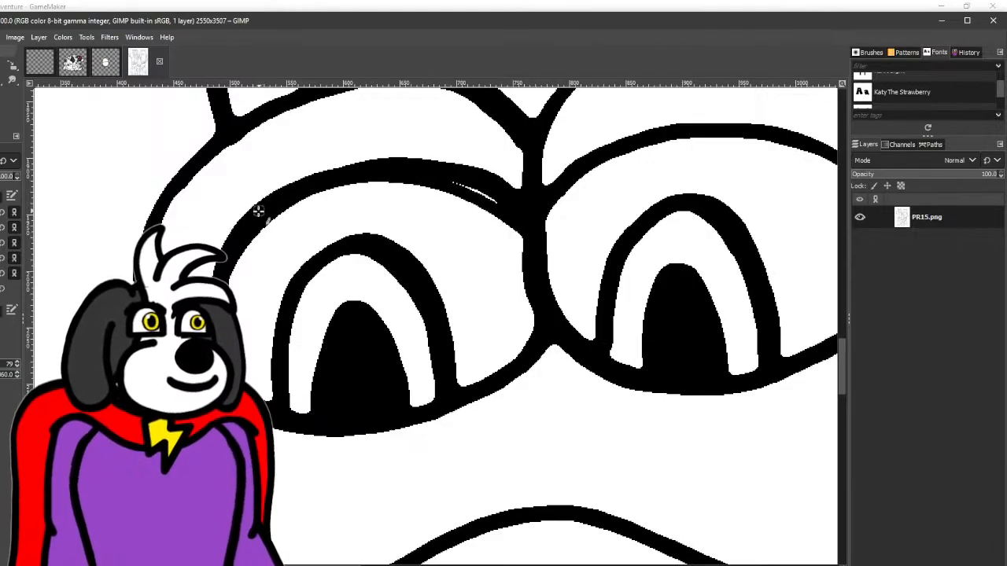
{"action": "left_click_drag", "start_coordinate": [521, 213], "coordinate": [391, 170]}
- Smooth the inner edge of the cuff outline on the lower-left frog's sleeve
{"action": "scroll", "coordinate": [391, 174], "scroll_direction": "down", "scroll_amount": 4}
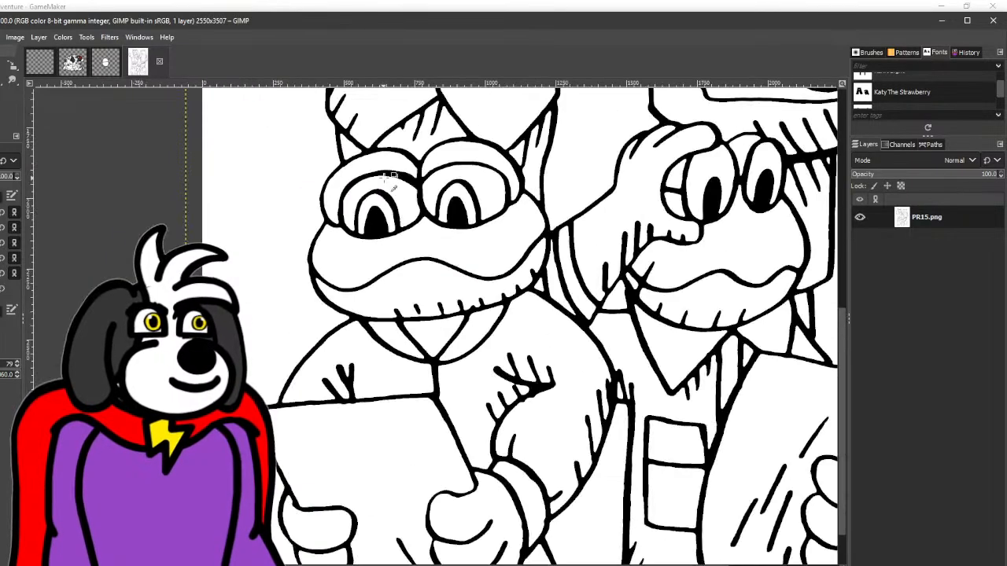
{"action": "left_click_drag", "start_coordinate": [496, 204], "coordinate": [278, 110]}
{"action": "left_click_drag", "start_coordinate": [435, 197], "coordinate": [423, 146]}
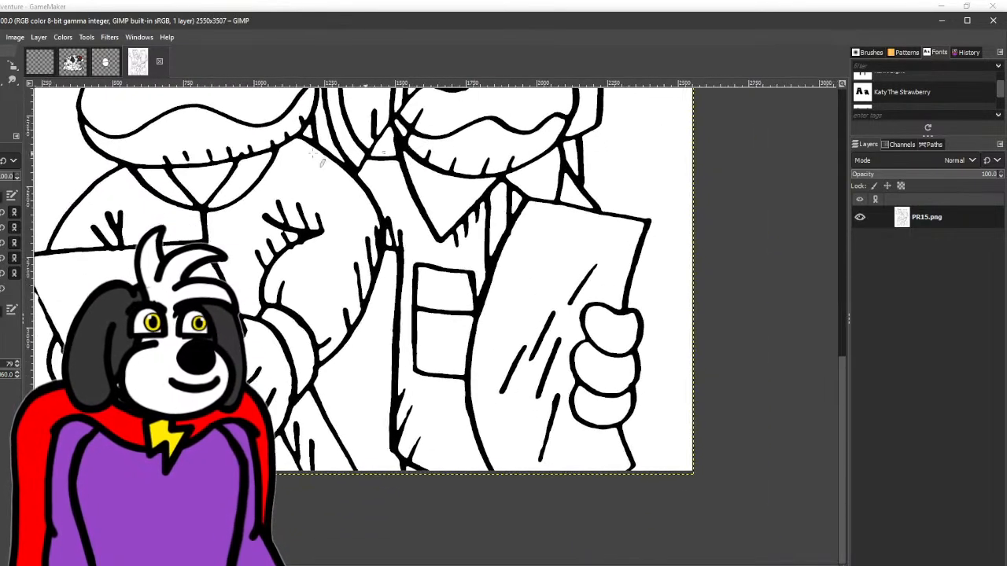
{"action": "scroll", "coordinate": [299, 230], "scroll_direction": "up", "scroll_amount": 4}
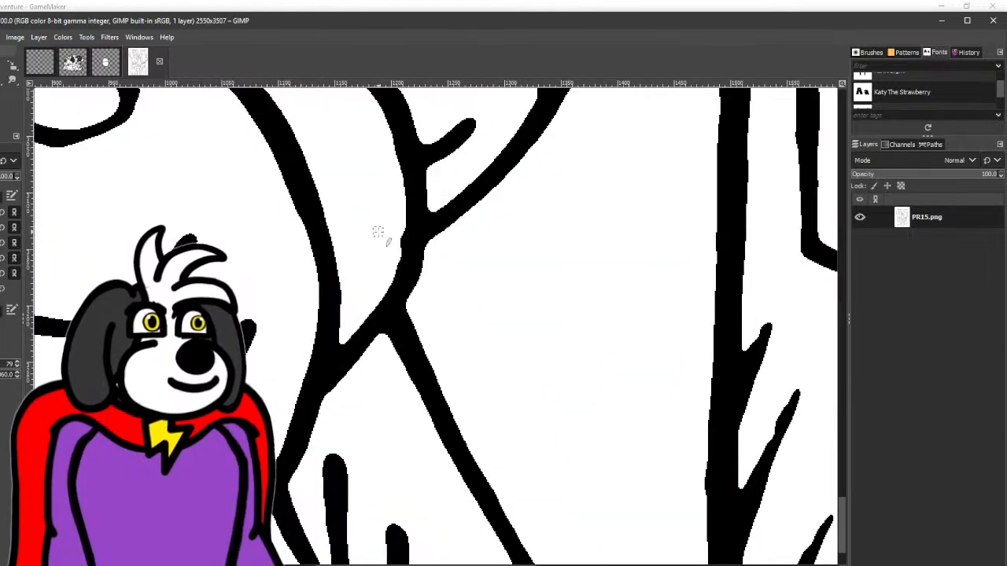
{"action": "mouse_move", "coordinate": [381, 232]}
{"action": "left_mouse_down"}
{"action": "mouse_move", "coordinate": [369, 309]}
{"action": "mouse_move", "coordinate": [346, 335]}
{"action": "left_mouse_up"}
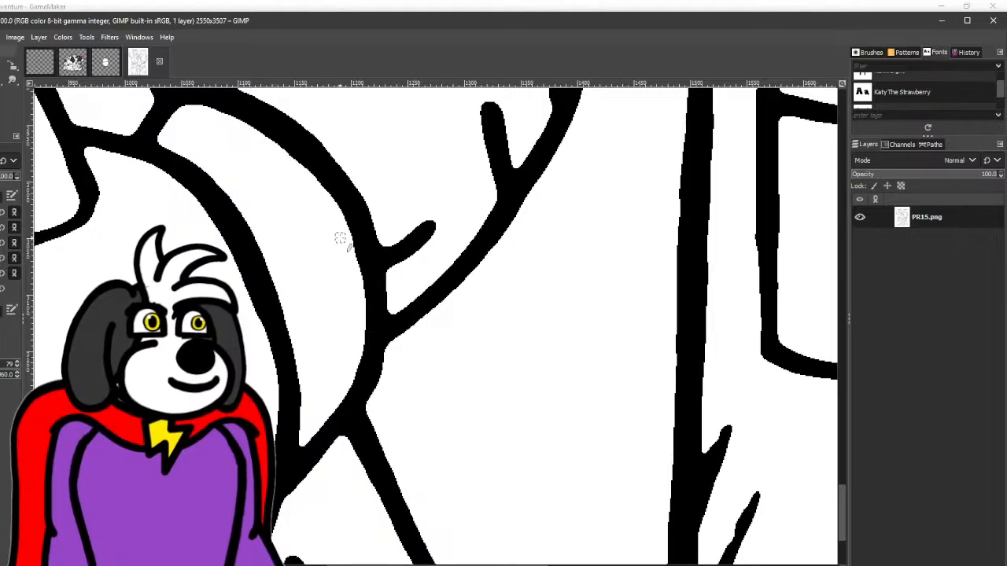
- Thicken the left edge of the lower-left frog's paper and straighten the underside of its top edge
{"action": "scroll", "coordinate": [340, 238], "scroll_direction": "down", "scroll_amount": 4}
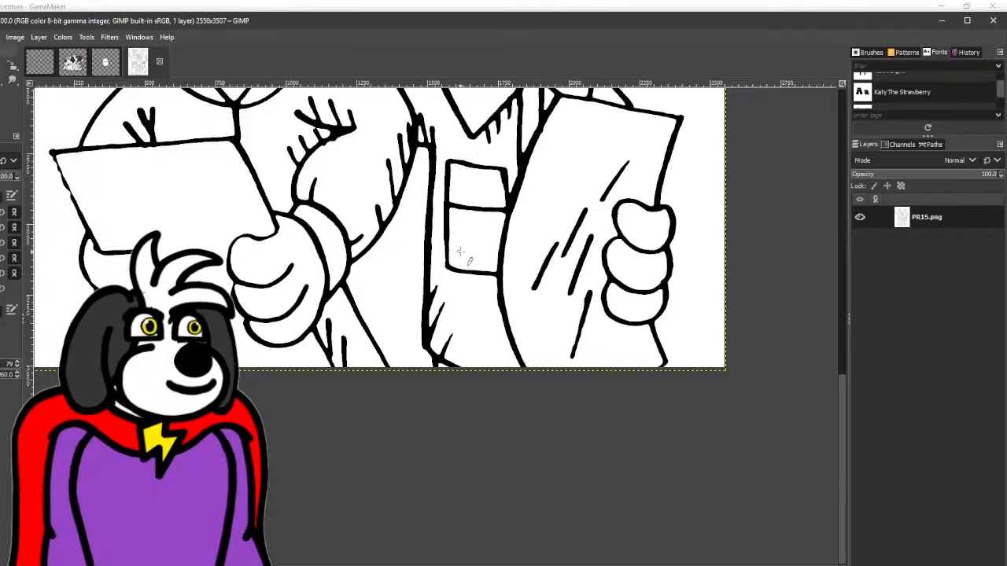
{"action": "left_click_drag", "start_coordinate": [519, 192], "coordinate": [458, 229]}
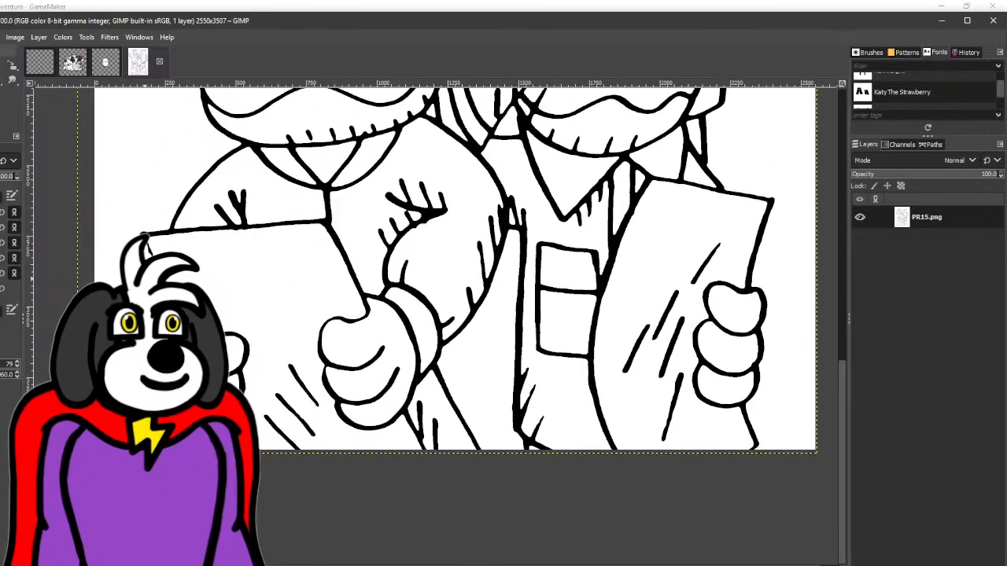
{"action": "scroll", "coordinate": [145, 236], "scroll_direction": "up", "scroll_amount": 2}
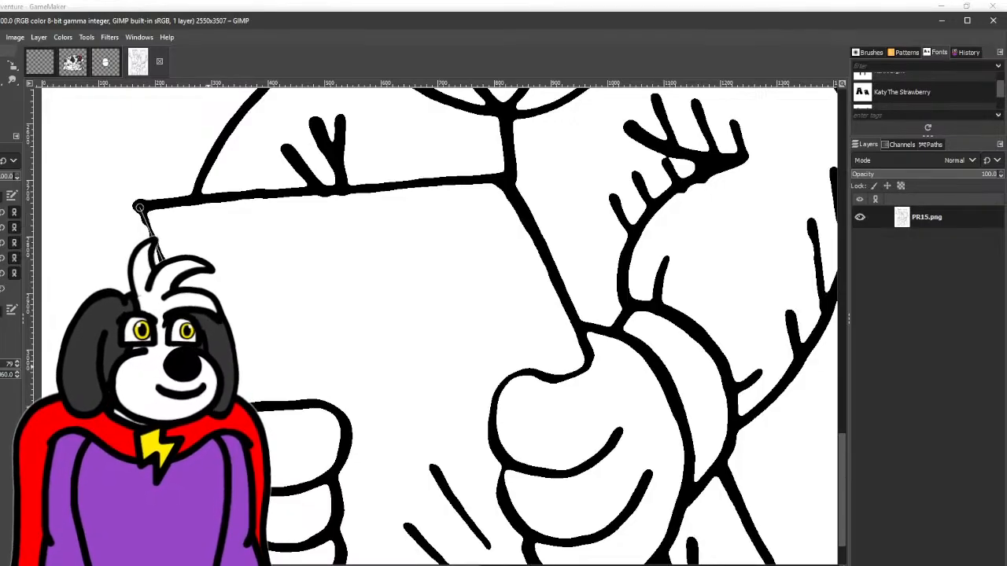
{"action": "left_click_drag", "start_coordinate": [342, 288], "coordinate": [322, 280]}
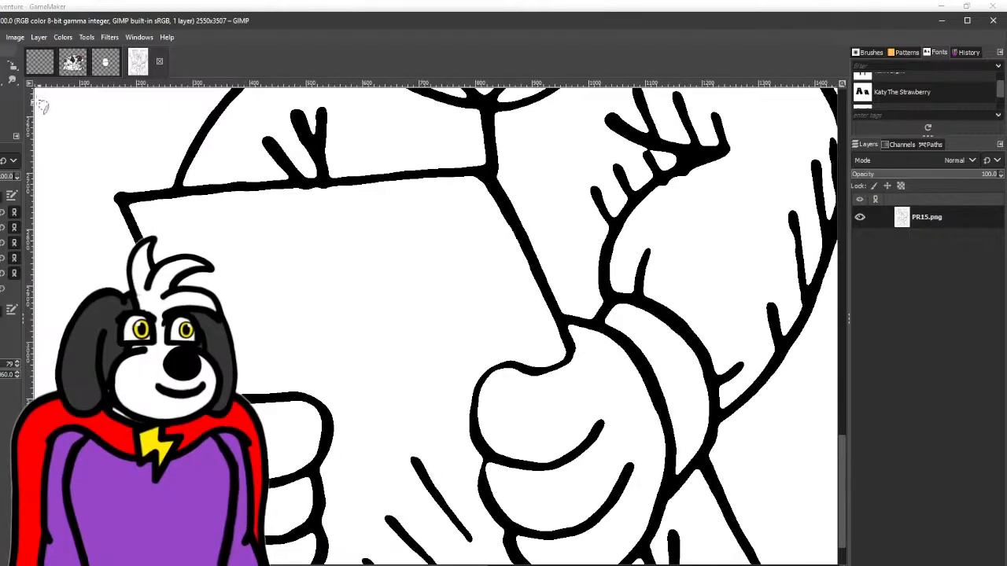
{"action": "left_click", "coordinate": [172, 203]}
{"action": "left_click", "coordinate": [442, 185], "text": "shift"}
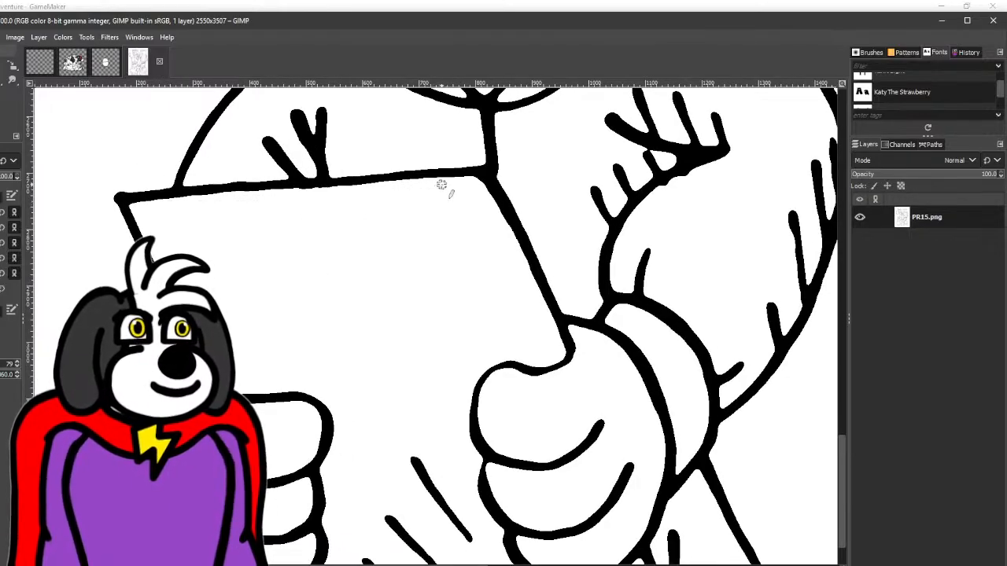
- Smooth the underside of the fold lines at the elbow of the lower-left frog's sleeve
{"action": "left_click_drag", "start_coordinate": [442, 185], "coordinate": [265, 171]}
{"action": "scroll", "coordinate": [377, 299], "scroll_direction": "down", "scroll_amount": 2}
{"action": "left_click_drag", "start_coordinate": [500, 251], "coordinate": [396, 309]}
{"action": "scroll", "coordinate": [357, 278], "scroll_direction": "up", "scroll_amount": 2}
{"action": "scroll", "coordinate": [357, 278], "scroll_direction": "up", "scroll_amount": 2}
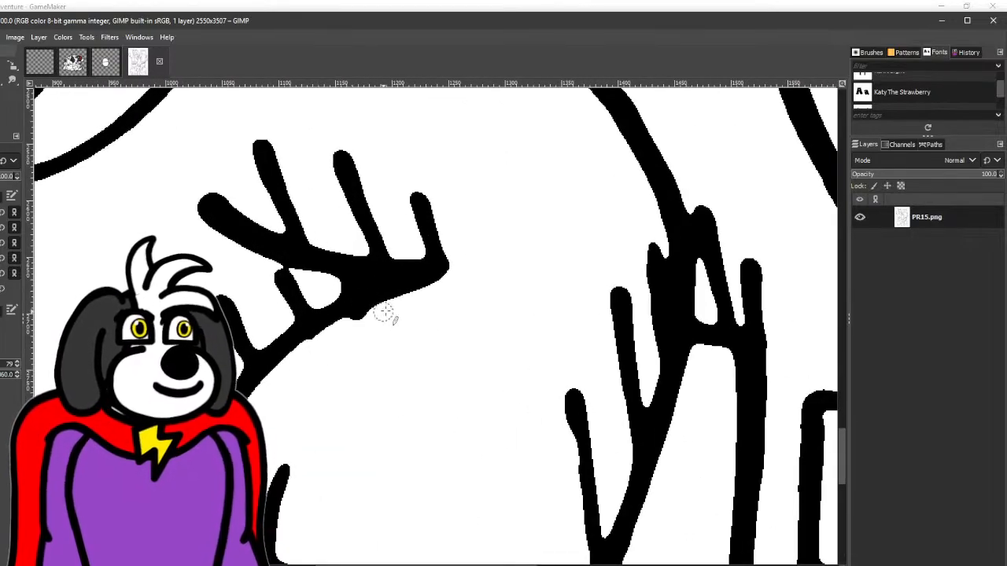
- Smooth the left edge of the lower-right frog's paper and trim the bump at its upper-right corner
{"action": "scroll", "coordinate": [286, 406], "scroll_direction": "down", "scroll_amount": 4}
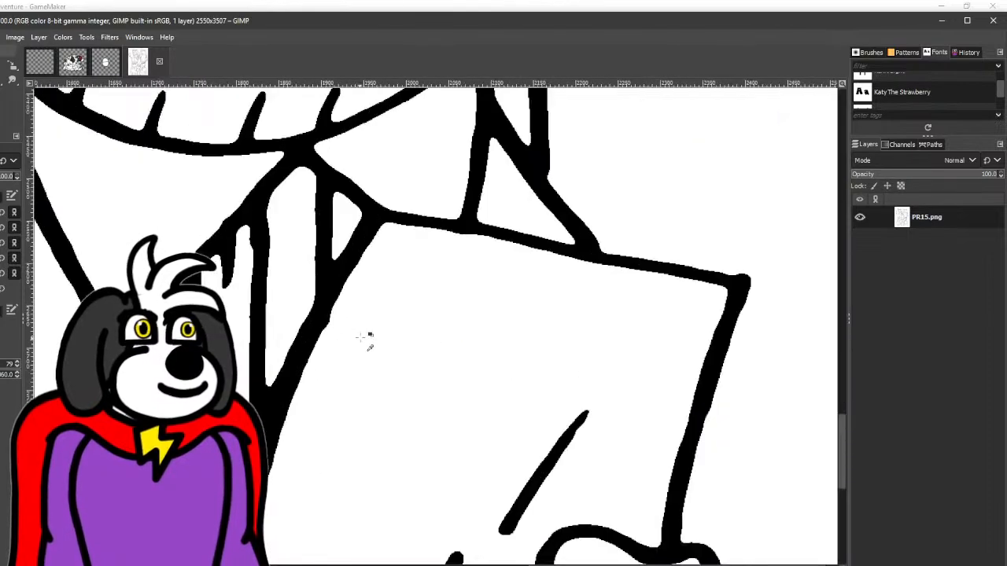
{"action": "scroll", "coordinate": [358, 330], "scroll_direction": "up", "scroll_amount": 4}
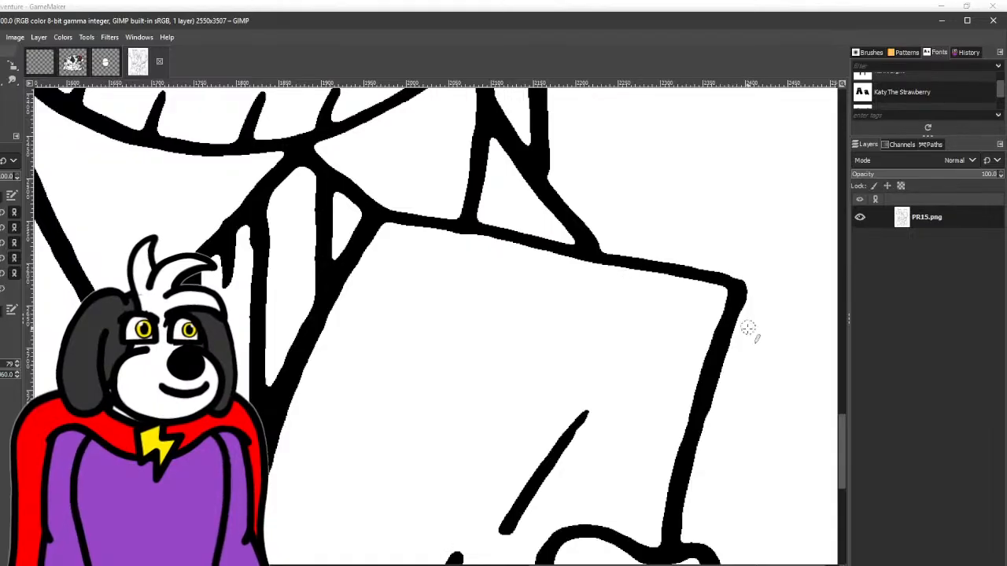
{"action": "scroll", "coordinate": [739, 360], "scroll_direction": "down", "scroll_amount": 5}
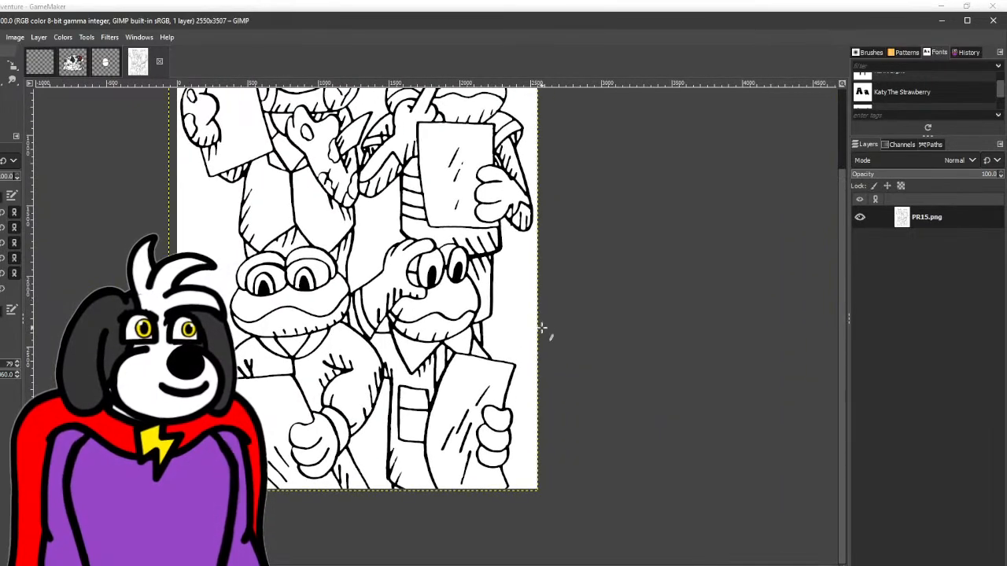
- Clean the underside of the upper-right frog's hanging sleeve and straighten the lower left side of its striped shirt with a straight stroke
{"action": "scroll", "coordinate": [519, 297], "scroll_direction": "up", "scroll_amount": 5}
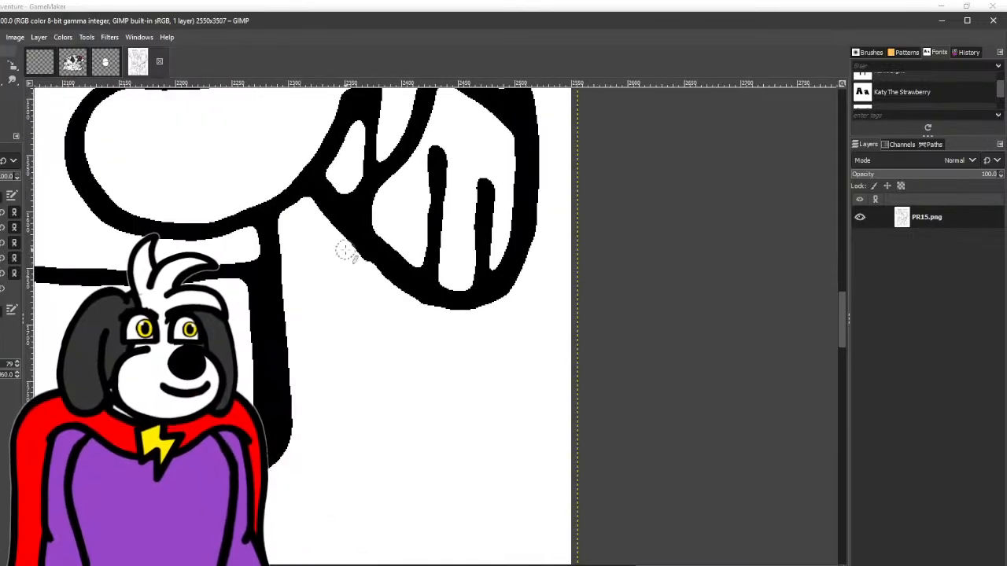
{"action": "scroll", "coordinate": [441, 333], "scroll_direction": "down", "scroll_amount": 5}
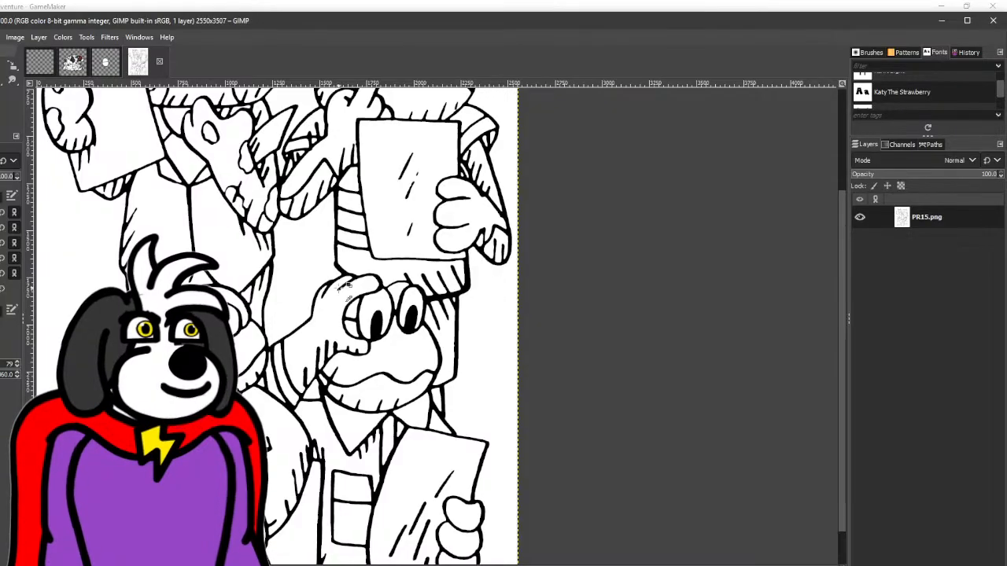
{"action": "scroll", "coordinate": [346, 287], "scroll_direction": "up", "scroll_amount": 4}
{"action": "left_click", "coordinate": [322, 309]}
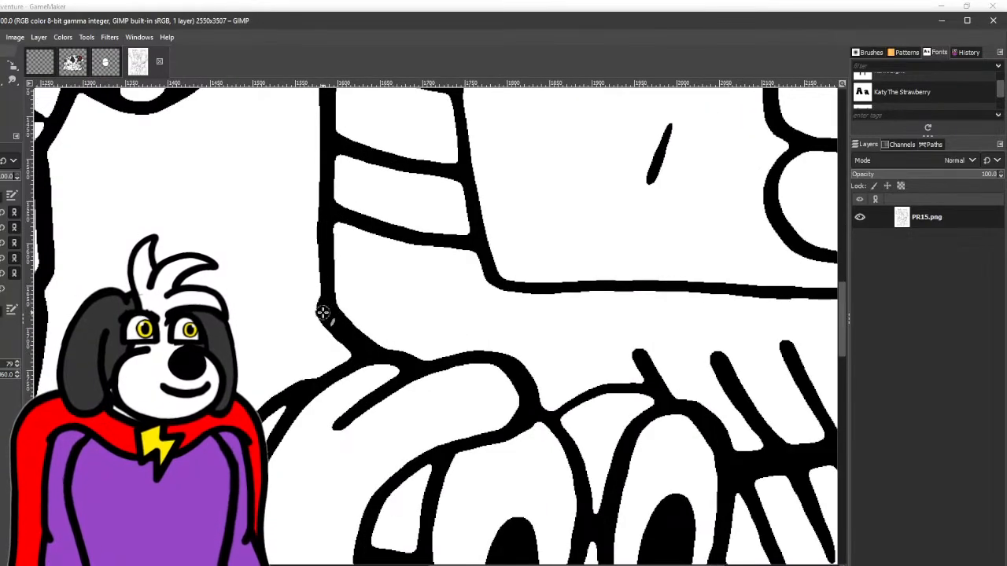
{"action": "left_click", "coordinate": [326, 170], "text": "shift"}
{"action": "scroll", "coordinate": [331, 197], "scroll_direction": "down", "scroll_amount": 5}
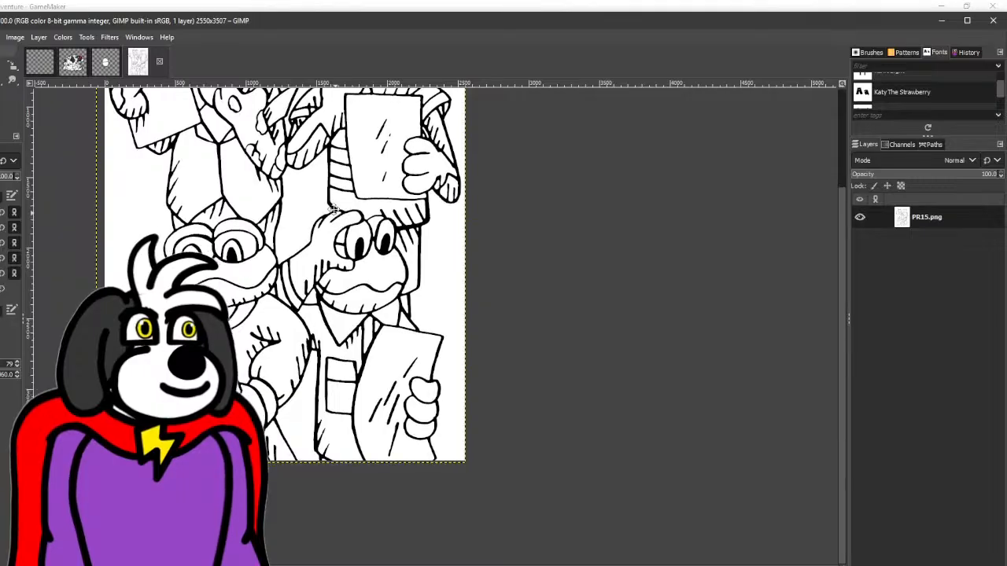
- Inspect the lower-left frog's eyes and the rest of the PR15 line art for remaining uneven lines
{"action": "left_click_drag", "start_coordinate": [335, 209], "coordinate": [342, 296]}
{"action": "scroll", "coordinate": [195, 325], "scroll_direction": "up", "scroll_amount": 2}
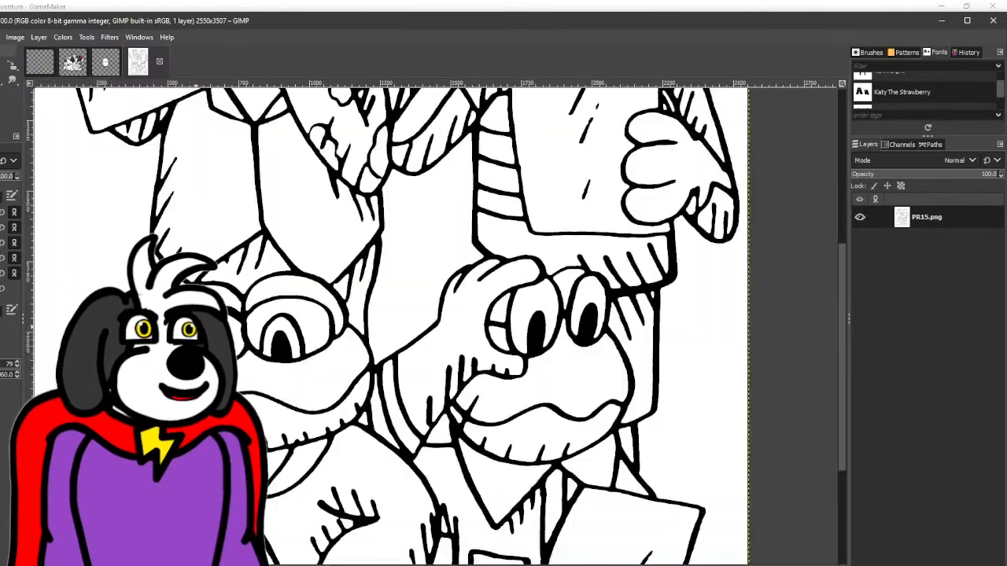
{"action": "scroll", "coordinate": [225, 323], "scroll_direction": "up", "scroll_amount": 4}
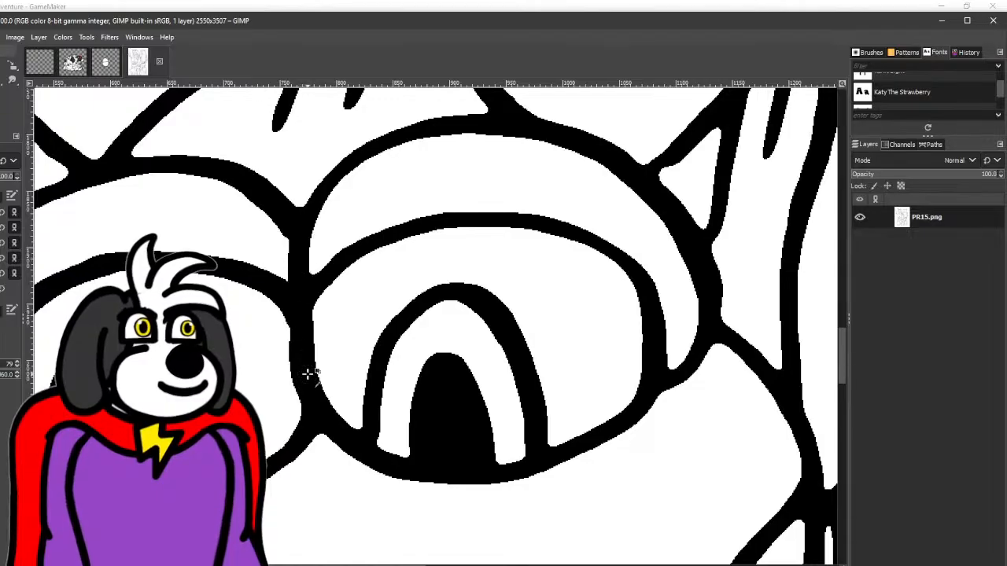
{"action": "scroll", "coordinate": [308, 368], "scroll_direction": "down", "scroll_amount": 5}
{"action": "left_click_drag", "start_coordinate": [441, 226], "coordinate": [397, 170]}
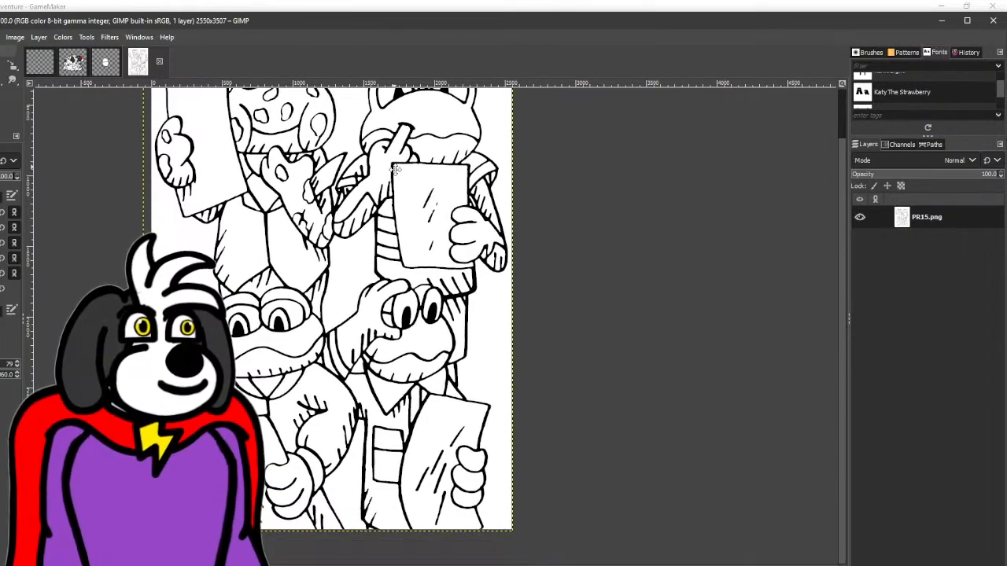
{"action": "mouse_move", "coordinate": [396, 169]}
{"action": "left_mouse_down"}
{"action": "mouse_move", "coordinate": [381, 225]}
{"action": "mouse_move", "coordinate": [372, 204]}
{"action": "left_mouse_up"}
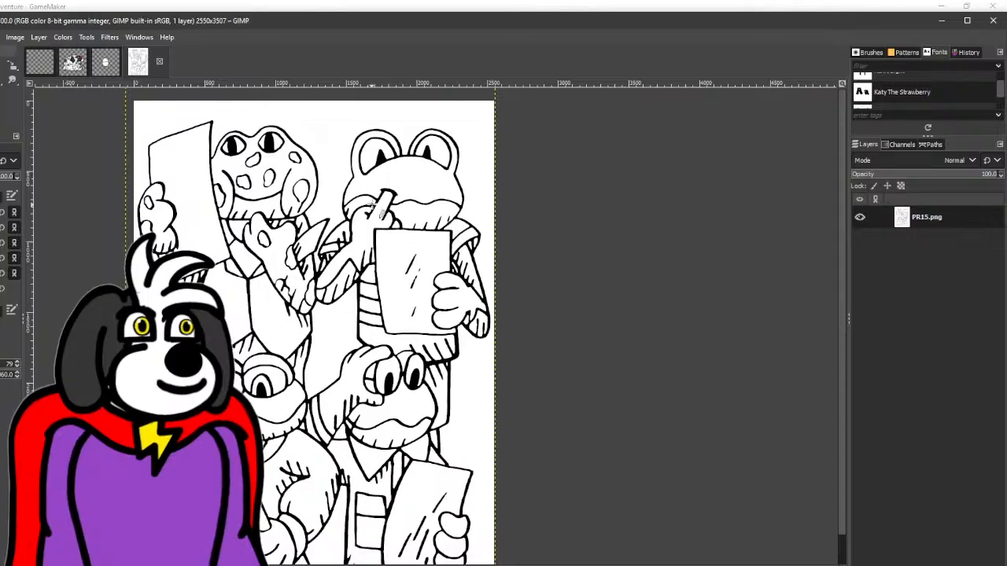
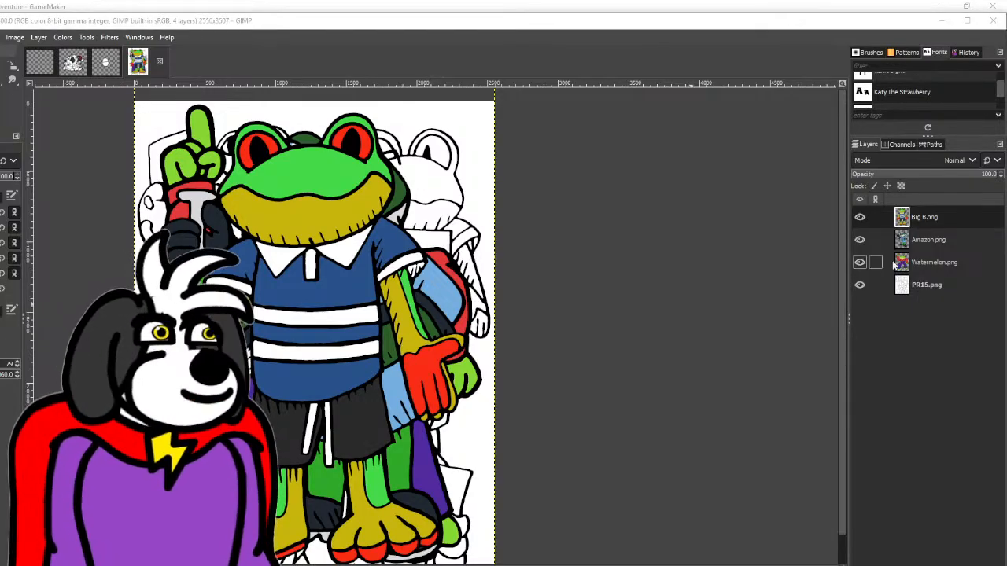
- Hide the Big B, Amazon and Watermelon reference layers and move Jumper 2025 rightward to uncover the spotted frog's line art
{"action": "left_click", "coordinate": [861, 240]}
{"action": "left_click", "coordinate": [861, 262]}
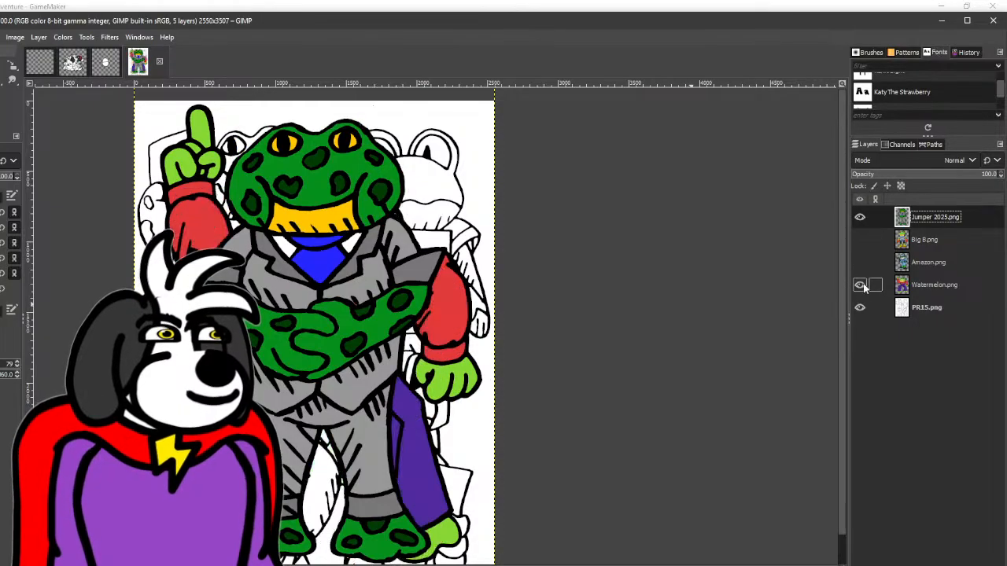
{"action": "left_click", "coordinate": [861, 284]}
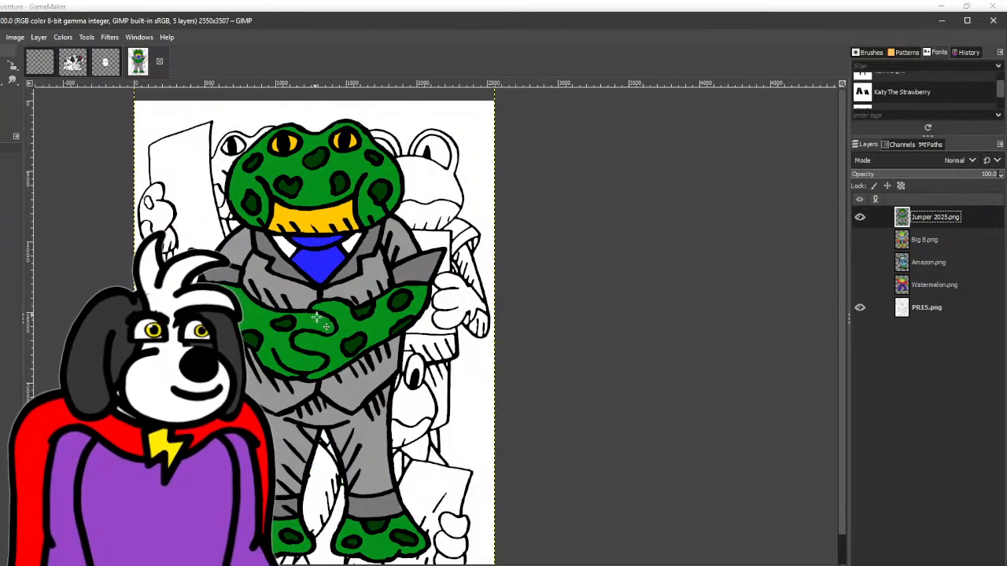
{"action": "left_click_drag", "start_coordinate": [316, 321], "coordinate": [440, 322]}
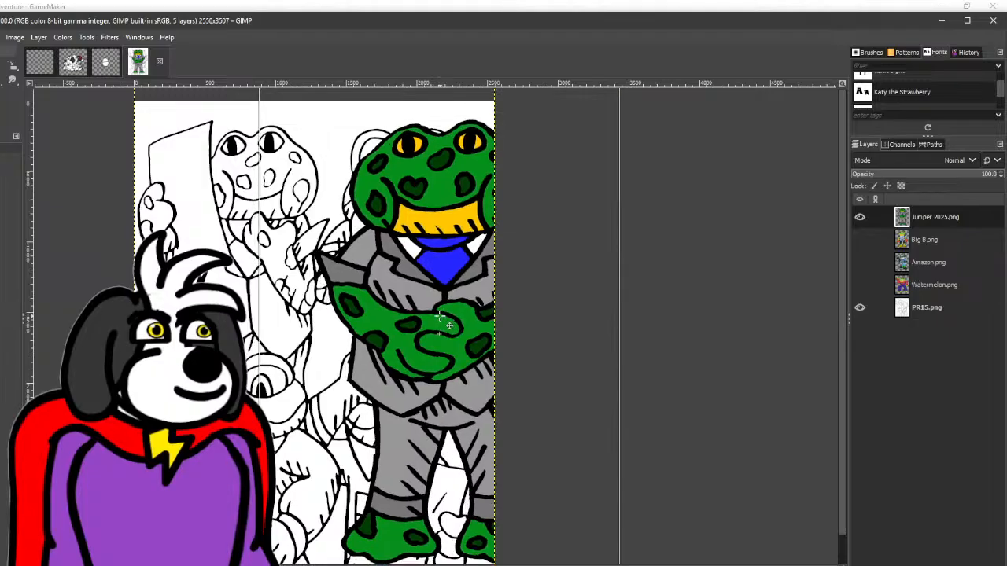
{"action": "scroll", "coordinate": [395, 366], "scroll_direction": "down", "scroll_amount": 1}
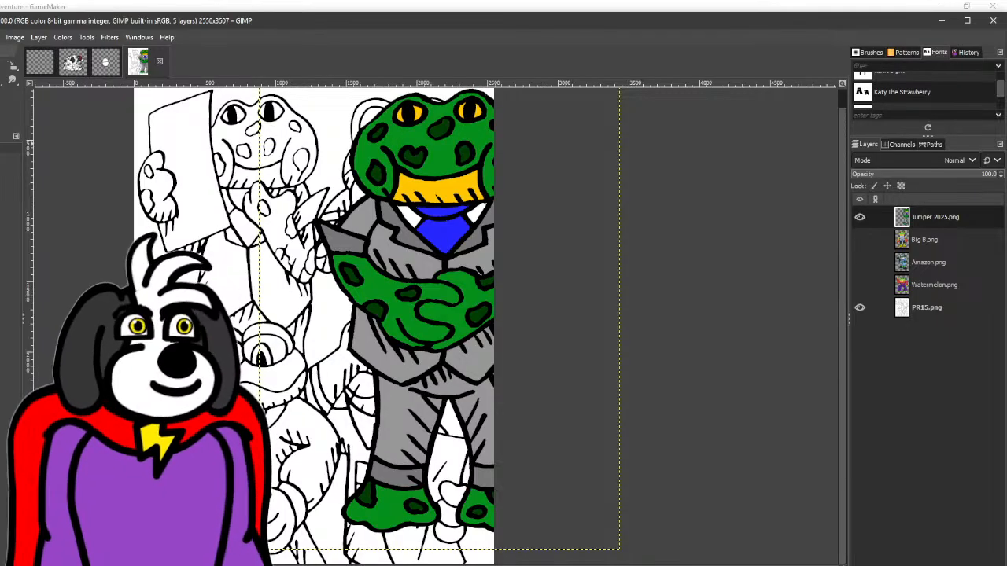
- Fill the spotted frog's head and its paper-holding hand on the PR15 layer with Jumper 2025's green
{"action": "key", "text": "alt+Tab"}
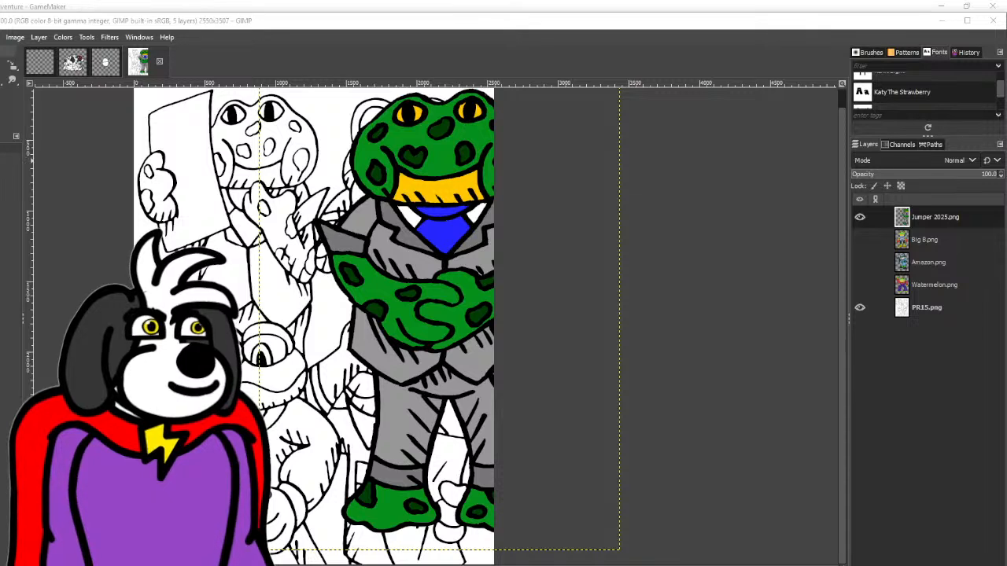
{"action": "left_click", "coordinate": [1, 80]}
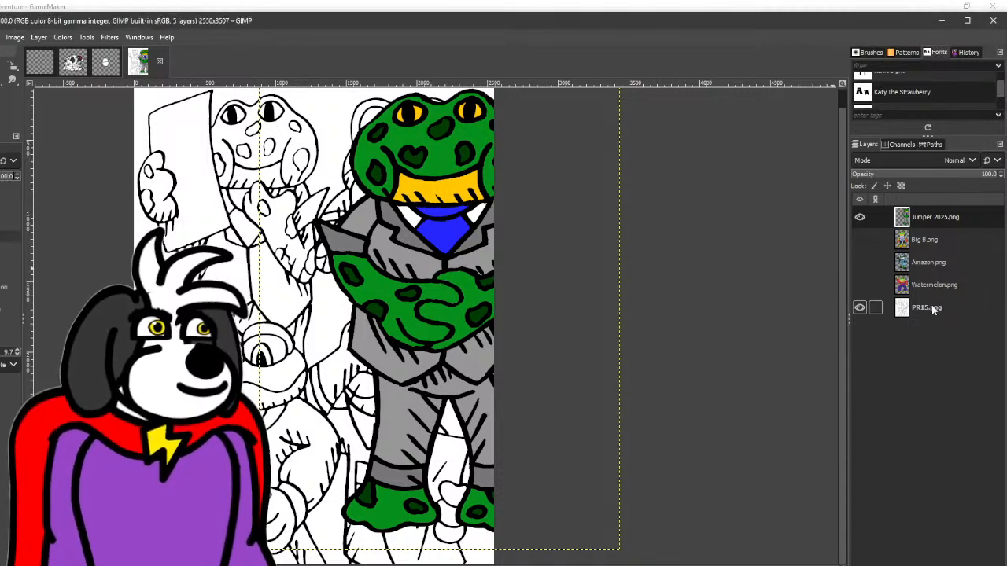
{"action": "left_click", "coordinate": [932, 309]}
{"action": "left_click", "coordinate": [287, 153]}
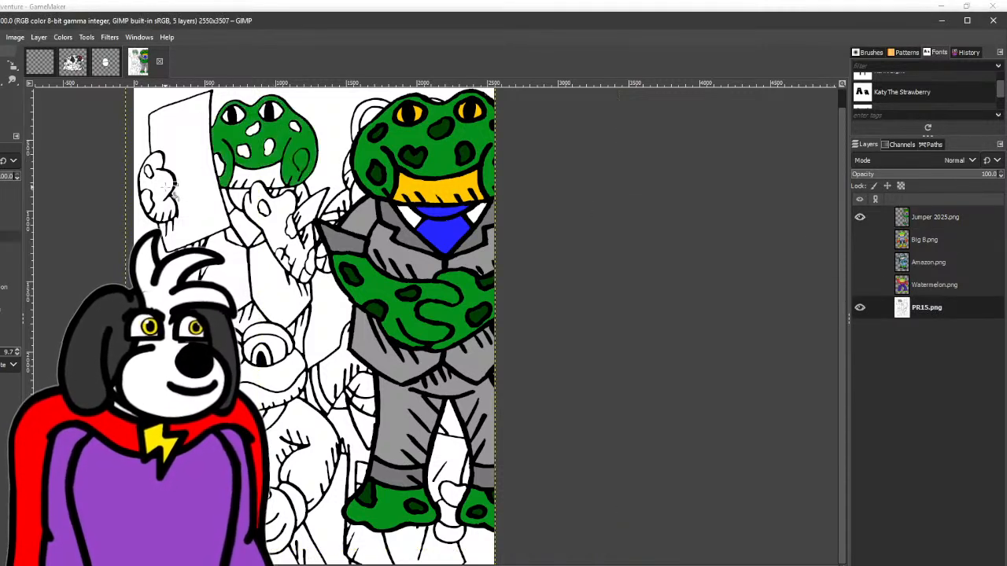
{"action": "left_click", "coordinate": [169, 187]}
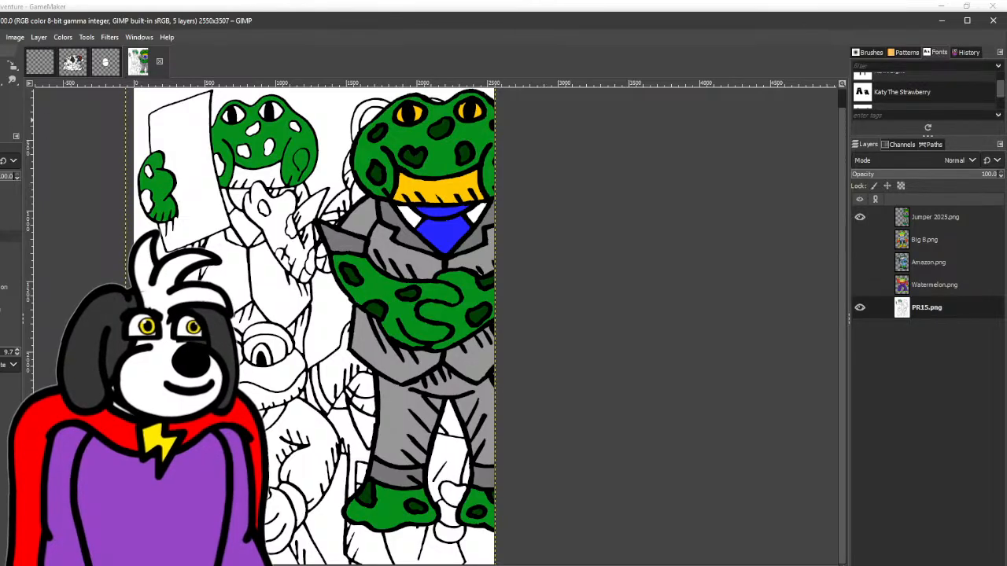
- Fill the spotted frog's other hand and forearm, raised to its chin, with the same green
{"action": "scroll", "coordinate": [266, 150], "scroll_direction": "up", "scroll_amount": 6}
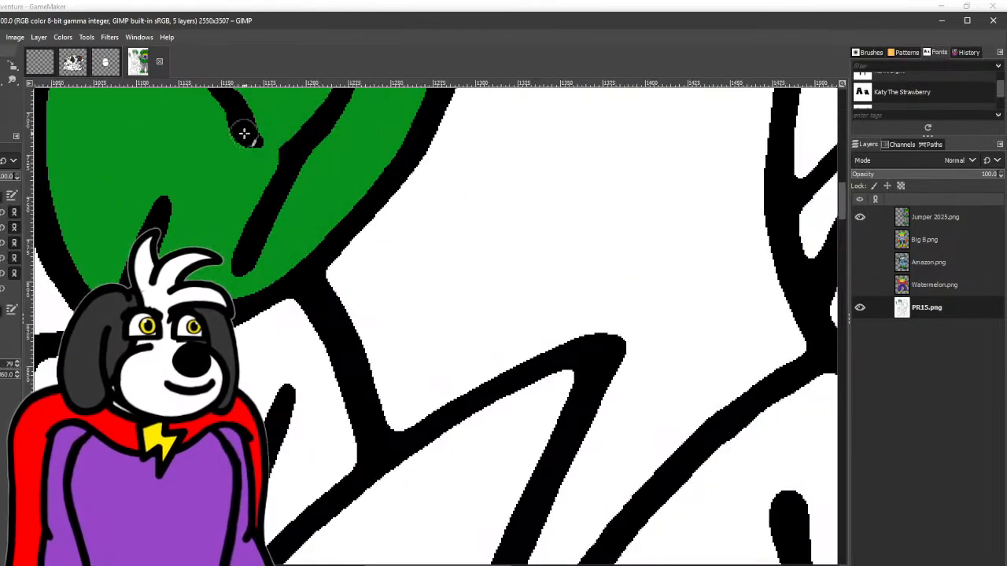
{"action": "scroll", "coordinate": [348, 95], "scroll_direction": "down", "scroll_amount": 5}
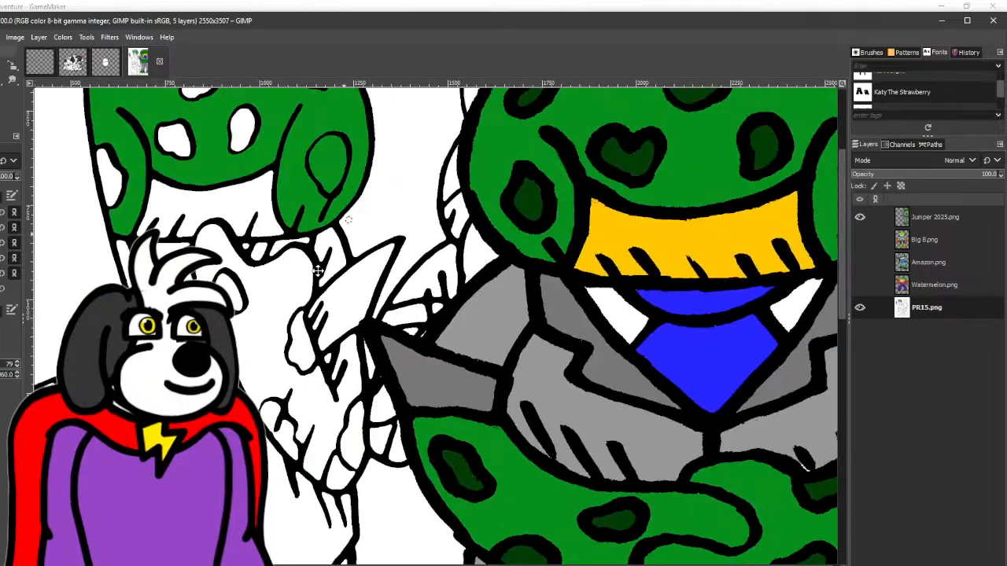
{"action": "scroll", "coordinate": [348, 220], "scroll_direction": "down", "scroll_amount": 2}
{"action": "scroll", "coordinate": [350, 196], "scroll_direction": "up", "scroll_amount": 1}
{"action": "scroll", "coordinate": [353, 175], "scroll_direction": "up", "scroll_amount": 1}
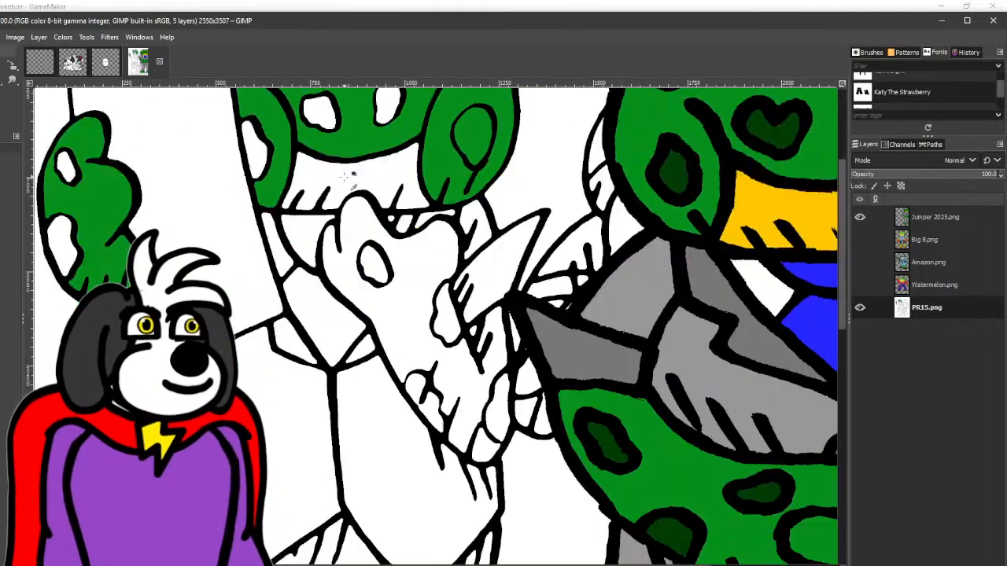
{"action": "key", "text": "shift+b"}
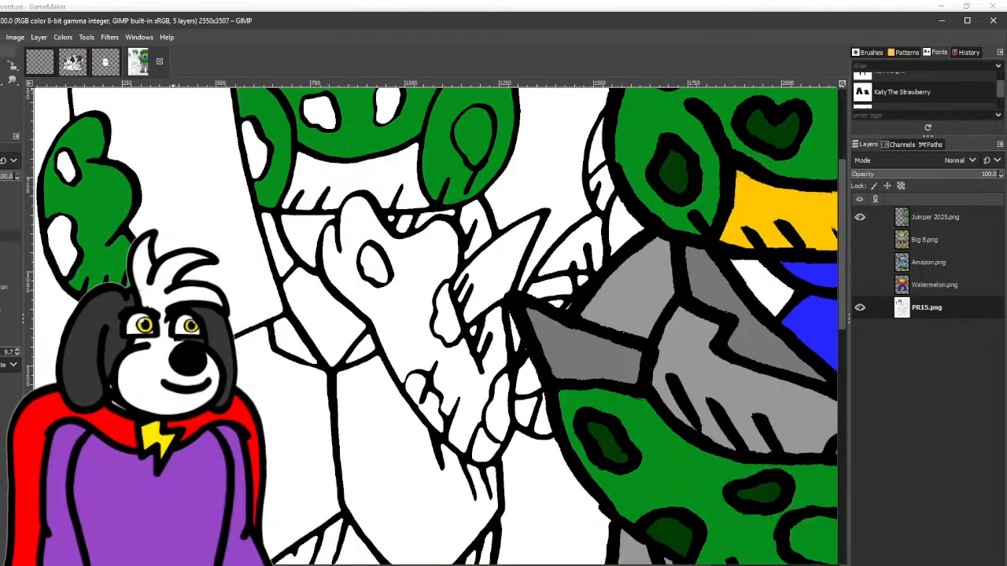
{"action": "left_click", "coordinate": [408, 327]}
{"action": "left_click_drag", "start_coordinate": [491, 459], "coordinate": [449, 403]}
{"action": "left_click", "coordinate": [447, 395]}
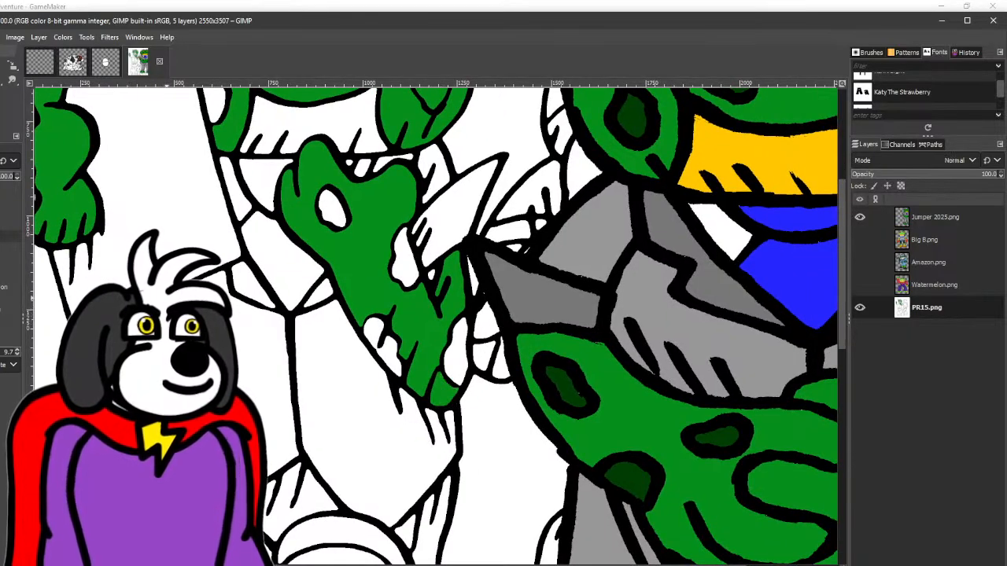
- Fill the spotted frog's eyes and lower jaw with the yellow-orange of Jumper 2025's mouth
{"action": "scroll", "coordinate": [233, 265], "scroll_direction": "down", "scroll_amount": 3}
{"action": "left_click_drag", "start_coordinate": [234, 260], "coordinate": [242, 294]}
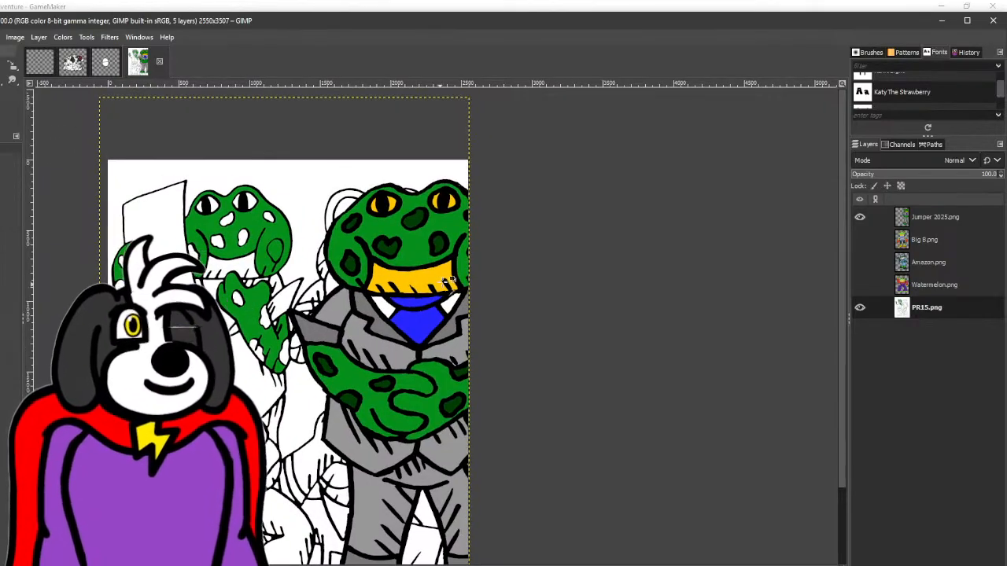
{"action": "left_click", "coordinate": [1, 80]}
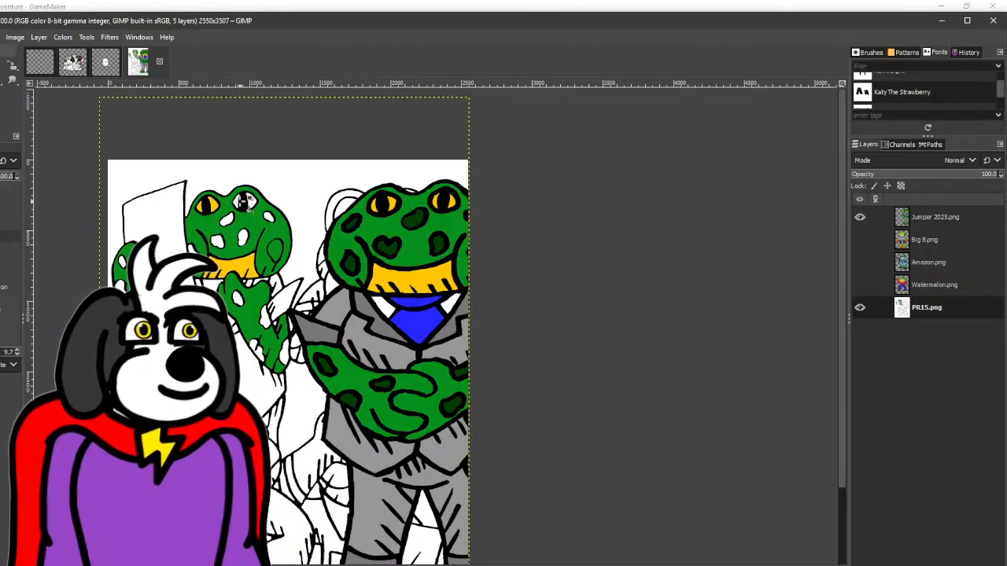
{"action": "left_click", "coordinate": [238, 202]}
{"action": "left_click", "coordinate": [252, 202]}
- Fill the tie pieces beneath the spotted frog's chin, on both sides of its raised hand, with Jumper 2025's blue
{"action": "left_click", "coordinate": [1, 93]}
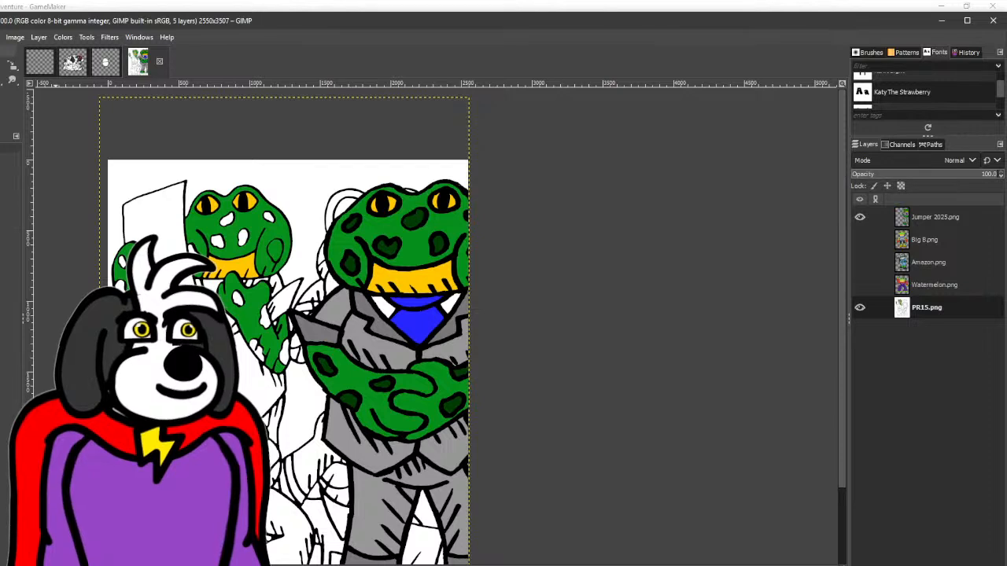
{"action": "left_click", "coordinate": [2, 80]}
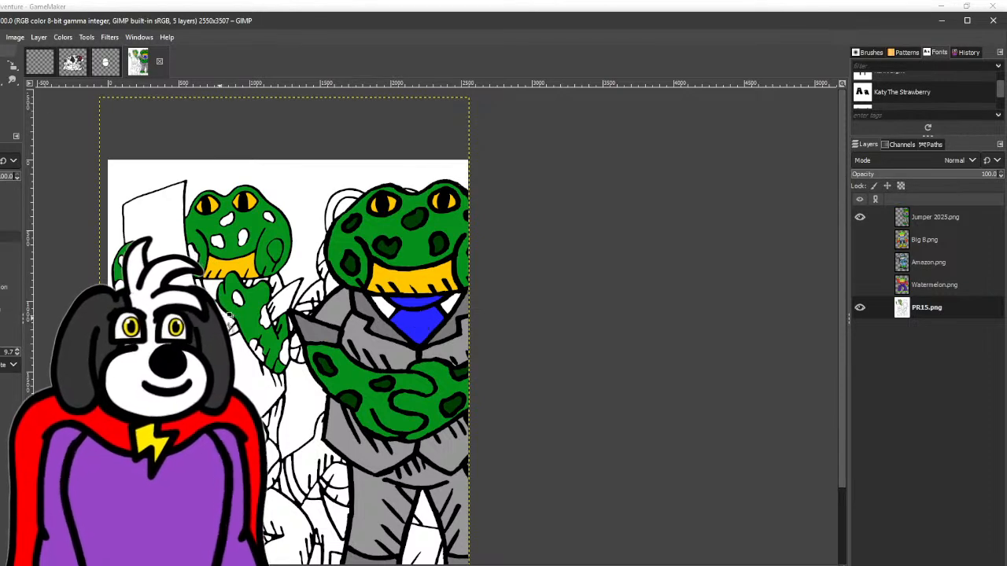
{"action": "left_click", "coordinate": [214, 285]}
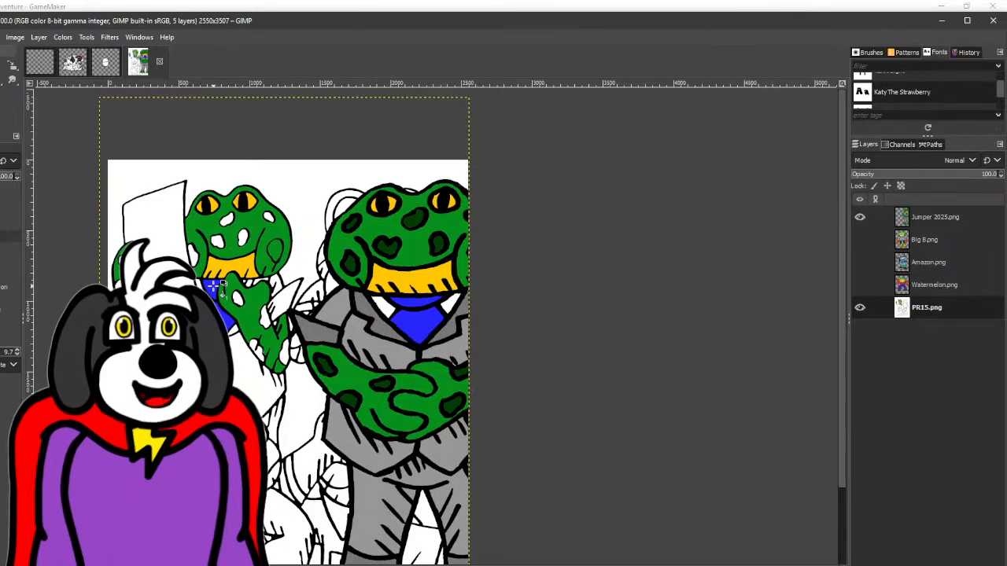
{"action": "scroll", "coordinate": [251, 286], "scroll_direction": "up", "scroll_amount": 3}
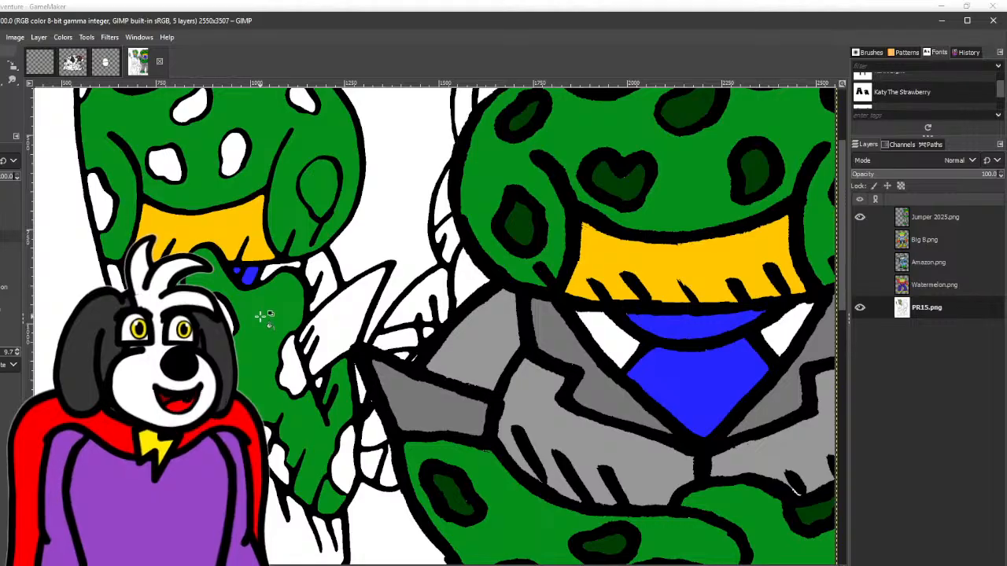
{"action": "left_click_drag", "start_coordinate": [214, 277], "coordinate": [236, 270]}
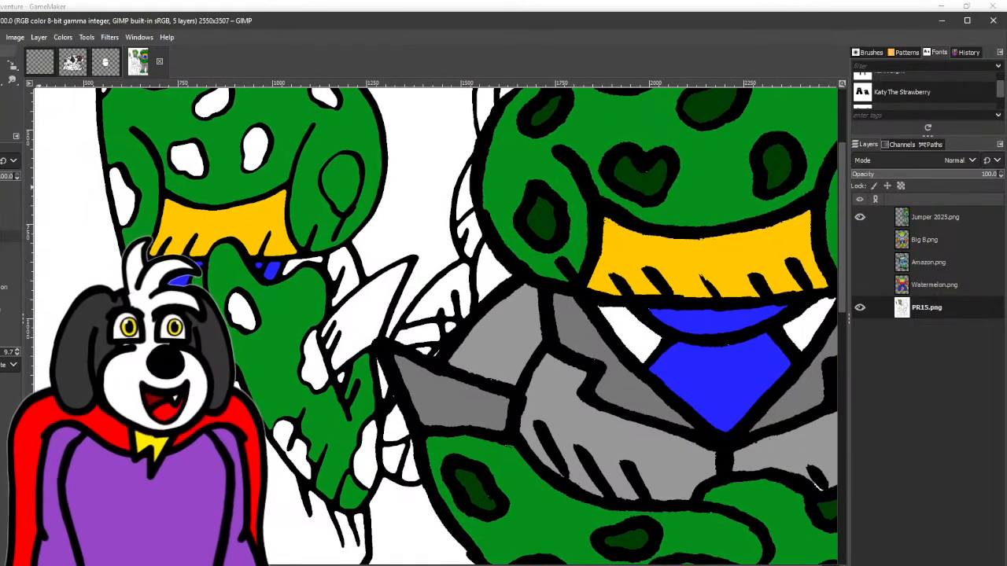
{"action": "scroll", "coordinate": [283, 269], "scroll_direction": "down", "scroll_amount": 1}
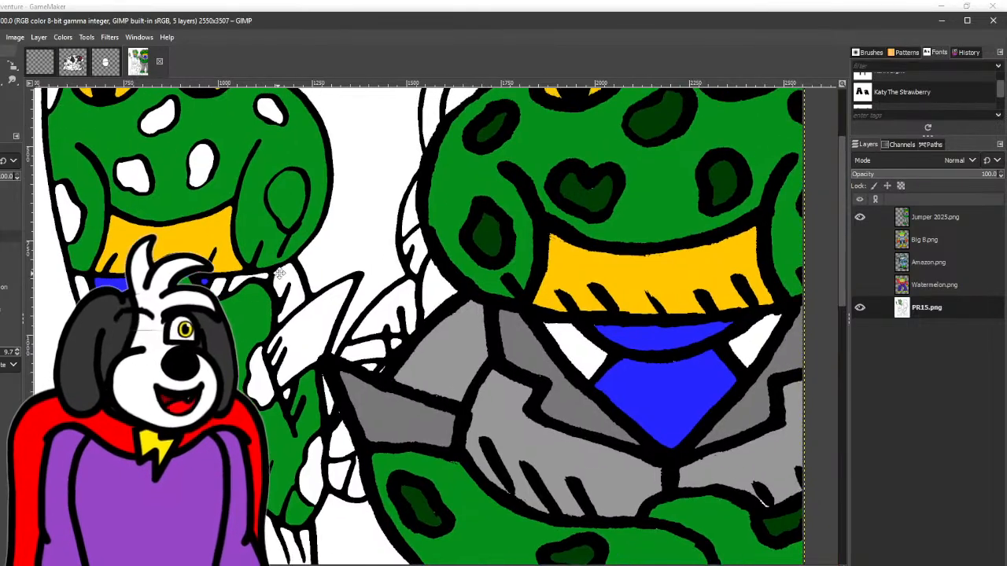
{"action": "scroll", "coordinate": [280, 274], "scroll_direction": "down", "scroll_amount": 1}
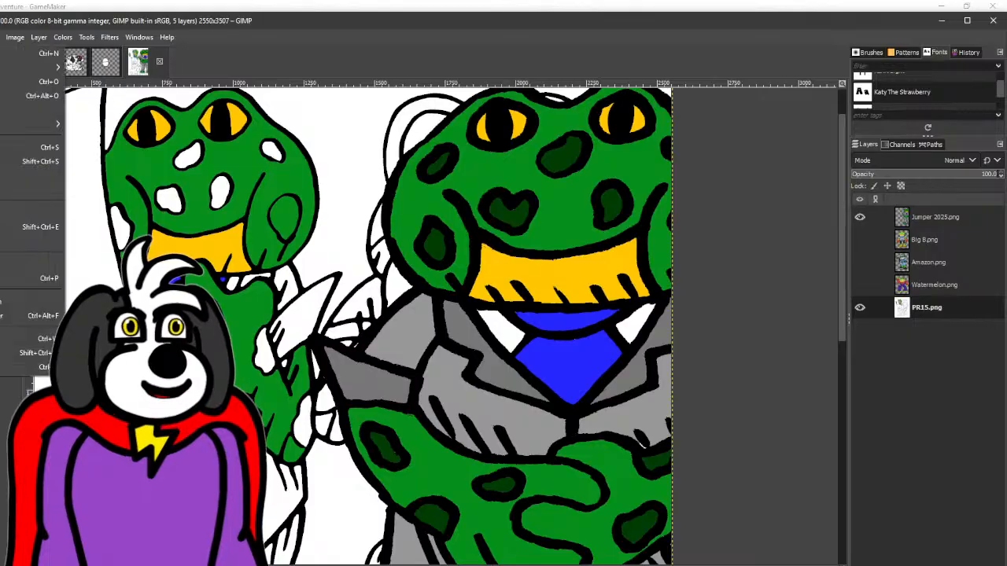
- Create a new 2550 × 3507 px RGB image with a transparent background
{"action": "key", "text": "ctrl+n"}
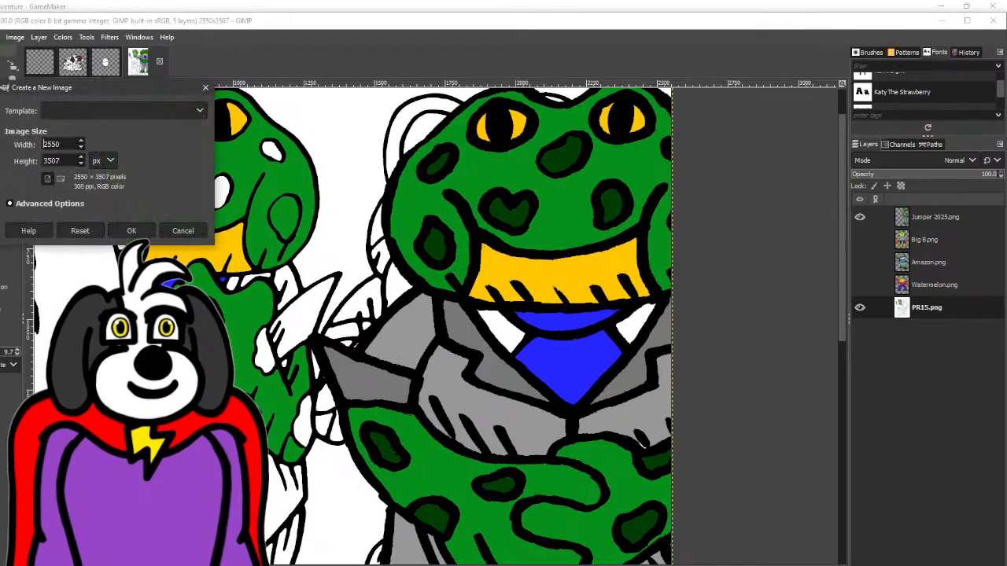
{"action": "left_click", "coordinate": [45, 203]}
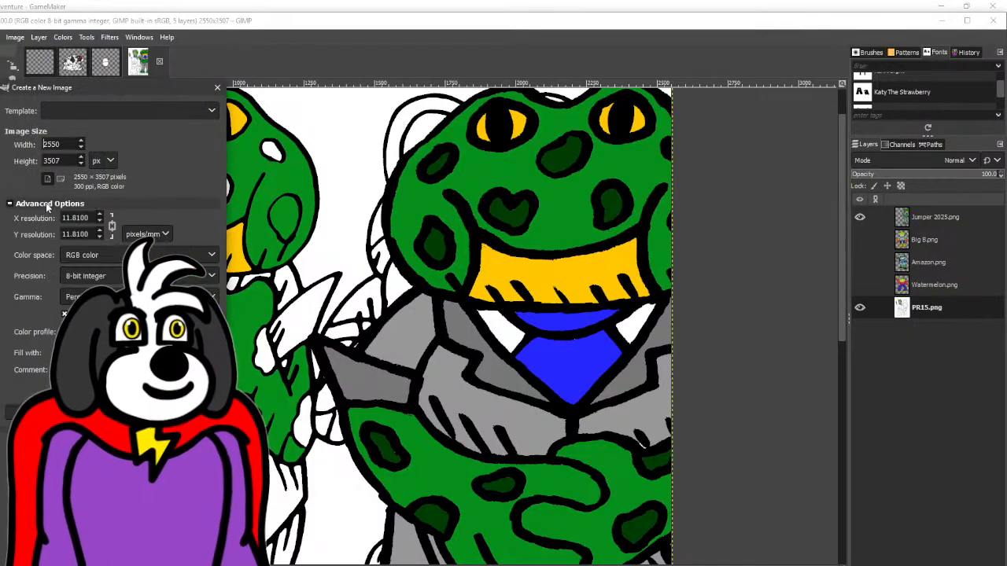
{"action": "left_click", "coordinate": [103, 255]}
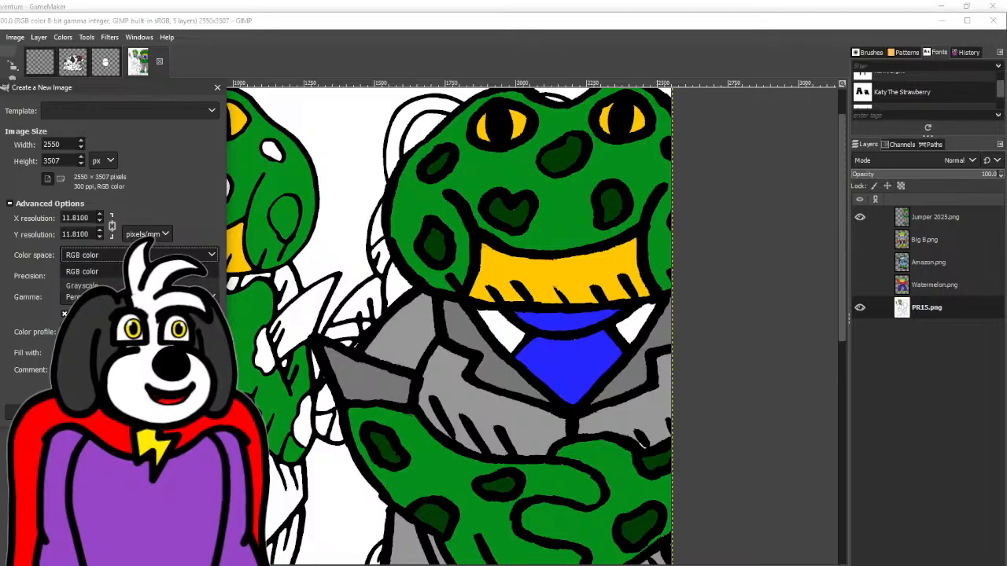
{"action": "left_click", "coordinate": [177, 221]}
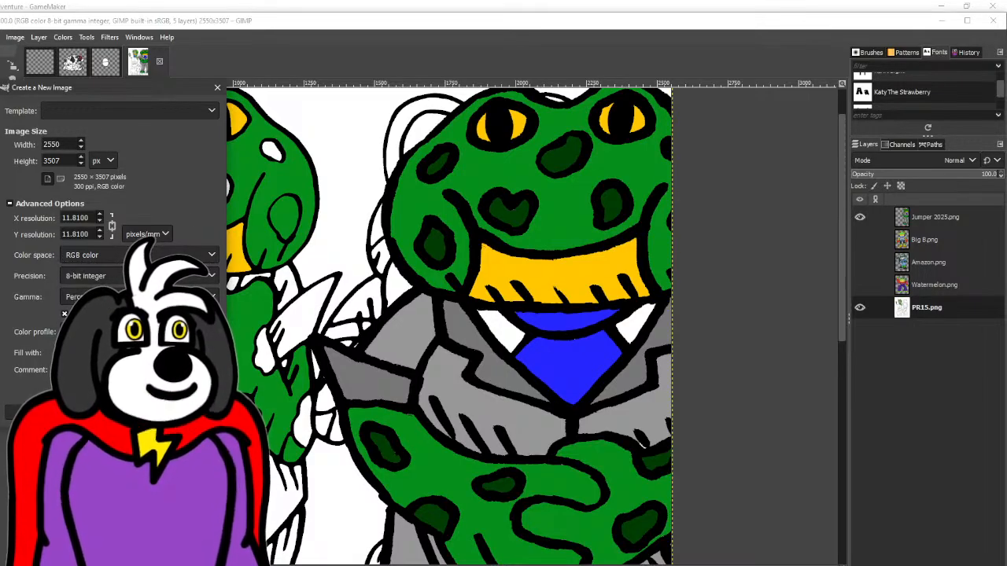
{"action": "key", "text": "Return"}
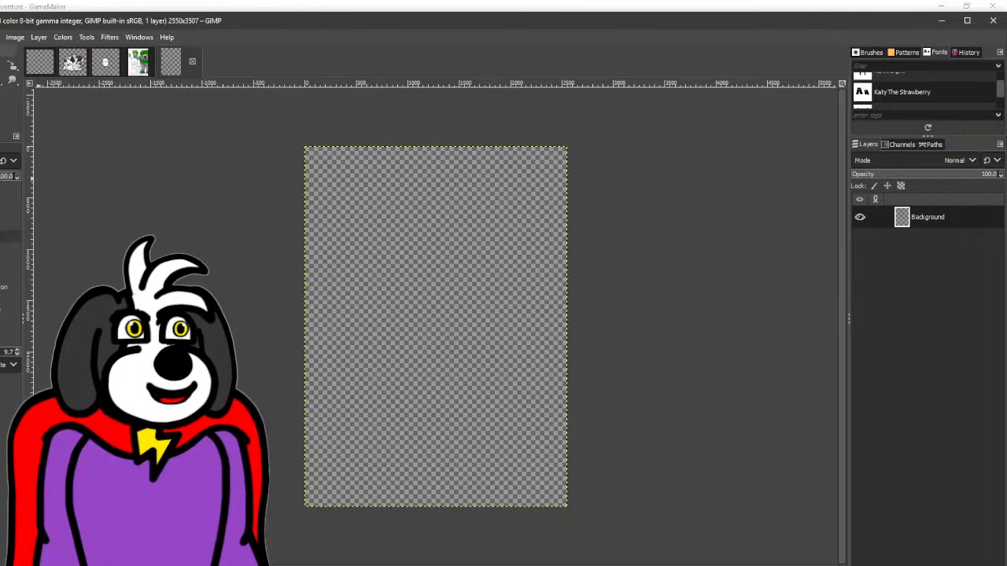
{"action": "key", "text": "p"}
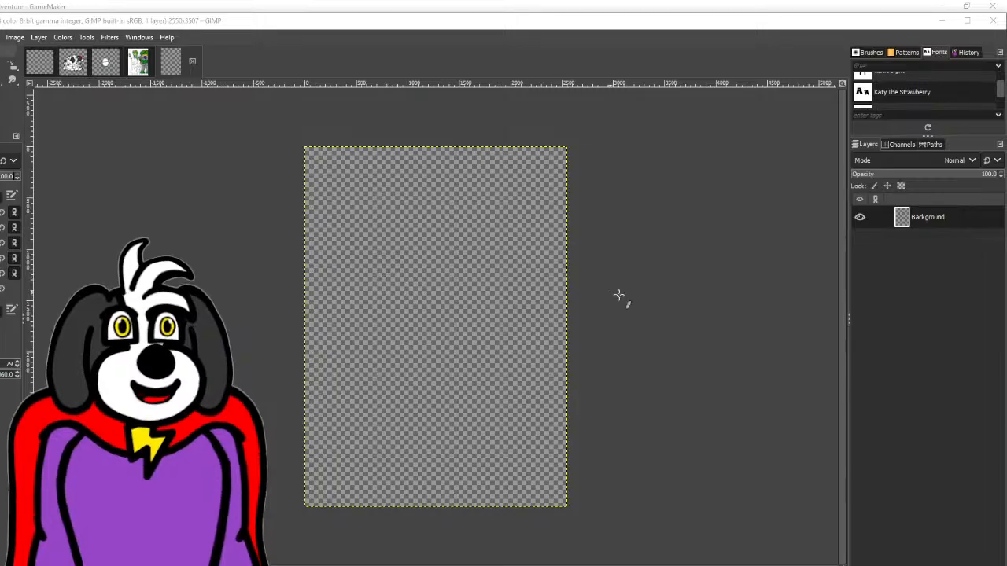
{"action": "scroll", "coordinate": [650, 295], "scroll_direction": "up", "scroll_amount": 1}
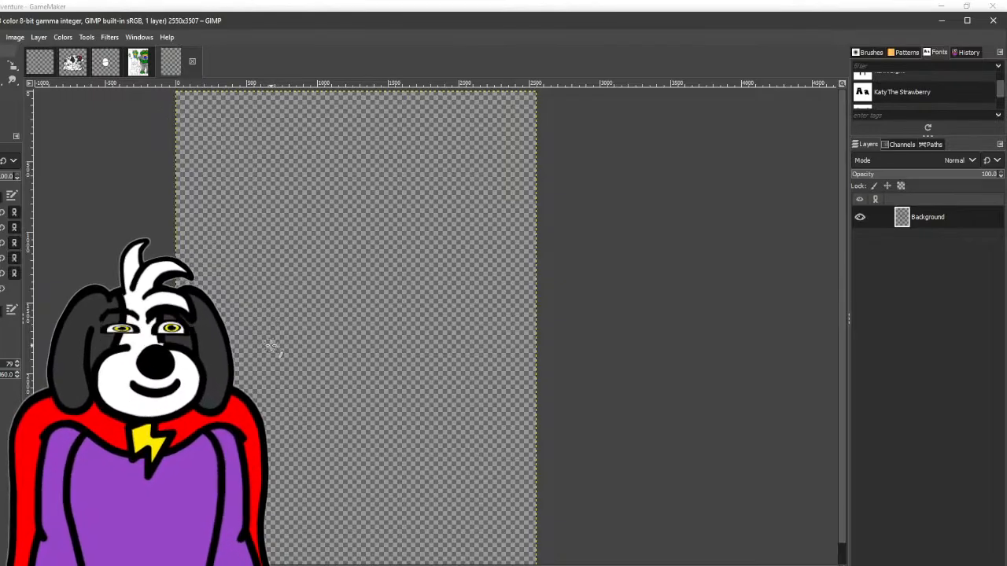
{"action": "mouse_move", "coordinate": [274, 354]}
{"action": "left_mouse_down"}
{"action": "mouse_move", "coordinate": [262, 202]}
{"action": "mouse_move", "coordinate": [359, 159]}
{"action": "mouse_move", "coordinate": [427, 172]}
{"action": "mouse_move", "coordinate": [472, 272]}
{"action": "left_mouse_up"}
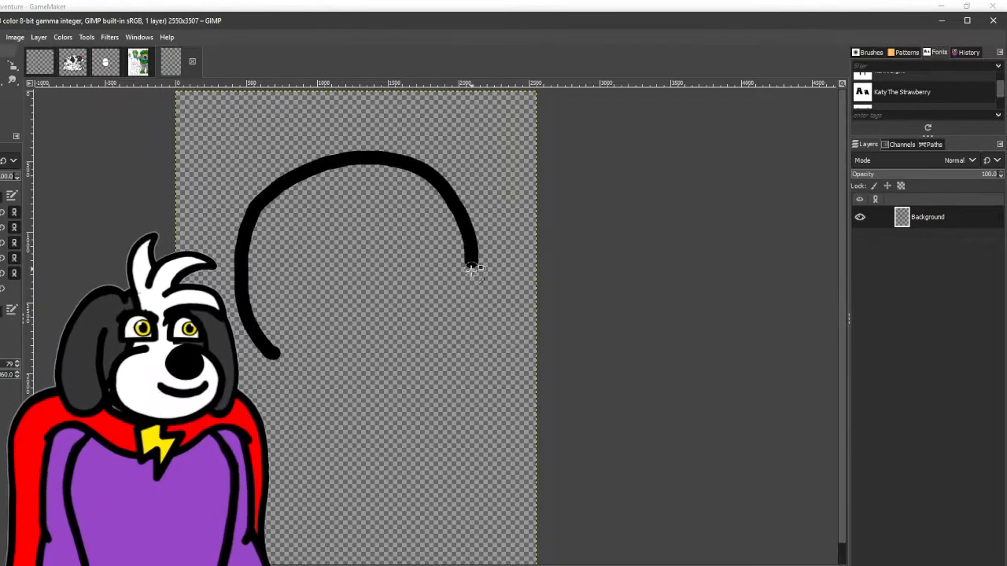
{"action": "key", "text": "ctrl+z"}
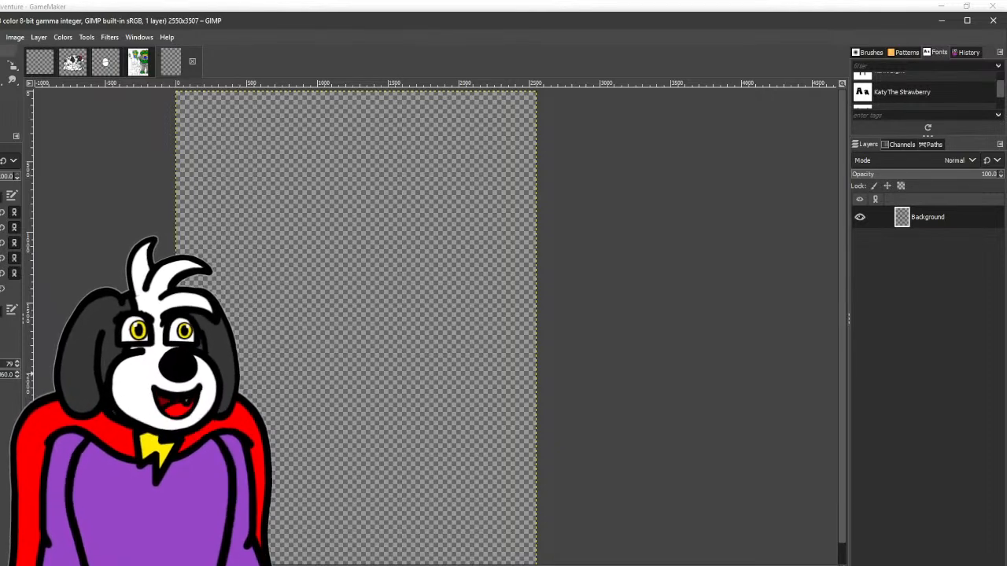
{"action": "mouse_move", "coordinate": [235, 285]}
{"action": "left_mouse_down"}
{"action": "mouse_move", "coordinate": [284, 180]}
{"action": "mouse_move", "coordinate": [405, 162]}
{"action": "mouse_move", "coordinate": [449, 197]}
{"action": "mouse_move", "coordinate": [468, 243]}
{"action": "left_mouse_up"}
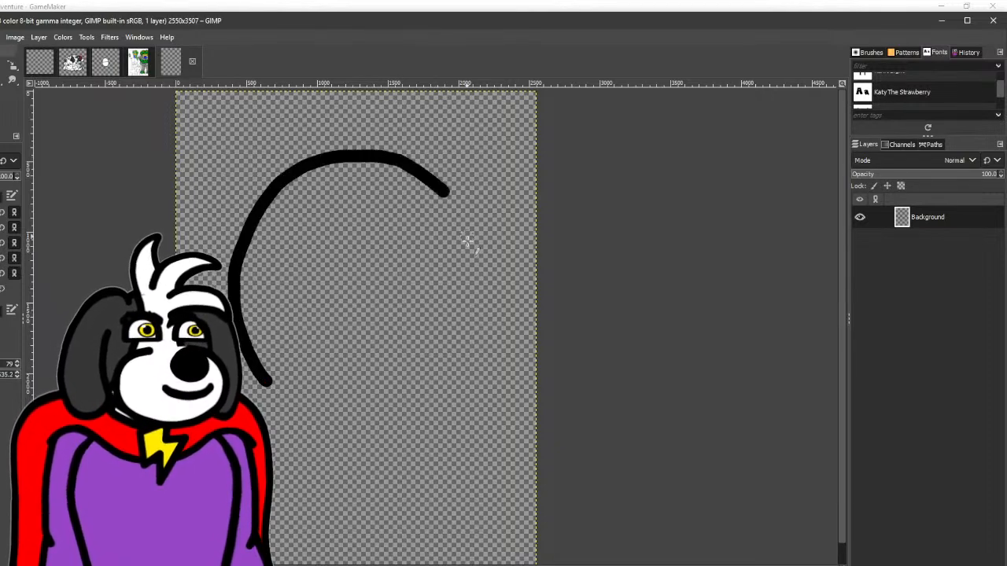
{"action": "key", "text": "ctrl+z"}
{"action": "mouse_move", "coordinate": [225, 195]}
{"action": "left_mouse_down"}
{"action": "mouse_move", "coordinate": [332, 128]}
{"action": "mouse_move", "coordinate": [447, 168]}
{"action": "mouse_move", "coordinate": [471, 222]}
{"action": "left_mouse_up"}
{"action": "key", "text": "ctrl+z"}
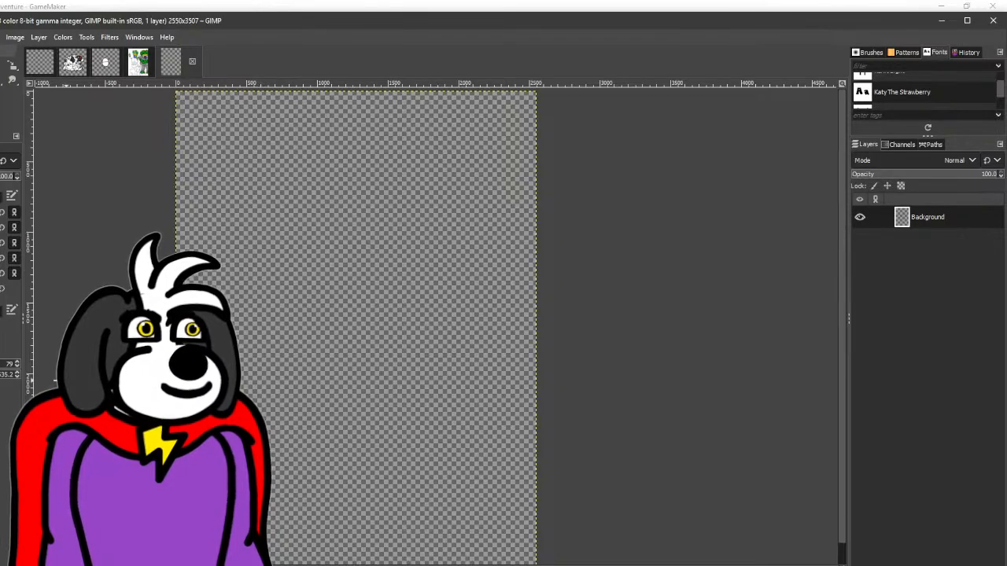
{"action": "mouse_move", "coordinate": [265, 387]}
{"action": "left_mouse_down"}
{"action": "mouse_move", "coordinate": [337, 160]}
{"action": "mouse_move", "coordinate": [442, 190]}
{"action": "mouse_move", "coordinate": [475, 312]}
{"action": "mouse_move", "coordinate": [427, 382]}
{"action": "left_mouse_up"}
{"action": "key", "text": "ctrl+z"}
{"action": "mouse_move", "coordinate": [292, 330]}
{"action": "left_mouse_down"}
{"action": "mouse_move", "coordinate": [325, 174]}
{"action": "mouse_move", "coordinate": [442, 212]}
{"action": "mouse_move", "coordinate": [448, 309]}
{"action": "mouse_move", "coordinate": [393, 334]}
{"action": "left_mouse_up"}
{"action": "left_click_drag", "start_coordinate": [373, 322], "coordinate": [281, 246]}
{"action": "key", "text": "ctrl+z"}
{"action": "mouse_move", "coordinate": [207, 238]}
{"action": "left_mouse_down"}
{"action": "mouse_move", "coordinate": [240, 325]}
{"action": "mouse_move", "coordinate": [221, 186]}
{"action": "mouse_move", "coordinate": [350, 171]}
{"action": "mouse_move", "coordinate": [396, 283]}
{"action": "mouse_move", "coordinate": [353, 328]}
{"action": "mouse_move", "coordinate": [302, 336]}
{"action": "mouse_move", "coordinate": [288, 274]}
{"action": "left_mouse_up"}
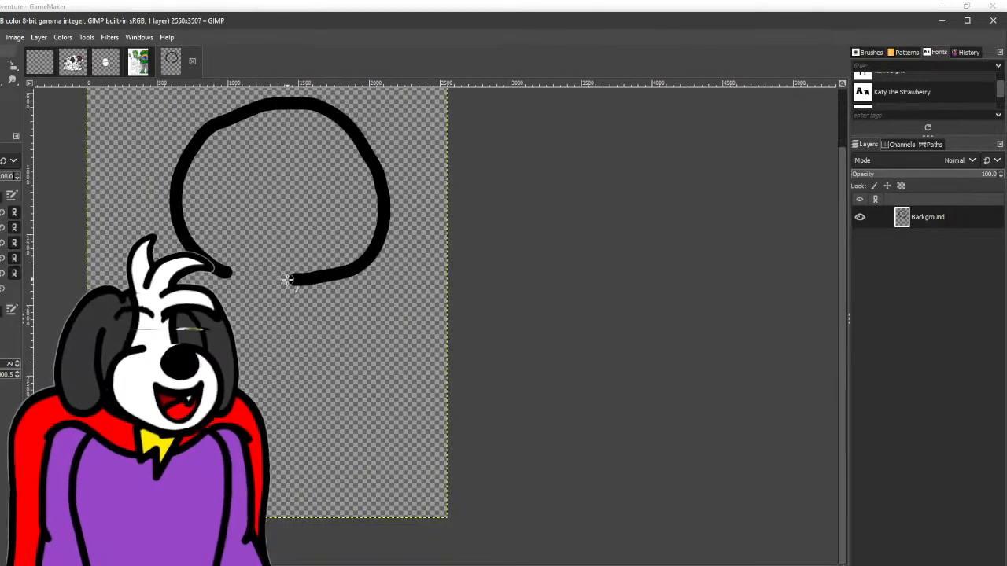
{"action": "key", "text": "ctrl+z"}
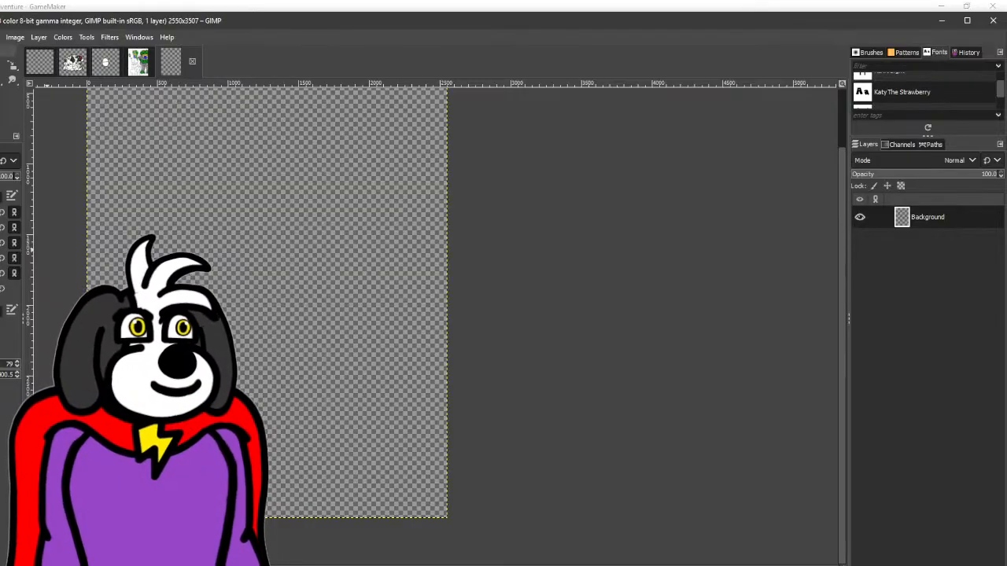
- Add a transparent 2550 × 3507 px layer and place it beneath the Background layer
{"action": "left_click", "coordinate": [857, 565]}
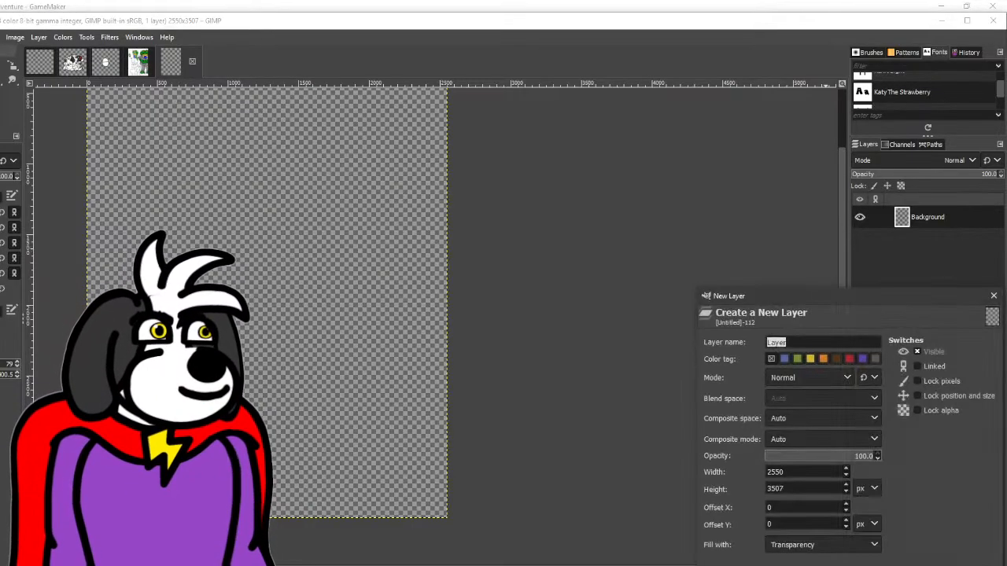
{"action": "key", "text": "Return"}
{"action": "left_click_drag", "start_coordinate": [922, 218], "coordinate": [928, 252]}
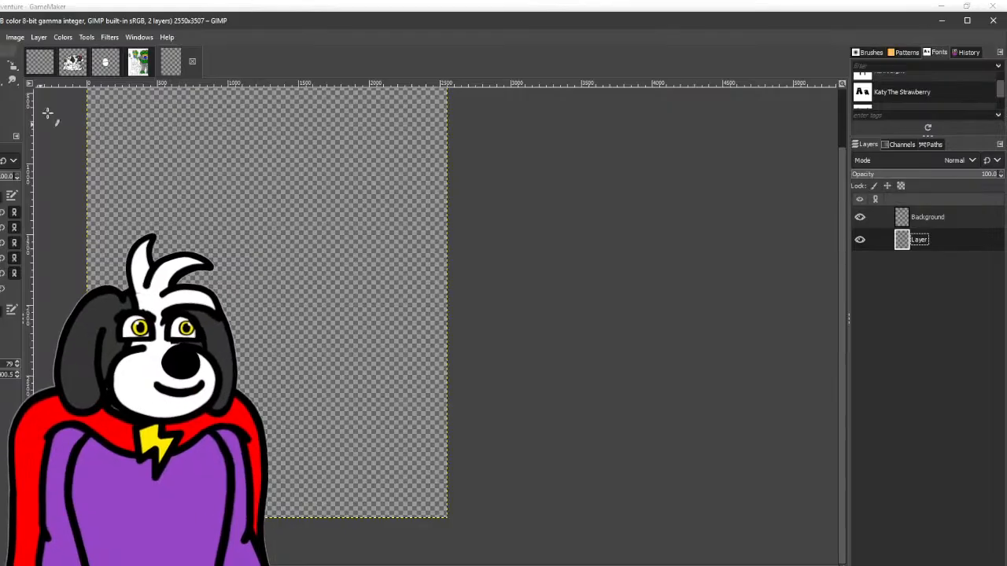
{"action": "mouse_move", "coordinate": [294, 122]}
{"action": "left_mouse_down"}
{"action": "mouse_move", "coordinate": [262, 124]}
{"action": "mouse_move", "coordinate": [222, 155]}
{"action": "mouse_move", "coordinate": [240, 185]}
{"action": "left_mouse_up"}
{"action": "key", "text": "ctrl+z"}
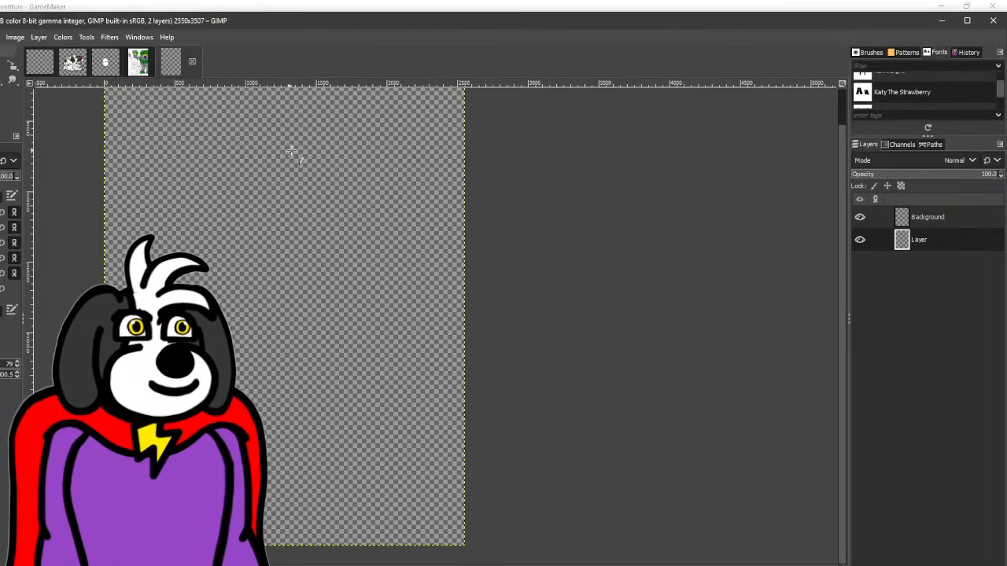
{"action": "mouse_move", "coordinate": [295, 144]}
{"action": "left_mouse_down"}
{"action": "mouse_move", "coordinate": [216, 190]}
{"action": "mouse_move", "coordinate": [207, 247]}
{"action": "left_mouse_up"}
{"action": "key", "text": "ctrl+z"}
- Sketch a white construction head on the new layer: a large circle, a U-shaped jaw below it and crossing, tilted facial guidelines
{"action": "mouse_move", "coordinate": [189, 201]}
{"action": "left_mouse_down"}
{"action": "mouse_move", "coordinate": [263, 150]}
{"action": "mouse_move", "coordinate": [333, 297]}
{"action": "mouse_move", "coordinate": [189, 201]}
{"action": "mouse_move", "coordinate": [226, 169]}
{"action": "left_mouse_up"}
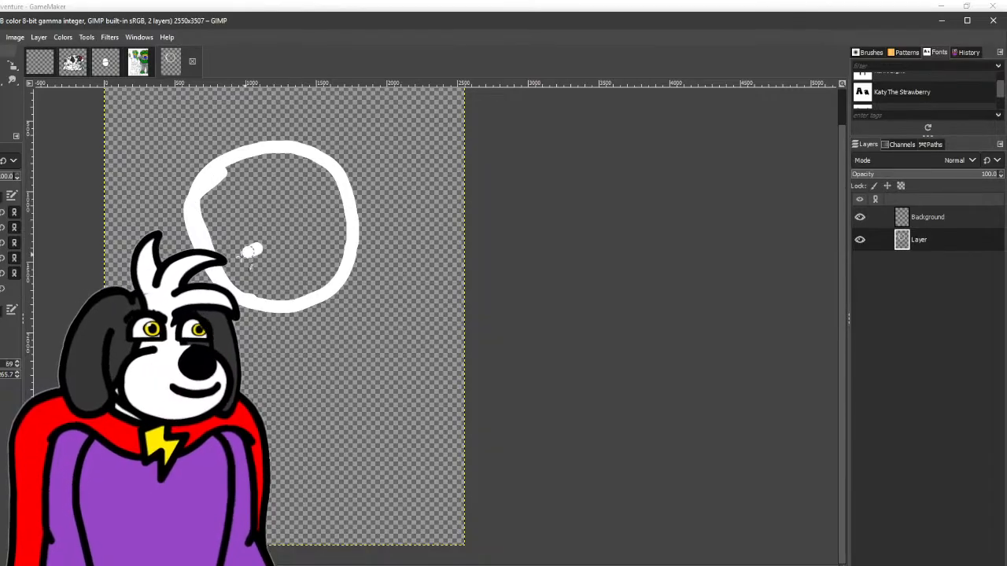
{"action": "key", "text": "ctrl+z"}
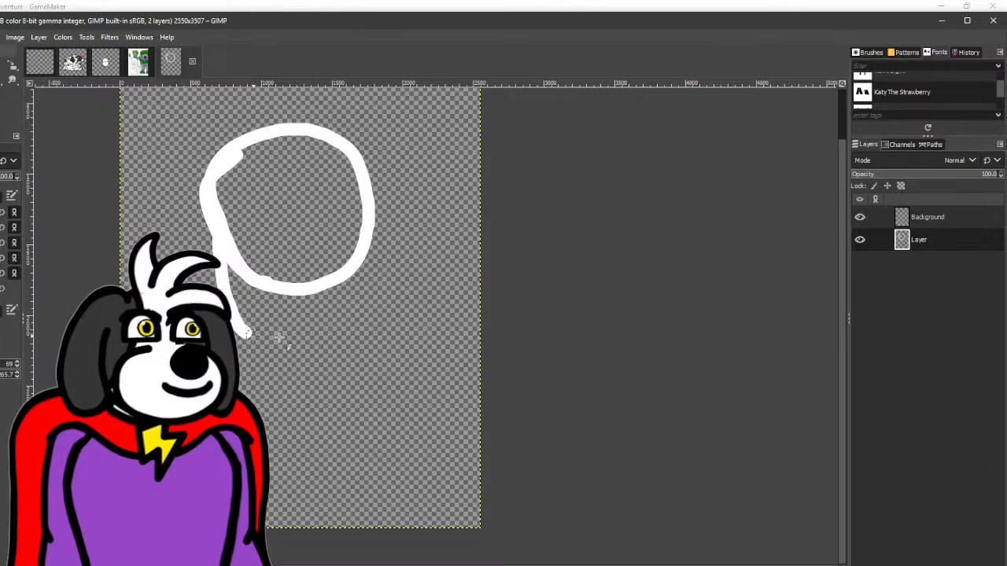
{"action": "mouse_move", "coordinate": [280, 336]}
{"action": "left_mouse_down"}
{"action": "mouse_move", "coordinate": [347, 322]}
{"action": "mouse_move", "coordinate": [365, 244]}
{"action": "left_mouse_up"}
{"action": "left_click_drag", "start_coordinate": [281, 145], "coordinate": [294, 303]}
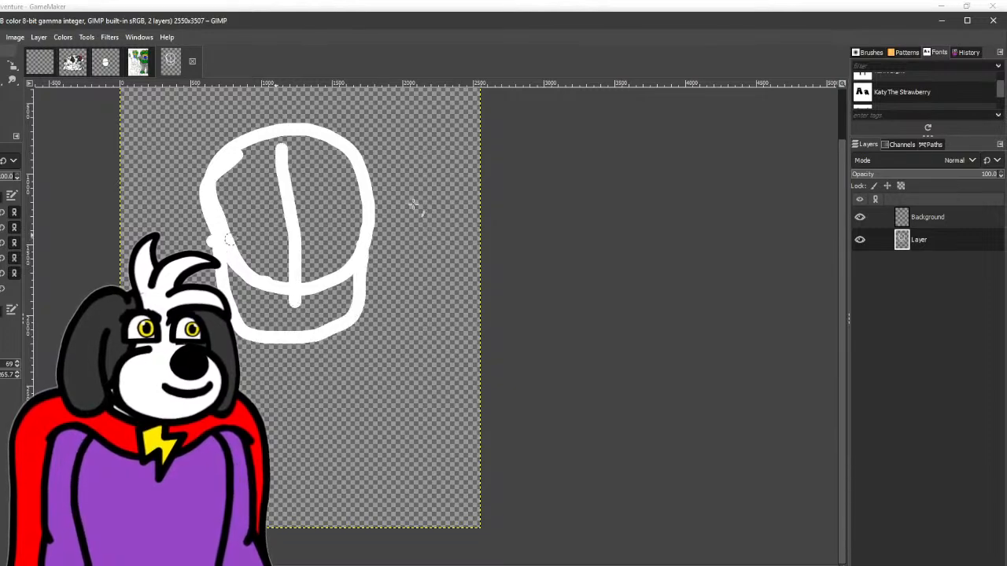
{"action": "left_click_drag", "start_coordinate": [228, 239], "coordinate": [449, 198]}
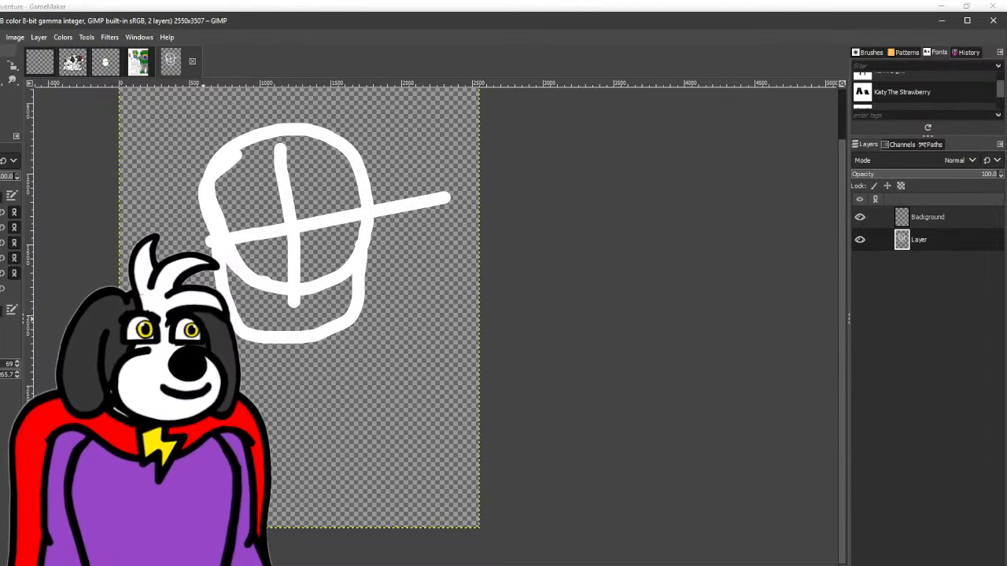
- Sketch white shoulder lines out from the jaw, a small oval beneath the chin and arm lines under the shoulders
{"action": "left_click_drag", "start_coordinate": [362, 303], "coordinate": [478, 335]}
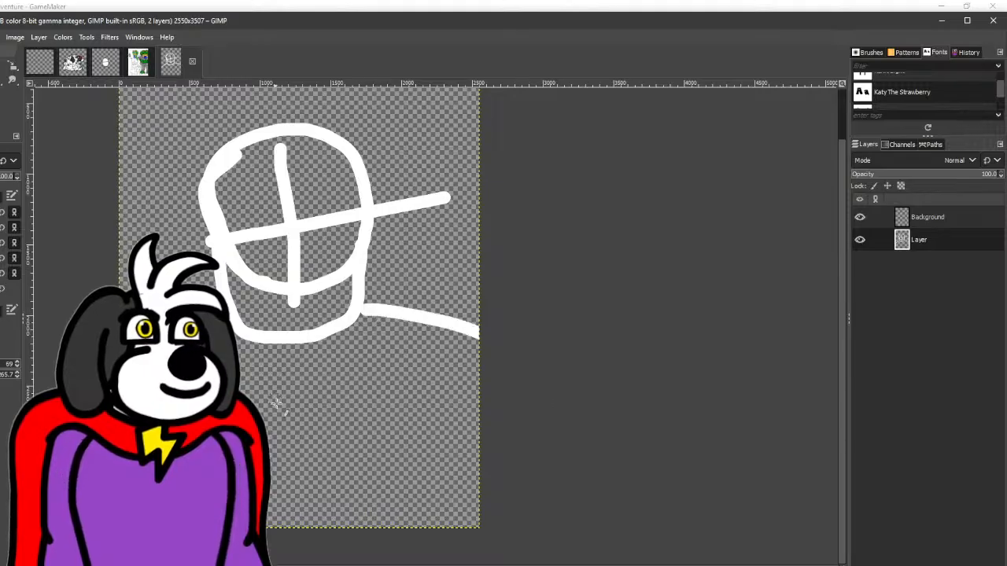
{"action": "left_click_drag", "start_coordinate": [287, 447], "coordinate": [277, 376]}
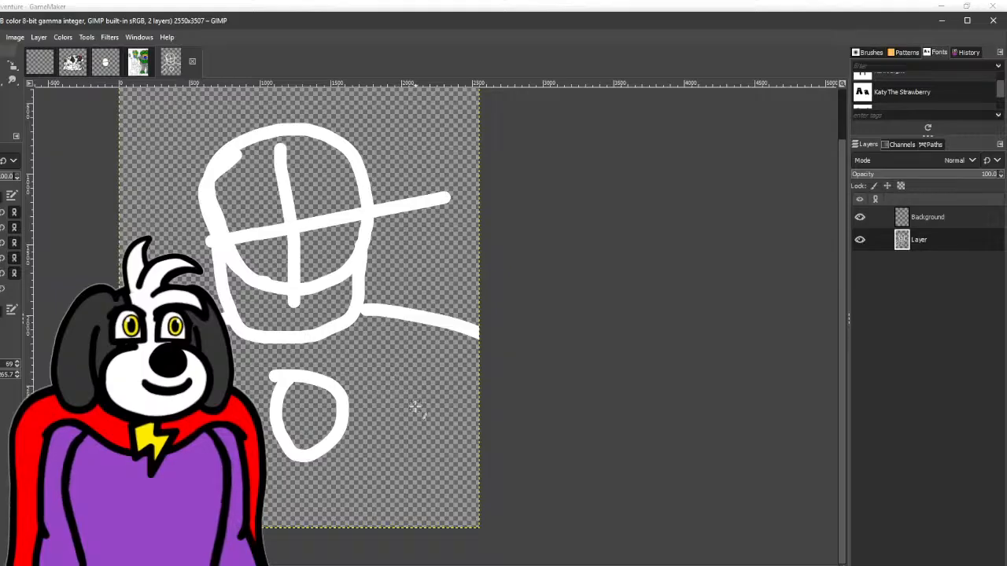
{"action": "left_click_drag", "start_coordinate": [413, 377], "coordinate": [409, 499]}
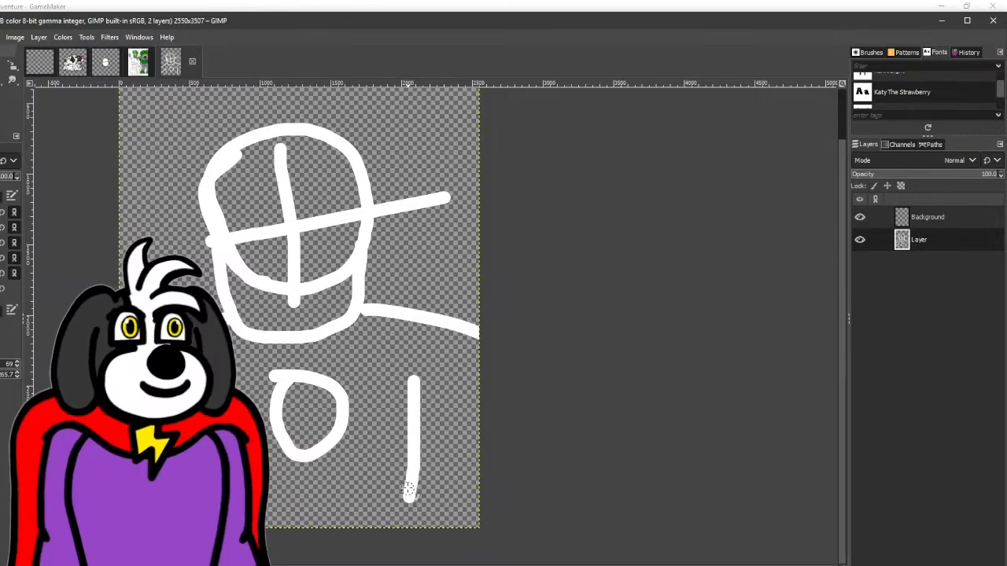
{"action": "left_click_drag", "start_coordinate": [416, 403], "coordinate": [513, 431]}
{"action": "left_click_drag", "start_coordinate": [424, 326], "coordinate": [426, 353]}
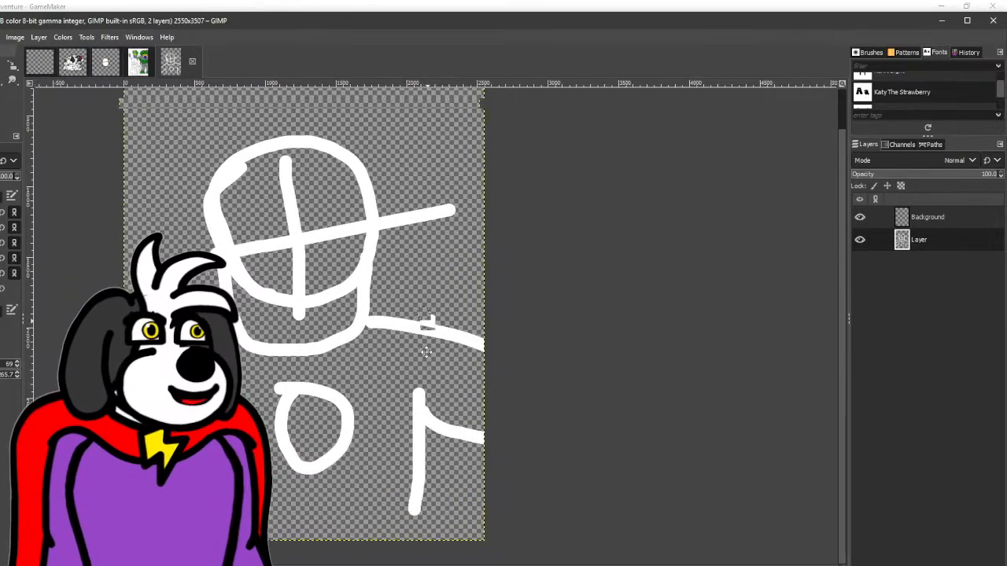
- Ink the rounded head outline in black on the Background layer, following the inside of the sketched circle and leaving the chin open
{"action": "scroll", "coordinate": [426, 352], "scroll_direction": "up", "scroll_amount": 2}
{"action": "left_click", "coordinate": [924, 220]}
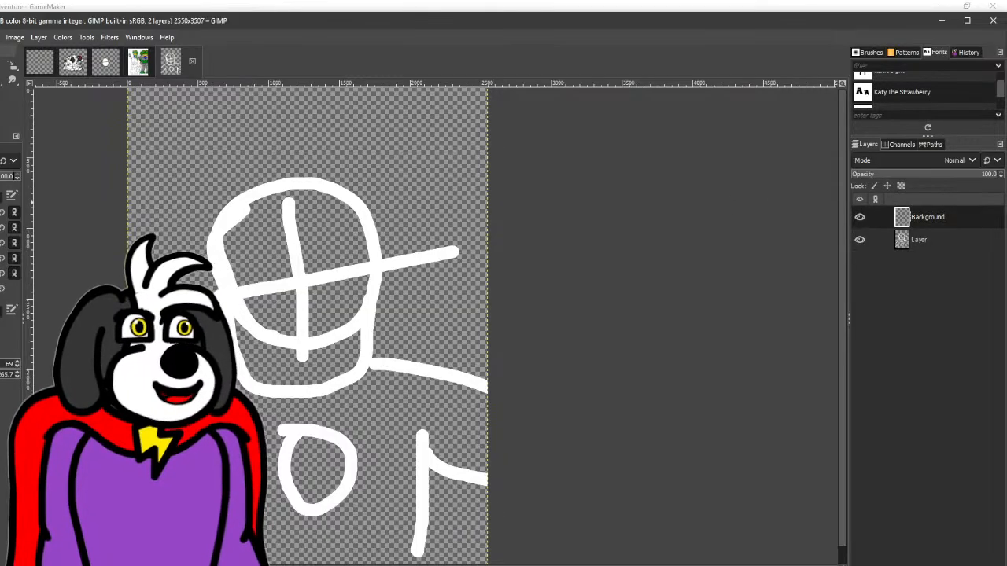
{"action": "scroll", "coordinate": [227, 163], "scroll_direction": "up", "scroll_amount": 1}
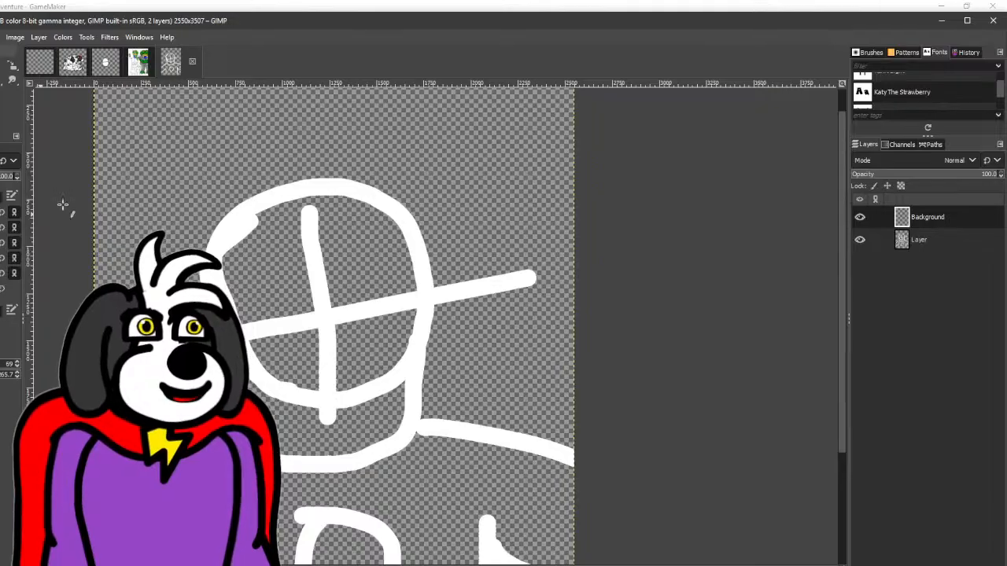
{"action": "left_click_drag", "start_coordinate": [346, 185], "coordinate": [278, 201]}
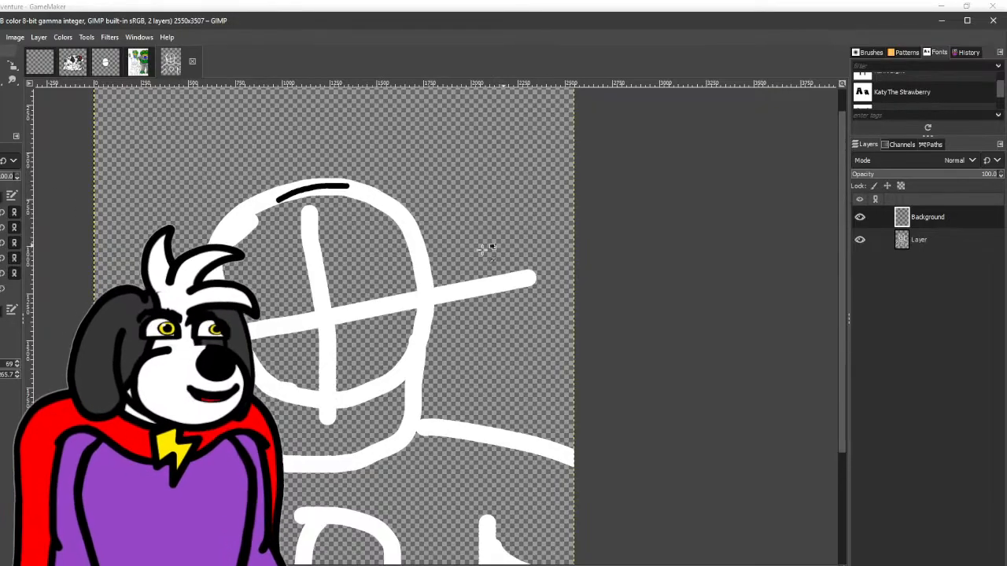
{"action": "key", "text": "ctrl+z"}
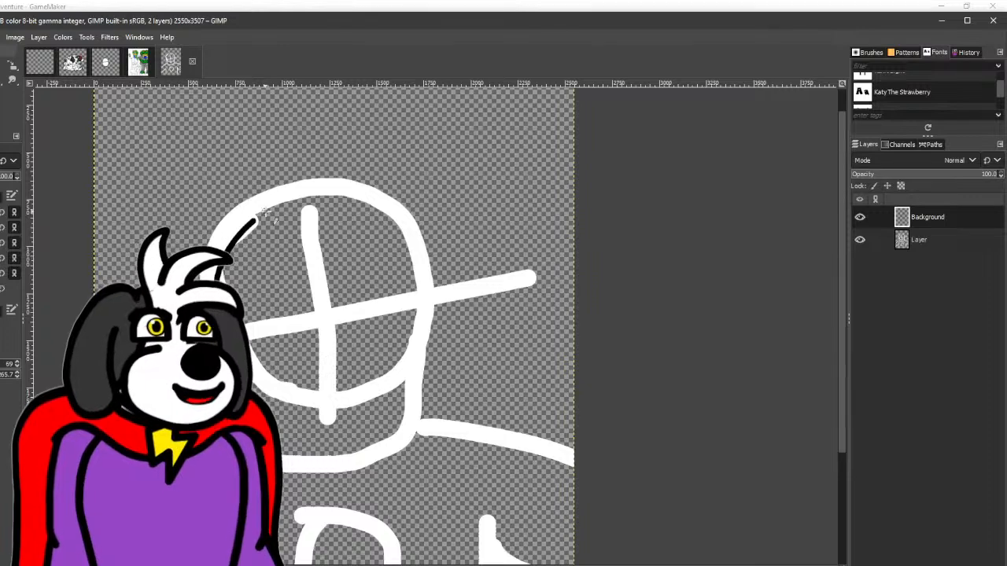
{"action": "mouse_move", "coordinate": [266, 210]}
{"action": "left_mouse_down"}
{"action": "mouse_move", "coordinate": [303, 198]}
{"action": "mouse_move", "coordinate": [363, 204]}
{"action": "mouse_move", "coordinate": [397, 232]}
{"action": "mouse_move", "coordinate": [408, 294]}
{"action": "mouse_move", "coordinate": [357, 376]}
{"action": "left_mouse_up"}
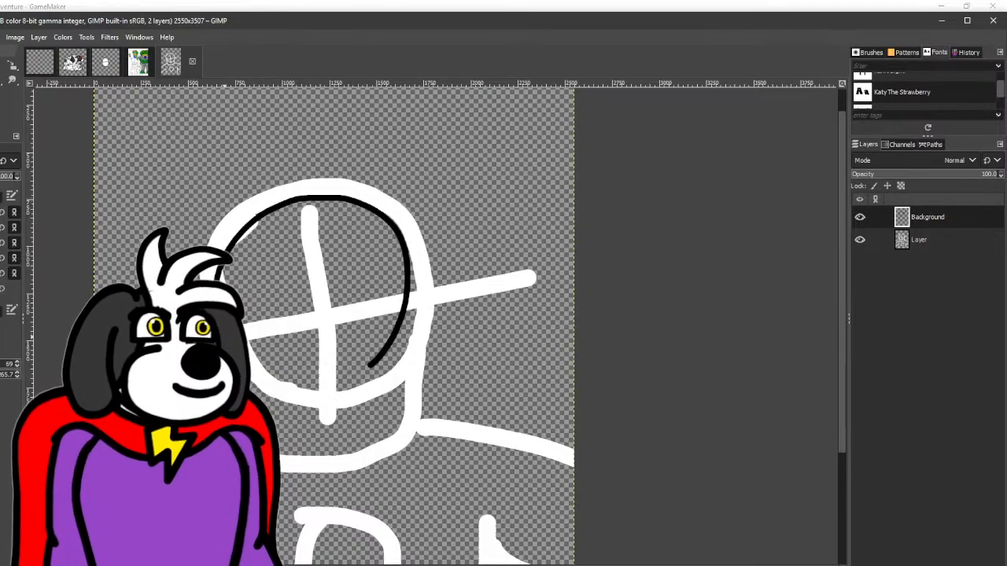
- Ink a large wavy-edged tuft in black on each side of the head, spreading outward and upward
{"action": "mouse_move", "coordinate": [121, 197]}
{"action": "left_mouse_down"}
{"action": "mouse_move", "coordinate": [119, 125]}
{"action": "mouse_move", "coordinate": [152, 154]}
{"action": "mouse_move", "coordinate": [231, 148]}
{"action": "mouse_move", "coordinate": [272, 169]}
{"action": "mouse_move", "coordinate": [271, 184]}
{"action": "mouse_move", "coordinate": [238, 190]}
{"action": "mouse_move", "coordinate": [210, 160]}
{"action": "mouse_move", "coordinate": [151, 136]}
{"action": "mouse_move", "coordinate": [114, 151]}
{"action": "mouse_move", "coordinate": [115, 184]}
{"action": "mouse_move", "coordinate": [130, 221]}
{"action": "left_mouse_up"}
{"action": "key", "text": "ctrl+z"}
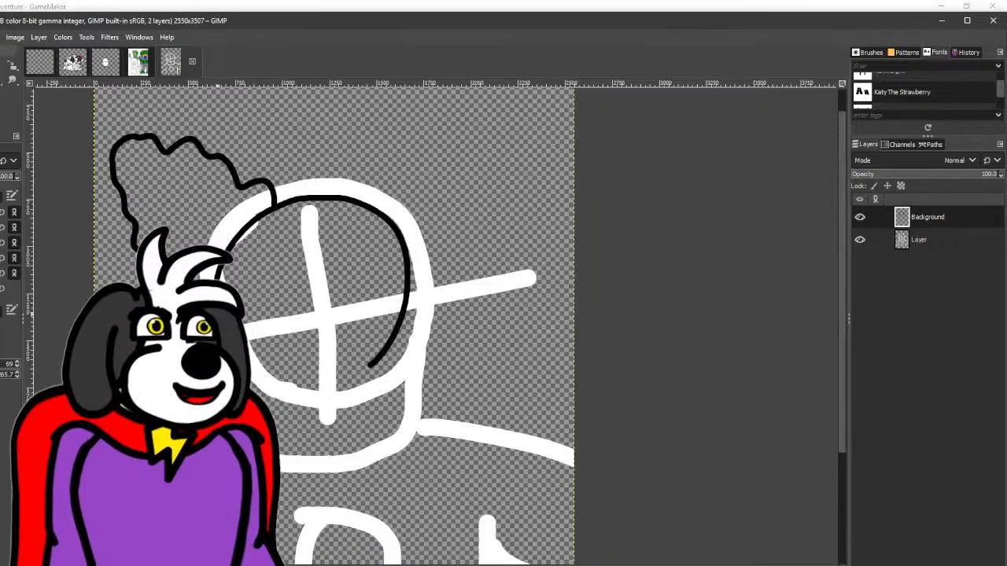
{"action": "mouse_move", "coordinate": [375, 208]}
{"action": "left_mouse_down"}
{"action": "mouse_move", "coordinate": [444, 148]}
{"action": "mouse_move", "coordinate": [532, 139]}
{"action": "mouse_move", "coordinate": [573, 177]}
{"action": "mouse_move", "coordinate": [502, 273]}
{"action": "mouse_move", "coordinate": [399, 328]}
{"action": "left_mouse_up"}
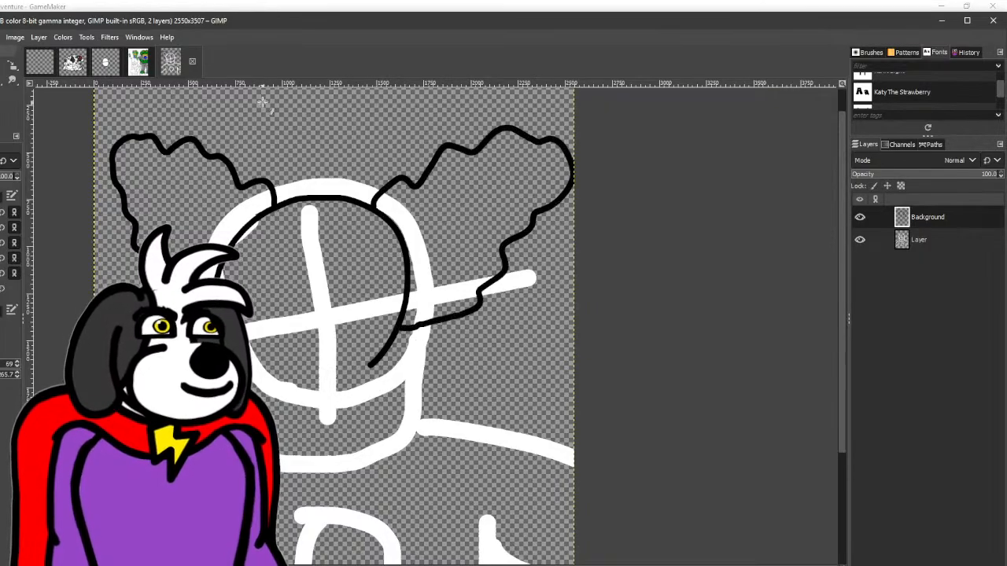
- Ink a small rounded point on top of the head, midway between the two wavy tufts
{"action": "scroll", "coordinate": [268, 130], "scroll_direction": "up", "scroll_amount": 1}
{"action": "scroll", "coordinate": [280, 158], "scroll_direction": "up", "scroll_amount": 2}
{"action": "mouse_move", "coordinate": [316, 288]}
{"action": "left_mouse_down"}
{"action": "mouse_move", "coordinate": [359, 211]}
{"action": "mouse_move", "coordinate": [382, 234]}
{"action": "mouse_move", "coordinate": [410, 303]}
{"action": "left_mouse_up"}
{"action": "scroll", "coordinate": [421, 297], "scroll_direction": "down", "scroll_amount": 3}
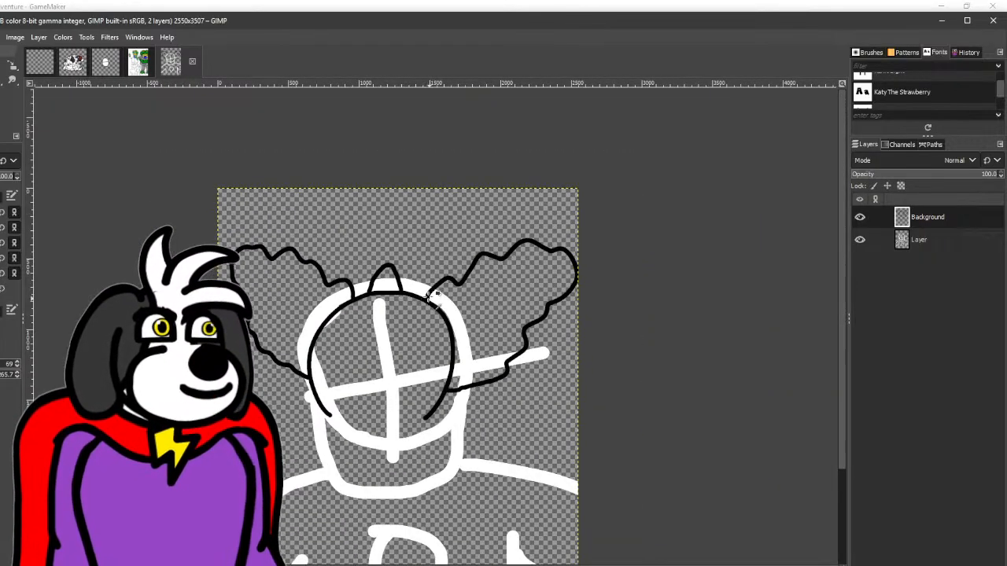
{"action": "scroll", "coordinate": [425, 335], "scroll_direction": "down", "scroll_amount": 2}
- Add two short curved detail strokes inside each of the wavy side tufts
{"action": "scroll", "coordinate": [280, 171], "scroll_direction": "up", "scroll_amount": 2}
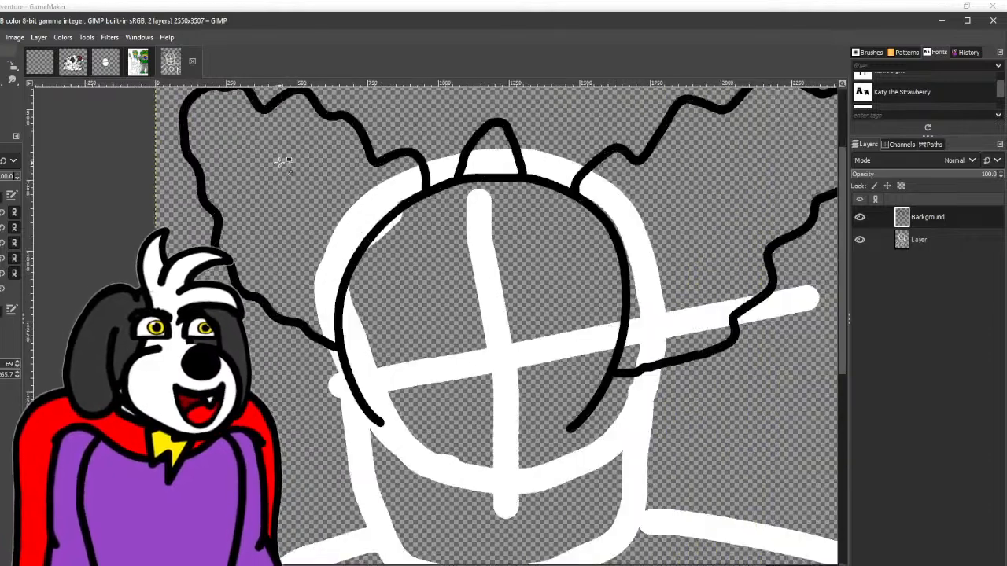
{"action": "left_click_drag", "start_coordinate": [251, 179], "coordinate": [291, 142]}
{"action": "left_click_drag", "start_coordinate": [292, 287], "coordinate": [334, 219]}
{"action": "left_click_drag", "start_coordinate": [699, 223], "coordinate": [349, 249]}
{"action": "left_click_drag", "start_coordinate": [301, 209], "coordinate": [320, 265]}
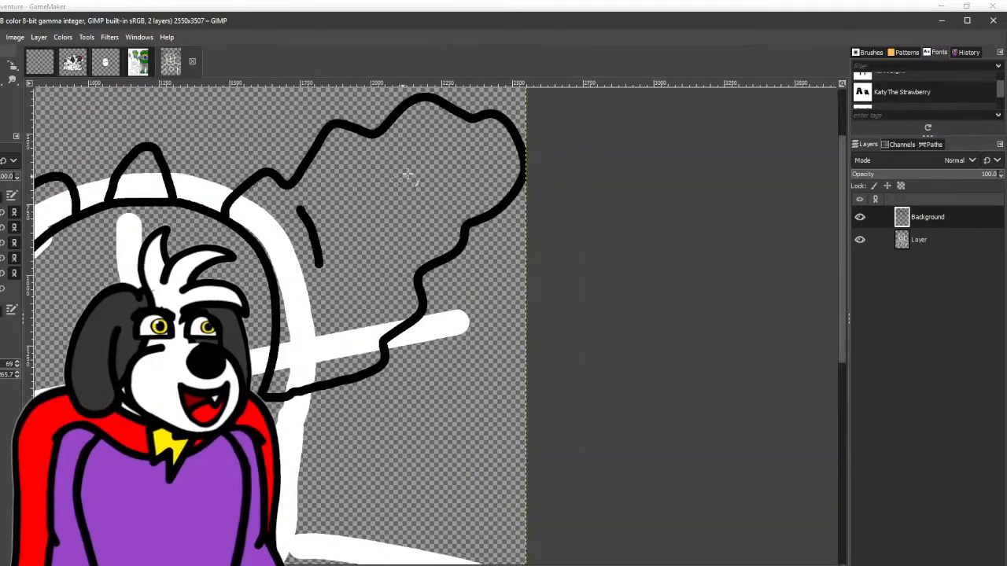
{"action": "left_click_drag", "start_coordinate": [416, 171], "coordinate": [449, 211]}
- Ink the jaw line beneath the head outline and a wide open grin with pointed upper corners inside it
{"action": "mouse_move", "coordinate": [445, 213]}
{"action": "left_mouse_down"}
{"action": "mouse_move", "coordinate": [580, 126]}
{"action": "mouse_move", "coordinate": [623, 76]}
{"action": "left_mouse_up"}
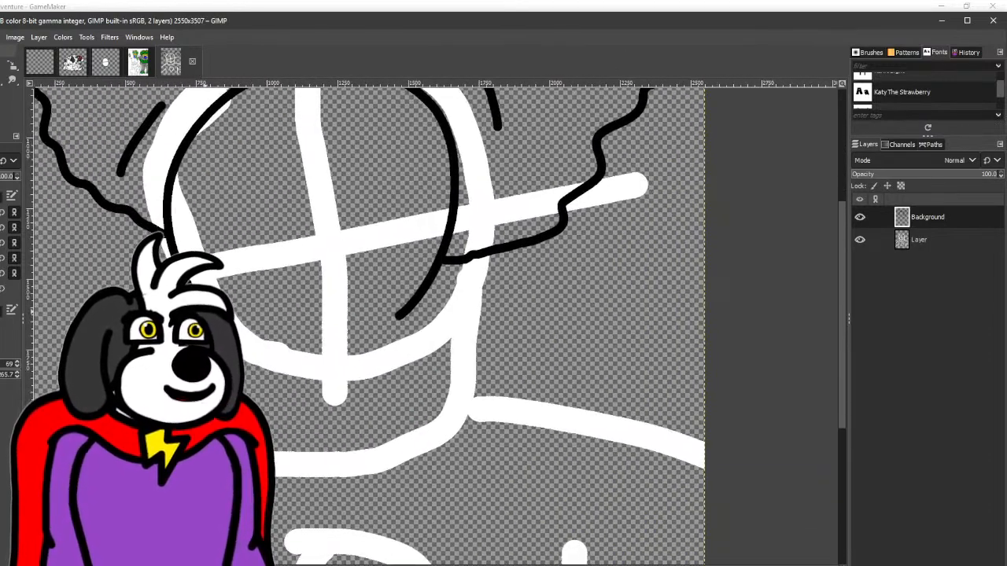
{"action": "mouse_move", "coordinate": [272, 418]}
{"action": "left_mouse_down"}
{"action": "mouse_move", "coordinate": [388, 414]}
{"action": "mouse_move", "coordinate": [408, 396]}
{"action": "mouse_move", "coordinate": [417, 292]}
{"action": "left_mouse_up"}
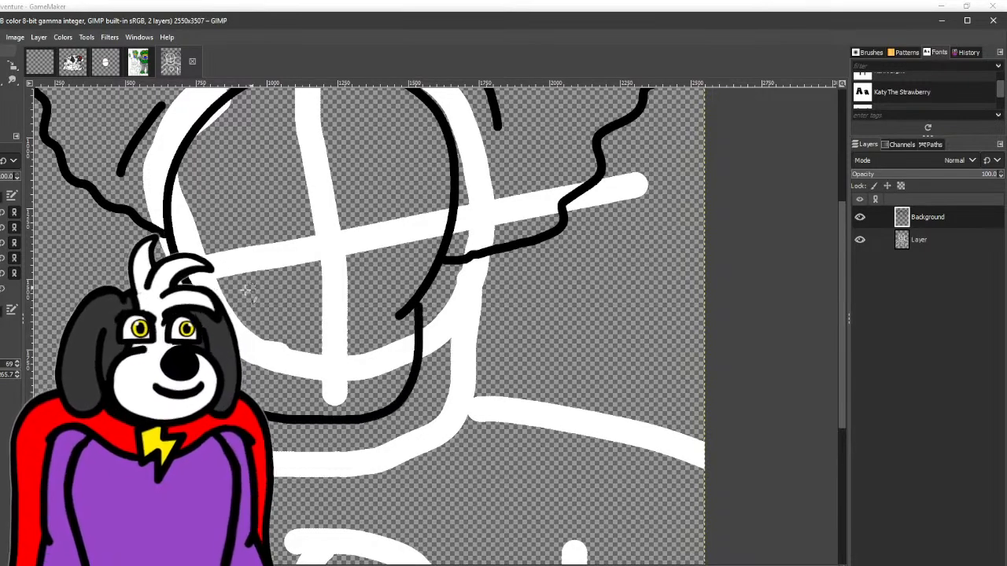
{"action": "mouse_move", "coordinate": [257, 356]}
{"action": "left_mouse_down"}
{"action": "mouse_move", "coordinate": [346, 368]}
{"action": "mouse_move", "coordinate": [366, 293]}
{"action": "mouse_move", "coordinate": [427, 225]}
{"action": "mouse_move", "coordinate": [357, 277]}
{"action": "mouse_move", "coordinate": [291, 279]}
{"action": "mouse_move", "coordinate": [236, 192]}
{"action": "mouse_move", "coordinate": [230, 201]}
{"action": "left_mouse_up"}
{"action": "key", "text": "ctrl+z"}
{"action": "mouse_move", "coordinate": [259, 375]}
{"action": "left_mouse_down"}
{"action": "mouse_move", "coordinate": [353, 384]}
{"action": "mouse_move", "coordinate": [421, 223]}
{"action": "mouse_move", "coordinate": [343, 300]}
{"action": "mouse_move", "coordinate": [324, 304]}
{"action": "mouse_move", "coordinate": [251, 264]}
{"action": "mouse_move", "coordinate": [220, 228]}
{"action": "left_mouse_up"}
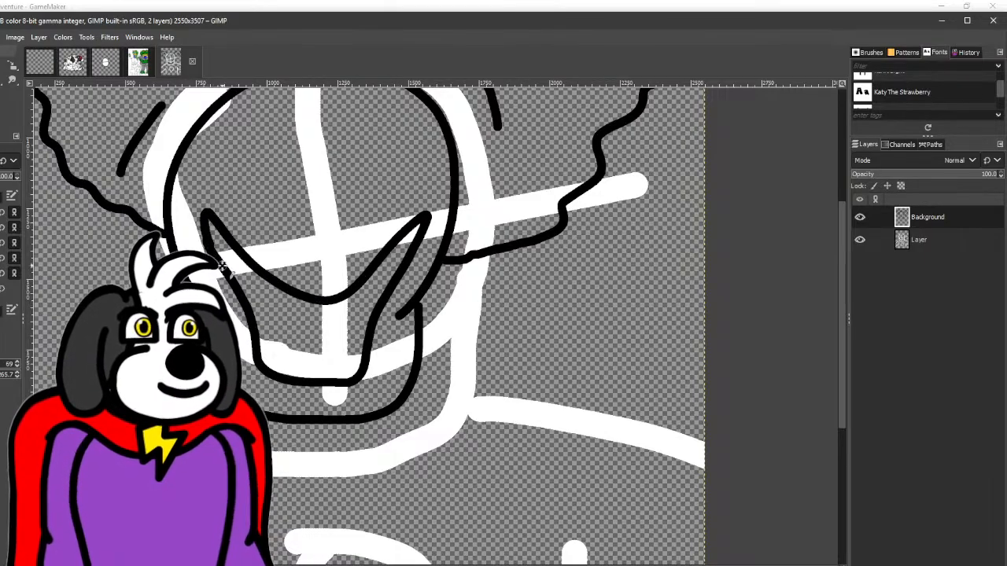
{"action": "mouse_move", "coordinate": [306, 228]}
{"action": "left_mouse_down"}
{"action": "mouse_move", "coordinate": [260, 372]}
{"action": "mouse_move", "coordinate": [291, 317]}
{"action": "mouse_move", "coordinate": [350, 283]}
{"action": "mouse_move", "coordinate": [412, 267]}
{"action": "left_mouse_up"}
{"action": "scroll", "coordinate": [405, 303], "scroll_direction": "up", "scroll_amount": 2}
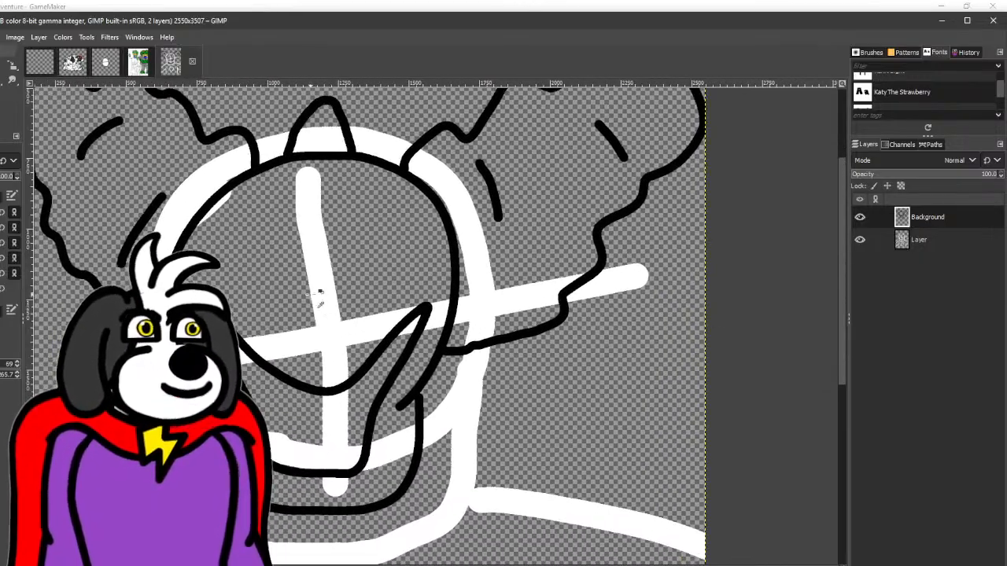
{"action": "mouse_move", "coordinate": [378, 387]}
{"action": "left_mouse_down"}
{"action": "mouse_move", "coordinate": [298, 427]}
{"action": "mouse_move", "coordinate": [273, 417]}
{"action": "left_mouse_up"}
{"action": "key", "text": "ctrl+z"}
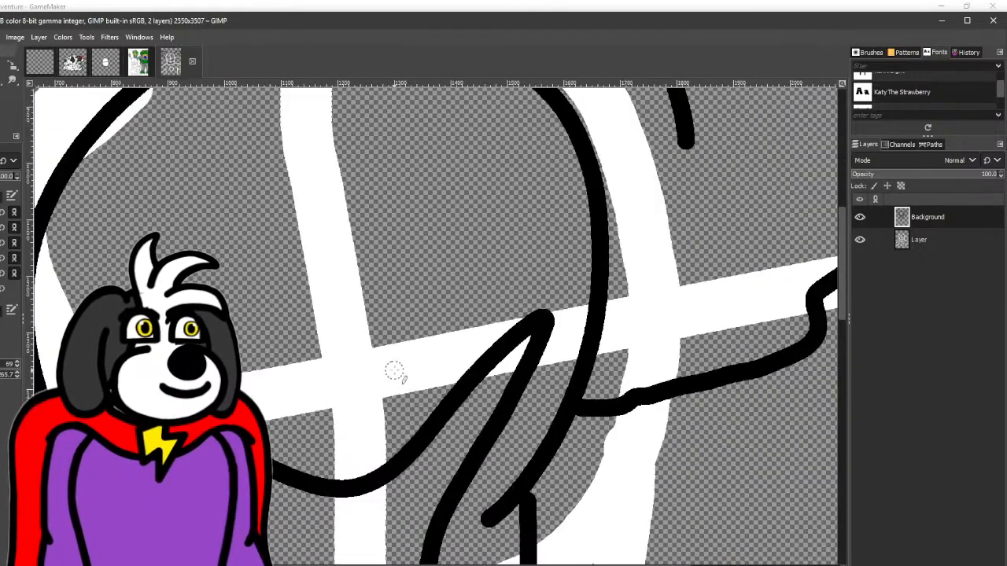
{"action": "left_click_drag", "start_coordinate": [399, 377], "coordinate": [336, 422]}
{"action": "key", "text": "ctrl+z"}
{"action": "mouse_move", "coordinate": [394, 347]}
{"action": "left_mouse_down"}
{"action": "mouse_move", "coordinate": [343, 386]}
{"action": "mouse_move", "coordinate": [266, 374]}
{"action": "left_mouse_up"}
{"action": "key", "text": "ctrl+z"}
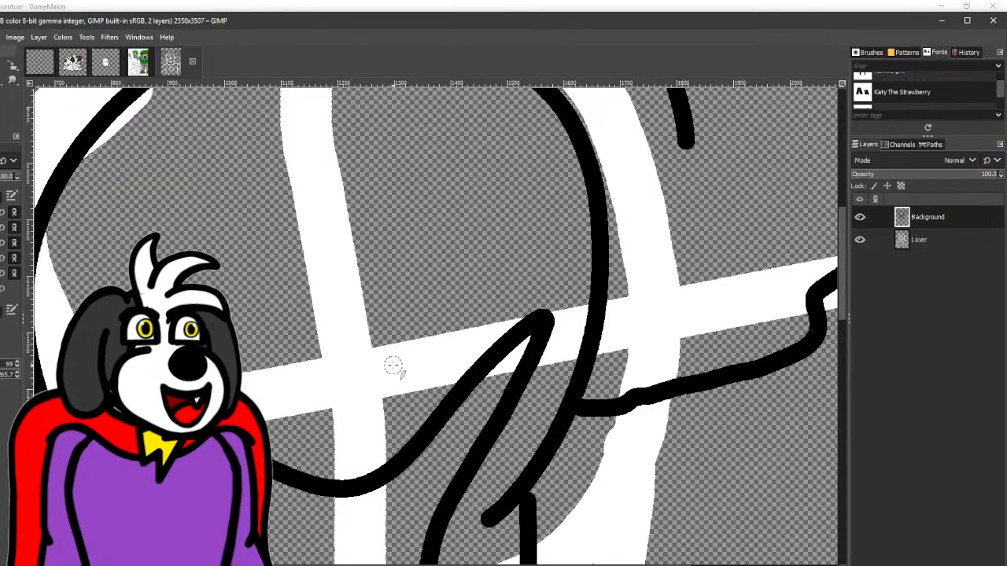
- Ink a round nose outline where the facial guidelines cross and an arched upper eye line on each side above it
{"action": "mouse_move", "coordinate": [405, 362]}
{"action": "left_mouse_down"}
{"action": "mouse_move", "coordinate": [313, 407]}
{"action": "mouse_move", "coordinate": [268, 357]}
{"action": "mouse_move", "coordinate": [309, 283]}
{"action": "mouse_move", "coordinate": [373, 283]}
{"action": "mouse_move", "coordinate": [401, 332]}
{"action": "mouse_move", "coordinate": [396, 384]}
{"action": "left_mouse_up"}
{"action": "left_click_drag", "start_coordinate": [244, 279], "coordinate": [306, 351]}
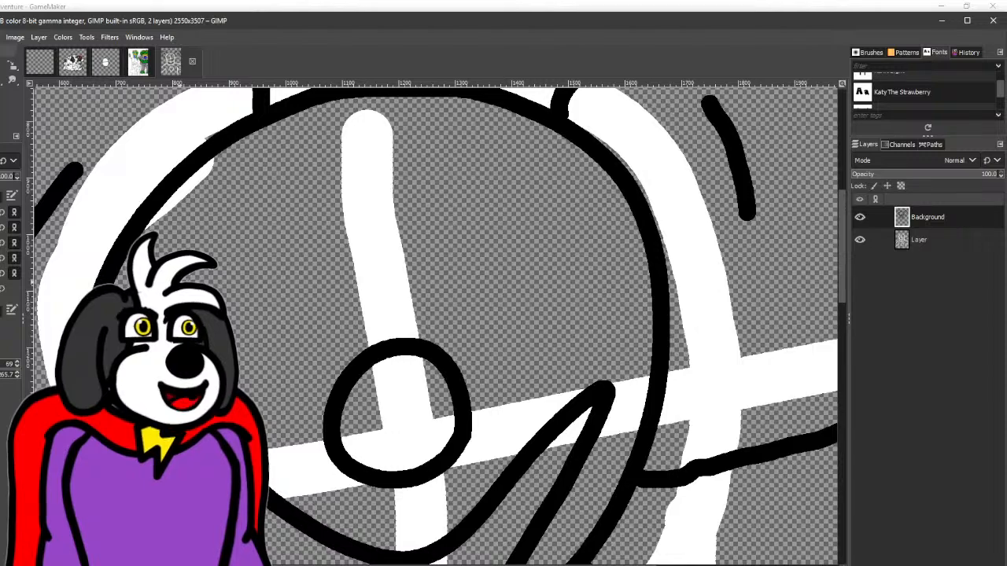
{"action": "mouse_move", "coordinate": [242, 206]}
{"action": "left_mouse_down"}
{"action": "mouse_move", "coordinate": [301, 211]}
{"action": "mouse_move", "coordinate": [334, 307]}
{"action": "left_mouse_up"}
{"action": "mouse_move", "coordinate": [427, 280]}
{"action": "left_mouse_down"}
{"action": "mouse_move", "coordinate": [280, 310]}
{"action": "mouse_move", "coordinate": [412, 249]}
{"action": "mouse_move", "coordinate": [445, 327]}
{"action": "left_mouse_up"}
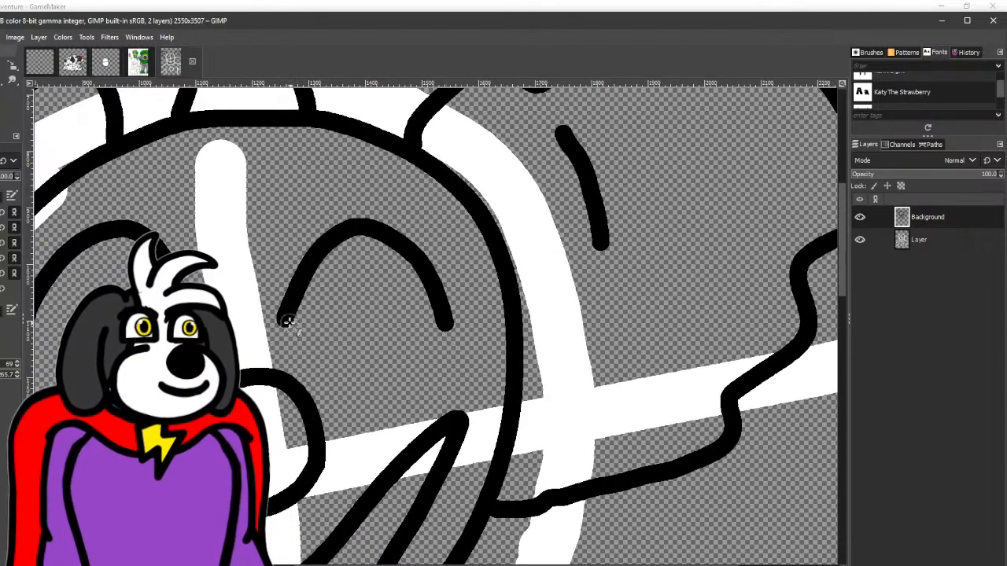
- Close both eye outlines with curved lower lines and draw a short vertical pupil stroke inside each eye
{"action": "mouse_move", "coordinate": [281, 316]}
{"action": "left_mouse_down"}
{"action": "mouse_move", "coordinate": [348, 384]}
{"action": "mouse_move", "coordinate": [416, 387]}
{"action": "mouse_move", "coordinate": [454, 339]}
{"action": "mouse_move", "coordinate": [454, 316]}
{"action": "mouse_move", "coordinate": [393, 386]}
{"action": "mouse_move", "coordinate": [339, 368]}
{"action": "mouse_move", "coordinate": [282, 312]}
{"action": "mouse_move", "coordinate": [462, 308]}
{"action": "left_mouse_up"}
{"action": "key", "text": "ctrl+z"}
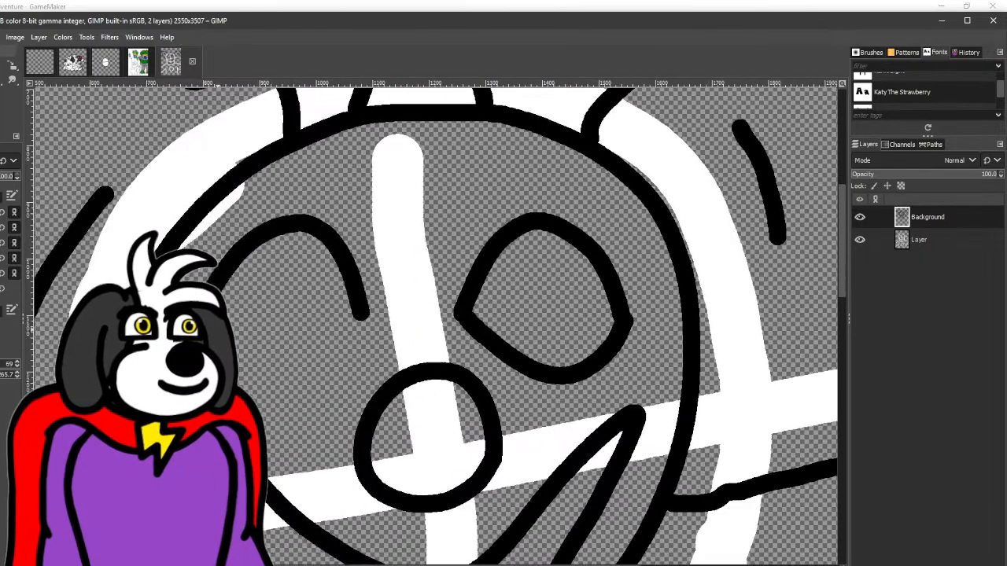
{"action": "mouse_move", "coordinate": [279, 385]}
{"action": "left_mouse_down"}
{"action": "mouse_move", "coordinate": [314, 371]}
{"action": "mouse_move", "coordinate": [367, 299]}
{"action": "mouse_move", "coordinate": [266, 383]}
{"action": "left_mouse_up"}
{"action": "key", "text": "ctrl+z"}
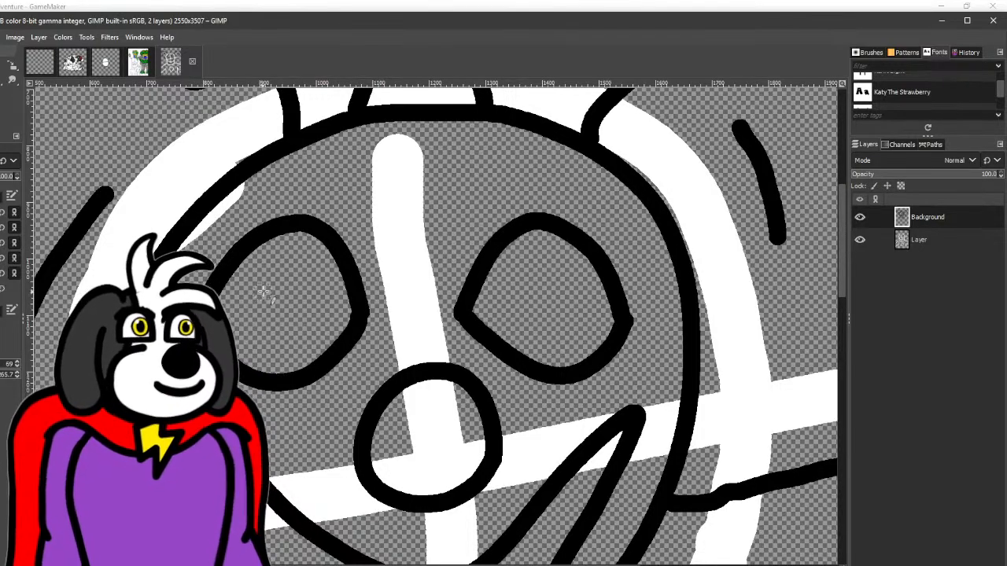
{"action": "left_click_drag", "start_coordinate": [285, 277], "coordinate": [286, 323]}
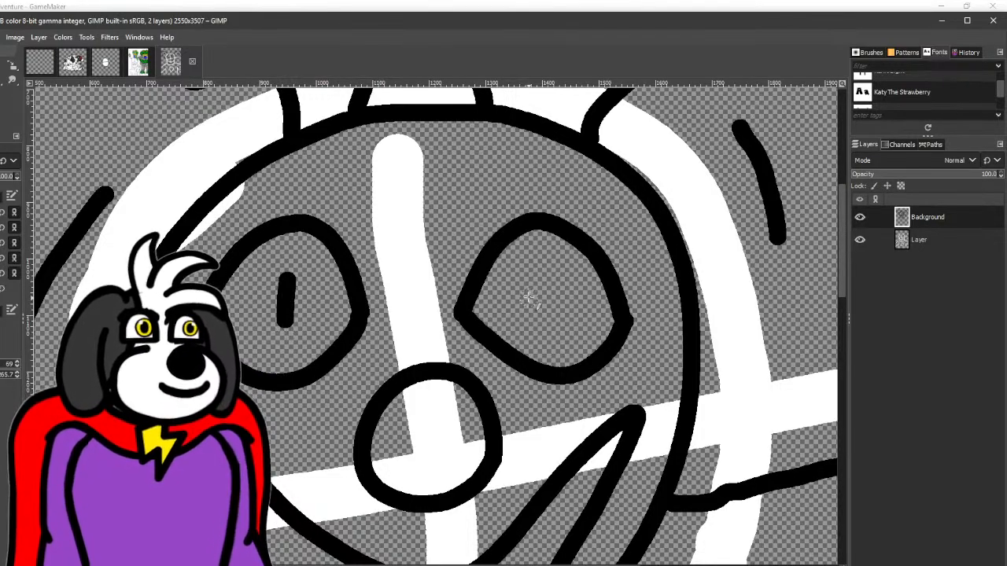
{"action": "left_click_drag", "start_coordinate": [531, 271], "coordinate": [530, 324]}
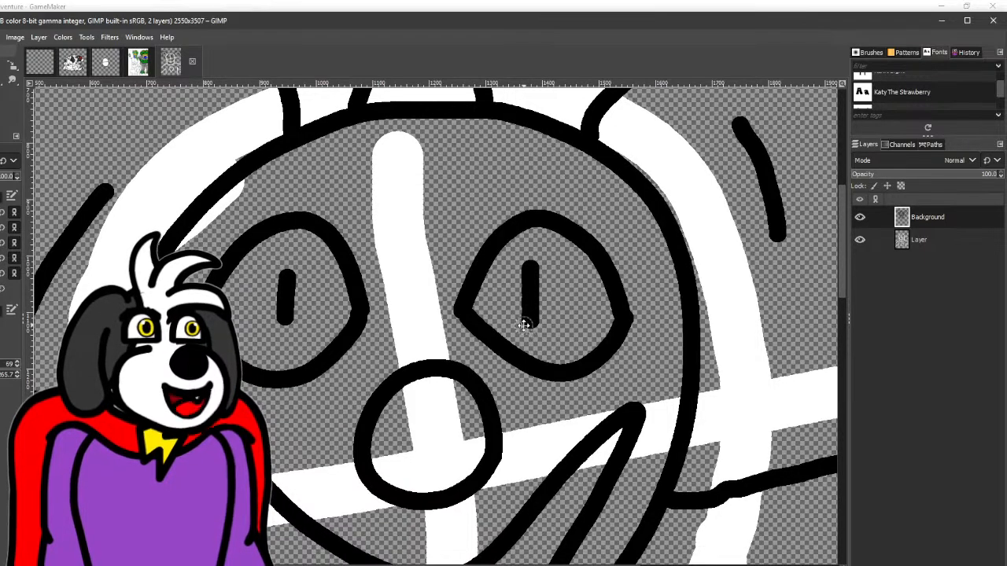
- Ink a second, smaller contour inside the open mouth, following the shape of the grin
{"action": "scroll", "coordinate": [279, 179], "scroll_direction": "down", "scroll_amount": 3}
{"action": "scroll", "coordinate": [228, 244], "scroll_direction": "down", "scroll_amount": 3}
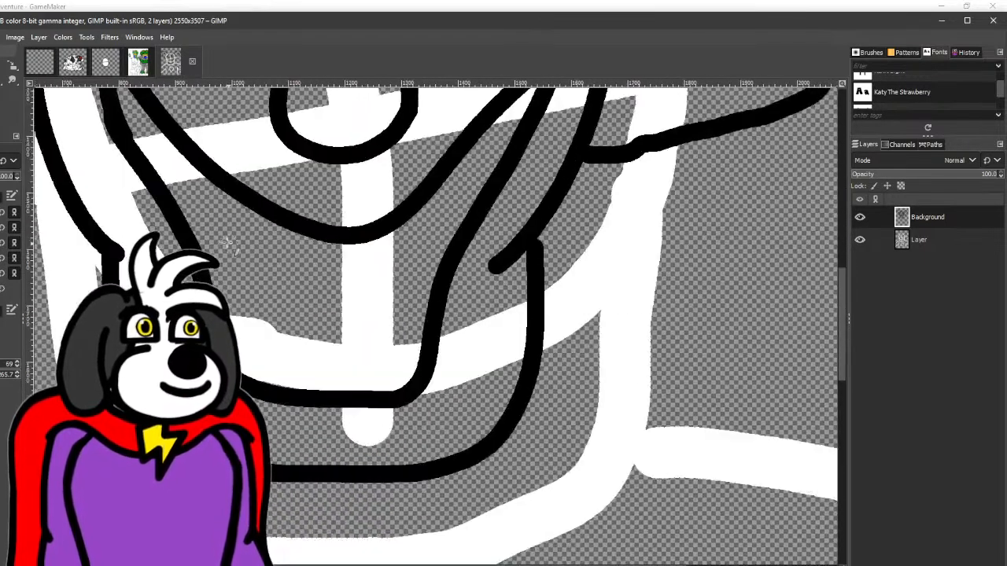
{"action": "mouse_move", "coordinate": [297, 360]}
{"action": "left_mouse_down"}
{"action": "mouse_move", "coordinate": [387, 370]}
{"action": "mouse_move", "coordinate": [397, 362]}
{"action": "mouse_move", "coordinate": [428, 227]}
{"action": "mouse_move", "coordinate": [389, 270]}
{"action": "mouse_move", "coordinate": [332, 281]}
{"action": "mouse_move", "coordinate": [194, 201]}
{"action": "left_mouse_up"}
{"action": "scroll", "coordinate": [246, 269], "scroll_direction": "up", "scroll_amount": 2}
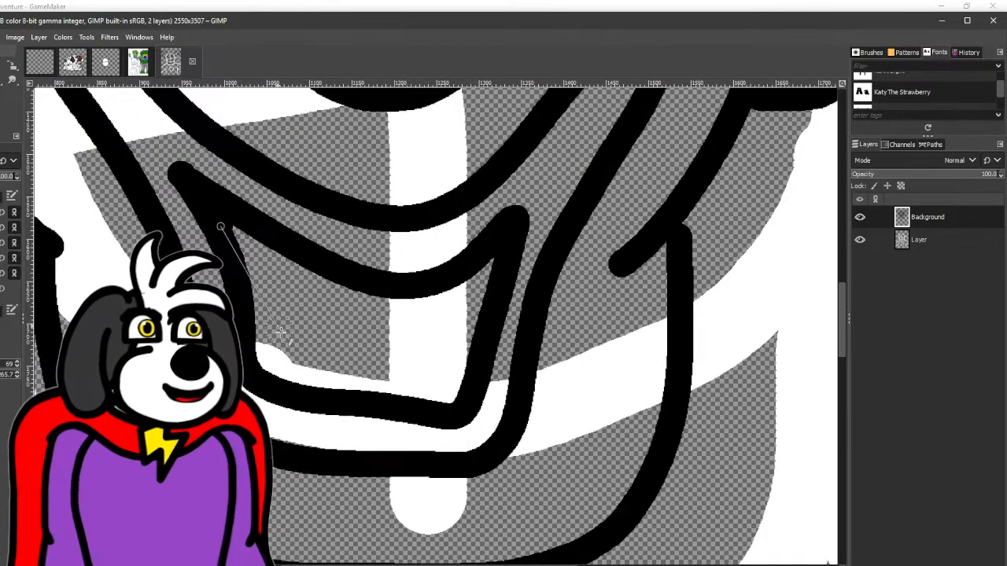
{"action": "left_click", "coordinate": [298, 375], "text": "shift"}
{"action": "left_click", "coordinate": [353, 286], "text": "shift"}
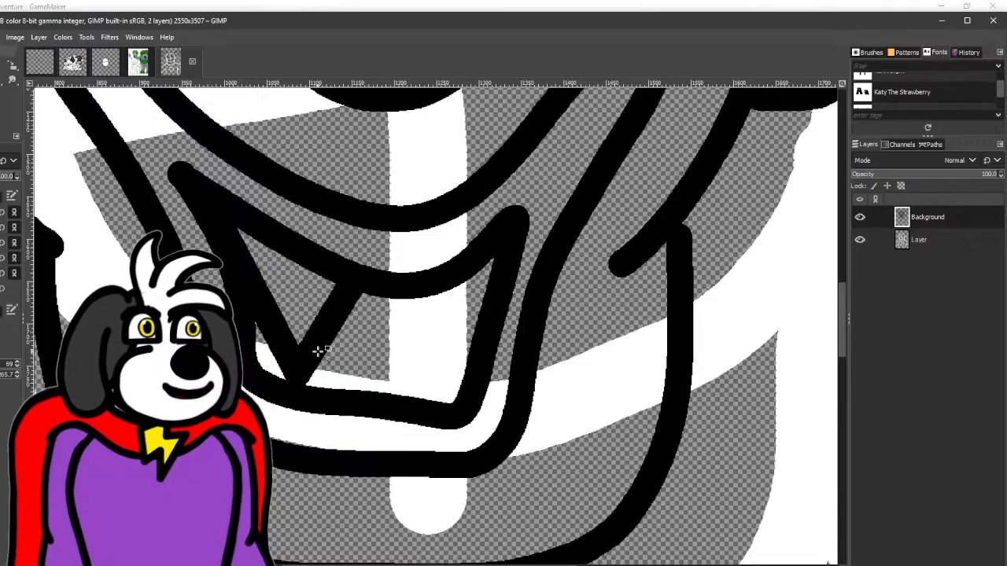
{"action": "key", "text": "ctrl+z"}
{"action": "key", "text": "ctrl+z"}
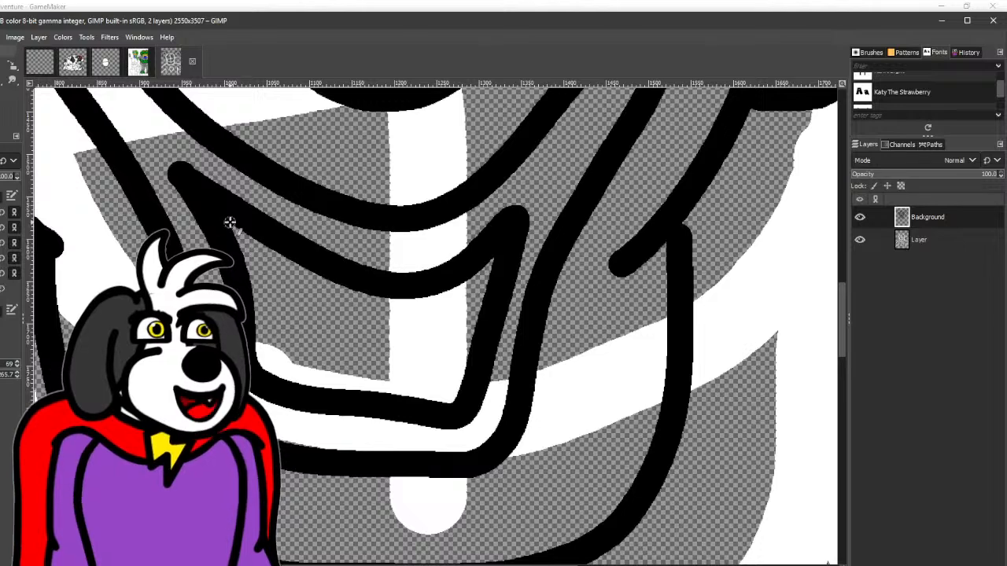
- Ink a thin zigzag line of sharp teeth across the open mouth, running between its upper and lower contours
{"action": "left_click", "coordinate": [330, 279], "text": "shift"}
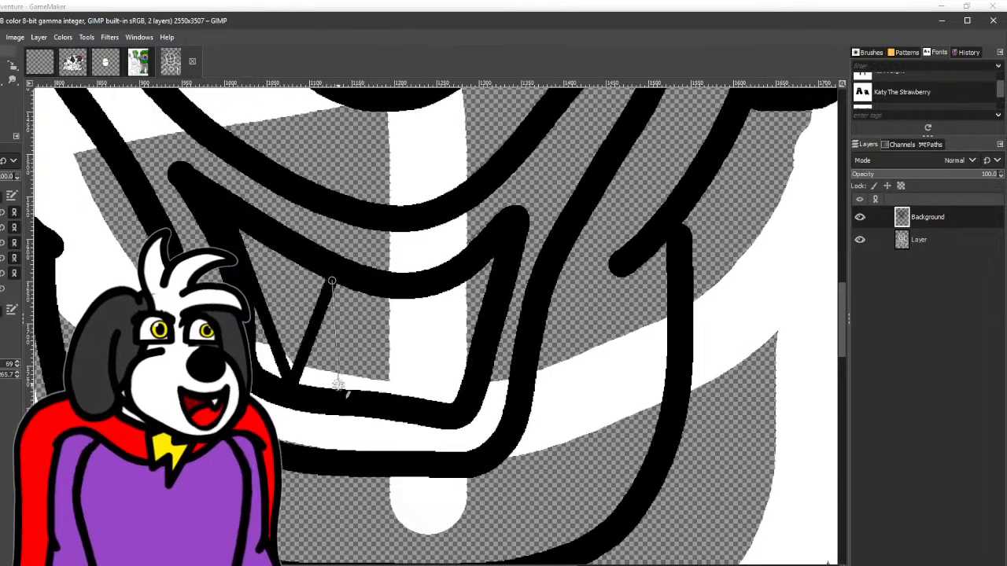
{"action": "left_click", "coordinate": [341, 387], "text": "shift"}
{"action": "left_click", "coordinate": [385, 294], "text": "shift"}
{"action": "left_click", "coordinate": [391, 393], "text": "shift"}
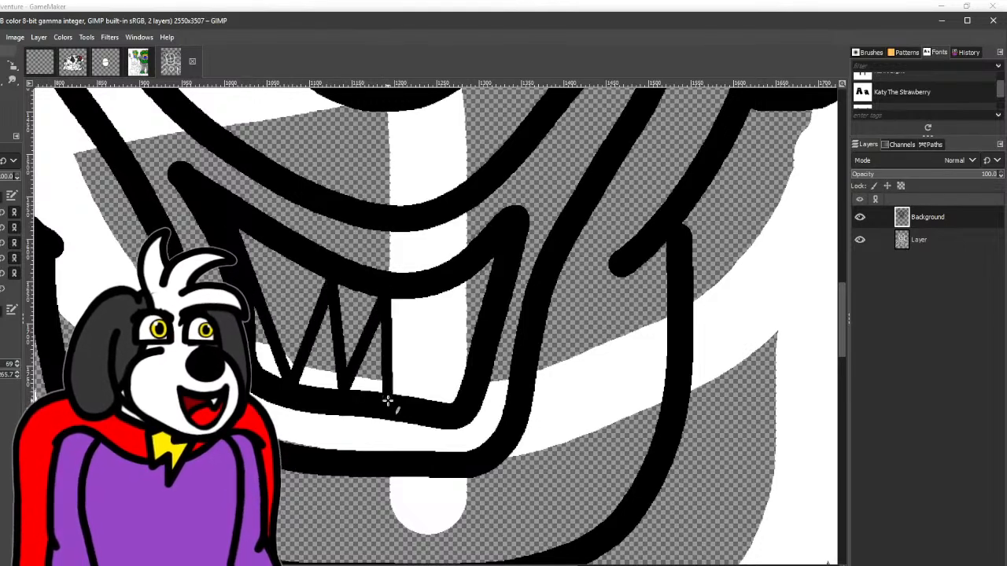
{"action": "left_click", "coordinate": [434, 299], "text": "shift"}
{"action": "left_click", "coordinate": [429, 407], "text": "shift"}
{"action": "left_click", "coordinate": [496, 256], "text": "shift"}
- Extend the grin's left corner up to the eye with two curved lines and erase the old pointed corner between them
{"action": "scroll", "coordinate": [409, 386], "scroll_direction": "down", "scroll_amount": 4}
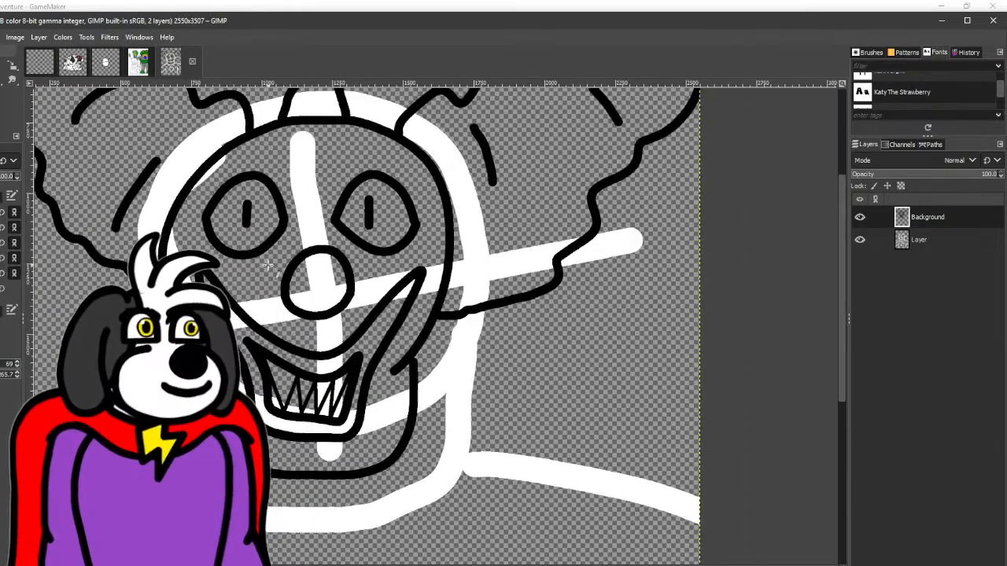
{"action": "scroll", "coordinate": [267, 265], "scroll_direction": "up", "scroll_amount": 2}
{"action": "scroll", "coordinate": [195, 271], "scroll_direction": "up", "scroll_amount": 2}
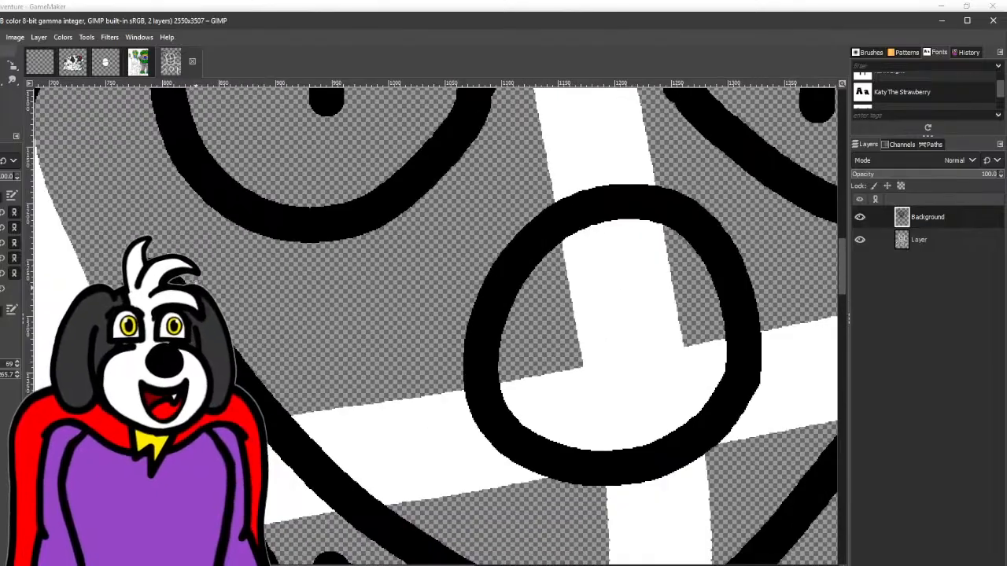
{"action": "left_click_drag", "start_coordinate": [181, 212], "coordinate": [220, 173]}
{"action": "key", "text": "ctrl+z"}
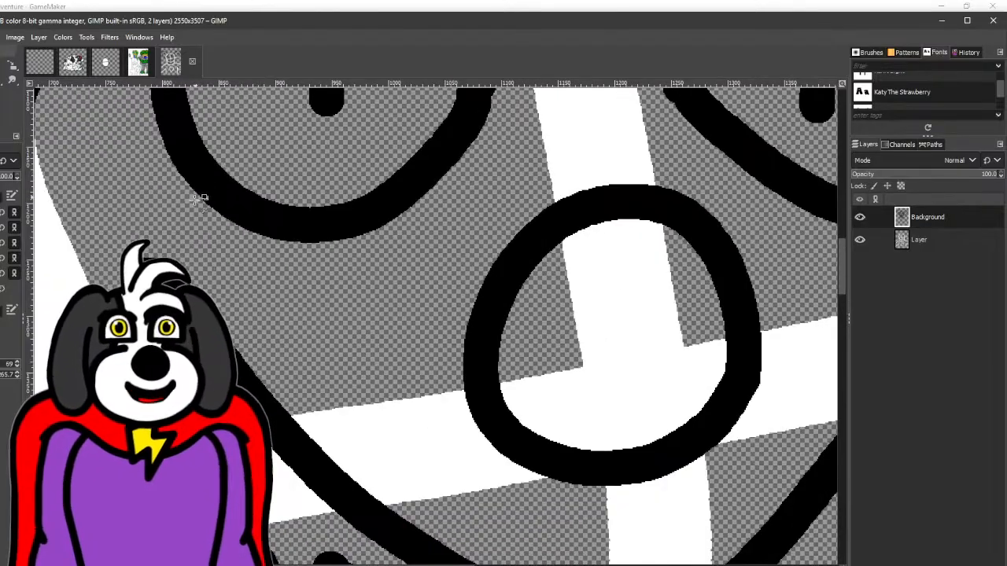
{"action": "left_click_drag", "start_coordinate": [190, 215], "coordinate": [296, 196]}
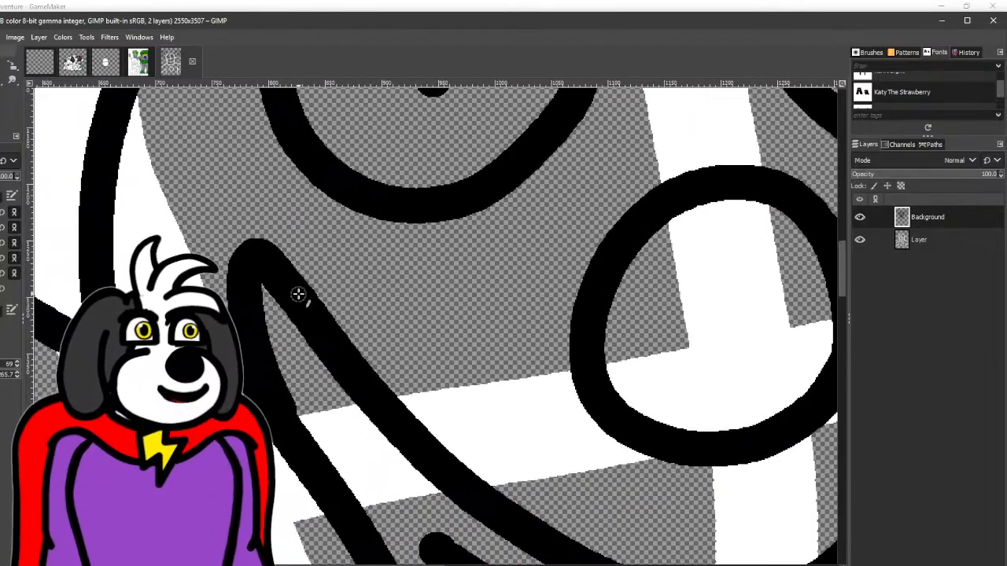
{"action": "left_click_drag", "start_coordinate": [283, 276], "coordinate": [301, 126]}
{"action": "left_click_drag", "start_coordinate": [219, 189], "coordinate": [277, 77]}
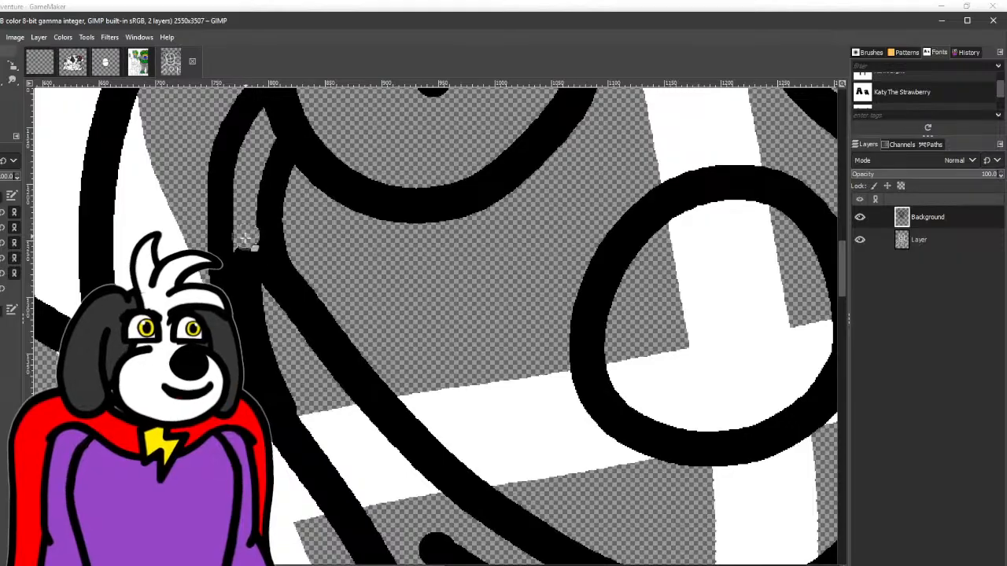
{"action": "mouse_move", "coordinate": [253, 273]}
{"action": "left_mouse_down"}
{"action": "mouse_move", "coordinate": [246, 151]}
{"action": "mouse_move", "coordinate": [219, 229]}
{"action": "left_mouse_up"}
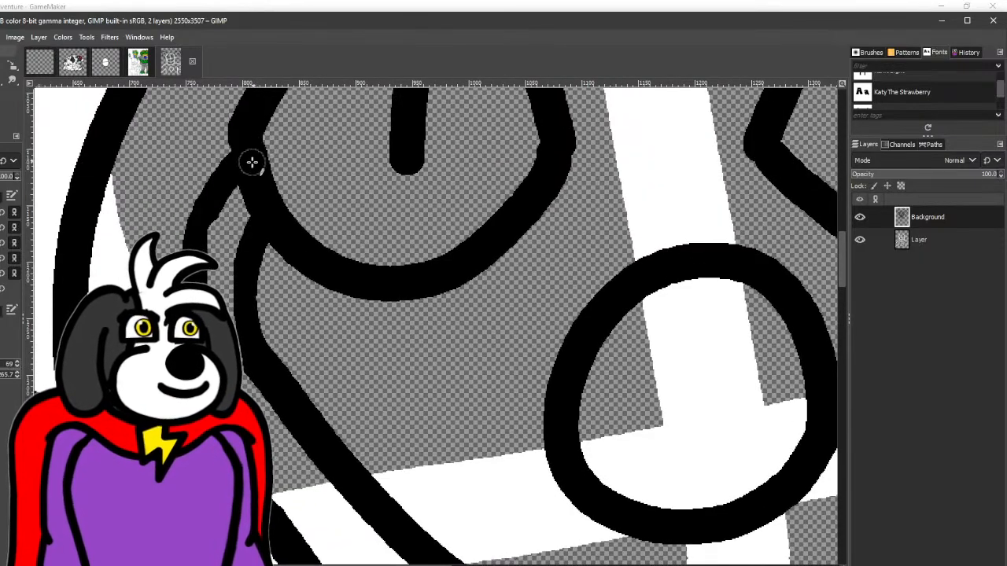
{"action": "left_click_drag", "start_coordinate": [247, 163], "coordinate": [209, 213]}
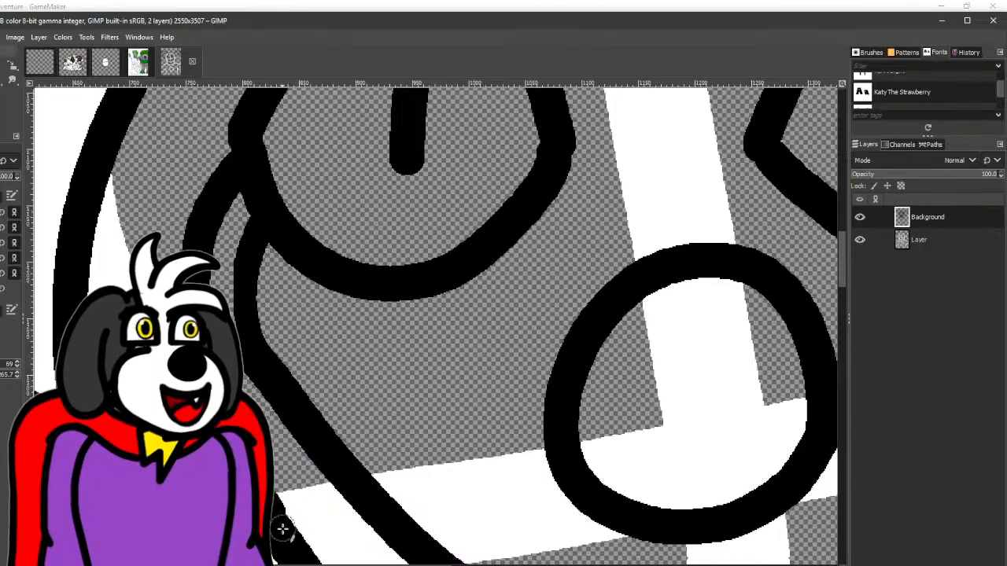
{"action": "left_click_drag", "start_coordinate": [262, 214], "coordinate": [250, 308]}
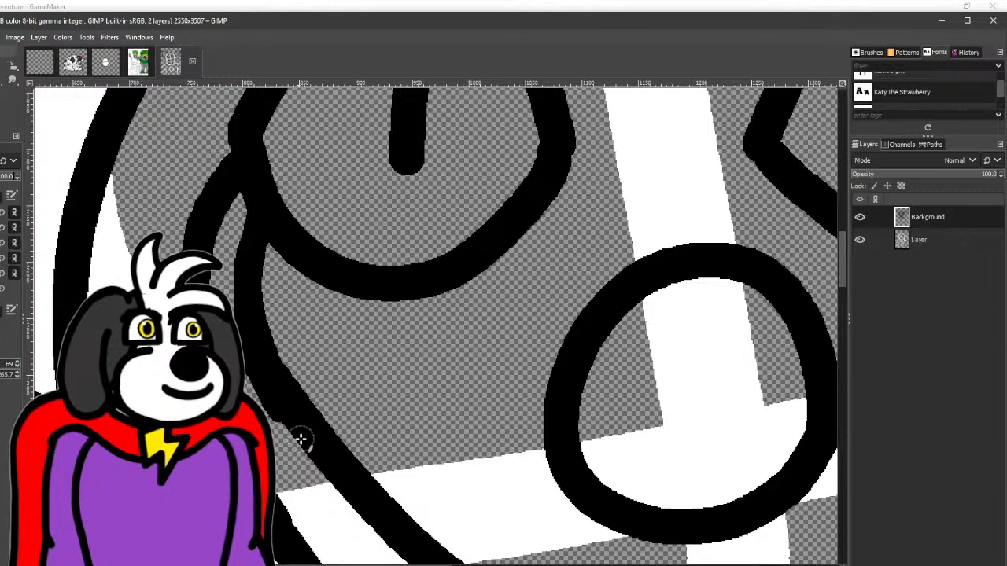
- Extend the grin's right corner up to the eye with two curved lines, erasing the old pointed tip and smoothing the joins
{"action": "scroll", "coordinate": [366, 472], "scroll_direction": "down", "scroll_amount": 3}
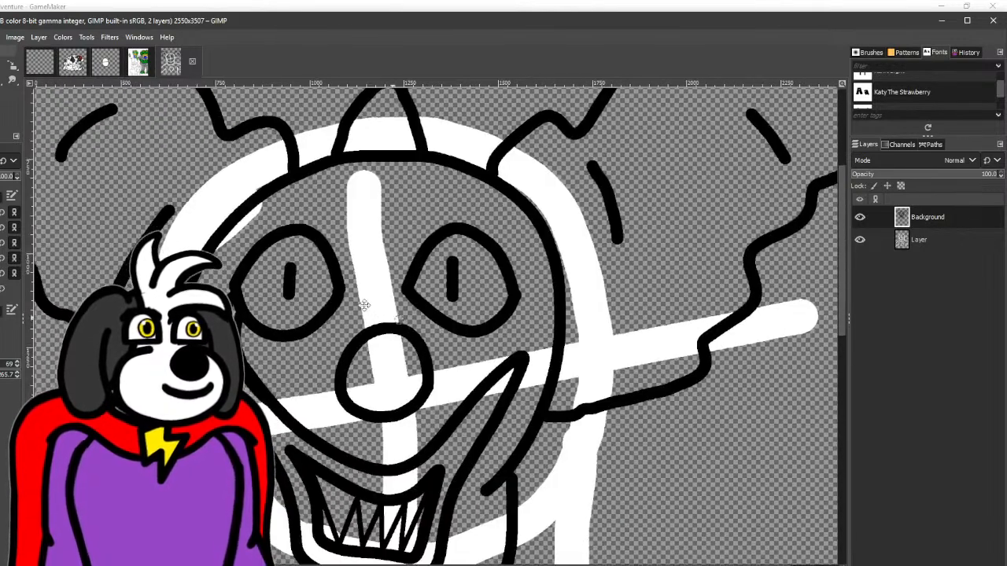
{"action": "scroll", "coordinate": [441, 366], "scroll_direction": "up", "scroll_amount": 2}
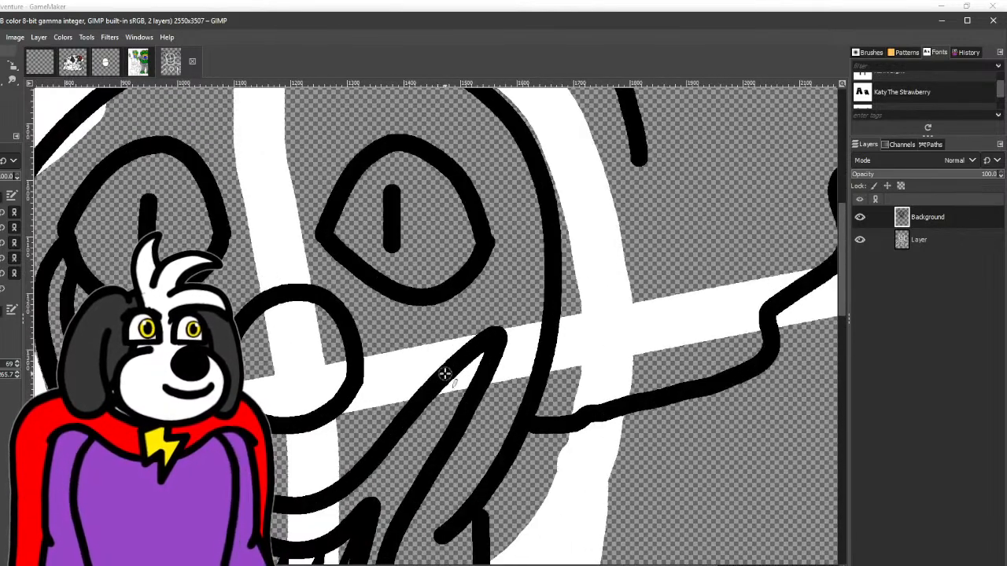
{"action": "mouse_move", "coordinate": [446, 374]}
{"action": "left_mouse_down"}
{"action": "mouse_move", "coordinate": [470, 327]}
{"action": "mouse_move", "coordinate": [461, 275]}
{"action": "mouse_move", "coordinate": [476, 262]}
{"action": "mouse_move", "coordinate": [488, 269]}
{"action": "mouse_move", "coordinate": [497, 338]}
{"action": "left_mouse_up"}
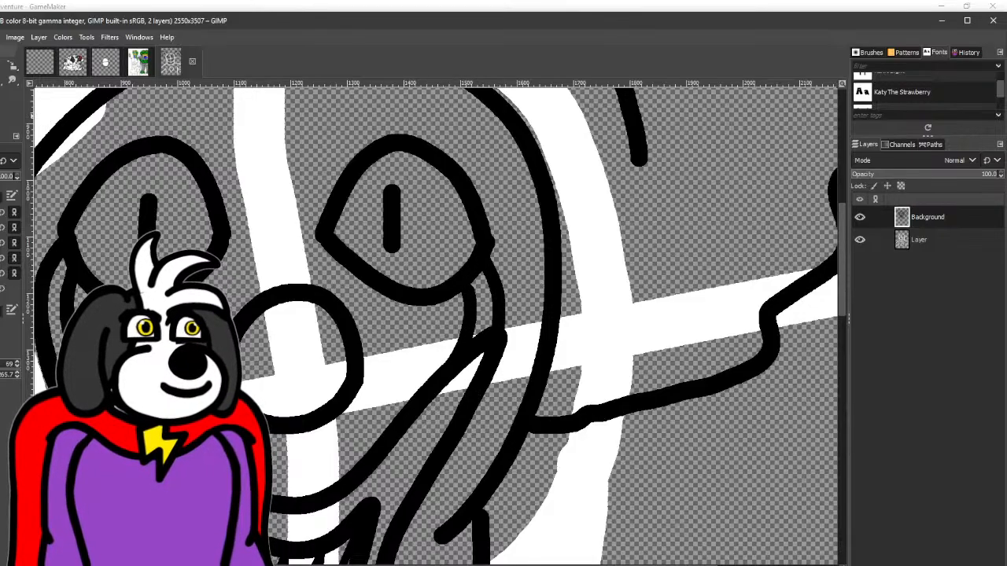
{"action": "scroll", "coordinate": [514, 350], "scroll_direction": "up", "scroll_amount": 2}
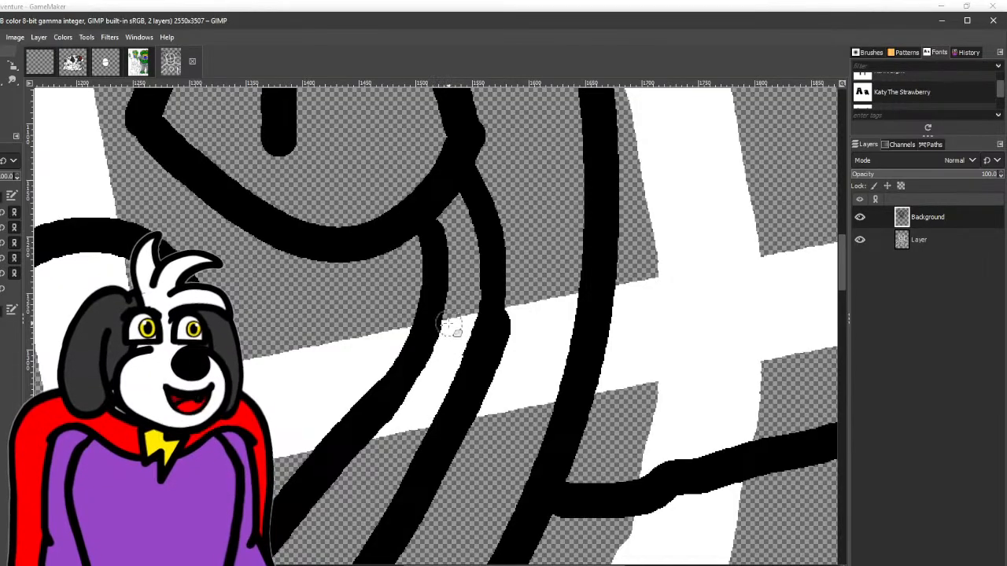
{"action": "left_click_drag", "start_coordinate": [401, 429], "coordinate": [385, 408]}
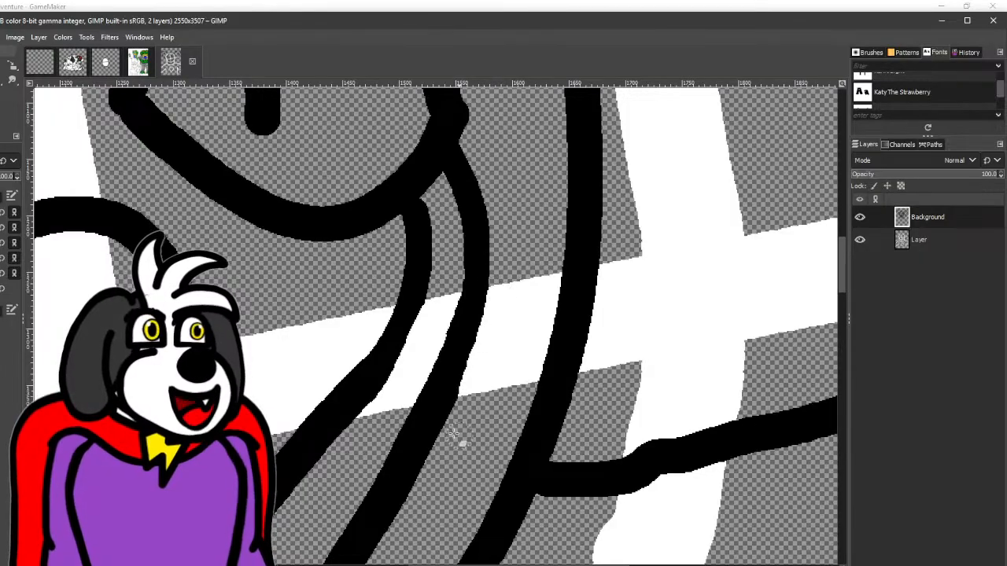
{"action": "left_click", "coordinate": [1, 350]}
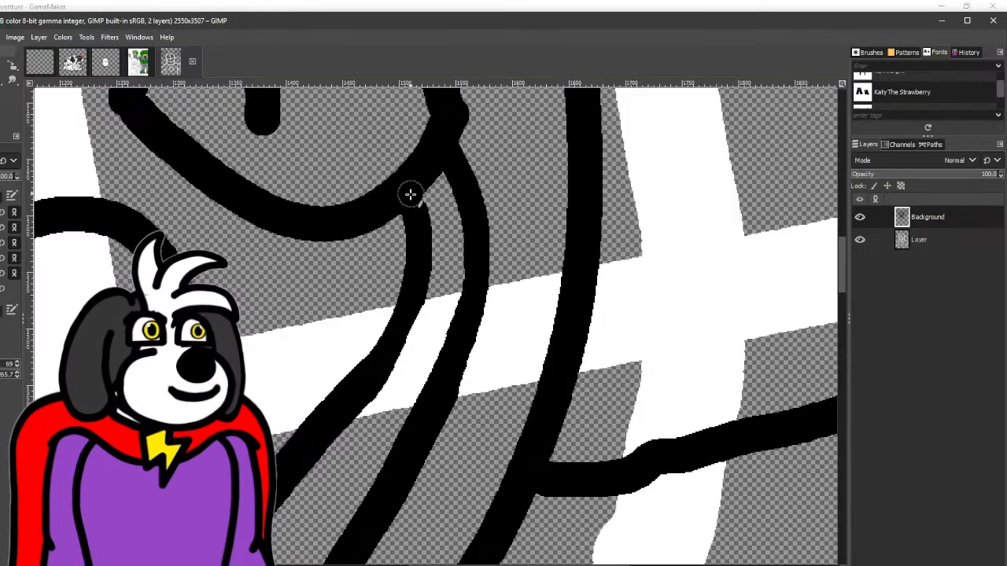
{"action": "mouse_move", "coordinate": [410, 196]}
{"action": "left_mouse_down"}
{"action": "mouse_move", "coordinate": [414, 315]}
{"action": "mouse_move", "coordinate": [352, 407]}
{"action": "left_mouse_up"}
- Ink an arched eyebrow above each eye and cross the brow with a short, nearly vertical stroke
{"action": "scroll", "coordinate": [324, 423], "scroll_direction": "down", "scroll_amount": 3}
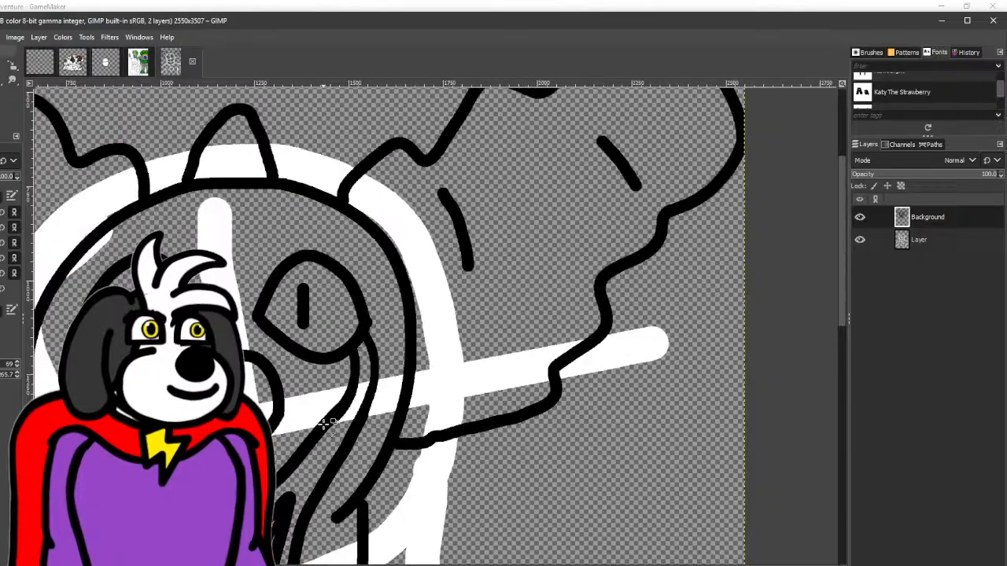
{"action": "left_click_drag", "start_coordinate": [361, 392], "coordinate": [445, 259]}
{"action": "scroll", "coordinate": [445, 259], "scroll_direction": "down", "scroll_amount": 1}
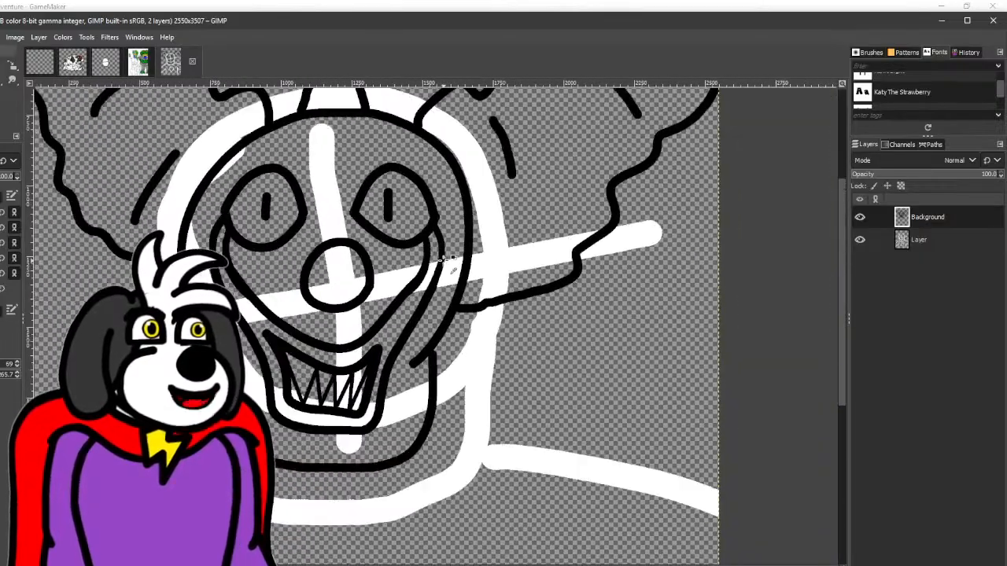
{"action": "scroll", "coordinate": [434, 240], "scroll_direction": "down", "scroll_amount": 1}
{"action": "scroll", "coordinate": [249, 236], "scroll_direction": "up", "scroll_amount": 3}
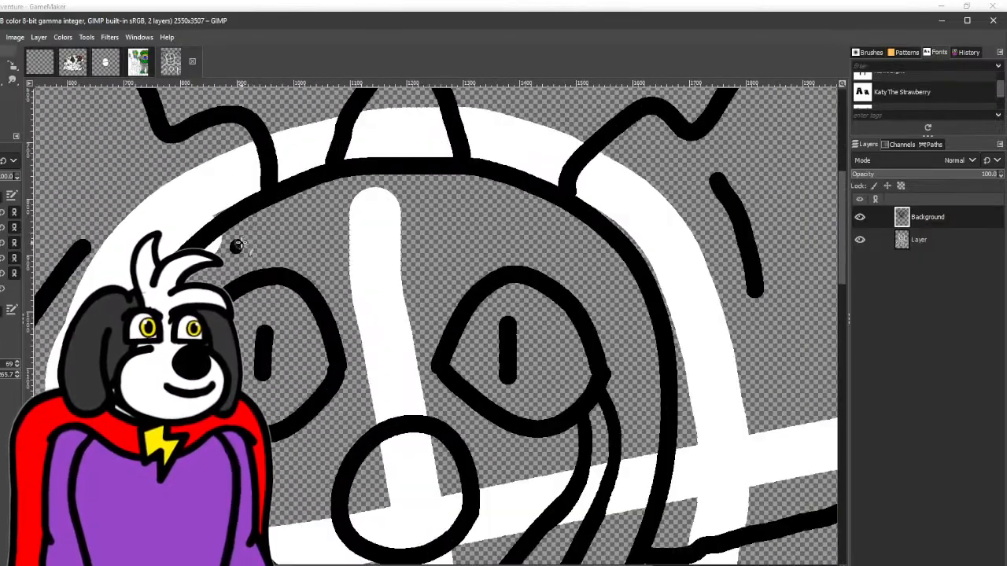
{"action": "mouse_move", "coordinate": [237, 246]}
{"action": "left_mouse_down"}
{"action": "mouse_move", "coordinate": [307, 226]}
{"action": "mouse_move", "coordinate": [346, 269]}
{"action": "left_mouse_up"}
{"action": "mouse_move", "coordinate": [442, 259]}
{"action": "left_mouse_down"}
{"action": "mouse_move", "coordinate": [499, 213]}
{"action": "mouse_move", "coordinate": [560, 264]}
{"action": "left_mouse_up"}
{"action": "left_click_drag", "start_coordinate": [307, 196], "coordinate": [294, 252]}
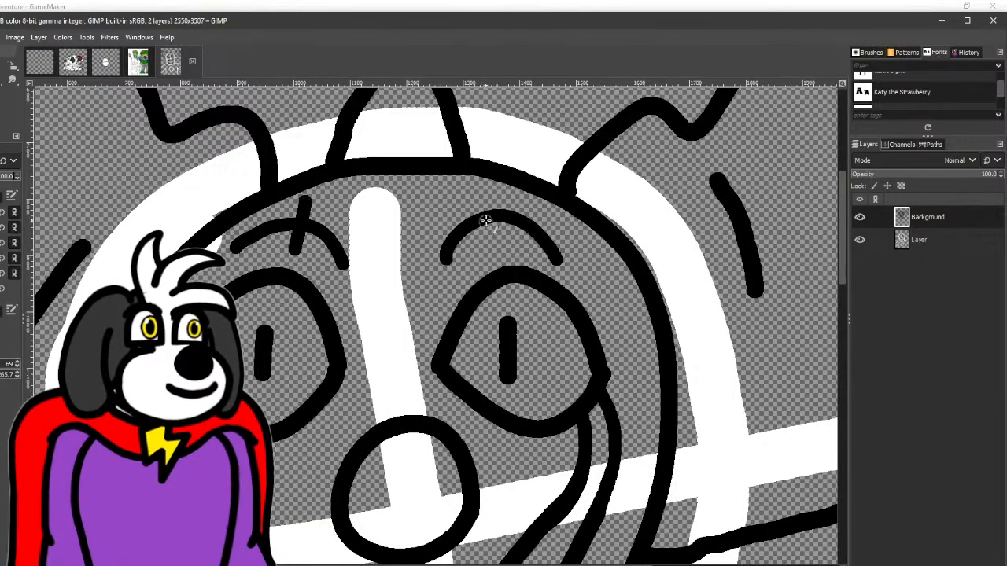
- Ink a jagged ruffled collar around the neck, running from one side of the head beneath the jaw to the other
{"action": "scroll", "coordinate": [507, 253], "scroll_direction": "down", "scroll_amount": 3}
{"action": "scroll", "coordinate": [503, 251], "scroll_direction": "down", "scroll_amount": 1}
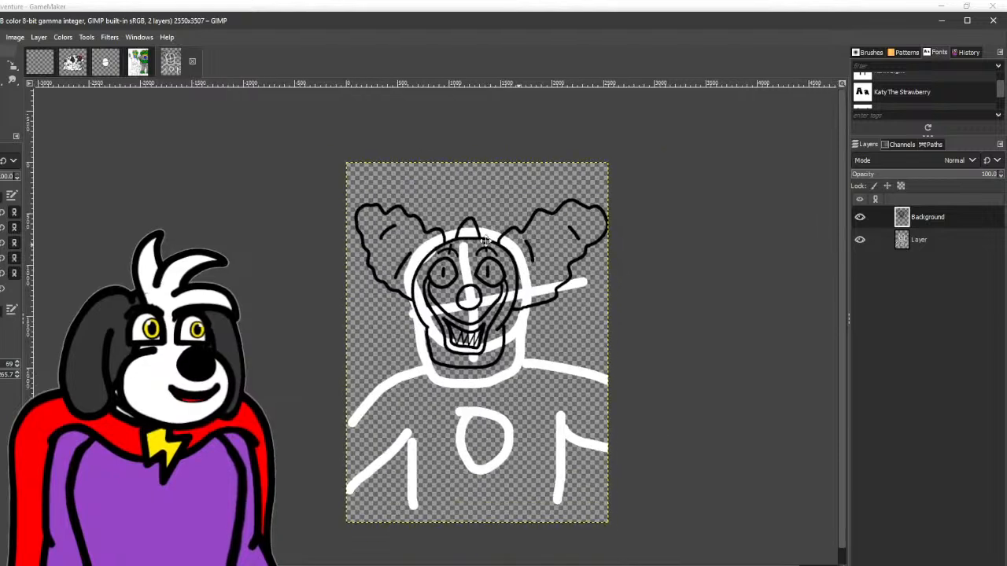
{"action": "scroll", "coordinate": [314, 290], "scroll_direction": "up", "scroll_amount": 2}
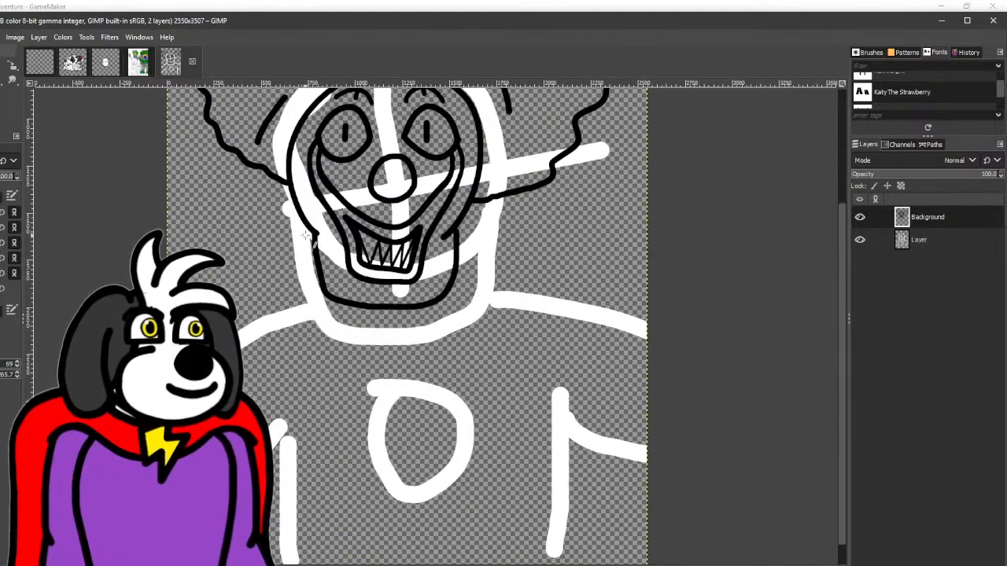
{"action": "mouse_move", "coordinate": [302, 225]}
{"action": "left_mouse_down"}
{"action": "mouse_move", "coordinate": [269, 234]}
{"action": "mouse_move", "coordinate": [247, 273]}
{"action": "mouse_move", "coordinate": [250, 227]}
{"action": "left_mouse_up"}
{"action": "key", "text": "ctrl+z"}
{"action": "mouse_move", "coordinate": [269, 288]}
{"action": "left_mouse_down"}
{"action": "mouse_move", "coordinate": [311, 341]}
{"action": "mouse_move", "coordinate": [350, 352]}
{"action": "mouse_move", "coordinate": [461, 339]}
{"action": "mouse_move", "coordinate": [518, 299]}
{"action": "mouse_move", "coordinate": [531, 269]}
{"action": "mouse_move", "coordinate": [483, 222]}
{"action": "mouse_move", "coordinate": [455, 217]}
{"action": "mouse_move", "coordinate": [508, 227]}
{"action": "mouse_move", "coordinate": [505, 254]}
{"action": "mouse_move", "coordinate": [520, 280]}
{"action": "mouse_move", "coordinate": [421, 359]}
{"action": "mouse_move", "coordinate": [284, 343]}
{"action": "mouse_move", "coordinate": [308, 229]}
{"action": "left_mouse_up"}
{"action": "key", "text": "ctrl+z"}
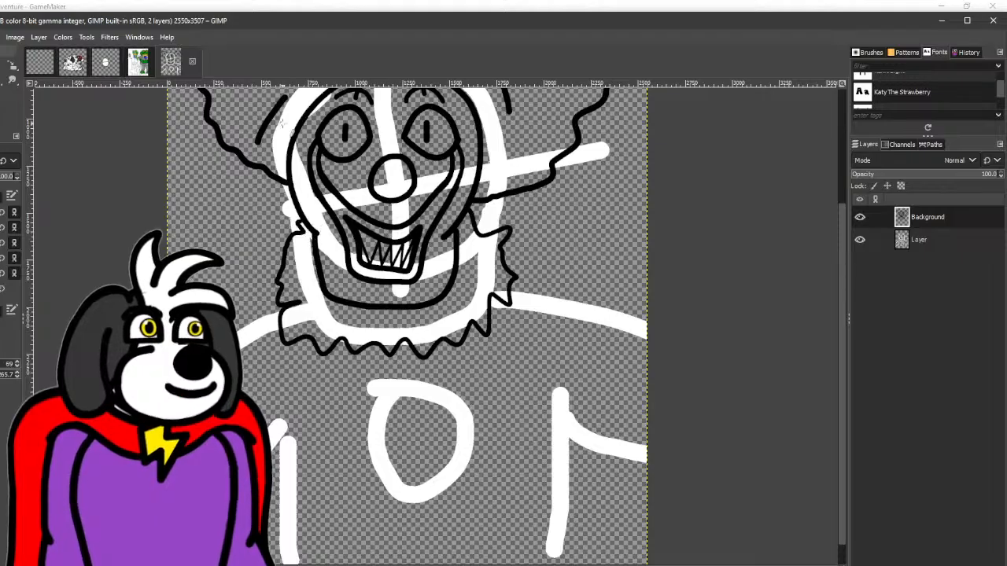
- Ink the two sides of the torso below the collar and add curved fold lines running inward across the body
{"action": "left_click_drag", "start_coordinate": [333, 435], "coordinate": [347, 393]}
{"action": "left_click_drag", "start_coordinate": [305, 340], "coordinate": [272, 446]}
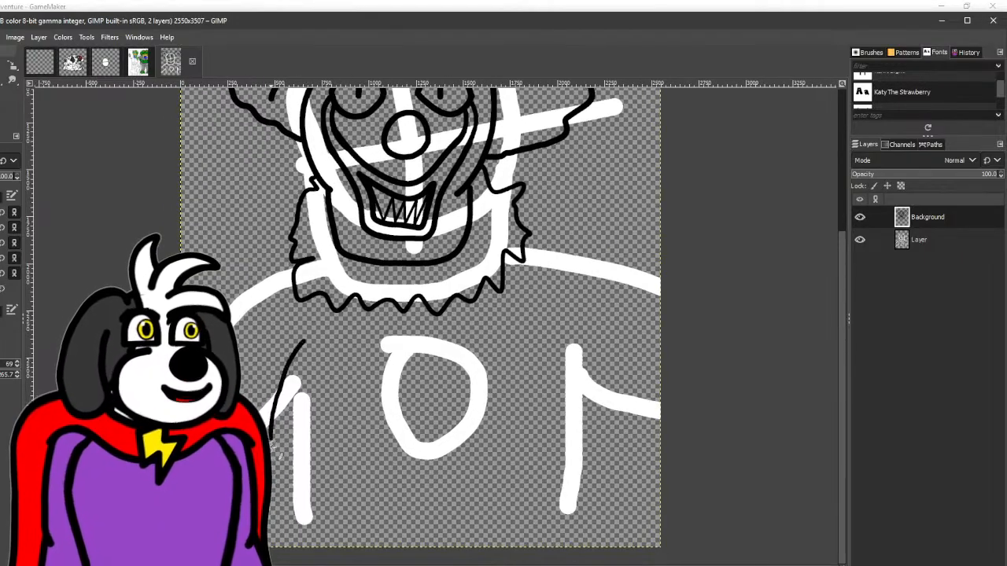
{"action": "key", "text": "ctrl+z"}
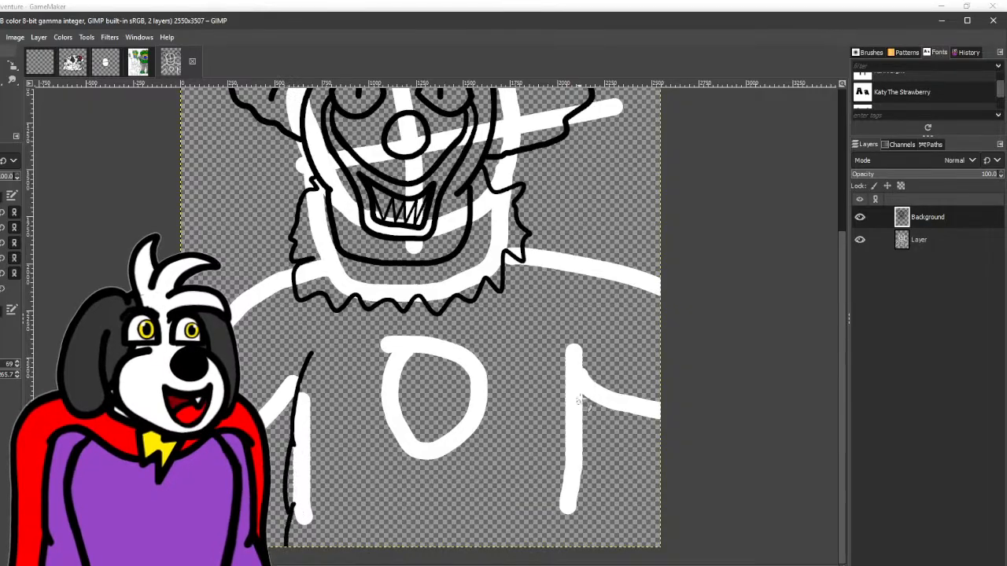
{"action": "left_click_drag", "start_coordinate": [542, 346], "coordinate": [505, 464]}
{"action": "key", "text": "ctrl+z"}
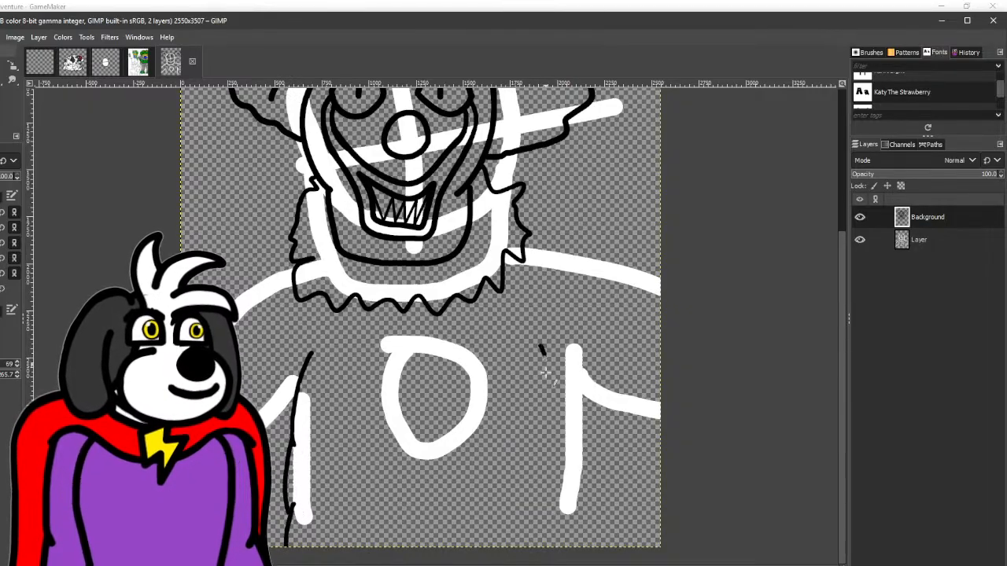
{"action": "left_click_drag", "start_coordinate": [542, 348], "coordinate": [466, 482]}
{"action": "mouse_move", "coordinate": [541, 389]}
{"action": "left_mouse_down"}
{"action": "mouse_move", "coordinate": [551, 411]}
{"action": "mouse_move", "coordinate": [541, 507]}
{"action": "mouse_move", "coordinate": [555, 484]}
{"action": "mouse_move", "coordinate": [580, 544]}
{"action": "left_mouse_up"}
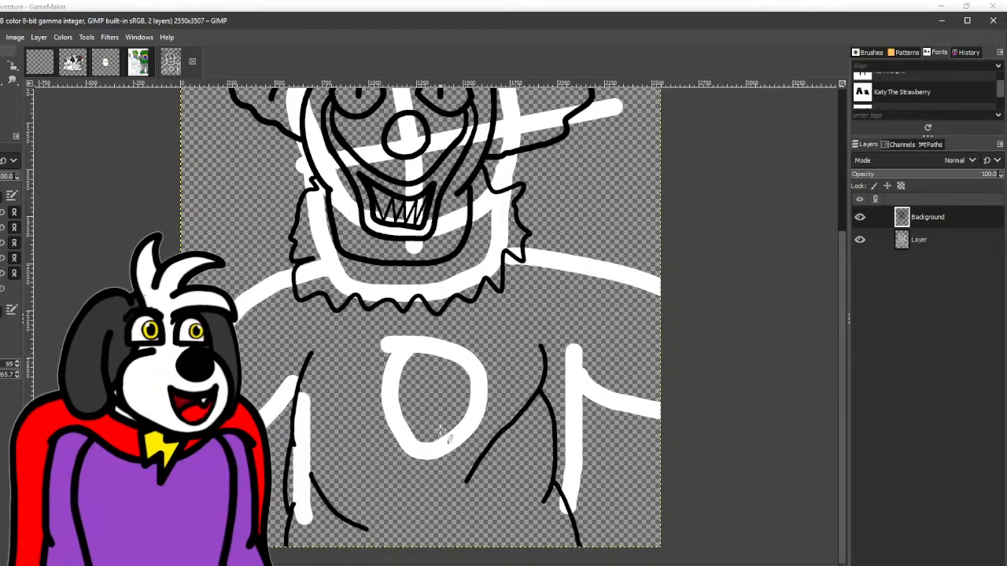
- Ink a round button outline on the middle of the chest, overlapping the left part of the sketched oval
{"action": "scroll", "coordinate": [448, 439], "scroll_direction": "up", "scroll_amount": 2}
{"action": "mouse_move", "coordinate": [465, 290]}
{"action": "left_mouse_down"}
{"action": "mouse_move", "coordinate": [371, 292]}
{"action": "mouse_move", "coordinate": [335, 373]}
{"action": "mouse_move", "coordinate": [338, 397]}
{"action": "left_mouse_up"}
{"action": "key", "text": "ctrl+z"}
{"action": "mouse_move", "coordinate": [412, 474]}
{"action": "left_mouse_down"}
{"action": "mouse_move", "coordinate": [333, 366]}
{"action": "mouse_move", "coordinate": [389, 306]}
{"action": "mouse_move", "coordinate": [489, 343]}
{"action": "mouse_move", "coordinate": [503, 409]}
{"action": "mouse_move", "coordinate": [469, 474]}
{"action": "mouse_move", "coordinate": [406, 476]}
{"action": "mouse_move", "coordinate": [358, 456]}
{"action": "left_mouse_up"}
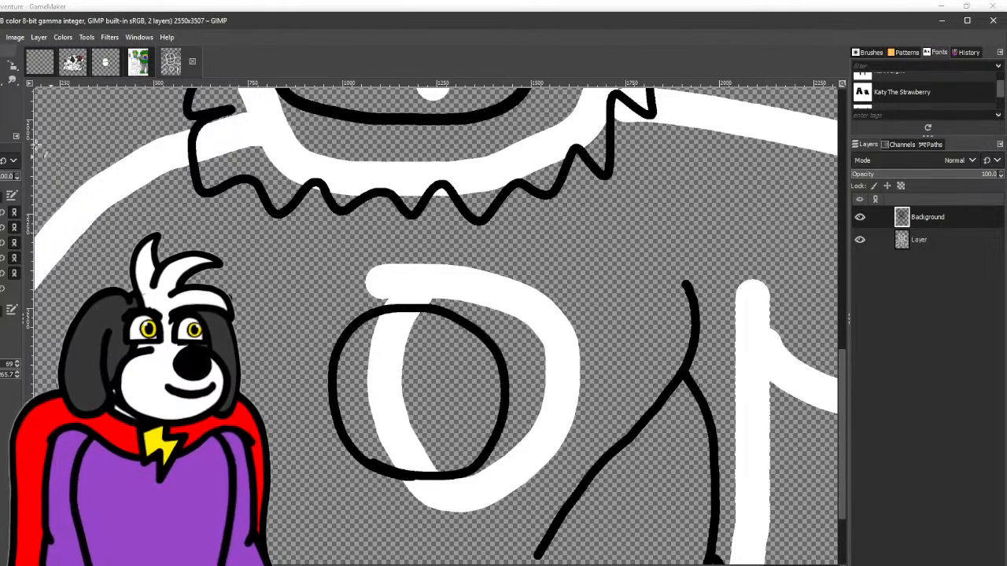
{"action": "scroll", "coordinate": [400, 415], "scroll_direction": "up", "scroll_amount": 2}
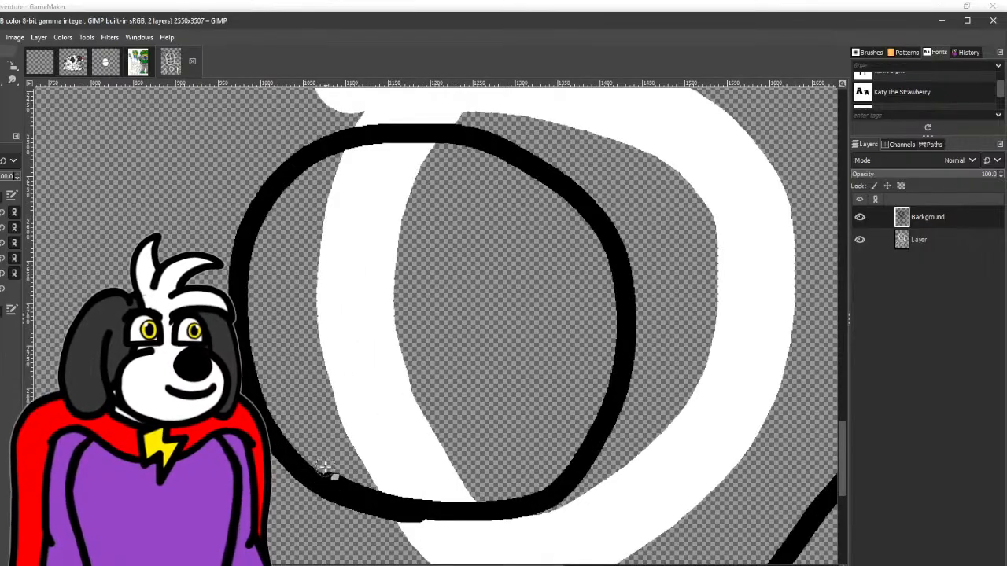
{"action": "scroll", "coordinate": [477, 488], "scroll_direction": "down", "scroll_amount": 4}
{"action": "left_click_drag", "start_coordinate": [473, 488], "coordinate": [428, 420]}
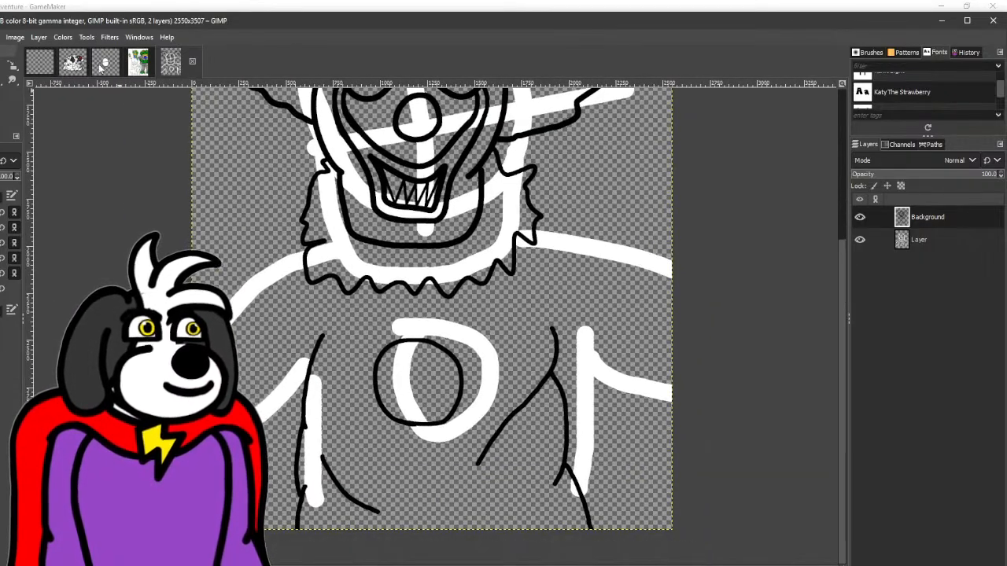
{"action": "left_click_drag", "start_coordinate": [317, 229], "coordinate": [322, 343]}
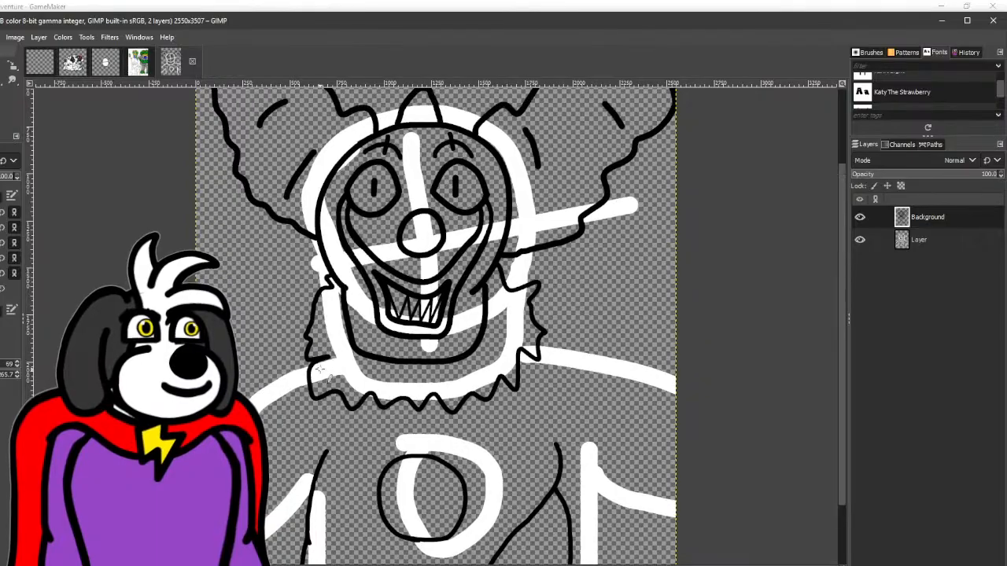
{"action": "left_click_drag", "start_coordinate": [364, 380], "coordinate": [289, 288]}
{"action": "scroll", "coordinate": [290, 286], "scroll_direction": "down", "scroll_amount": 3}
{"action": "scroll", "coordinate": [251, 332], "scroll_direction": "up", "scroll_amount": 2}
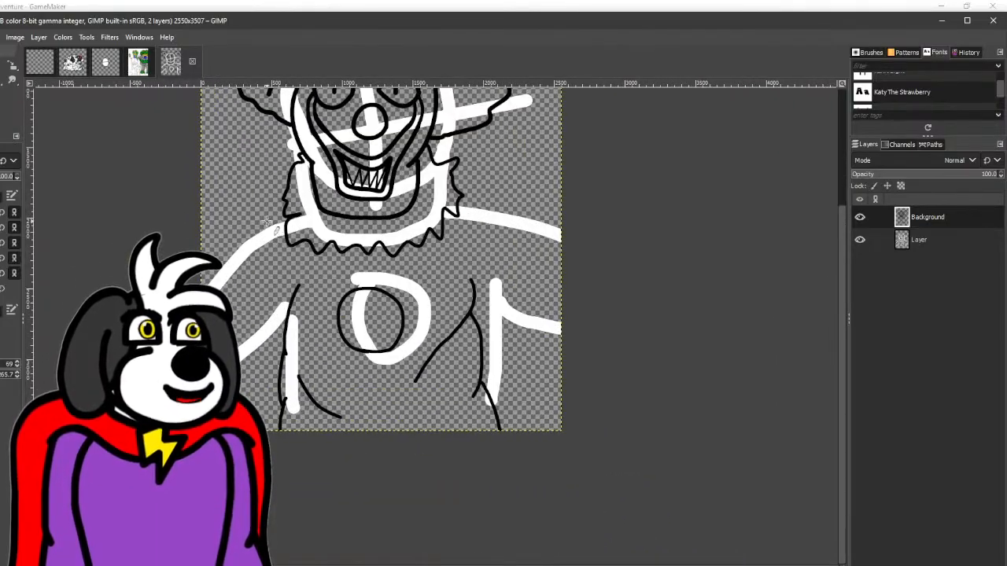
{"action": "left_click_drag", "start_coordinate": [288, 212], "coordinate": [252, 221]}
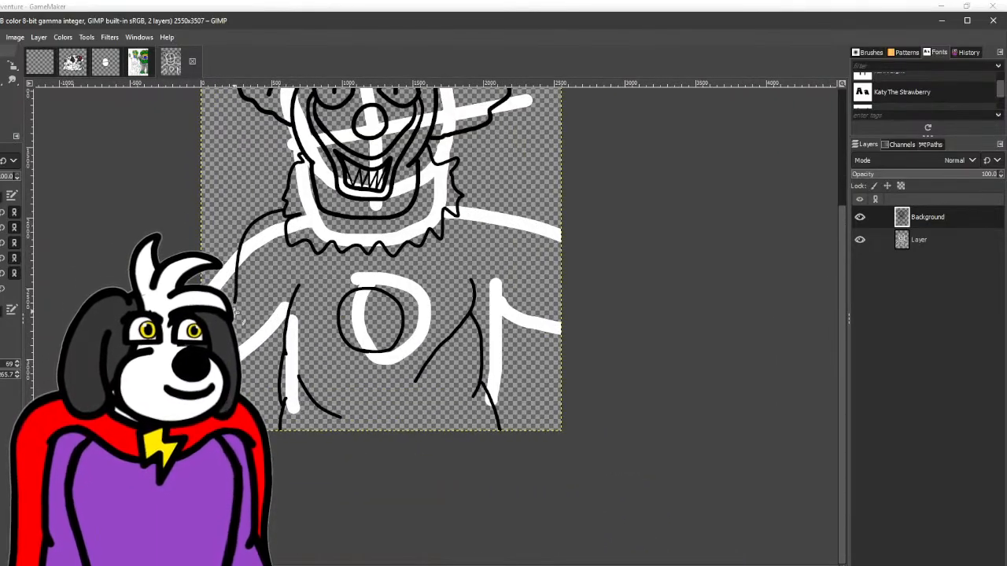
{"action": "key", "text": "ctrl+z"}
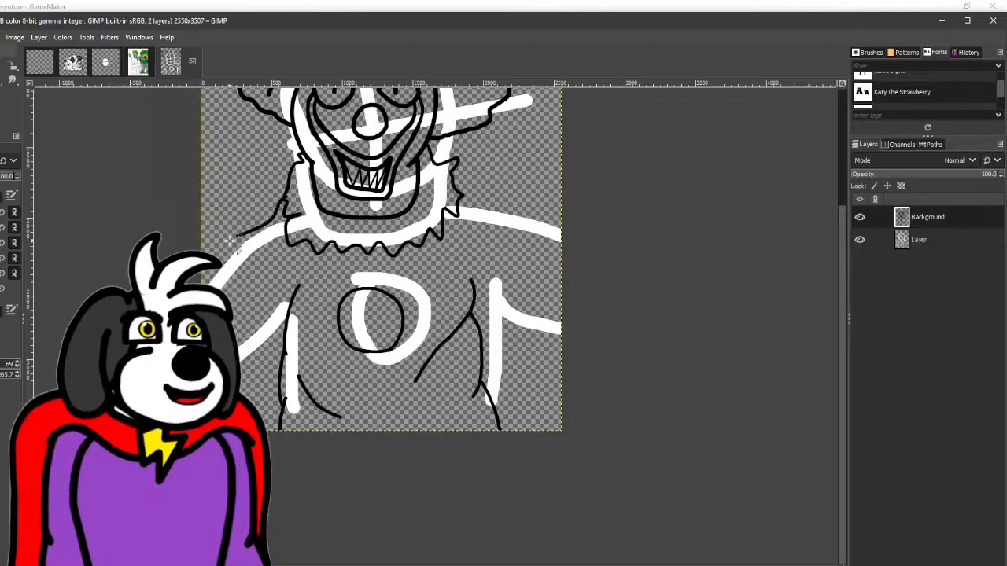
{"action": "scroll", "coordinate": [286, 199], "scroll_direction": "up", "scroll_amount": 1}
{"action": "left_click_drag", "start_coordinate": [283, 201], "coordinate": [220, 281]}
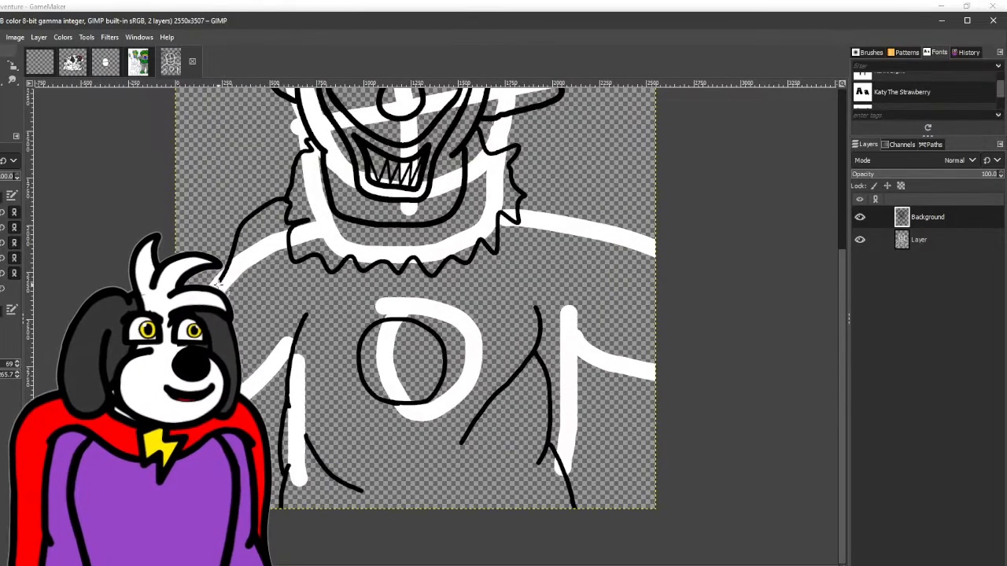
{"action": "key", "text": "ctrl+z"}
- Ink the shoulder and underside lines of both arms from the collar and torso outward, adding fold lines on the sleeves
{"action": "left_click_drag", "start_coordinate": [290, 202], "coordinate": [237, 227]}
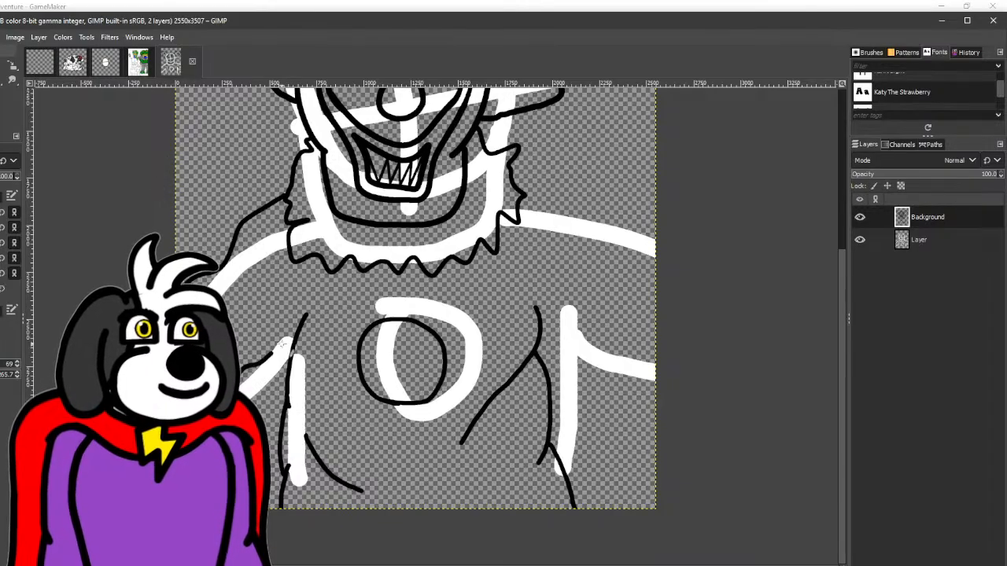
{"action": "left_click_drag", "start_coordinate": [281, 345], "coordinate": [302, 331]}
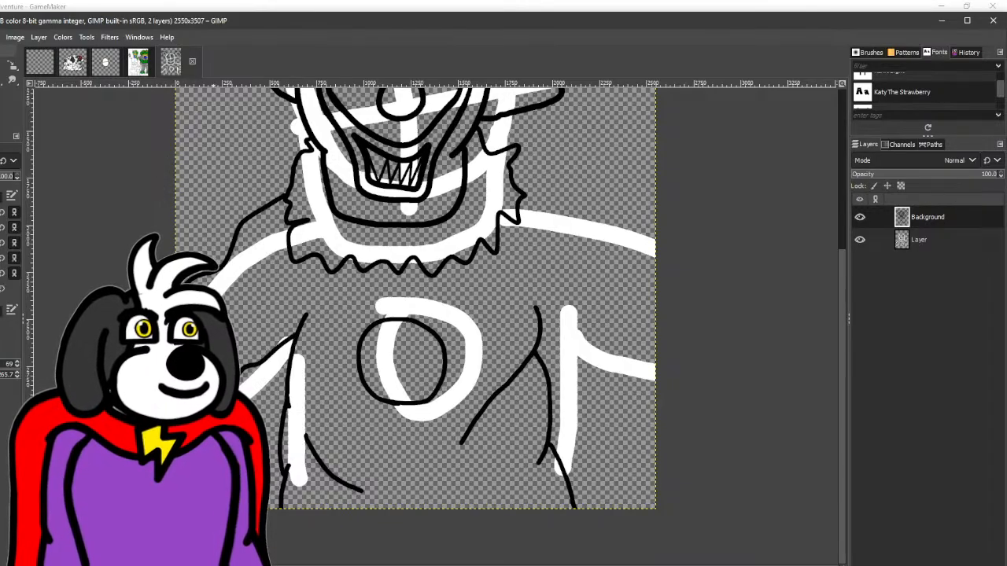
{"action": "left_click_drag", "start_coordinate": [417, 311], "coordinate": [212, 298]}
{"action": "mouse_move", "coordinate": [336, 312]}
{"action": "left_mouse_down"}
{"action": "mouse_move", "coordinate": [420, 428]}
{"action": "mouse_move", "coordinate": [490, 441]}
{"action": "left_mouse_up"}
{"action": "left_click_drag", "start_coordinate": [314, 186], "coordinate": [579, 347]}
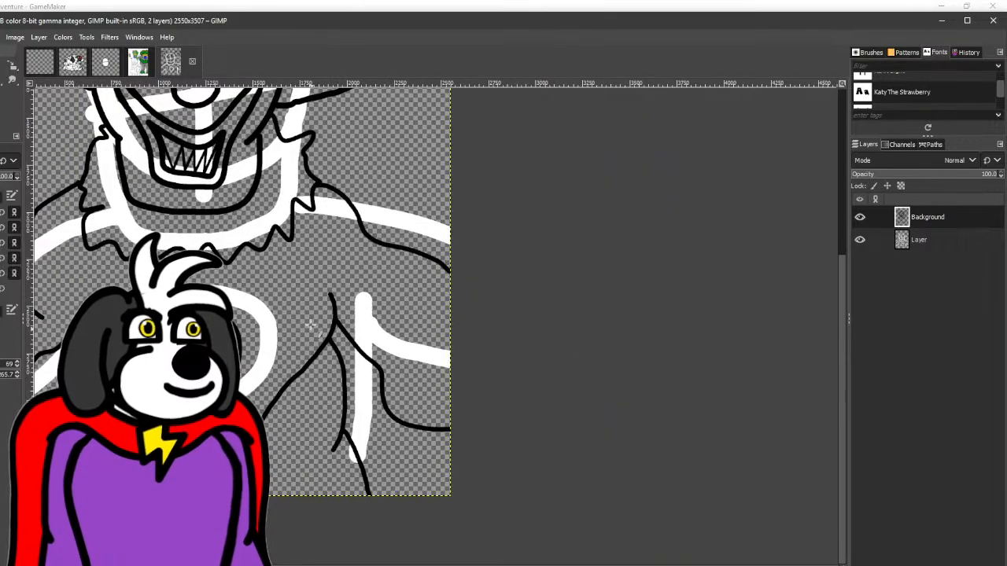
{"action": "mouse_move", "coordinate": [380, 283]}
{"action": "left_mouse_down"}
{"action": "mouse_move", "coordinate": [439, 345]}
{"action": "mouse_move", "coordinate": [488, 376]}
{"action": "left_mouse_up"}
- Ink the curved upper part of a second round button at the lower canvas edge, beneath the chest button
{"action": "left_click_drag", "start_coordinate": [215, 312], "coordinate": [321, 219]}
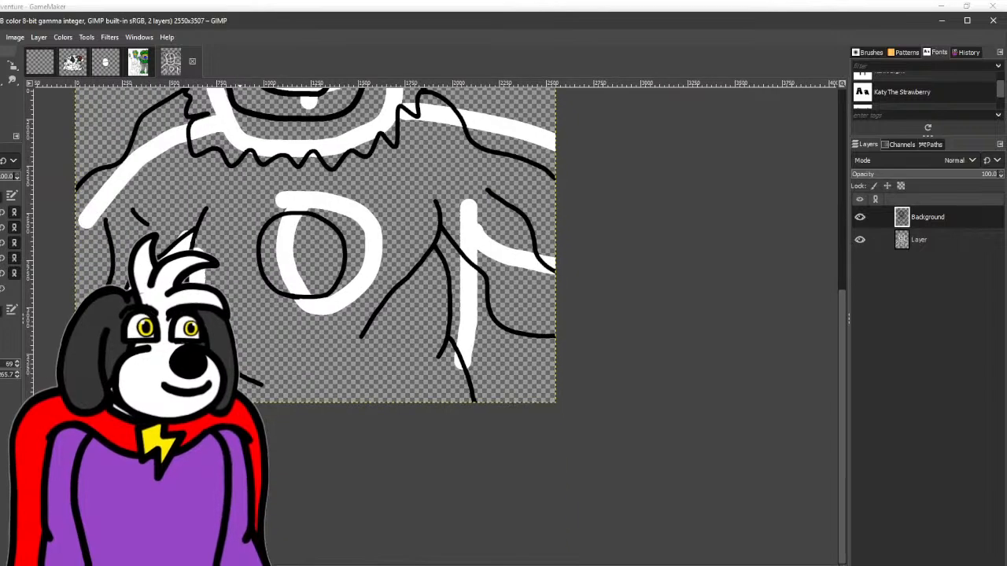
{"action": "mouse_move", "coordinate": [291, 373]}
{"action": "left_mouse_down"}
{"action": "mouse_move", "coordinate": [371, 394]}
{"action": "mouse_move", "coordinate": [377, 444]}
{"action": "left_mouse_up"}
{"action": "key", "text": "ctrl+z"}
{"action": "mouse_move", "coordinate": [276, 413]}
{"action": "left_mouse_down"}
{"action": "mouse_move", "coordinate": [364, 420]}
{"action": "mouse_move", "coordinate": [364, 431]}
{"action": "mouse_move", "coordinate": [338, 376]}
{"action": "mouse_move", "coordinate": [276, 387]}
{"action": "mouse_move", "coordinate": [268, 431]}
{"action": "left_mouse_up"}
{"action": "key", "text": "ctrl+z"}
{"action": "left_click_drag", "start_coordinate": [374, 243], "coordinate": [286, 432]}
- Hide the white sketch layer and ink extra strand lines inside the hair on both sides of the head
{"action": "left_click_drag", "start_coordinate": [298, 275], "coordinate": [415, 341]}
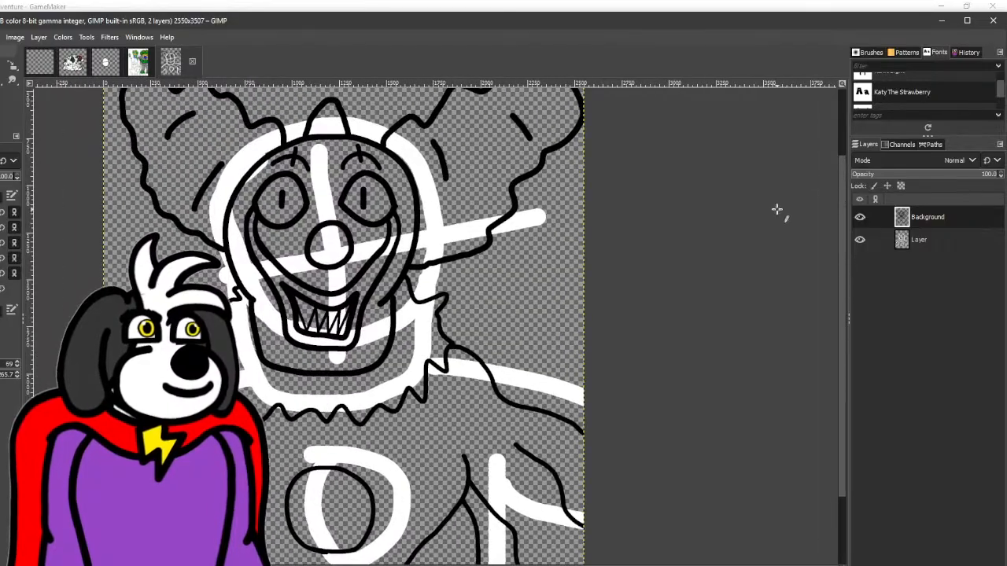
{"action": "left_click", "coordinate": [860, 240]}
{"action": "scroll", "coordinate": [391, 354], "scroll_direction": "down", "scroll_amount": 2, "text": "ctrl"}
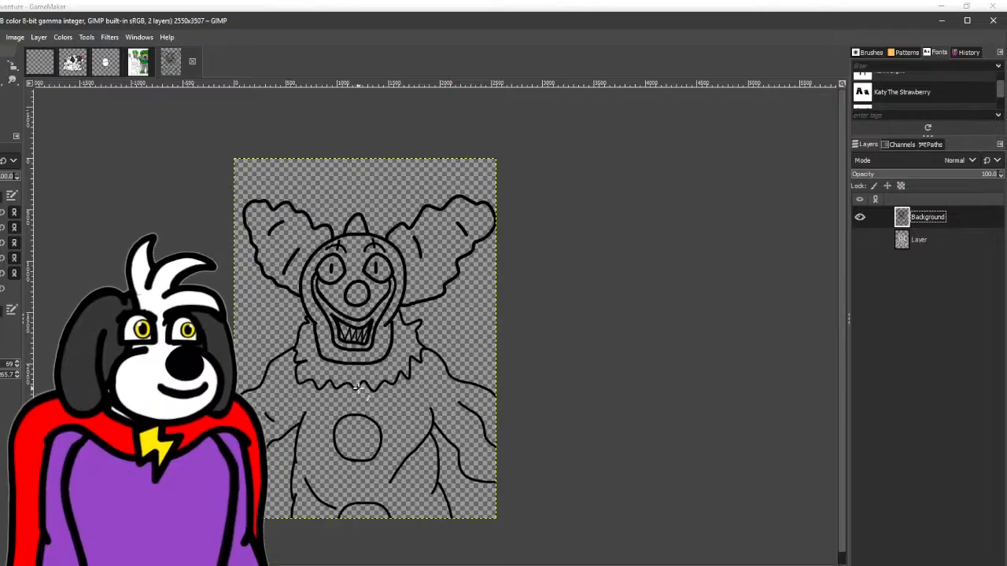
{"action": "scroll", "coordinate": [298, 209], "scroll_direction": "up", "scroll_amount": 3}
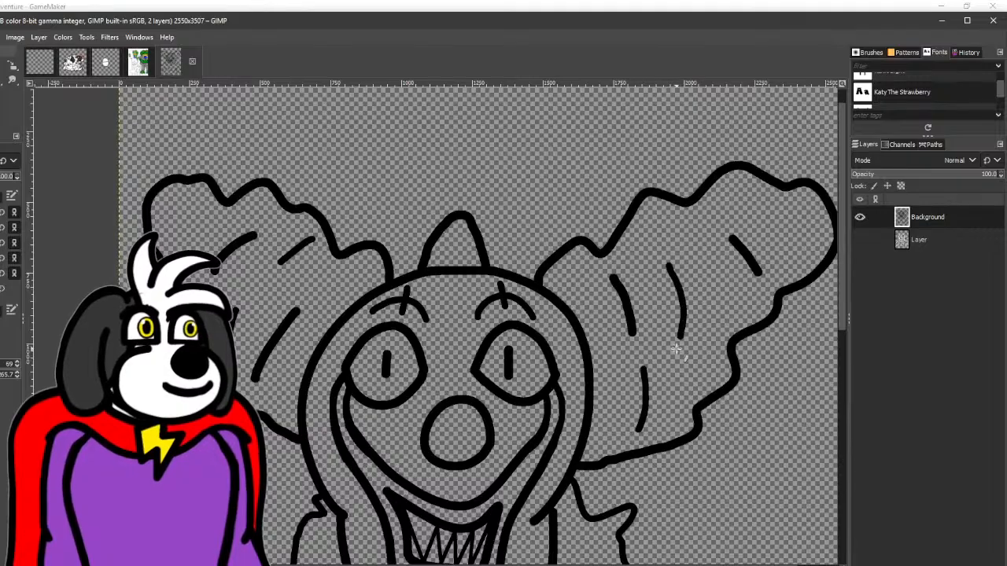
- Ink a slanted fold line beneath the collar on each side of the chest
{"action": "scroll", "coordinate": [674, 346], "scroll_direction": "down", "scroll_amount": 5}
{"action": "scroll", "coordinate": [447, 359], "scroll_direction": "right", "scroll_amount": 1}
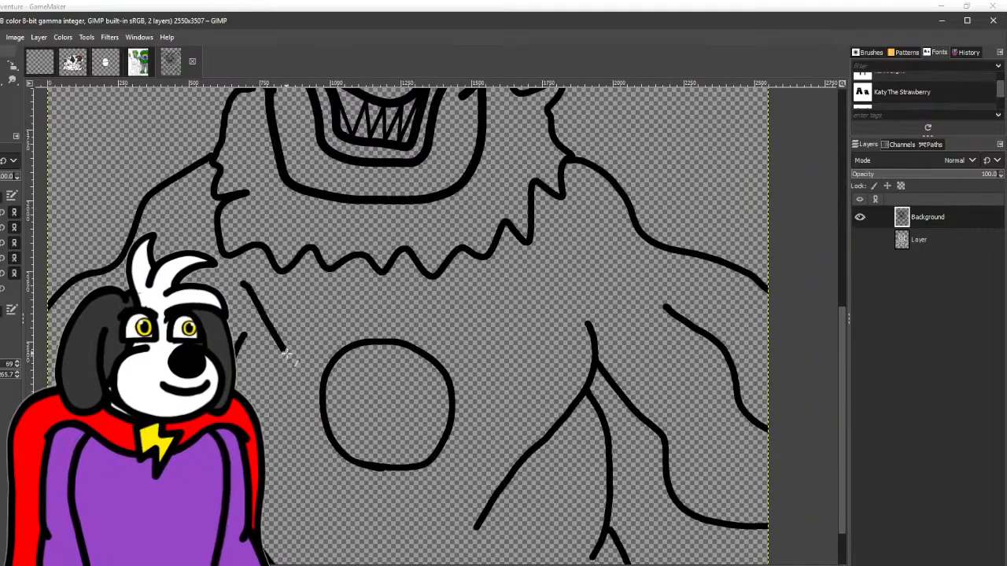
{"action": "left_click_drag", "start_coordinate": [594, 240], "coordinate": [532, 301]}
- Ink four short slanted shading lines along the lower right edge of the chest button
{"action": "scroll", "coordinate": [477, 162], "scroll_direction": "down", "scroll_amount": 5}
{"action": "scroll", "coordinate": [429, 240], "scroll_direction": "up", "scroll_amount": 1}
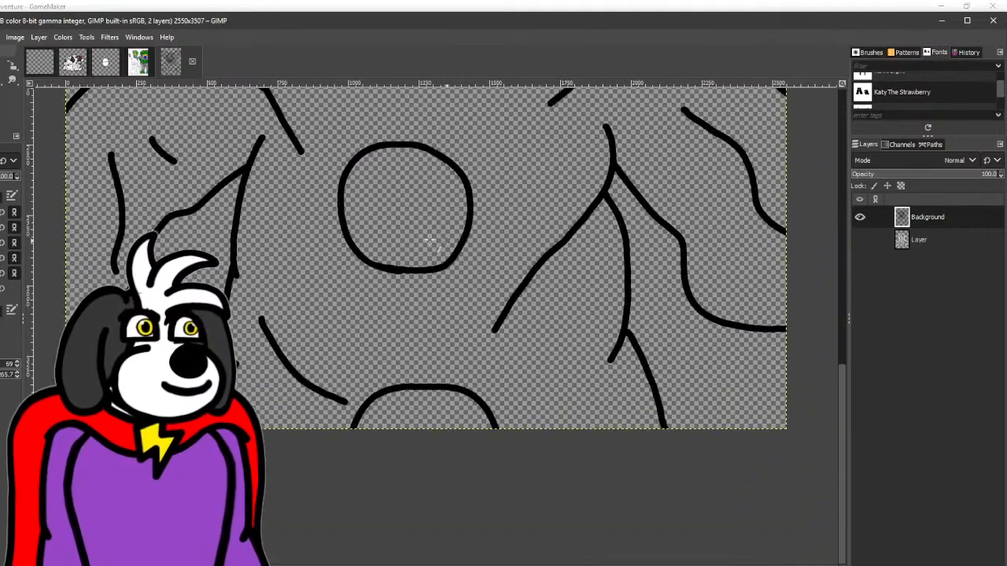
{"action": "left_click_drag", "start_coordinate": [394, 239], "coordinate": [403, 270]}
{"action": "left_click_drag", "start_coordinate": [417, 223], "coordinate": [437, 269]}
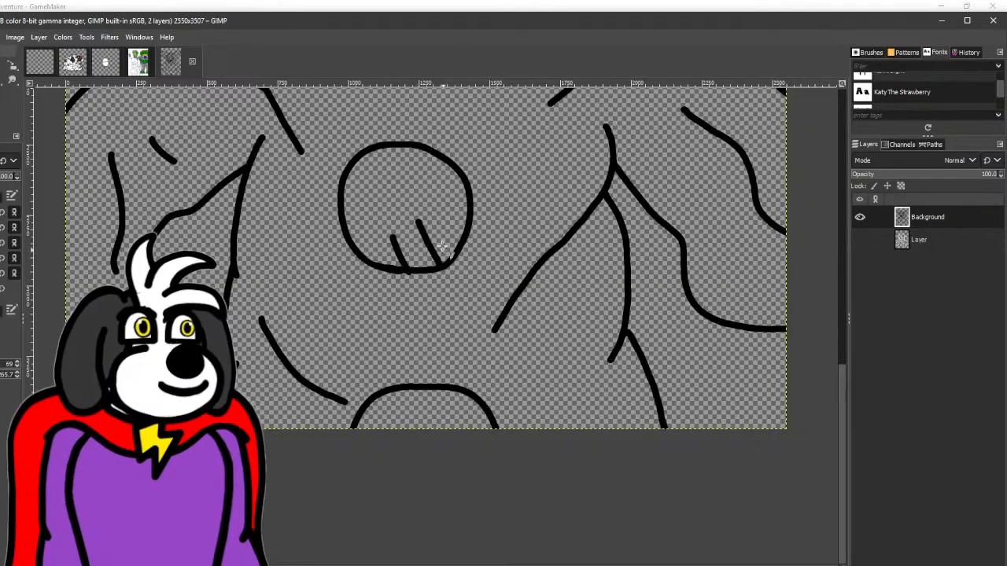
{"action": "left_click_drag", "start_coordinate": [432, 201], "coordinate": [457, 257]}
{"action": "left_click_drag", "start_coordinate": [438, 179], "coordinate": [469, 239]}
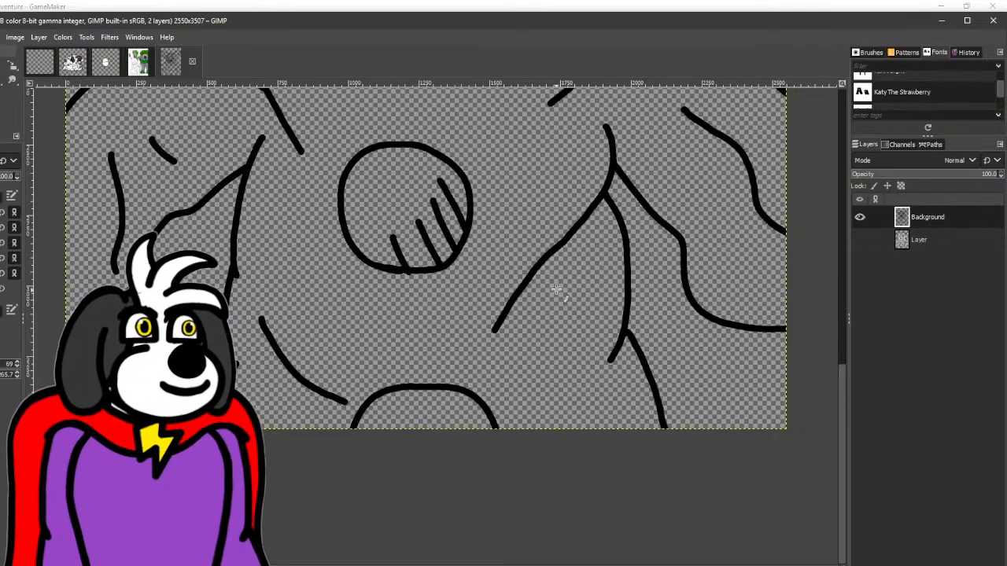
- Add short hatch lines along the diagonal fold on the torso's right side and a crease on the adjacent arm
{"action": "left_click_drag", "start_coordinate": [527, 279], "coordinate": [542, 350]}
{"action": "left_click_drag", "start_coordinate": [555, 252], "coordinate": [562, 311]}
{"action": "mouse_move", "coordinate": [575, 216]}
{"action": "left_mouse_down"}
{"action": "mouse_move", "coordinate": [578, 287]}
{"action": "mouse_move", "coordinate": [424, 386]}
{"action": "left_mouse_up"}
{"action": "mouse_move", "coordinate": [524, 279]}
{"action": "left_mouse_down"}
{"action": "mouse_move", "coordinate": [538, 334]}
{"action": "mouse_move", "coordinate": [677, 524]}
{"action": "left_mouse_up"}
{"action": "left_click_drag", "start_coordinate": [474, 396], "coordinate": [653, 535]}
- Ink three short slanted shading lines inside the lower right edge of the nose
{"action": "left_click_drag", "start_coordinate": [503, 183], "coordinate": [407, 304]}
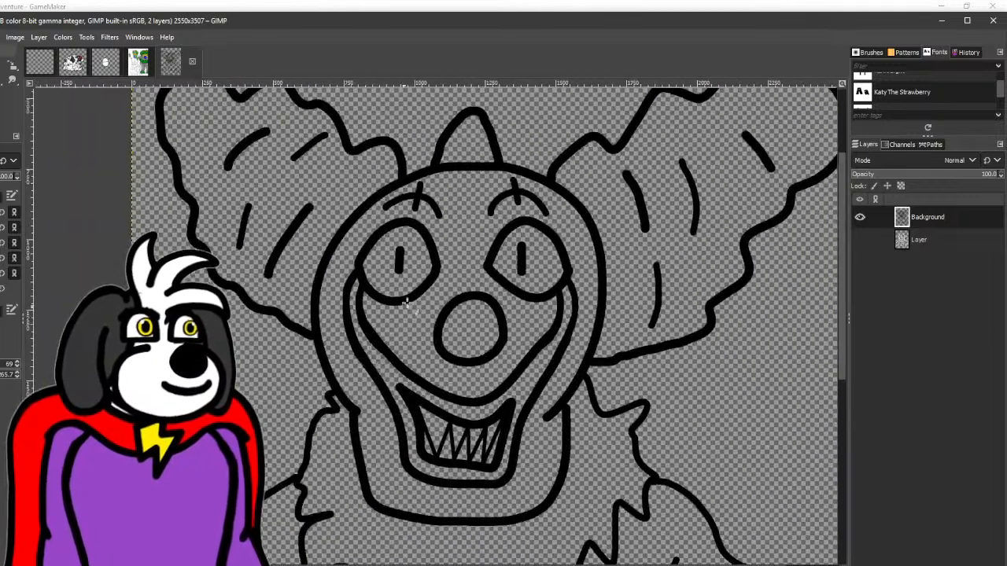
{"action": "scroll", "coordinate": [417, 263], "scroll_direction": "up", "scroll_amount": 3}
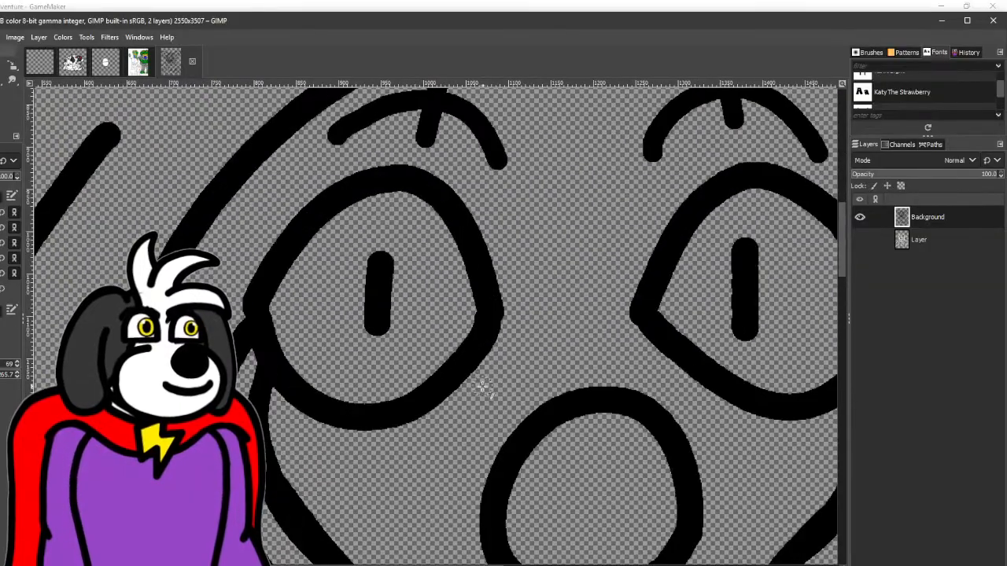
{"action": "scroll", "coordinate": [483, 387], "scroll_direction": "down", "scroll_amount": 5}
{"action": "left_click_drag", "start_coordinate": [492, 348], "coordinate": [513, 369]}
{"action": "left_click_drag", "start_coordinate": [533, 332], "coordinate": [553, 363]}
{"action": "left_click_drag", "start_coordinate": [560, 291], "coordinate": [586, 354]}
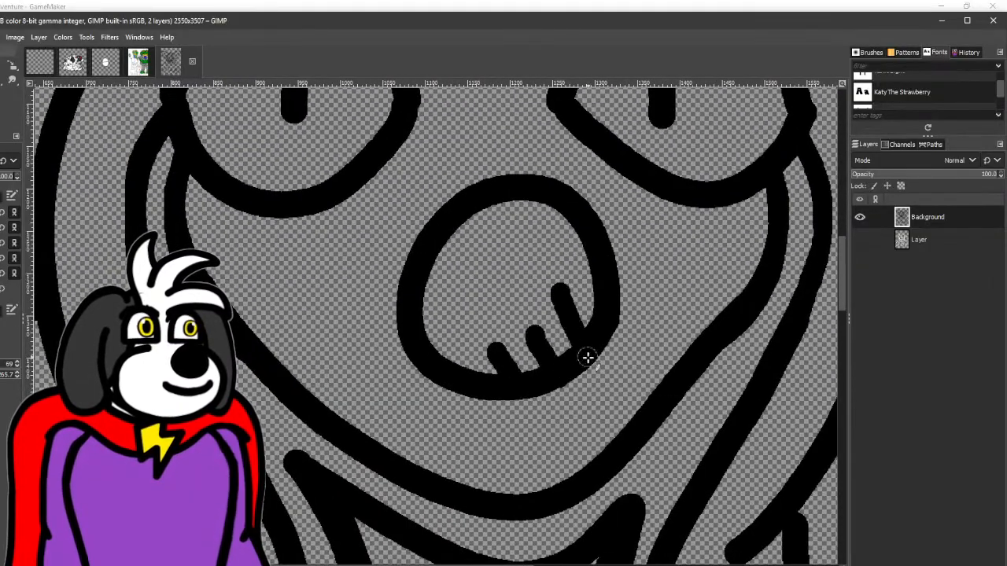
- Ink a row of short slanted shading lines along the right side of the chin and jaw
{"action": "scroll", "coordinate": [588, 358], "scroll_direction": "down", "scroll_amount": 5}
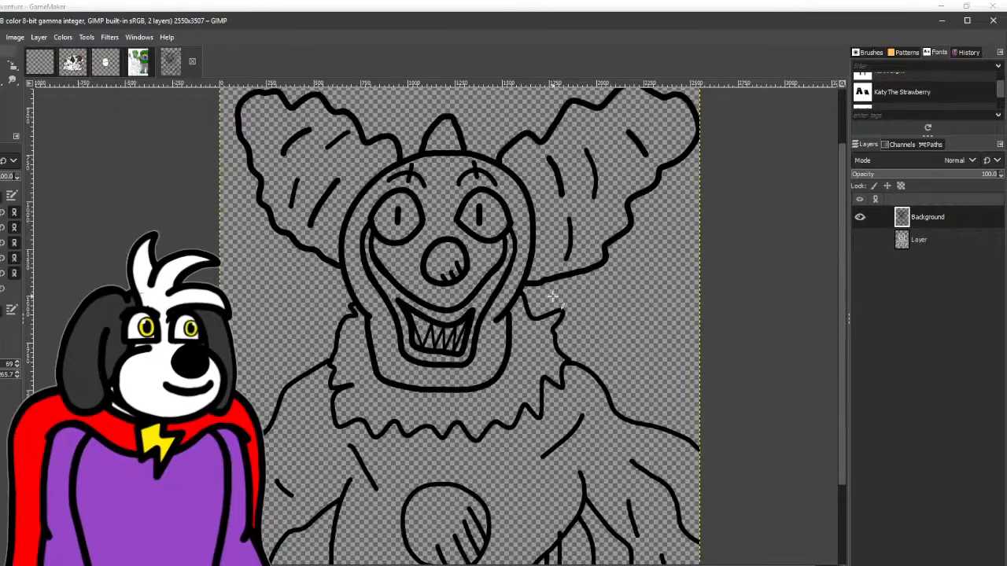
{"action": "left_click_drag", "start_coordinate": [553, 296], "coordinate": [466, 344]}
{"action": "scroll", "coordinate": [249, 186], "scroll_direction": "up", "scroll_amount": 3}
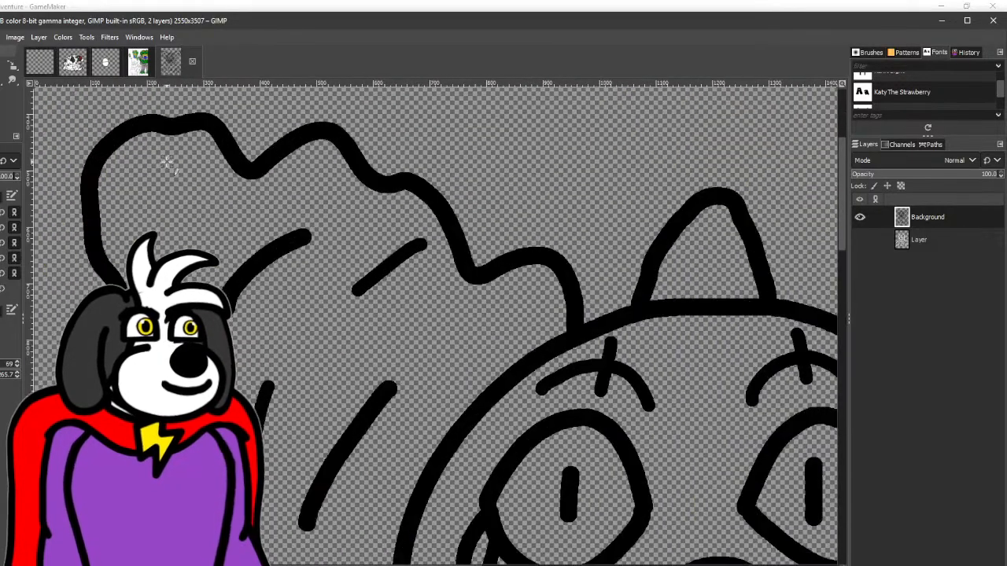
{"action": "scroll", "coordinate": [169, 163], "scroll_direction": "down", "scroll_amount": 10}
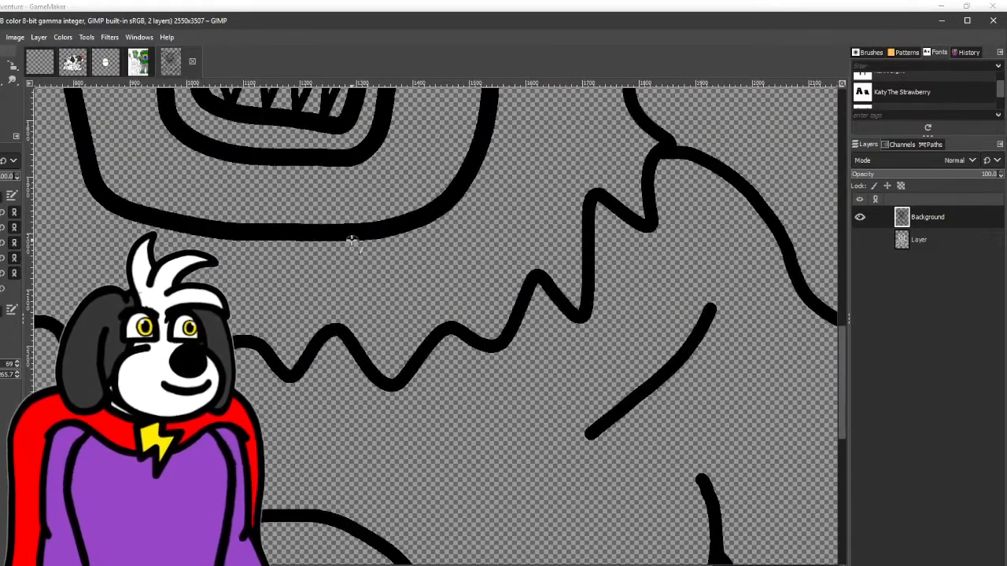
{"action": "left_click_drag", "start_coordinate": [331, 198], "coordinate": [351, 230]}
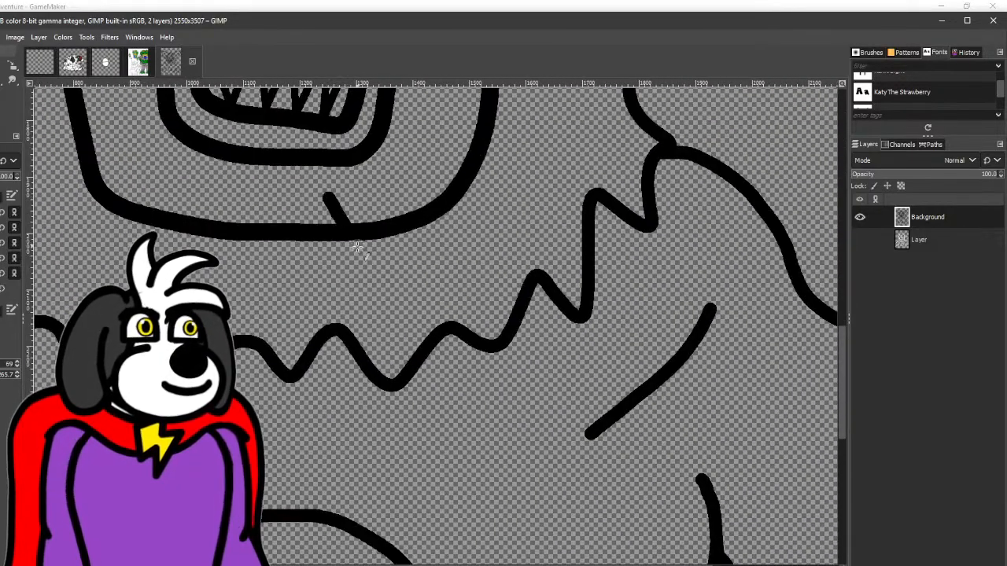
{"action": "left_click_drag", "start_coordinate": [375, 177], "coordinate": [396, 219]}
{"action": "left_click_drag", "start_coordinate": [419, 198], "coordinate": [341, 434]}
{"action": "left_click_drag", "start_coordinate": [334, 361], "coordinate": [368, 429]}
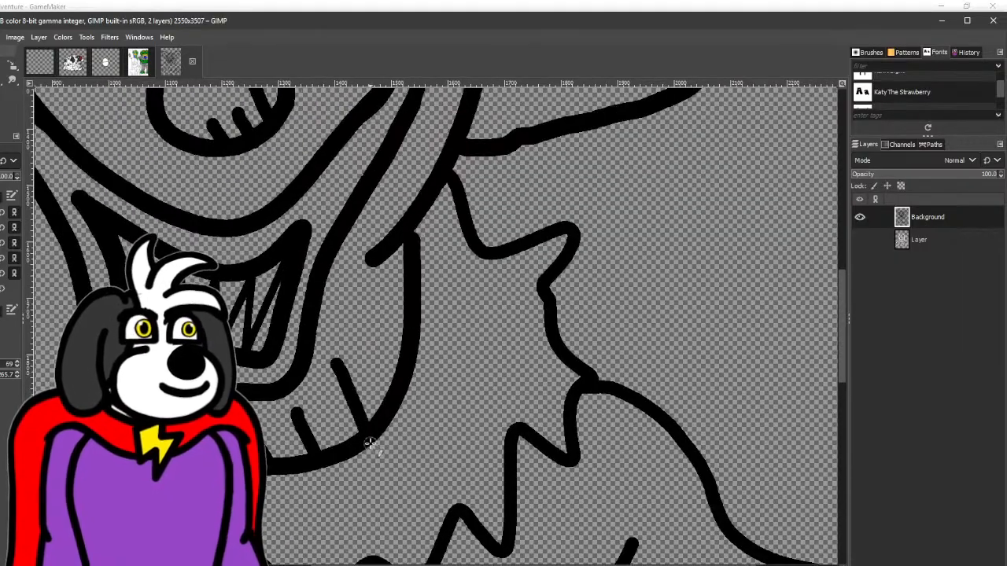
{"action": "left_click_drag", "start_coordinate": [360, 304], "coordinate": [398, 381]}
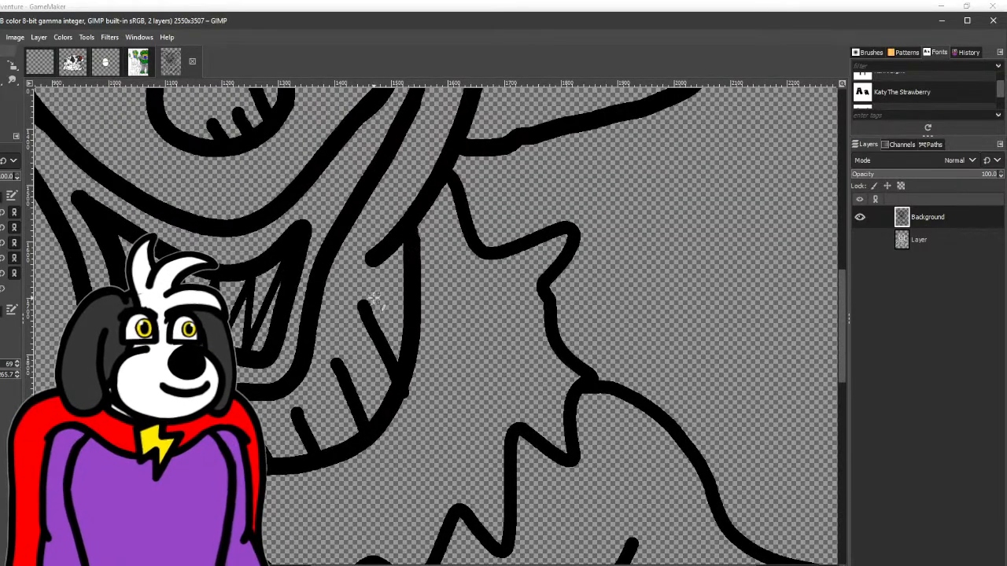
{"action": "scroll", "coordinate": [397, 291], "scroll_direction": "down", "scroll_amount": 4}
- Ink additional curved strand lines throughout the right hair puff and two short marks inside the tuft on top of the head
{"action": "scroll", "coordinate": [440, 249], "scroll_direction": "up", "scroll_amount": 3}
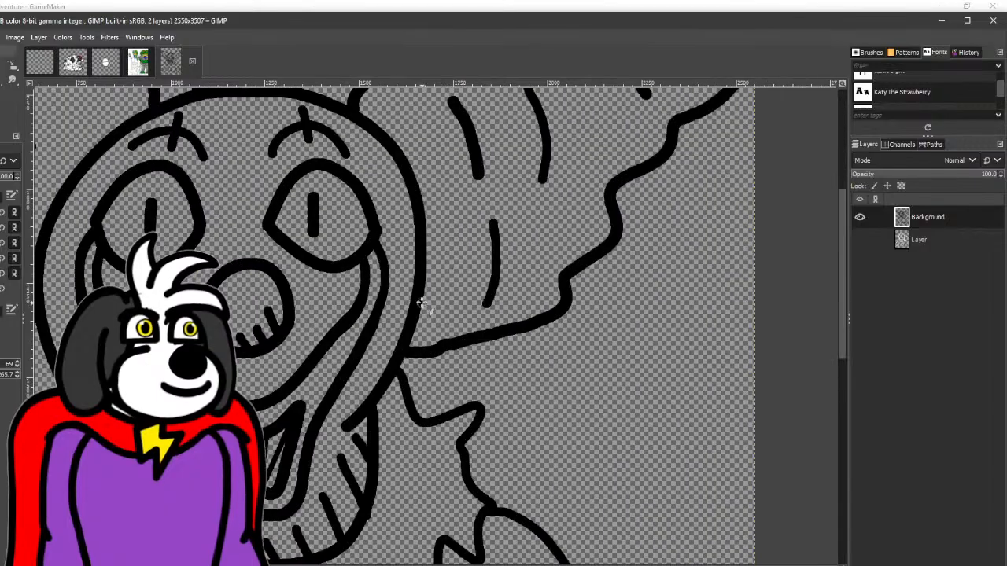
{"action": "left_click_drag", "start_coordinate": [535, 238], "coordinate": [527, 303]}
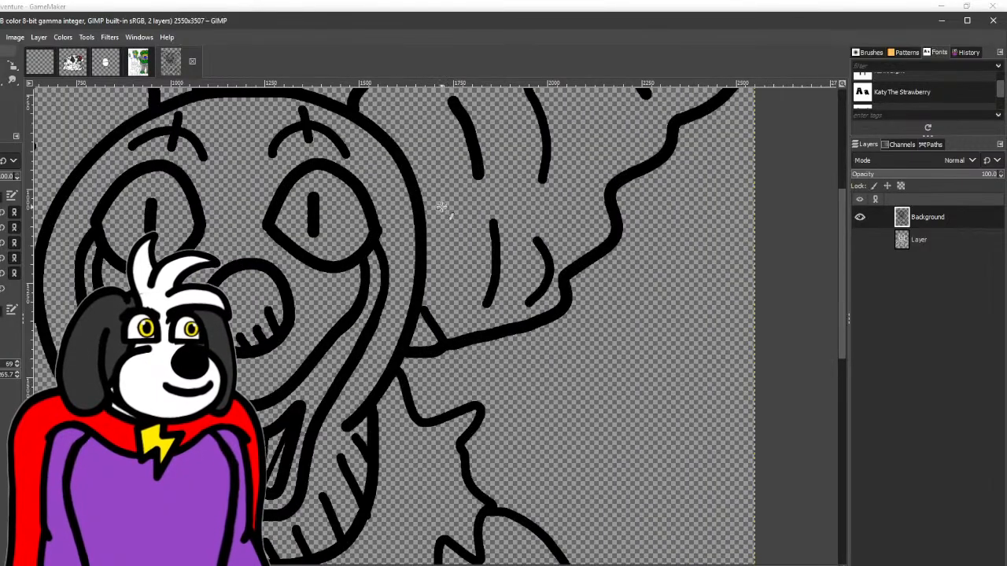
{"action": "left_click_drag", "start_coordinate": [440, 207], "coordinate": [469, 274]}
{"action": "left_click_drag", "start_coordinate": [479, 241], "coordinate": [390, 447]}
{"action": "left_click_drag", "start_coordinate": [312, 285], "coordinate": [337, 316]}
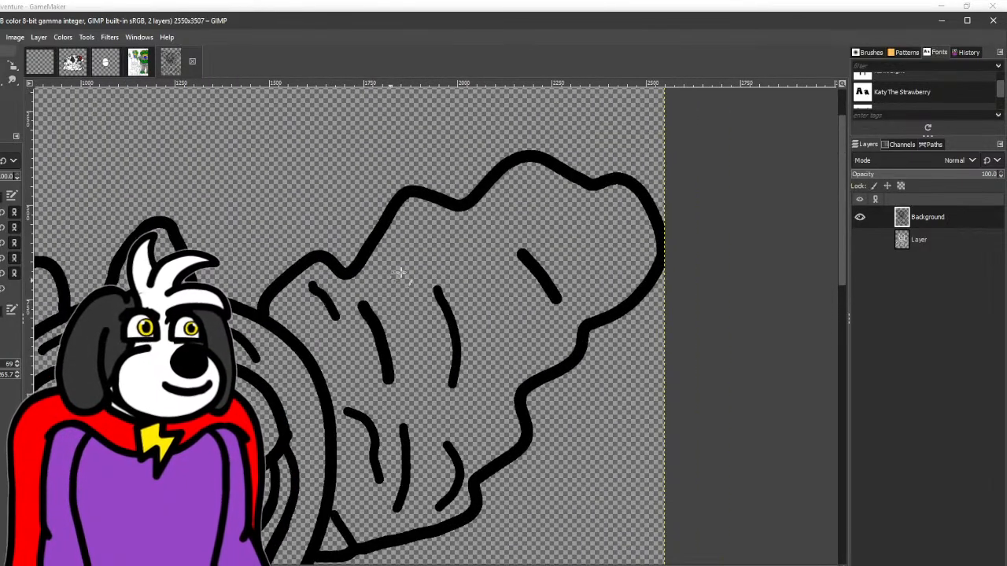
{"action": "left_click_drag", "start_coordinate": [401, 244], "coordinate": [476, 272]}
{"action": "mouse_move", "coordinate": [533, 207]}
{"action": "left_mouse_down"}
{"action": "mouse_move", "coordinate": [583, 199]}
{"action": "mouse_move", "coordinate": [594, 223]}
{"action": "left_mouse_up"}
{"action": "left_click_drag", "start_coordinate": [509, 302], "coordinate": [499, 375]}
{"action": "left_click_drag", "start_coordinate": [390, 351], "coordinate": [550, 352]}
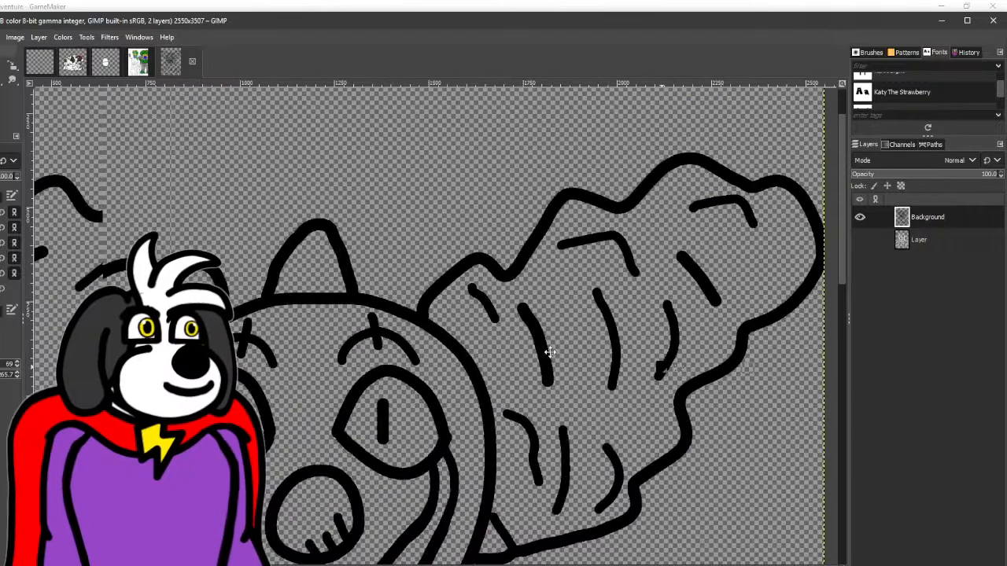
{"action": "left_click_drag", "start_coordinate": [346, 283], "coordinate": [326, 181]}
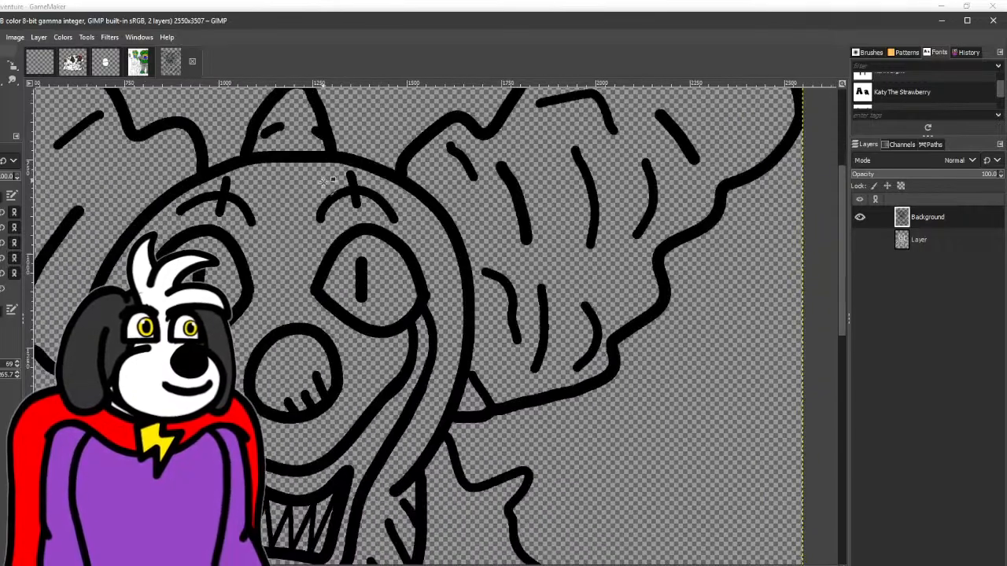
- Extend the chin shading with two more short slanted lines toward the left side of the jaw
{"action": "scroll", "coordinate": [203, 242], "scroll_direction": "down", "scroll_amount": 2}
{"action": "left_click_drag", "start_coordinate": [235, 329], "coordinate": [351, 197]}
{"action": "scroll", "coordinate": [323, 290], "scroll_direction": "up", "scroll_amount": 2}
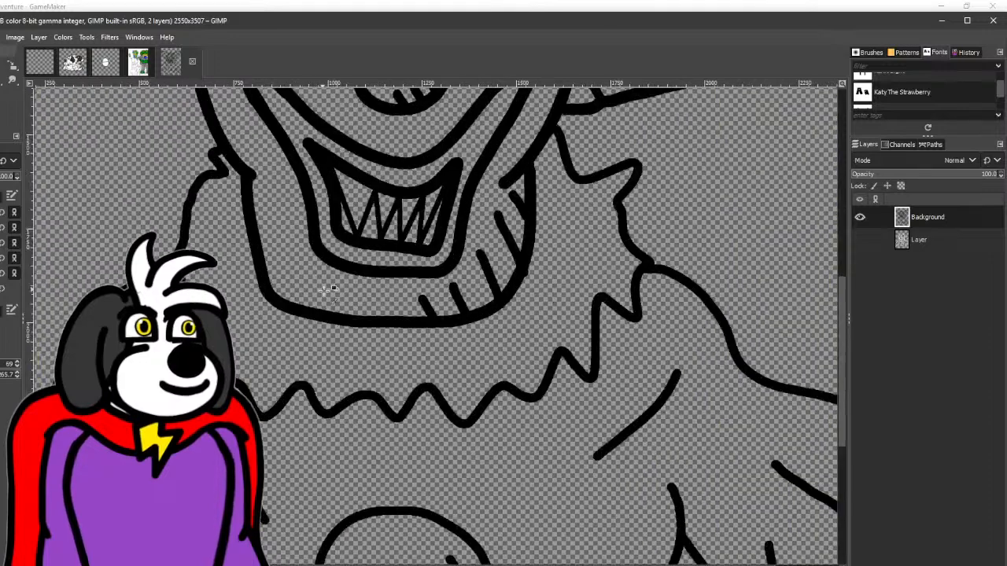
{"action": "scroll", "coordinate": [330, 290], "scroll_direction": "up", "scroll_amount": 1}
{"action": "scroll", "coordinate": [302, 346], "scroll_direction": "down", "scroll_amount": 3}
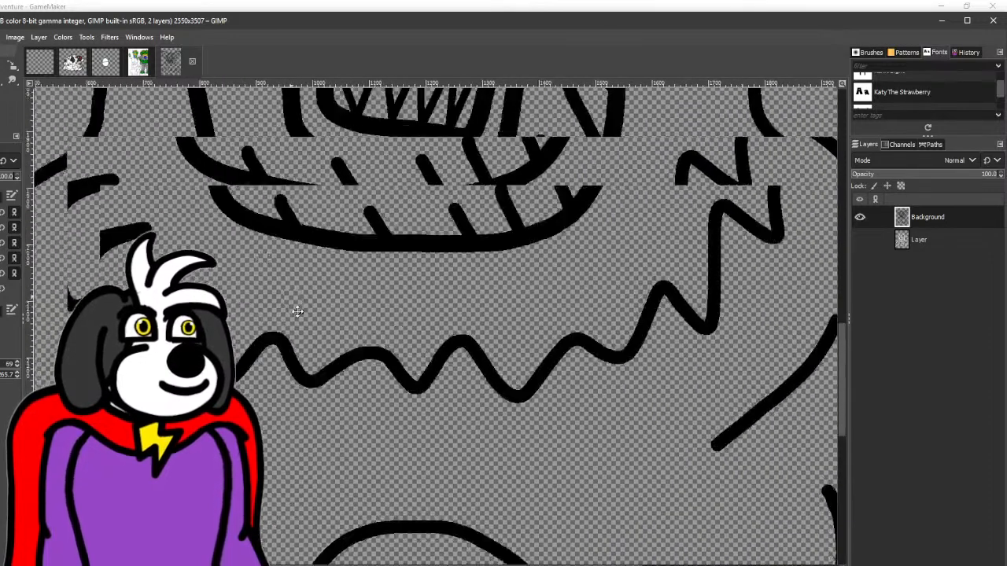
{"action": "left_click_drag", "start_coordinate": [297, 312], "coordinate": [336, 376]}
- Ink short fold lines across the ruffled collar, from its left side beneath the chin to its right side
{"action": "left_click_drag", "start_coordinate": [193, 173], "coordinate": [187, 234]}
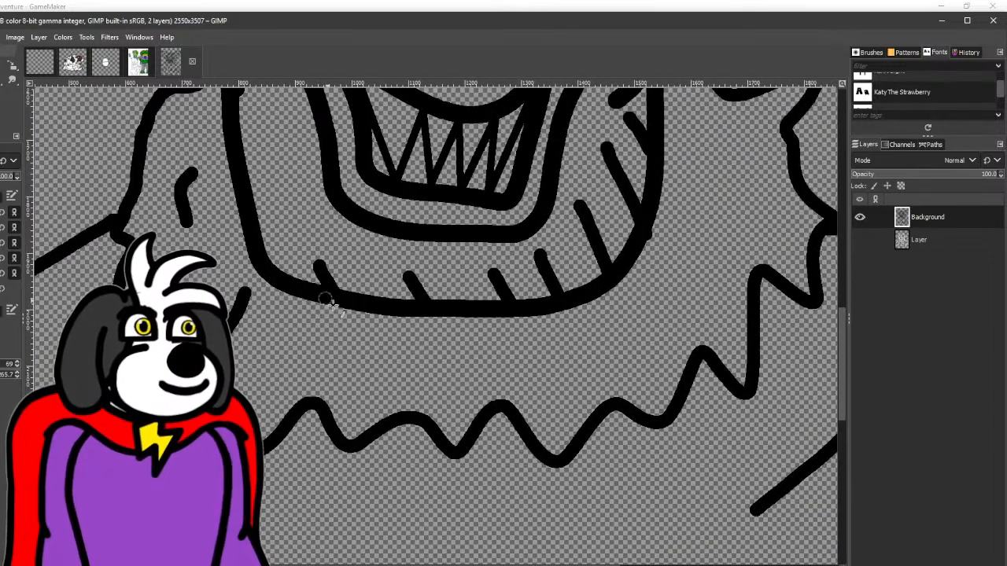
{"action": "left_click_drag", "start_coordinate": [324, 296], "coordinate": [366, 344]}
{"action": "left_click_drag", "start_coordinate": [415, 318], "coordinate": [458, 364]}
{"action": "mouse_move", "coordinate": [586, 302]}
{"action": "left_mouse_down"}
{"action": "mouse_move", "coordinate": [598, 315]}
{"action": "mouse_move", "coordinate": [276, 331]}
{"action": "left_mouse_up"}
{"action": "mouse_move", "coordinate": [374, 145]}
{"action": "left_mouse_down"}
{"action": "mouse_move", "coordinate": [399, 190]}
{"action": "mouse_move", "coordinate": [361, 189]}
{"action": "mouse_move", "coordinate": [390, 232]}
{"action": "left_mouse_up"}
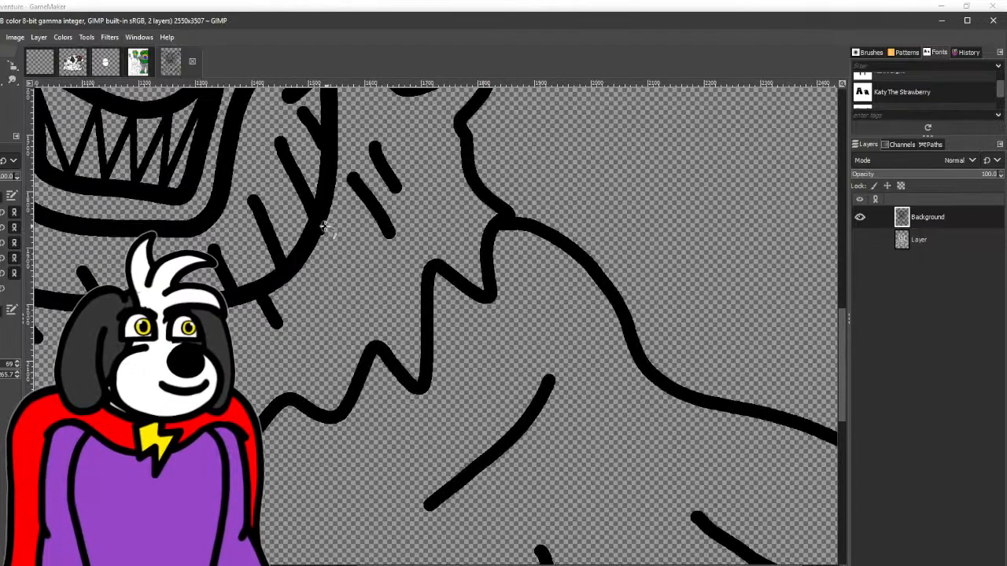
{"action": "left_click_drag", "start_coordinate": [324, 225], "coordinate": [340, 273]}
- Ink a short slanted fold line on the right upper arm, just beside the armpit crease
{"action": "left_click_drag", "start_coordinate": [618, 482], "coordinate": [463, 285]}
{"action": "left_click_drag", "start_coordinate": [431, 332], "coordinate": [452, 441]}
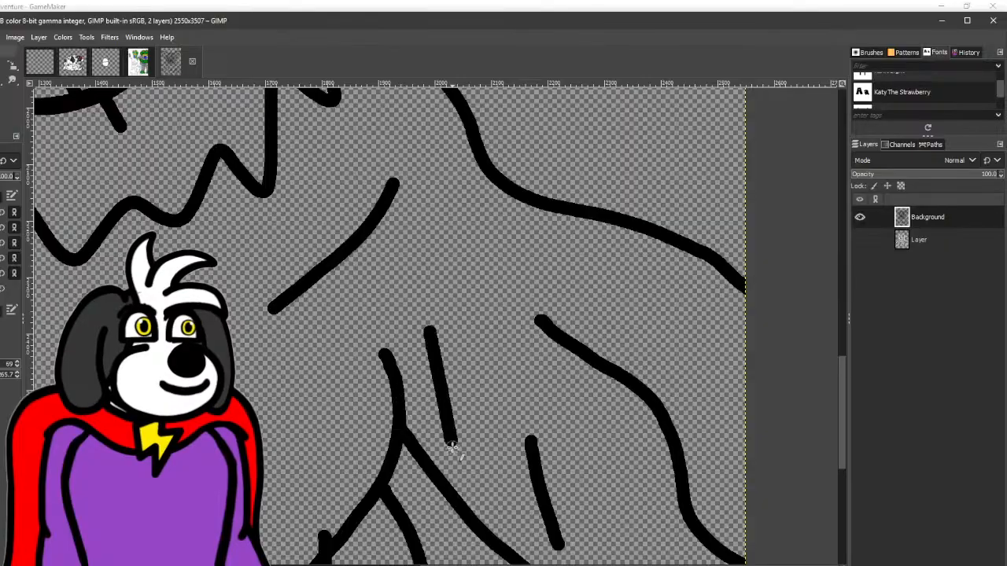
{"action": "mouse_move", "coordinate": [609, 562]}
{"action": "left_mouse_down"}
{"action": "mouse_move", "coordinate": [419, 276]}
{"action": "mouse_move", "coordinate": [395, 336]}
{"action": "mouse_move", "coordinate": [403, 346]}
{"action": "mouse_move", "coordinate": [510, 331]}
{"action": "left_mouse_up"}
{"action": "scroll", "coordinate": [405, 346], "scroll_direction": "down", "scroll_amount": 4}
{"action": "scroll", "coordinate": [244, 258], "scroll_direction": "up", "scroll_amount": 3}
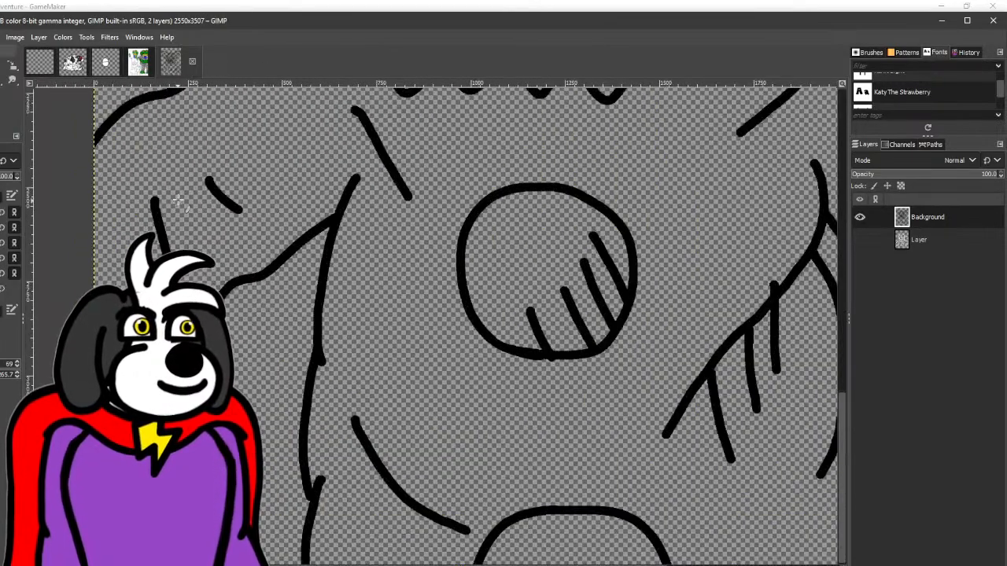
- Ink short, nearly vertical fold lines along the left sleeve
{"action": "left_click_drag", "start_coordinate": [178, 199], "coordinate": [179, 251]}
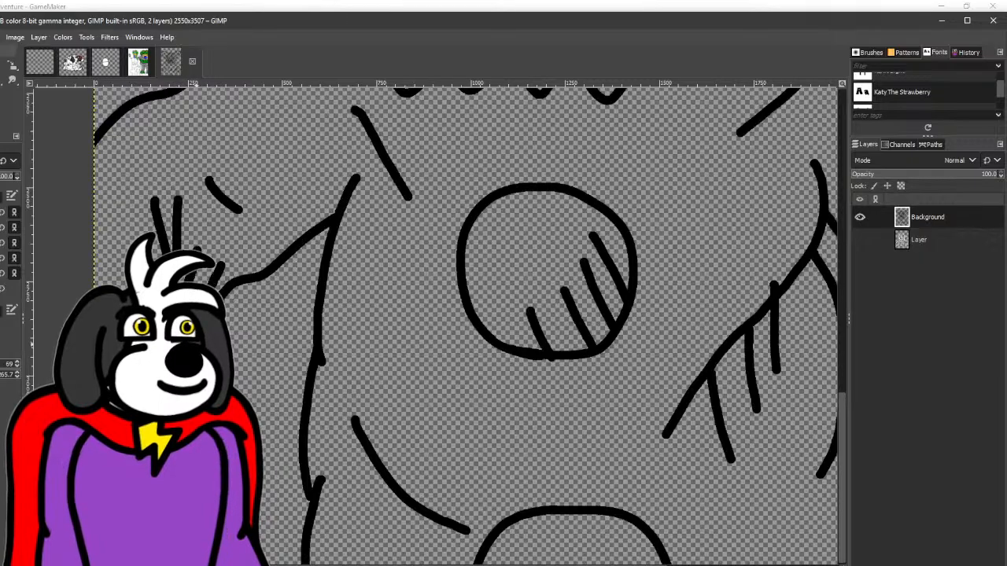
{"action": "left_click_drag", "start_coordinate": [225, 319], "coordinate": [362, 180]}
{"action": "left_click_drag", "start_coordinate": [261, 210], "coordinate": [256, 272]}
{"action": "left_click_drag", "start_coordinate": [137, 274], "coordinate": [0, 252]}
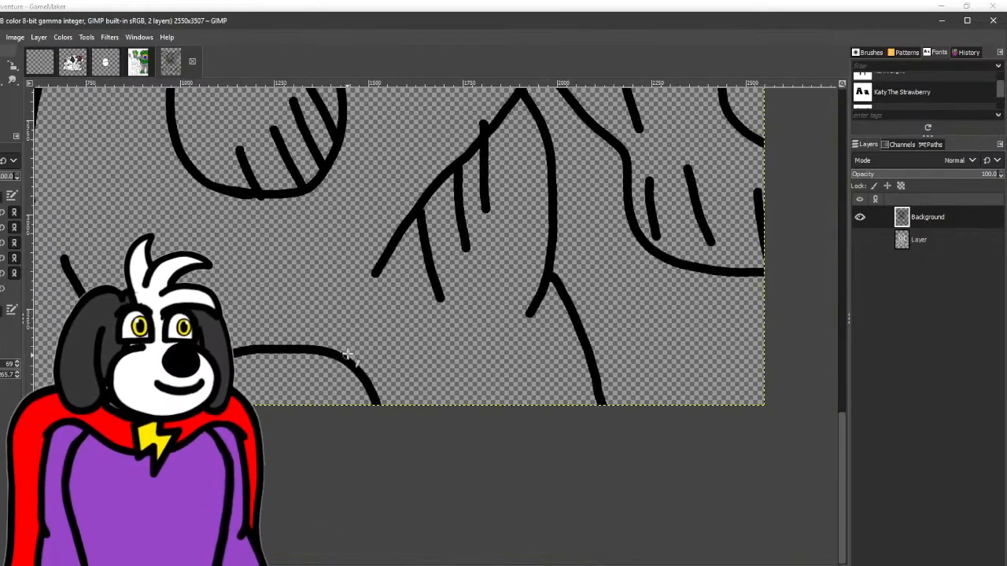
- Ink short slanted shading lines on the torso, at its lower right and along its left side
{"action": "left_click_drag", "start_coordinate": [454, 351], "coordinate": [477, 407]}
{"action": "left_click_drag", "start_coordinate": [522, 373], "coordinate": [556, 443]}
{"action": "mouse_move", "coordinate": [0, 340]}
{"action": "left_mouse_down"}
{"action": "mouse_move", "coordinate": [279, 380]}
{"action": "mouse_move", "coordinate": [378, 448]}
{"action": "left_mouse_up"}
{"action": "left_click_drag", "start_coordinate": [369, 377], "coordinate": [417, 454]}
{"action": "left_click_drag", "start_coordinate": [413, 197], "coordinate": [283, 436]}
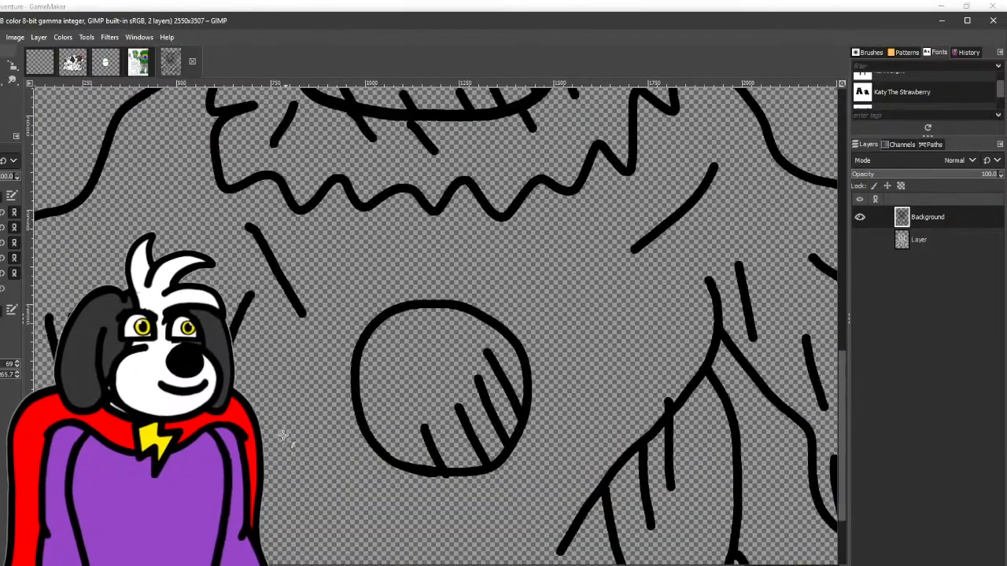
- Extend the ruffled collar's zigzag points inward with short fold lines on its right and upper left sides
{"action": "mouse_move", "coordinate": [521, 174]}
{"action": "left_mouse_down"}
{"action": "mouse_move", "coordinate": [454, 399]}
{"action": "mouse_move", "coordinate": [429, 351]}
{"action": "mouse_move", "coordinate": [496, 393]}
{"action": "mouse_move", "coordinate": [502, 412]}
{"action": "left_mouse_up"}
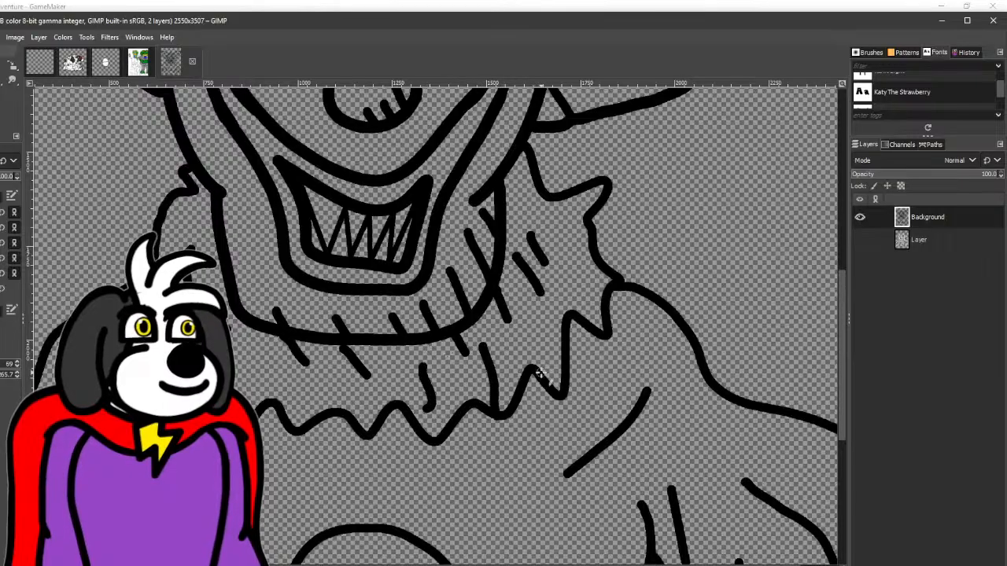
{"action": "left_click_drag", "start_coordinate": [542, 376], "coordinate": [494, 337]}
{"action": "left_click_drag", "start_coordinate": [570, 316], "coordinate": [541, 308]}
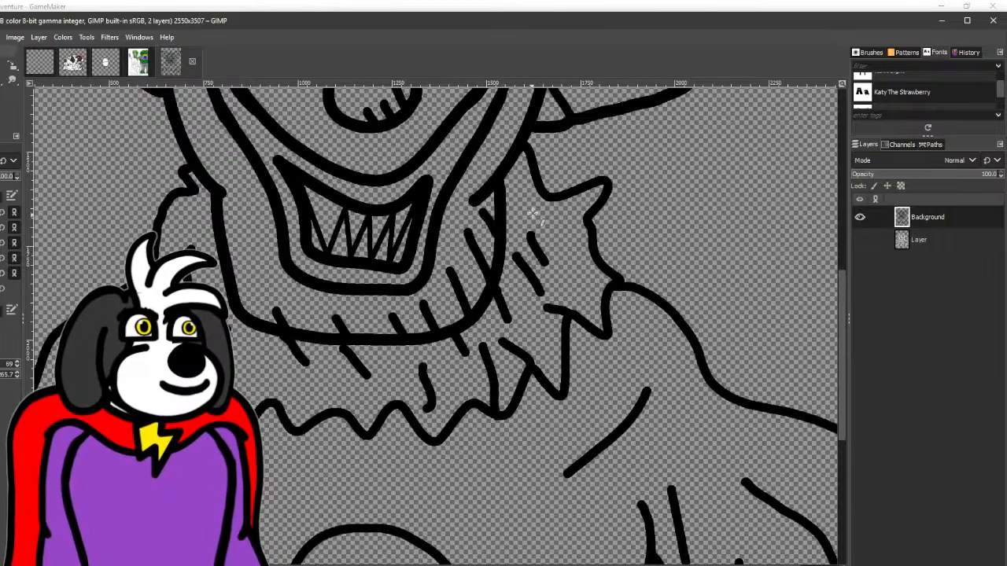
{"action": "left_click_drag", "start_coordinate": [542, 197], "coordinate": [532, 208]}
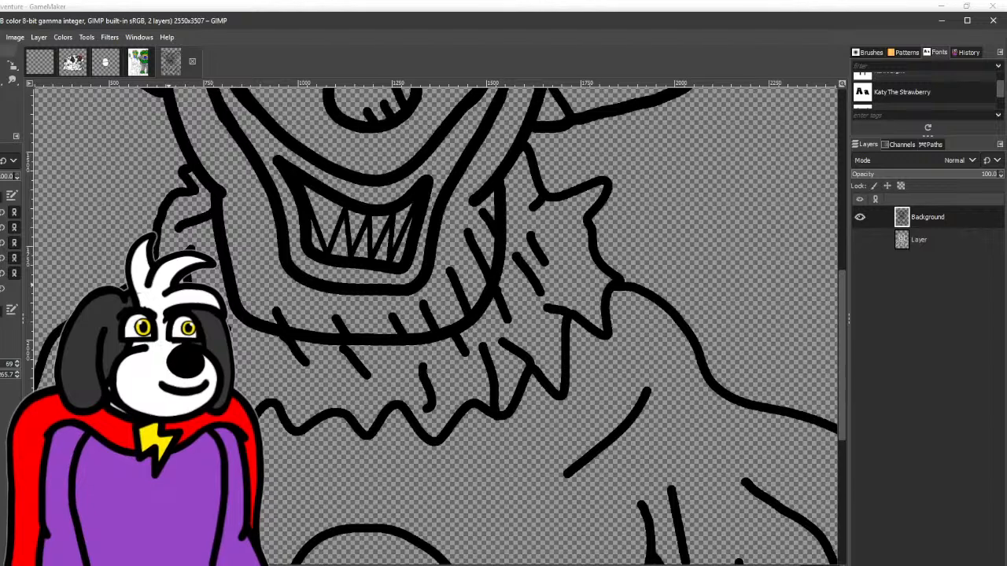
{"action": "scroll", "coordinate": [226, 272], "scroll_direction": "down", "scroll_amount": 4}
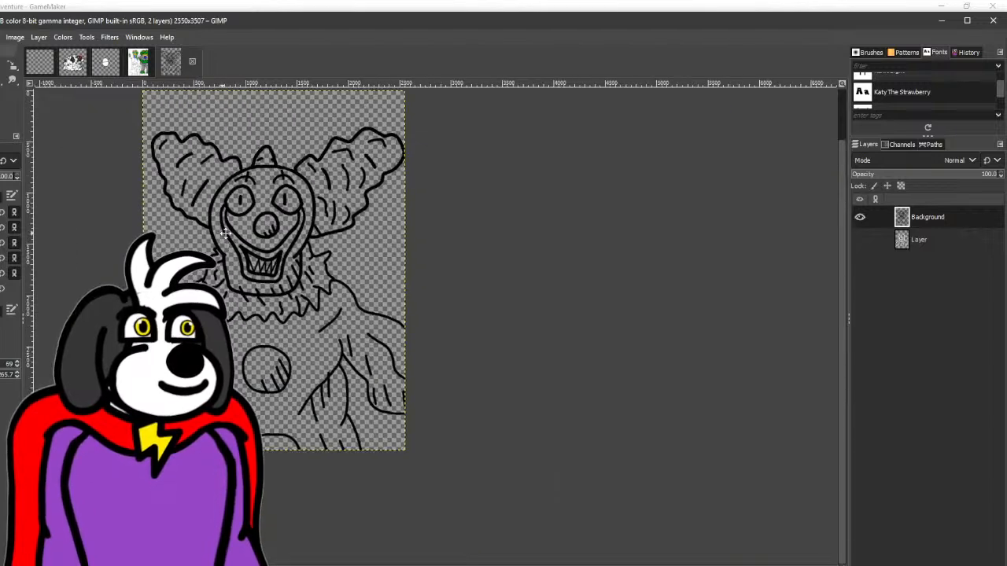
- Ink more curved strand lines in the gaps of the left and right hair puffs
{"action": "mouse_move", "coordinate": [225, 263]}
{"action": "left_mouse_down"}
{"action": "mouse_move", "coordinate": [278, 322]}
{"action": "mouse_move", "coordinate": [280, 302]}
{"action": "left_mouse_up"}
{"action": "scroll", "coordinate": [234, 214], "scroll_direction": "up", "scroll_amount": 3}
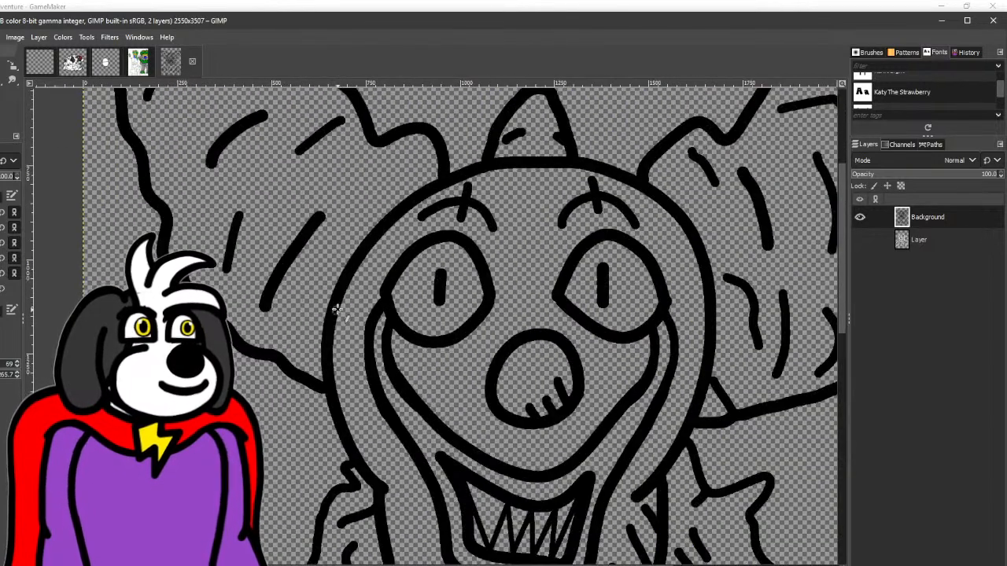
{"action": "left_click_drag", "start_coordinate": [367, 202], "coordinate": [405, 173]}
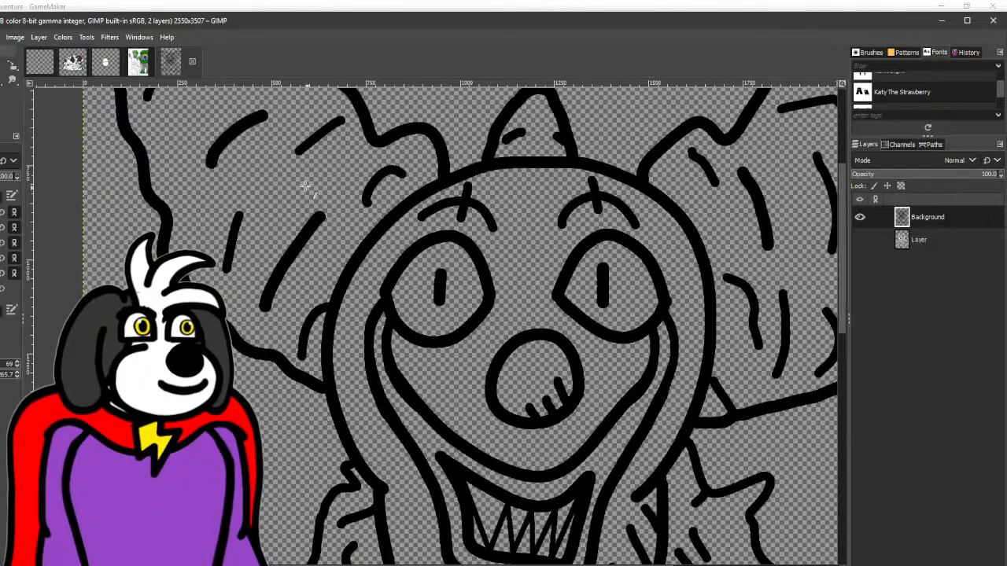
{"action": "left_click_drag", "start_coordinate": [307, 187], "coordinate": [268, 258]}
{"action": "scroll", "coordinate": [177, 228], "scroll_direction": "up", "scroll_amount": 3}
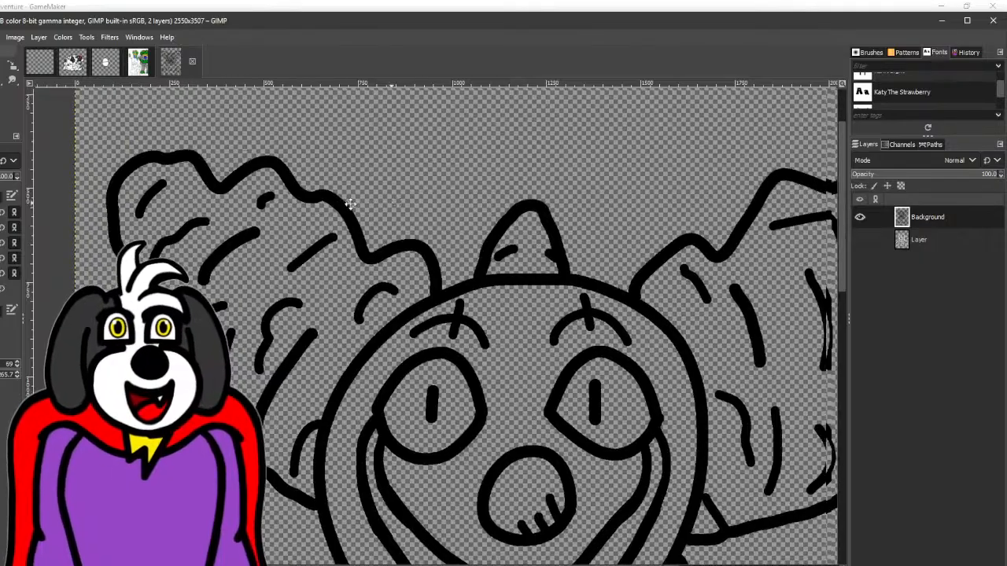
{"action": "scroll", "coordinate": [438, 259], "scroll_direction": "right", "scroll_amount": 5}
{"action": "left_click_drag", "start_coordinate": [498, 246], "coordinate": [553, 297]}
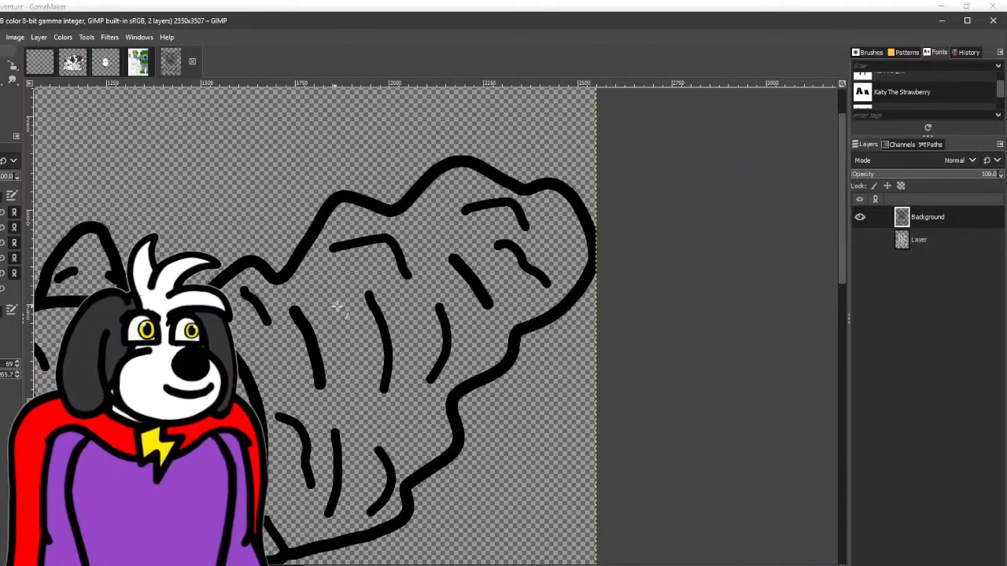
{"action": "scroll", "coordinate": [354, 417], "scroll_direction": "down", "scroll_amount": 3}
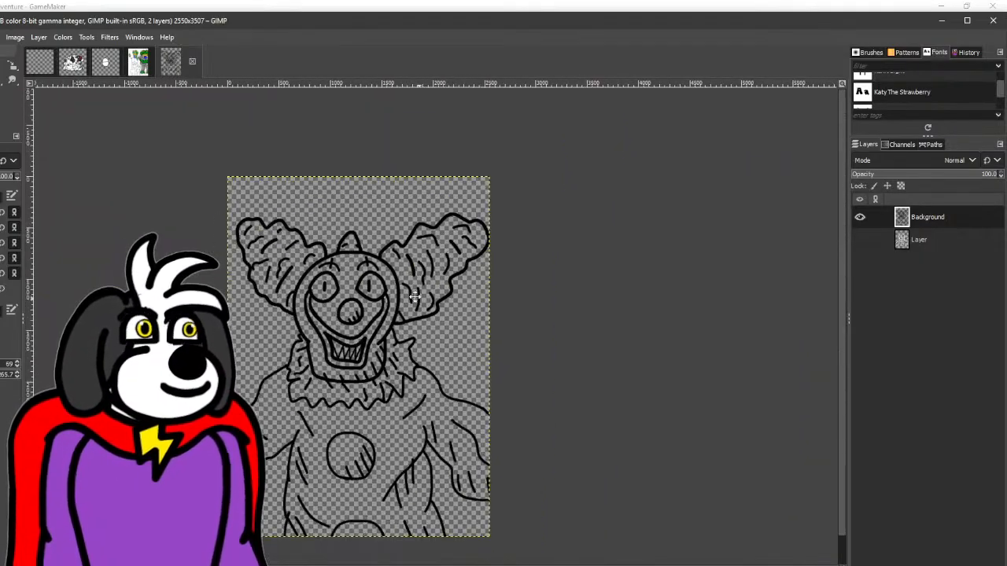
- Ink short slanted lines hanging beneath the scalloped lower edge of the collar, across its middle
{"action": "left_click_drag", "start_coordinate": [415, 296], "coordinate": [387, 285]}
{"action": "left_click_drag", "start_coordinate": [343, 422], "coordinate": [370, 404]}
{"action": "scroll", "coordinate": [354, 397], "scroll_direction": "up", "scroll_amount": 2}
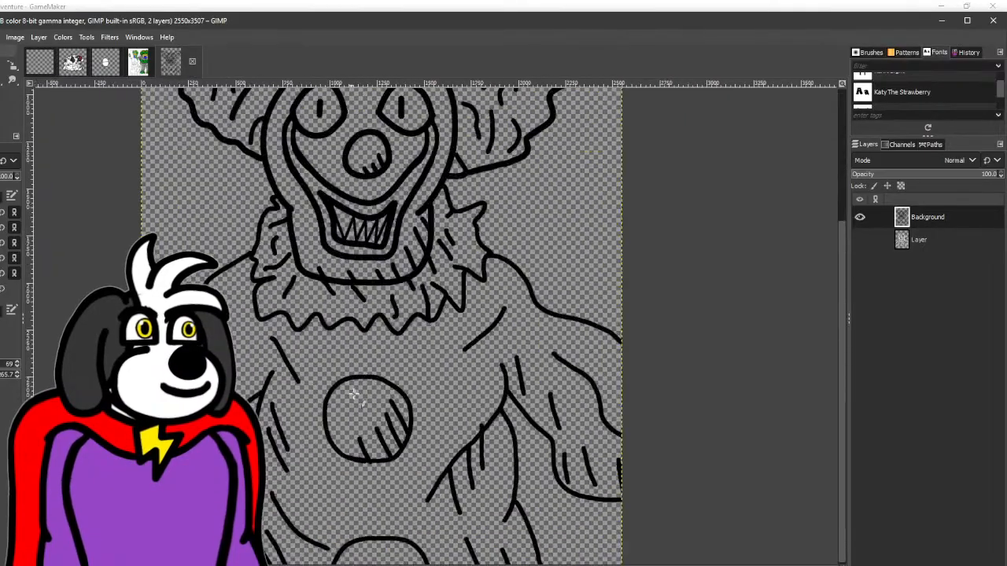
{"action": "scroll", "coordinate": [291, 323], "scroll_direction": "up", "scroll_amount": 1}
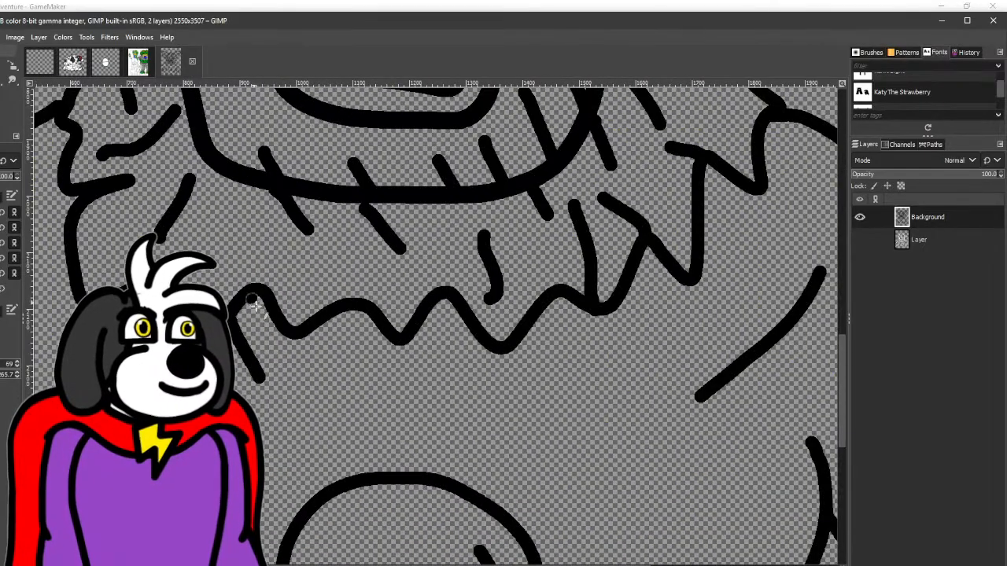
{"action": "mouse_move", "coordinate": [254, 306]}
{"action": "left_mouse_down"}
{"action": "mouse_move", "coordinate": [310, 332]}
{"action": "mouse_move", "coordinate": [423, 326]}
{"action": "mouse_move", "coordinate": [453, 342]}
{"action": "mouse_move", "coordinate": [464, 329]}
{"action": "mouse_move", "coordinate": [549, 356]}
{"action": "left_mouse_up"}
{"action": "left_click_drag", "start_coordinate": [556, 299], "coordinate": [568, 324]}
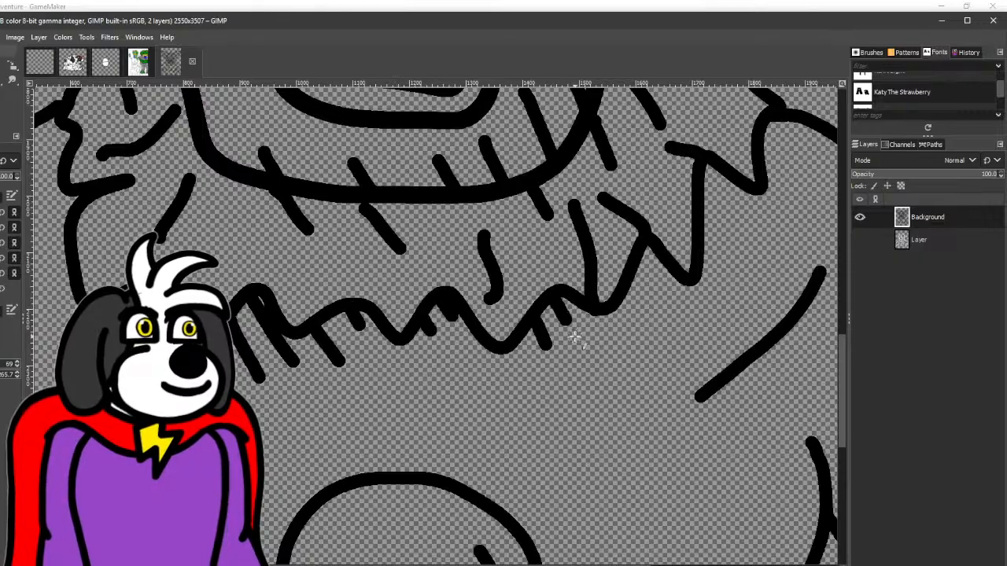
- Continue the short hanging shadow lines beneath the collar's zigzag edge up its right side
{"action": "left_click_drag", "start_coordinate": [674, 291], "coordinate": [281, 359]}
{"action": "scroll", "coordinate": [278, 359], "scroll_direction": "up", "scroll_amount": 3}
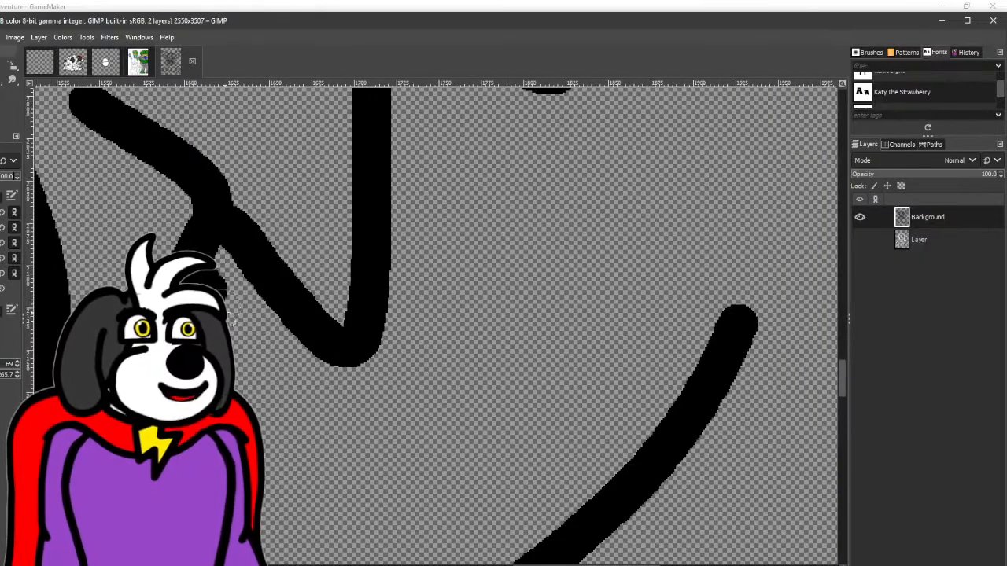
{"action": "left_click_drag", "start_coordinate": [258, 313], "coordinate": [142, 387]}
{"action": "left_click_drag", "start_coordinate": [262, 321], "coordinate": [292, 351]}
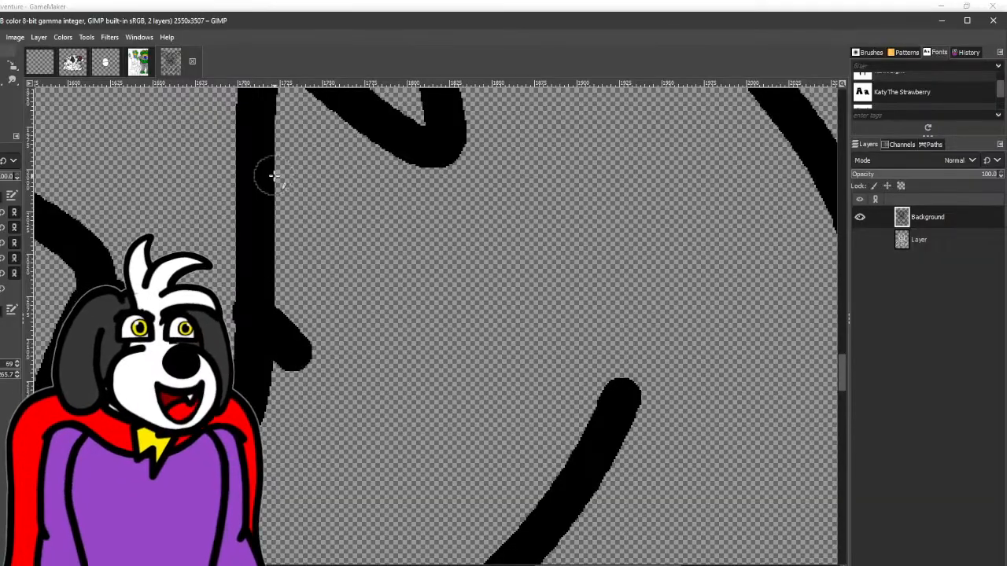
{"action": "left_click_drag", "start_coordinate": [273, 175], "coordinate": [326, 250]}
{"action": "left_click_drag", "start_coordinate": [324, 244], "coordinate": [345, 380]}
{"action": "left_click_drag", "start_coordinate": [296, 224], "coordinate": [378, 289]}
{"action": "scroll", "coordinate": [380, 291], "scroll_direction": "down", "scroll_amount": 4}
- Add two short slanted shadow lines beneath the collar's lower left edge
{"action": "mouse_move", "coordinate": [268, 335]}
{"action": "left_mouse_down"}
{"action": "mouse_move", "coordinate": [477, 319]}
{"action": "mouse_move", "coordinate": [642, 288]}
{"action": "left_mouse_up"}
{"action": "scroll", "coordinate": [357, 312], "scroll_direction": "up", "scroll_amount": 3}
{"action": "left_click_drag", "start_coordinate": [369, 331], "coordinate": [395, 365]}
{"action": "left_click_drag", "start_coordinate": [413, 314], "coordinate": [464, 391]}
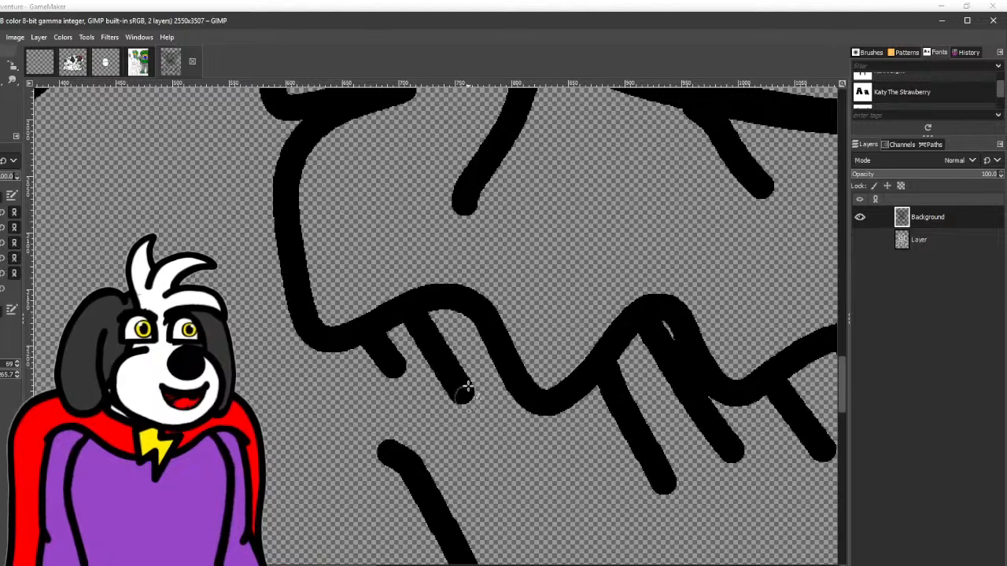
{"action": "scroll", "coordinate": [454, 328], "scroll_direction": "down", "scroll_amount": 6}
- Ink a long curved fold line running down inside the left shoulder
{"action": "left_click_drag", "start_coordinate": [498, 331], "coordinate": [361, 329]}
{"action": "scroll", "coordinate": [234, 308], "scroll_direction": "up", "scroll_amount": 2}
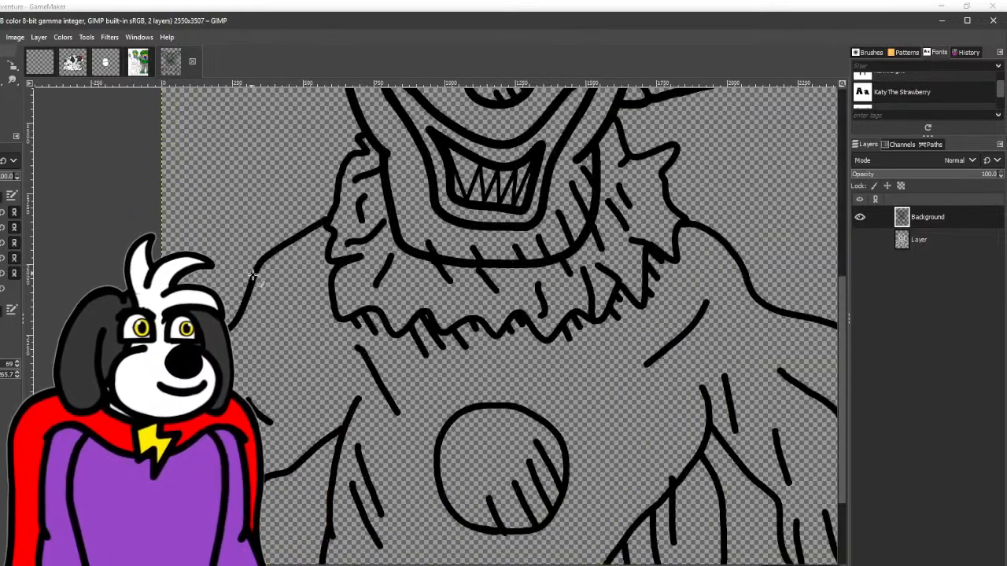
{"action": "left_click_drag", "start_coordinate": [265, 302], "coordinate": [330, 414]}
{"action": "left_click_drag", "start_coordinate": [484, 456], "coordinate": [364, 293]}
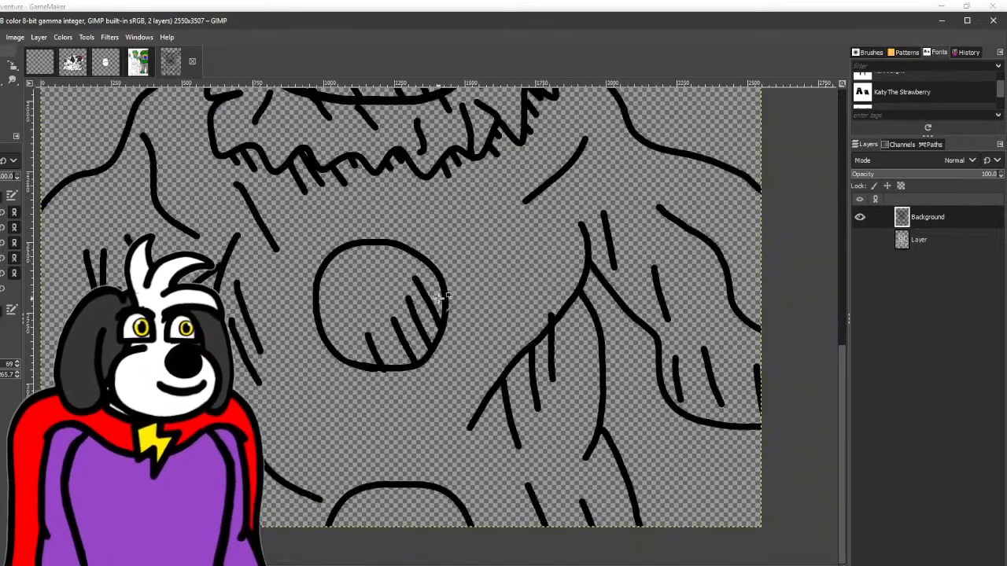
{"action": "scroll", "coordinate": [443, 298], "scroll_direction": "down", "scroll_amount": 3}
{"action": "left_click_drag", "start_coordinate": [443, 287], "coordinate": [341, 388]}
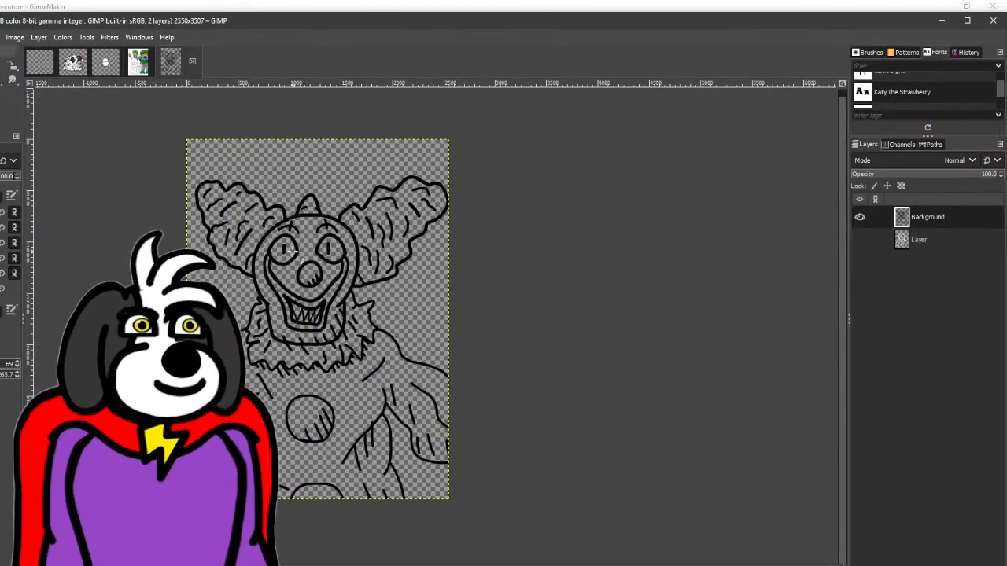
- Bucket-fill the clown's face with white
{"action": "key", "text": "shift+b"}
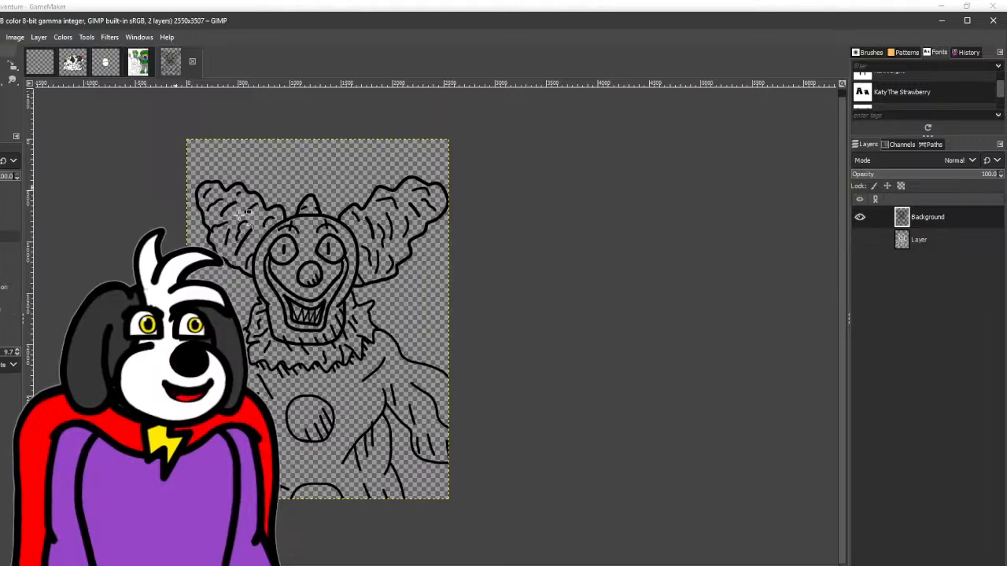
{"action": "left_click", "coordinate": [310, 251]}
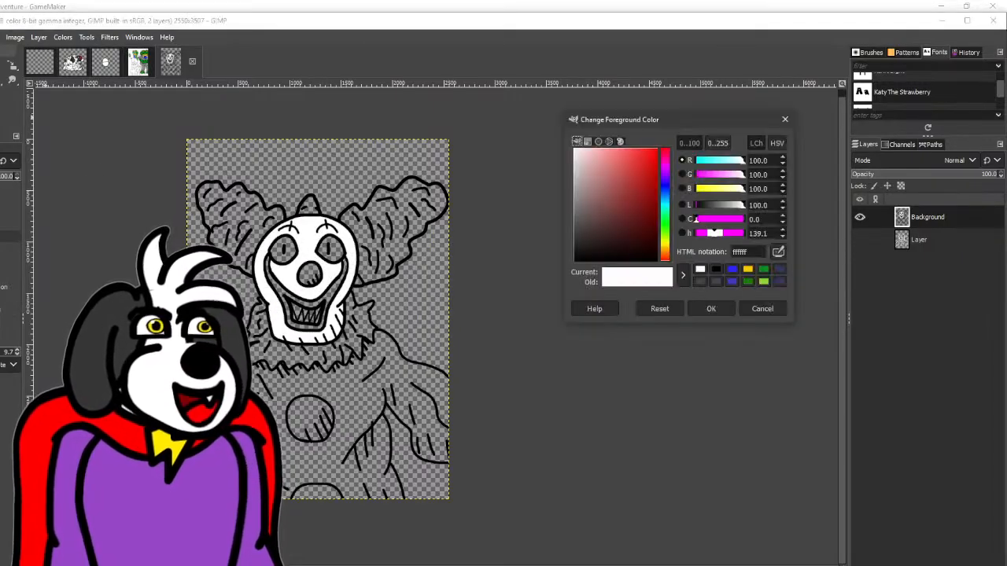
- Set the foreground colour to pale yellow ffffb4 and fill every tooth section in the grinning mouth with it
{"action": "left_click_drag", "start_coordinate": [737, 192], "coordinate": [730, 193]}
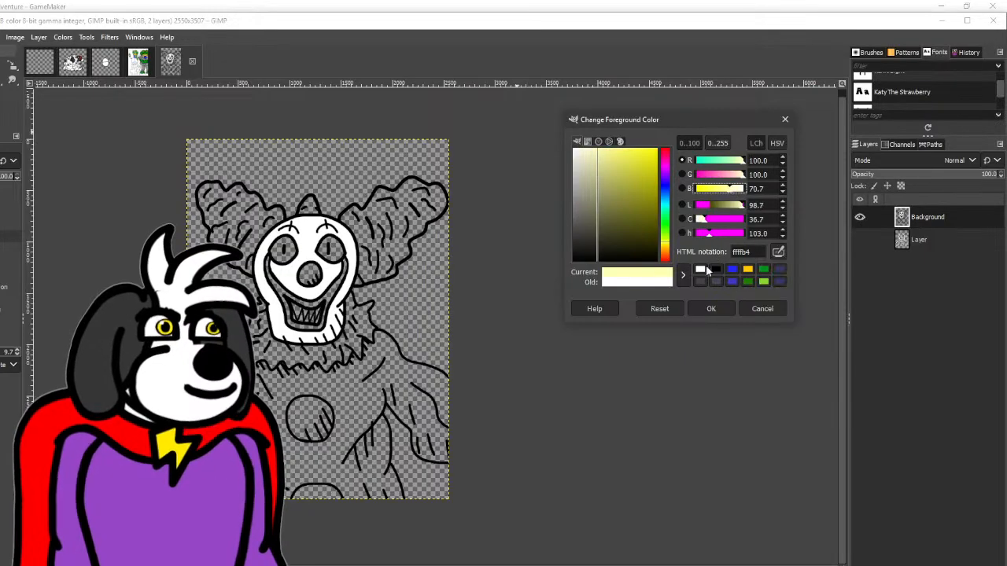
{"action": "left_click", "coordinate": [709, 310]}
{"action": "scroll", "coordinate": [333, 315], "scroll_direction": "up", "scroll_amount": 8}
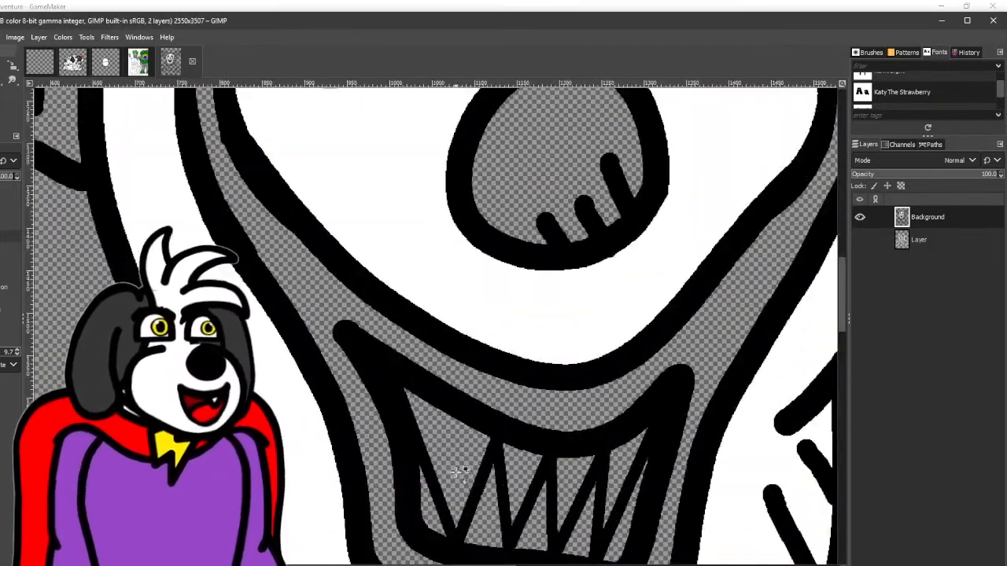
{"action": "left_click", "coordinate": [445, 454]}
{"action": "left_click_drag", "start_coordinate": [445, 455], "coordinate": [312, 274]}
{"action": "left_click", "coordinate": [303, 324]}
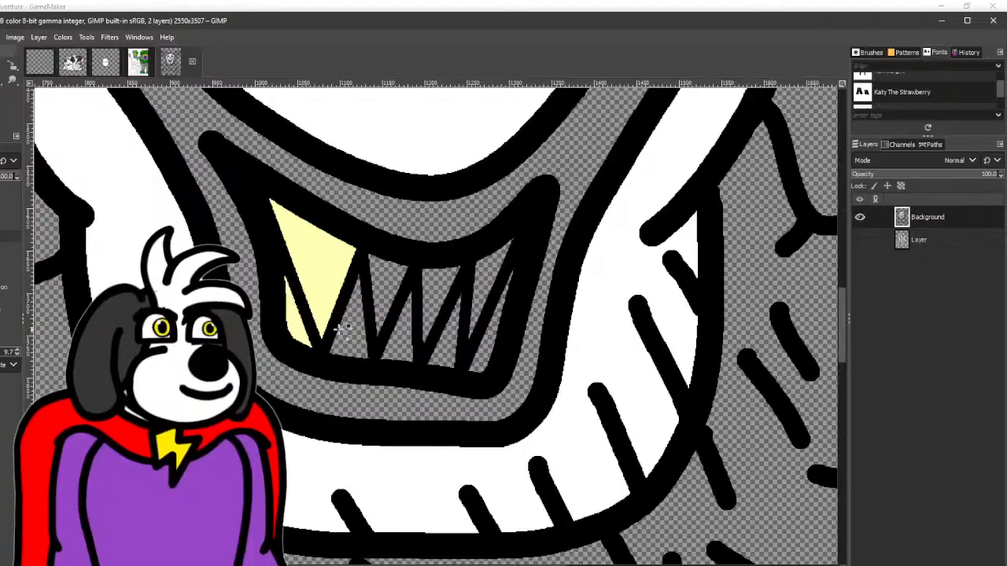
{"action": "left_click", "coordinate": [342, 329]}
{"action": "left_click", "coordinate": [392, 277]}
{"action": "left_click", "coordinate": [400, 334]}
{"action": "left_click", "coordinate": [438, 293]}
{"action": "left_click", "coordinate": [446, 340]}
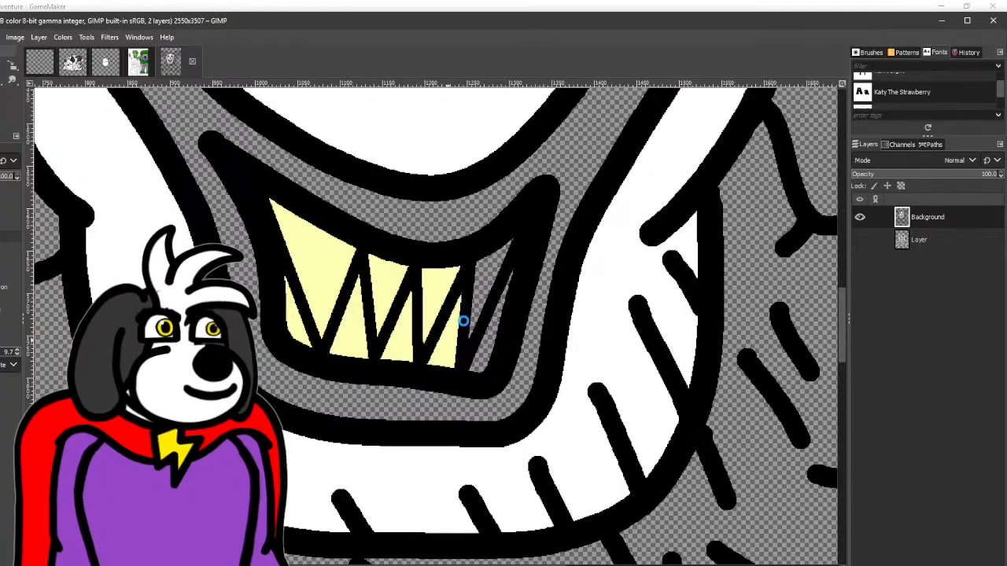
{"action": "left_click", "coordinate": [483, 332]}
{"action": "left_click", "coordinate": [488, 346]}
- Change the foreground colour to bright red and fill the lips with their cheek stripes and the round nose
{"action": "scroll", "coordinate": [487, 346], "scroll_direction": "down", "scroll_amount": 3}
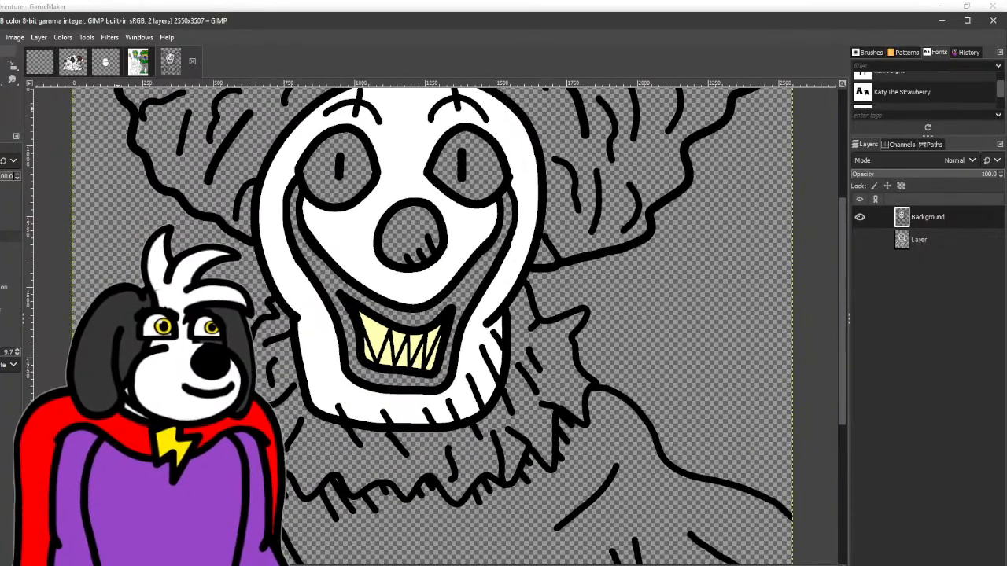
{"action": "left_click", "coordinate": [4, 123]}
{"action": "left_click_drag", "start_coordinate": [667, 157], "coordinate": [663, 131]}
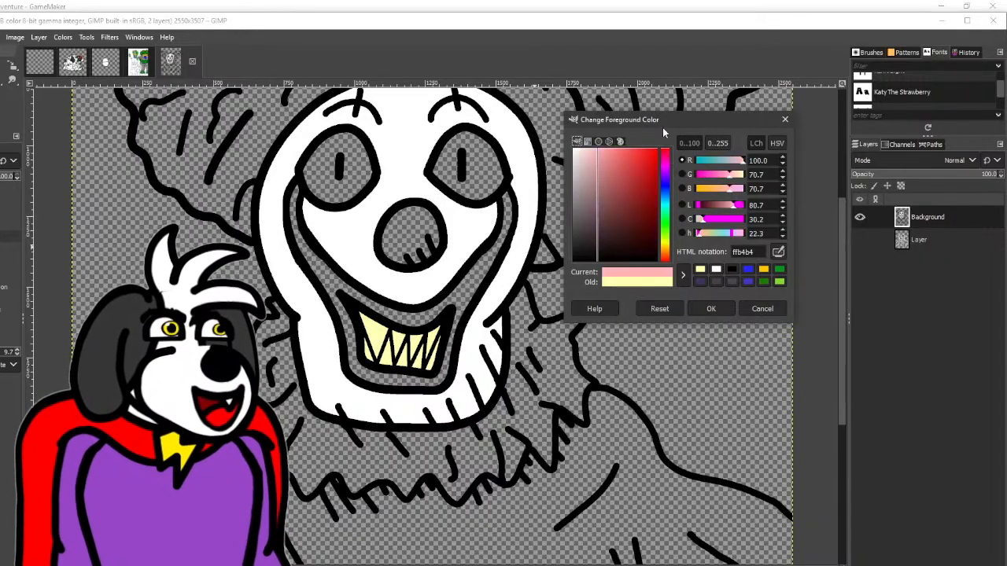
{"action": "left_click_drag", "start_coordinate": [649, 181], "coordinate": [662, 134]}
{"action": "left_click", "coordinate": [712, 309]}
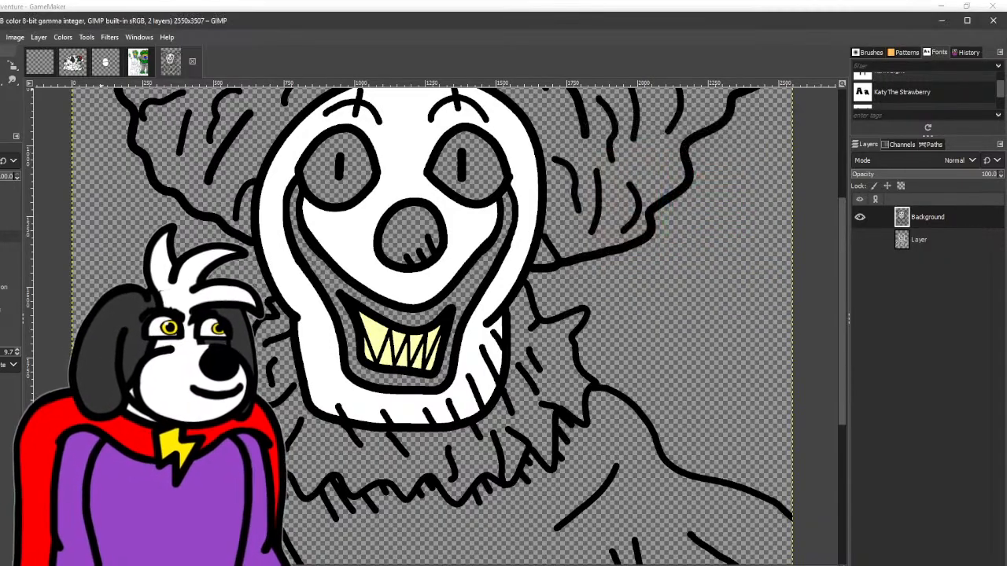
{"action": "left_click", "coordinate": [329, 276]}
{"action": "left_click", "coordinate": [407, 228]}
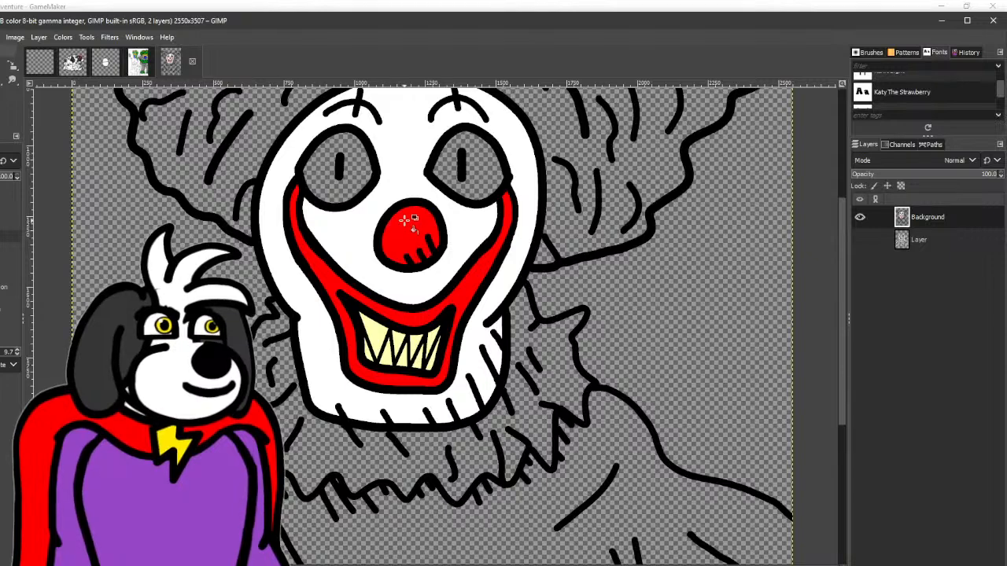
- Try to bucket-fill the clown's left eye with the bright red
{"action": "left_click_drag", "start_coordinate": [408, 229], "coordinate": [260, 336]}
{"action": "scroll", "coordinate": [268, 167], "scroll_direction": "down", "scroll_amount": 2}
{"action": "scroll", "coordinate": [320, 226], "scroll_direction": "up", "scroll_amount": 1}
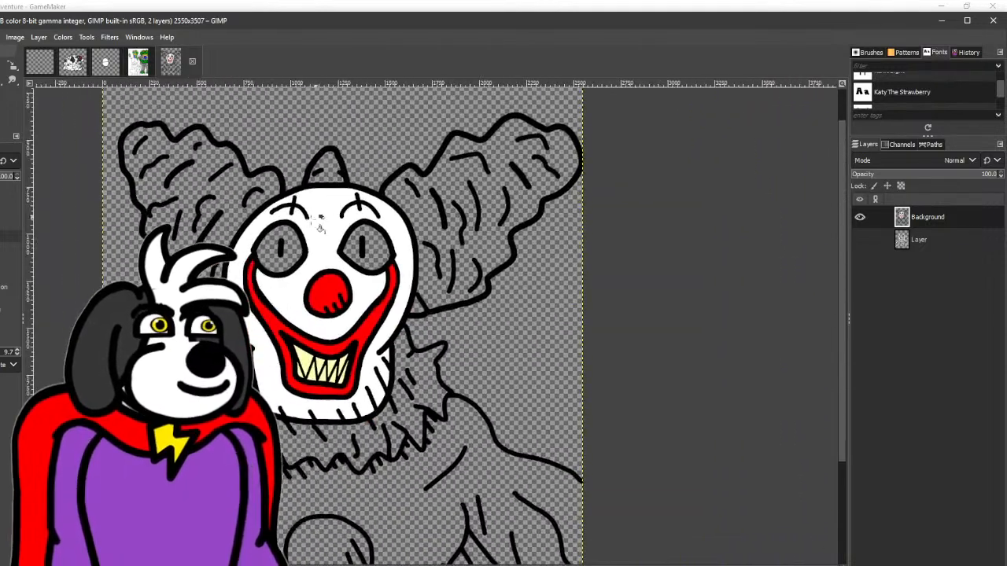
{"action": "key", "text": "ctrl+z"}
{"action": "left_click", "coordinate": [297, 244]}
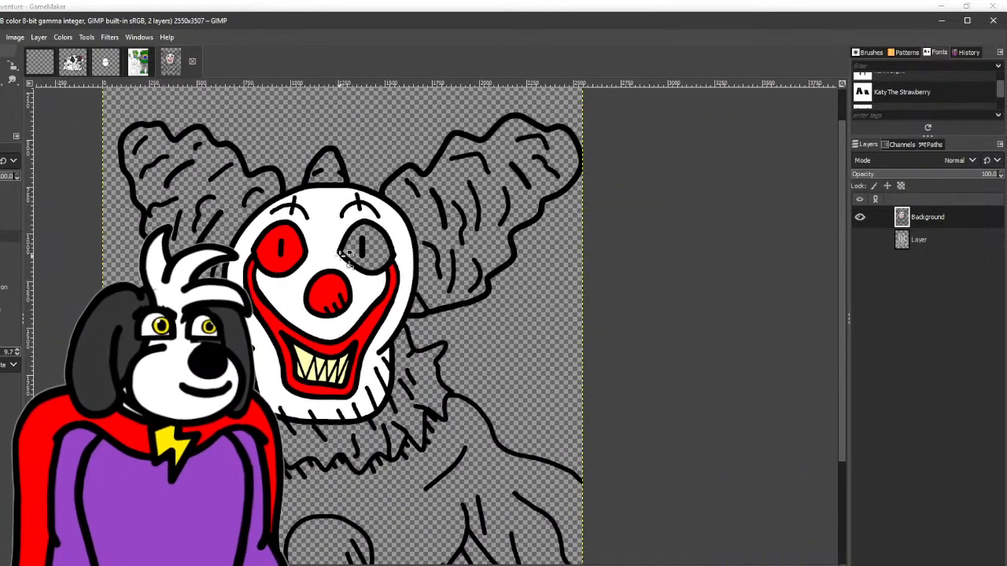
{"action": "key", "text": "ctrl+z"}
- Change the foreground colour to a muted, darker red and bucket-fill both of the clown's eyes with it
{"action": "left_click", "coordinate": [2, 110]}
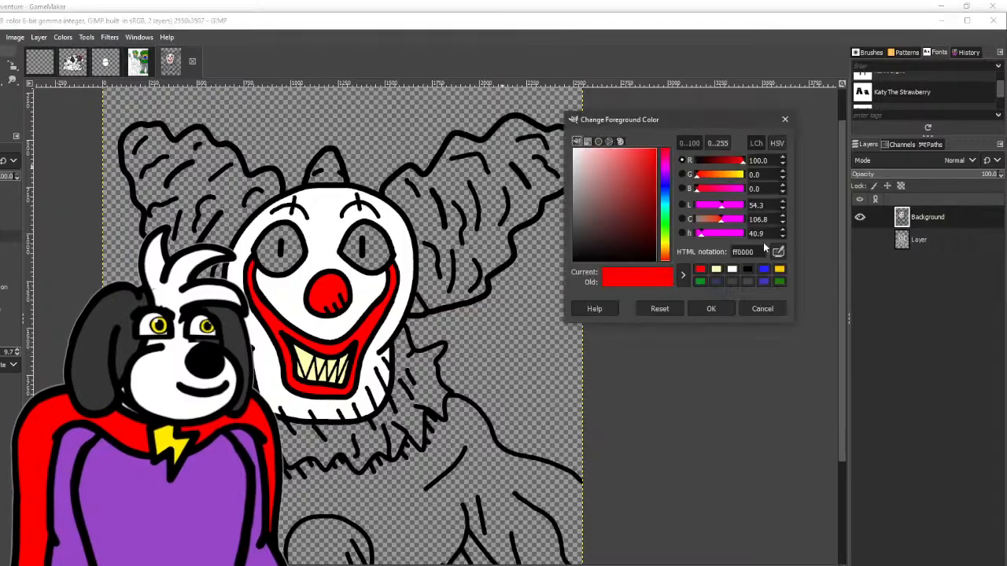
{"action": "left_click", "coordinate": [624, 183]}
{"action": "left_click", "coordinate": [710, 309]}
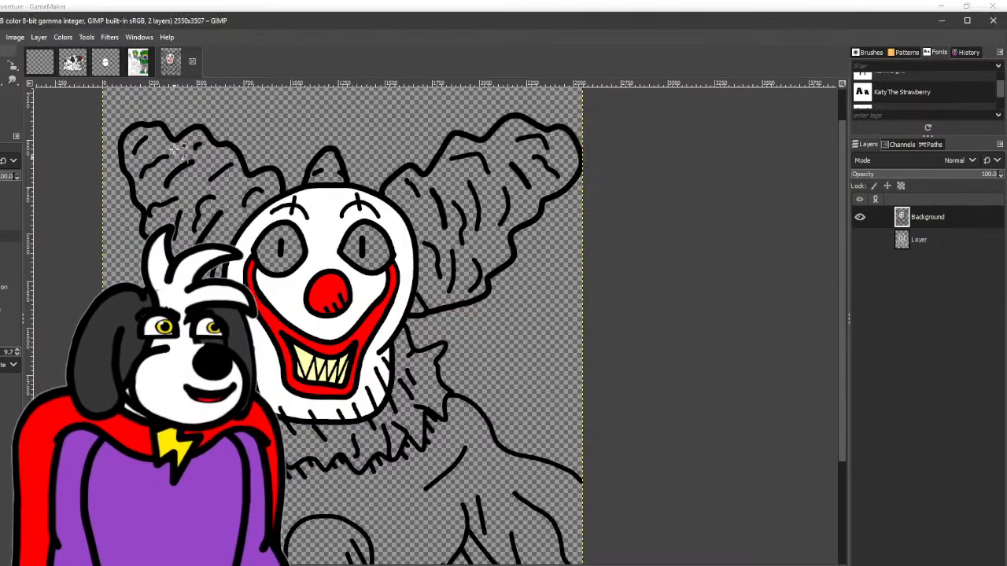
{"action": "left_click", "coordinate": [303, 251]}
{"action": "left_click", "coordinate": [359, 246]}
{"action": "scroll", "coordinate": [339, 315], "scroll_direction": "down", "scroll_amount": 3}
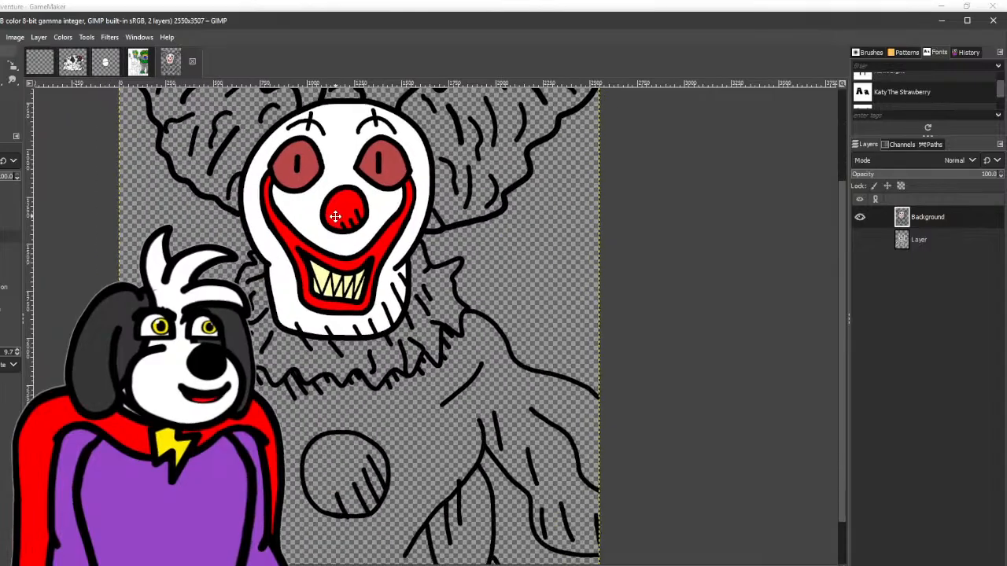
{"action": "scroll", "coordinate": [338, 315], "scroll_direction": "up", "scroll_amount": 3}
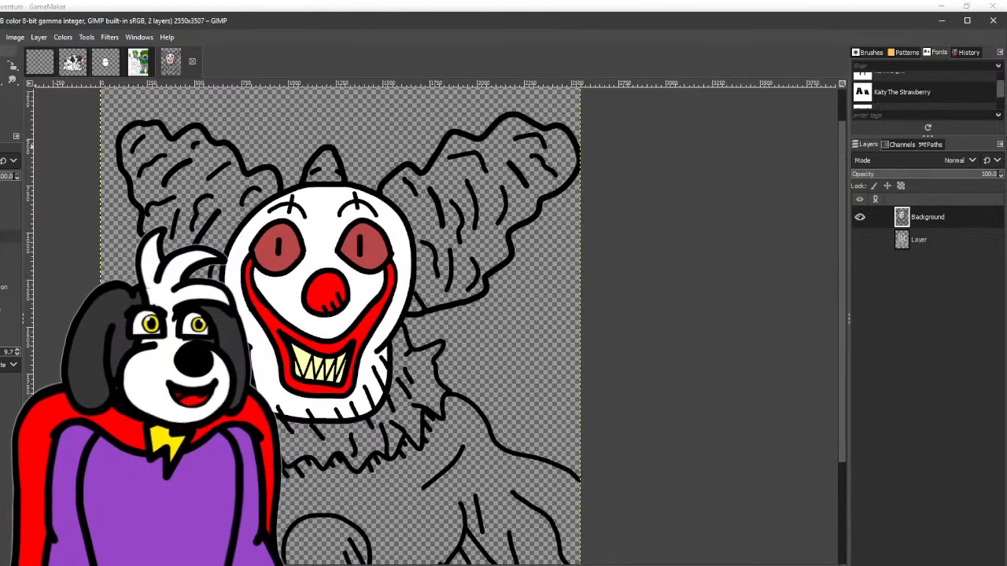
- Sample the teeth's pale yellow as the foreground colour and deepen it to a stronger yellow
{"action": "left_click", "coordinate": [0, 94]}
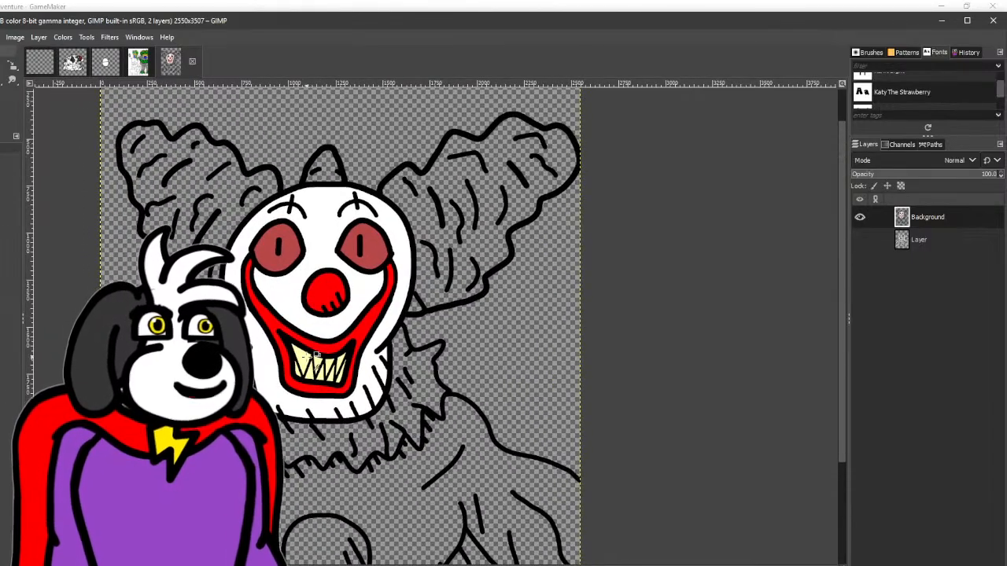
{"action": "left_click", "coordinate": [2, 96]}
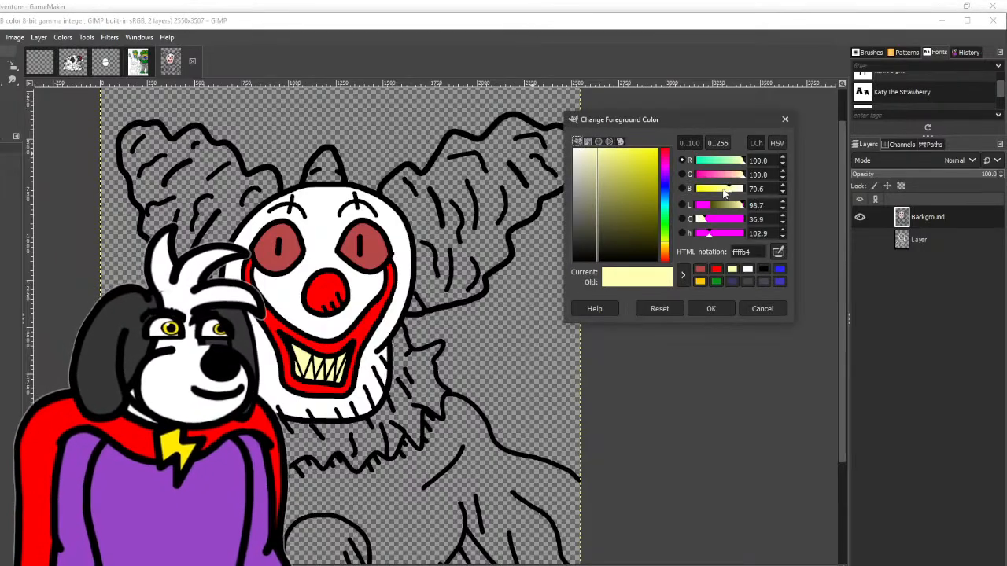
{"action": "left_click", "coordinate": [711, 307]}
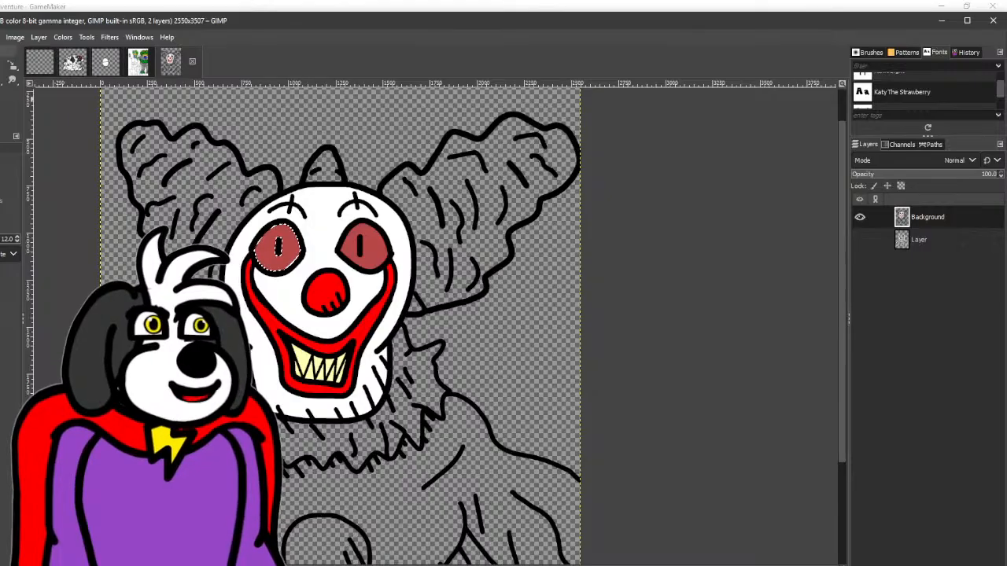
- Fill the selected left eye with a radial gradient running from yellow at the pupil to muted red at the rim
{"action": "left_click", "coordinate": [2, 96]}
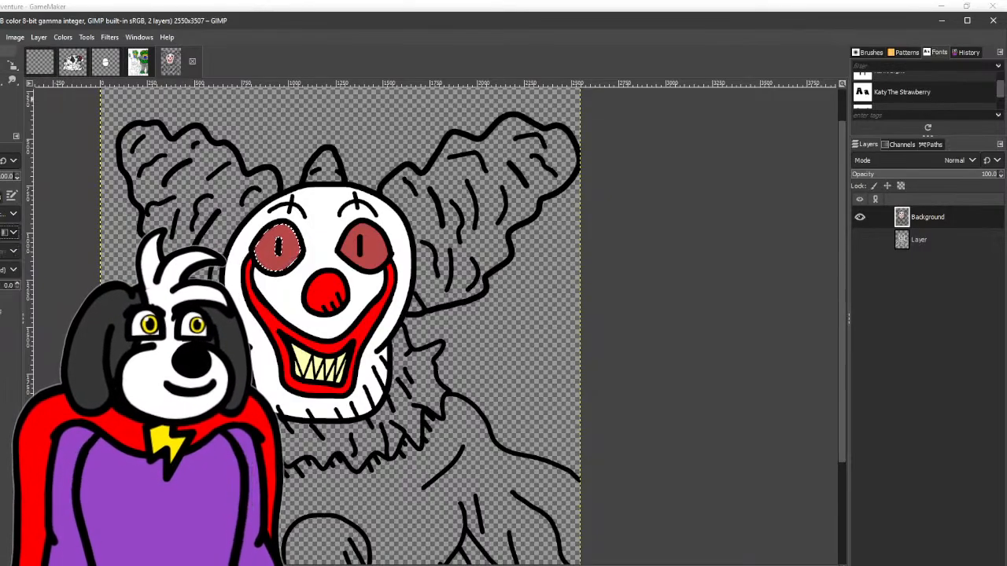
{"action": "left_click_drag", "start_coordinate": [279, 249], "coordinate": [329, 250]}
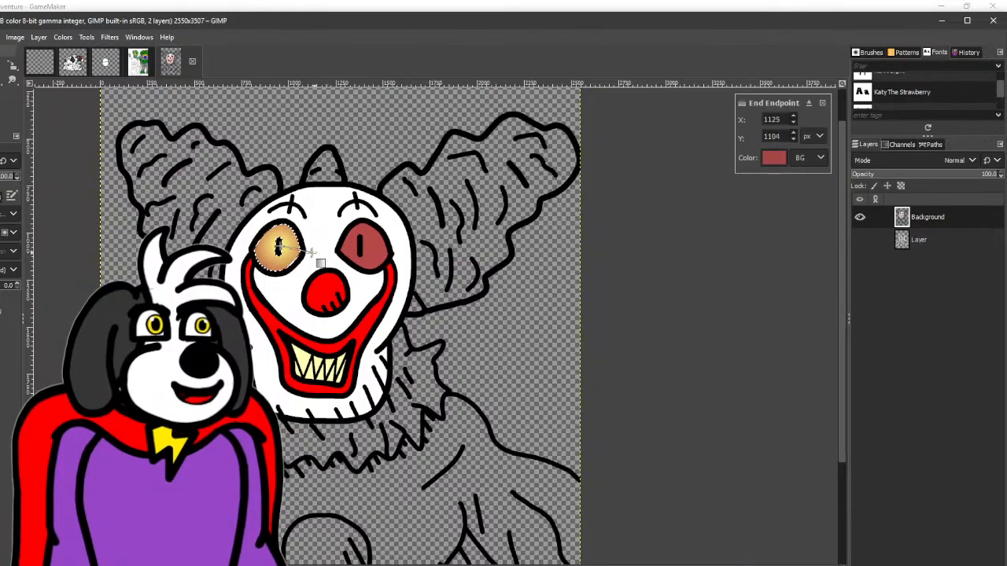
{"action": "left_click", "coordinate": [281, 249]}
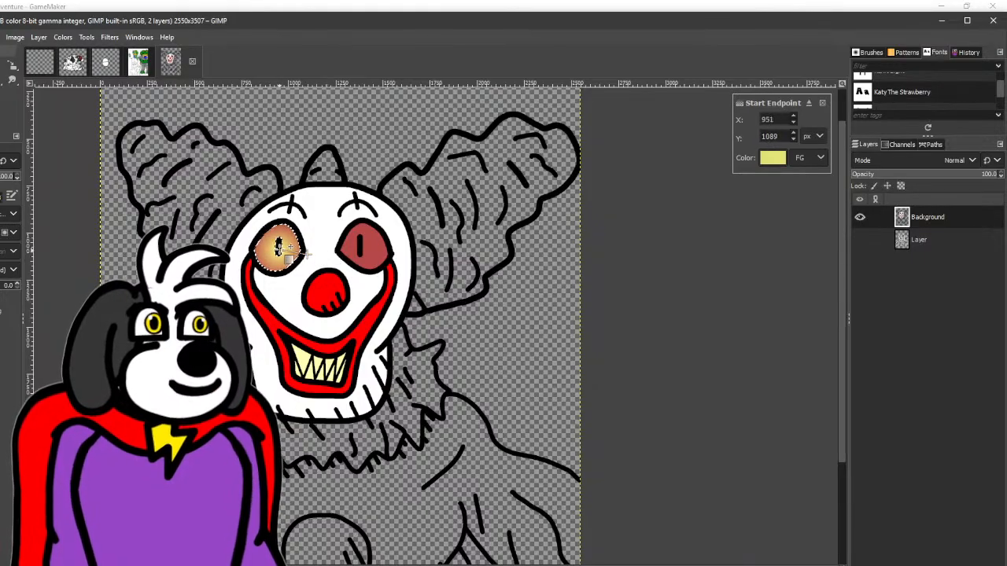
{"action": "left_click", "coordinate": [1, 66]}
{"action": "left_click", "coordinate": [433, 324]}
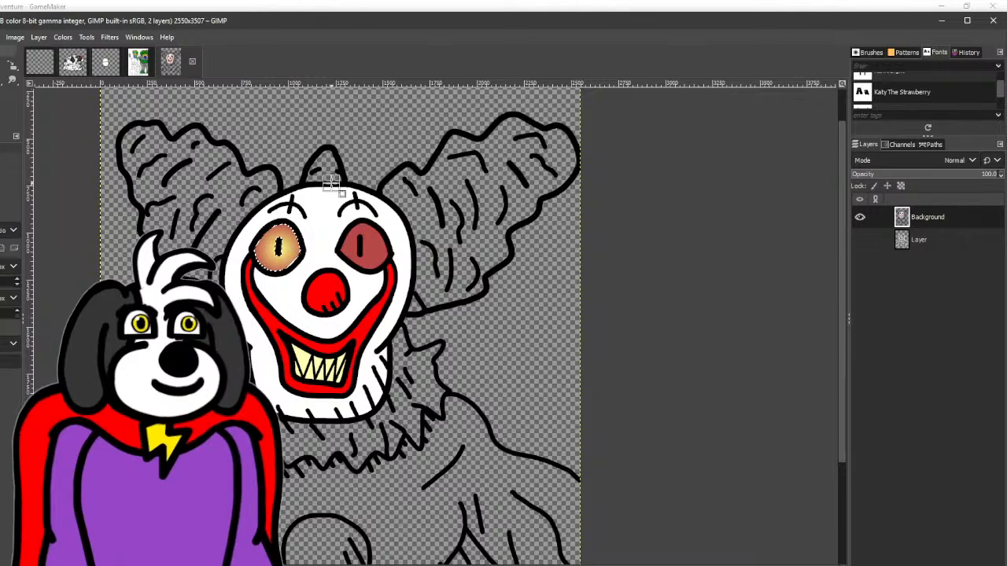
- Select the right eye, give it the same yellow-to-red radial gradient centred on its pupil, and clear the selection
{"action": "left_click_drag", "start_coordinate": [385, 187], "coordinate": [332, 198]}
{"action": "left_click", "coordinate": [2, 66]}
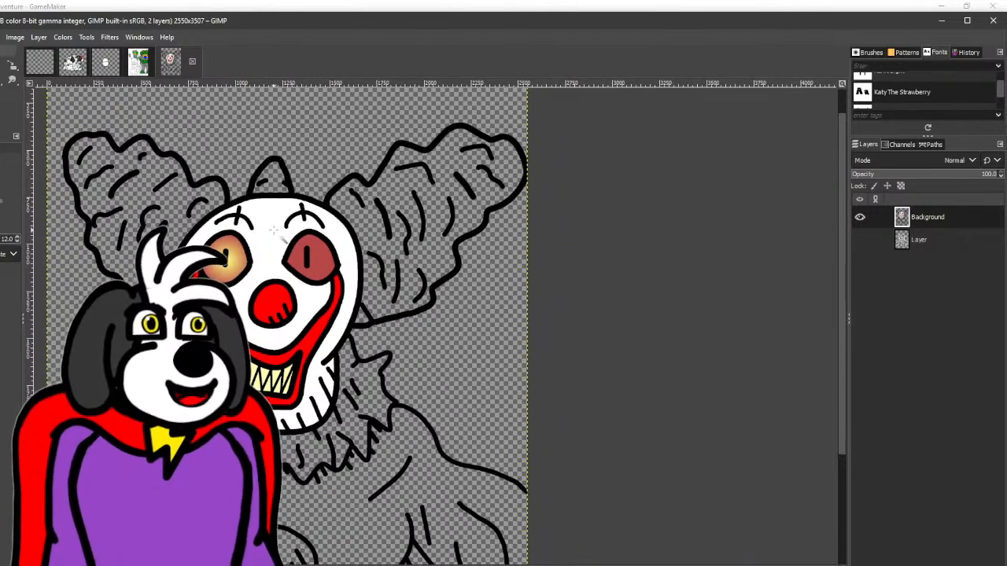
{"action": "left_click", "coordinate": [2, 79]}
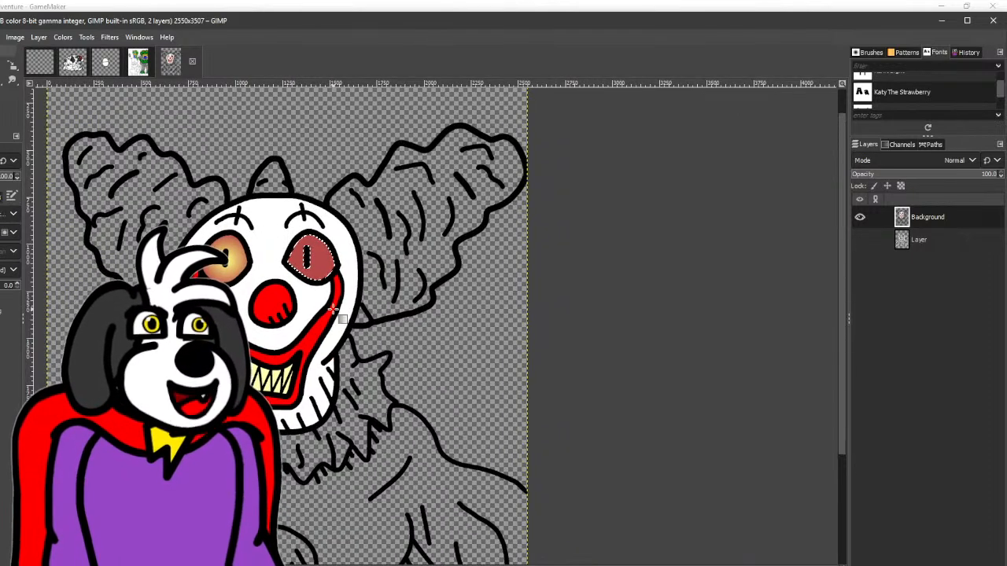
{"action": "scroll", "coordinate": [333, 311], "scroll_direction": "up", "scroll_amount": 1}
{"action": "mouse_move", "coordinate": [294, 229]}
{"action": "left_mouse_down"}
{"action": "mouse_move", "coordinate": [381, 243]}
{"action": "mouse_move", "coordinate": [330, 248]}
{"action": "mouse_move", "coordinate": [298, 232]}
{"action": "left_mouse_up"}
{"action": "left_click", "coordinate": [293, 228]}
{"action": "left_click", "coordinate": [293, 231]}
{"action": "left_click", "coordinate": [822, 103]}
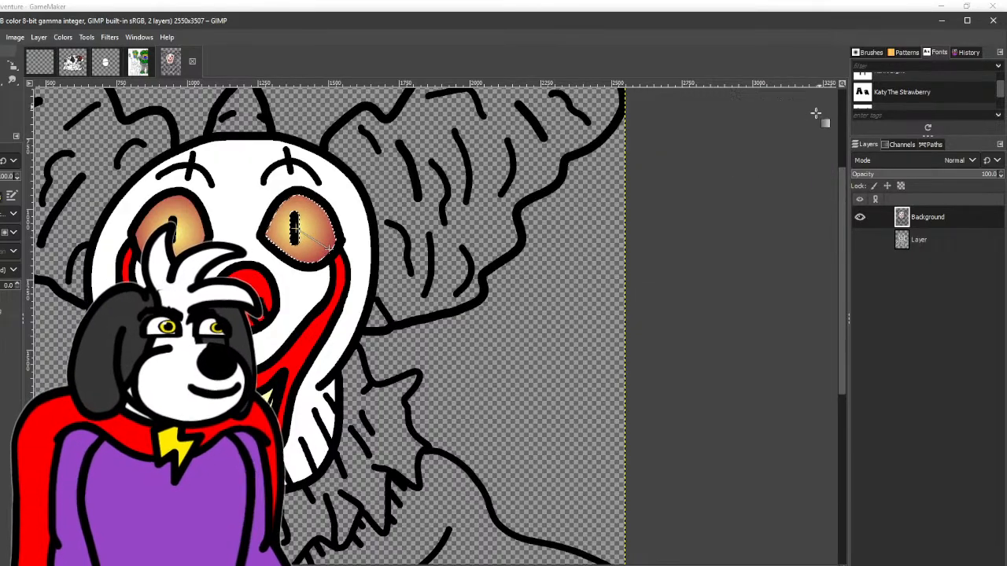
{"action": "key", "text": "r"}
{"action": "left_click", "coordinate": [213, 180]}
{"action": "left_click_drag", "start_coordinate": [218, 176], "coordinate": [257, 214]}
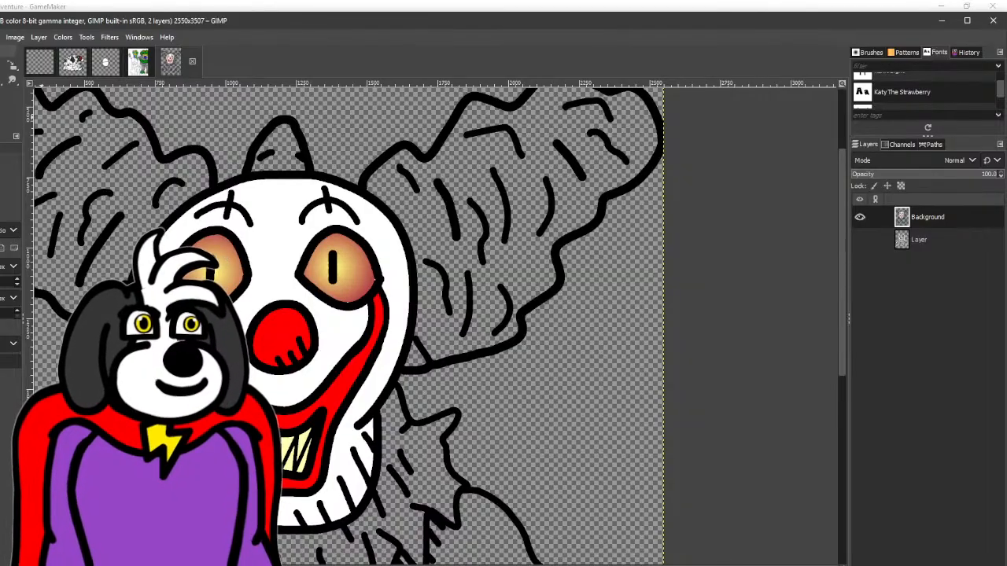
- Set the foreground colour to teal 157d96 and recolour both black eyebrow markings with it
{"action": "left_click", "coordinate": [2, 109]}
{"action": "left_click", "coordinate": [780, 269]}
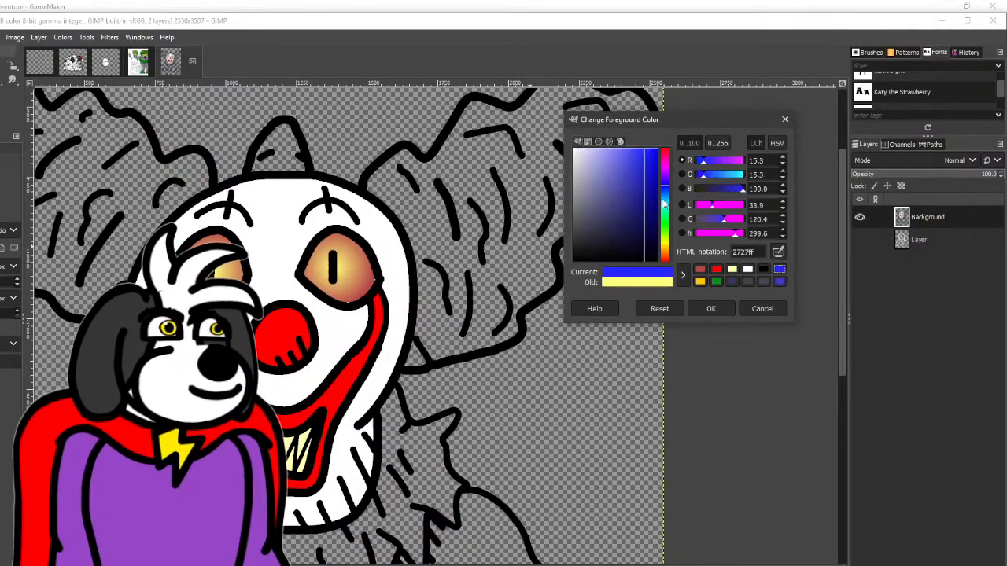
{"action": "mouse_move", "coordinate": [663, 203]}
{"action": "left_mouse_down"}
{"action": "mouse_move", "coordinate": [646, 195]}
{"action": "mouse_move", "coordinate": [667, 203]}
{"action": "left_mouse_up"}
{"action": "left_click", "coordinate": [709, 307]}
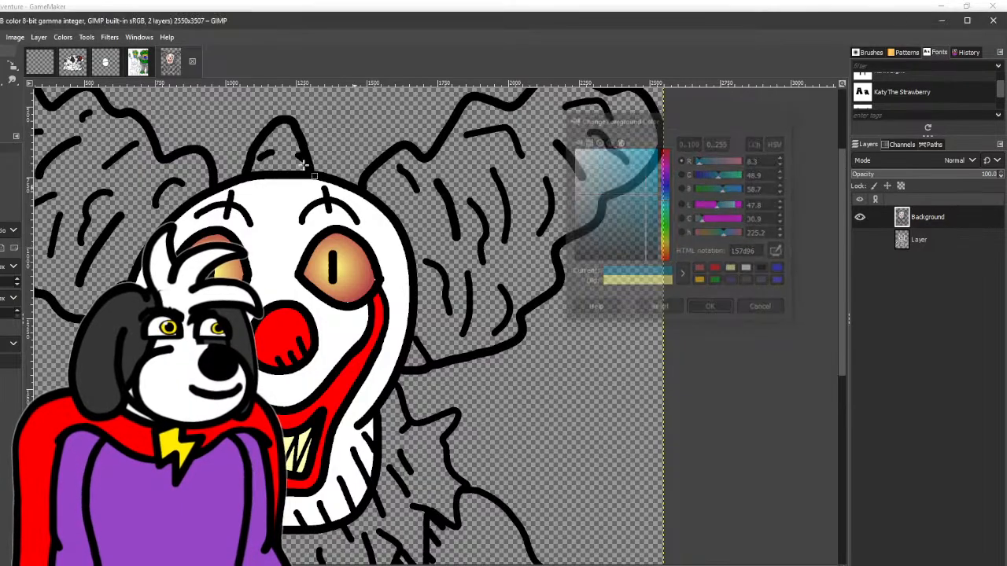
{"action": "left_click", "coordinate": [2, 79]}
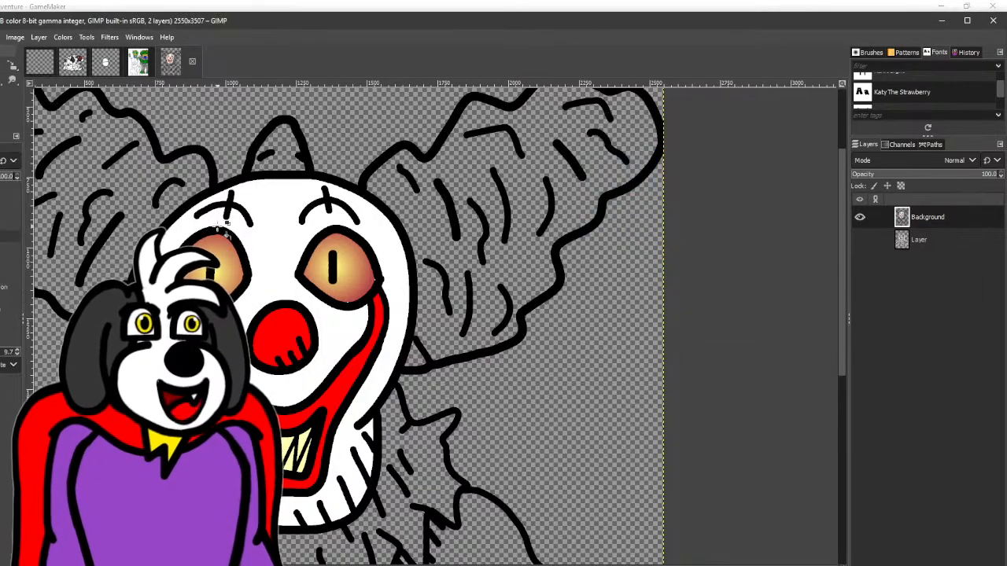
{"action": "left_click", "coordinate": [230, 196]}
{"action": "left_click", "coordinate": [315, 202]}
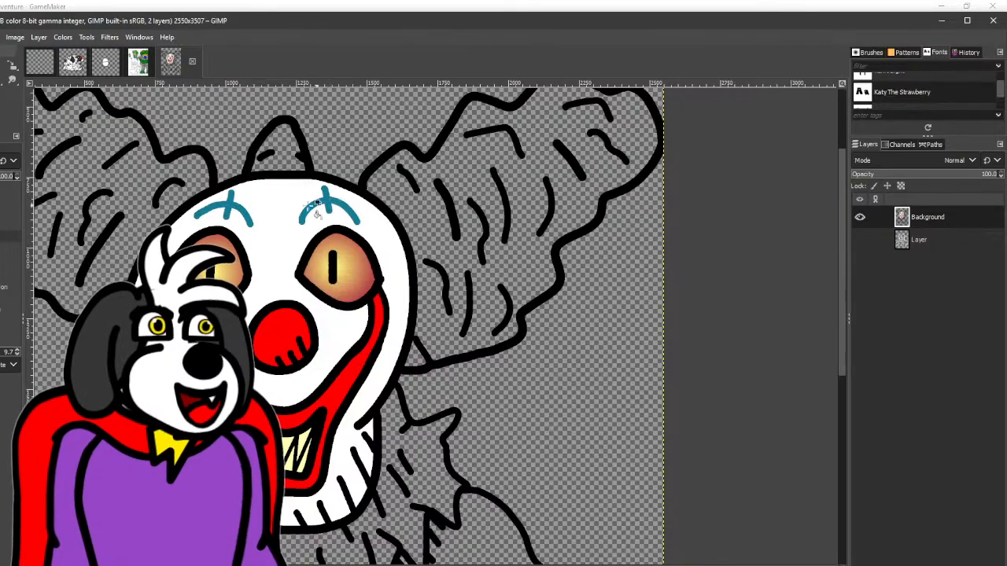
- Bucket-fill the two large side tufts and the small middle tuft of hair with teal
{"action": "left_click", "coordinate": [137, 188]}
{"action": "left_click", "coordinate": [274, 161]}
{"action": "left_click", "coordinate": [414, 240]}
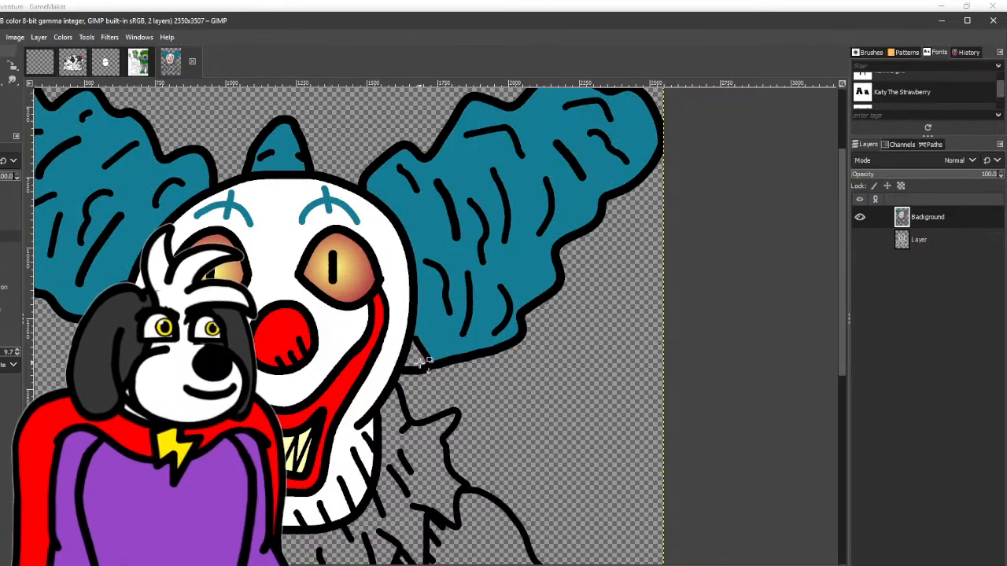
{"action": "scroll", "coordinate": [422, 362], "scroll_direction": "down", "scroll_amount": 4}
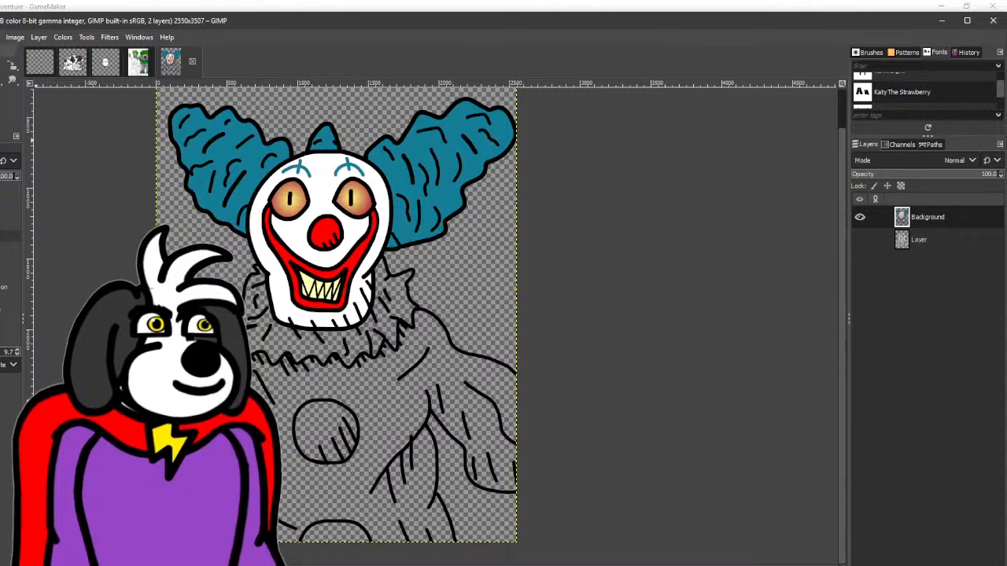
- Set the foreground colour to olive brown 7b6d39 and bucket-fill the clown's suit with it
{"action": "left_click", "coordinate": [762, 284]}
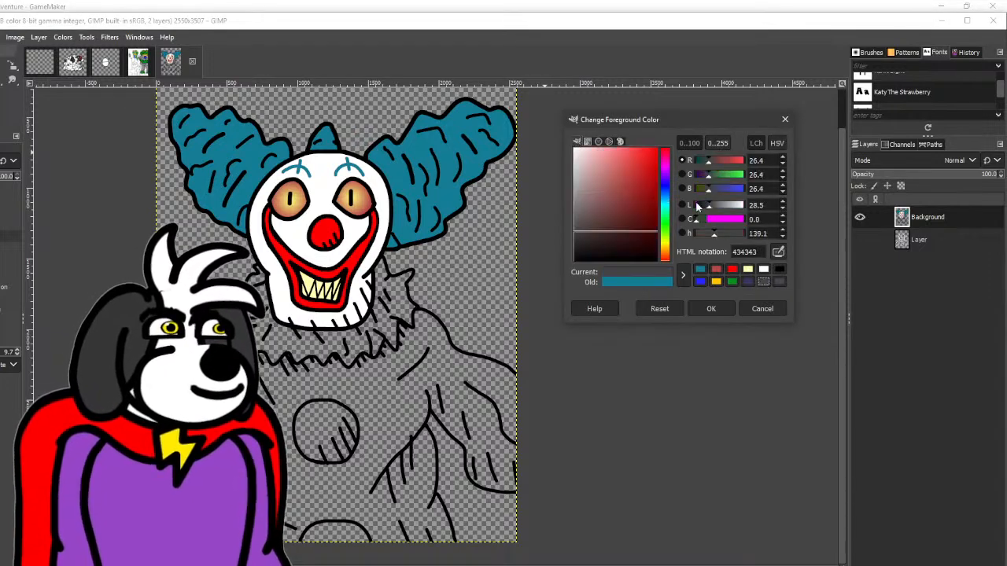
{"action": "left_click", "coordinate": [715, 281]}
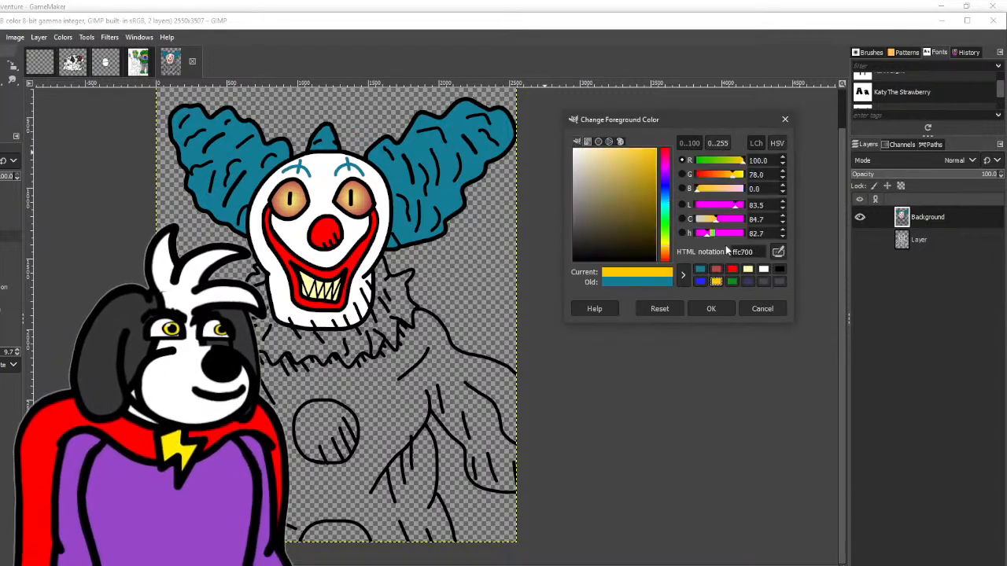
{"action": "left_click_drag", "start_coordinate": [653, 218], "coordinate": [618, 206]}
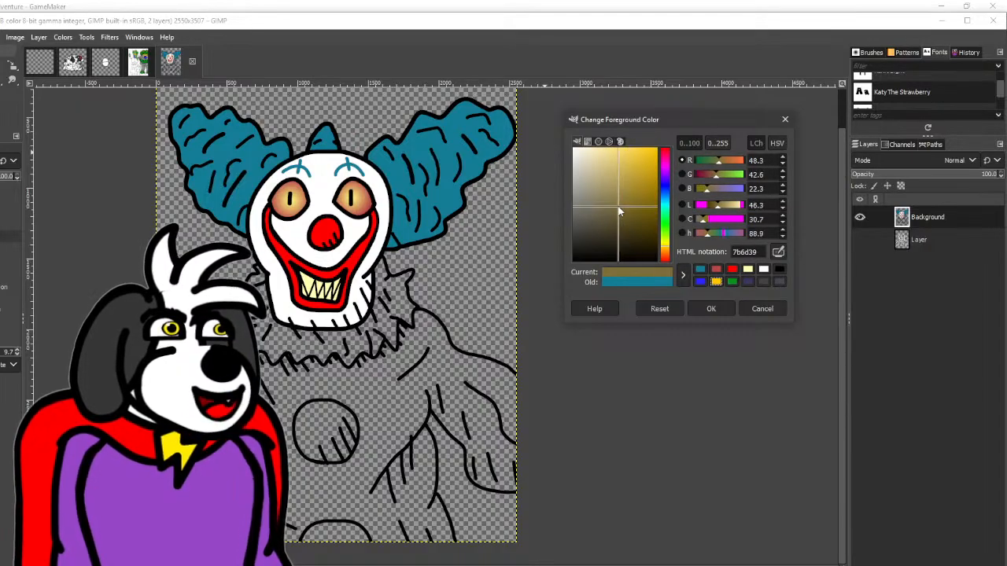
{"action": "left_click", "coordinate": [712, 309]}
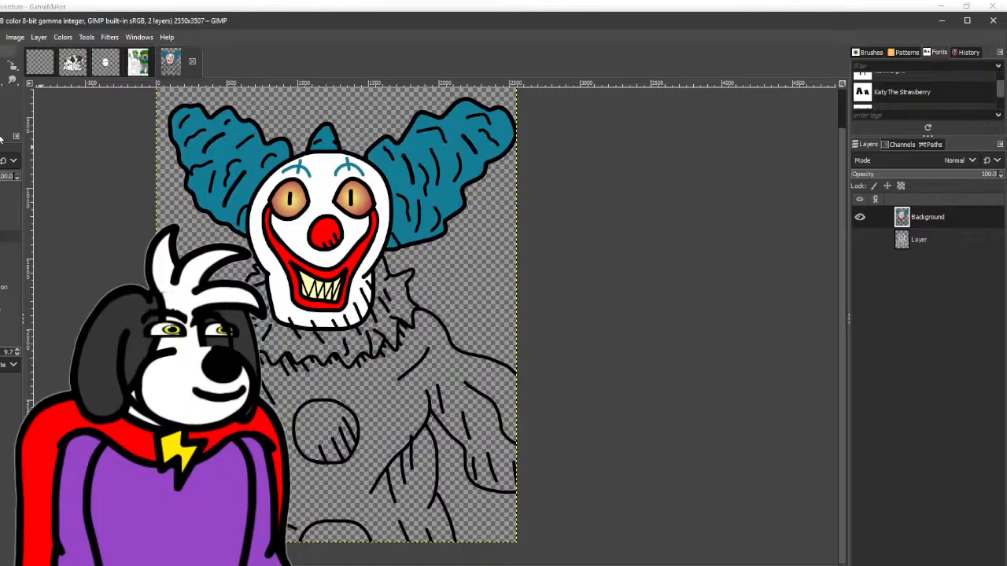
{"action": "left_click", "coordinate": [334, 386]}
{"action": "scroll", "coordinate": [229, 271], "scroll_direction": "down", "scroll_amount": 1}
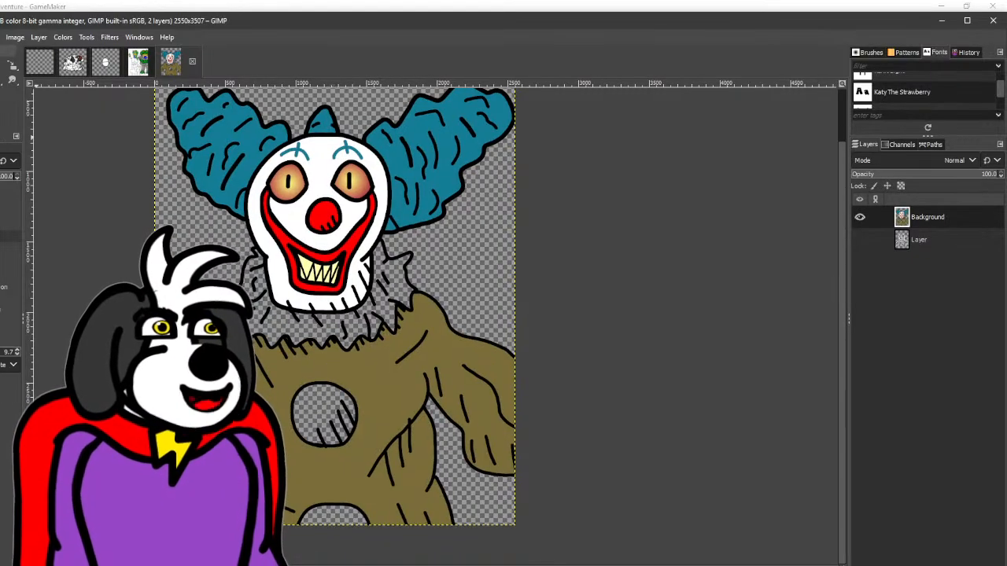
- Change the foreground colour to the greyer olive 847b59 and refill the suit with it
{"action": "left_click", "coordinate": [2, 109]}
{"action": "left_click_drag", "start_coordinate": [615, 211], "coordinate": [602, 207]}
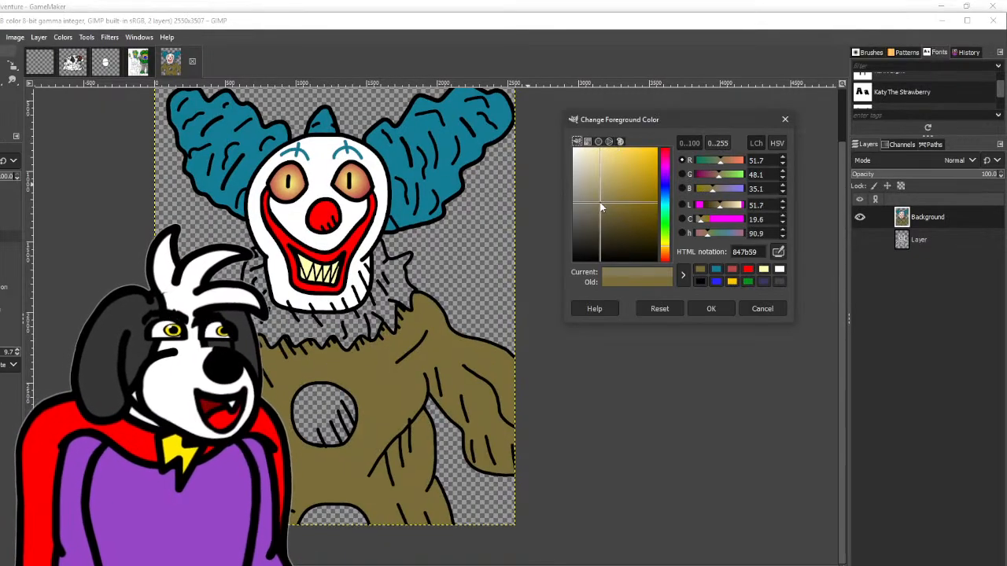
{"action": "left_click", "coordinate": [711, 306]}
{"action": "left_click", "coordinate": [362, 367]}
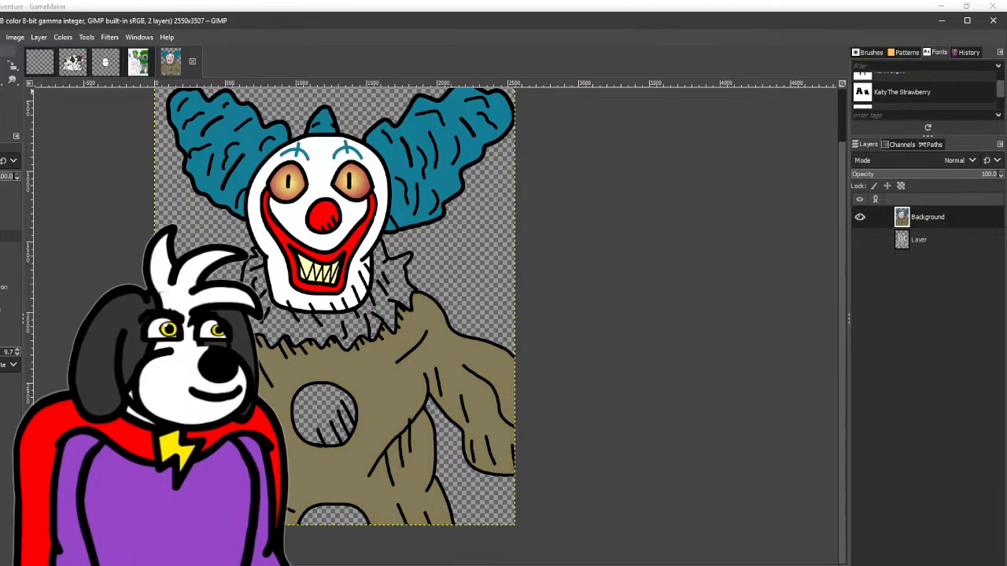
- Change the foreground colour to a lighter, more saturated olive brown and refill the suit with it
{"action": "left_click", "coordinate": [1, 109]}
{"action": "left_click_drag", "start_coordinate": [603, 199], "coordinate": [617, 199]}
{"action": "left_click", "coordinate": [711, 308]}
{"action": "left_click", "coordinate": [386, 366]}
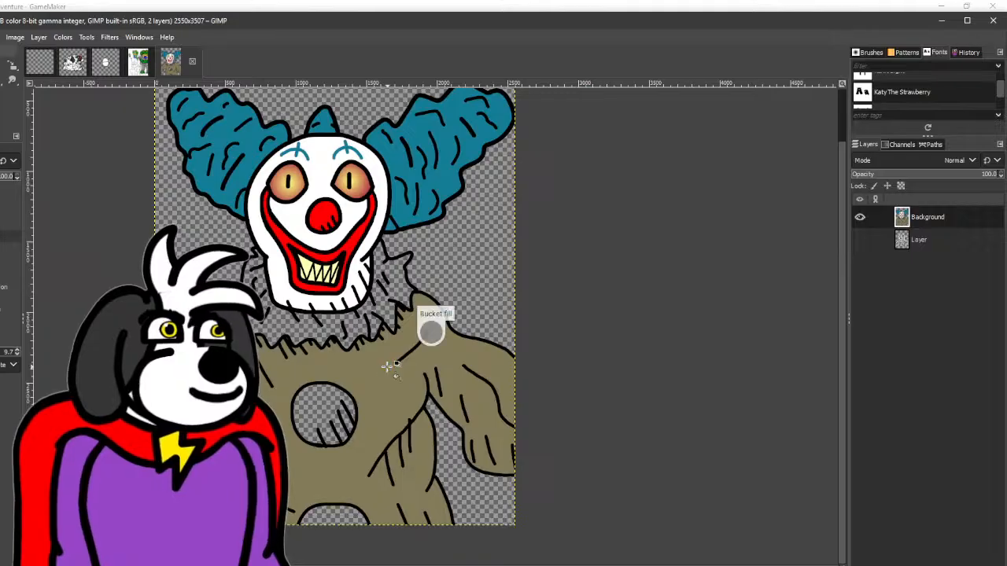
- Sample the nose's bright red and bucket-fill the two round buttons on the suit with it
{"action": "left_click_drag", "start_coordinate": [386, 366], "coordinate": [348, 377]}
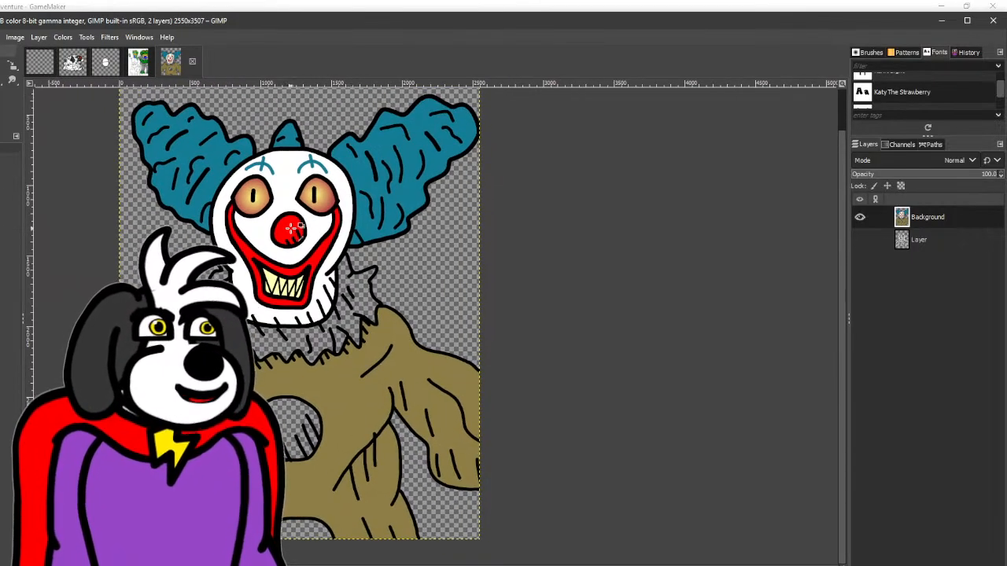
{"action": "key", "text": "shift+b"}
{"action": "left_click", "coordinate": [290, 423]}
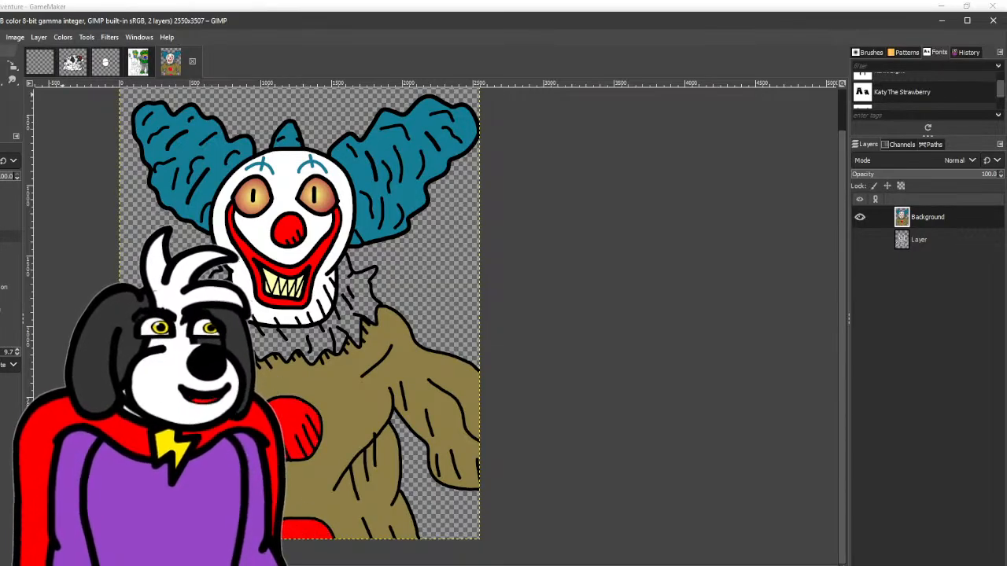
- Sample the hair's teal and bucket-fill the ruffled collar around the clown's neck with it
{"action": "key", "text": "o"}
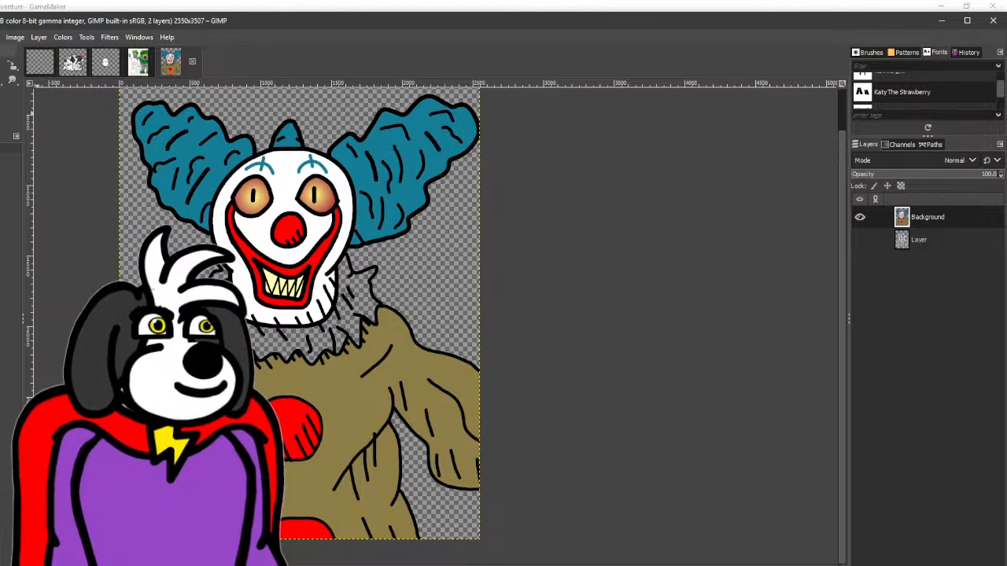
{"action": "key", "text": "shift+b"}
{"action": "left_click", "coordinate": [257, 338]}
{"action": "scroll", "coordinate": [257, 337], "scroll_direction": "down", "scroll_amount": 1}
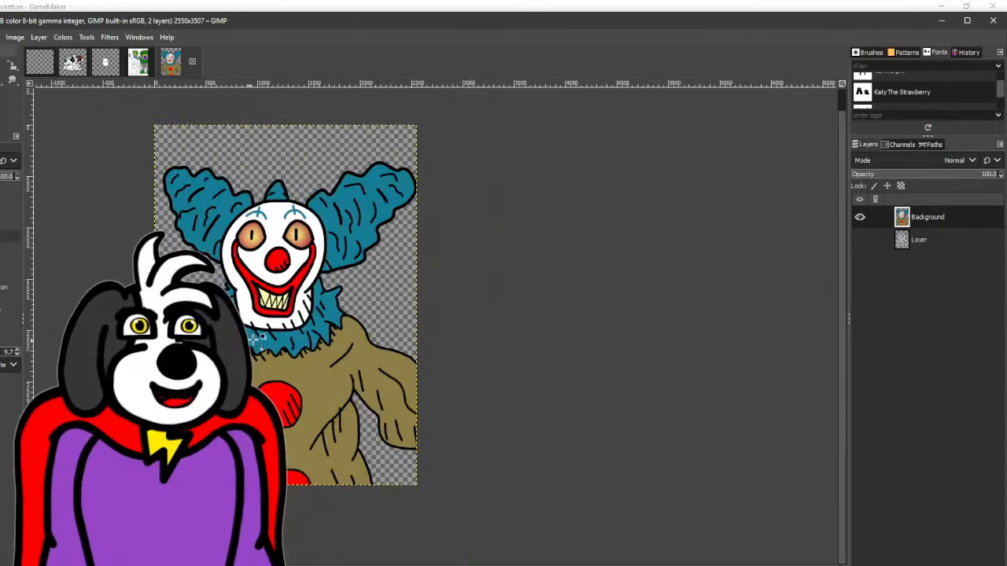
- Select all the black line art by colour, copy it and paste it as a new layer above the coloured clown
{"action": "left_click_drag", "start_coordinate": [253, 339], "coordinate": [316, 332]}
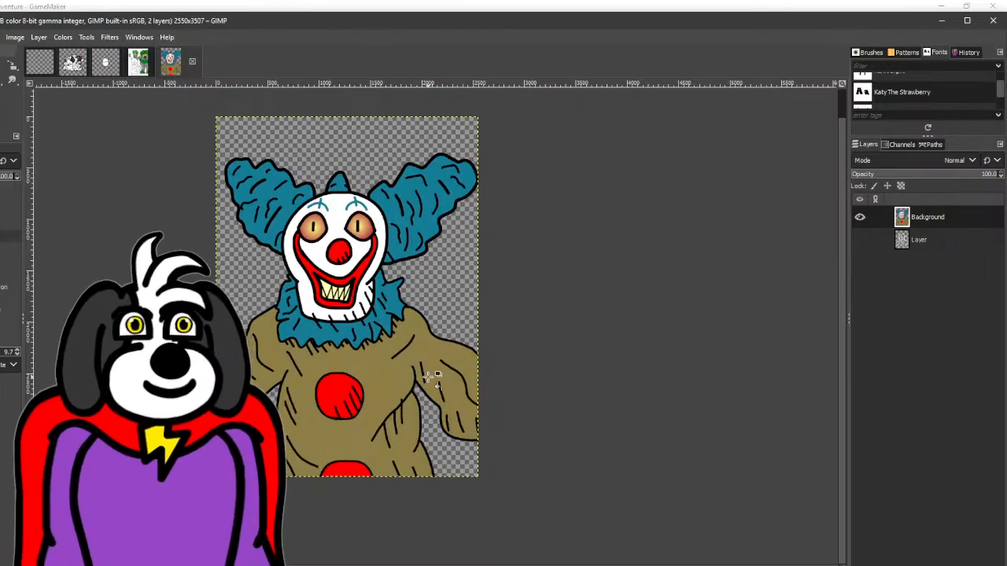
{"action": "left_click", "coordinate": [2, 67]}
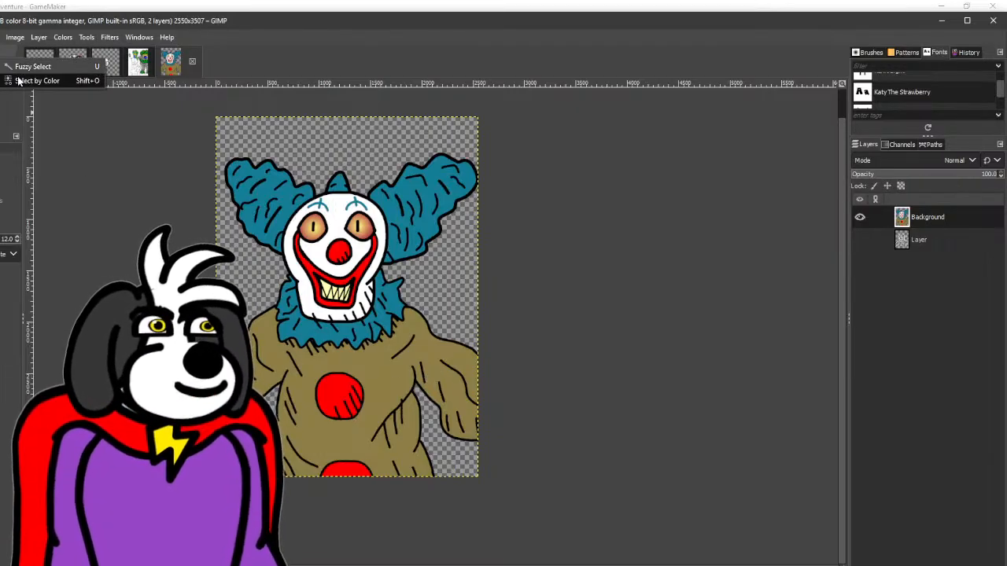
{"action": "left_click", "coordinate": [17, 81]}
{"action": "scroll", "coordinate": [440, 238], "scroll_direction": "up", "scroll_amount": 3}
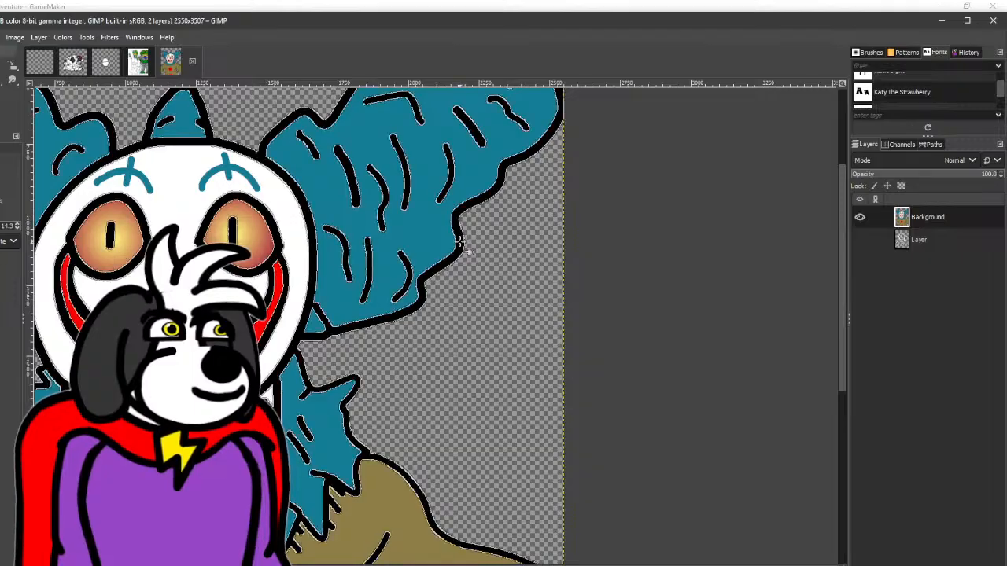
{"action": "left_click", "coordinate": [461, 244]}
{"action": "key", "text": "ctrl+c"}
{"action": "key", "text": "ctrl+v"}
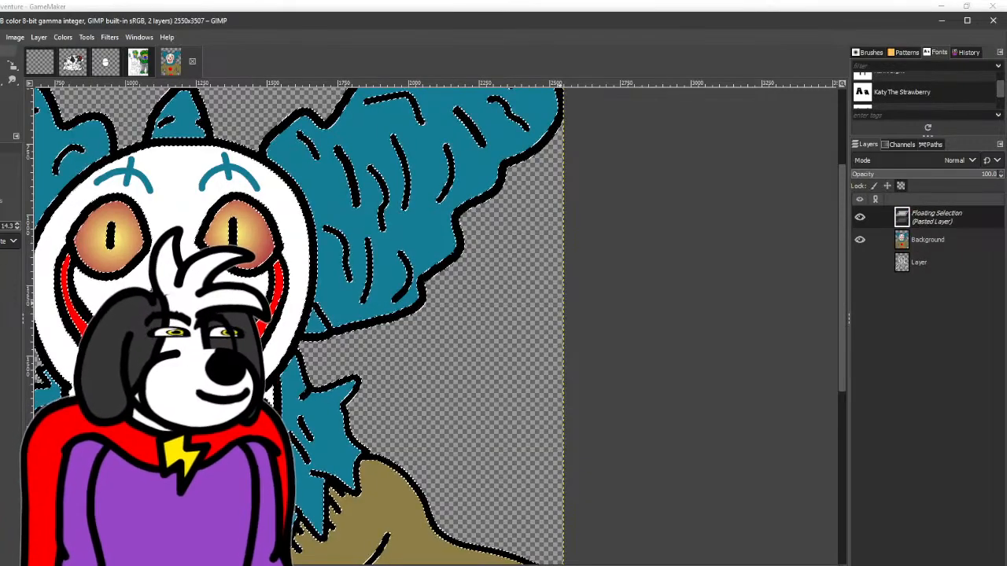
{"action": "key", "text": "shift+ctrl+n"}
{"action": "scroll", "coordinate": [664, 523], "scroll_direction": "down", "scroll_amount": 3}
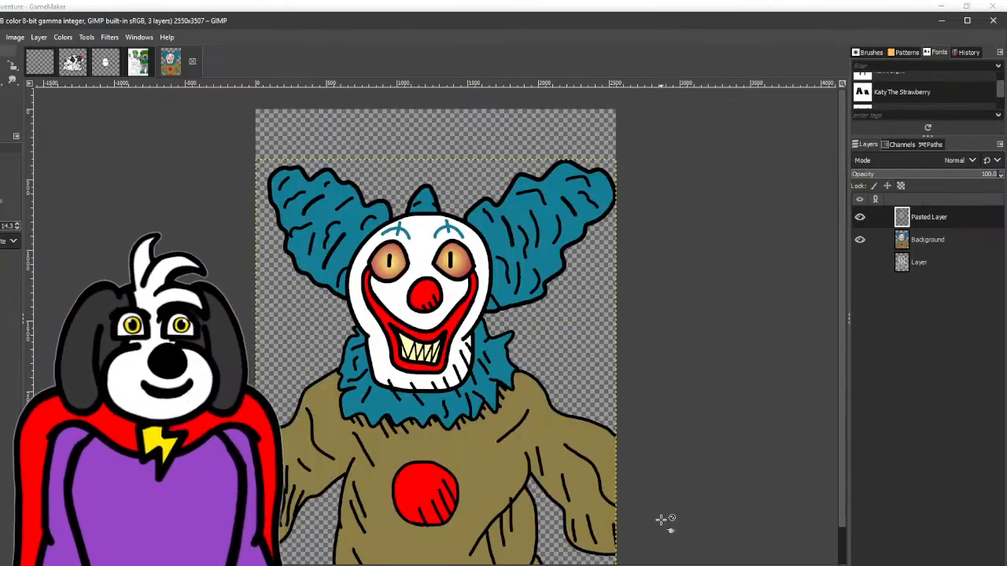
- Make the Background layer active, sample the nose's bright red as the foreground colour and switch to the Airbrush
{"action": "double_click", "coordinate": [936, 241]}
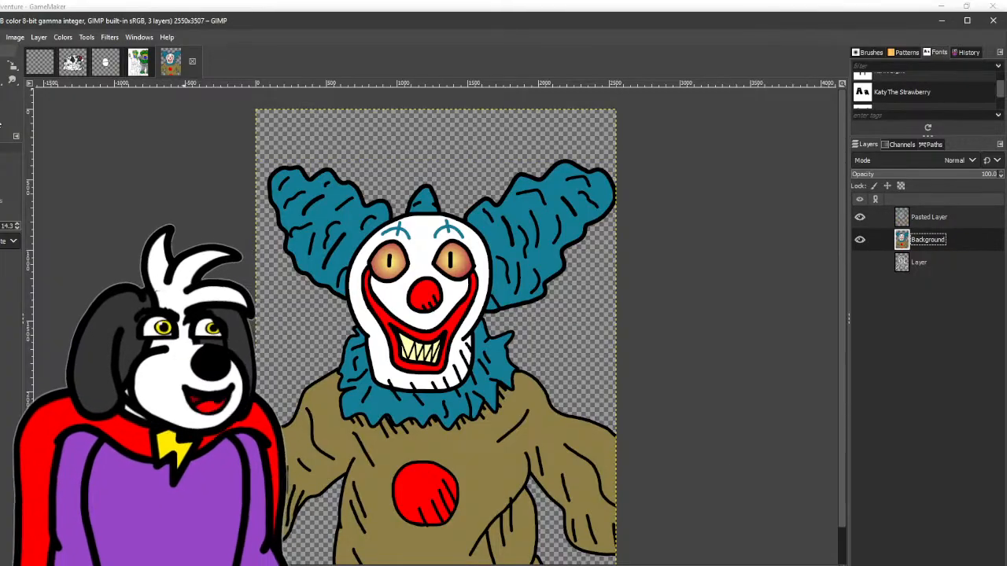
{"action": "key", "text": "o"}
{"action": "left_click", "coordinate": [418, 291]}
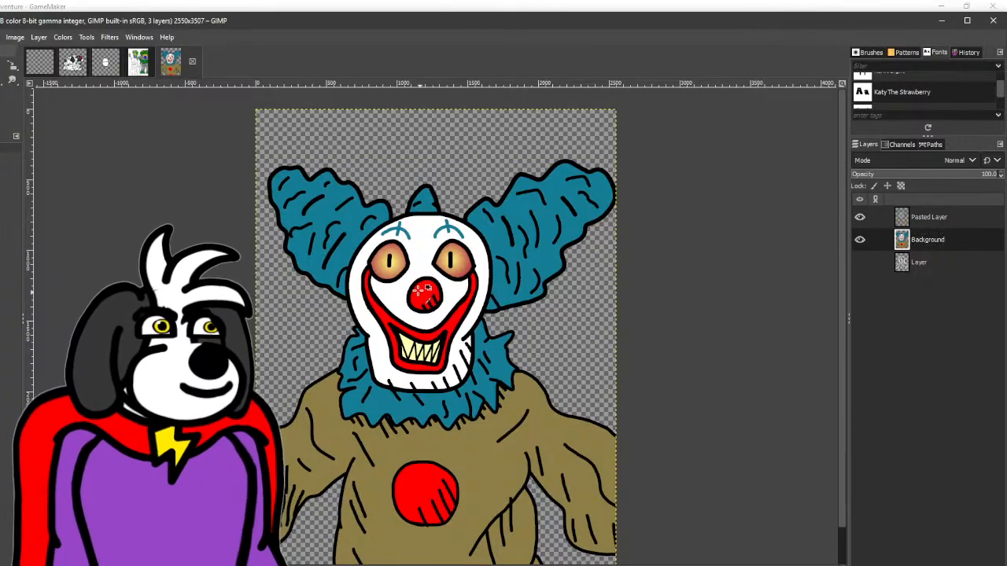
{"action": "left_click", "coordinate": [2, 80]}
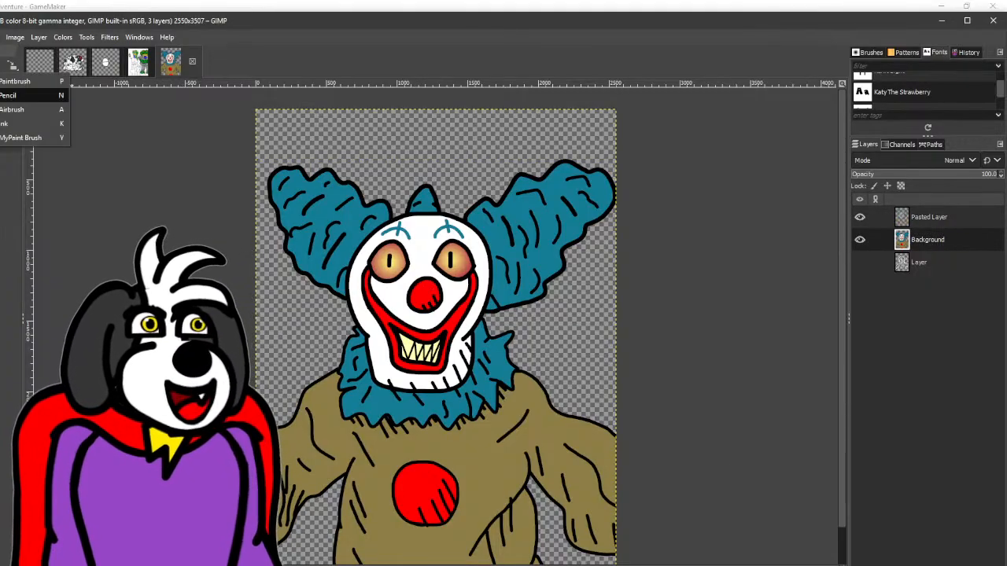
{"action": "left_click", "coordinate": [10, 81]}
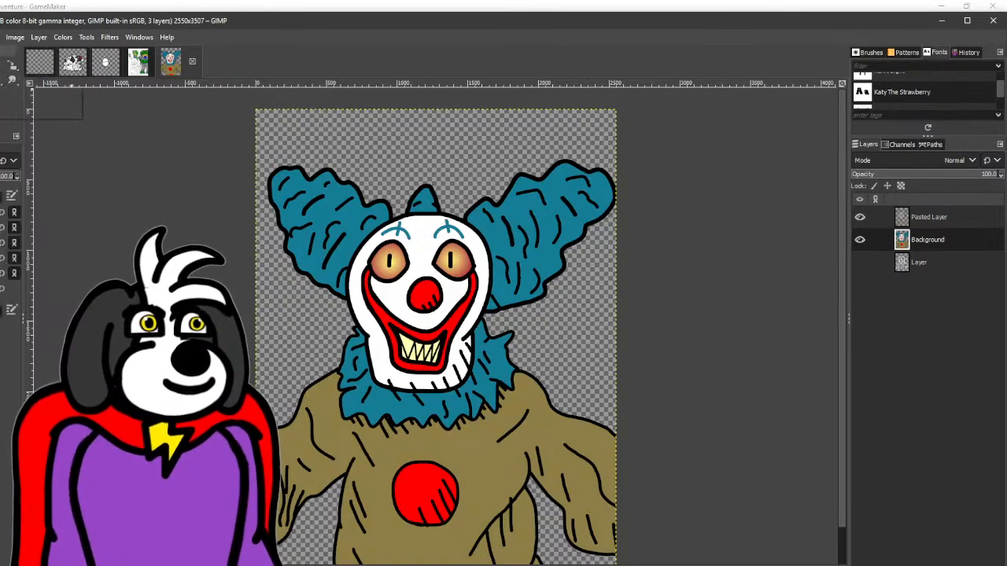
{"action": "left_click", "coordinate": [2, 81]}
{"action": "left_click", "coordinate": [12, 109]}
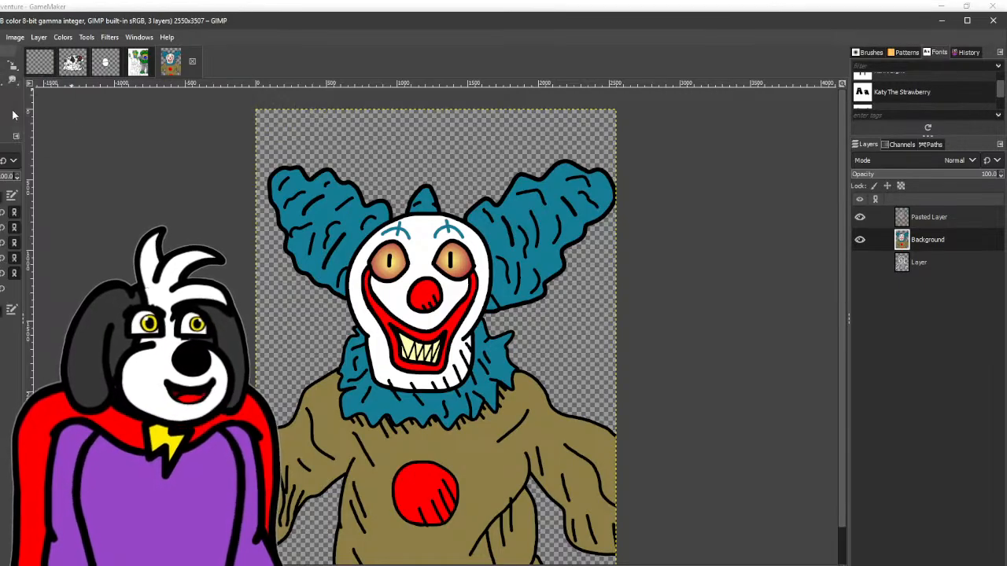
{"action": "scroll", "coordinate": [429, 331], "scroll_direction": "up", "scroll_amount": 2}
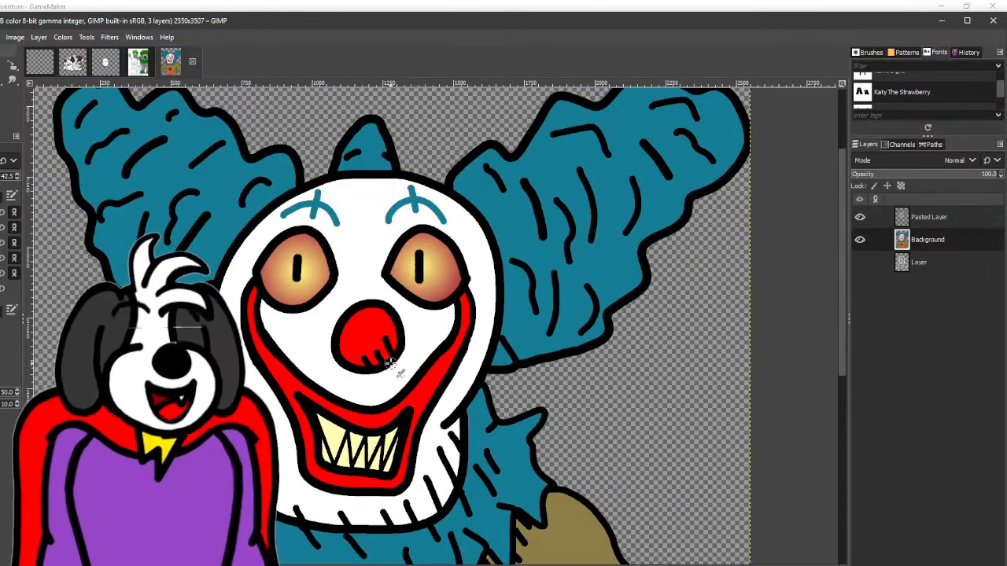
{"action": "scroll", "coordinate": [391, 363], "scroll_direction": "down", "scroll_amount": 7}
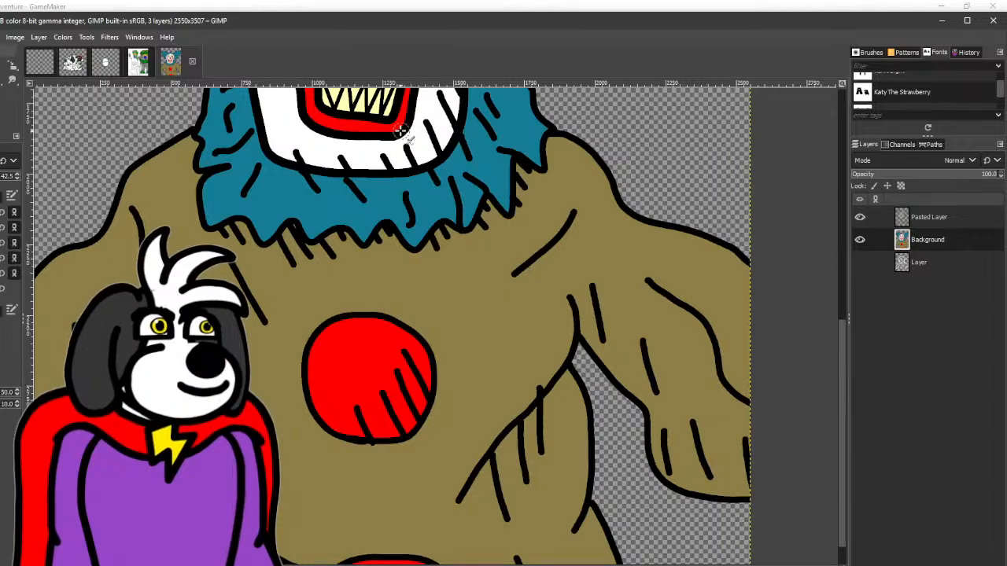
{"action": "left_click_drag", "start_coordinate": [400, 142], "coordinate": [423, 235]}
{"action": "key", "text": "ctrl+z"}
{"action": "left_click_drag", "start_coordinate": [437, 181], "coordinate": [362, 392]}
- Add a new layer between the pasted line art and the Background layer
{"action": "scroll", "coordinate": [362, 393], "scroll_direction": "down", "scroll_amount": 1}
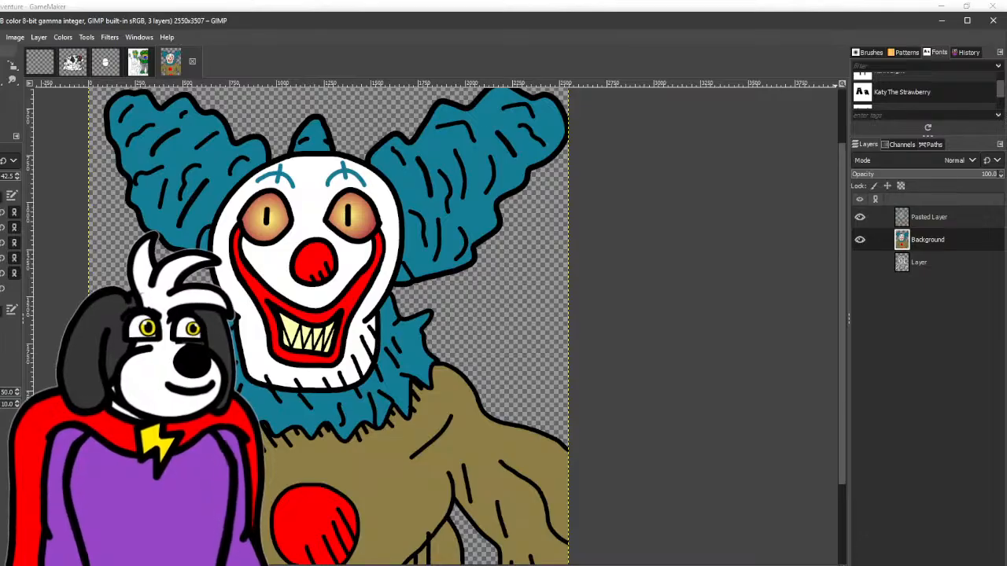
{"action": "key", "text": "ctrl+shift+n"}
{"action": "key", "text": "Return"}
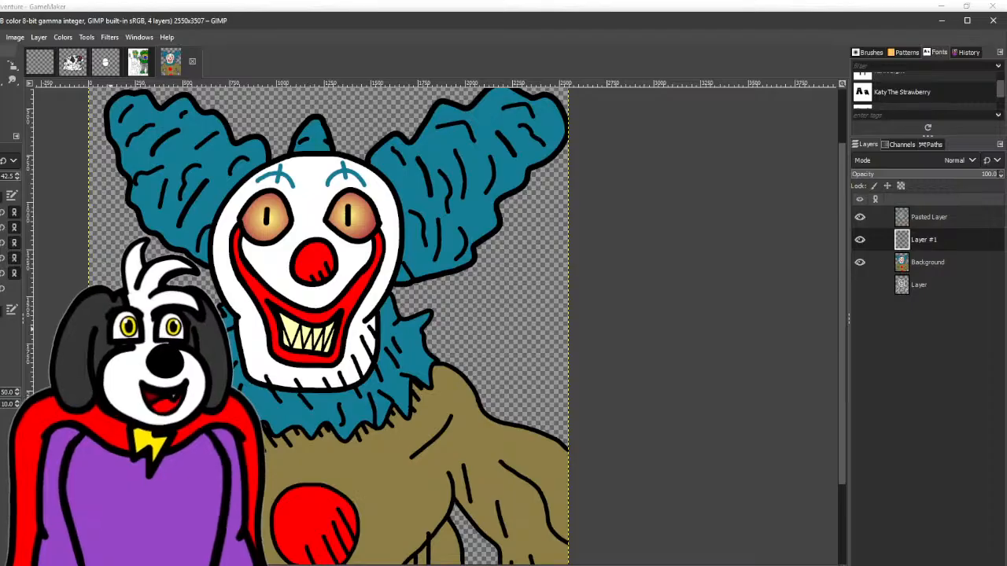
{"action": "mouse_move", "coordinate": [336, 351]}
{"action": "left_mouse_down"}
{"action": "mouse_move", "coordinate": [335, 392]}
{"action": "mouse_move", "coordinate": [357, 351]}
{"action": "mouse_move", "coordinate": [340, 370]}
{"action": "mouse_move", "coordinate": [348, 379]}
{"action": "mouse_move", "coordinate": [351, 365]}
{"action": "left_mouse_up"}
{"action": "key", "text": "ctrl+z"}
{"action": "key", "text": "ctrl+z"}
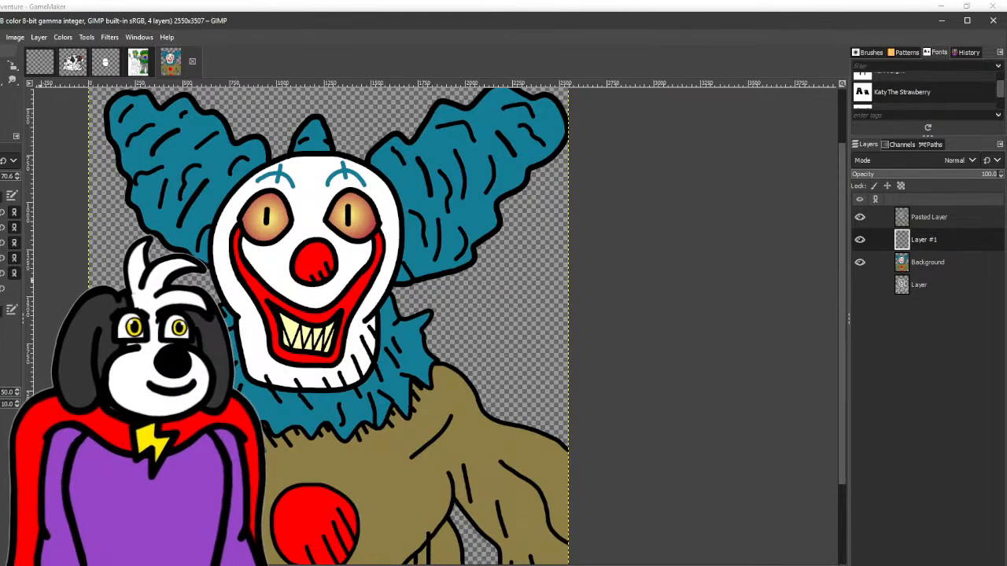
{"action": "scroll", "coordinate": [350, 367], "scroll_direction": "up", "scroll_amount": 2}
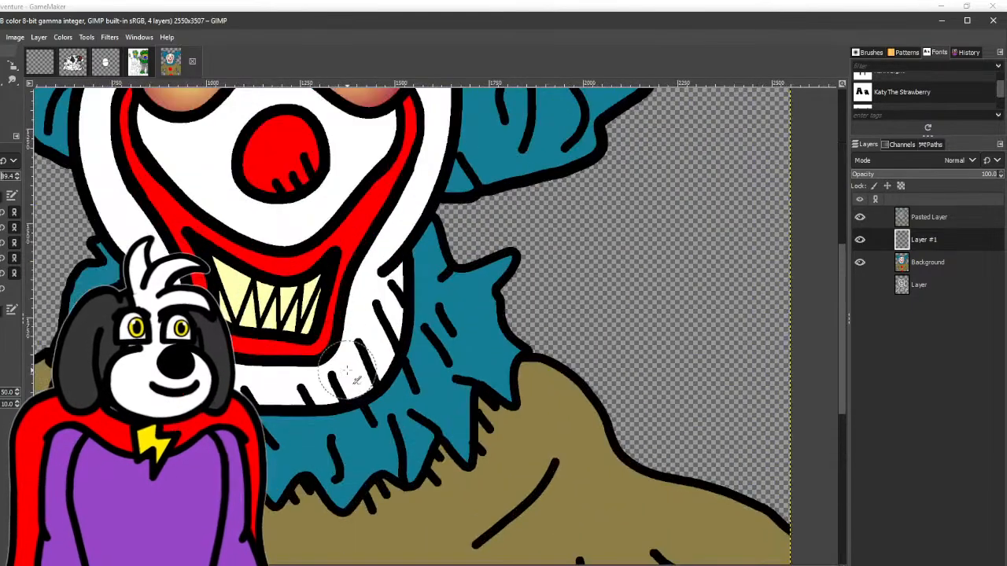
{"action": "mouse_move", "coordinate": [324, 371]}
{"action": "left_mouse_down"}
{"action": "mouse_move", "coordinate": [336, 398]}
{"action": "mouse_move", "coordinate": [356, 393]}
{"action": "left_mouse_up"}
{"action": "key", "text": "ctrl+z"}
- Set the foreground colour to the dark red 950000 and try airbrushing a smear beside the clown's mouth and chin
{"action": "left_click", "coordinate": [1, 106]}
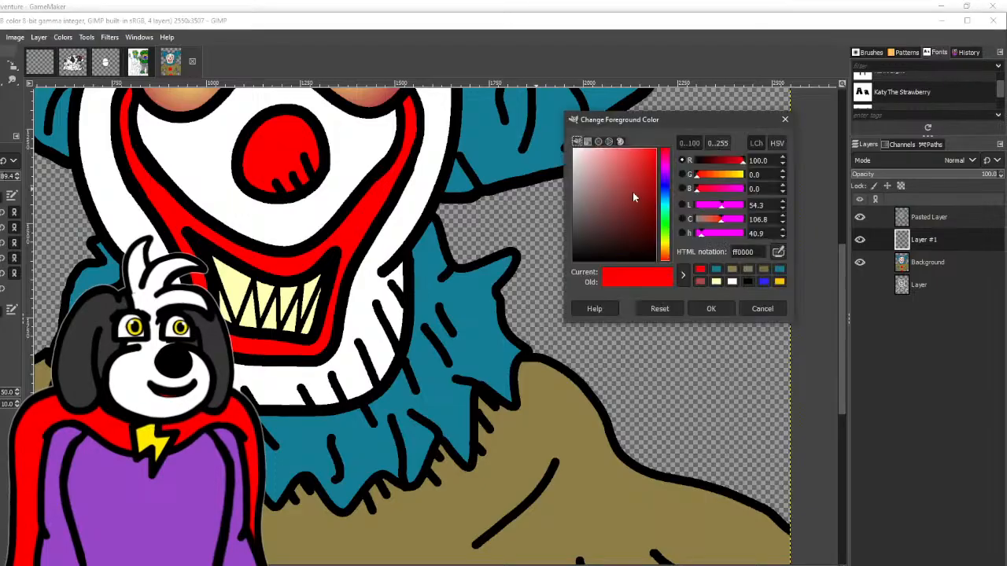
{"action": "left_click_drag", "start_coordinate": [737, 161], "coordinate": [723, 162]}
{"action": "left_click", "coordinate": [713, 307]}
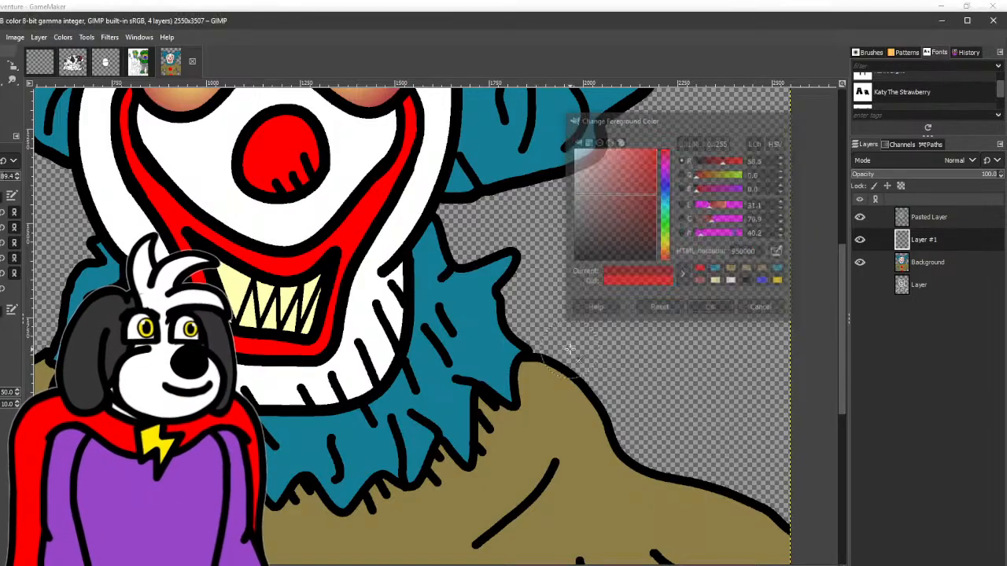
{"action": "mouse_move", "coordinate": [343, 363]}
{"action": "left_mouse_down"}
{"action": "mouse_move", "coordinate": [337, 390]}
{"action": "mouse_move", "coordinate": [340, 355]}
{"action": "mouse_move", "coordinate": [355, 355]}
{"action": "mouse_move", "coordinate": [357, 392]}
{"action": "mouse_move", "coordinate": [354, 255]}
{"action": "mouse_move", "coordinate": [349, 362]}
{"action": "left_mouse_up"}
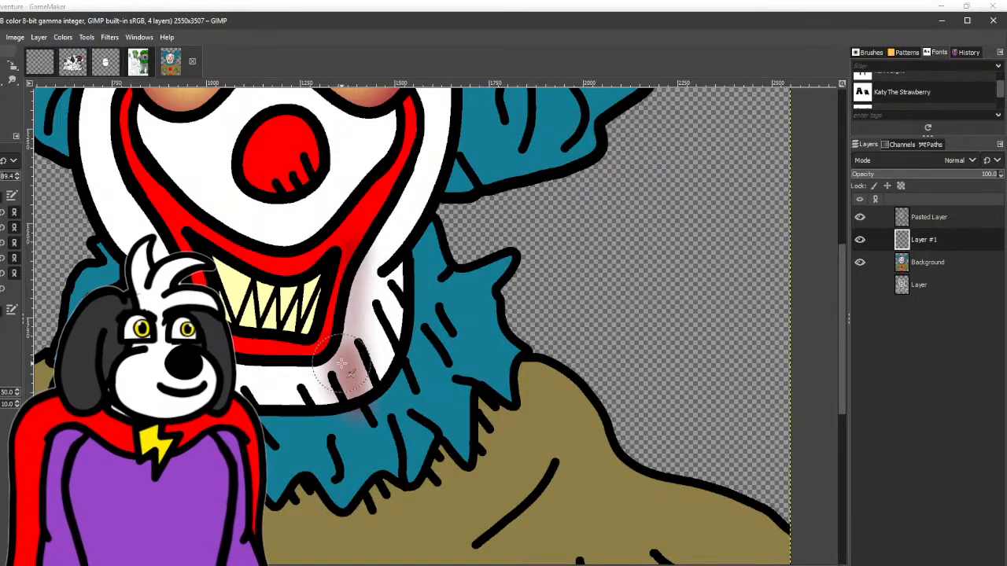
- Set the foreground colour to the red b40000 and switch to the Paintbrush
{"action": "left_click", "coordinate": [1, 106]}
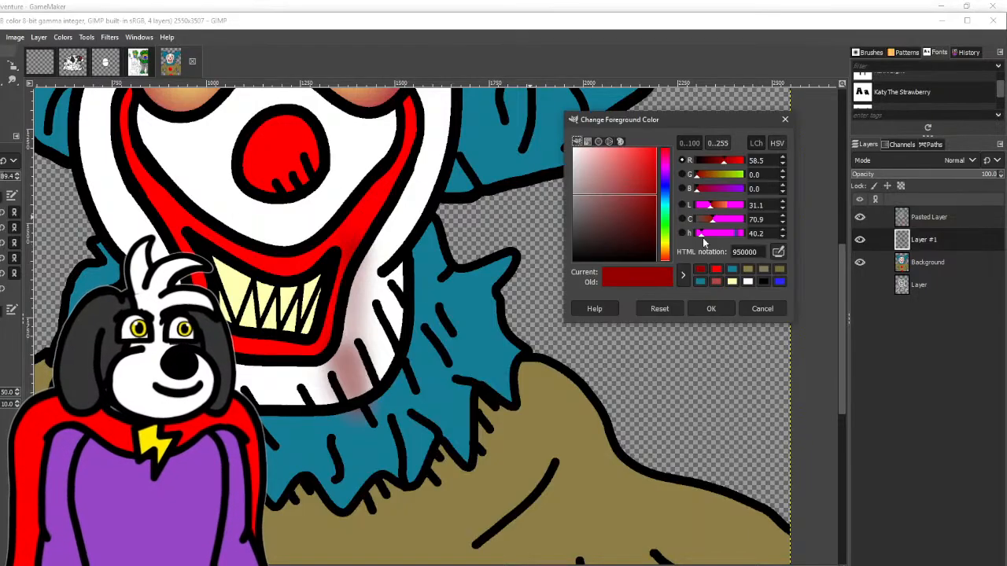
{"action": "left_click_drag", "start_coordinate": [724, 162], "coordinate": [729, 163]}
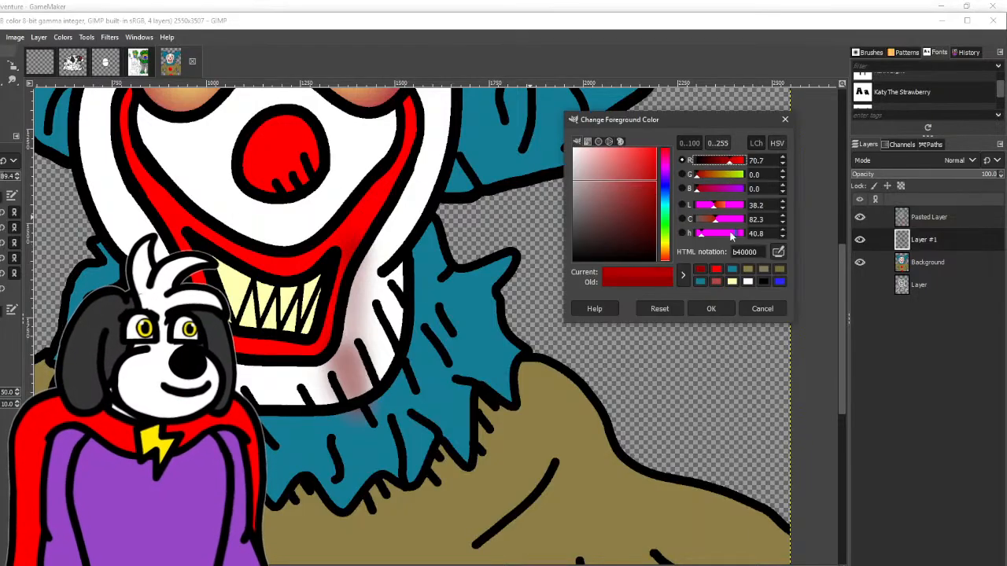
{"action": "left_click", "coordinate": [710, 308]}
{"action": "right_click", "coordinate": [2, 81]}
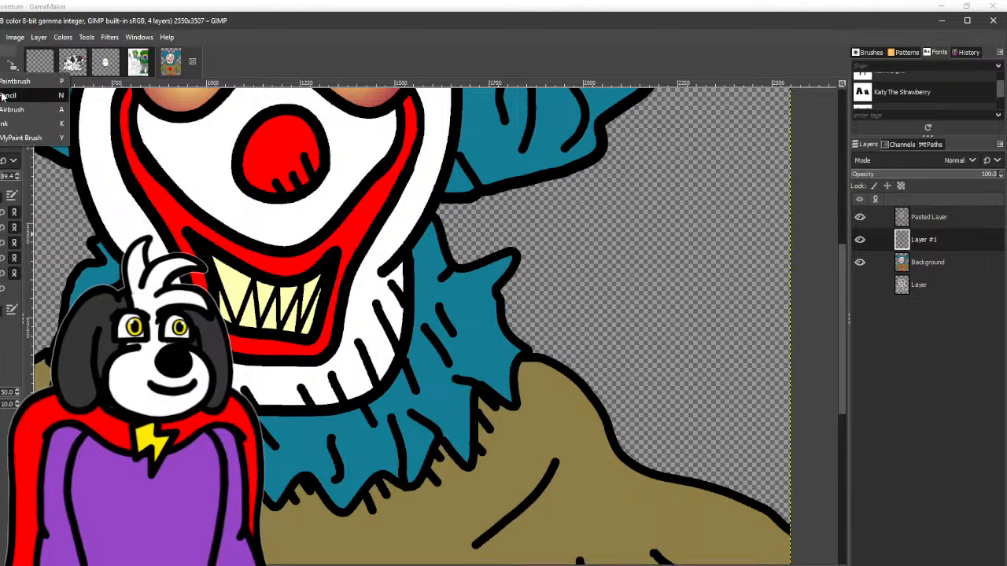
{"action": "left_click", "coordinate": [15, 94]}
{"action": "right_click", "coordinate": [2, 81]}
{"action": "left_click", "coordinate": [23, 85]}
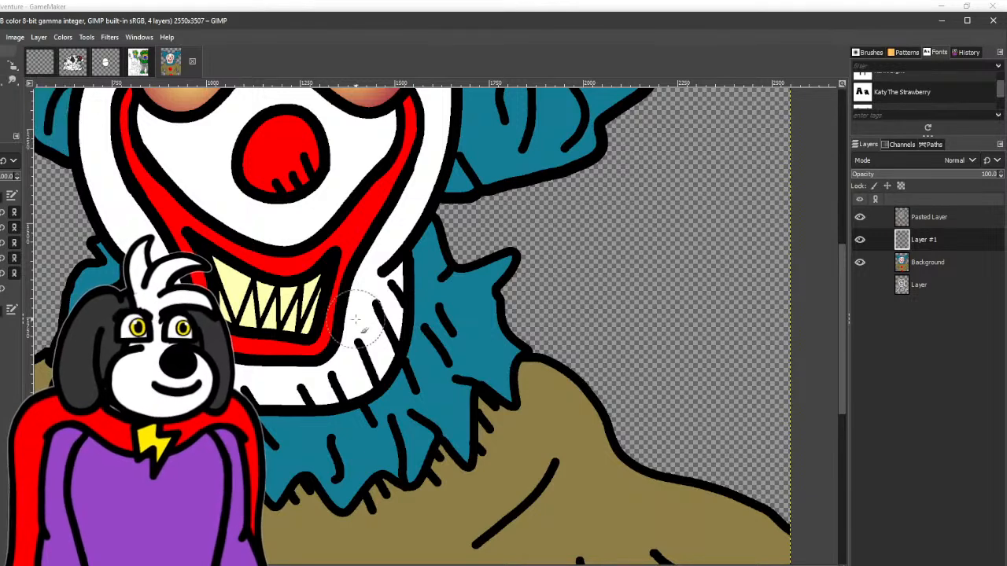
- Paint soft, semi-transparent red blood smears running from the mouth over the chin and onto the ruffled collar
{"action": "mouse_move", "coordinate": [362, 303]}
{"action": "left_mouse_down"}
{"action": "mouse_move", "coordinate": [358, 387]}
{"action": "mouse_move", "coordinate": [344, 269]}
{"action": "left_mouse_up"}
{"action": "key", "text": "ctrl+z"}
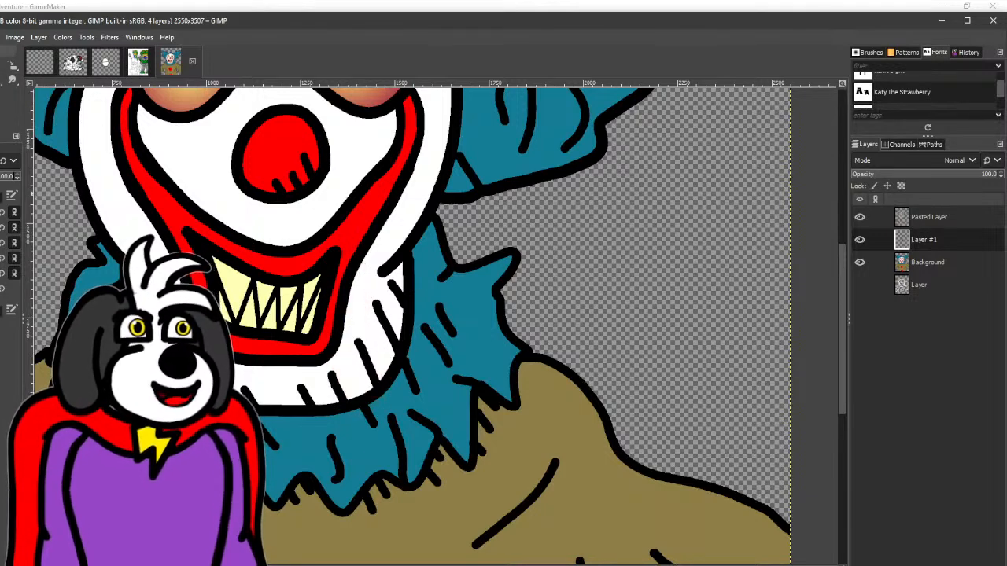
{"action": "mouse_move", "coordinate": [353, 305]}
{"action": "left_mouse_down"}
{"action": "mouse_move", "coordinate": [359, 382]}
{"action": "mouse_move", "coordinate": [349, 347]}
{"action": "mouse_move", "coordinate": [354, 255]}
{"action": "mouse_move", "coordinate": [313, 355]}
{"action": "mouse_move", "coordinate": [308, 467]}
{"action": "mouse_move", "coordinate": [286, 364]}
{"action": "mouse_move", "coordinate": [281, 409]}
{"action": "left_mouse_up"}
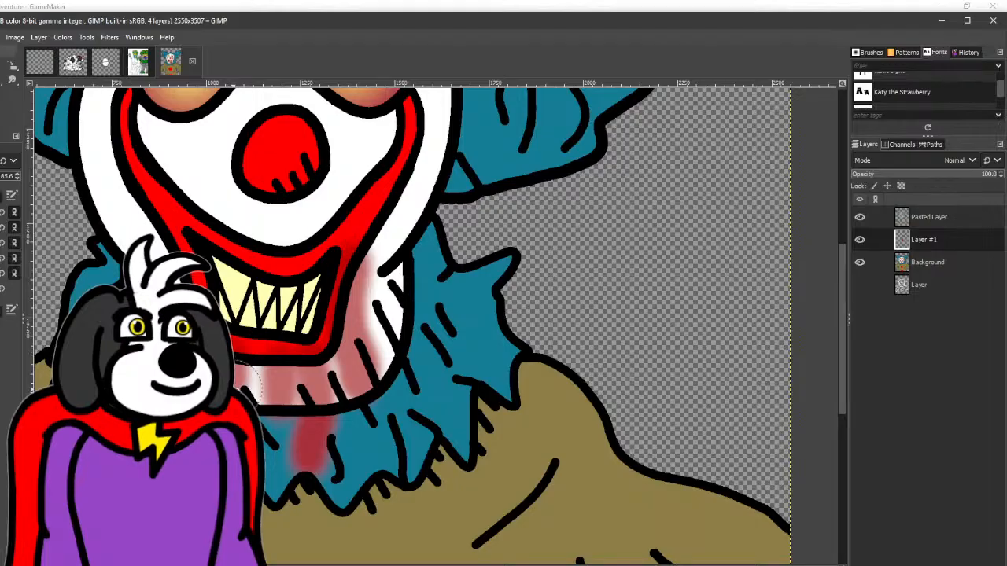
{"action": "scroll", "coordinate": [250, 299], "scroll_direction": "up", "scroll_amount": 3}
- Paint wavy red blood smears on the suit's chest beside the upper button and on the adjacent shoulder and sleeve
{"action": "scroll", "coordinate": [377, 287], "scroll_direction": "down", "scroll_amount": 6}
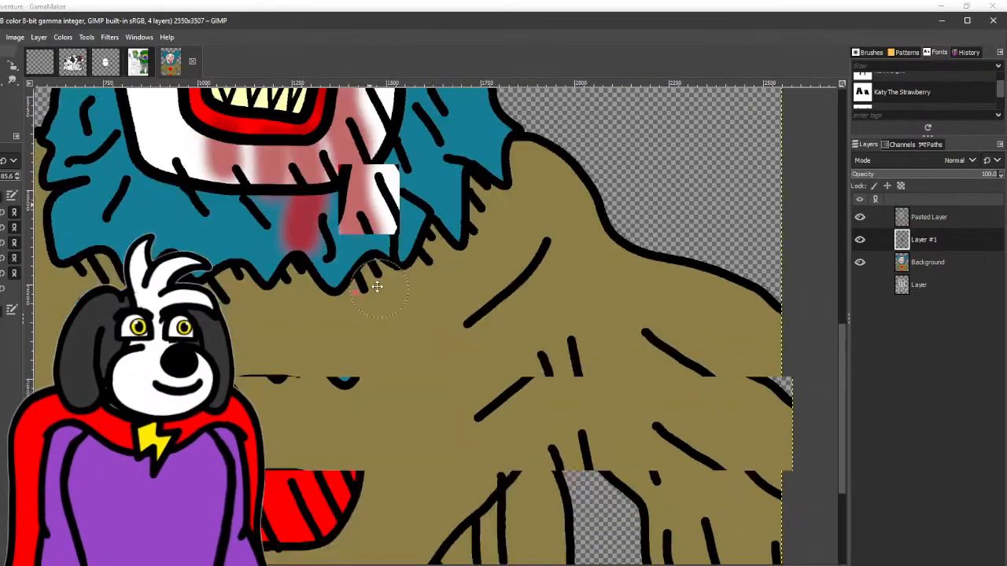
{"action": "mouse_move", "coordinate": [373, 300]}
{"action": "left_mouse_down"}
{"action": "mouse_move", "coordinate": [378, 379]}
{"action": "mouse_move", "coordinate": [364, 323]}
{"action": "mouse_move", "coordinate": [368, 259]}
{"action": "left_mouse_up"}
{"action": "left_click_drag", "start_coordinate": [557, 249], "coordinate": [628, 360]}
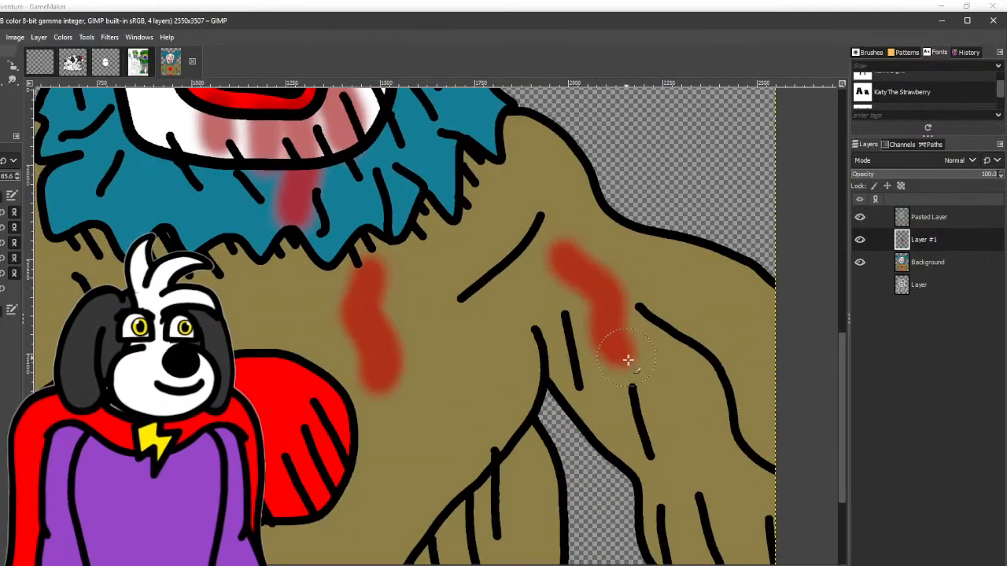
{"action": "scroll", "coordinate": [628, 360], "scroll_direction": "down", "scroll_amount": 3}
{"action": "left_click_drag", "start_coordinate": [578, 230], "coordinate": [607, 305]}
- Paint further red blood smears on the suit's lower torso and on the sleeve at the image's opposite edge
{"action": "scroll", "coordinate": [608, 305], "scroll_direction": "down", "scroll_amount": 5}
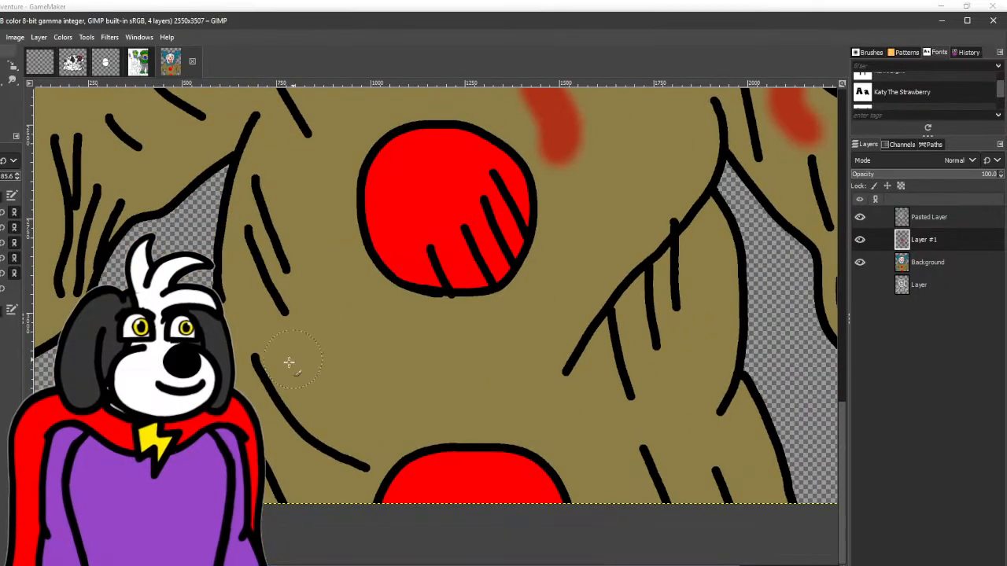
{"action": "left_click_drag", "start_coordinate": [180, 174], "coordinate": [427, 310]}
{"action": "mouse_move", "coordinate": [423, 258]}
{"action": "left_mouse_down"}
{"action": "mouse_move", "coordinate": [384, 320]}
{"action": "mouse_move", "coordinate": [391, 354]}
{"action": "mouse_move", "coordinate": [432, 313]}
{"action": "mouse_move", "coordinate": [451, 274]}
{"action": "left_mouse_up"}
{"action": "key", "text": "ctrl+z"}
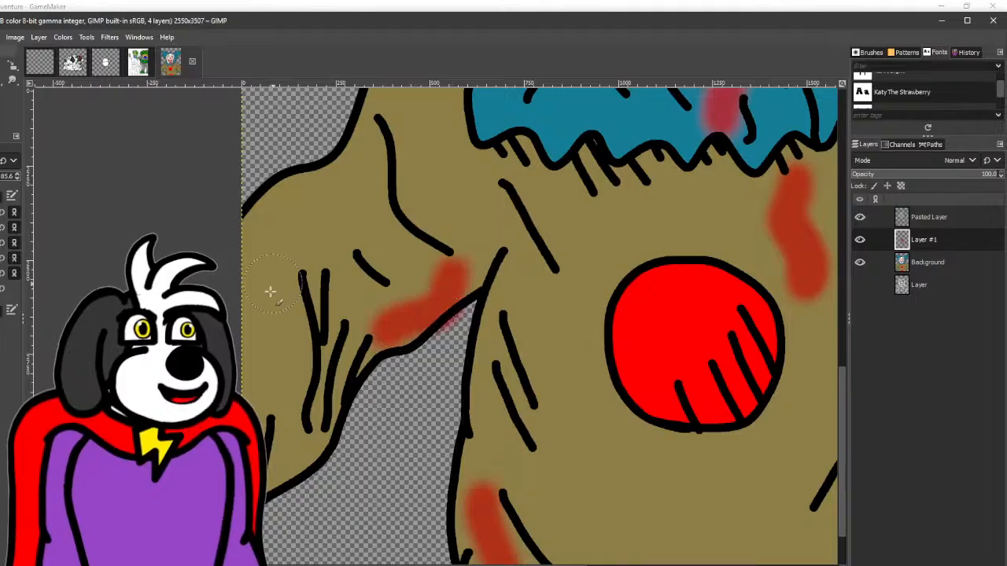
{"action": "left_click_drag", "start_coordinate": [273, 297], "coordinate": [282, 395]}
- Paint soft red blood stains over the clown's pointed teeth and along the lower lip
{"action": "left_click_drag", "start_coordinate": [543, 174], "coordinate": [249, 413]}
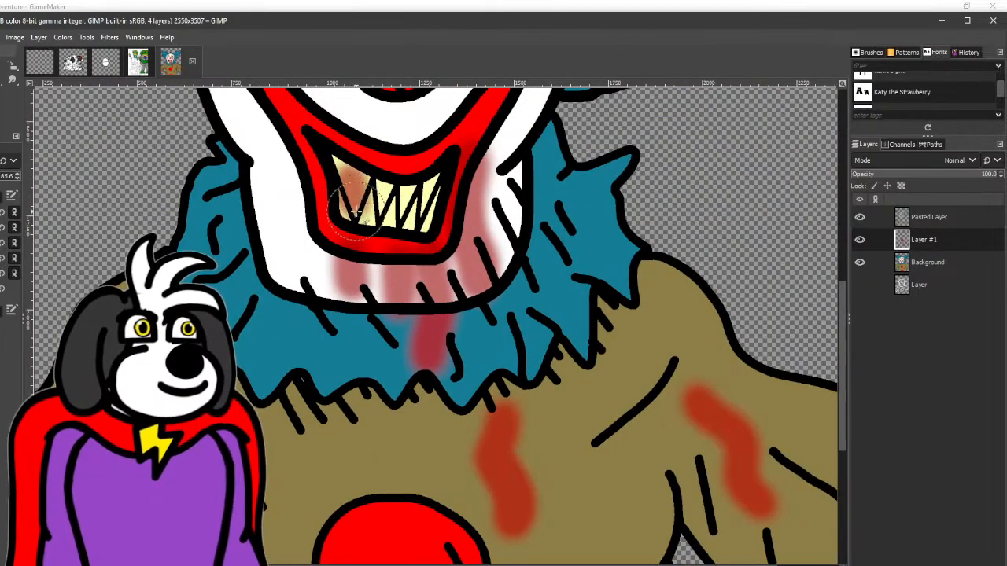
{"action": "scroll", "coordinate": [351, 182], "scroll_direction": "up", "scroll_amount": 2}
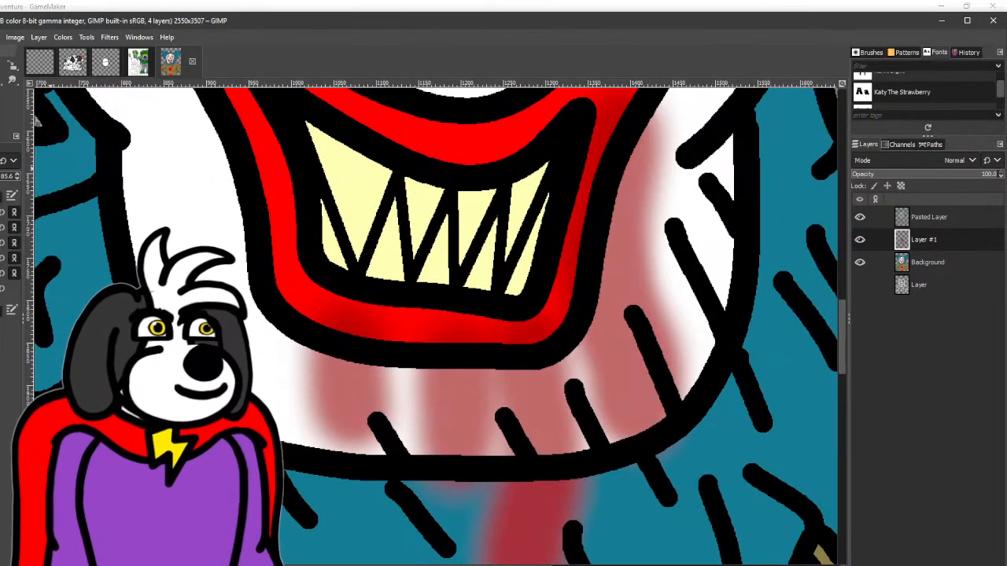
{"action": "mouse_move", "coordinate": [334, 196]}
{"action": "left_mouse_down"}
{"action": "mouse_move", "coordinate": [324, 163]}
{"action": "mouse_move", "coordinate": [358, 260]}
{"action": "mouse_move", "coordinate": [312, 124]}
{"action": "mouse_move", "coordinate": [369, 254]}
{"action": "mouse_move", "coordinate": [394, 194]}
{"action": "mouse_move", "coordinate": [416, 299]}
{"action": "mouse_move", "coordinate": [382, 274]}
{"action": "mouse_move", "coordinate": [353, 272]}
{"action": "mouse_move", "coordinate": [338, 258]}
{"action": "mouse_move", "coordinate": [420, 261]}
{"action": "mouse_move", "coordinate": [445, 235]}
{"action": "left_mouse_up"}
{"action": "mouse_move", "coordinate": [401, 201]}
{"action": "left_mouse_down"}
{"action": "mouse_move", "coordinate": [414, 258]}
{"action": "mouse_move", "coordinate": [457, 198]}
{"action": "mouse_move", "coordinate": [467, 264]}
{"action": "mouse_move", "coordinate": [508, 190]}
{"action": "mouse_move", "coordinate": [501, 274]}
{"action": "mouse_move", "coordinate": [537, 247]}
{"action": "mouse_move", "coordinate": [501, 302]}
{"action": "mouse_move", "coordinate": [404, 284]}
{"action": "mouse_move", "coordinate": [299, 308]}
{"action": "mouse_move", "coordinate": [392, 326]}
{"action": "mouse_move", "coordinate": [531, 333]}
{"action": "mouse_move", "coordinate": [391, 336]}
{"action": "mouse_move", "coordinate": [288, 254]}
{"action": "mouse_move", "coordinate": [278, 214]}
{"action": "mouse_move", "coordinate": [330, 331]}
{"action": "left_mouse_up"}
{"action": "scroll", "coordinate": [375, 281], "scroll_direction": "down", "scroll_amount": 2}
- Paint semi-transparent red blood drips running down the white face beneath both eyes
{"action": "scroll", "coordinate": [369, 223], "scroll_direction": "down", "scroll_amount": 1}
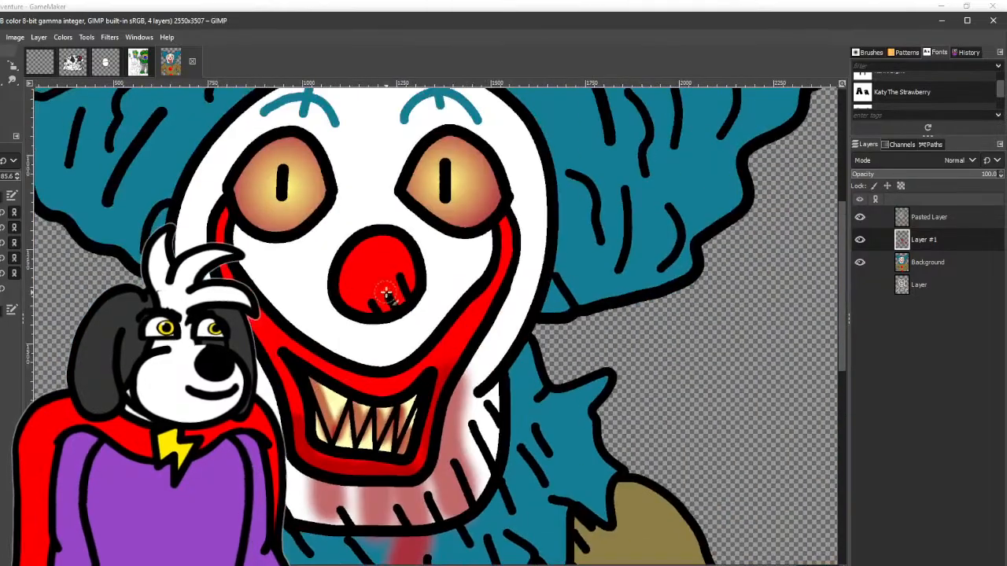
{"action": "scroll", "coordinate": [326, 346], "scroll_direction": "up", "scroll_amount": 3}
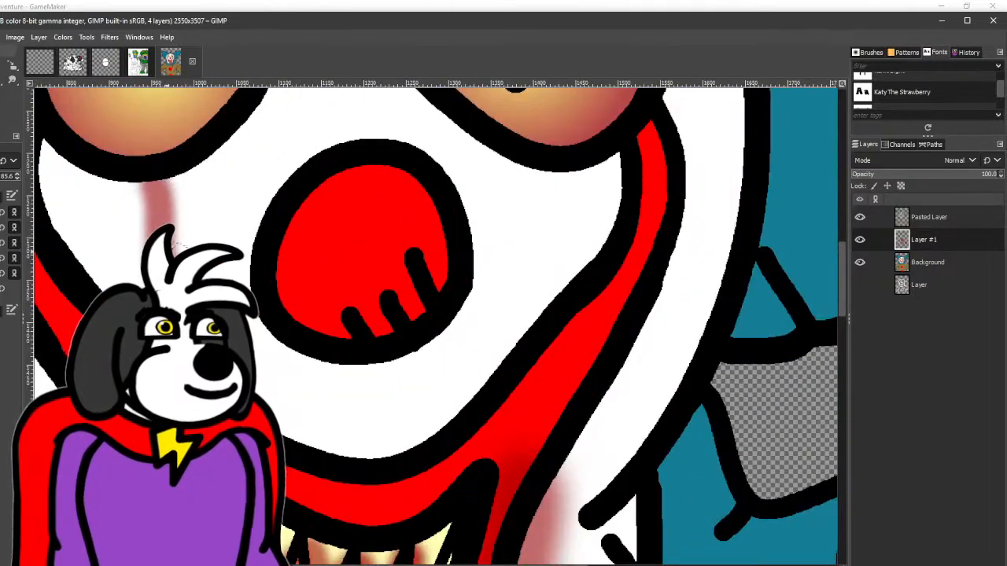
{"action": "mouse_move", "coordinate": [166, 252]}
{"action": "left_mouse_down"}
{"action": "mouse_move", "coordinate": [177, 167]}
{"action": "mouse_move", "coordinate": [211, 149]}
{"action": "mouse_move", "coordinate": [225, 192]}
{"action": "mouse_move", "coordinate": [261, 105]}
{"action": "left_mouse_up"}
{"action": "mouse_move", "coordinate": [71, 159]}
{"action": "left_mouse_down"}
{"action": "mouse_move", "coordinate": [155, 173]}
{"action": "mouse_move", "coordinate": [224, 213]}
{"action": "mouse_move", "coordinate": [262, 118]}
{"action": "left_mouse_up"}
{"action": "left_click_drag", "start_coordinate": [610, 185], "coordinate": [375, 257]}
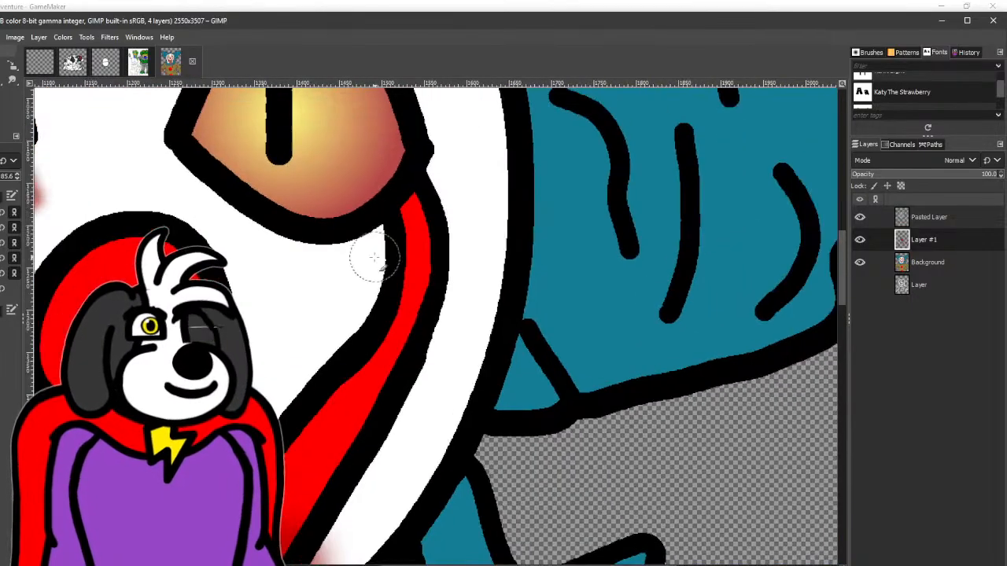
{"action": "mouse_move", "coordinate": [234, 205]}
{"action": "left_mouse_down"}
{"action": "mouse_move", "coordinate": [305, 230]}
{"action": "mouse_move", "coordinate": [314, 284]}
{"action": "mouse_move", "coordinate": [317, 230]}
{"action": "mouse_move", "coordinate": [301, 340]}
{"action": "mouse_move", "coordinate": [326, 254]}
{"action": "mouse_move", "coordinate": [373, 225]}
{"action": "mouse_move", "coordinate": [358, 273]}
{"action": "mouse_move", "coordinate": [376, 216]}
{"action": "left_mouse_up"}
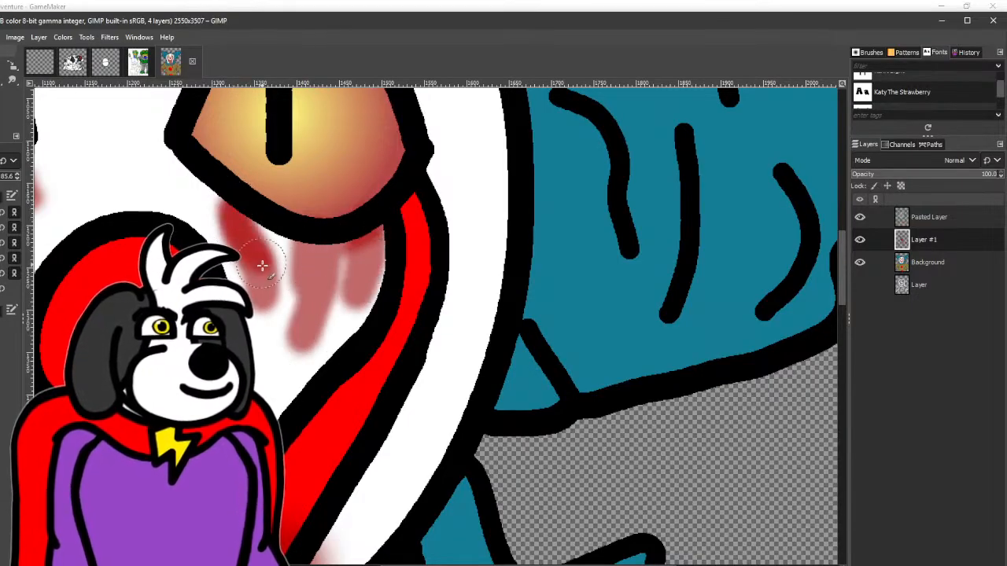
- Paint semi-transparent red blood streaks down the white cheeks on both sides of the clown's mouth
{"action": "scroll", "coordinate": [262, 266], "scroll_direction": "down", "scroll_amount": 3}
{"action": "left_click_drag", "start_coordinate": [255, 280], "coordinate": [464, 180]}
{"action": "scroll", "coordinate": [466, 180], "scroll_direction": "down", "scroll_amount": 1}
{"action": "scroll", "coordinate": [402, 283], "scroll_direction": "up", "scroll_amount": 3}
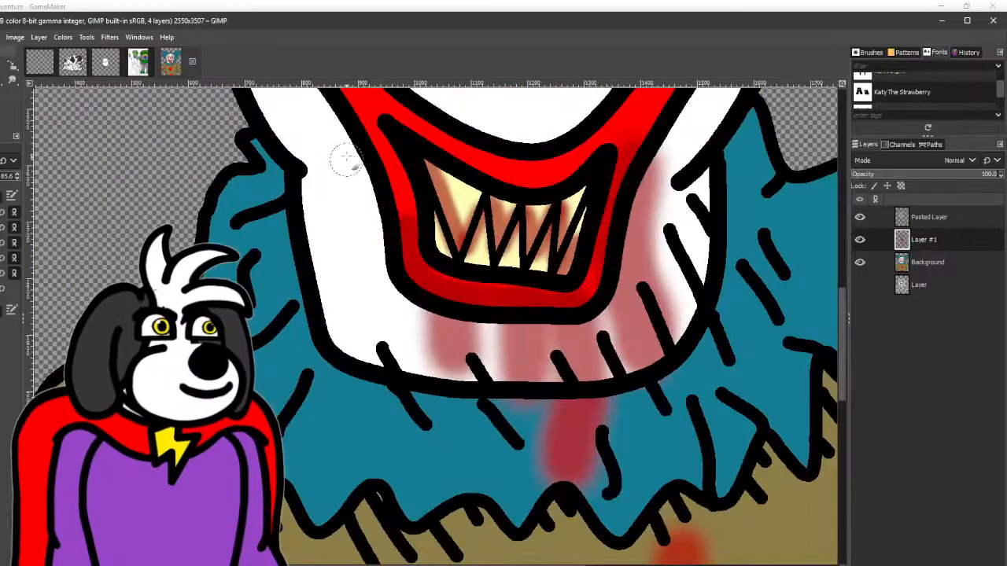
{"action": "mouse_move", "coordinate": [351, 161]}
{"action": "left_mouse_down"}
{"action": "mouse_move", "coordinate": [367, 250]}
{"action": "mouse_move", "coordinate": [355, 251]}
{"action": "mouse_move", "coordinate": [362, 162]}
{"action": "left_mouse_up"}
{"action": "scroll", "coordinate": [365, 165], "scroll_direction": "down", "scroll_amount": 3}
{"action": "left_click_drag", "start_coordinate": [408, 186], "coordinate": [356, 267]}
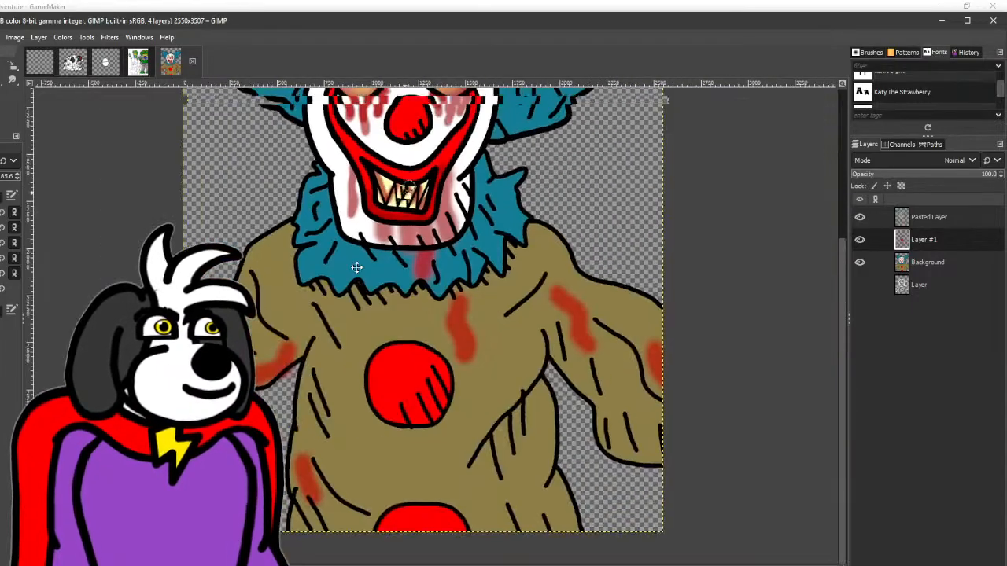
{"action": "scroll", "coordinate": [356, 268], "scroll_direction": "up", "scroll_amount": 2}
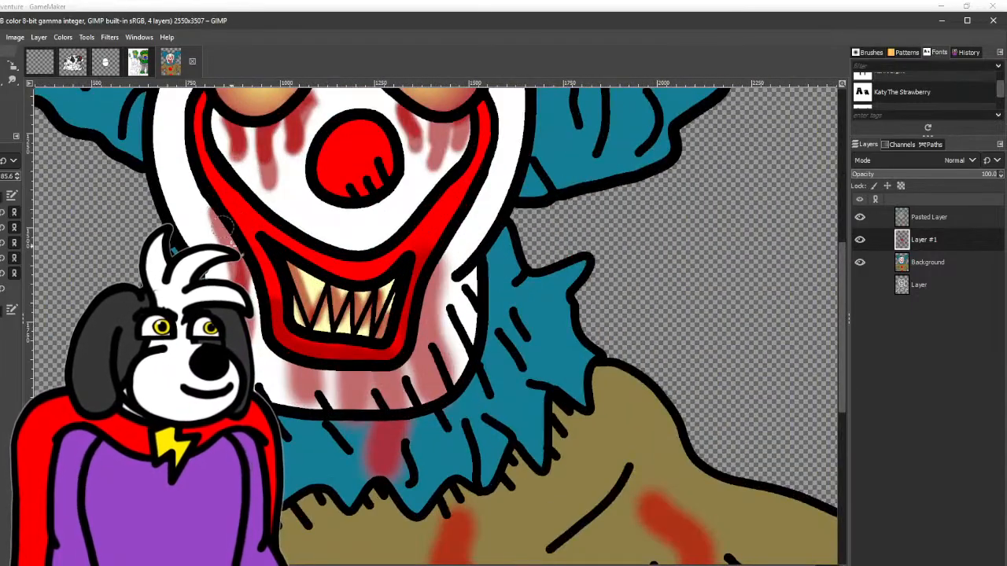
{"action": "left_click_drag", "start_coordinate": [443, 236], "coordinate": [423, 277]}
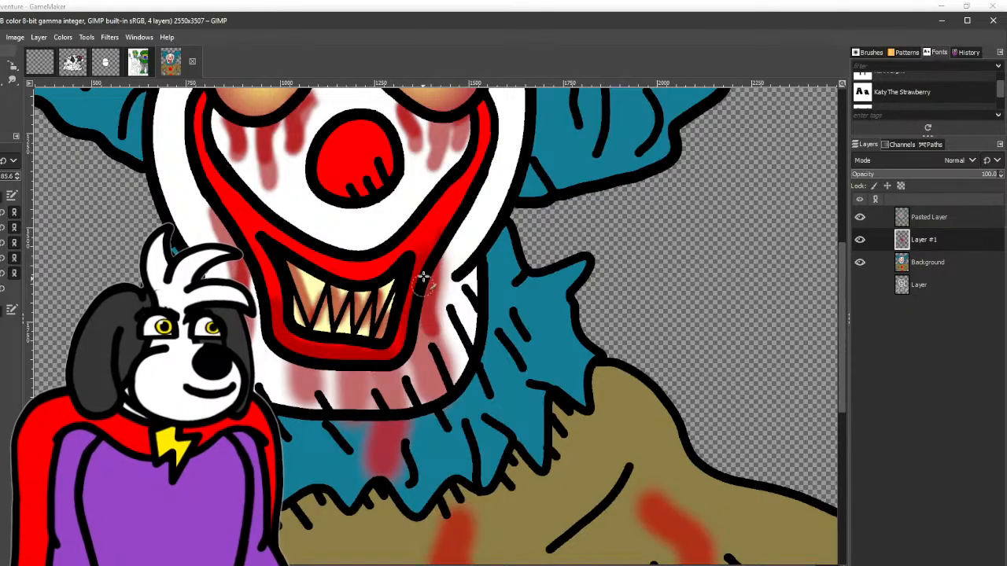
- Paint darker red blood stains along the clown's red upper lip and into the mouth corner
{"action": "scroll", "coordinate": [247, 217], "scroll_direction": "up", "scroll_amount": 3}
{"action": "mouse_move", "coordinate": [299, 267]}
{"action": "left_mouse_down"}
{"action": "mouse_move", "coordinate": [443, 341]}
{"action": "mouse_move", "coordinate": [650, 273]}
{"action": "left_mouse_up"}
{"action": "mouse_move", "coordinate": [404, 301]}
{"action": "left_mouse_down"}
{"action": "mouse_move", "coordinate": [288, 443]}
{"action": "mouse_move", "coordinate": [284, 466]}
{"action": "left_mouse_up"}
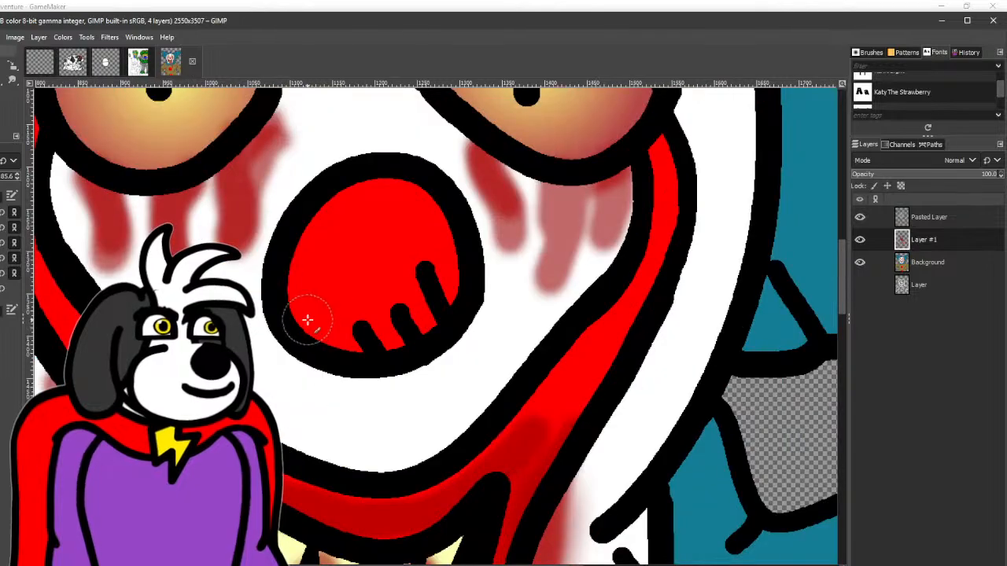
{"action": "mouse_move", "coordinate": [310, 322]}
{"action": "left_mouse_down"}
{"action": "mouse_move", "coordinate": [404, 322]}
{"action": "mouse_move", "coordinate": [477, 264]}
{"action": "left_mouse_up"}
- Draw thin, wavy red veins with a smaller brush inside the yellow eye at the image's left, running inward from its outline
{"action": "scroll", "coordinate": [438, 341], "scroll_direction": "down", "scroll_amount": 3}
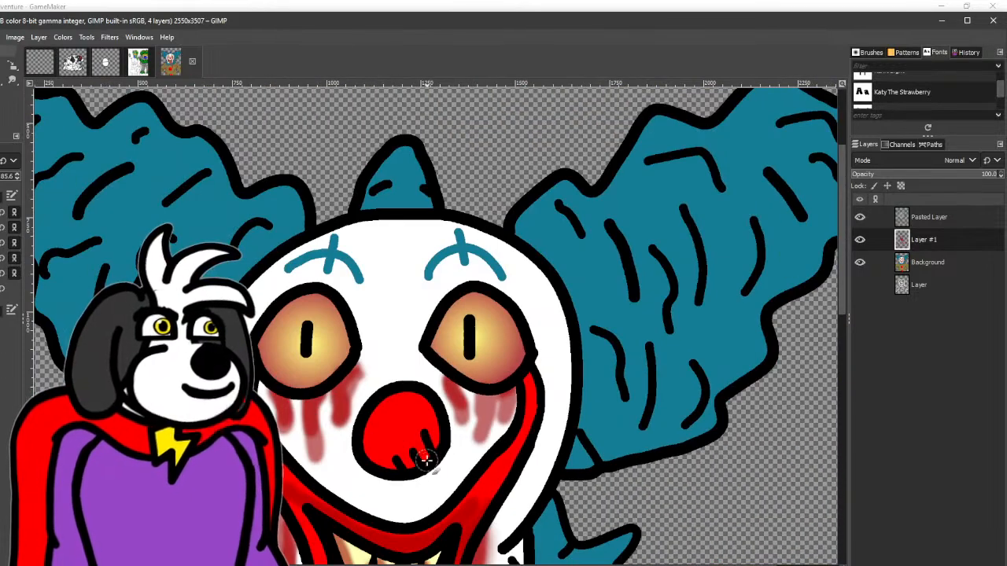
{"action": "scroll", "coordinate": [317, 374], "scroll_direction": "up", "scroll_amount": 2}
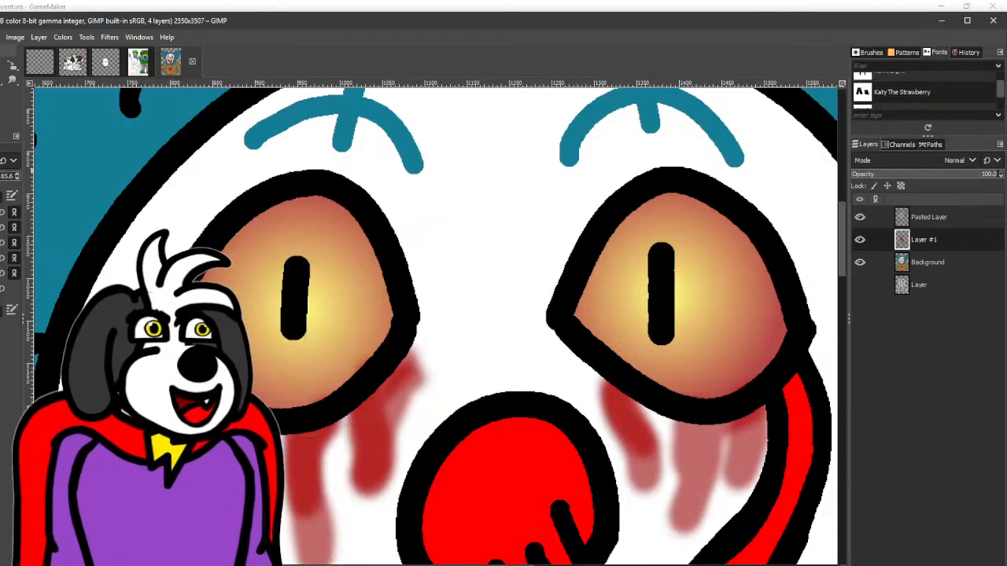
{"action": "left_click_drag", "start_coordinate": [323, 334], "coordinate": [358, 351]}
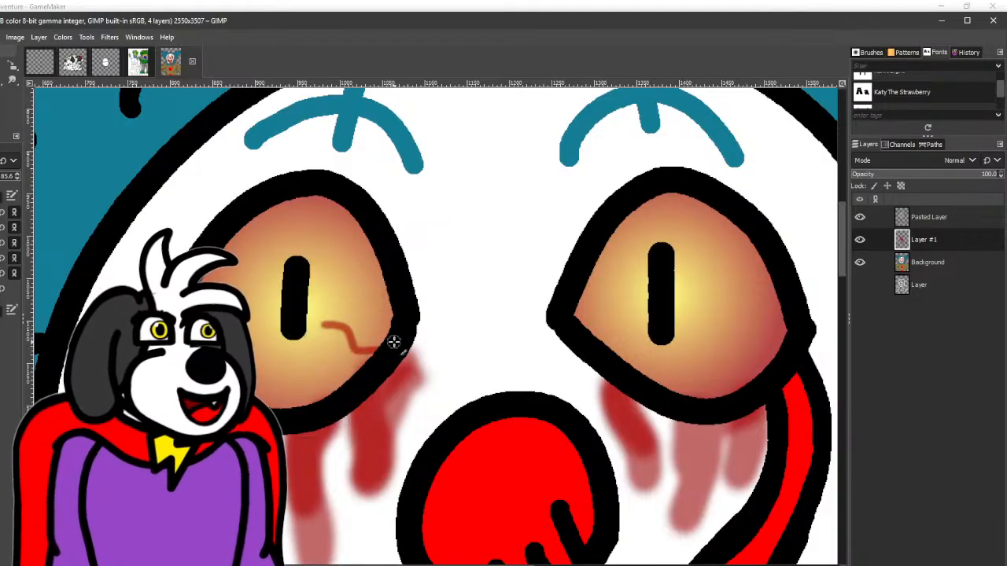
{"action": "mouse_move", "coordinate": [371, 306]}
{"action": "left_mouse_down"}
{"action": "mouse_move", "coordinate": [340, 293]}
{"action": "mouse_move", "coordinate": [380, 235]}
{"action": "left_mouse_up"}
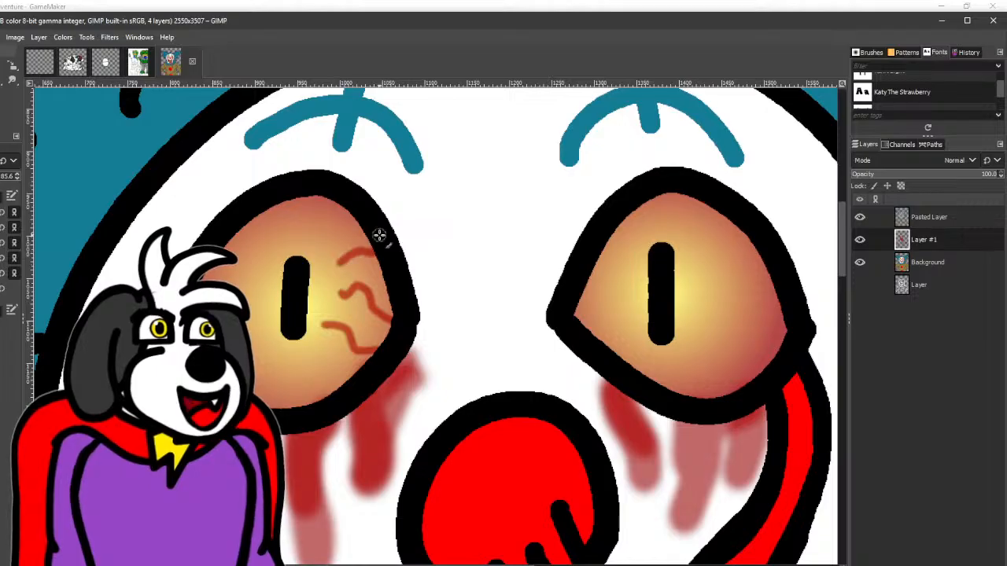
{"action": "mouse_move", "coordinate": [312, 194]}
{"action": "left_mouse_down"}
{"action": "mouse_move", "coordinate": [320, 220]}
{"action": "mouse_move", "coordinate": [298, 237]}
{"action": "left_mouse_up"}
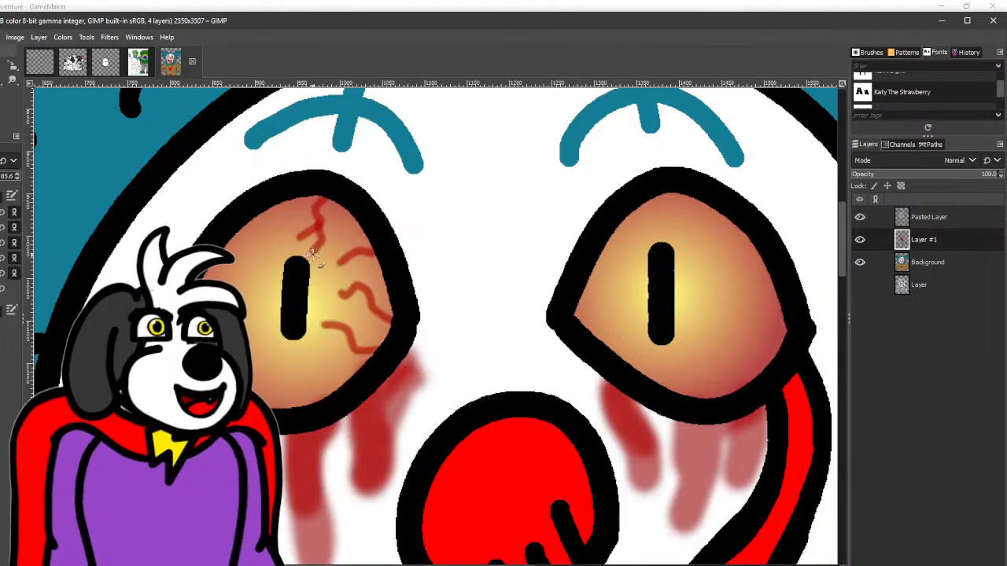
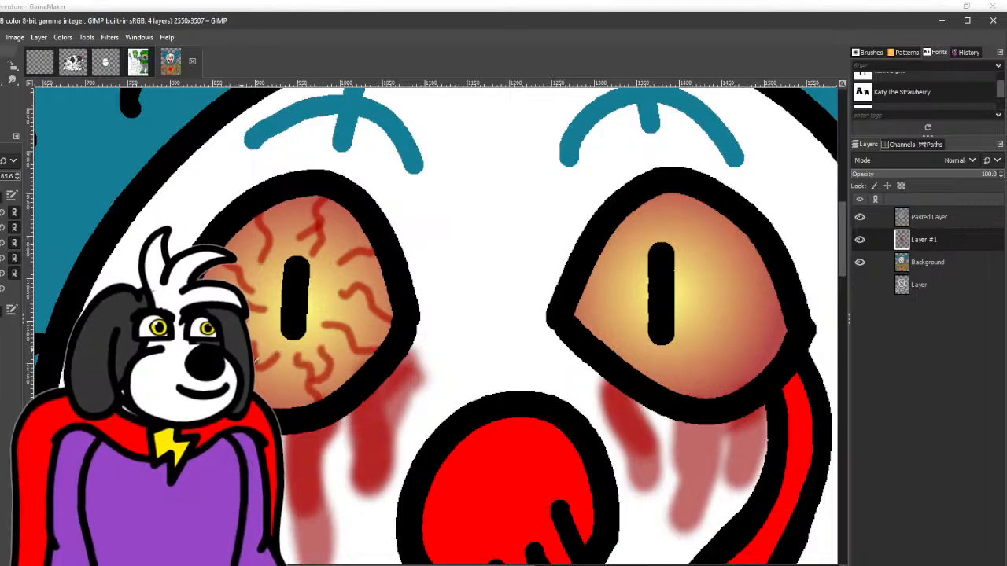
- Paint thin branching red veins around the pupil of the clown's right-hand eye on Layer #1
{"action": "left_click_drag", "start_coordinate": [631, 307], "coordinate": [391, 331]}
{"action": "mouse_move", "coordinate": [430, 223]}
{"action": "left_mouse_down"}
{"action": "mouse_move", "coordinate": [431, 252]}
{"action": "mouse_move", "coordinate": [447, 269]}
{"action": "left_mouse_up"}
{"action": "left_click_drag", "start_coordinate": [507, 260], "coordinate": [476, 305]}
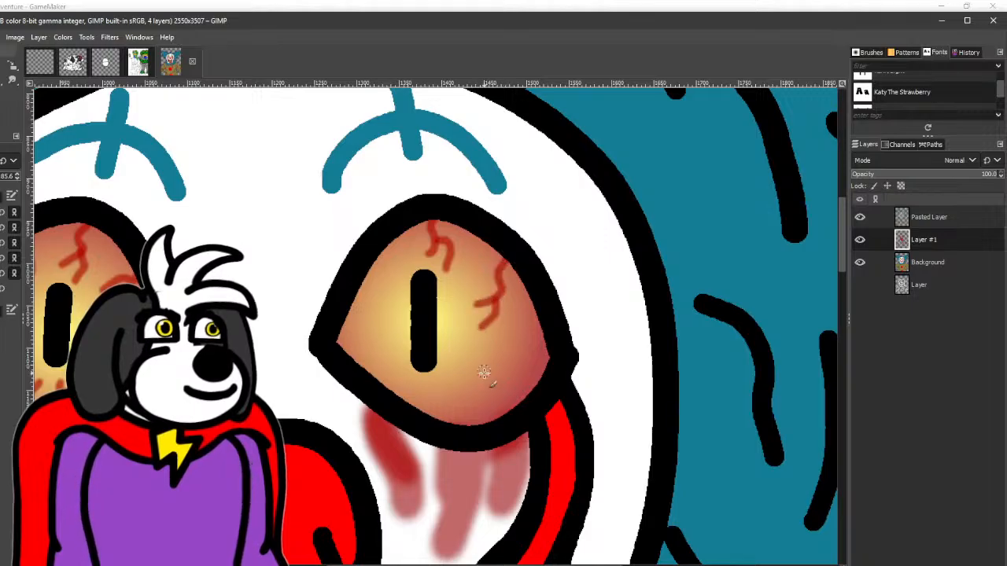
{"action": "mouse_move", "coordinate": [483, 368]}
{"action": "left_mouse_down"}
{"action": "mouse_move", "coordinate": [555, 369]}
{"action": "mouse_move", "coordinate": [525, 373]}
{"action": "mouse_move", "coordinate": [465, 346]}
{"action": "left_mouse_up"}
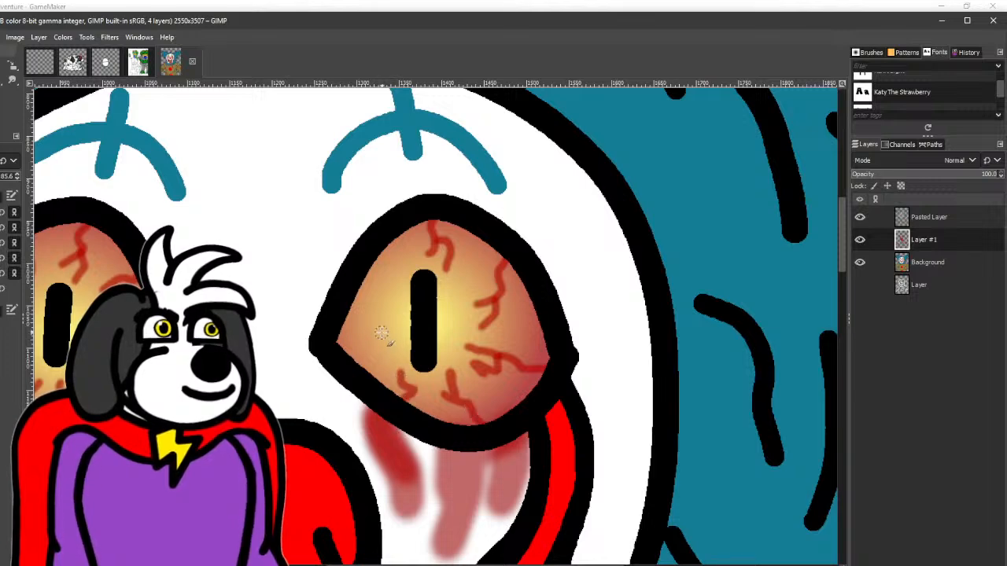
{"action": "left_click_drag", "start_coordinate": [381, 332], "coordinate": [359, 362]}
{"action": "left_click_drag", "start_coordinate": [358, 302], "coordinate": [379, 307]}
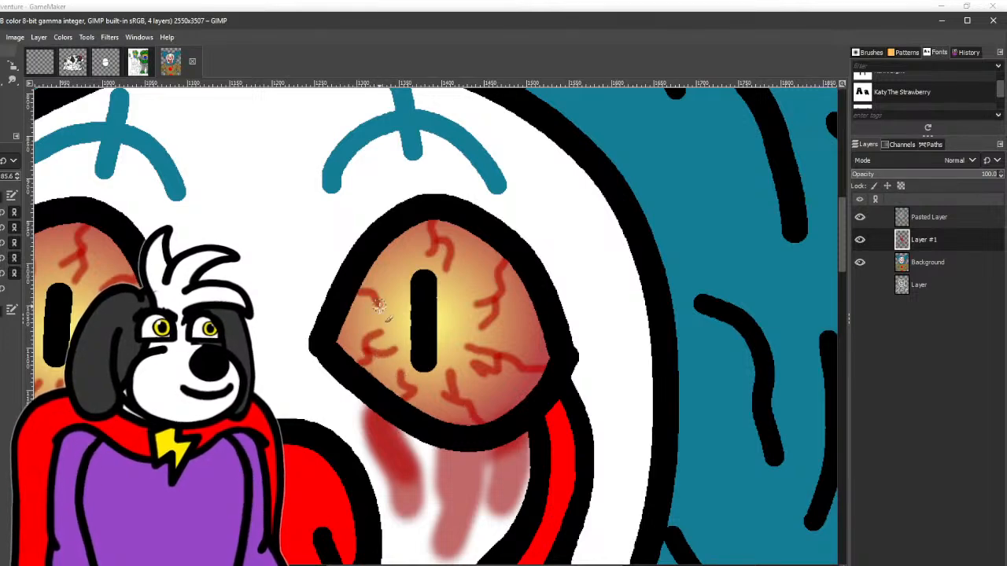
{"action": "left_click_drag", "start_coordinate": [386, 254], "coordinate": [398, 277]}
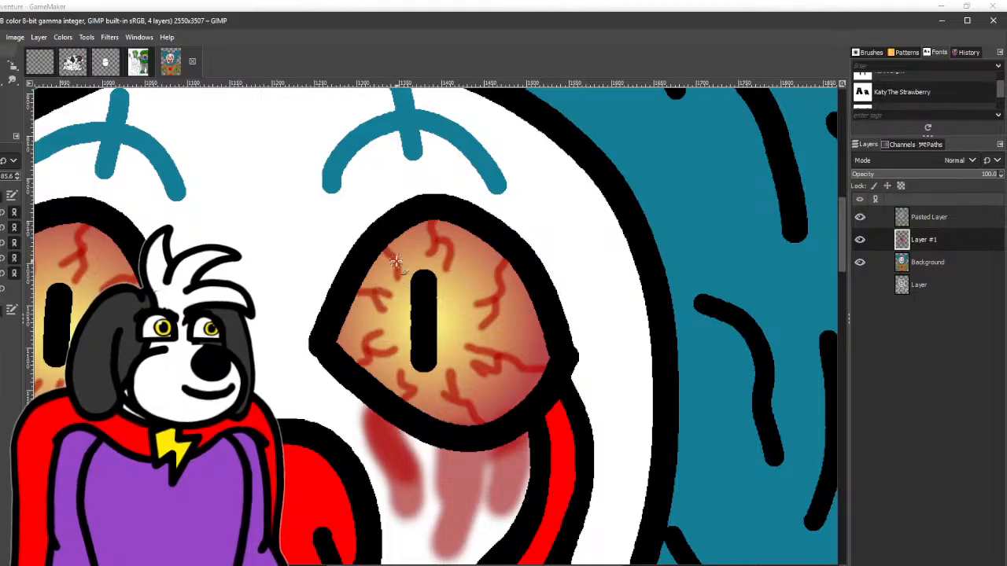
{"action": "scroll", "coordinate": [396, 262], "scroll_direction": "down", "scroll_amount": 6}
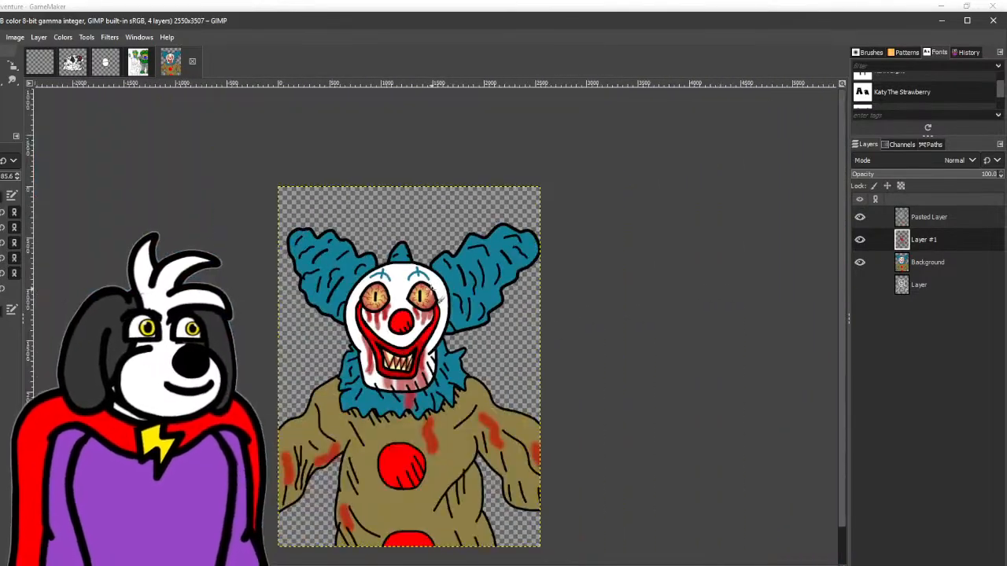
{"action": "left_click_drag", "start_coordinate": [433, 291], "coordinate": [374, 270]}
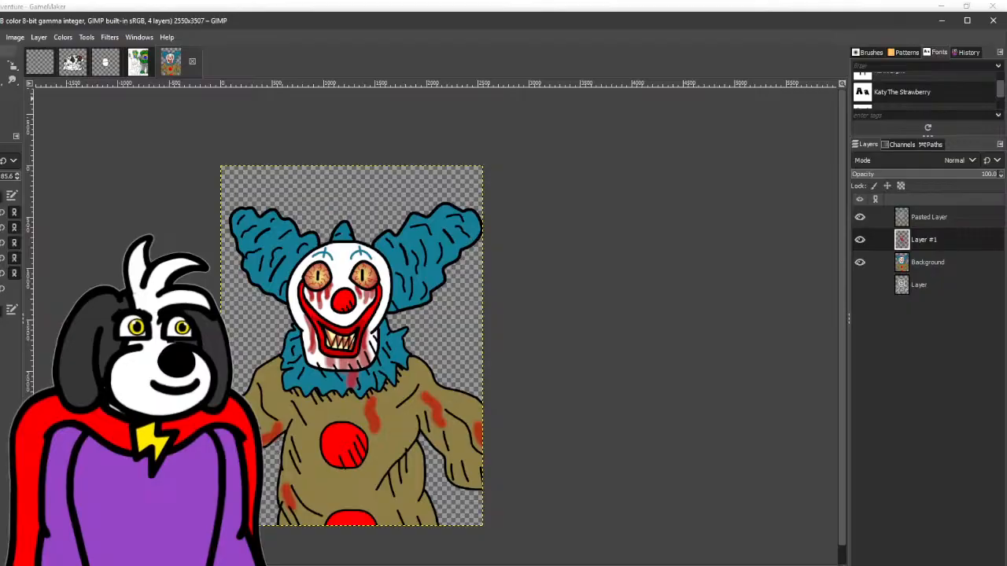
- Choose the Airbrush and make the Background layer active for shading
{"action": "right_click", "coordinate": [1, 81]}
{"action": "left_click", "coordinate": [3, 108]}
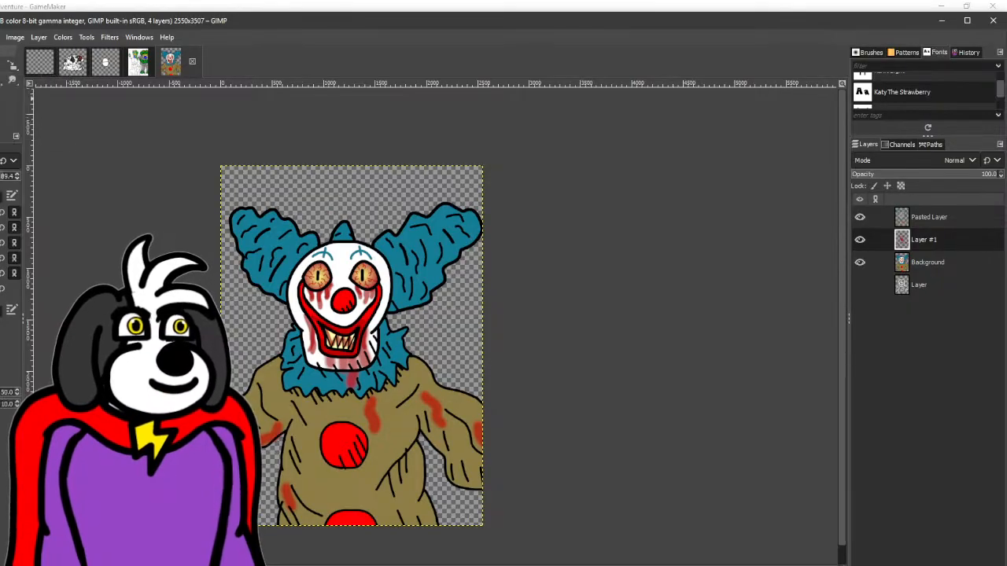
{"action": "left_click", "coordinate": [951, 270]}
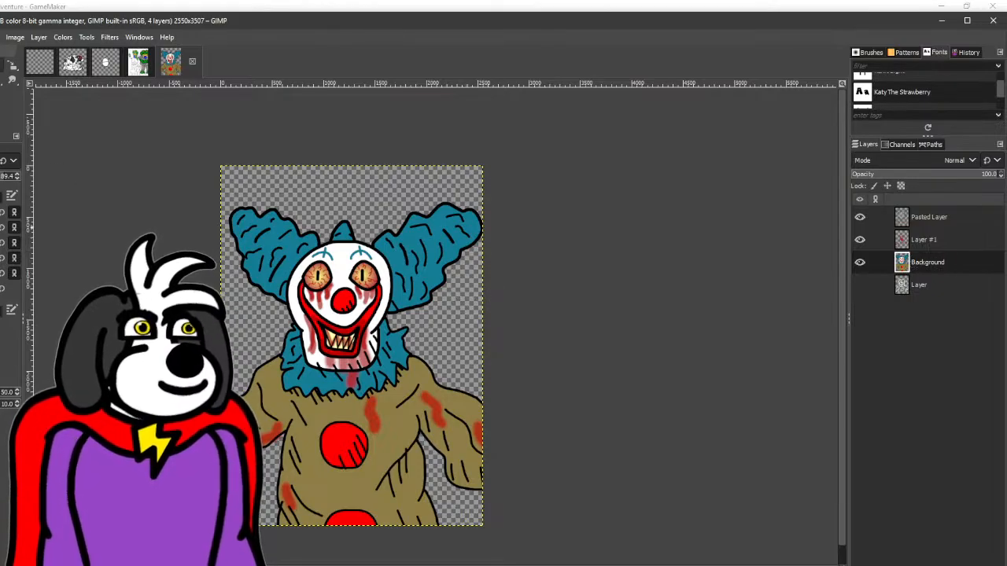
{"action": "key", "text": "shift+o"}
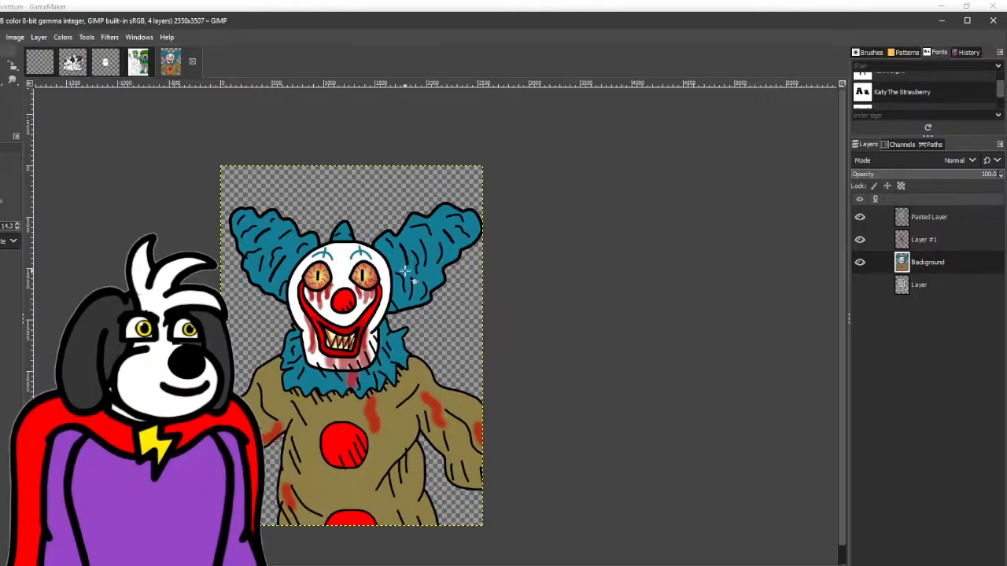
{"action": "left_click", "coordinate": [405, 273]}
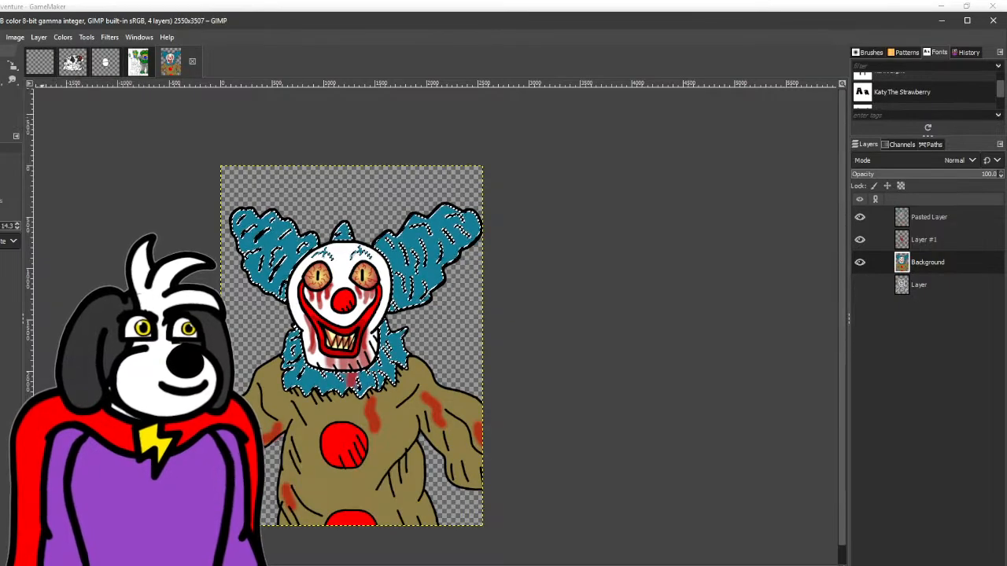
{"action": "left_click", "coordinate": [1, 66]}
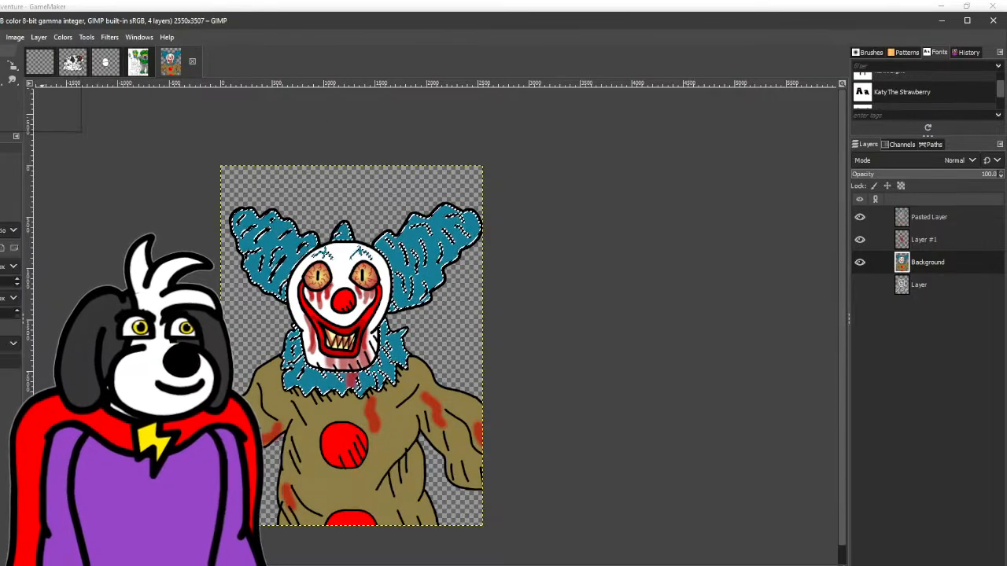
{"action": "left_click", "coordinate": [586, 182]}
- Airbrush broad soft black shading along the edges of the clown's hair, face, collar, arms and torso on the Background layer
{"action": "key", "text": "a"}
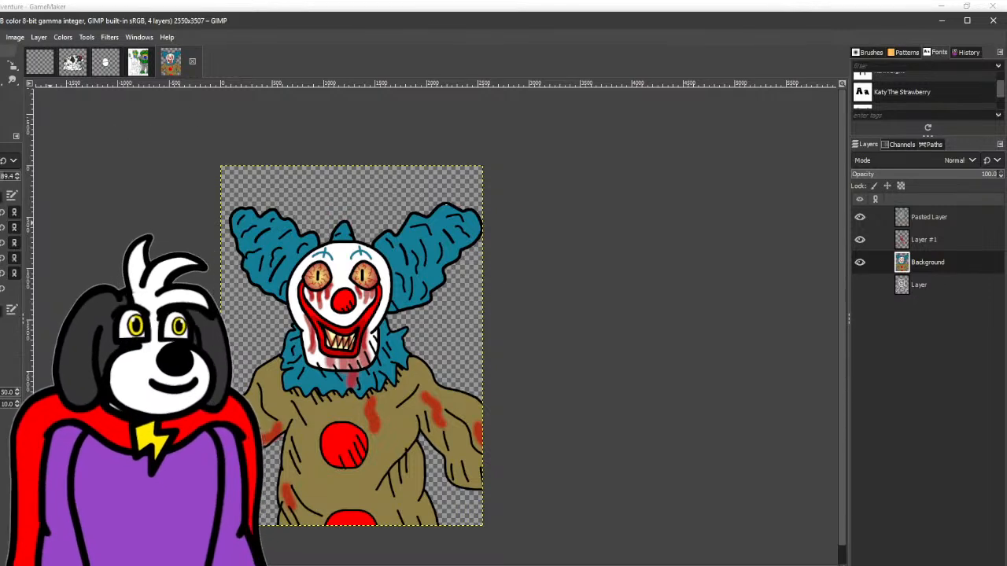
{"action": "mouse_move", "coordinate": [501, 260]}
{"action": "left_mouse_down"}
{"action": "mouse_move", "coordinate": [428, 299]}
{"action": "mouse_move", "coordinate": [511, 225]}
{"action": "mouse_move", "coordinate": [470, 249]}
{"action": "mouse_move", "coordinate": [490, 220]}
{"action": "mouse_move", "coordinate": [445, 270]}
{"action": "mouse_move", "coordinate": [477, 222]}
{"action": "mouse_move", "coordinate": [417, 305]}
{"action": "mouse_move", "coordinate": [450, 278]}
{"action": "mouse_move", "coordinate": [394, 305]}
{"action": "mouse_move", "coordinate": [455, 257]}
{"action": "mouse_move", "coordinate": [394, 302]}
{"action": "mouse_move", "coordinate": [400, 277]}
{"action": "mouse_move", "coordinate": [397, 305]}
{"action": "mouse_move", "coordinate": [415, 260]}
{"action": "mouse_move", "coordinate": [402, 284]}
{"action": "mouse_move", "coordinate": [272, 304]}
{"action": "mouse_move", "coordinate": [254, 285]}
{"action": "mouse_move", "coordinate": [274, 288]}
{"action": "mouse_move", "coordinate": [233, 223]}
{"action": "mouse_move", "coordinate": [306, 319]}
{"action": "mouse_move", "coordinate": [322, 369]}
{"action": "mouse_move", "coordinate": [389, 343]}
{"action": "mouse_move", "coordinate": [371, 360]}
{"action": "mouse_move", "coordinate": [395, 295]}
{"action": "mouse_move", "coordinate": [355, 364]}
{"action": "mouse_move", "coordinate": [293, 368]}
{"action": "mouse_move", "coordinate": [290, 379]}
{"action": "mouse_move", "coordinate": [316, 397]}
{"action": "mouse_move", "coordinate": [399, 380]}
{"action": "mouse_move", "coordinate": [402, 333]}
{"action": "mouse_move", "coordinate": [410, 386]}
{"action": "mouse_move", "coordinate": [340, 412]}
{"action": "mouse_move", "coordinate": [305, 401]}
{"action": "left_mouse_up"}
{"action": "key", "text": "ctrl+z"}
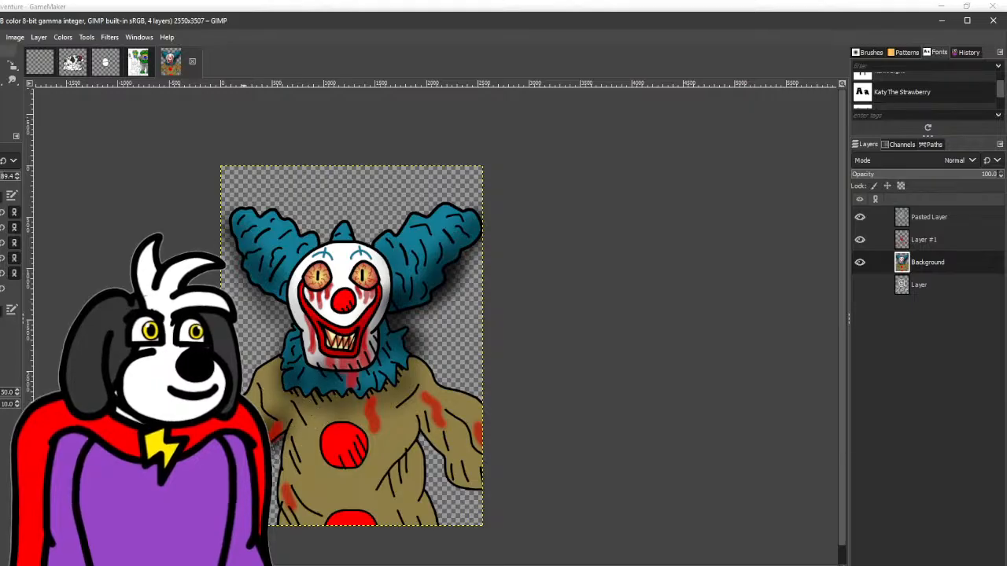
{"action": "mouse_move", "coordinate": [349, 451]}
{"action": "left_mouse_down"}
{"action": "mouse_move", "coordinate": [364, 469]}
{"action": "mouse_move", "coordinate": [390, 465]}
{"action": "mouse_move", "coordinate": [362, 491]}
{"action": "mouse_move", "coordinate": [394, 492]}
{"action": "mouse_move", "coordinate": [423, 438]}
{"action": "mouse_move", "coordinate": [341, 487]}
{"action": "mouse_move", "coordinate": [291, 471]}
{"action": "mouse_move", "coordinate": [309, 515]}
{"action": "mouse_move", "coordinate": [288, 503]}
{"action": "mouse_move", "coordinate": [342, 520]}
{"action": "mouse_move", "coordinate": [383, 514]}
{"action": "mouse_move", "coordinate": [413, 530]}
{"action": "mouse_move", "coordinate": [433, 505]}
{"action": "mouse_move", "coordinate": [444, 448]}
{"action": "mouse_move", "coordinate": [424, 419]}
{"action": "mouse_move", "coordinate": [487, 486]}
{"action": "mouse_move", "coordinate": [466, 483]}
{"action": "mouse_move", "coordinate": [486, 435]}
{"action": "mouse_move", "coordinate": [443, 384]}
{"action": "mouse_move", "coordinate": [414, 402]}
{"action": "mouse_move", "coordinate": [386, 321]}
{"action": "mouse_move", "coordinate": [367, 312]}
{"action": "mouse_move", "coordinate": [377, 294]}
{"action": "mouse_move", "coordinate": [300, 298]}
{"action": "mouse_move", "coordinate": [302, 287]}
{"action": "mouse_move", "coordinate": [316, 347]}
{"action": "mouse_move", "coordinate": [346, 255]}
{"action": "left_mouse_up"}
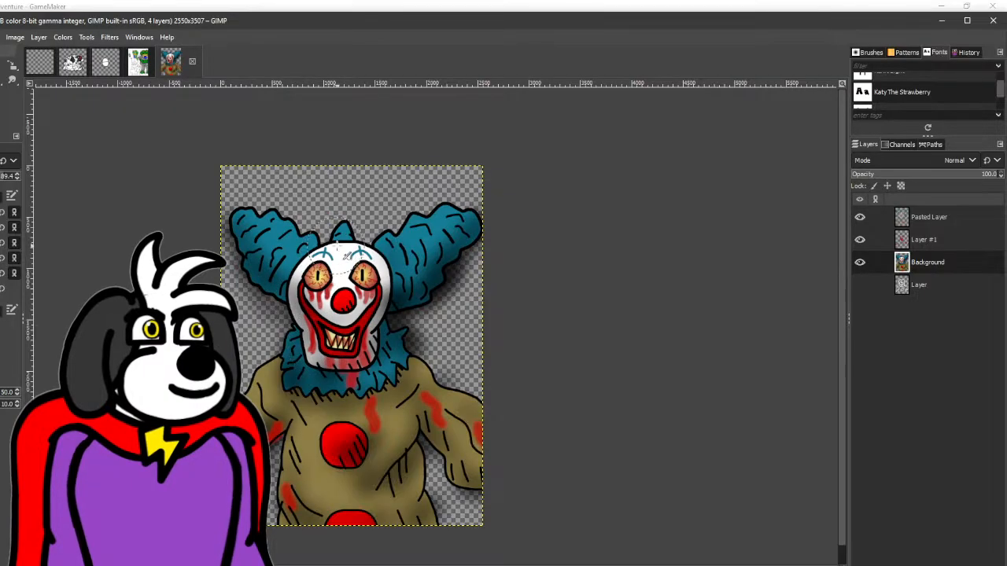
- Airbrush soft white highlights on the upper parts of the two red suit buttons and the red nose
{"action": "scroll", "coordinate": [328, 451], "scroll_direction": "up", "scroll_amount": 2}
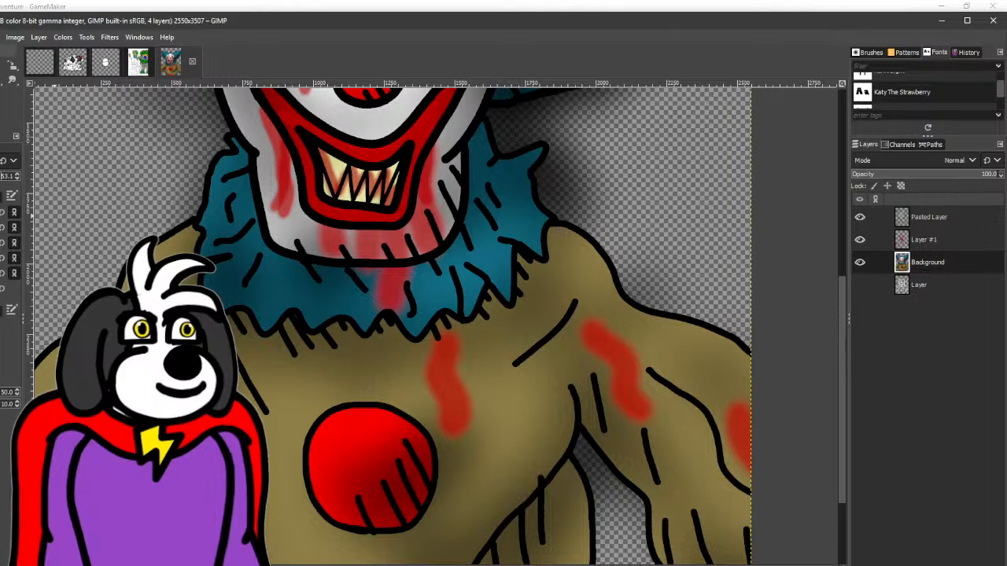
{"action": "mouse_move", "coordinate": [308, 399]}
{"action": "left_mouse_down"}
{"action": "mouse_move", "coordinate": [339, 418]}
{"action": "mouse_move", "coordinate": [288, 468]}
{"action": "mouse_move", "coordinate": [310, 460]}
{"action": "mouse_move", "coordinate": [335, 427]}
{"action": "mouse_move", "coordinate": [375, 418]}
{"action": "mouse_move", "coordinate": [404, 432]}
{"action": "mouse_move", "coordinate": [330, 442]}
{"action": "mouse_move", "coordinate": [348, 431]}
{"action": "mouse_move", "coordinate": [389, 457]}
{"action": "mouse_move", "coordinate": [343, 438]}
{"action": "mouse_move", "coordinate": [348, 423]}
{"action": "mouse_move", "coordinate": [340, 450]}
{"action": "mouse_move", "coordinate": [336, 438]}
{"action": "mouse_move", "coordinate": [370, 421]}
{"action": "mouse_move", "coordinate": [335, 451]}
{"action": "mouse_move", "coordinate": [271, 194]}
{"action": "left_mouse_up"}
{"action": "key", "text": "ctrl+z"}
{"action": "key", "text": "ctrl+z"}
{"action": "key", "text": "ctrl+z"}
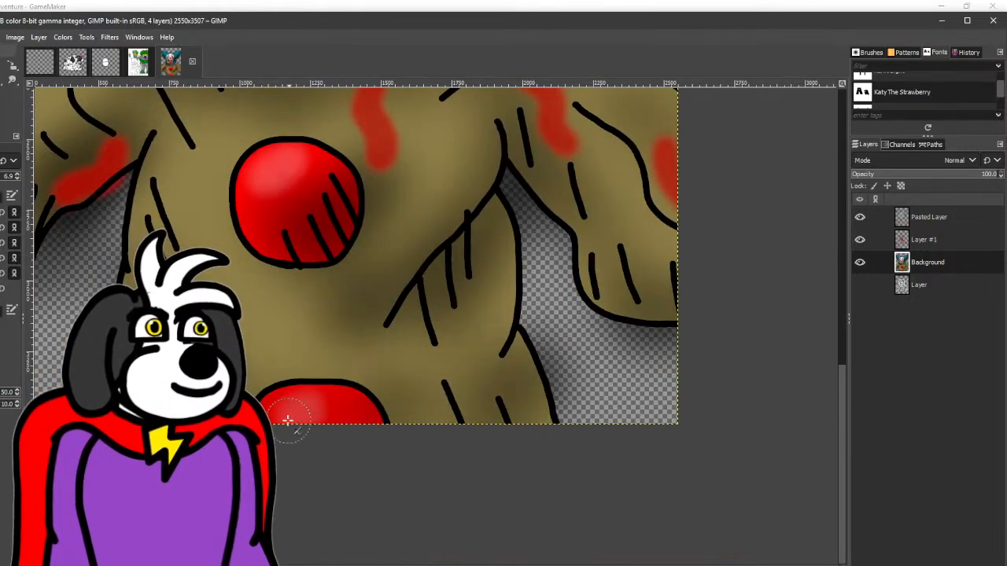
{"action": "scroll", "coordinate": [290, 441], "scroll_direction": "up", "scroll_amount": 5}
{"action": "scroll", "coordinate": [493, 297], "scroll_direction": "up", "scroll_amount": 4}
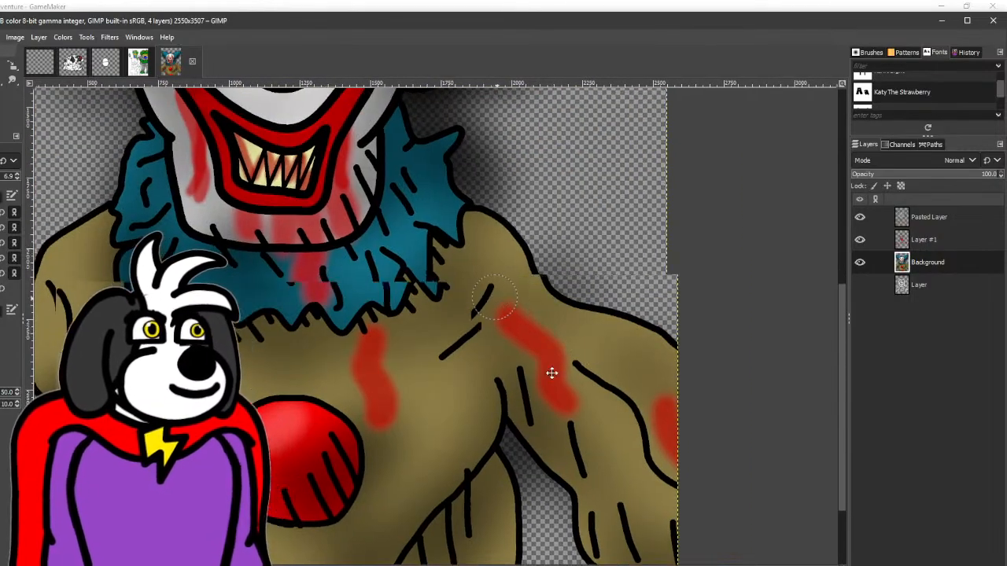
{"action": "scroll", "coordinate": [378, 205], "scroll_direction": "left", "scroll_amount": 1}
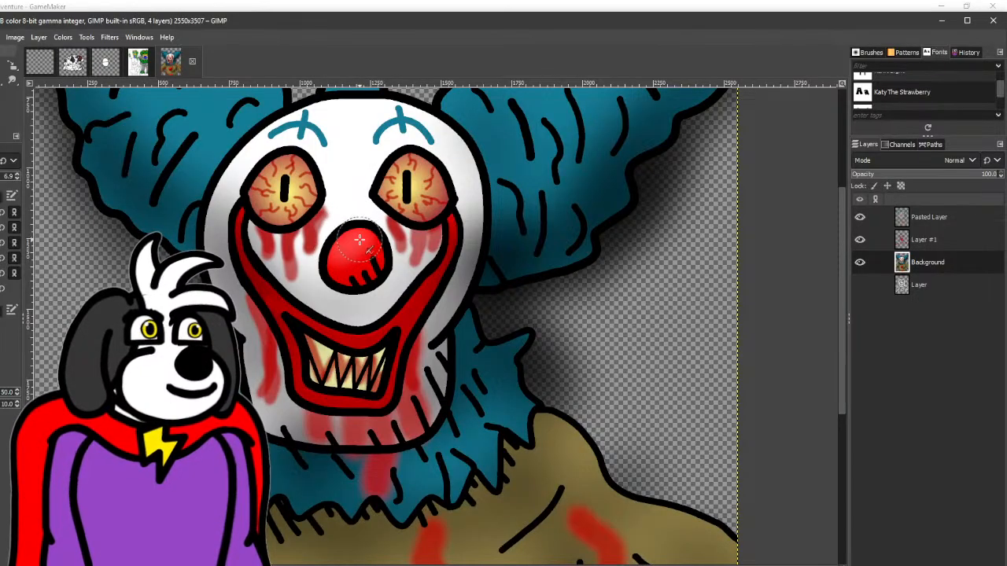
{"action": "scroll", "coordinate": [342, 240], "scroll_direction": "up", "scroll_amount": 1}
{"action": "scroll", "coordinate": [342, 239], "scroll_direction": "right", "scroll_amount": 1}
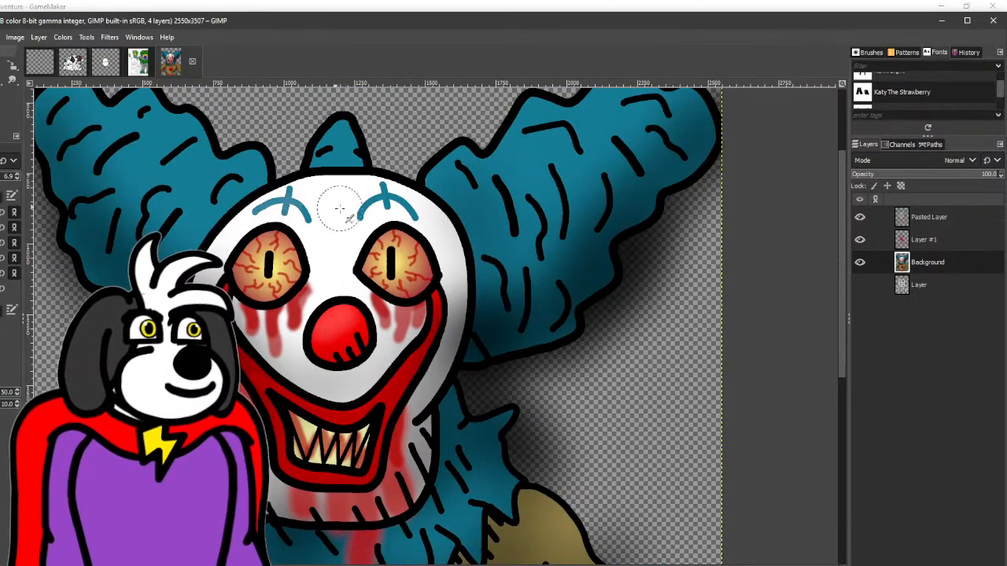
{"action": "scroll", "coordinate": [126, 159], "scroll_direction": "left", "scroll_amount": 2}
{"action": "scroll", "coordinate": [102, 137], "scroll_direction": "up", "scroll_amount": 1}
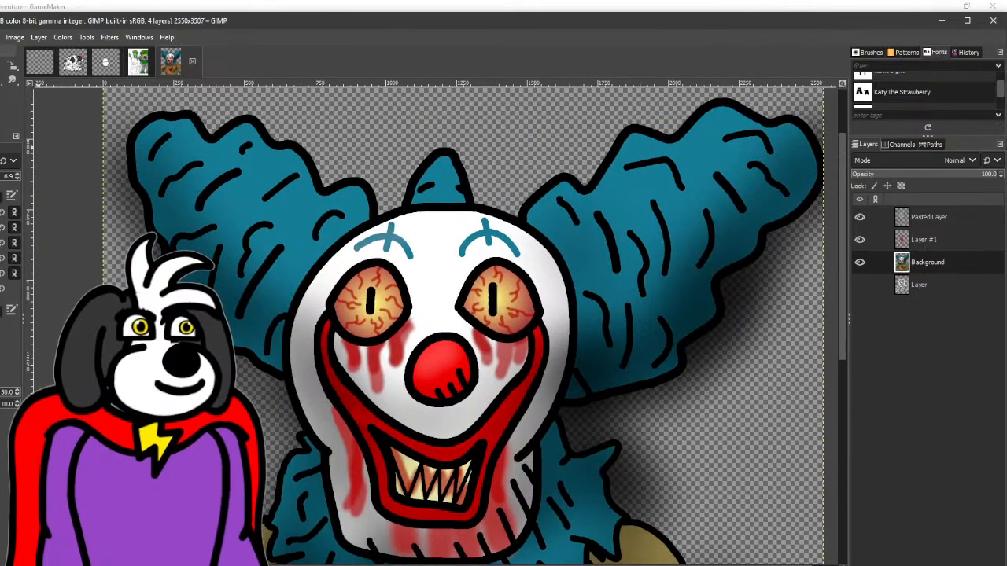
- Airbrush soft dark shading along the strand lines of the clown's side hair and the small tuft on top of the head
{"action": "mouse_move", "coordinate": [238, 208]}
{"action": "left_mouse_down"}
{"action": "mouse_move", "coordinate": [252, 287]}
{"action": "mouse_move", "coordinate": [246, 334]}
{"action": "mouse_move", "coordinate": [332, 223]}
{"action": "mouse_move", "coordinate": [269, 317]}
{"action": "left_mouse_up"}
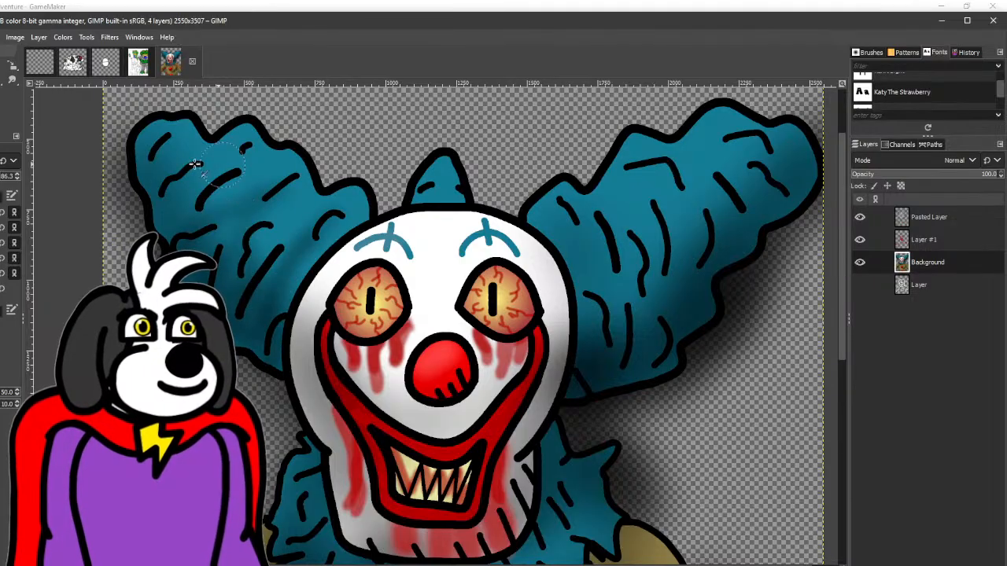
{"action": "mouse_move", "coordinate": [195, 163]}
{"action": "left_mouse_down"}
{"action": "mouse_move", "coordinate": [159, 223]}
{"action": "mouse_move", "coordinate": [251, 162]}
{"action": "mouse_move", "coordinate": [271, 169]}
{"action": "mouse_move", "coordinate": [228, 307]}
{"action": "left_mouse_up"}
{"action": "left_click_drag", "start_coordinate": [282, 330], "coordinate": [309, 232]}
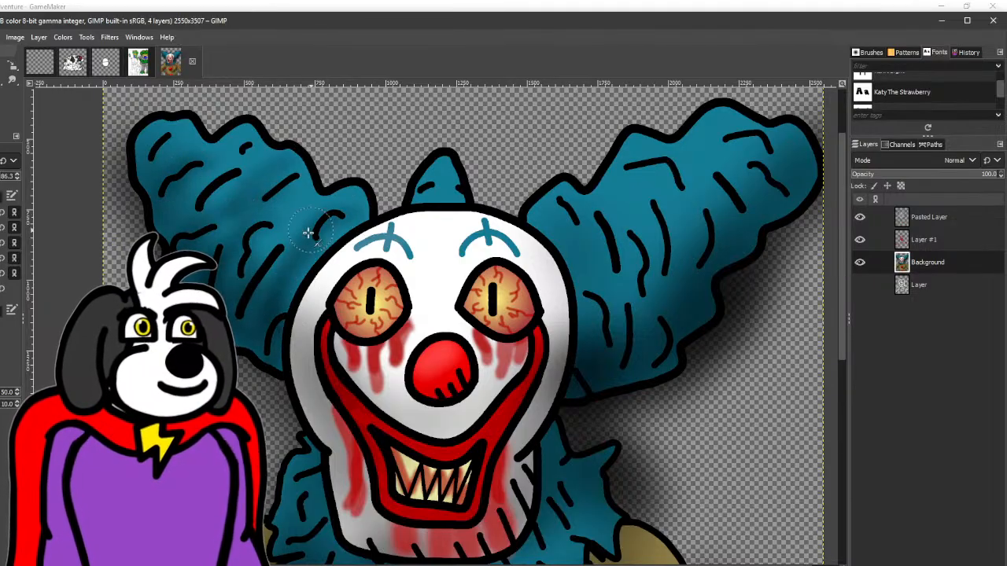
{"action": "mouse_move", "coordinate": [460, 172]}
{"action": "left_mouse_down"}
{"action": "mouse_move", "coordinate": [337, 241]}
{"action": "mouse_move", "coordinate": [276, 241]}
{"action": "mouse_move", "coordinate": [326, 294]}
{"action": "mouse_move", "coordinate": [358, 294]}
{"action": "left_mouse_up"}
{"action": "scroll", "coordinate": [338, 240], "scroll_direction": "up", "scroll_amount": 2}
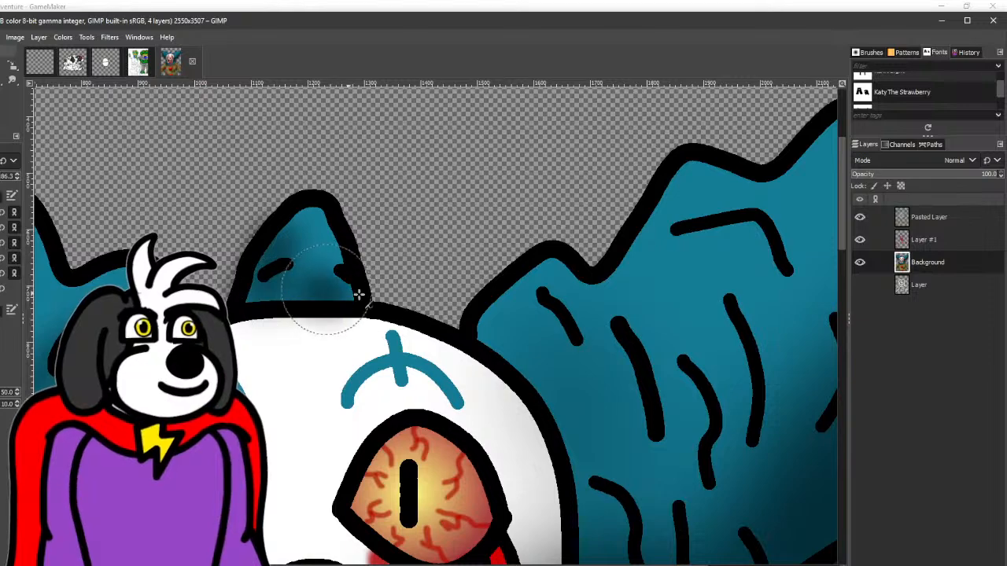
{"action": "mouse_move", "coordinate": [580, 365]}
{"action": "left_mouse_down"}
{"action": "mouse_move", "coordinate": [338, 225]}
{"action": "mouse_move", "coordinate": [387, 424]}
{"action": "mouse_move", "coordinate": [413, 179]}
{"action": "mouse_move", "coordinate": [567, 351]}
{"action": "mouse_move", "coordinate": [566, 413]}
{"action": "left_mouse_up"}
{"action": "mouse_move", "coordinate": [718, 157]}
{"action": "left_mouse_down"}
{"action": "mouse_move", "coordinate": [522, 355]}
{"action": "mouse_move", "coordinate": [414, 218]}
{"action": "mouse_move", "coordinate": [417, 448]}
{"action": "mouse_move", "coordinate": [268, 411]}
{"action": "mouse_move", "coordinate": [292, 479]}
{"action": "mouse_move", "coordinate": [406, 55]}
{"action": "left_mouse_up"}
- Airbrush dark shading along the folds of the teal ruffled collar and beneath its jagged edge
{"action": "mouse_move", "coordinate": [227, 257]}
{"action": "left_mouse_down"}
{"action": "mouse_move", "coordinate": [340, 201]}
{"action": "mouse_move", "coordinate": [295, 293]}
{"action": "mouse_move", "coordinate": [303, 334]}
{"action": "mouse_move", "coordinate": [306, 326]}
{"action": "mouse_move", "coordinate": [327, 338]}
{"action": "left_mouse_up"}
{"action": "left_click_drag", "start_coordinate": [342, 379], "coordinate": [303, 224]}
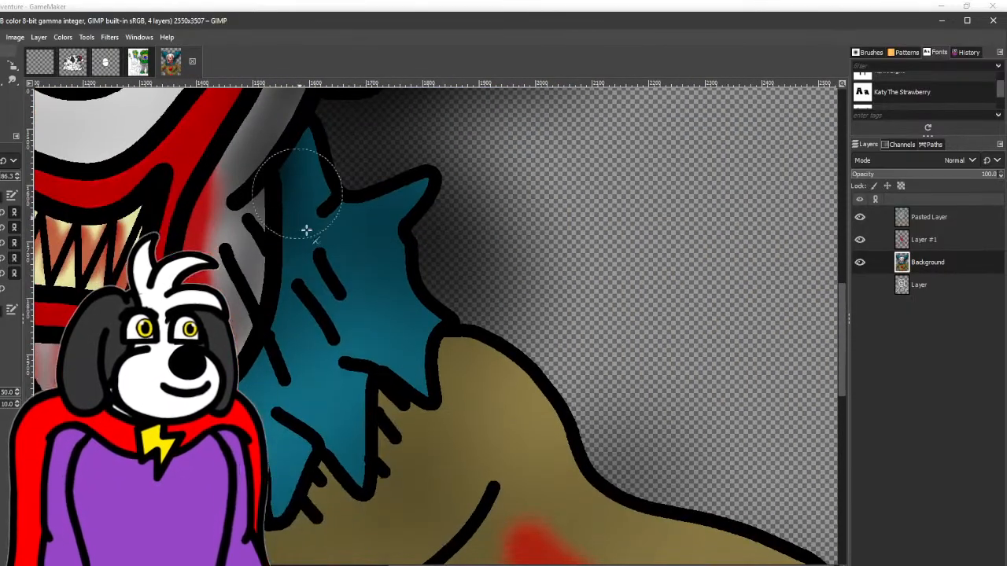
{"action": "mouse_move", "coordinate": [350, 355]}
{"action": "left_mouse_down"}
{"action": "mouse_move", "coordinate": [393, 372]}
{"action": "mouse_move", "coordinate": [314, 328]}
{"action": "mouse_move", "coordinate": [413, 367]}
{"action": "mouse_move", "coordinate": [346, 346]}
{"action": "left_mouse_up"}
{"action": "mouse_move", "coordinate": [331, 387]}
{"action": "left_mouse_down"}
{"action": "mouse_move", "coordinate": [290, 311]}
{"action": "mouse_move", "coordinate": [346, 371]}
{"action": "mouse_move", "coordinate": [398, 313]}
{"action": "mouse_move", "coordinate": [381, 287]}
{"action": "left_mouse_up"}
{"action": "mouse_move", "coordinate": [303, 388]}
{"action": "left_mouse_down"}
{"action": "mouse_move", "coordinate": [427, 292]}
{"action": "mouse_move", "coordinate": [242, 370]}
{"action": "left_mouse_up"}
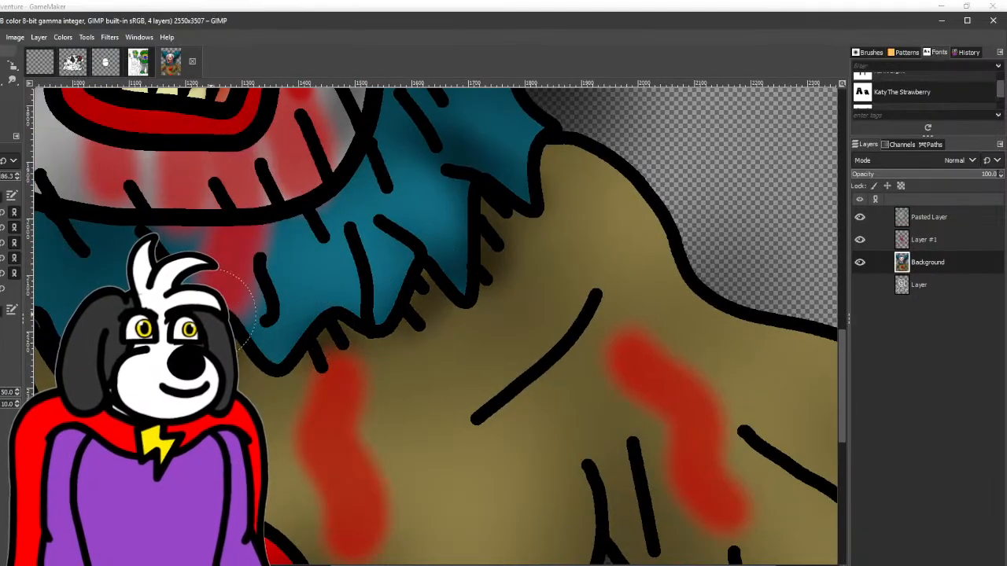
{"action": "mouse_move", "coordinate": [140, 231]}
{"action": "left_mouse_down"}
{"action": "mouse_move", "coordinate": [469, 235]}
{"action": "mouse_move", "coordinate": [308, 213]}
{"action": "mouse_move", "coordinate": [292, 174]}
{"action": "mouse_move", "coordinate": [656, 192]}
{"action": "mouse_move", "coordinate": [696, 92]}
{"action": "left_mouse_up"}
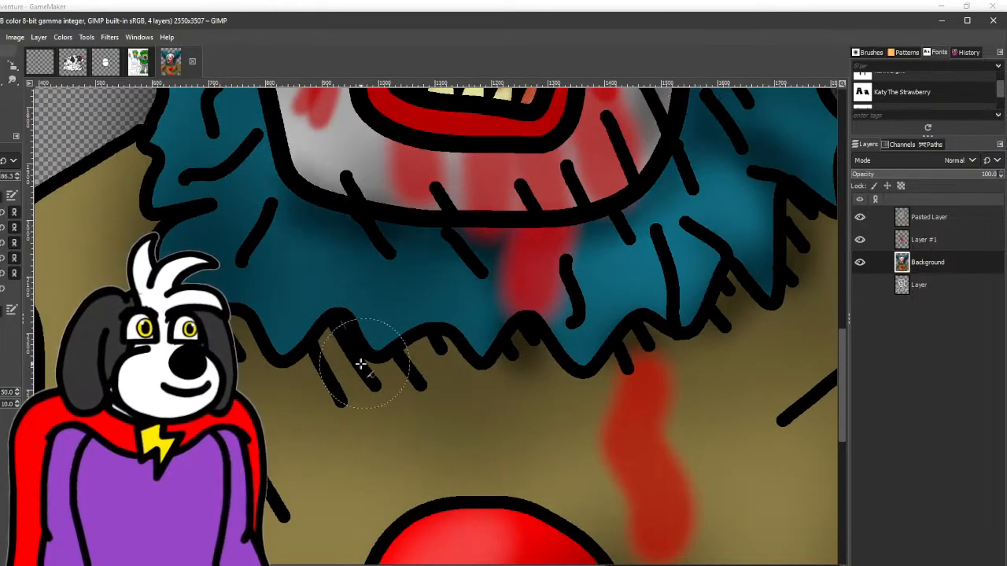
{"action": "left_click_drag", "start_coordinate": [367, 329], "coordinate": [354, 256]}
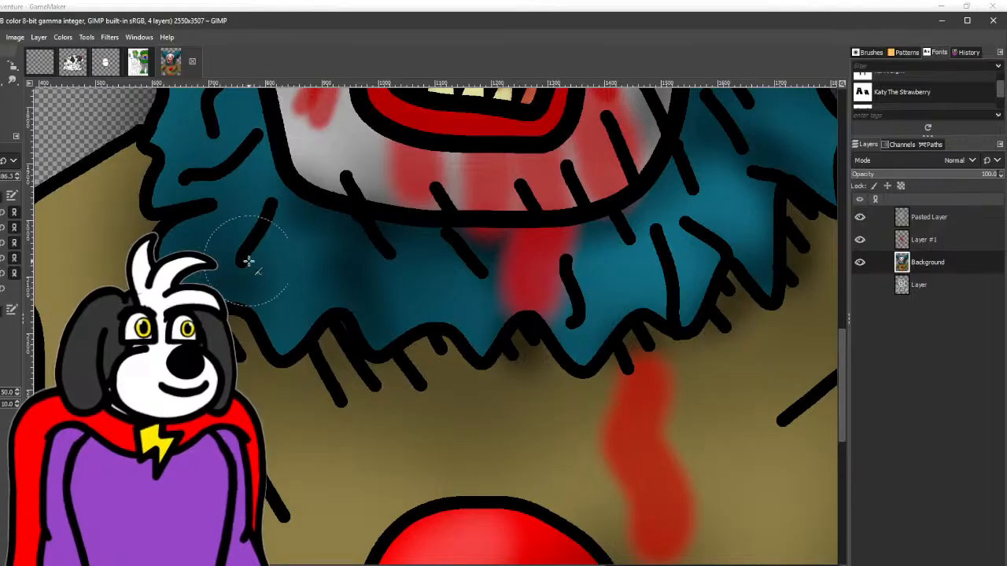
{"action": "left_click_drag", "start_coordinate": [207, 278], "coordinate": [176, 243]}
{"action": "mouse_move", "coordinate": [228, 339]}
{"action": "left_mouse_down"}
{"action": "mouse_move", "coordinate": [364, 333]}
{"action": "mouse_move", "coordinate": [528, 357]}
{"action": "mouse_move", "coordinate": [524, 389]}
{"action": "mouse_move", "coordinate": [719, 325]}
{"action": "mouse_move", "coordinate": [750, 287]}
{"action": "mouse_move", "coordinate": [548, 239]}
{"action": "mouse_move", "coordinate": [517, 190]}
{"action": "left_mouse_up"}
- Airbrush dark shading around the chest button and along the fold lines on both sides of the clown's torso
{"action": "scroll", "coordinate": [749, 286], "scroll_direction": "down", "scroll_amount": 3}
{"action": "scroll", "coordinate": [501, 374], "scroll_direction": "up", "scroll_amount": 2}
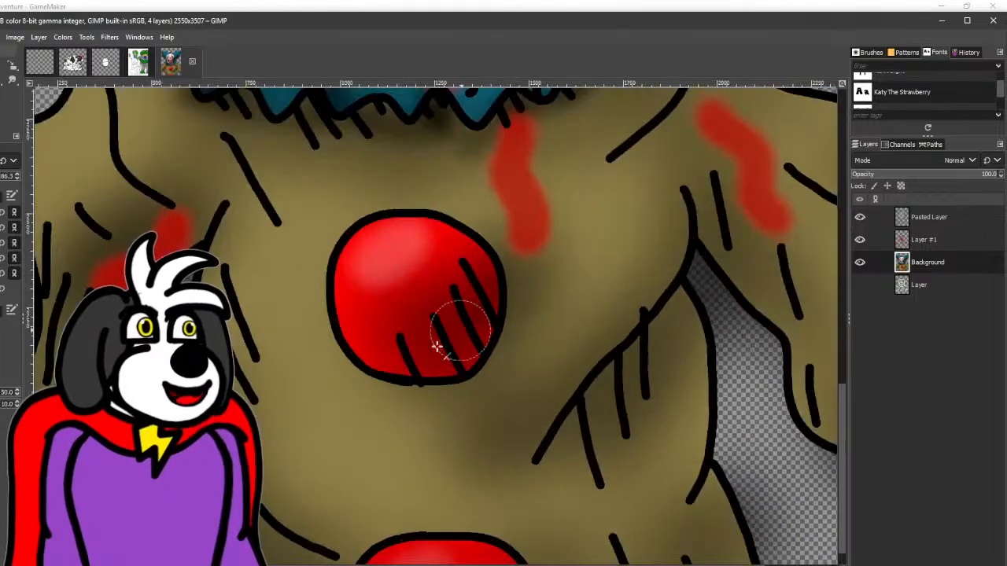
{"action": "scroll", "coordinate": [459, 347], "scroll_direction": "up", "scroll_amount": 3}
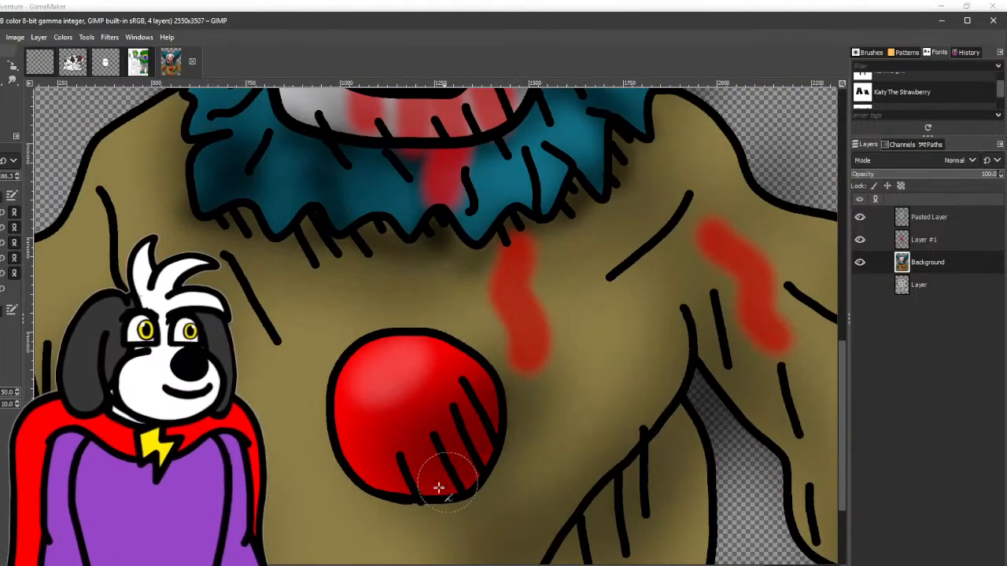
{"action": "mouse_move", "coordinate": [380, 496]}
{"action": "left_mouse_down"}
{"action": "mouse_move", "coordinate": [523, 406]}
{"action": "mouse_move", "coordinate": [317, 207]}
{"action": "left_mouse_up"}
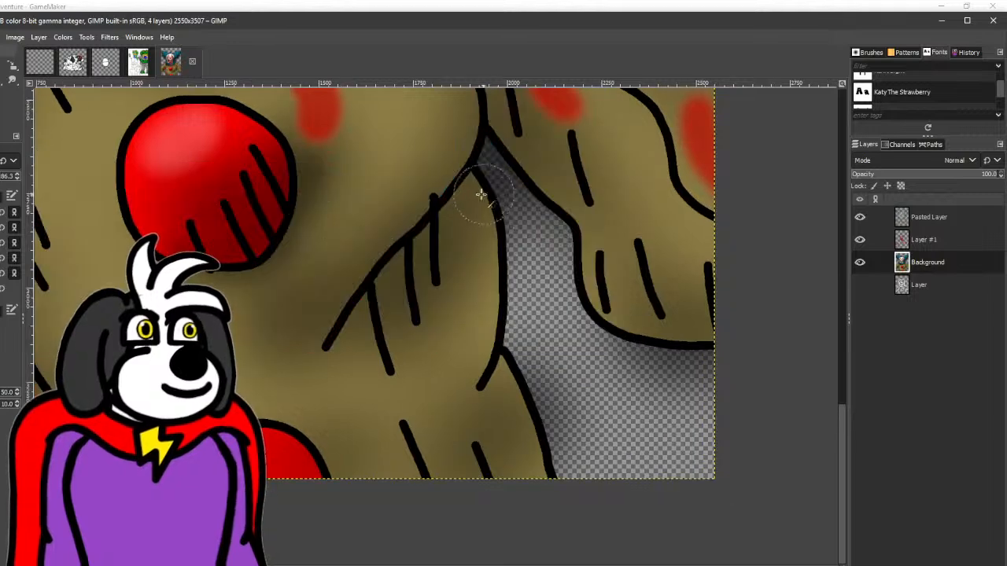
{"action": "mouse_move", "coordinate": [479, 194]}
{"action": "left_mouse_down"}
{"action": "mouse_move", "coordinate": [315, 382]}
{"action": "mouse_move", "coordinate": [398, 288]}
{"action": "mouse_move", "coordinate": [324, 371]}
{"action": "left_mouse_up"}
{"action": "mouse_move", "coordinate": [482, 382]}
{"action": "left_mouse_down"}
{"action": "mouse_move", "coordinate": [477, 405]}
{"action": "mouse_move", "coordinate": [490, 366]}
{"action": "left_mouse_up"}
{"action": "left_click_drag", "start_coordinate": [438, 388], "coordinate": [662, 388]}
{"action": "left_click_drag", "start_coordinate": [322, 397], "coordinate": [427, 372]}
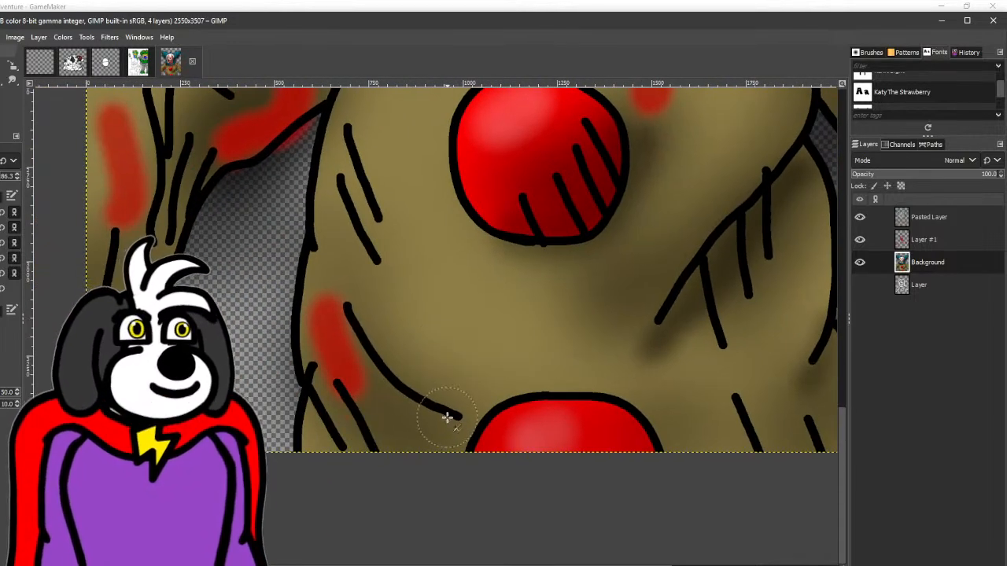
{"action": "left_click_drag", "start_coordinate": [337, 265], "coordinate": [325, 265]}
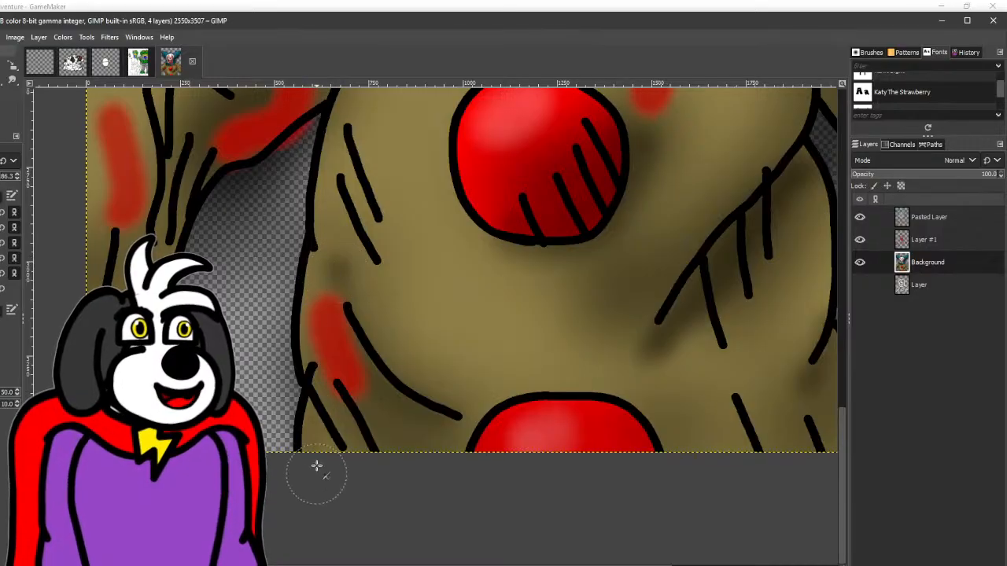
- Airbrush dark shading along the curved sleeve fold line on the clown's shoulder beside the collar
{"action": "scroll", "coordinate": [316, 467], "scroll_direction": "up", "scroll_amount": 5}
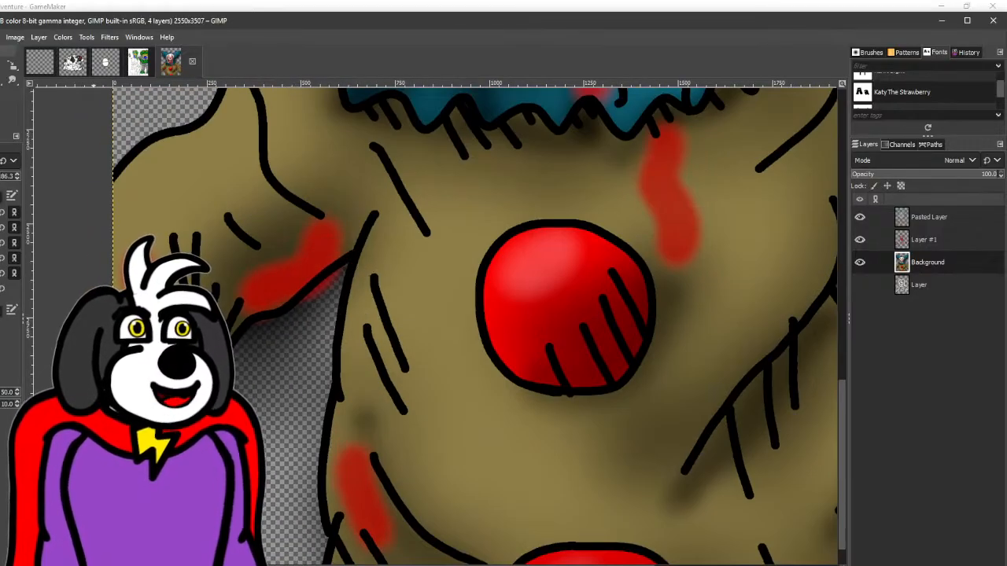
{"action": "scroll", "coordinate": [256, 234], "scroll_direction": "up", "scroll_amount": 3}
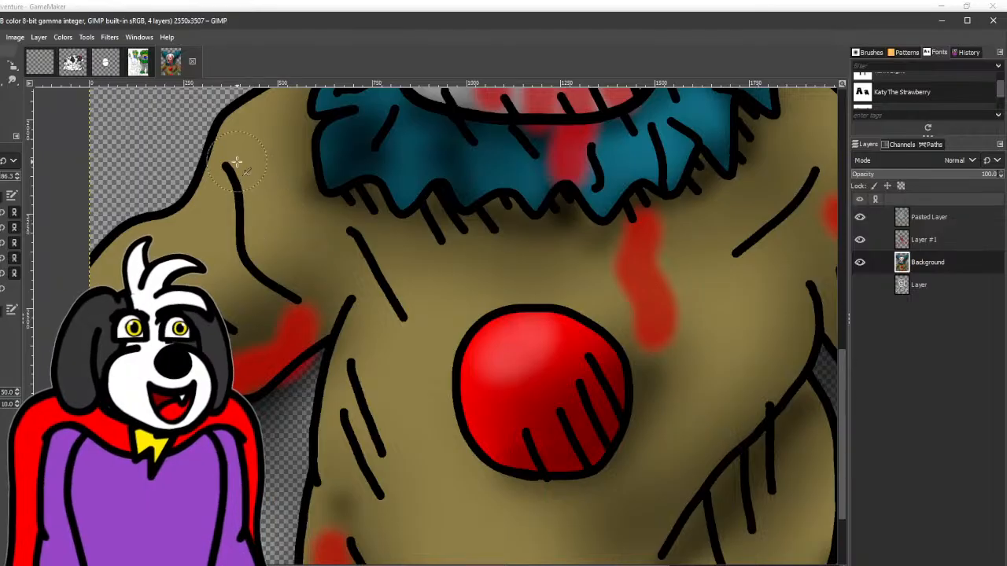
{"action": "mouse_move", "coordinate": [237, 163]}
{"action": "left_mouse_down"}
{"action": "mouse_move", "coordinate": [280, 297]}
{"action": "mouse_move", "coordinate": [249, 184]}
{"action": "mouse_move", "coordinate": [305, 305]}
{"action": "left_mouse_up"}
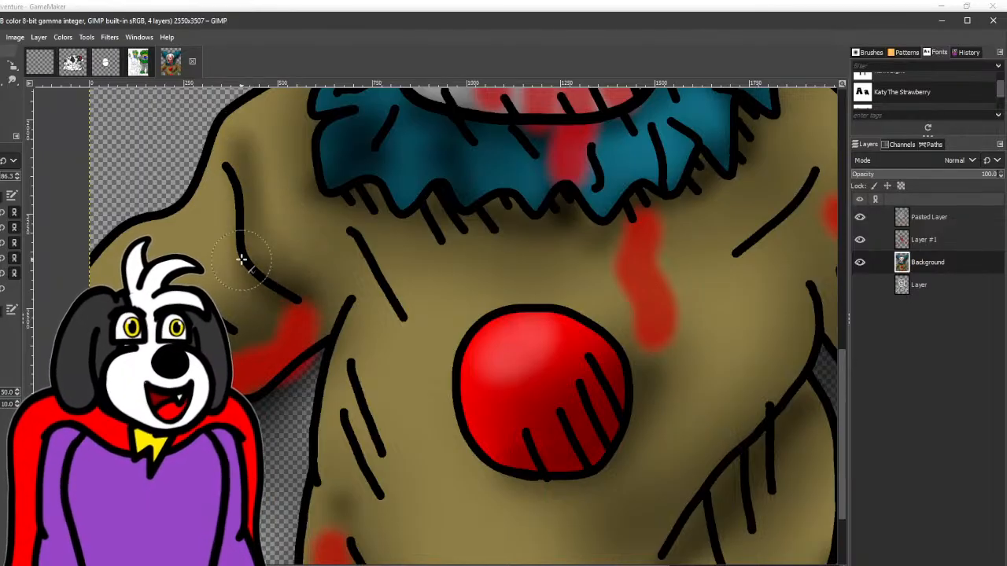
{"action": "scroll", "coordinate": [326, 355], "scroll_direction": "up", "scroll_amount": 5}
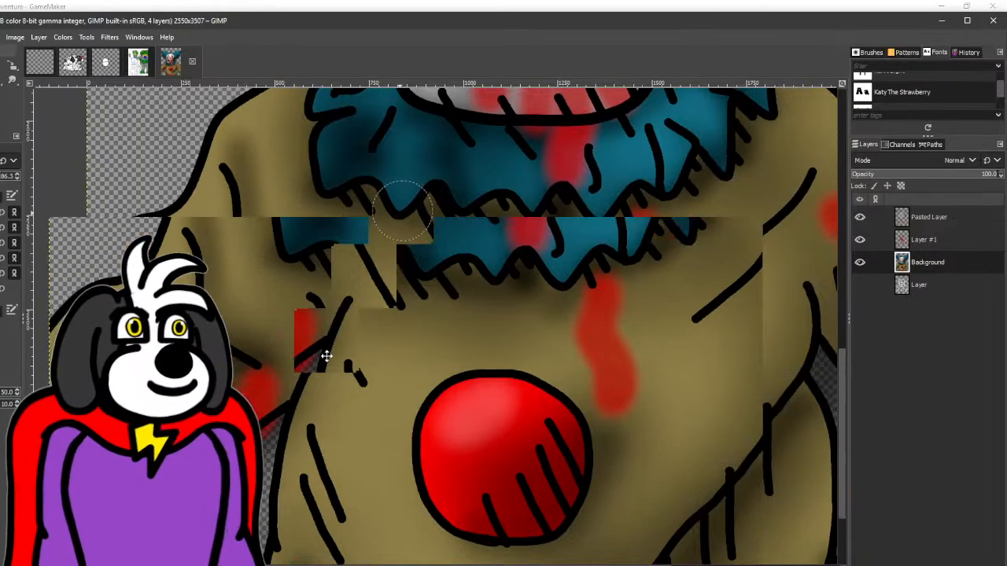
- Airbrush dark shading on the teal collar beside the jaw and along the outer edge of the clown's face
{"action": "scroll", "coordinate": [278, 239], "scroll_direction": "up", "scroll_amount": 6}
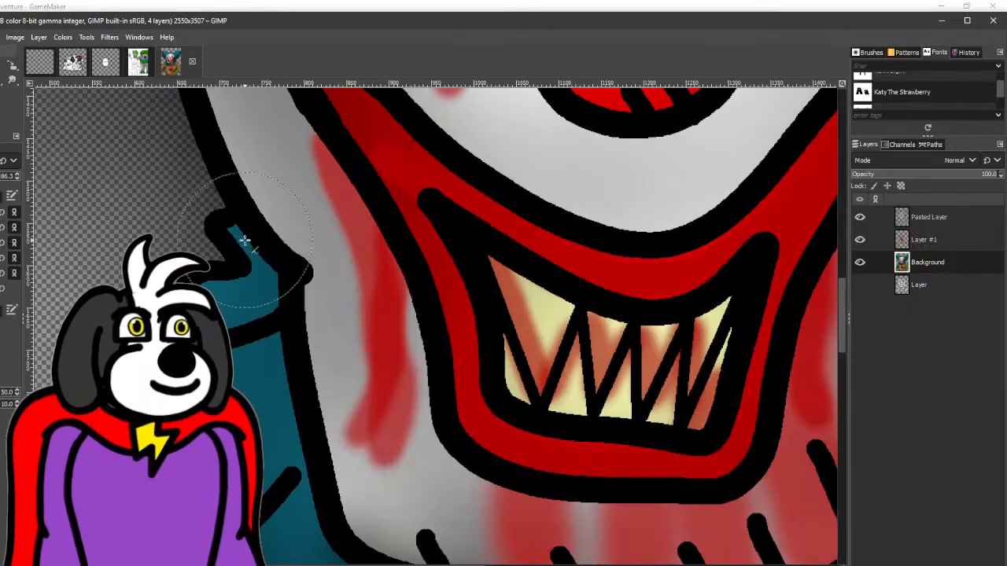
{"action": "mouse_move", "coordinate": [242, 239]}
{"action": "left_mouse_down"}
{"action": "mouse_move", "coordinate": [276, 325]}
{"action": "mouse_move", "coordinate": [292, 420]}
{"action": "left_mouse_up"}
{"action": "scroll", "coordinate": [262, 432], "scroll_direction": "up", "scroll_amount": 3}
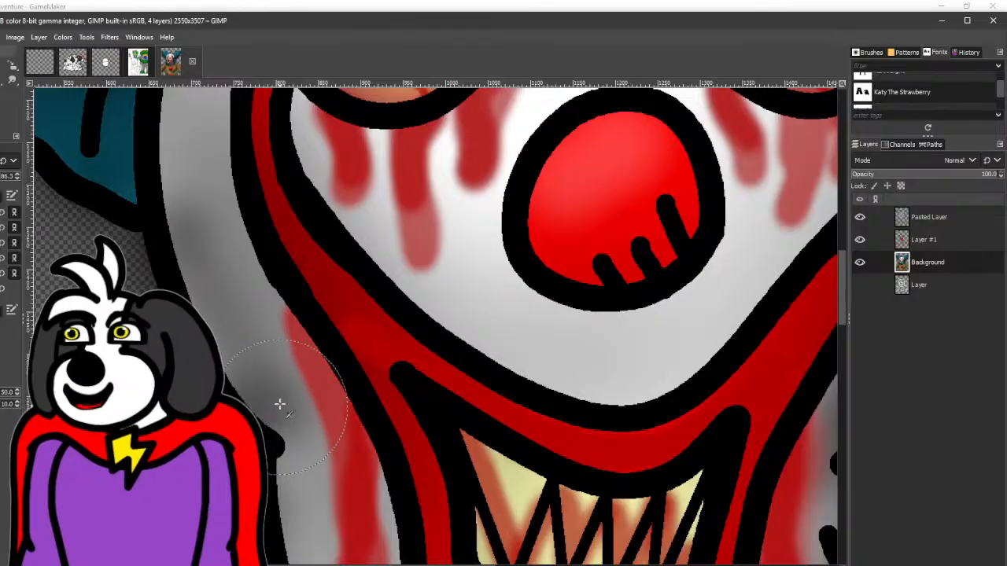
{"action": "left_click_drag", "start_coordinate": [328, 297], "coordinate": [371, 492]}
{"action": "left_click_drag", "start_coordinate": [155, 374], "coordinate": [276, 410]}
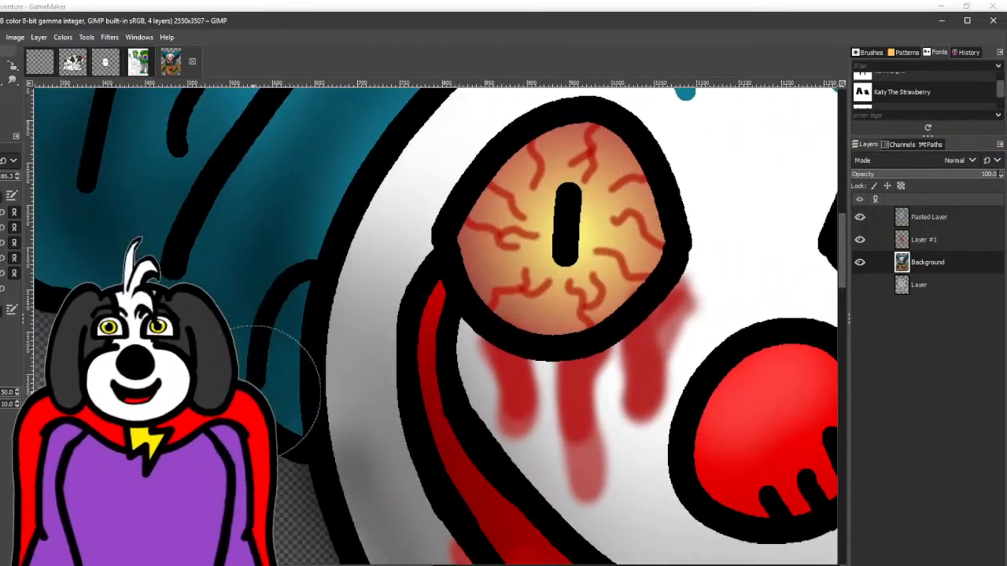
- Airbrush dark shading between the strand lines and along the lower edge of the large side hair tuft
{"action": "scroll", "coordinate": [202, 364], "scroll_direction": "down", "scroll_amount": 4}
{"action": "scroll", "coordinate": [503, 354], "scroll_direction": "up", "scroll_amount": 3}
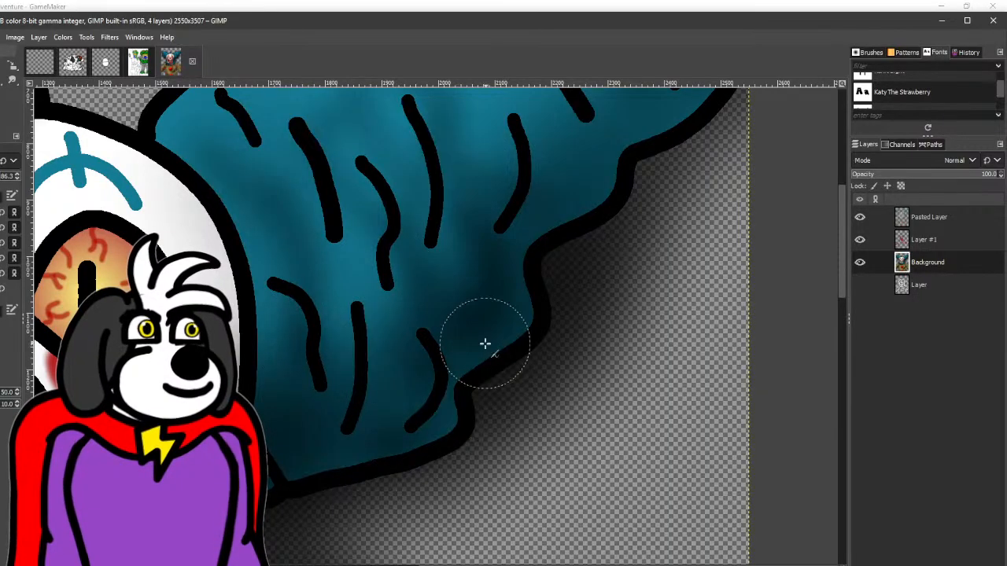
{"action": "left_click_drag", "start_coordinate": [474, 220], "coordinate": [359, 498]}
{"action": "mouse_move", "coordinate": [388, 241]}
{"action": "left_mouse_down"}
{"action": "mouse_move", "coordinate": [499, 232]}
{"action": "mouse_move", "coordinate": [598, 334]}
{"action": "mouse_move", "coordinate": [576, 280]}
{"action": "left_mouse_up"}
{"action": "scroll", "coordinate": [527, 270], "scroll_direction": "down", "scroll_amount": 3}
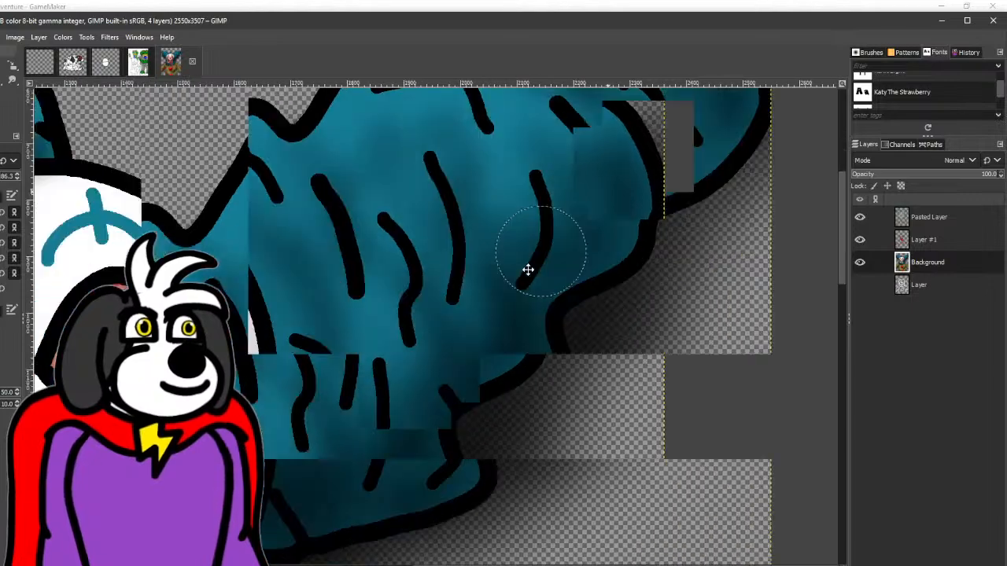
{"action": "mouse_move", "coordinate": [398, 284]}
{"action": "left_mouse_down"}
{"action": "mouse_move", "coordinate": [385, 398]}
{"action": "mouse_move", "coordinate": [400, 285]}
{"action": "mouse_move", "coordinate": [391, 378]}
{"action": "left_mouse_up"}
{"action": "left_click_drag", "start_coordinate": [339, 481], "coordinate": [370, 440]}
- Check the whole clown drawing by toggling the visibility of Layer #1 and Pasted Layer
{"action": "scroll", "coordinate": [370, 441], "scroll_direction": "down", "scroll_amount": 2}
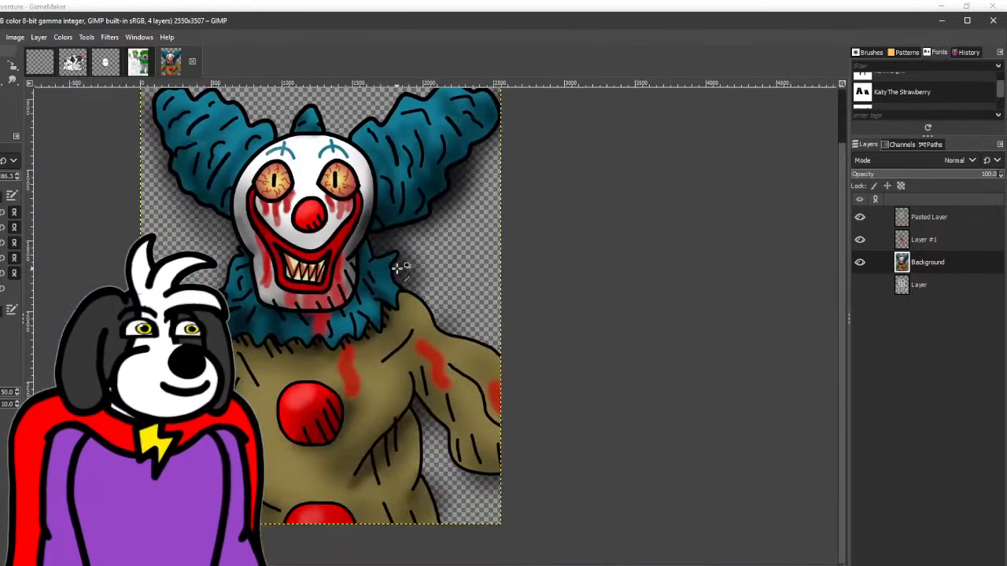
{"action": "scroll", "coordinate": [406, 274], "scroll_direction": "up", "scroll_amount": 1}
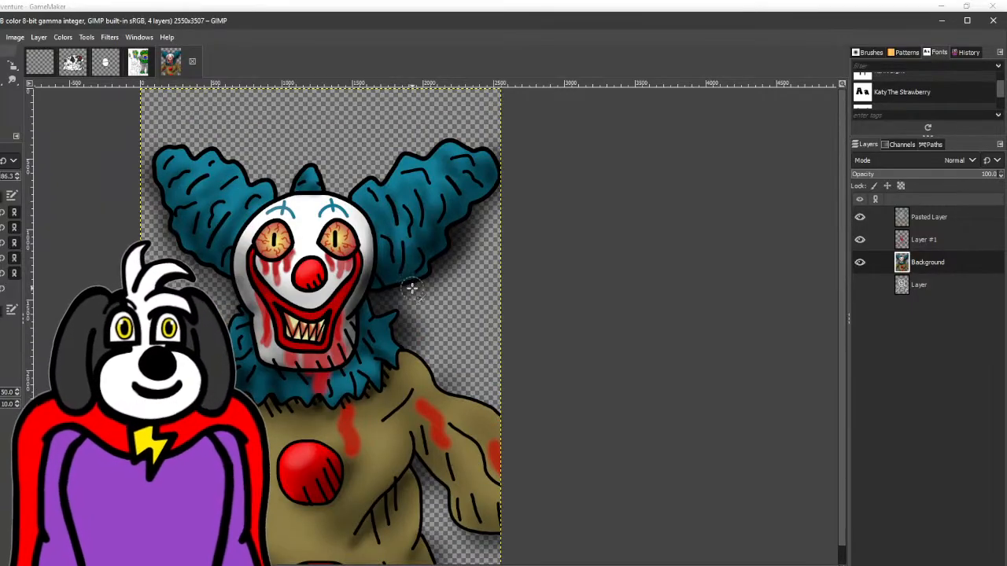
{"action": "scroll", "coordinate": [415, 302], "scroll_direction": "down", "scroll_amount": 1}
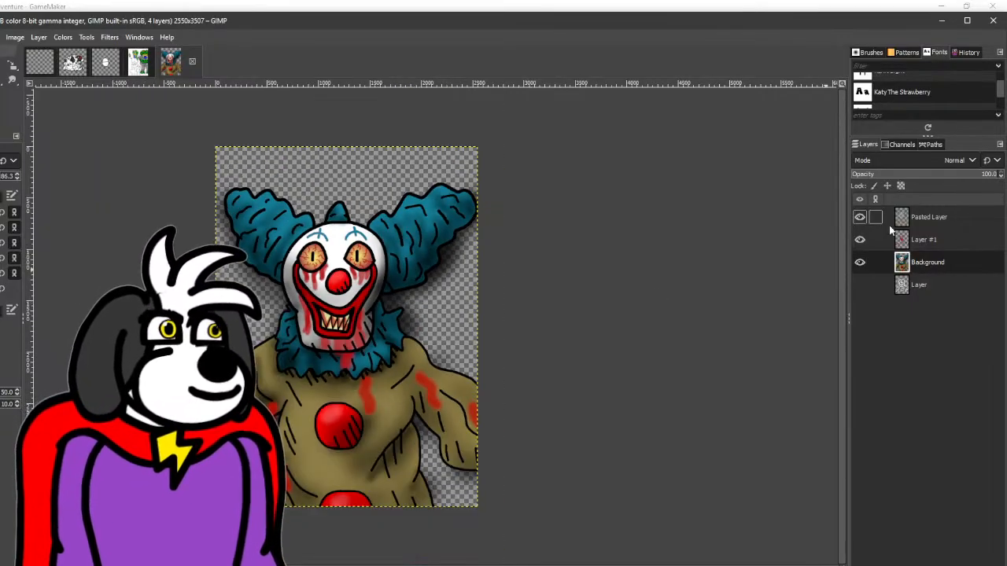
{"action": "left_click", "coordinate": [861, 240]}
{"action": "left_click", "coordinate": [861, 240]}
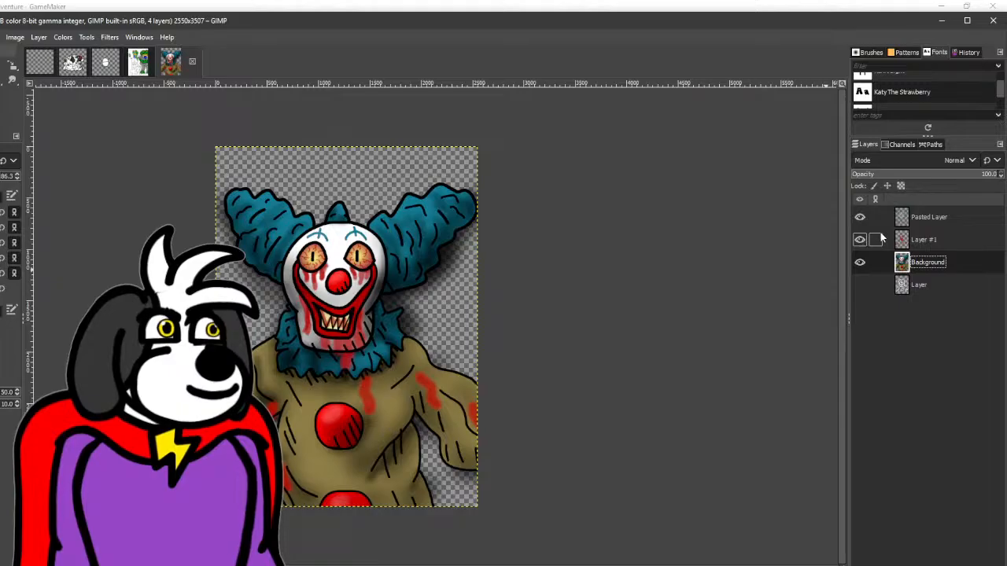
{"action": "left_click", "coordinate": [860, 218]}
{"action": "left_click", "coordinate": [861, 218]}
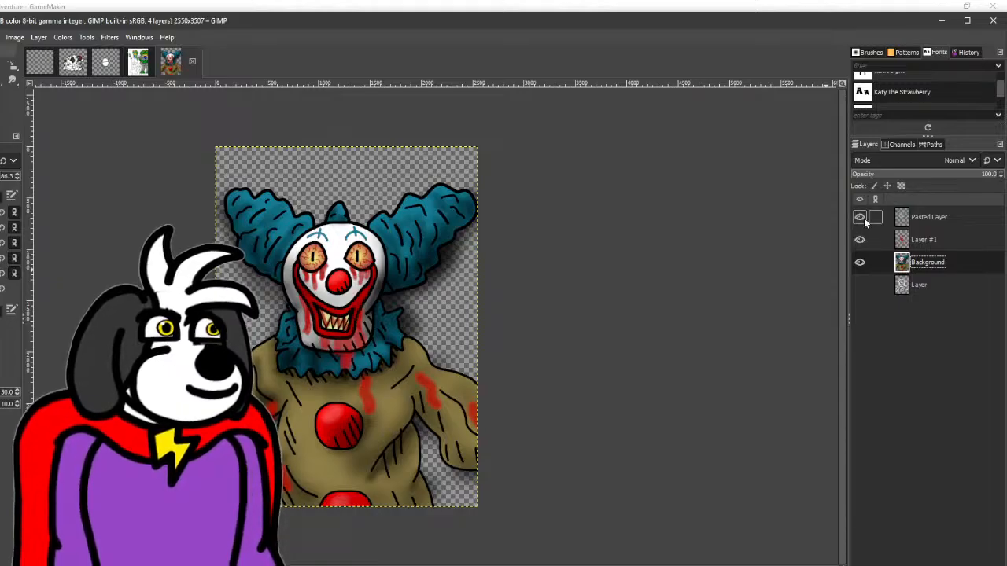
- Select the empty areas outside the clown's outline on Pasted Layer and clear the airbrush overspray there from the Background layer
{"action": "left_click", "coordinate": [948, 217]}
{"action": "left_click", "coordinate": [2, 67]}
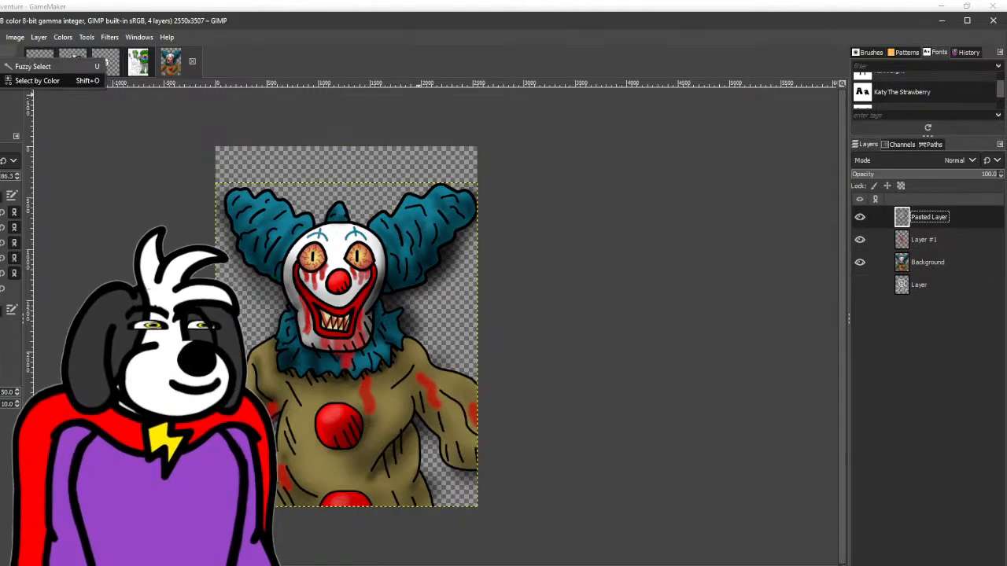
{"action": "left_click", "coordinate": [13, 70]}
{"action": "left_click", "coordinate": [365, 193]}
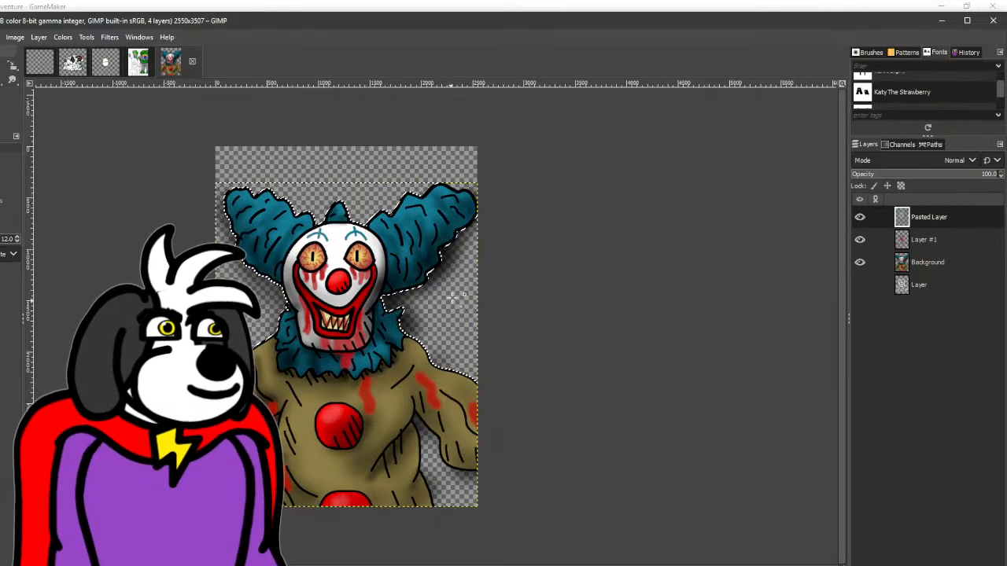
{"action": "left_click", "coordinate": [417, 466], "text": "shift"}
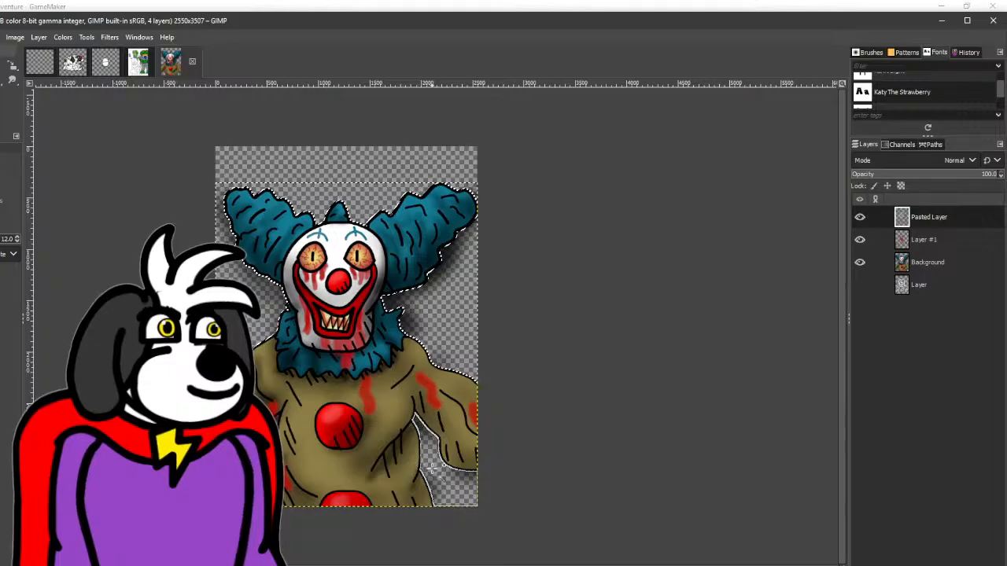
{"action": "left_click", "coordinate": [942, 262]}
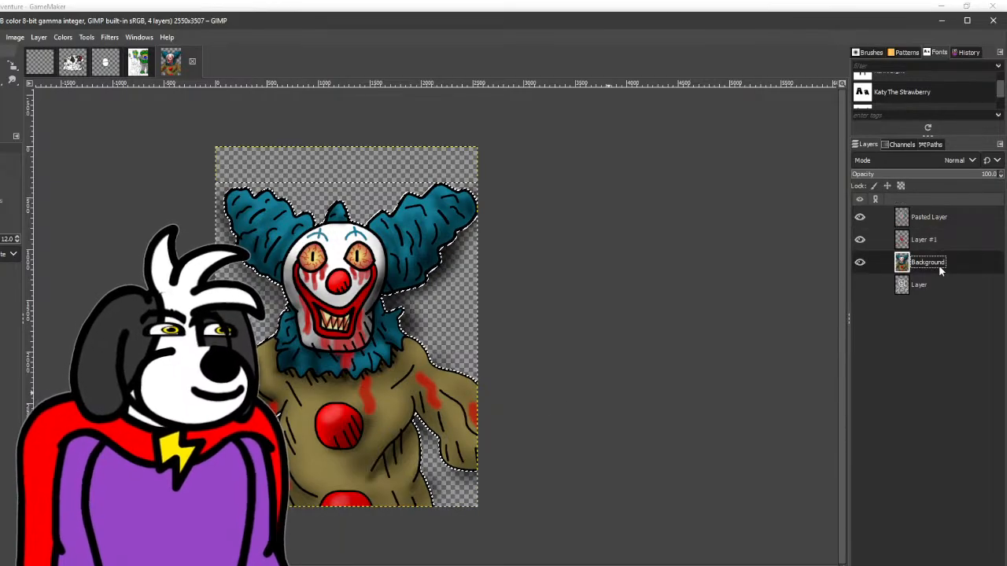
{"action": "key", "text": "ctrl+shift+a"}
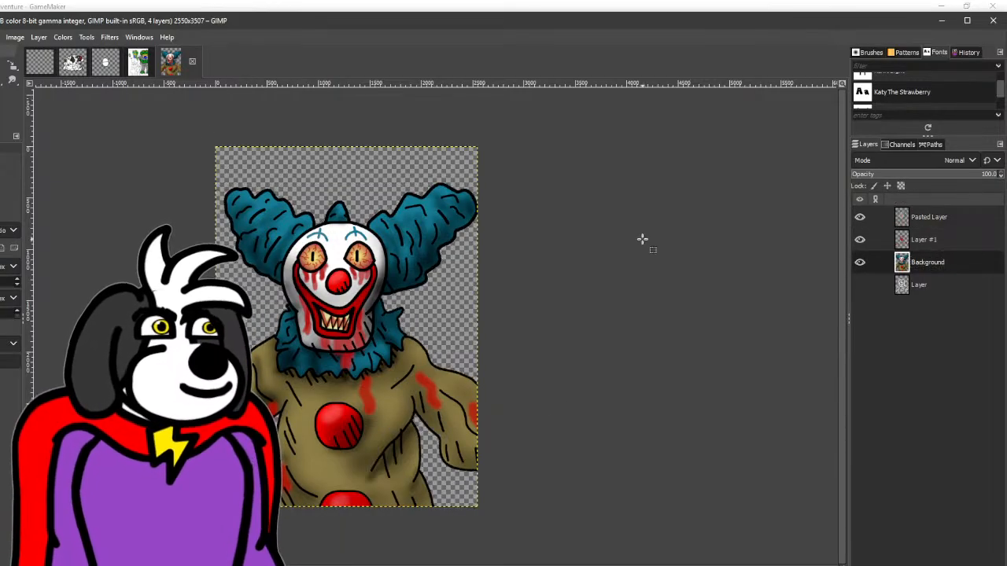
- Show the bottom layer named Layer and set the foreground to a dark muted red and the background to a brighter red
{"action": "left_click", "coordinate": [953, 287]}
{"action": "left_click", "coordinate": [860, 284]}
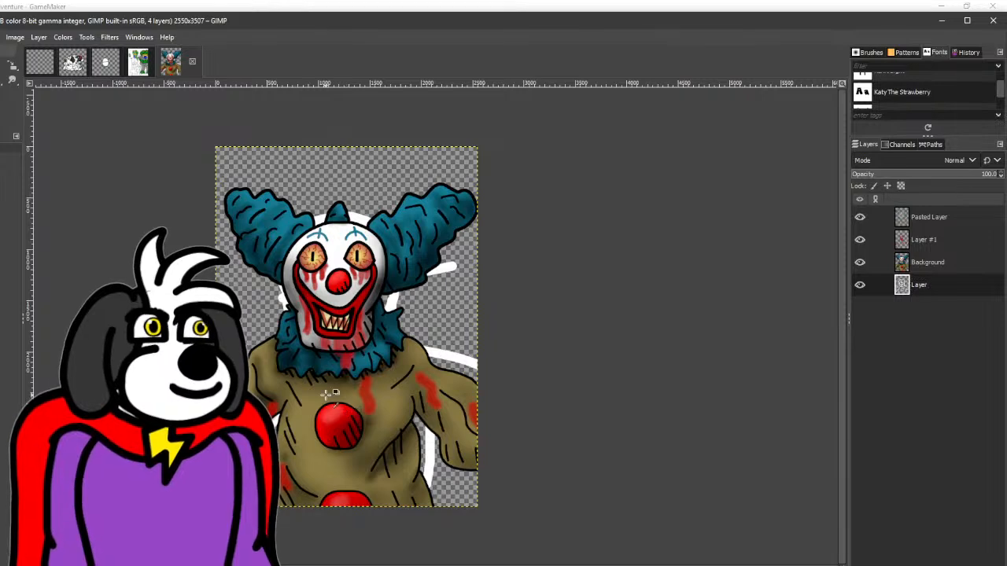
{"action": "left_click", "coordinate": [2, 117]}
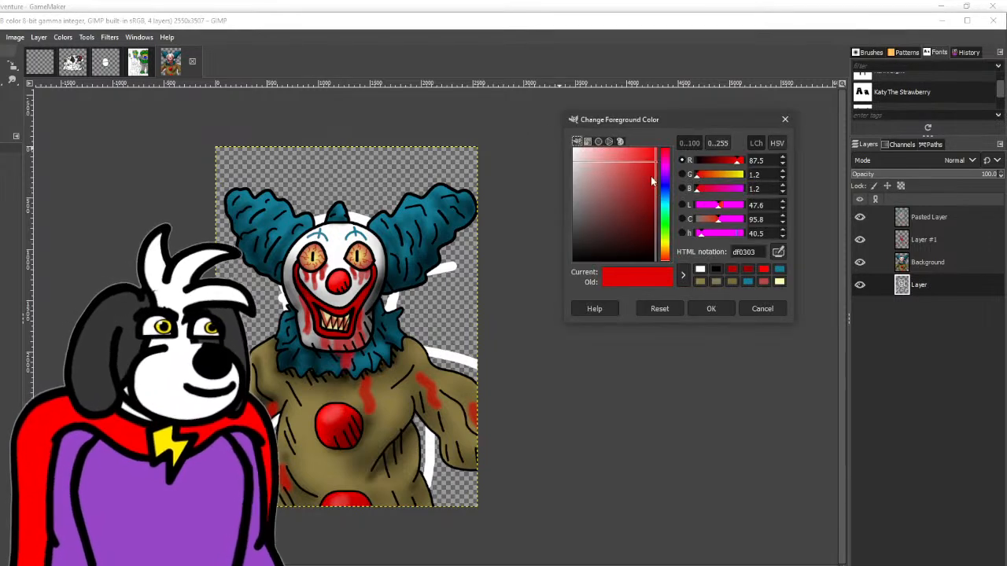
{"action": "mouse_move", "coordinate": [651, 181]}
{"action": "left_mouse_down"}
{"action": "mouse_move", "coordinate": [624, 198]}
{"action": "mouse_move", "coordinate": [656, 158]}
{"action": "mouse_move", "coordinate": [651, 173]}
{"action": "mouse_move", "coordinate": [645, 166]}
{"action": "left_mouse_up"}
{"action": "left_click", "coordinate": [711, 310]}
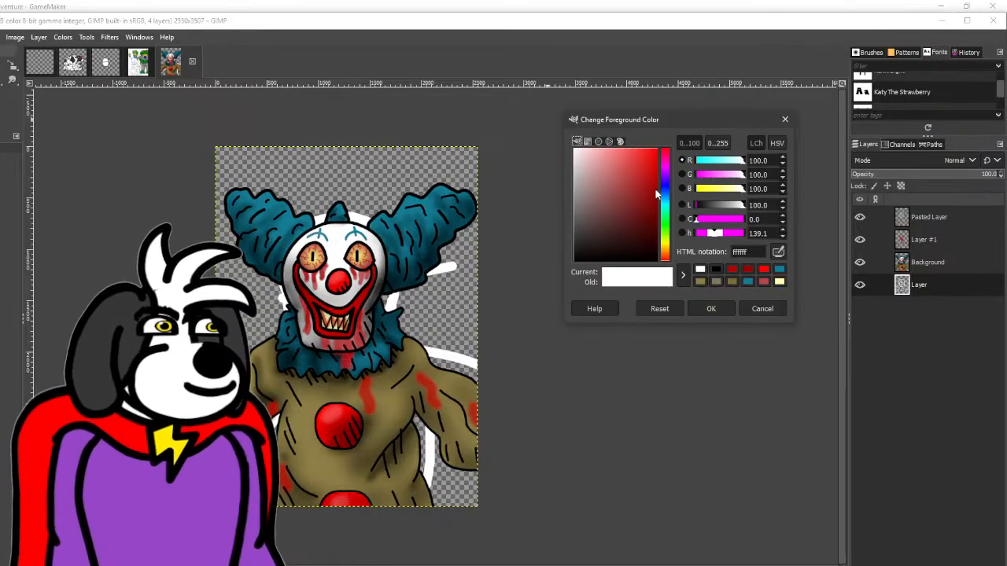
{"action": "left_click_drag", "start_coordinate": [649, 199], "coordinate": [627, 213]}
{"action": "left_click", "coordinate": [710, 309]}
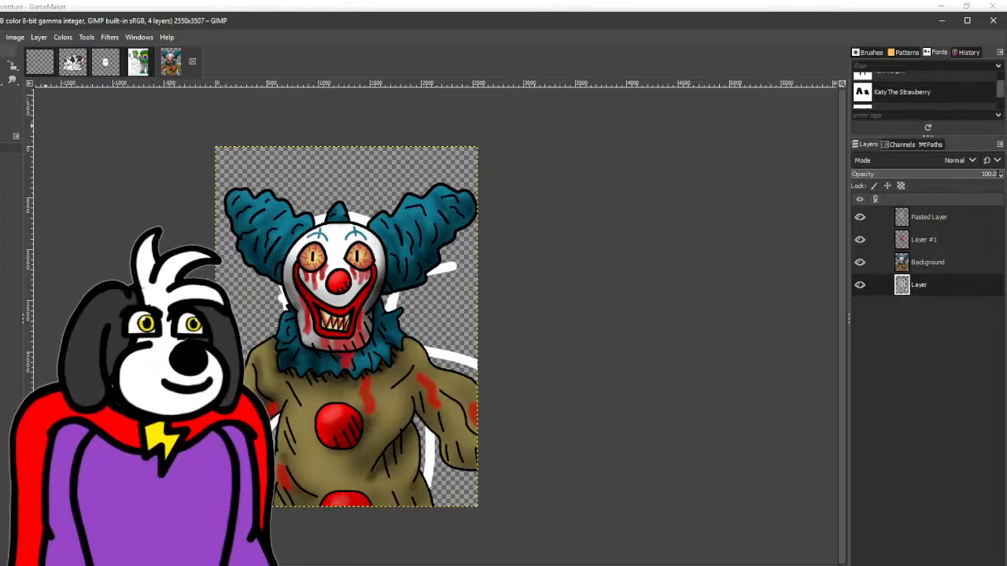
- Fill the bottom layer behind the clown with a red spiral gradient centred near the nose
{"action": "left_click", "coordinate": [11, 66]}
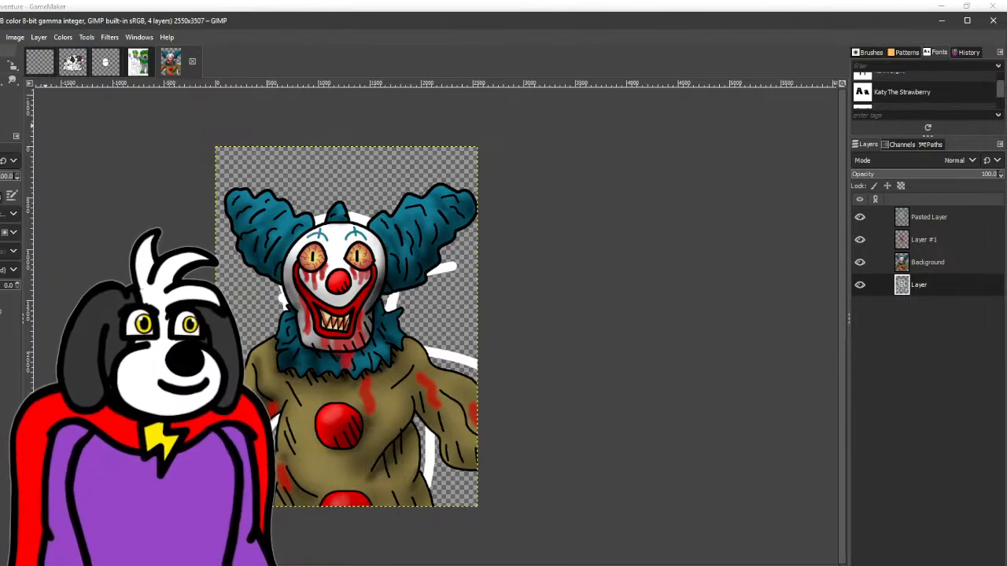
{"action": "left_click", "coordinate": [9, 233]}
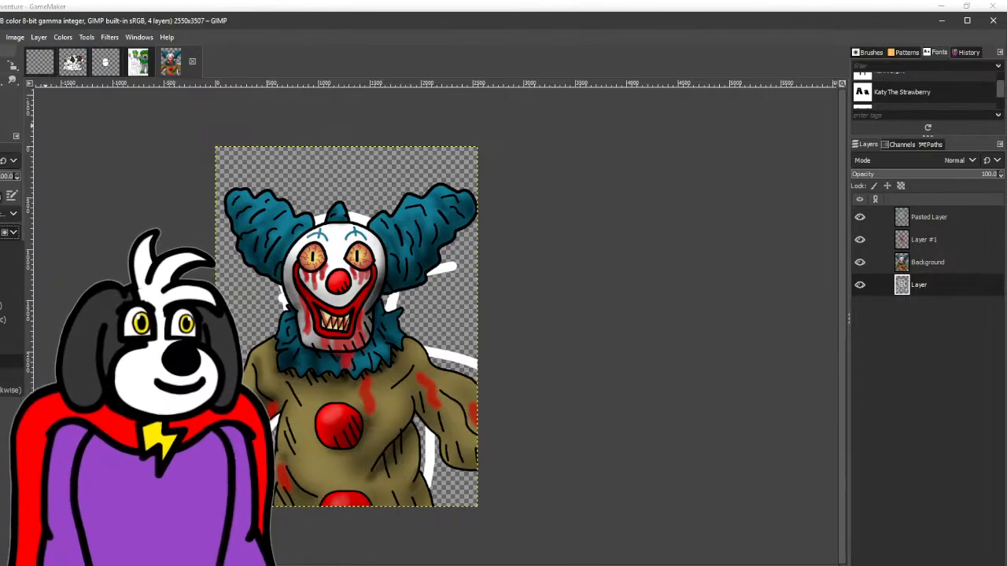
{"action": "left_click", "coordinate": [11, 318]}
{"action": "left_click_drag", "start_coordinate": [336, 285], "coordinate": [359, 340]}
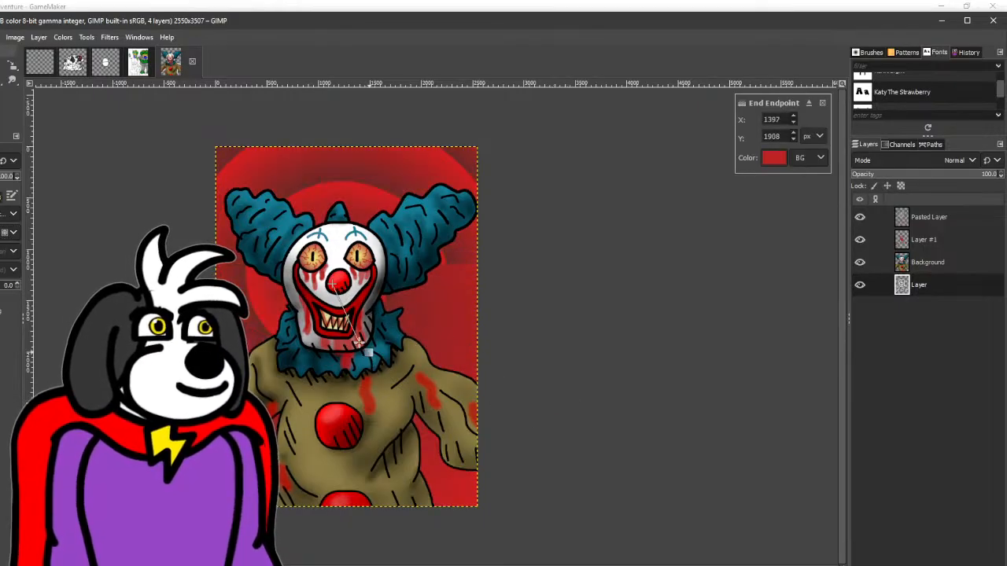
{"action": "left_click_drag", "start_coordinate": [334, 280], "coordinate": [340, 288]}
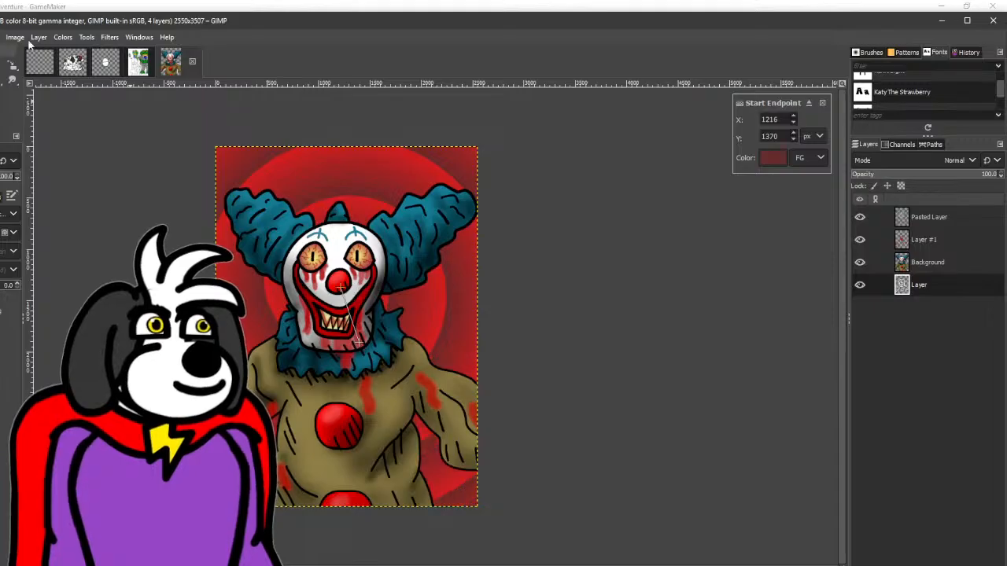
{"action": "key", "text": "Return"}
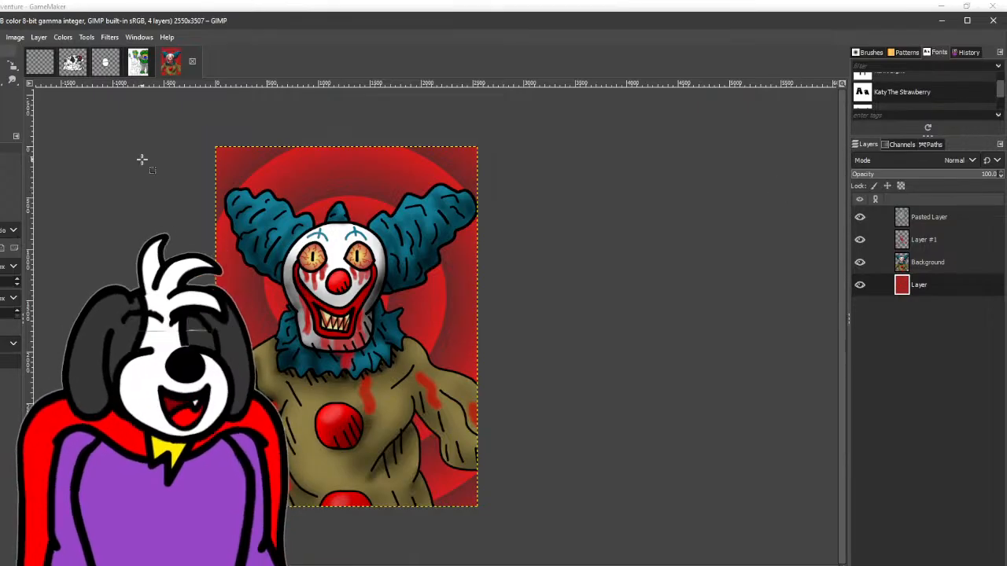
- Switch to the frog drawing and fill the smaller frog's face and arm spots on the PR15.png layer with dark green
{"action": "left_click", "coordinate": [137, 70]}
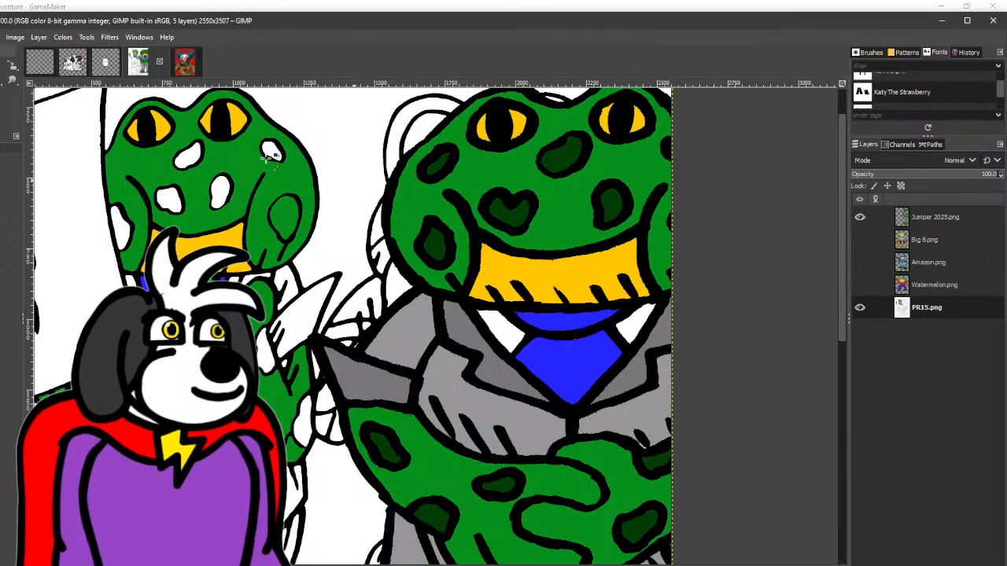
{"action": "left_click", "coordinate": [13, 67]}
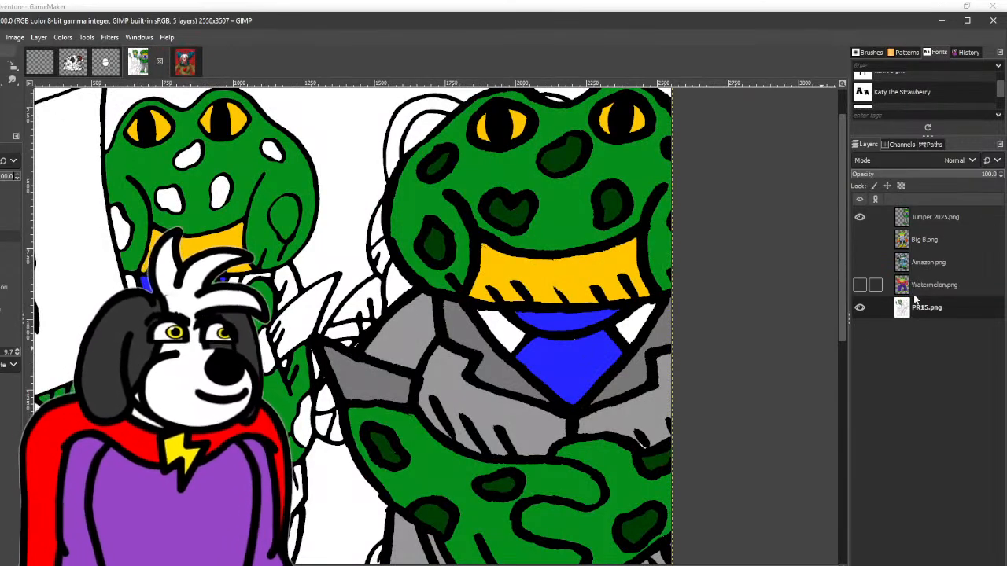
{"action": "left_click", "coordinate": [172, 199]}
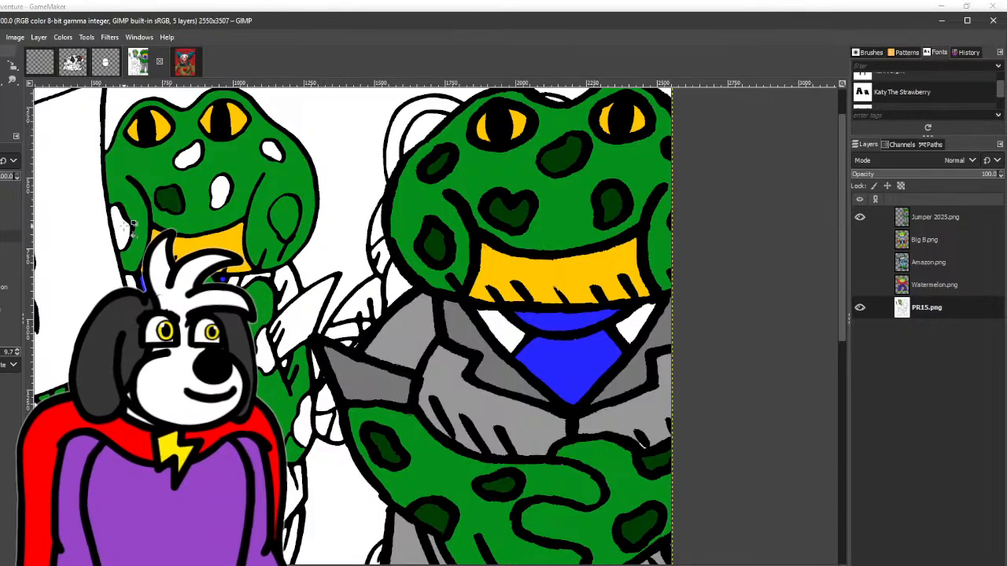
{"action": "left_click", "coordinate": [223, 191]}
{"action": "left_click", "coordinate": [188, 158]}
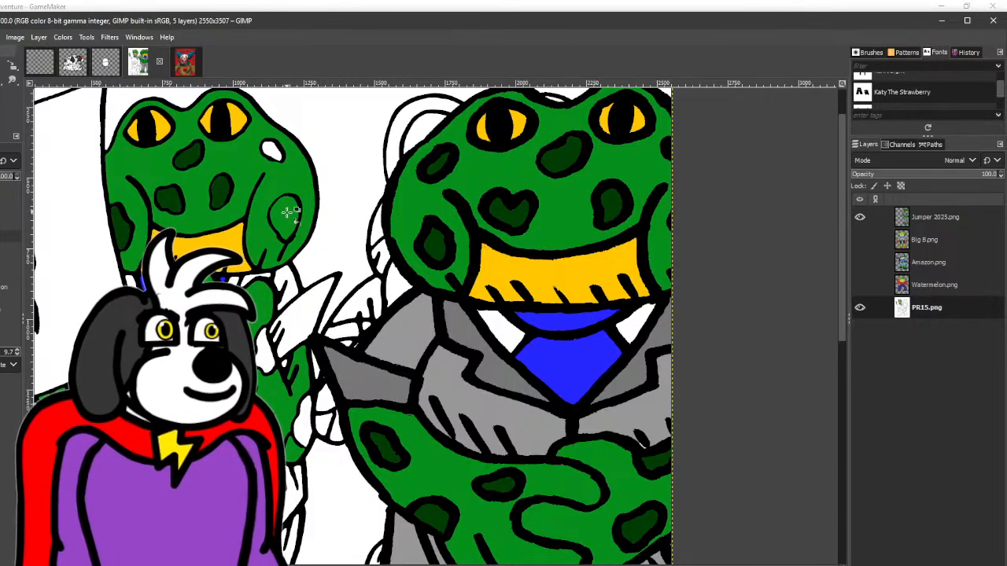
{"action": "left_click", "coordinate": [272, 151]}
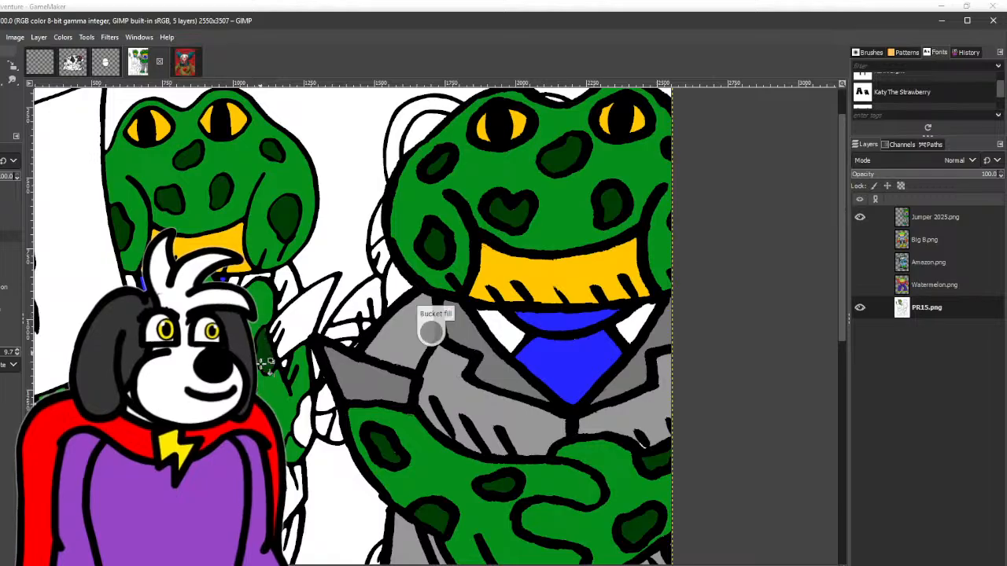
{"action": "scroll", "coordinate": [308, 425], "scroll_direction": "down", "scroll_amount": 5}
- Sample the grey from the larger frog's suit and fill the smaller frog's jacket with it on the PR15.png layer
{"action": "scroll", "coordinate": [309, 425], "scroll_direction": "up", "scroll_amount": 5}
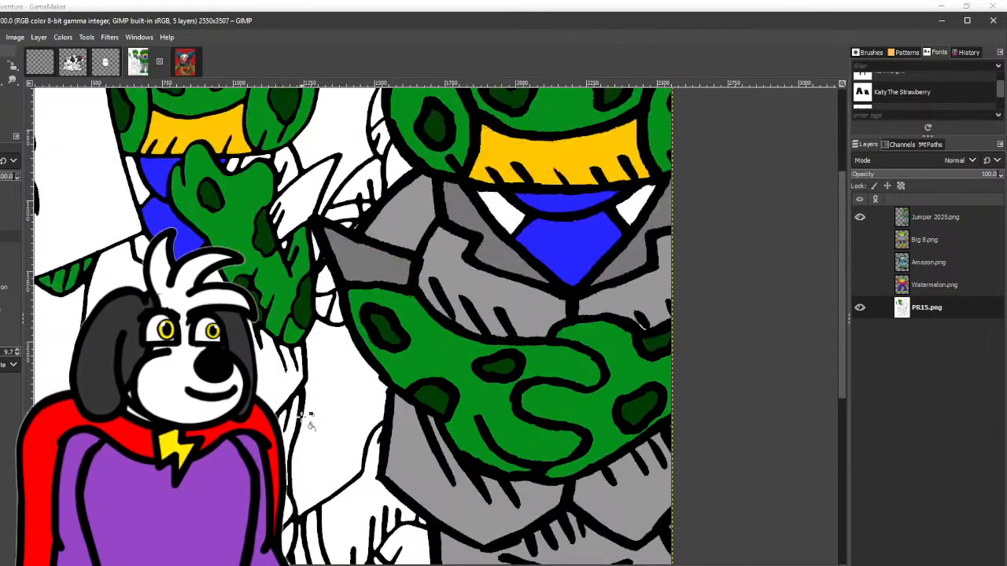
{"action": "key", "text": "o"}
{"action": "left_click", "coordinate": [415, 331]}
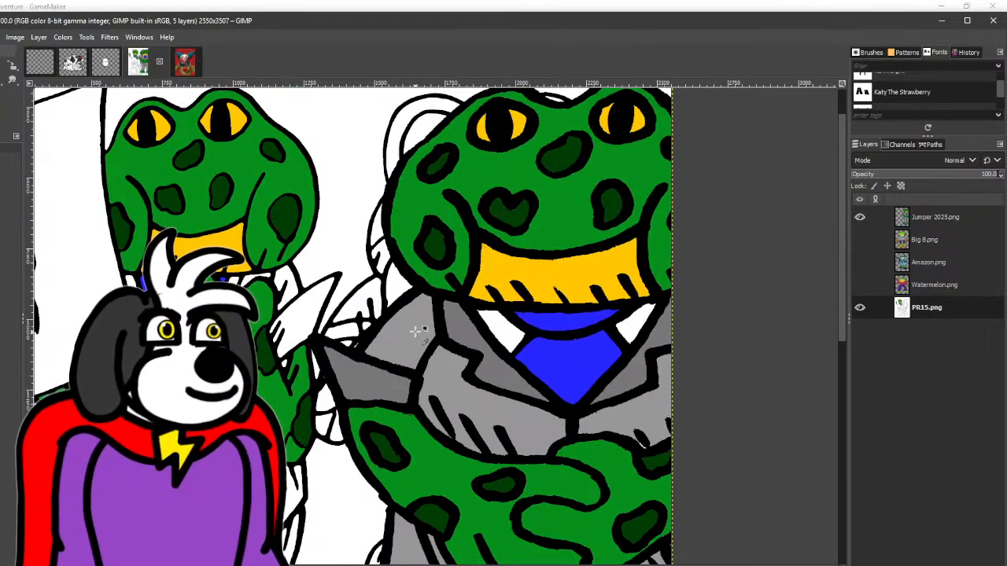
{"action": "key", "text": "shift+b"}
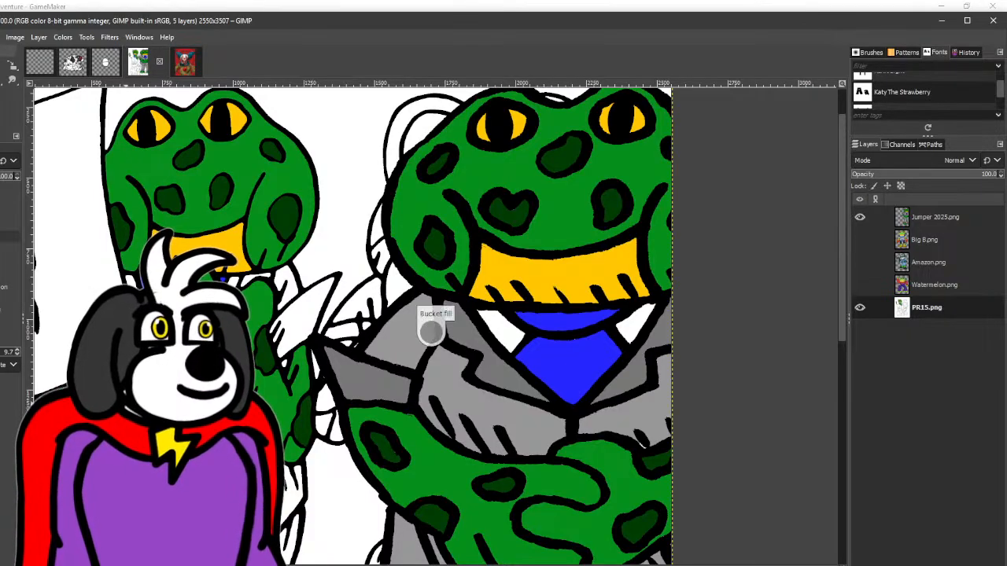
{"action": "left_click", "coordinate": [288, 282]}
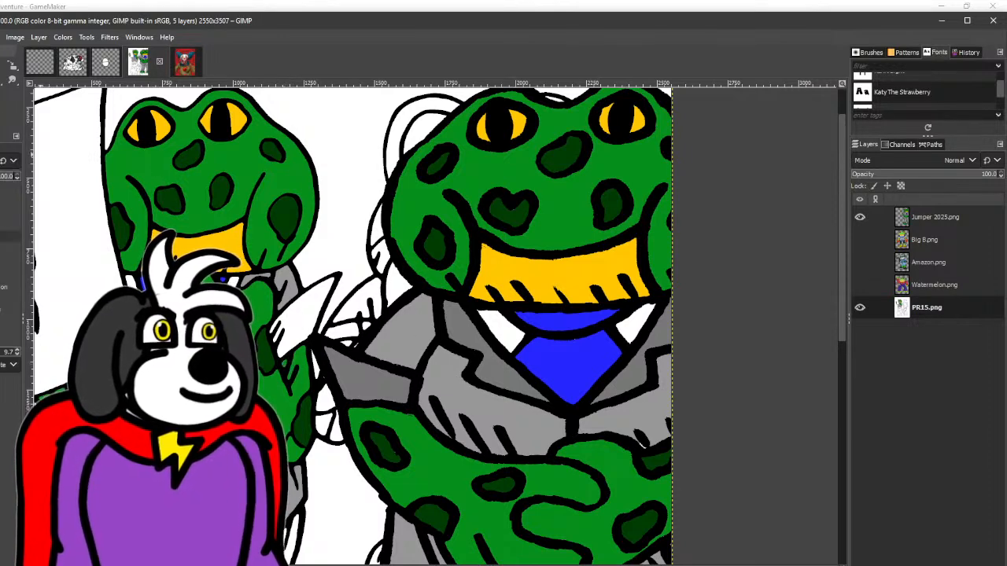
- Fill the smaller frog's pointed sleeve cuff and the lower part of his suit with grey matching the larger frog's suit
{"action": "left_click", "coordinate": [1, 79]}
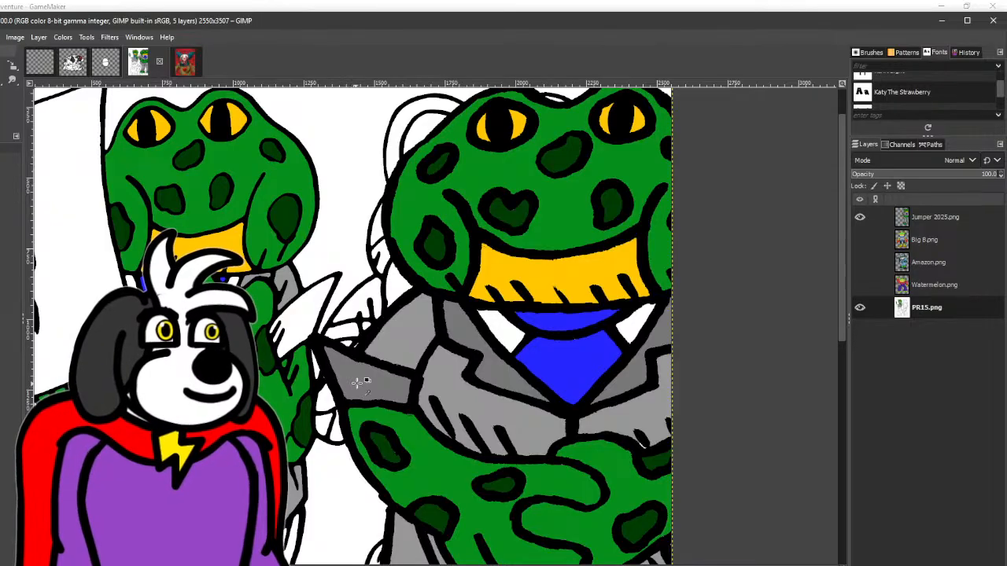
{"action": "scroll", "coordinate": [302, 338], "scroll_direction": "down", "scroll_amount": 5}
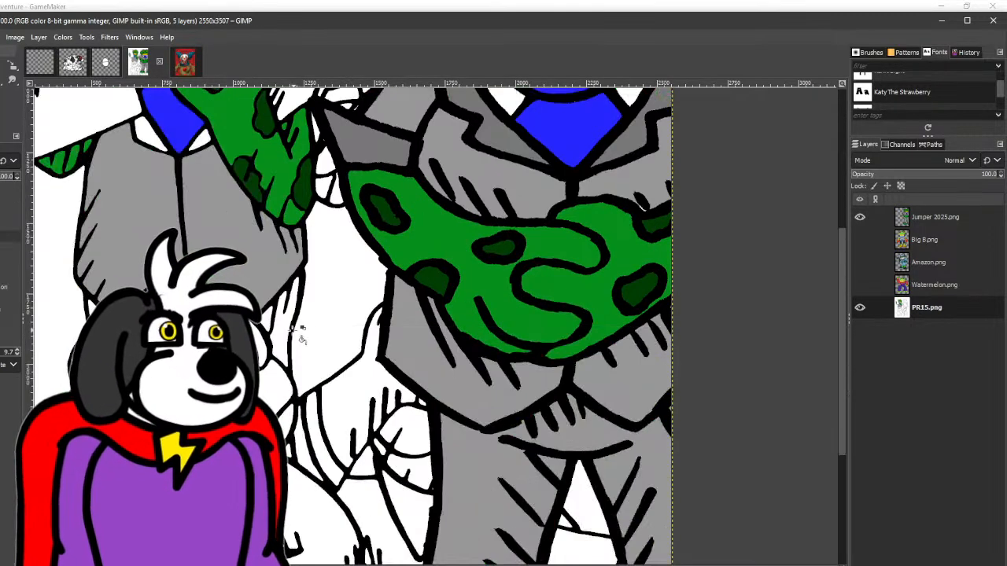
{"action": "scroll", "coordinate": [349, 325], "scroll_direction": "up", "scroll_amount": 5}
{"action": "left_click", "coordinate": [285, 326]}
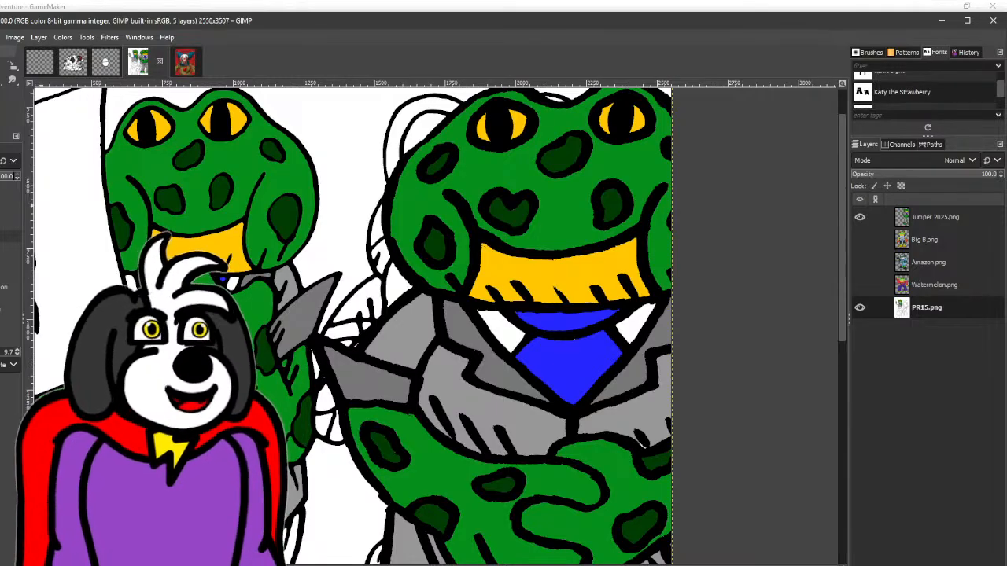
{"action": "scroll", "coordinate": [349, 325], "scroll_direction": "down", "scroll_amount": 3}
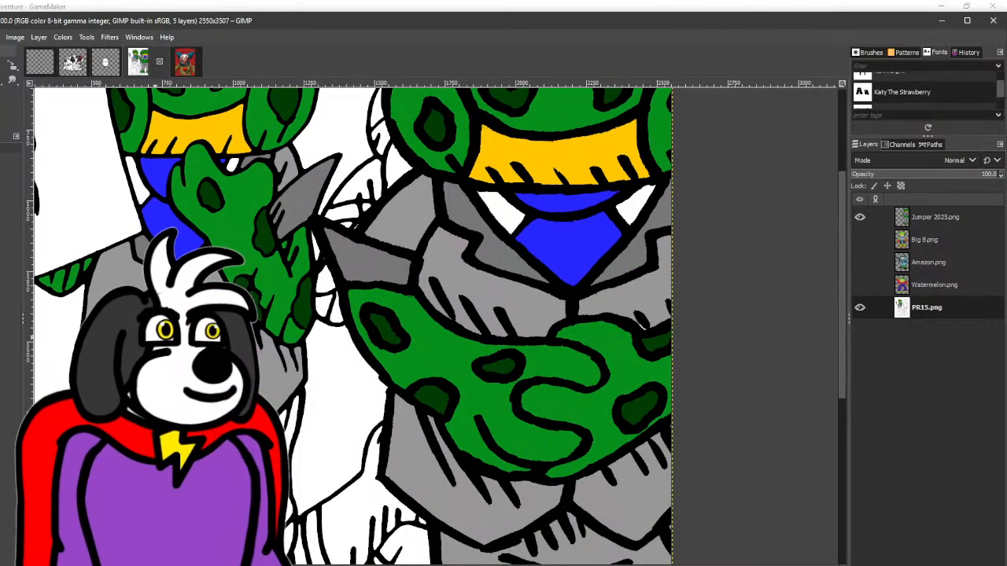
{"action": "key", "text": "shift+b"}
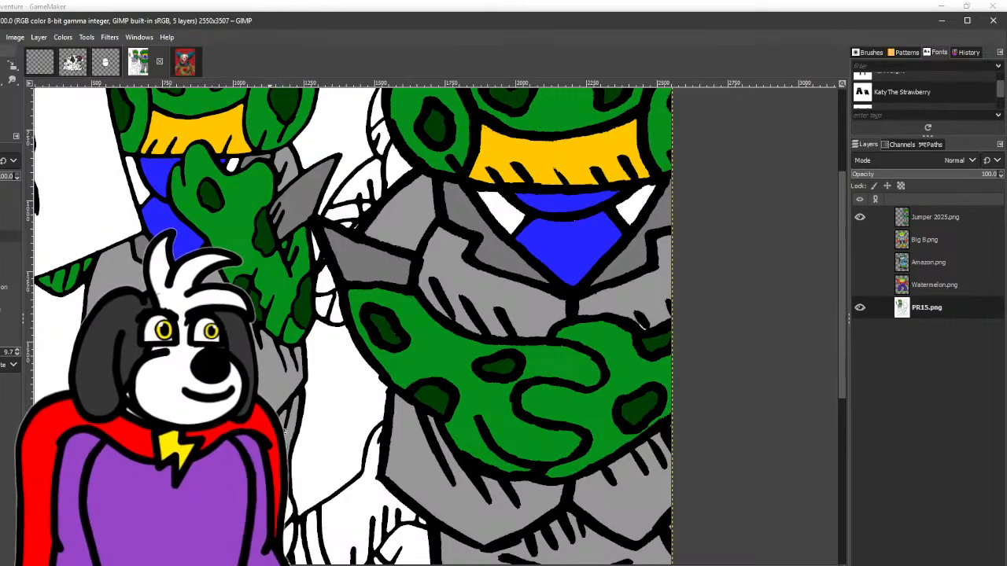
- Hide Jumper 2025.png, show Big B.png and move that reference frog clear of the uncoloured frog holding the sheet
{"action": "scroll", "coordinate": [346, 431], "scroll_direction": "up", "scroll_amount": 3}
{"action": "left_click", "coordinate": [858, 219]}
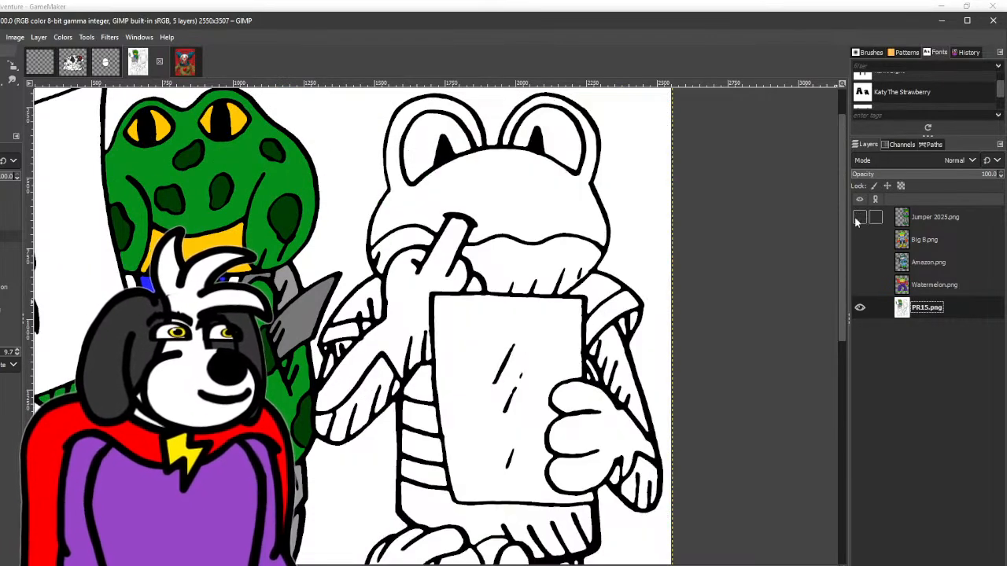
{"action": "left_click", "coordinate": [860, 239]}
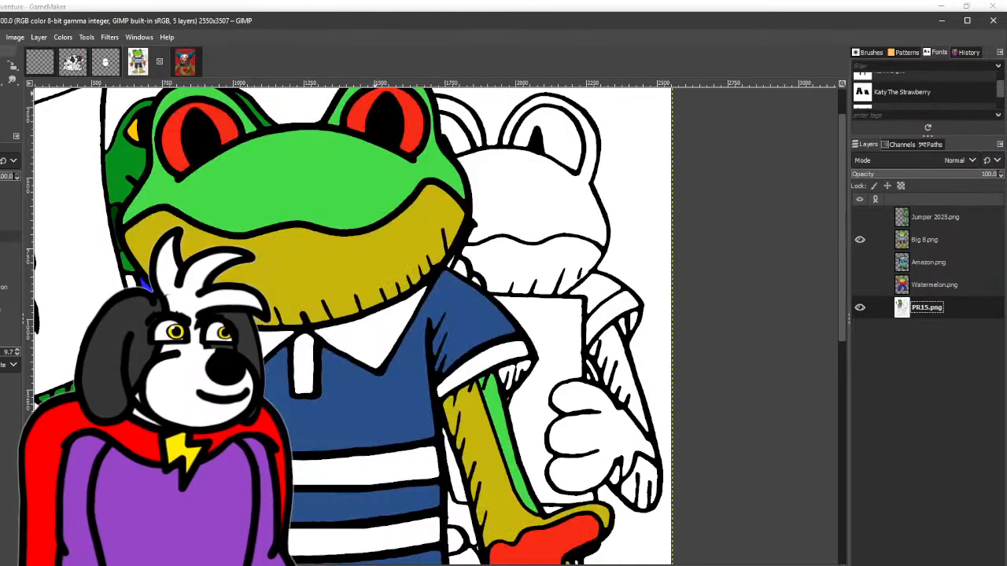
{"action": "key", "text": "m"}
{"action": "left_click_drag", "start_coordinate": [337, 233], "coordinate": [206, 255]}
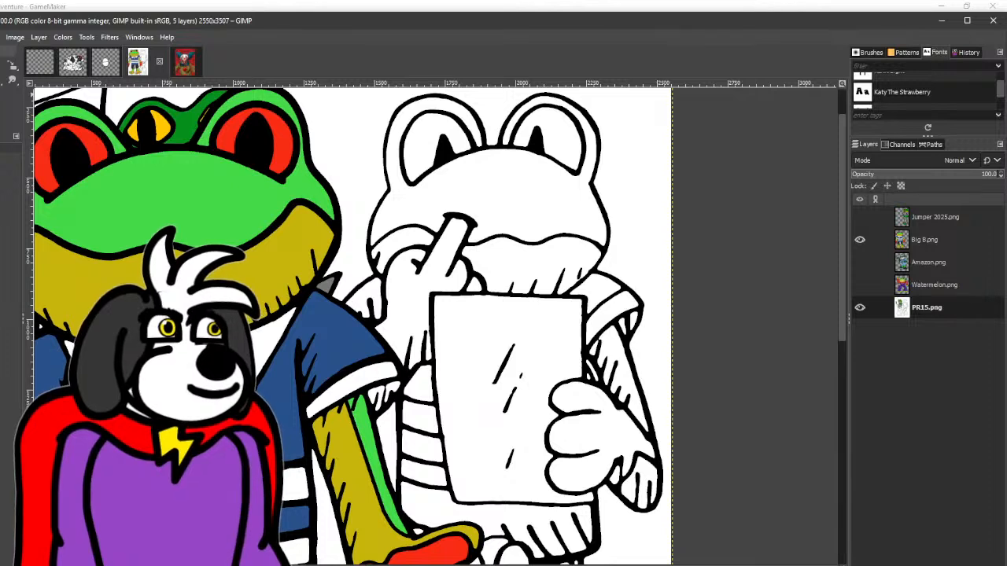
- Fill the sheet-holding frog's upper head and the arm behind the sheet with the reference frog's bright green
{"action": "left_click", "coordinate": [540, 197]}
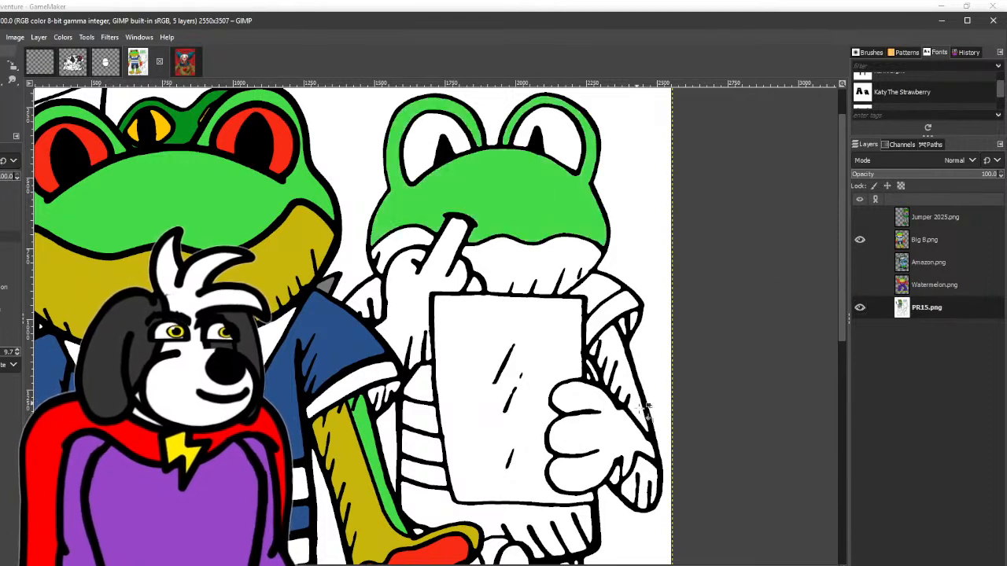
{"action": "left_click", "coordinate": [647, 464]}
{"action": "left_click", "coordinate": [629, 385]}
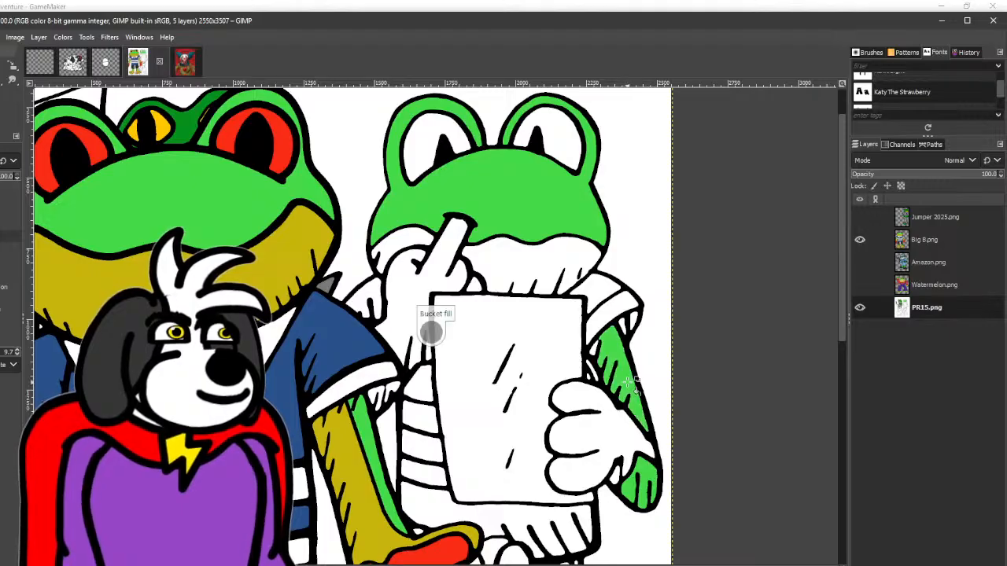
{"action": "scroll", "coordinate": [601, 358], "scroll_direction": "up", "scroll_amount": 1}
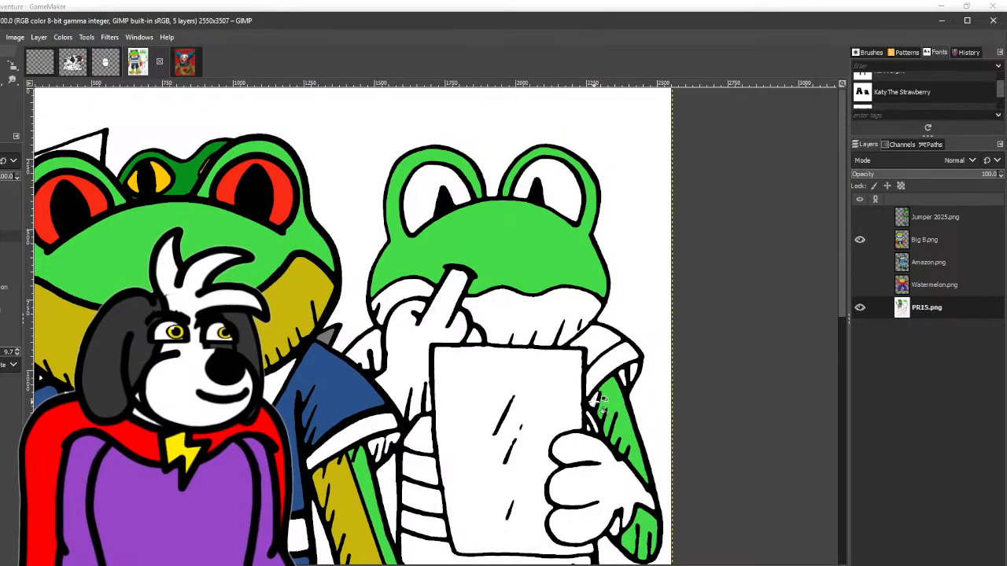
{"action": "scroll", "coordinate": [228, 211], "scroll_direction": "down", "scroll_amount": 2}
- Sample the reference shirt's blue and fill the second frog's sleeves, alternate shirt stripes and hem with it, leaving white stripes between
{"action": "key", "text": "o"}
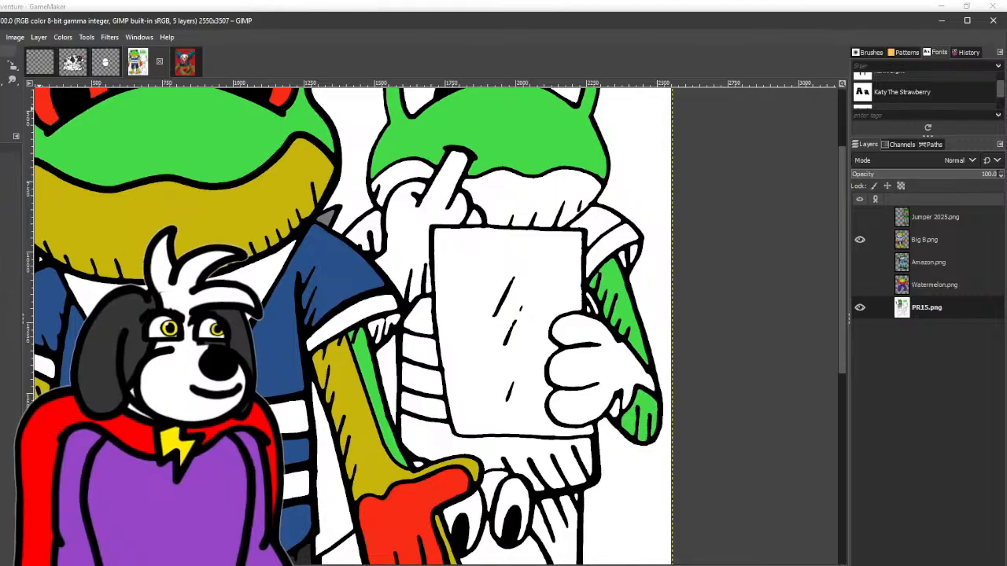
{"action": "key", "text": "shift+b"}
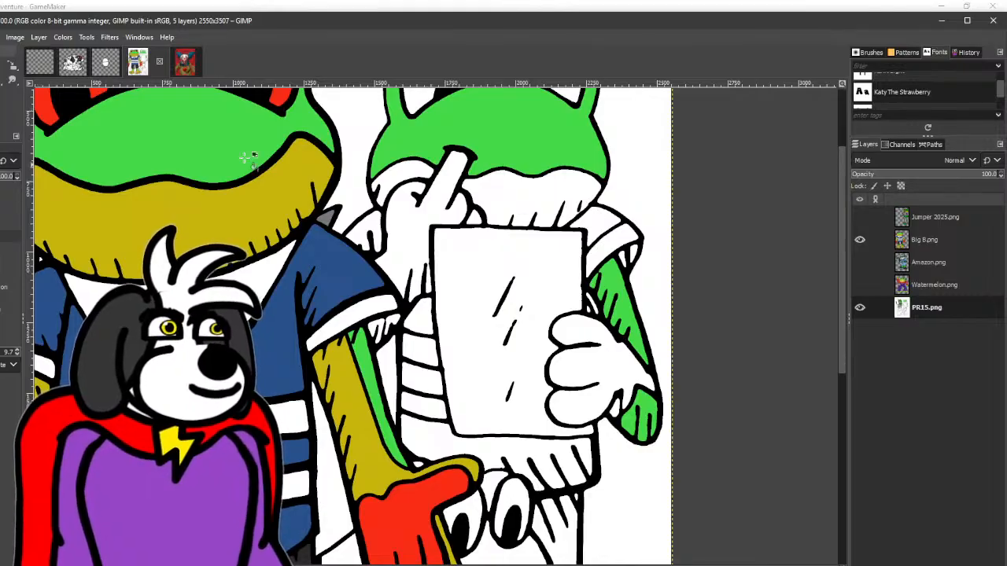
{"action": "left_click", "coordinate": [370, 228]}
{"action": "left_click", "coordinate": [601, 222]}
{"action": "left_click", "coordinate": [425, 322]}
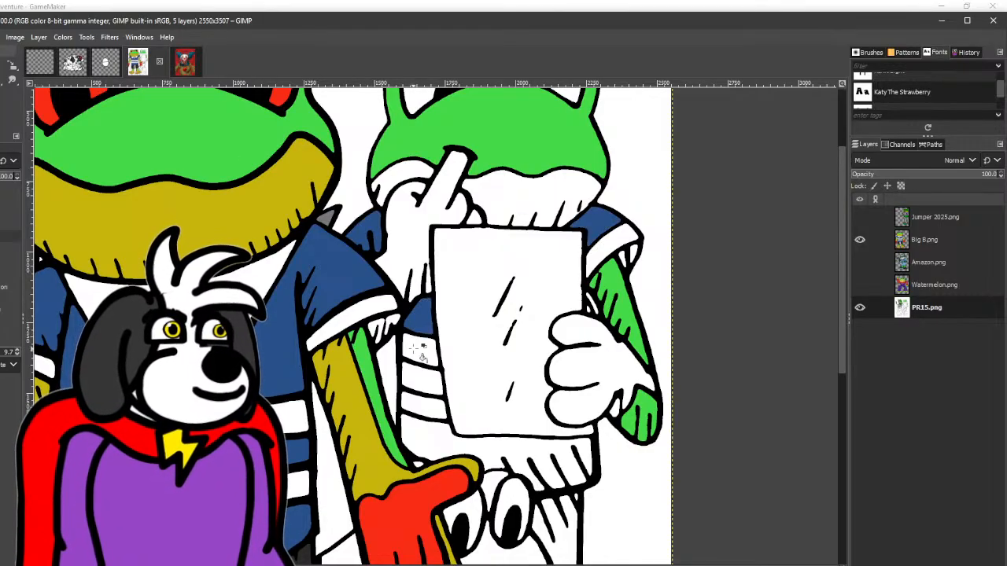
{"action": "left_click", "coordinate": [433, 391]}
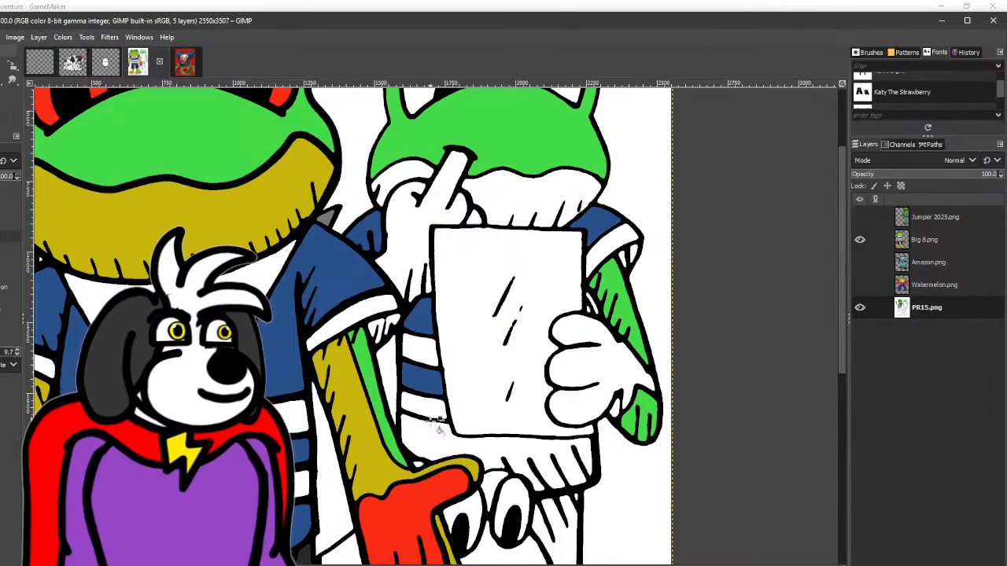
{"action": "left_click", "coordinate": [445, 450]}
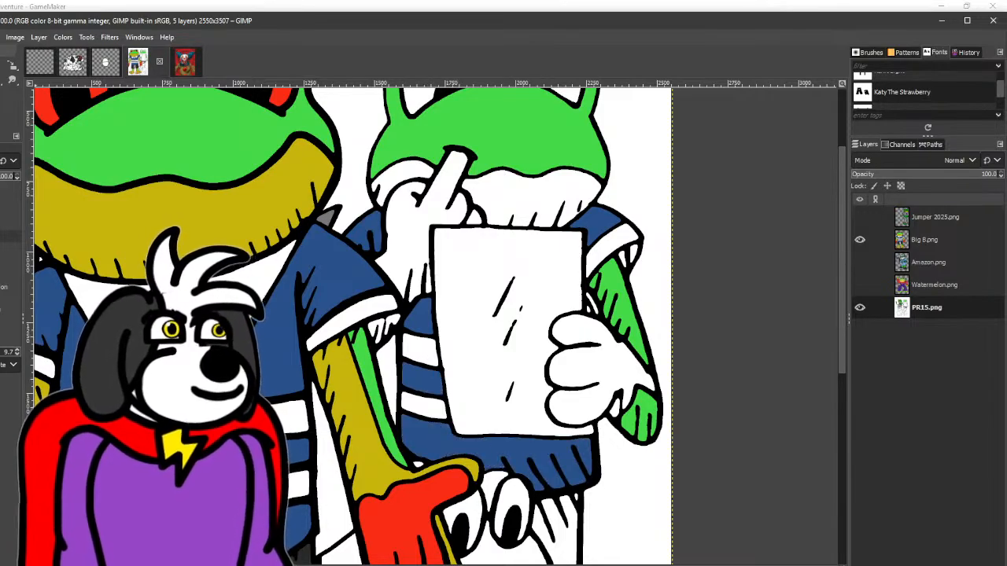
{"action": "right_click", "coordinate": [2, 81]}
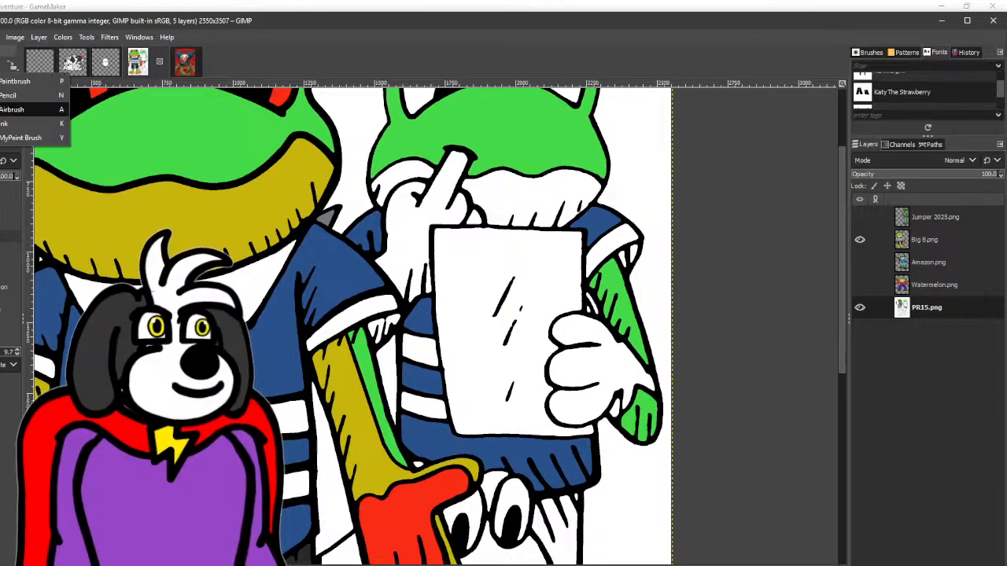
{"action": "left_click", "coordinate": [8, 95]}
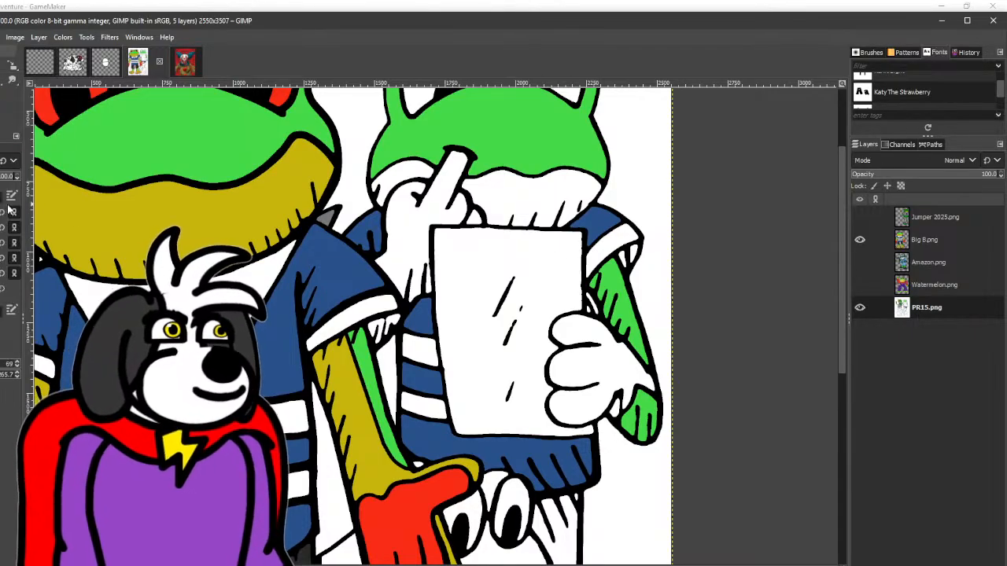
{"action": "scroll", "coordinate": [578, 228], "scroll_direction": "up", "scroll_amount": 4, "text": "ctrl"}
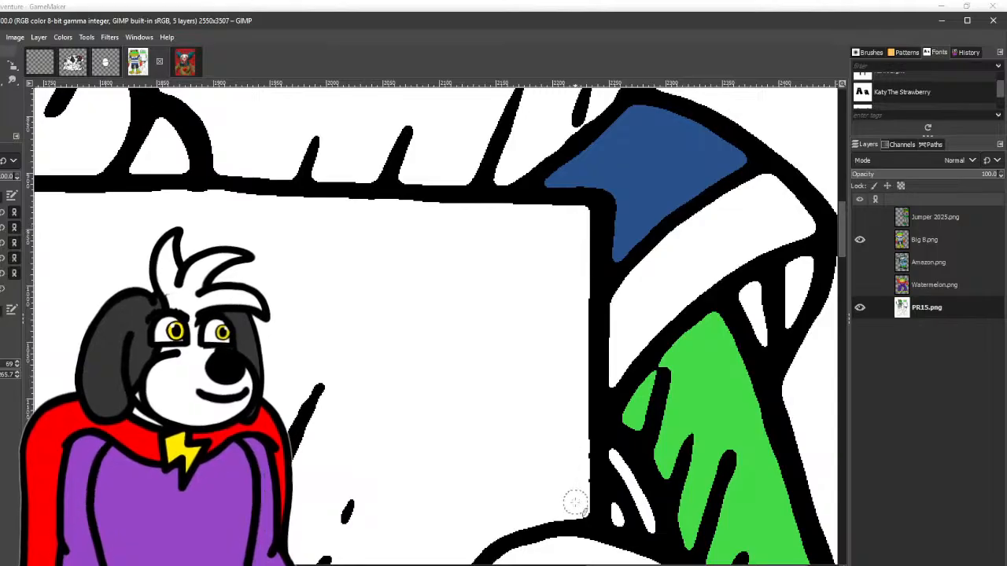
- Sample the reference frog's mustard yellow and fill the second frog's raised hand and the hand gripping the sheet
{"action": "scroll", "coordinate": [573, 499], "scroll_direction": "down", "scroll_amount": 3, "text": "ctrl"}
{"action": "left_click_drag", "start_coordinate": [578, 393], "coordinate": [537, 386]}
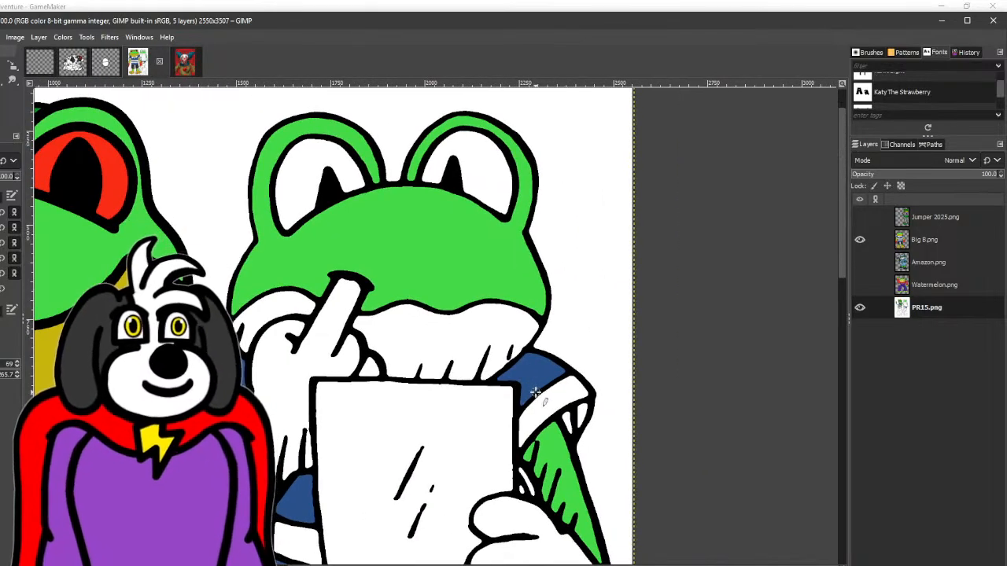
{"action": "left_click", "coordinate": [2, 79]}
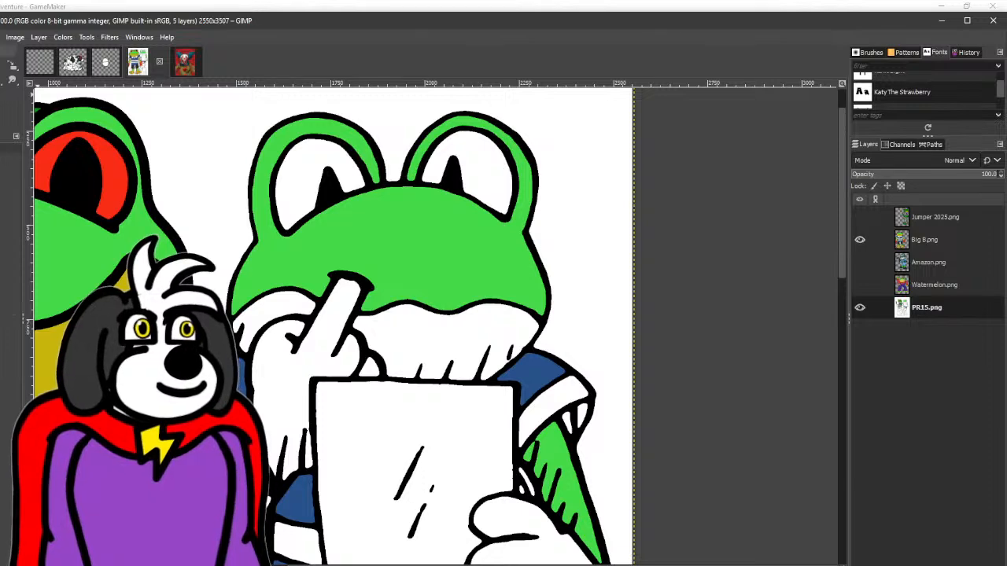
{"action": "key", "text": "shift+b"}
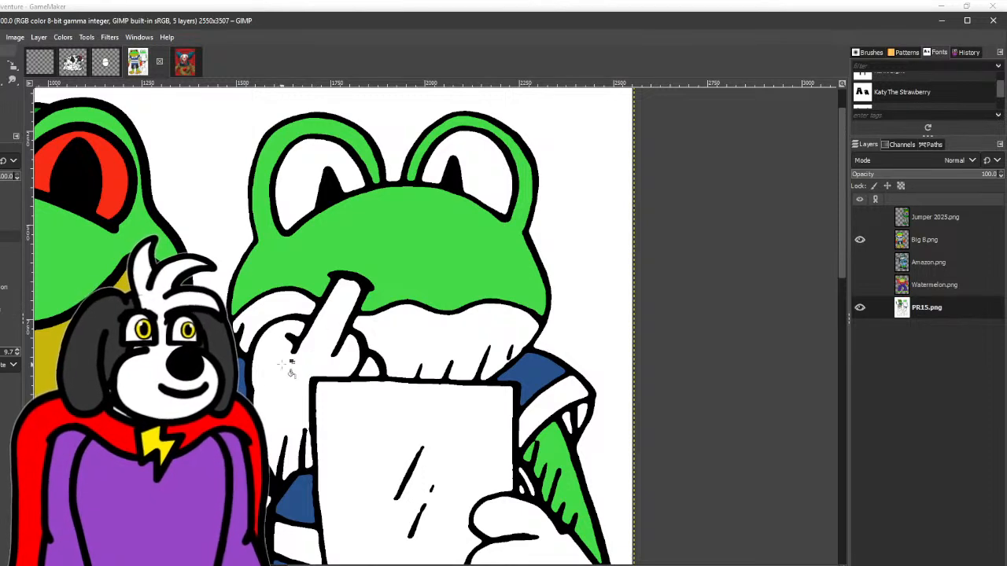
{"action": "left_click", "coordinate": [294, 375]}
{"action": "left_click_drag", "start_coordinate": [376, 373], "coordinate": [326, 286]}
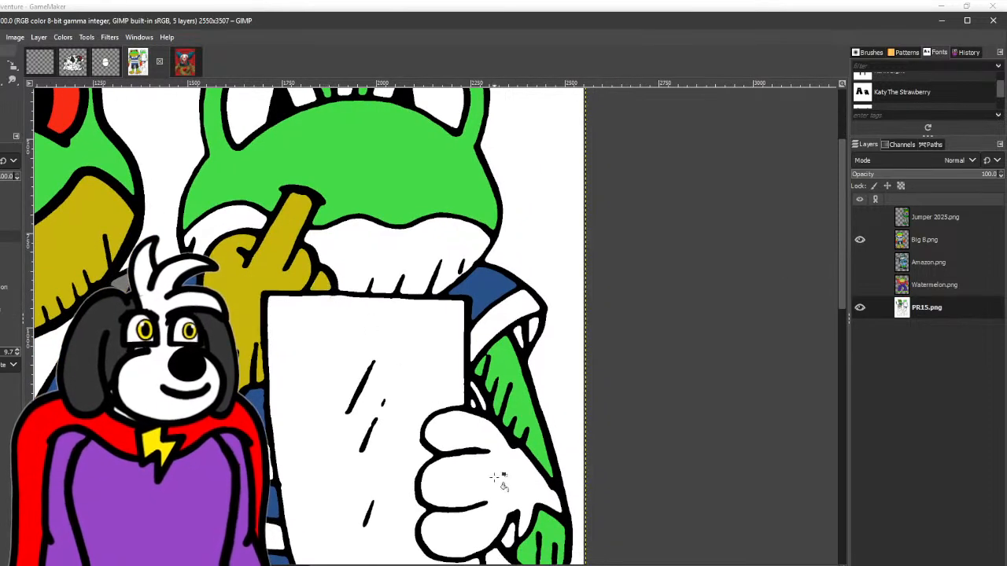
{"action": "left_click", "coordinate": [504, 478]}
{"action": "left_click_drag", "start_coordinate": [504, 478], "coordinate": [396, 323]}
{"action": "left_click", "coordinate": [401, 384]}
{"action": "left_click_drag", "start_coordinate": [401, 384], "coordinate": [477, 500]}
{"action": "scroll", "coordinate": [468, 463], "scroll_direction": "down", "scroll_amount": 1}
{"action": "left_click_drag", "start_coordinate": [465, 462], "coordinate": [474, 455]}
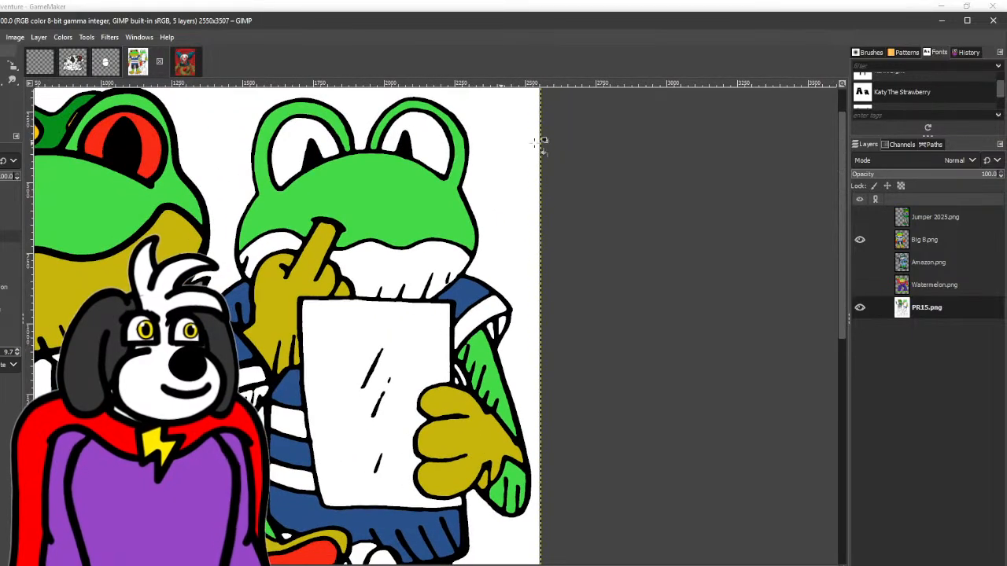
- Hide the Big B.png reference layer and fill the second frog's raised forearm underside with bright green
{"action": "left_click", "coordinate": [860, 239]}
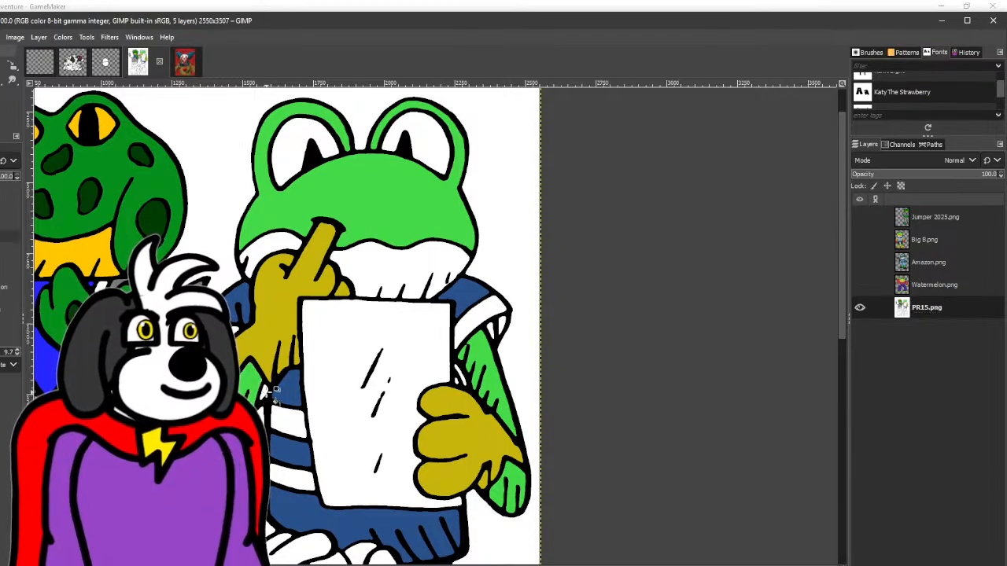
{"action": "scroll", "coordinate": [207, 370], "scroll_direction": "up", "scroll_amount": 2}
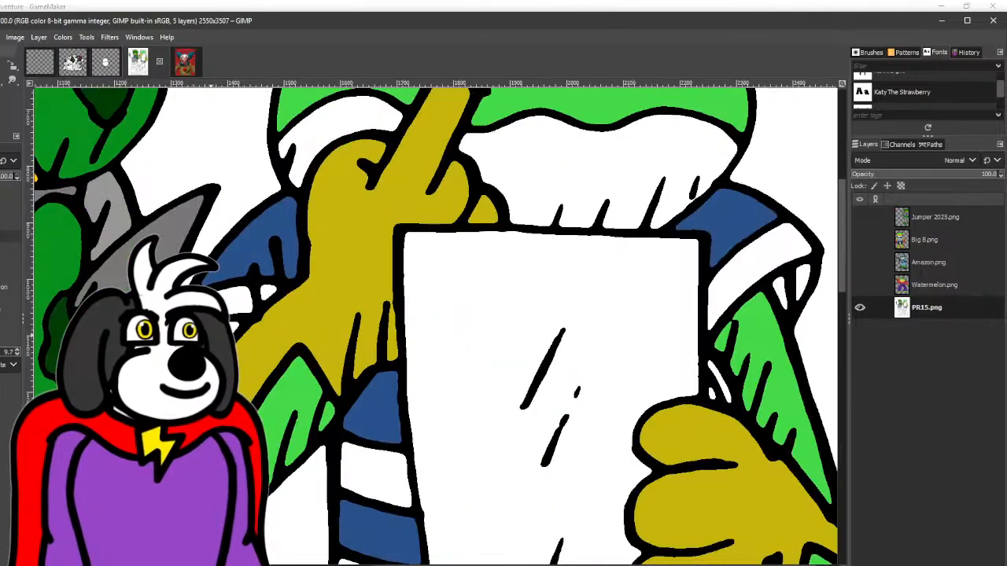
{"action": "scroll", "coordinate": [207, 370], "scroll_direction": "down", "scroll_amount": 3}
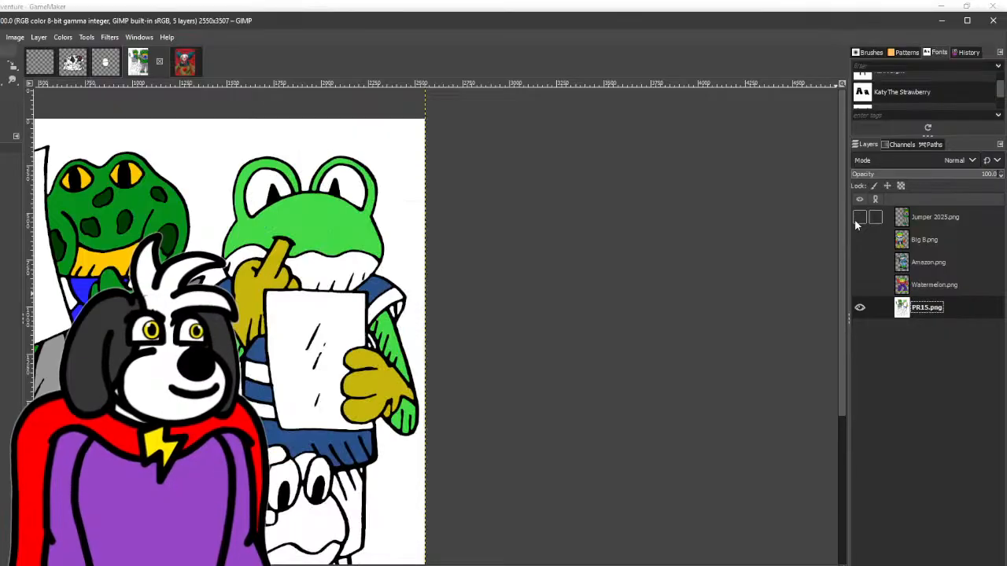
- Briefly show Big B.png as a colour reference, hide it again and fill the second frog's shorts dark grey and leg bright green
{"action": "left_click", "coordinate": [859, 240]}
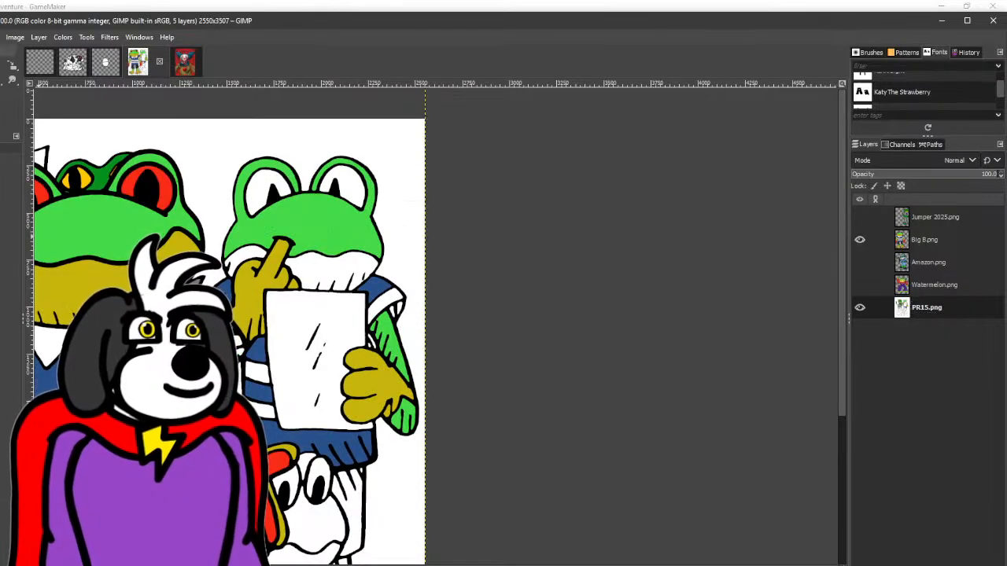
{"action": "left_click", "coordinate": [860, 239]}
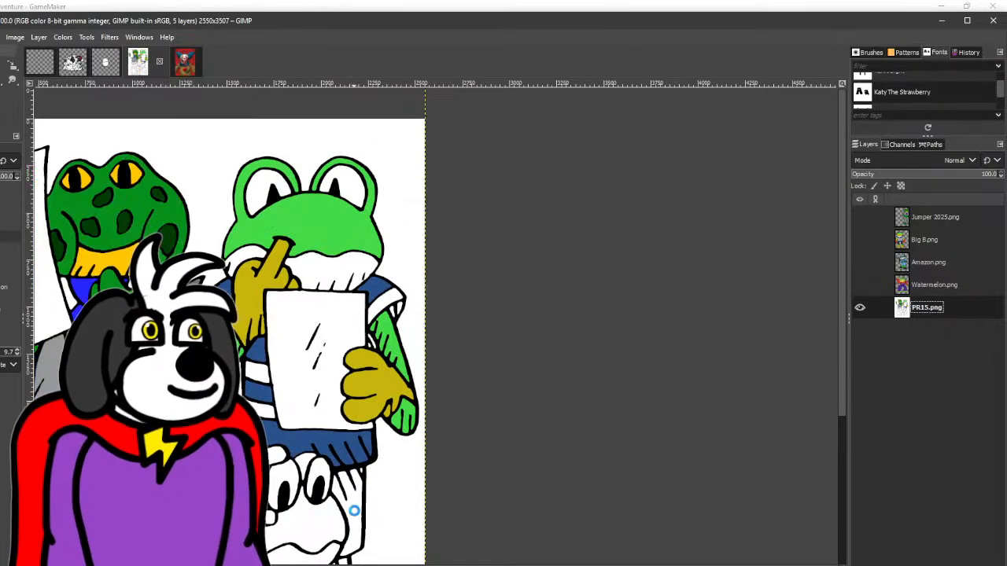
{"action": "scroll", "coordinate": [364, 474], "scroll_direction": "up", "scroll_amount": 2}
{"action": "scroll", "coordinate": [362, 468], "scroll_direction": "down", "scroll_amount": 3}
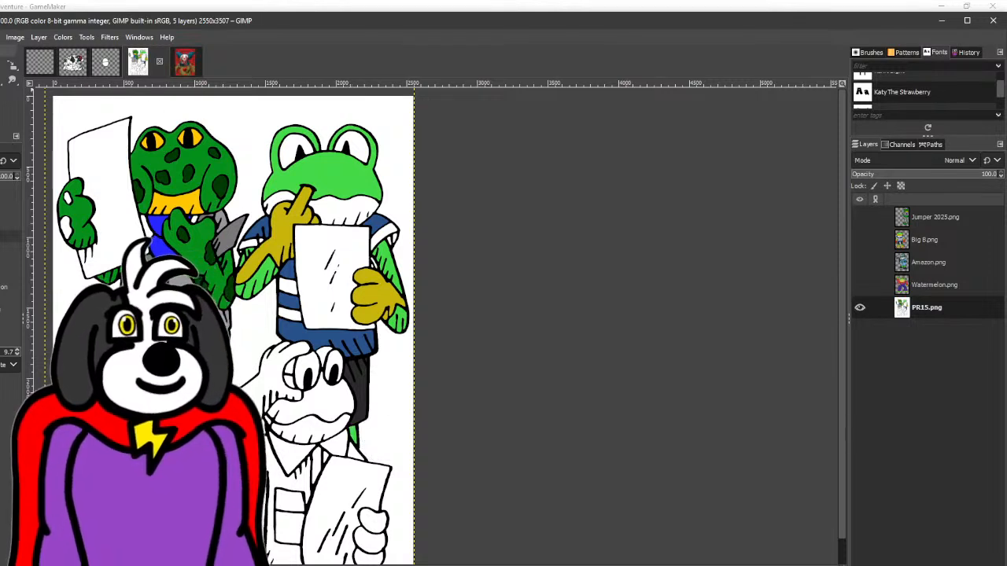
{"action": "key", "text": "o"}
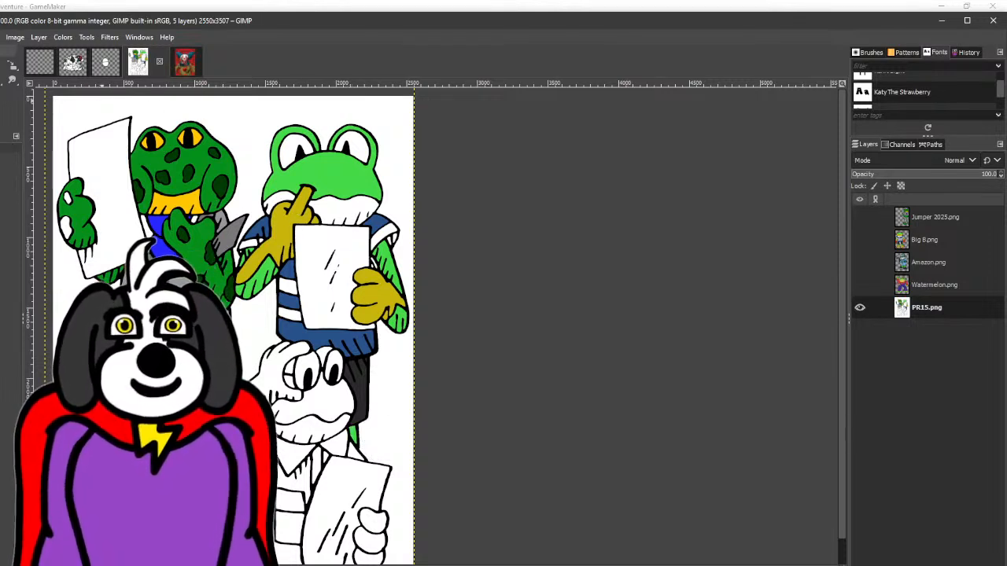
- Fill the second frog's lower jaw mustard yellow and its eyes red, briefly showing Big B.png as the colour reference
{"action": "key", "text": "shift+b"}
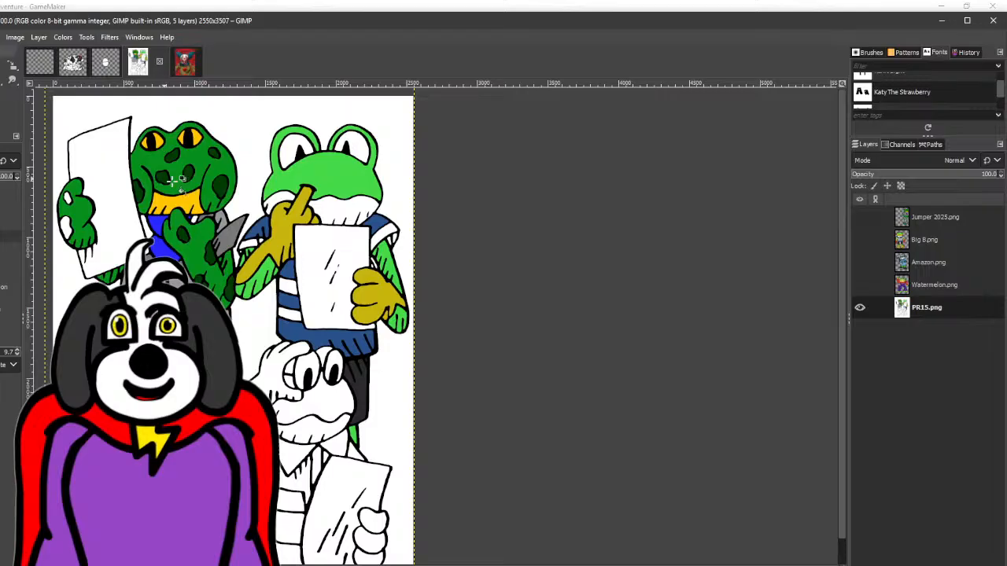
{"action": "left_click", "coordinate": [345, 206]}
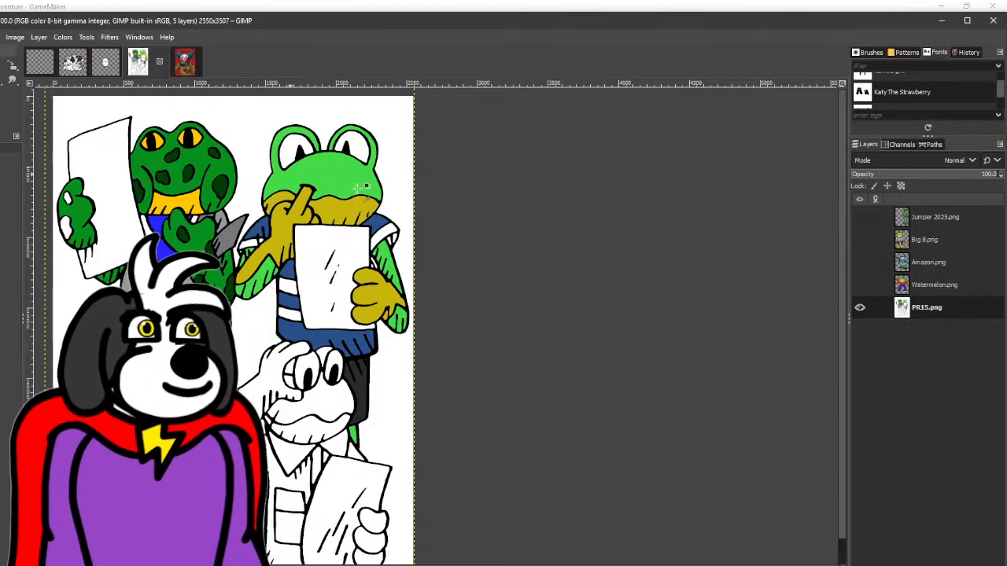
{"action": "left_click", "coordinate": [859, 218]}
{"action": "left_click", "coordinate": [859, 239]}
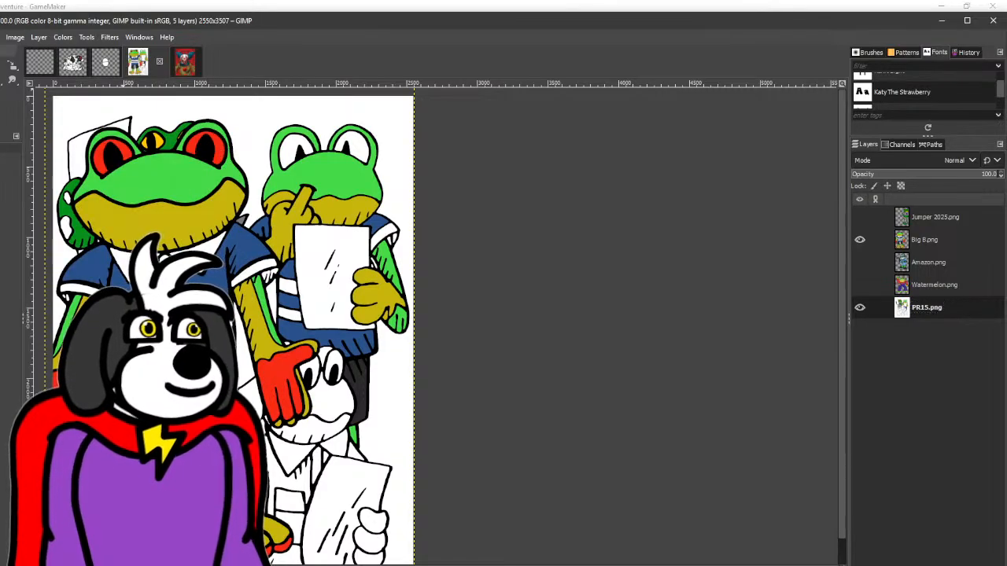
{"action": "left_click", "coordinate": [859, 239]}
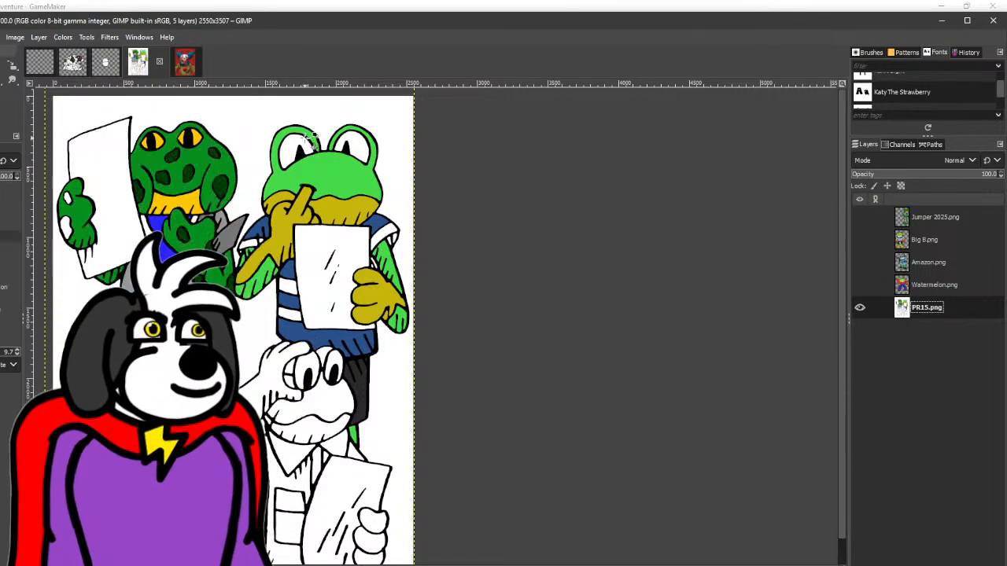
{"action": "scroll", "coordinate": [445, 231], "scroll_direction": "down", "scroll_amount": 3}
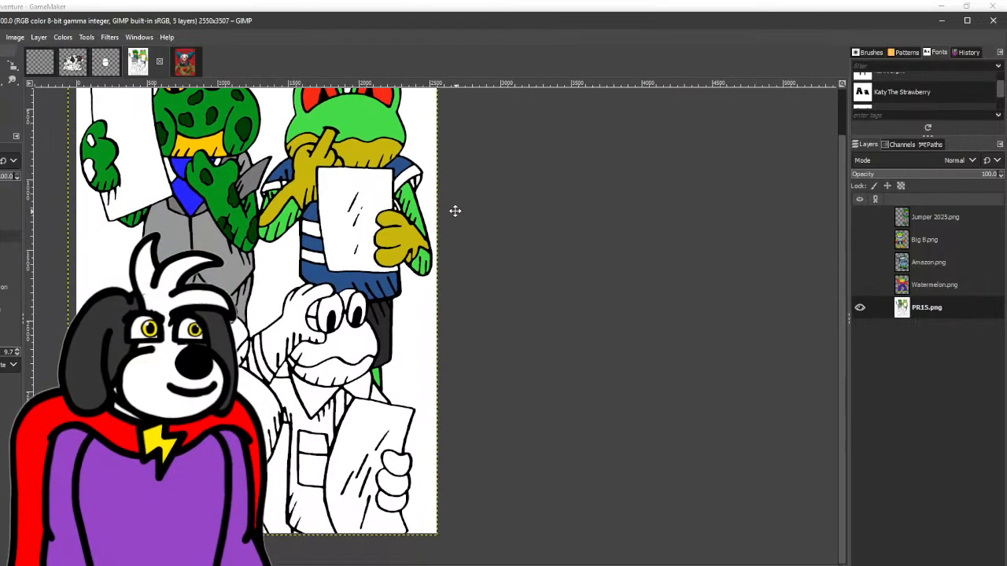
- Fill the small gaps between the sheet and the second frog's arm with mustard yellow and the shirt's blue
{"action": "scroll", "coordinate": [445, 162], "scroll_direction": "up", "scroll_amount": 3, "text": "ctrl"}
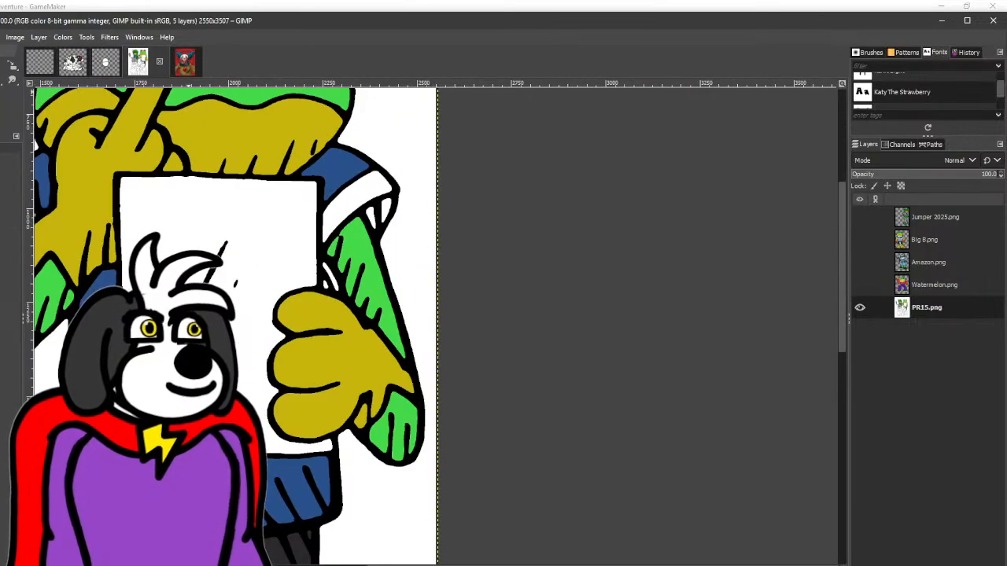
{"action": "key", "text": "shift+b"}
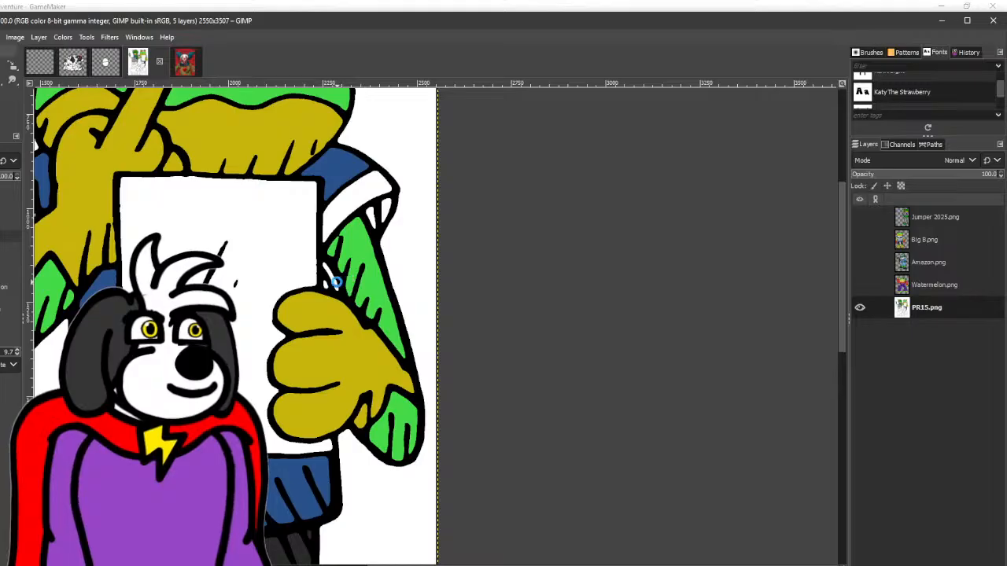
{"action": "left_click", "coordinate": [322, 286]}
{"action": "key", "text": "ctrl+z"}
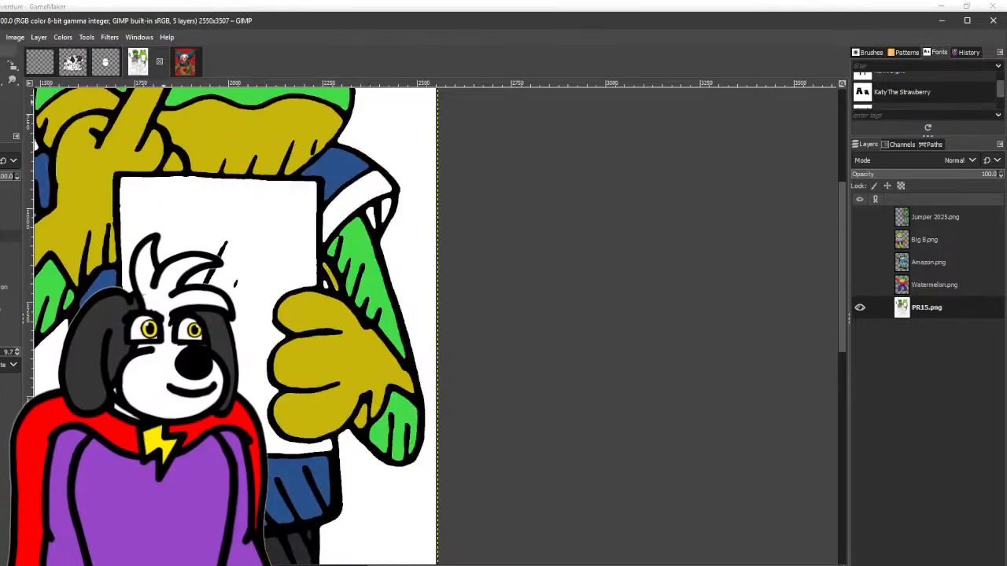
{"action": "key", "text": "o"}
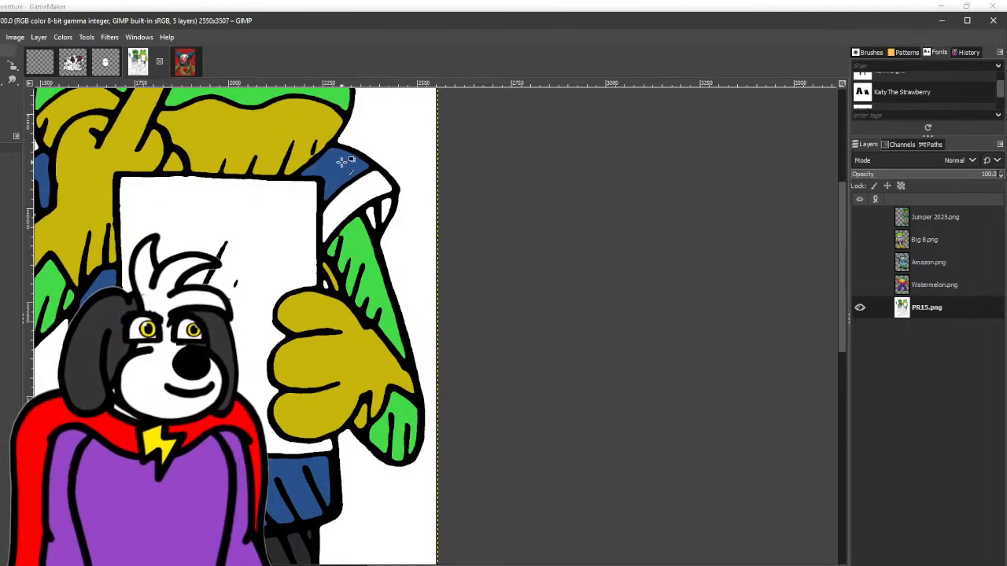
{"action": "key", "text": "shift+b"}
{"action": "left_click", "coordinate": [326, 286]}
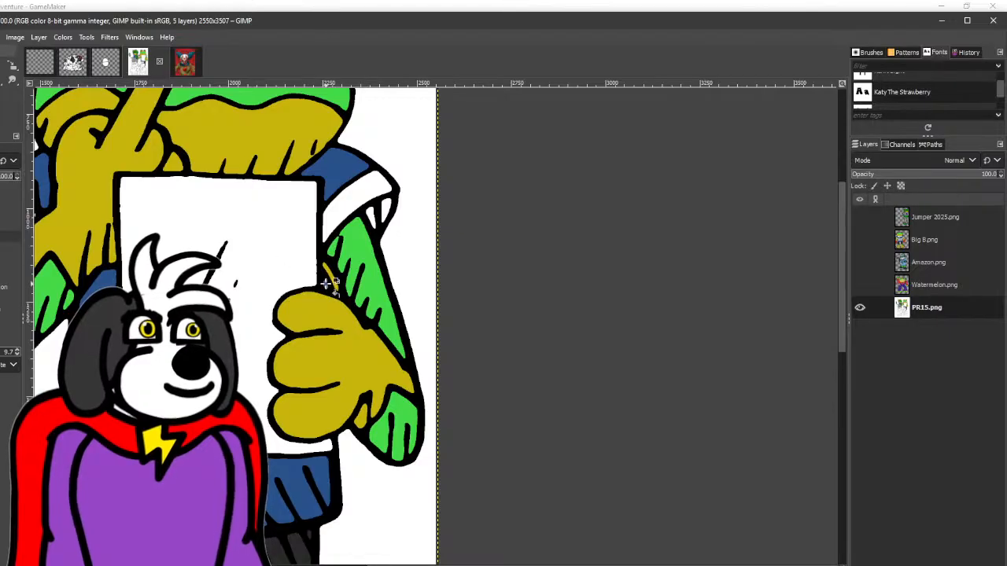
- Briefly check the Amazon.png reference, hide it, show Watermelon.png and move that layer aside to uncover the third frog
{"action": "scroll", "coordinate": [331, 288], "scroll_direction": "down", "scroll_amount": 3}
{"action": "left_click_drag", "start_coordinate": [337, 300], "coordinate": [406, 217]}
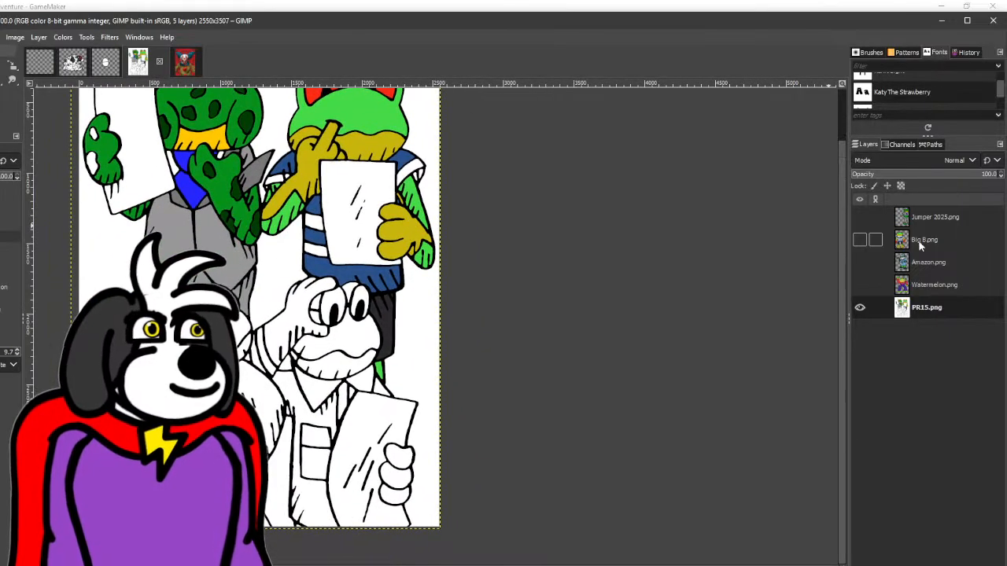
{"action": "left_click", "coordinate": [860, 262]}
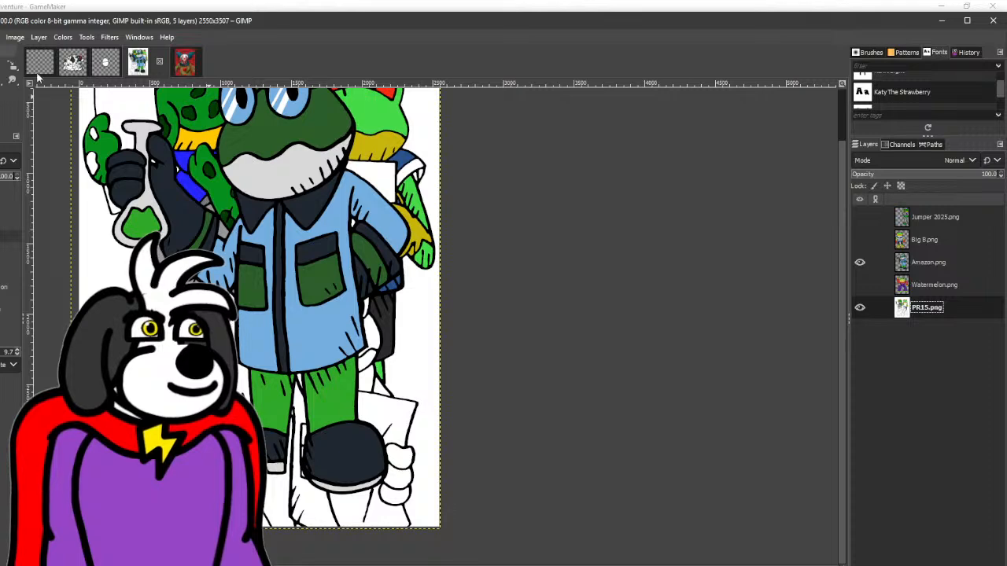
{"action": "left_click", "coordinate": [860, 261]}
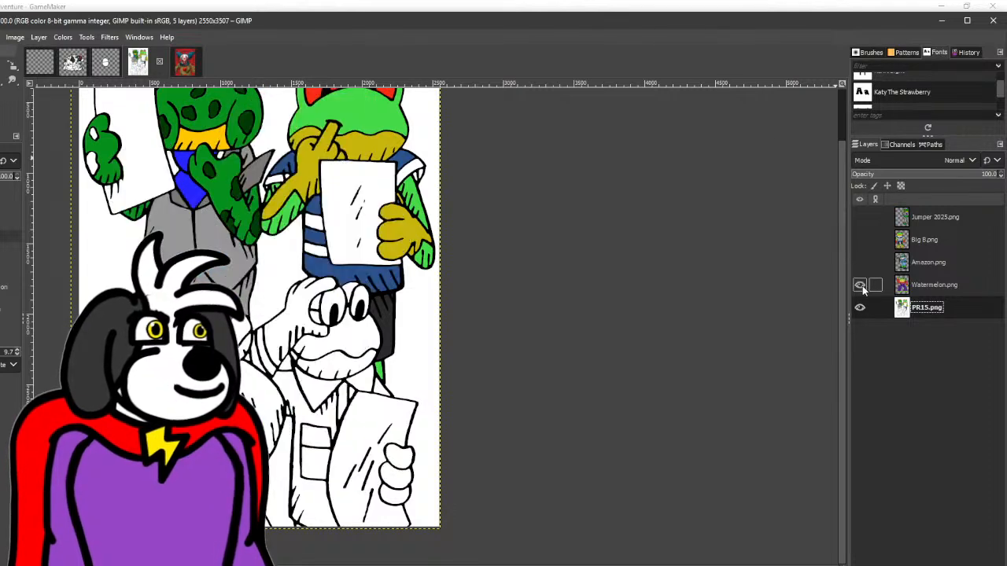
{"action": "left_click", "coordinate": [860, 285]}
{"action": "key", "text": "m"}
{"action": "left_click_drag", "start_coordinate": [272, 250], "coordinate": [400, 334]}
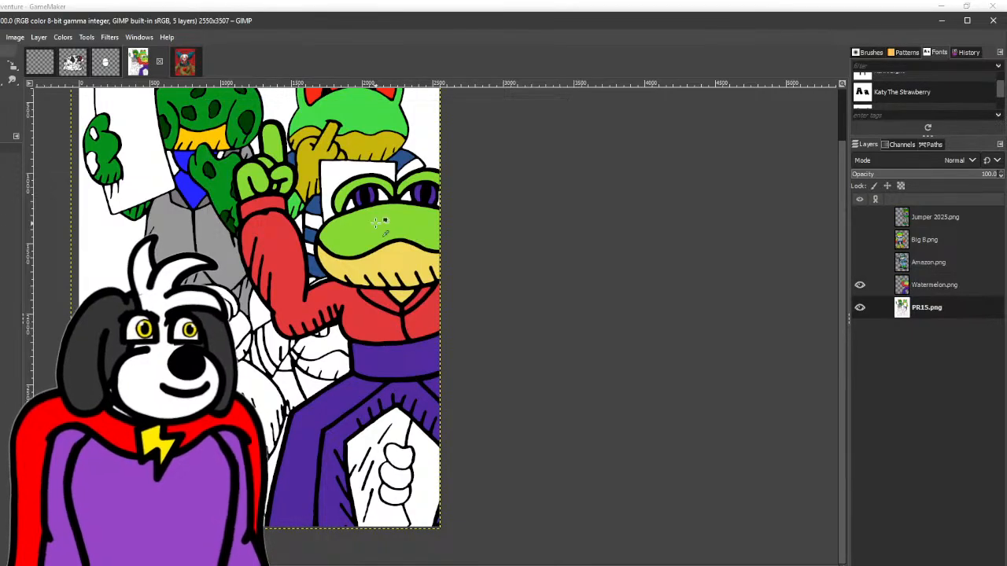
- Make PR15.png the working layer again and fill the third frog's head light green and its sleeve red to match Watermelon.png
{"action": "key", "text": "shift+b"}
{"action": "left_click", "coordinate": [941, 290]}
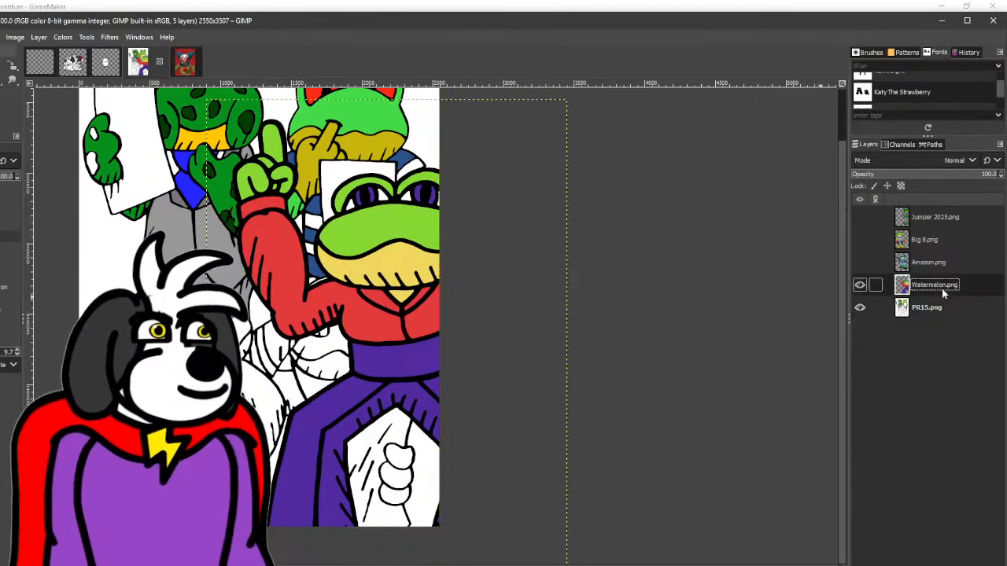
{"action": "left_click", "coordinate": [942, 308]}
{"action": "left_click", "coordinate": [242, 338]}
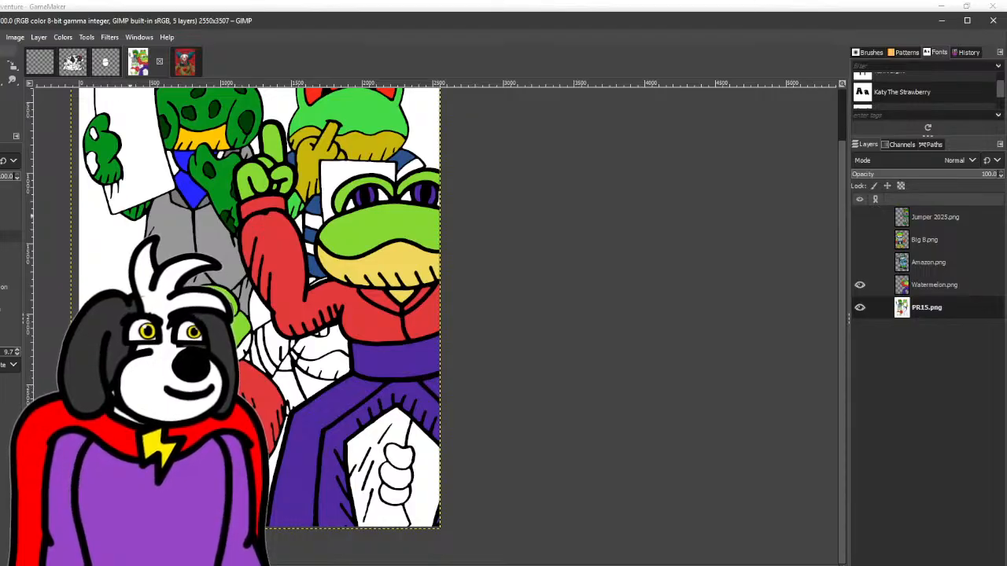
- Sample the Watermelon.png reference's purple and pale yellow and fill the third frog's remaining areas, including the pale yellow lower jaw
{"action": "key", "text": "o"}
{"action": "left_click", "coordinate": [386, 363]}
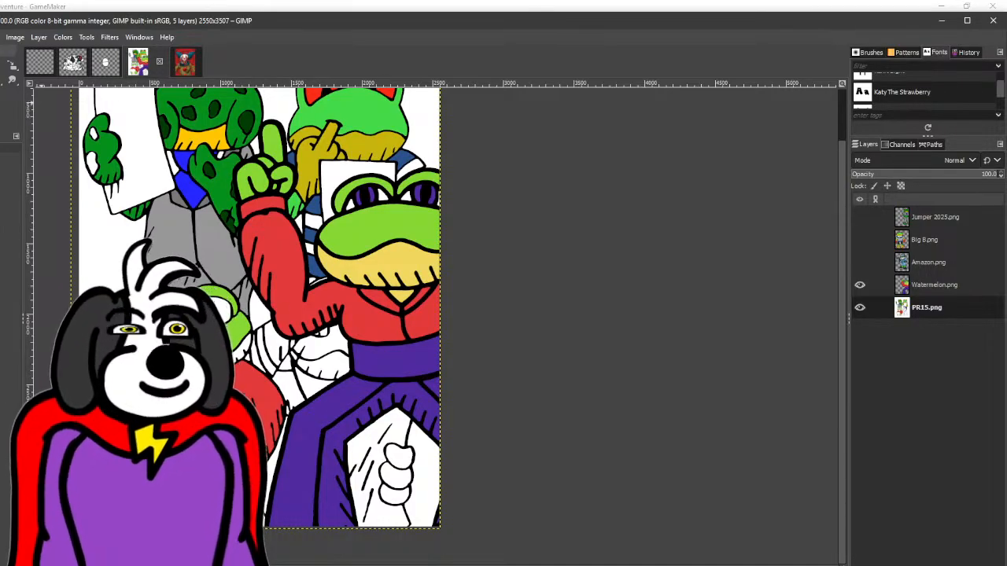
{"action": "key", "text": "shift+b"}
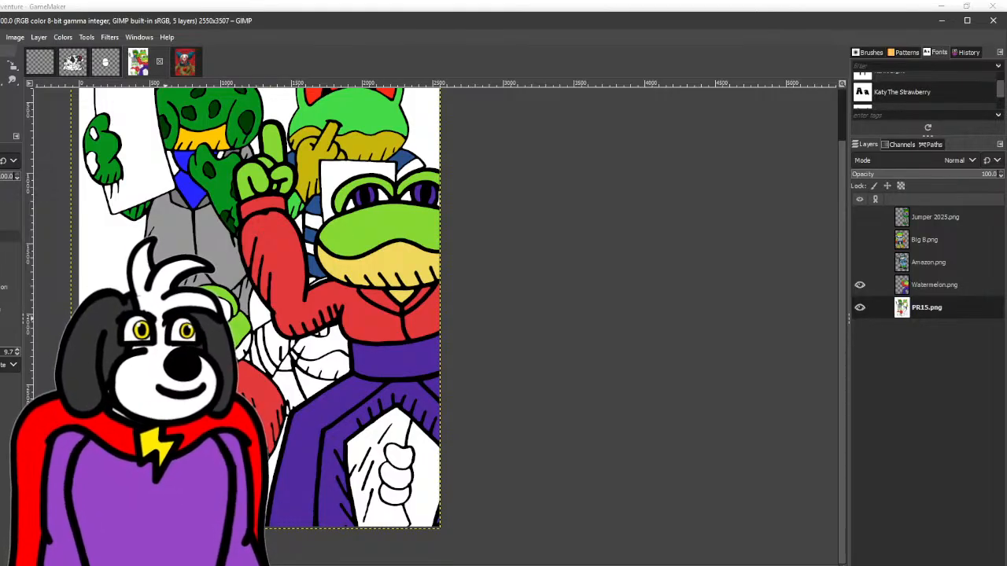
{"action": "key", "text": "o"}
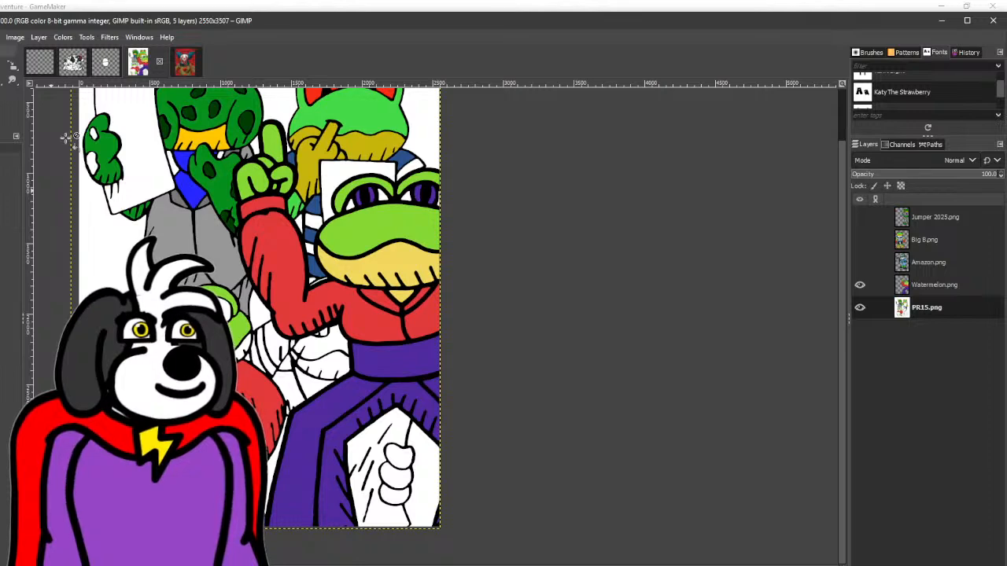
{"action": "key", "text": "shift+b"}
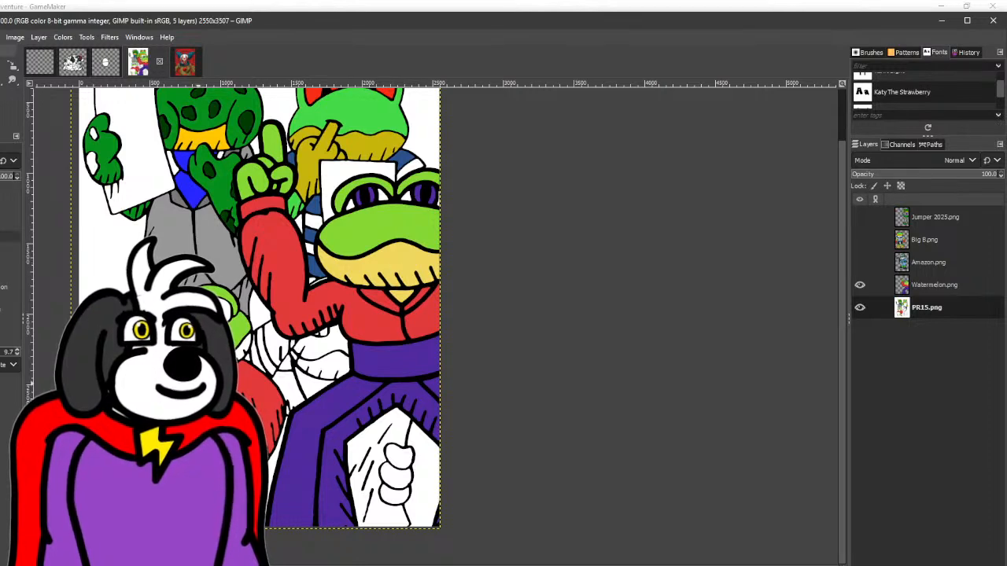
- Replace the Watermelon.png reference with Amazon.png, move it off the fourth frog and fill that frog's face with its dark green
{"action": "left_click_drag", "start_coordinate": [287, 336], "coordinate": [223, 356]}
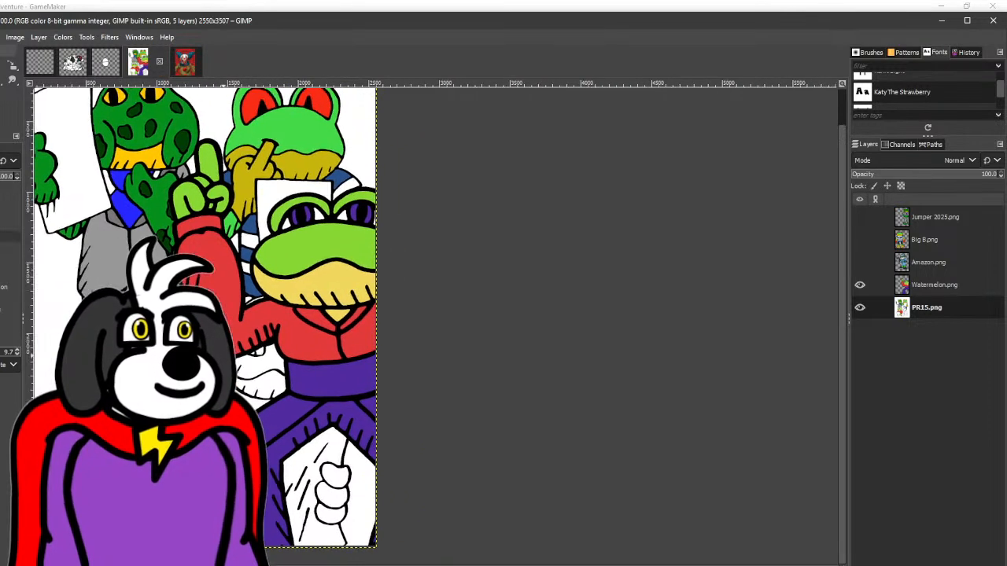
{"action": "left_click", "coordinate": [860, 284]}
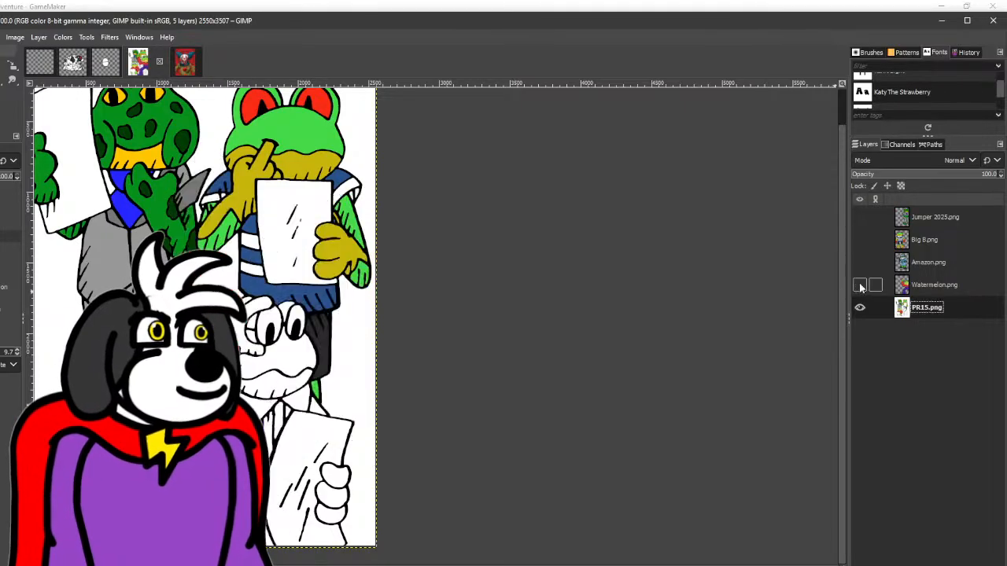
{"action": "left_click", "coordinate": [860, 262]}
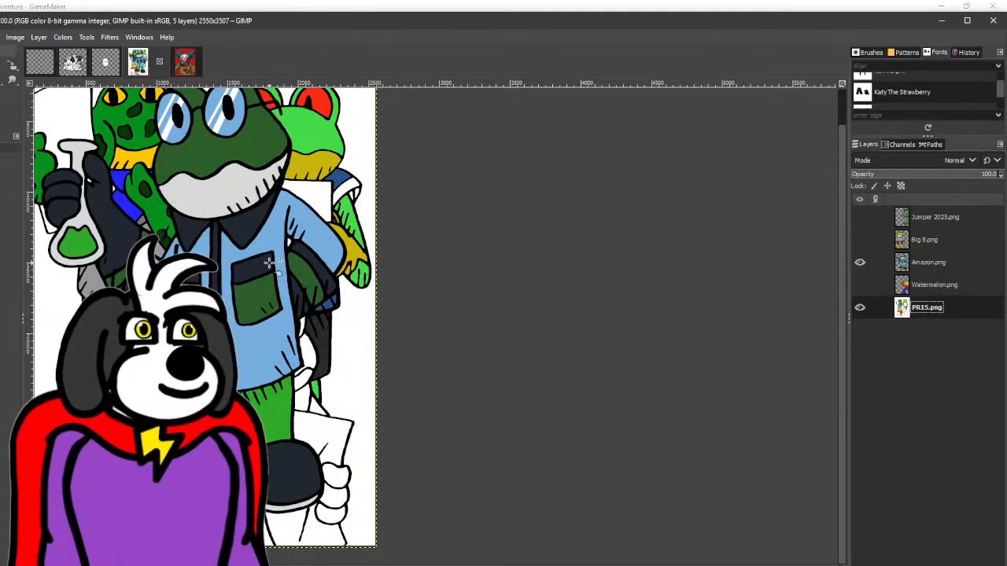
{"action": "left_click_drag", "start_coordinate": [219, 186], "coordinate": [100, 277]}
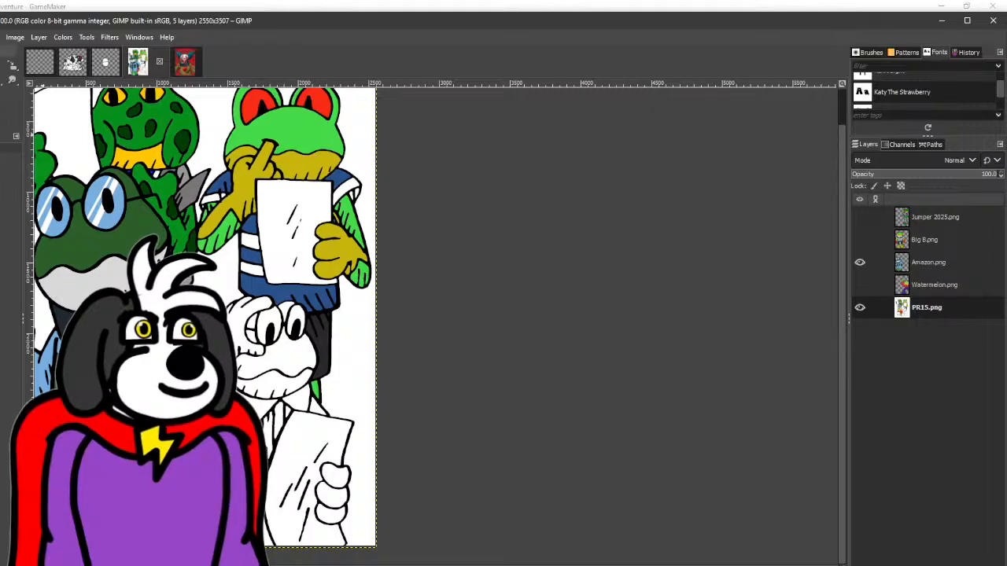
{"action": "key", "text": "shift+b"}
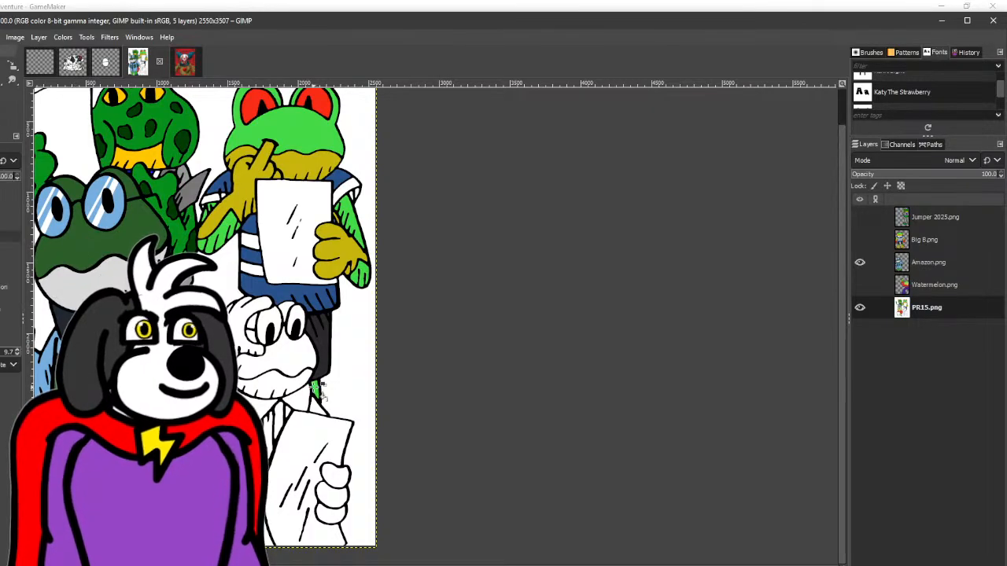
{"action": "left_click", "coordinate": [302, 359]}
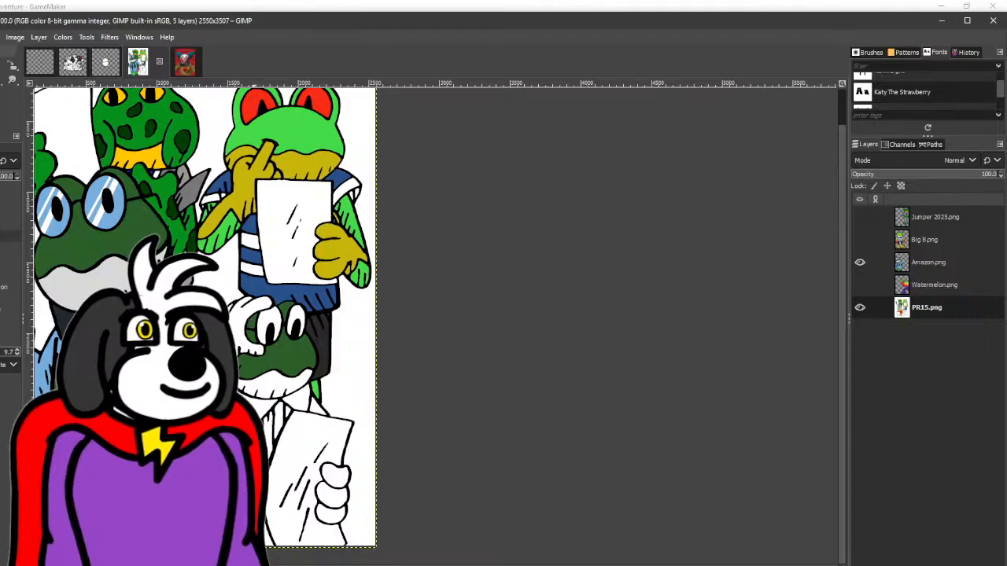
- Sample the reference's dark navy and fill the fourth frog's gripping fingers, raised hand and collar with it
{"action": "key", "text": "o"}
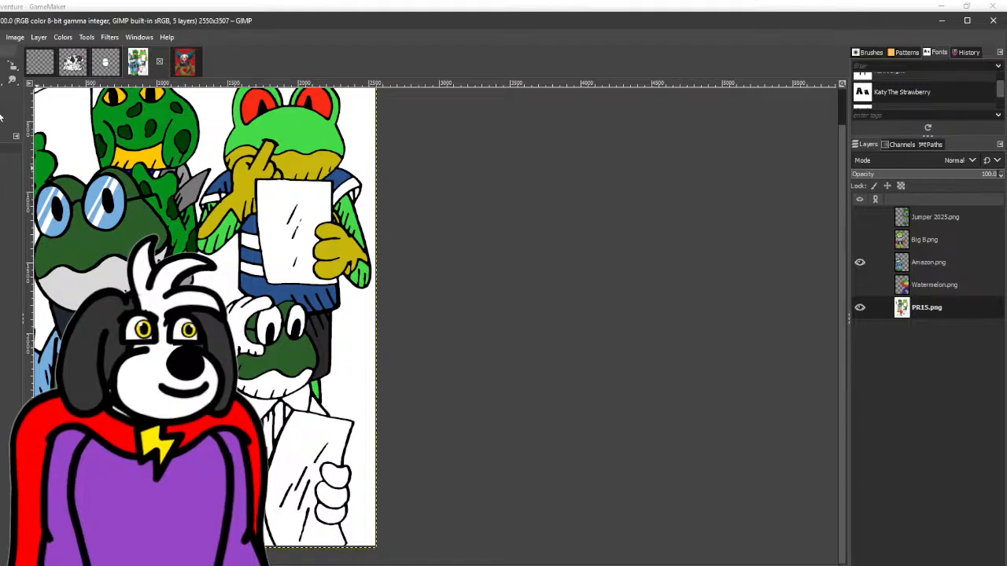
{"action": "key", "text": "shift+b"}
{"action": "left_click", "coordinate": [333, 513]}
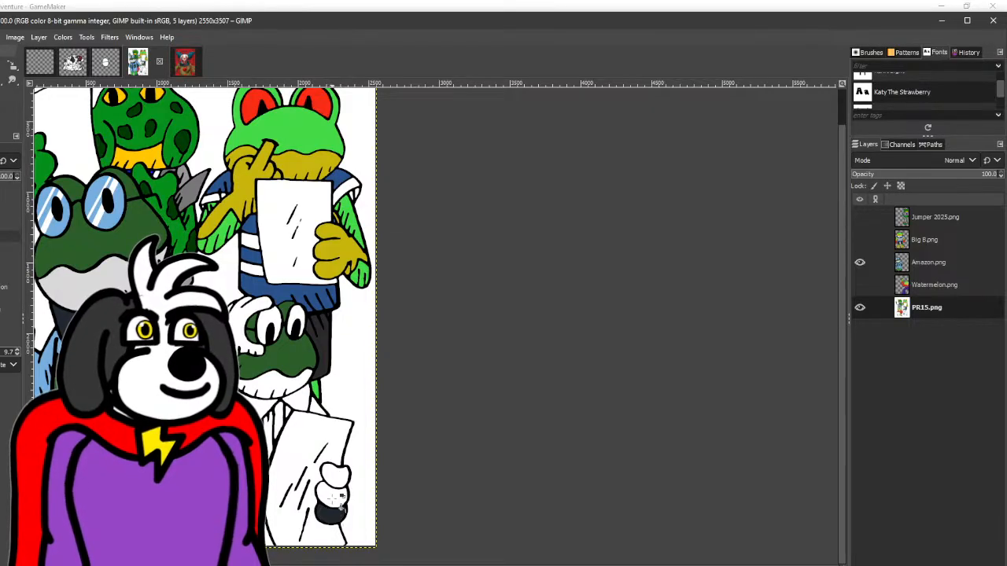
{"action": "left_click", "coordinate": [333, 497]}
{"action": "left_click", "coordinate": [335, 478]}
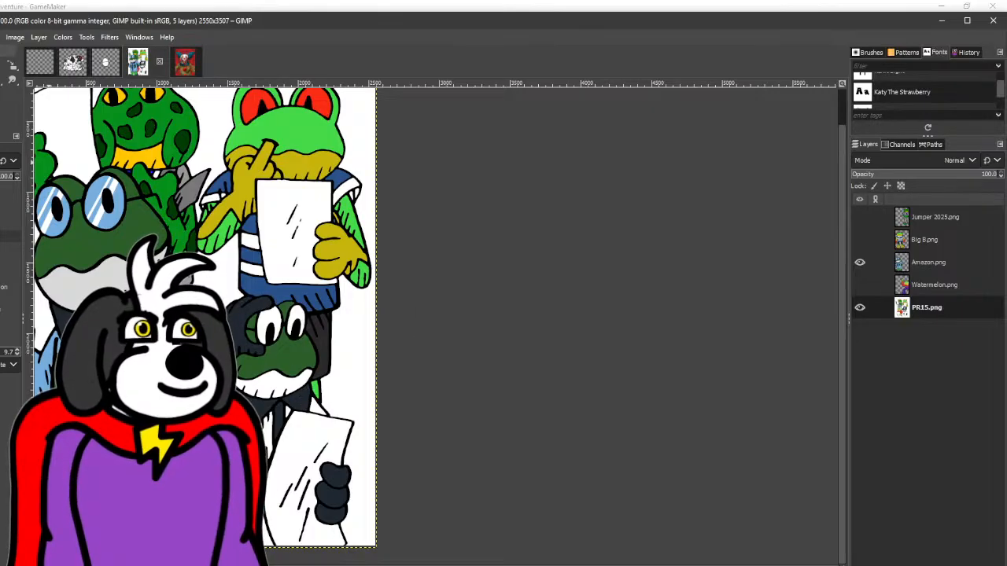
- Sample the reference frog's light grey and fill the fourth frog's lower jaw with it
{"action": "key", "text": "o"}
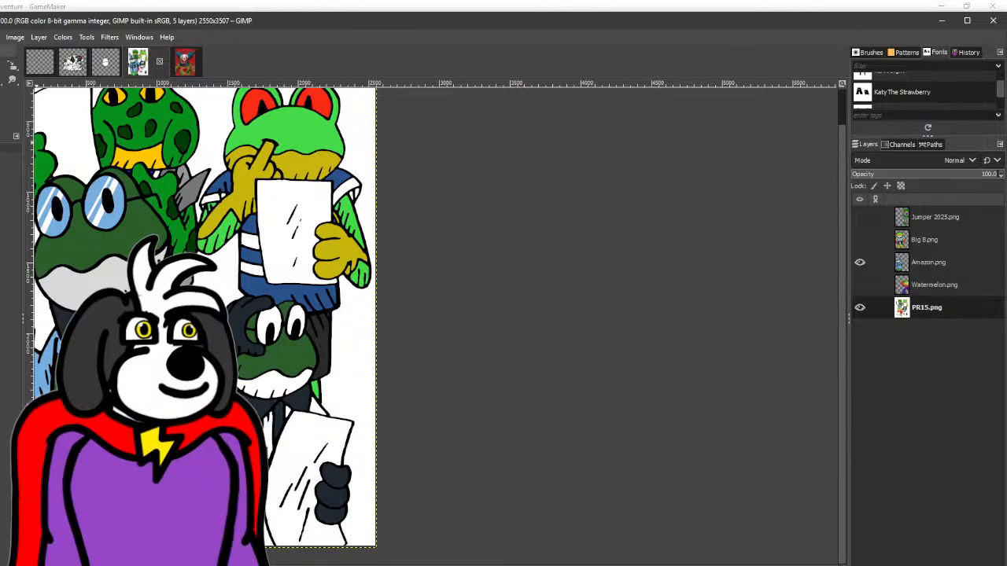
{"action": "key", "text": "shift+b"}
{"action": "left_click", "coordinate": [248, 382]}
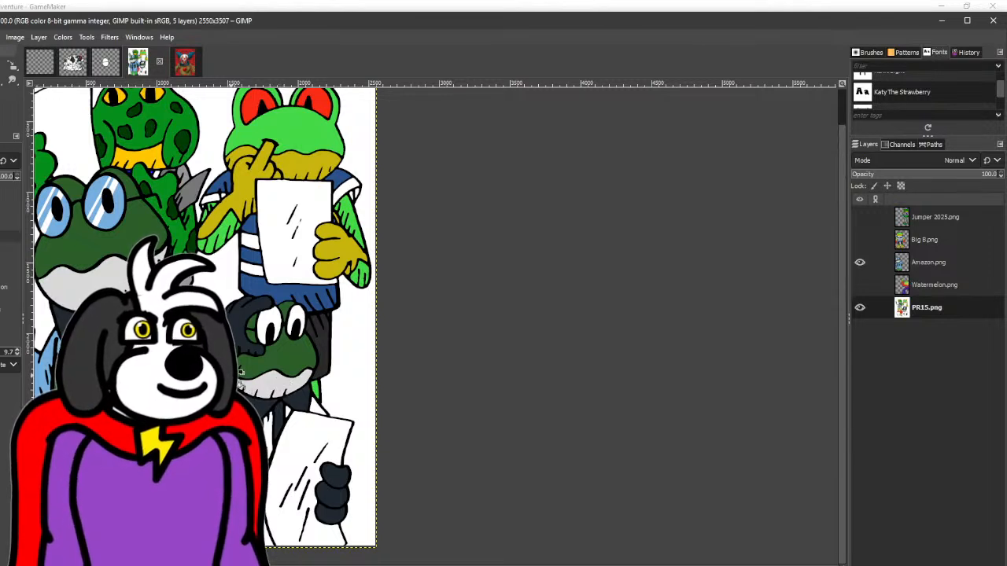
- Sample the reference's light blue, fill the fourth frog's shirt and both eyes with it, and hide the Amazon.png layer
{"action": "key", "text": "o"}
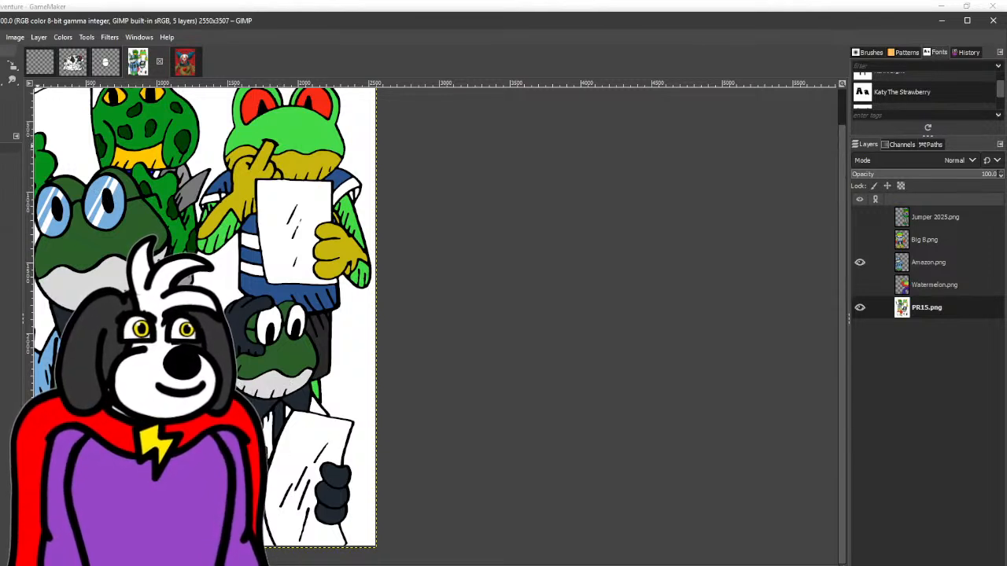
{"action": "key", "text": "shift+b"}
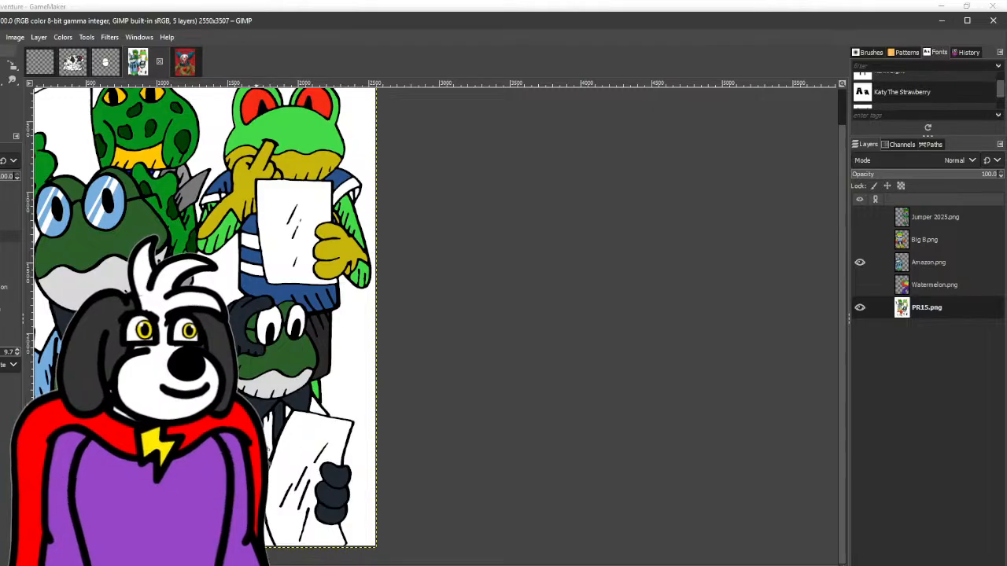
{"action": "left_click", "coordinate": [272, 323]}
{"action": "left_click", "coordinate": [297, 321]}
{"action": "left_click", "coordinate": [860, 263]}
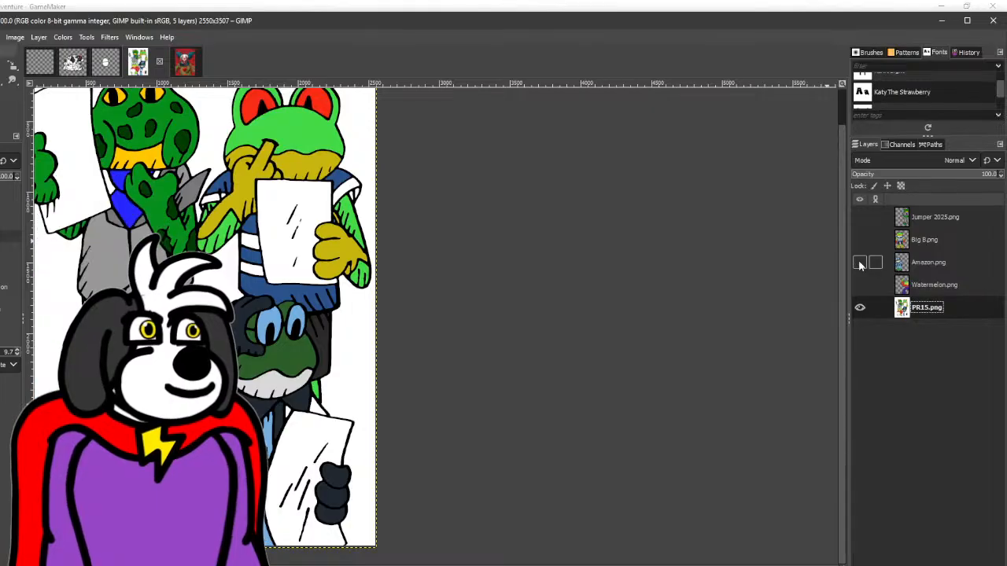
{"action": "scroll", "coordinate": [260, 375], "scroll_direction": "up", "scroll_amount": 5}
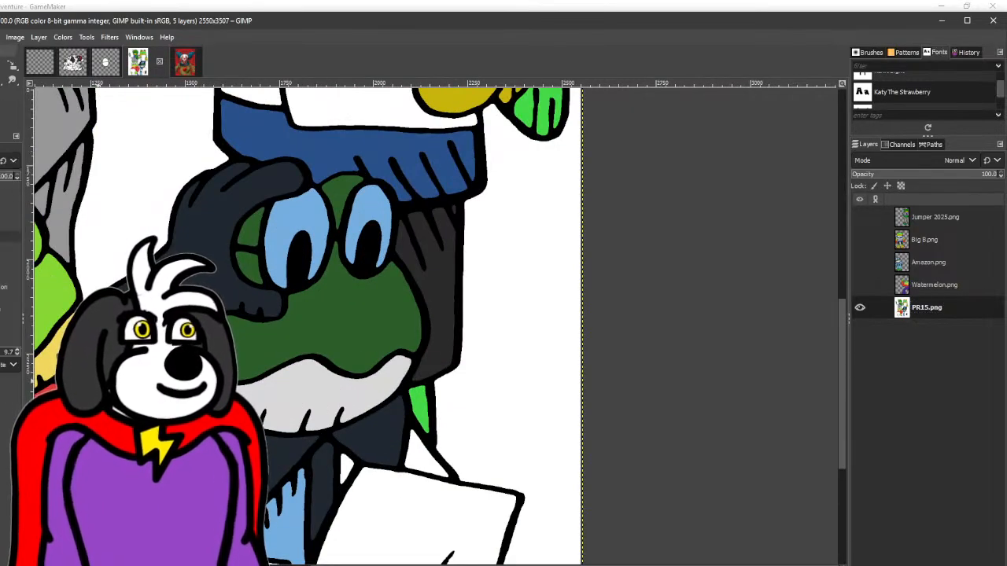
- Fill the remaining white shirt gaps at the fourth frog's elbow, collar and shoulder with light blue
{"action": "left_click_drag", "start_coordinate": [97, 380], "coordinate": [73, 247]}
{"action": "key", "text": "o"}
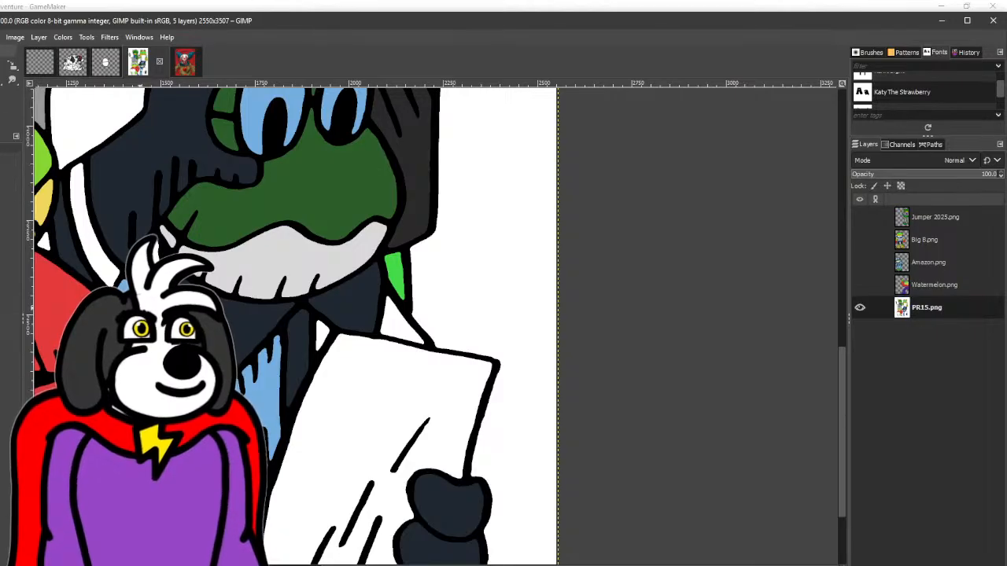
{"action": "key", "text": "shift+b"}
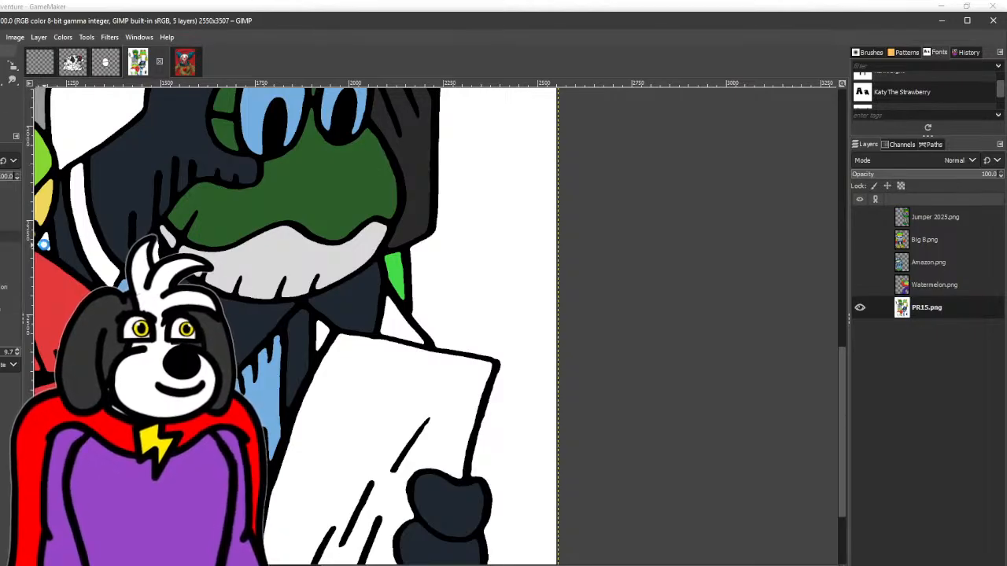
{"action": "left_click", "coordinate": [43, 244]}
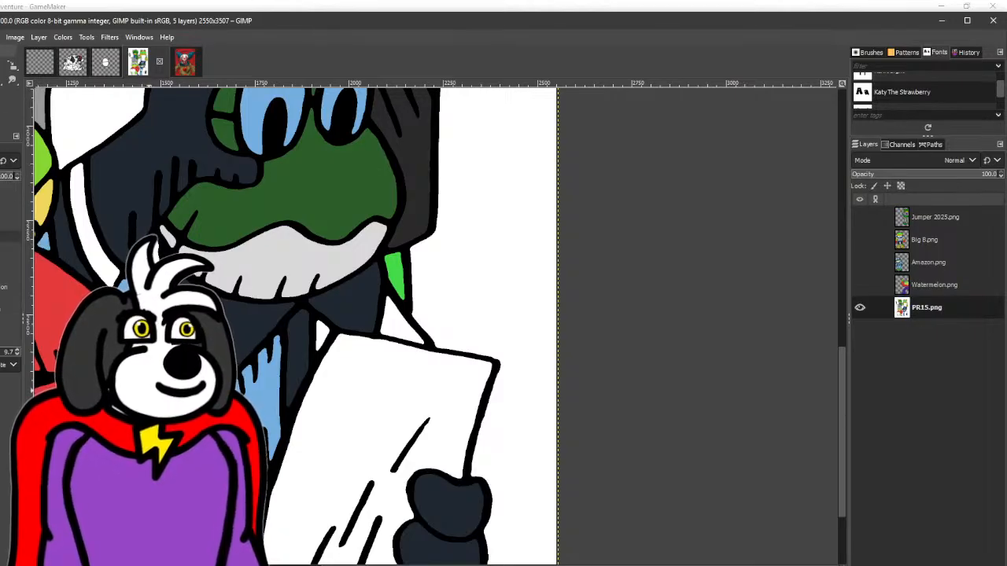
{"action": "left_click", "coordinate": [406, 335]}
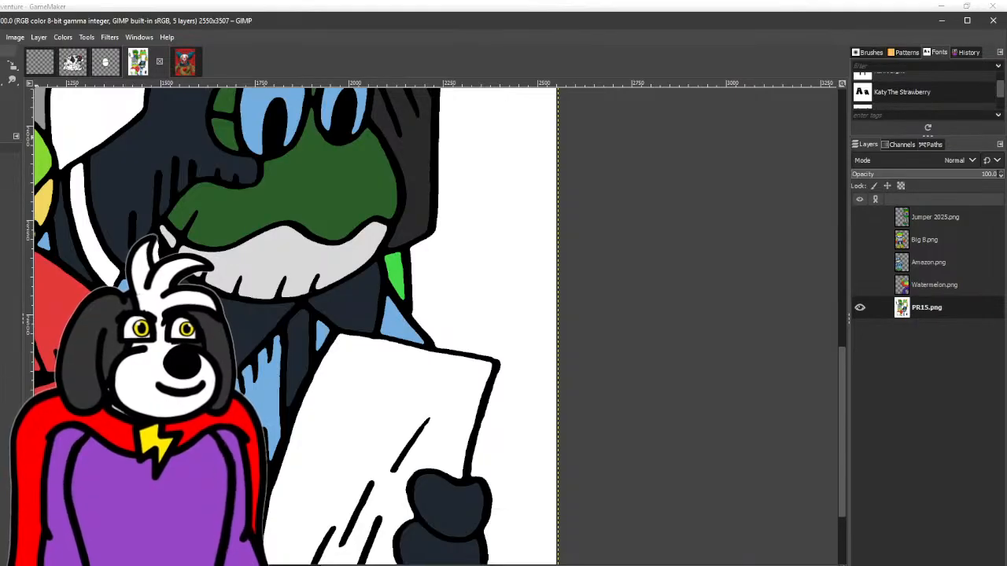
- Show the Amazon.png reference, fill the small area at the lower edge of the fourth frog's shirt with its green, and hide the reference
{"action": "scroll", "coordinate": [234, 464], "scroll_direction": "down", "scroll_amount": 2}
{"action": "left_click_drag", "start_coordinate": [243, 460], "coordinate": [280, 314]}
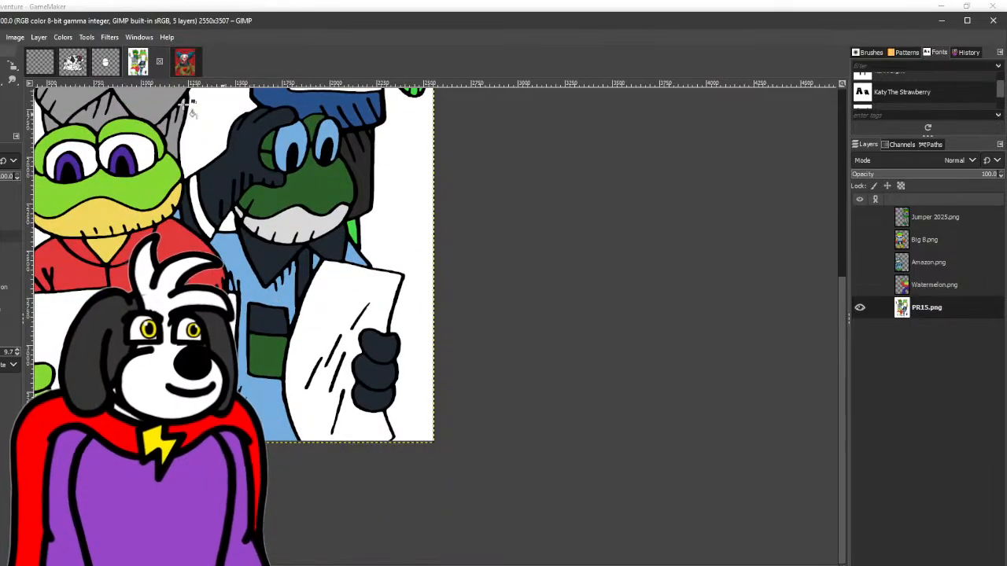
{"action": "left_click", "coordinate": [859, 285]}
{"action": "left_click", "coordinate": [860, 285]}
{"action": "left_click", "coordinate": [860, 262]}
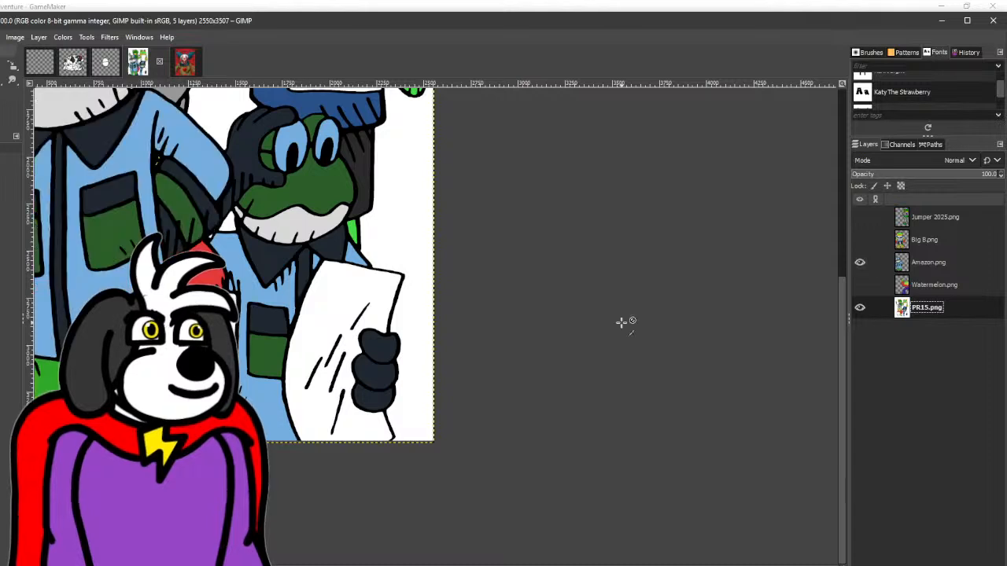
{"action": "key", "text": "shift+b"}
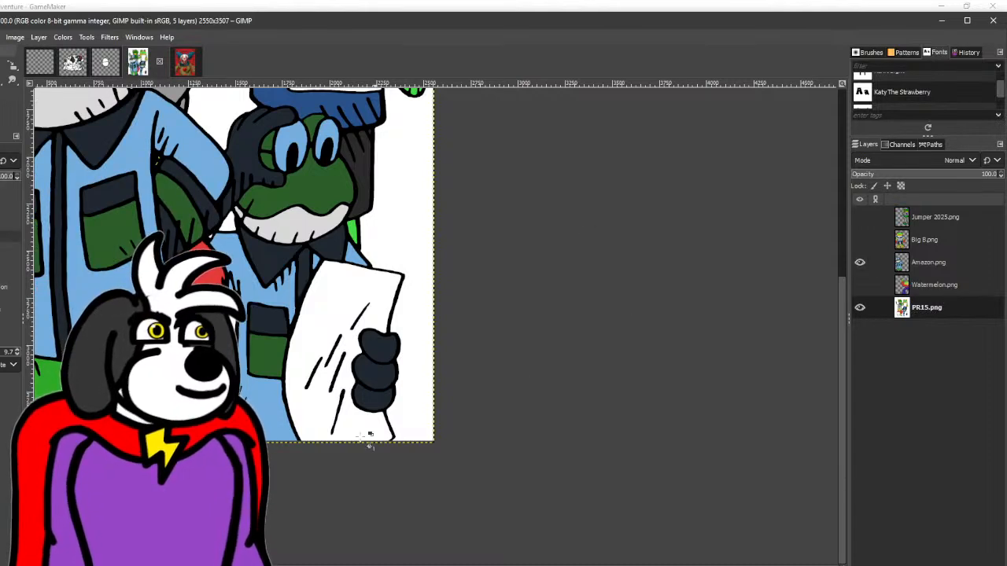
{"action": "left_click", "coordinate": [244, 398]}
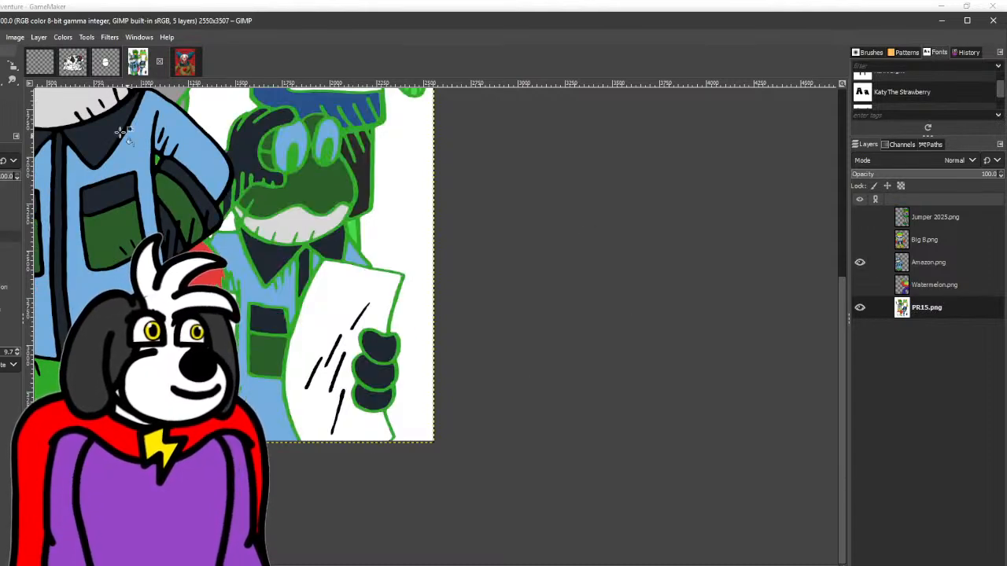
{"action": "key", "text": "ctrl+z"}
{"action": "left_click", "coordinate": [241, 398]}
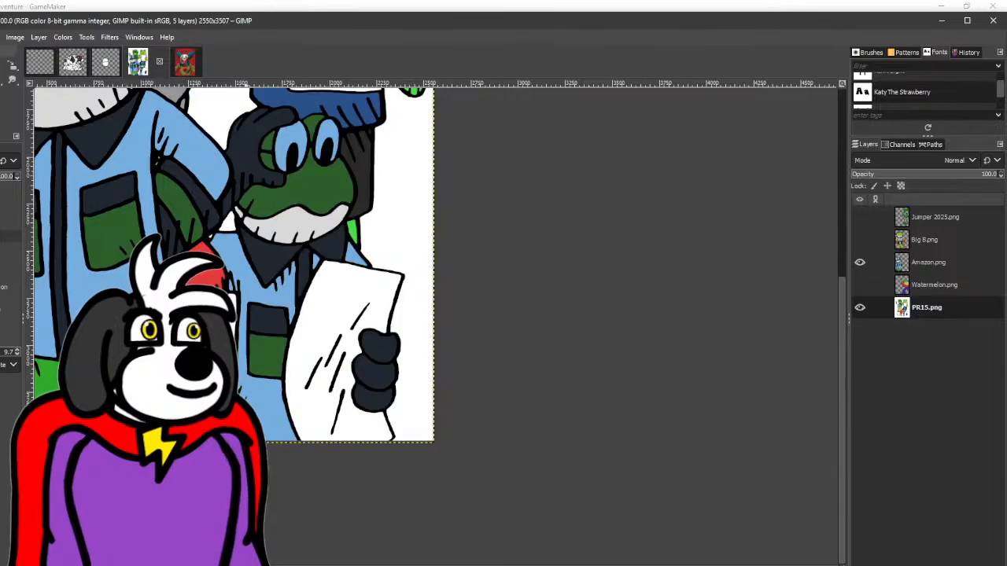
{"action": "left_click", "coordinate": [859, 262]}
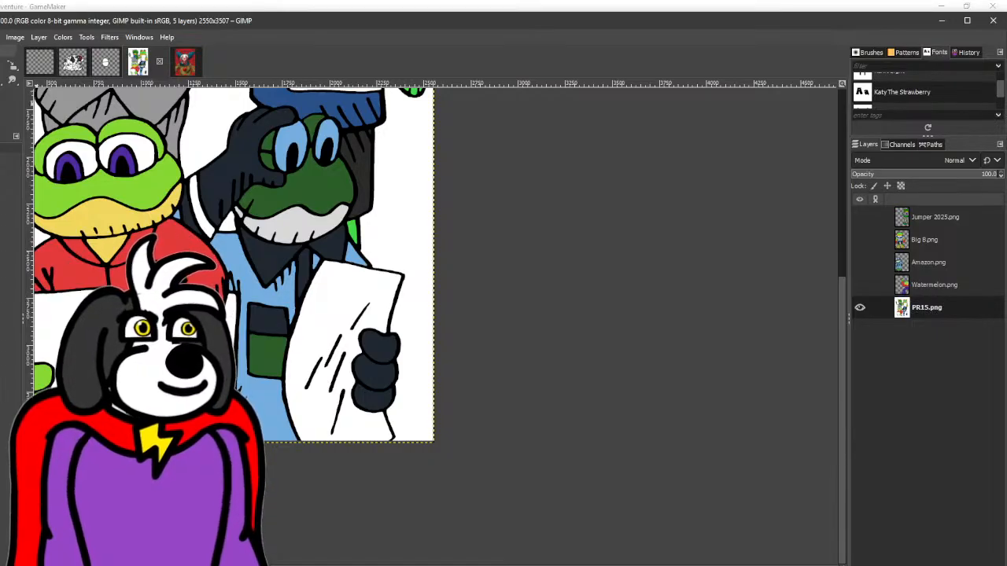
- Sample the fourth frog's dark green and fill the white strip along its raised arm with it
{"action": "left_click", "coordinate": [2, 79]}
{"action": "left_click_drag", "start_coordinate": [357, 270], "coordinate": [314, 317]}
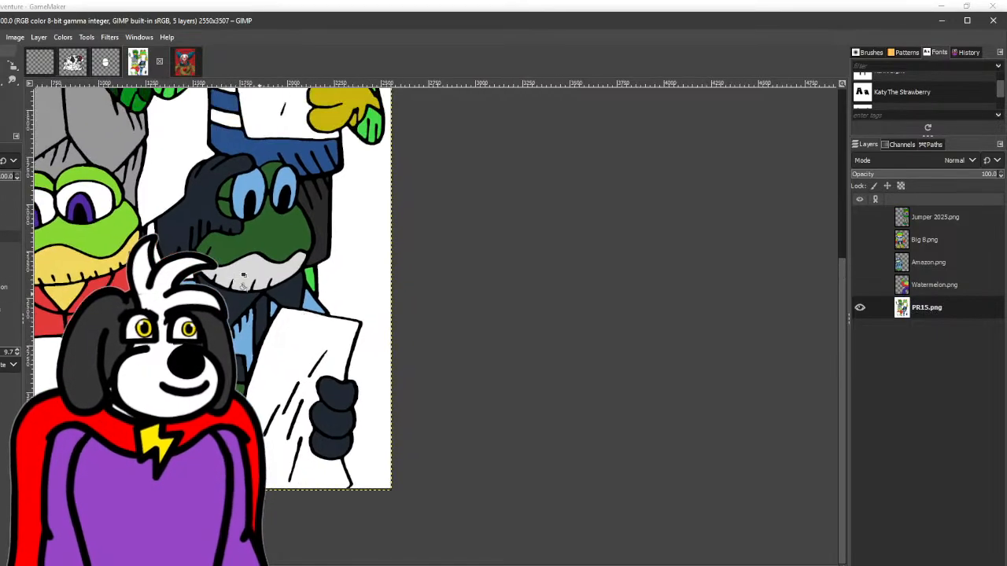
{"action": "left_click", "coordinate": [1, 92]}
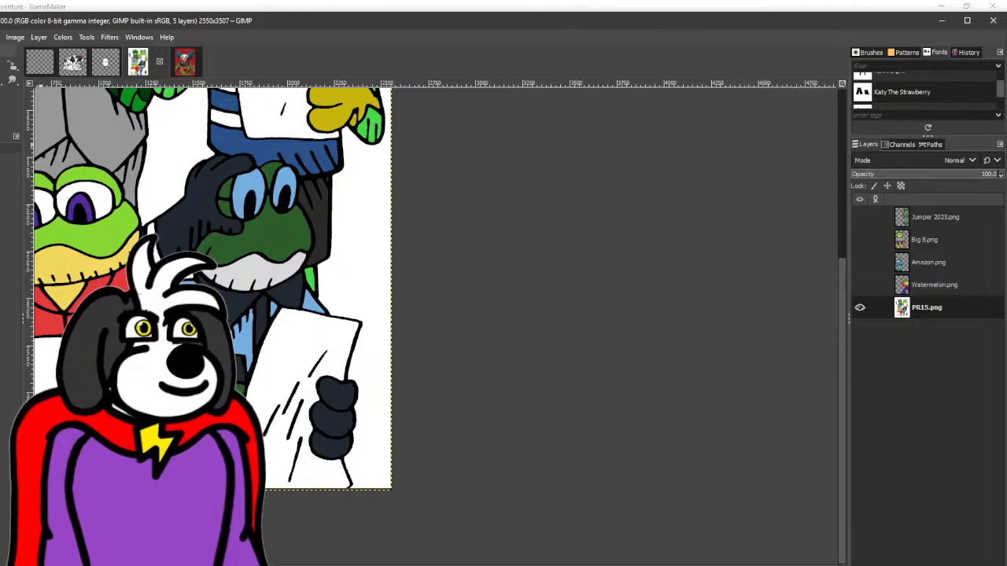
{"action": "left_click", "coordinate": [2, 79]}
{"action": "scroll", "coordinate": [173, 286], "scroll_direction": "down", "scroll_amount": 2}
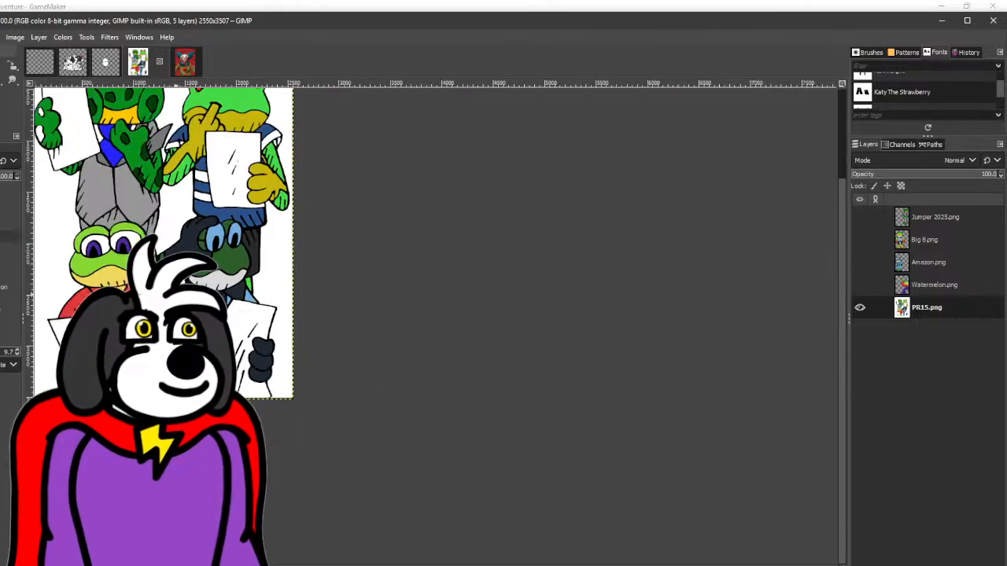
{"action": "left_click_drag", "start_coordinate": [214, 219], "coordinate": [283, 326]}
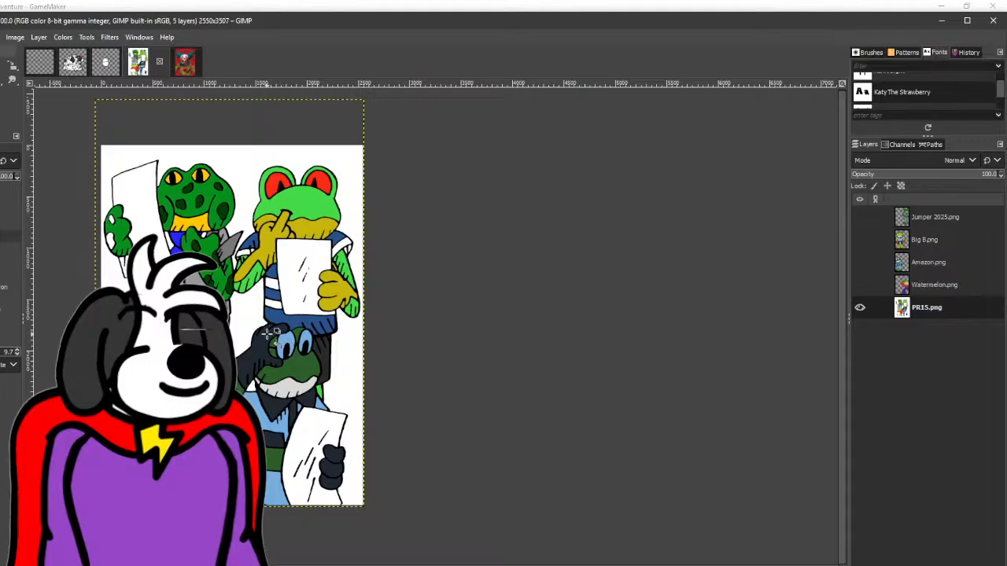
- Sample the first frog's dark spot green and fill the remaining white spots on its paper-holding hand
{"action": "key", "text": "o"}
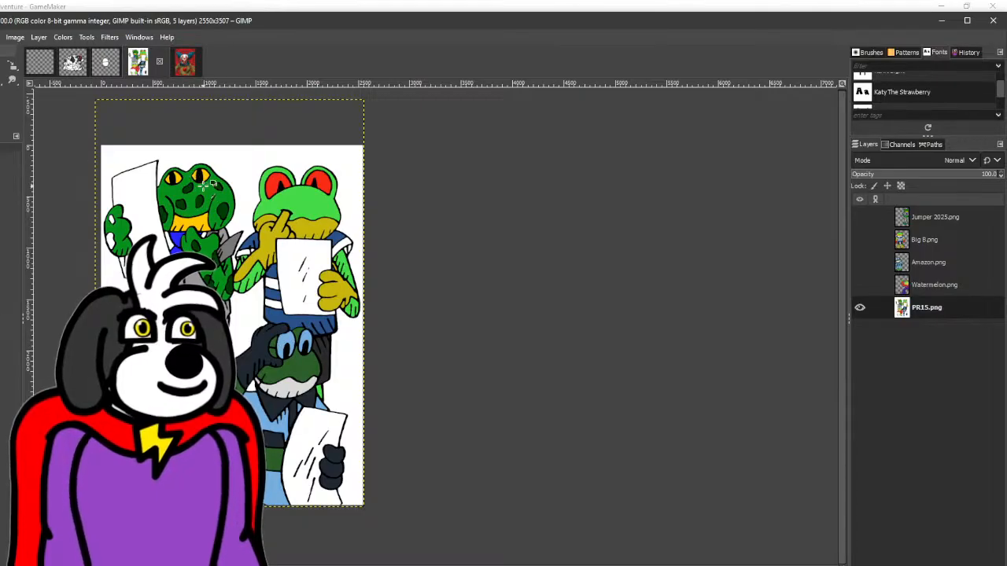
{"action": "key", "text": "shift+b"}
{"action": "scroll", "coordinate": [89, 202], "scroll_direction": "up", "scroll_amount": 3}
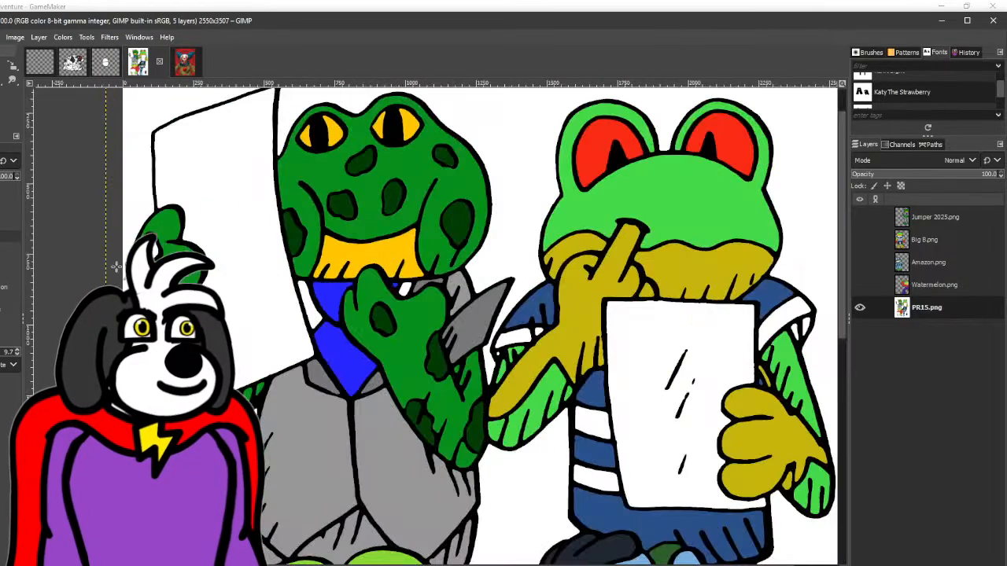
{"action": "scroll", "coordinate": [385, 300], "scroll_direction": "down", "scroll_amount": 2}
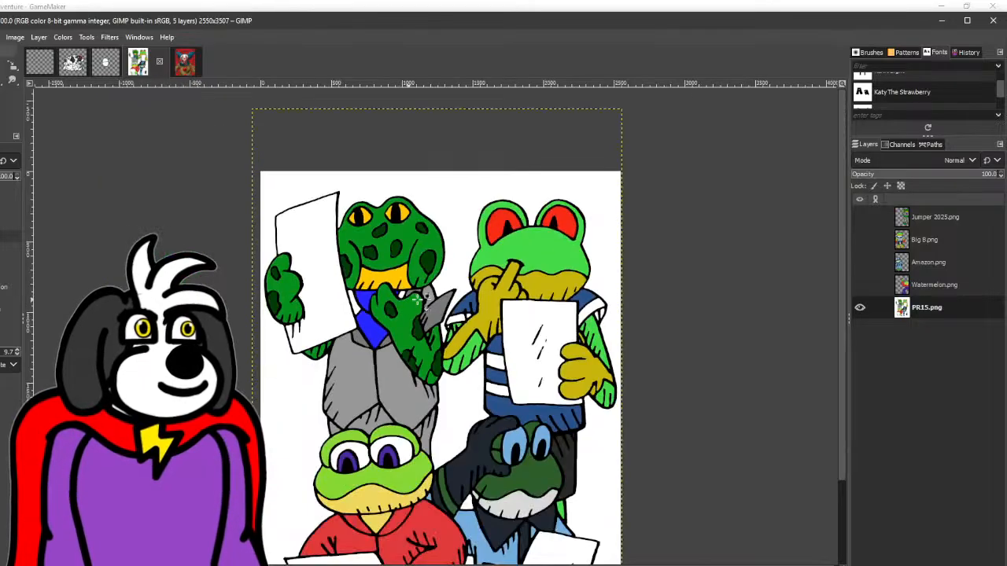
{"action": "left_click_drag", "start_coordinate": [442, 303], "coordinate": [297, 200]}
{"action": "scroll", "coordinate": [295, 200], "scroll_direction": "down", "scroll_amount": 1}
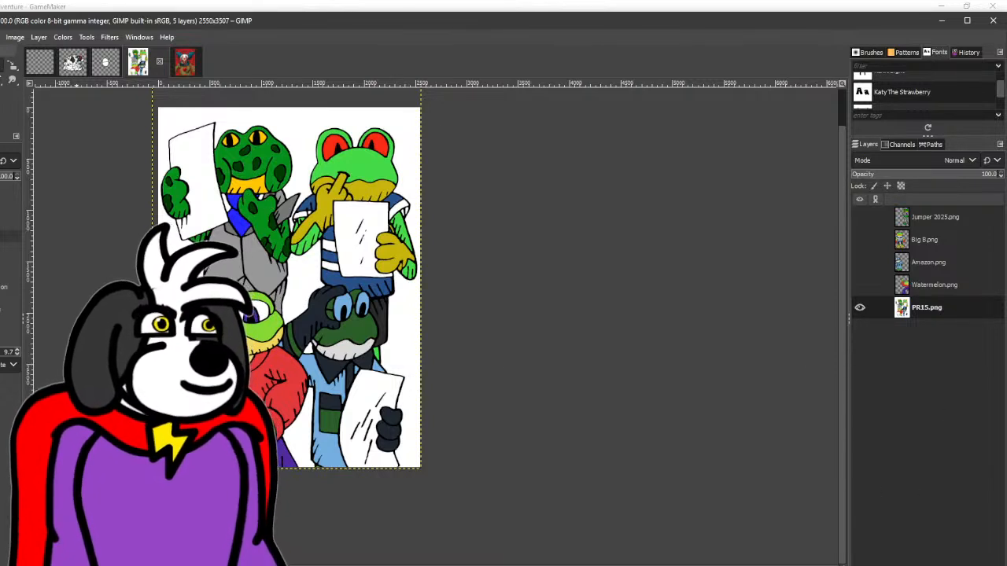
- Add a new transparent layer, move it below PR15.png and merge PR15.png down into it
{"action": "left_click", "coordinate": [1, 65]}
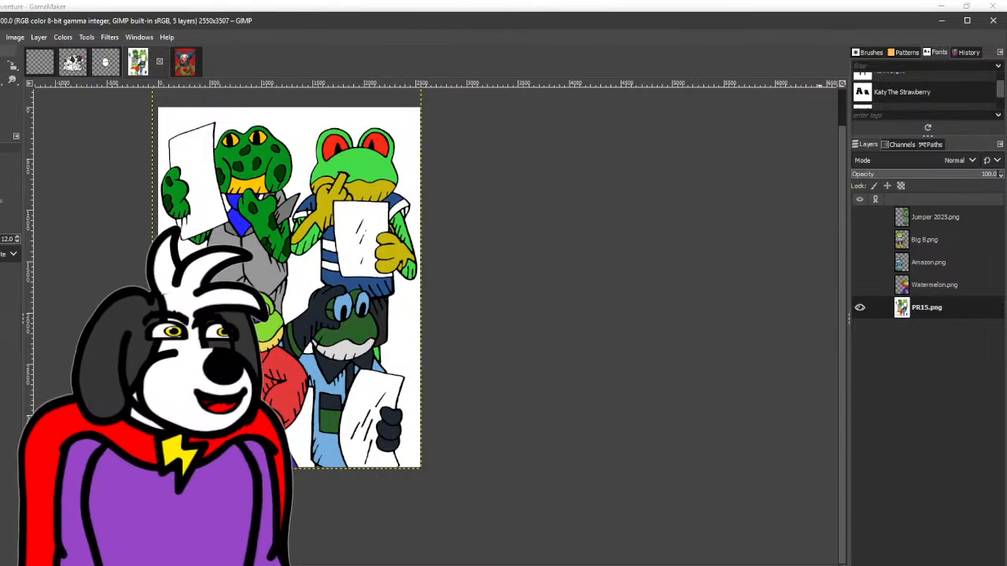
{"action": "key", "text": "ctrl+shift+n"}
{"action": "key", "text": "Return"}
{"action": "left_click_drag", "start_coordinate": [937, 307], "coordinate": [945, 335]}
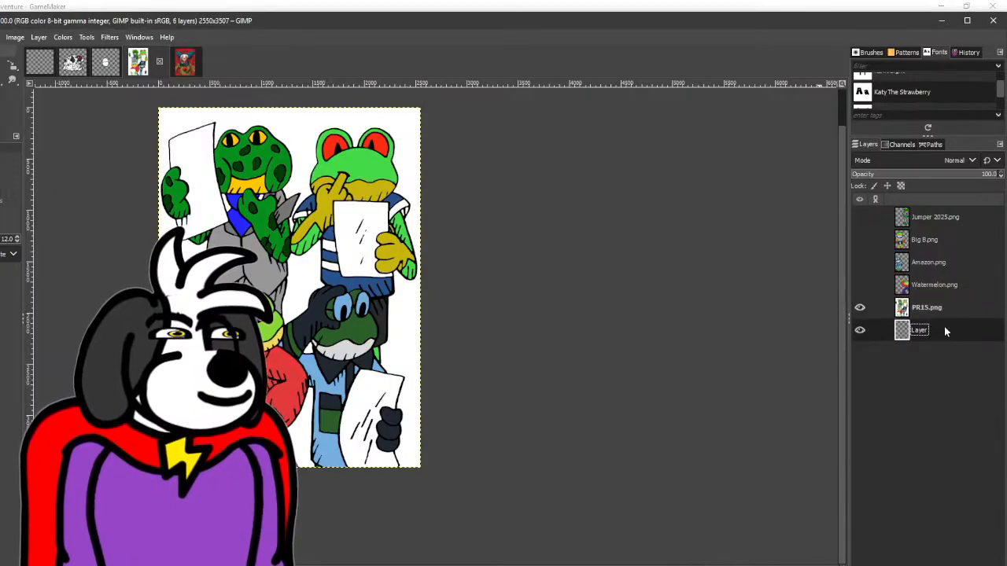
{"action": "right_click", "coordinate": [946, 306]}
{"action": "left_click", "coordinate": [865, 140]}
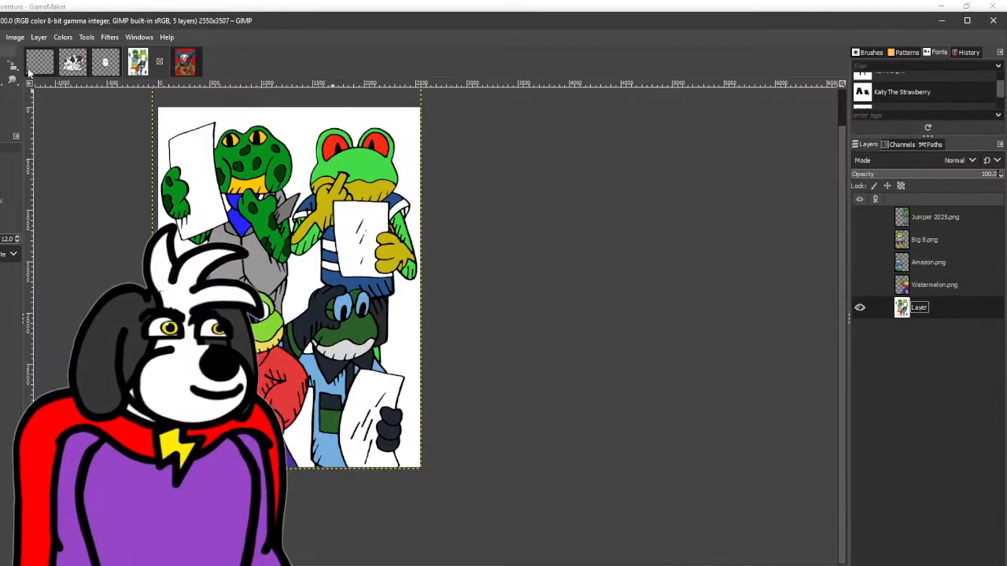
- Delete the white background around the frogs, including the enclosed gaps between the two lower frogs and beside the fourth frog's jaw
{"action": "left_click", "coordinate": [270, 118]}
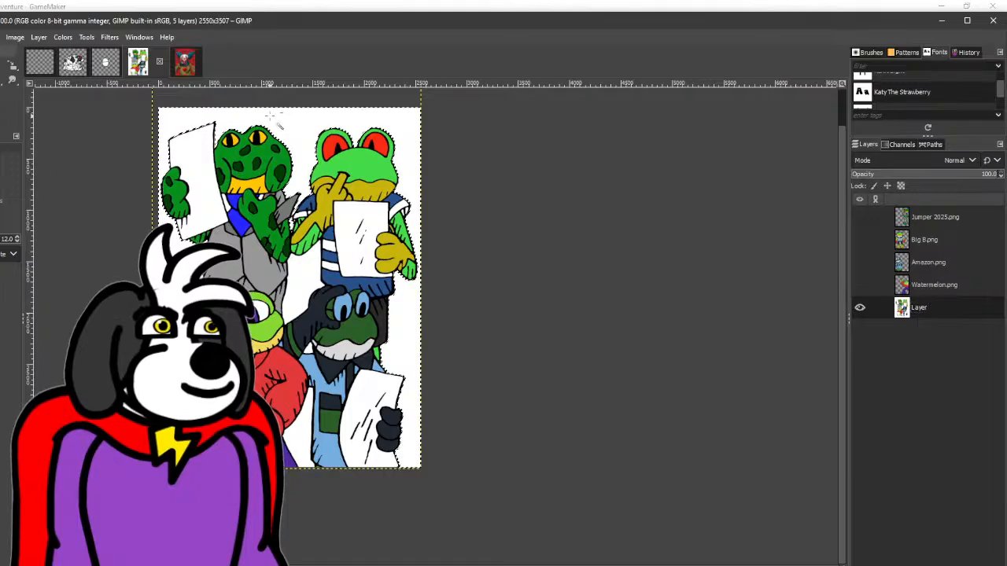
{"action": "key", "text": "Delete"}
{"action": "key", "text": "Delete"}
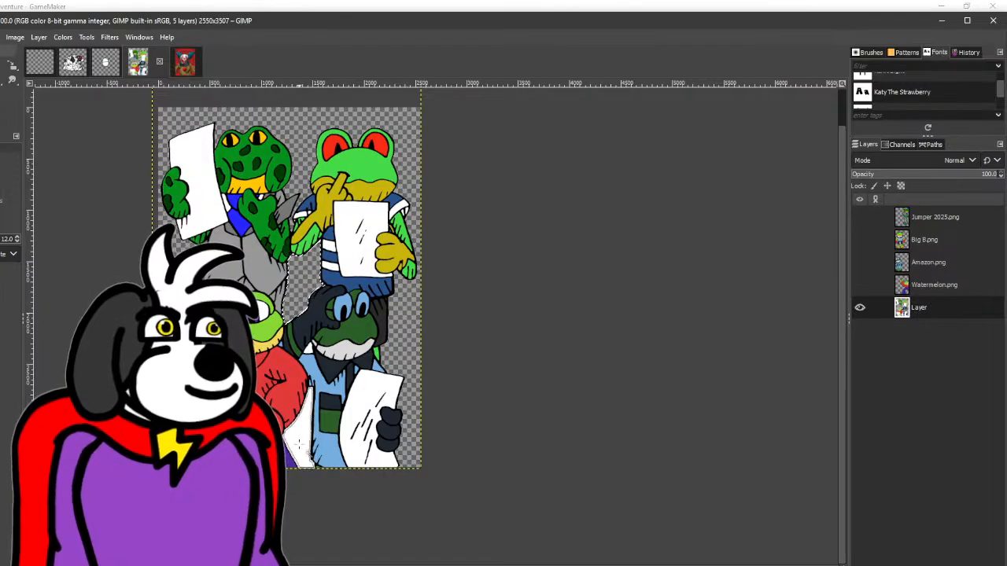
{"action": "left_click", "coordinate": [303, 442]}
{"action": "key", "text": "Delete"}
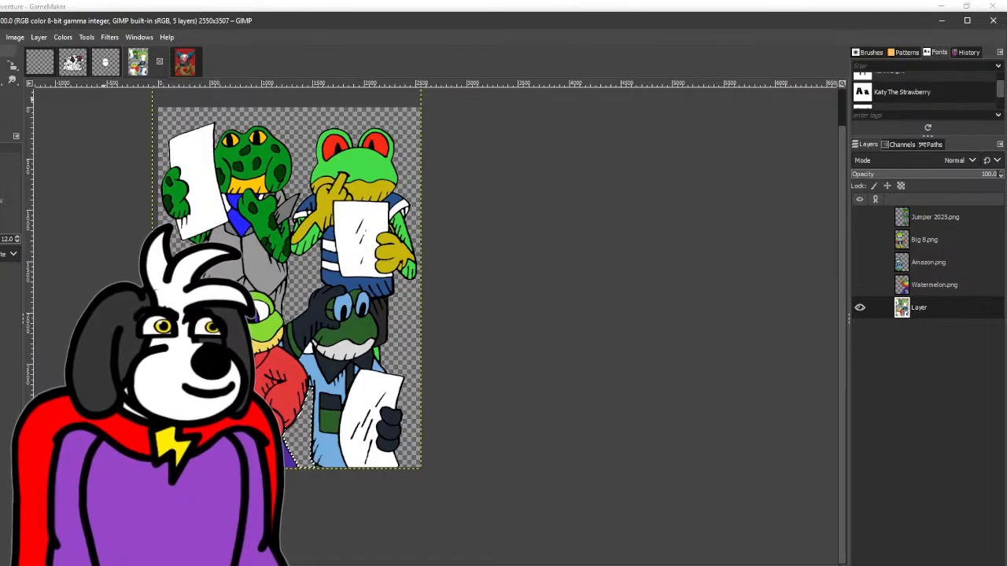
{"action": "left_click", "coordinate": [3, 55]}
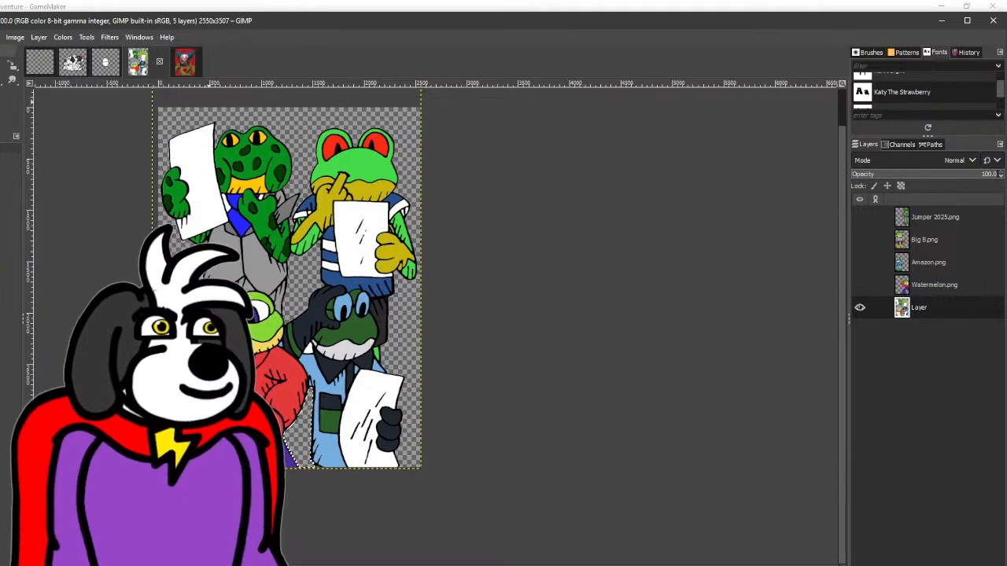
{"action": "left_click", "coordinate": [2, 55]}
{"action": "left_click", "coordinate": [308, 350]}
{"action": "key", "text": "Delete"}
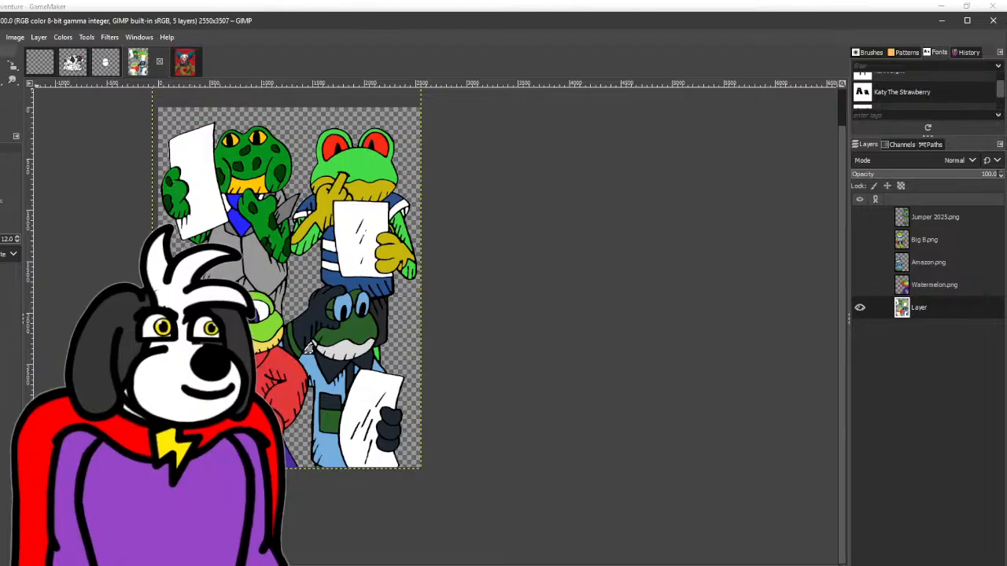
- Sample the fourth frog's light blue and set the Gradient tool to a linear shape
{"action": "key", "text": "r"}
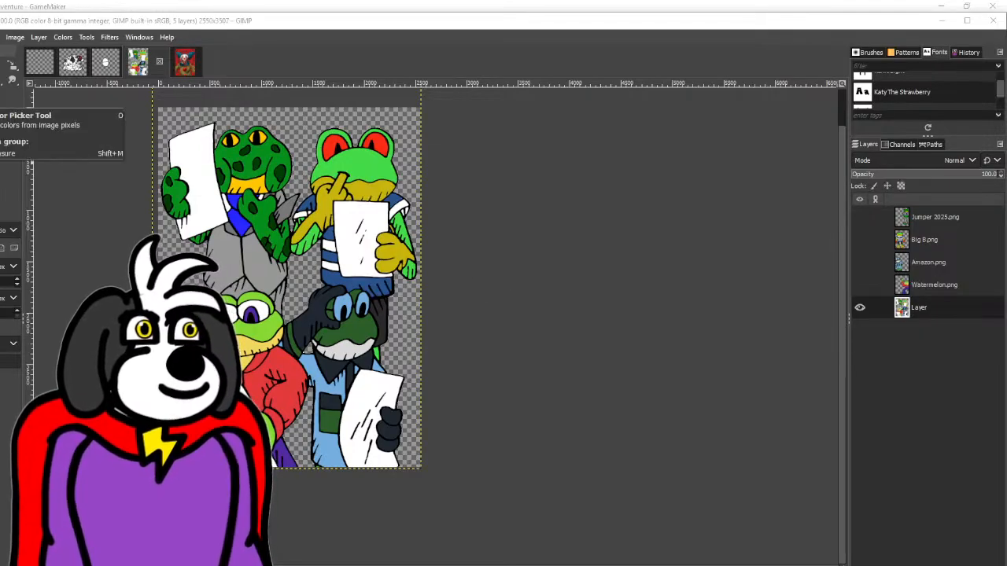
{"action": "left_click", "coordinate": [1, 89]}
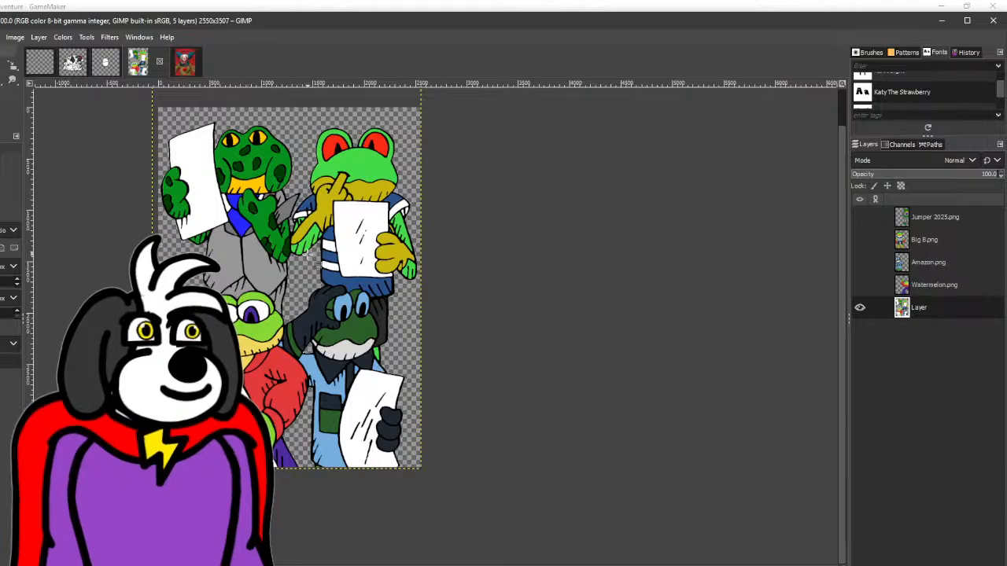
{"action": "left_click", "coordinate": [2, 93]}
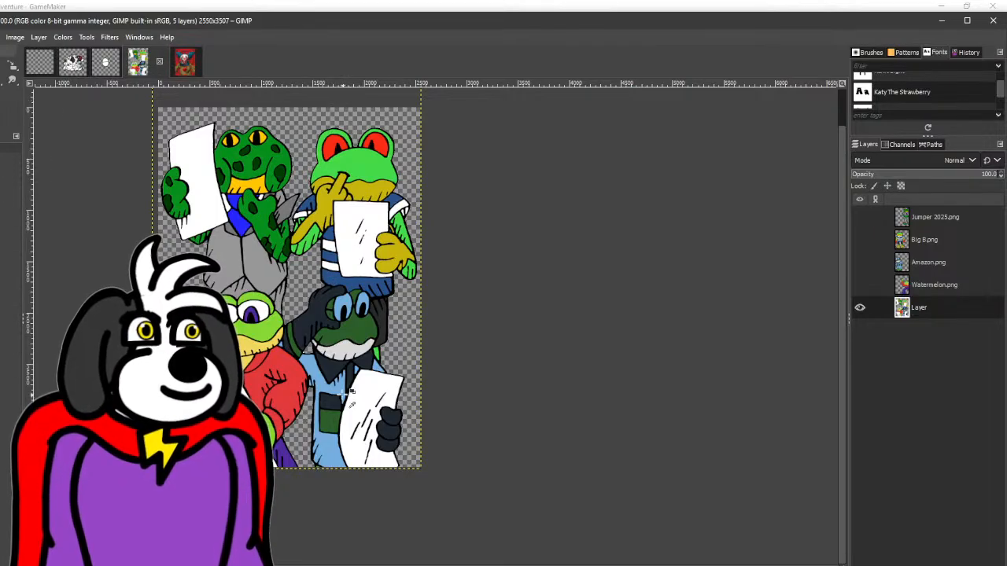
{"action": "right_click", "coordinate": [1, 81]}
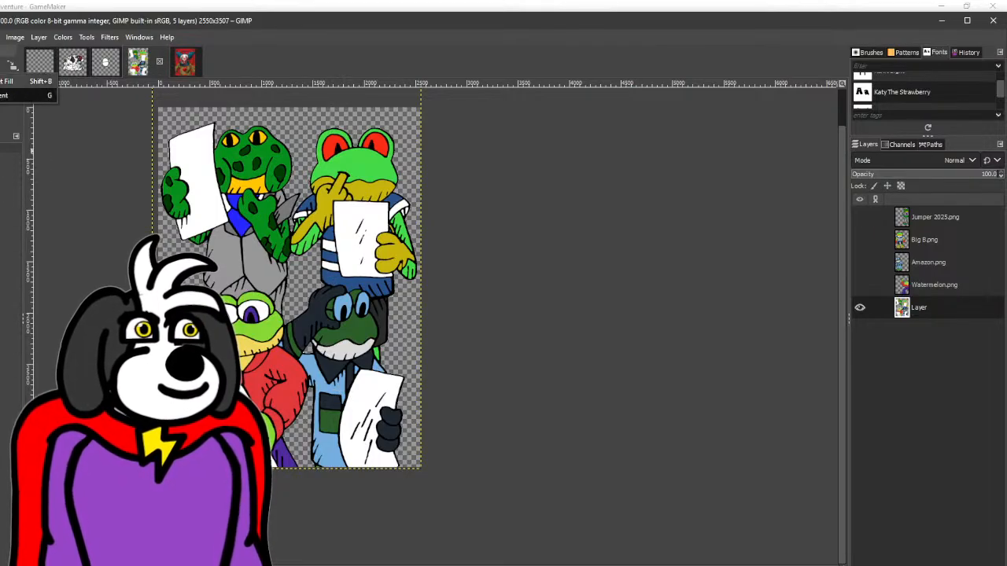
{"action": "left_click", "coordinate": [16, 95]}
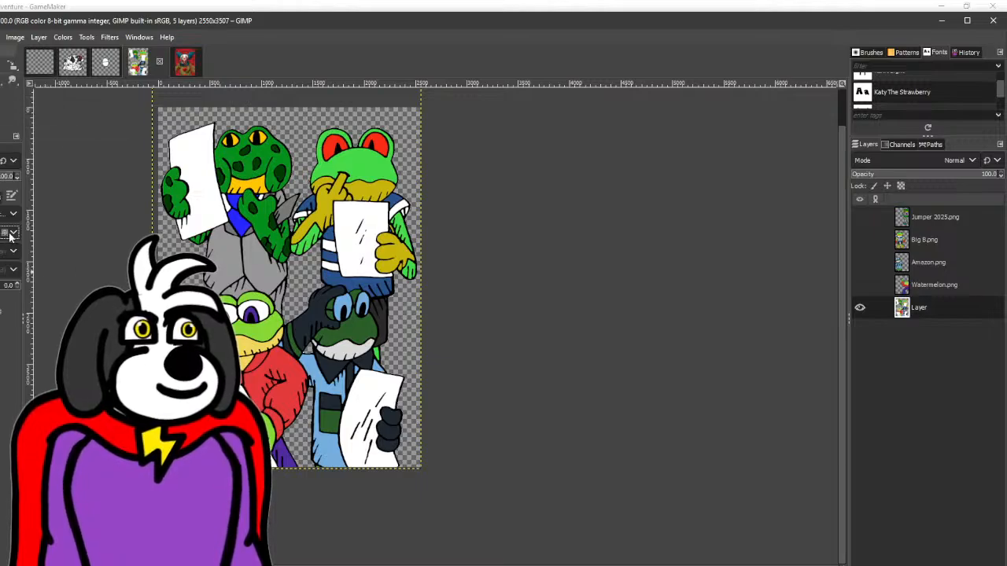
{"action": "left_click", "coordinate": [11, 235]}
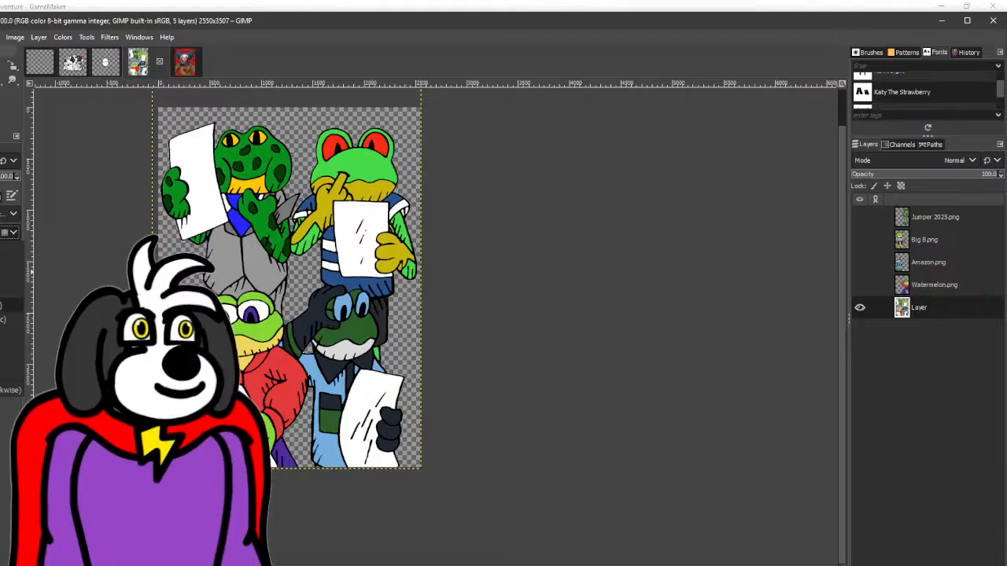
{"action": "left_click", "coordinate": [6, 249]}
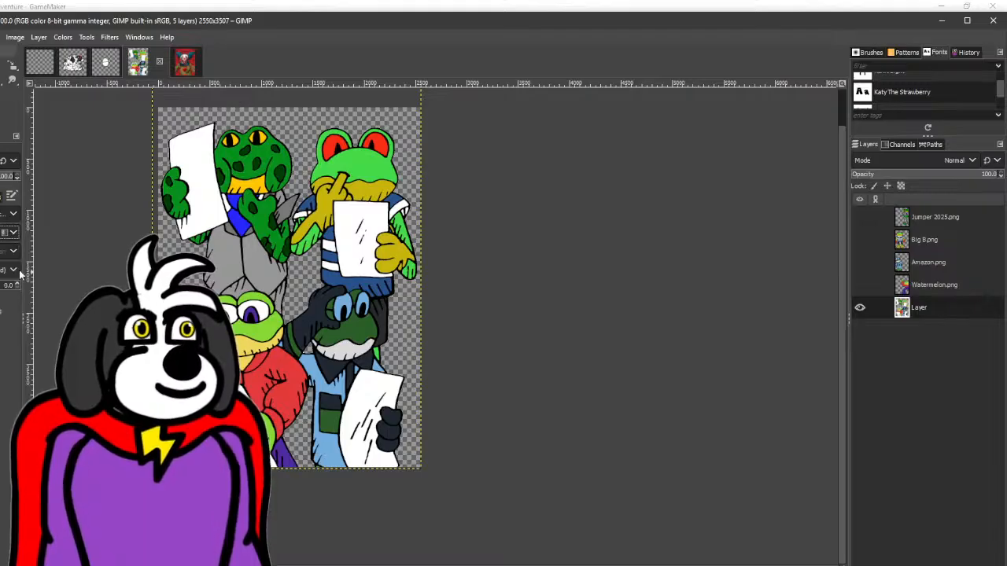
- Discard the gradient drawn over the frogs and add a new transparent layer beneath the frogs layer
{"action": "left_click_drag", "start_coordinate": [312, 495], "coordinate": [228, 7]}
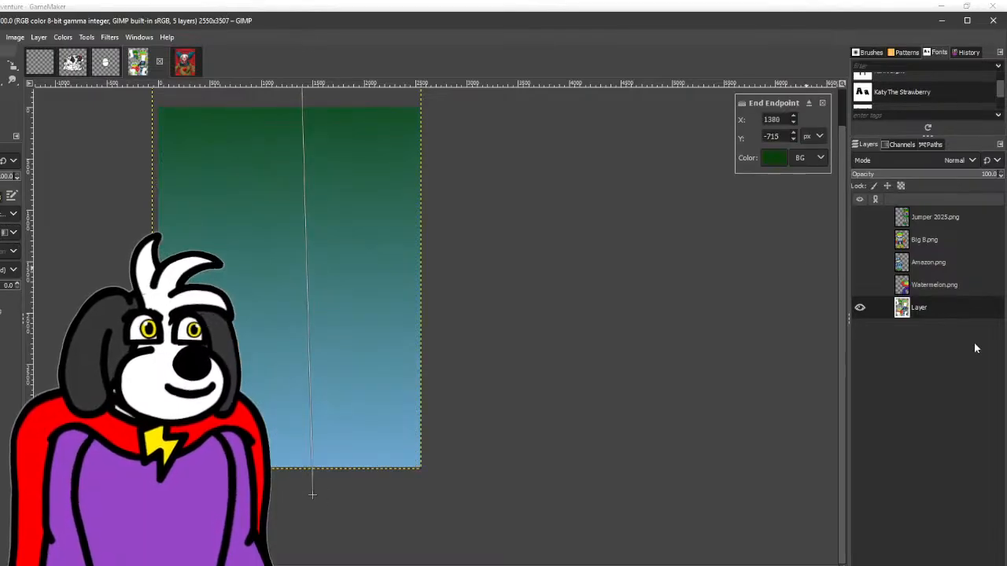
{"action": "key", "text": "Escape"}
{"action": "key", "text": "ctrl+shift+n"}
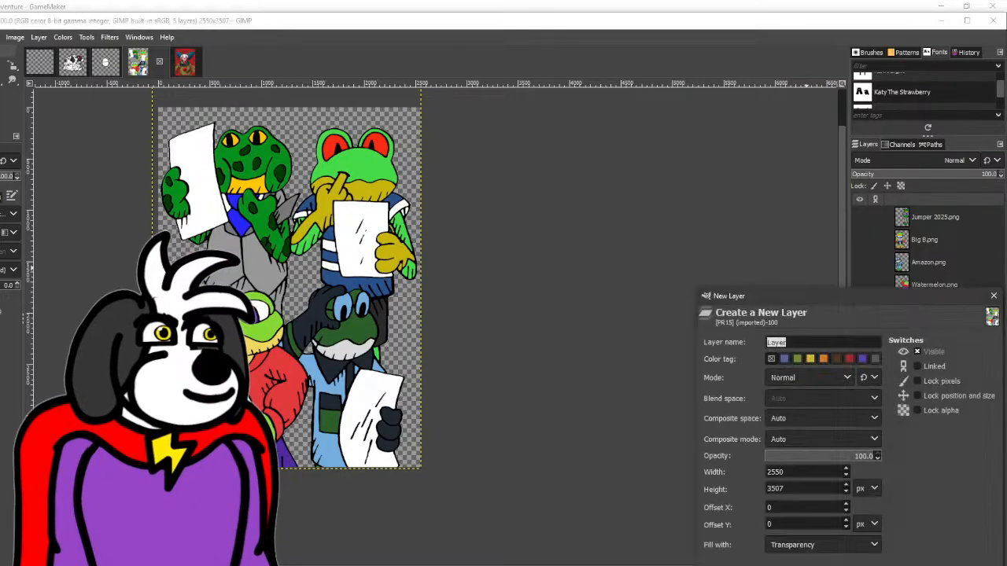
{"action": "key", "text": "Return"}
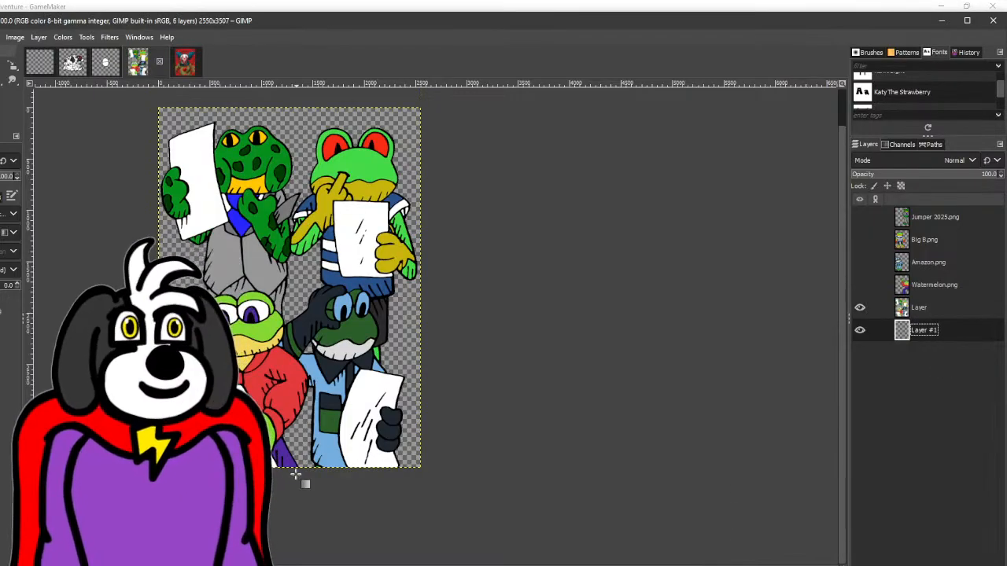
- Draw a diagonal linear gradient on the new layer, light blue at the upper-left corner fading to dark green at the lower-right corner
{"action": "left_click_drag", "start_coordinate": [296, 535], "coordinate": [287, 77]}
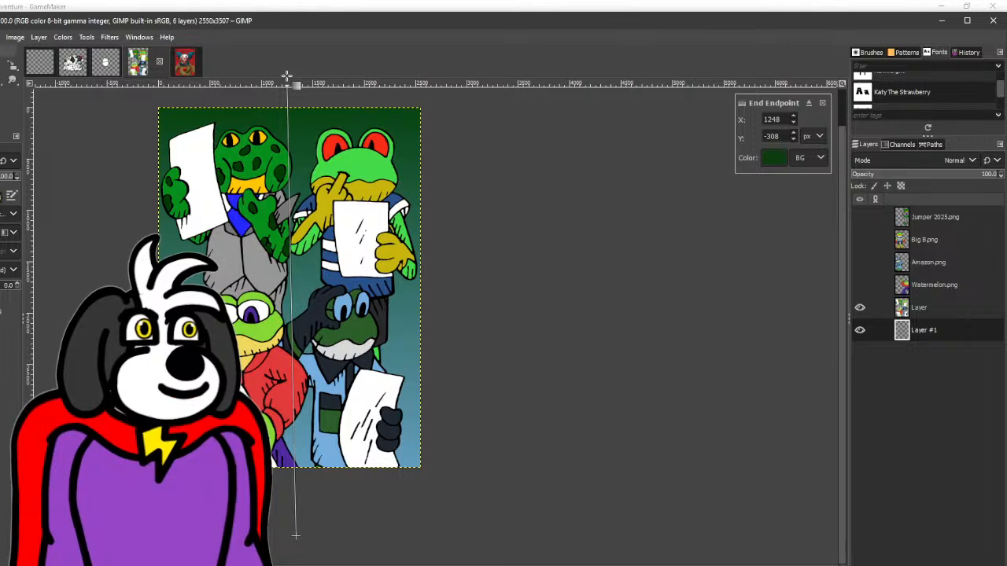
{"action": "left_click_drag", "start_coordinate": [287, 76], "coordinate": [286, 89]}
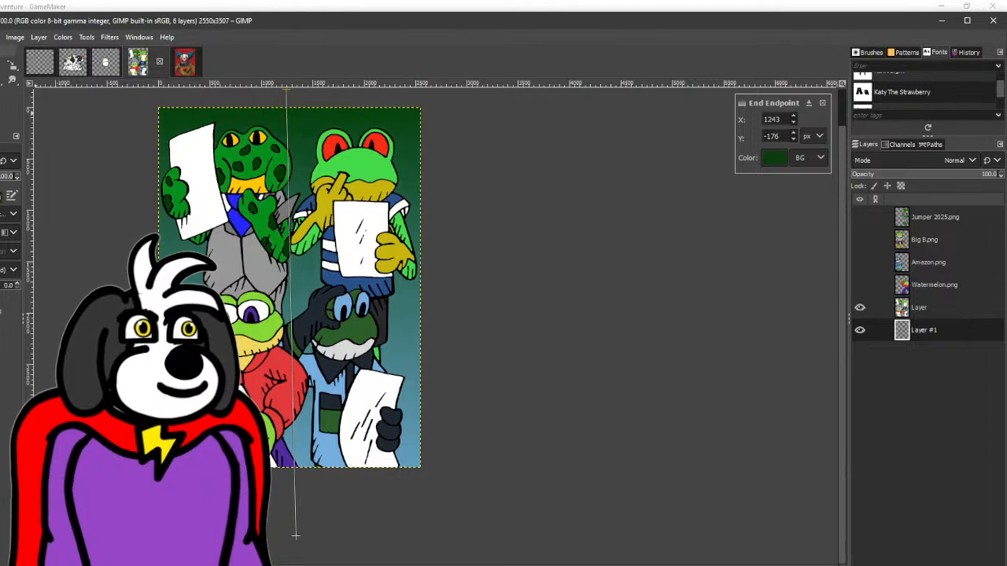
{"action": "left_click_drag", "start_coordinate": [296, 537], "coordinate": [447, 529]}
{"action": "scroll", "coordinate": [354, 275], "scroll_direction": "up", "scroll_amount": 3}
{"action": "scroll", "coordinate": [354, 276], "scroll_direction": "left", "scroll_amount": 1}
{"action": "left_click_drag", "start_coordinate": [315, 166], "coordinate": [156, 160]}
{"action": "left_click", "coordinate": [0, 104]}
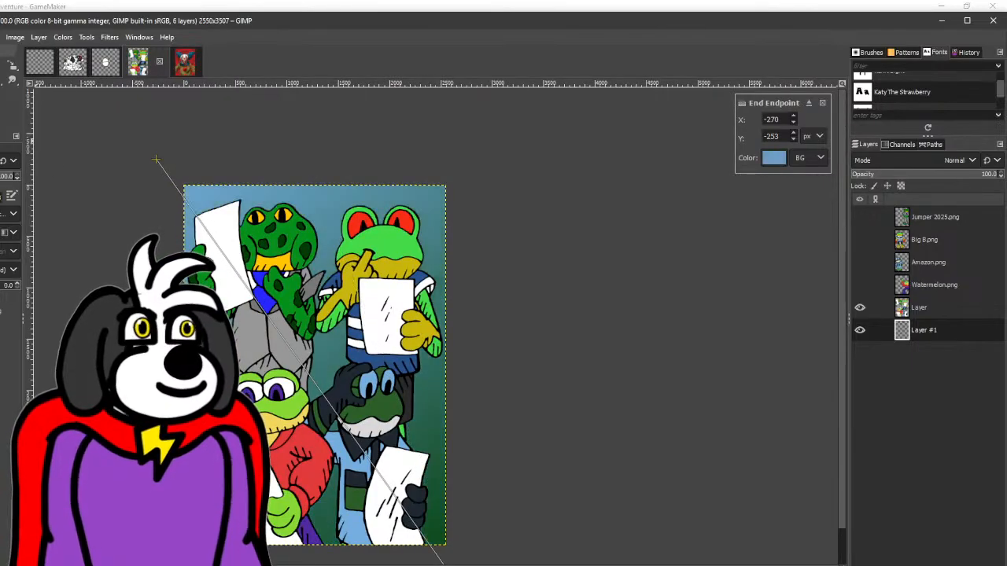
- Adjust the gradient's two endpoints along the diagonal just beyond the drawing's corners and apply the gradient
{"action": "scroll", "coordinate": [327, 306], "scroll_direction": "down", "scroll_amount": 1}
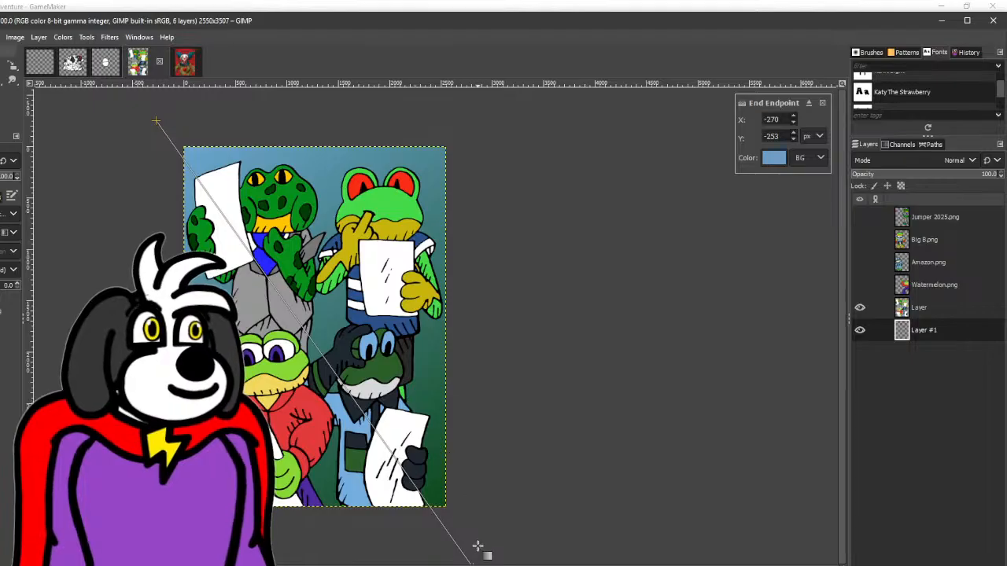
{"action": "left_click_drag", "start_coordinate": [472, 560], "coordinate": [464, 525]}
{"action": "left_click_drag", "start_coordinate": [156, 119], "coordinate": [174, 136]}
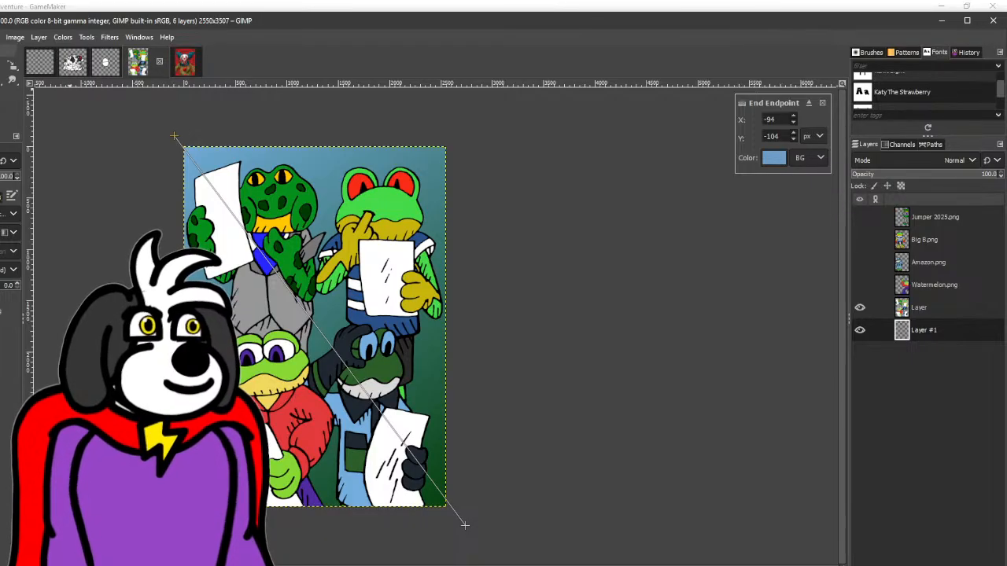
{"action": "left_click_drag", "start_coordinate": [174, 136], "coordinate": [147, 94]}
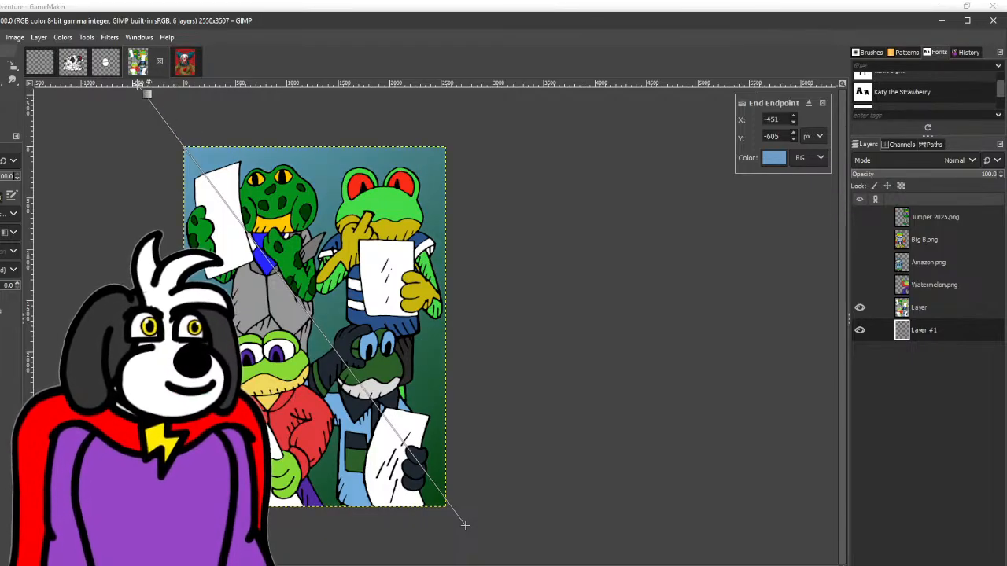
{"action": "key", "text": "r"}
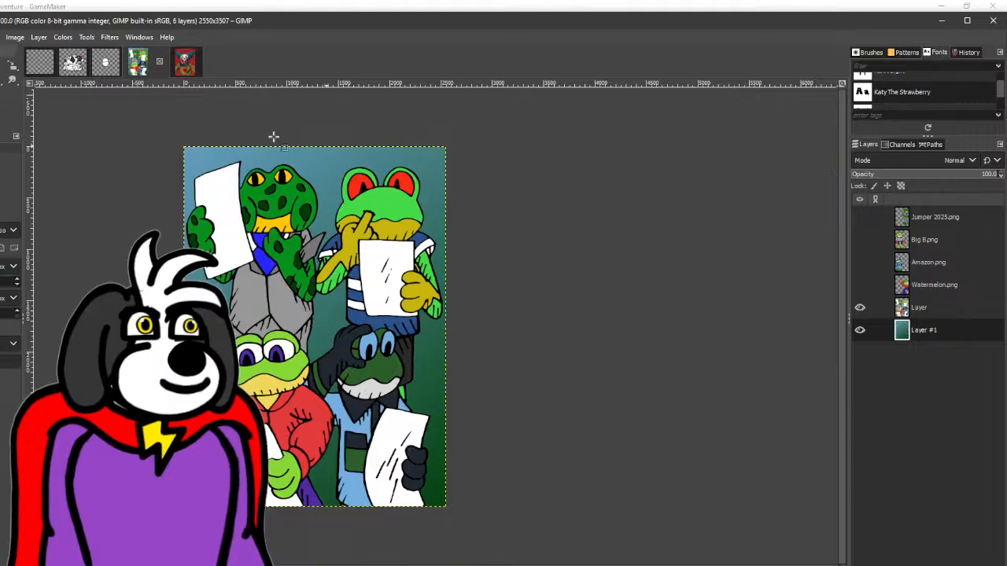
- Brighten the dark green foreground colour and airbrush swirling strokes of it across the gradient background
{"action": "left_click", "coordinate": [1, 81]}
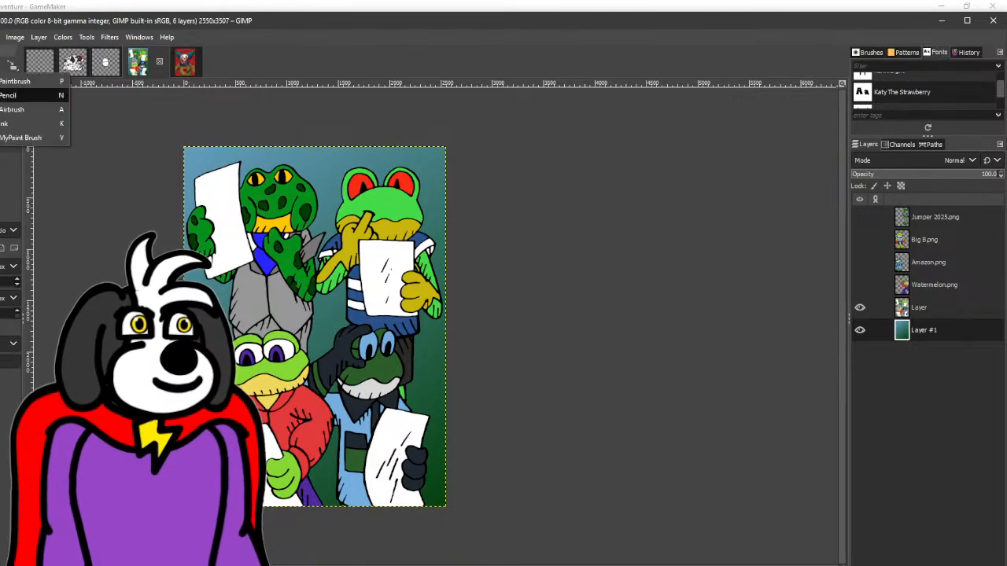
{"action": "left_click", "coordinate": [24, 109]}
{"action": "left_click", "coordinate": [0, 109]}
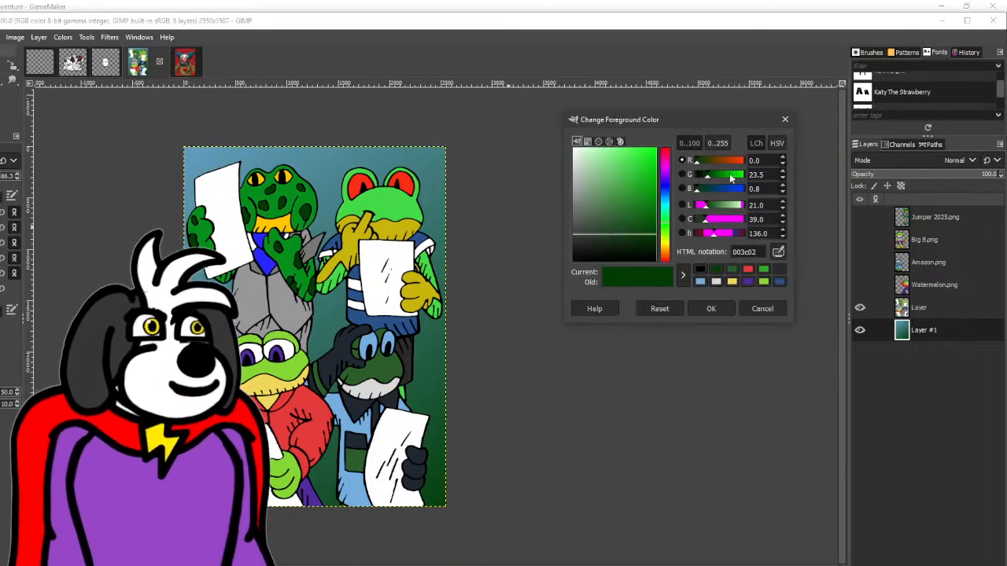
{"action": "left_click", "coordinate": [730, 178]}
{"action": "left_click", "coordinate": [711, 308]}
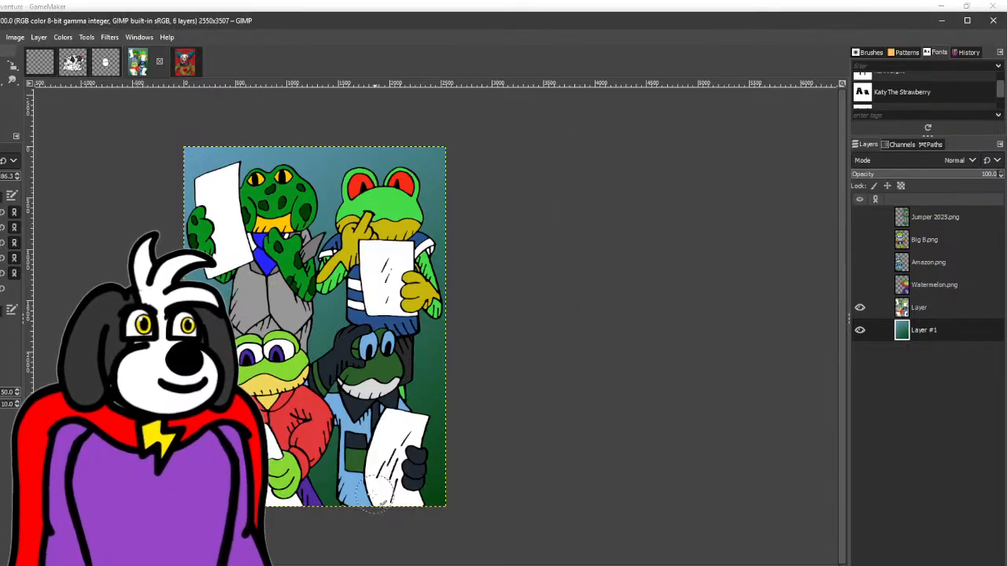
{"action": "left_click_drag", "start_coordinate": [376, 494], "coordinate": [320, 491]}
{"action": "mouse_move", "coordinate": [426, 324]}
{"action": "left_mouse_down"}
{"action": "mouse_move", "coordinate": [359, 352]}
{"action": "mouse_move", "coordinate": [321, 343]}
{"action": "left_mouse_up"}
{"action": "mouse_move", "coordinate": [380, 437]}
{"action": "left_mouse_down"}
{"action": "mouse_move", "coordinate": [437, 418]}
{"action": "mouse_move", "coordinate": [459, 237]}
{"action": "mouse_move", "coordinate": [403, 180]}
{"action": "mouse_move", "coordinate": [280, 157]}
{"action": "mouse_move", "coordinate": [179, 195]}
{"action": "left_mouse_up"}
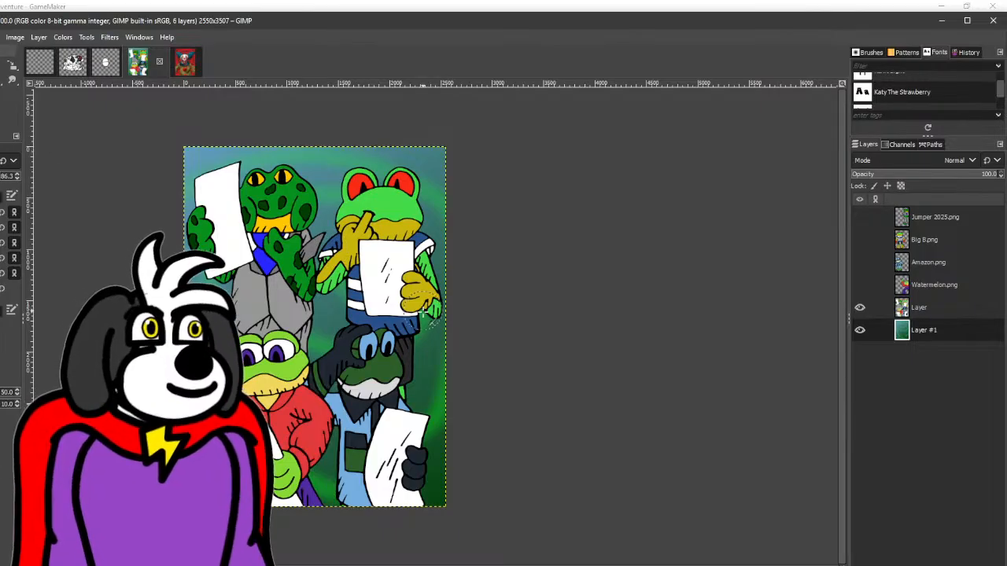
- Adjust the light blue foreground colour's red value and airbrush blue patches over the background's green swirls
{"action": "left_click", "coordinate": [3, 112]}
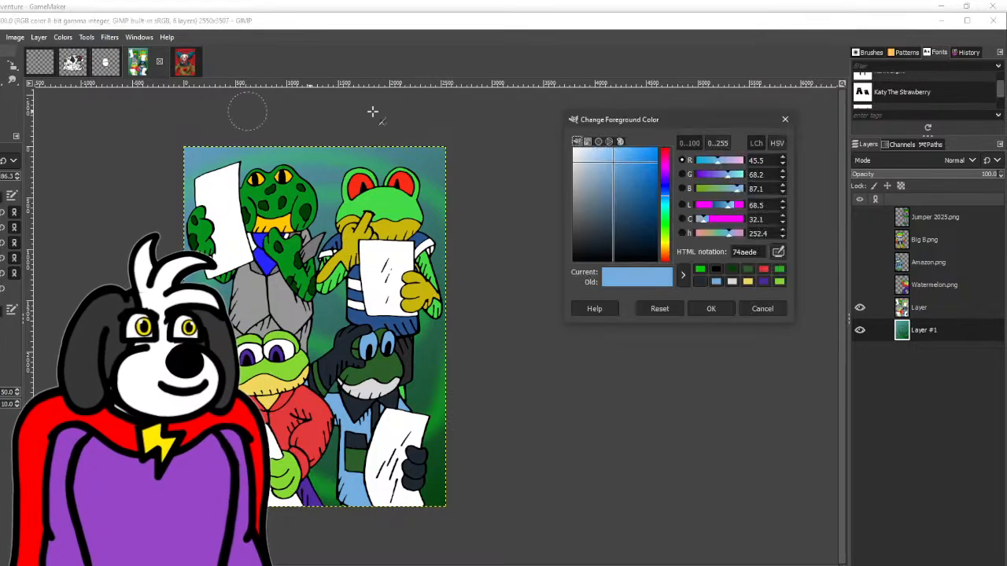
{"action": "left_click_drag", "start_coordinate": [718, 163], "coordinate": [709, 163]}
{"action": "left_click", "coordinate": [711, 309]}
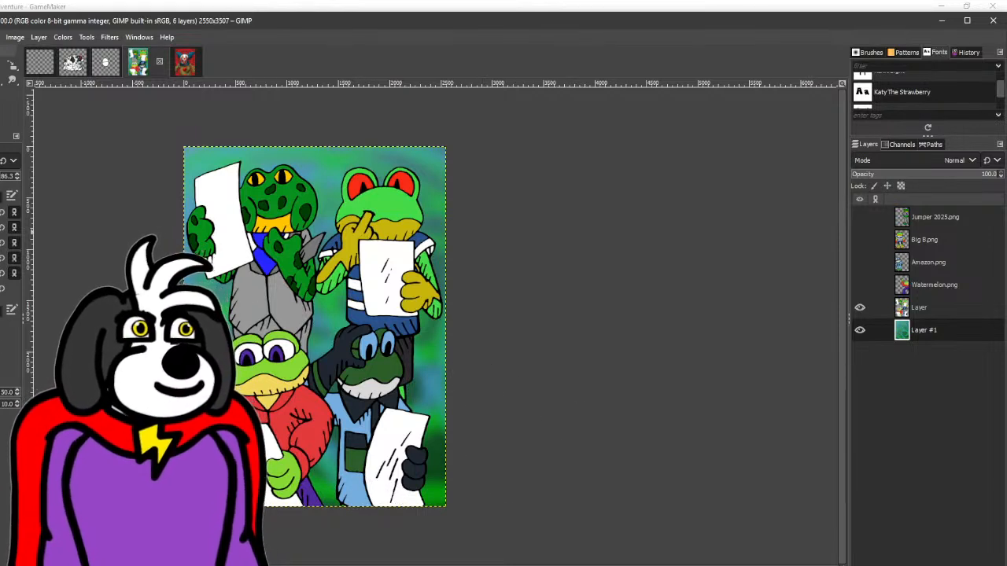
{"action": "mouse_move", "coordinate": [195, 202]}
{"action": "left_mouse_down"}
{"action": "mouse_move", "coordinate": [269, 146]}
{"action": "mouse_move", "coordinate": [327, 178]}
{"action": "mouse_move", "coordinate": [340, 226]}
{"action": "mouse_move", "coordinate": [340, 252]}
{"action": "left_mouse_up"}
{"action": "key", "text": "ctrl+z"}
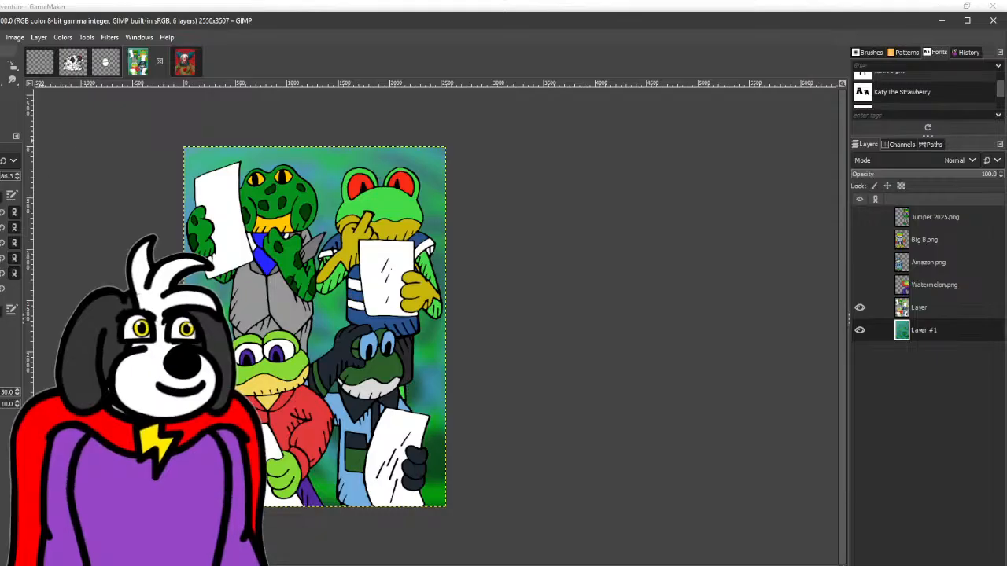
- Airbrush dark blue 2a677e and a colour sampled from the background over the backdrop to blend its patches
{"action": "key", "text": "m"}
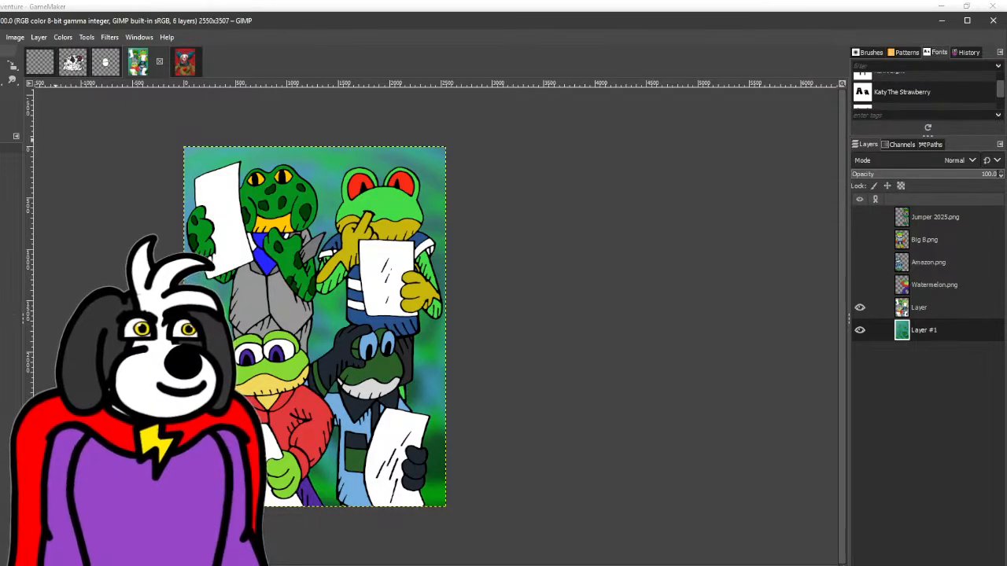
{"action": "key", "text": "p"}
{"action": "left_click", "coordinate": [2, 100]}
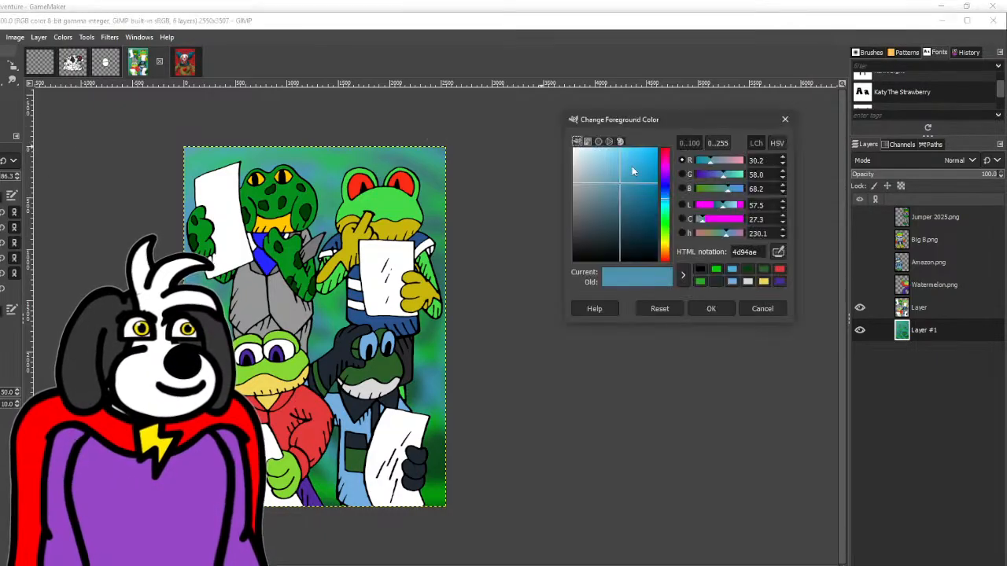
{"action": "left_click", "coordinate": [630, 208]}
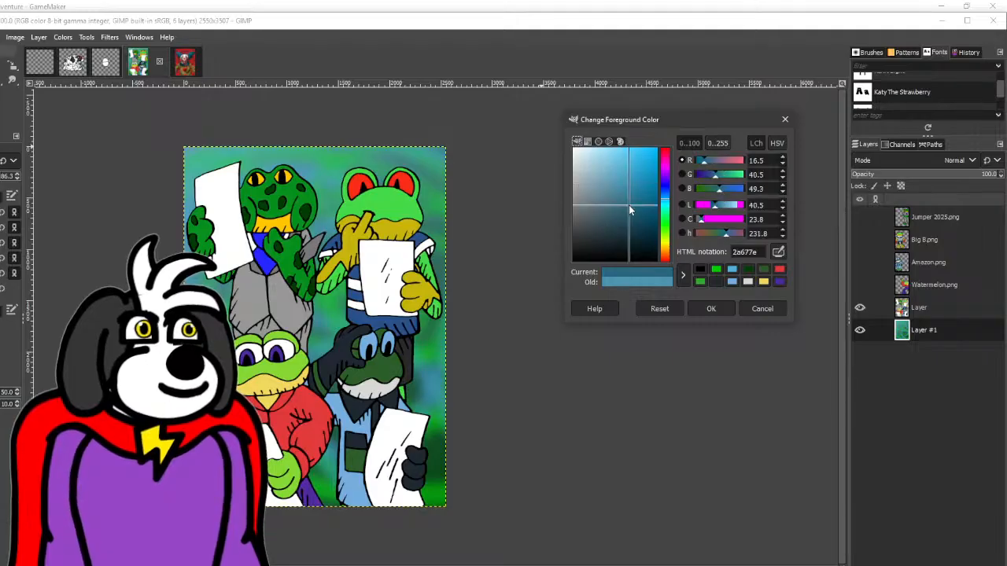
{"action": "left_click", "coordinate": [711, 308]}
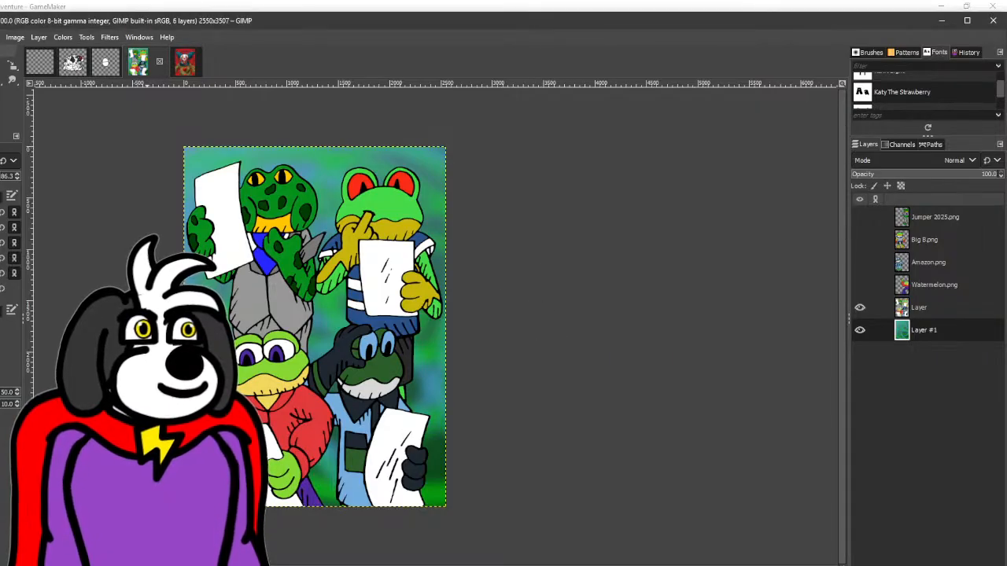
{"action": "mouse_move", "coordinate": [420, 356]}
{"action": "left_mouse_down"}
{"action": "mouse_move", "coordinate": [303, 343]}
{"action": "mouse_move", "coordinate": [303, 314]}
{"action": "mouse_move", "coordinate": [323, 291]}
{"action": "left_mouse_up"}
{"action": "key", "text": "ctrl+z"}
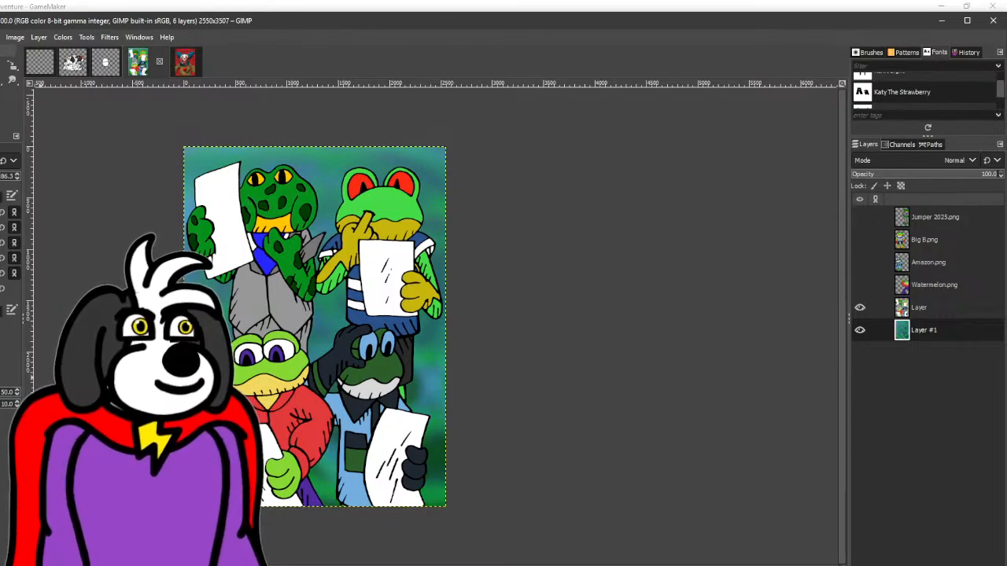
{"action": "key", "text": "o"}
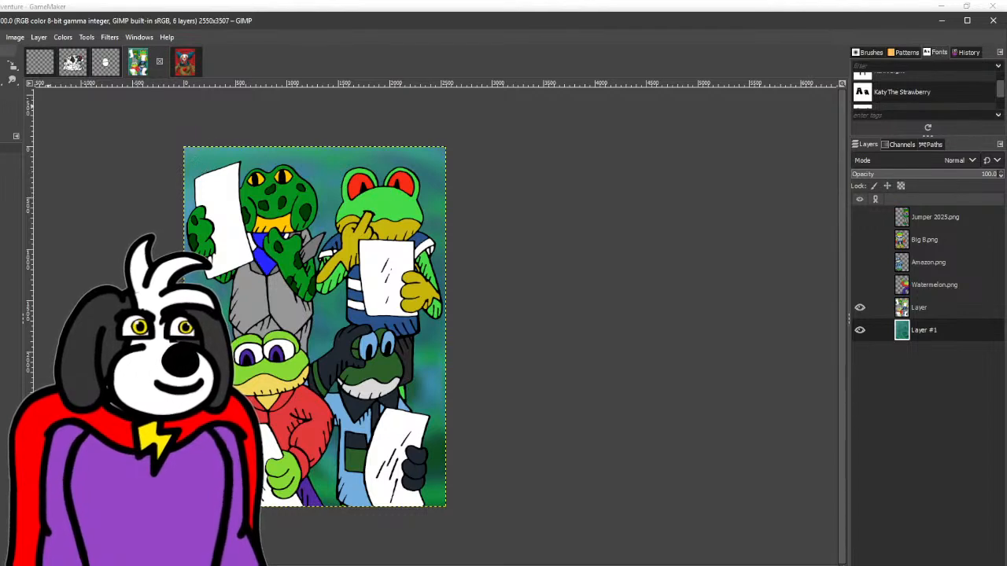
{"action": "key", "text": "p"}
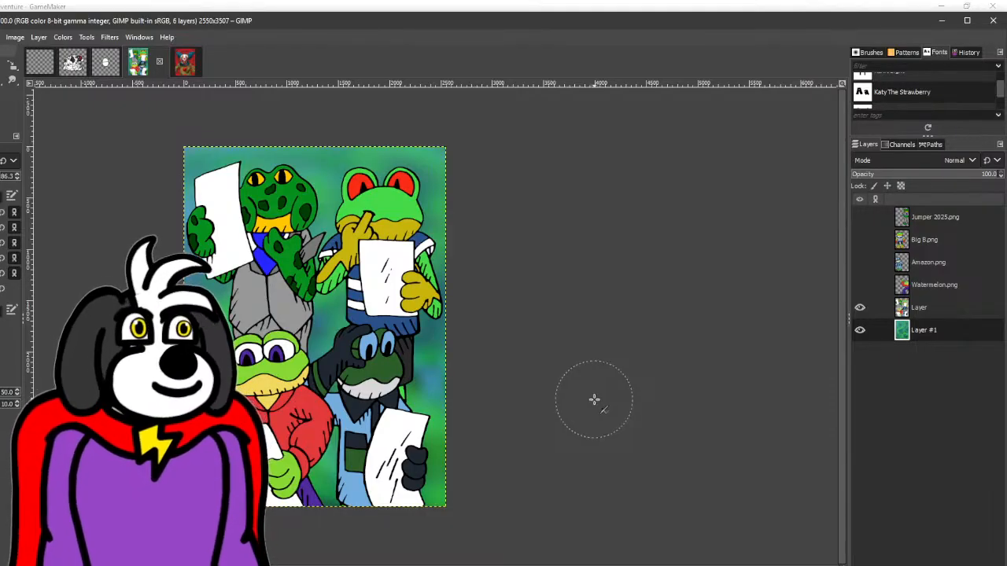
- Smudge the colour patches together across the backdrop, hiding the frogs layer to reach the covered areas
{"action": "left_click", "coordinate": [12, 80]}
{"action": "mouse_move", "coordinate": [206, 159]}
{"action": "left_mouse_down"}
{"action": "mouse_move", "coordinate": [284, 266]}
{"action": "mouse_move", "coordinate": [339, 189]}
{"action": "mouse_move", "coordinate": [387, 250]}
{"action": "mouse_move", "coordinate": [414, 378]}
{"action": "mouse_move", "coordinate": [461, 448]}
{"action": "mouse_move", "coordinate": [434, 496]}
{"action": "mouse_move", "coordinate": [321, 464]}
{"action": "mouse_move", "coordinate": [301, 416]}
{"action": "left_mouse_up"}
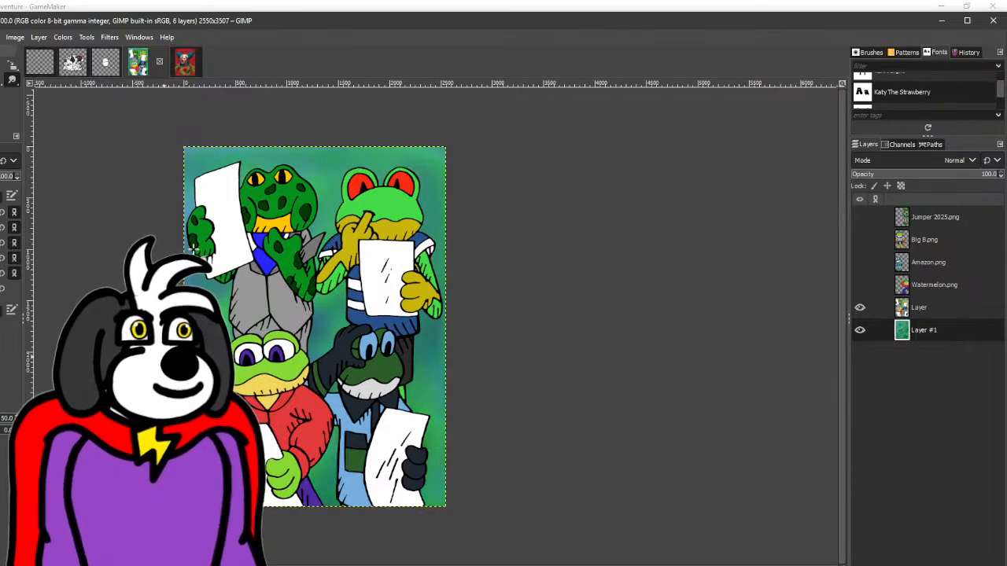
{"action": "left_click", "coordinate": [859, 308]}
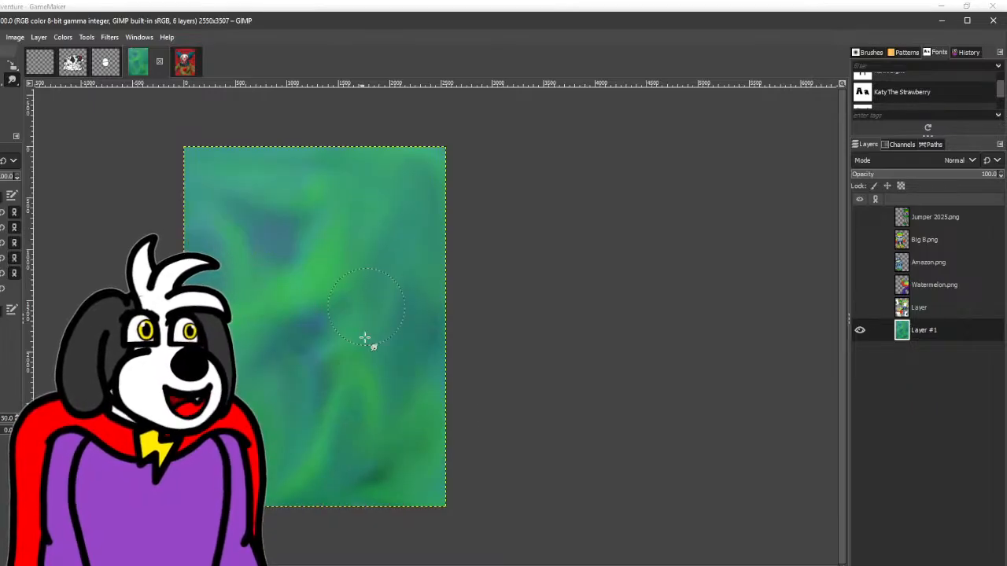
{"action": "mouse_move", "coordinate": [365, 338]}
{"action": "left_mouse_down"}
{"action": "mouse_move", "coordinate": [219, 241]}
{"action": "mouse_move", "coordinate": [211, 261]}
{"action": "mouse_move", "coordinate": [343, 197]}
{"action": "mouse_move", "coordinate": [420, 376]}
{"action": "mouse_move", "coordinate": [370, 449]}
{"action": "mouse_move", "coordinate": [346, 460]}
{"action": "left_mouse_up"}
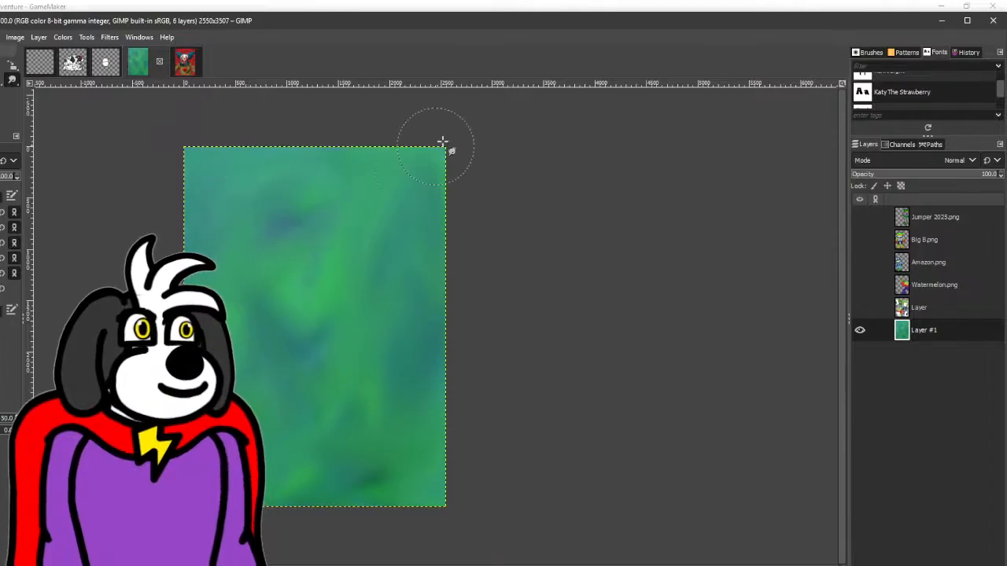
- Try airbrushing a small dark fleck near the upper-left corner of the backdrop
{"action": "left_click", "coordinate": [0, 93]}
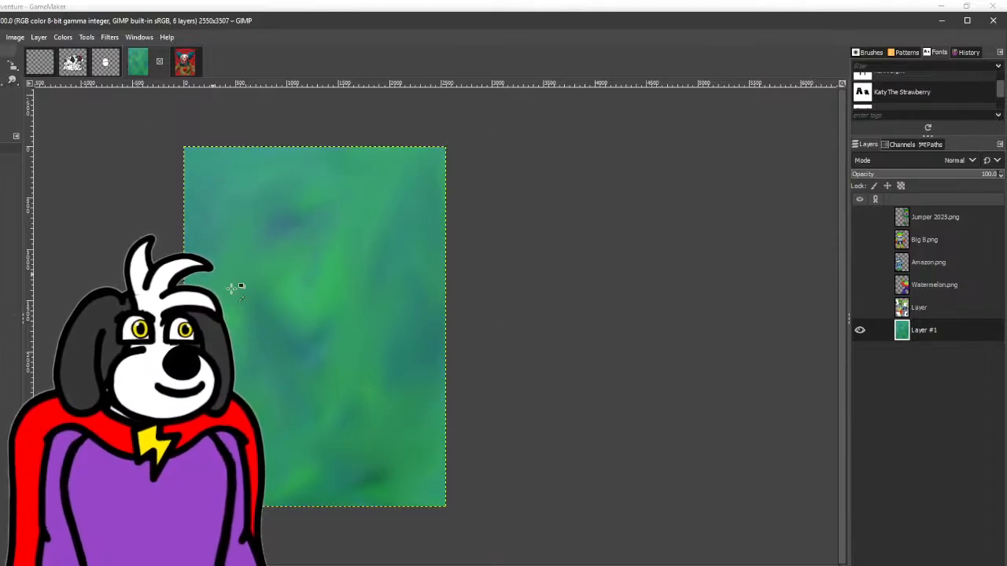
{"action": "left_click", "coordinate": [0, 81]}
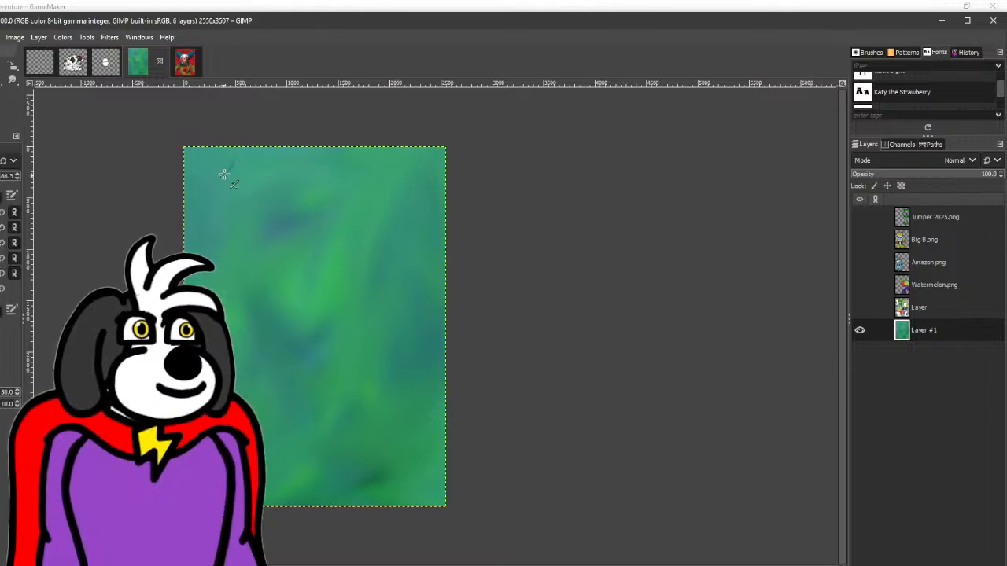
{"action": "scroll", "coordinate": [228, 163], "scroll_direction": "up", "scroll_amount": 2}
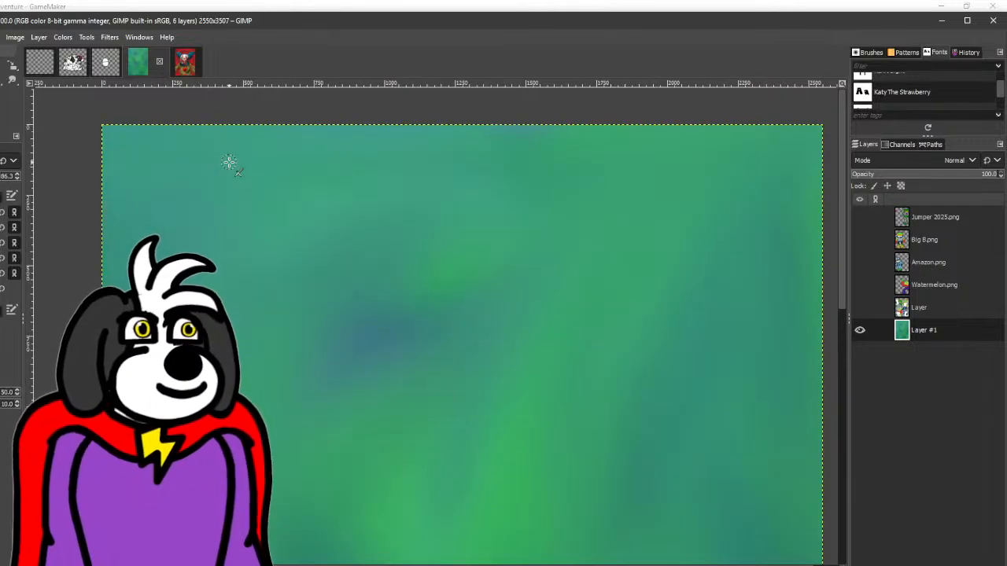
{"action": "left_click_drag", "start_coordinate": [229, 162], "coordinate": [223, 176]}
{"action": "scroll", "coordinate": [302, 244], "scroll_direction": "down", "scroll_amount": 2}
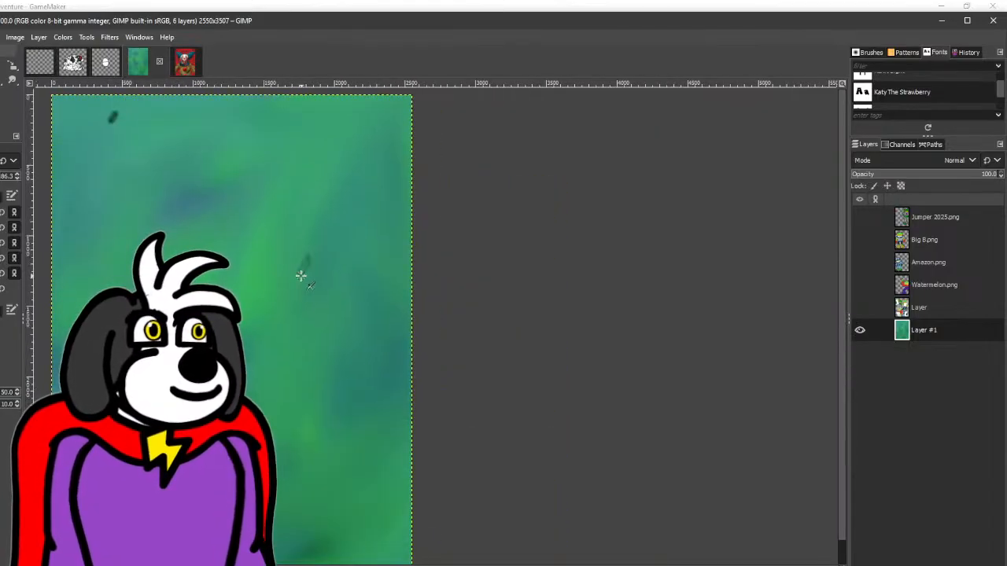
{"action": "scroll", "coordinate": [306, 264], "scroll_direction": "down", "scroll_amount": 2}
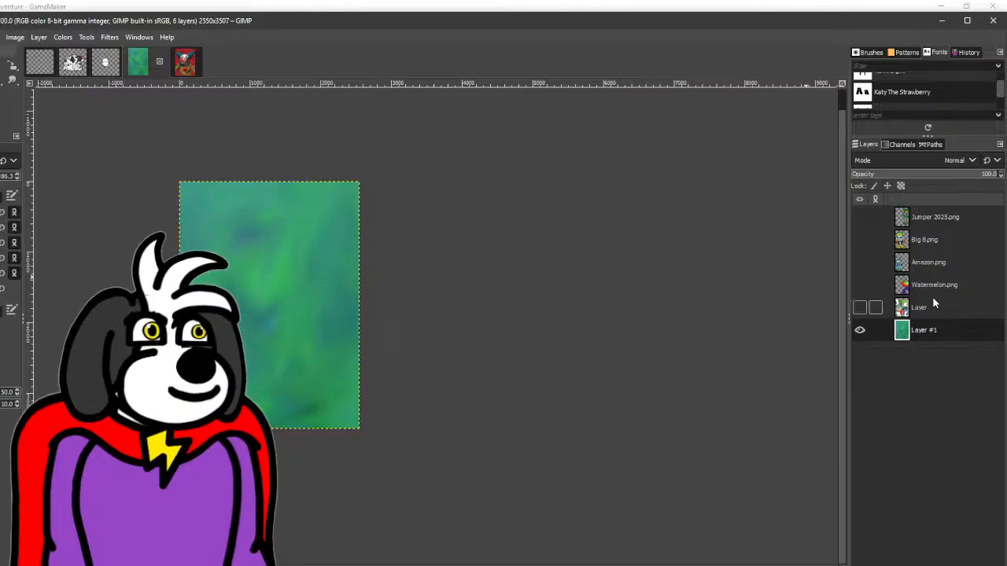
- Show the frogs layer again and export the drawing as PR15.png in Peggle's Restaurant, replacing the existing file with the PNG options as set
{"action": "left_click", "coordinate": [859, 308]}
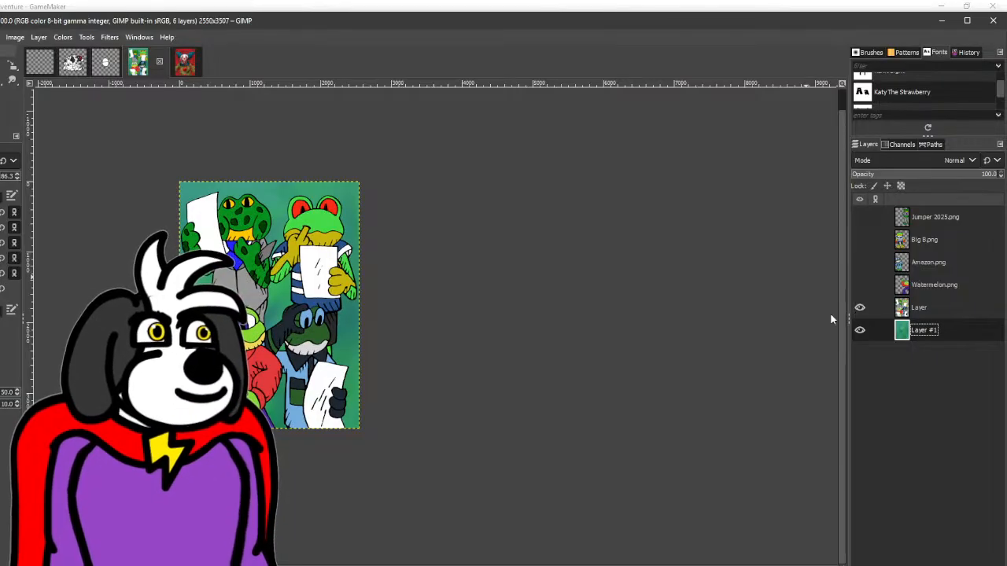
{"action": "scroll", "coordinate": [341, 326], "scroll_direction": "up", "scroll_amount": 2}
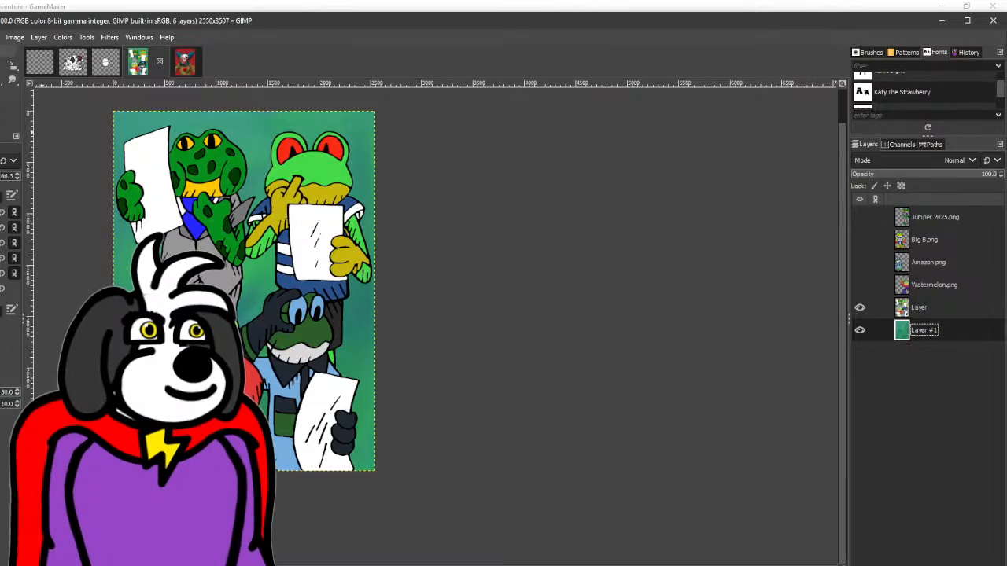
{"action": "key", "text": "ctrl+shift+e"}
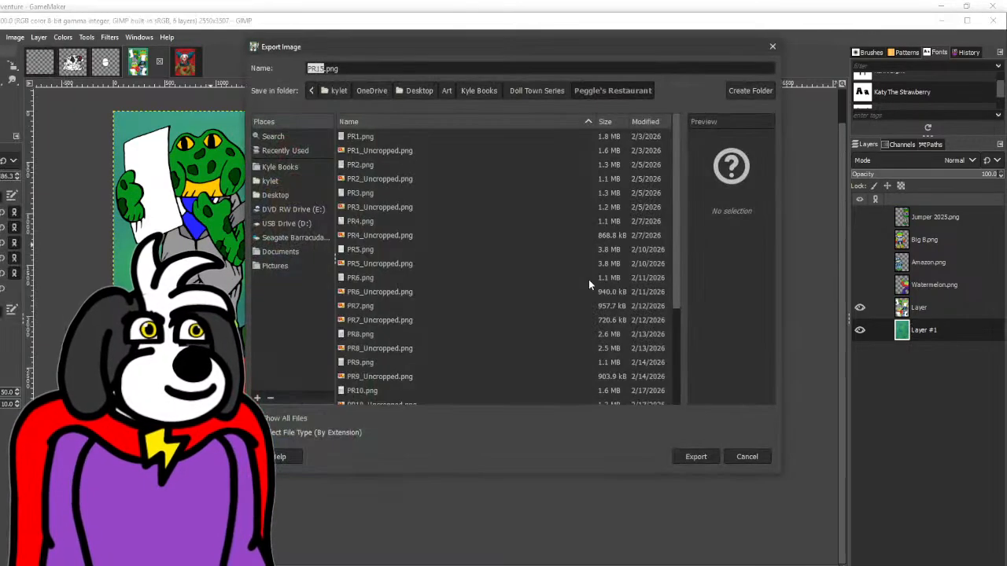
{"action": "left_click", "coordinate": [697, 456]}
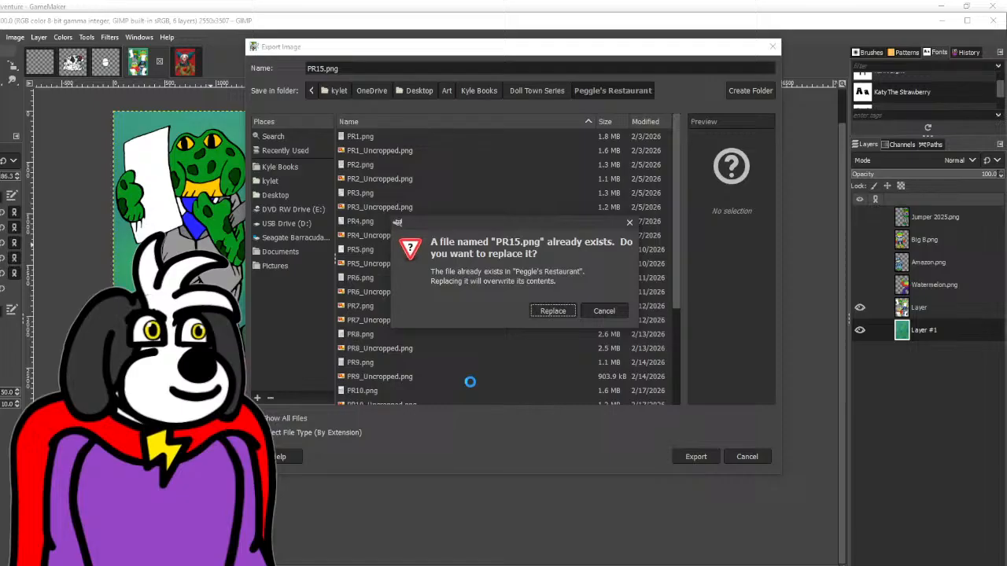
{"action": "left_click", "coordinate": [558, 316]}
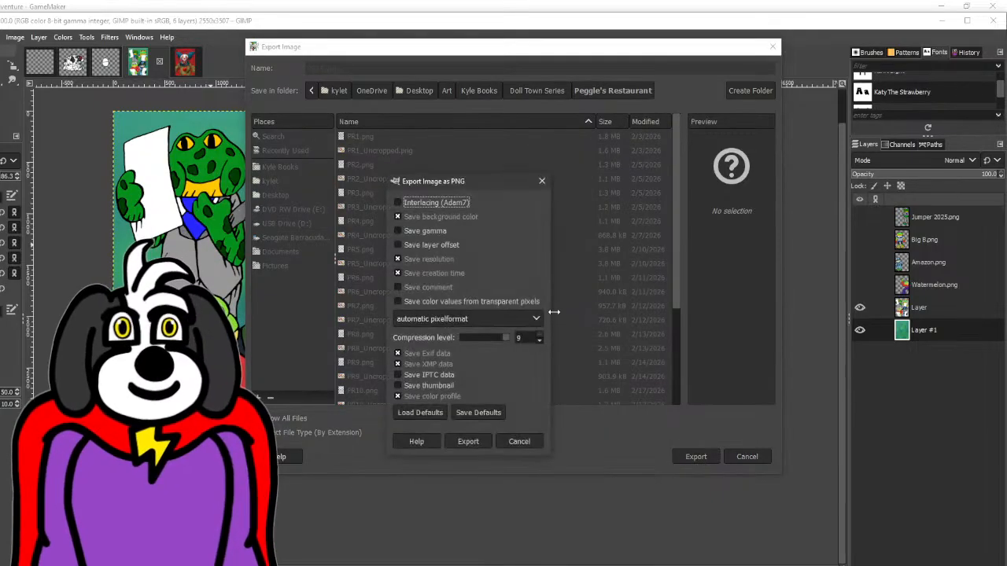
{"action": "left_click", "coordinate": [468, 442]}
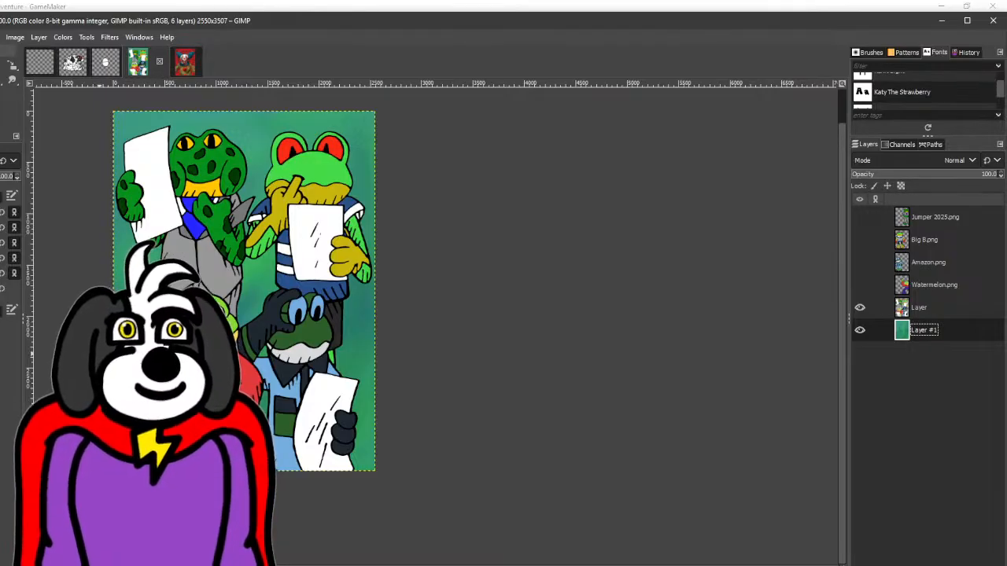
- Look over the whole finished frog drawing and switch to the open clown drawing
{"action": "scroll", "coordinate": [99, 354], "scroll_direction": "up", "scroll_amount": 9}
{"action": "scroll", "coordinate": [269, 393], "scroll_direction": "down", "scroll_amount": 11}
{"action": "scroll", "coordinate": [269, 394], "scroll_direction": "left", "scroll_amount": 2}
{"action": "scroll", "coordinate": [269, 423], "scroll_direction": "up", "scroll_amount": 4}
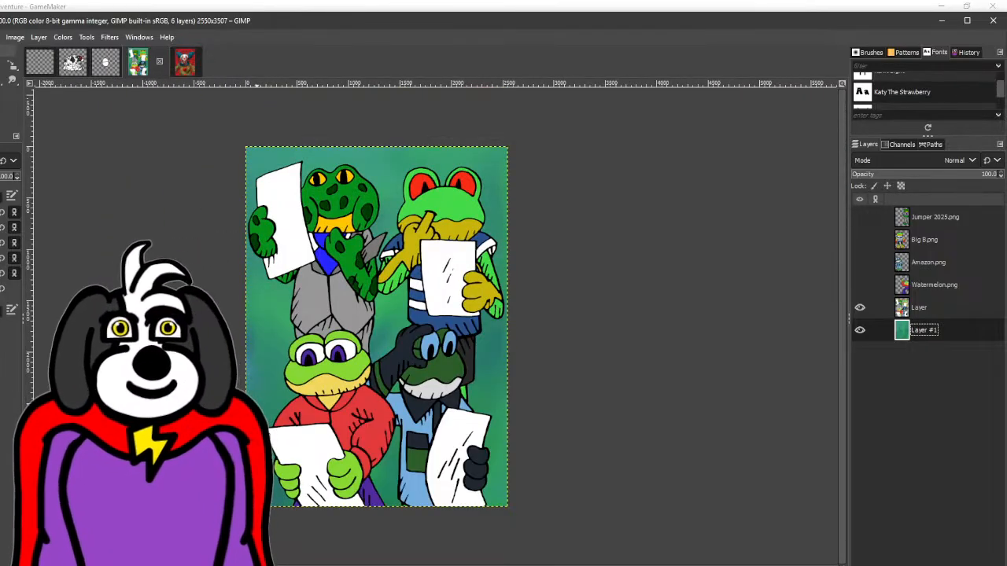
{"action": "scroll", "coordinate": [406, 326], "scroll_direction": "left", "scroll_amount": 2}
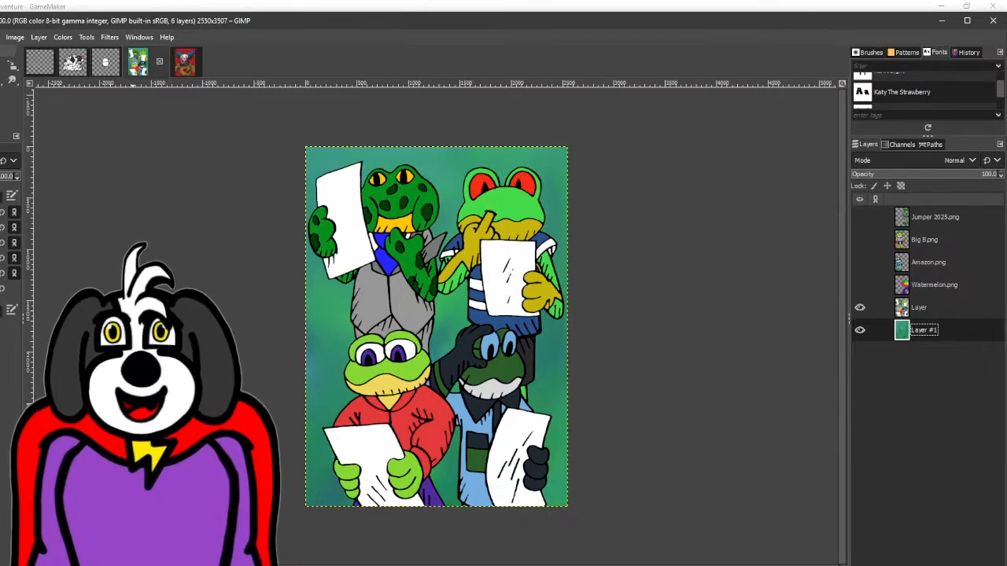
{"action": "left_click", "coordinate": [178, 70]}
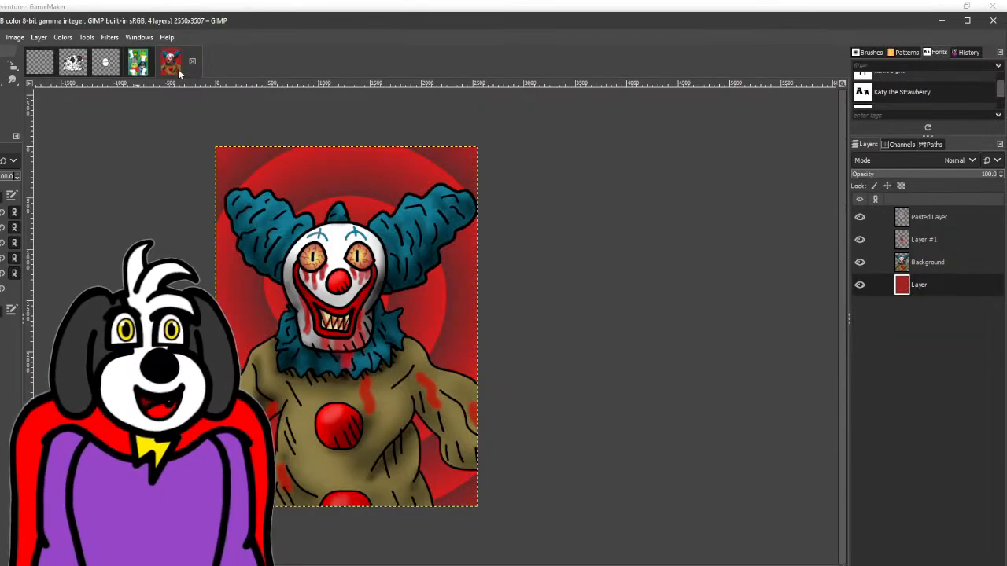